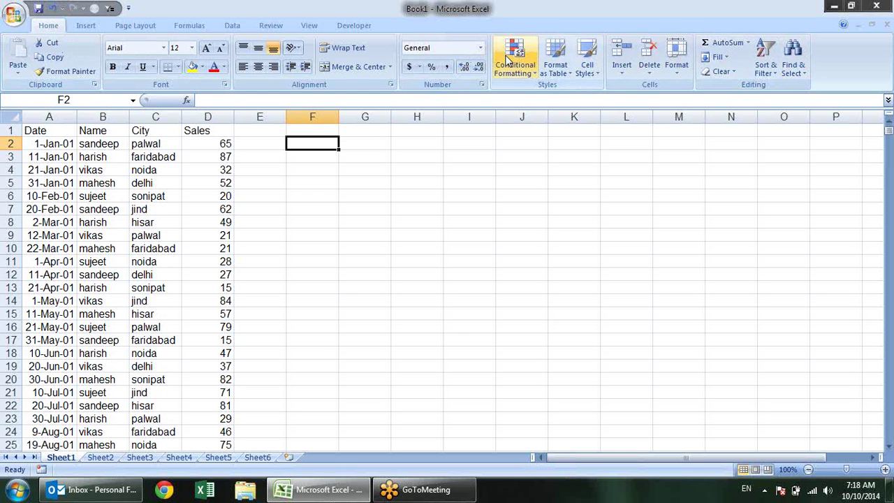
Look over the Conditional Formatting options and close the menu without choosing a rule
left_click(529, 72)
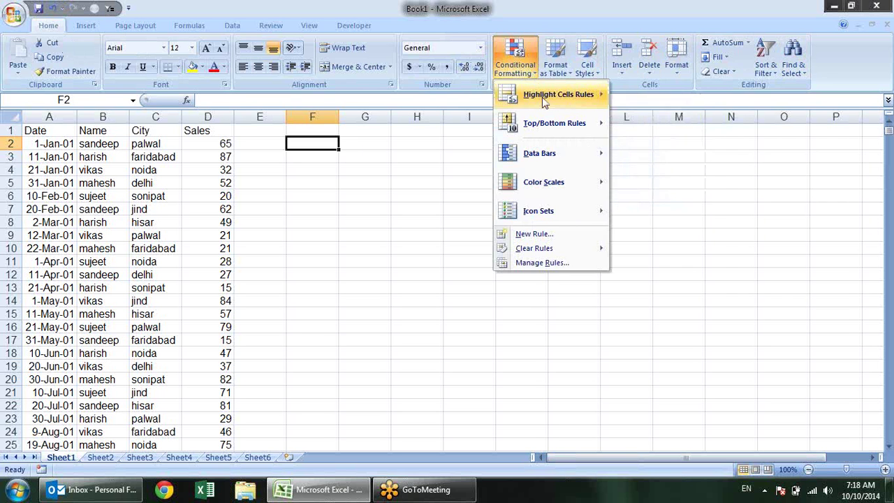
mouse_move(544, 102)
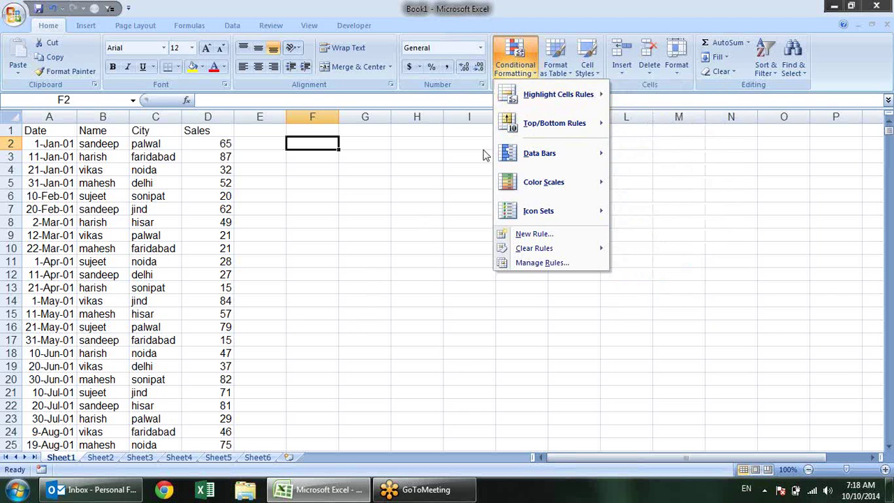
left_click(457, 166)
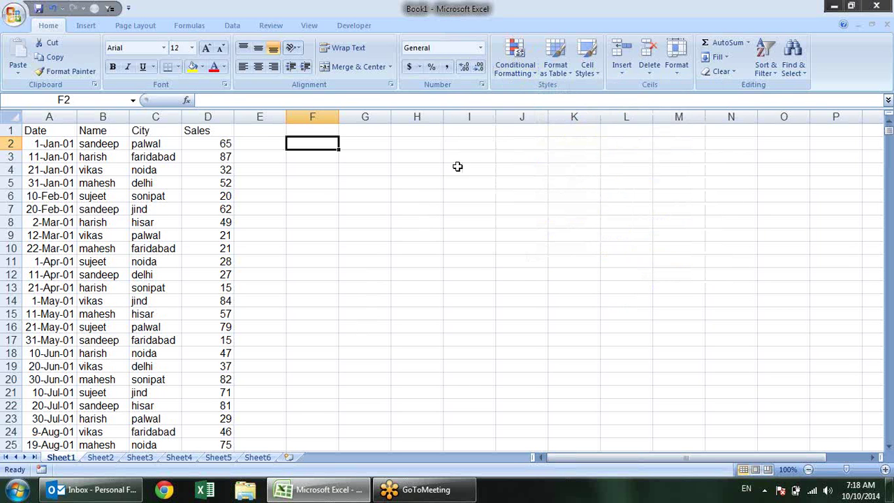
Select the Sales values D2:D911 and bring up the Highlight Cells Rules choices
left_click(211, 147)
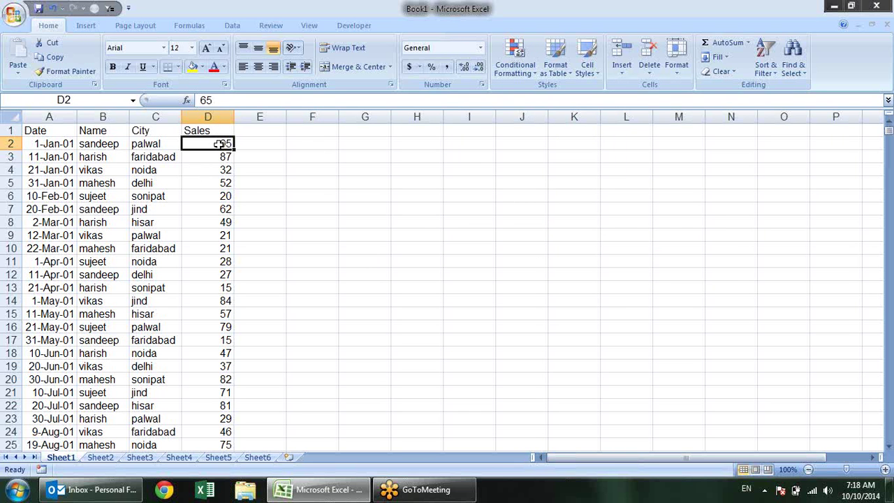
left_click_drag(222, 143, 226, 146)
key("ctrl+shift+Down")
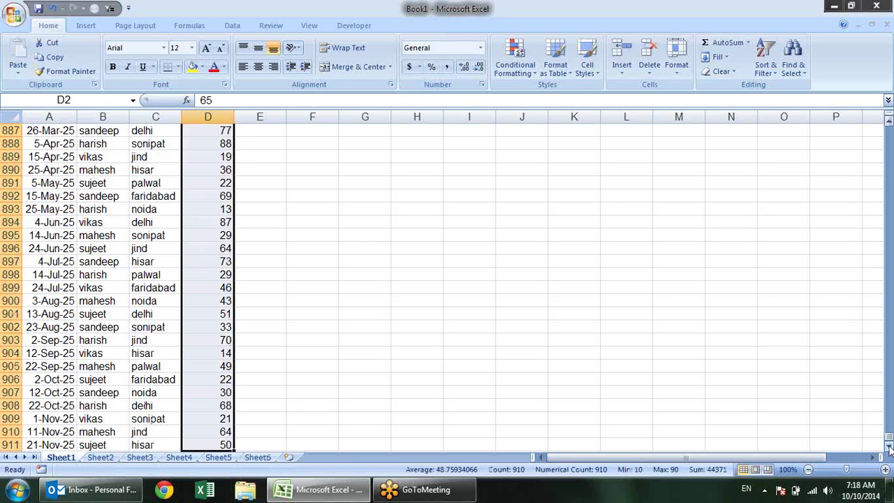
left_click_drag(888, 444, 876, 87)
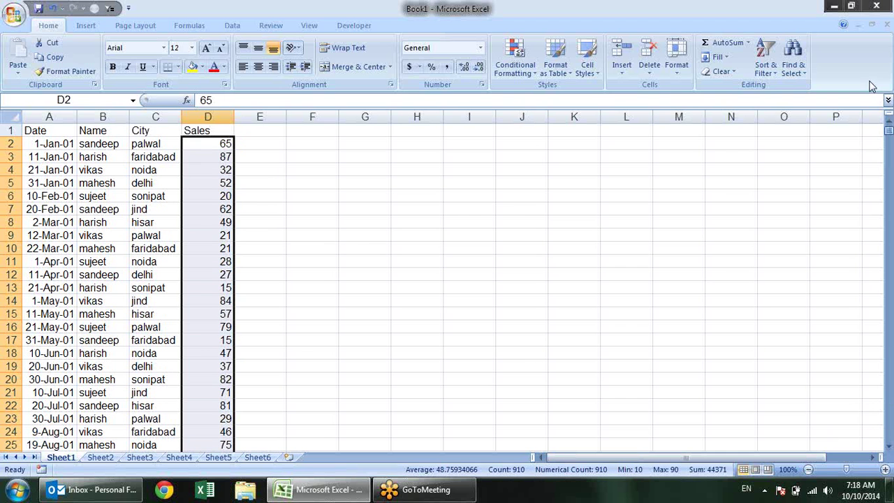
left_click(521, 78)
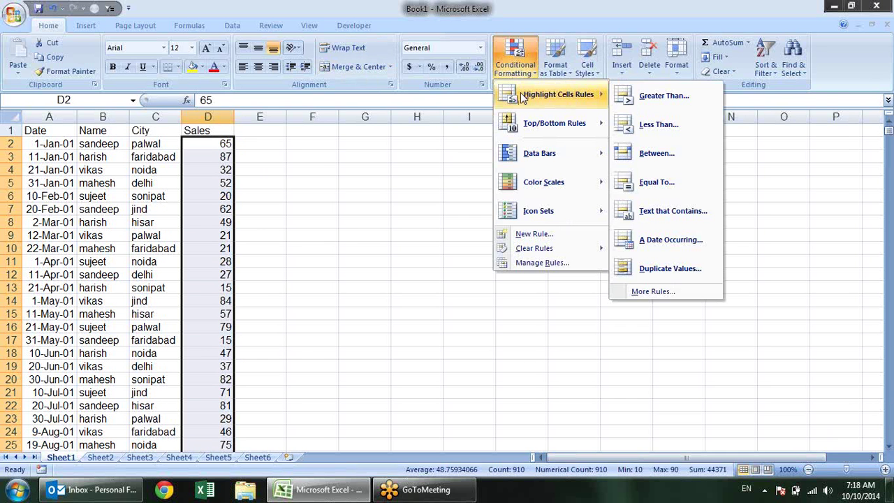
Start a Greater Than highlight rule with the threshold 60
left_click(660, 107)
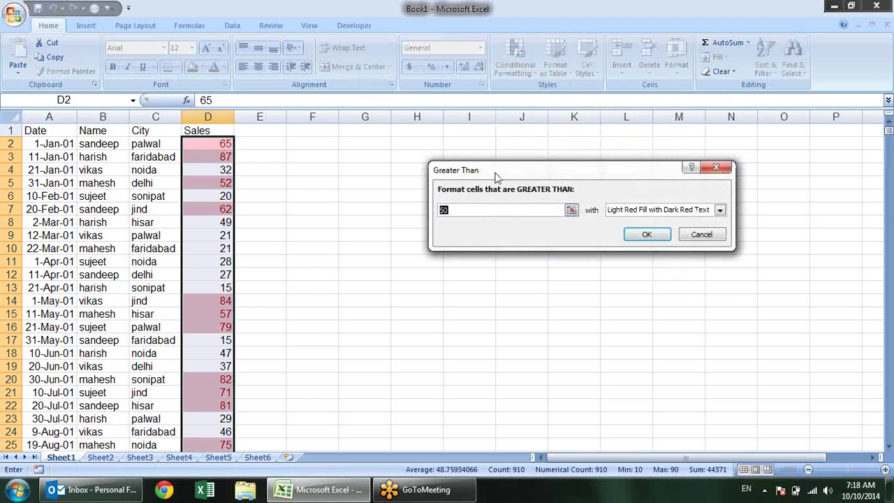
left_click_drag(496, 175, 432, 156)
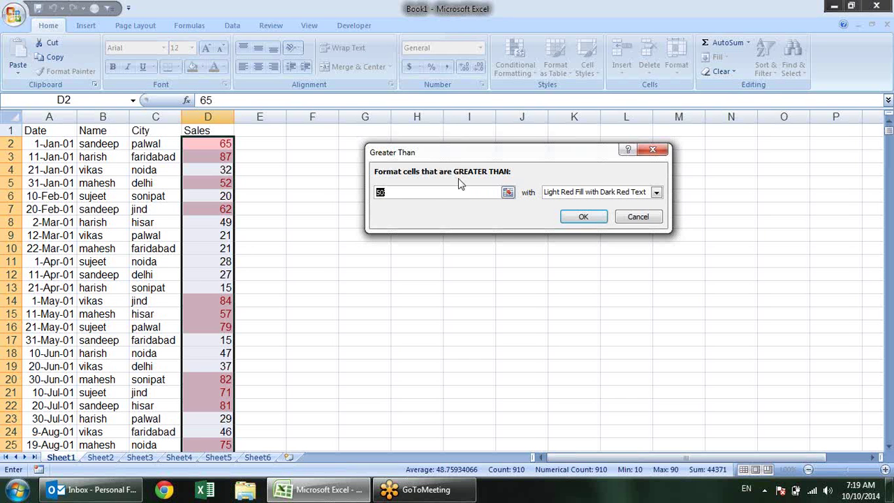
left_click(402, 196)
type(",")
key("BackSpace")
double_click(396, 193)
type("60")
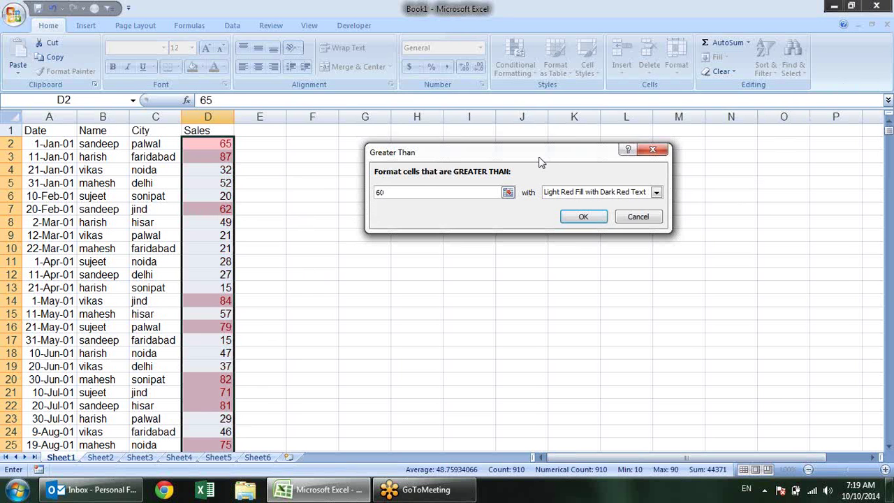
Preview the yellow, light red, red text and red border presets, then choose Custom Format
left_click_drag(539, 159, 454, 126)
left_click(571, 159)
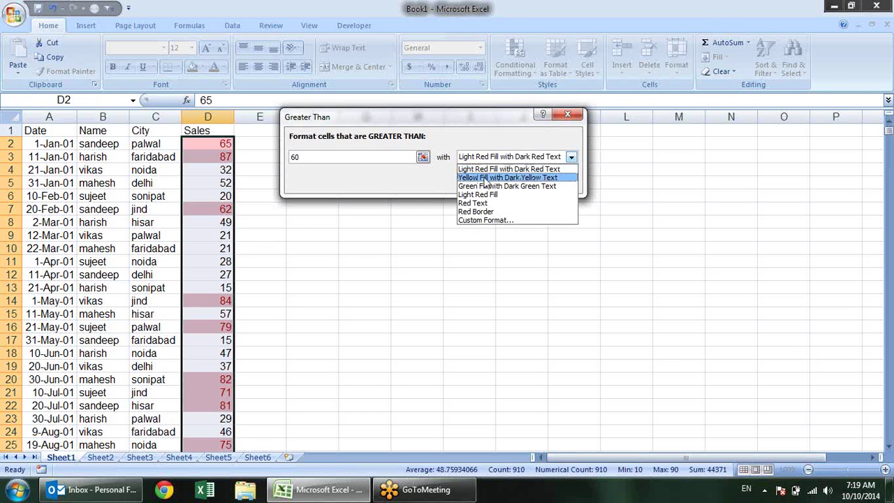
left_click(533, 177)
left_click(571, 159)
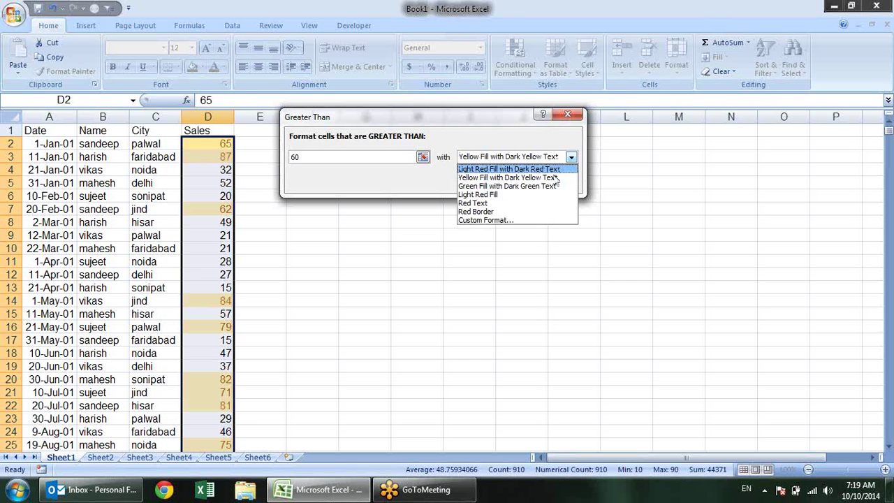
left_click(548, 193)
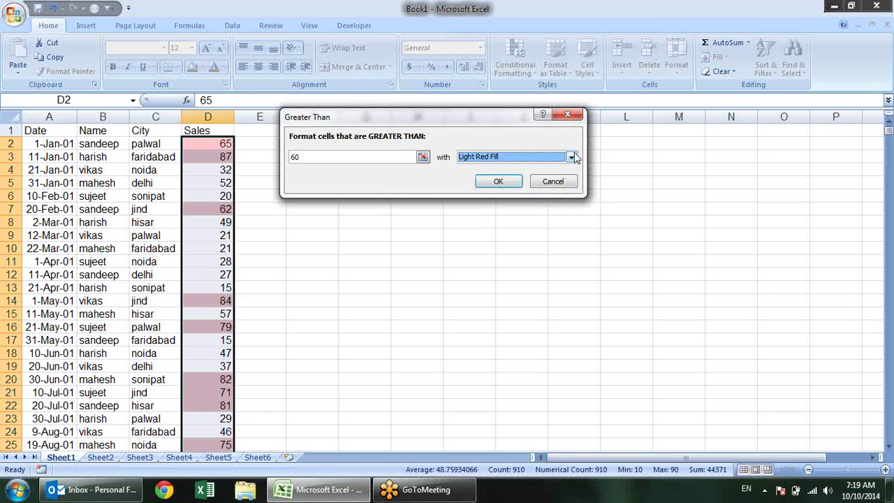
left_click(571, 157)
left_click(535, 203)
left_click(571, 157)
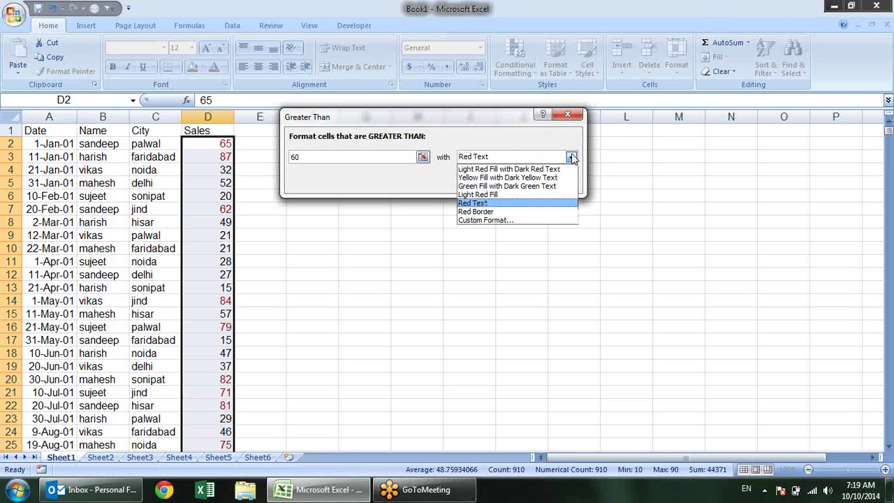
left_click(528, 211)
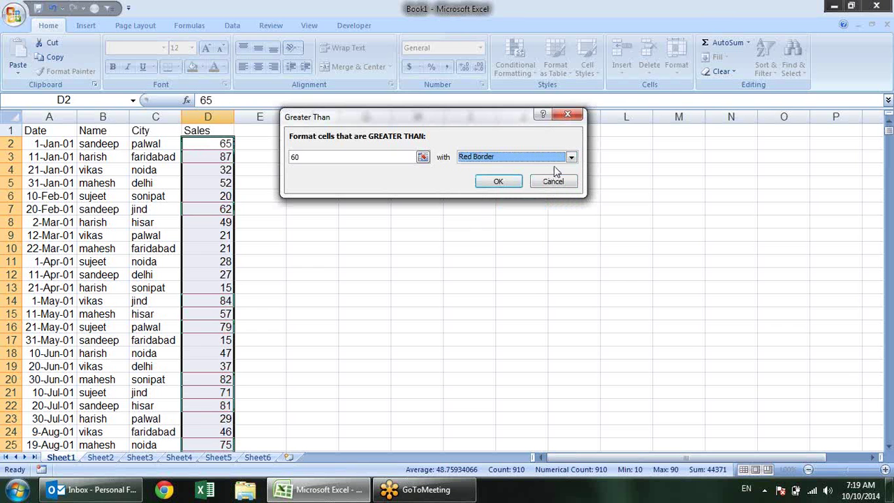
left_click(570, 158)
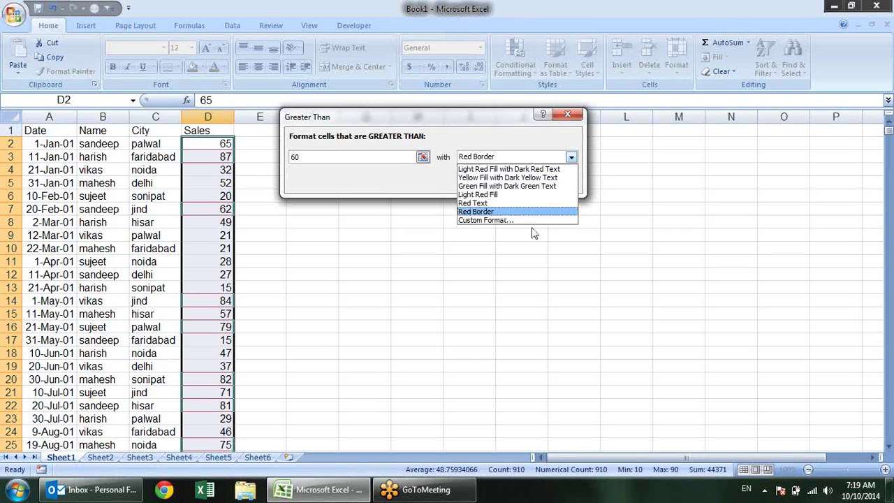
left_click(531, 218)
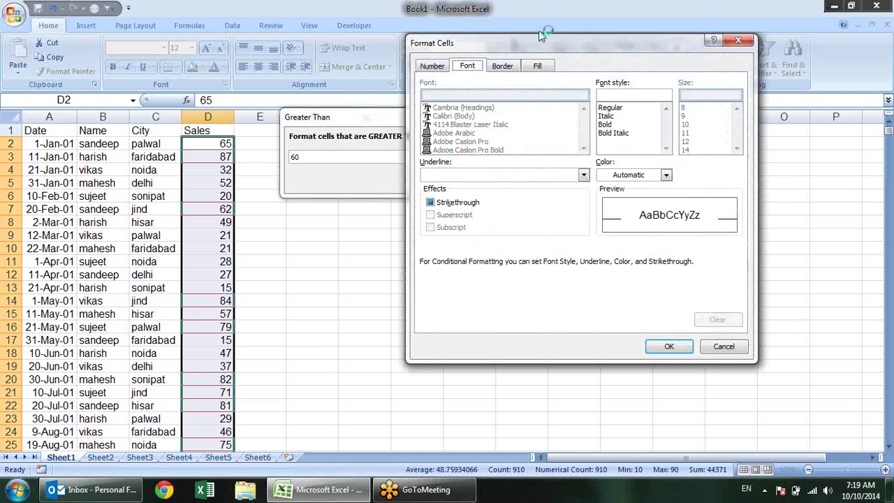
Give the Greater Than 60 rule a custom plain yellow fill and confirm it
left_click_drag(541, 35, 495, 49)
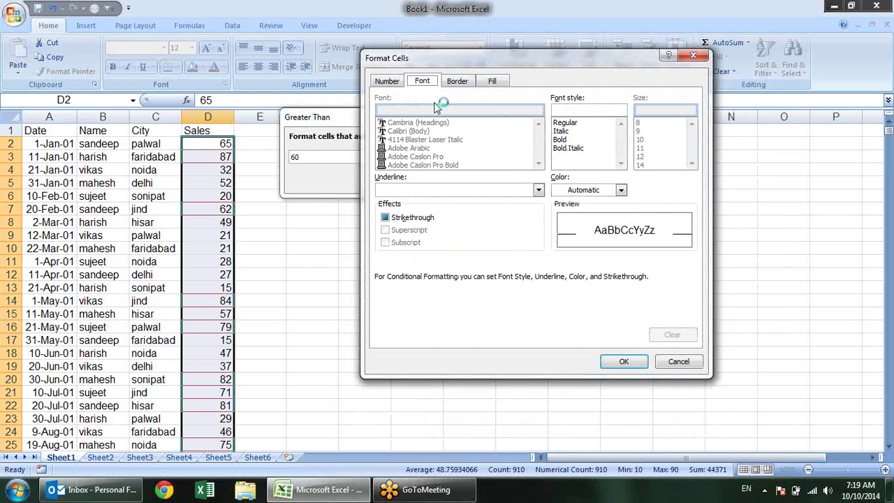
left_click(384, 81)
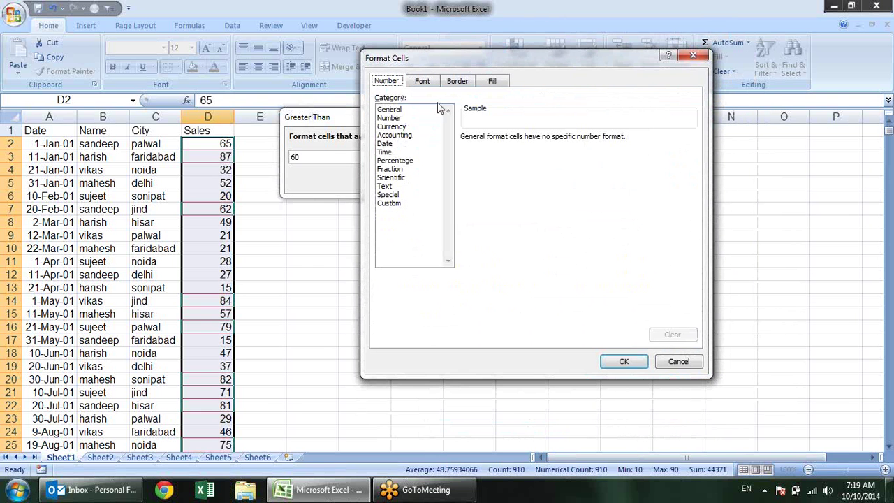
left_click(430, 82)
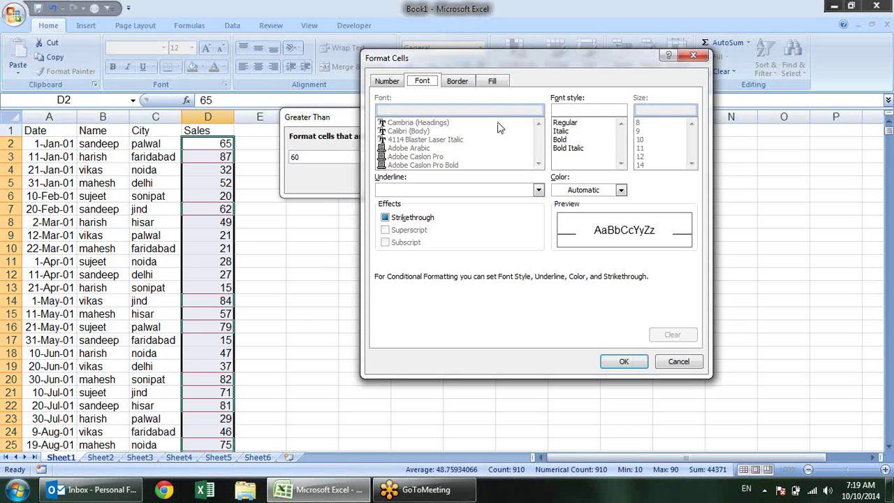
left_click(461, 82)
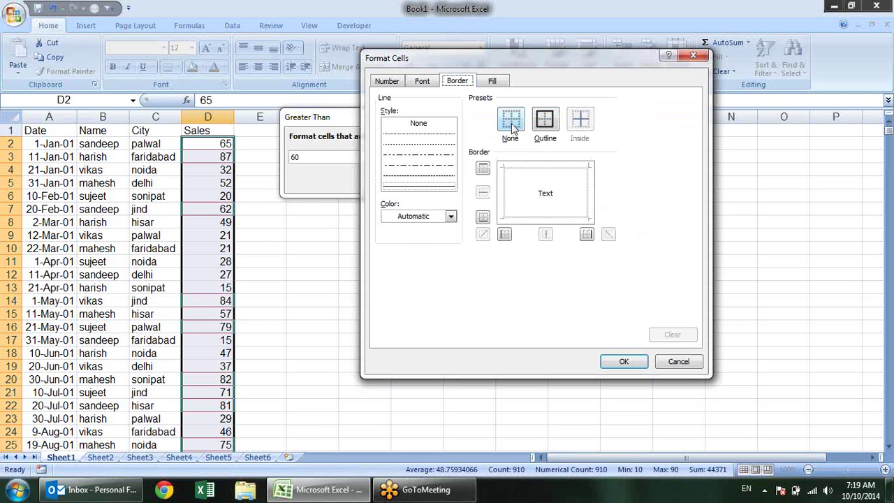
left_click(500, 83)
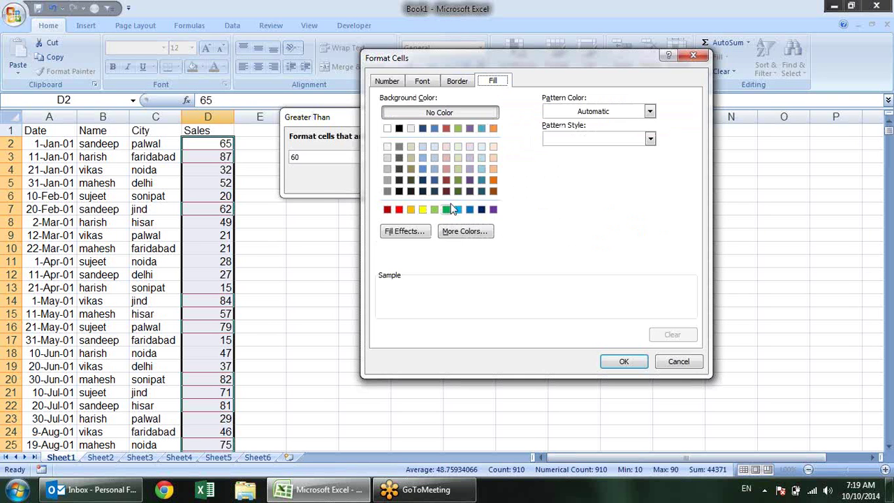
left_click(423, 211)
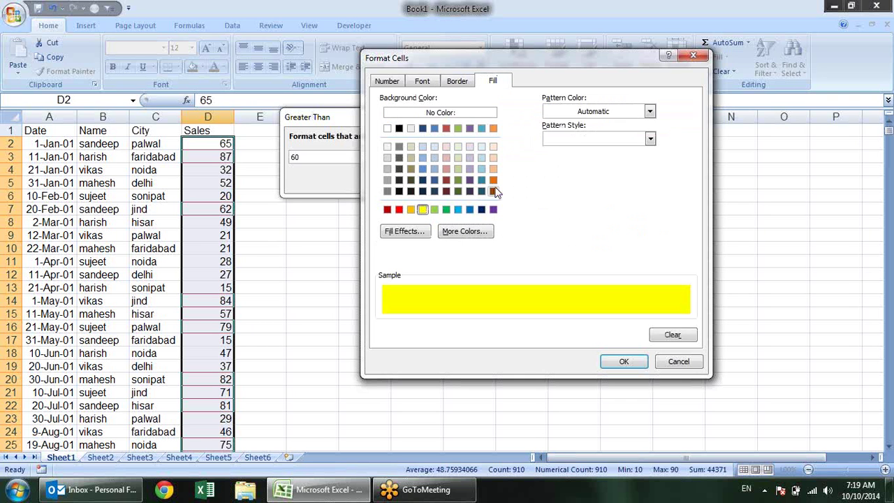
left_click(632, 362)
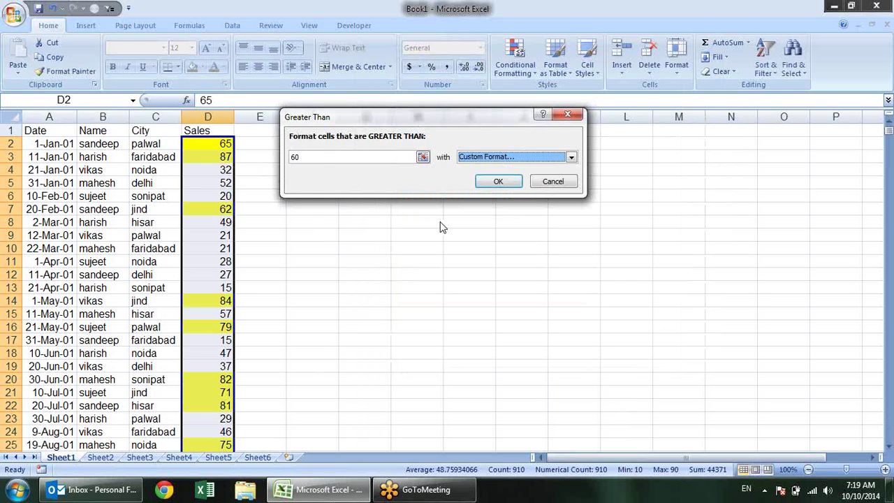
Apply the Greater Than 60 rule and test it by entering 40, then 65 in D2
left_click(499, 181)
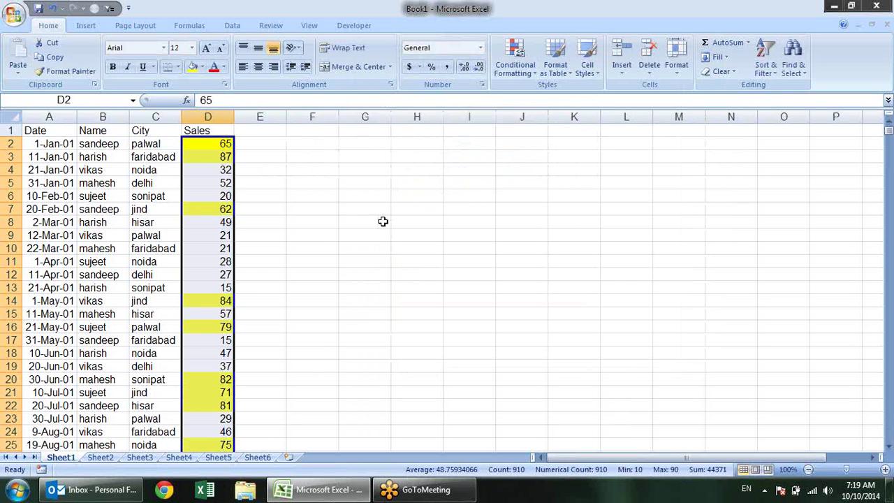
left_click(222, 143)
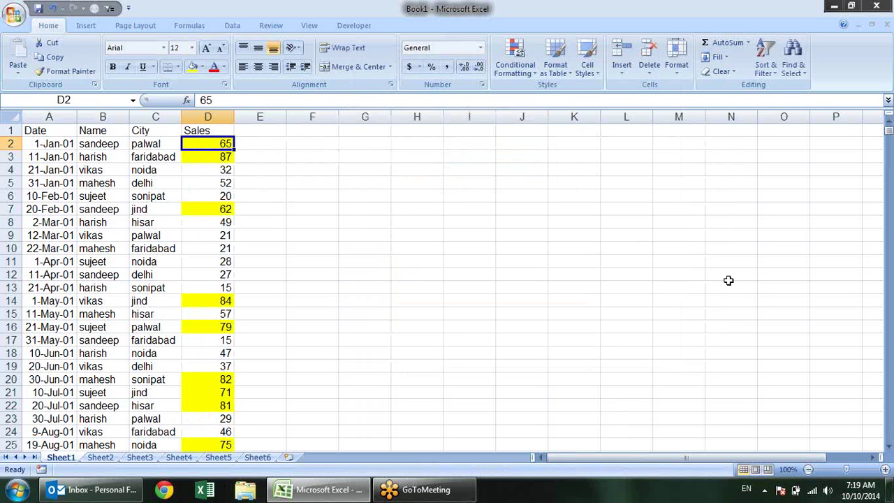
type("40")
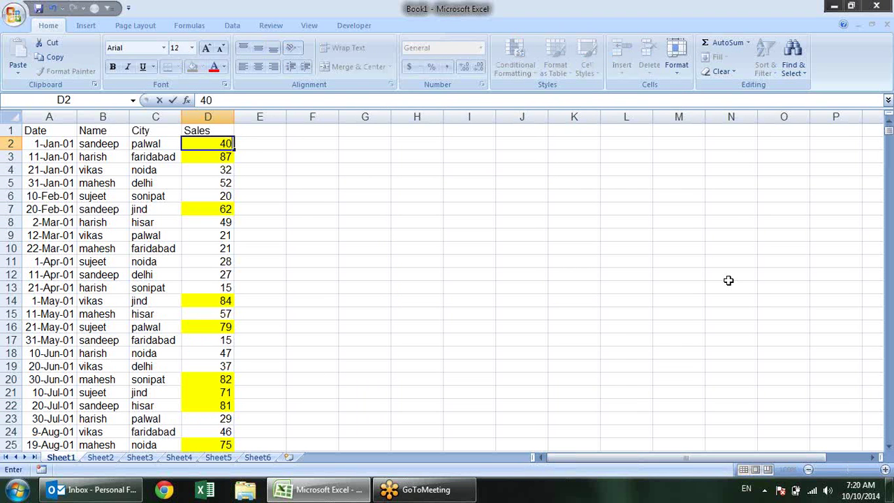
key("Return")
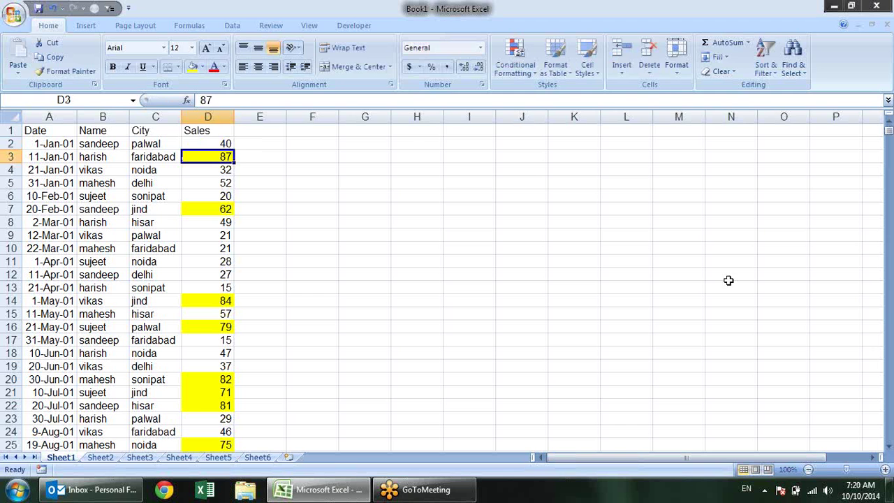
key("Up")
type("65")
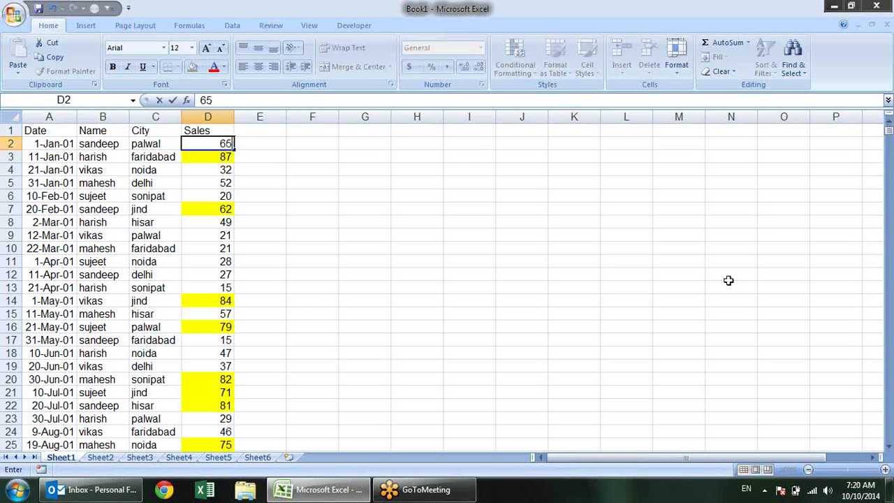
key("Return")
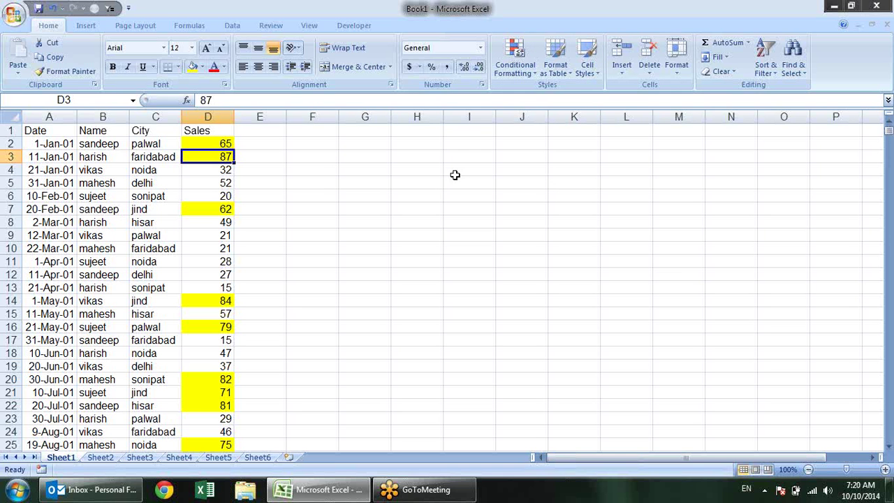
Select the Sales values D2:D911 and scroll back to the top
left_click(184, 141)
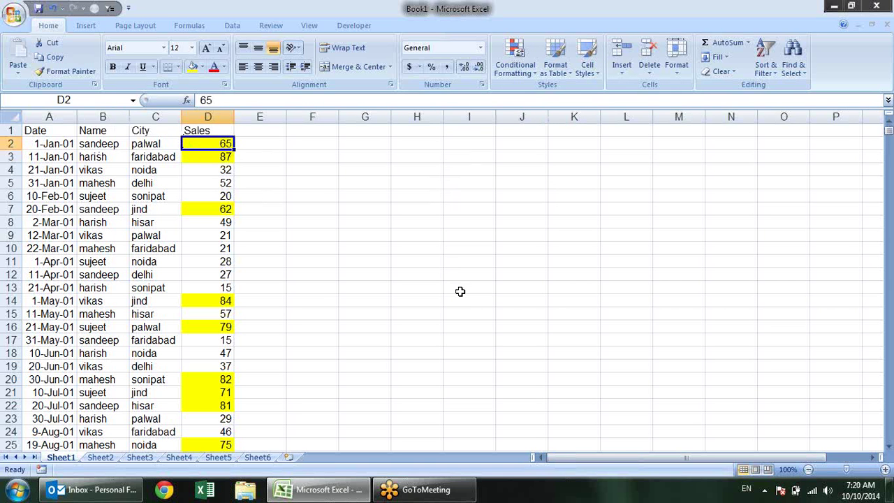
key("ctrl+shift+Down")
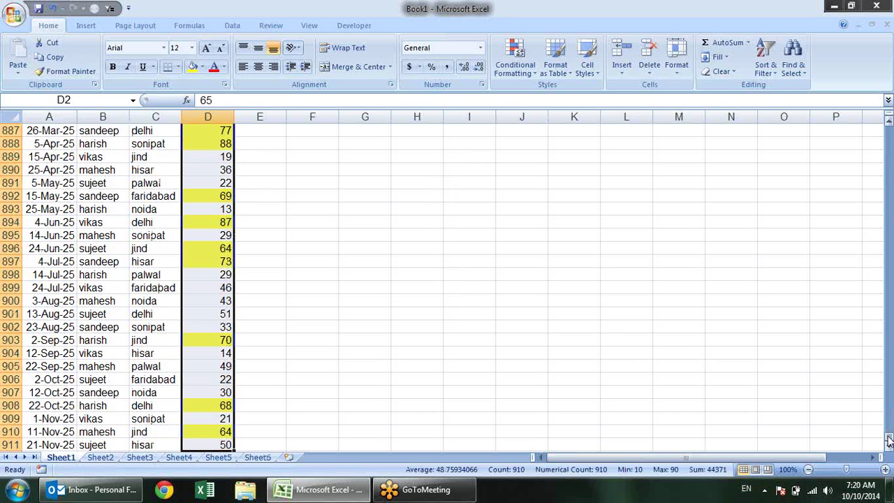
left_click_drag(889, 440, 889, 124)
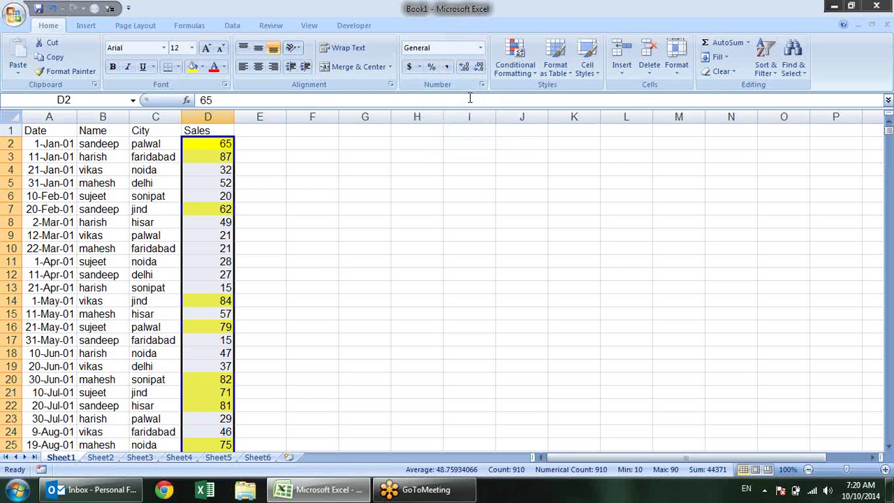
Open the Conditional Formatting Rules Manager listing the Cell Value > 60 rule
left_click(520, 63)
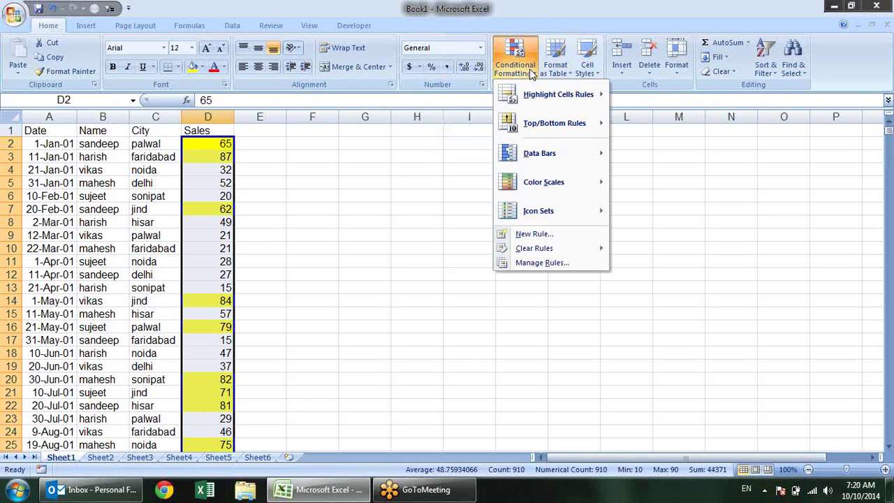
mouse_move(581, 103)
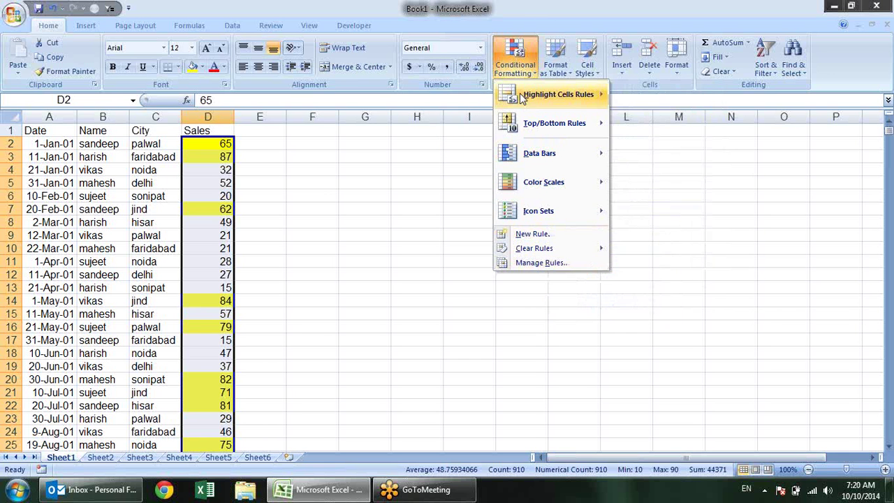
left_click(525, 263)
List This Worksheet's rules, delete the Cell Value > 60 rule, apply and close
left_click_drag(340, 62, 416, 120)
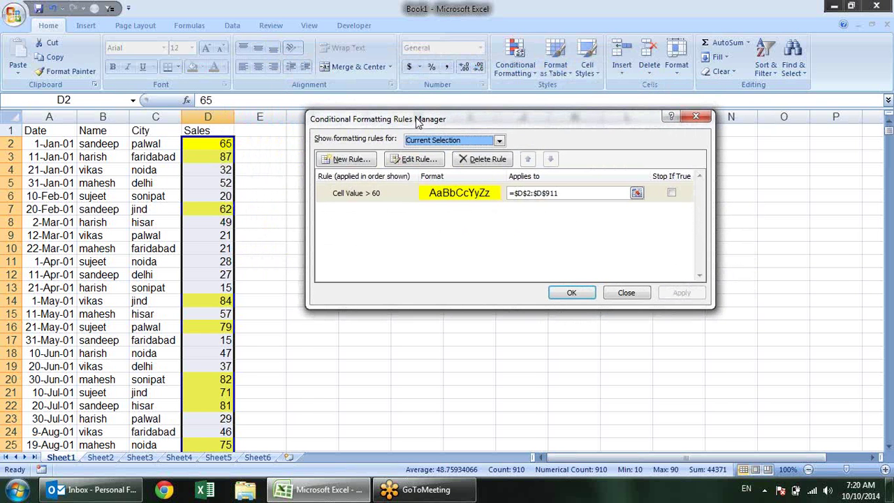
left_click(408, 195)
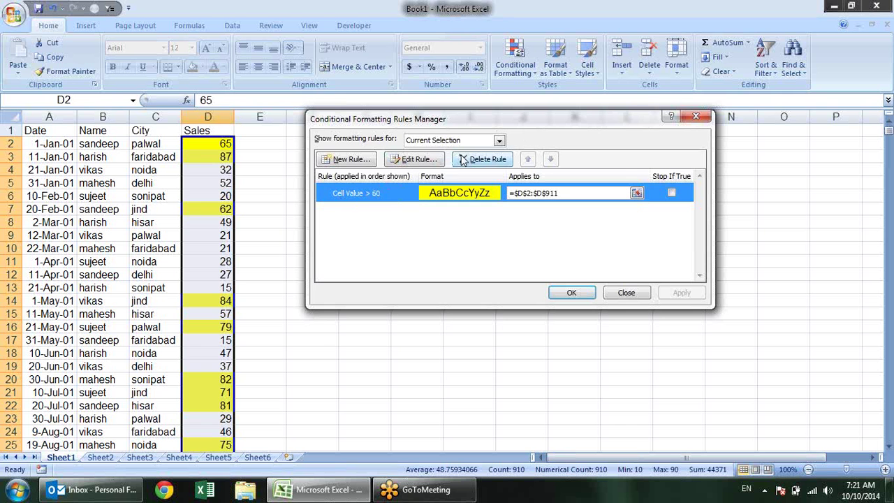
left_click(499, 141)
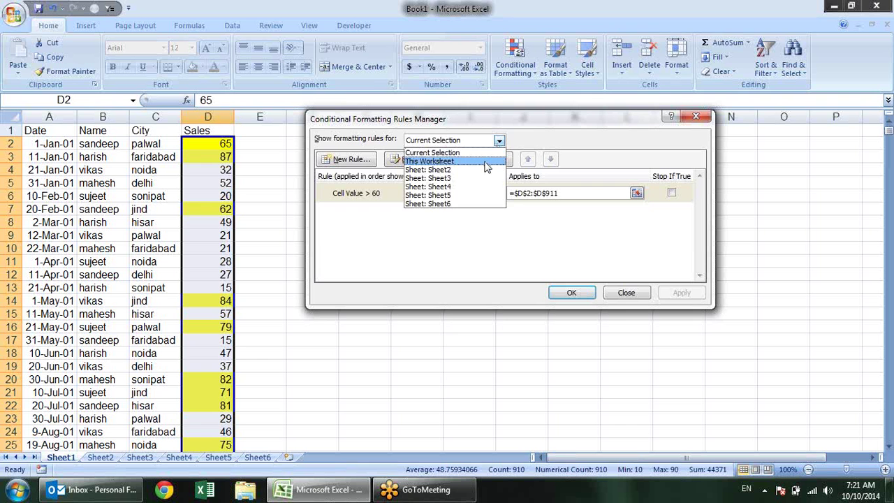
left_click(487, 166)
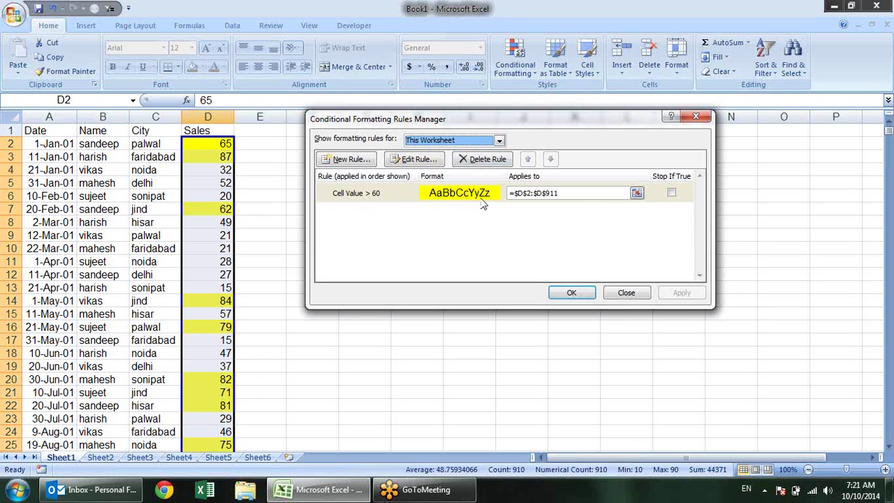
left_click(388, 193)
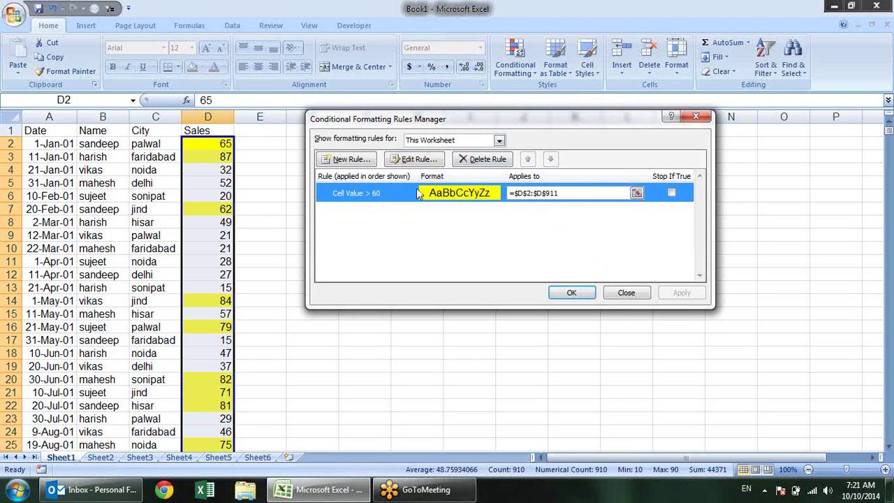
left_click(482, 159)
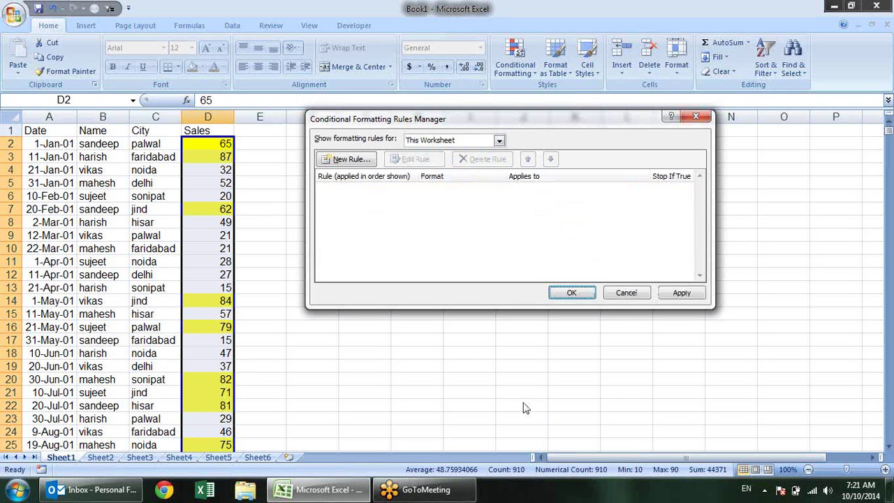
left_click(684, 296)
left_click(574, 292)
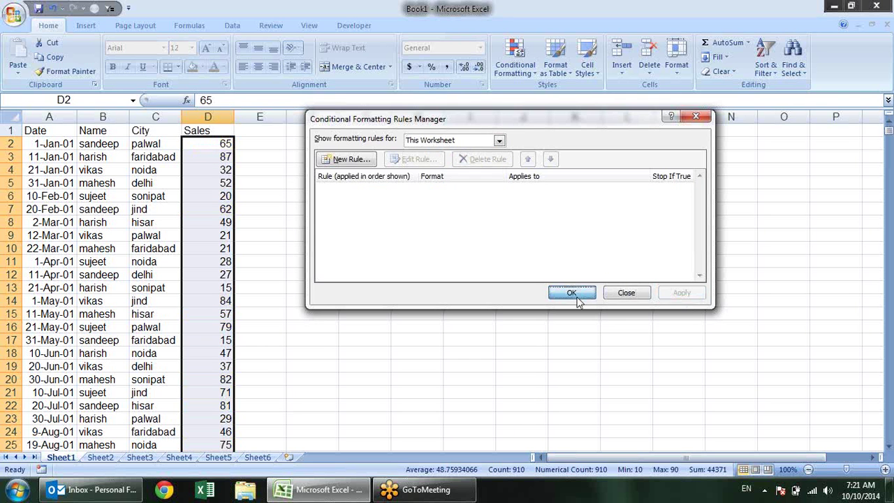
left_click(523, 69)
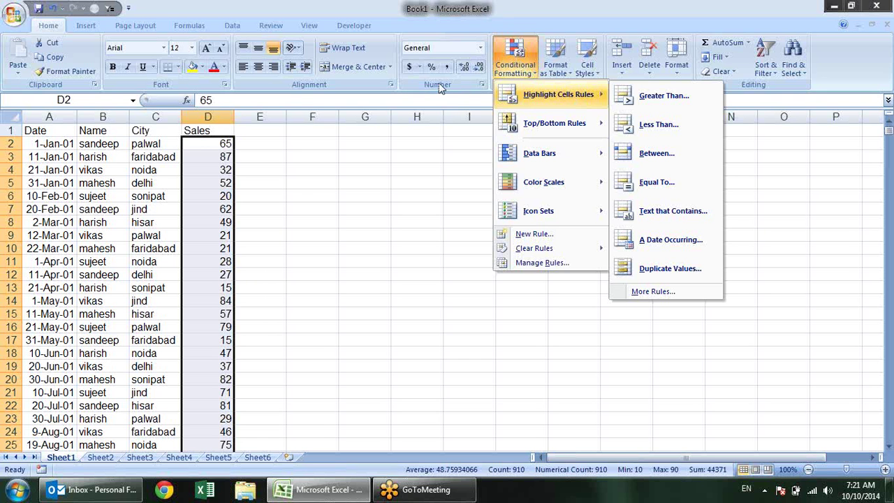
Close the formatting menu and open Excel Options from the Office Button
left_click(329, 167)
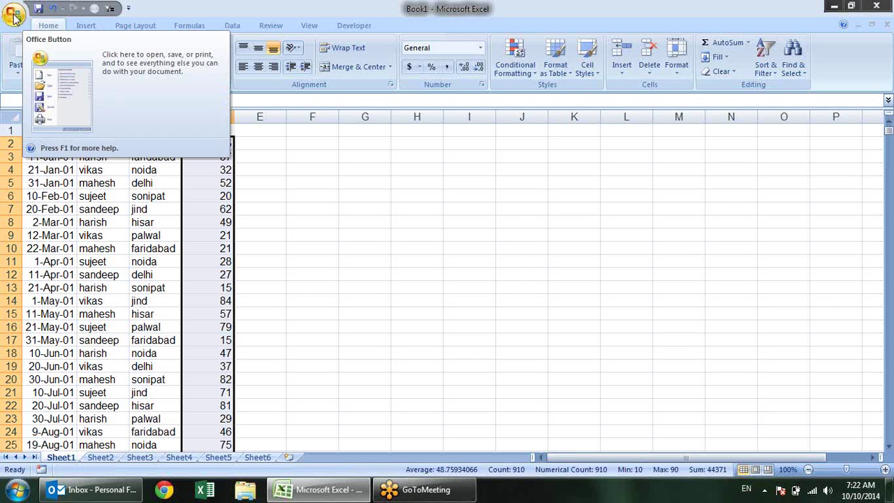
left_click(13, 12)
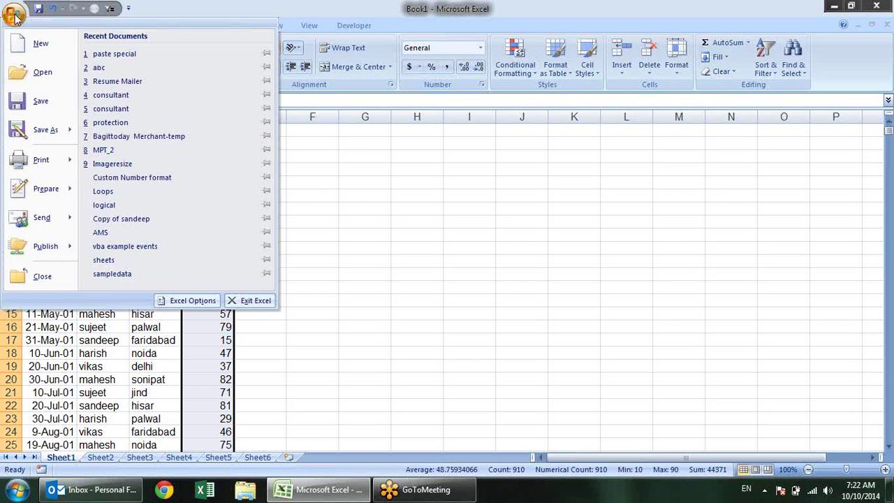
left_click(188, 300)
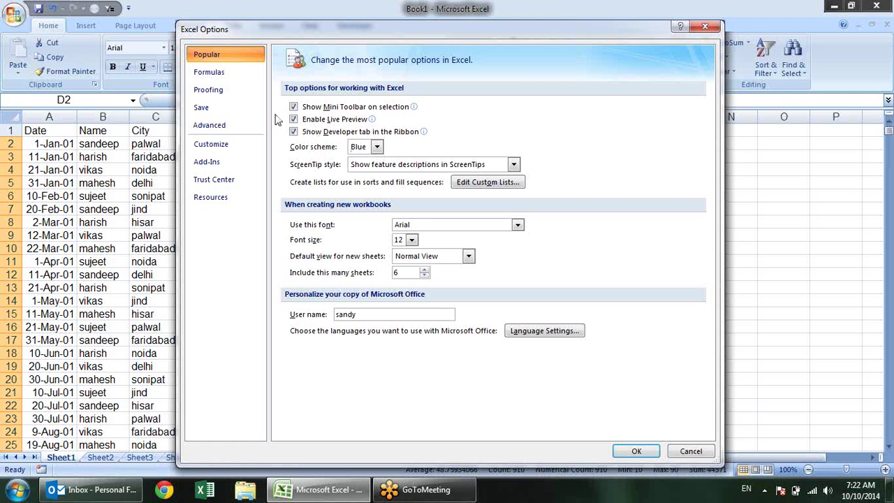
Browse the custom lists: salespeople names, Palwal, month names, and Rice, Sugar, Milk, Wheat
left_click(500, 182)
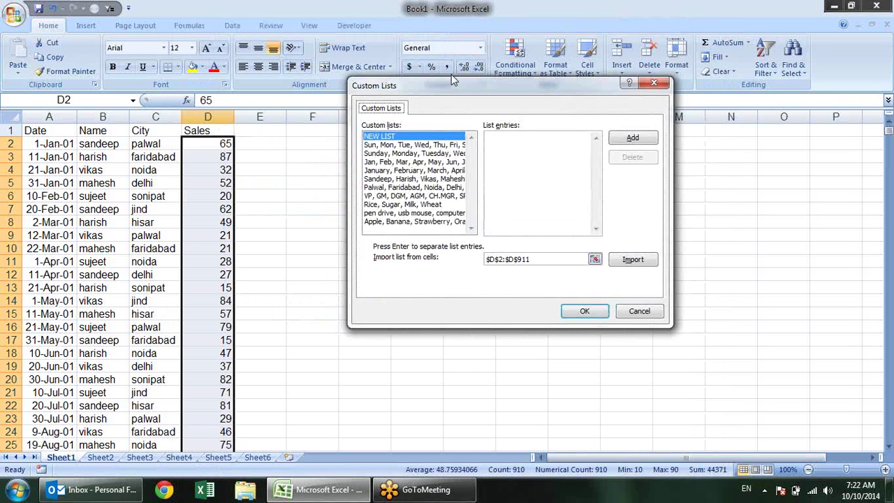
left_click_drag(455, 89, 507, 104)
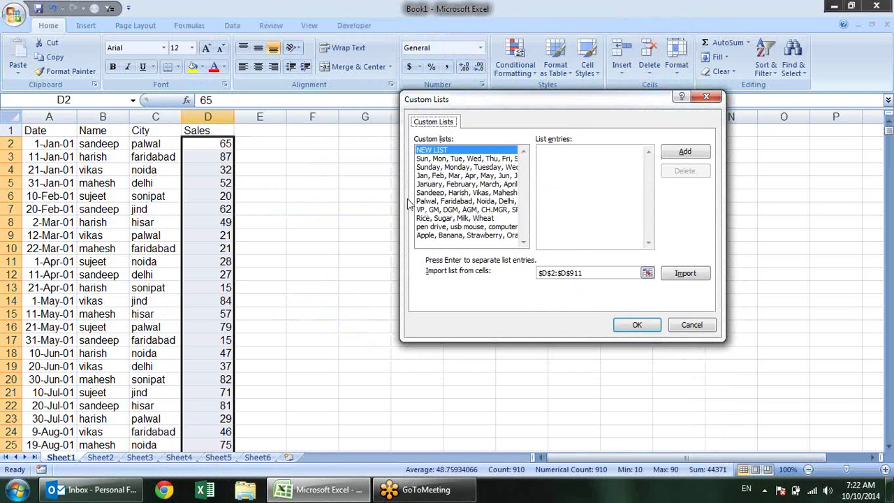
left_click(437, 194)
left_click(440, 202)
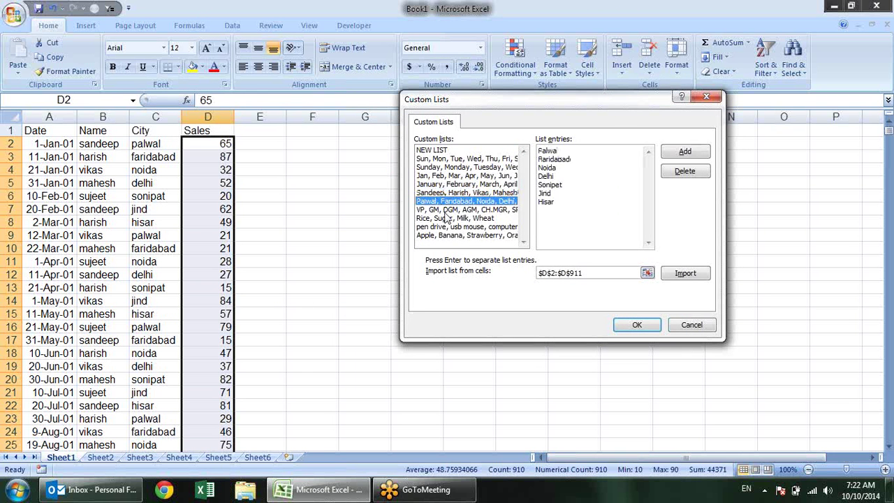
key("Down")
key("Down")
key("Down")
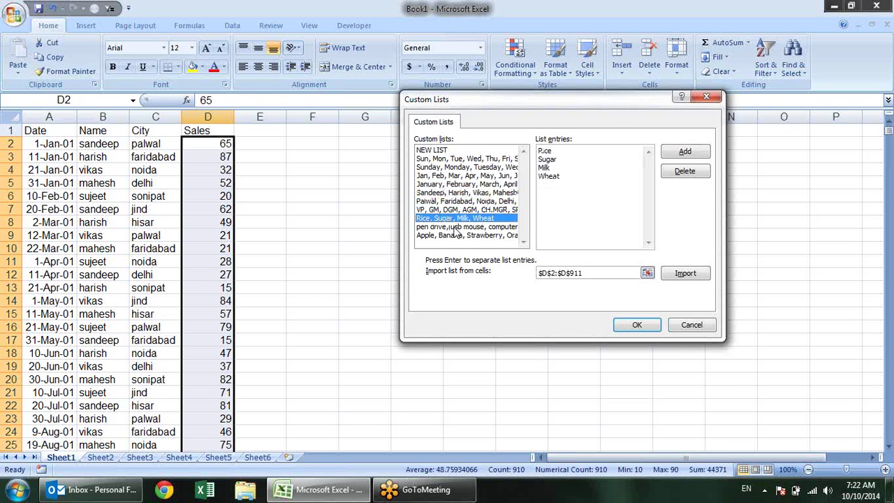
left_click(439, 185)
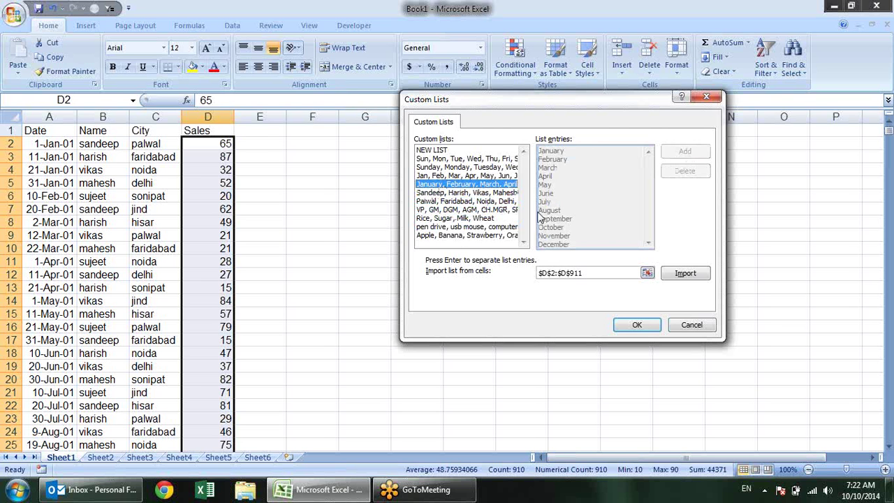
key("Up")
key("Up")
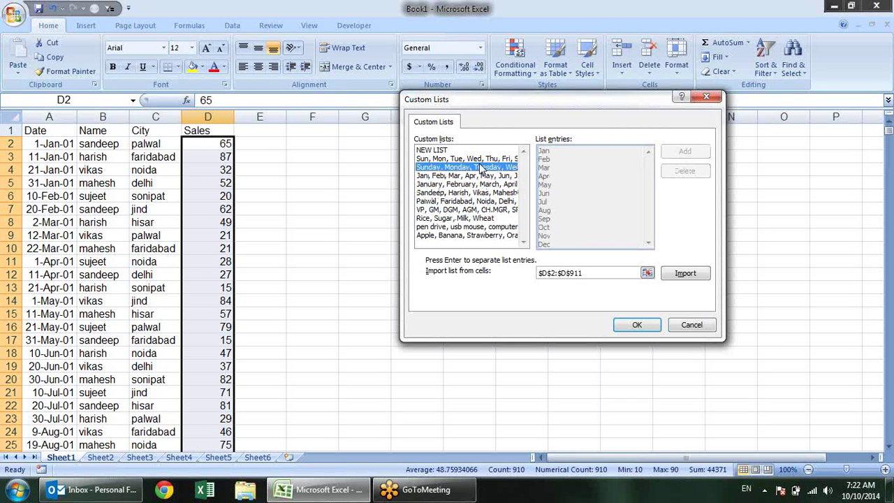
left_click(468, 193)
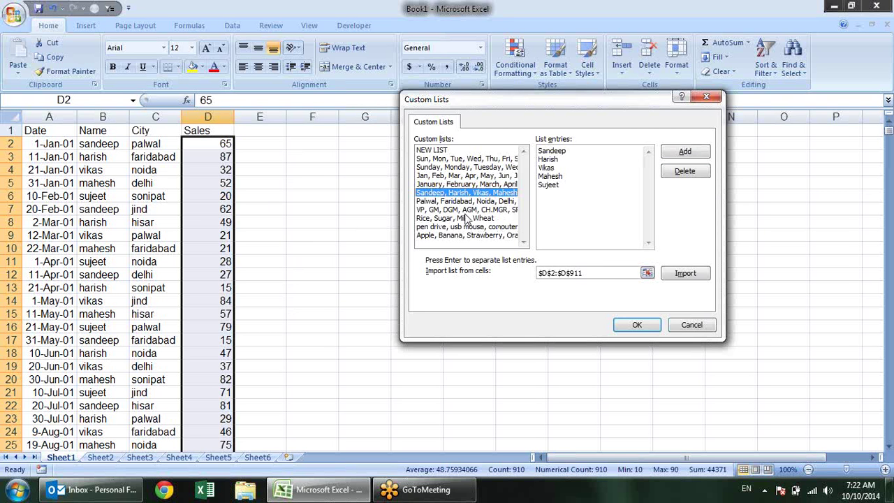
left_click(501, 218)
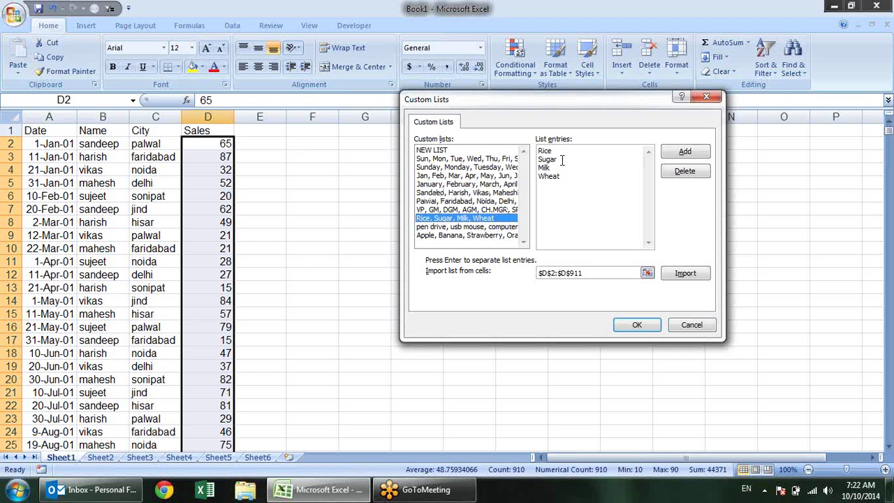
Set the list import range to G6:G17, then close Custom Lists and Excel Options
left_click(647, 273)
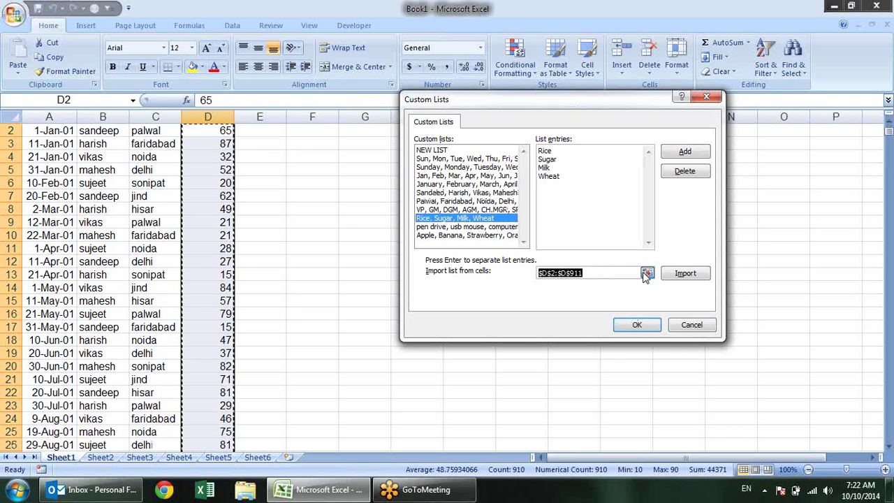
left_click_drag(359, 183, 373, 329)
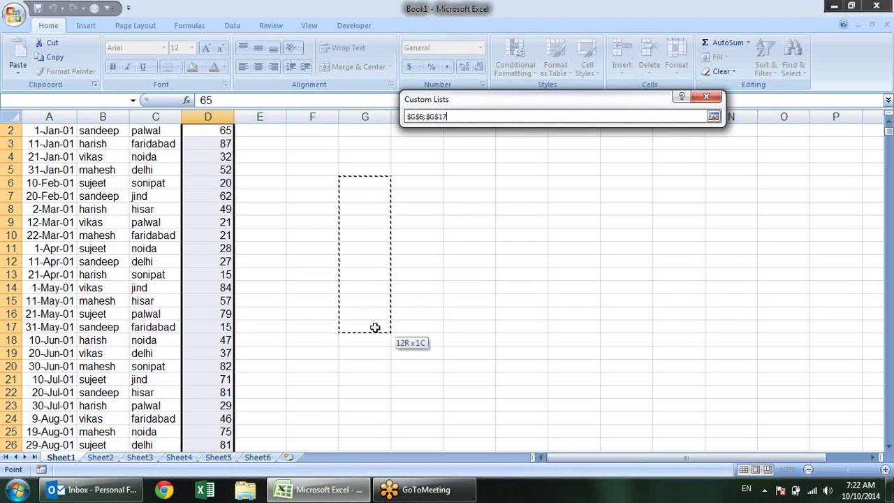
key("Return")
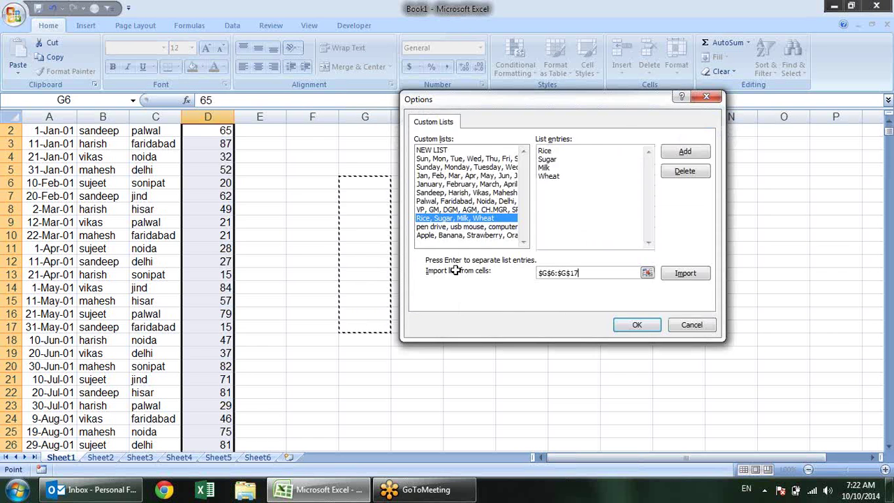
key("Return")
left_click(650, 443)
left_click(385, 167)
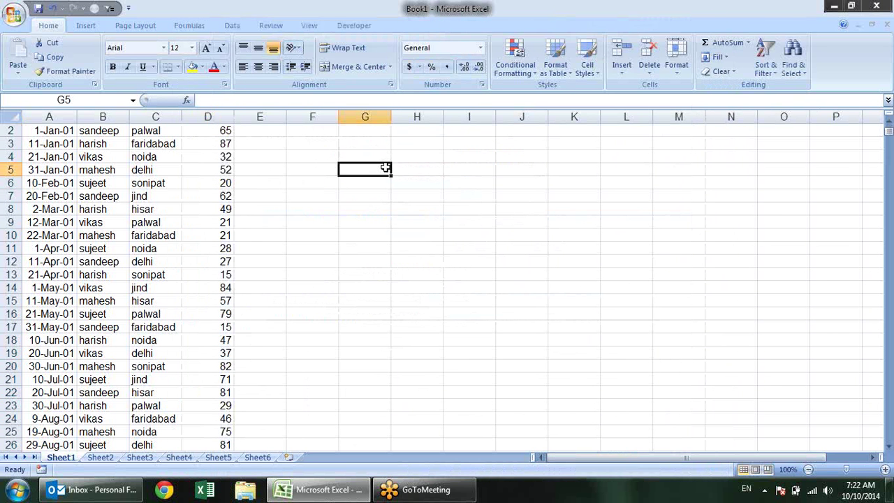
type("rice")
key("Return")
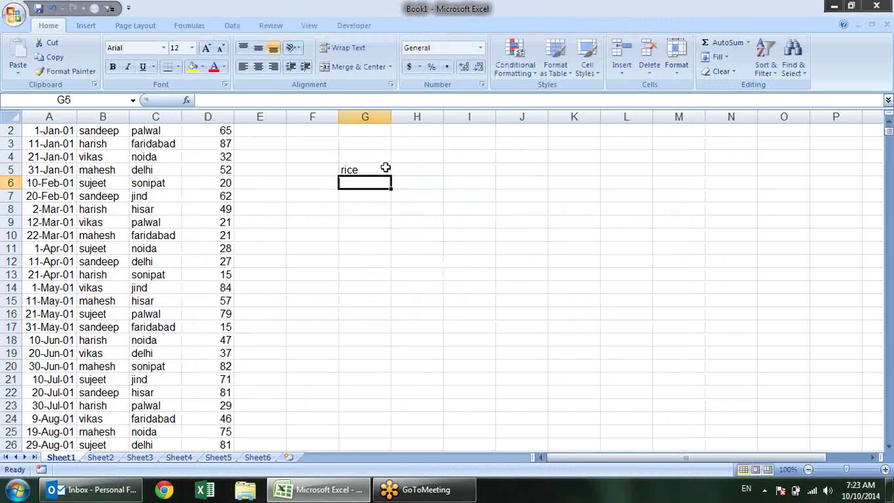
left_click_drag(394, 168, 401, 413)
left_click(384, 169)
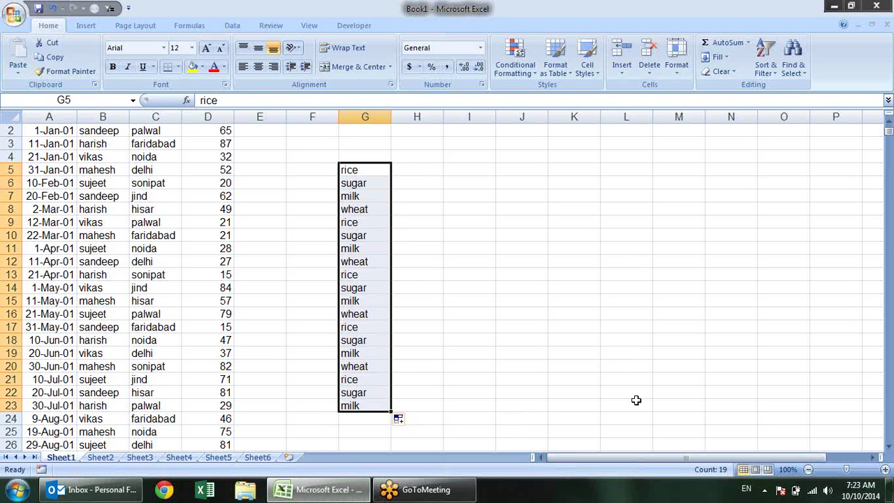
key("Delete")
Select the 910 Sales values D2:D911 from D2 and scroll back to the top
scroll(633, 335, "up", 1)
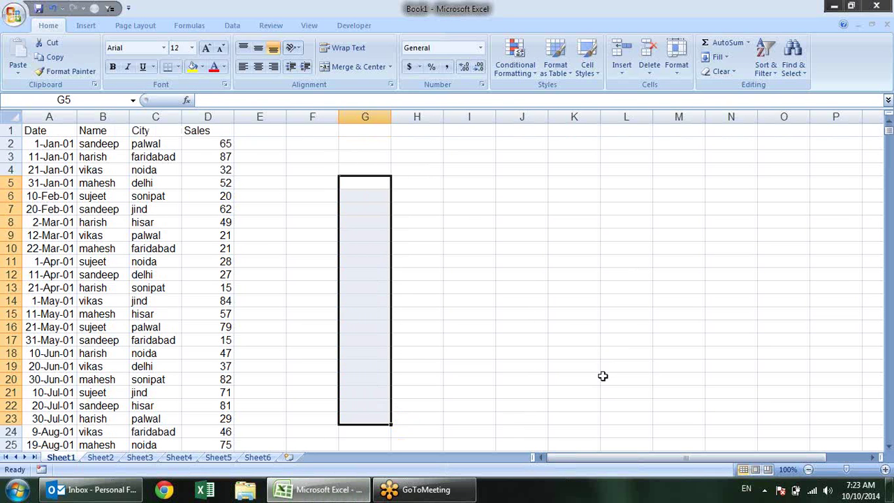
left_click(202, 143)
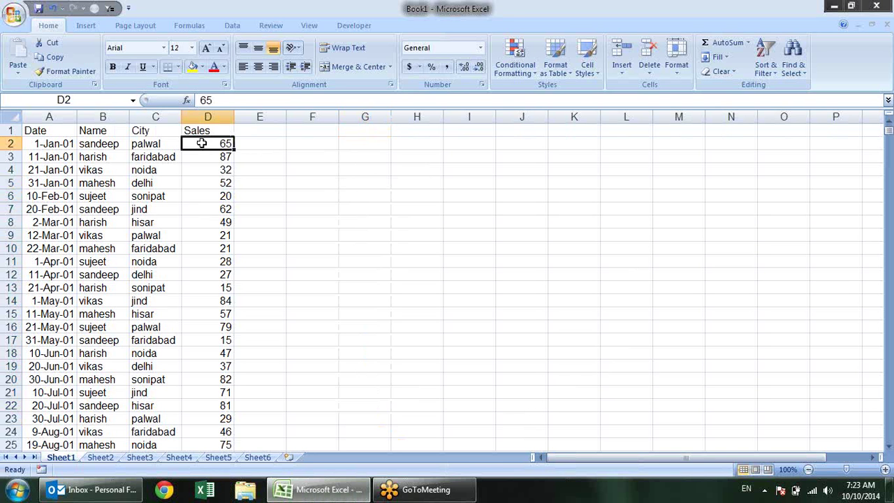
key("ctrl+shift+Down")
scroll(564, 161, "up", 9)
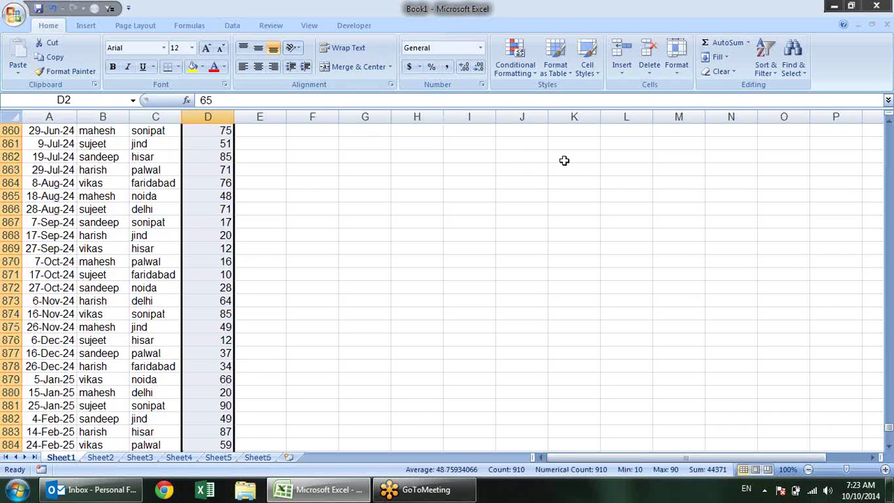
scroll(564, 160, "up", 20)
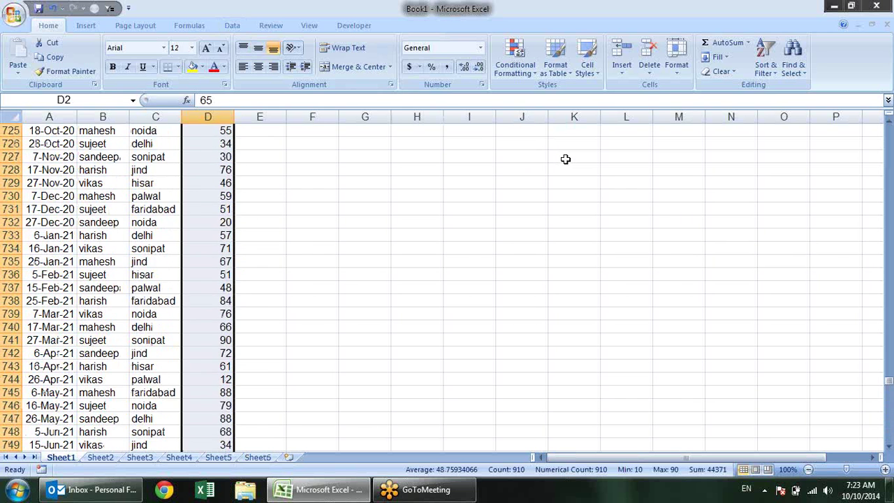
scroll(565, 159, "up", 20)
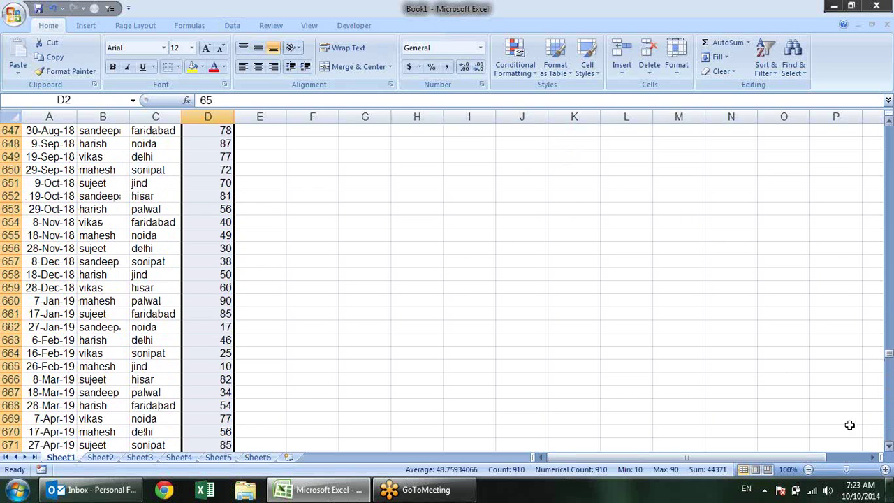
left_click_drag(888, 355, 889, 130)
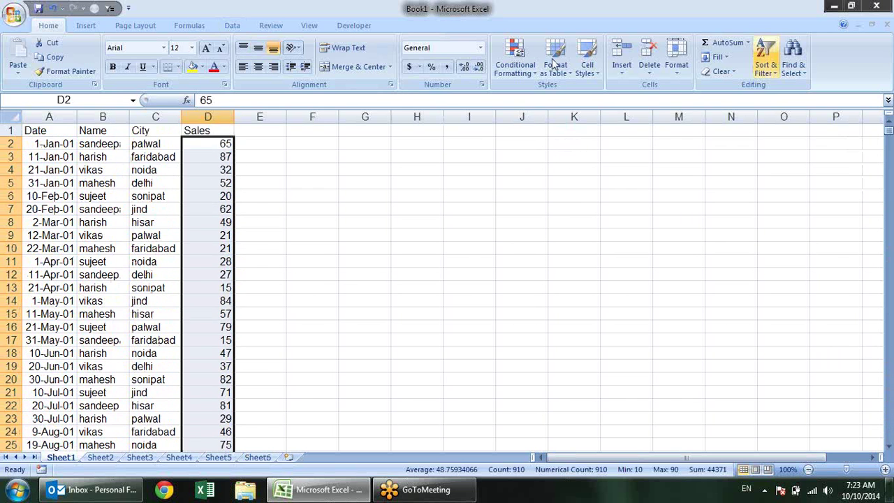
left_click(515, 58)
mouse_move(533, 104)
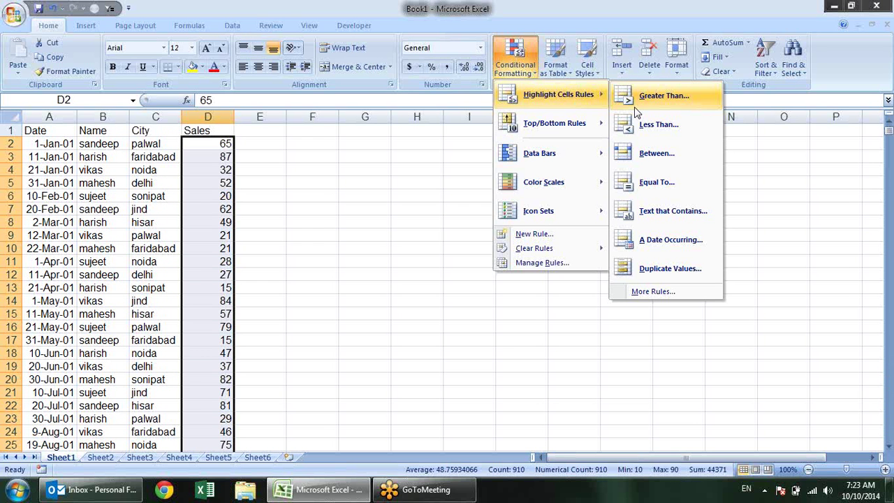
left_click(649, 125)
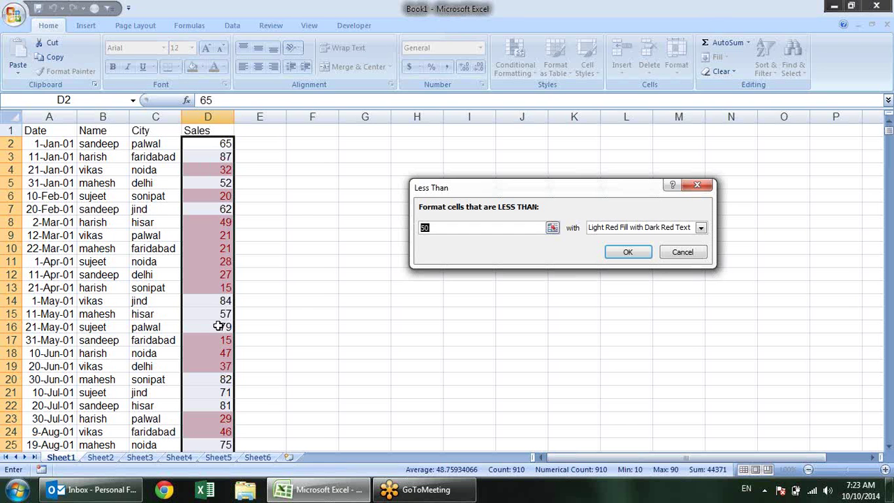
left_click(687, 250)
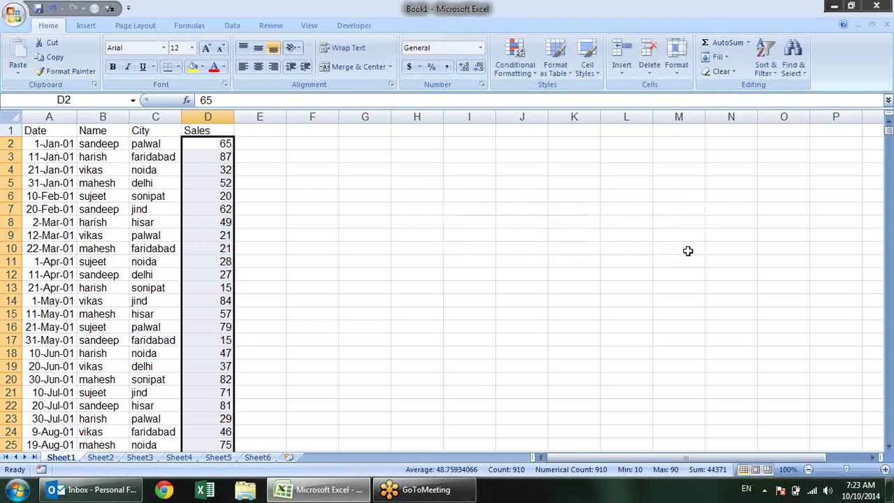
left_click(537, 62)
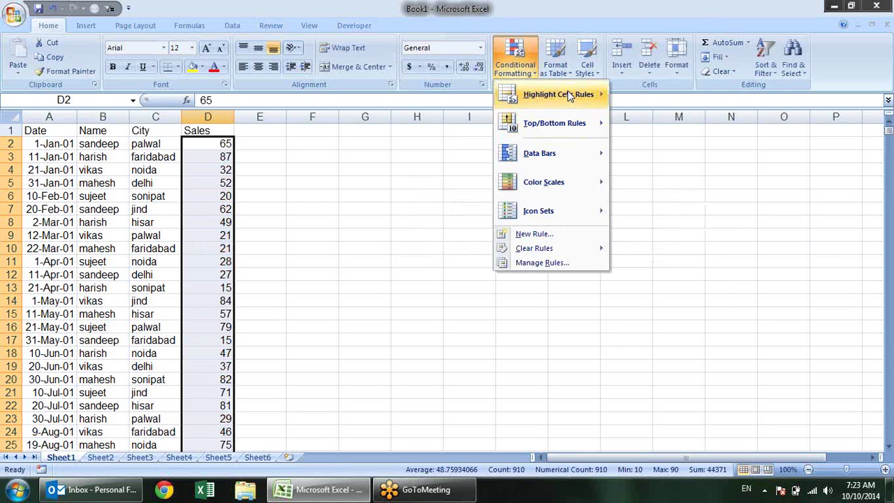
mouse_move(569, 96)
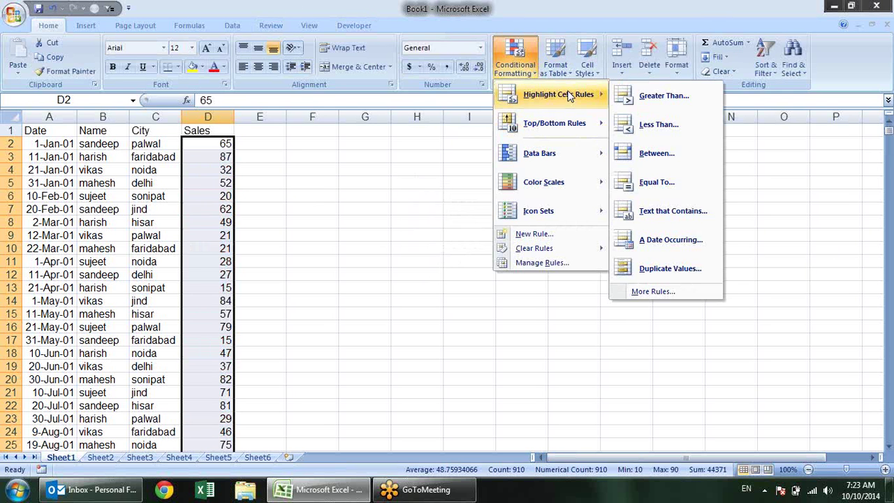
left_click(675, 168)
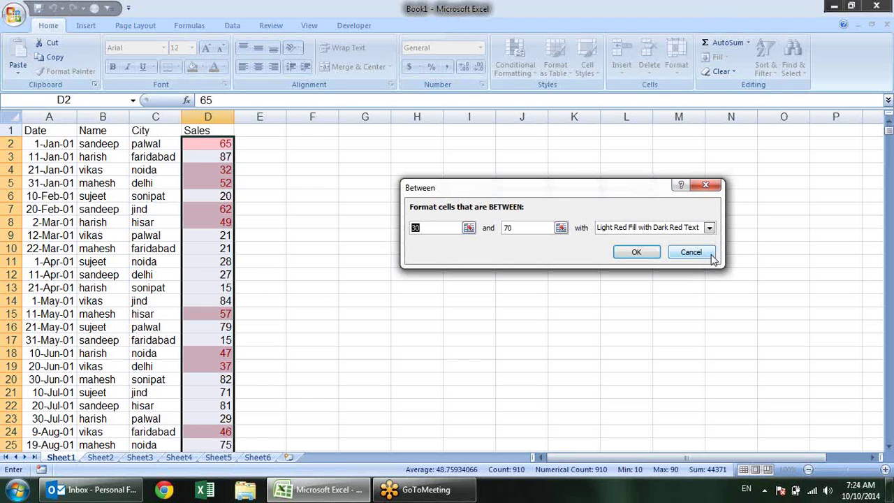
left_click(713, 259)
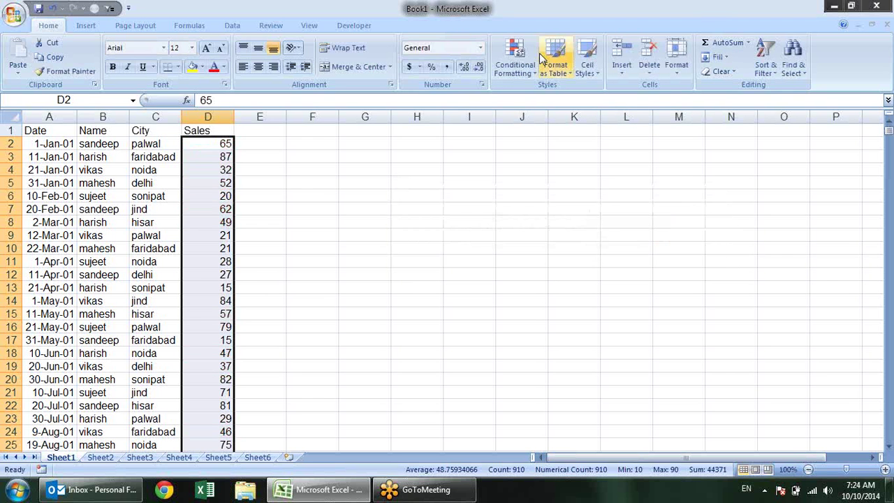
left_click(514, 59)
mouse_move(540, 102)
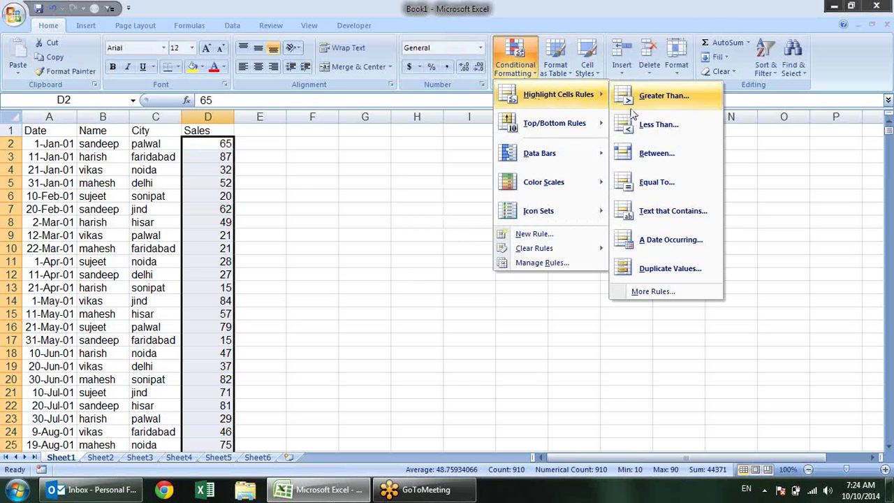
left_click(705, 187)
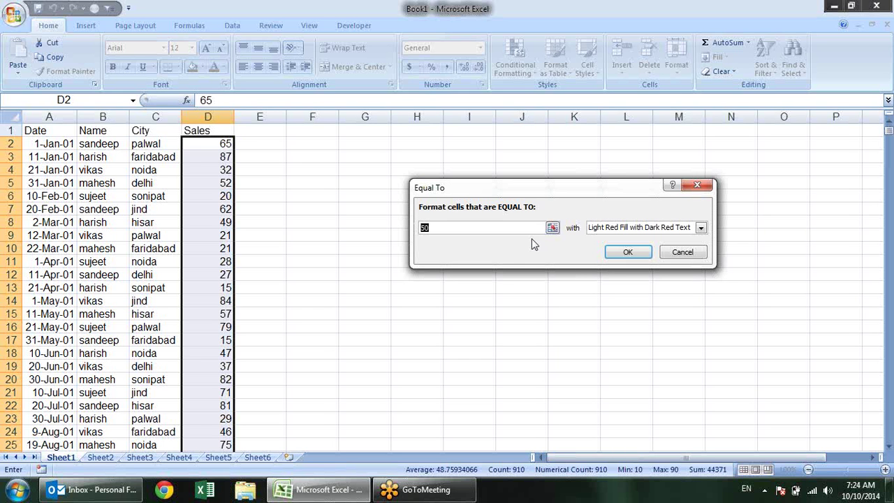
type("harish")
key("BackSpace")
key("BackSpace")
key("BackSpace")
key("BackSpace")
key("BackSpace")
key("BackSpace")
type("65")
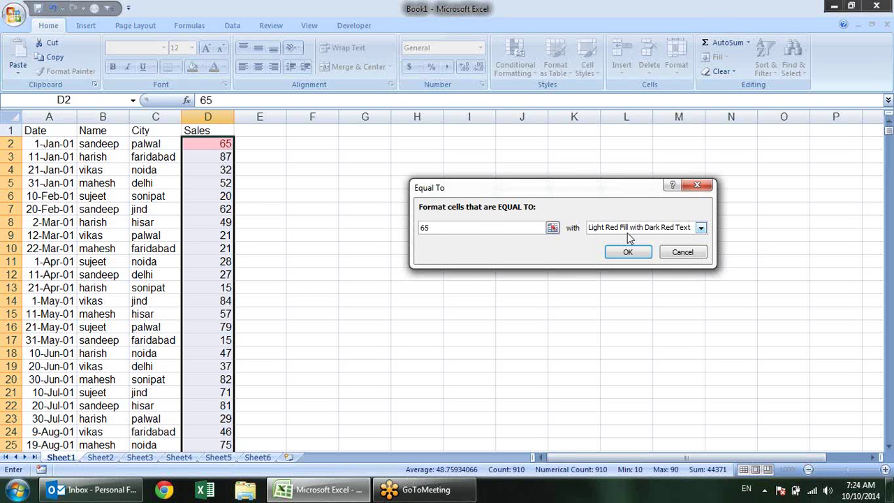
key("Escape")
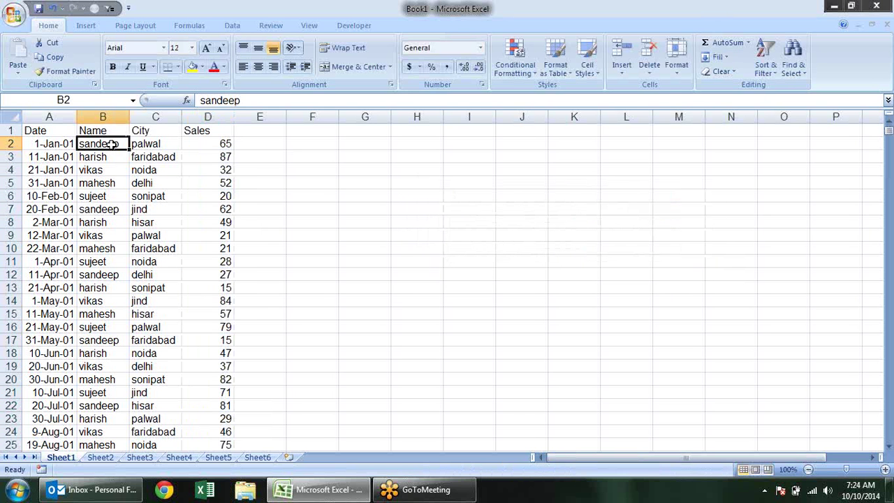
Select names B2:B911, preview an Equal To highlight for a salesperson's name, then cancel it
key("ctrl+shift+Down")
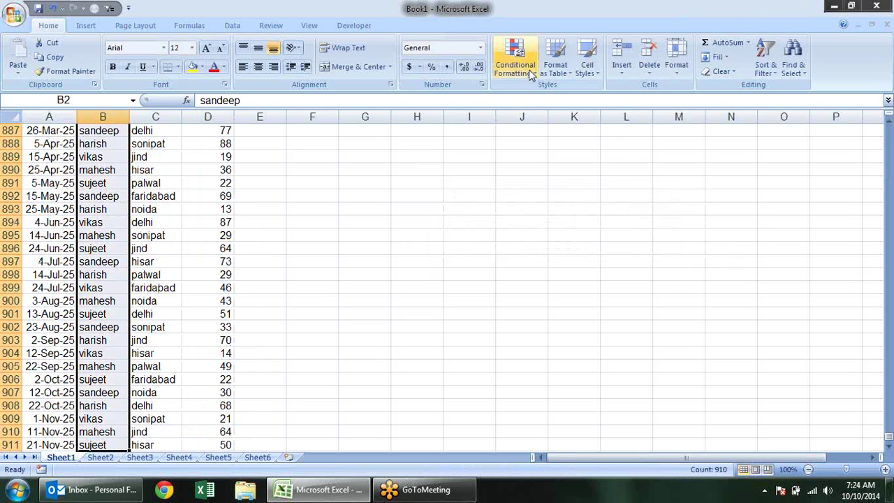
left_click(528, 69)
mouse_move(561, 92)
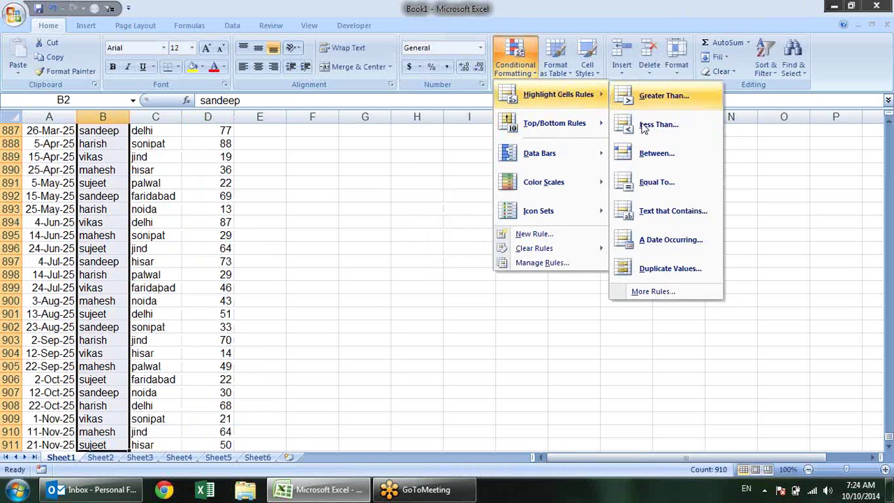
left_click(658, 183)
type("sandeep")
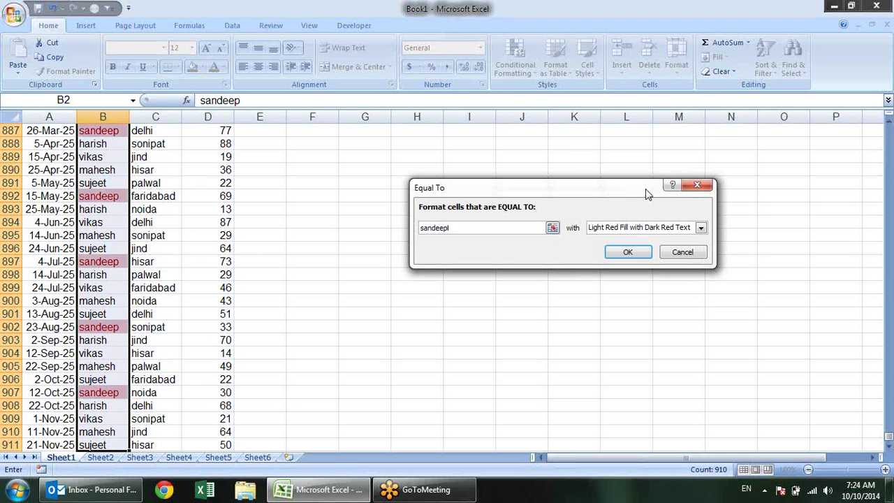
key("Escape")
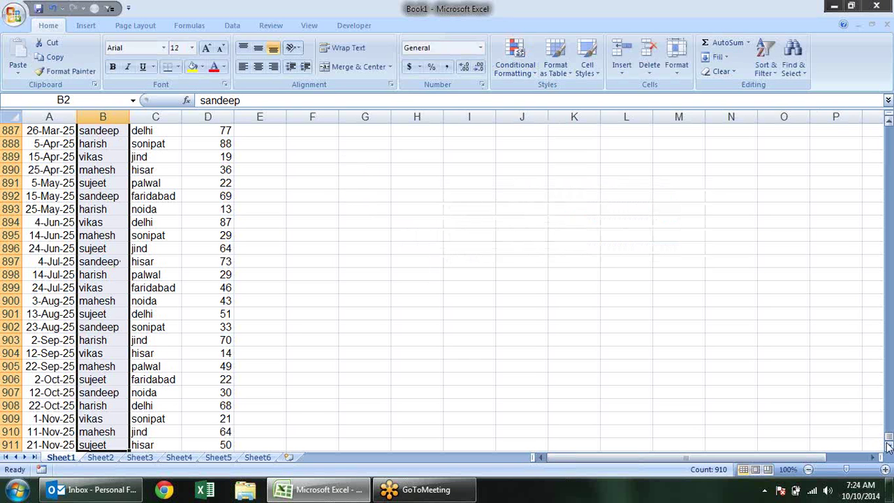
left_click_drag(888, 436, 887, 124)
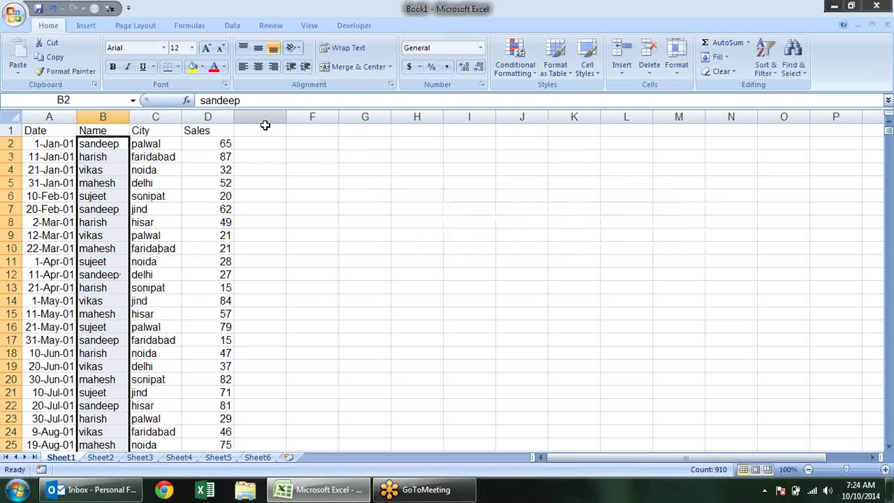
left_click(217, 145)
left_click(528, 70)
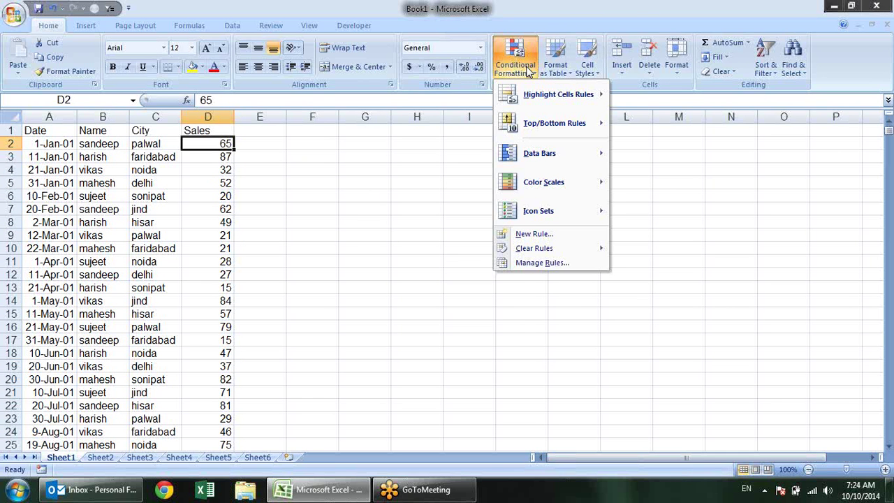
mouse_move(520, 248)
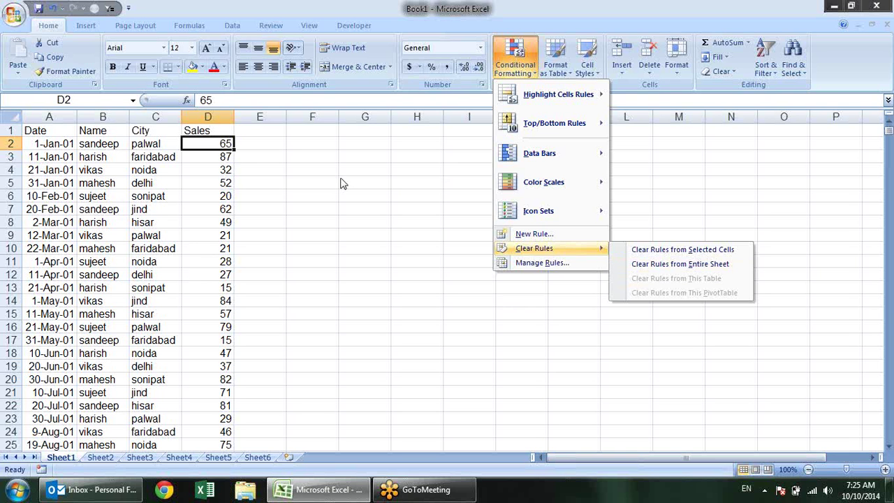
left_click(383, 192)
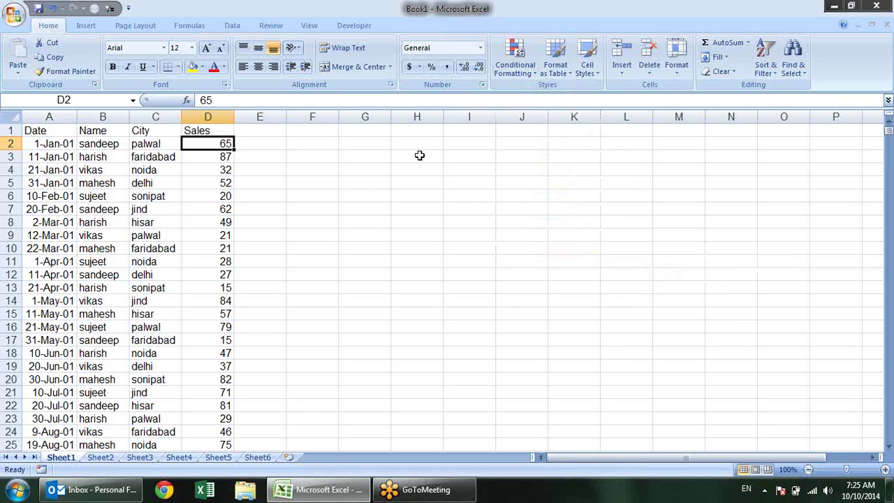
left_click(515, 59)
Select the Name column from B2 down to B911
mouse_move(562, 97)
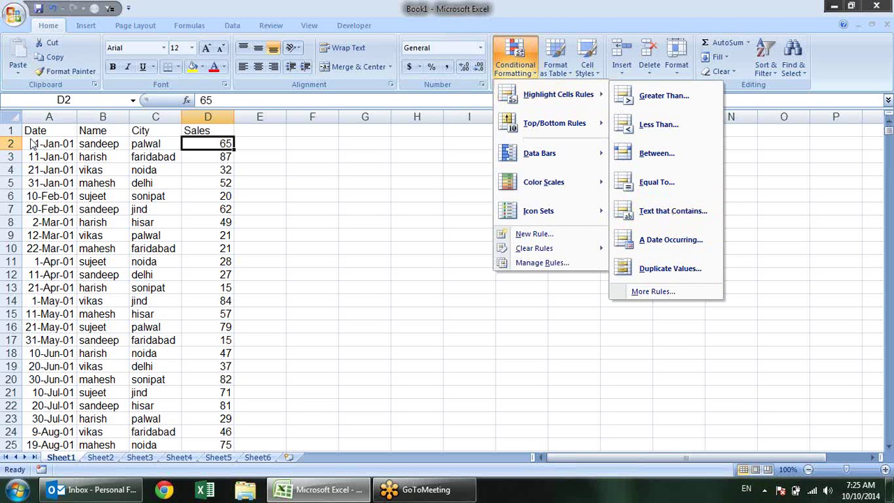
left_click(391, 182)
left_click(121, 143)
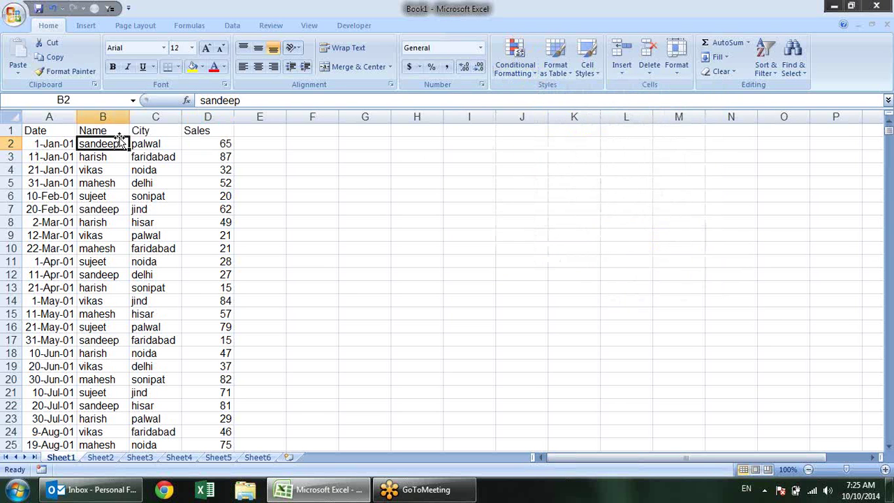
key("ctrl+shift+Down")
scroll(447, 412, "up", 1)
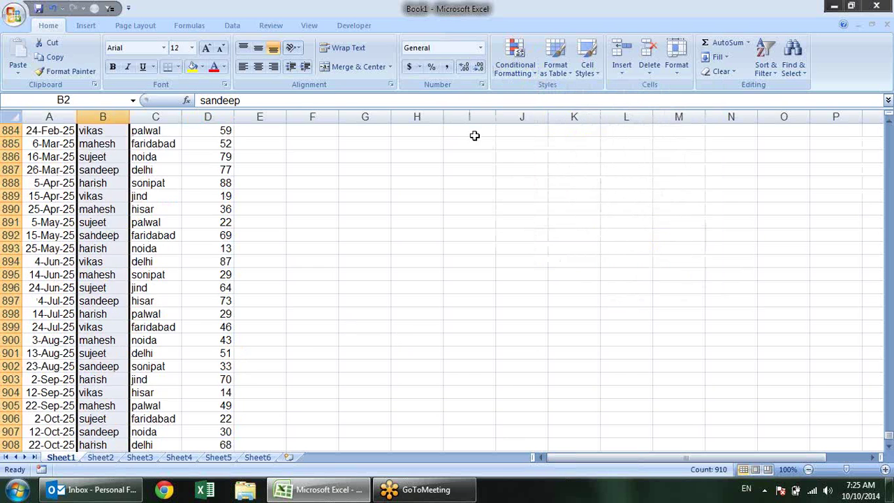
scroll(474, 135, "up", 20)
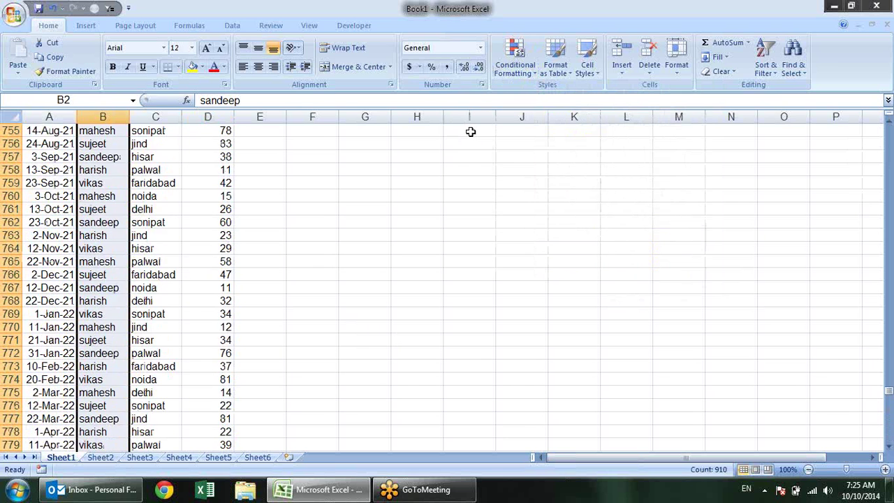
scroll(471, 131, "up", 20)
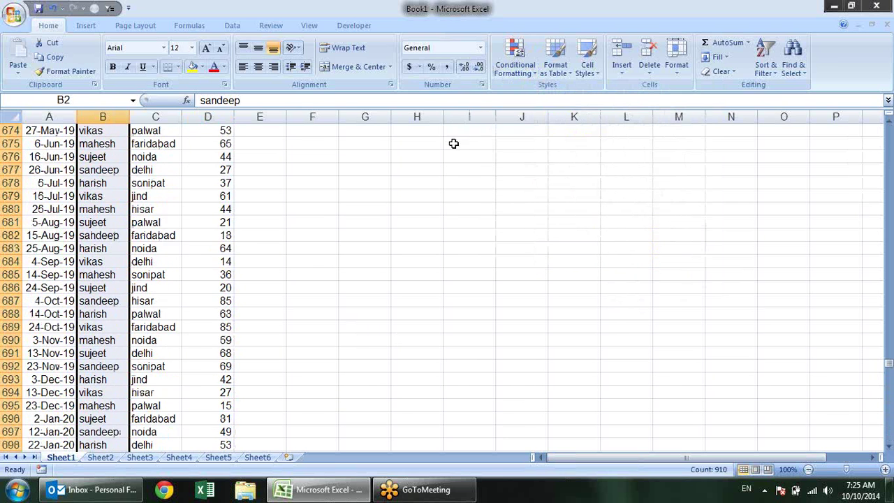
scroll(453, 143, "up", 7)
Preview Text That Contains highlighting for 'ee' and 'san', then cancel without applying it
left_click(515, 63)
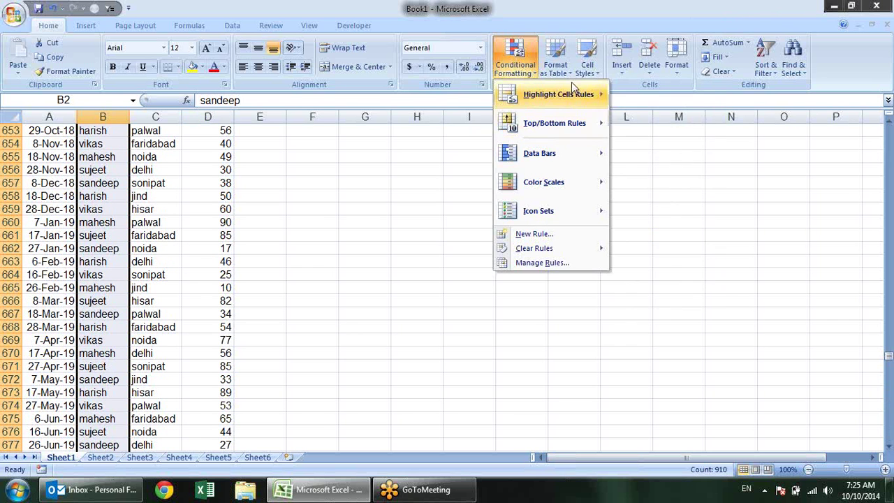
mouse_move(572, 90)
left_click(698, 210)
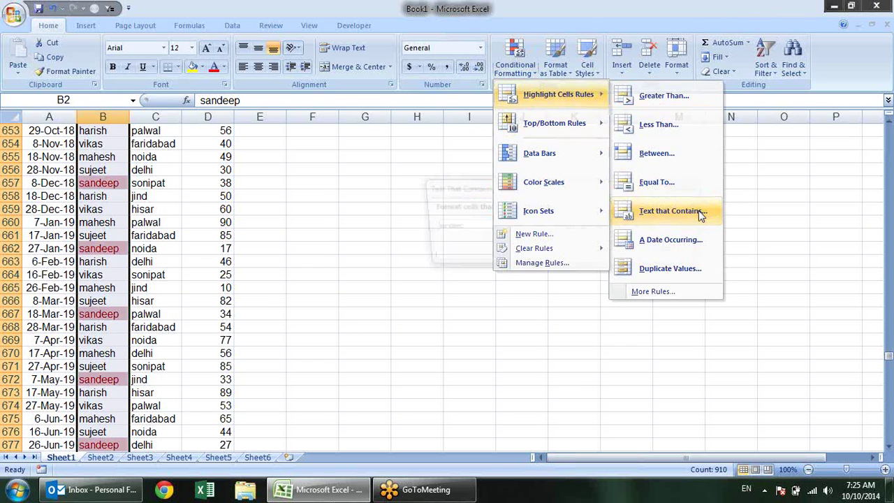
left_click_drag(475, 224, 396, 223)
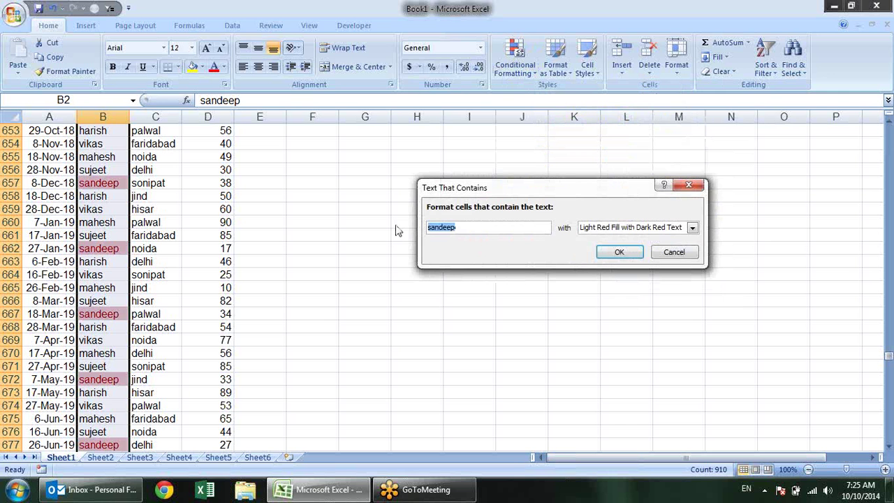
type("ee")
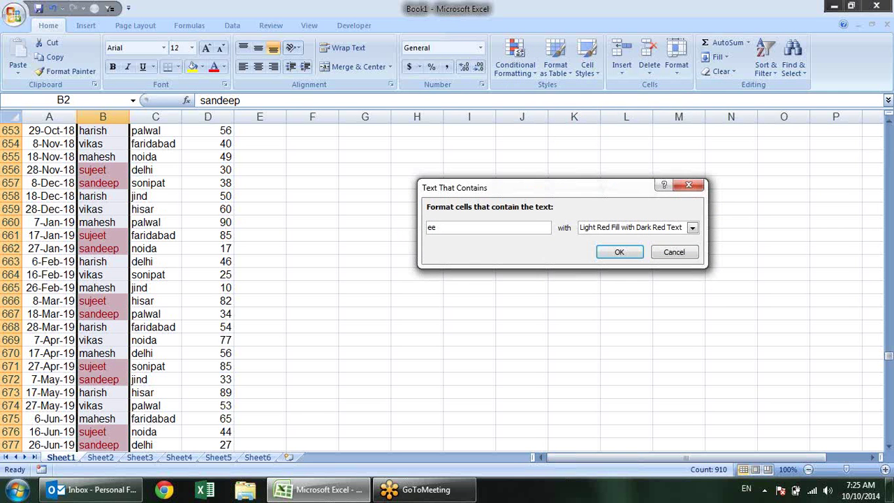
key("BackSpace")
key("BackSpace")
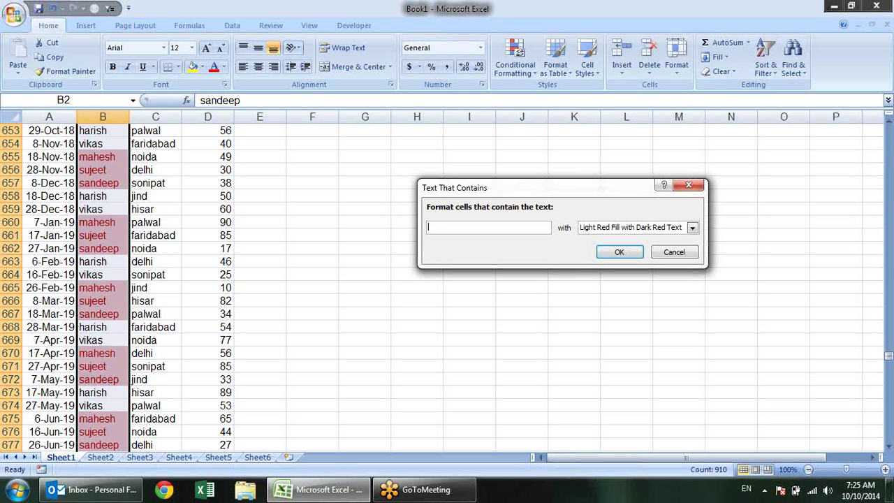
type("s")
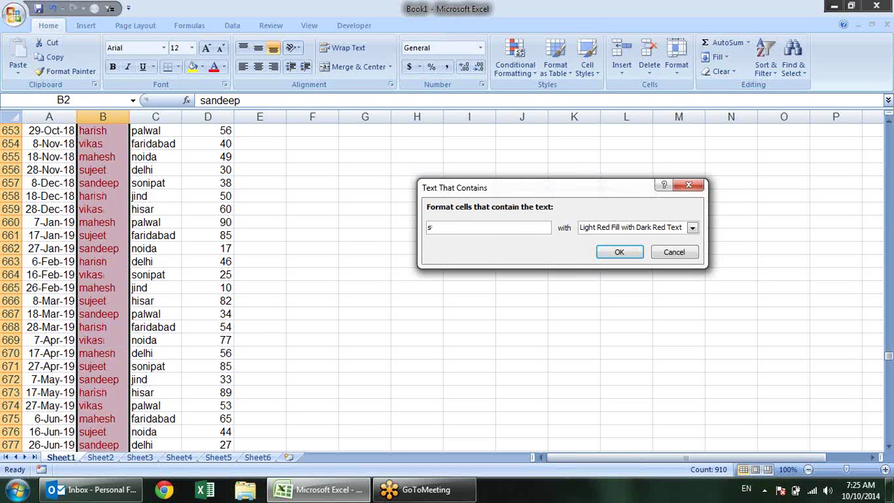
type("and")
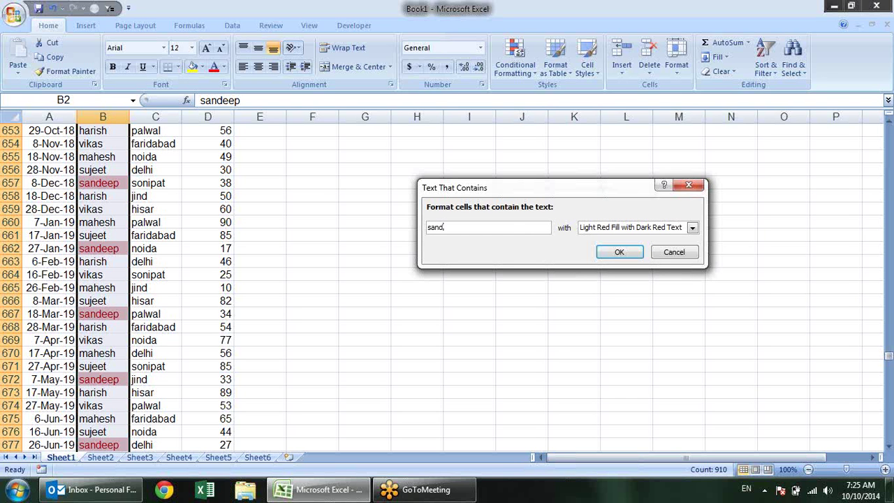
key("BackSpace")
key("BackSpace")
key("BackSpace")
key("BackSpace")
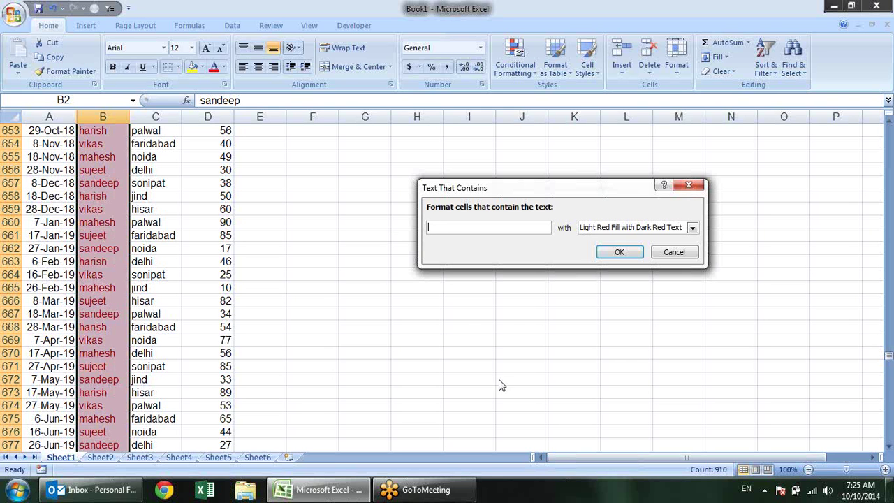
key("Escape")
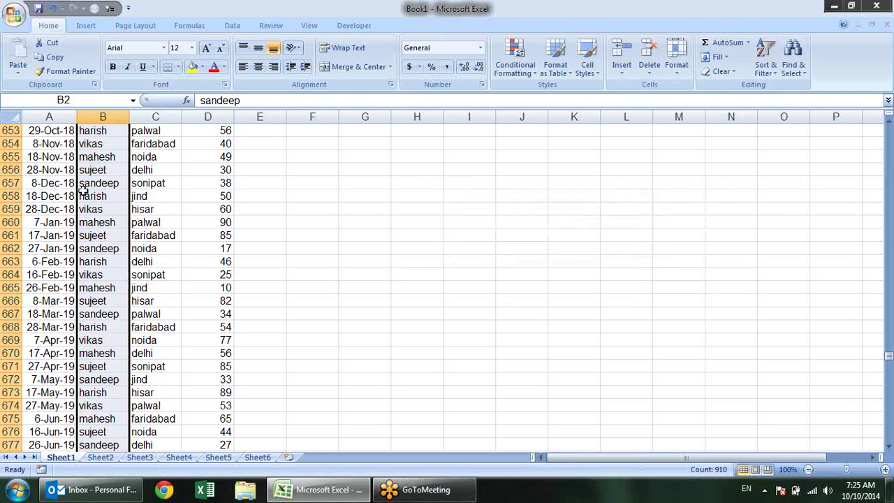
Select the dates from A2 down to A911
left_click(518, 72)
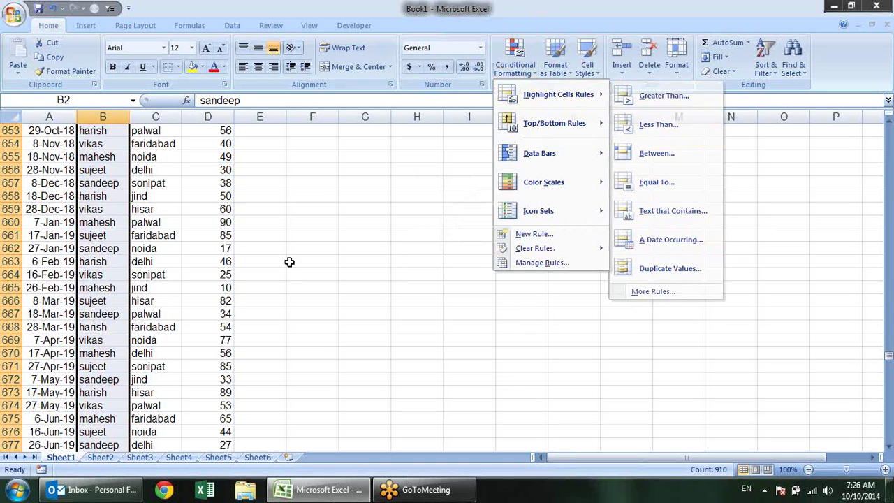
key("Escape")
left_click(56, 171)
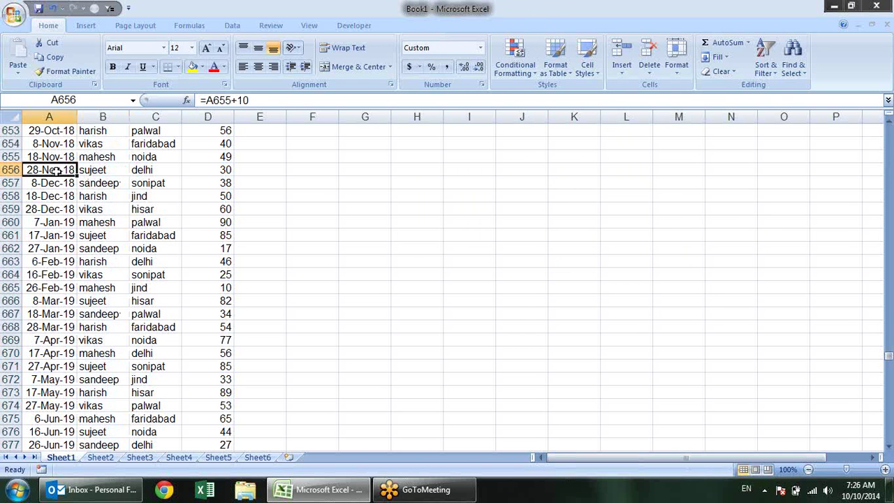
key("ctrl+Home")
key("Down")
key("shift+Down")
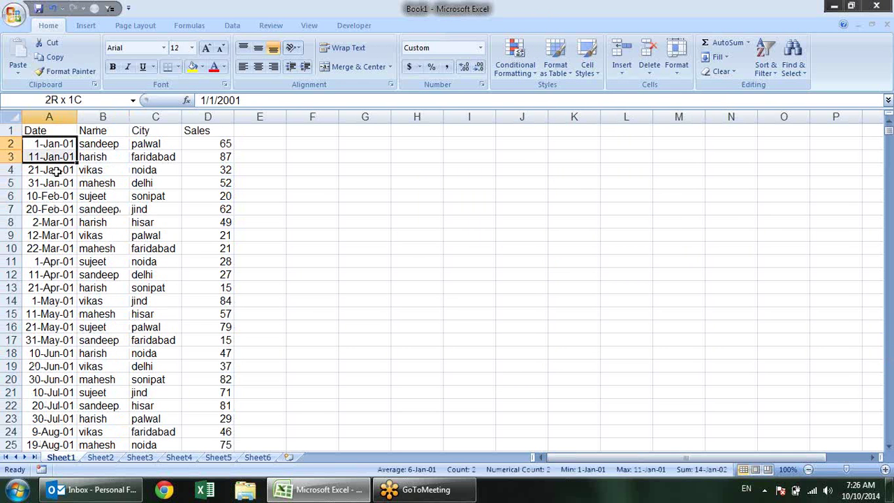
key("ctrl+shift+Down")
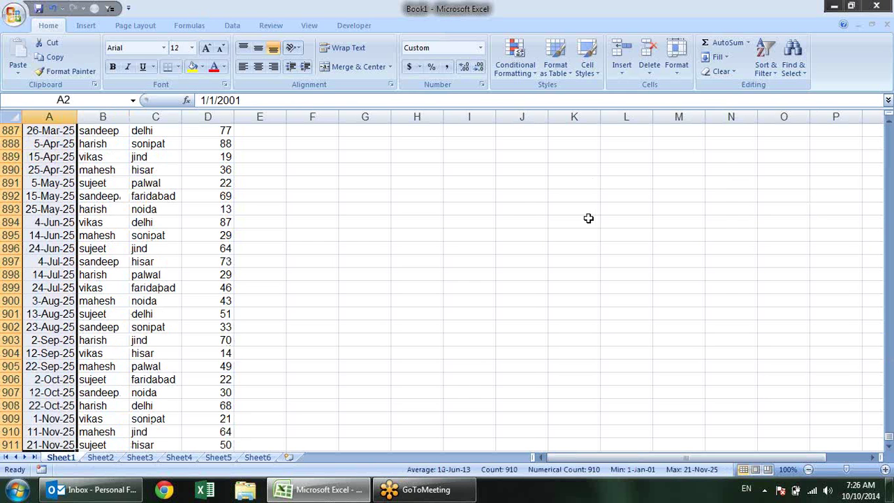
Add an A Date Occurring rule highlighting Yesterday's dates in light red
left_click(515, 59)
mouse_move(559, 95)
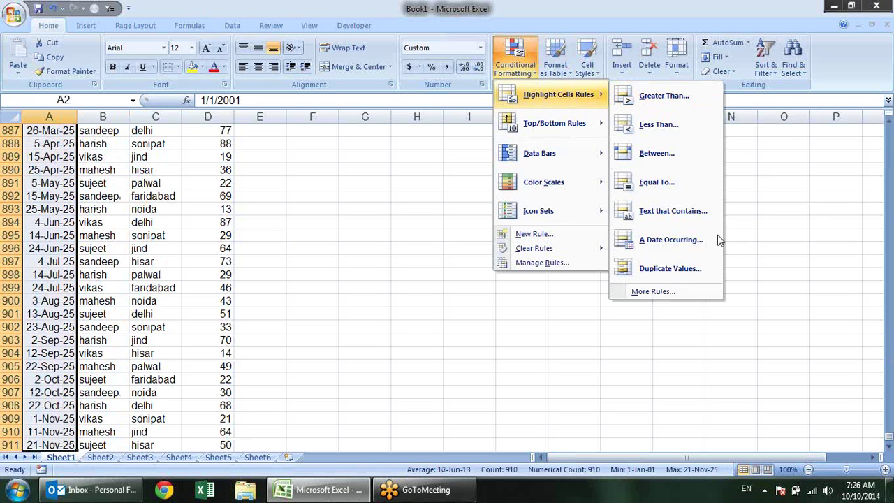
left_click(700, 240)
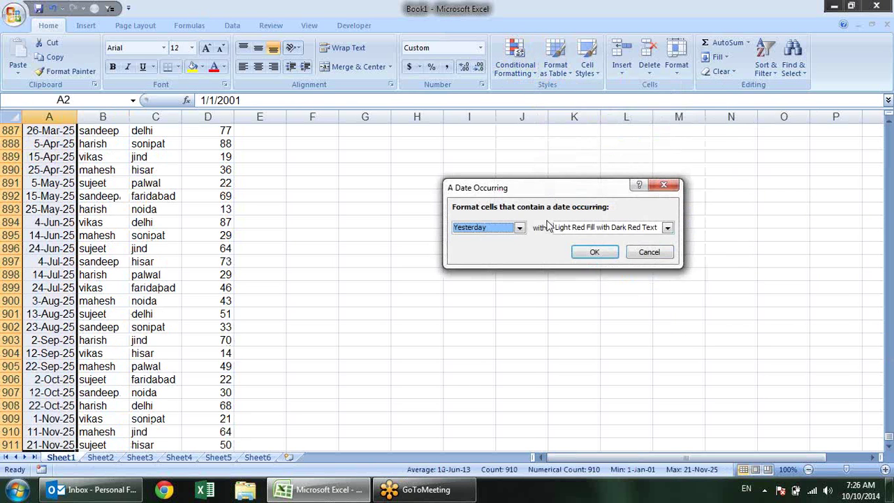
left_click(519, 227)
left_click(511, 240)
left_click(594, 253)
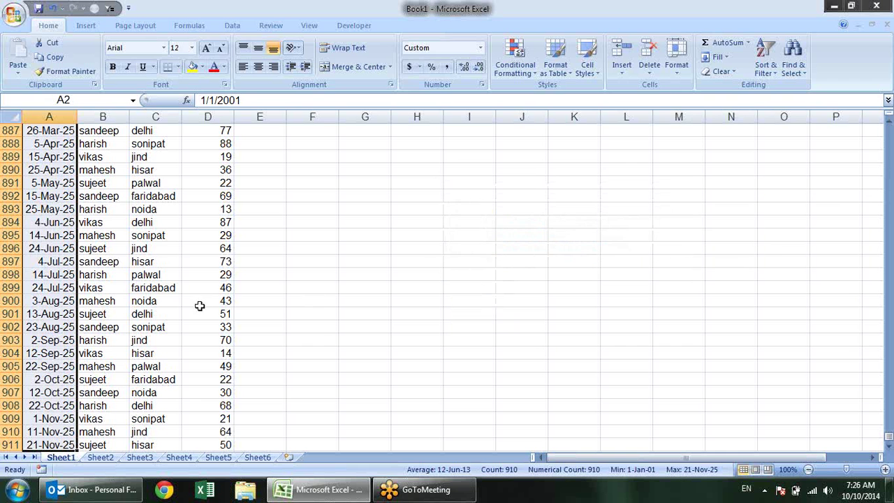
Check the date in A818, then return to the top of the sheet
scroll(123, 259, "up", 1)
scroll(123, 259, "up", 20)
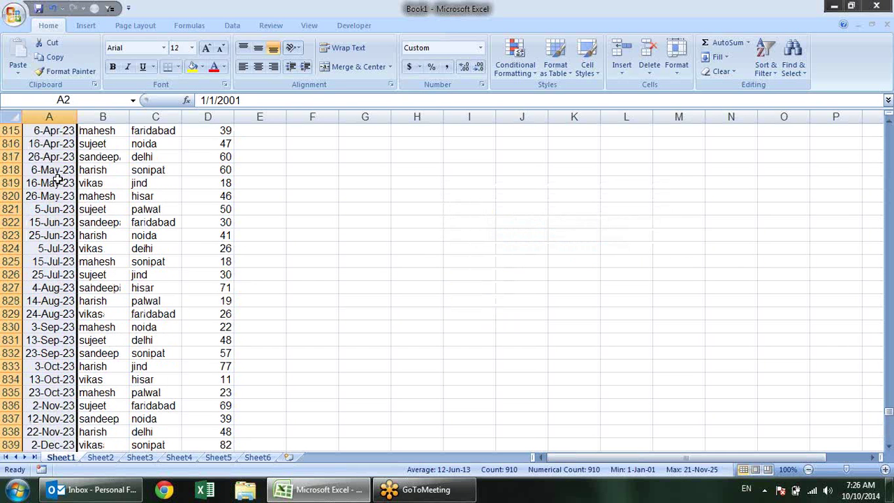
left_click(81, 171)
left_click(63, 169)
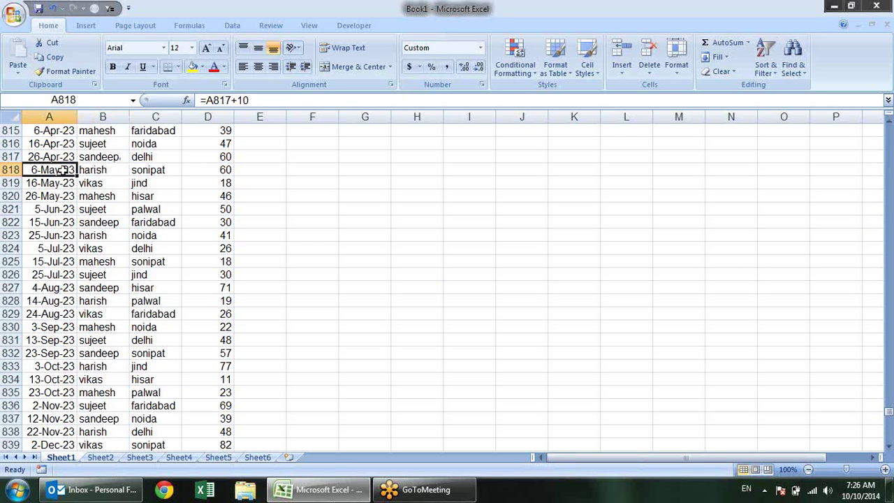
key("ctrl+Home")
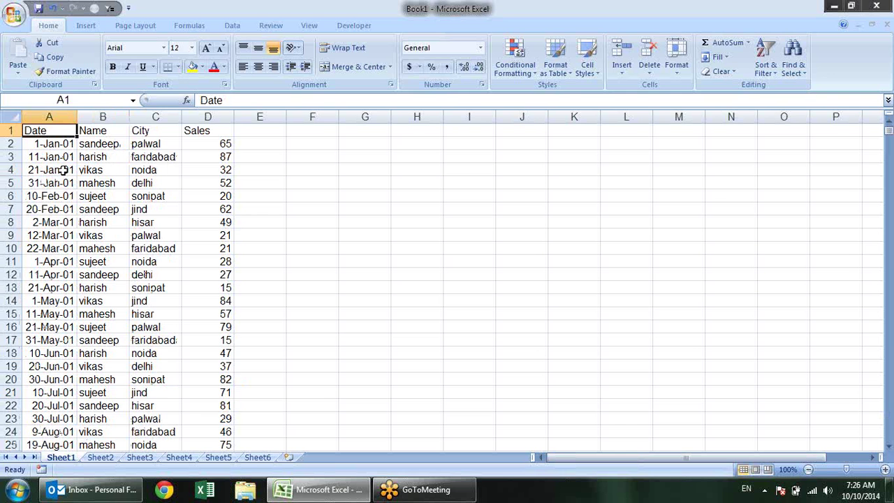
Turn on AutoFilter for the header row and glance at the Date filter options
key("ctrl+shift+l")
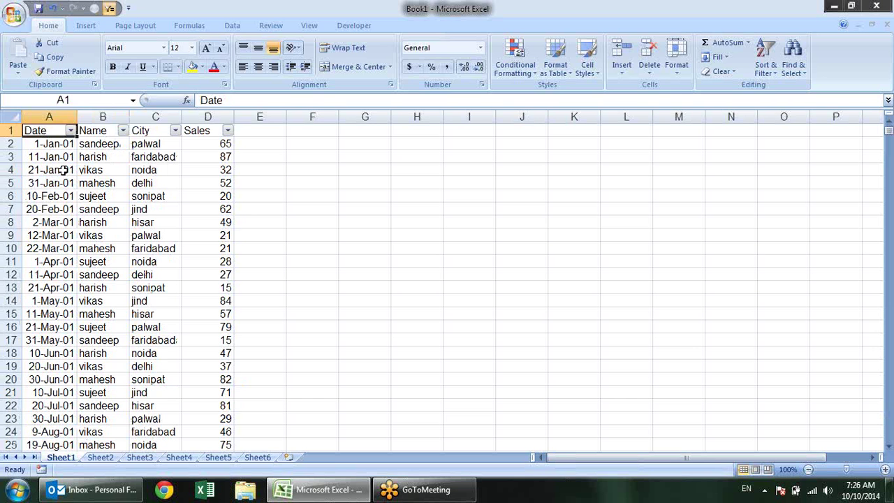
key("Right")
key("Left")
key("alt+Down")
key("Down")
key("Down")
key("Down")
key("Down")
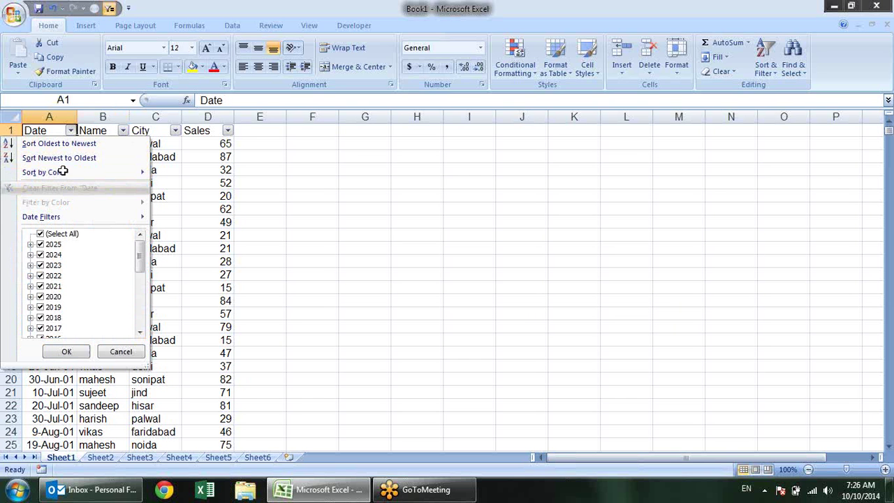
key("Escape")
Change A9's date to 9-Oct-14 so it shows the Yesterday highlight
key("Down")
key("Down")
key("Down")
key("Down")
key("Down")
key("Down")
key("Down")
key("Down")
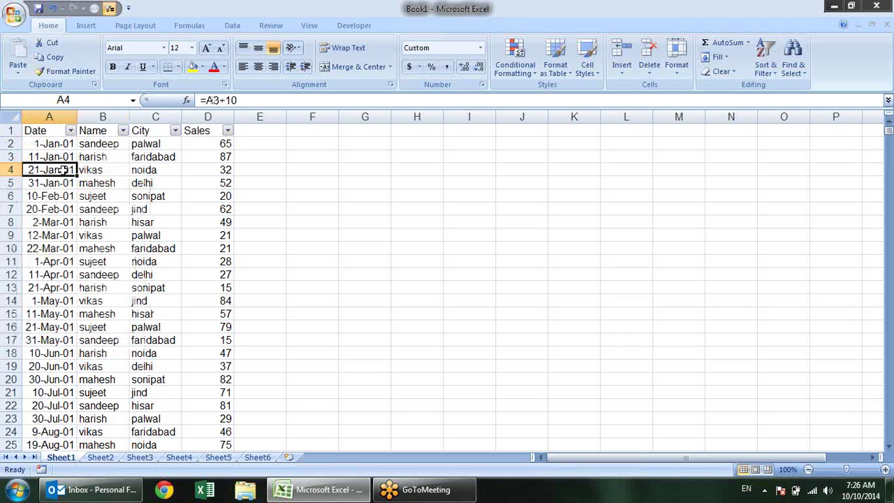
type("9")
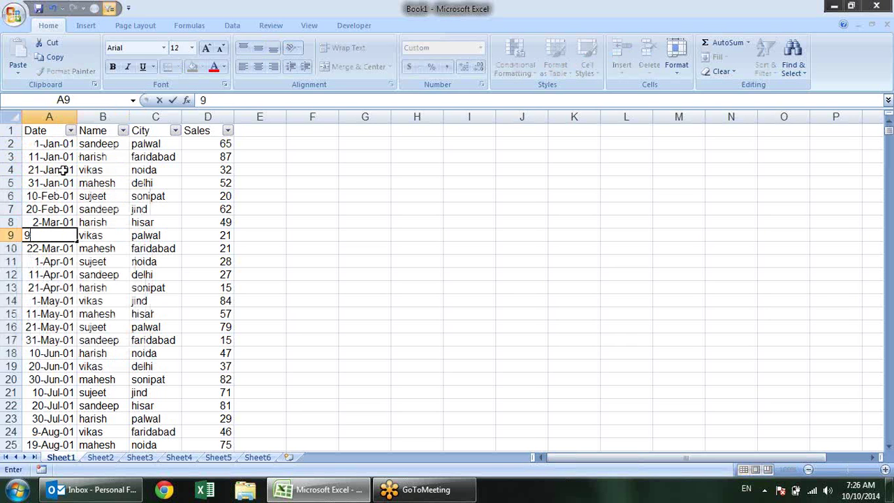
type("-oct-")
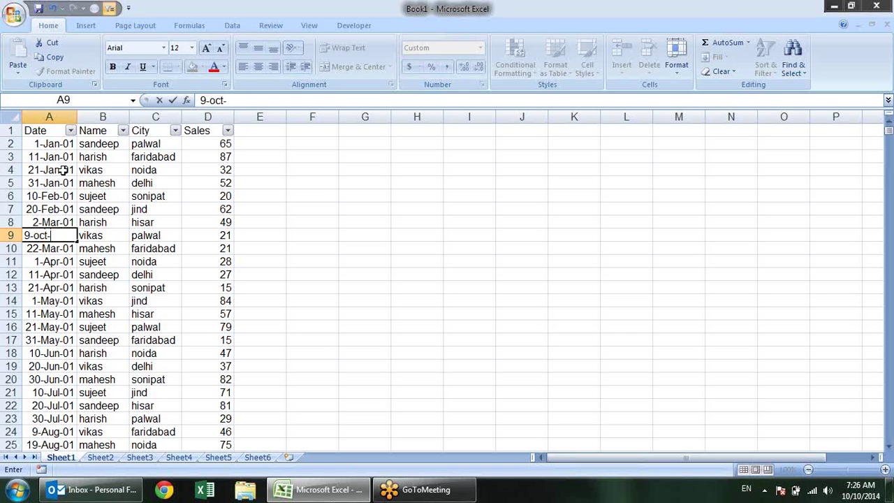
type("01")
key("Return")
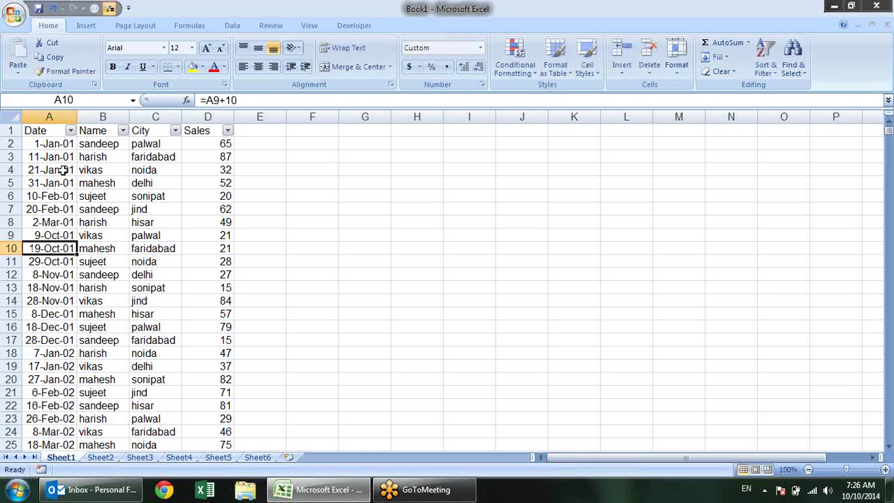
key("Up")
key("F2")
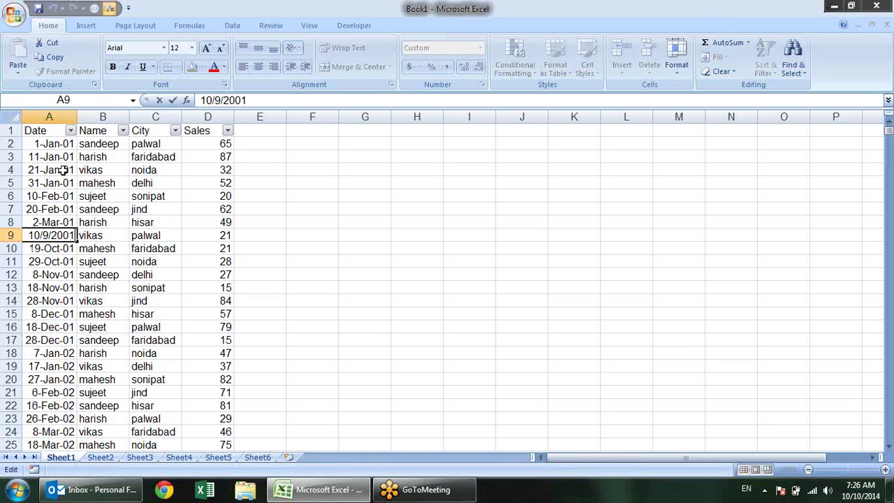
key("BackSpace")
key("BackSpace")
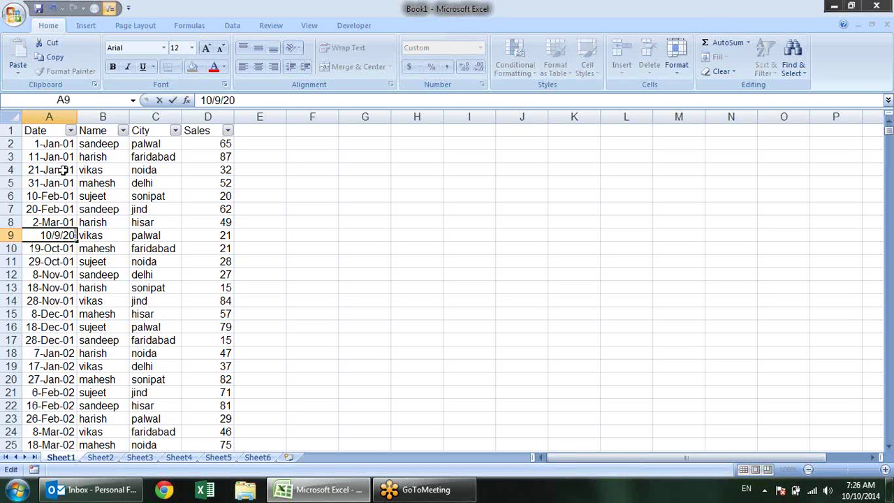
type("14")
key("Return")
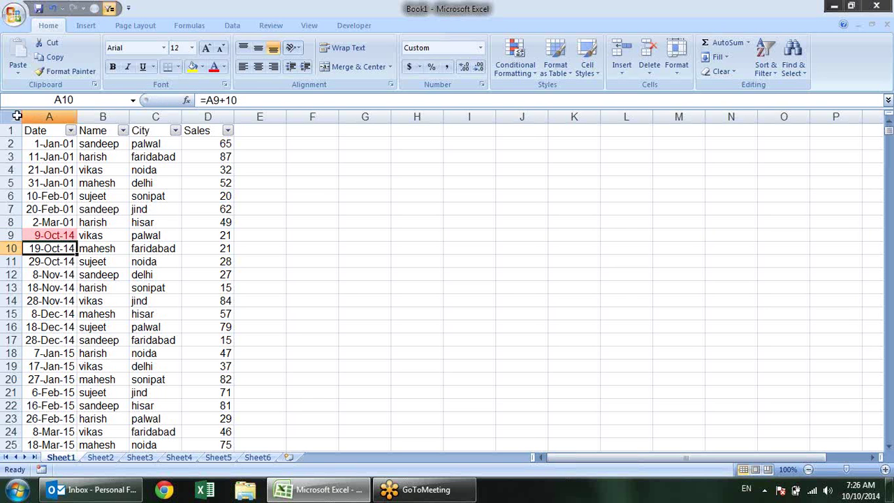
Clear rules from the entire sheet, removing the light red highlight on A9
left_click(54, 233)
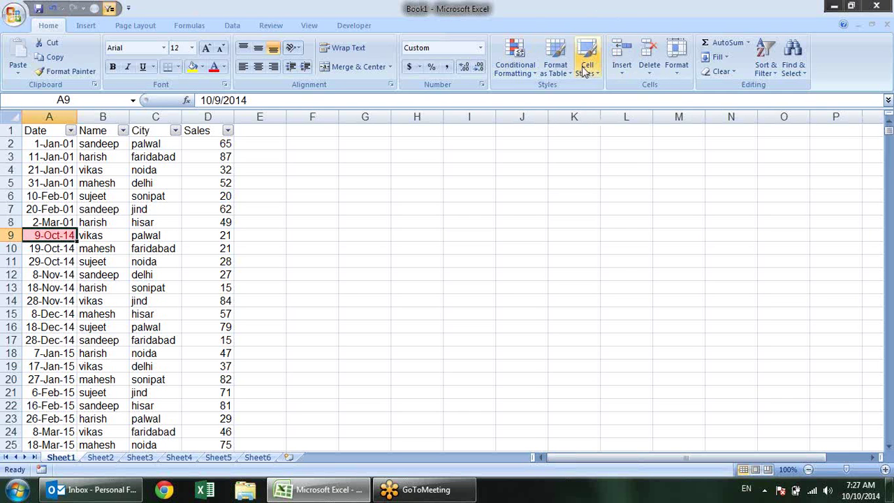
left_click(532, 69)
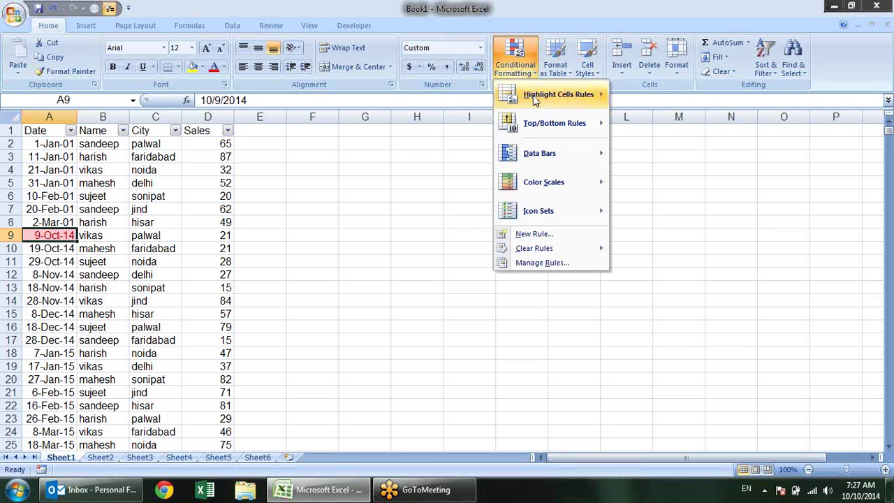
mouse_move(548, 250)
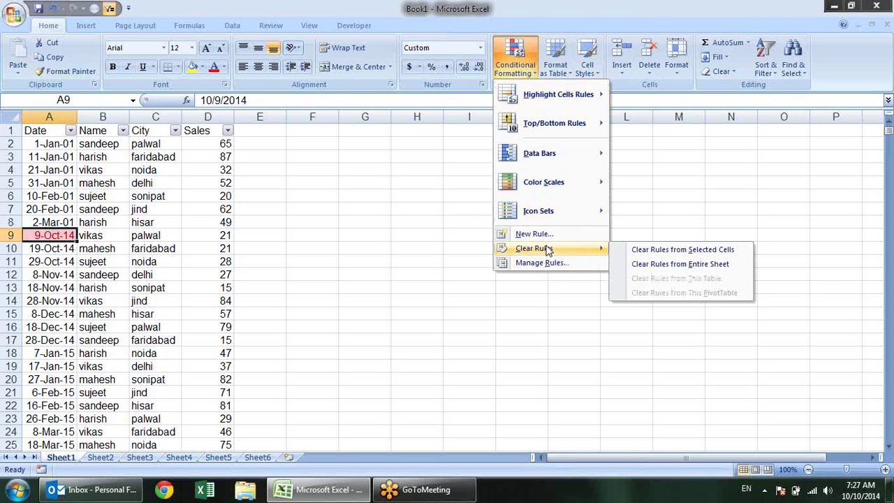
left_click(651, 263)
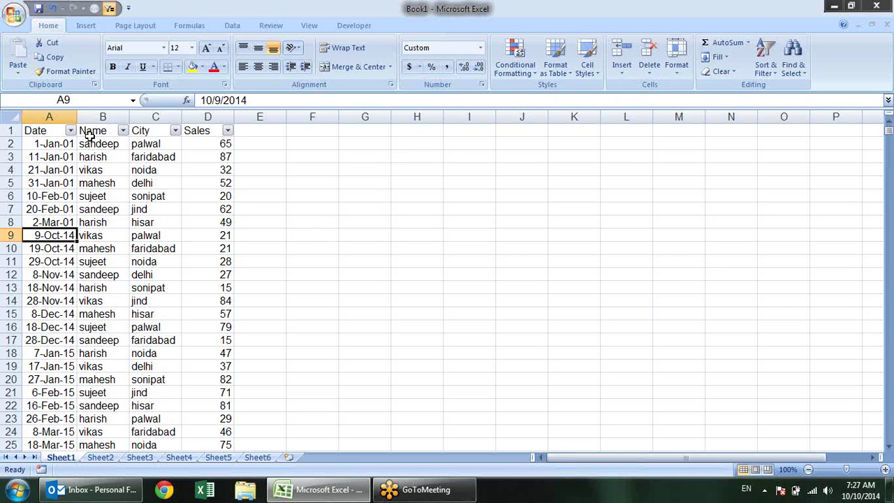
left_click(44, 133)
left_click(161, 130)
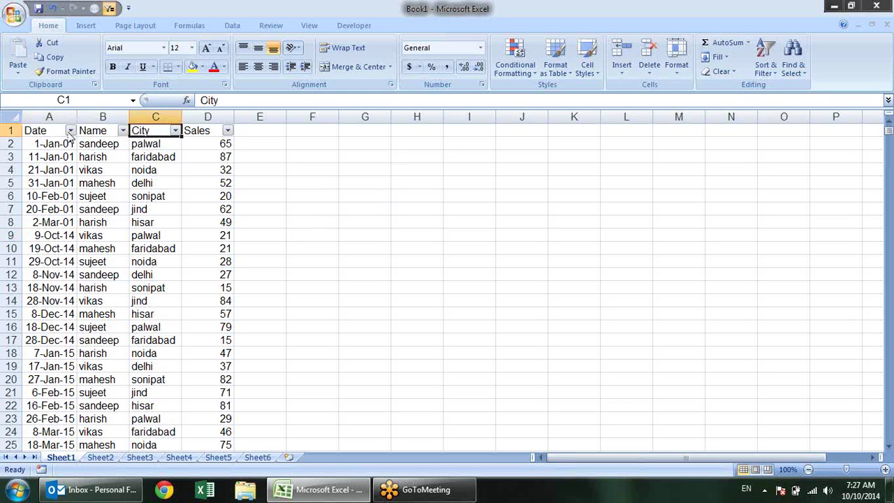
left_click(50, 133)
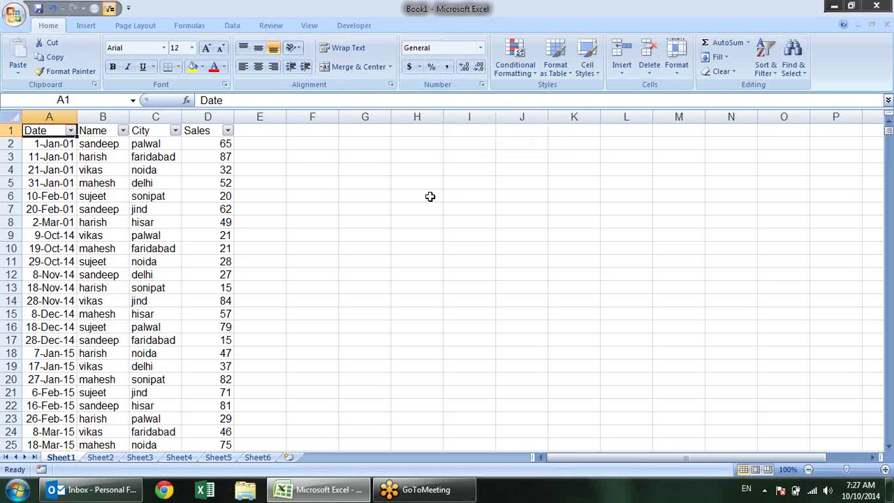
key("ctrl+shift+l")
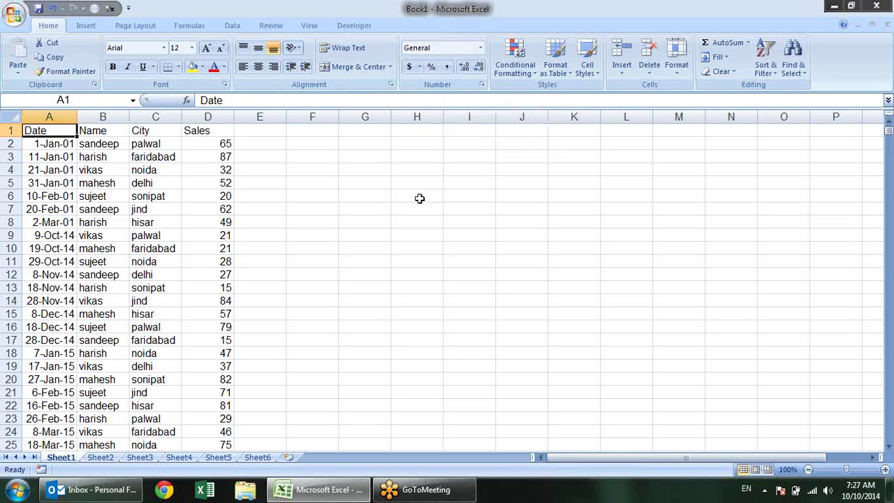
key("ctrl+shift+l")
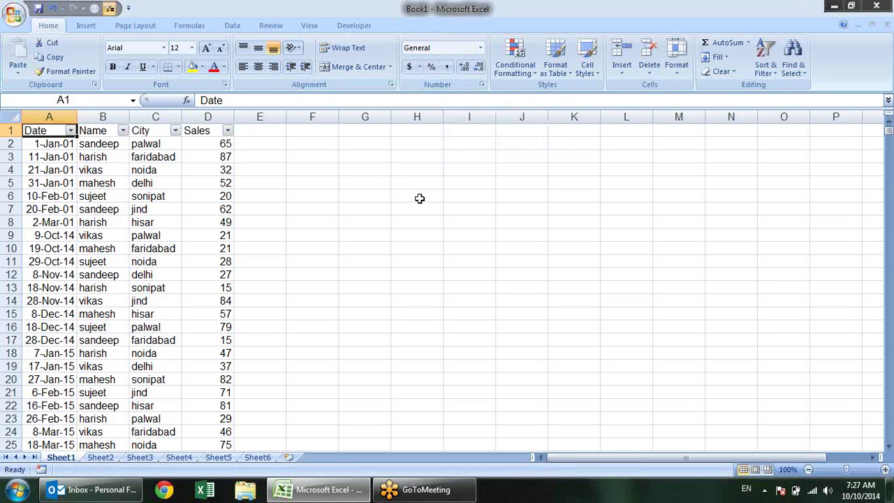
key("ctrl+shift+l")
key("ctrl+shift+l")
left_click(497, 198)
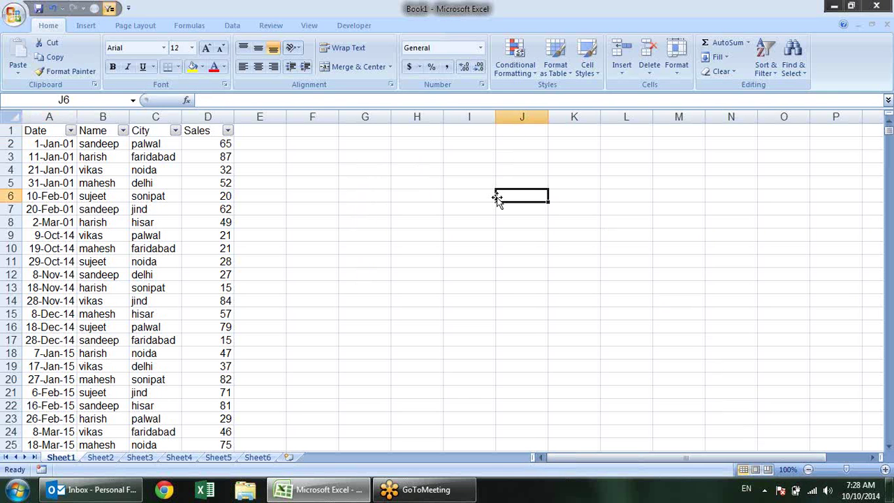
key("F1")
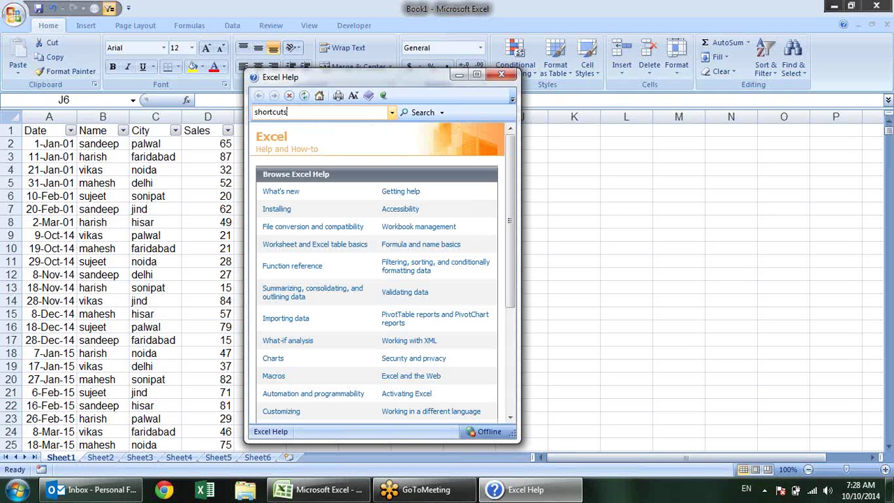
key("Return")
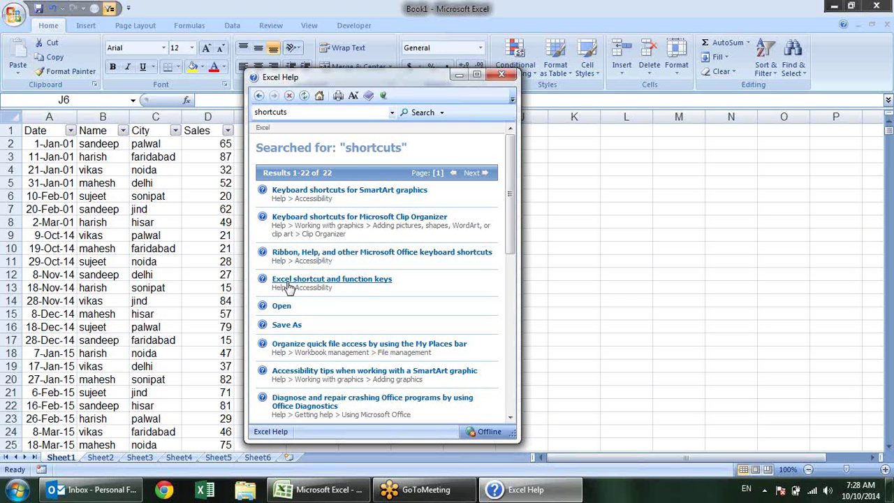
left_click(343, 281)
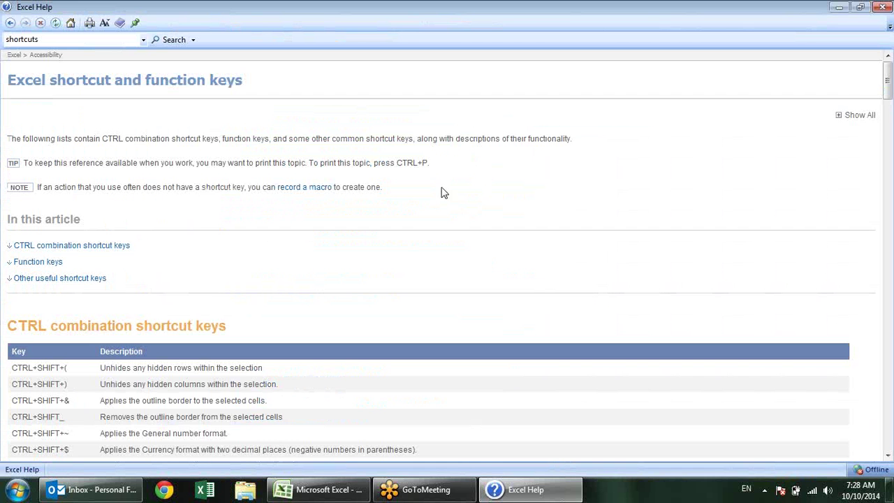
left_click(477, 74)
scroll(350, 222, "down", 3)
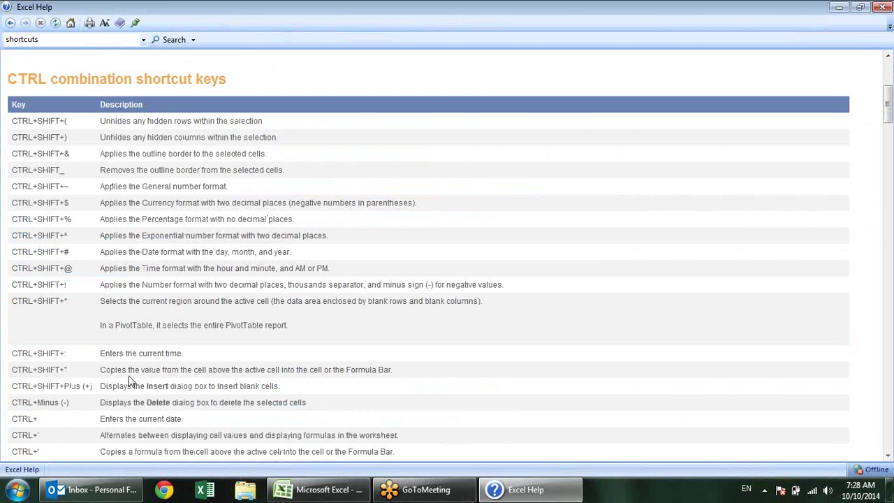
scroll(181, 280, "down", 4)
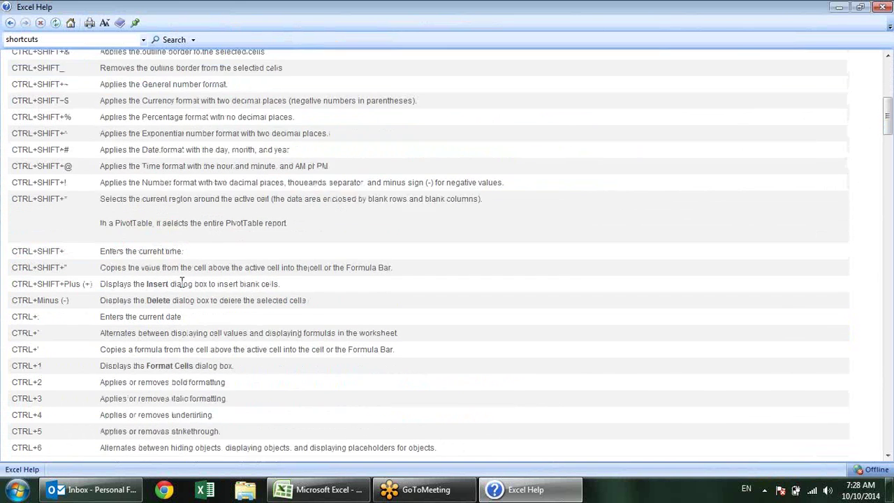
scroll(181, 281, "down", 3)
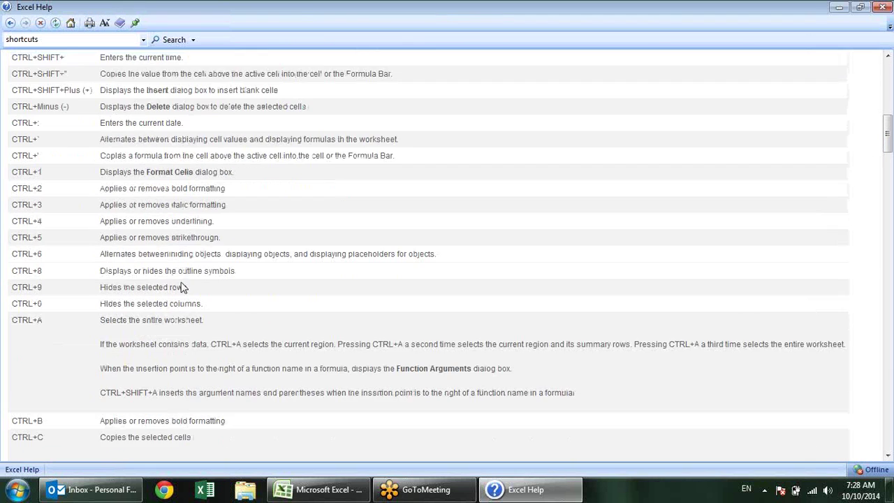
scroll(182, 281, "down", 5)
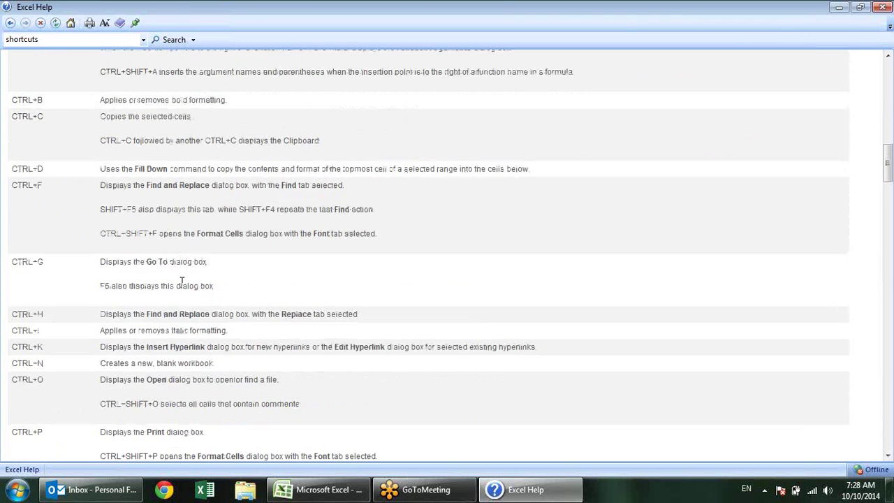
scroll(182, 281, "down", 2)
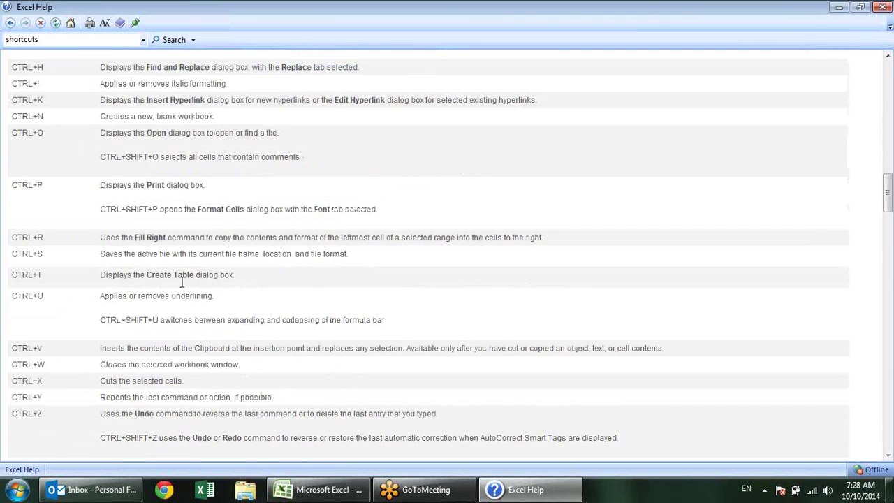
scroll(182, 281, "down", 6)
scroll(182, 288, "down", 10)
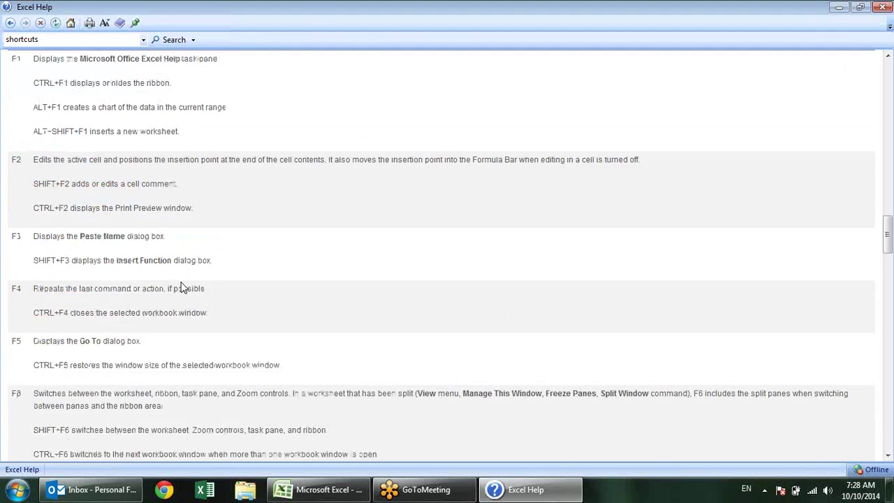
scroll(182, 288, "down", 12)
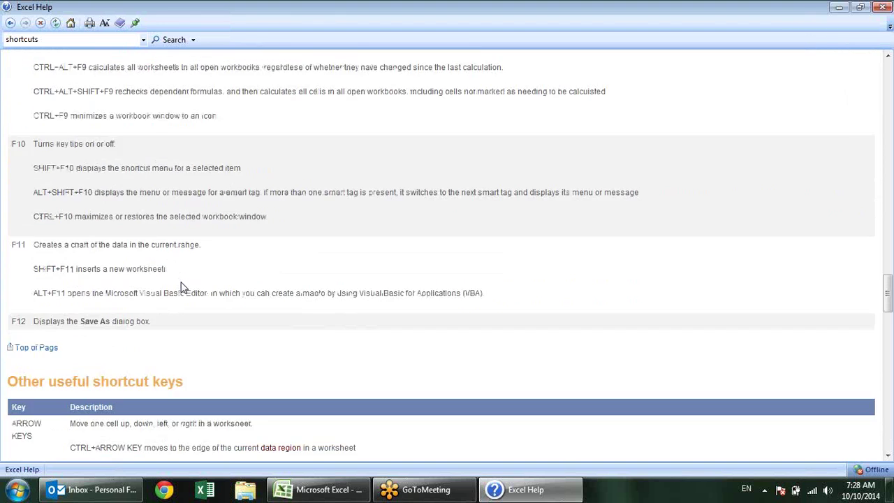
scroll(182, 288, "down", 12)
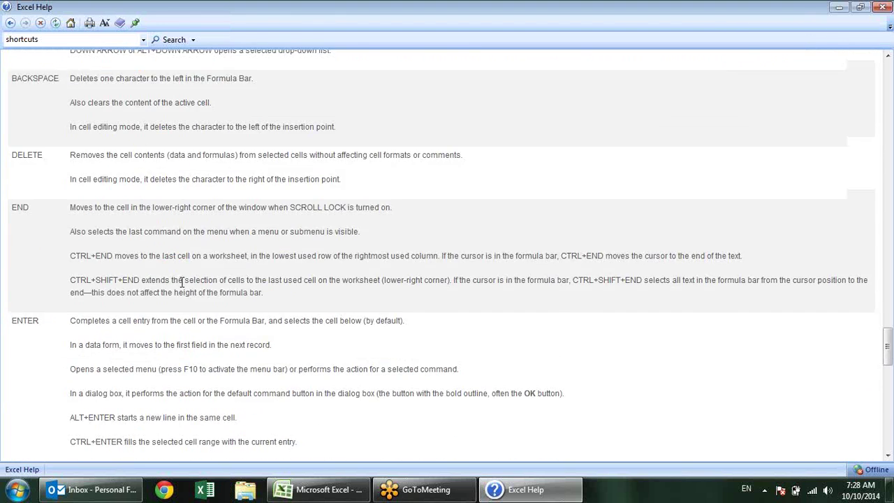
scroll(183, 284, "down", 5)
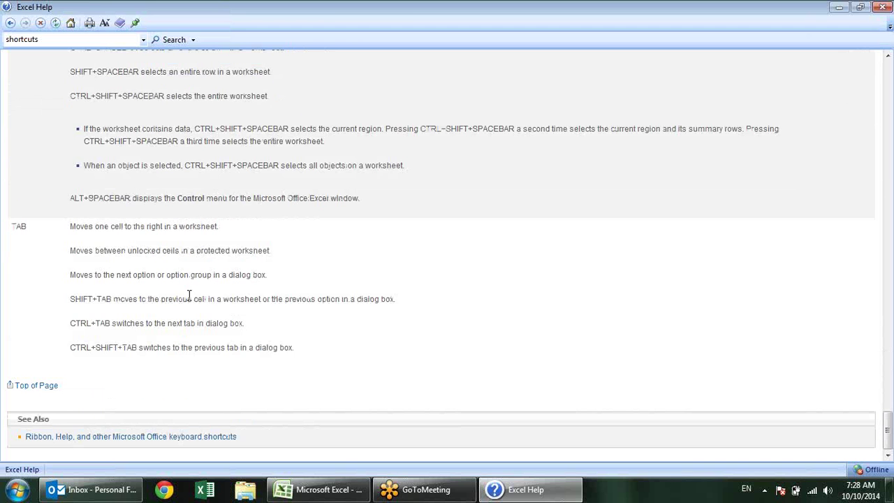
left_click(878, 8)
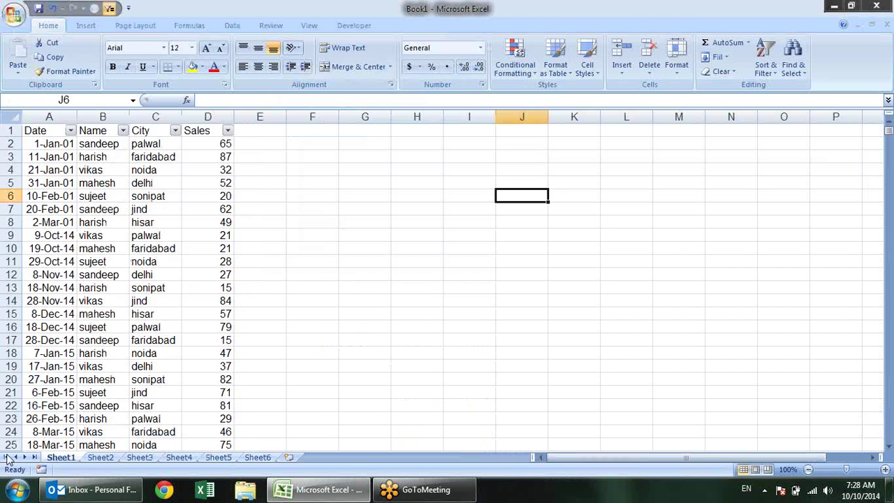
left_click(229, 273)
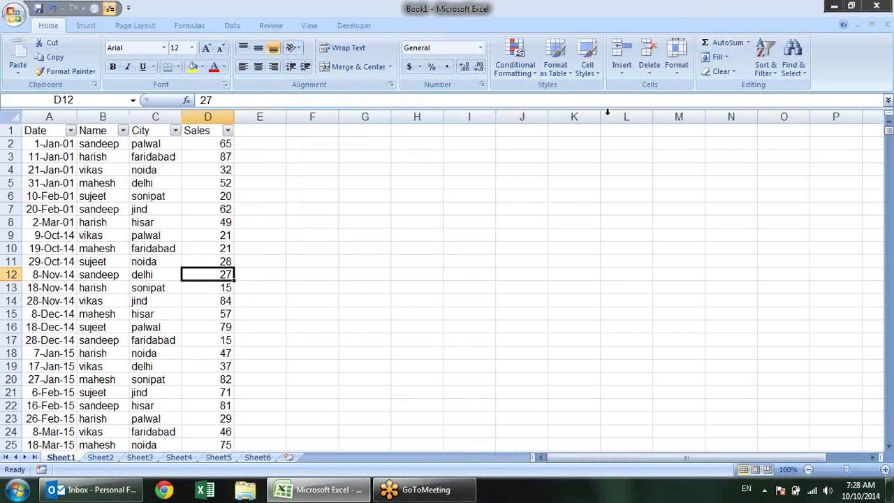
left_click(514, 57)
mouse_move(549, 94)
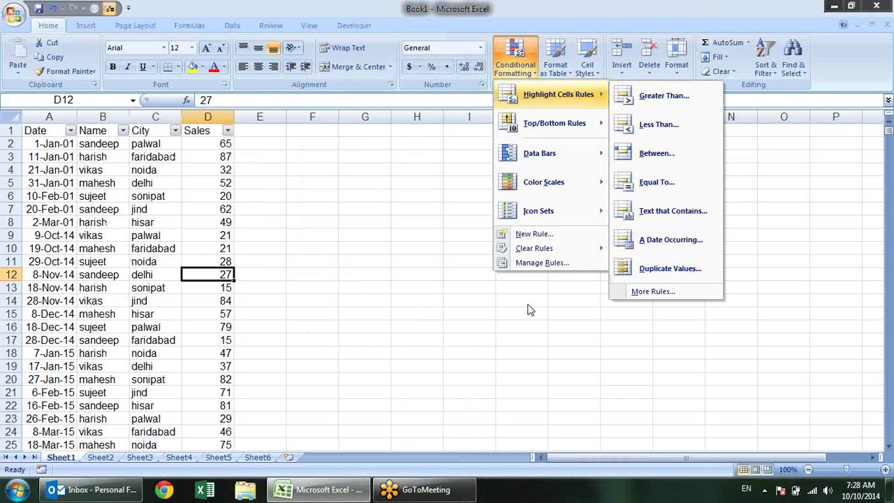
left_click(394, 220)
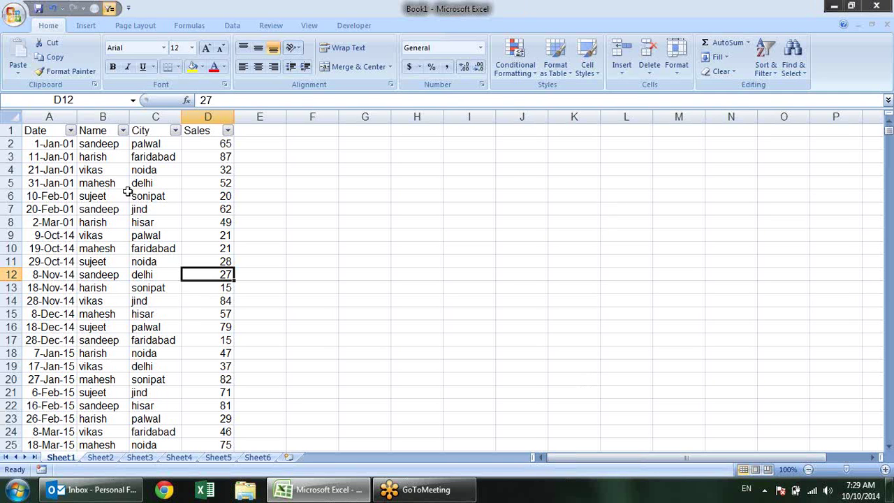
left_click(61, 138)
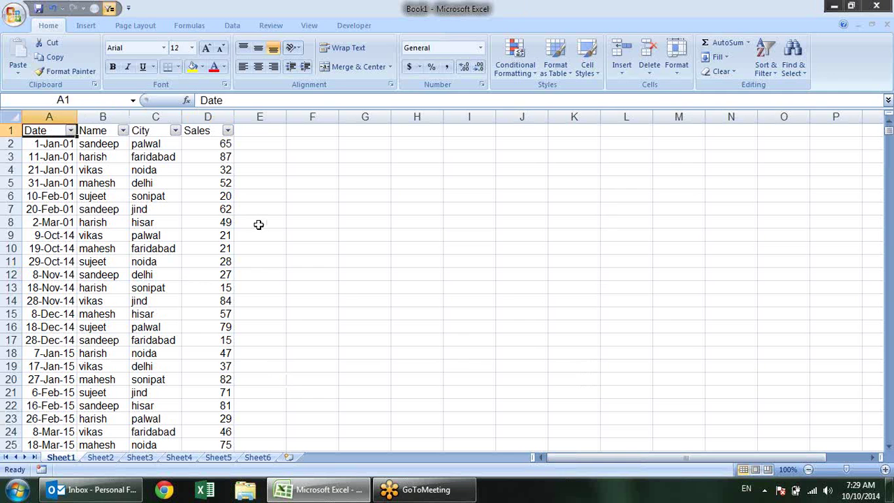
left_click(224, 144)
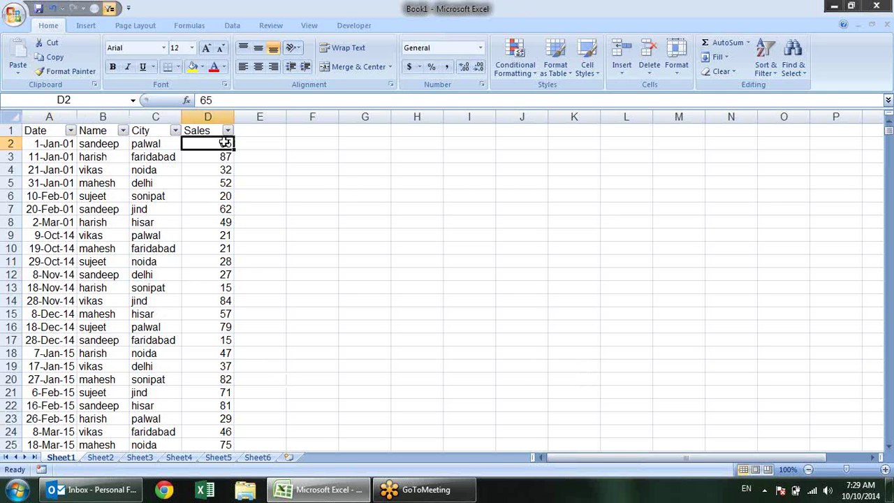
key("ctrl+shift+Down")
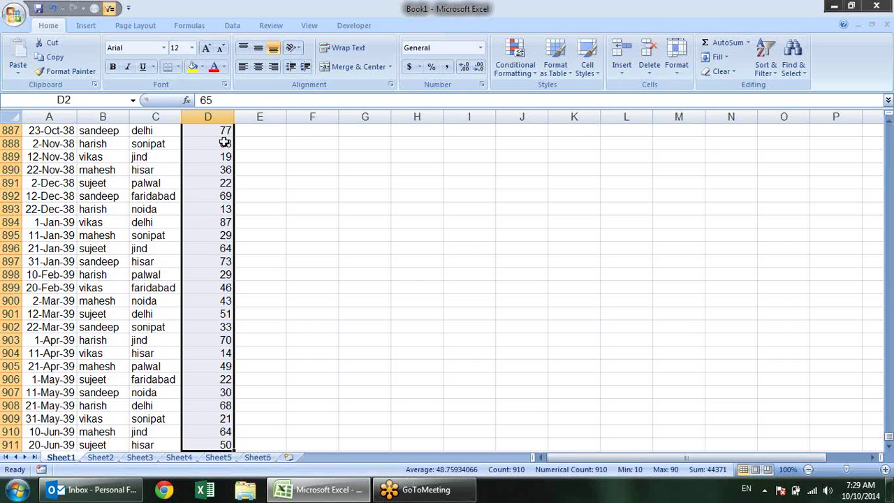
scroll(224, 143, "up", 20)
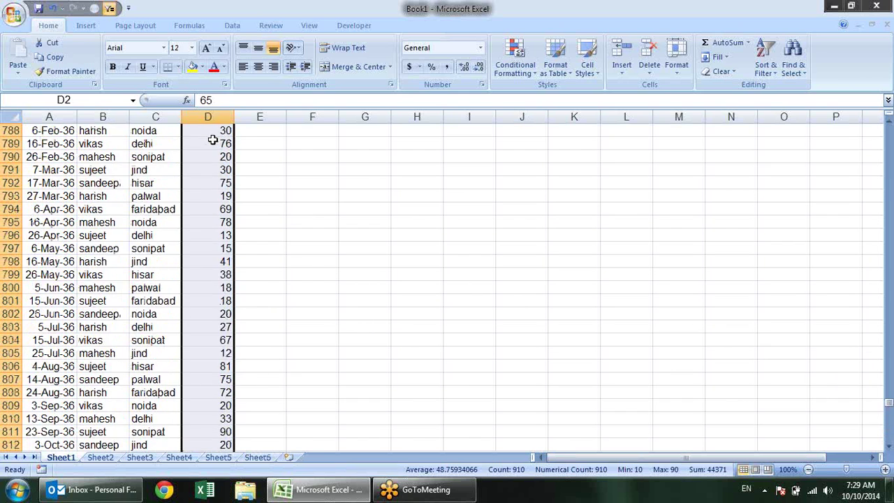
scroll(212, 141, "up", 20)
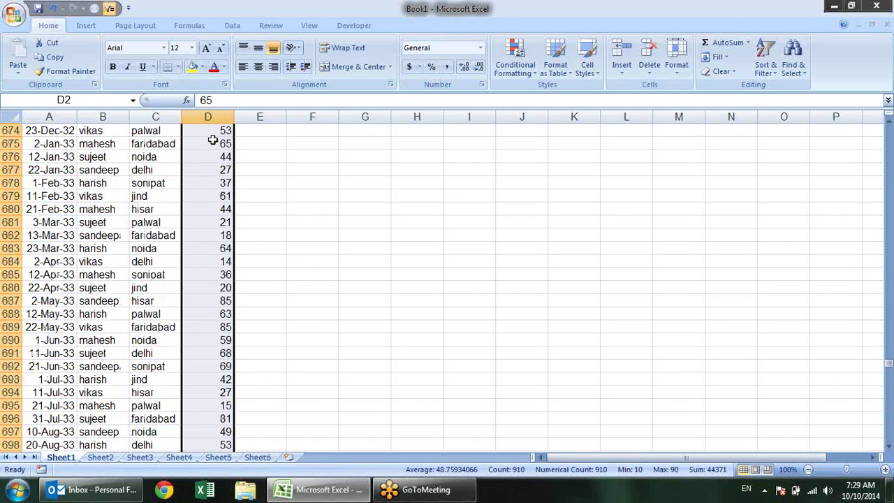
scroll(212, 140, "up", 20)
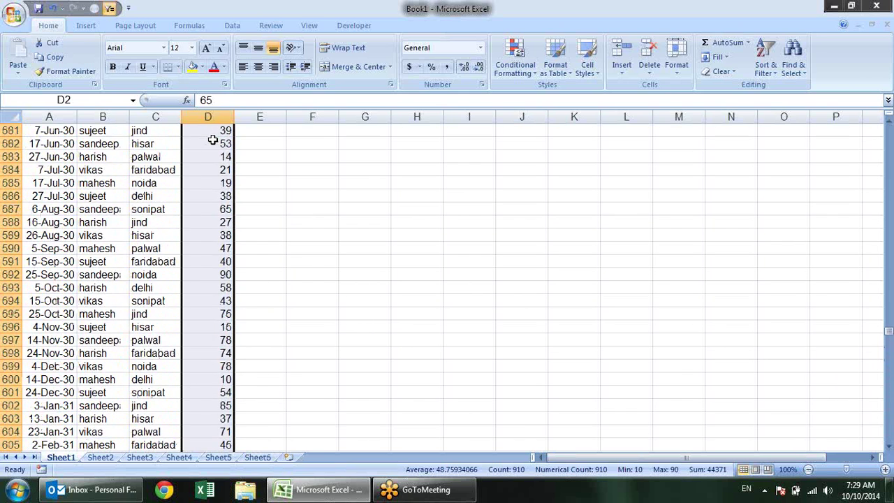
scroll(212, 140, "up", 20)
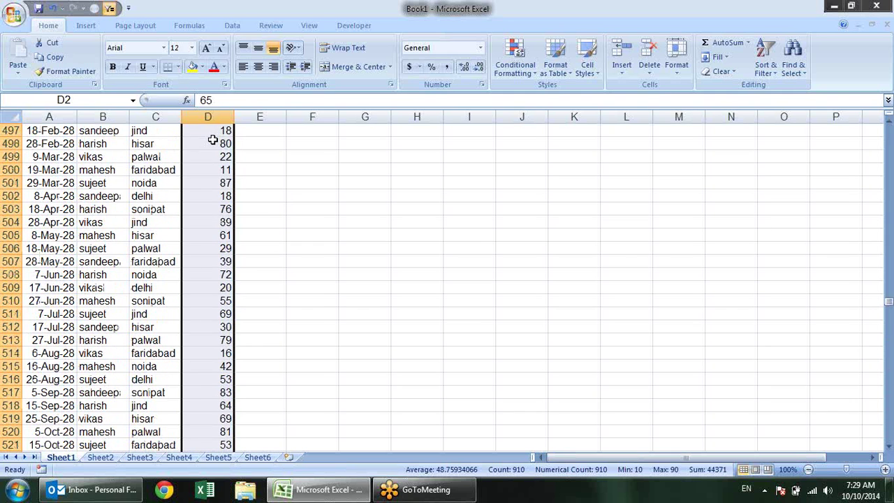
scroll(212, 141, "up", 20)
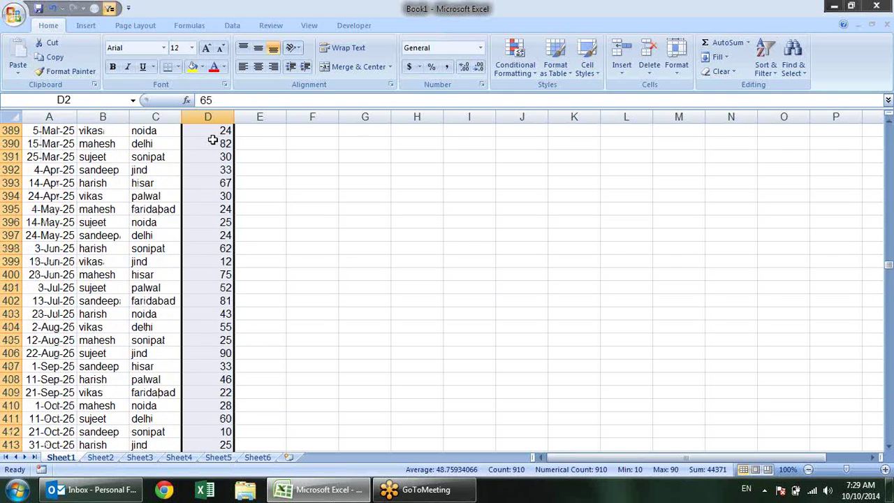
scroll(212, 140, "up", 20)
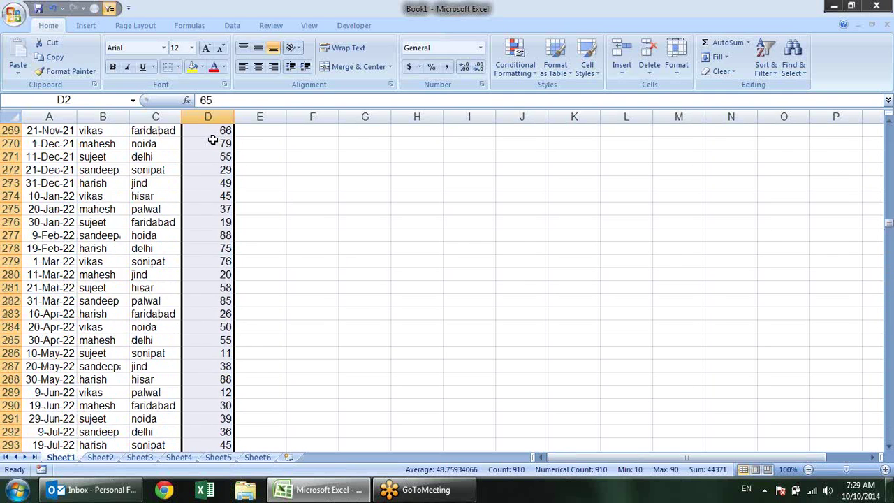
scroll(213, 140, "up", 20)
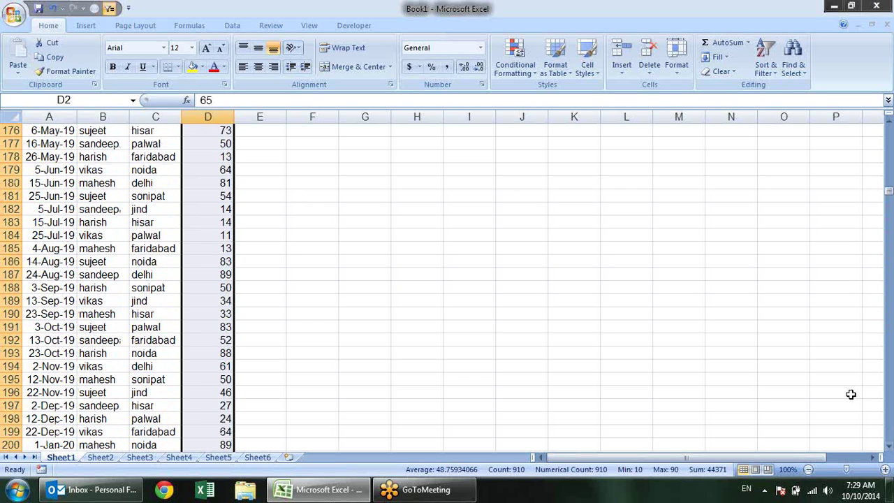
left_click_drag(888, 201, 888, 130)
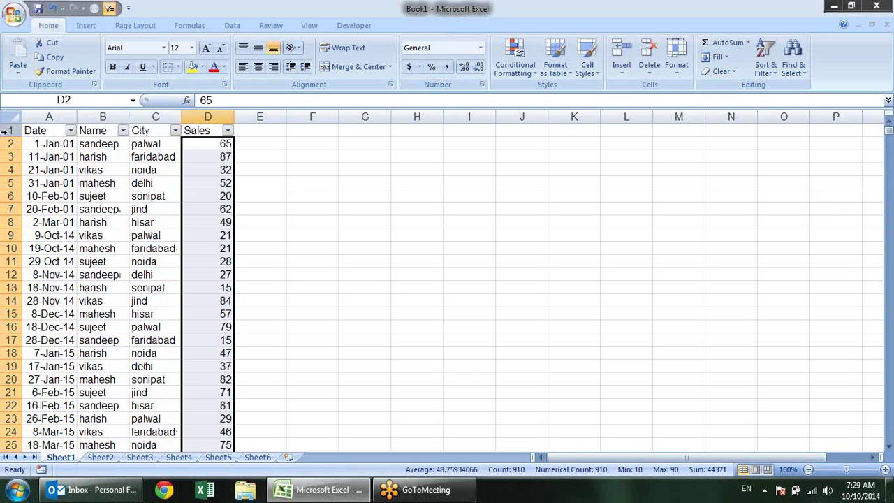
left_click(194, 145)
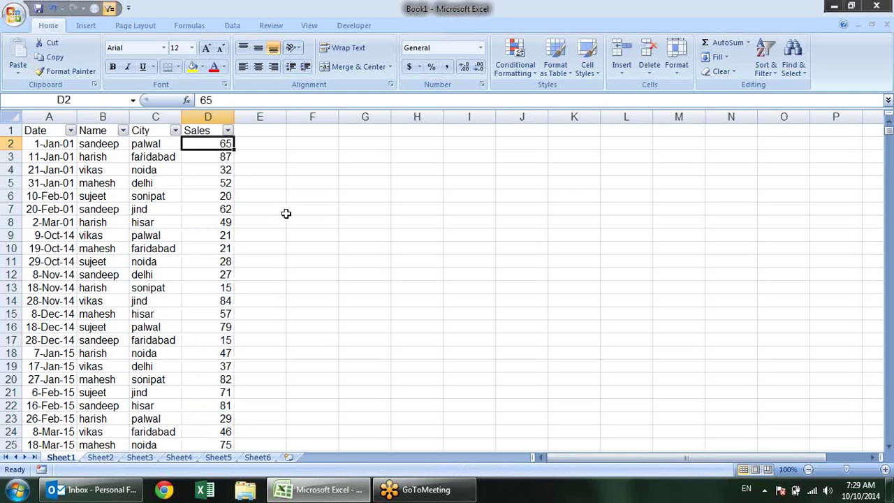
key("ctrl+shift+Left")
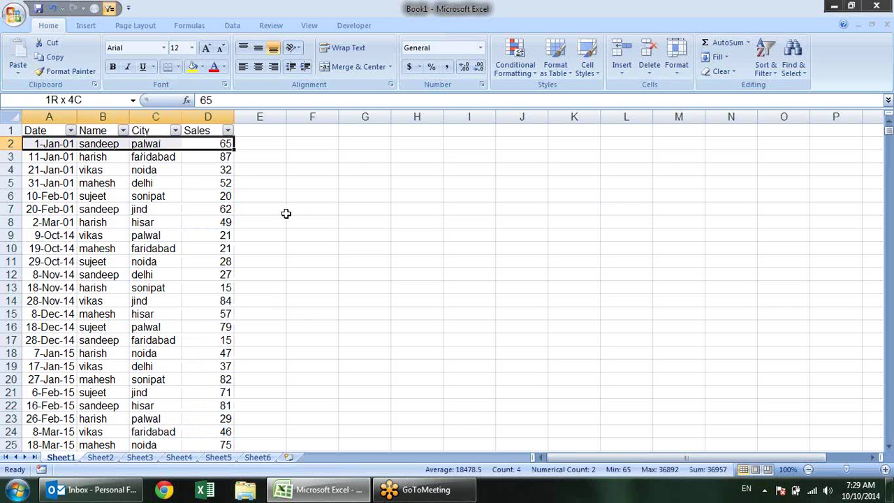
key("ctrl+shift+Right")
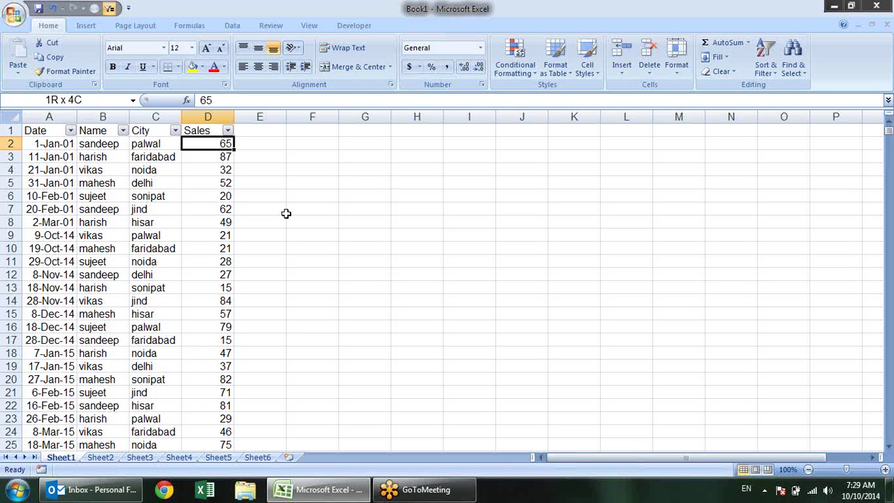
key("ctrl+shift+Left")
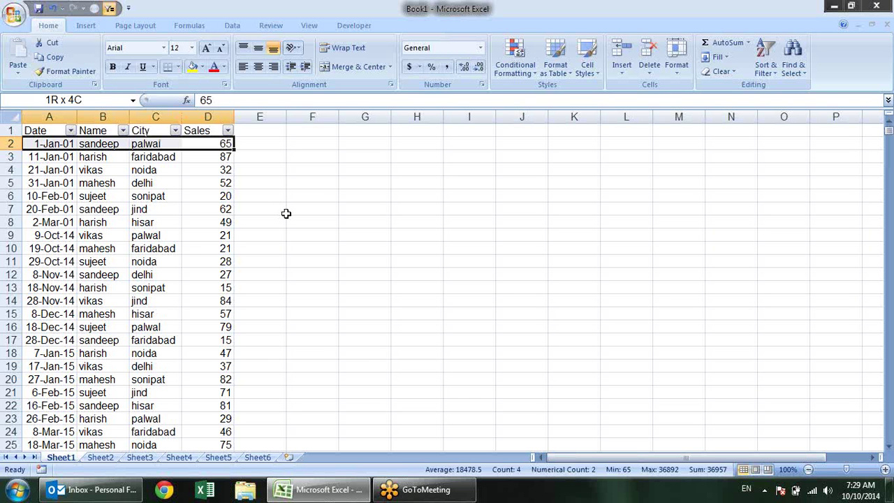
key("ctrl+shift+Down")
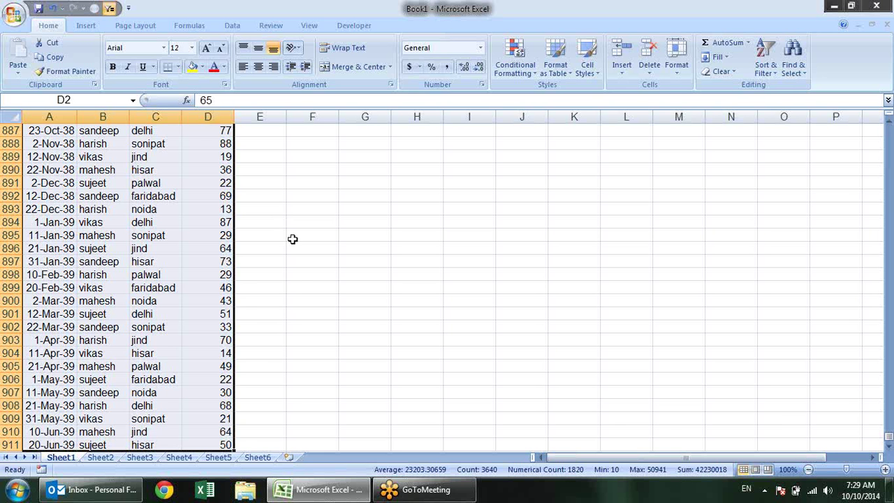
scroll(293, 241, "down", 5)
scroll(303, 285, "up", 10)
scroll(305, 285, "up", 20)
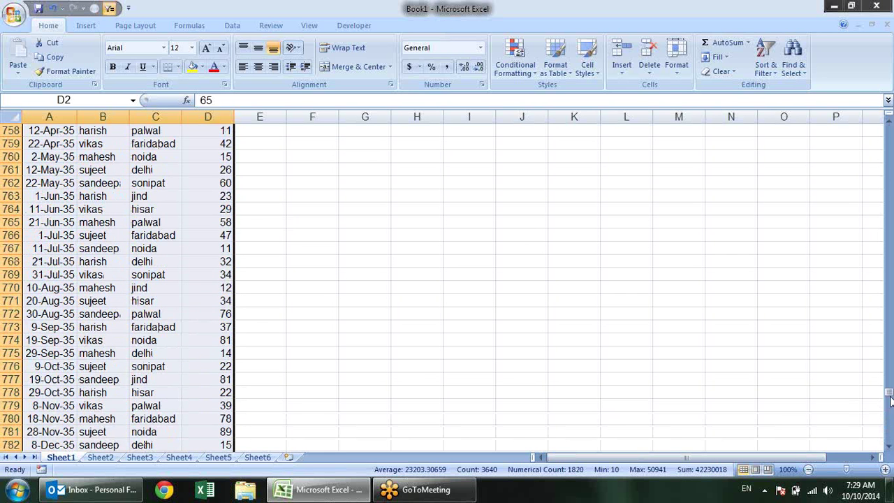
left_click_drag(889, 393, 889, 57)
left_click(364, 158)
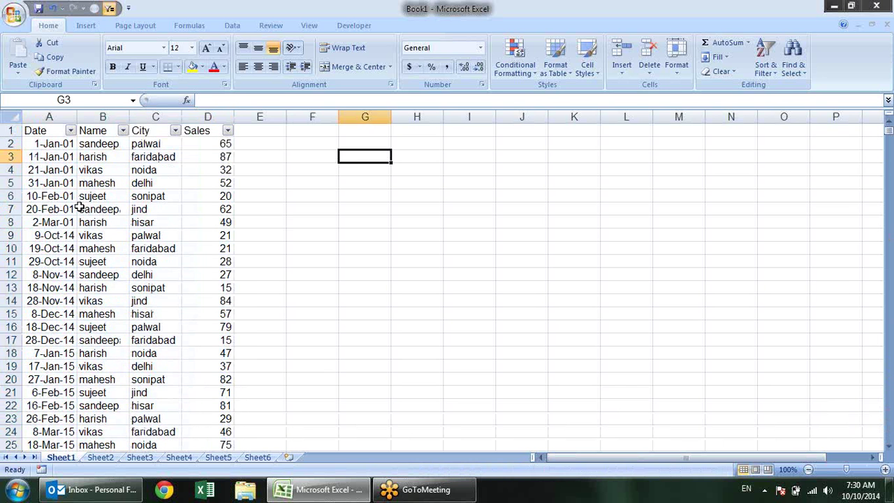
left_click(58, 173)
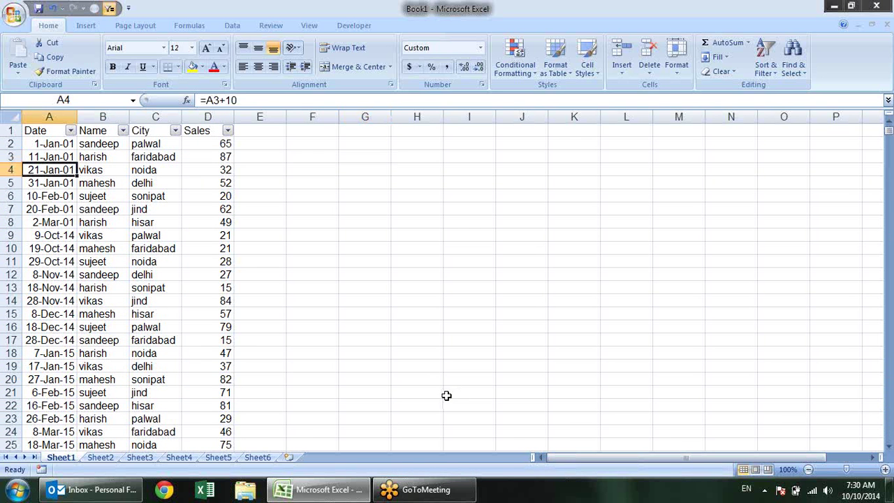
key("ctrl+a")
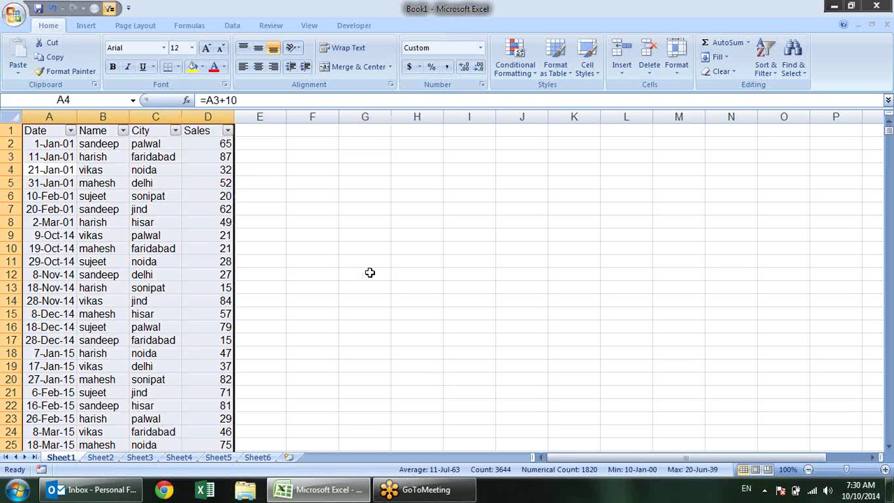
key("ctrl+a")
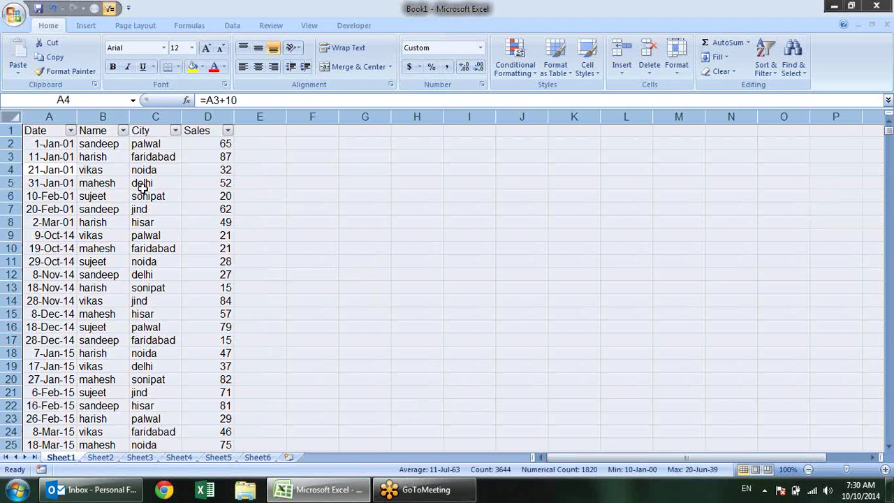
left_click(431, 235)
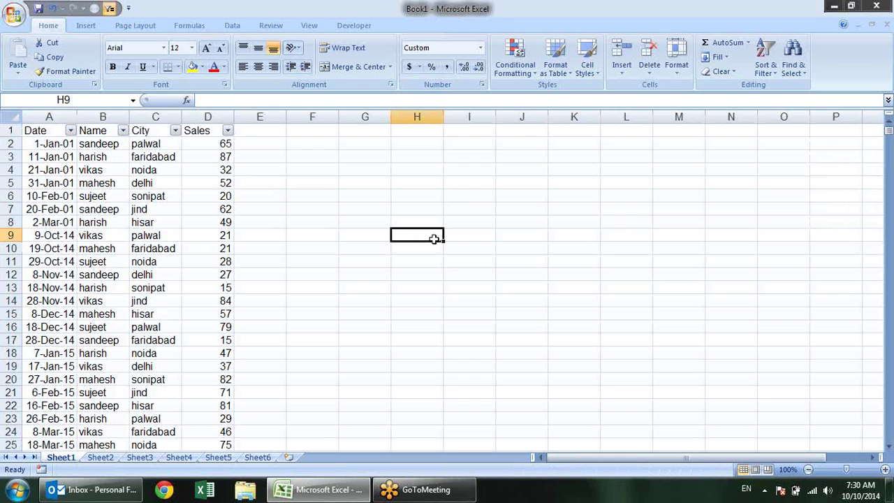
left_click(110, 196)
key("ctrl+a")
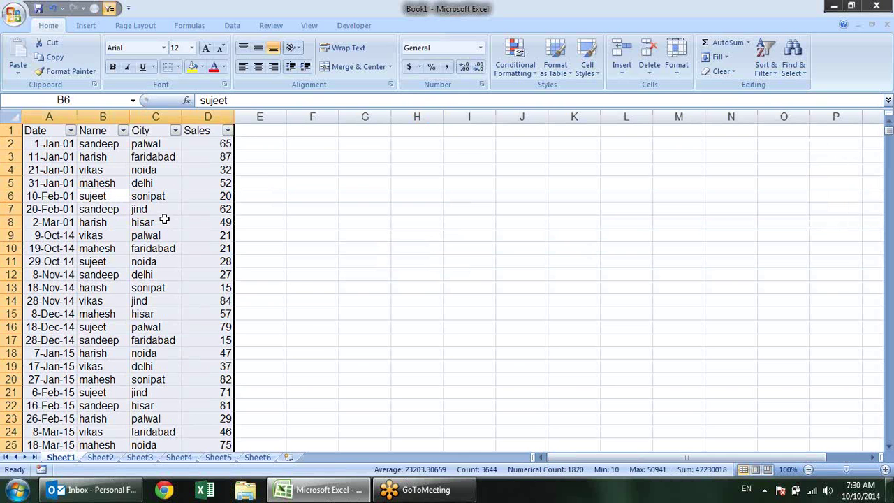
key("ctrl+a")
left_click(164, 218)
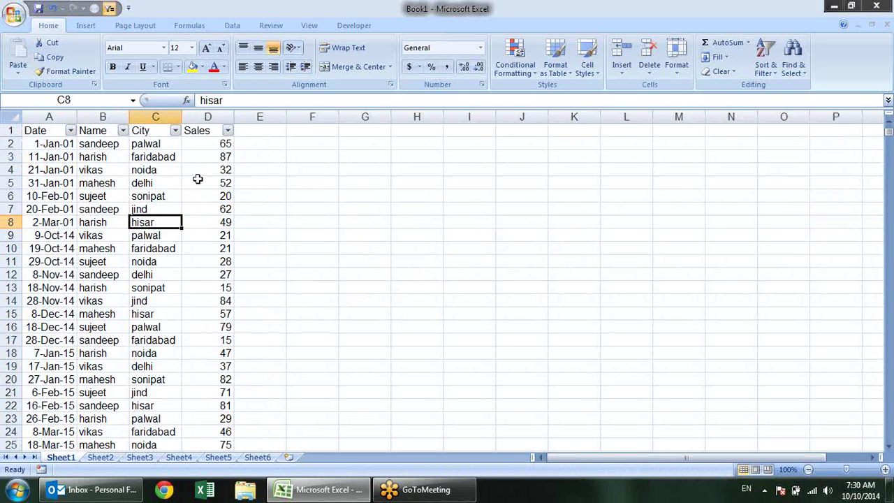
scroll(199, 185, "down", 20)
scroll(201, 191, "down", 16)
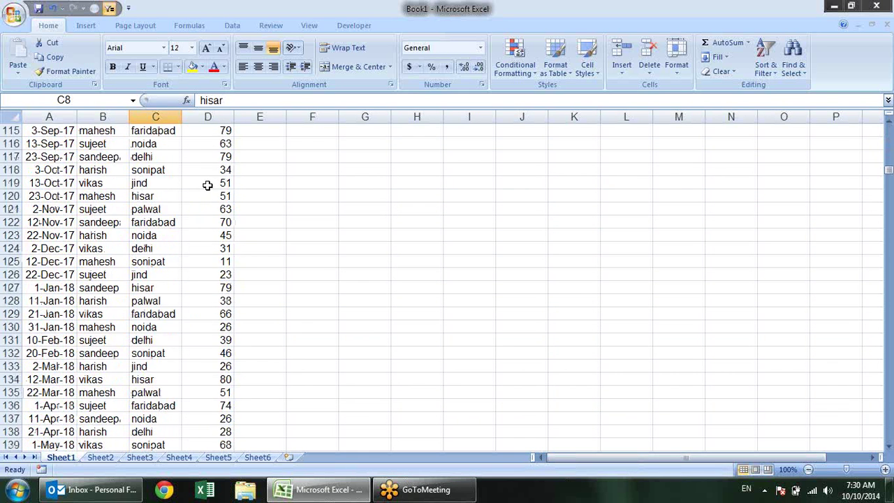
left_click_drag(28, 274, 246, 274)
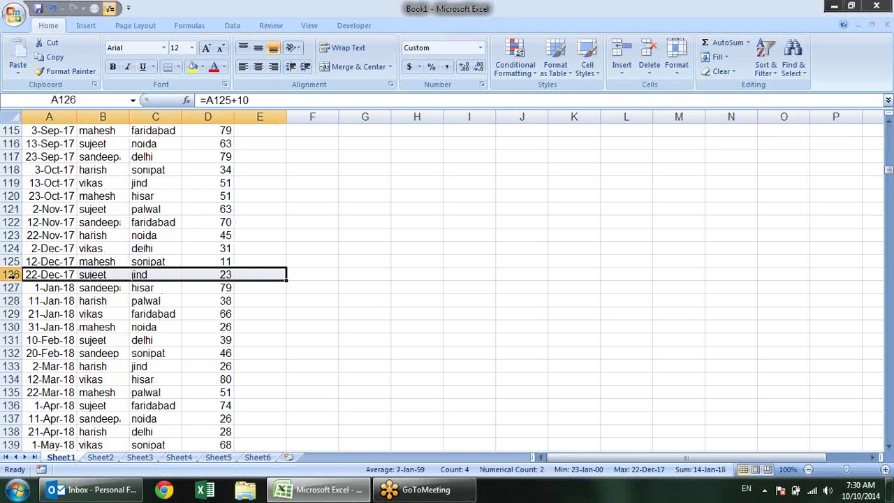
scroll(186, 241, "up", 20)
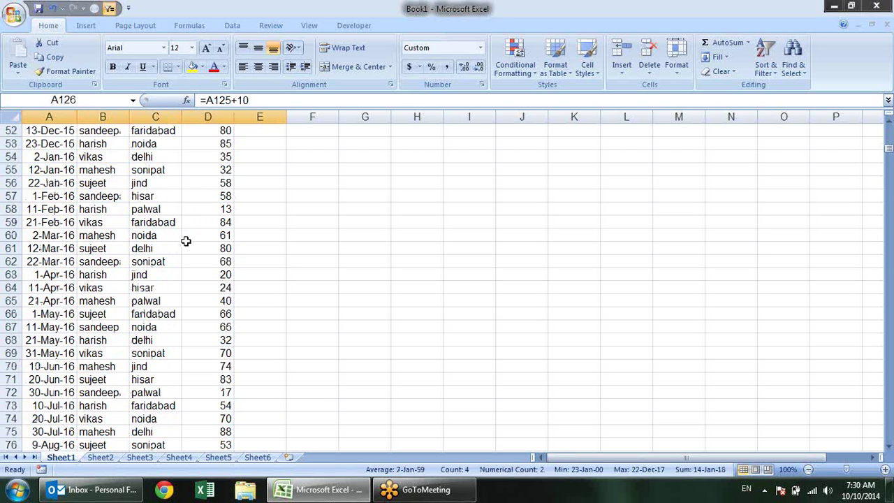
scroll(186, 241, "up", 4)
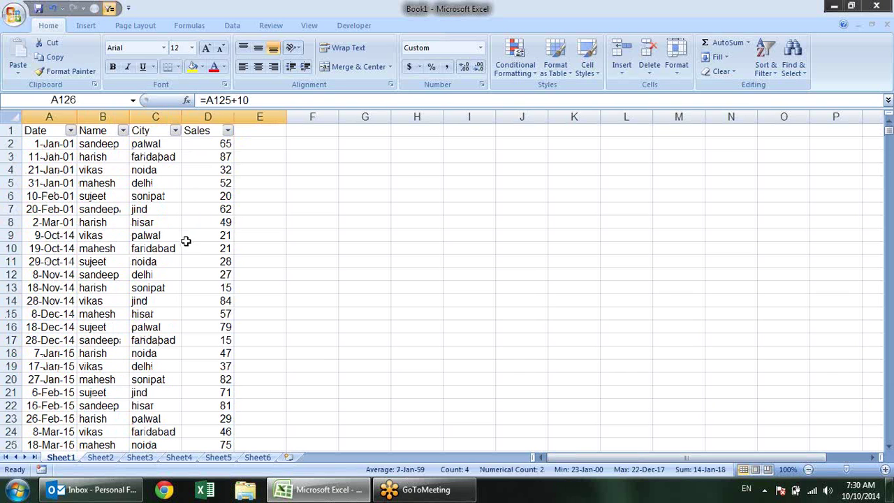
left_click(30, 210)
Clear row 7's record, undoing once and then clearing it again
left_click_drag(30, 210, 320, 210)
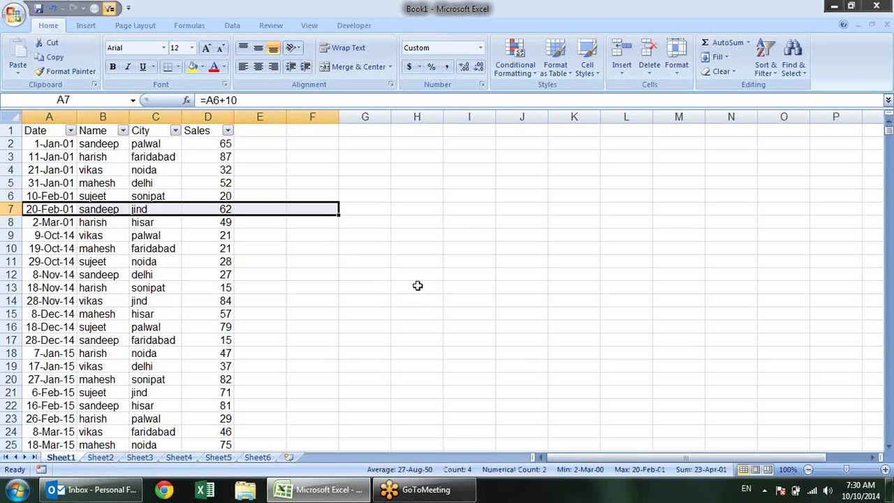
key("Delete")
left_click(322, 277)
left_click(83, 155)
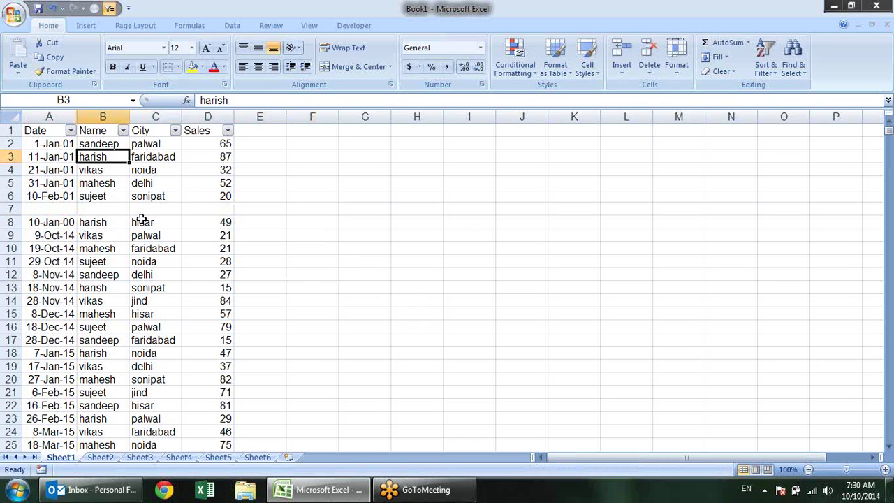
key("ctrl+a")
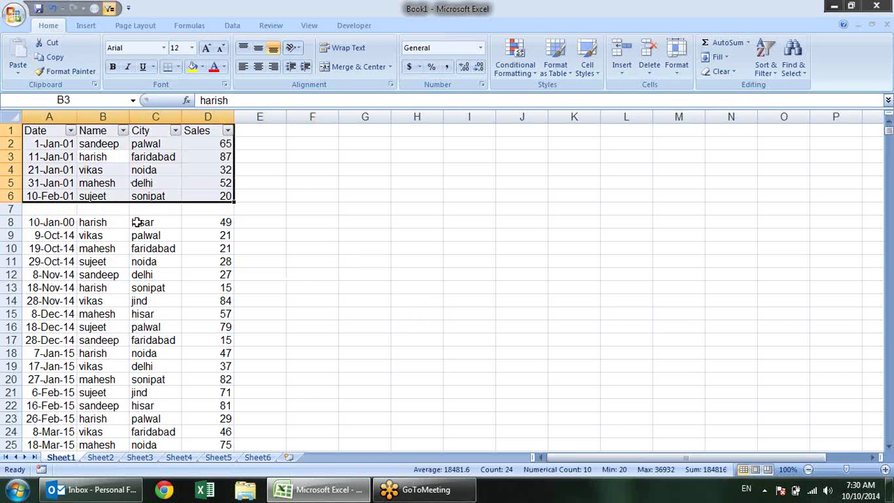
left_click(343, 257)
key("ctrl+z")
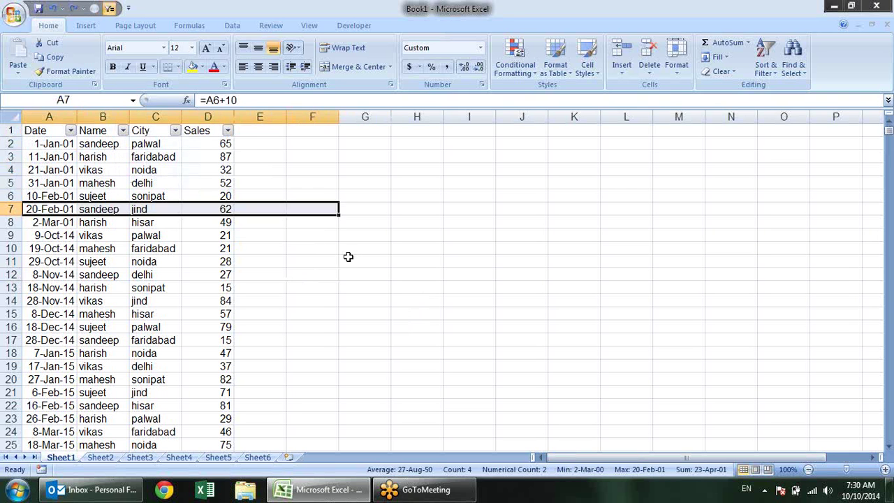
left_click(355, 243)
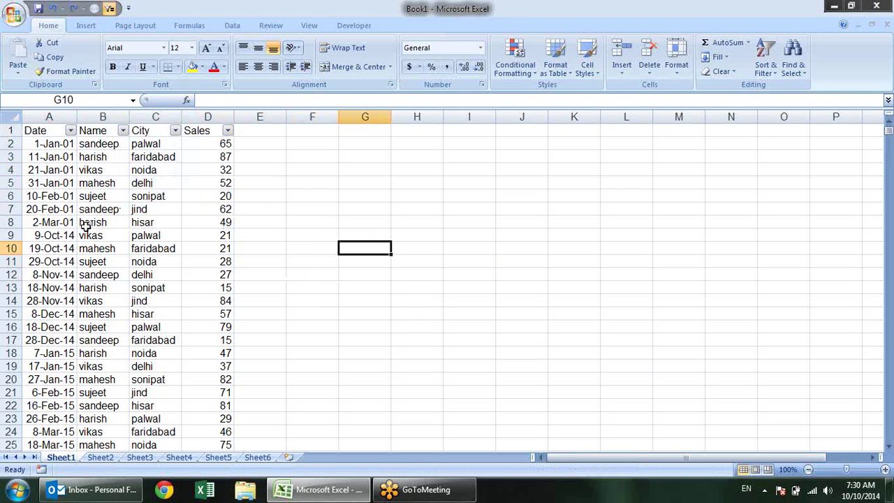
left_click_drag(62, 210, 213, 222)
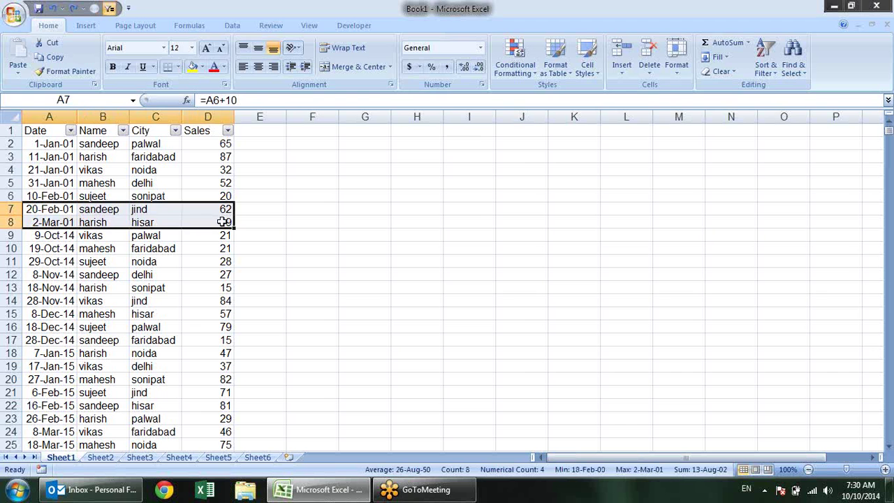
left_click(222, 210, "shift")
key("Delete")
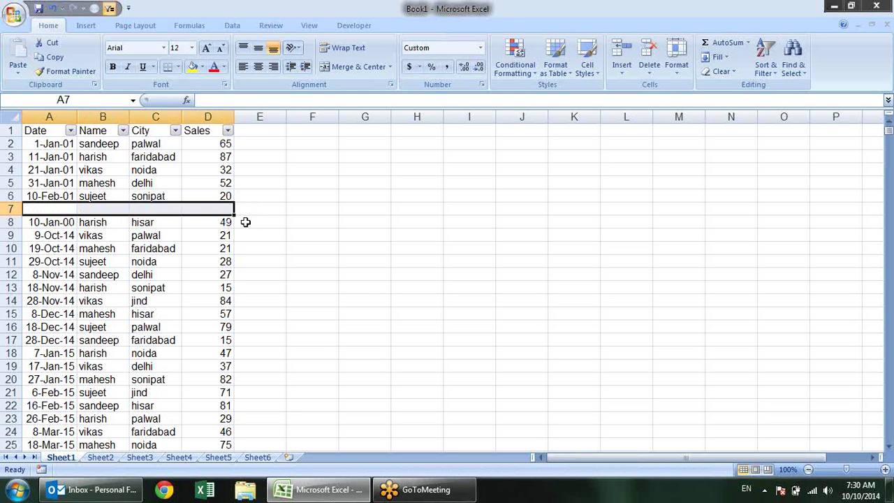
left_click(246, 222)
Clear row 13's record across columns A to D and check both emptied rows
left_click_drag(39, 292, 231, 286)
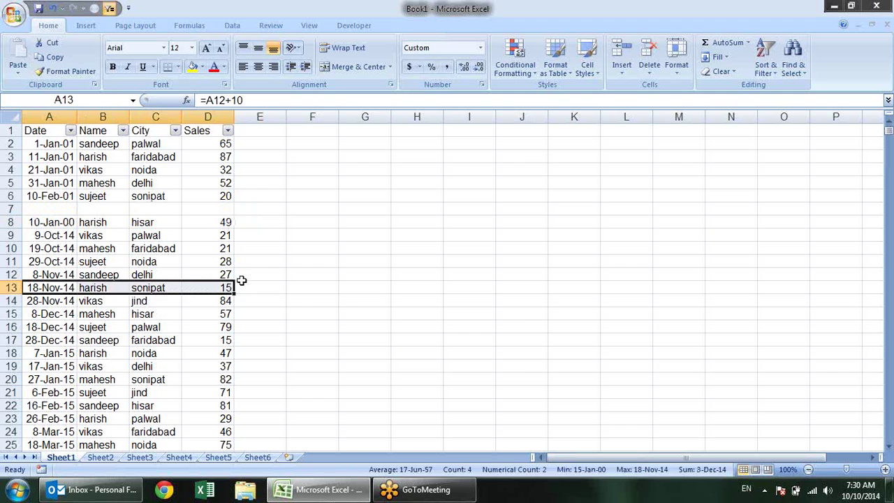
key("Delete")
left_click(310, 302)
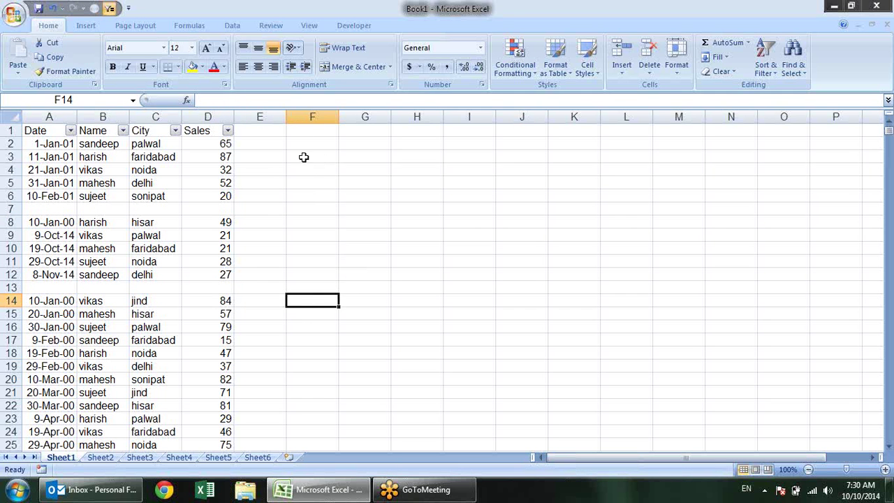
left_click(211, 210)
left_click(197, 292)
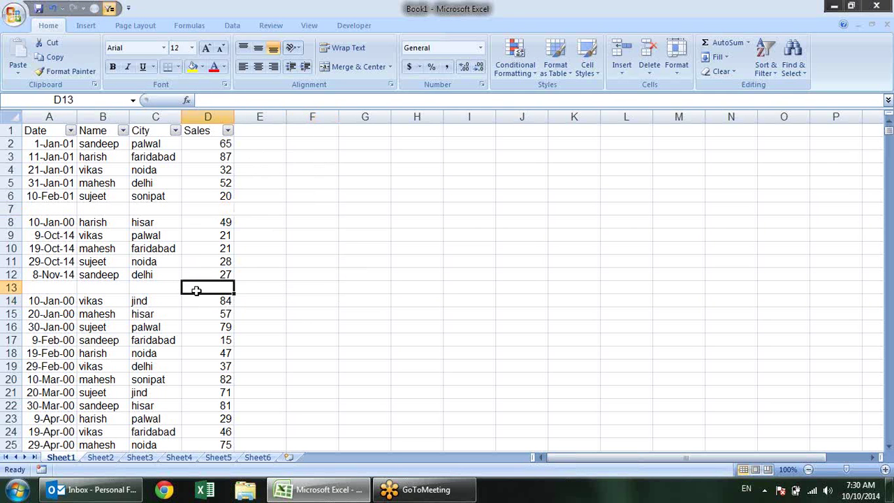
left_click(161, 203)
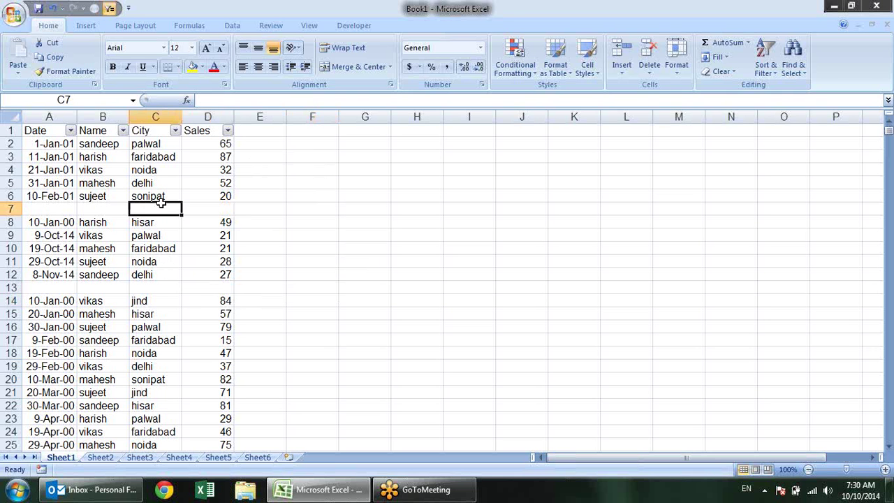
left_click(123, 160)
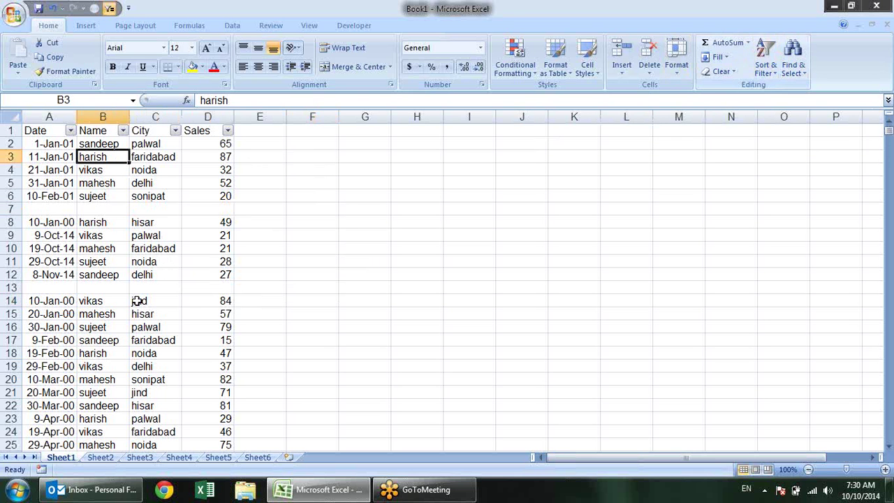
left_click(71, 130)
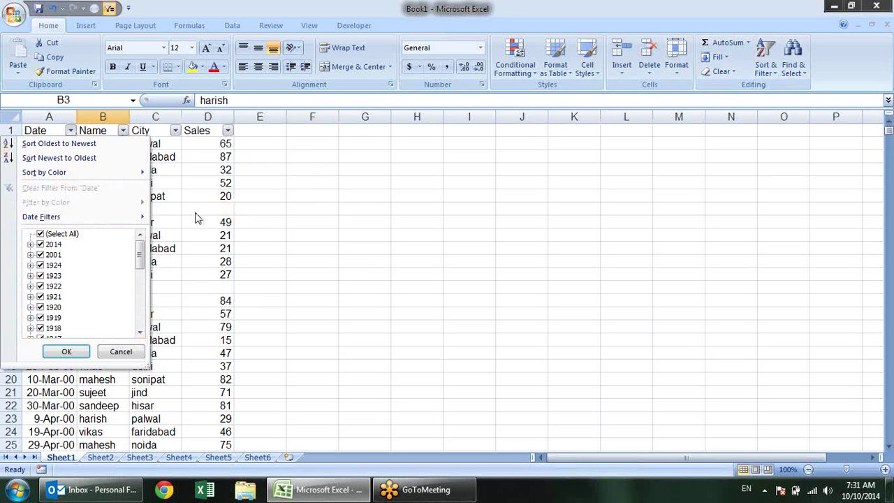
Inspect the data blocks around blank rows 7 and 13, then select the first 22 table rows
left_click(222, 183)
key("ctrl+a")
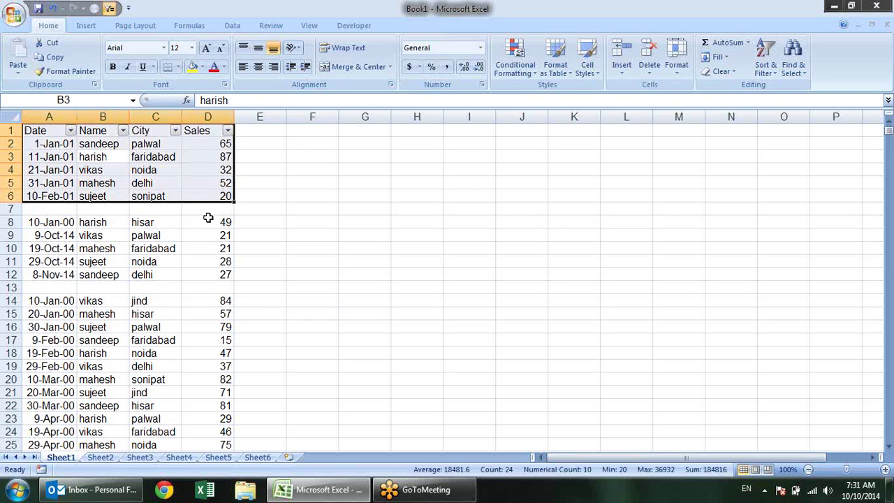
left_click(156, 250)
key("ctrl+a")
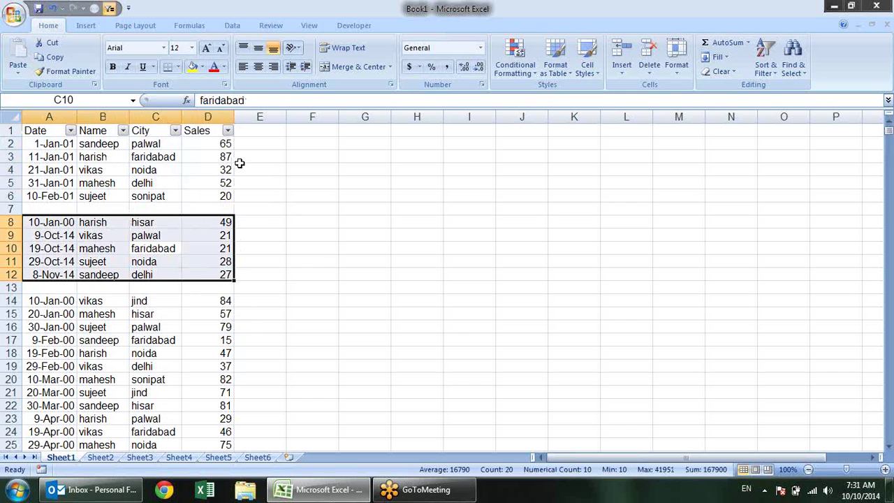
left_click_drag(268, 211, 4, 213)
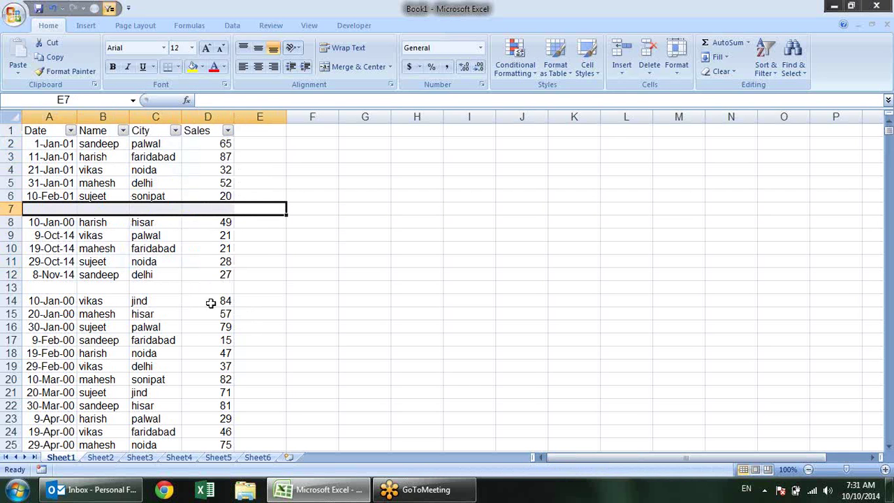
left_click_drag(272, 288, 28, 288)
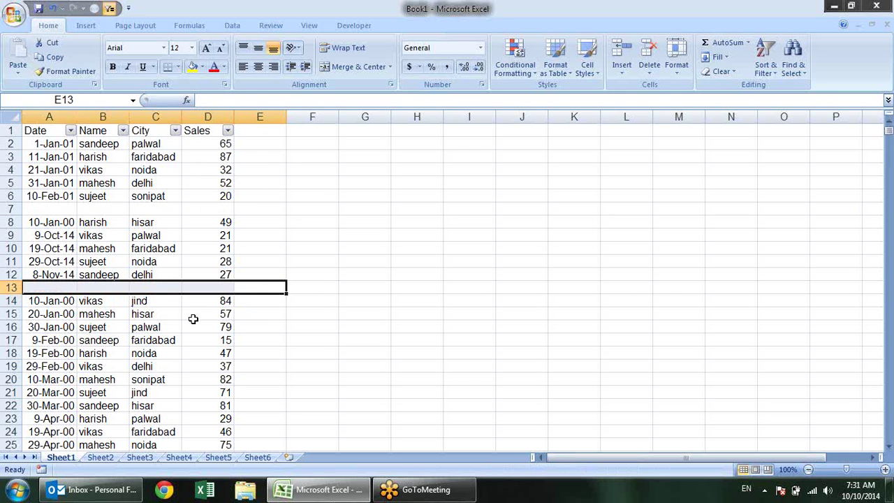
left_click(269, 318)
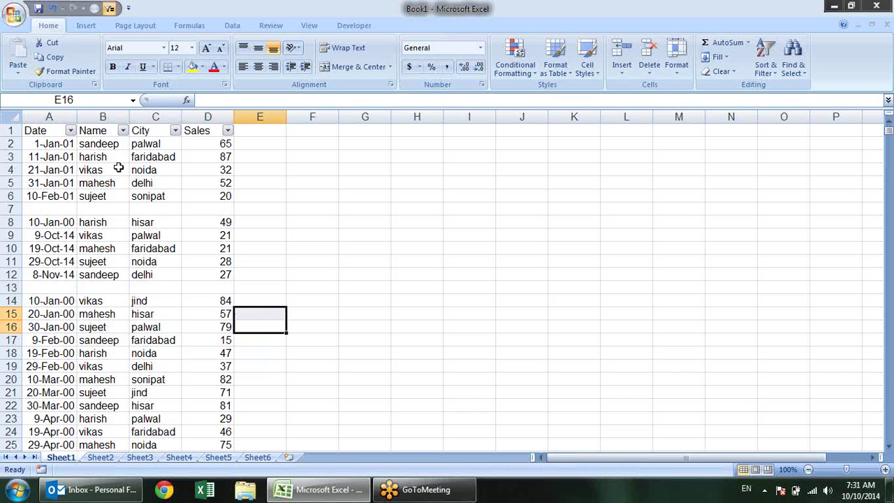
left_click_drag(41, 131, 212, 425)
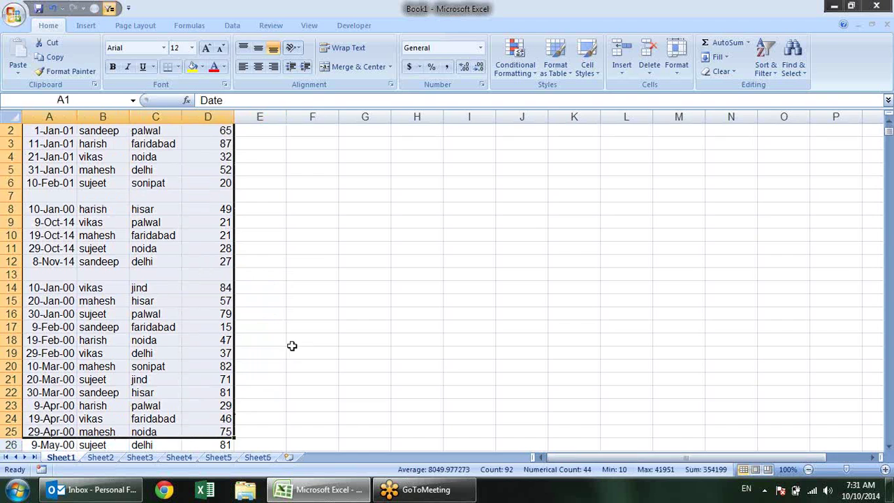
Delete blank row 7 with Alt+E, D, then undo twice to restore rows 7 and 13
key("ctrl+shift+l")
left_click(168, 145)
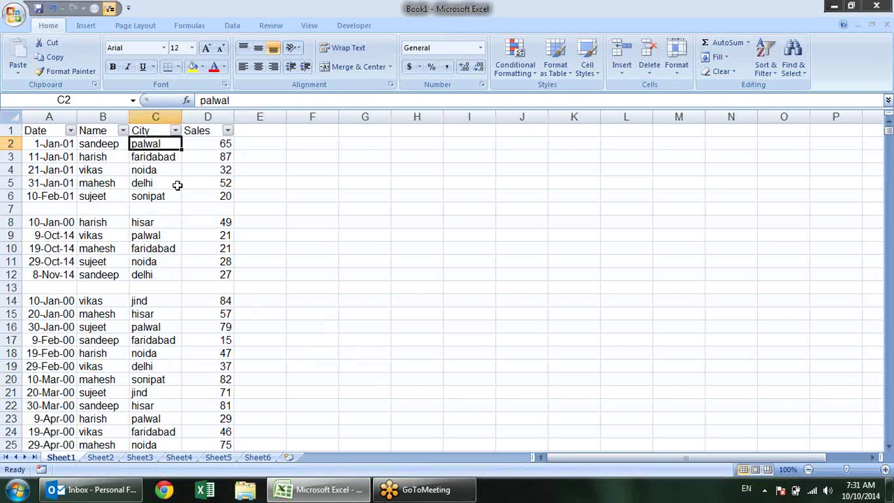
left_click(7, 208)
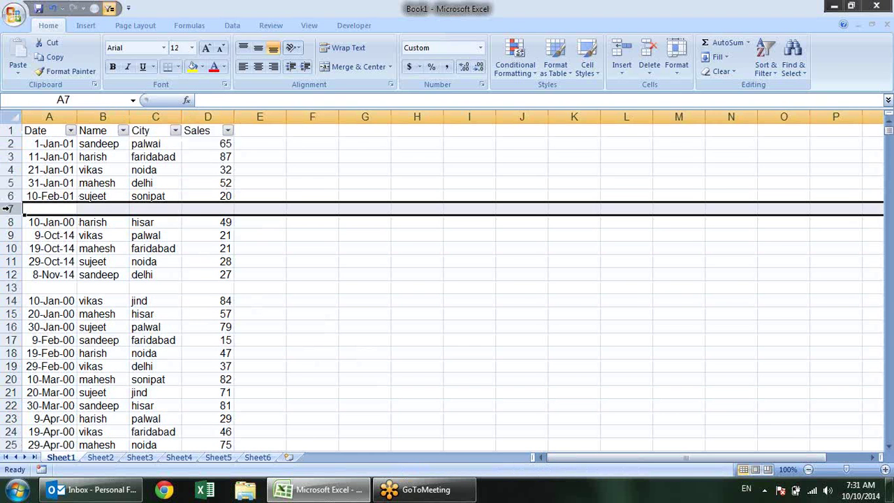
key("alt")
key("e")
key("d")
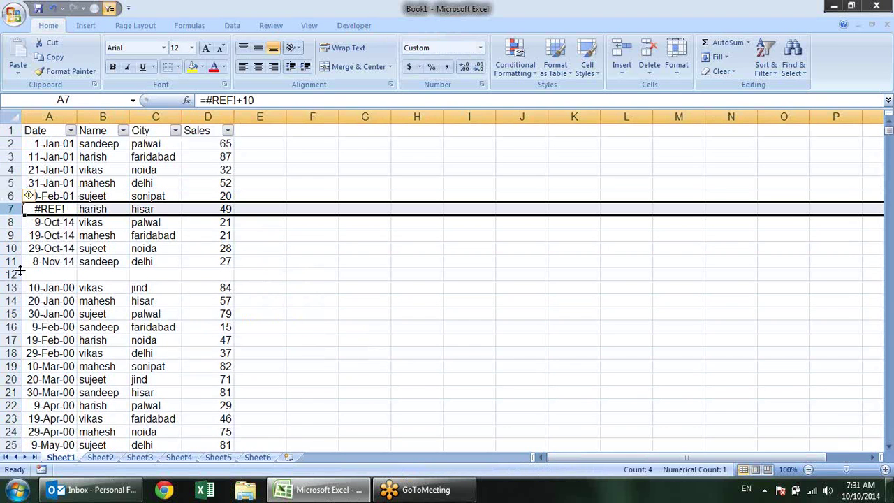
key("ctrl+z")
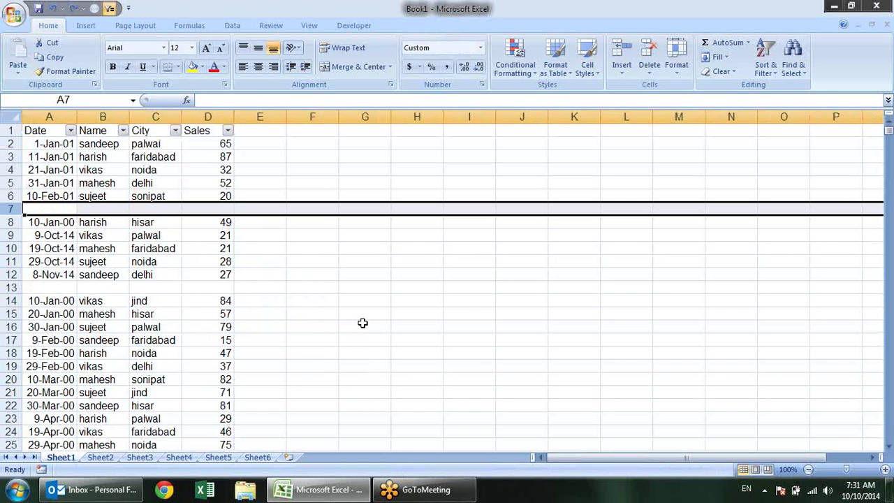
key("ctrl+z")
key("ctrl+z")
Select the Sales values from D2 down to D911
left_click(374, 306)
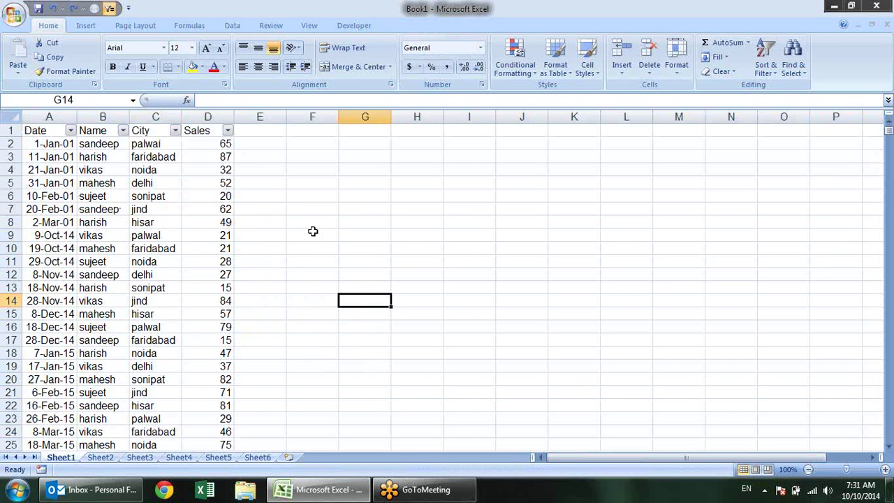
left_click(517, 69)
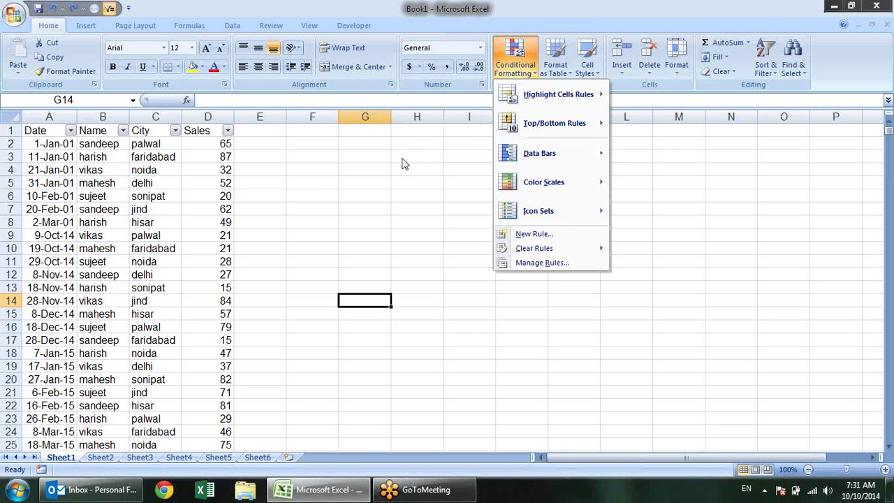
left_click(265, 224)
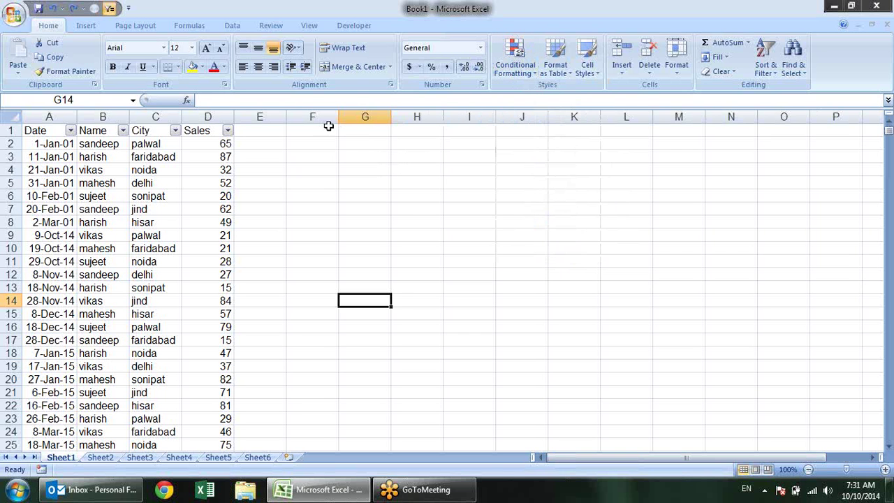
left_click(211, 181)
left_click(537, 73)
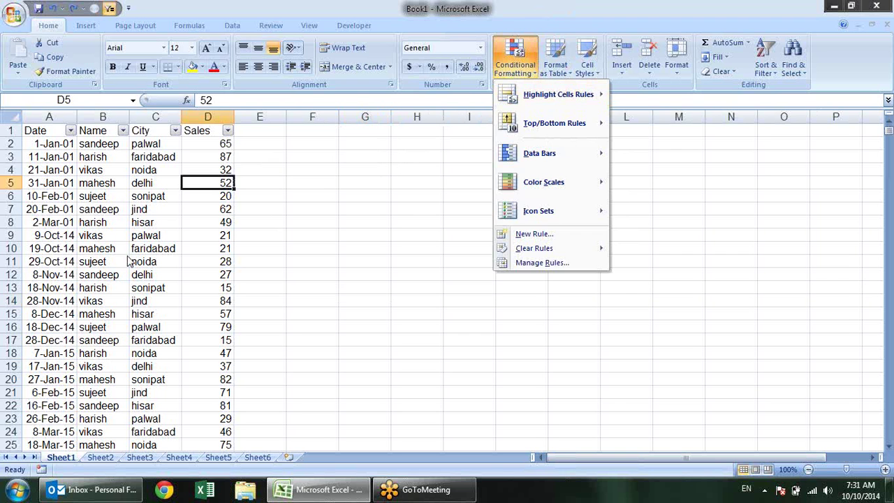
key("Escape")
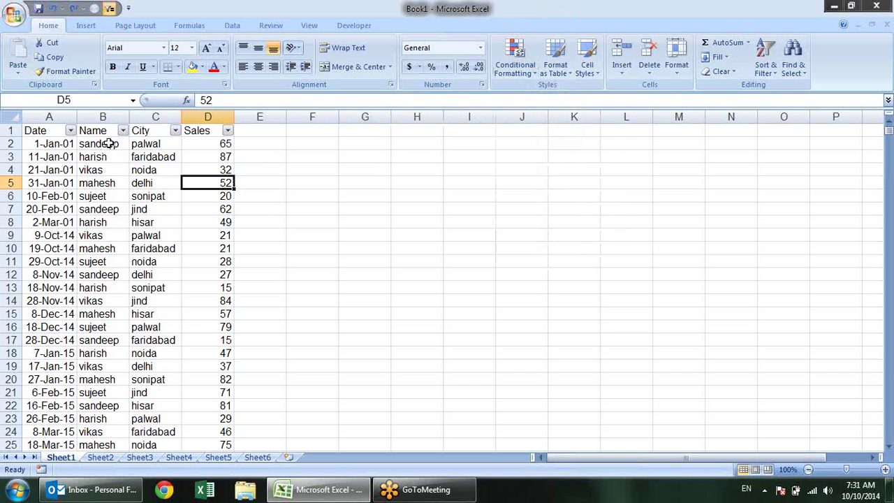
left_click(109, 143)
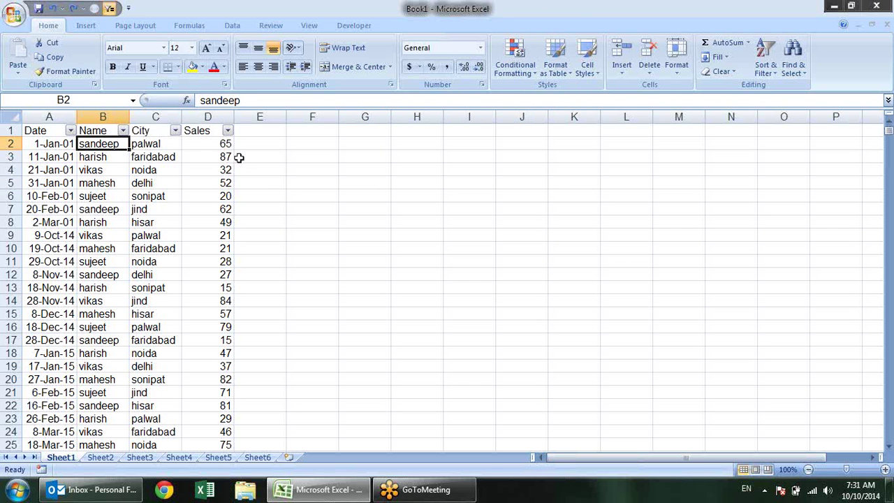
left_click(200, 148)
key("ctrl+shift+Down")
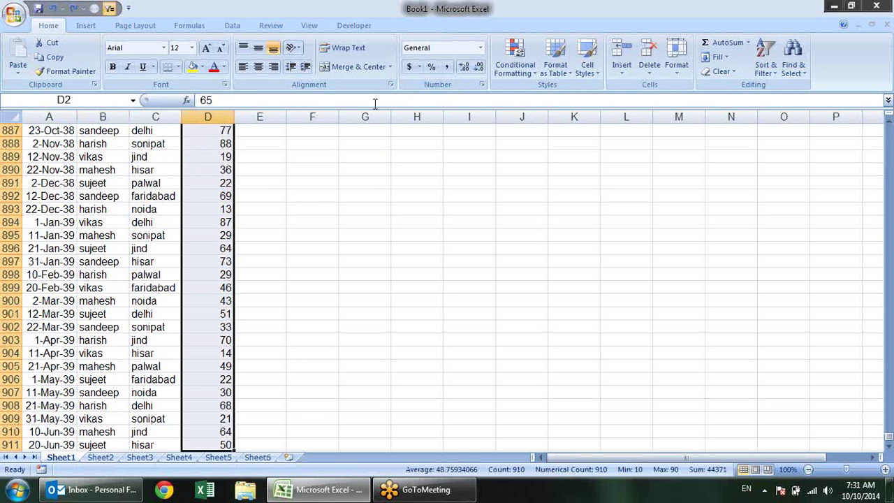
Apply a Duplicate Values rule set to Unique with light red fill and dark red text
left_click(514, 62)
mouse_move(551, 93)
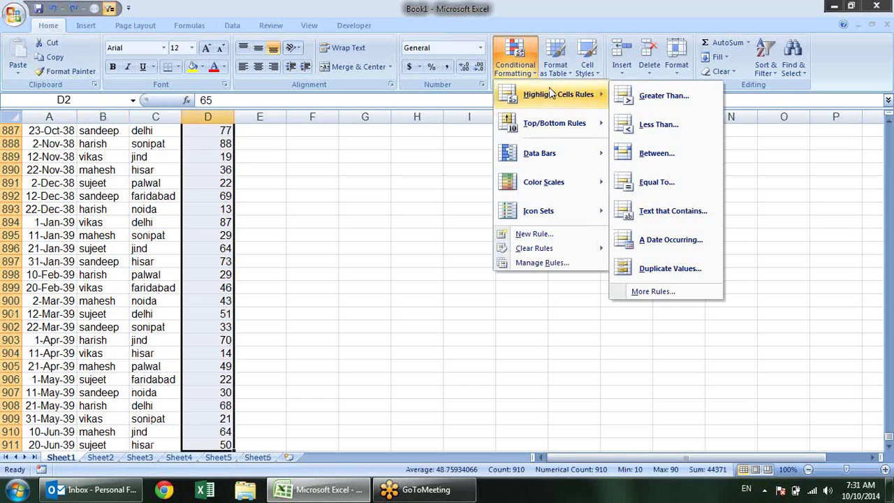
left_click(665, 271)
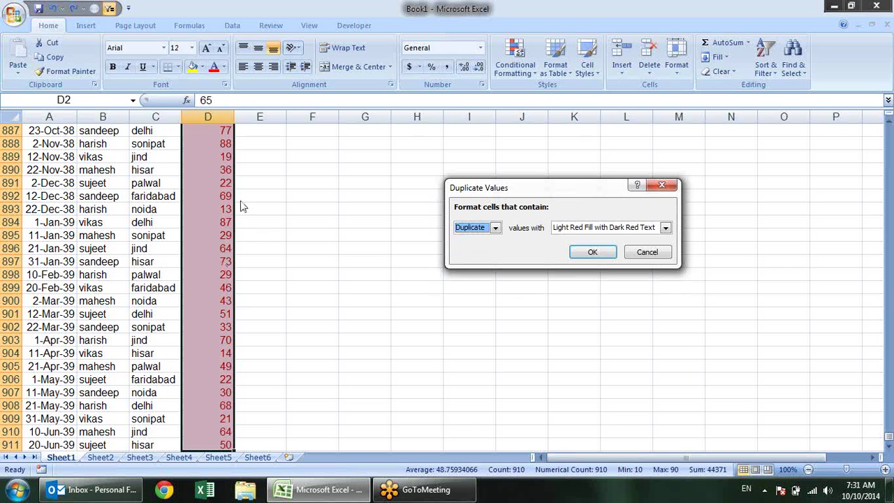
left_click(498, 229)
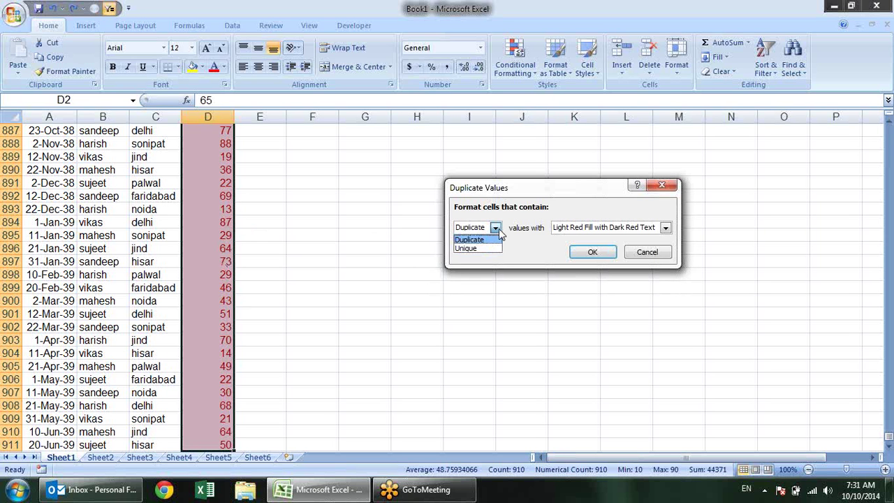
left_click(488, 249)
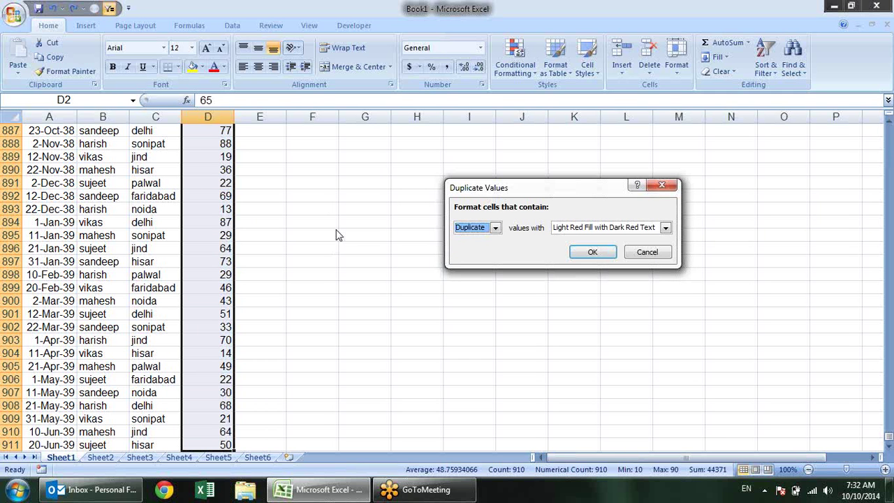
left_click(495, 227)
left_click(489, 249)
left_click(593, 254)
Return to the top of Sales and look through its Number Filters options without filtering
scroll(426, 260, "up", 11)
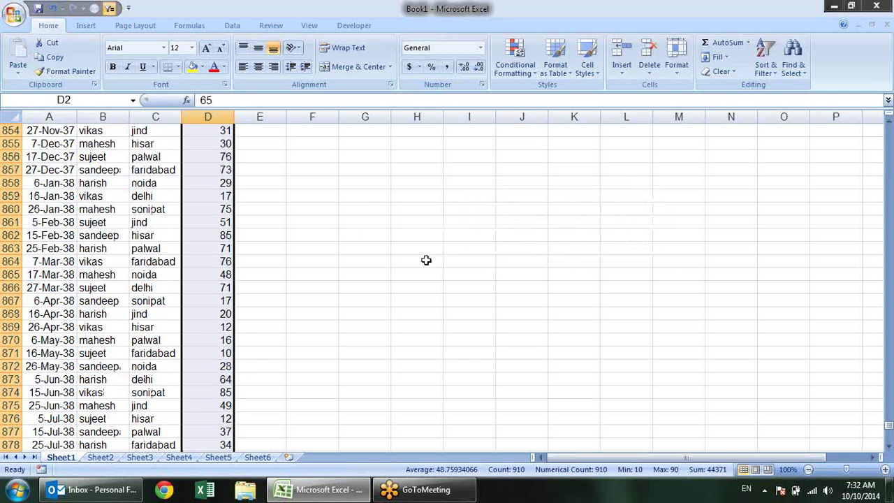
scroll(426, 260, "up", 20)
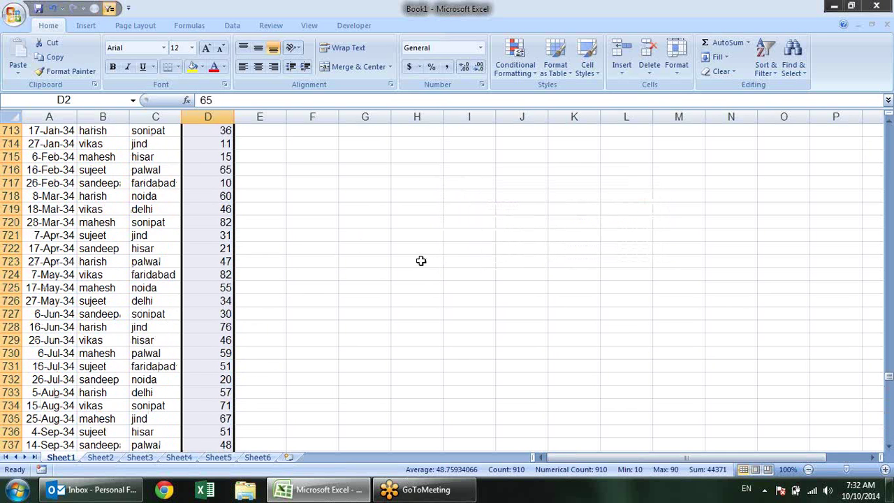
key("ctrl+Up")
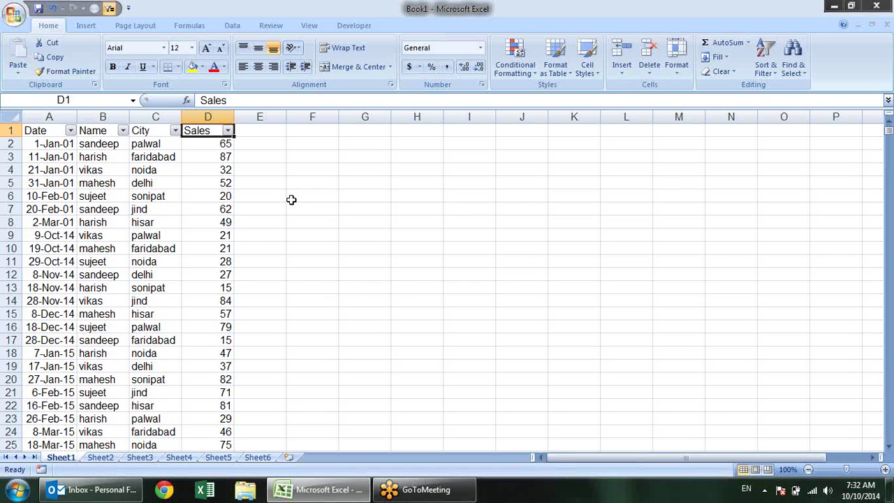
key("alt+Down")
key("Up")
key("Up")
key("Up")
key("Up")
key("Up")
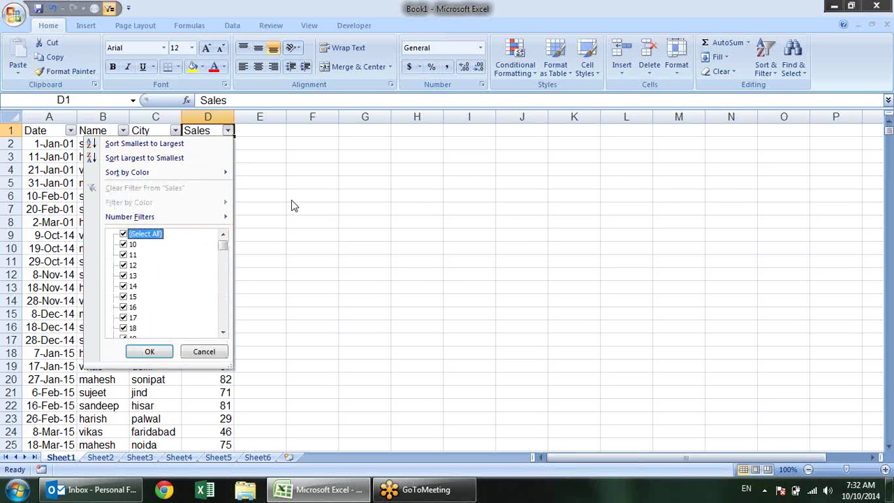
key("Down")
key("Right")
key("Escape")
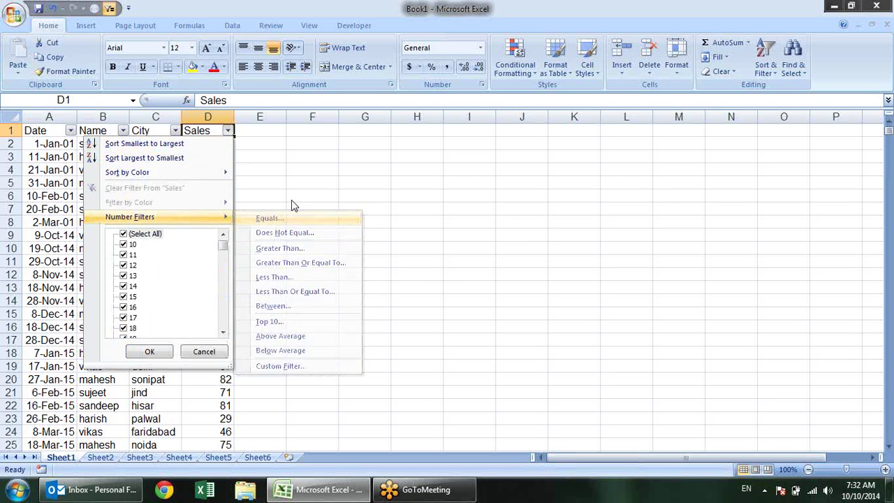
key("Escape")
key("Down")
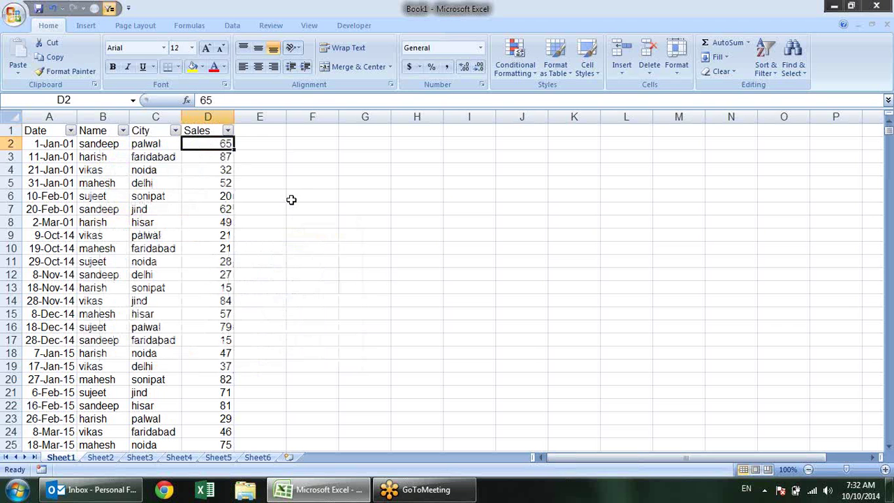
Clear conditional formatting rules from the entire sheet
left_click(525, 70)
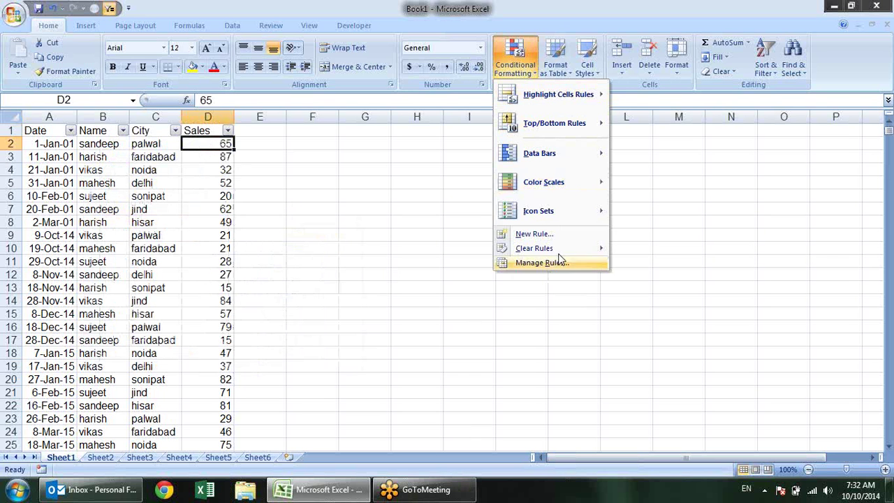
mouse_move(577, 250)
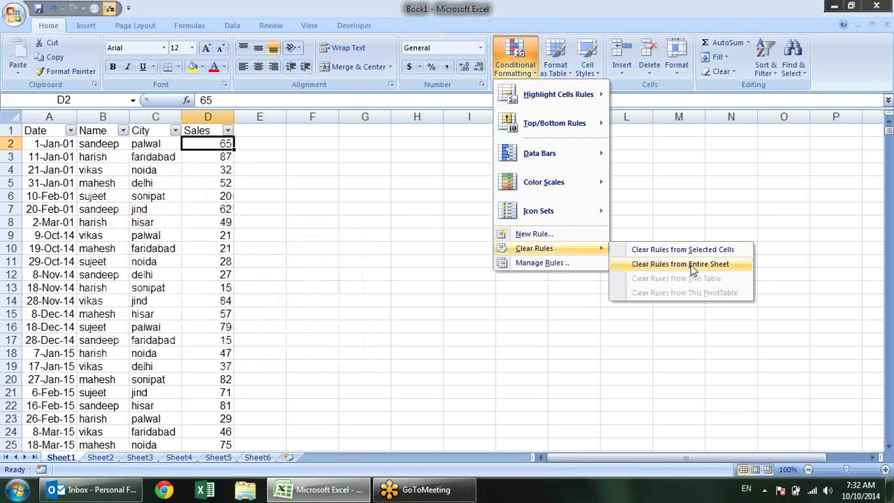
left_click(692, 270)
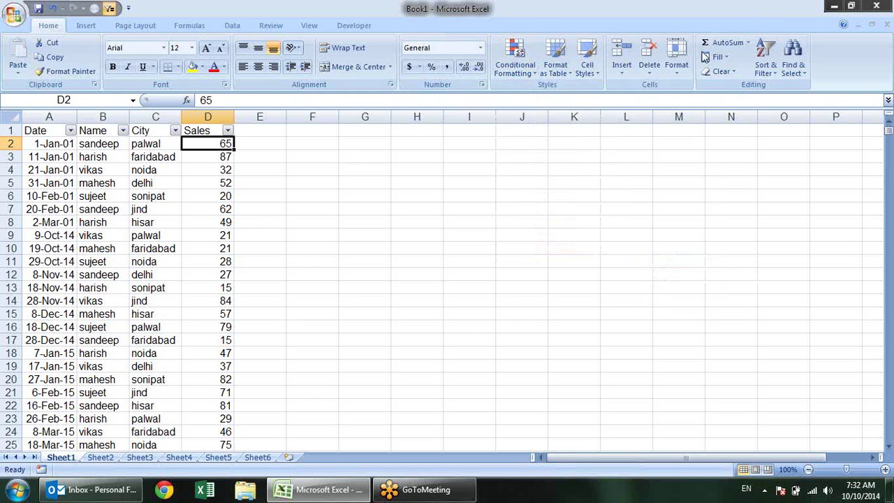
Cancel a started Top 10 Items rule and select the Sales values down to D911
left_click(515, 70)
mouse_move(558, 95)
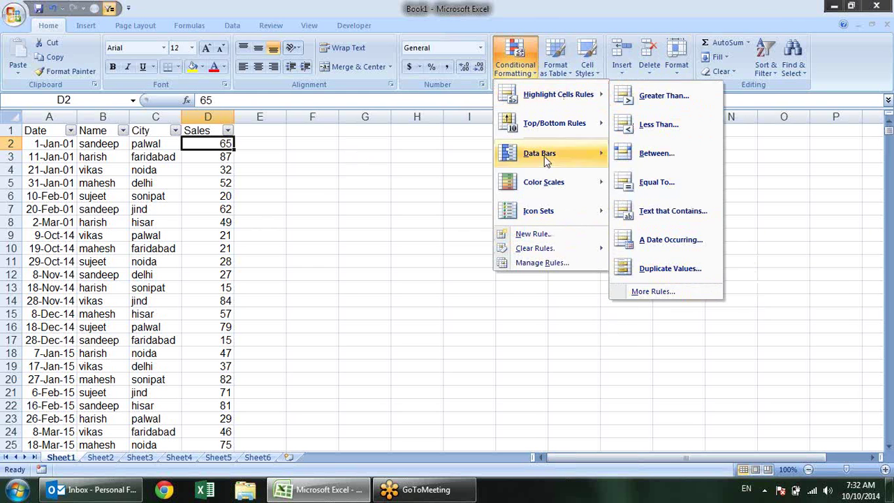
mouse_move(531, 123)
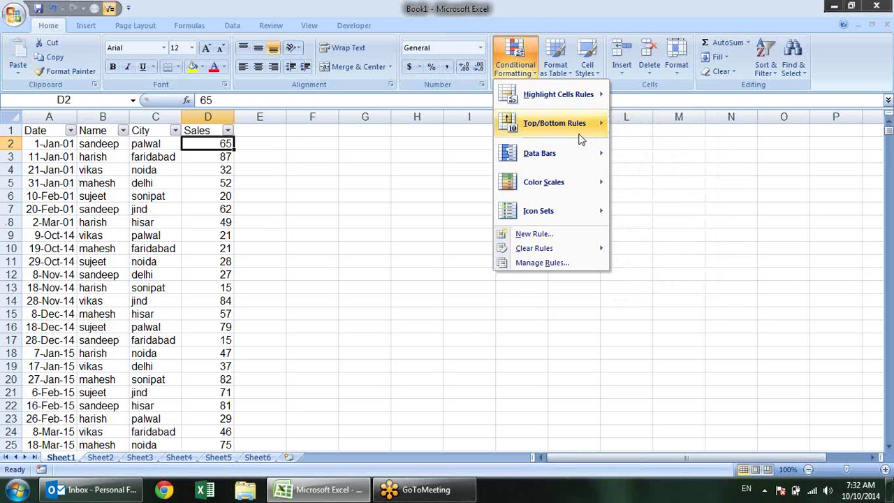
left_click(663, 126)
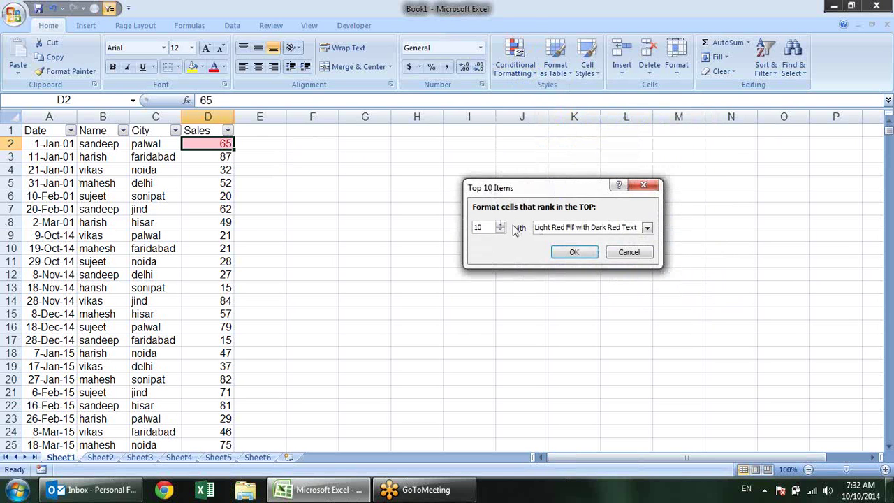
key("Escape")
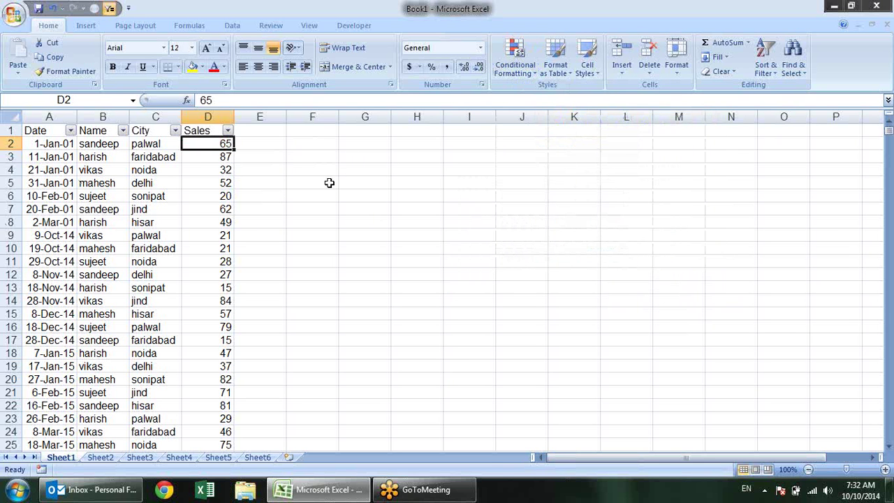
key("ctrl+shift+Down")
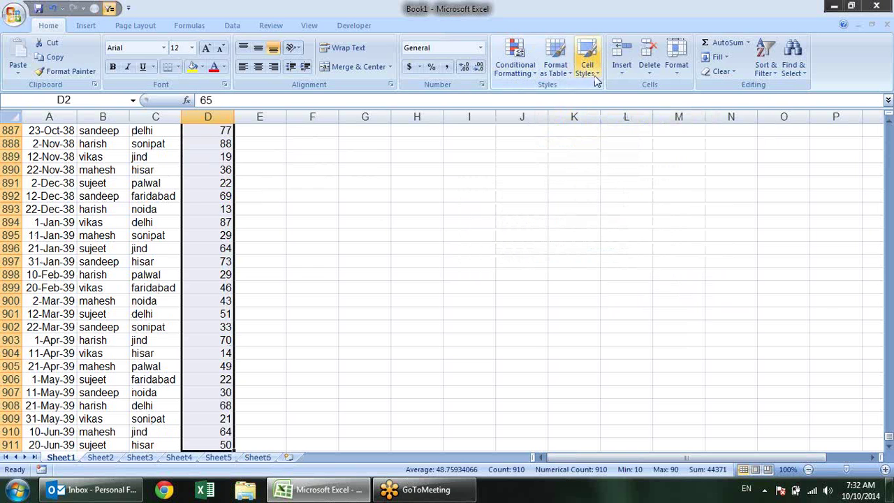
Apply a Top 10 Items rule keeping 10 with Light Red Fill with Dark Red Text
left_click(528, 69)
mouse_move(583, 124)
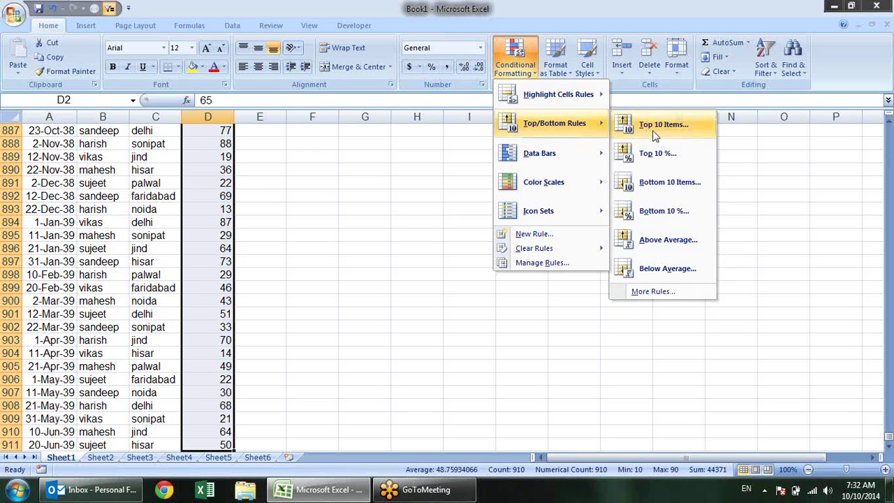
left_click(657, 126)
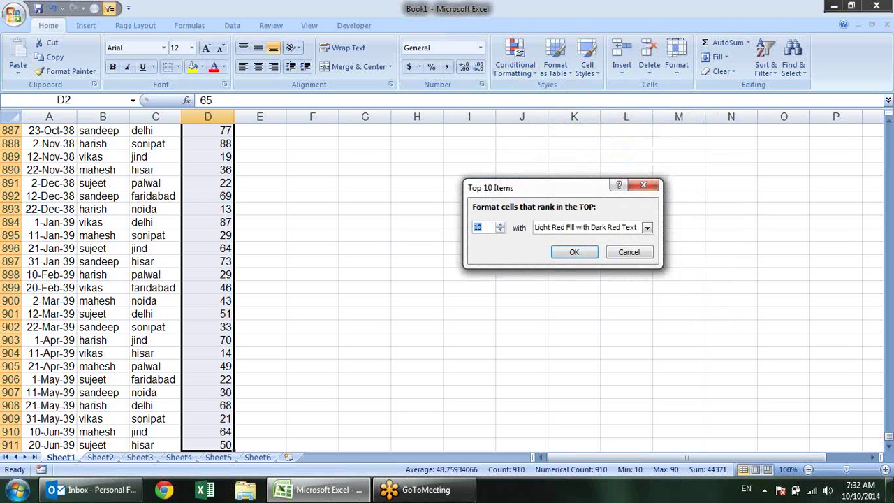
left_click(574, 252)
scroll(419, 209, "up", 10)
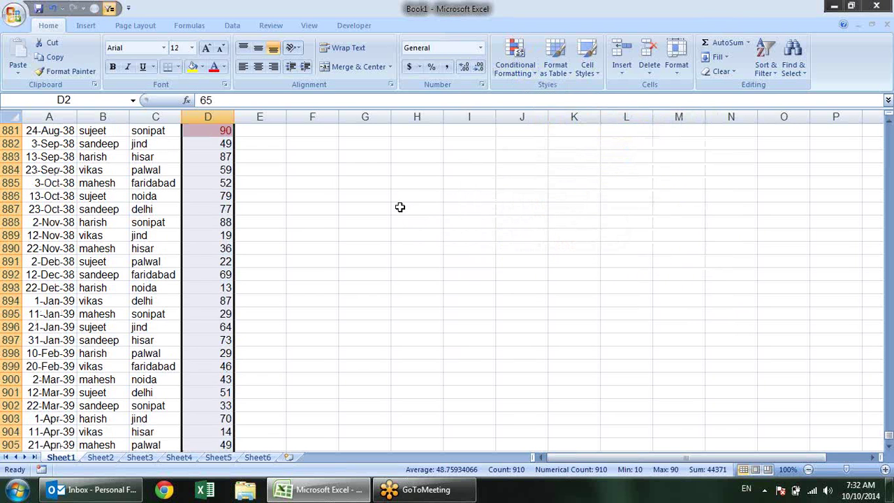
scroll(408, 224, "up", 1)
scroll(835, 405, "down", 3)
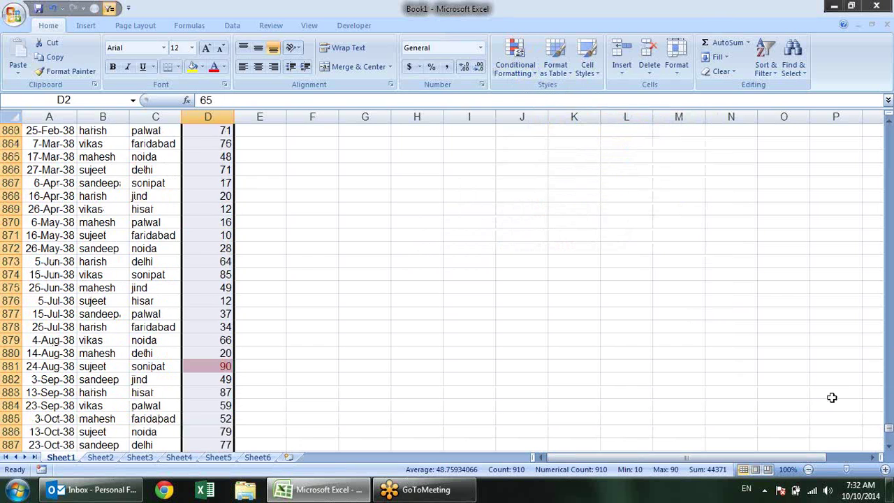
left_click_drag(888, 428, 888, 130)
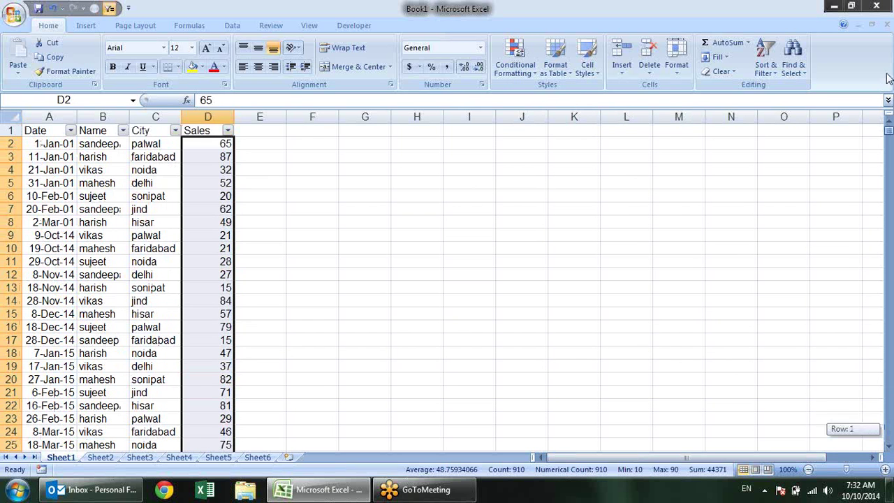
Filter the Sales column by the pink cell colour and select the visible values
left_click(257, 146)
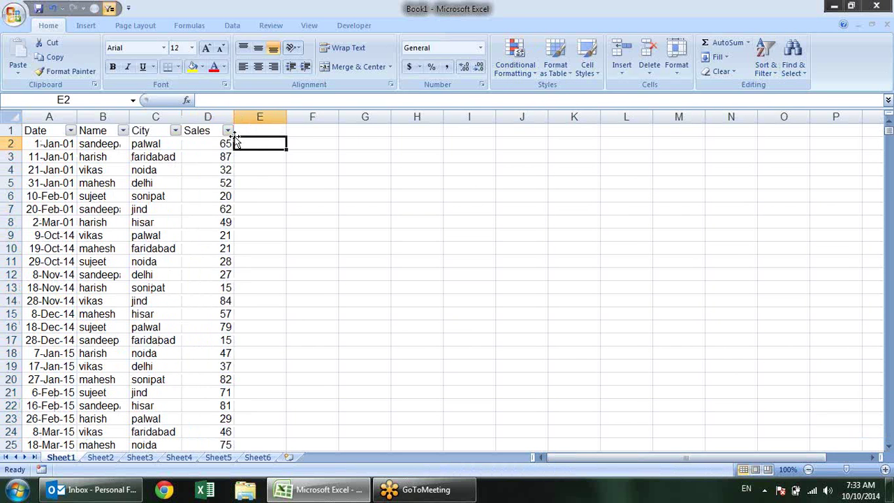
left_click(228, 131)
mouse_move(217, 204)
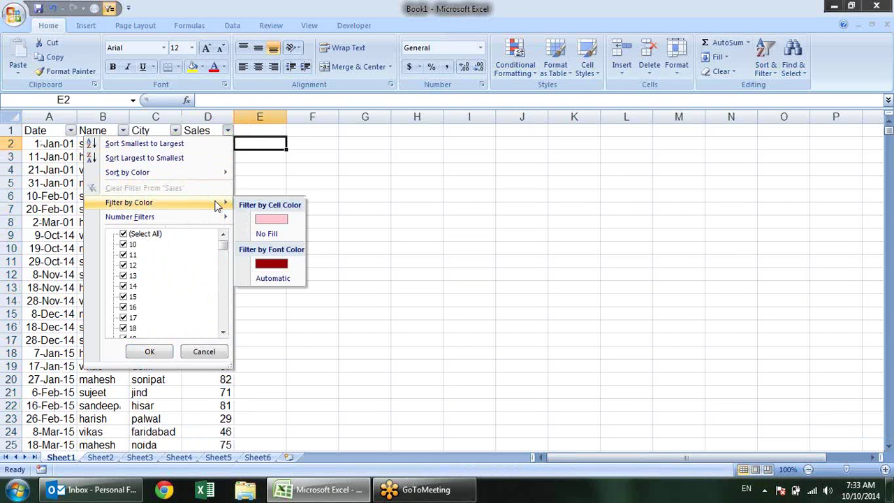
left_click(277, 217)
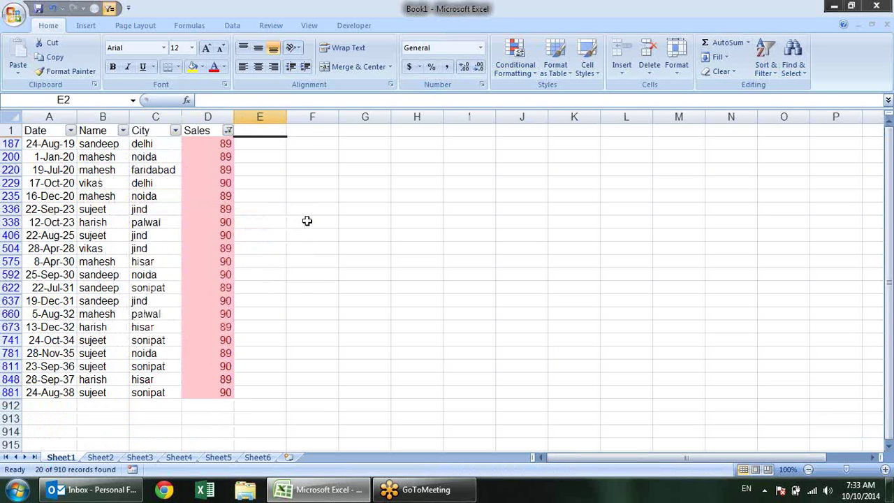
left_click_drag(215, 144, 223, 394)
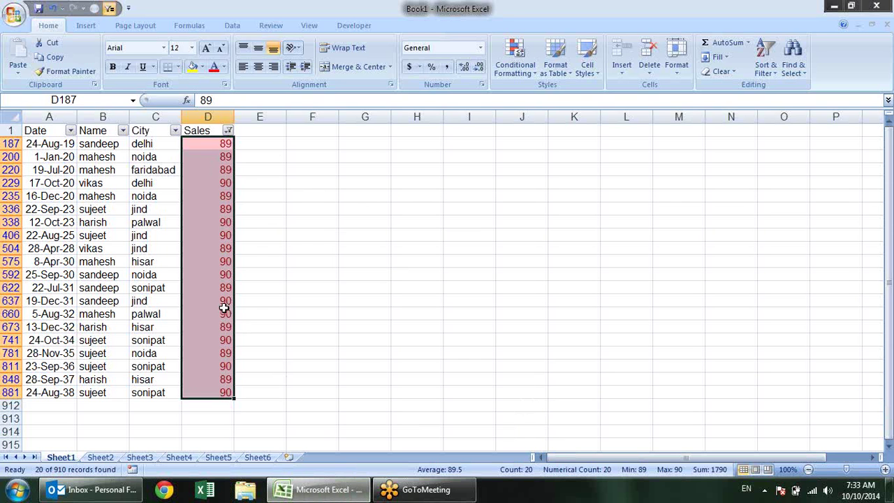
Try filtering Sales to No Fill cells, then undo that filter change
left_click(228, 131)
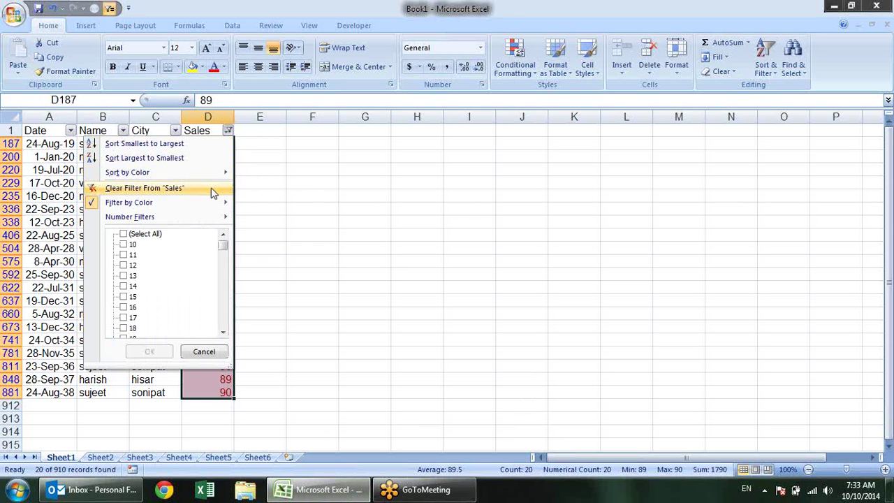
mouse_move(227, 203)
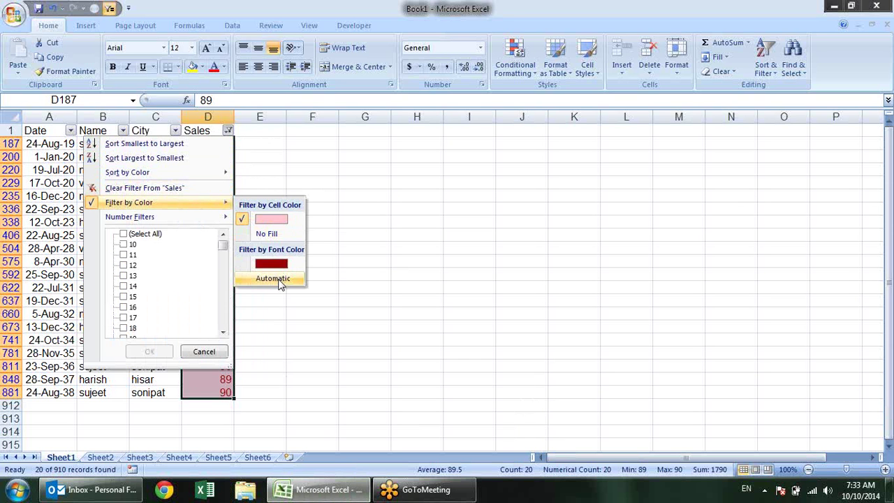
left_click(290, 230)
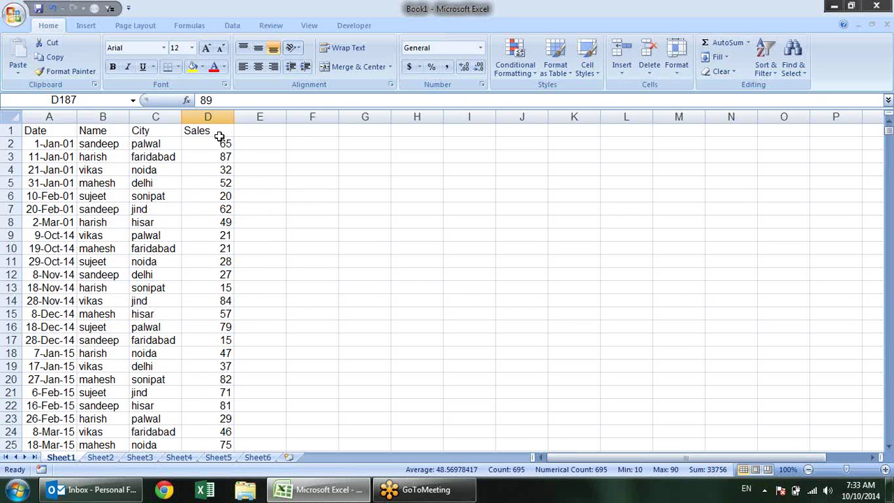
key("ctrl+z")
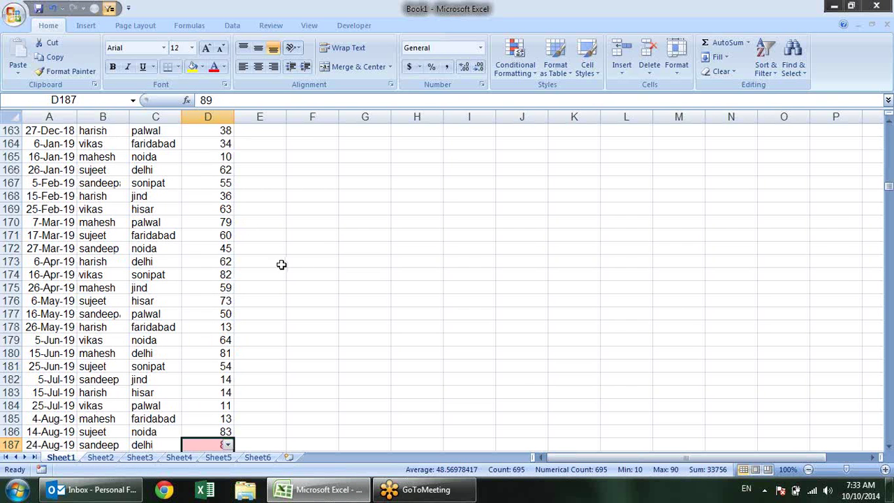
key("shift+Down")
key("shift+Down")
key("shift+Down")
key("shift+Down")
key("shift+Down")
key("shift+Down")
key("shift+Down")
key("shift+Down")
key("shift+Down")
key("shift+Down")
key("shift+Down")
key("shift+Down")
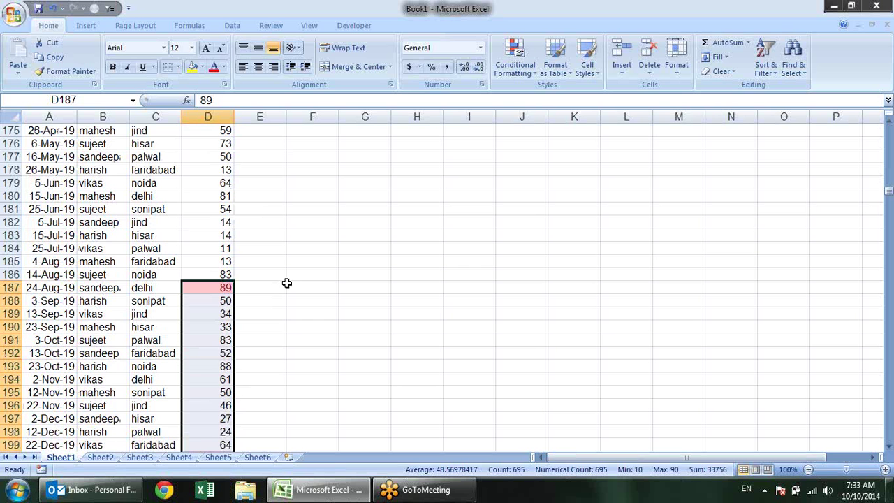
left_click(205, 201)
Clear all conditional formatting rules from the Sales values D2:D911
key("ctrl+Up")
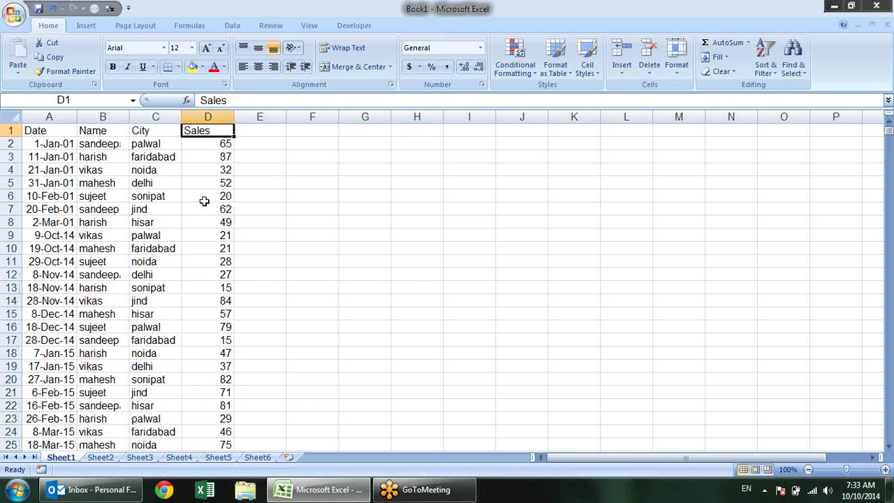
key("Down")
key("ctrl+shift+Down")
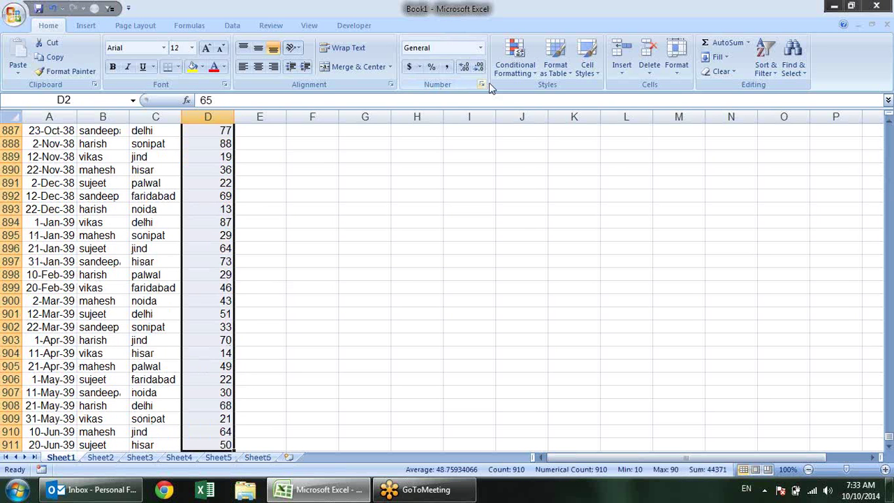
left_click(516, 70)
mouse_move(530, 248)
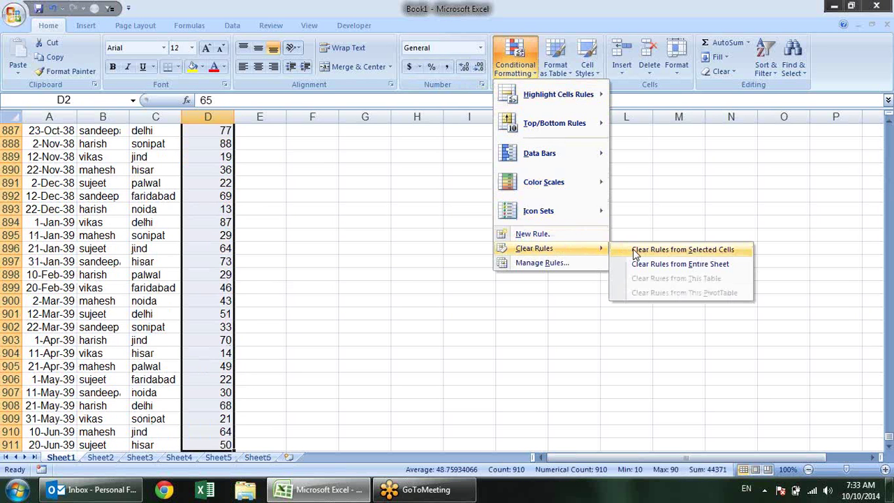
left_click(676, 252)
Turn the header filters back on with Ctrl+Shift+L from the Sales header
left_click(216, 168)
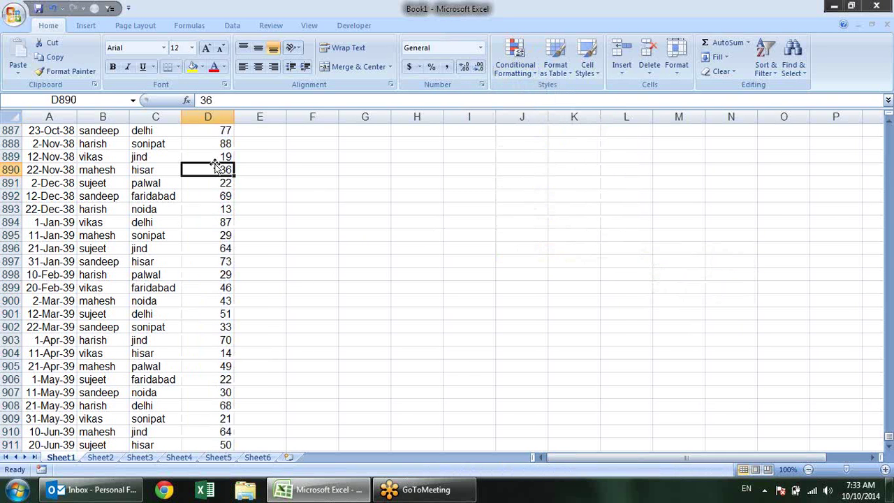
key("ctrl+Up")
key("ctrl+shift+l")
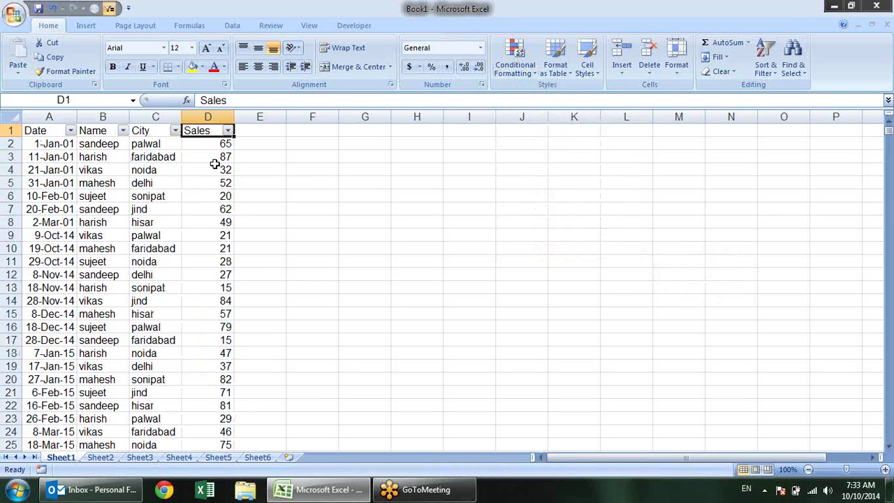
left_click(214, 165)
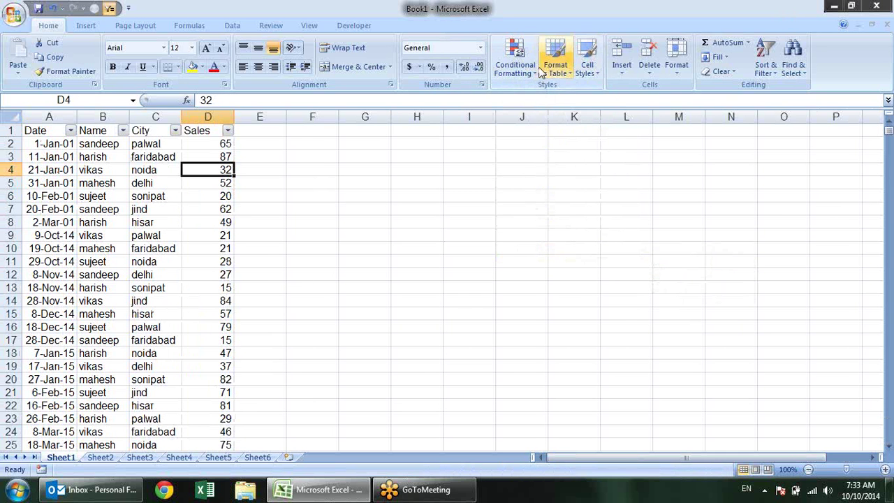
Browse the Conditional Formatting options without choosing, then reselect Sales values D2:D911
left_click(539, 70)
left_click(520, 67)
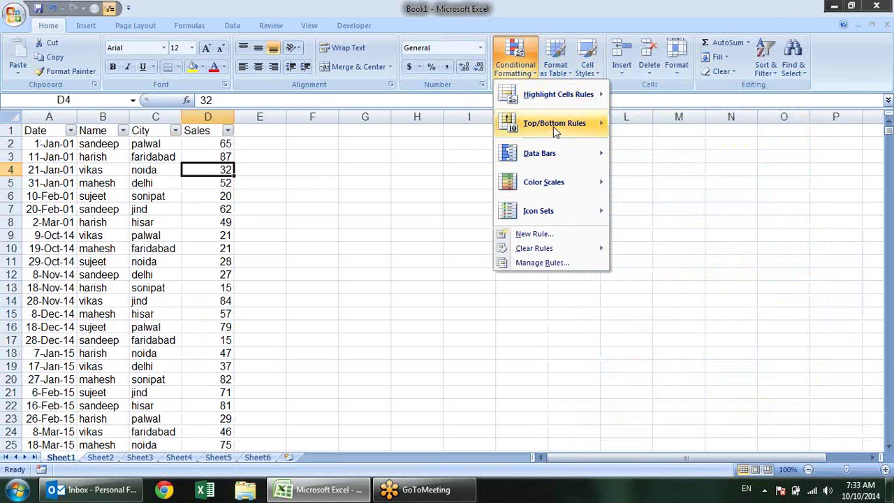
mouse_move(553, 127)
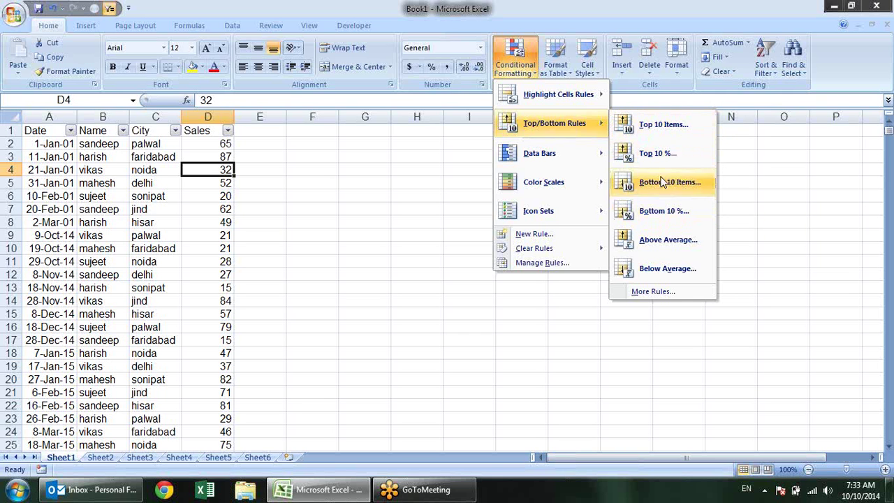
key("Escape")
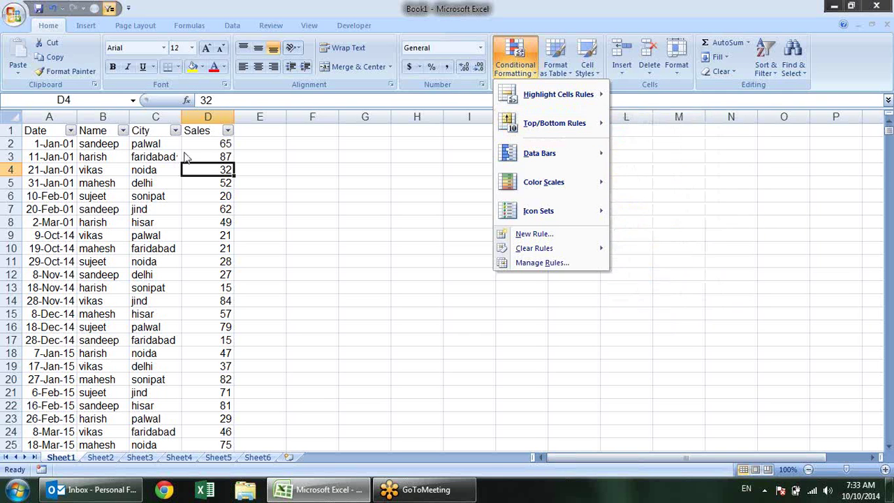
left_click(199, 145)
key("ctrl+shift+Down")
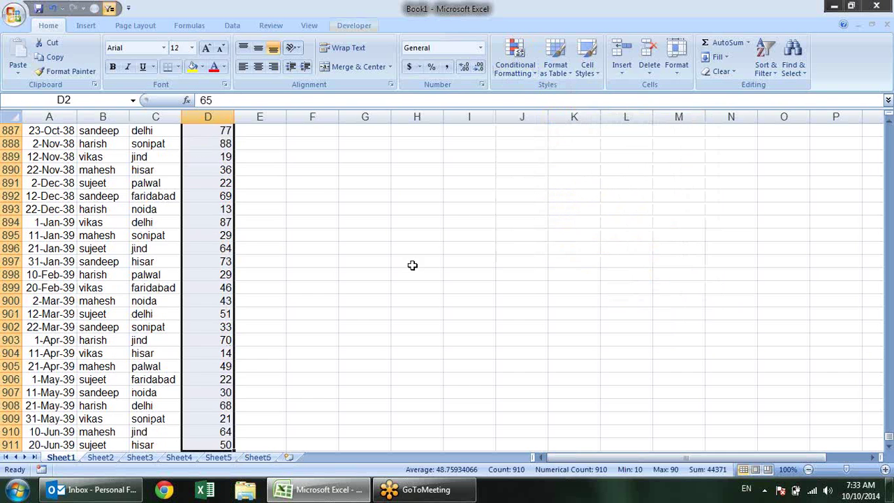
Start a Top 10% rule on D2:D911, previewing light red fill on values like 87, 84, 82
left_click_drag(887, 428, 887, 127)
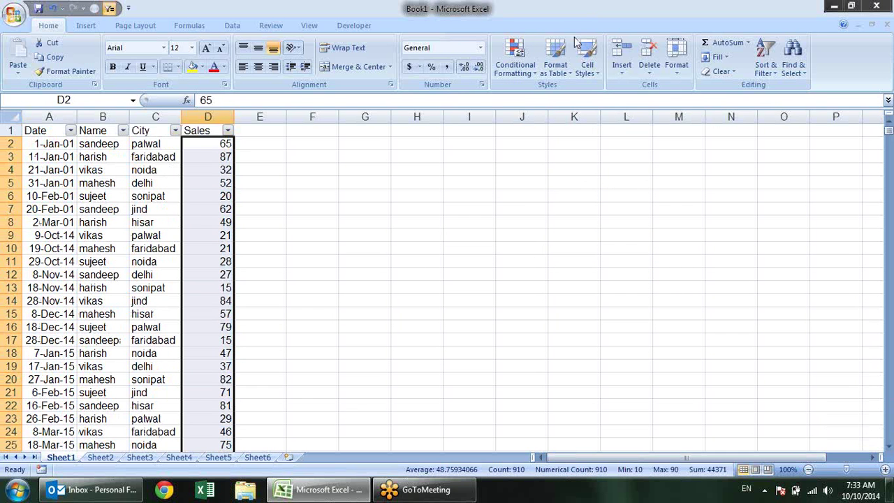
left_click(515, 57)
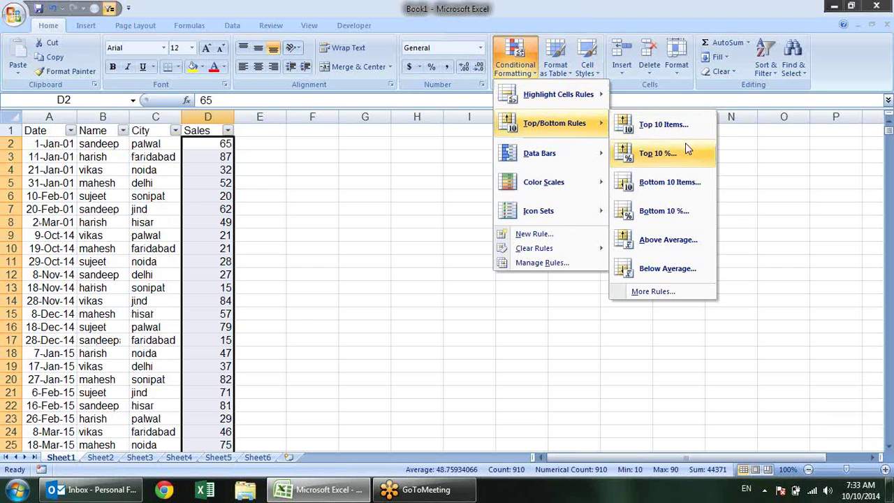
left_click(687, 149)
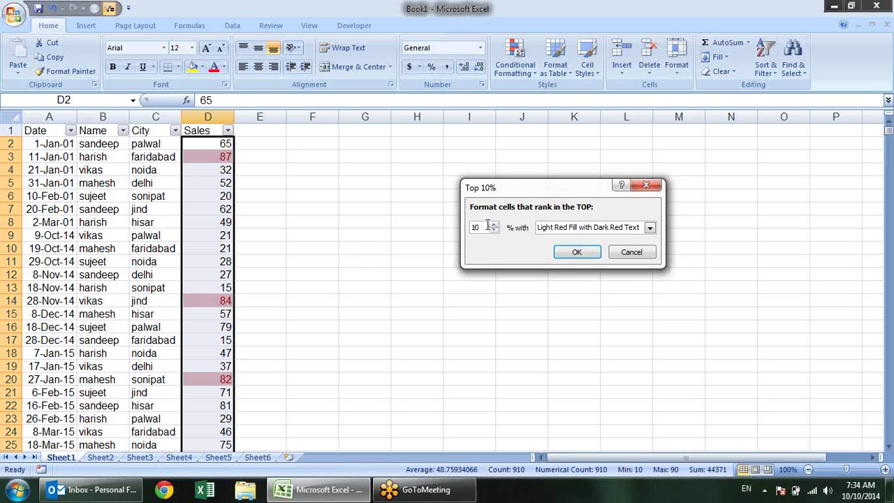
Keep the top 10% rule and filter Sales to show only the pink-filled cells
left_click(571, 250)
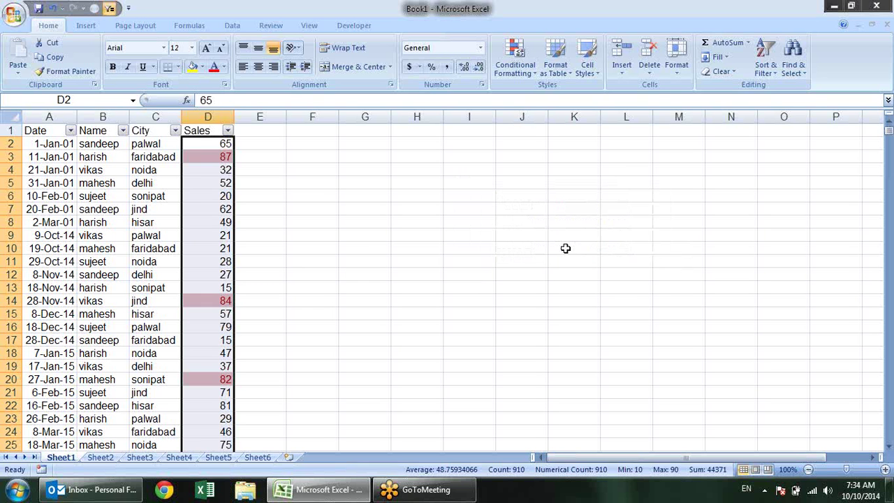
left_click(228, 131)
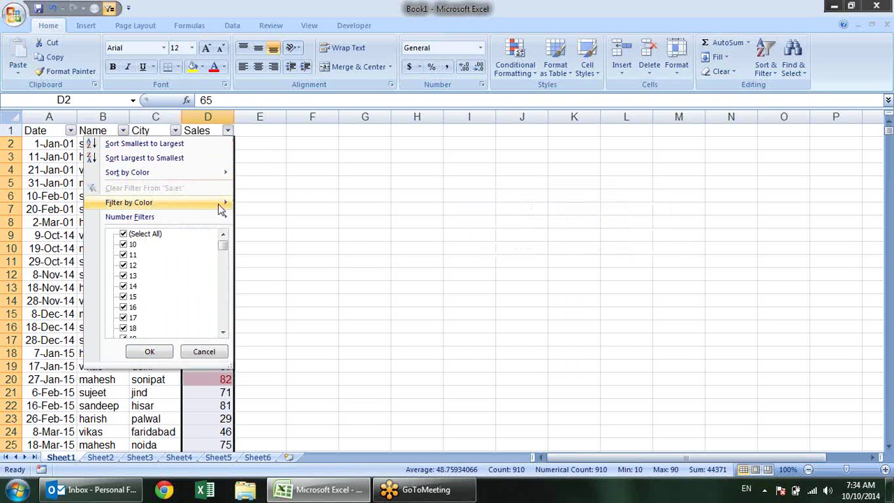
mouse_move(222, 208)
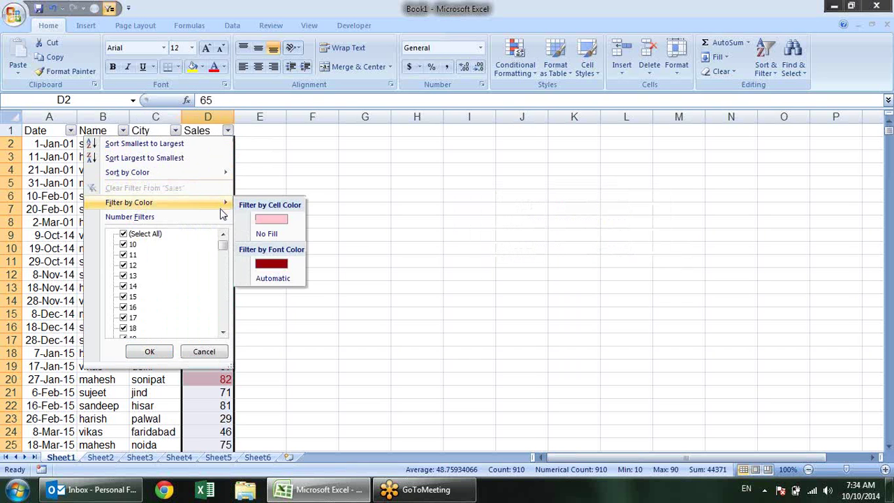
left_click(266, 218)
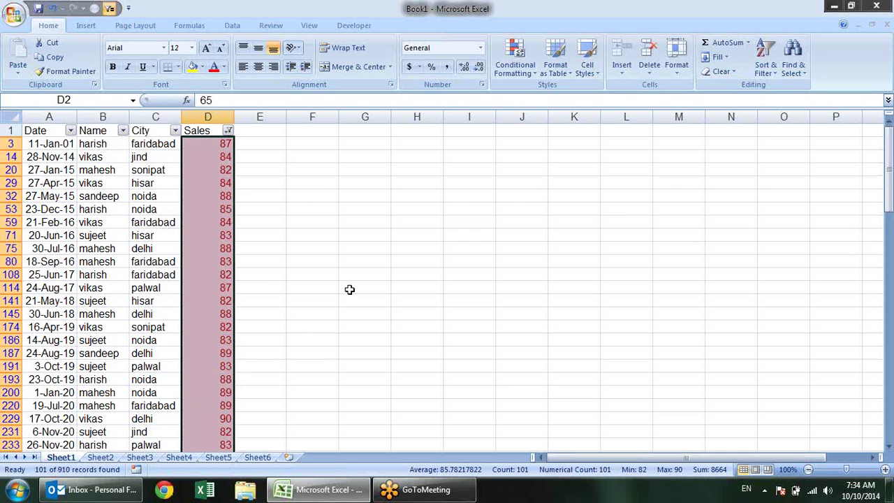
scroll(350, 289, "down", 3)
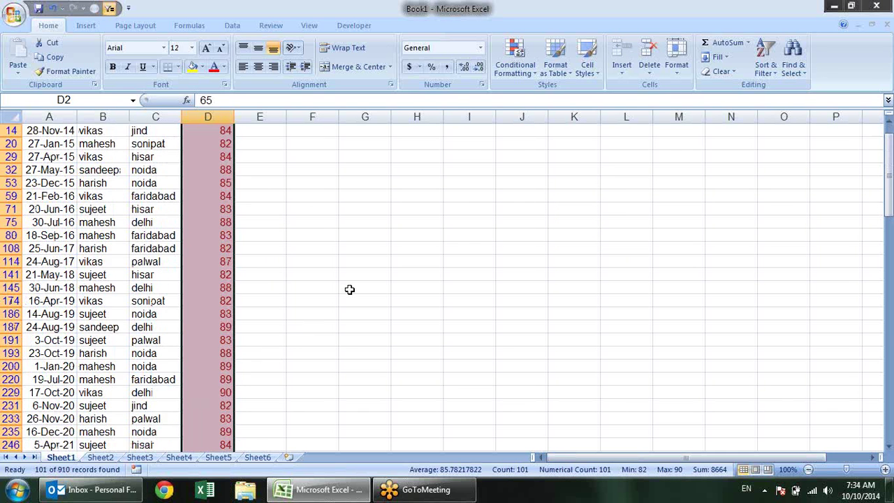
scroll(349, 294, "down", 6)
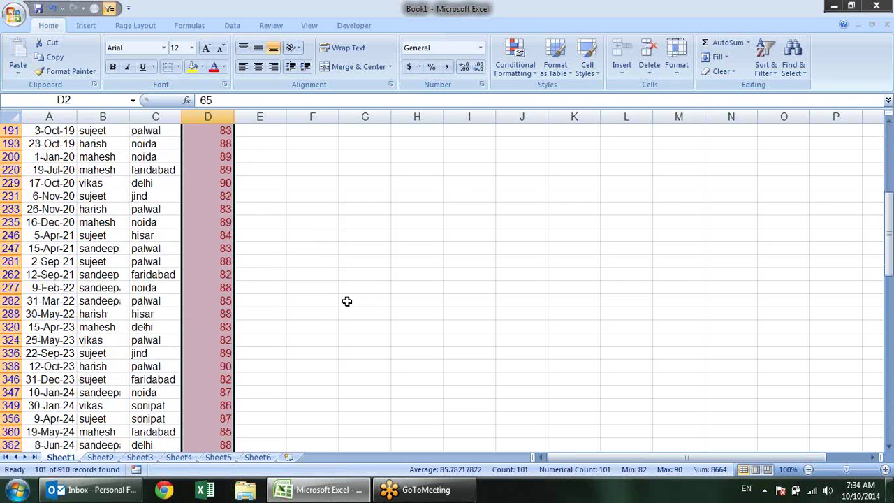
scroll(341, 352, "down", 3)
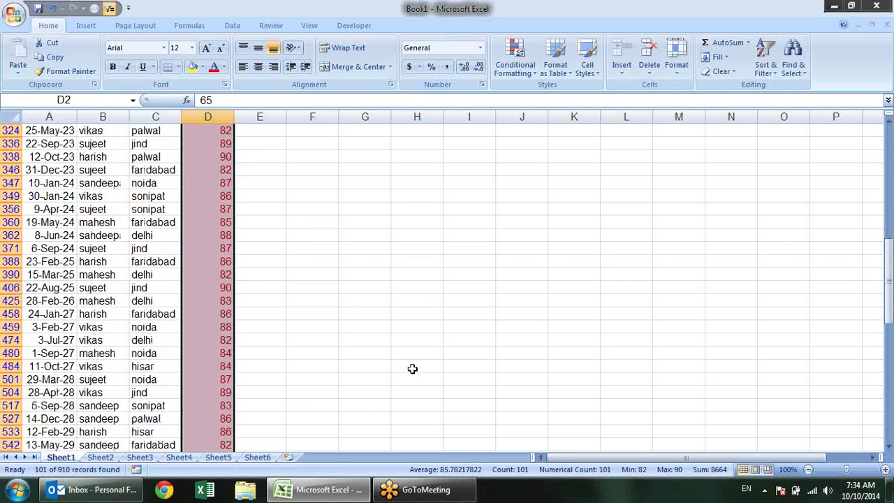
scroll(513, 363, "down", 8)
scroll(554, 347, "down", 7)
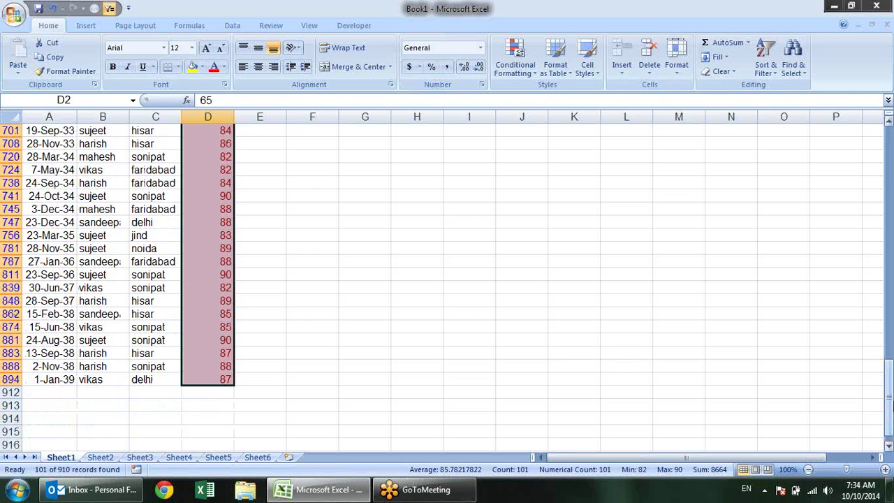
Refilter the Sales column by No Fill, showing 809 of 910 records
left_click_drag(890, 18, 889, 19)
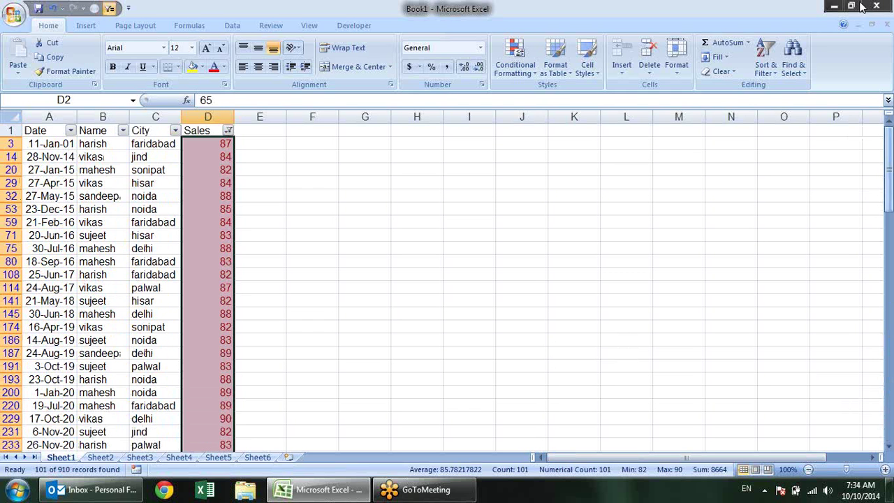
left_click(229, 131)
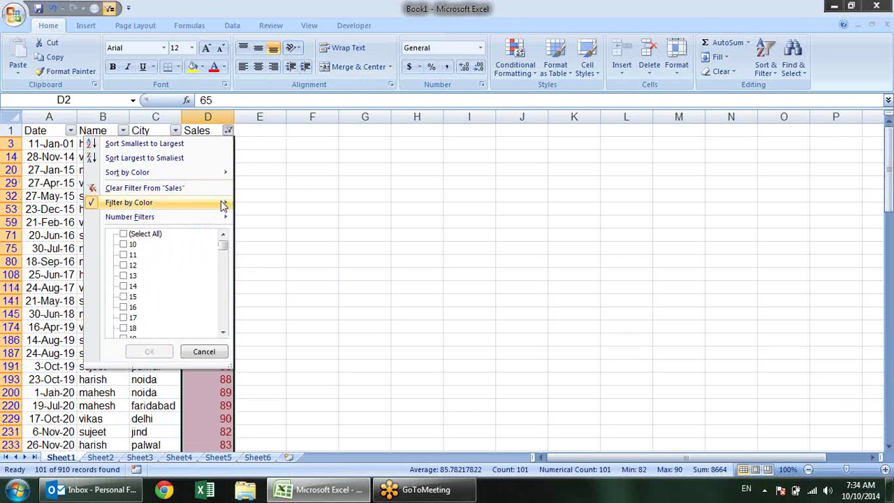
mouse_move(222, 217)
mouse_move(222, 202)
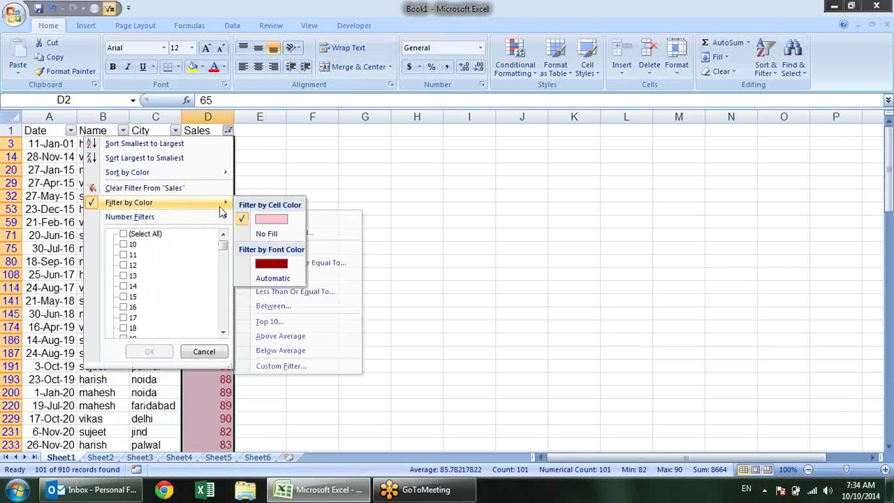
left_click(278, 236)
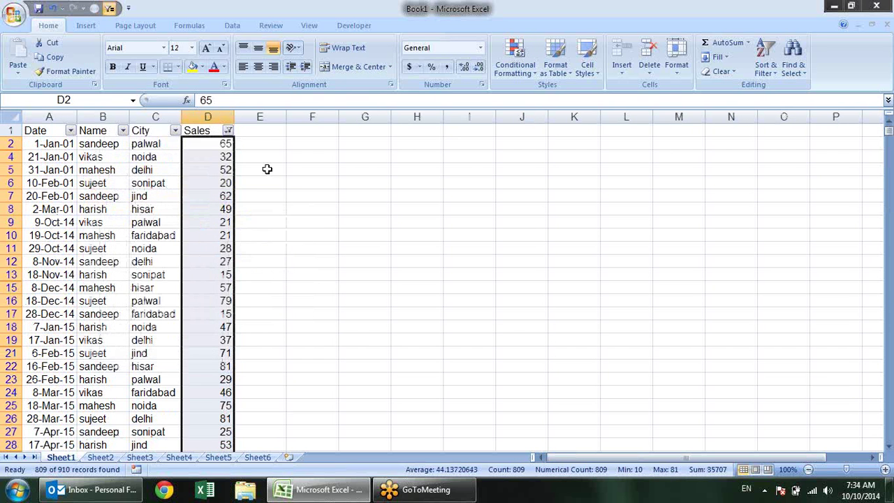
Turn off AutoFilter with Ctrl+Shift+L and select the Sales values D2:D911
key("ctrl+shift+l")
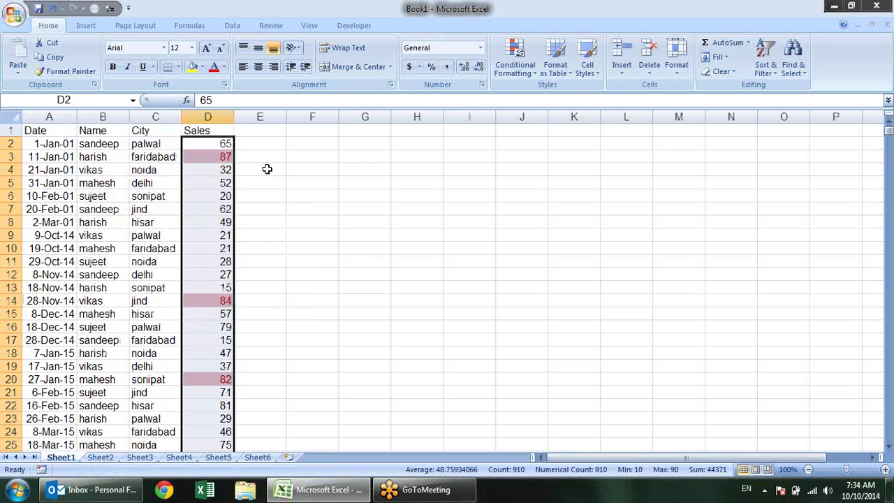
left_click(270, 156)
left_click(217, 144)
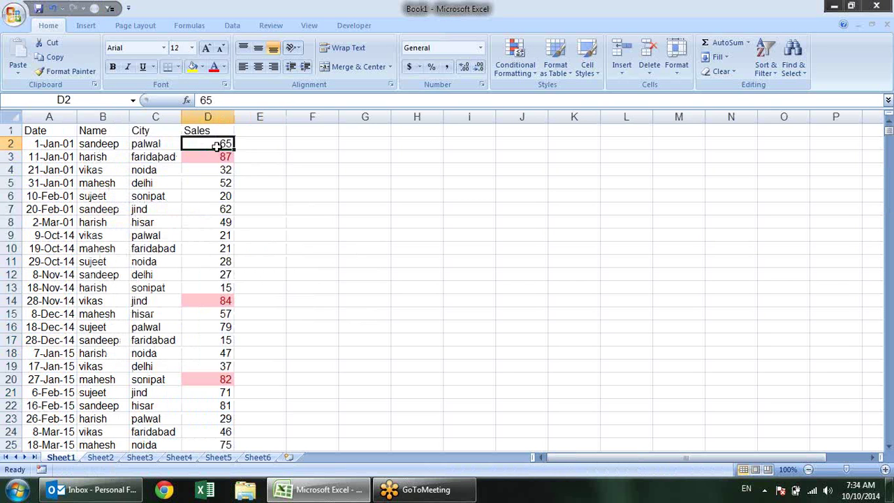
key("ctrl+shift+Down")
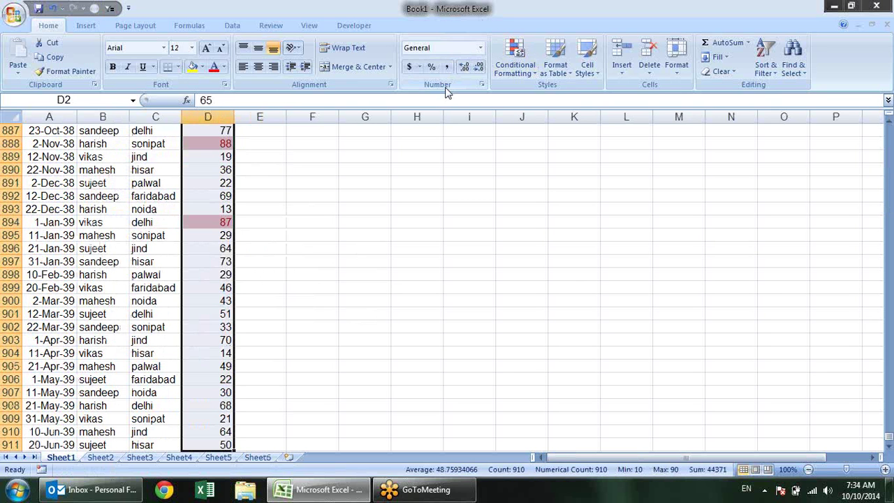
Clear conditional formatting rules from the entire sheet and return to the top
left_click(528, 74)
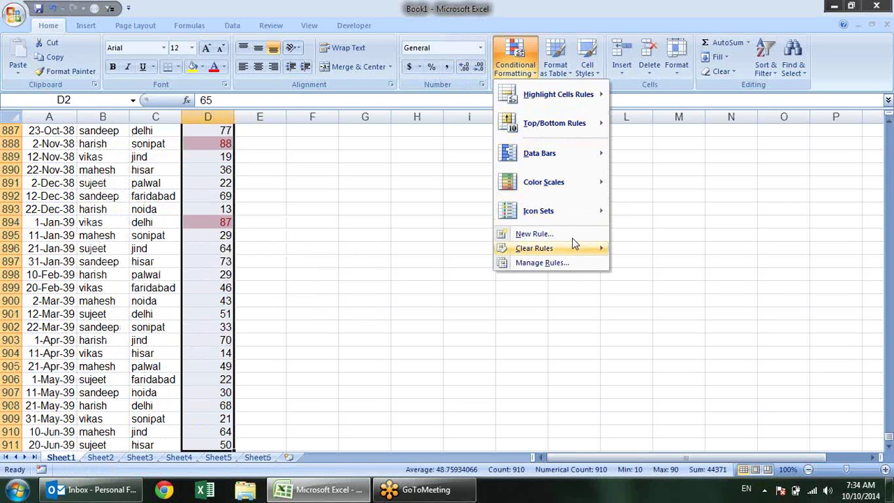
mouse_move(590, 249)
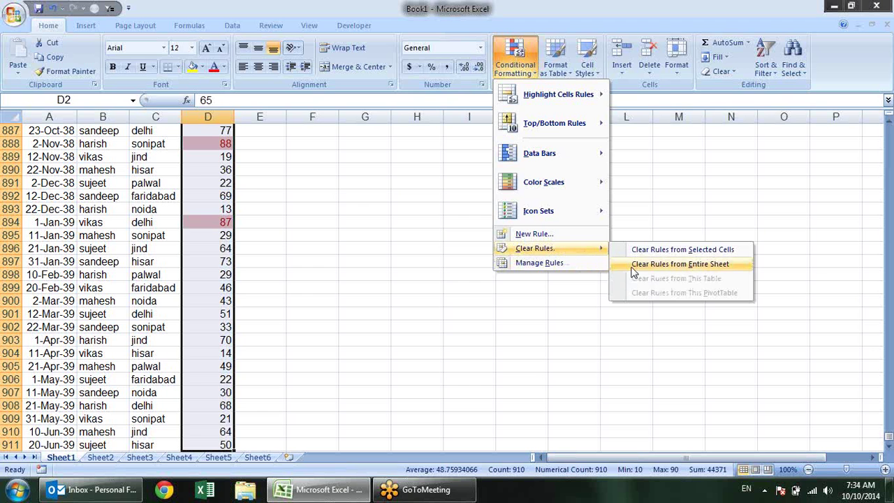
left_click(635, 264)
left_click(222, 172)
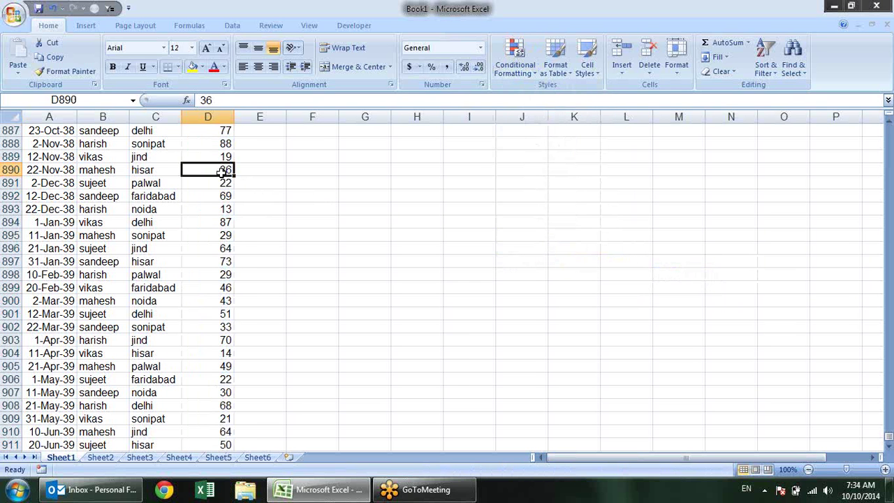
key("ctrl+Up")
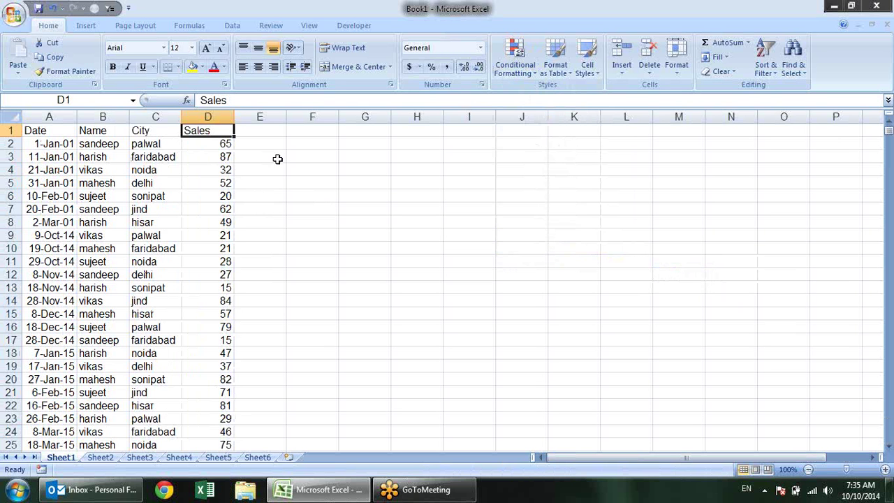
Turn AutoFilter back on for the Date, Name, City and Sales headers
left_click(529, 70)
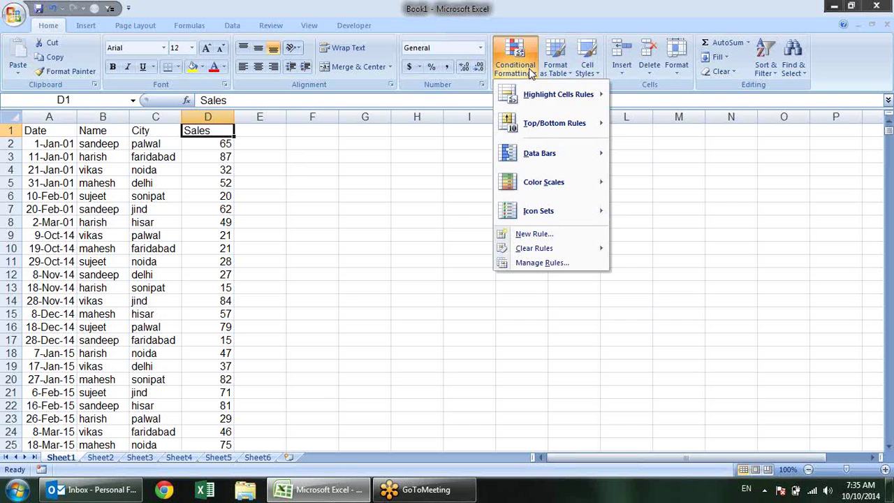
left_click(376, 191)
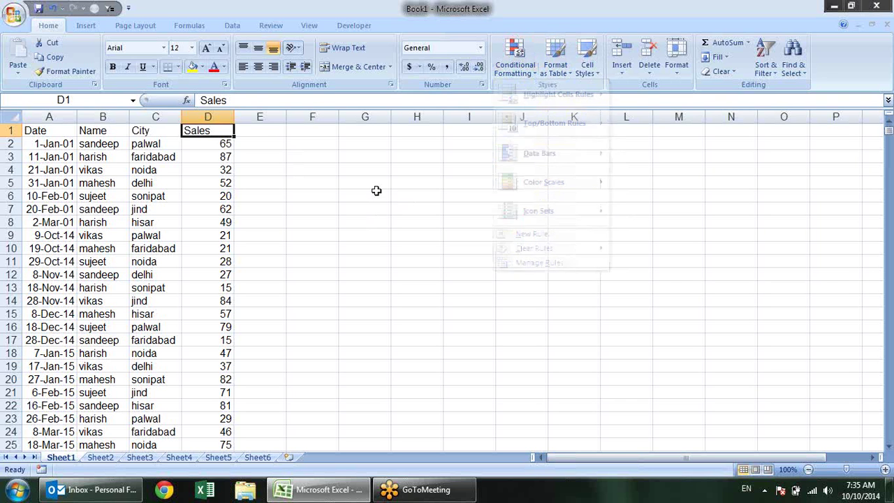
key("ctrl+shift+l")
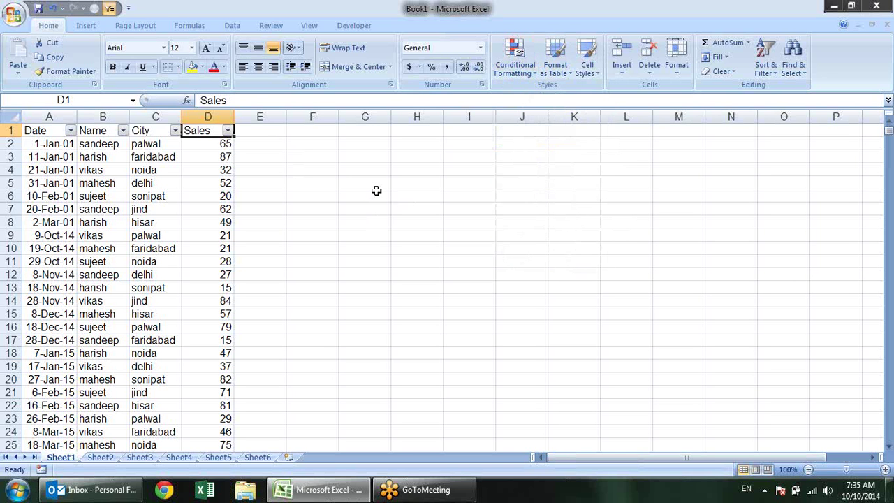
Apply and confirm a Bottom 10 Items rule from Top/Bottom Rules
left_click(519, 78)
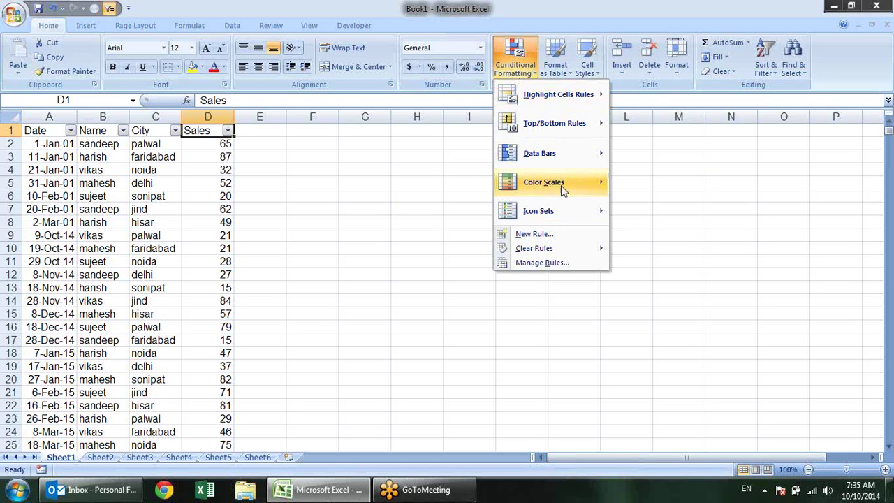
mouse_move(598, 124)
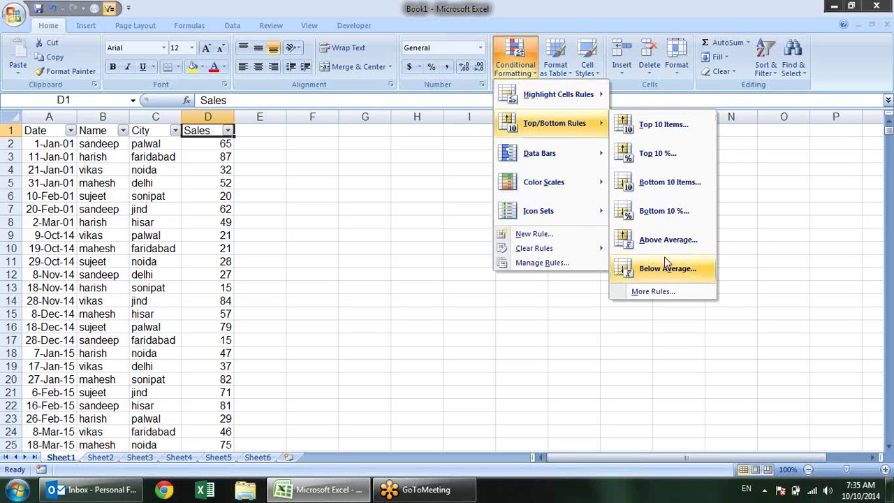
left_click(676, 187)
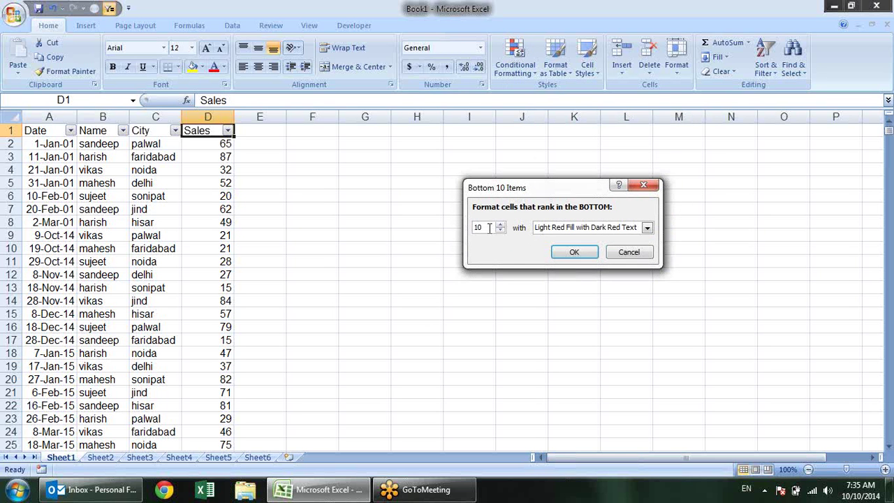
left_click(574, 253)
left_click(219, 143)
Apply a Bottom 10 Items rule to D2:D911, pink-highlighting lows like the 10 in row 871
key("ctrl+shift+Down")
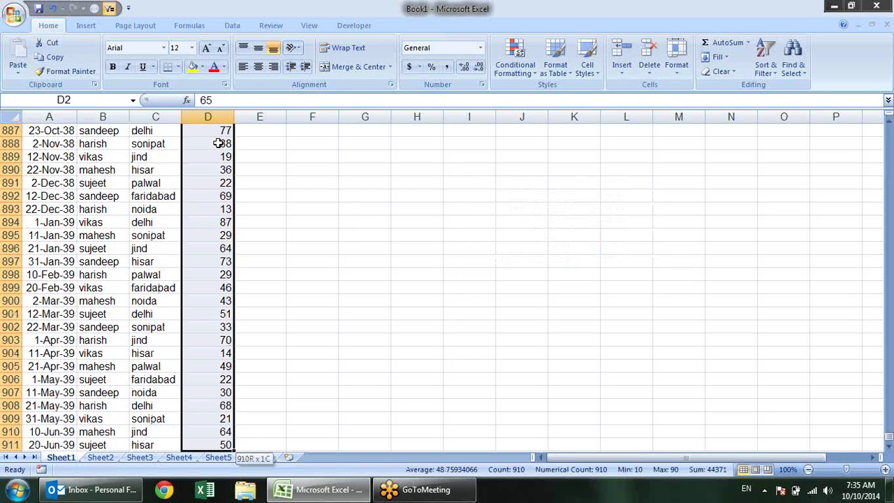
left_click(525, 77)
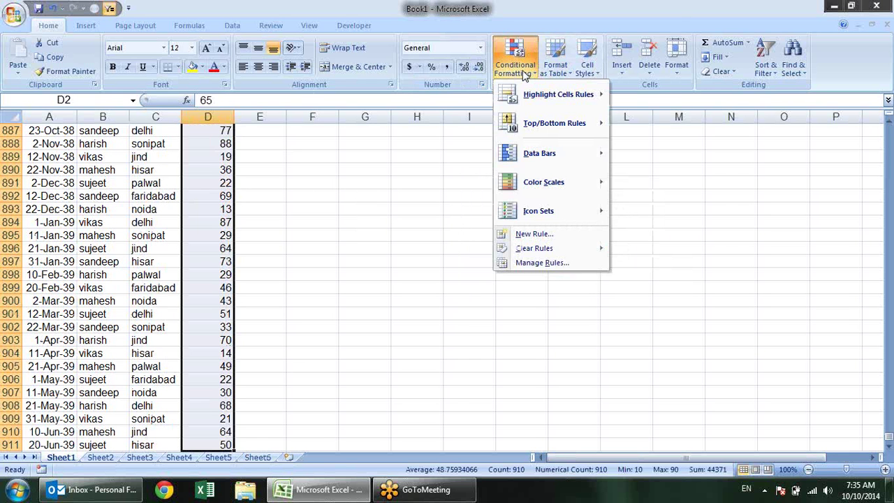
mouse_move(552, 94)
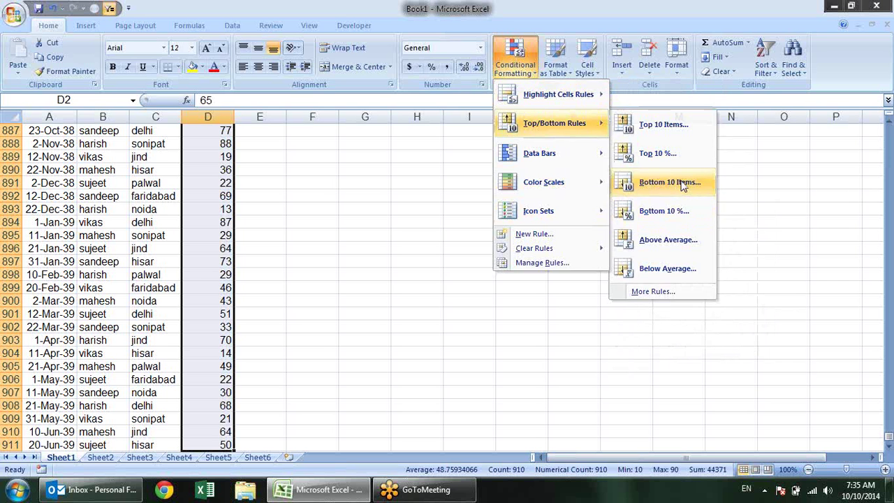
left_click(667, 183)
left_click(574, 252)
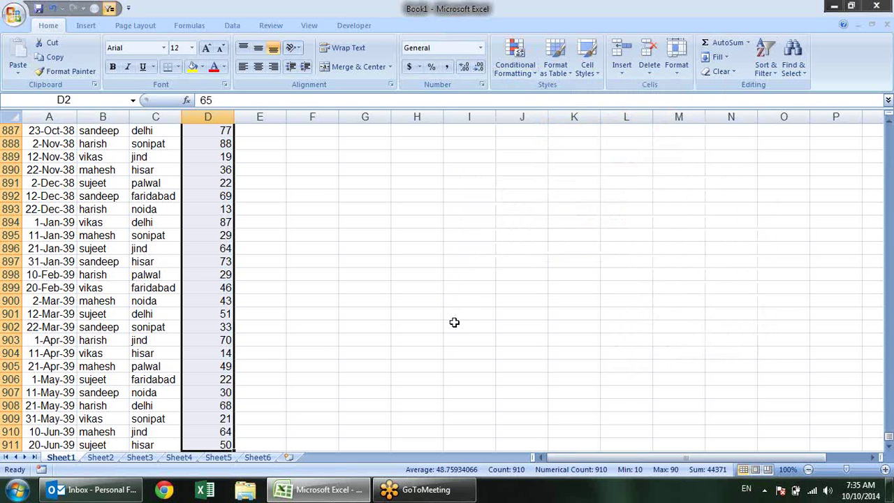
scroll(389, 302, "up", 3)
scroll(389, 301, "up", 3)
left_click(211, 195)
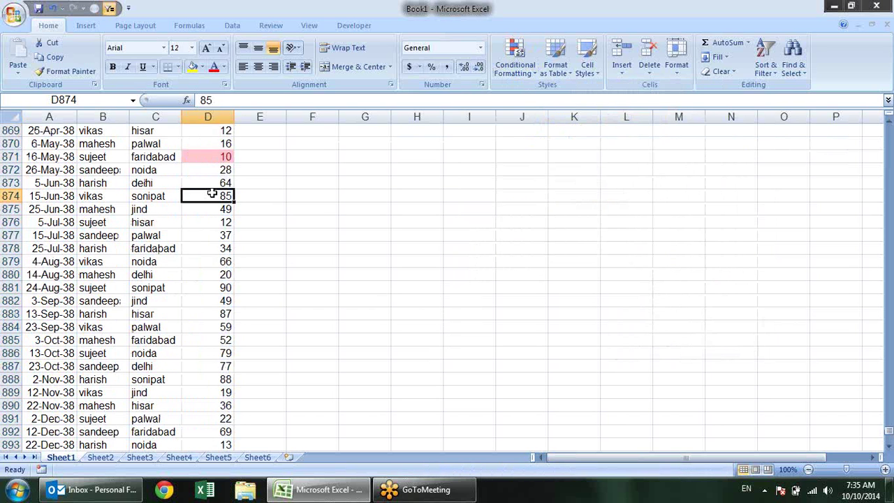
key("ctrl+Up")
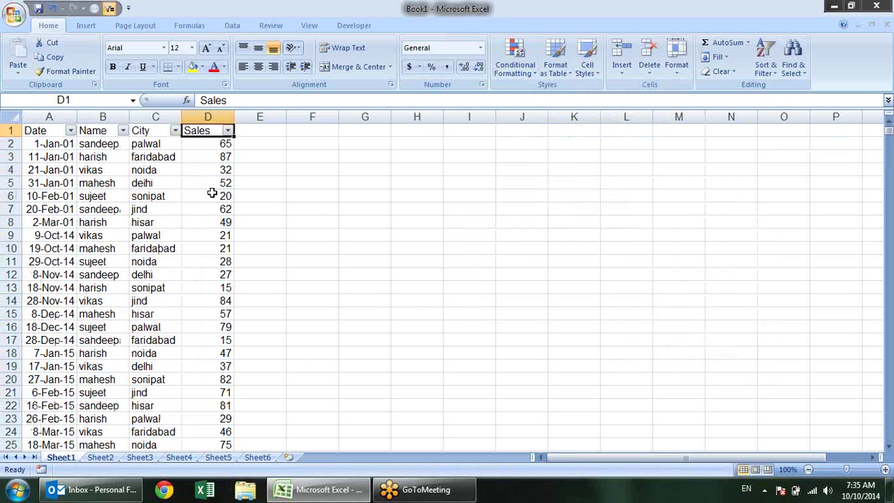
Filter the Sales column by the pink cell color, showing 26 of 910 records
left_click(212, 195)
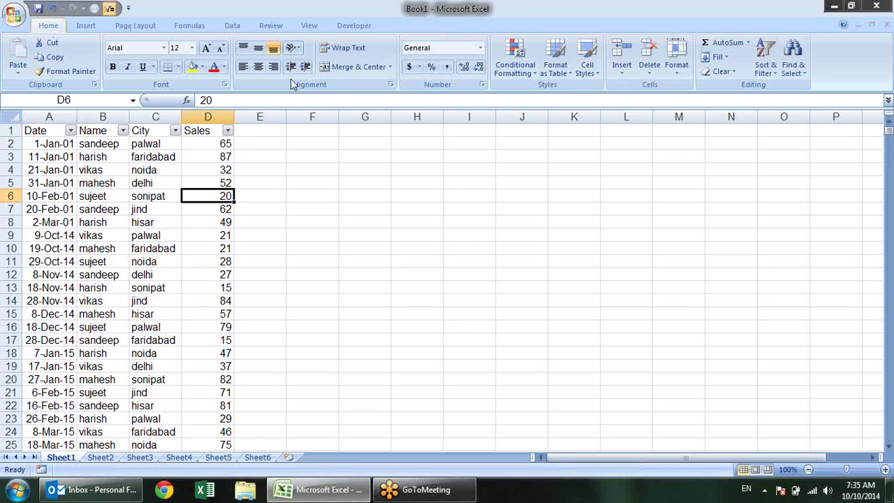
left_click(221, 131)
left_click(228, 130)
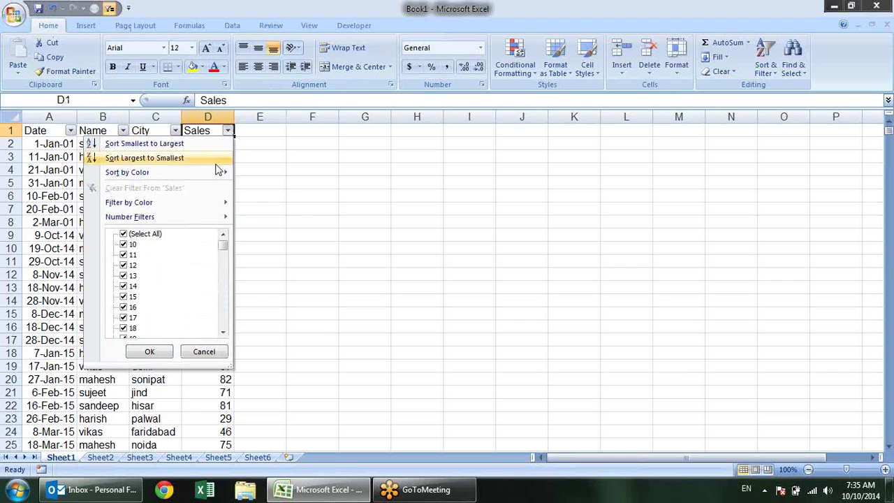
mouse_move(208, 204)
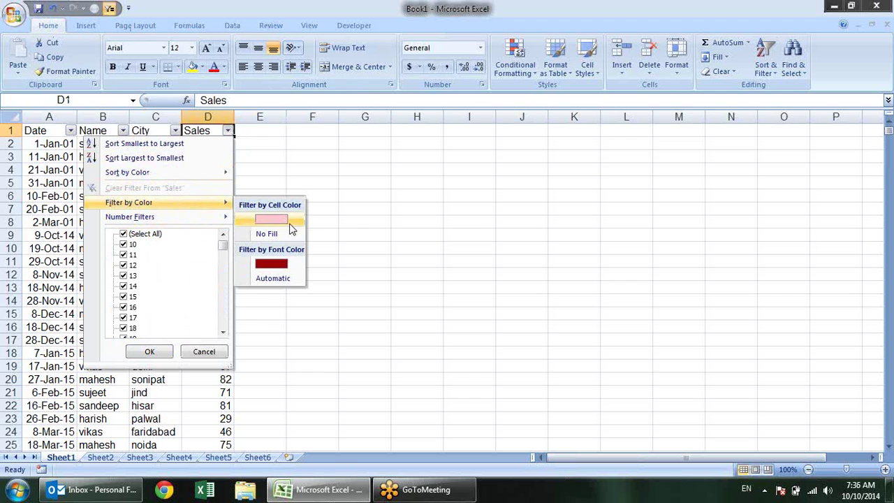
left_click(272, 219)
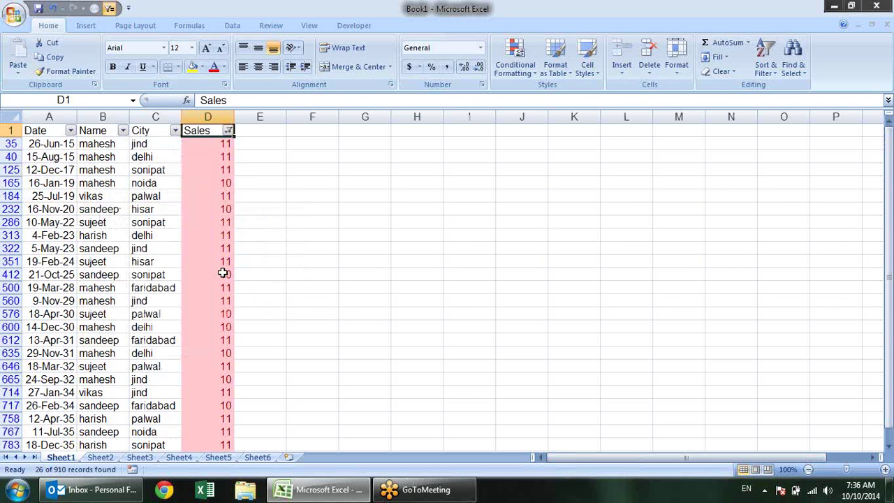
scroll(231, 283, "down", 2)
scroll(241, 295, "up", 2)
Inspect the filtered pink Sales values, all 10 or 11
left_click(218, 147)
left_click(224, 172)
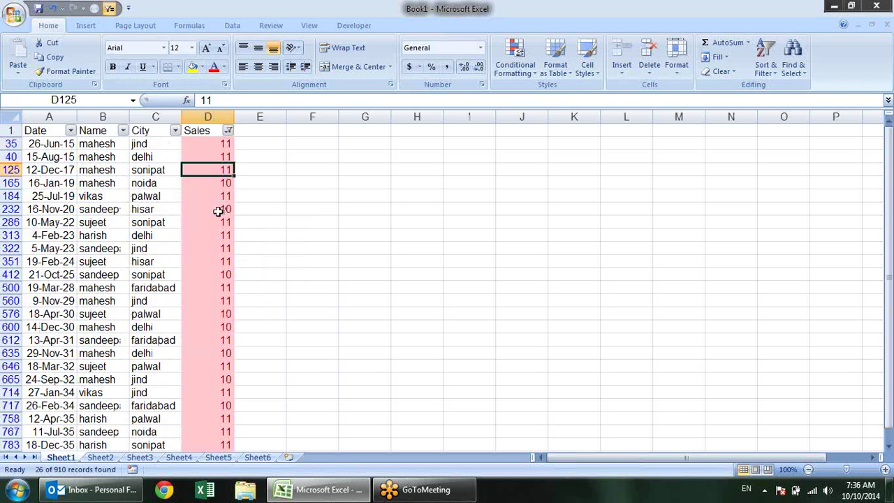
left_click(219, 211)
left_click(204, 244)
left_click(225, 156)
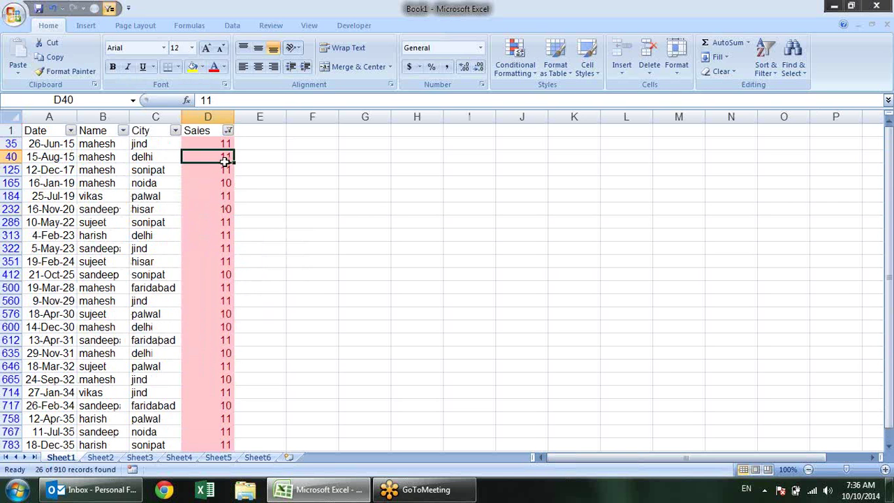
left_click(230, 235)
left_click(225, 260)
left_click(216, 197)
left_click(220, 155)
left_click(222, 142)
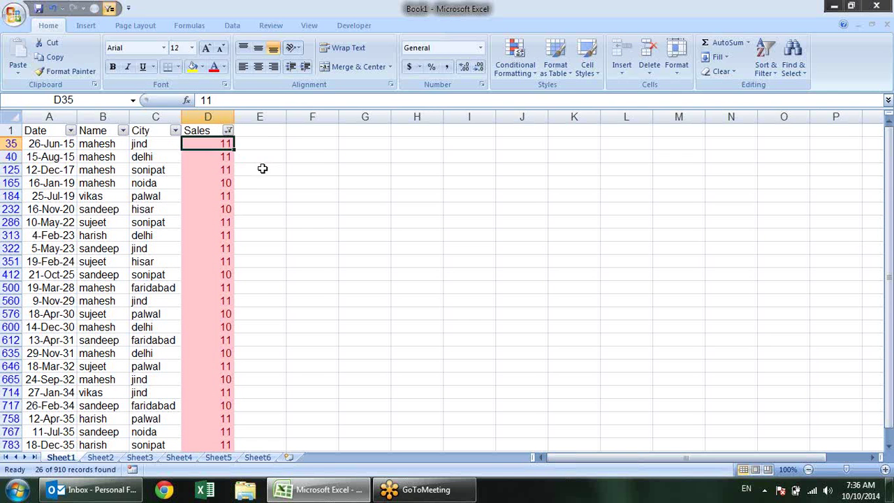
Turn off AutoFilter so the full unfiltered Sales list down to row 911 returns
key("ctrl+shift+l")
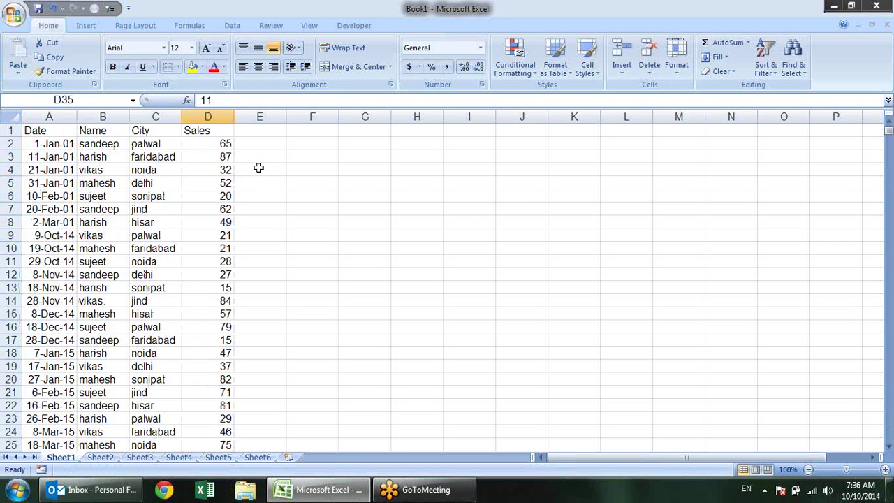
left_click(513, 77)
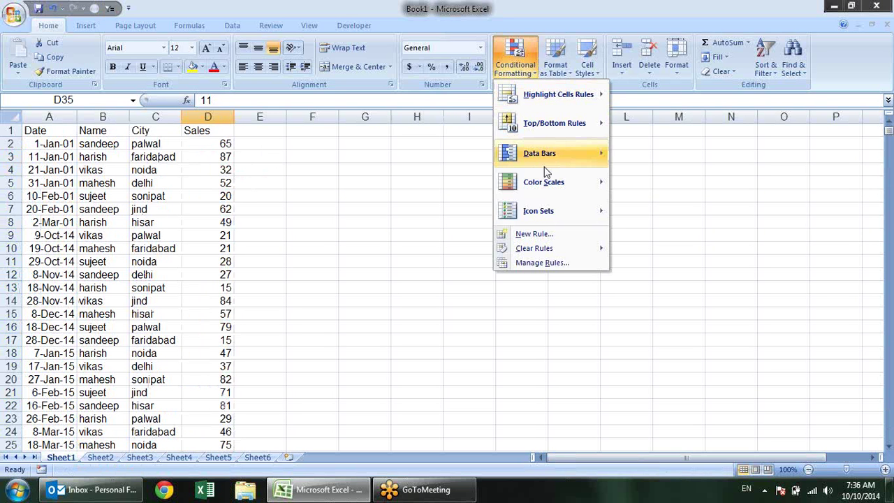
mouse_move(562, 162)
mouse_move(590, 130)
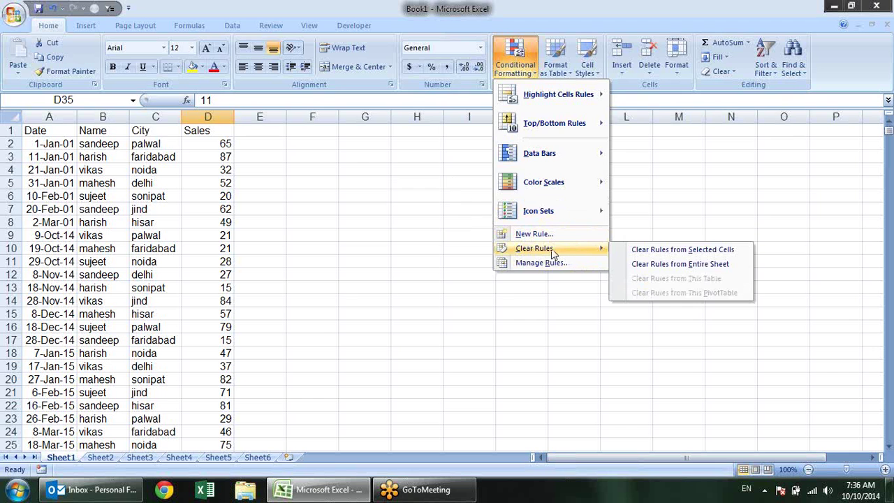
left_click(303, 164)
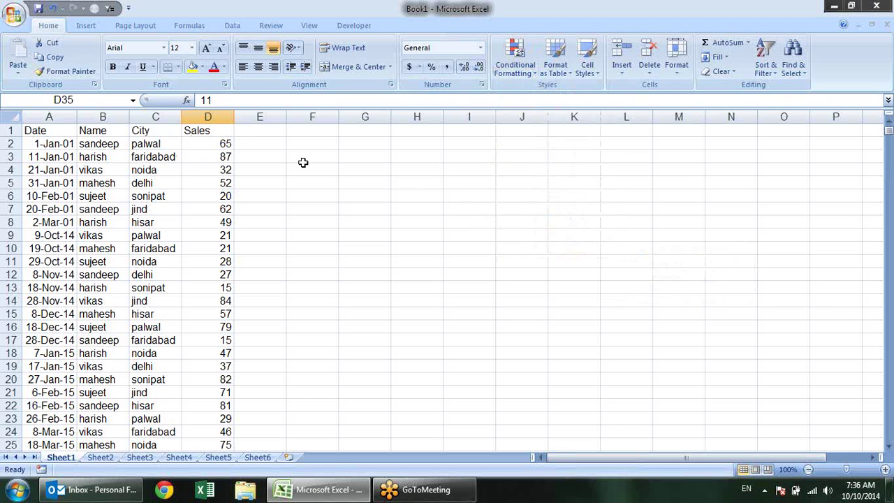
Clear rules from the entire sheet and select the Sales values D2:D911
left_click(515, 62)
mouse_move(567, 249)
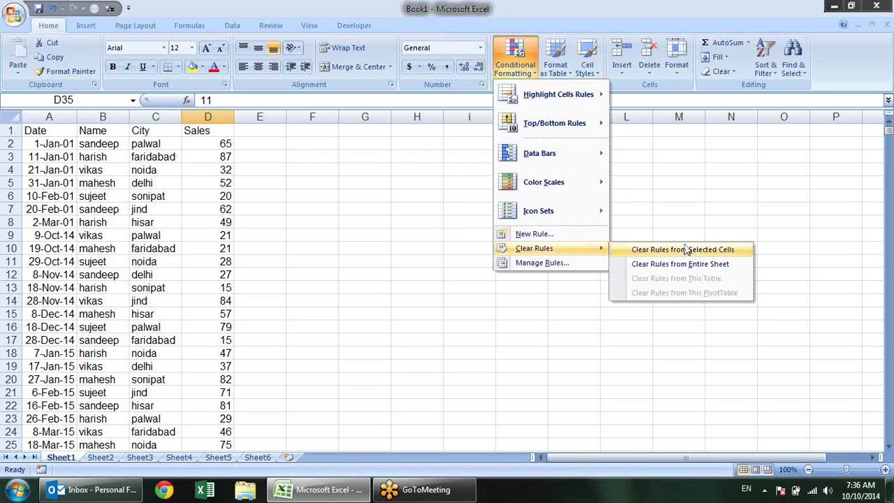
left_click(681, 264)
left_click(515, 58)
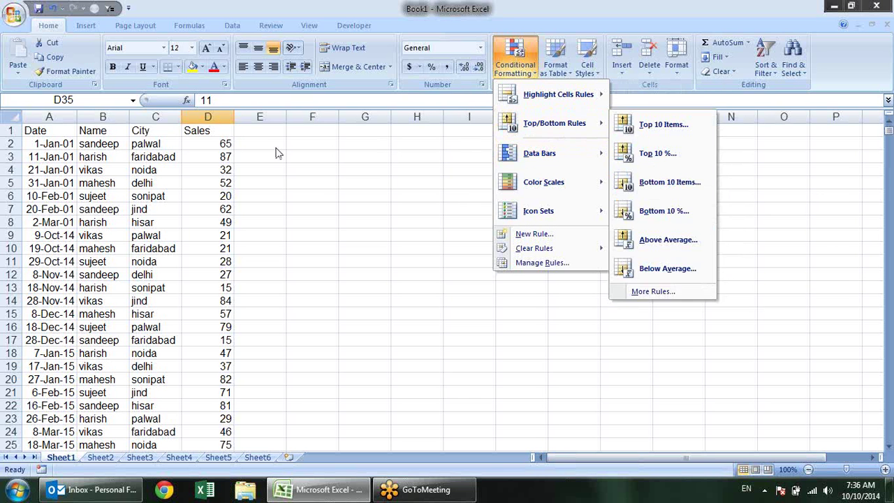
left_click(229, 131)
left_click(221, 143)
key("ctrl+shift+Down")
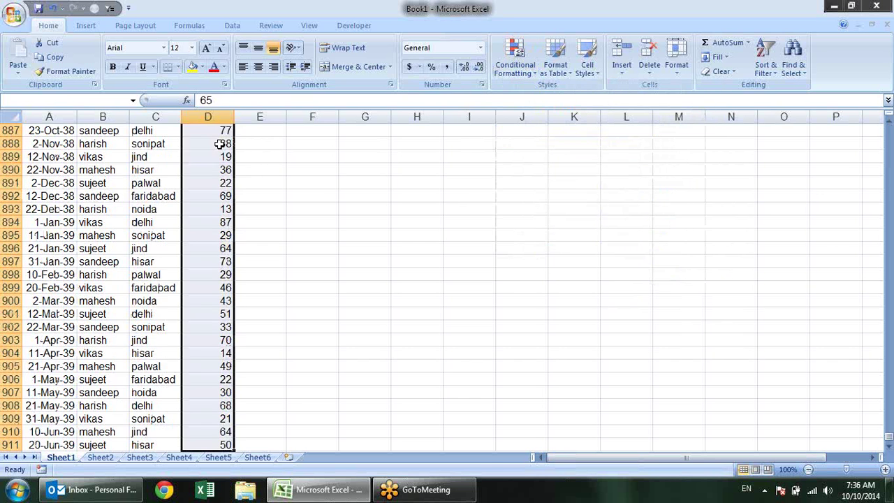
Apply pink data bars to D2:D911, longest for values like 87 and 84
left_click_drag(887, 444, 887, 130)
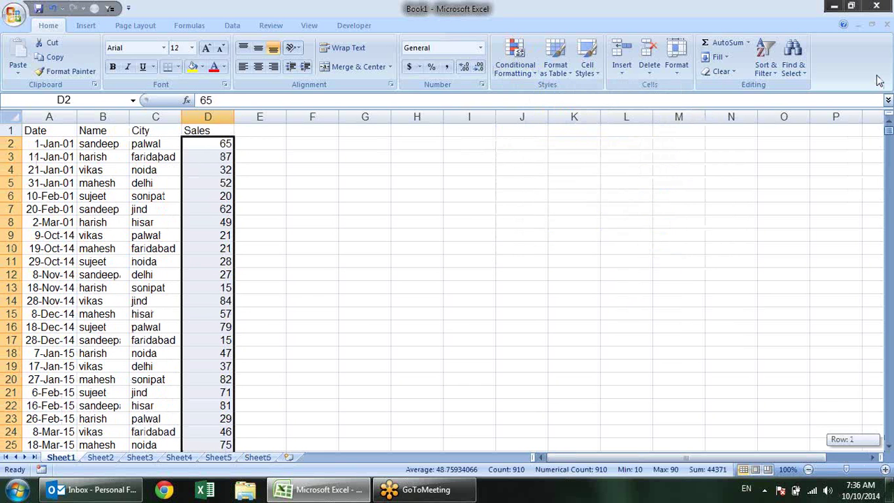
left_click(520, 70)
mouse_move(531, 145)
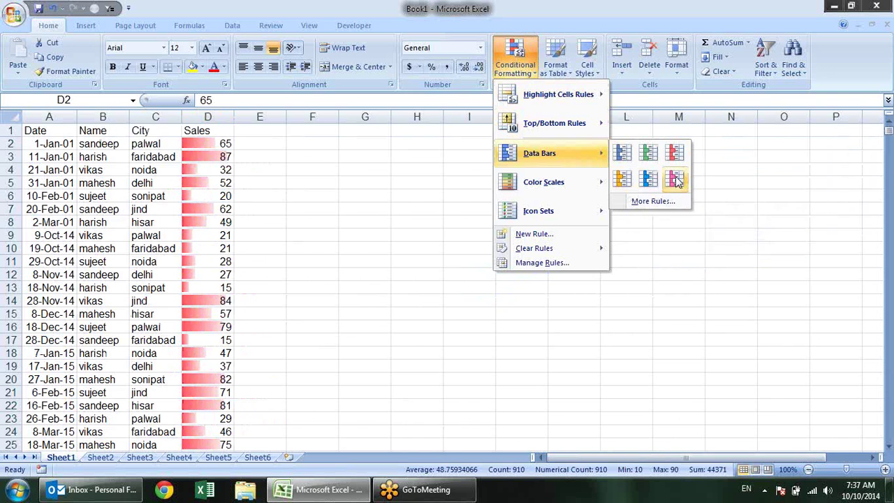
left_click(676, 181)
left_click(463, 180)
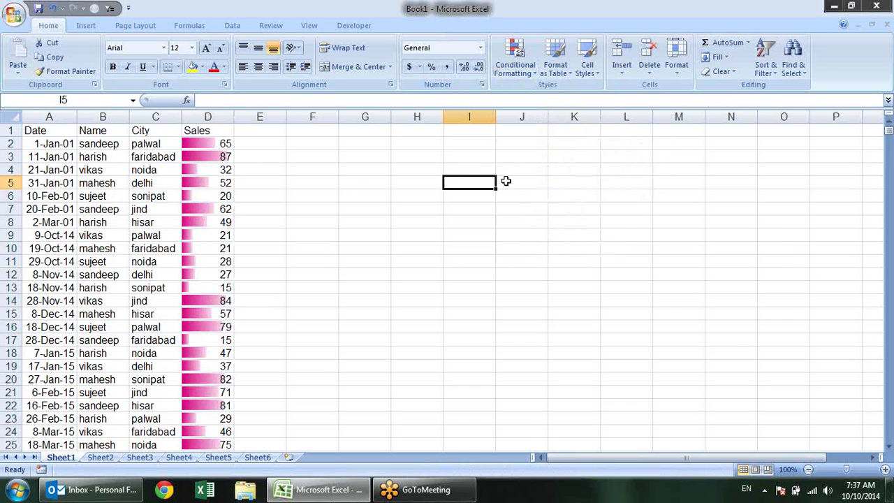
left_click(213, 142)
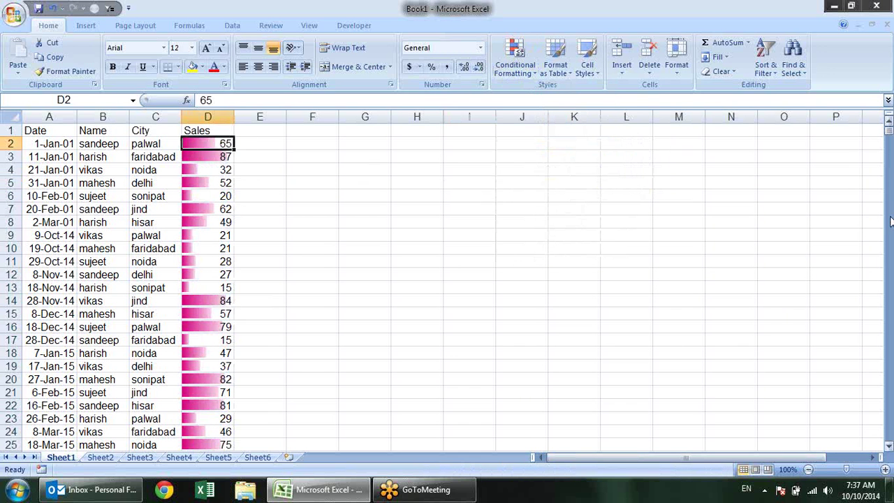
Enter 90 in D2 and 30 in D3, resizing their data bars accordingly
type("10")
key("Return")
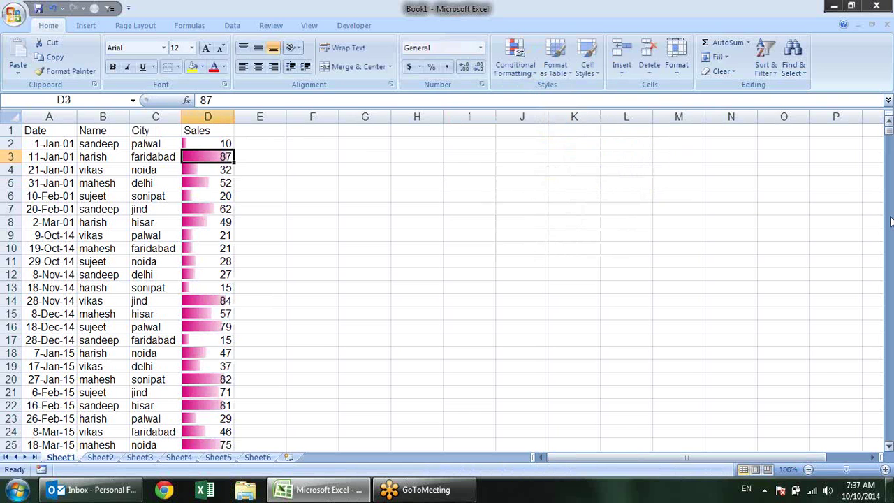
key("Up")
type("90")
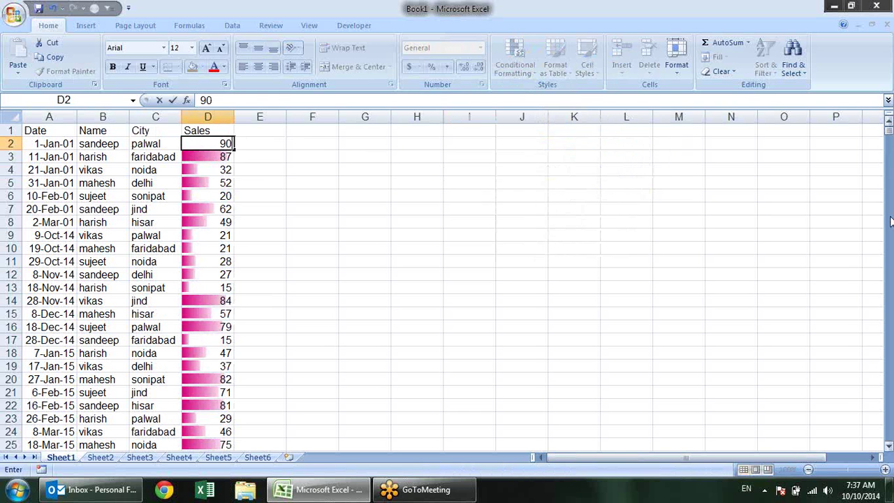
key("Return")
type("10")
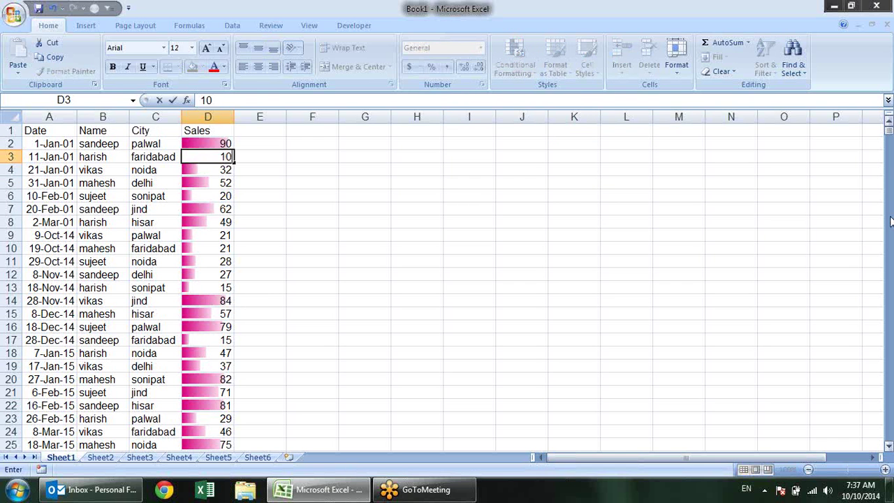
key("Return")
key("Up")
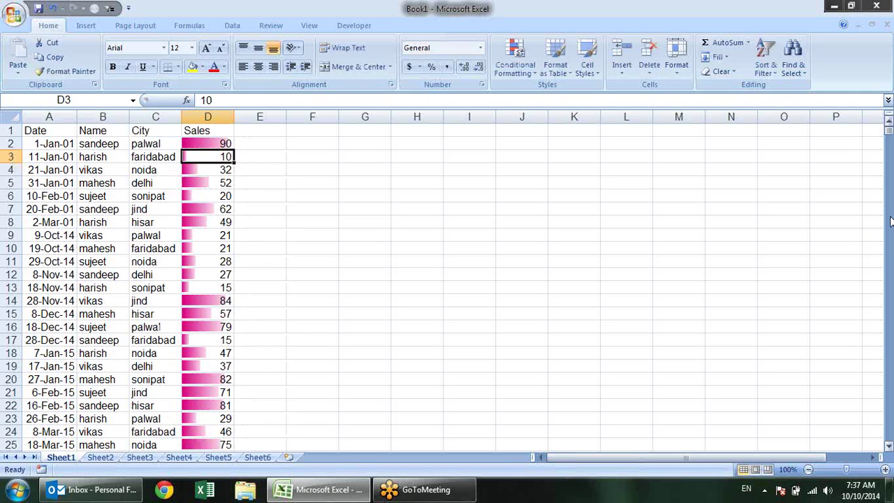
type("30")
key("Return")
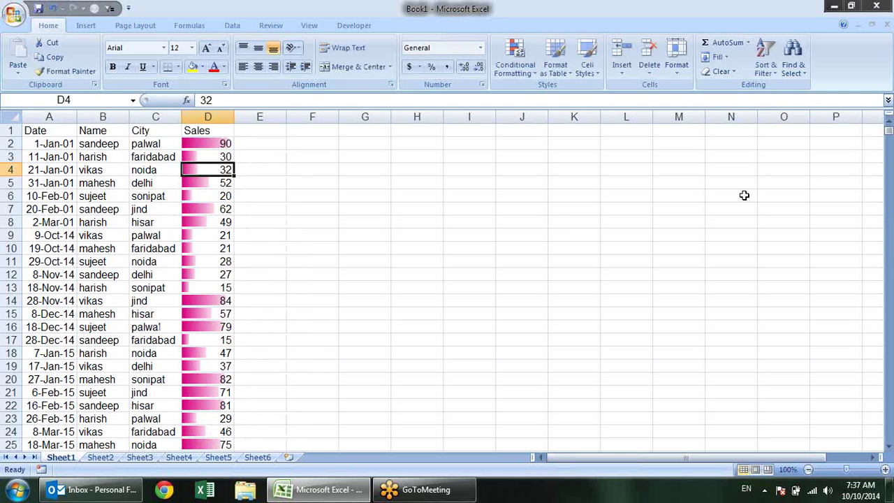
Clear the data bars with Clear Rules from Entire Sheet and reselect D2:D911
left_click(555, 65)
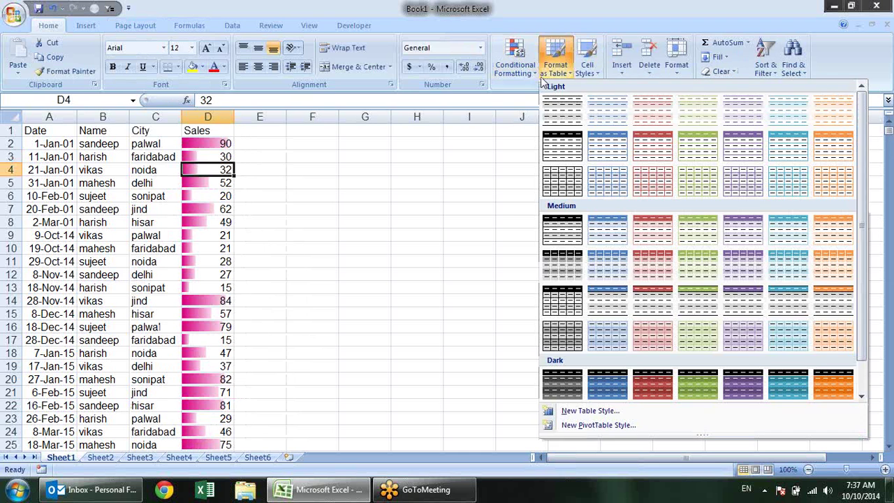
left_click(514, 70)
mouse_move(534, 249)
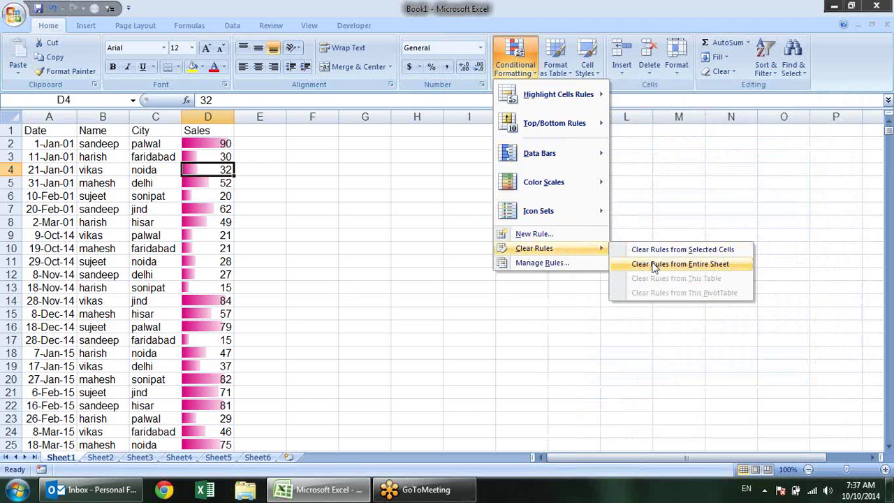
left_click(655, 265)
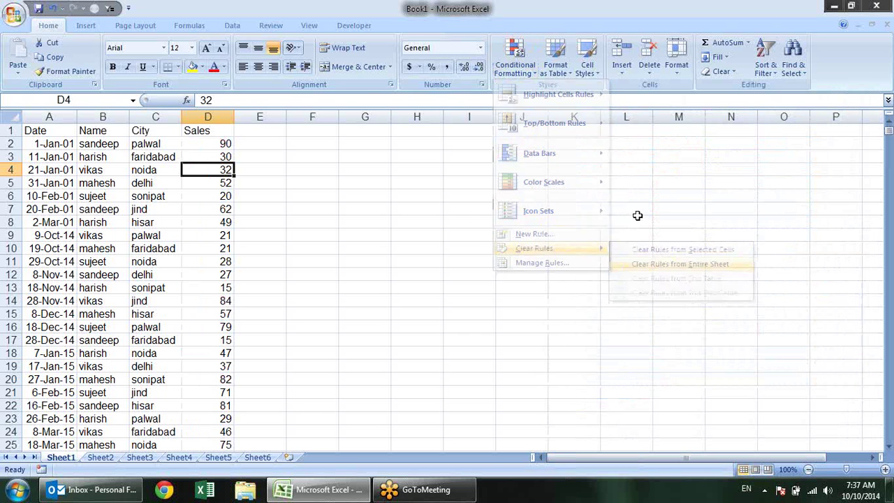
left_click(527, 69)
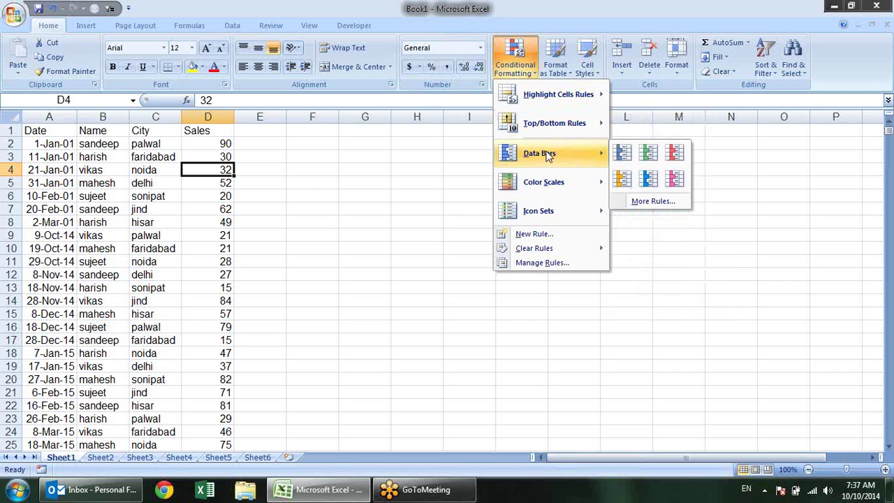
left_click(325, 151)
left_click(207, 142)
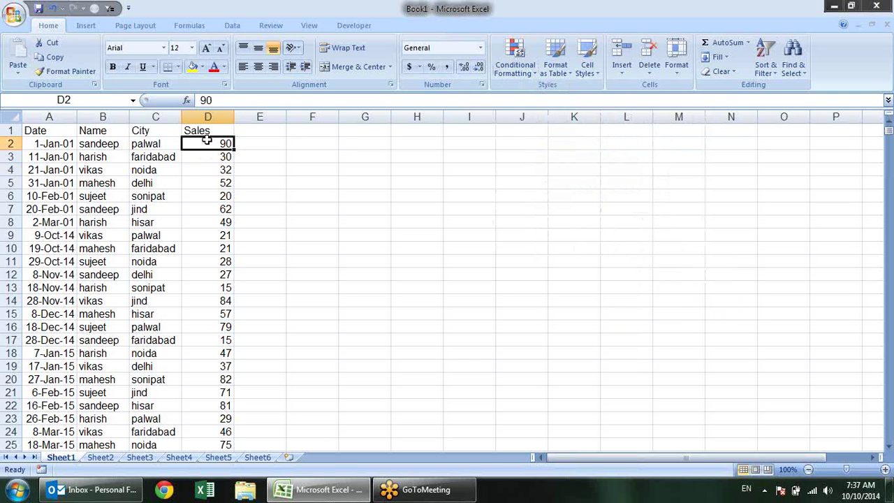
key("ctrl+shift+Down")
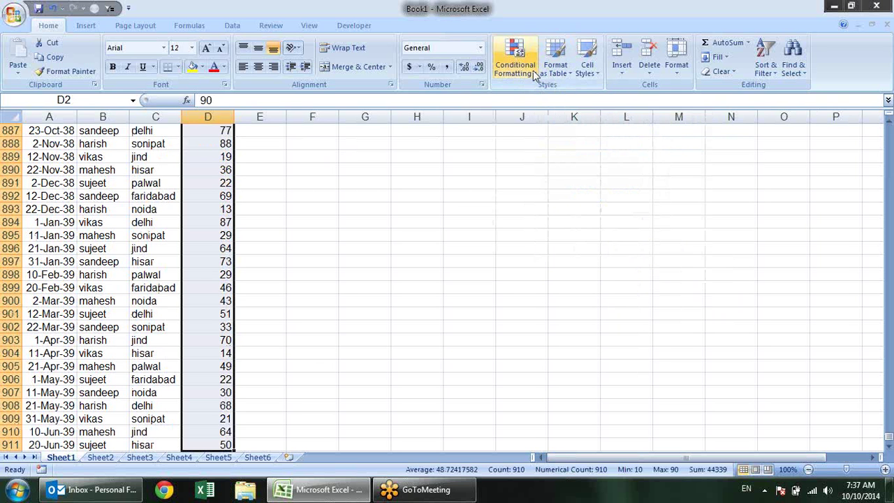
Apply the Green-Yellow-Red Color Scale to D2:D911, shading 90 green and 15 red
left_click(520, 61)
mouse_move(550, 154)
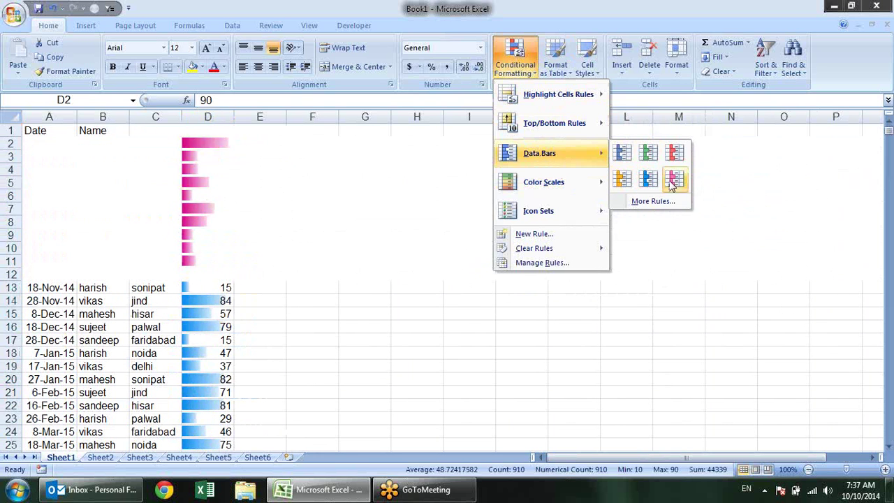
mouse_move(592, 189)
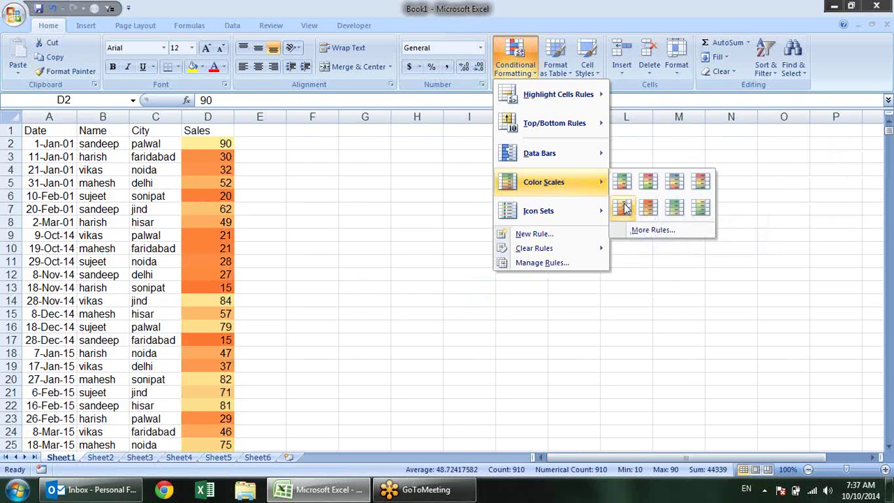
left_click(621, 181)
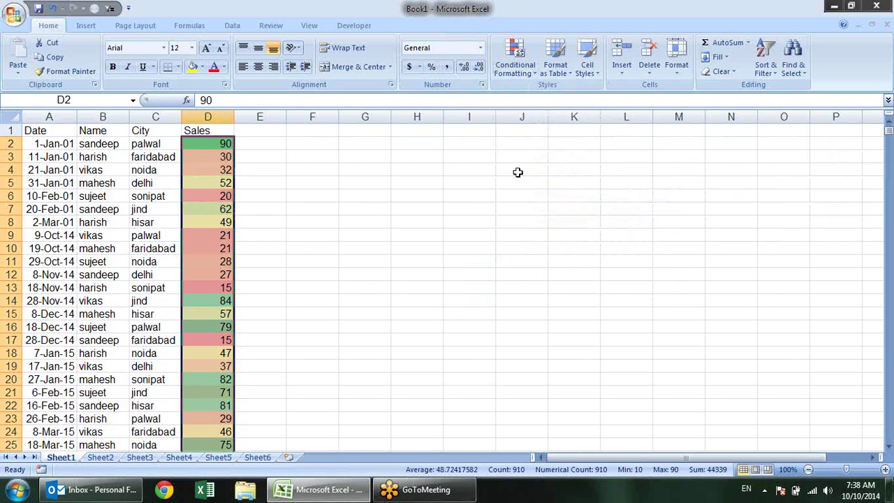
left_click(383, 158)
left_click(231, 147)
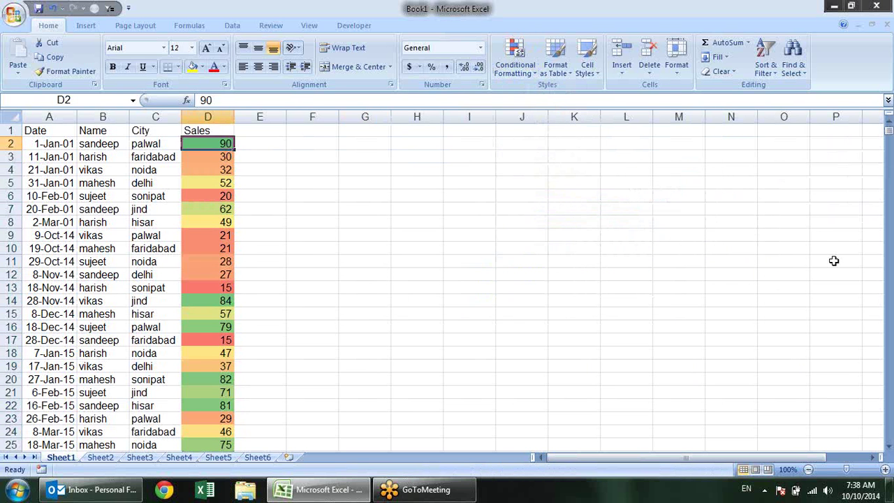
type("10")
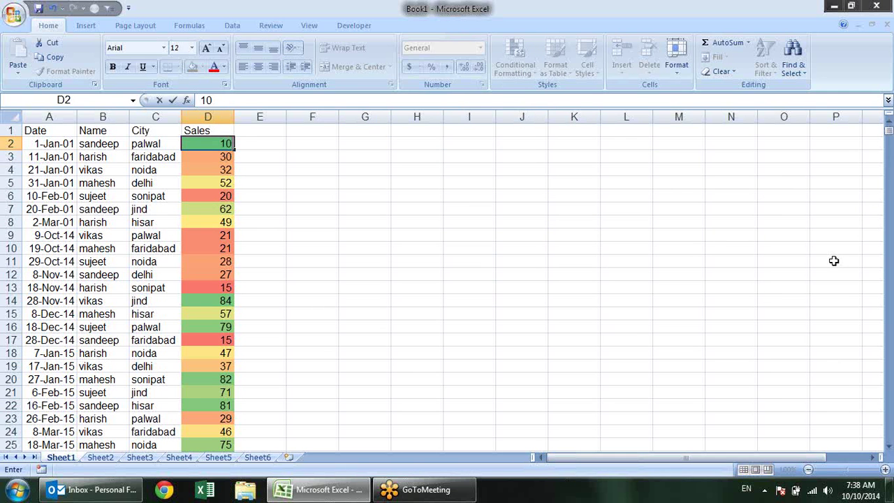
key("Return")
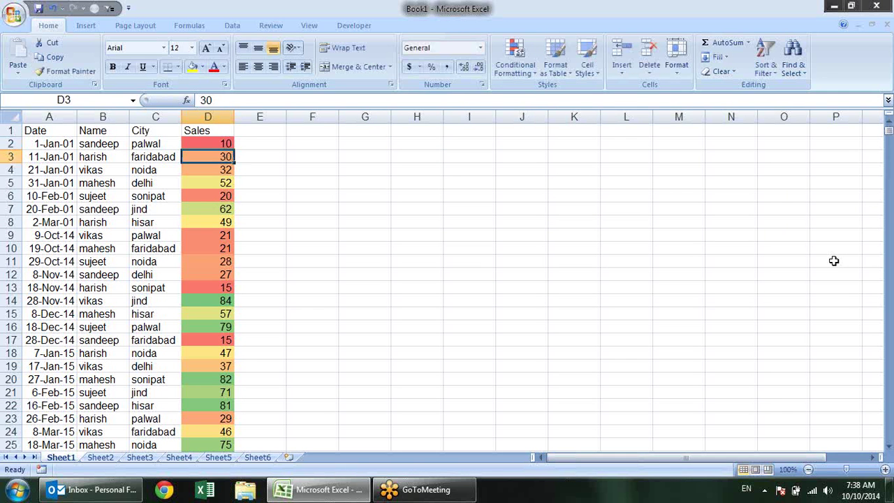
key("Up")
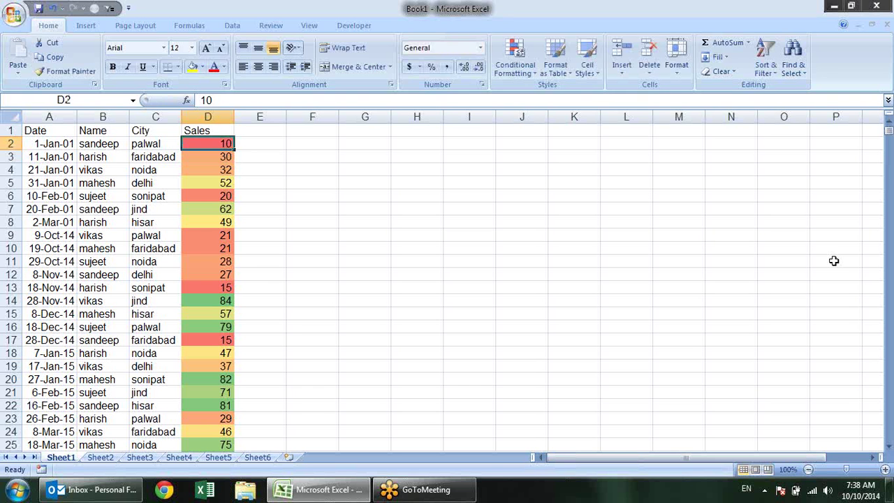
type("20")
key("Return")
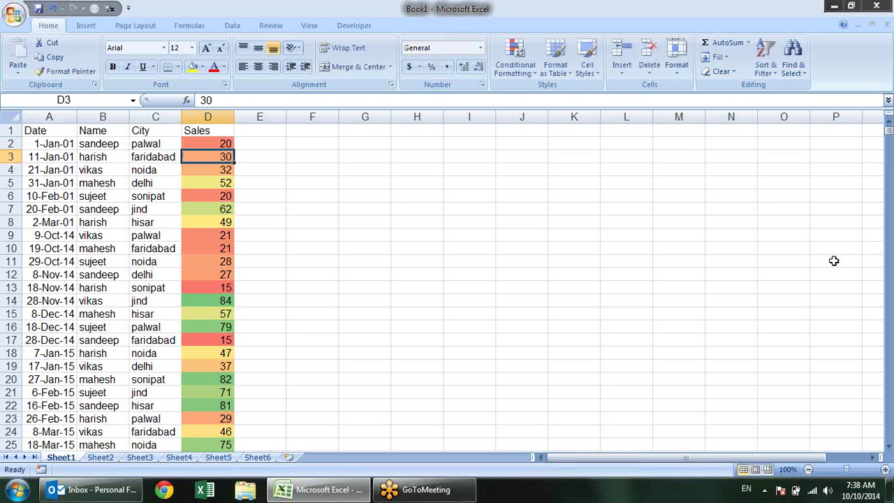
key("Up")
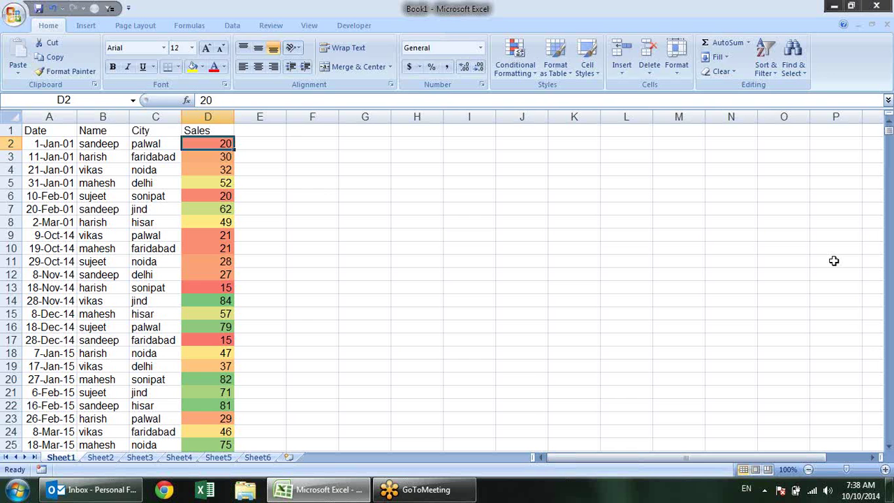
type("30")
key("Return")
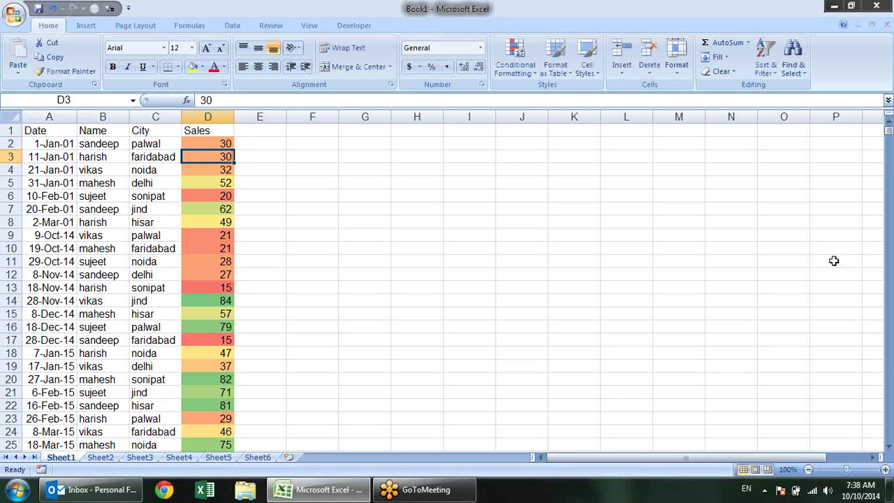
key("Up")
type("40")
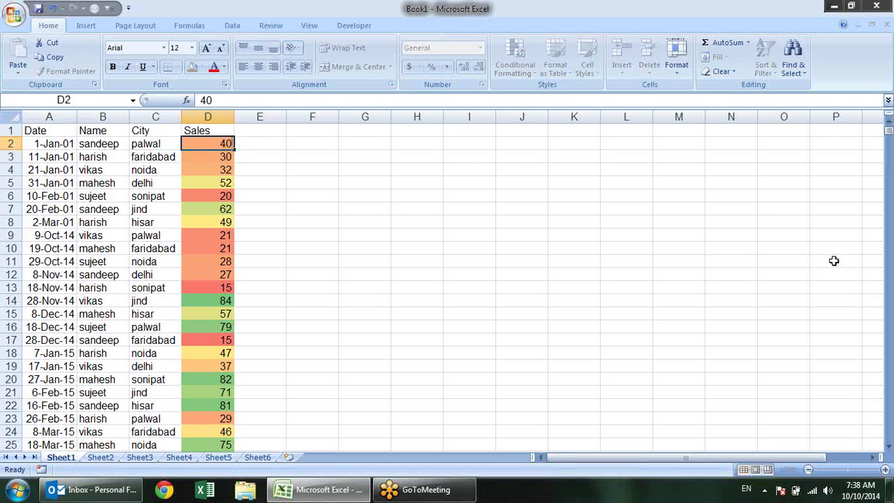
key("Return")
key("Up")
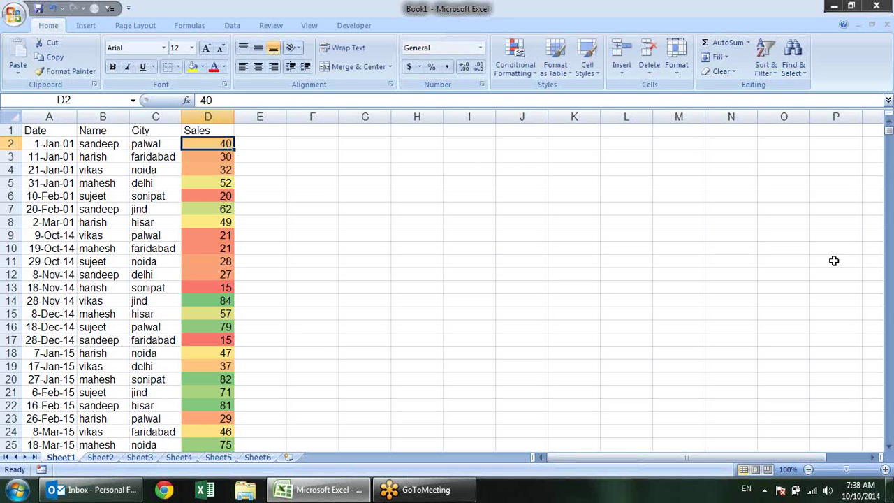
type("50")
key("Return")
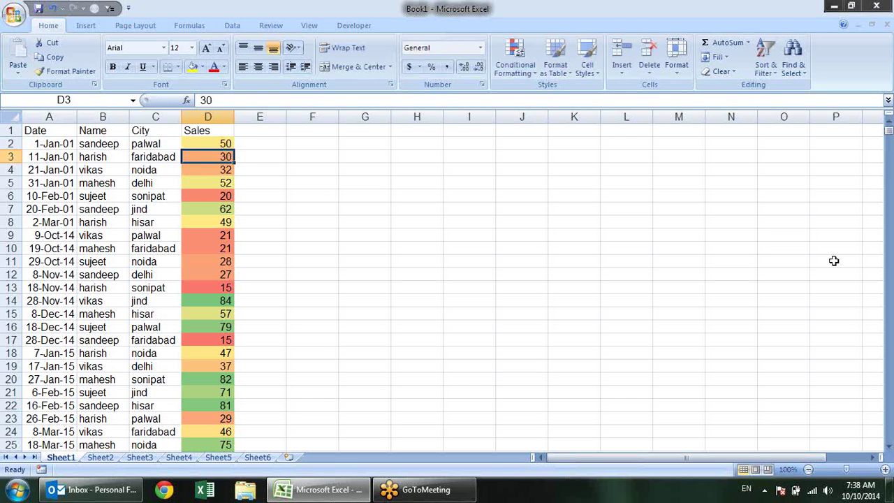
key("Up")
type("60")
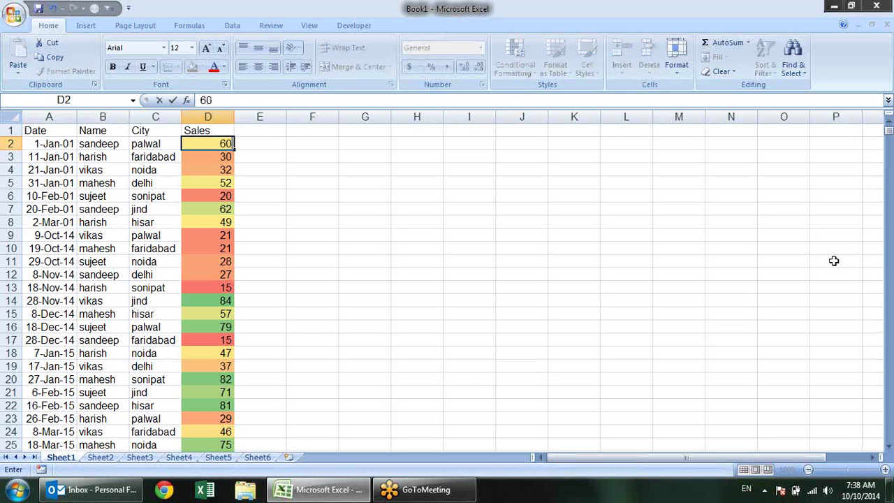
key("Return")
key("Up")
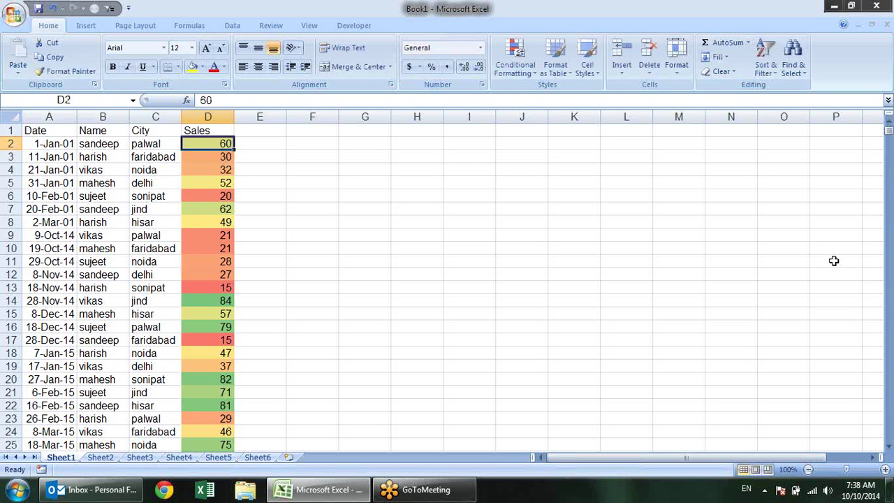
type("70")
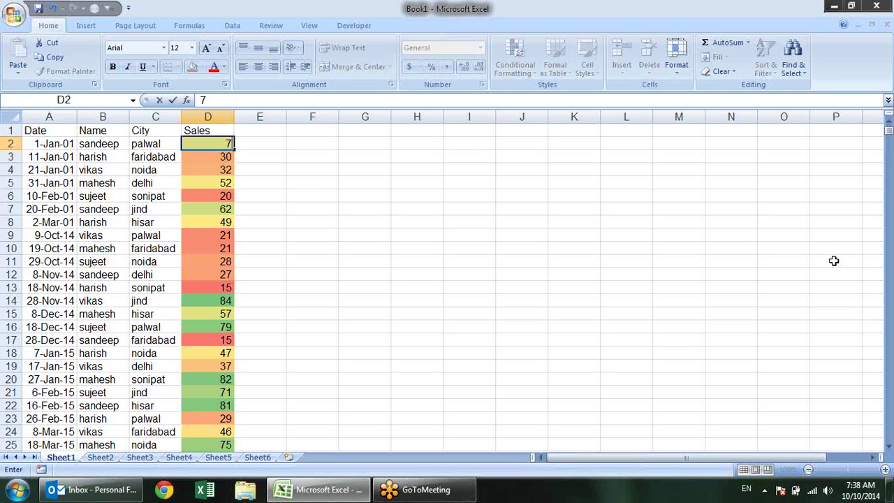
key("Return")
key("Up")
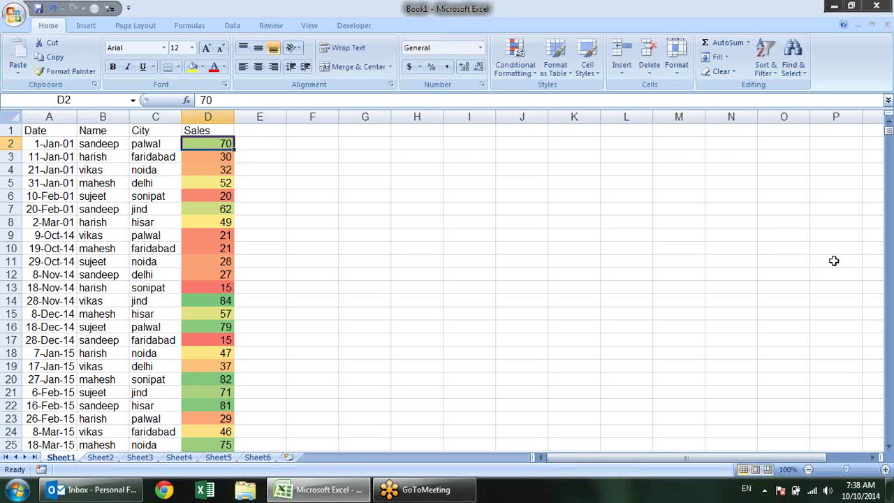
type("90")
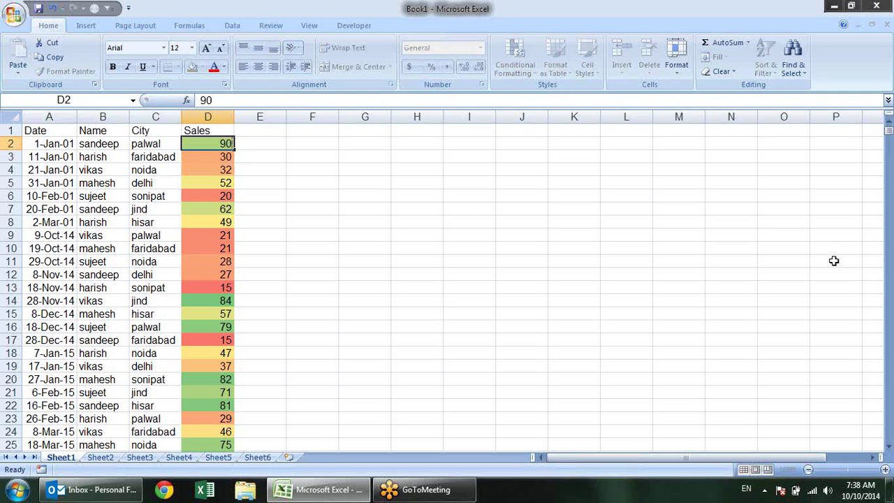
key("Return")
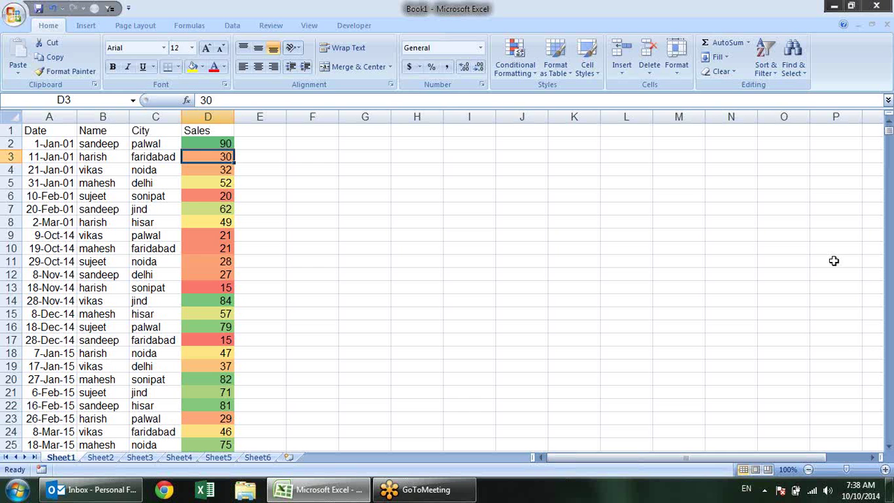
Select the Sales values from D2 down to D911
scroll(269, 221, "down", 2)
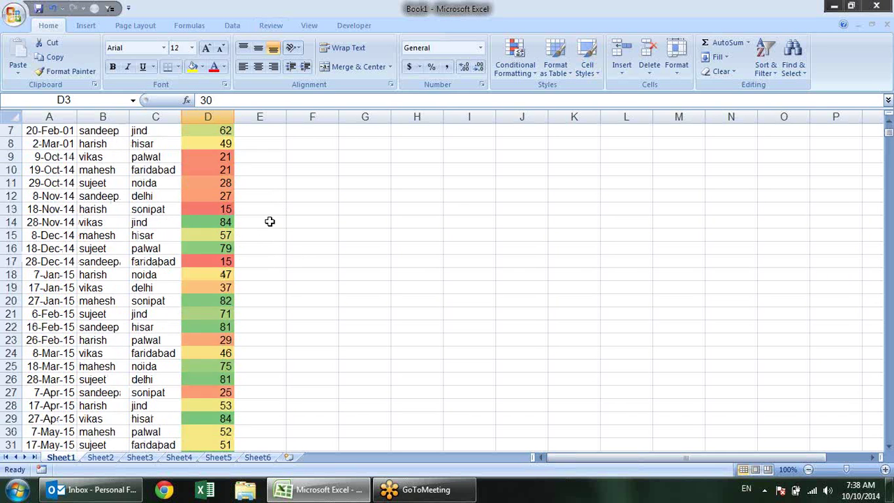
scroll(279, 238, "down", 1)
scroll(298, 254, "up", 3)
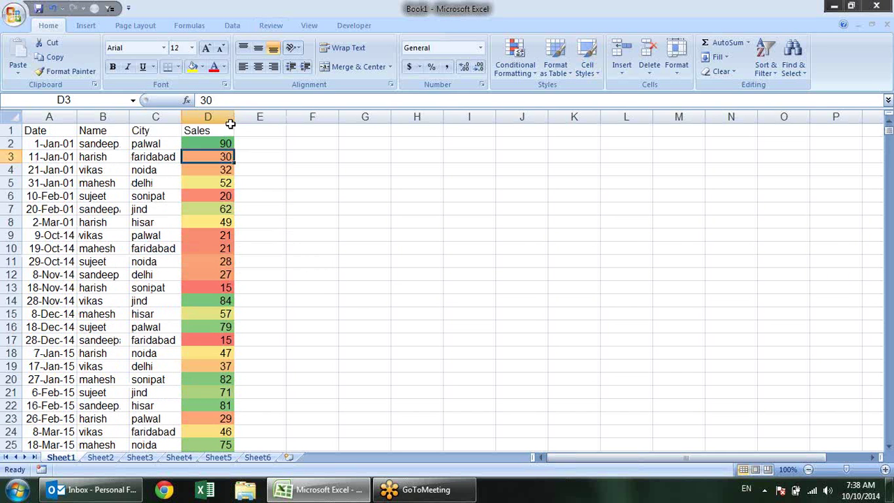
left_click(223, 144)
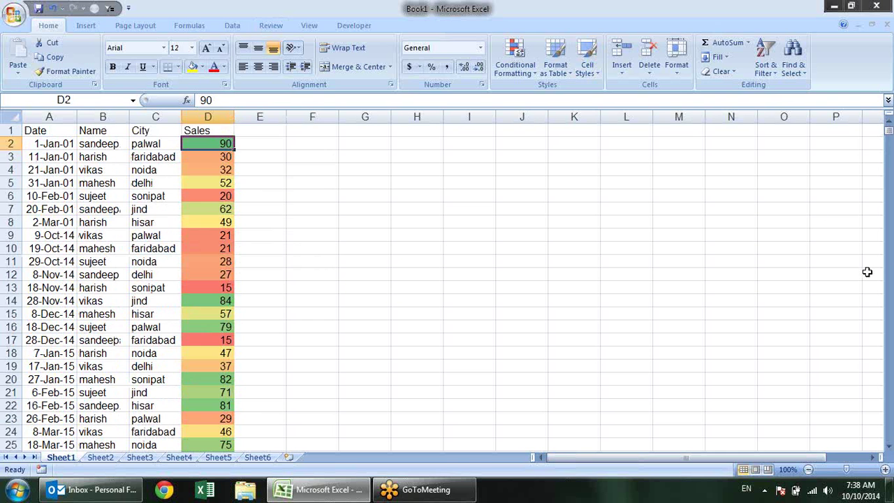
key("ctrl+shift+Down")
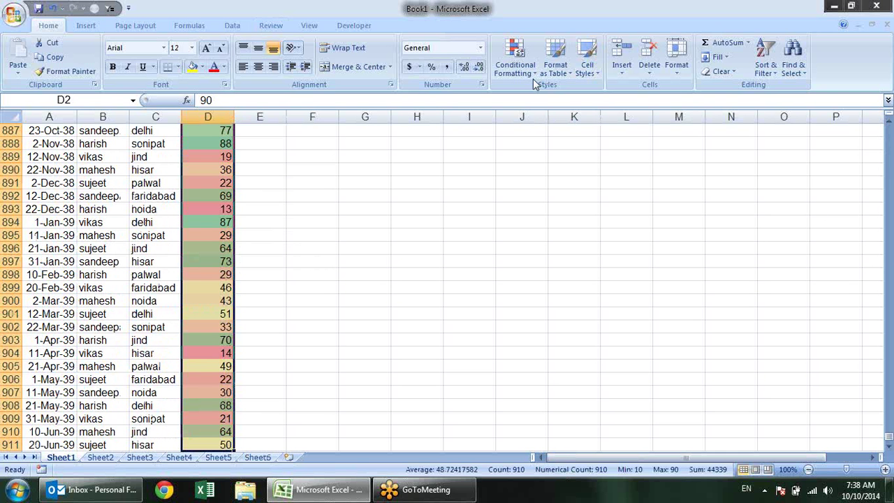
Add blue gradient data bars on top of the colour-scaled Sales values
left_click(515, 59)
mouse_move(530, 165)
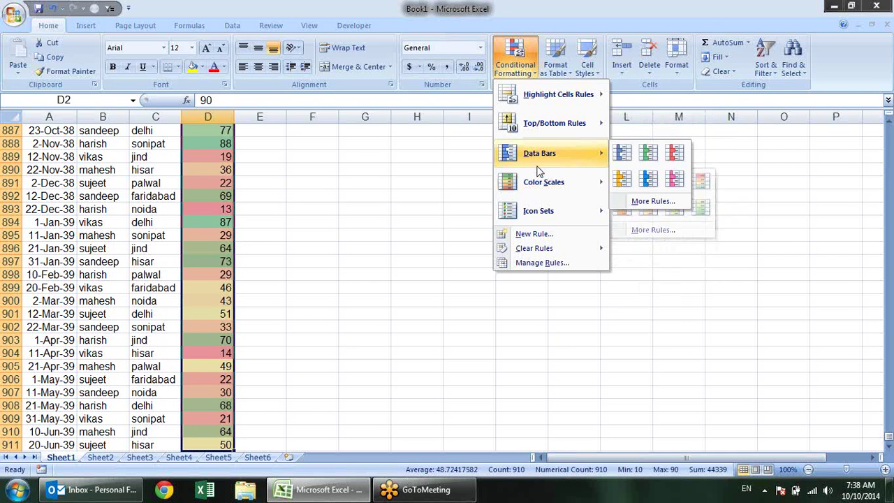
mouse_move(591, 184)
mouse_move(595, 162)
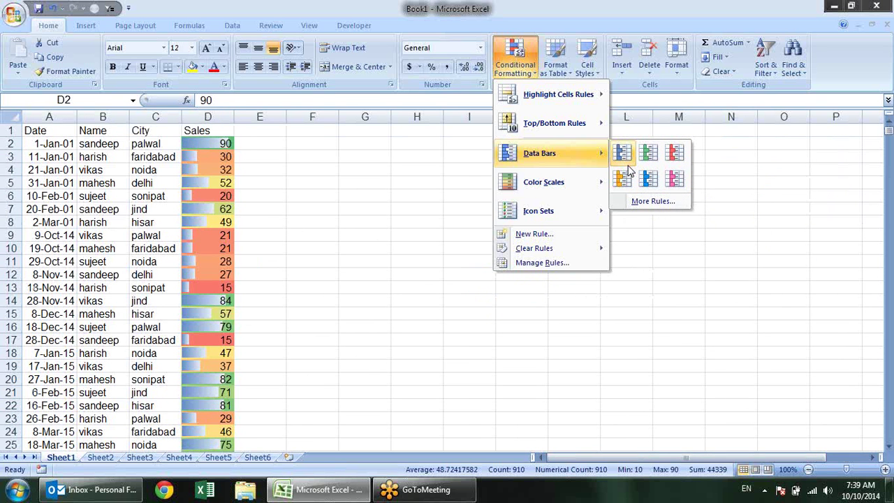
left_click(646, 181)
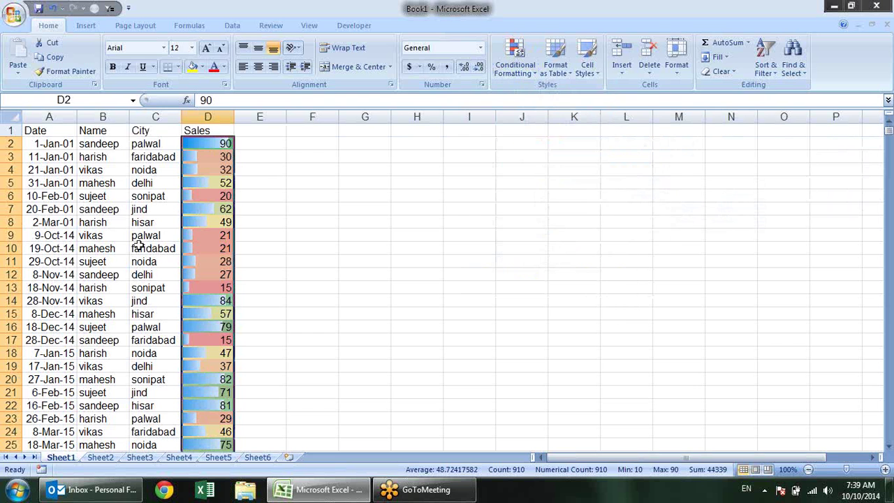
left_click(515, 57)
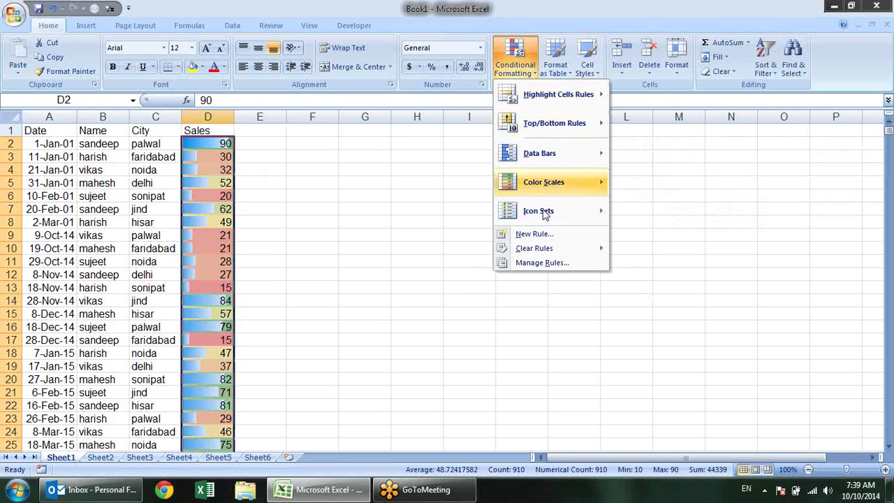
Delete the Data Bar and Graded Color Scale rules in the Rules Manager and apply
left_click(551, 264)
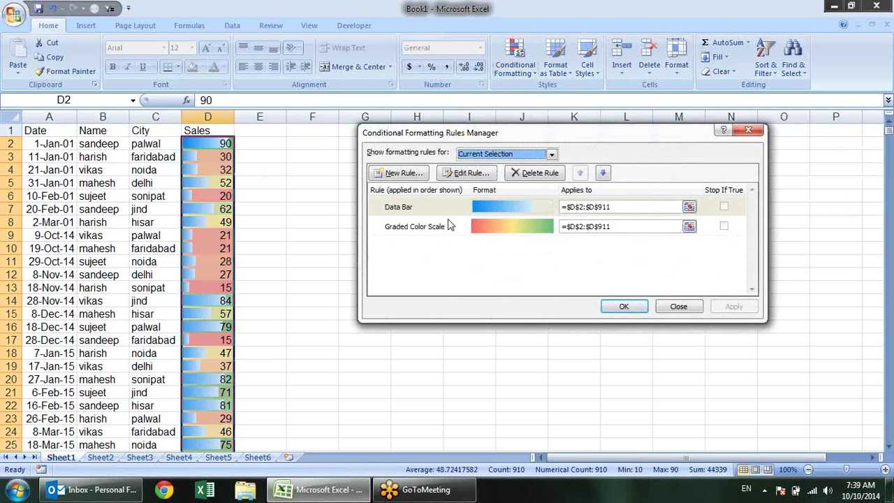
left_click(448, 225)
left_click(437, 208)
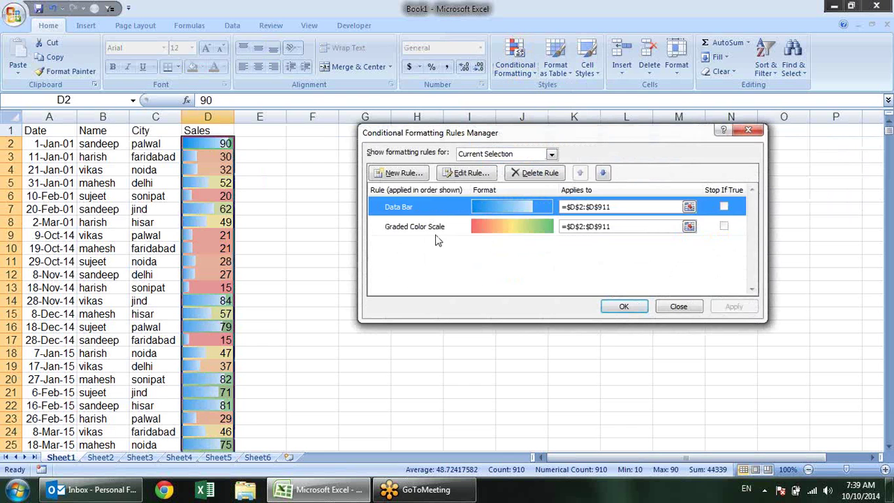
left_click(437, 235)
left_click(421, 210)
left_click(552, 173)
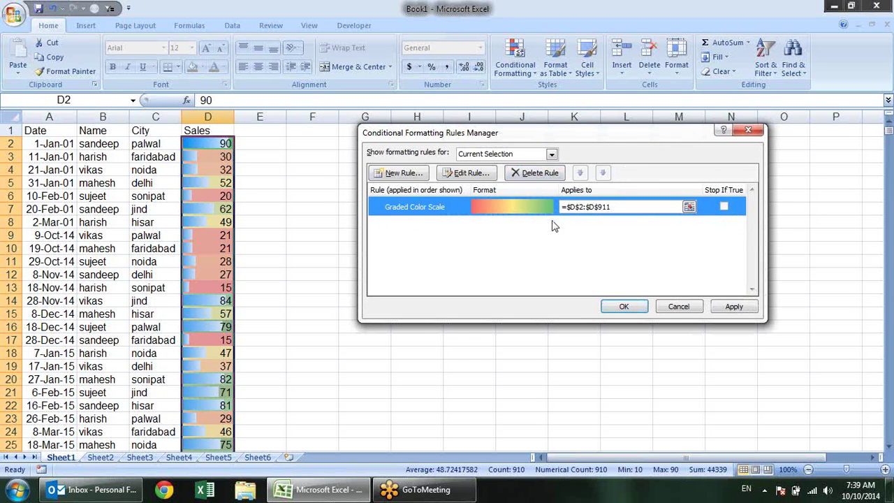
left_click(534, 173)
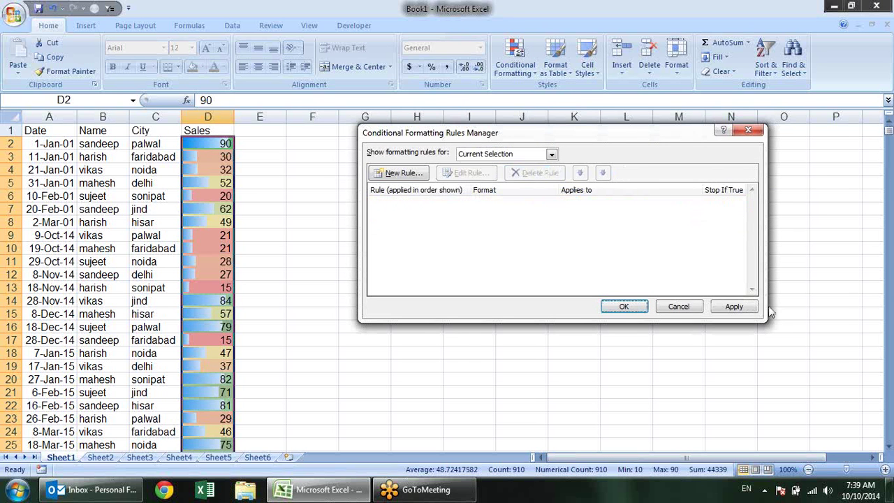
left_click(733, 306)
Close the Rules Manager and apply the 3 Symbols (Uncircled) icon set to the Sales values
left_click(624, 306)
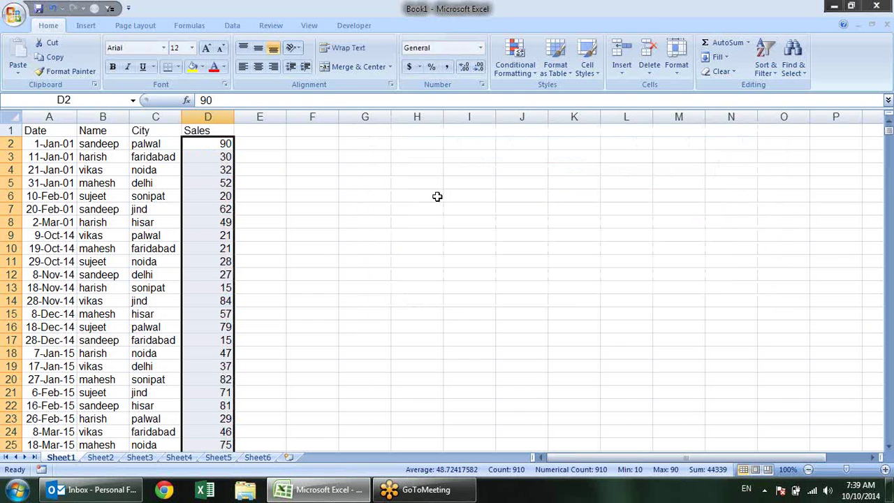
left_click(513, 65)
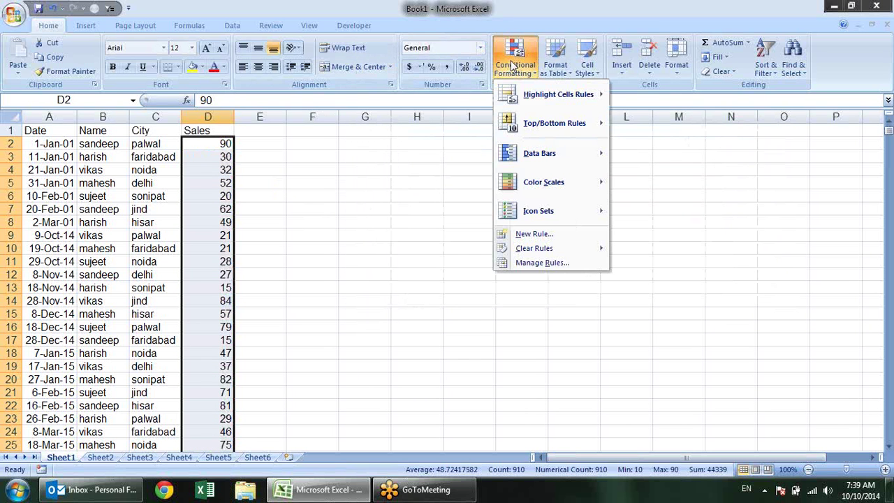
mouse_move(559, 213)
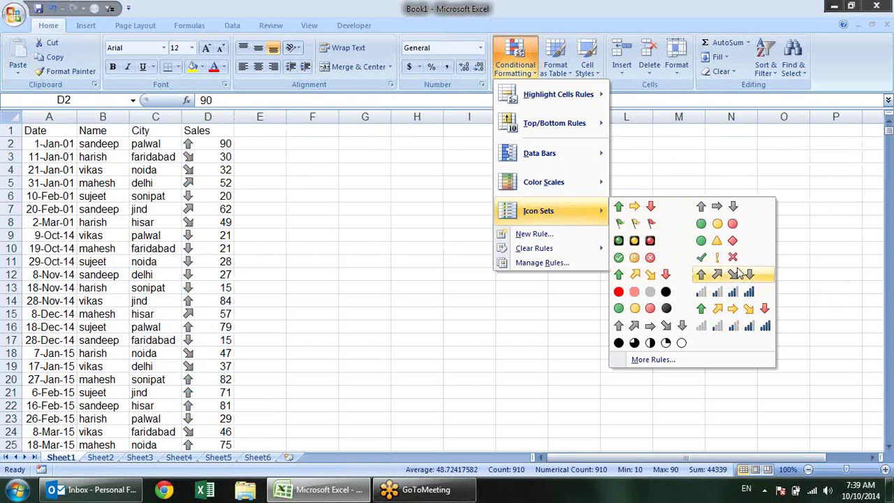
left_click(715, 258)
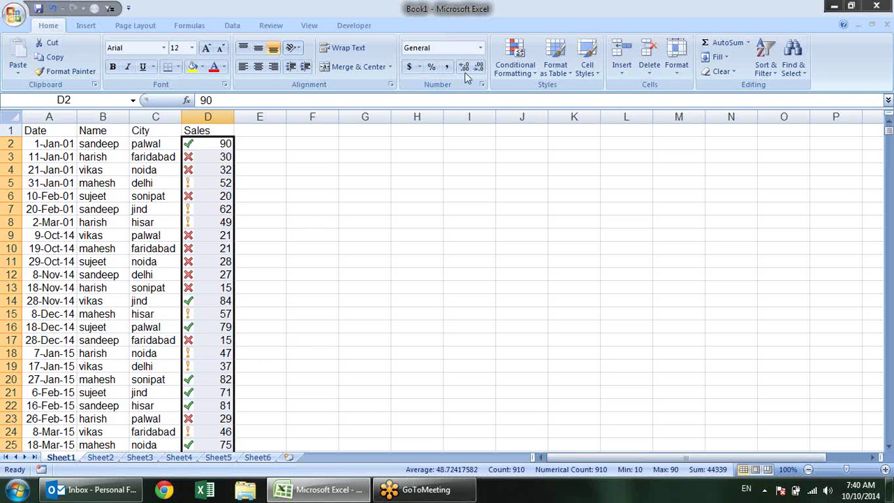
scroll(233, 232, "down", 11)
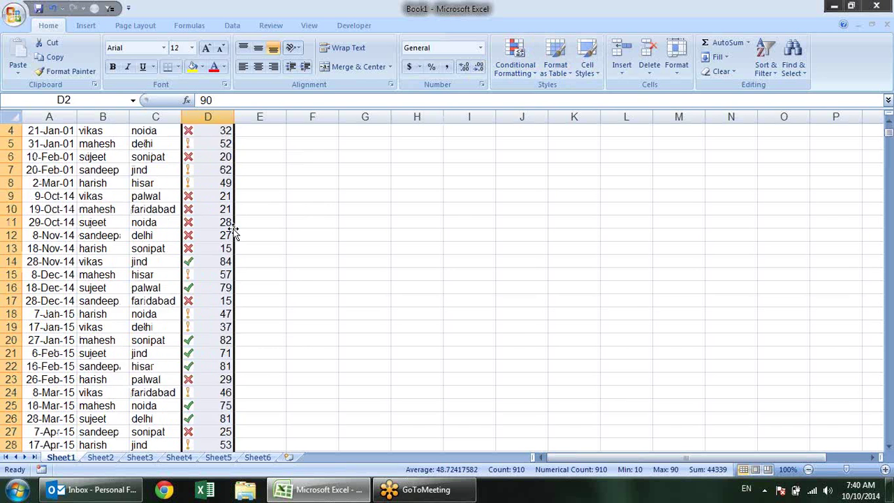
scroll(235, 258, "up", 11)
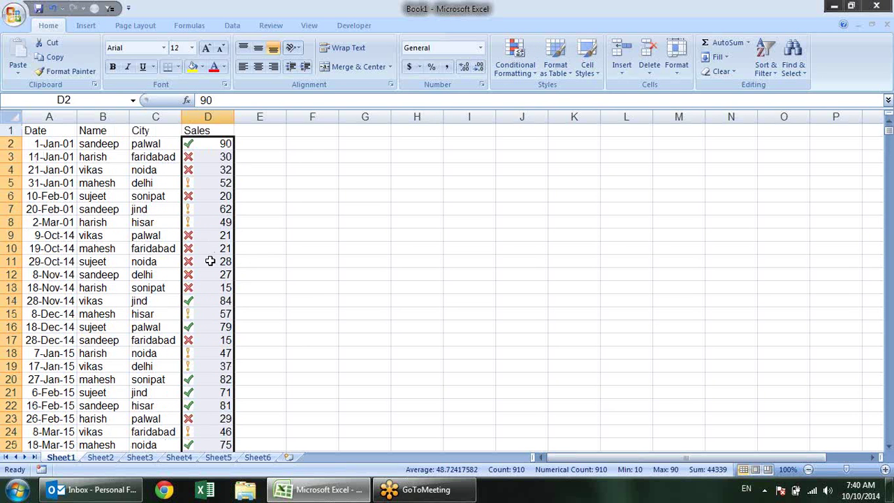
Open the Sales Icon Set rule for editing from the Rules Manager
left_click(526, 73)
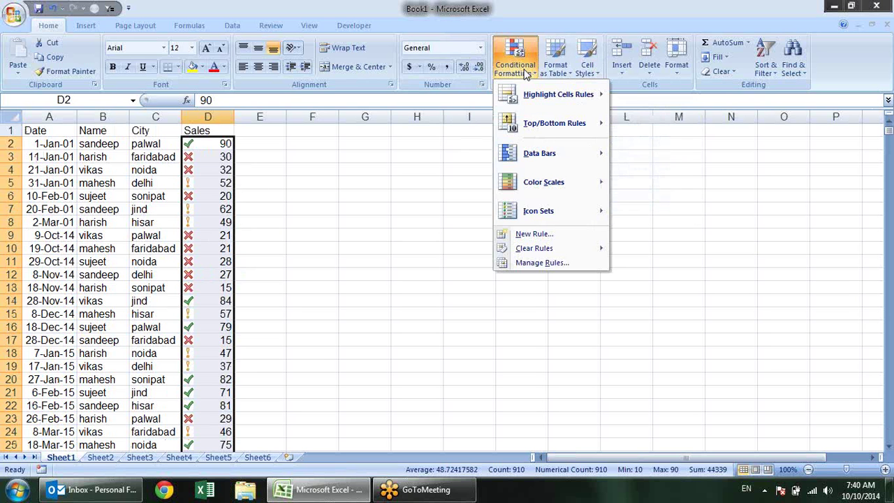
left_click(569, 263)
left_click(459, 207)
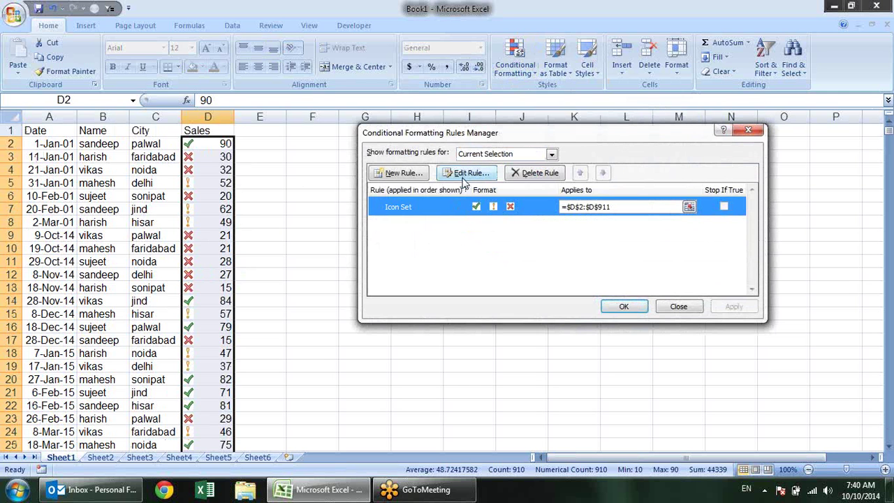
left_click(464, 175)
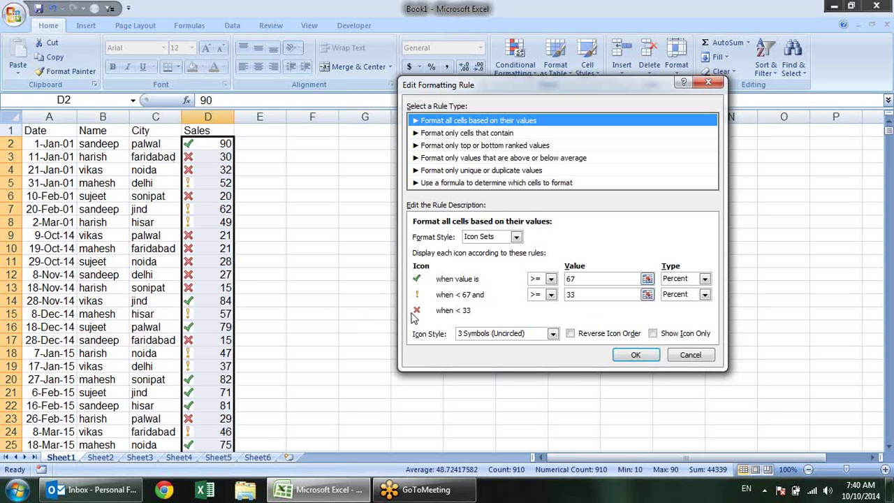
Switch the check and exclamation icon threshold types to Number
left_click(705, 279)
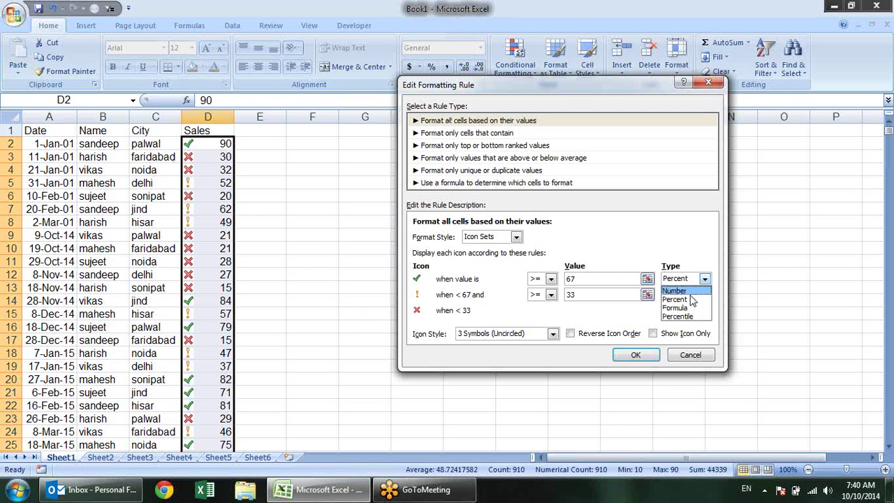
left_click(688, 291)
left_click(705, 294)
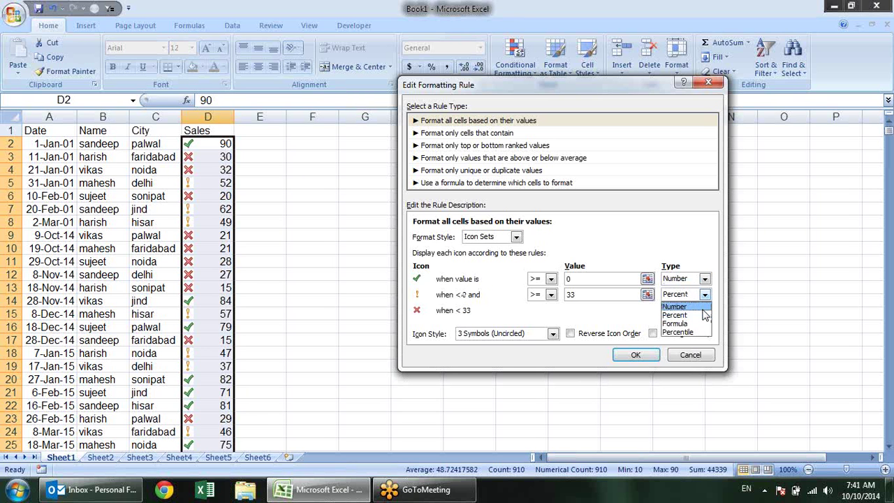
left_click(704, 307)
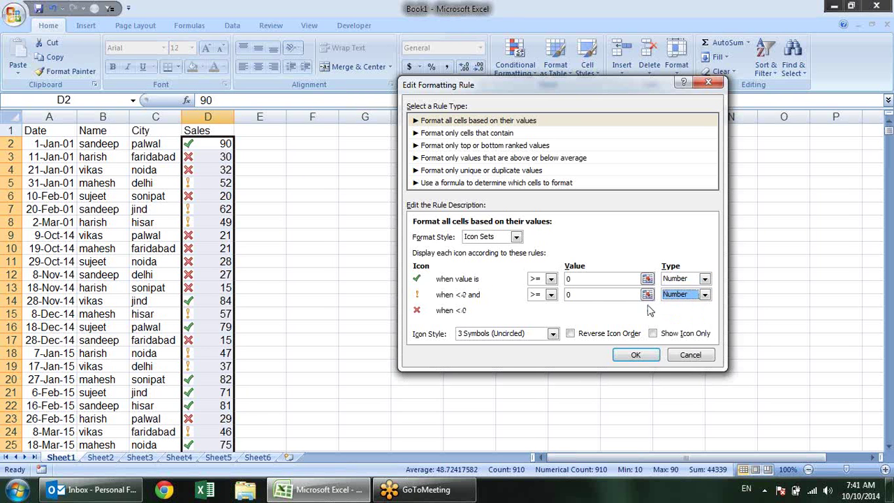
Set the thresholds to 70 and 50 and apply the edited icon rule
double_click(583, 280)
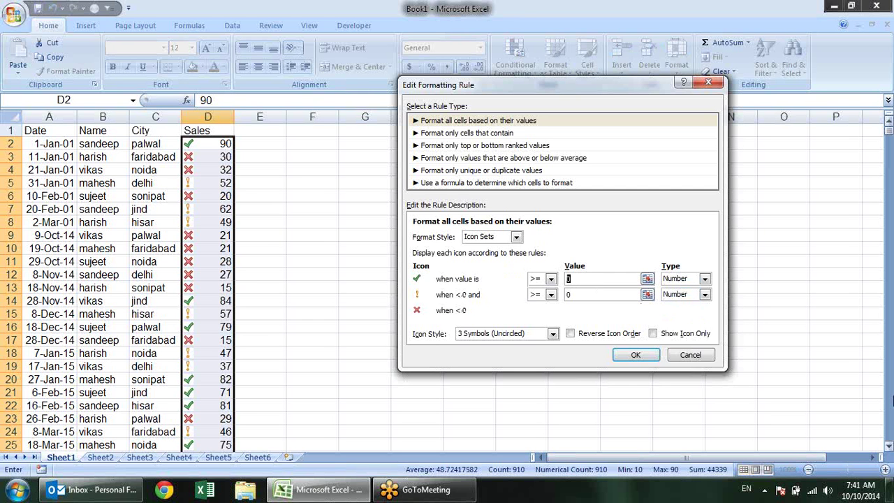
type("70")
double_click(577, 299)
type("50")
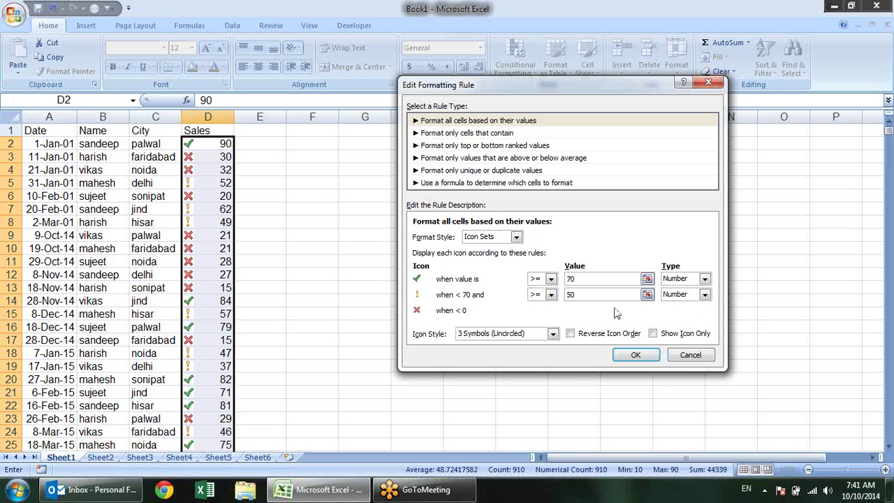
key("Tab")
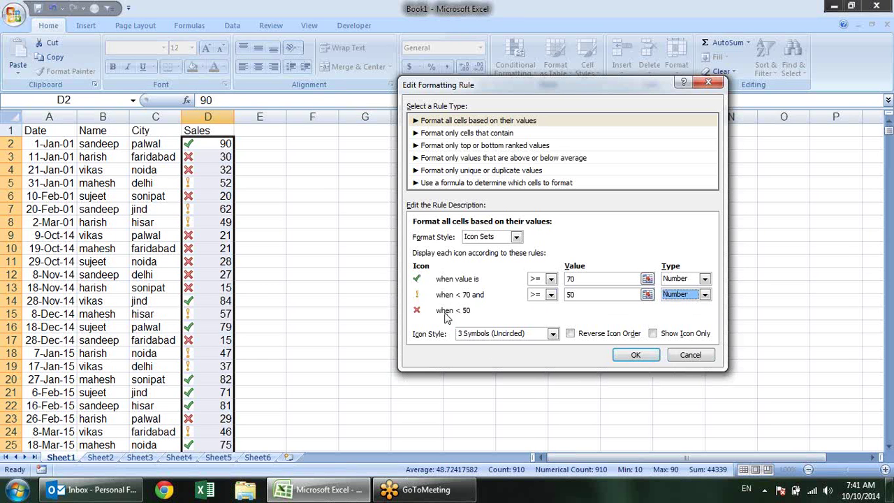
left_click(635, 356)
left_click(733, 306)
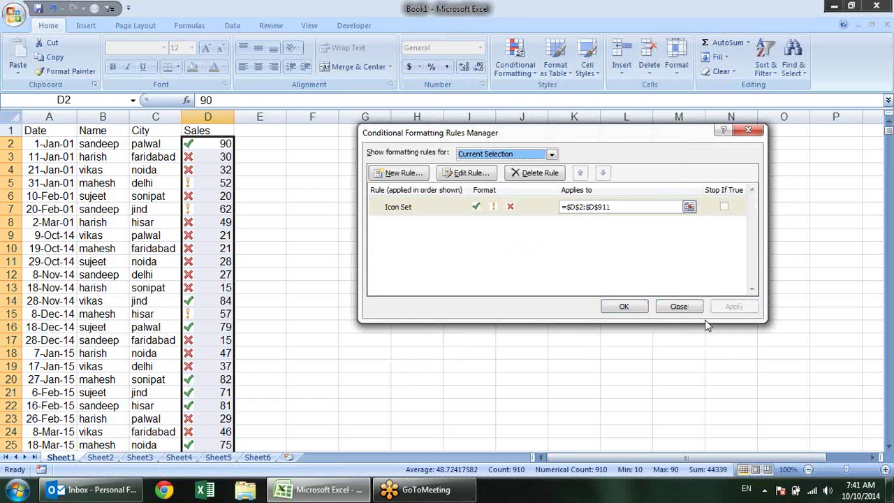
left_click(623, 306)
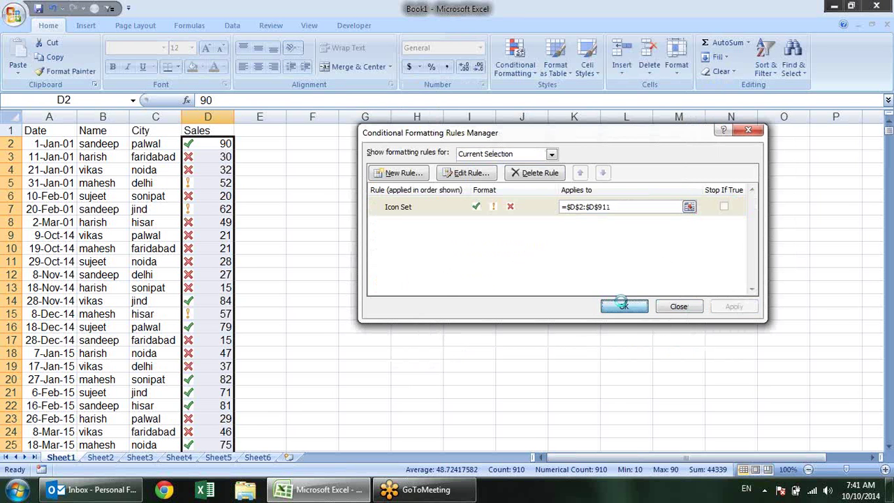
left_click(254, 233)
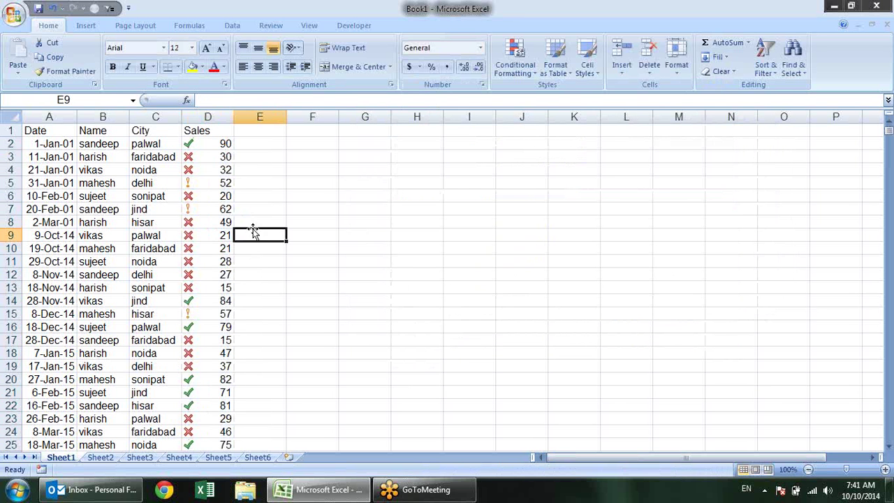
Check the icon on D14's 84 sale and browse the Icon Sets and Clear Rules menus
left_click(229, 301)
scroll(272, 275, "down", 8)
scroll(272, 278, "up", 6)
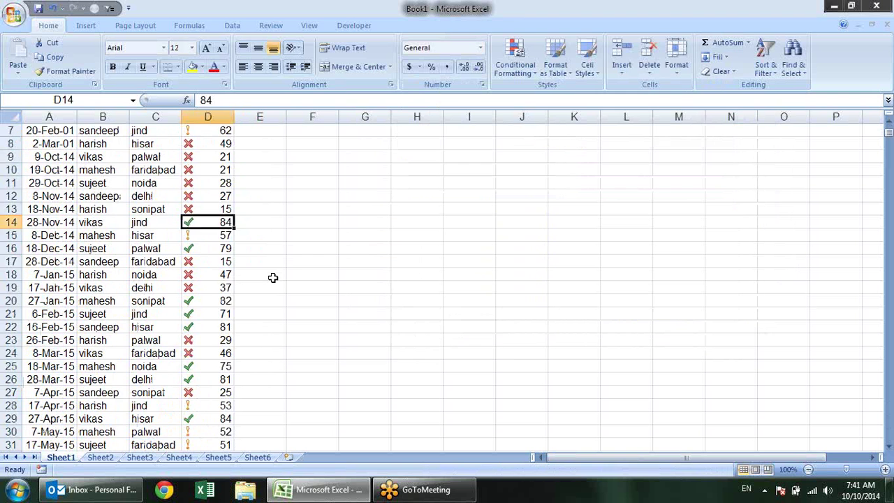
scroll(272, 278, "up", 2)
left_click(515, 58)
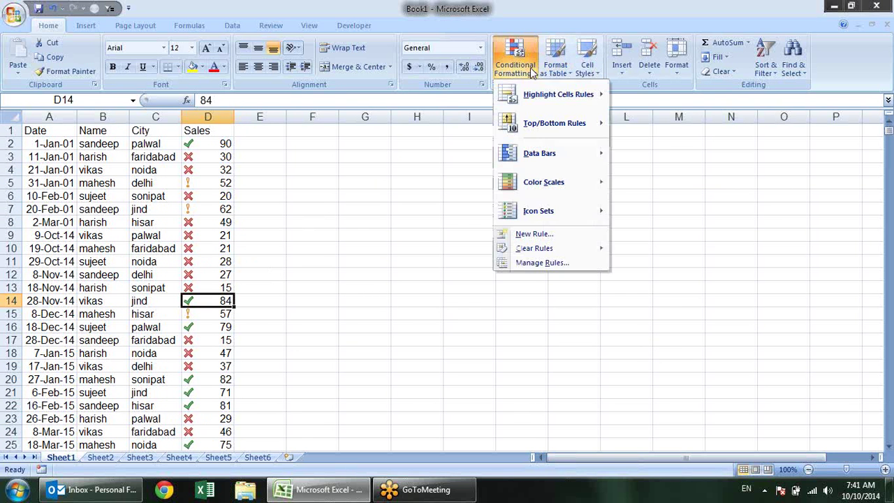
mouse_move(552, 181)
mouse_move(579, 213)
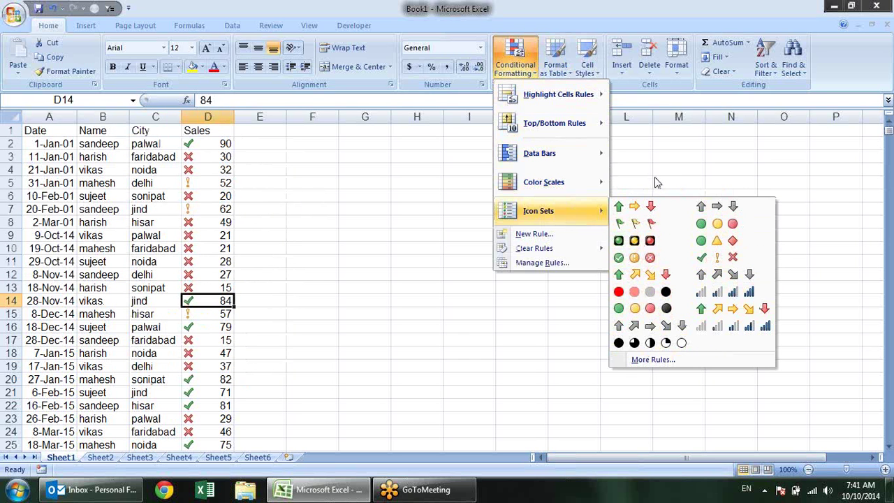
left_click(664, 160)
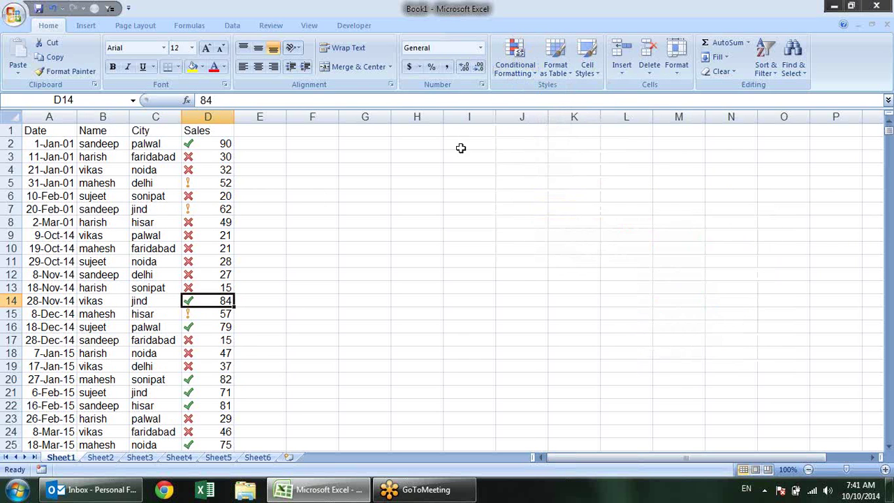
left_click(522, 70)
mouse_move(551, 250)
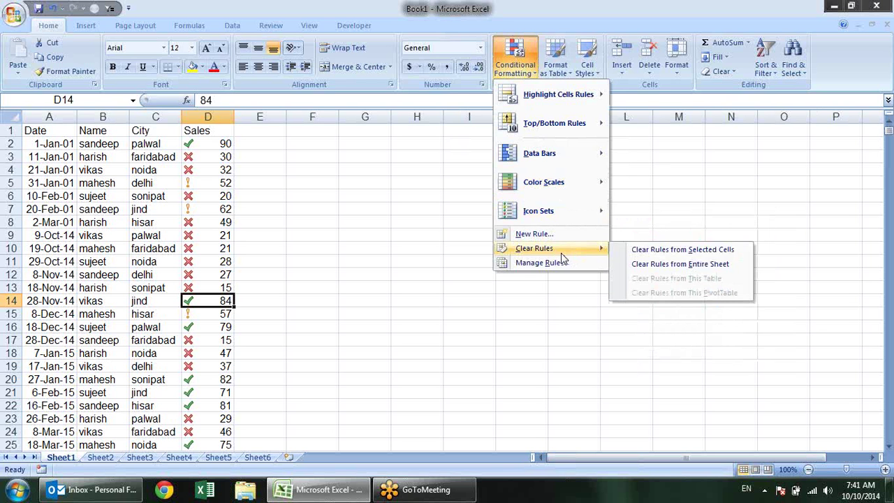
left_click(696, 177)
Select D2 down to the last Sales value and clear rules from the entire sheet
left_click(215, 141)
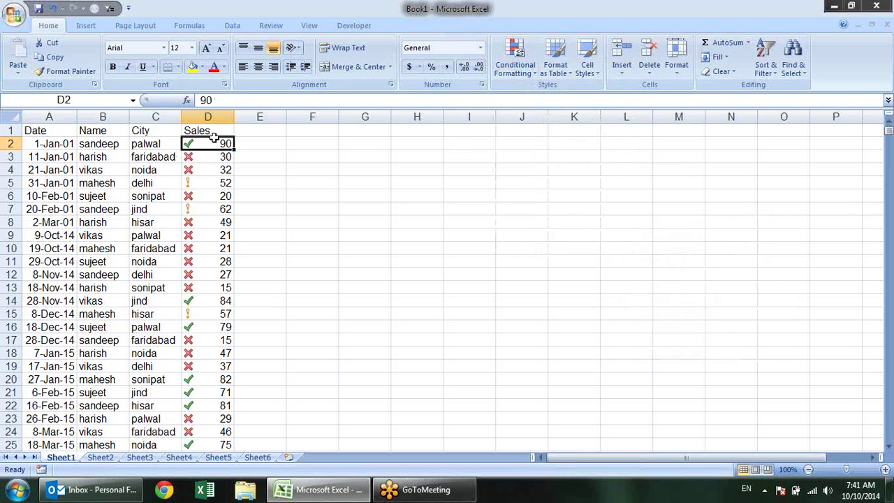
key("ctrl+shift+Down")
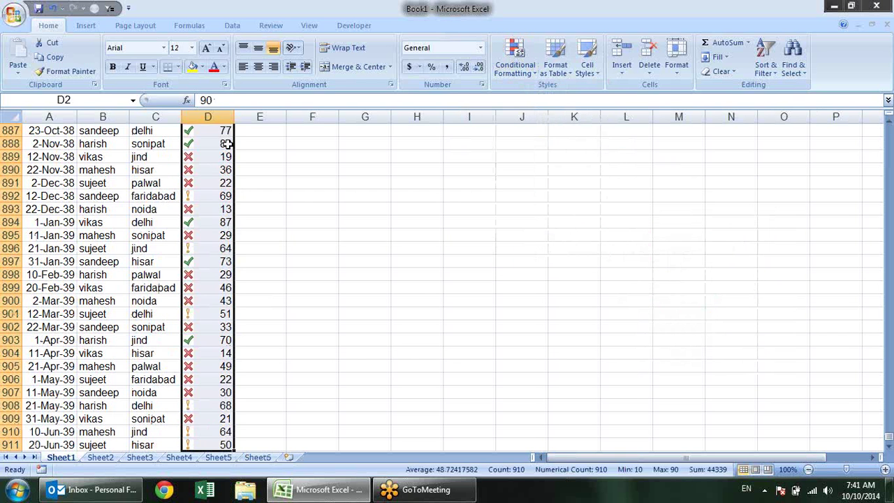
scroll(403, 294, "up", 18)
scroll(405, 295, "up", 20)
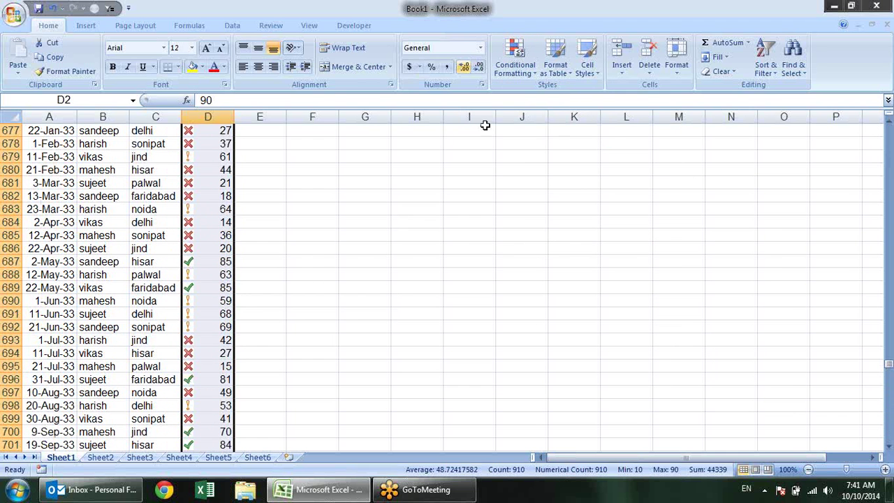
left_click(524, 66)
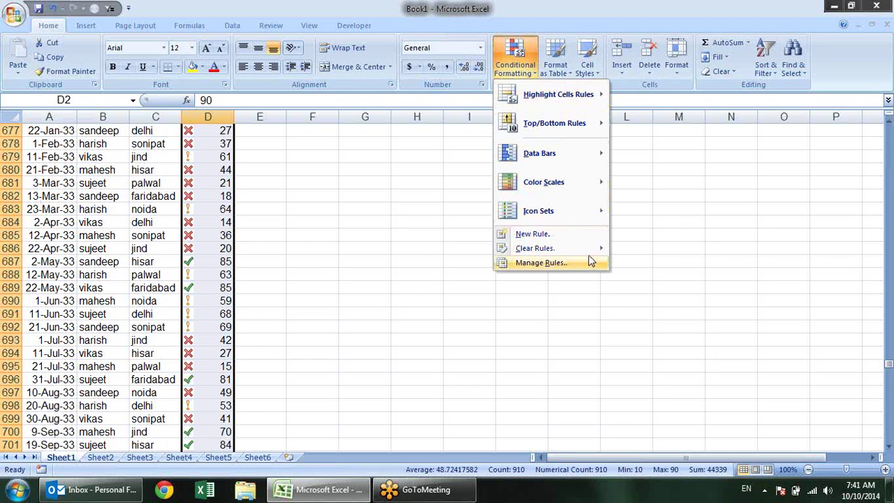
mouse_move(593, 249)
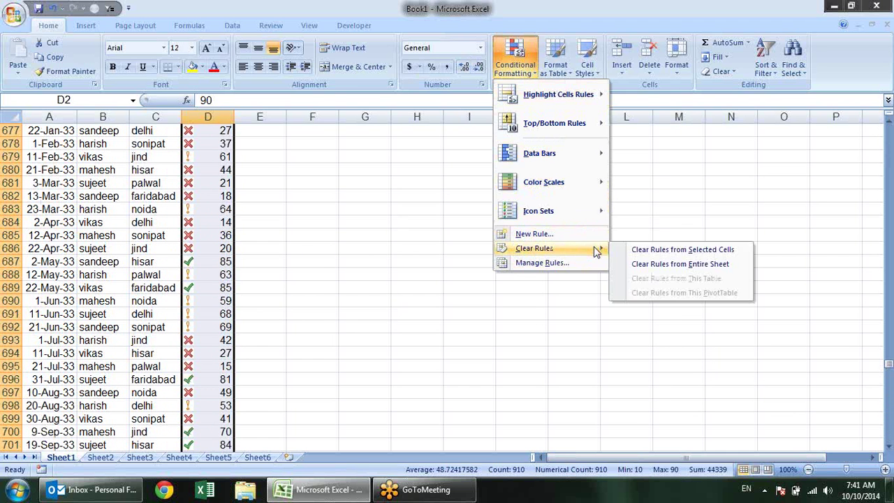
left_click(659, 264)
scroll(409, 105, "up", 17)
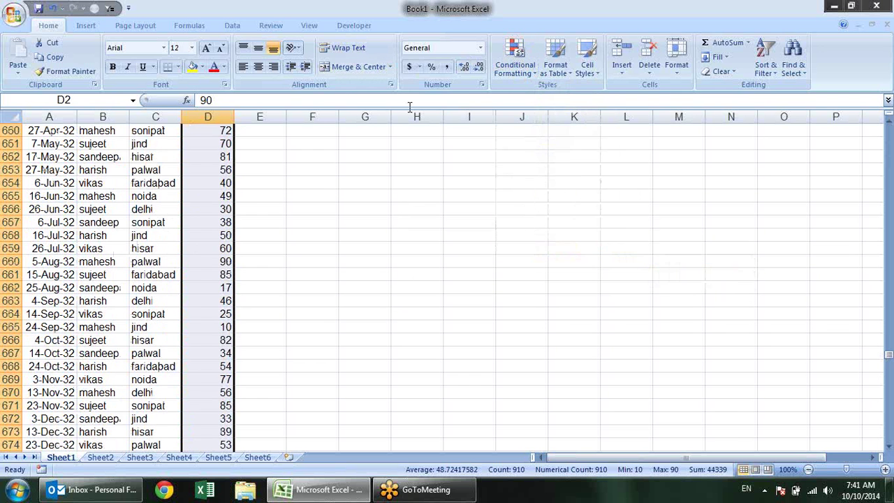
left_click(511, 70)
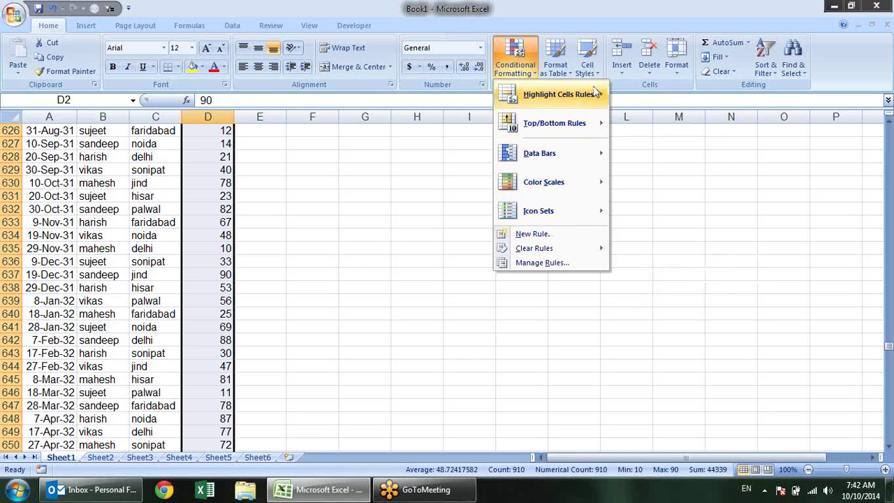
Start a New Rule, trying 3-Color Scale and Data Bar styles before settling on Icon Sets
mouse_move(595, 95)
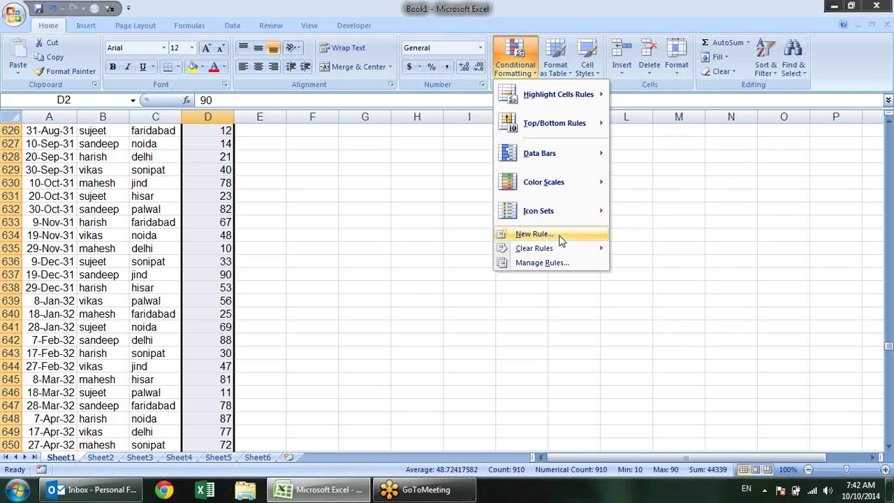
left_click(560, 237)
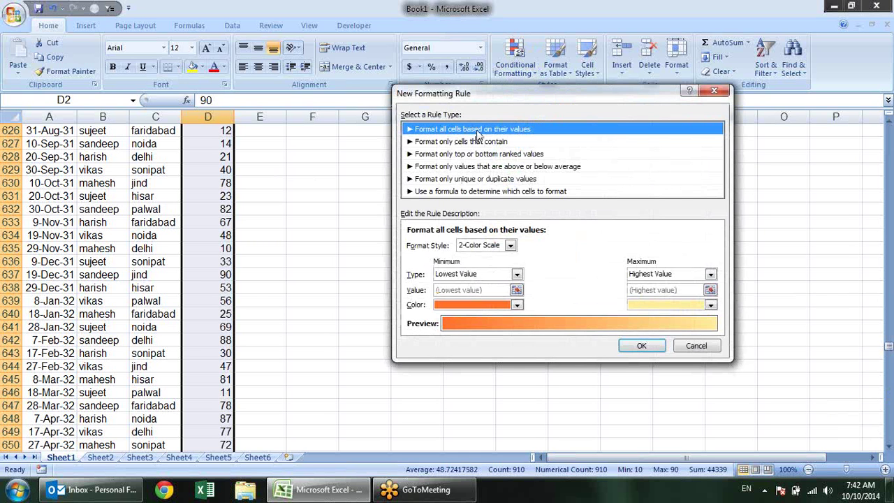
left_click(510, 245)
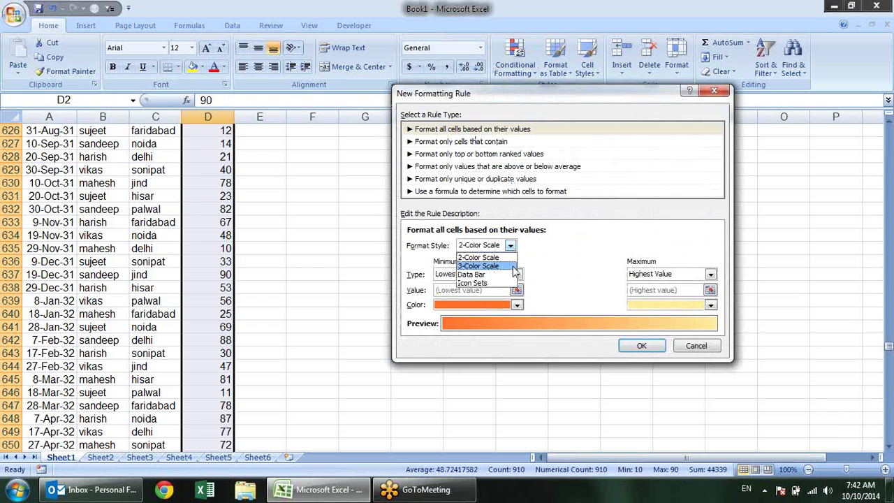
left_click(515, 268)
left_click(511, 246)
left_click(495, 274)
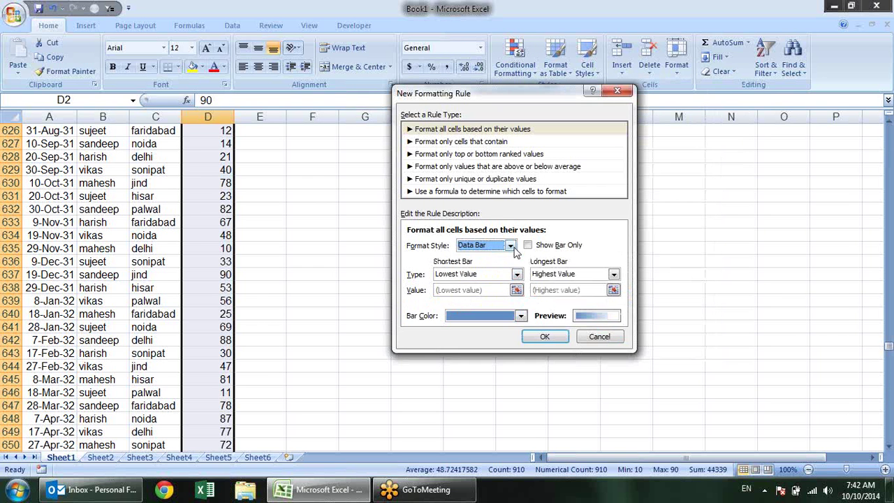
left_click(513, 248)
left_click(492, 277)
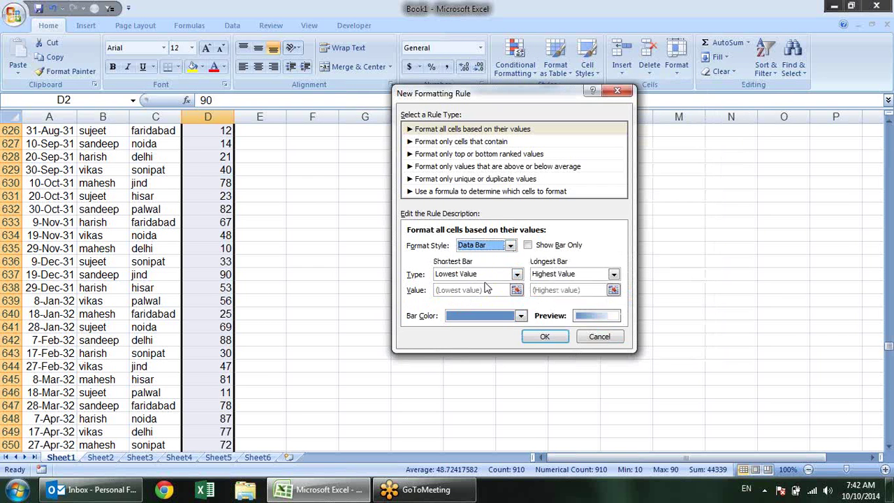
left_click(511, 250)
left_click(497, 289)
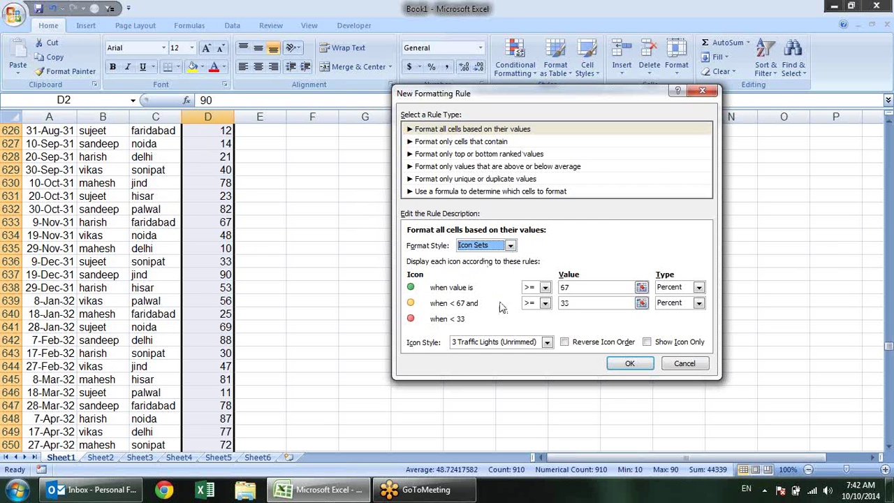
Preview the 3 Symbols (Circled), 5 Arrows (Colored) and 4 Arrows (Colored) icon styles
left_click(547, 342)
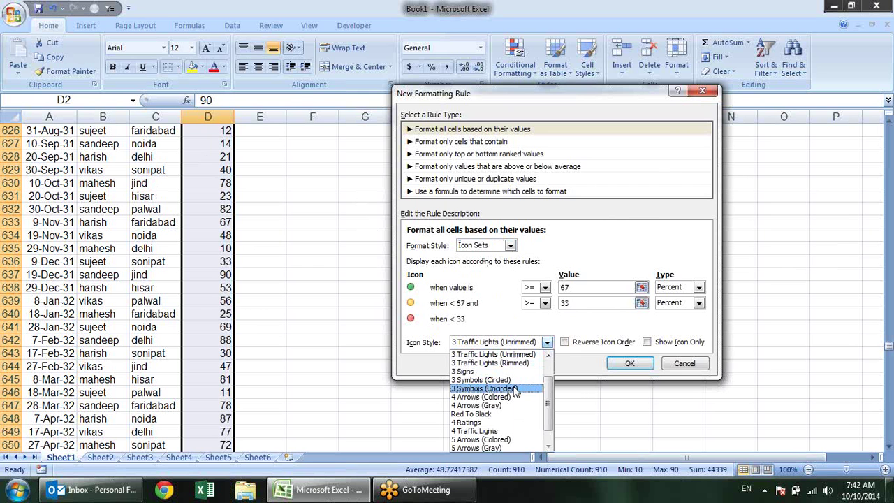
left_click(517, 379)
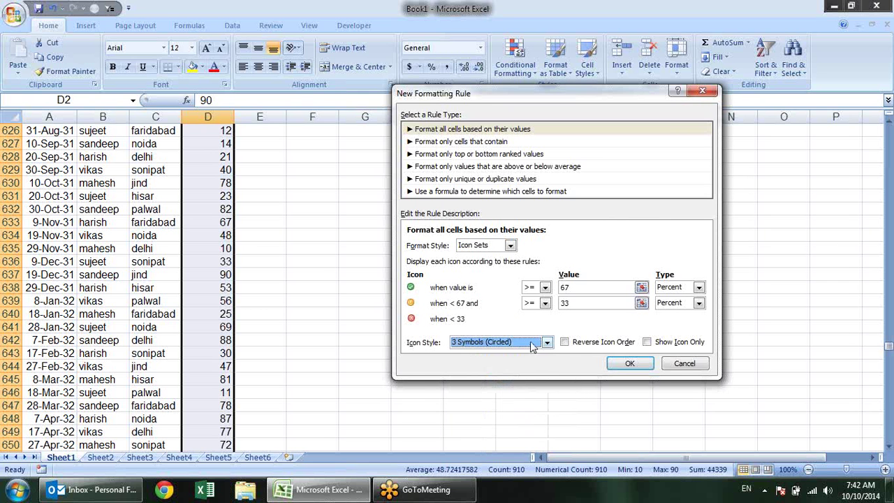
left_click(547, 343)
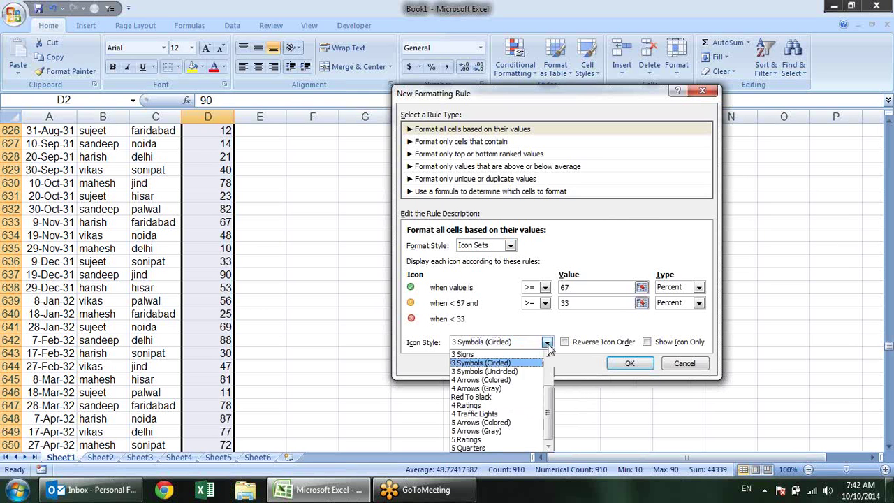
left_click(529, 423)
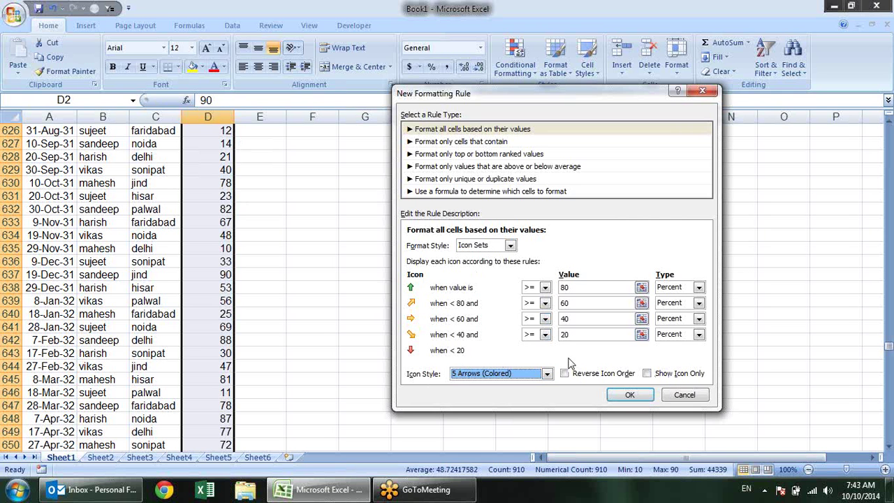
left_click(547, 373)
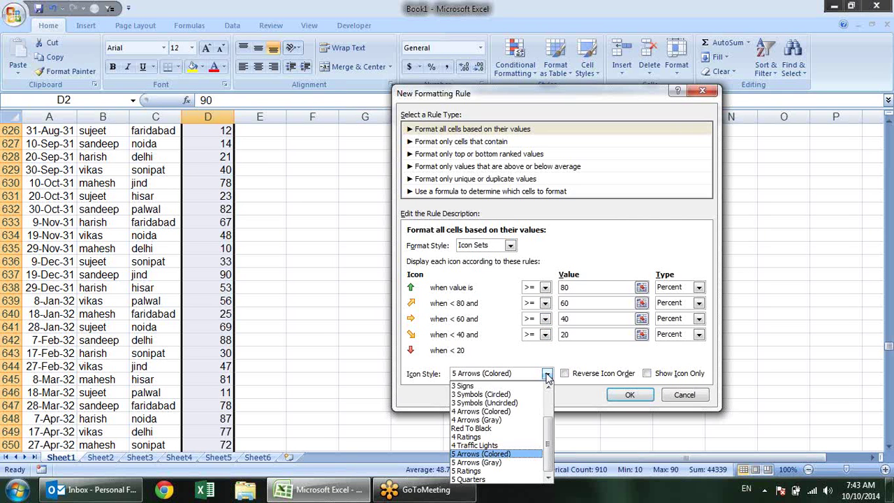
left_click(520, 409)
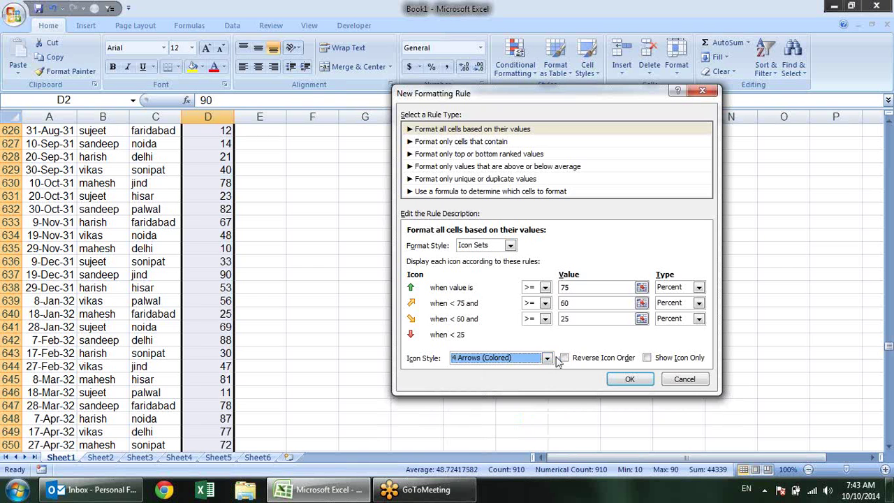
Return to 3 Traffic Lights (Unrimmed), toggle icon order back, then choose 'Format only cells that contain'
left_click(548, 358)
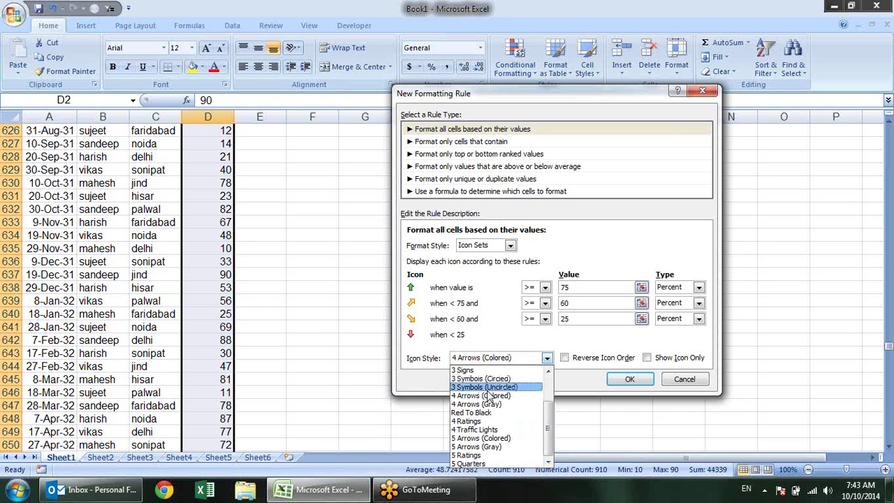
scroll(503, 391, "up", 1)
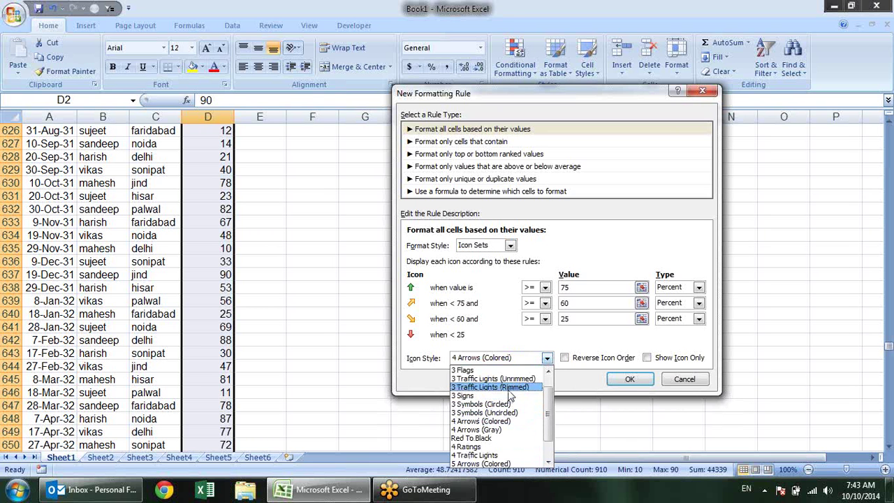
scroll(523, 382, "up", 1)
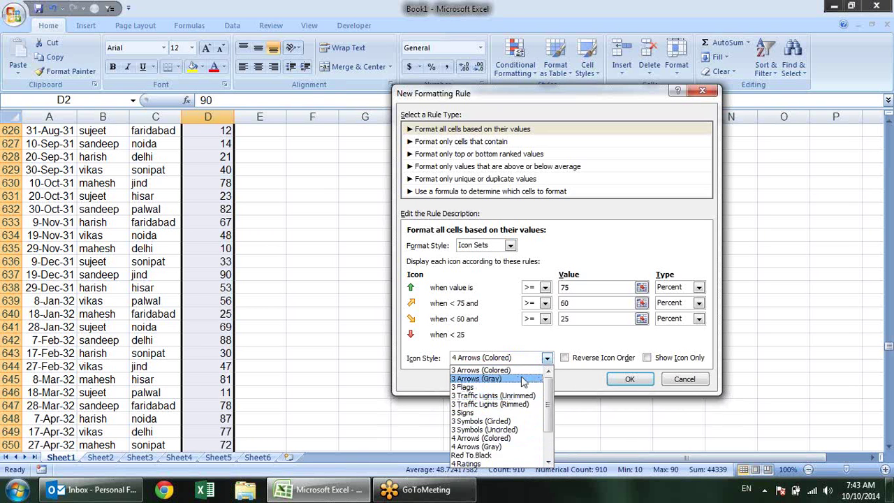
left_click(521, 395)
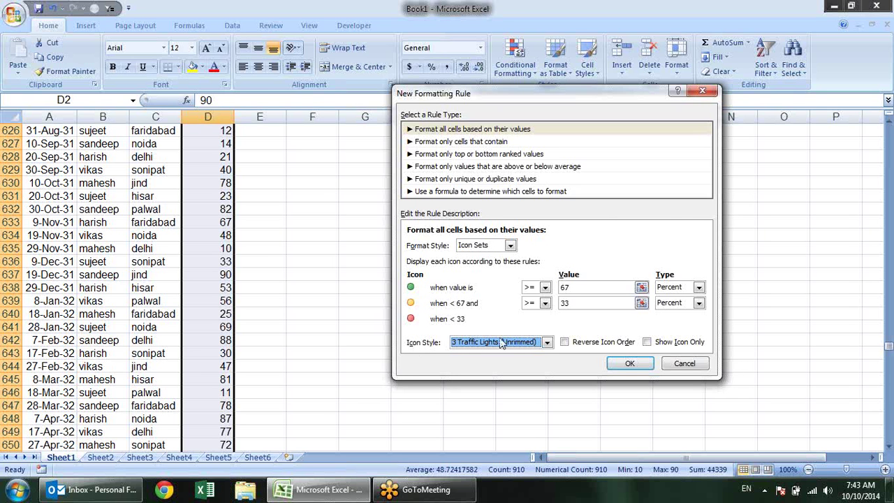
left_click(590, 343)
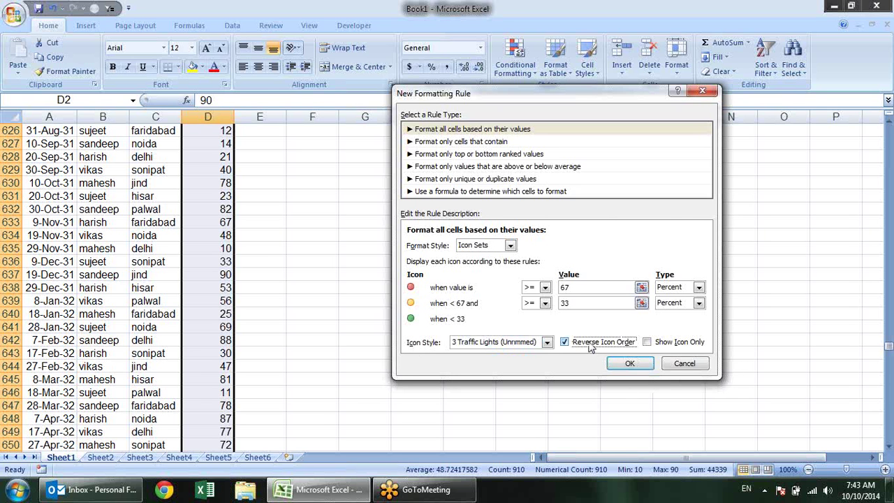
left_click(580, 347)
left_click(460, 142)
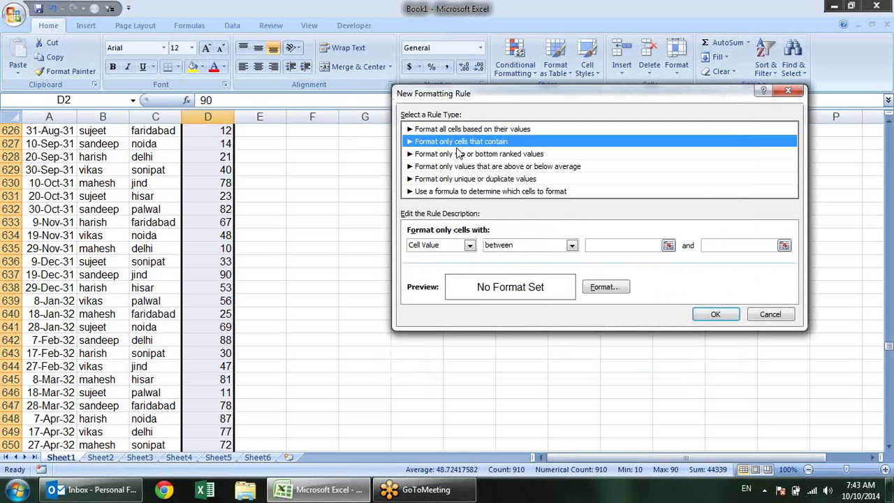
Browse the condition and operator lists, then set the condition type to Specific Text
left_click(470, 246)
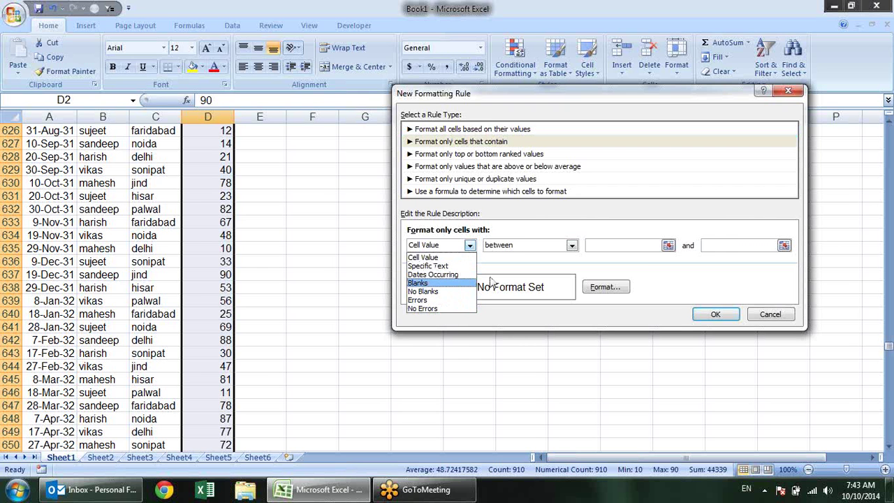
left_click(504, 260)
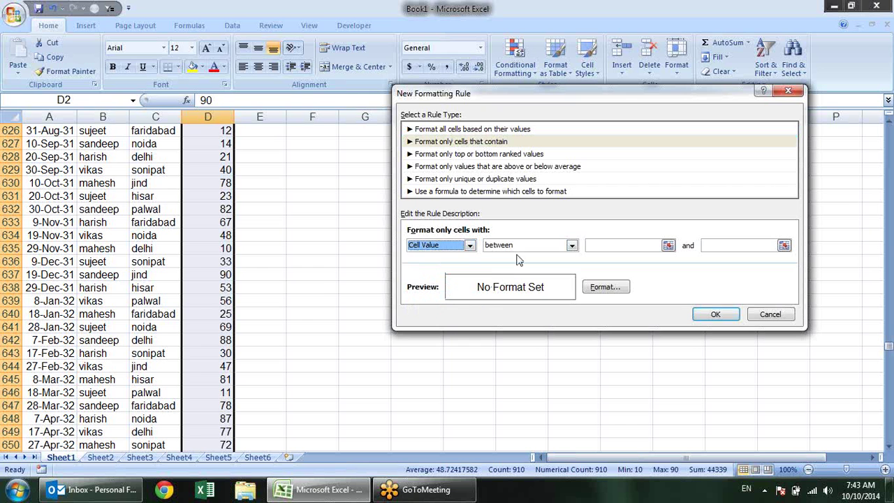
left_click(571, 245)
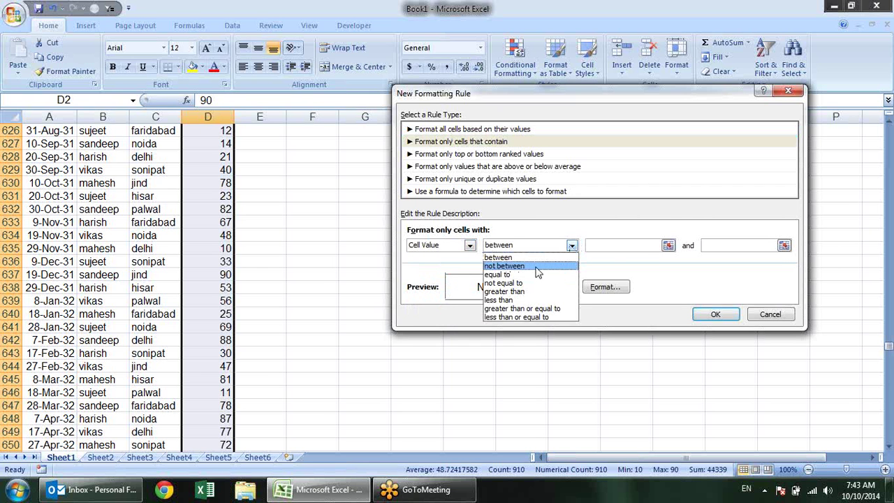
left_click(470, 249)
left_click(470, 248)
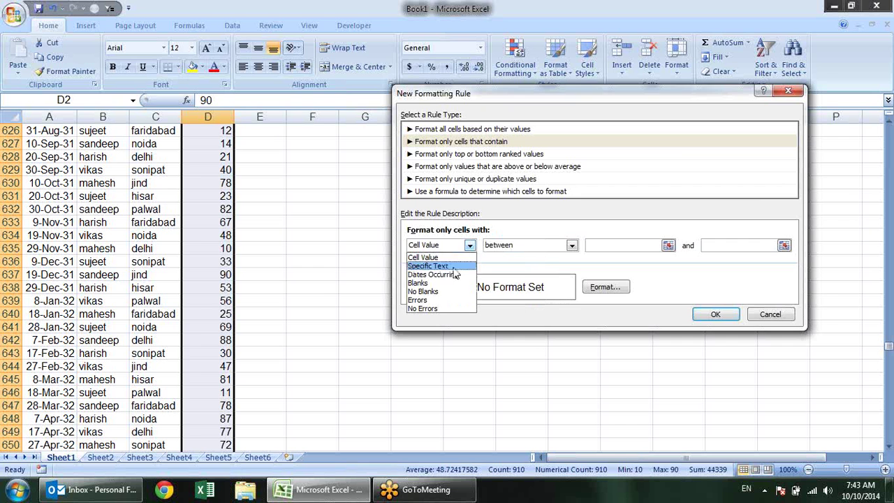
left_click(454, 266)
left_click(540, 245)
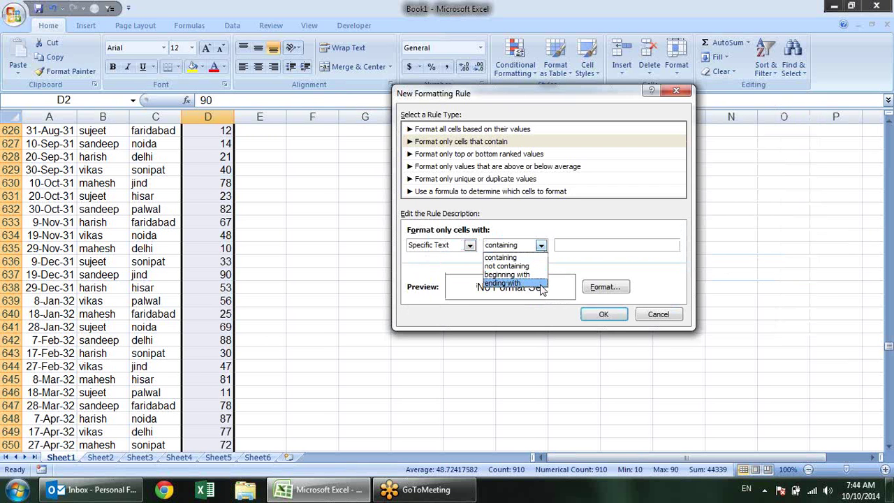
Make the rule match text beginning with 's' and give it a yellow fill
left_click(562, 259)
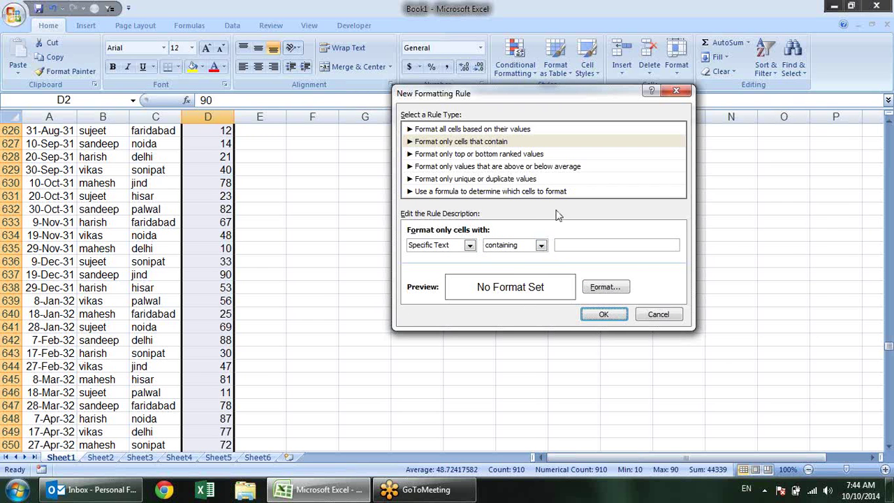
left_click(542, 245)
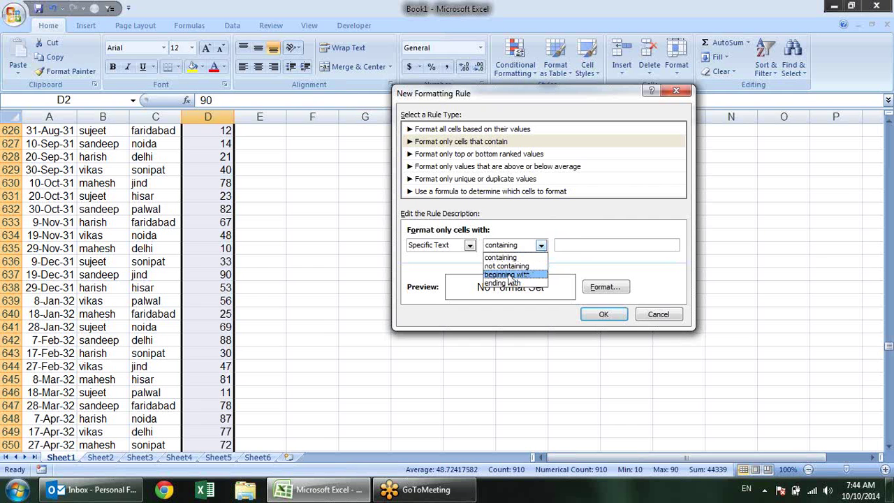
left_click(510, 276)
left_click(571, 245)
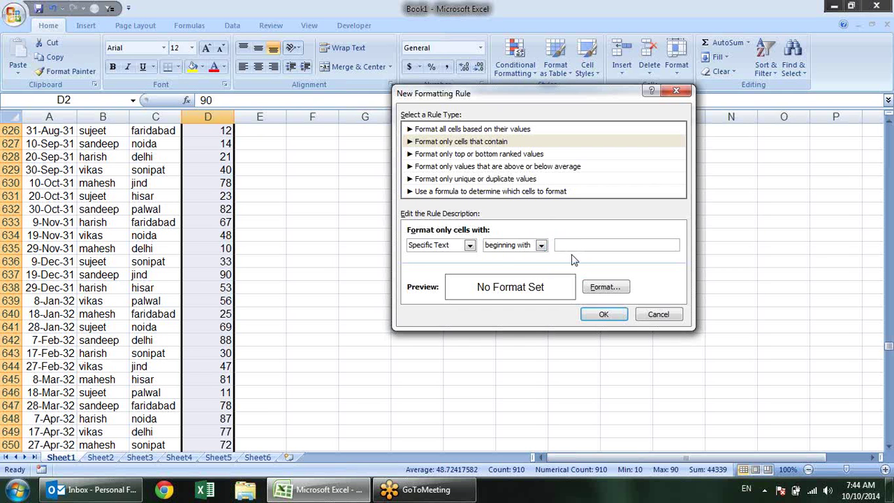
type("s")
left_click(605, 287)
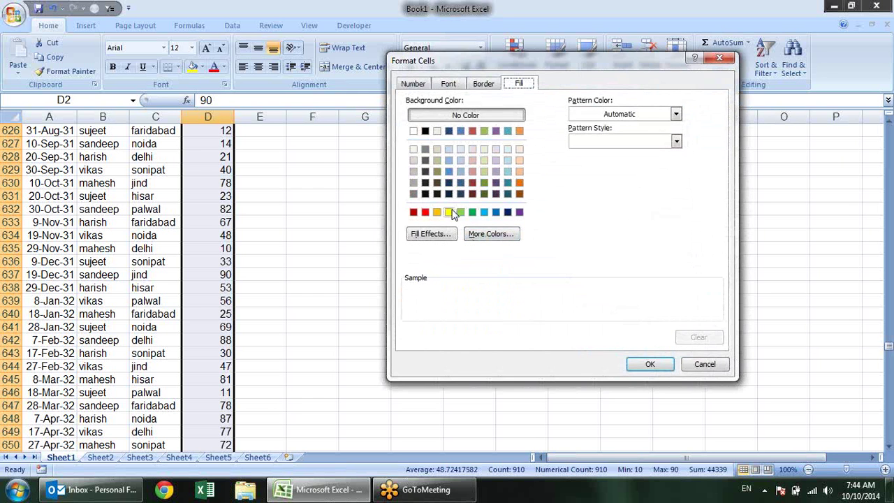
left_click(449, 213)
left_click(649, 364)
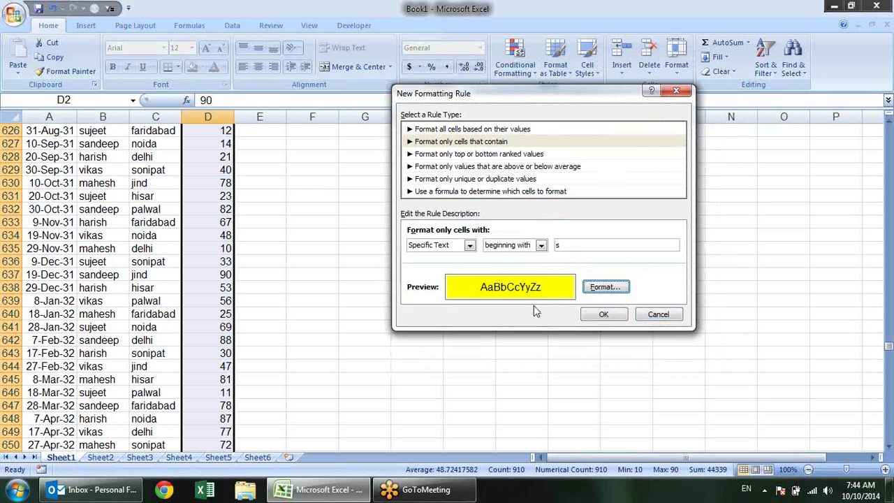
Change the condition to text ending with 'pl'
left_click(542, 246)
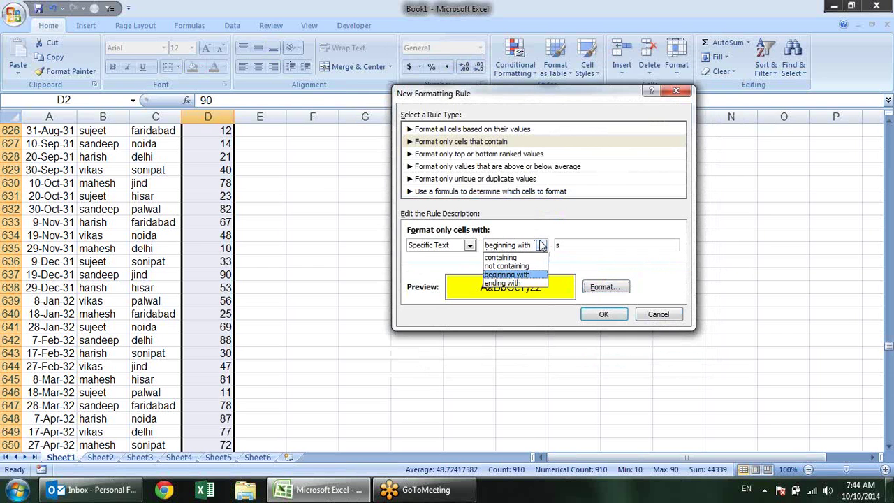
left_click(539, 283)
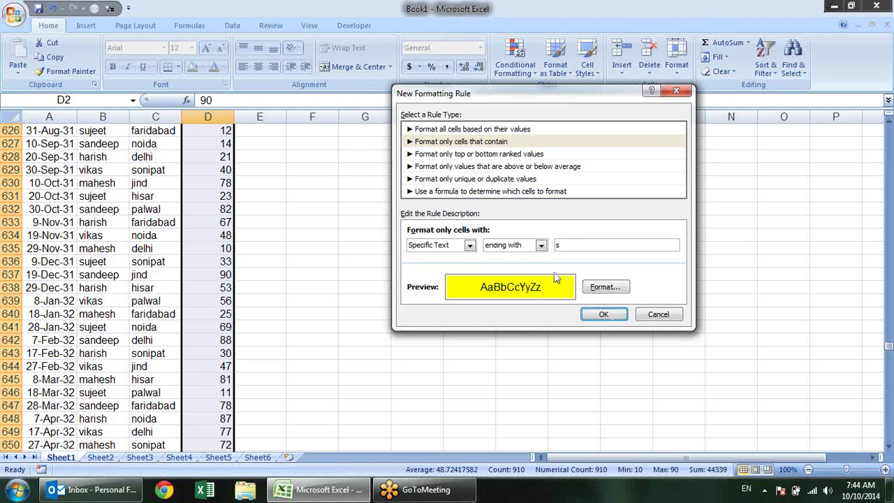
left_click(572, 244)
type("pl")
Try the Dates Occurring condition with Yesterday, then switch the condition to No Blanks
left_click(470, 246)
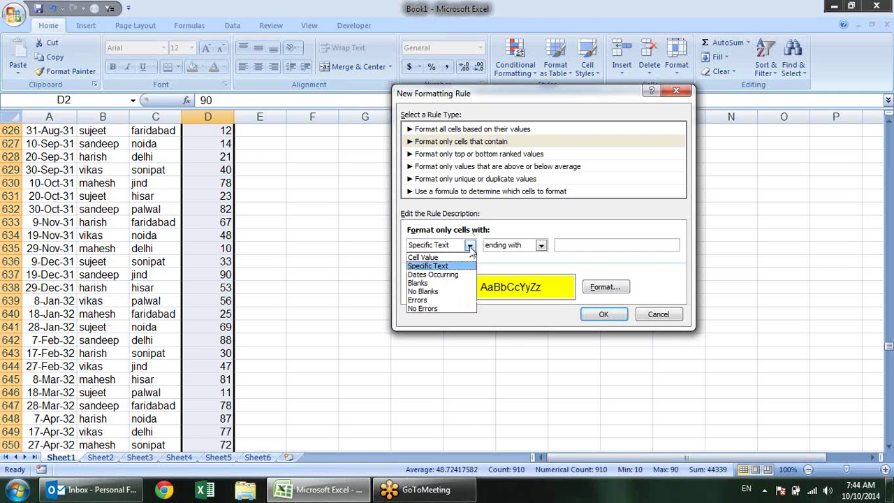
left_click(460, 277)
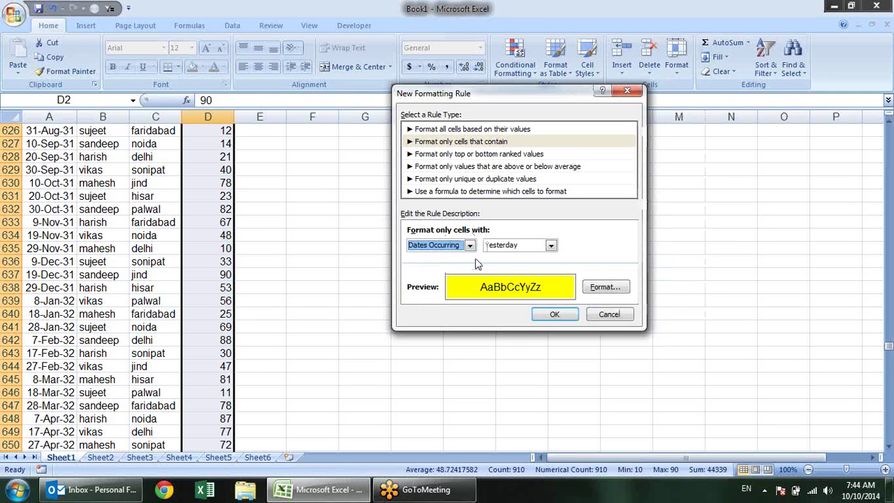
left_click(551, 245)
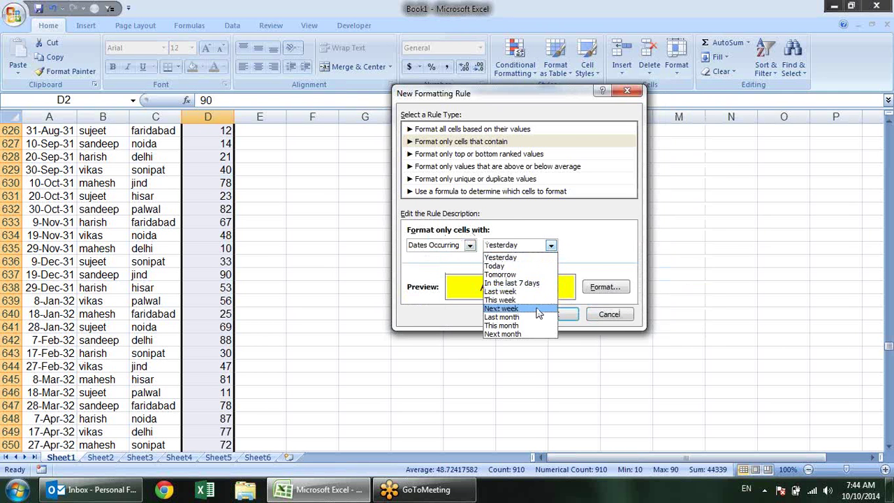
left_click(602, 243)
left_click(470, 245)
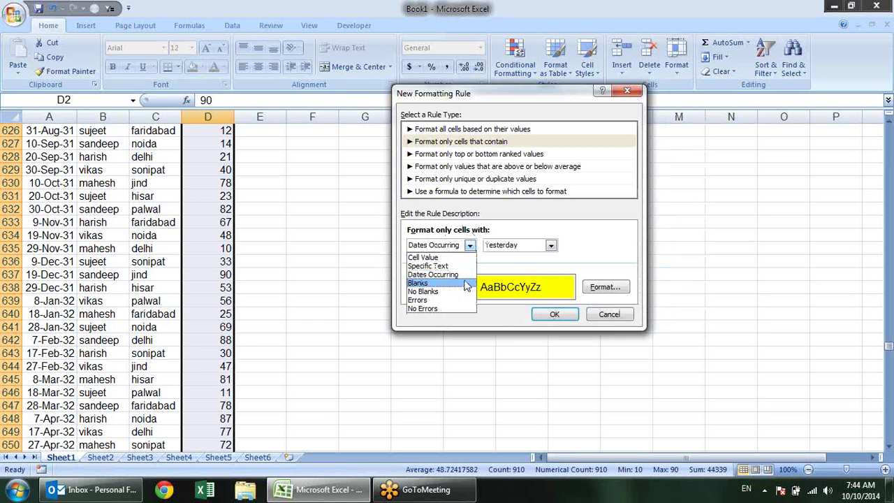
left_click(455, 292)
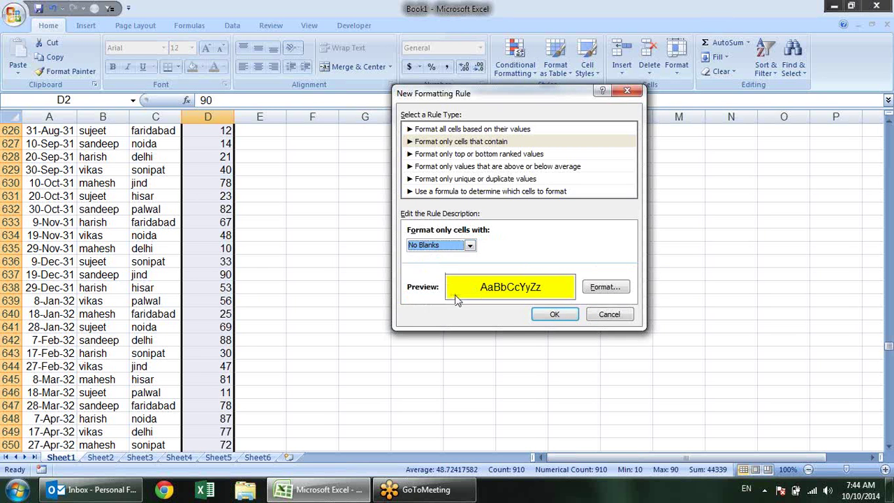
Choose the Errors condition, close the New Formatting Rule dialog and select cell G629
left_click(470, 245)
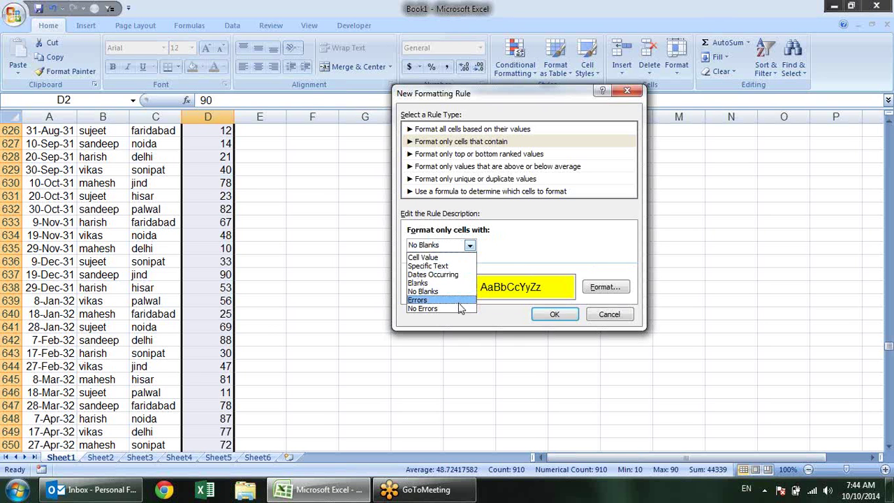
left_click(888, 33)
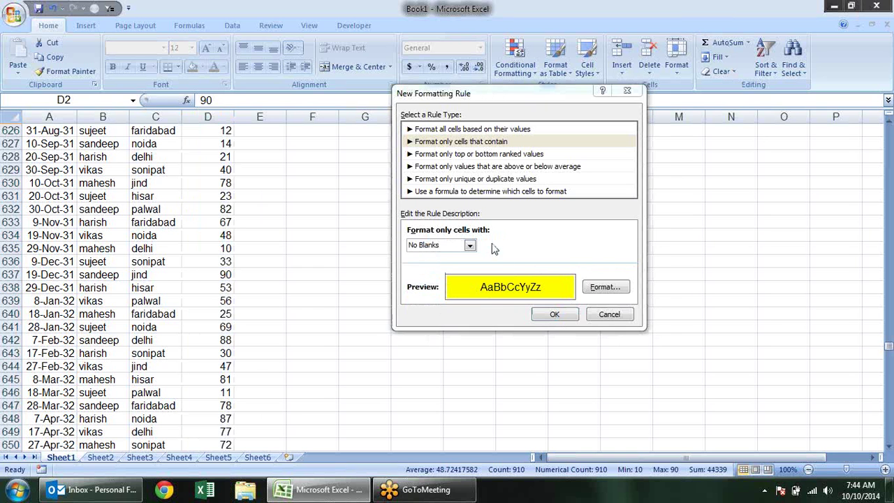
left_click(463, 245)
left_click(471, 245)
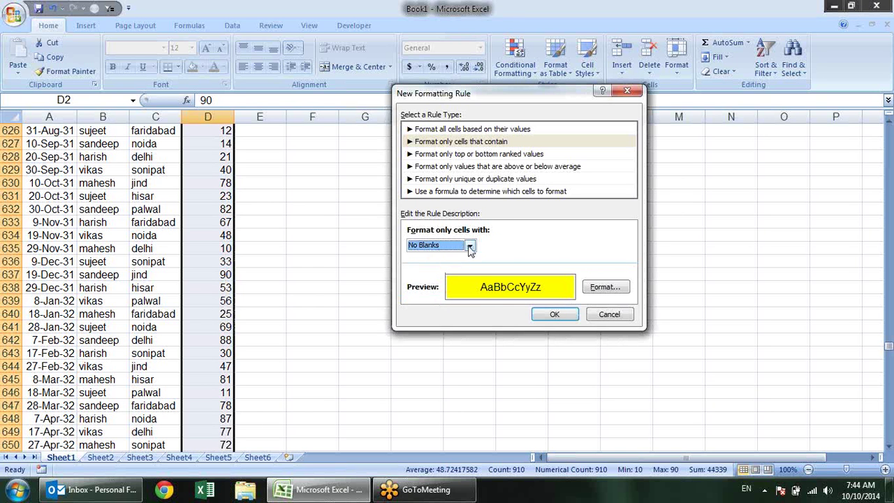
left_click(470, 246)
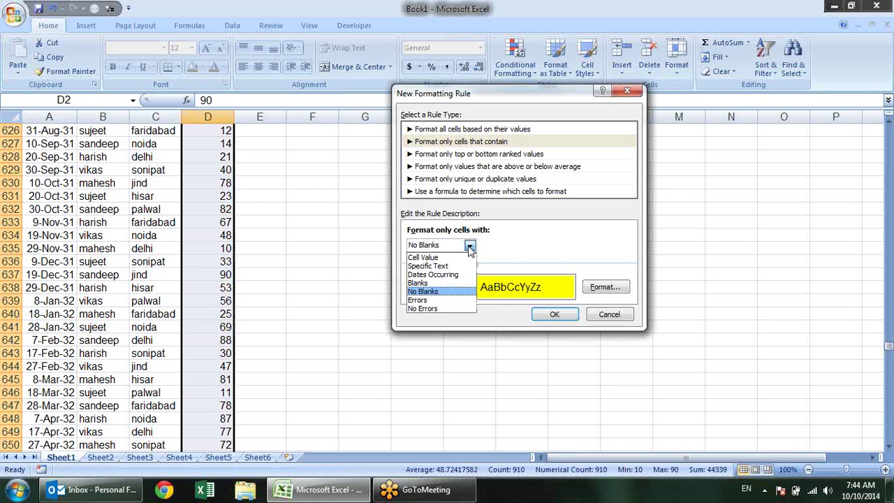
left_click(449, 302)
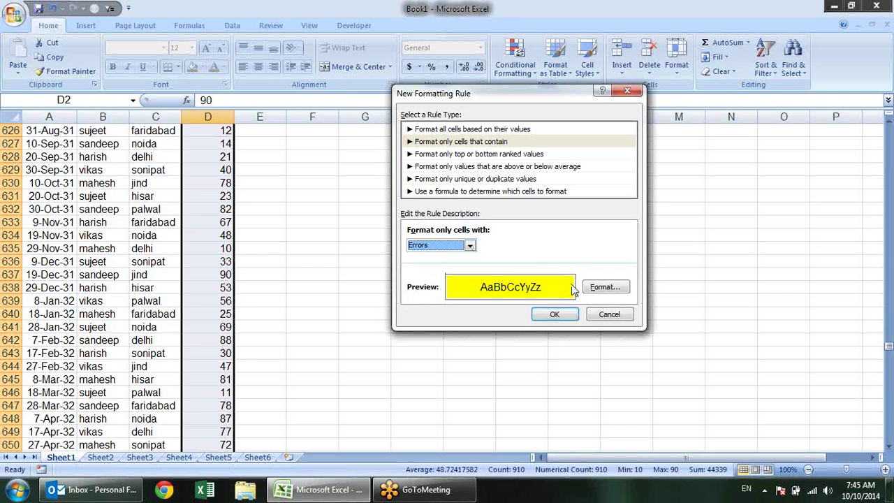
left_click(554, 314)
left_click(378, 170)
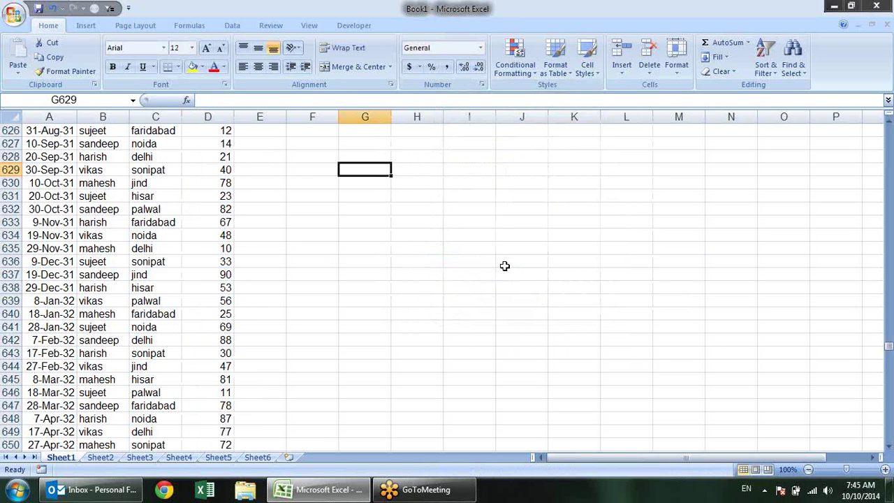
type("=na")
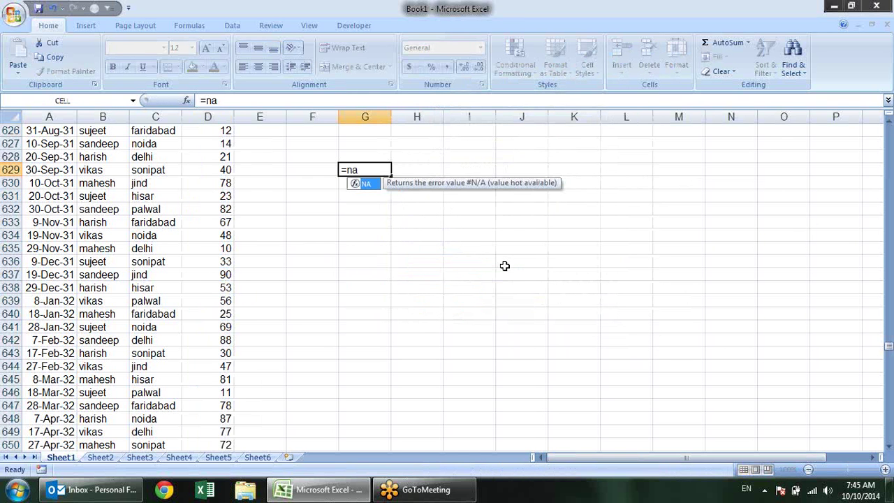
key("Return")
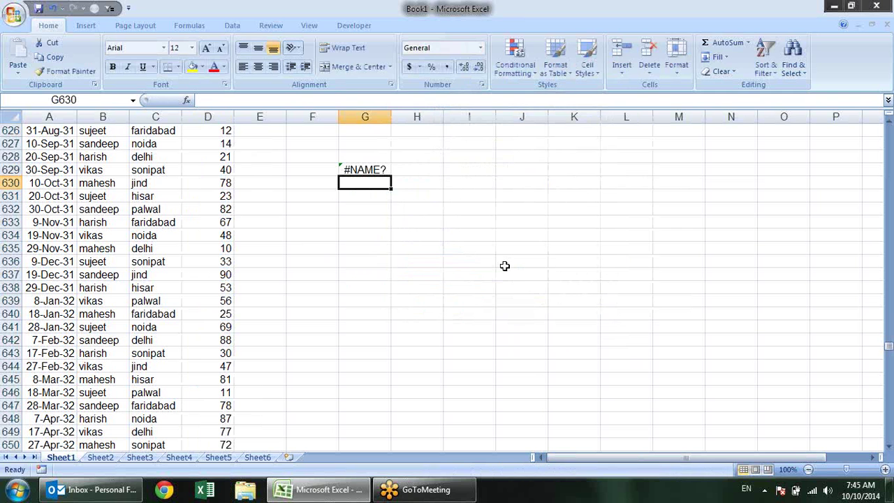
type("=na")
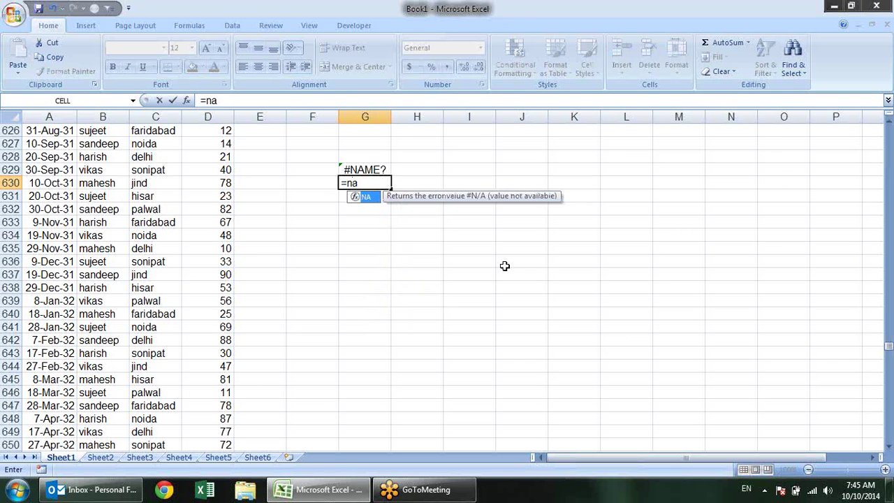
key("Tab")
key("Return")
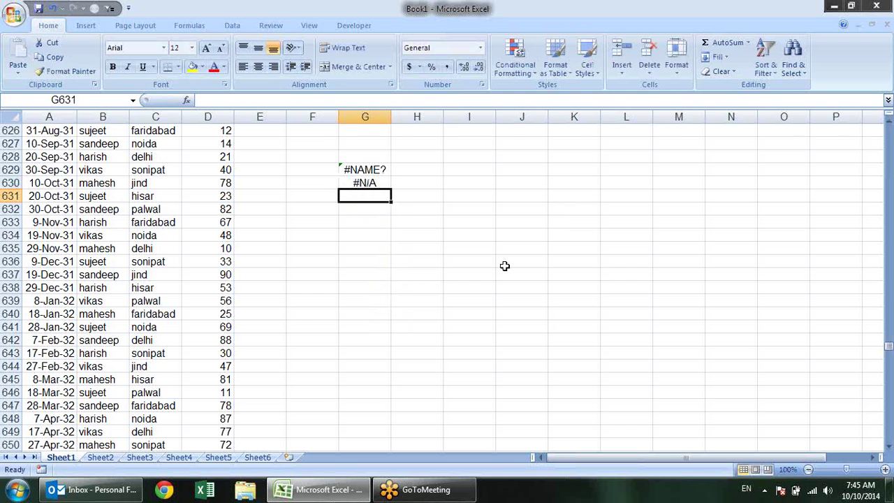
type("=")
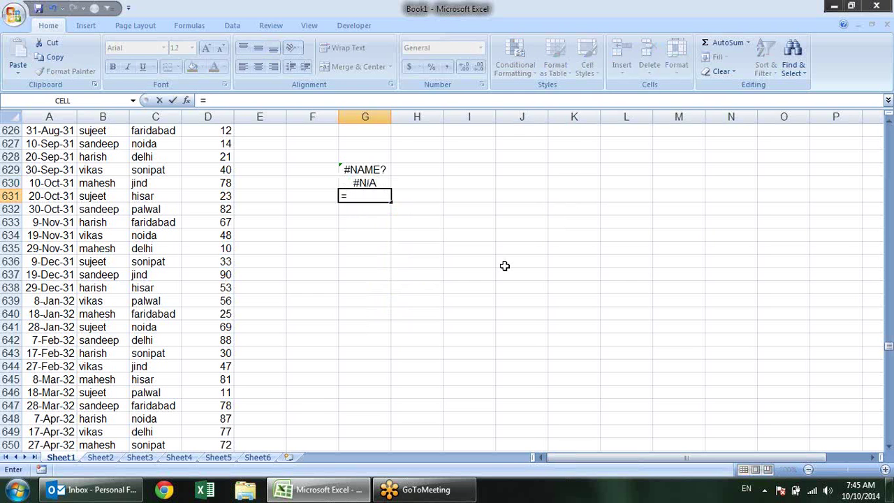
type("2/0")
key("Return")
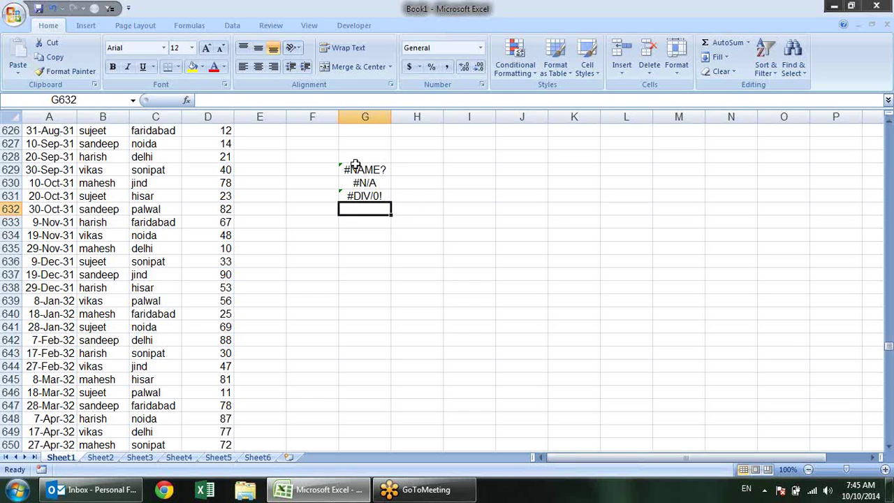
left_click_drag(355, 165, 370, 196)
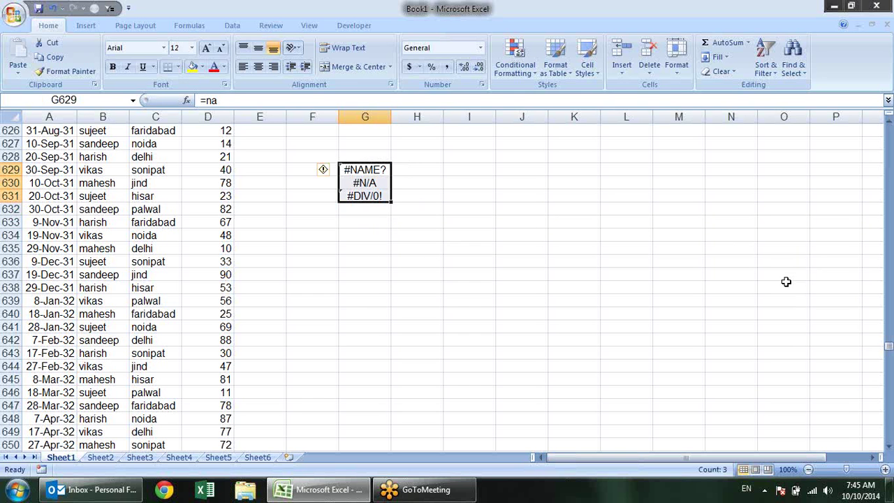
key("Delete")
left_click(365, 170)
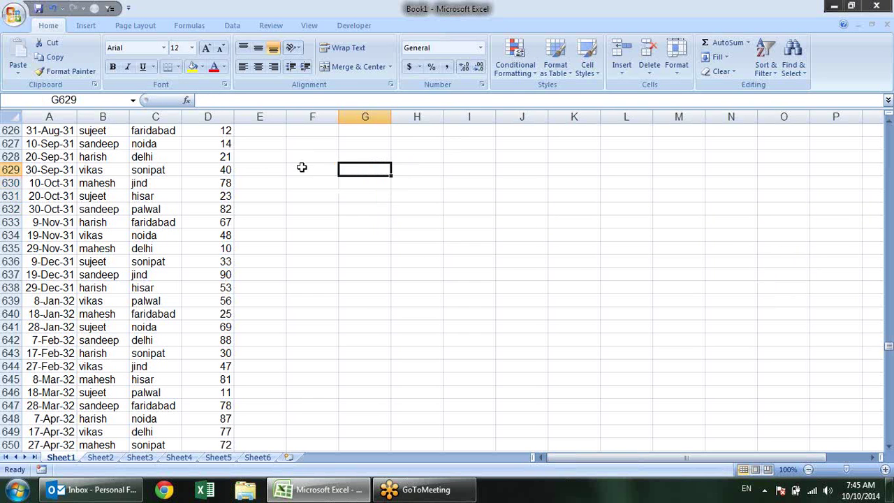
scroll(305, 184, "up", 6)
scroll(305, 184, "up", 2)
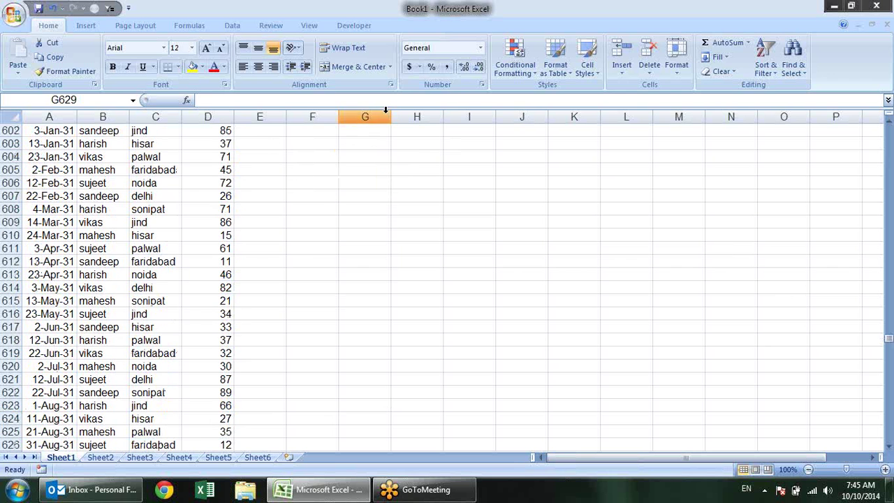
With D607 selected, start a New Rule for formatting only top or bottom ranked values
left_click(185, 196)
left_click(528, 70)
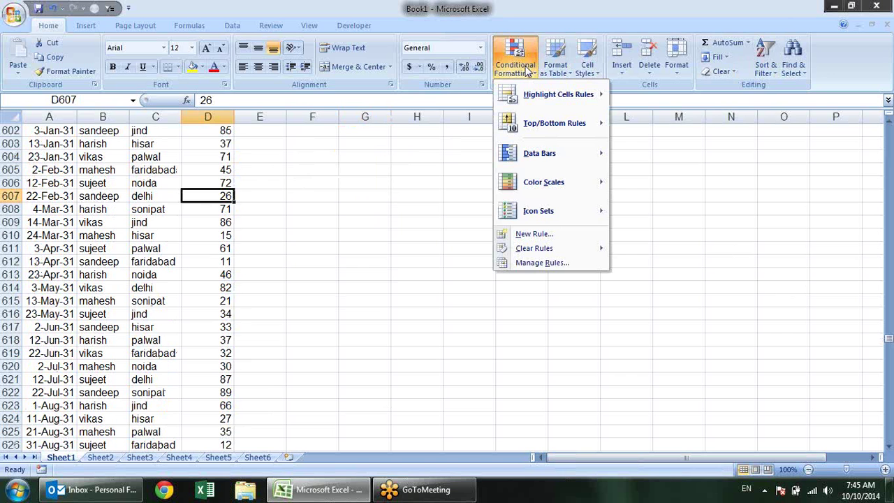
left_click(552, 233)
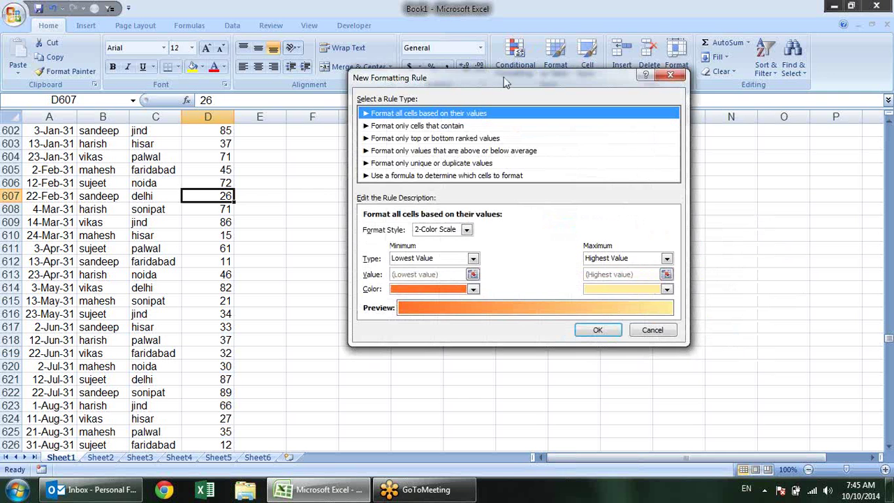
left_click(671, 77)
left_click(515, 59)
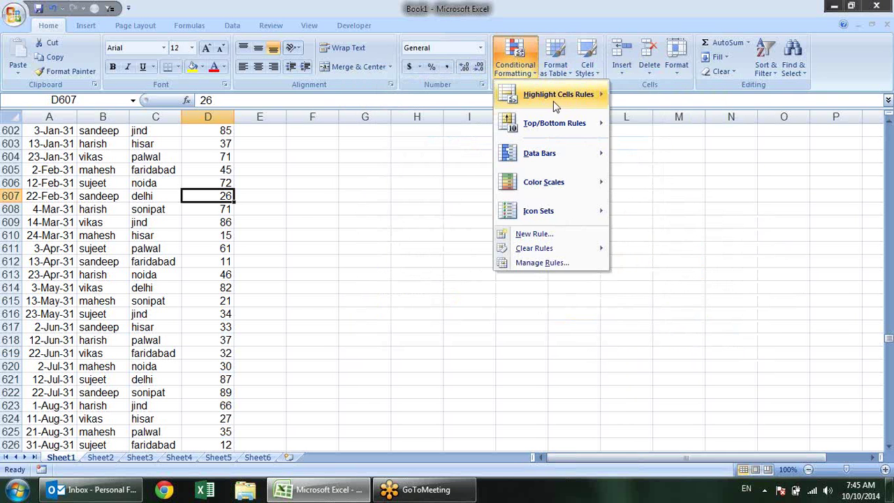
mouse_move(558, 97)
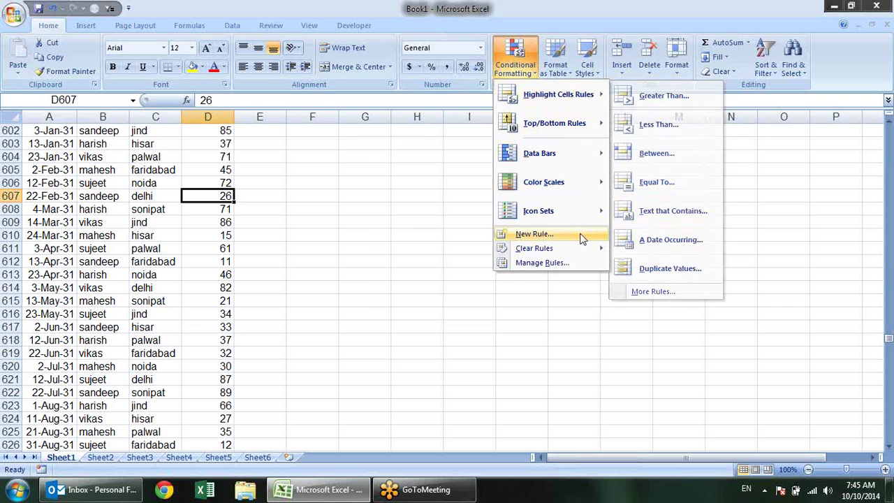
left_click(579, 236)
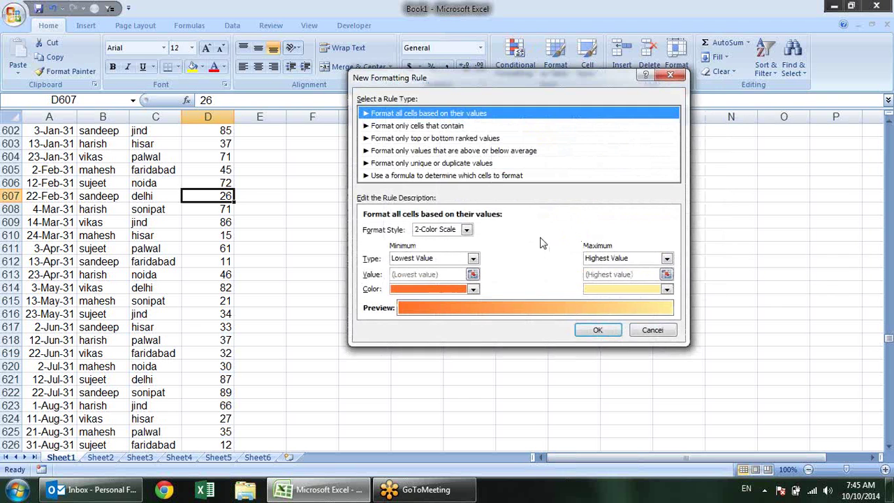
left_click(483, 141)
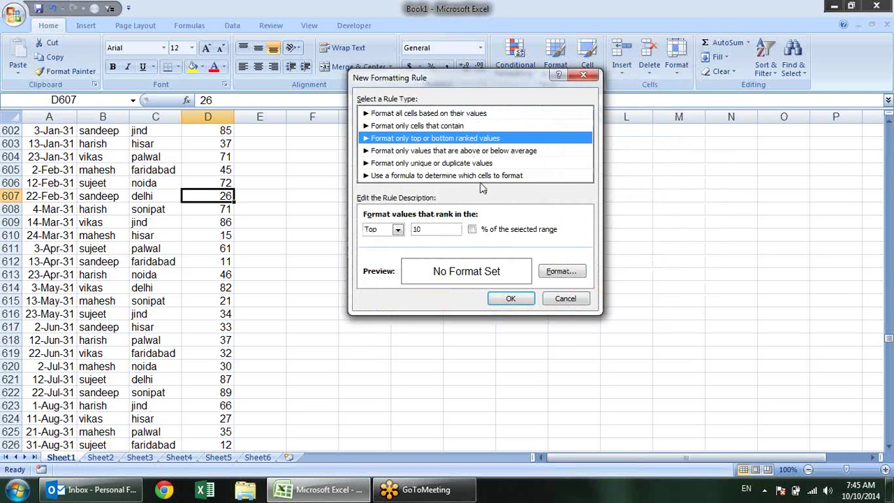
Set the ranked rule to Bottom 30, leaving the percentage option off
left_click(473, 231)
left_click(474, 233)
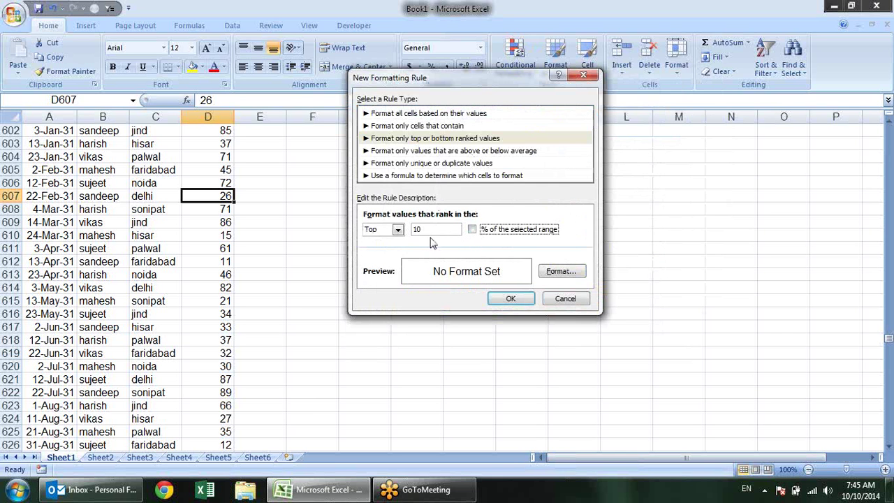
left_click(397, 230)
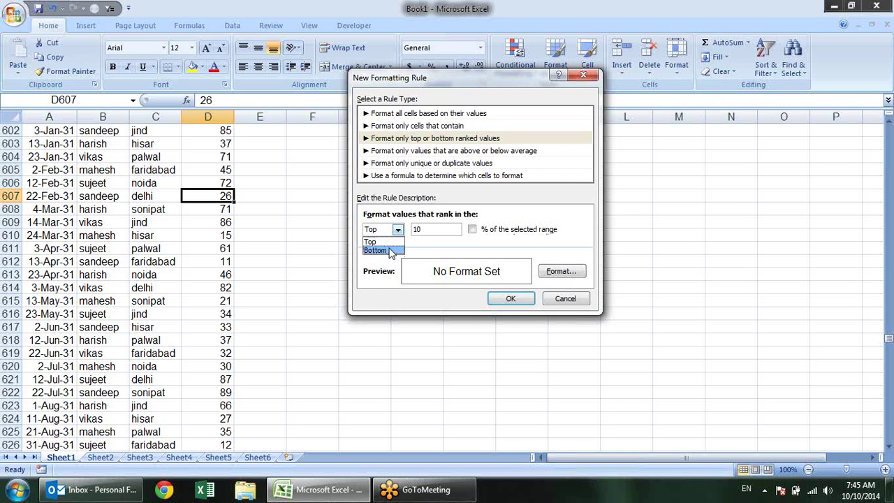
left_click(377, 250)
left_click(473, 231)
left_click(473, 230)
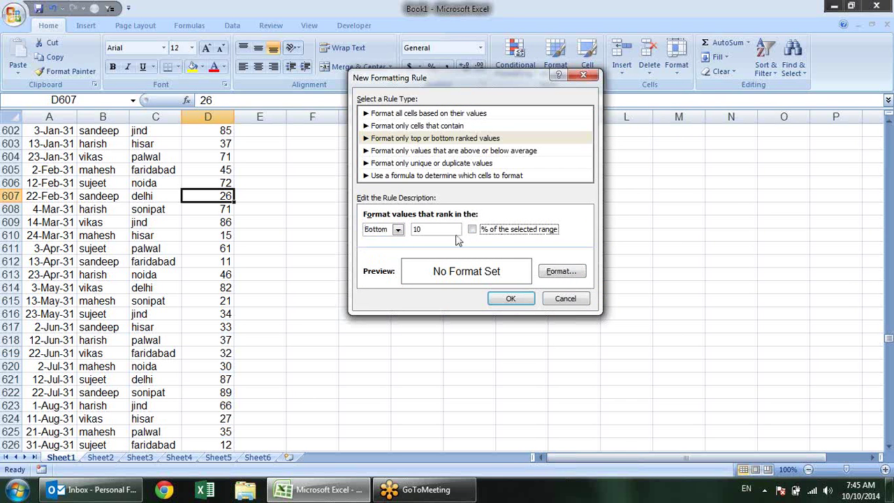
key("shift+Tab")
type("30")
Switch to the above/below average rule type and choose below the average
left_click(472, 152)
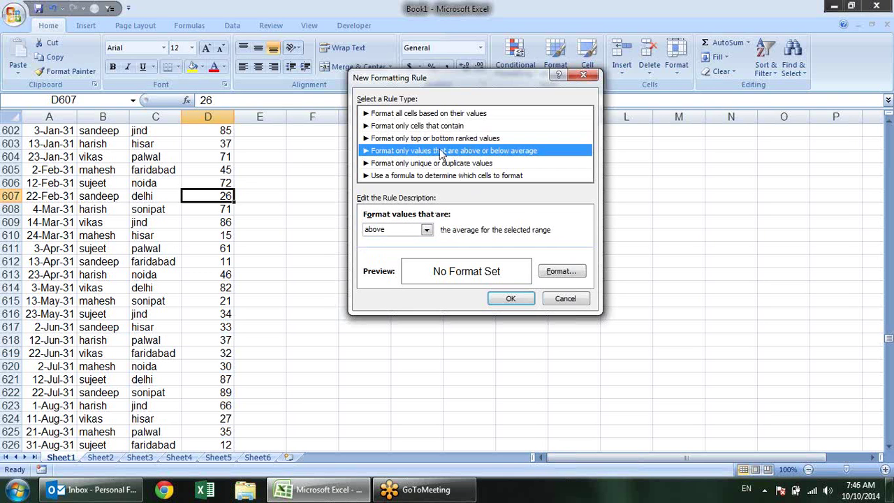
left_click(426, 230)
left_click(409, 250)
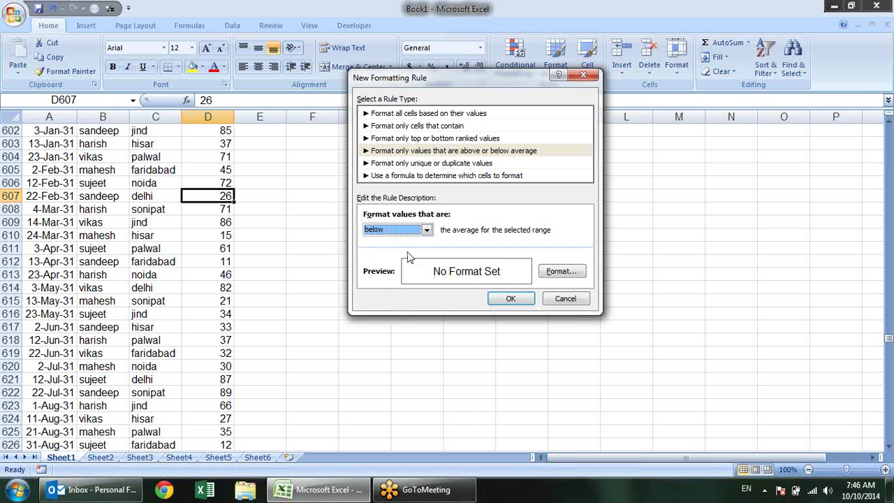
left_click(427, 232)
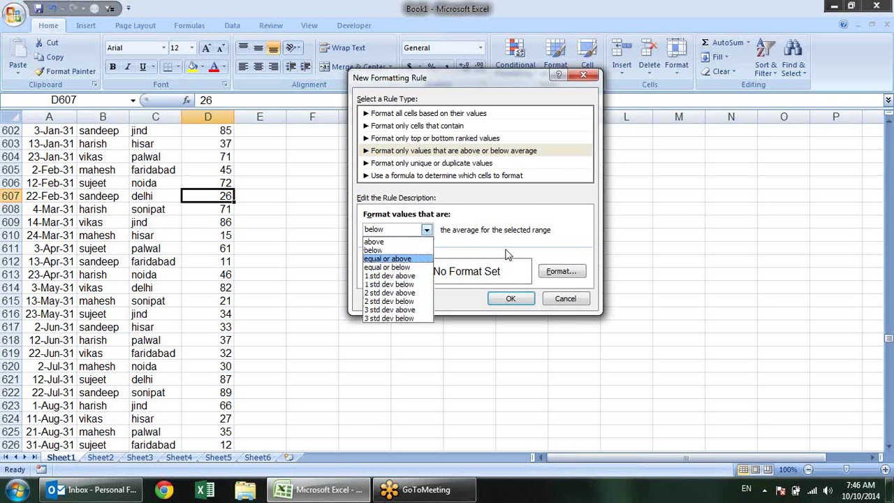
left_click(534, 219)
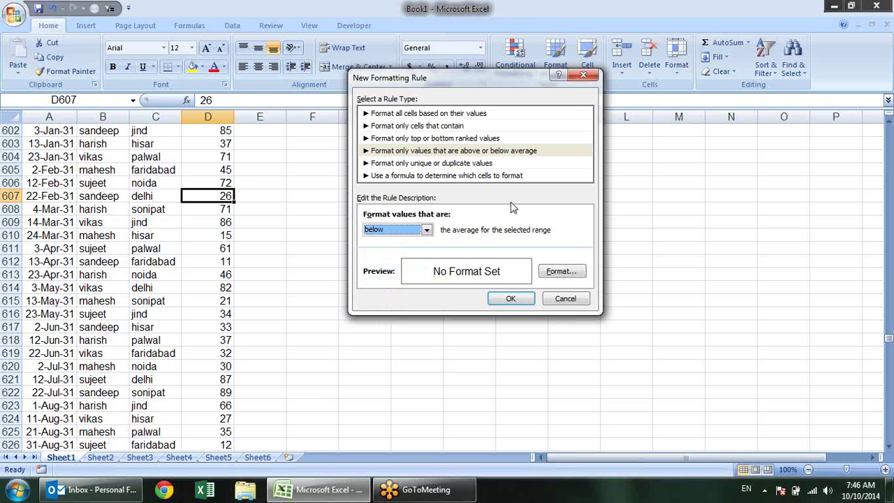
Try the duplicate values rule type and its Format dialog, then switch to a formula-based rule
left_click(488, 164)
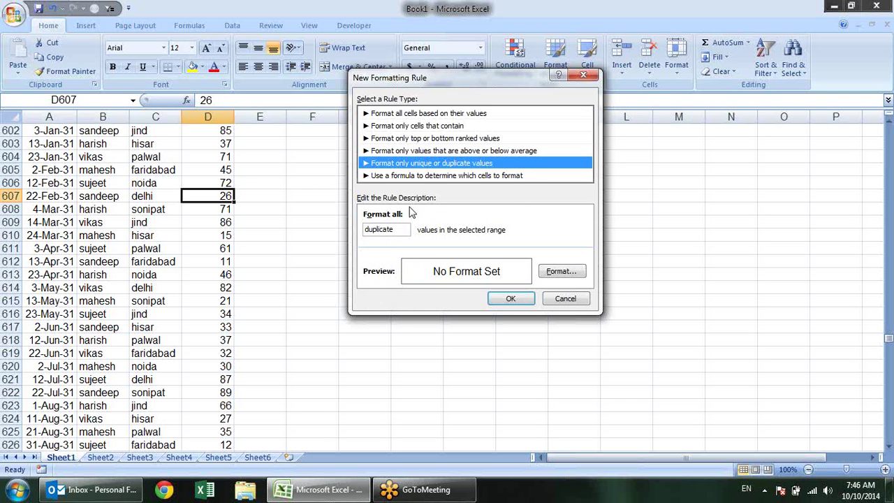
left_click(403, 231)
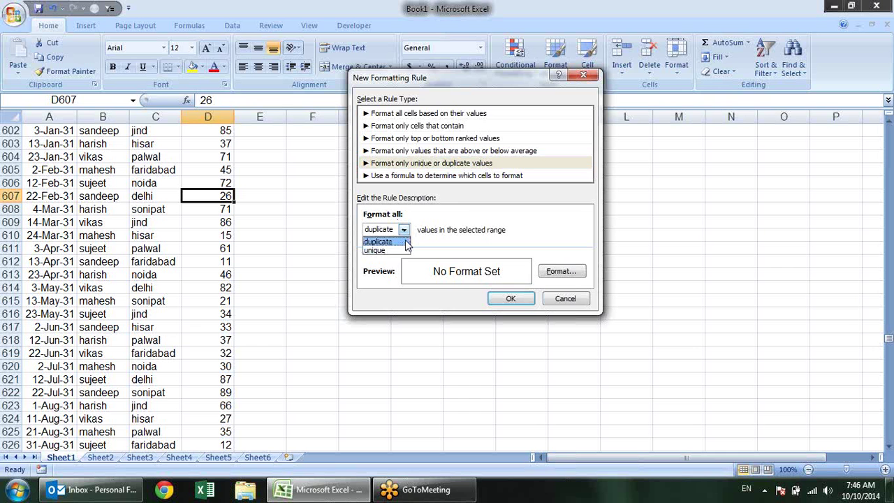
left_click(447, 210)
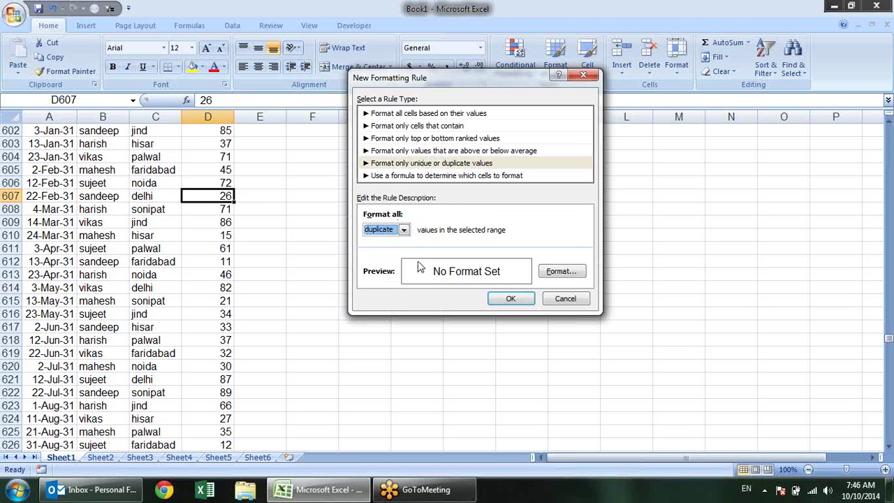
left_click(563, 272)
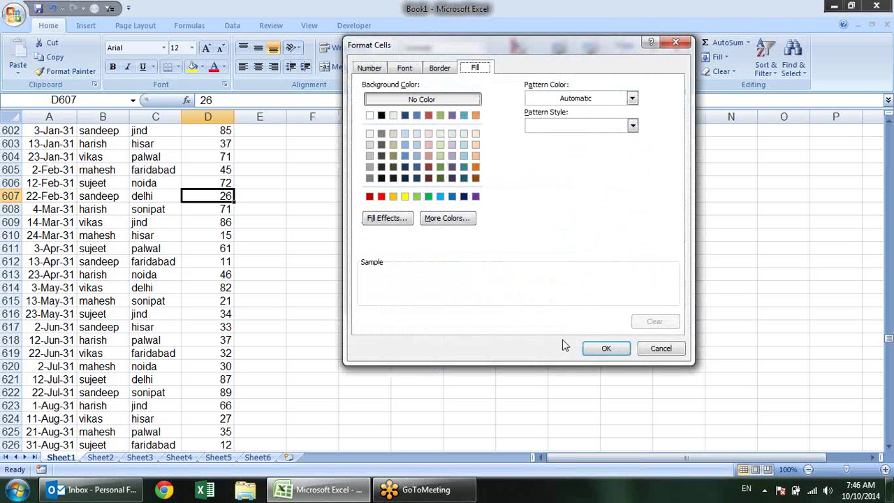
left_click(659, 348)
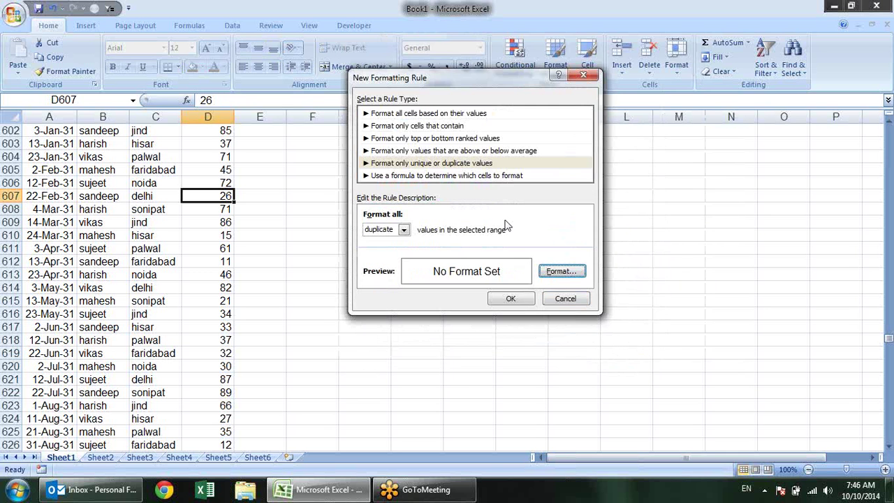
left_click(444, 178)
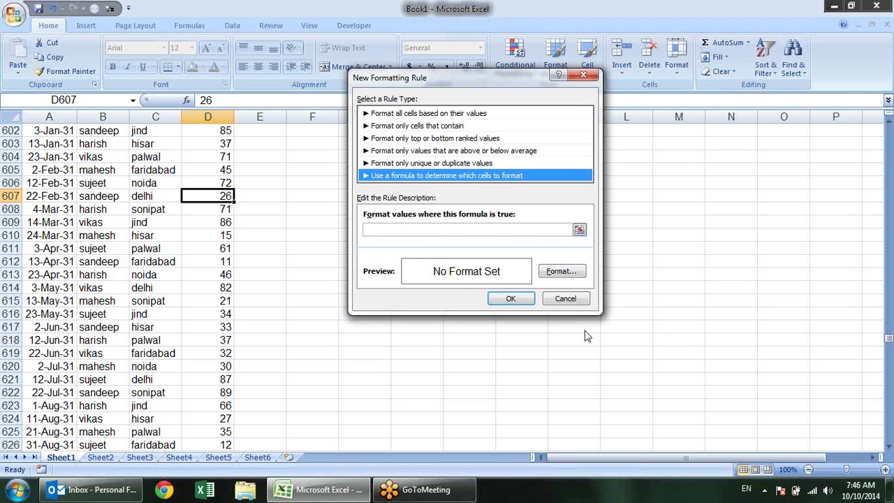
Cancel the new rule and scroll back to the top of the worksheet
left_click(551, 300)
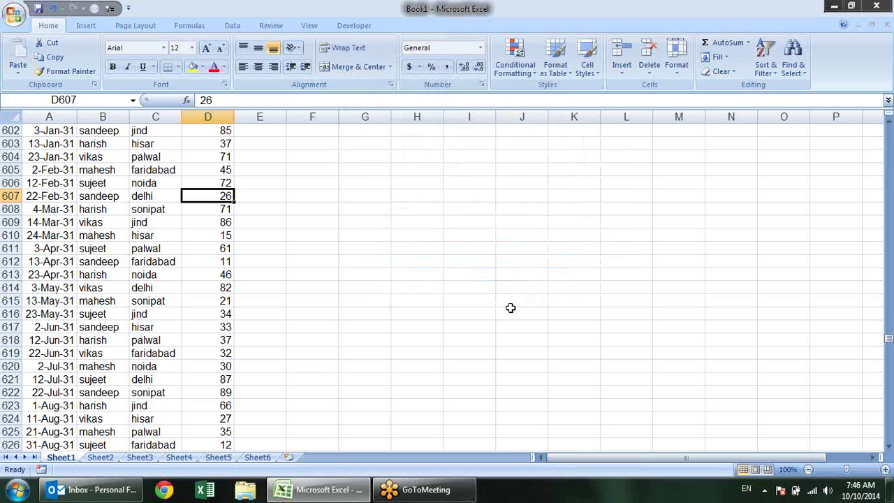
scroll(483, 130, "up", 20)
scroll(483, 130, "up", 18)
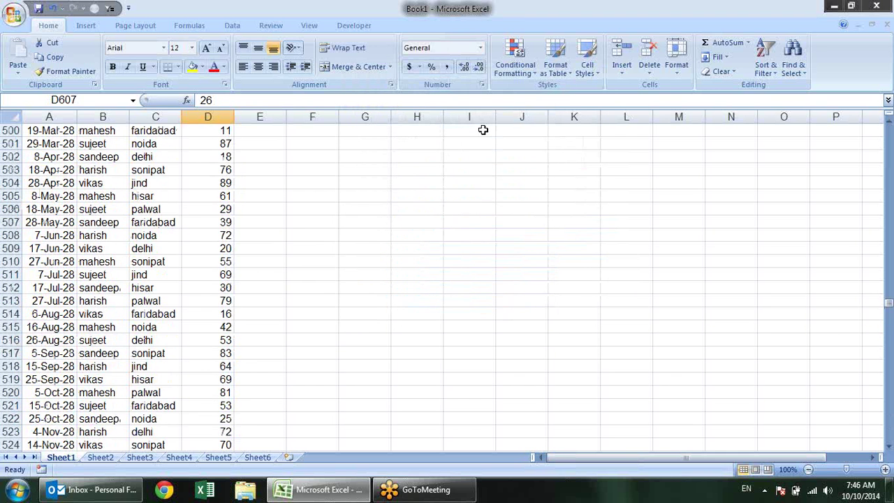
left_click_drag(889, 300, 889, 129)
left_click(259, 148)
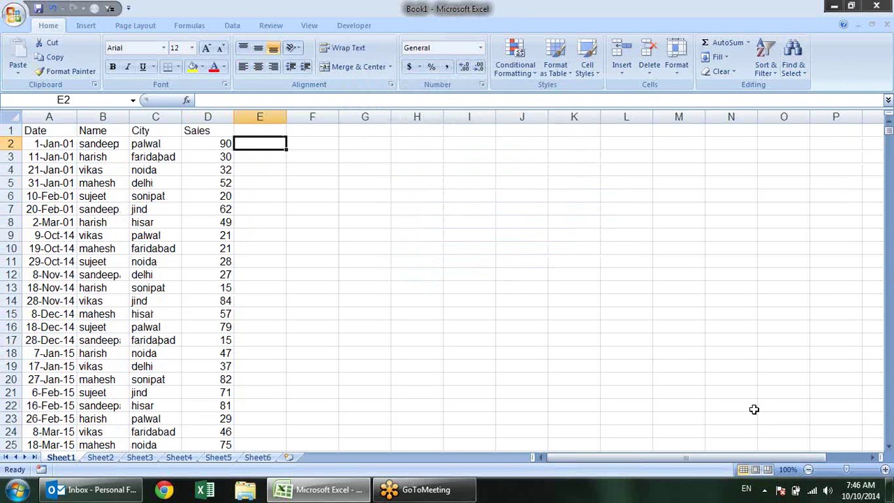
Enter the formula =$F$4+G4 in G5
left_click(367, 184)
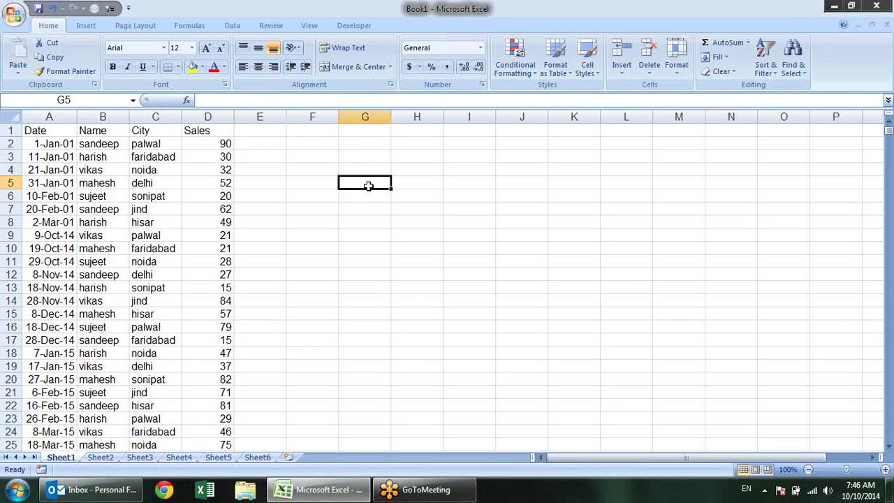
type("=")
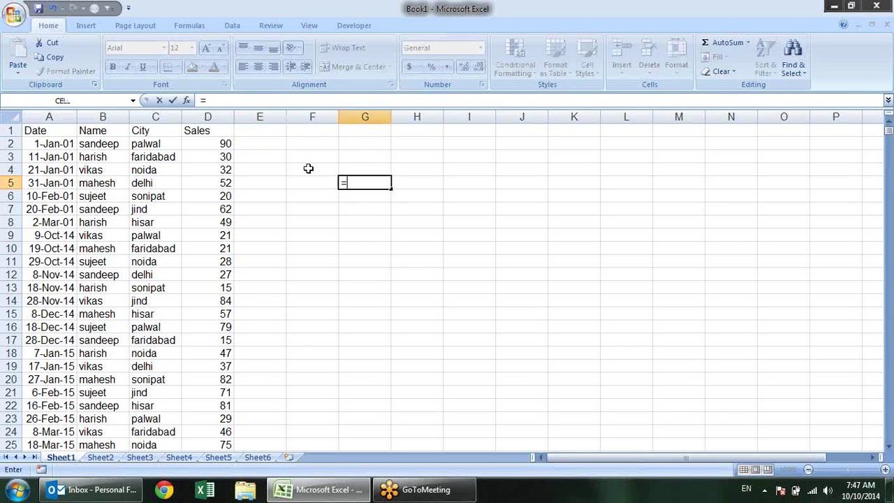
left_click(309, 168)
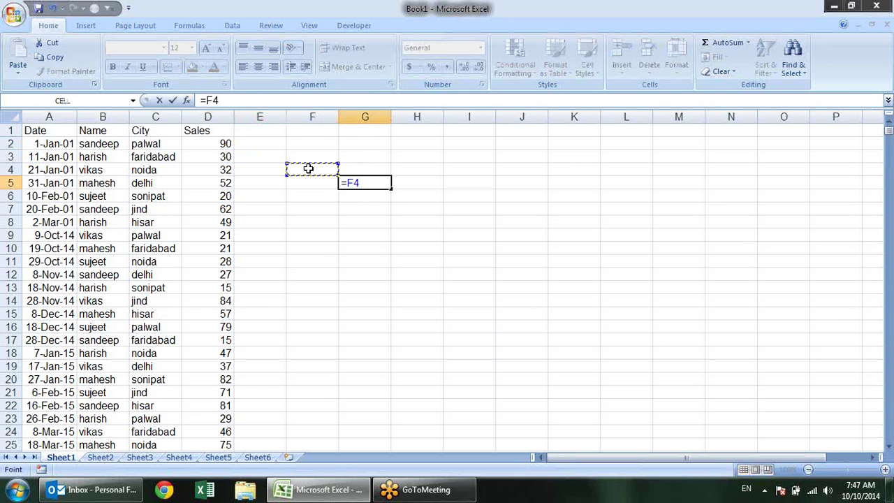
key("F4")
type("+")
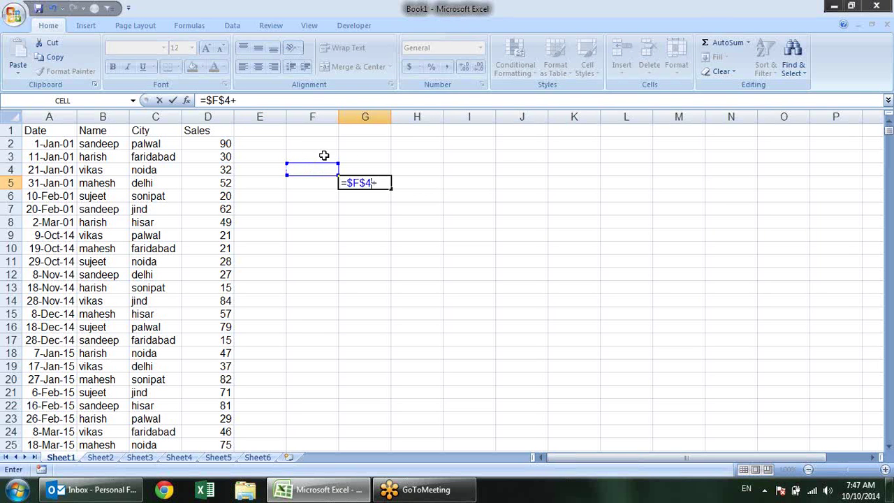
left_click(366, 164)
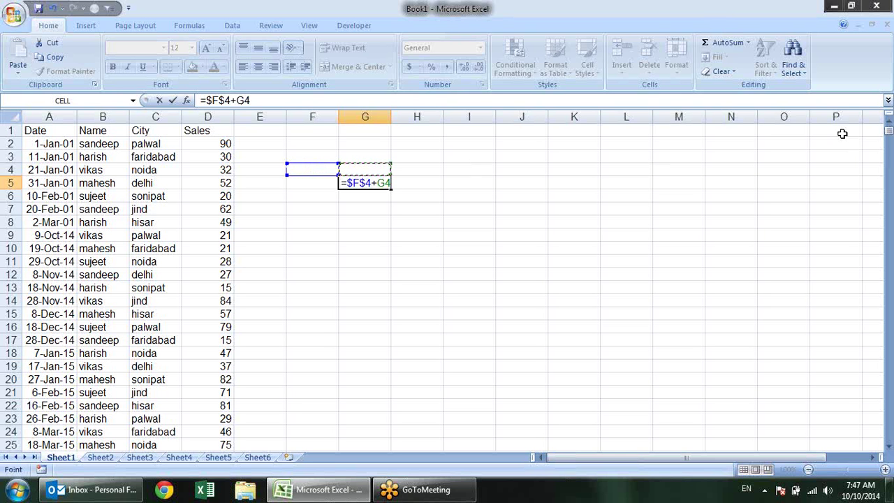
key("Return")
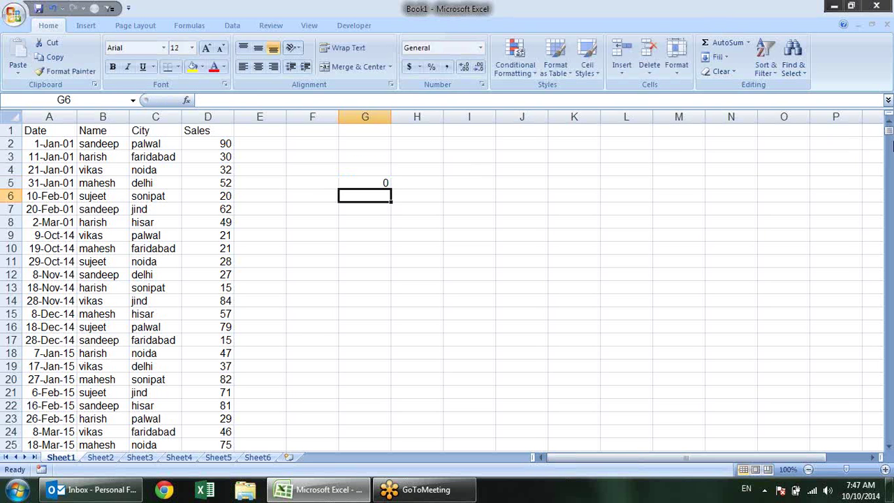
Enter 20 in F4 and 10 in G4, check G5's formula gives 30, and select F4:H5
left_click(322, 169)
type("20")
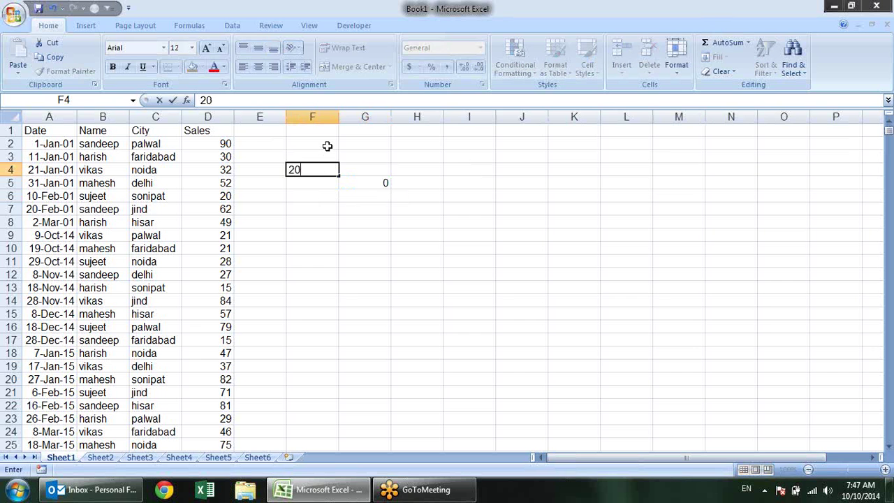
key("Tab")
type("10")
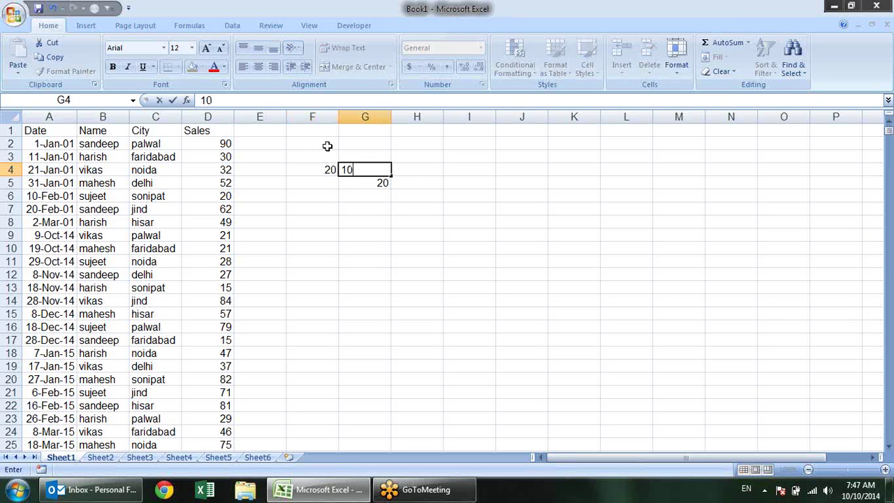
key("Return")
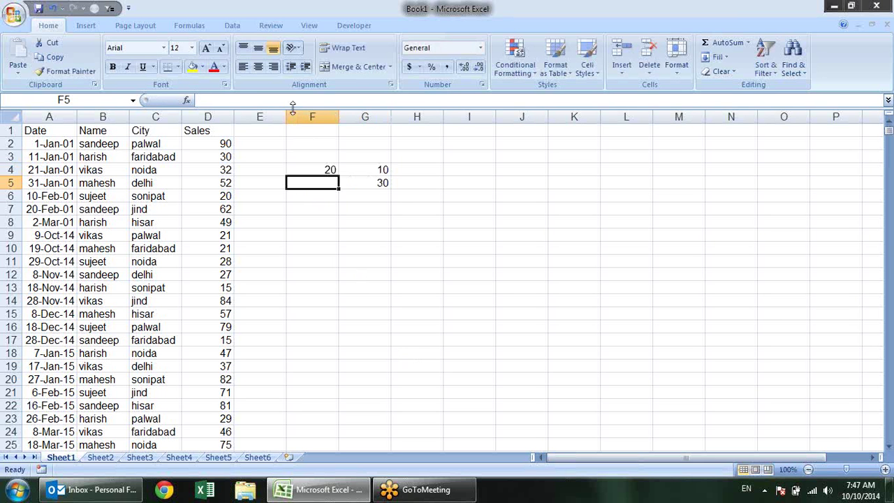
left_click(384, 182)
double_click(384, 182)
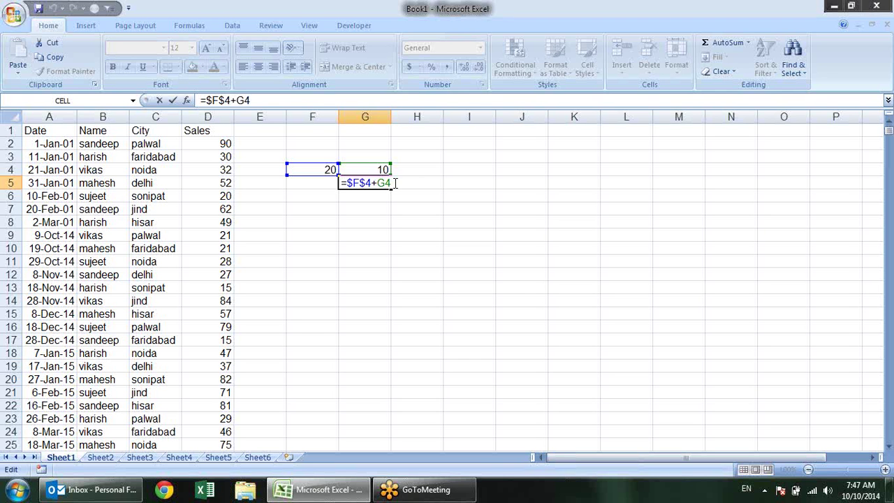
left_click_drag(392, 183, 378, 183)
key("ctrl+Return")
left_click_drag(329, 170, 385, 191)
Clear the old test values and enter =A1 in G3 so it shows Date
key("Delete")
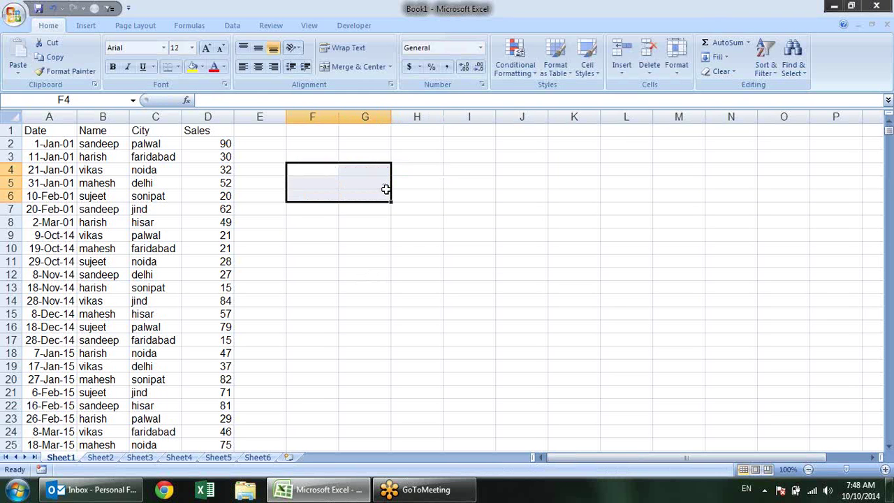
left_click(354, 155)
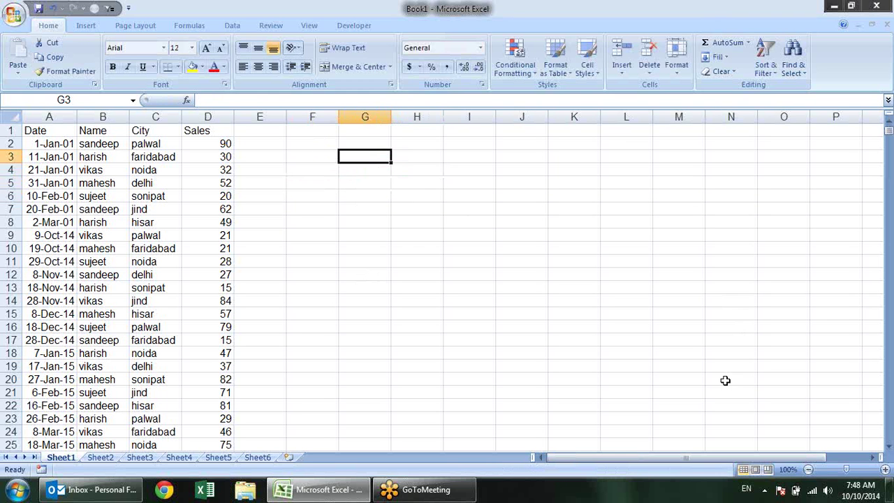
type("=")
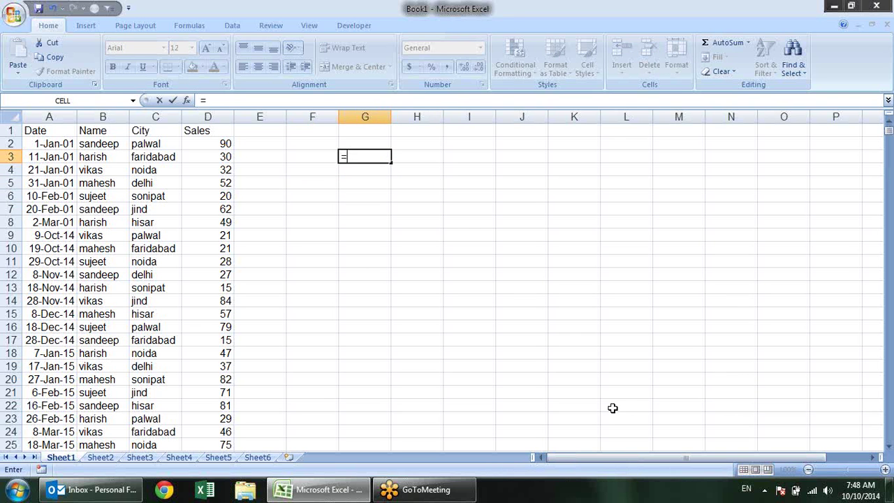
left_click(30, 130)
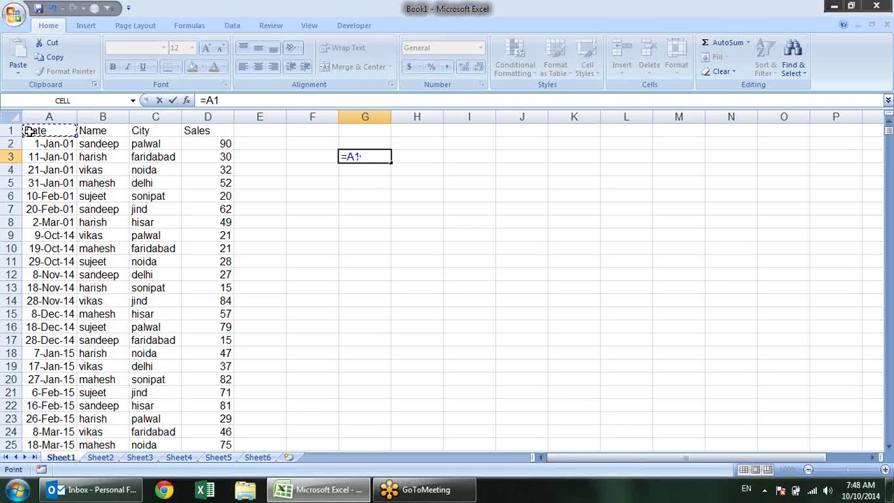
key("Return")
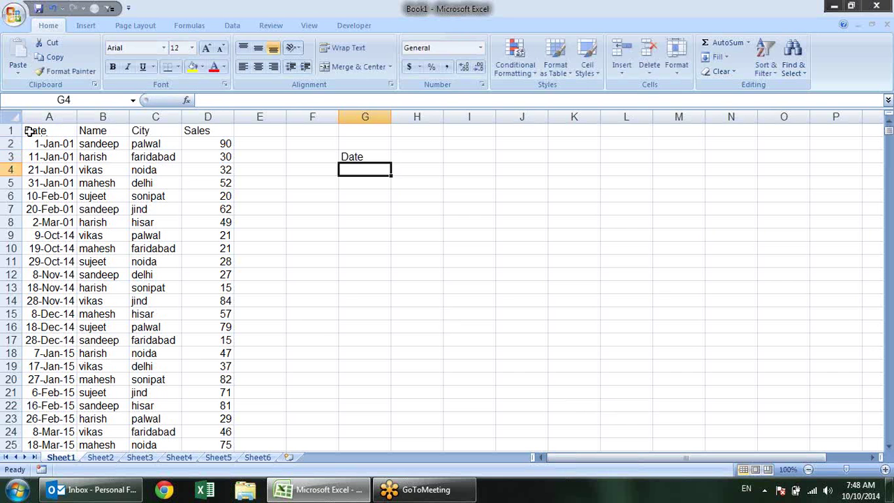
left_click(381, 144)
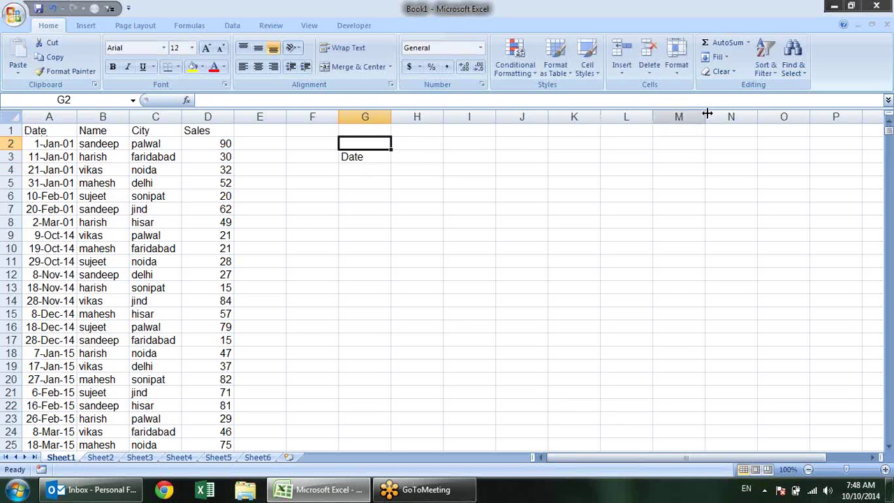
left_click(377, 162)
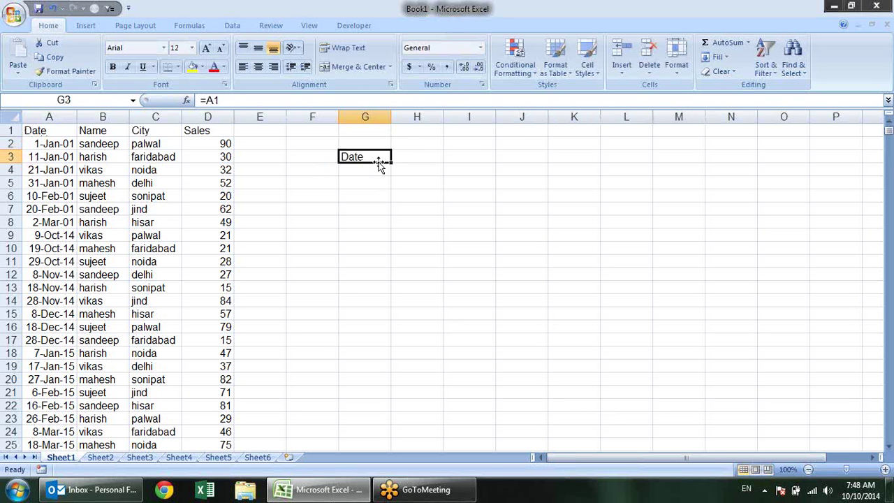
double_click(378, 162)
key("Escape")
Fill G3 right to J3 and check the copies reference B1, C1 and D1
left_click_drag(392, 164, 541, 164)
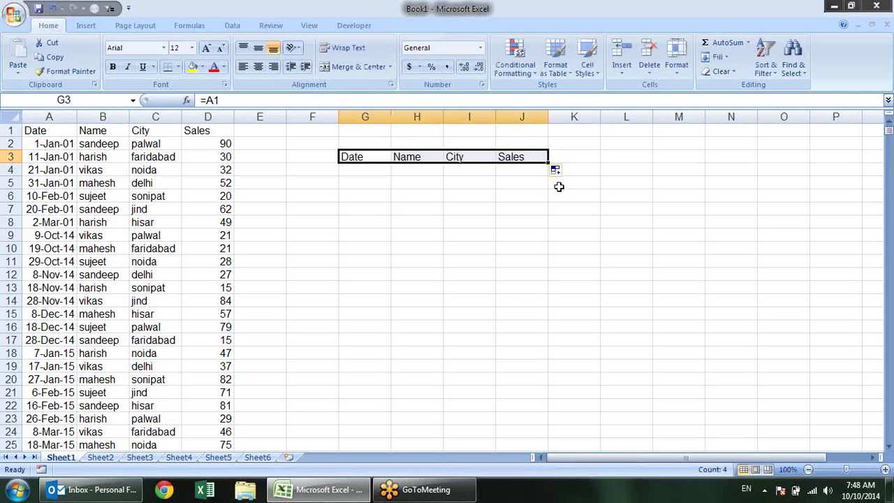
left_click(383, 157)
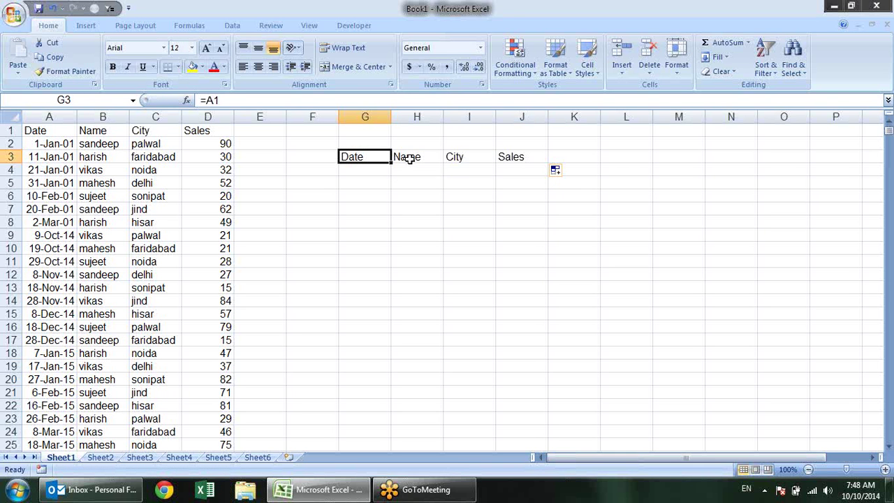
left_click(409, 158)
double_click(427, 159)
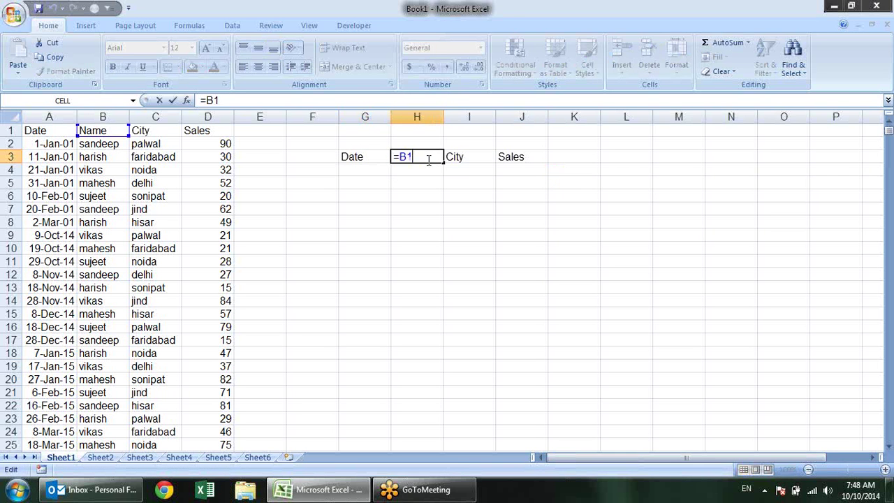
left_click(491, 157)
double_click(490, 157)
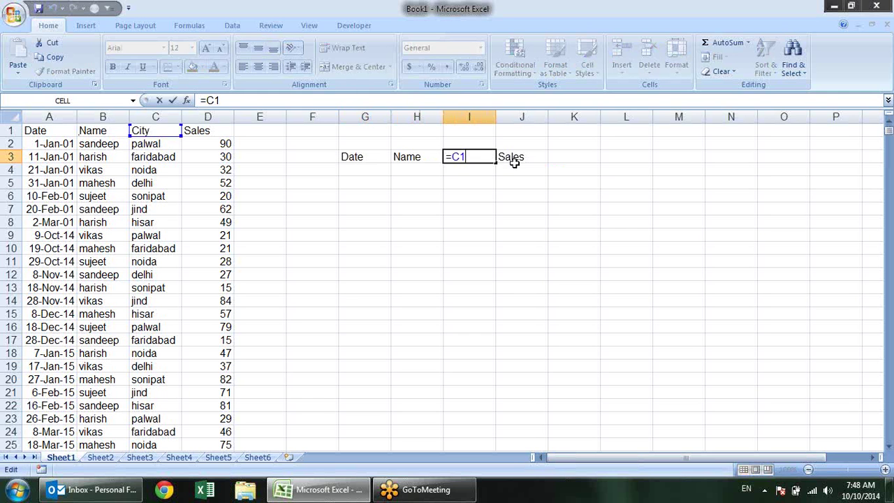
left_click(511, 156)
double_click(512, 156)
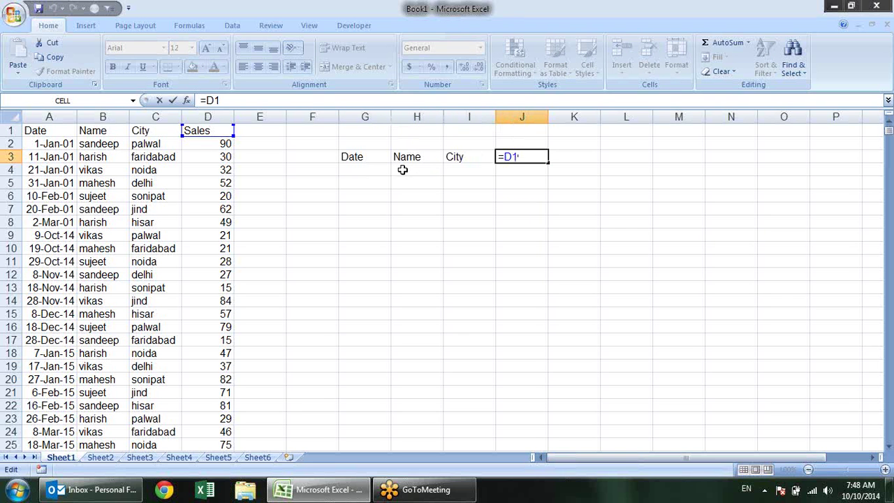
key("ctrl+Return")
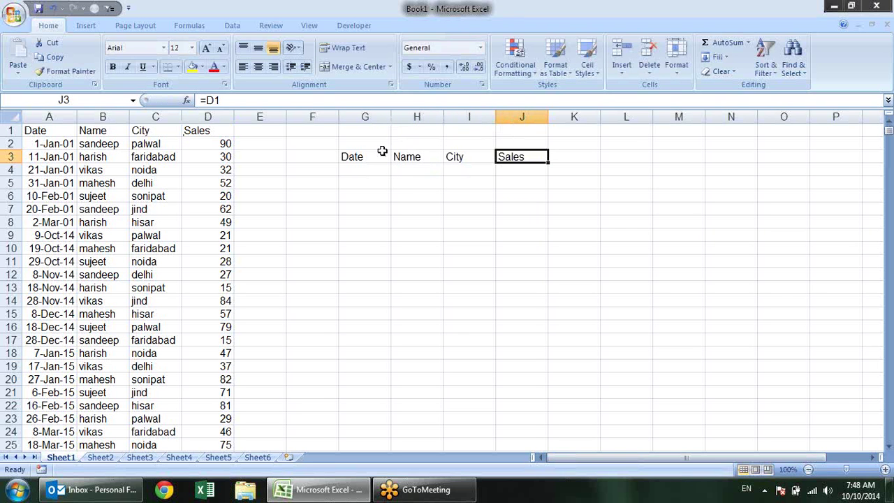
left_click(381, 156)
left_click_drag(390, 161, 389, 283)
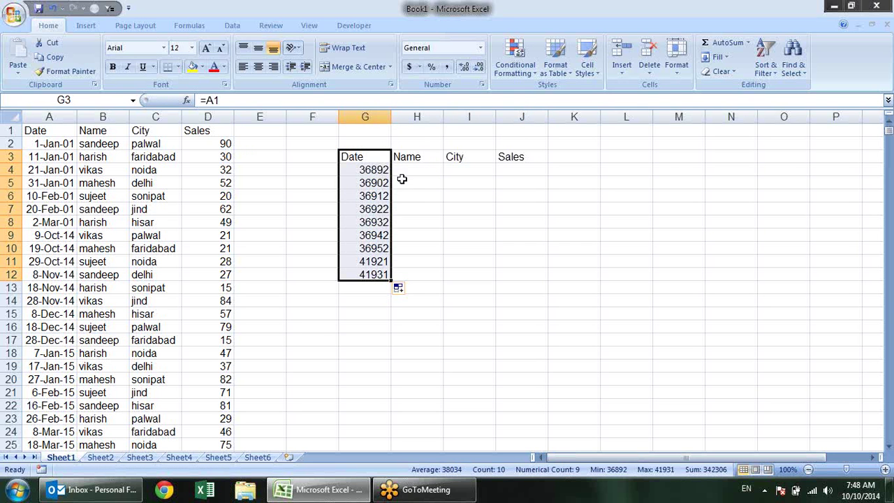
key("ctrl+z")
left_click(455, 157)
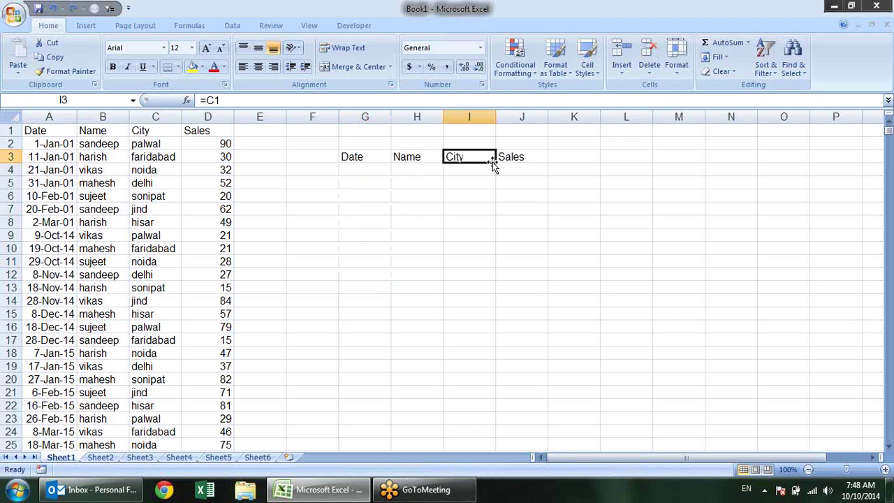
left_click_drag(493, 162, 492, 321)
left_click(479, 170)
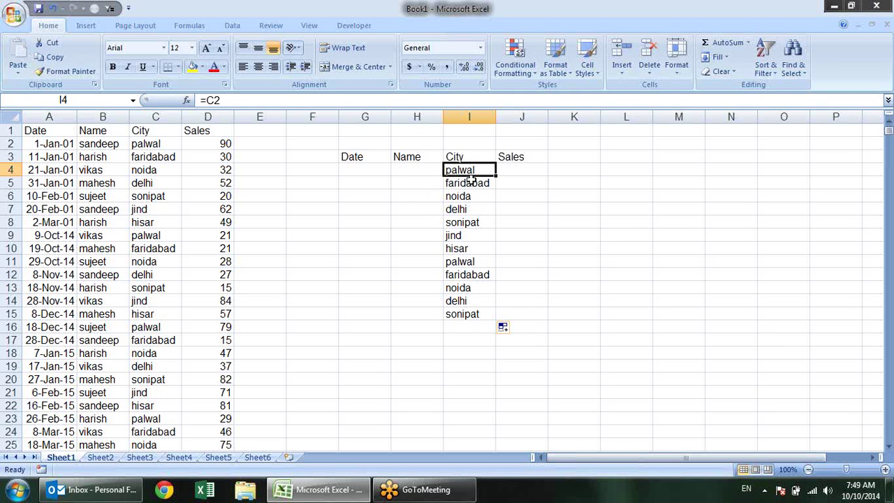
left_click(472, 184)
left_click(471, 198)
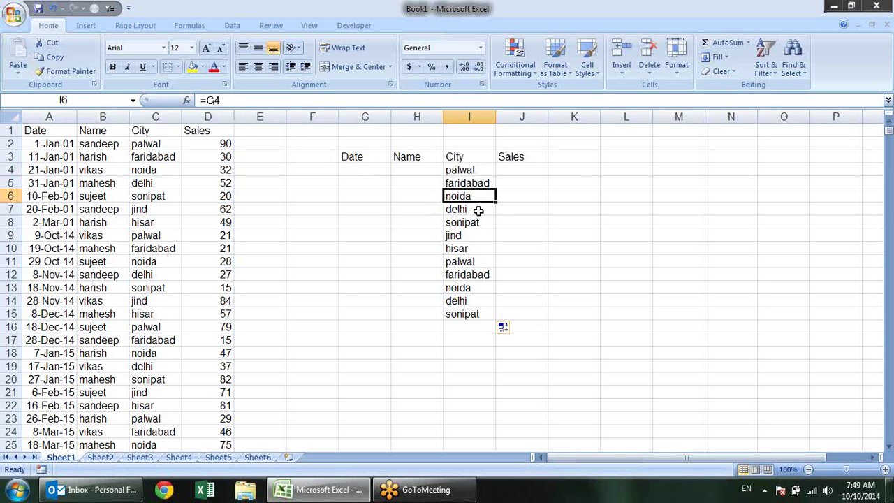
left_click(479, 211)
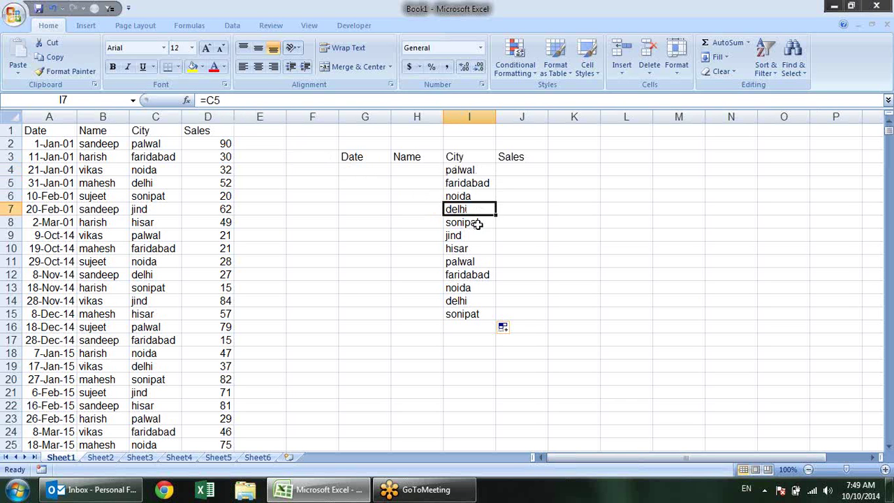
left_click(479, 222)
left_click(482, 234)
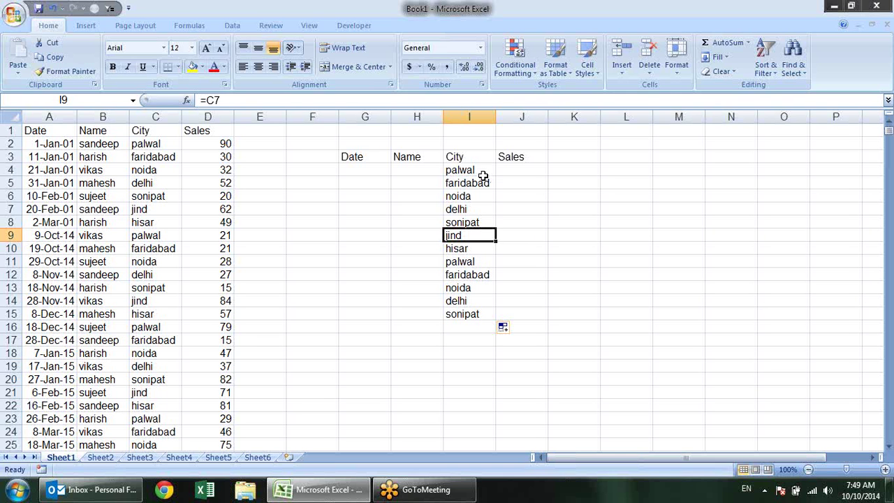
left_click_drag(482, 170, 462, 319)
key("Delete")
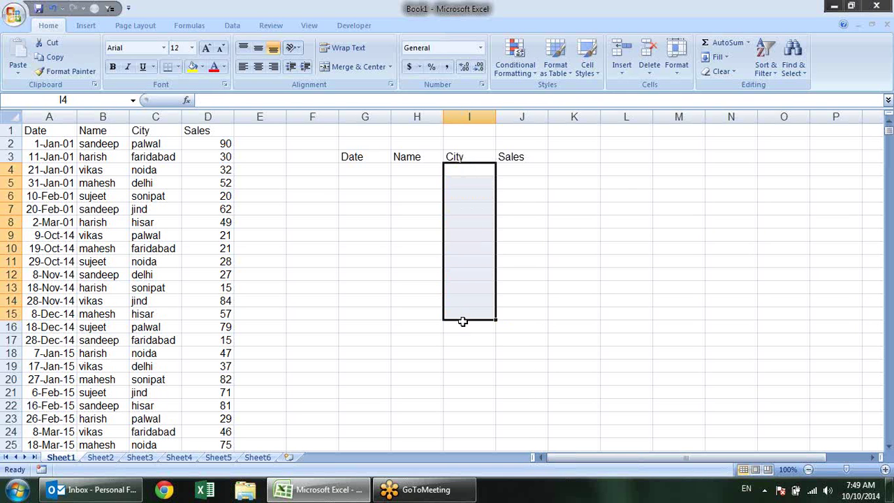
left_click(560, 212)
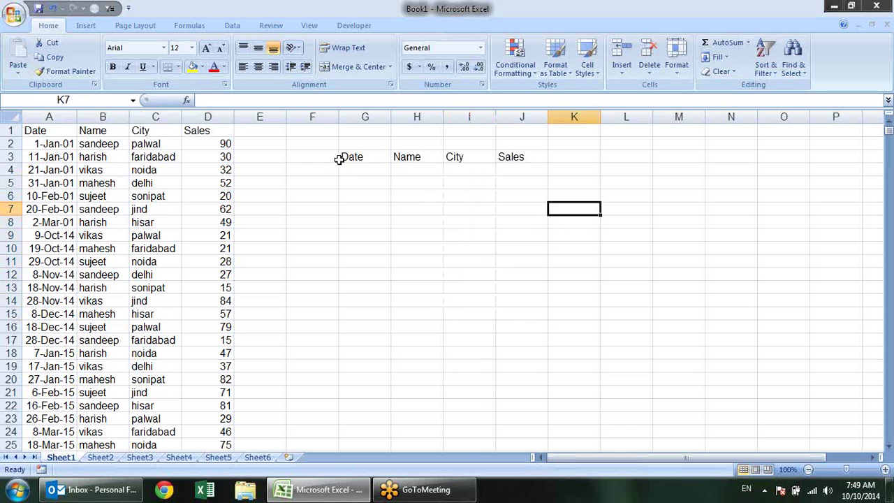
left_click(354, 156)
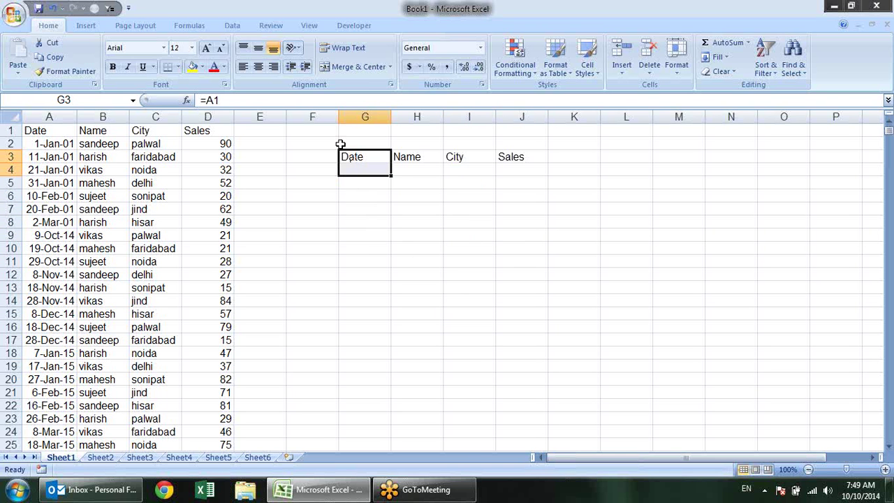
left_click_drag(347, 153, 343, 153)
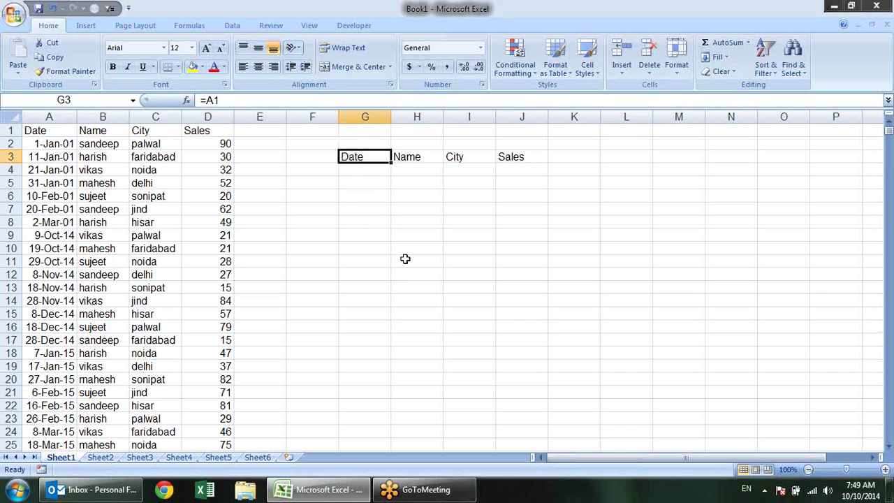
key("F2")
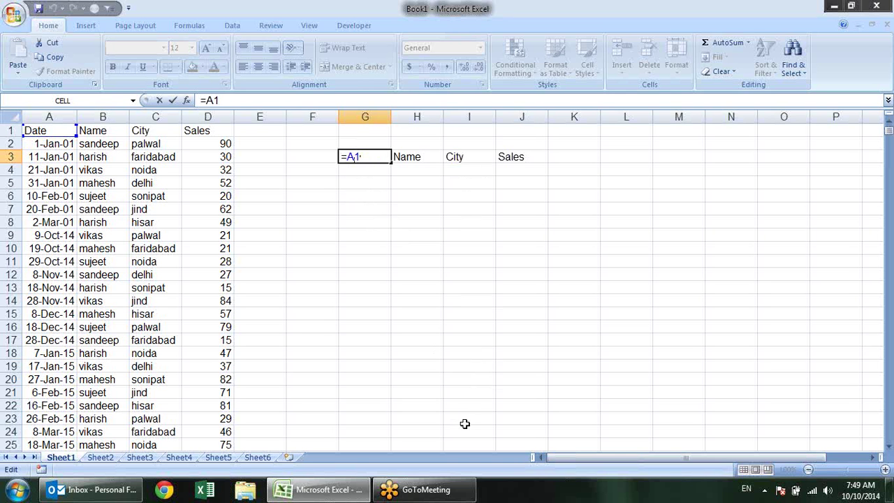
Change G3 to the row-locked reference =A$1 and copy it down to G11
type("$")
key("Return")
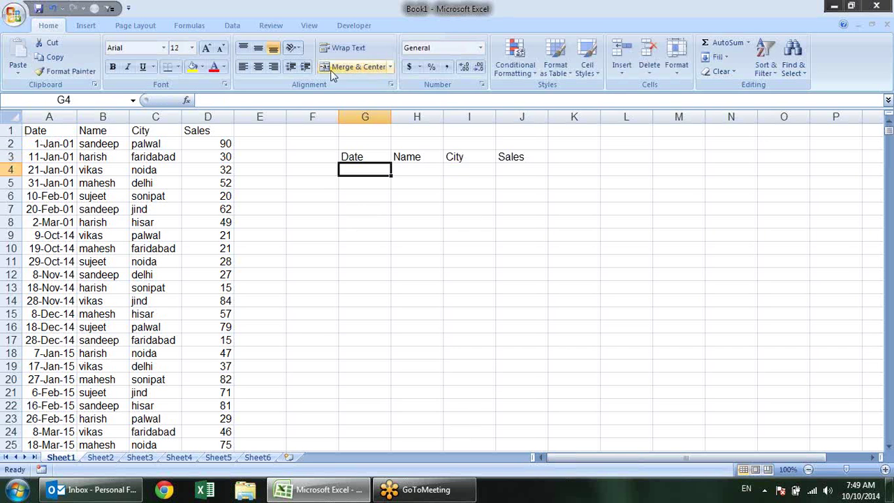
left_click(379, 155)
left_click_drag(391, 162, 373, 263)
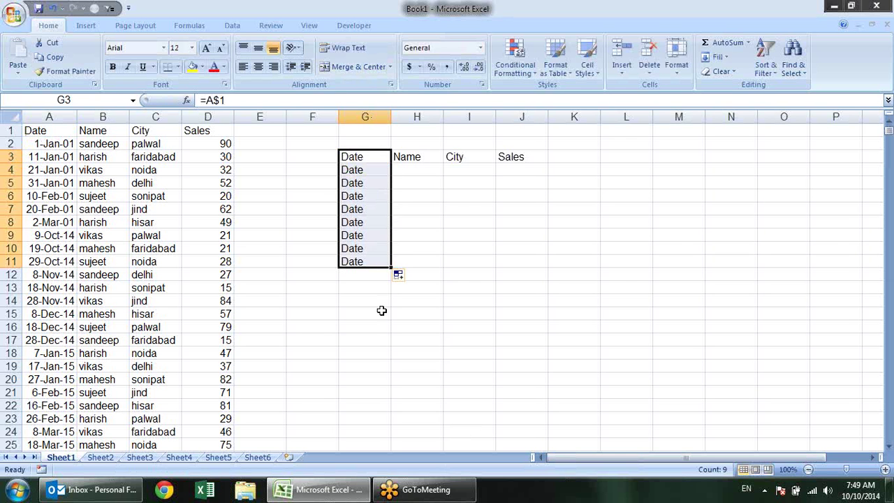
Copy G4's formula across to J4 and check the =B$1 to =D$1 references in H4:J4
left_click(371, 171)
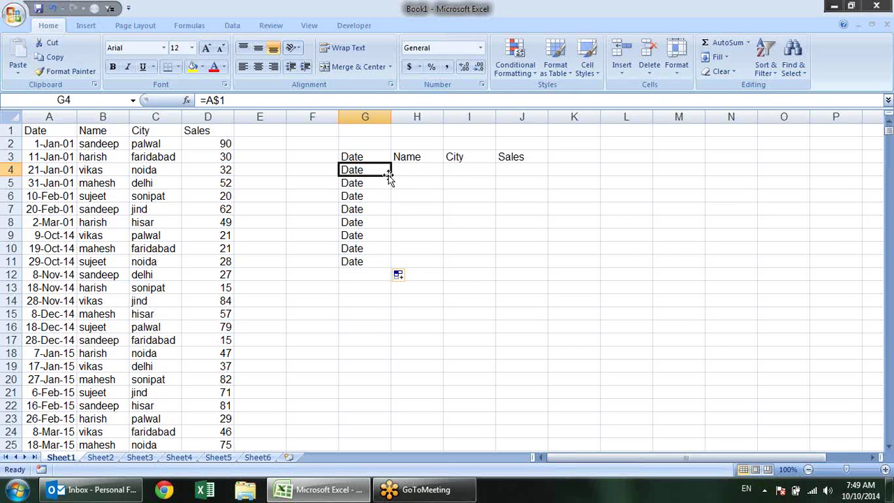
left_click_drag(388, 178, 534, 180)
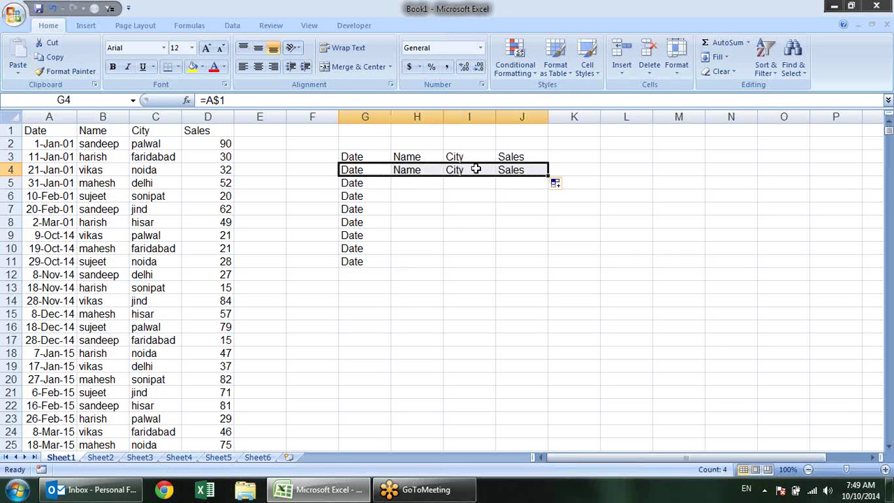
left_click(419, 170)
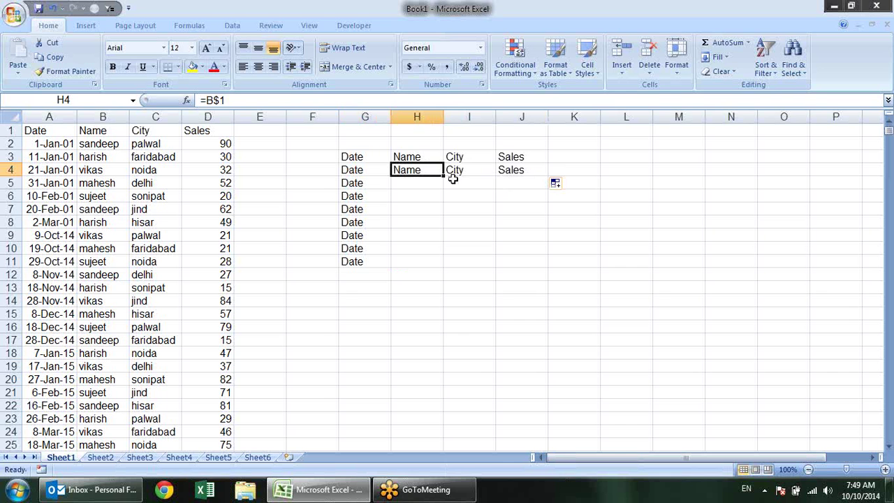
left_click(454, 175)
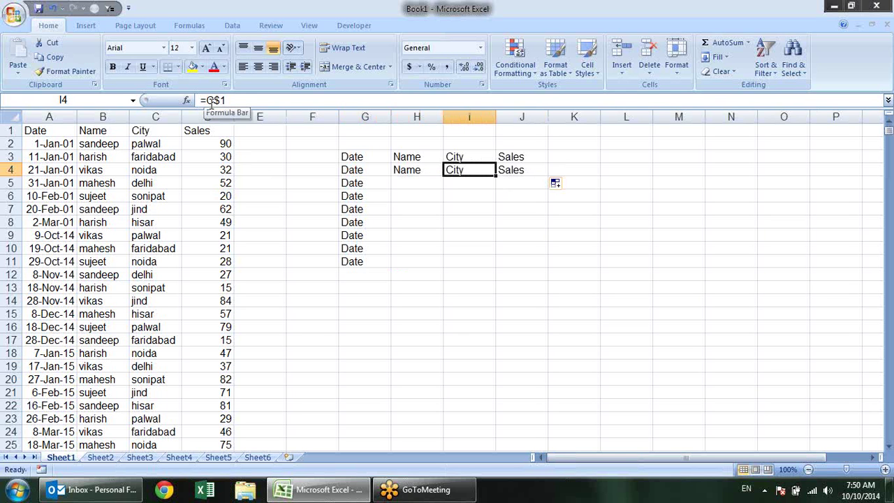
left_click(524, 173)
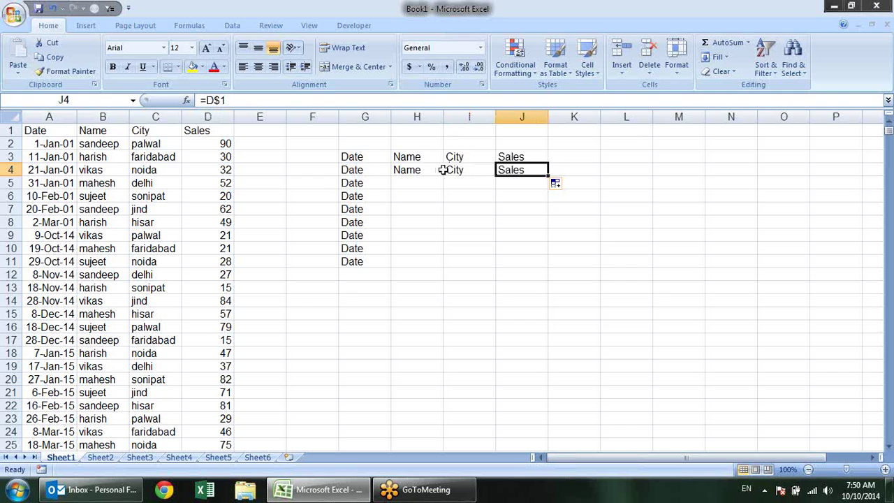
left_click(372, 180)
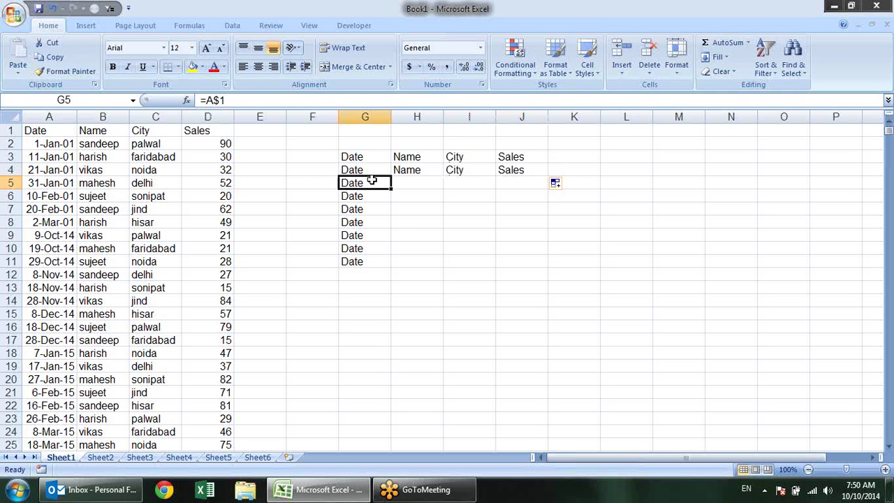
Change G5 to =$A$1, fill it across to J5, then clear the G3:J11 test area
double_click(363, 181)
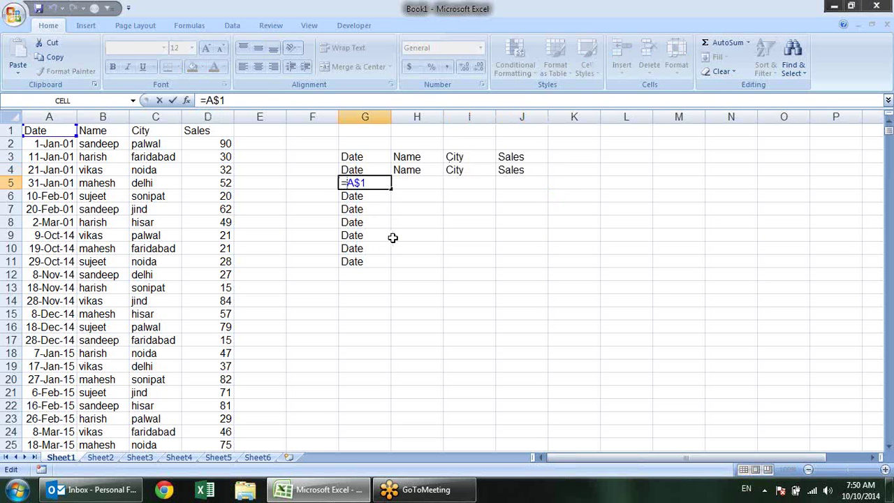
type("$")
key("Return")
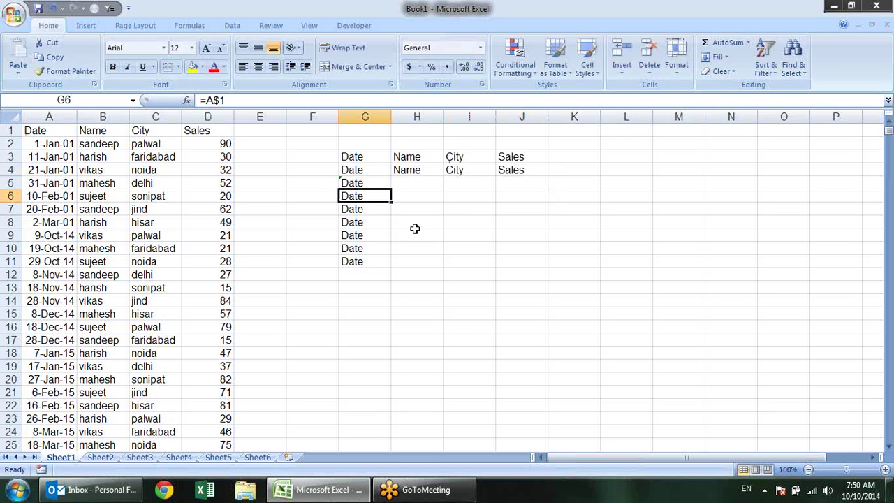
left_click(383, 182)
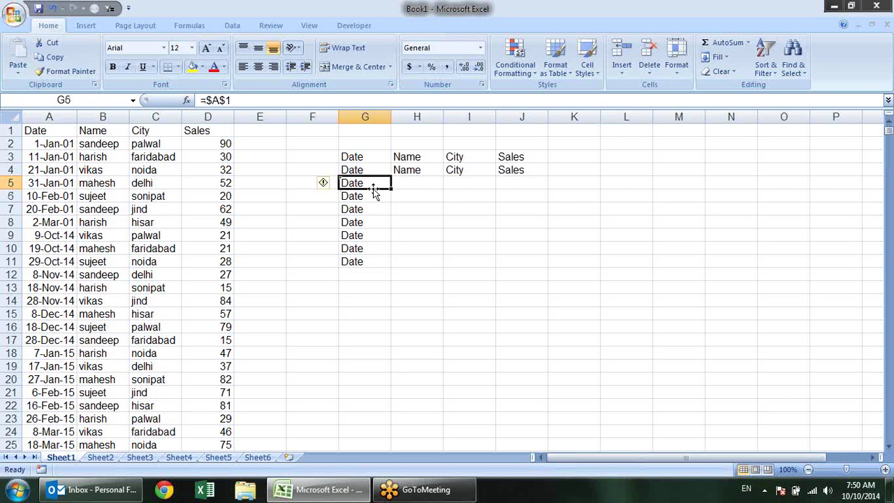
left_click_drag(394, 187, 543, 239)
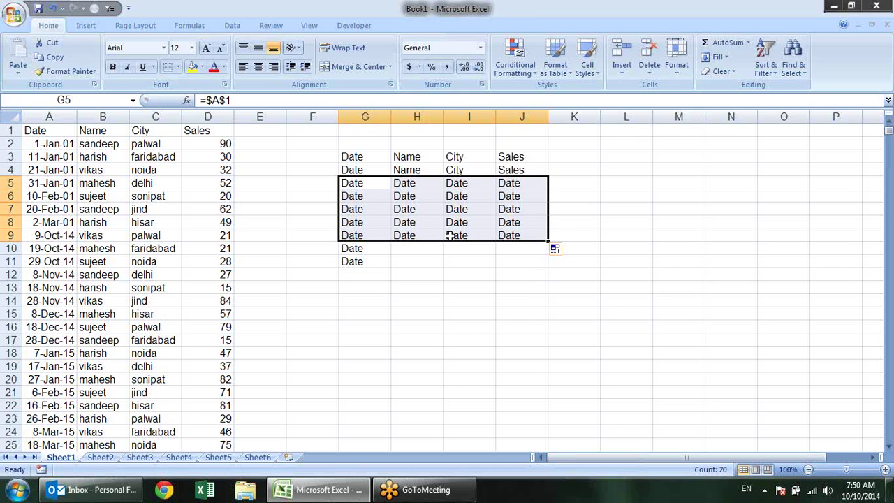
left_click_drag(342, 152, 529, 262)
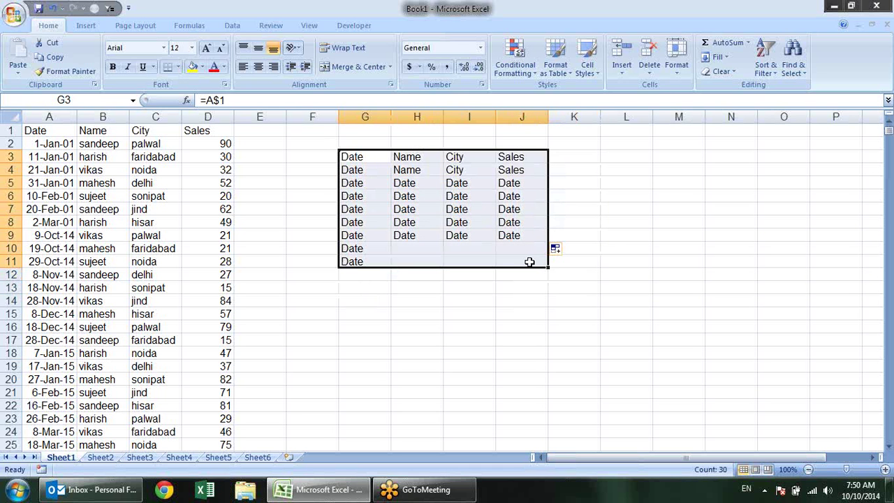
key("Delete")
Enter the divisor 10 in F2
left_click(505, 350)
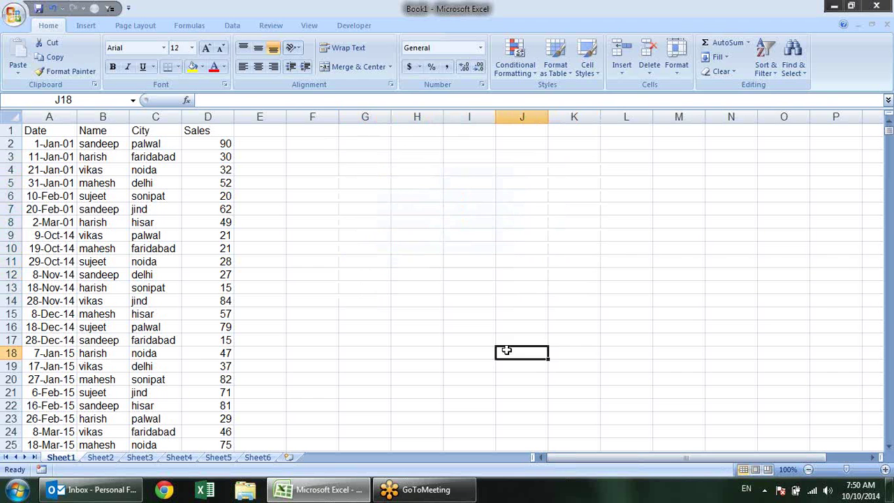
left_click(328, 133)
left_click(333, 148)
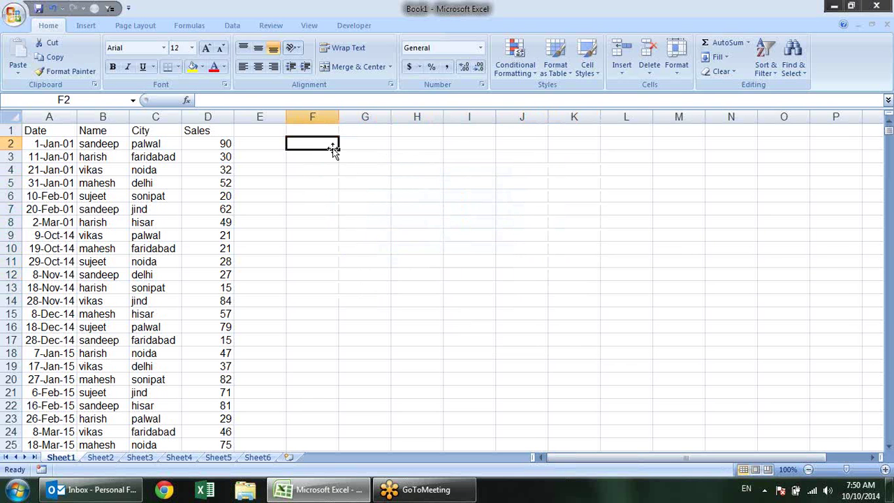
type("10")
key("Tab")
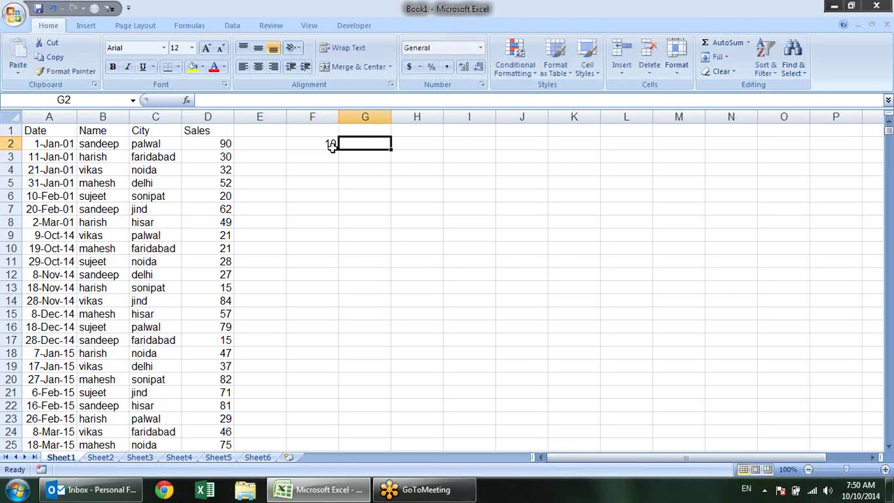
key("Left")
key("Left")
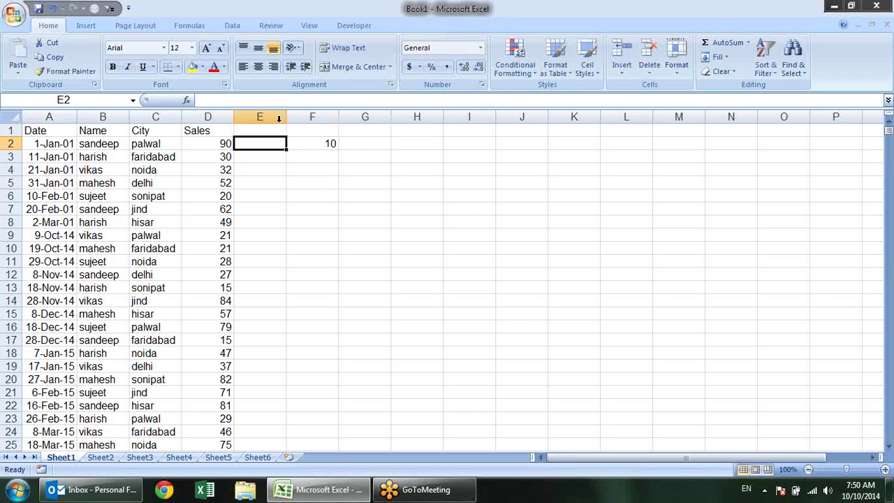
Write =D2/F2 in E2 and copy it down column E
left_click(327, 144)
left_click(256, 142)
type("=")
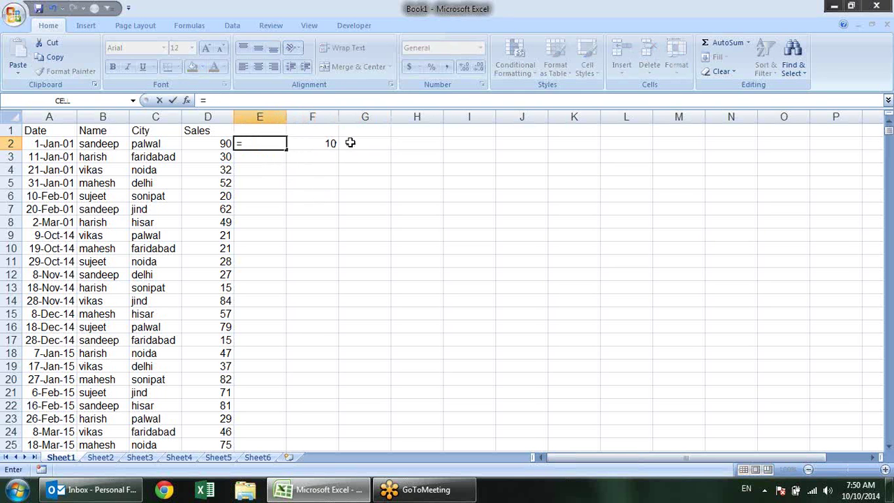
key("Left")
type("/")
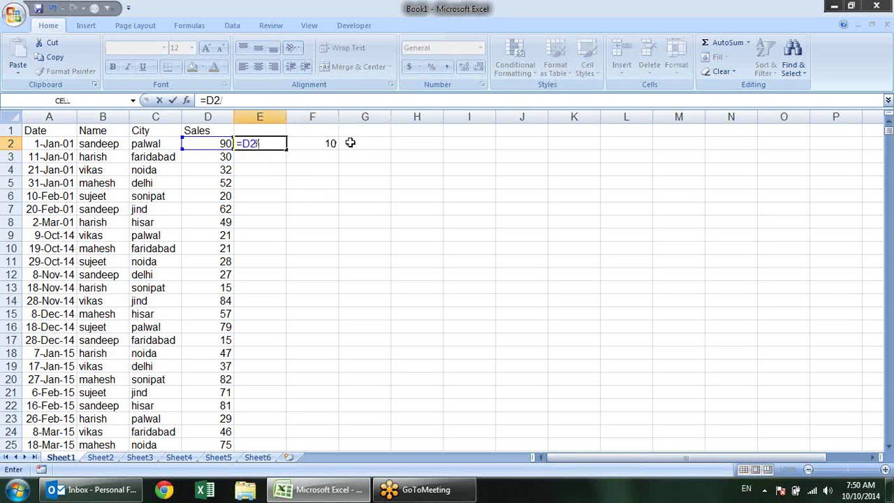
left_click(330, 143)
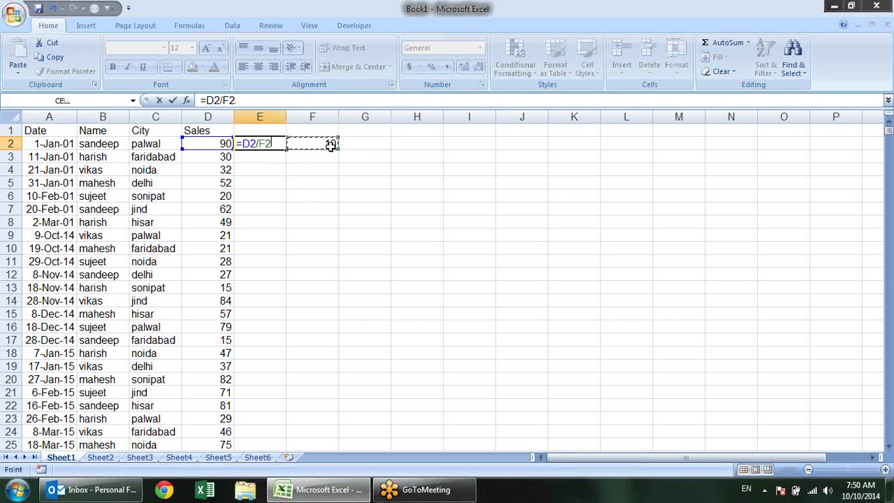
left_click(890, 489)
key("Return")
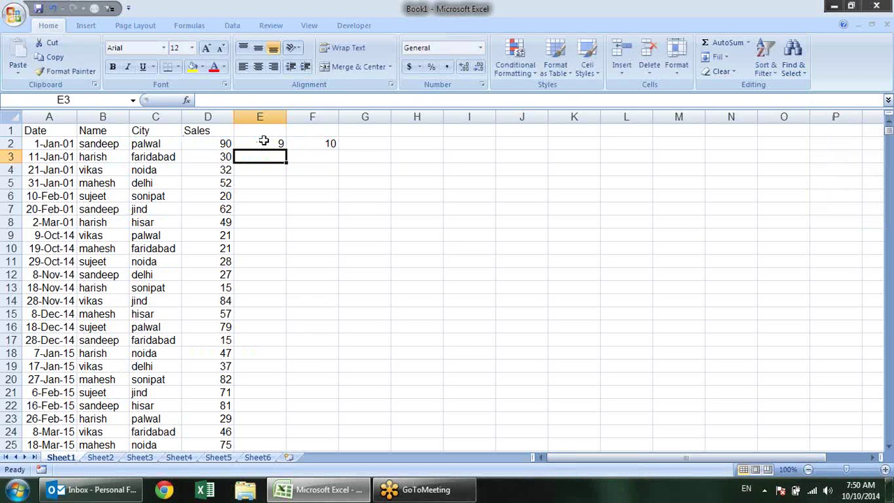
left_click(279, 148)
left_click_drag(286, 148, 294, 256)
Fix the #DIV/0! errors by changing E2 to =D2/F$2, fill to E12, then clear E2:E12
left_click(272, 168)
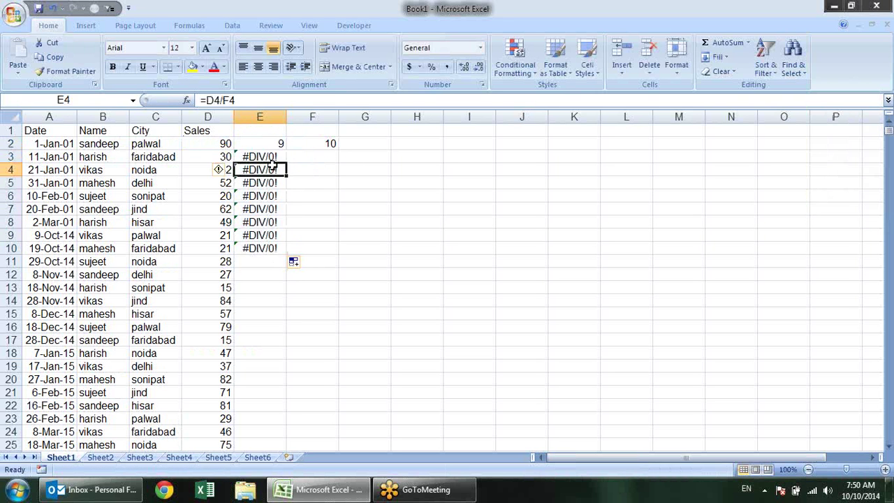
left_click(272, 156)
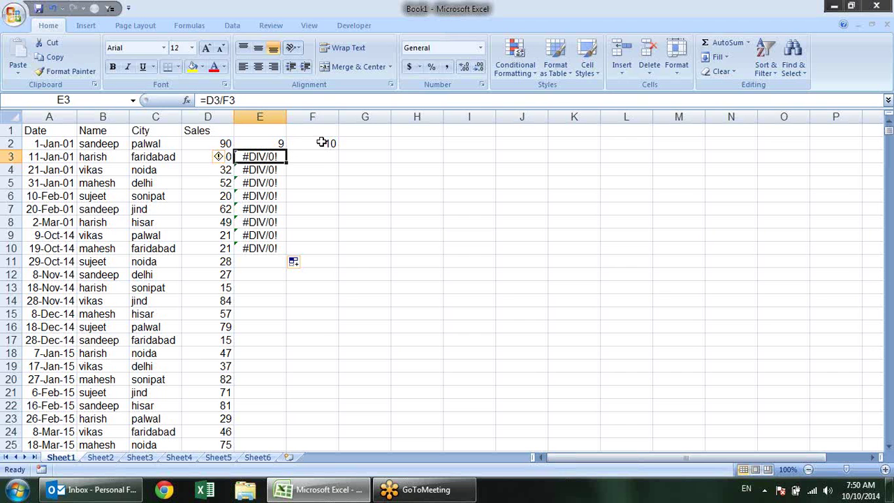
key("F2")
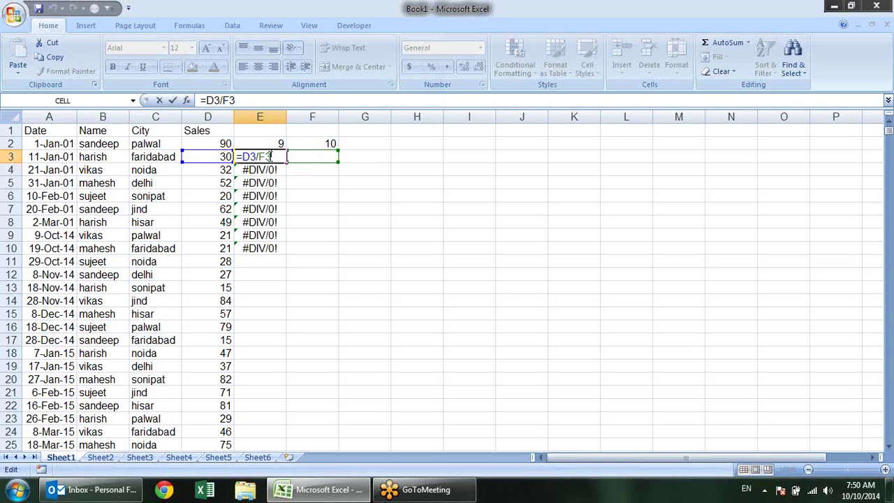
key("Escape")
key("Up")
key("F2")
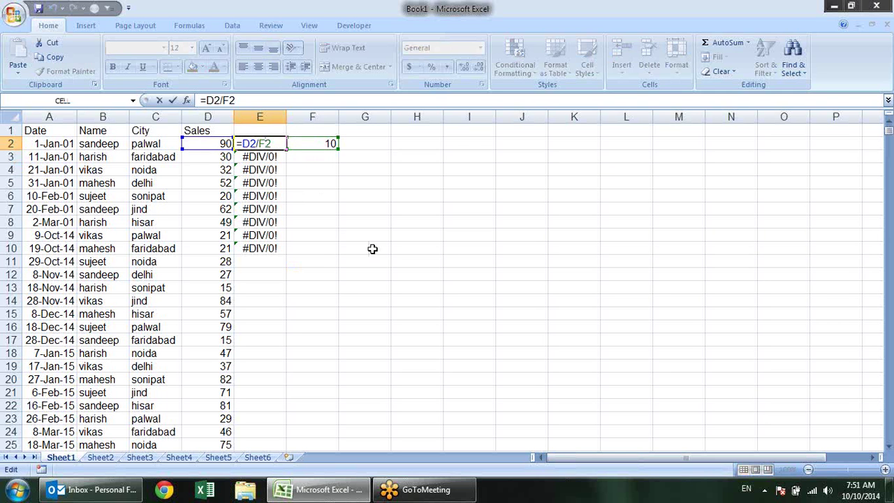
type("$")
key("Return")
left_click(281, 144)
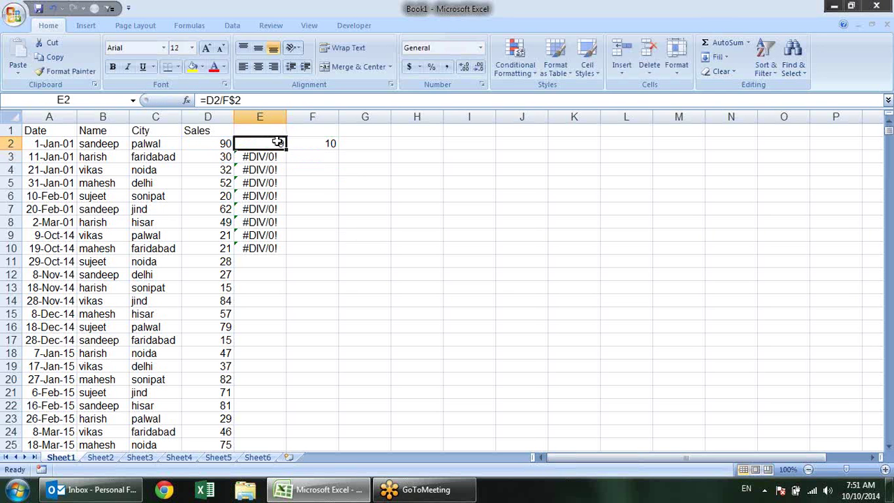
left_click_drag(285, 146, 299, 254)
scroll(417, 302, "up", 1)
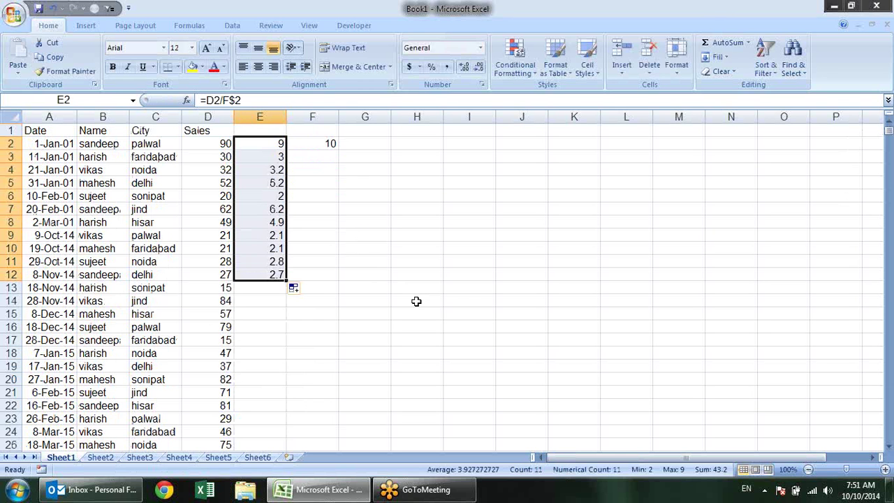
key("Delete")
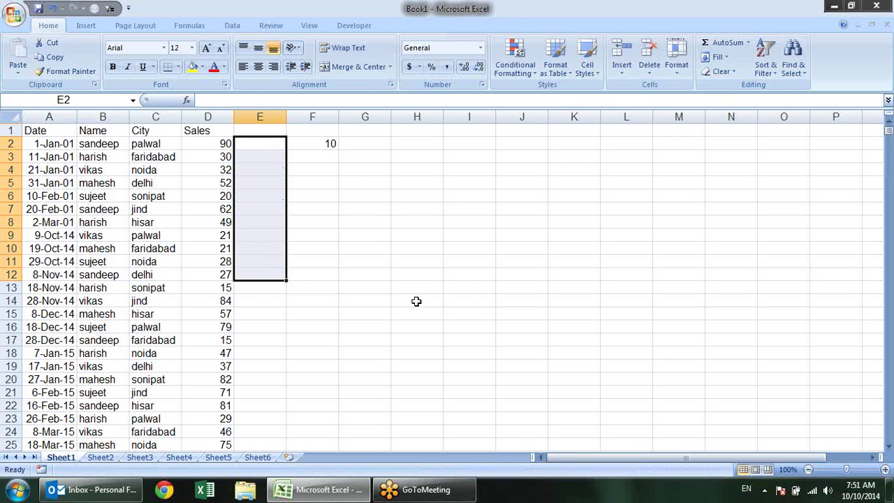
Clear the stray 10 from F2 and select the Name, City and Sales columns
left_click(331, 132)
left_click(329, 144)
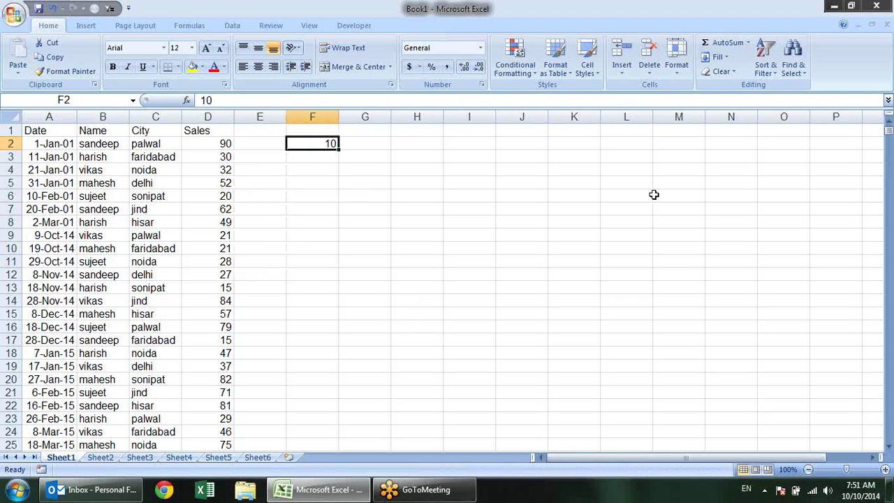
key("Delete")
left_click(225, 127)
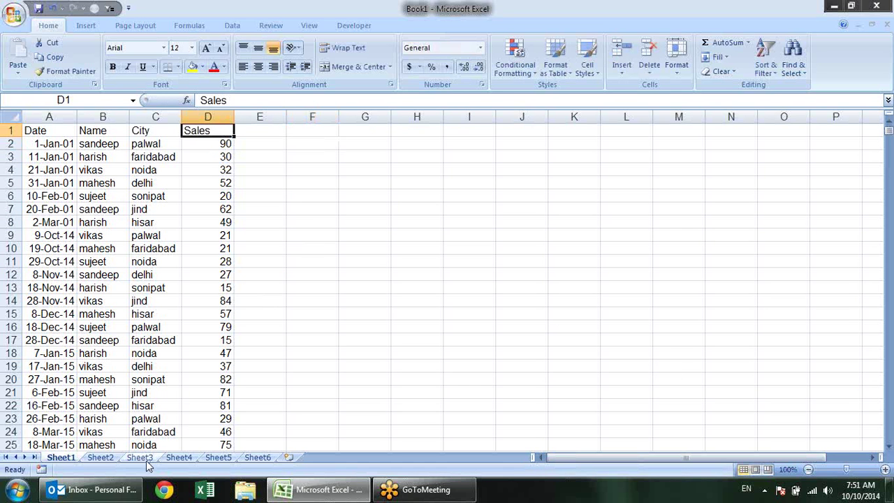
left_click_drag(109, 132, 218, 327)
left_click(283, 183)
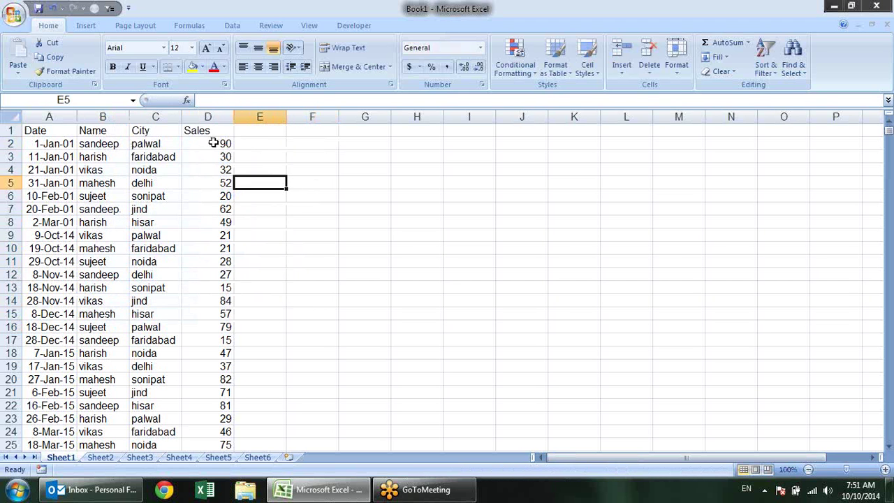
left_click_drag(121, 134, 203, 329)
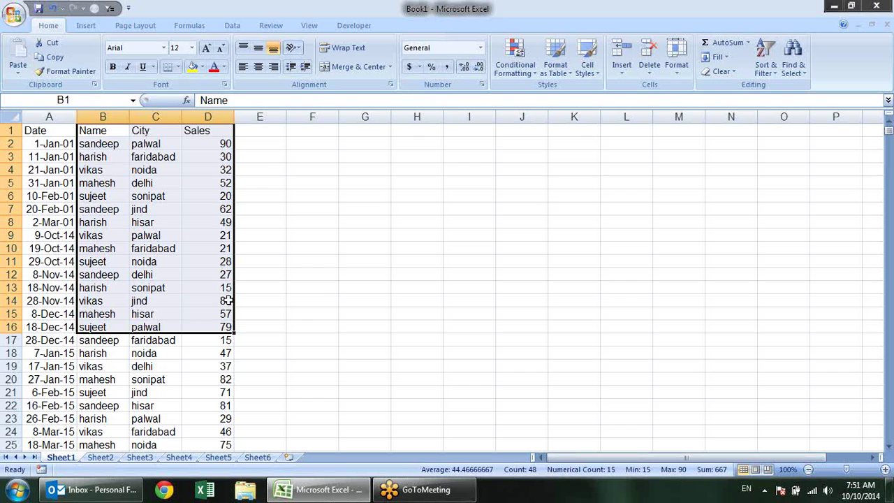
Rename the D1 header to Sales1 and copy B1:D12 for pasting into Sheet3
double_click(227, 130)
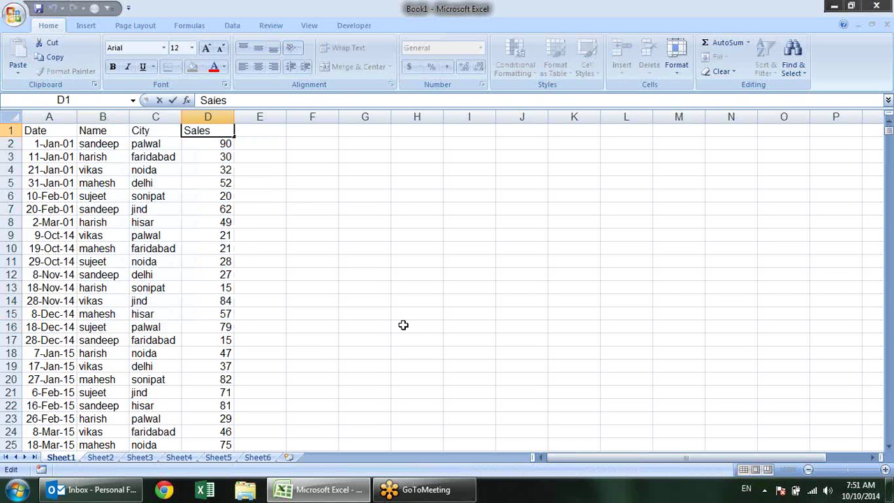
type("1")
key("Tab")
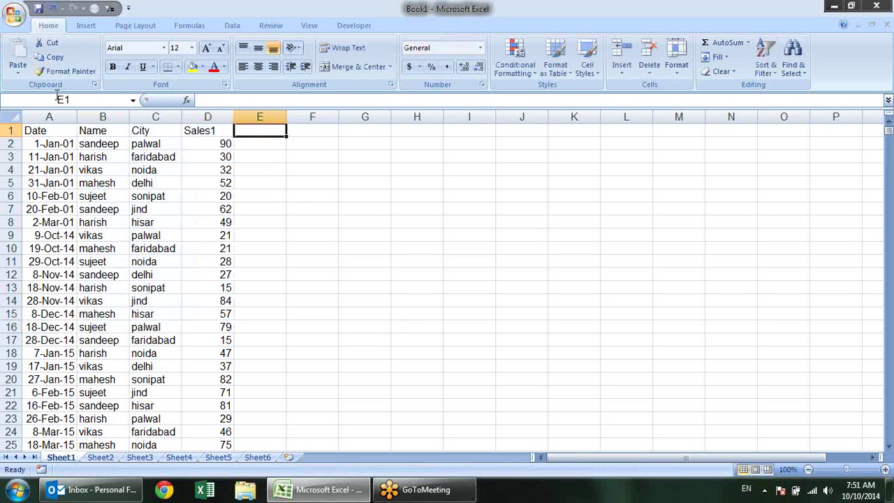
left_click_drag(100, 125, 214, 267)
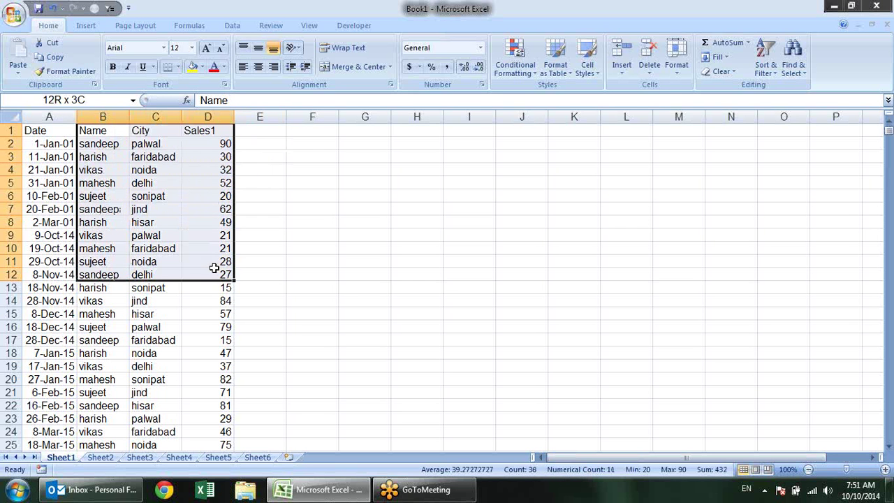
key("ctrl+c")
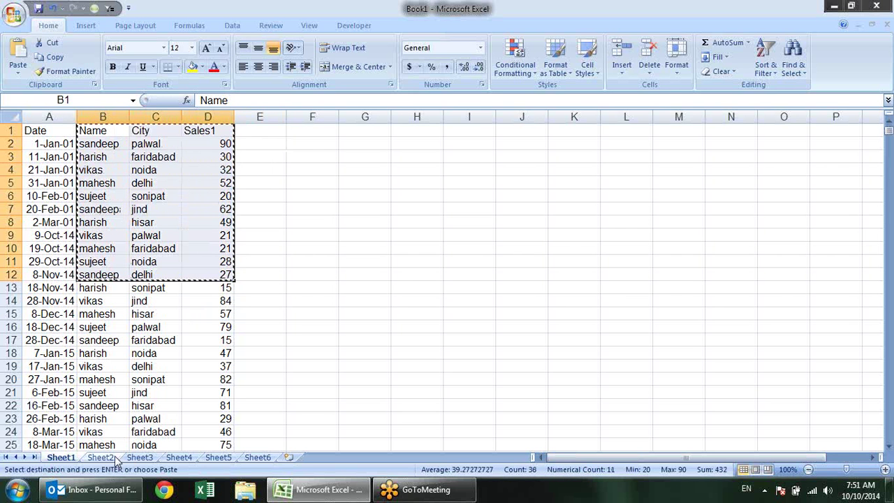
left_click(139, 456)
Paste the block at A1 on Sheet3 and extend the headers from Sales1 to Sales7
key("ctrl+v")
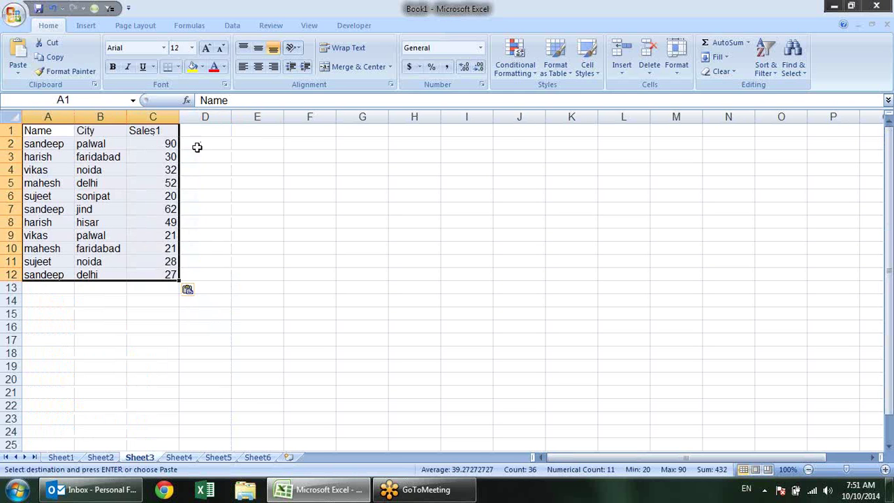
left_click(166, 132)
left_click_drag(182, 129, 492, 135)
Fill C2:I12 with =RANDBETWEEN(10,90) in one entry
left_click(315, 219)
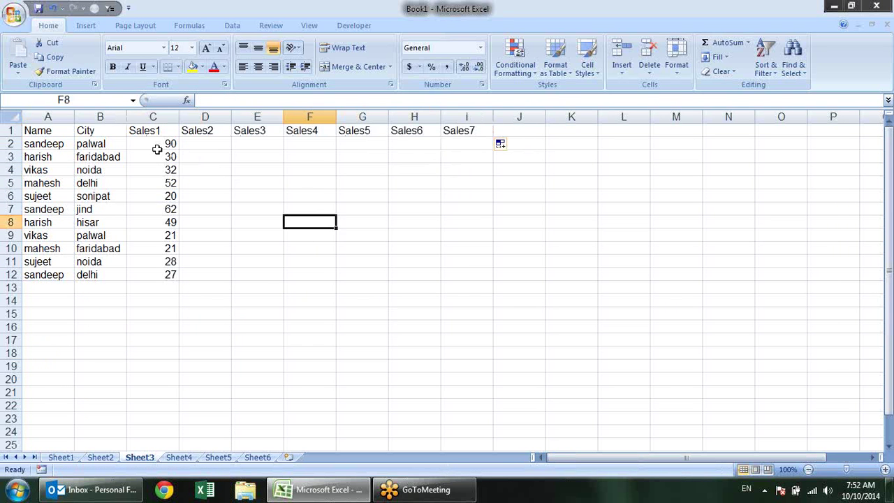
left_click_drag(157, 145, 474, 276)
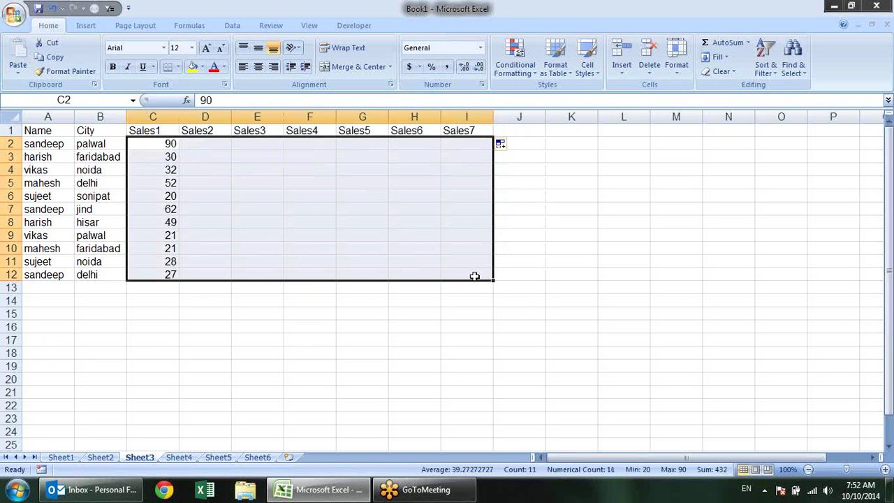
type("=ra")
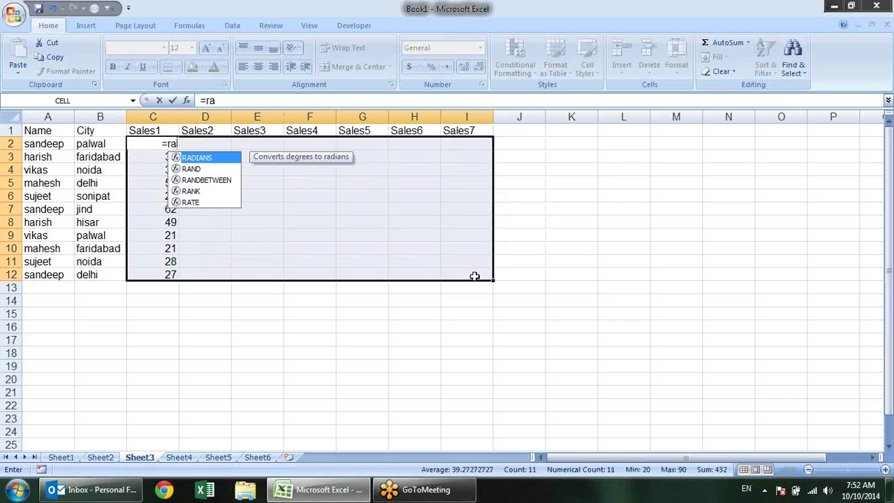
key("Down")
key("Down")
key("Tab")
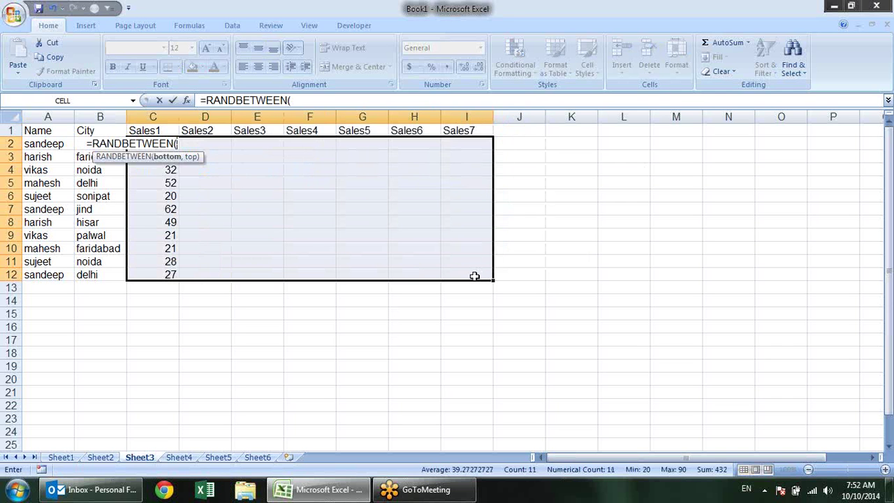
type("10")
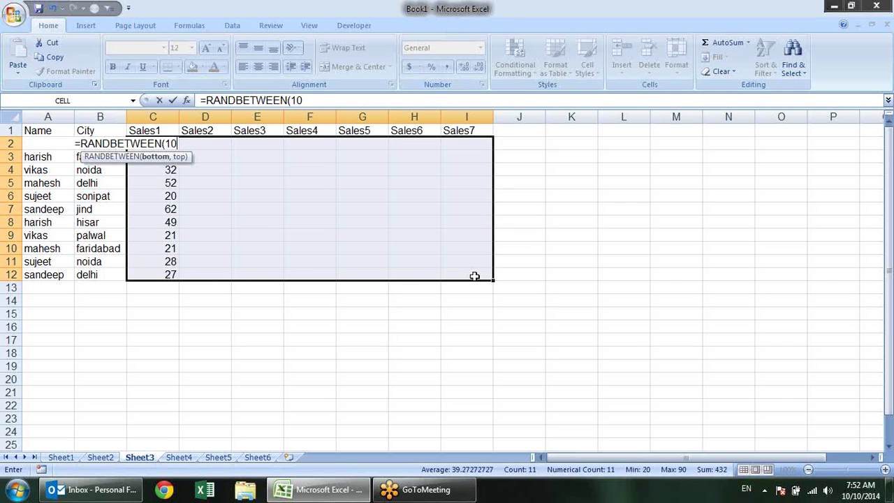
type(",90")
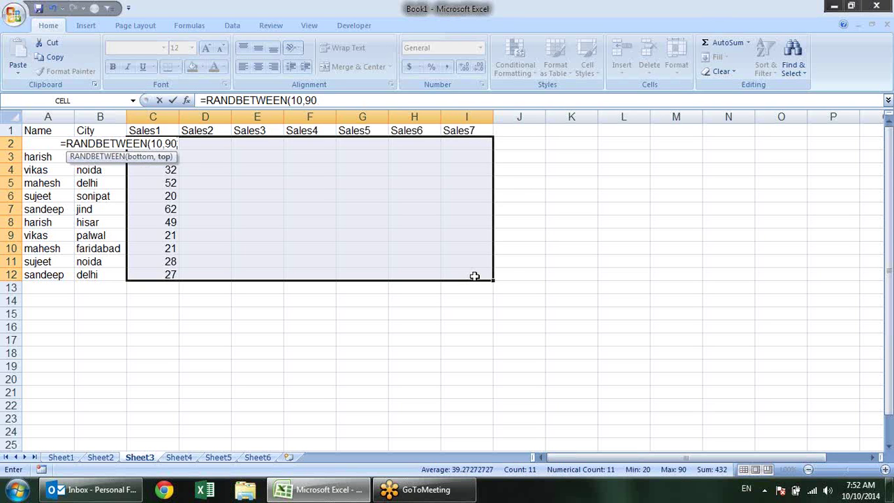
type(")")
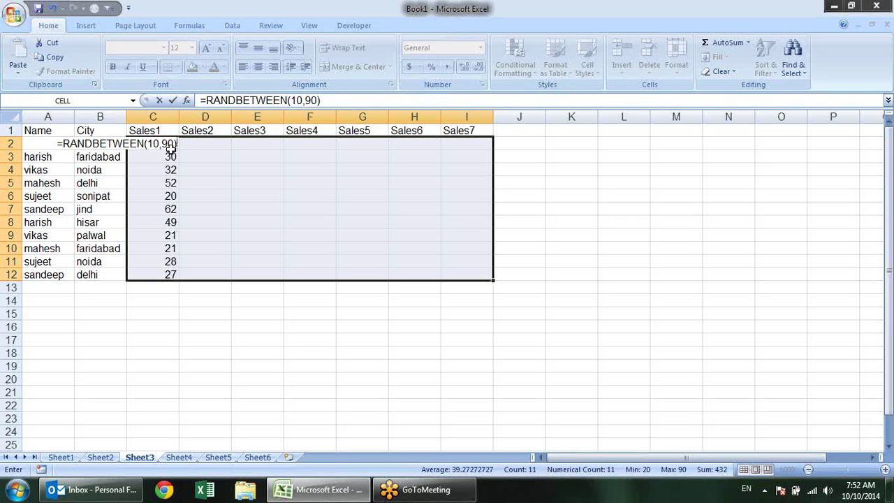
key("ctrl+Return")
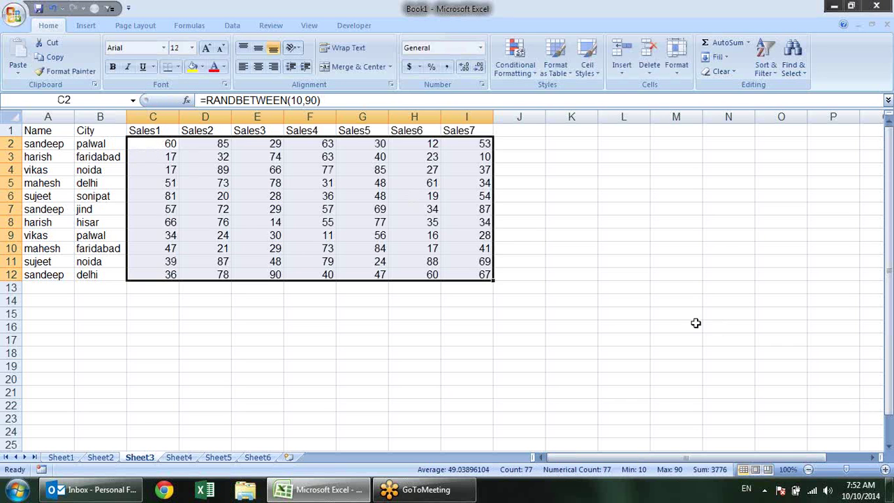
Convert the random numbers in C2:I12 to fixed values with Paste Special > Values
key("ctrl+c")
key("alt+e")
key("s")
key("v")
key("Return")
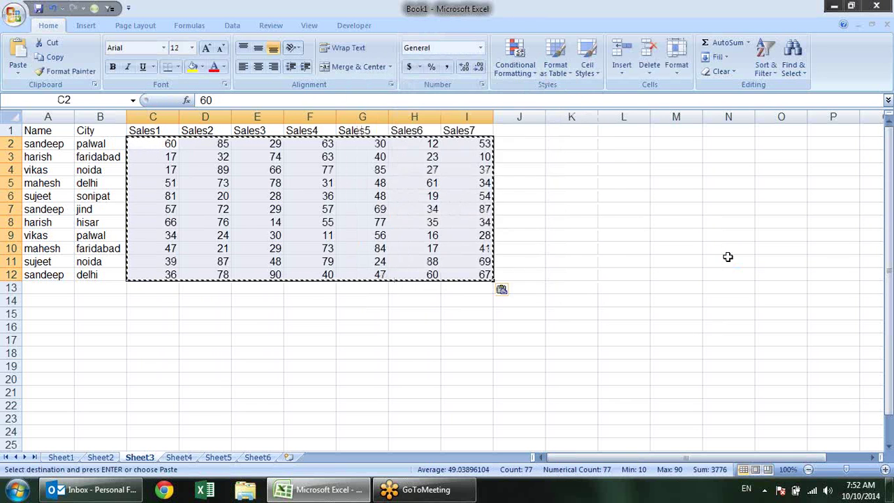
left_click(585, 211)
key("Escape")
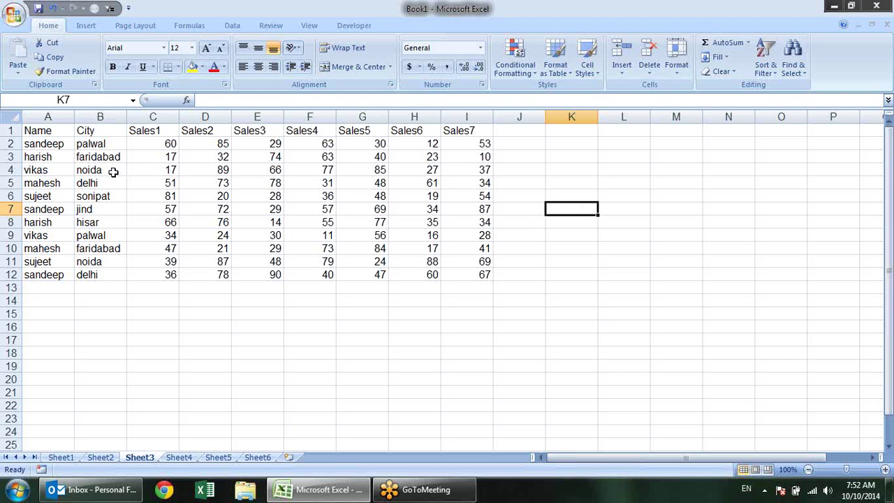
left_click(510, 146)
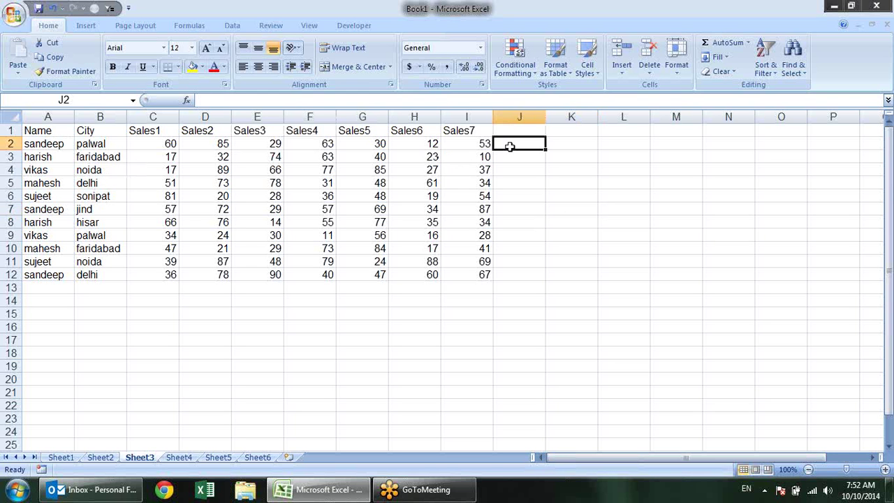
left_click_drag(170, 146, 493, 141)
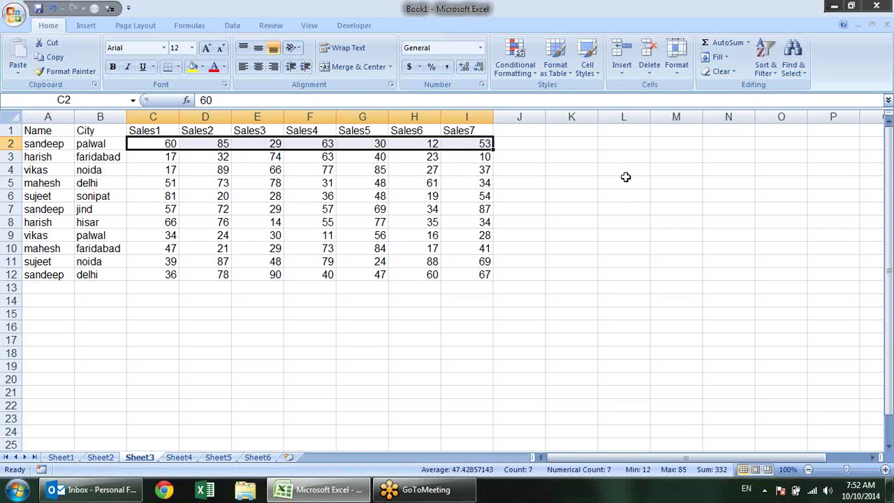
left_click_drag(490, 156, 171, 159)
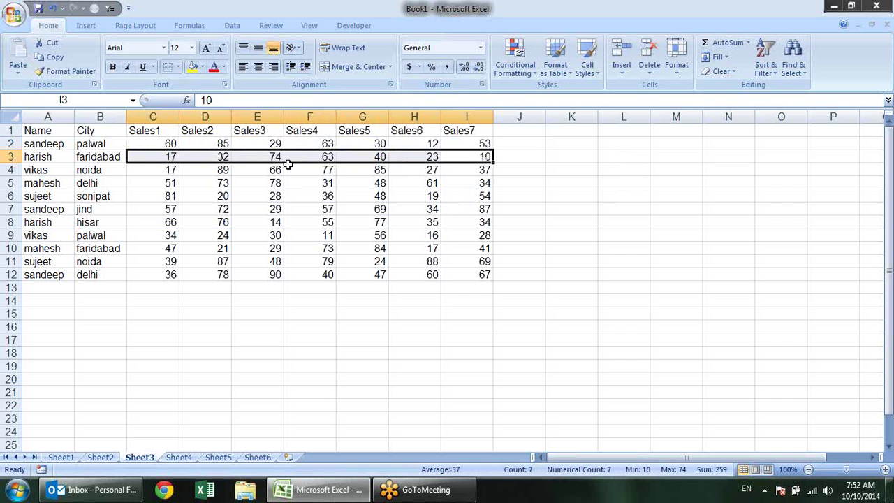
left_click_drag(485, 182, 173, 183)
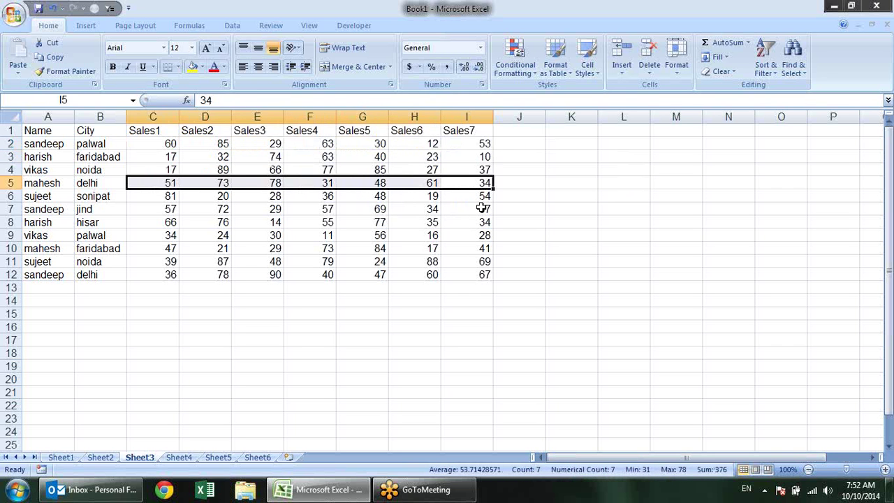
left_click_drag(475, 208, 160, 211)
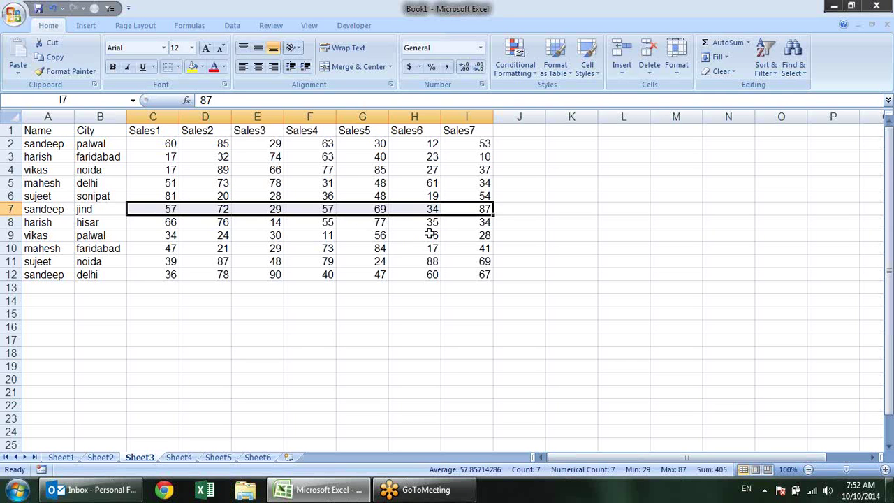
left_click_drag(463, 236, 39, 235)
left_click_drag(463, 180, 3, 183)
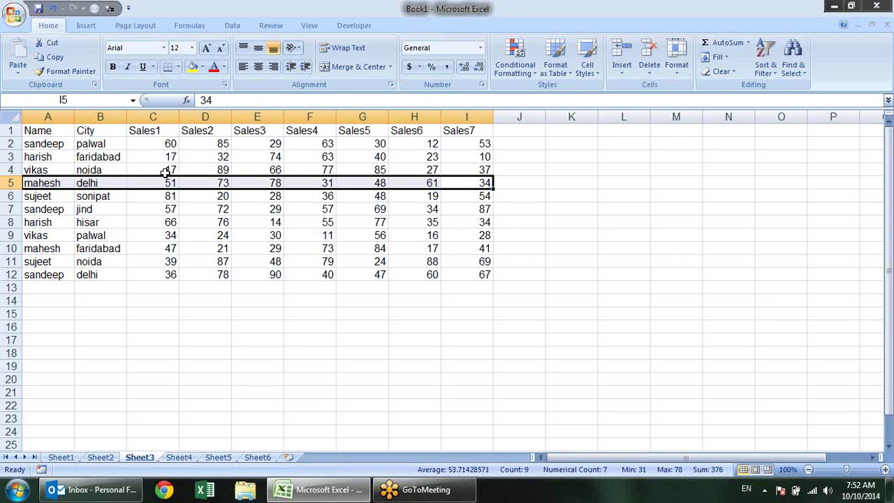
left_click(538, 145)
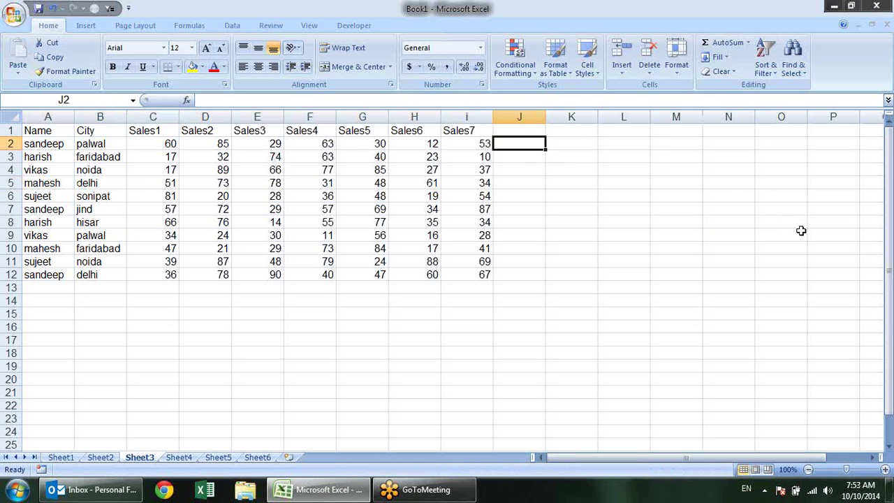
Enter =SUM(C2:I2)>400 in J2, which returns FALSE for the first sales row
key("Down")
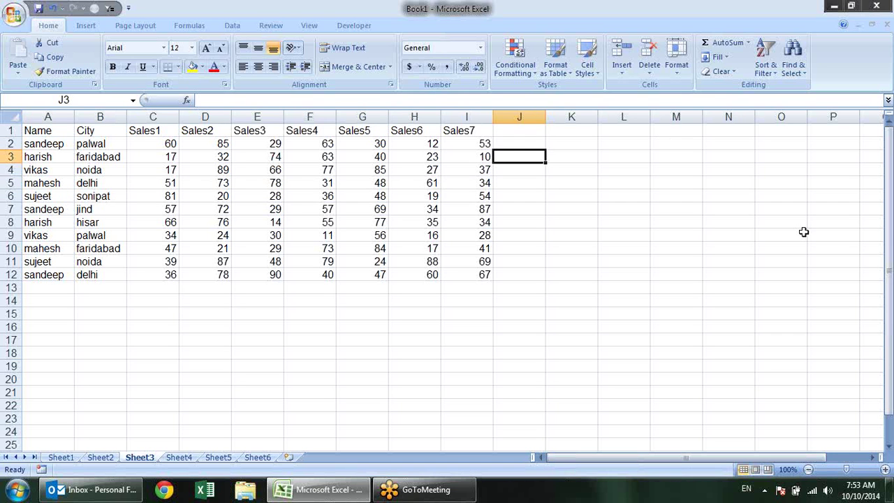
key("Down")
key("Down")
key("Up")
key("Up")
key("Up")
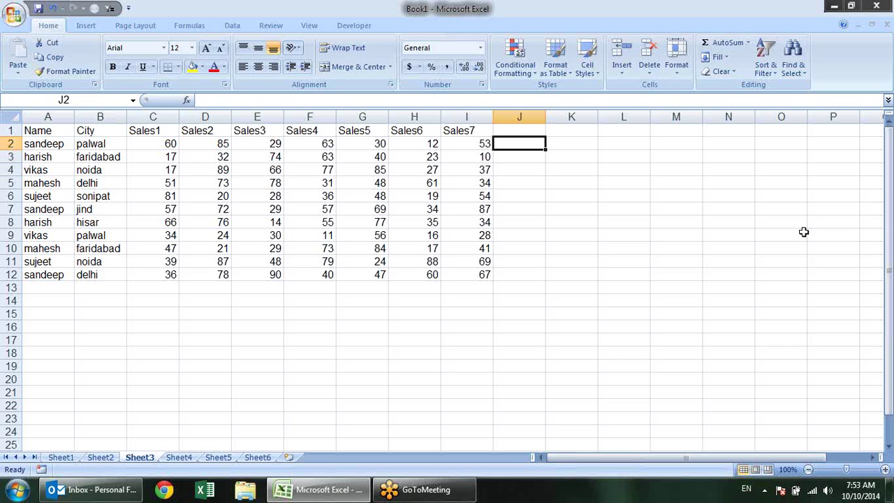
type("=")
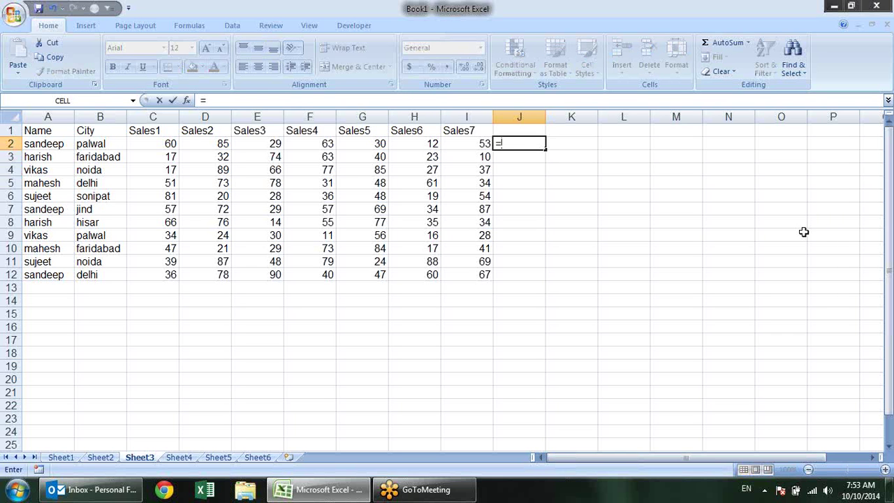
type("sum")
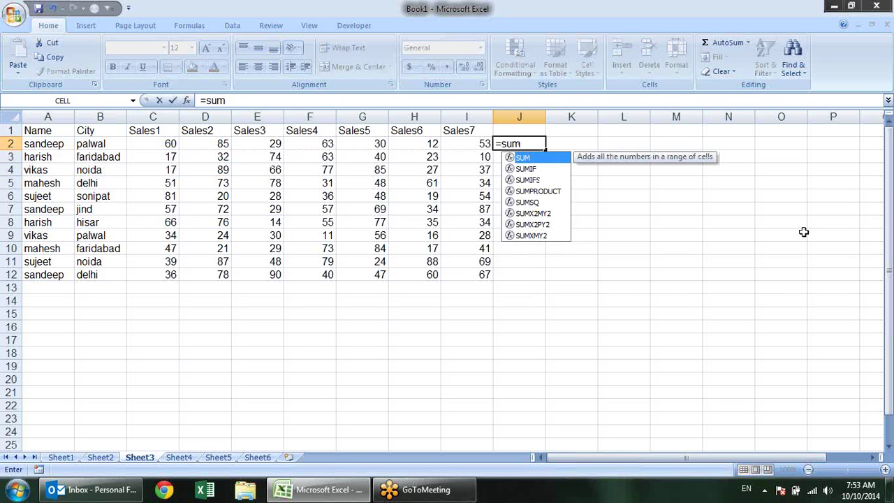
key("Tab")
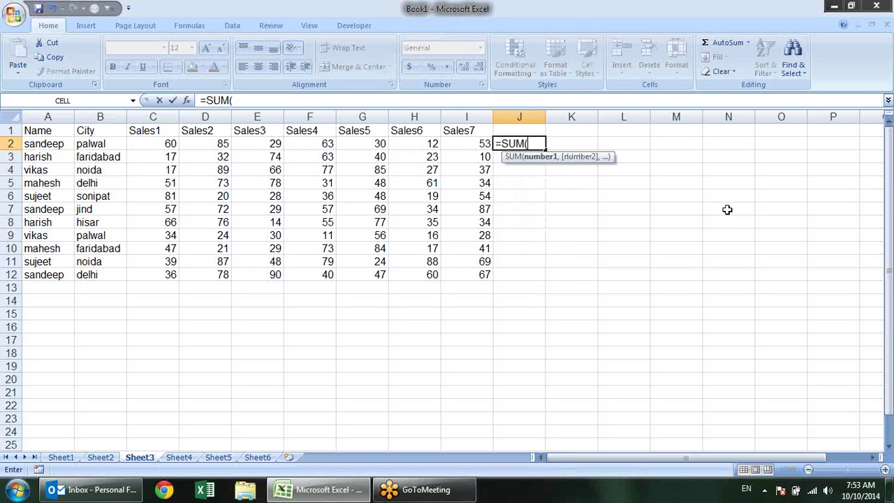
left_click_drag(457, 145, 170, 143)
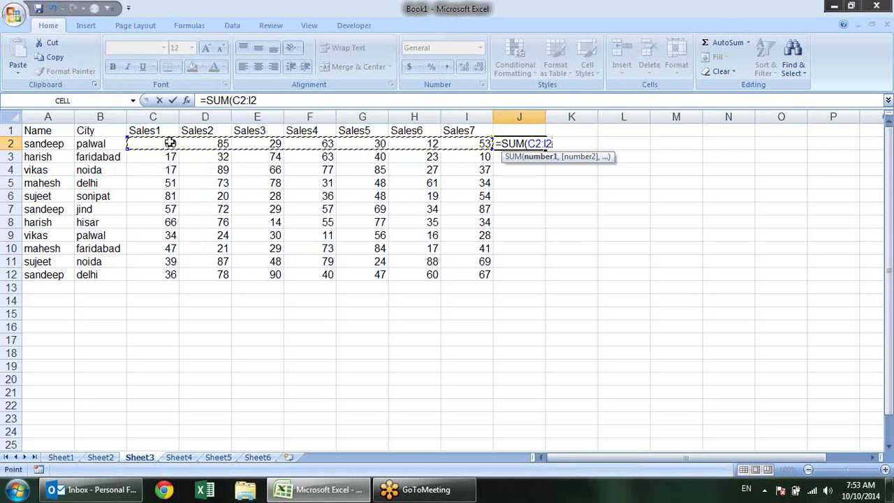
type(")")
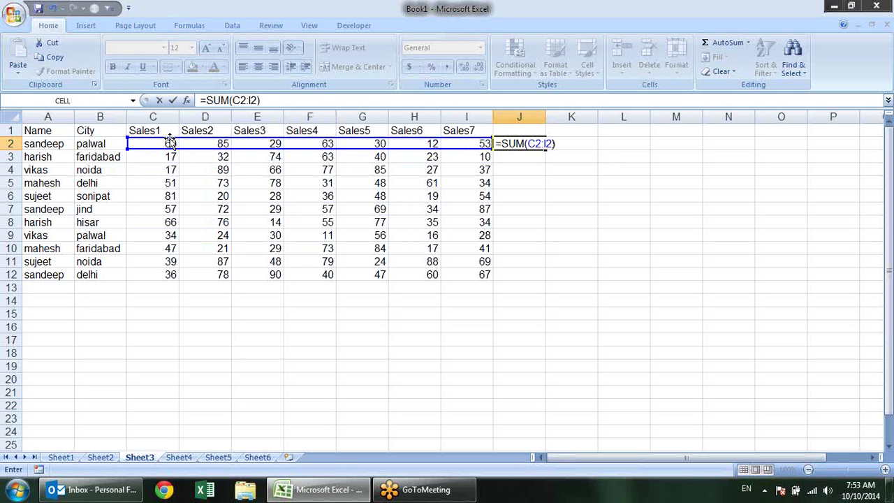
type(">400")
key("Return")
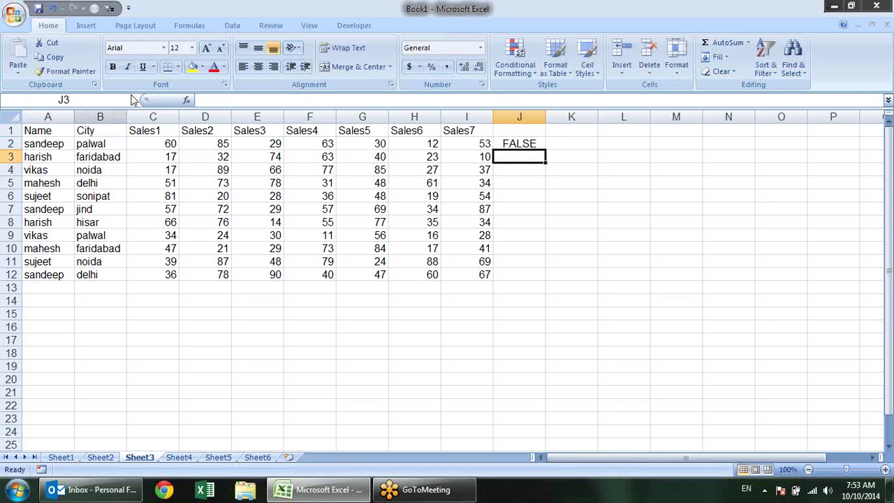
Copy J2's over-400 test down to J12 and bold the TRUE result in J7
left_click(529, 143)
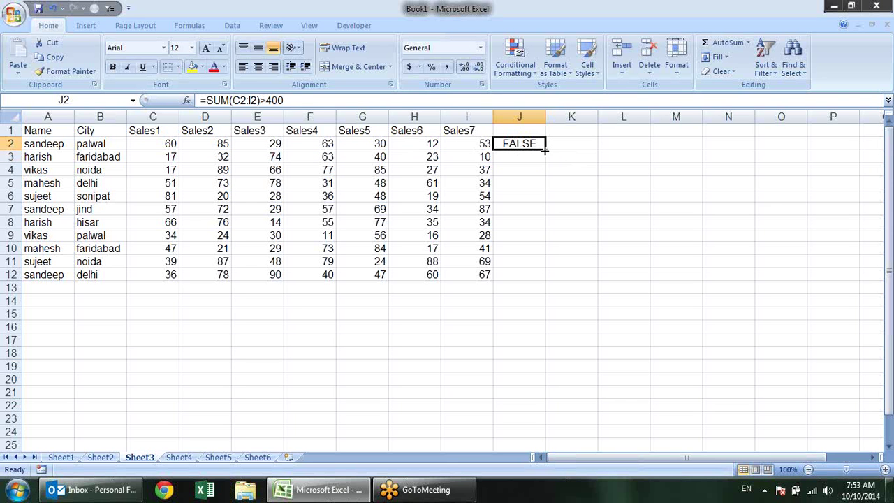
left_click_drag(545, 149, 549, 281)
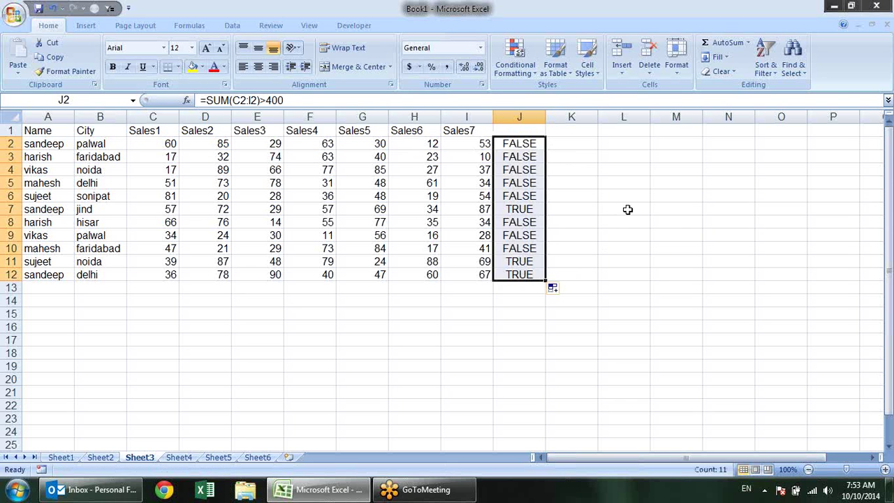
left_click(538, 209)
key("ctrl+b")
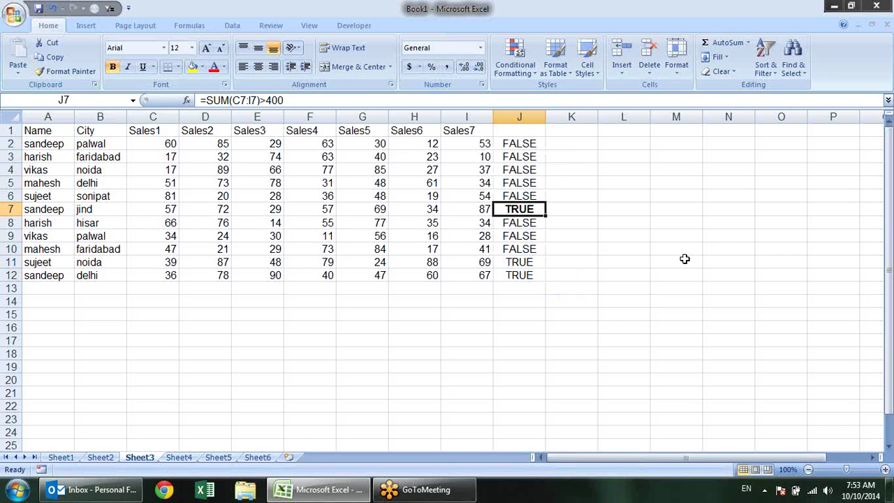
left_click_drag(457, 208, 167, 208)
left_click(501, 193)
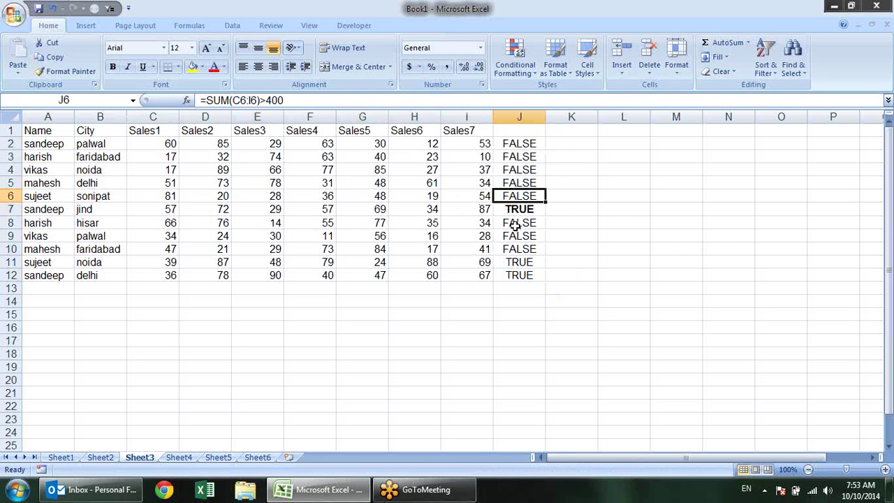
left_click(521, 209)
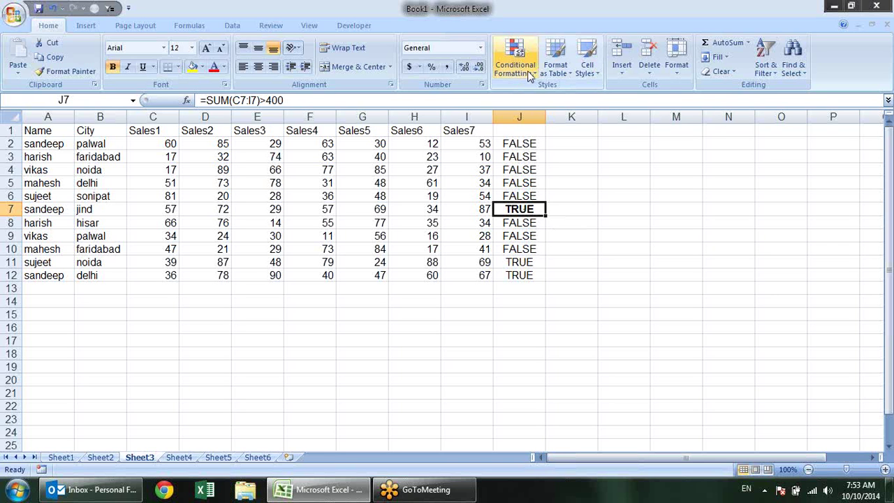
left_click(534, 144)
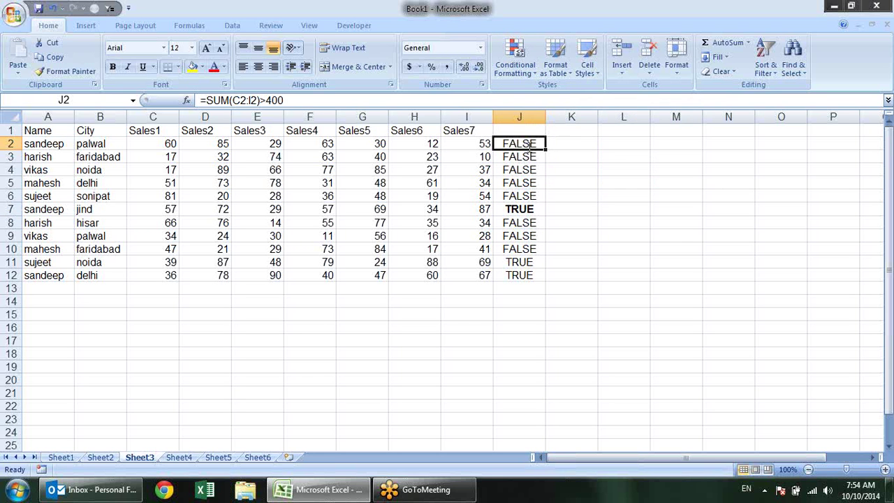
double_click(529, 144)
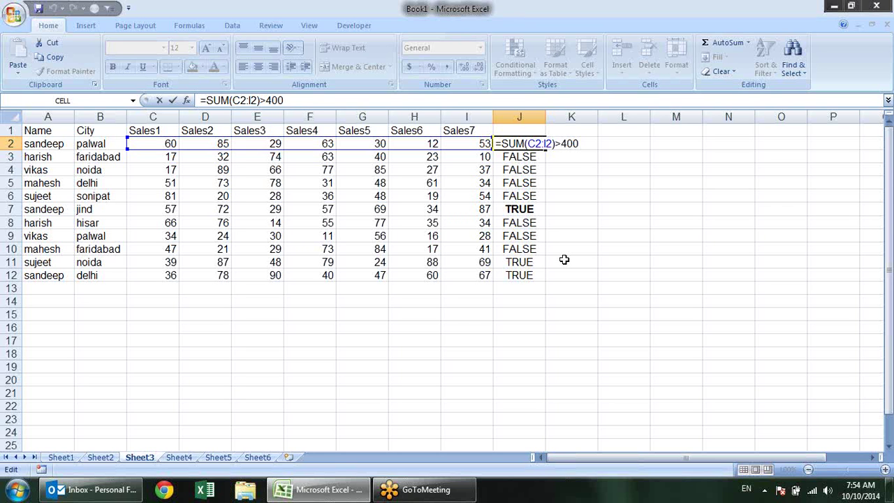
key("ctrl+Return")
left_click(573, 133)
left_click(583, 161)
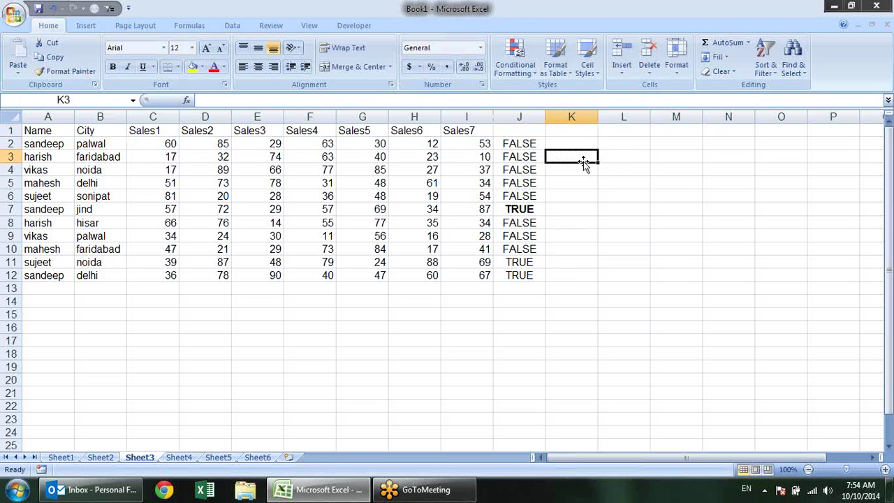
type("<>")
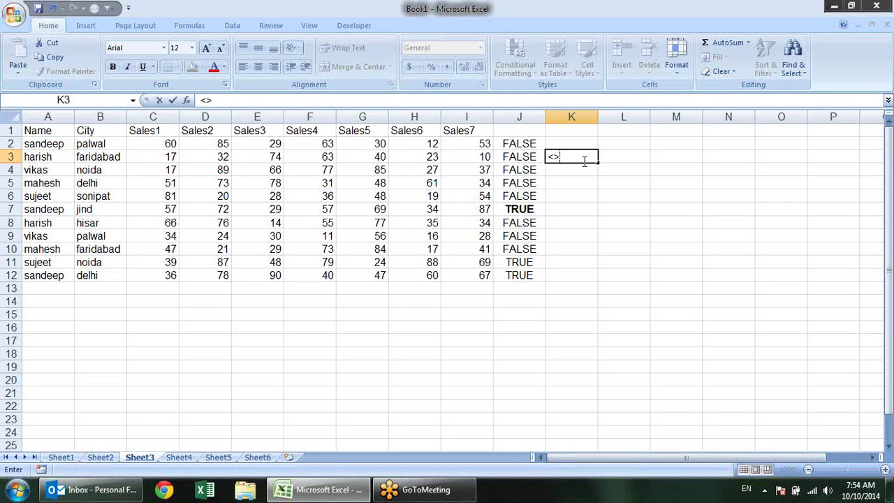
key("Escape")
left_click(570, 207)
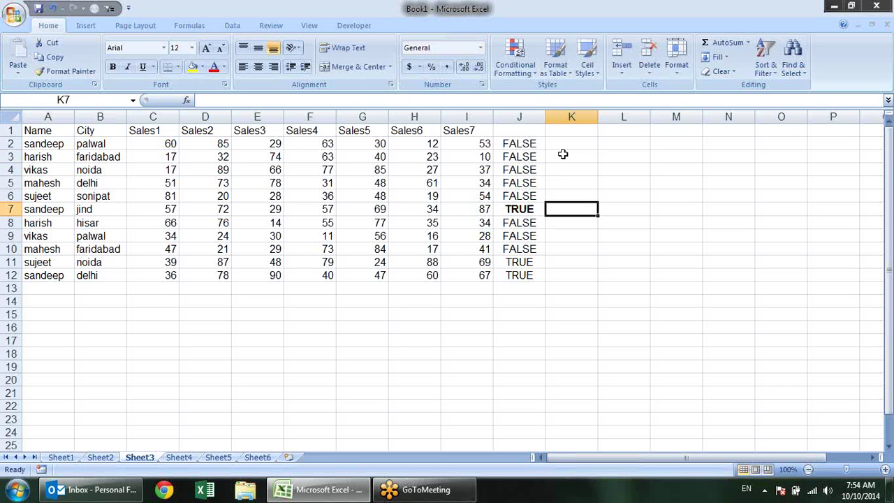
left_click(571, 144)
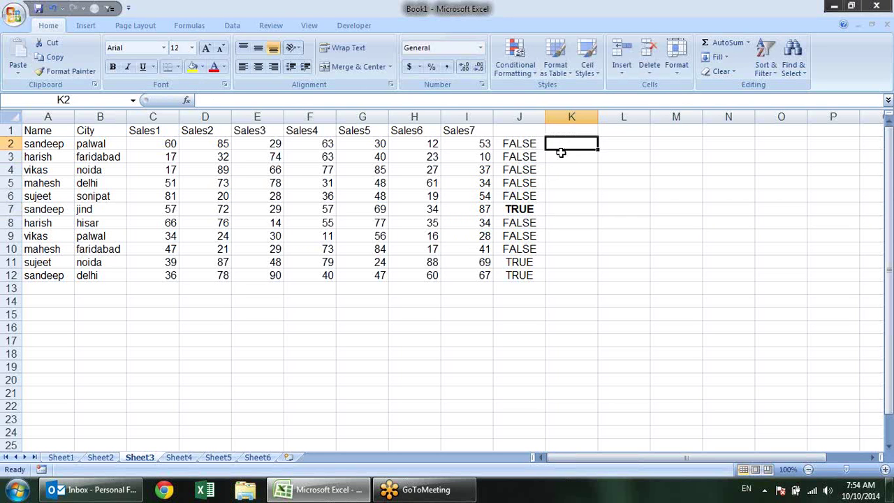
left_click(519, 169)
left_click(528, 197)
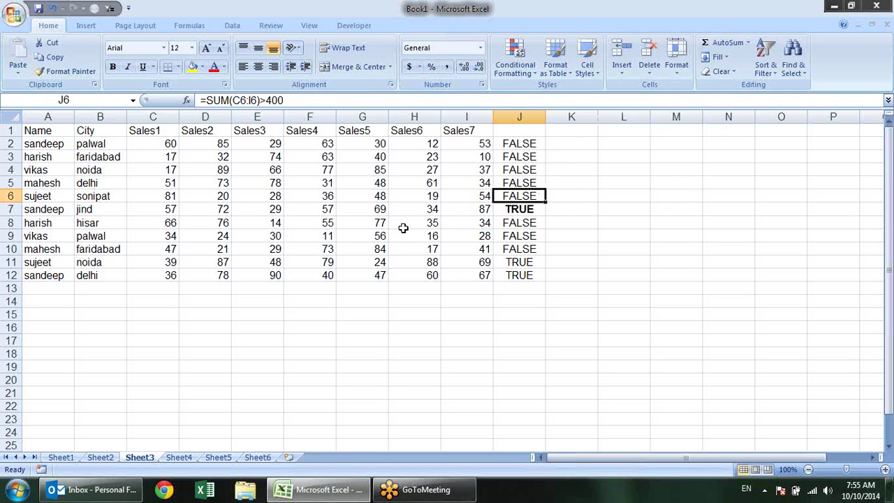
left_click(531, 236)
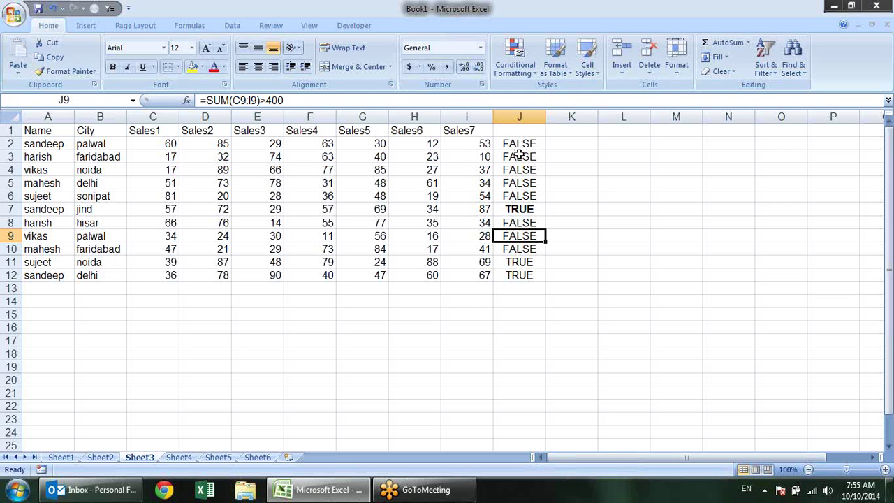
left_click(551, 127)
left_click(532, 143)
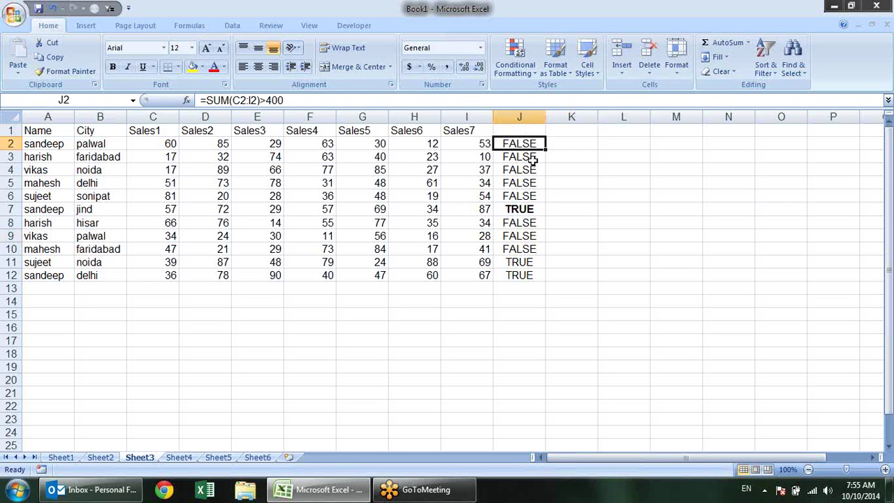
left_click(525, 171)
left_click(520, 195)
left_click(517, 221)
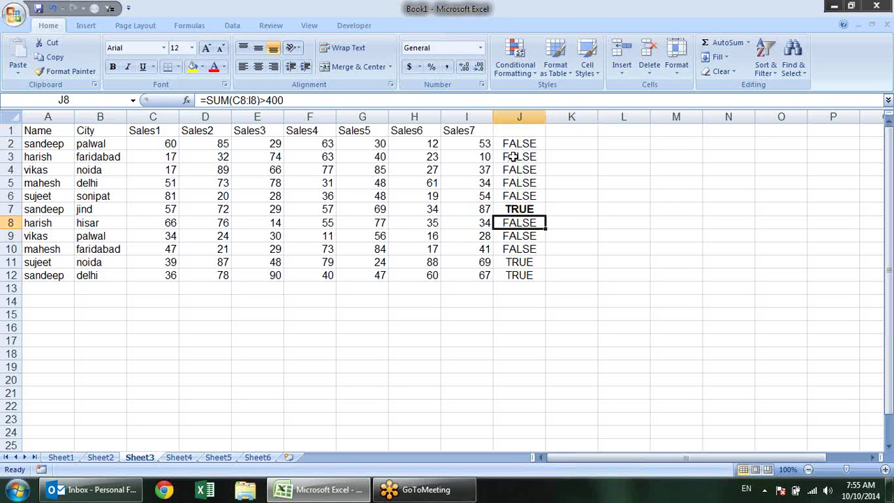
left_click(525, 144)
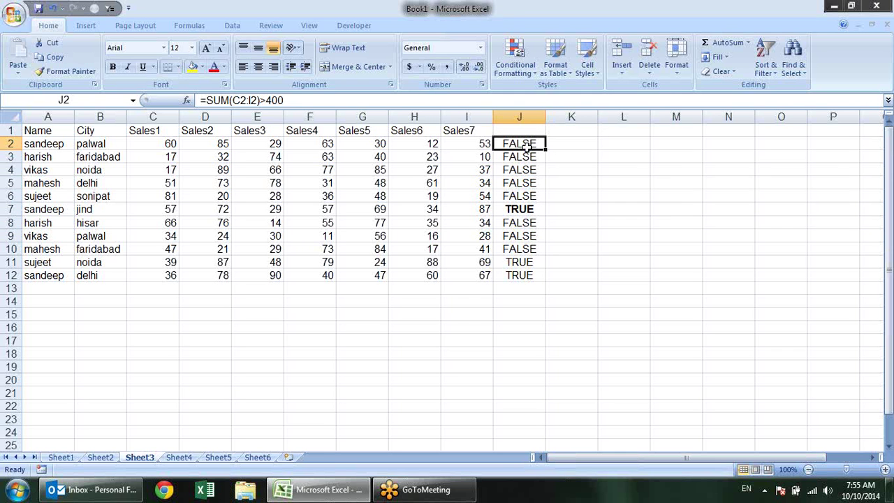
left_click_drag(149, 144, 482, 274)
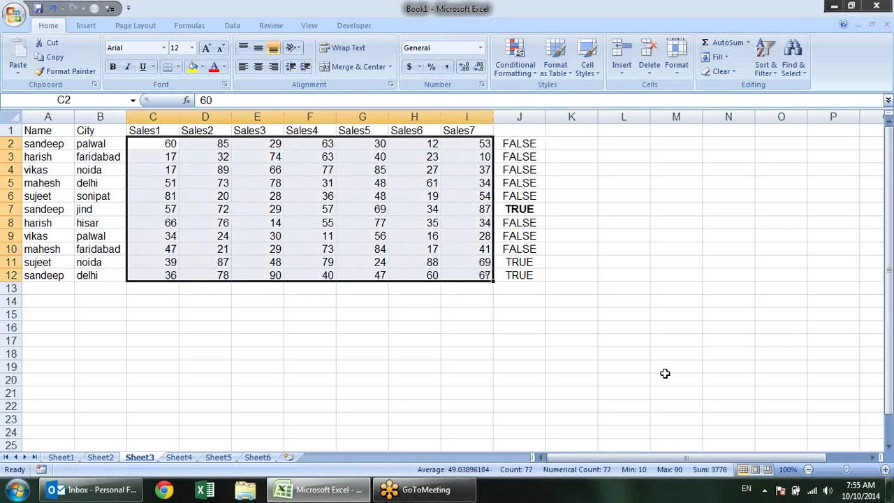
Review the column J tests against the C2:I12 sales block, then open J2 for editing
left_click(527, 144)
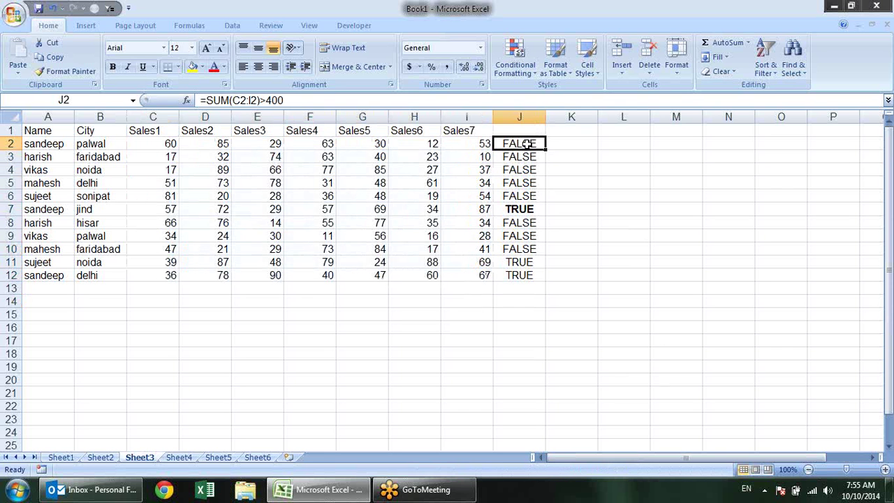
left_click(509, 161)
left_click(509, 169)
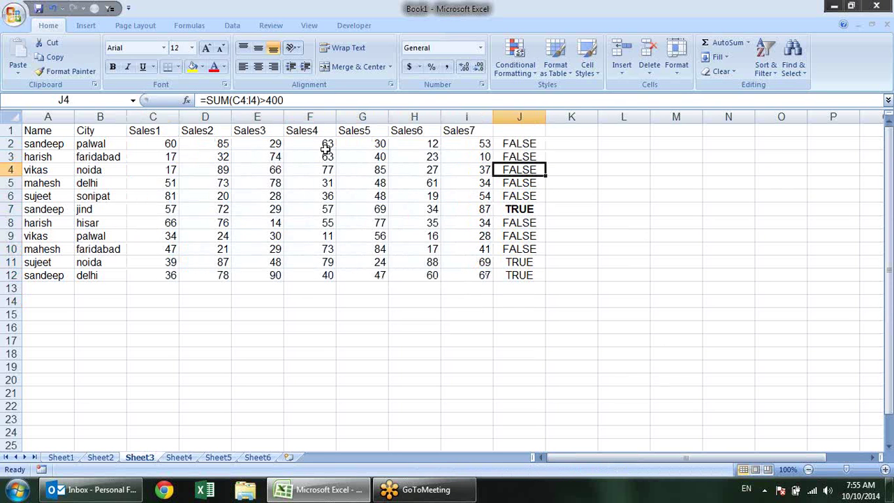
left_click_drag(140, 143, 482, 276)
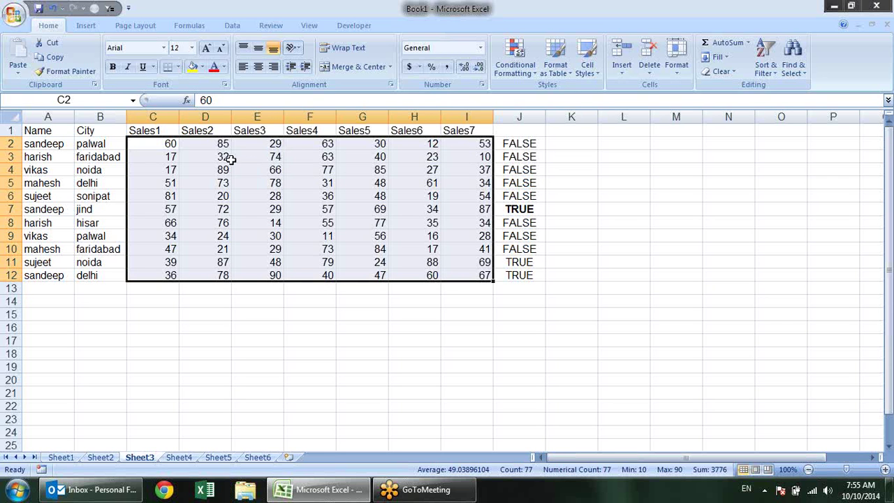
left_click(157, 144)
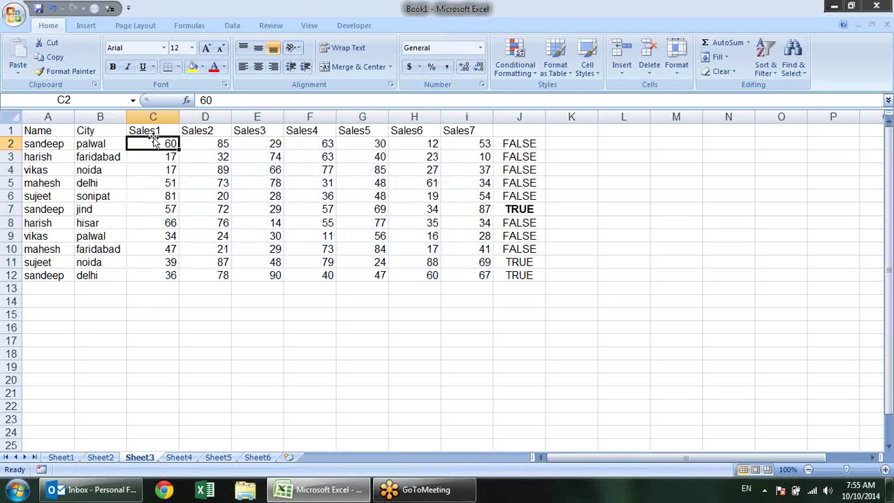
left_click_drag(156, 142, 481, 276)
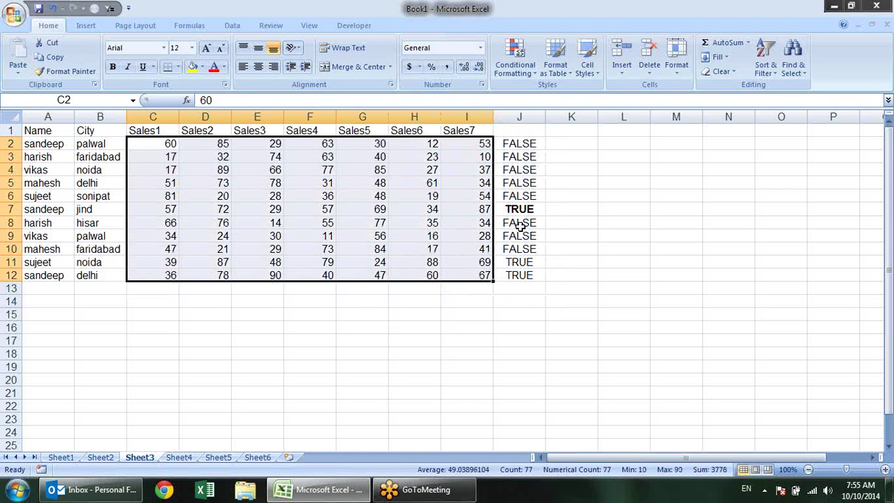
double_click(533, 142)
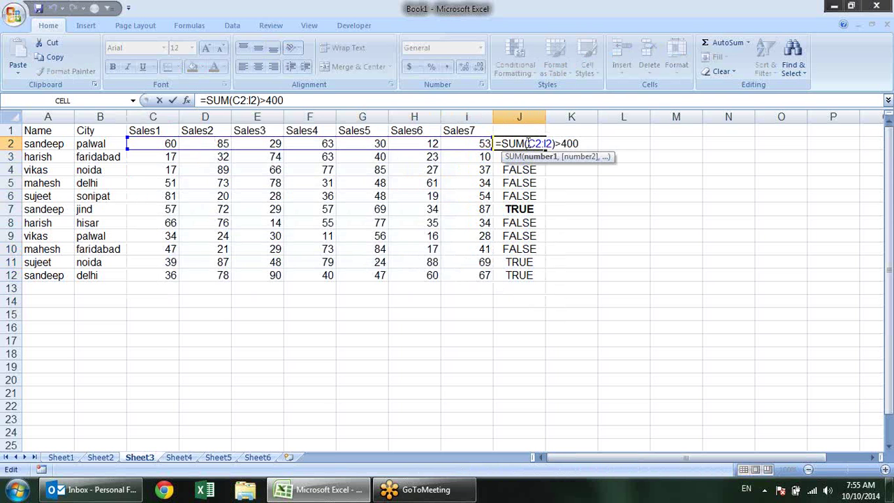
Lock the columns in J2's formula so it reads =SUM($C2:$I2)>400
left_click_drag(528, 144, 552, 143)
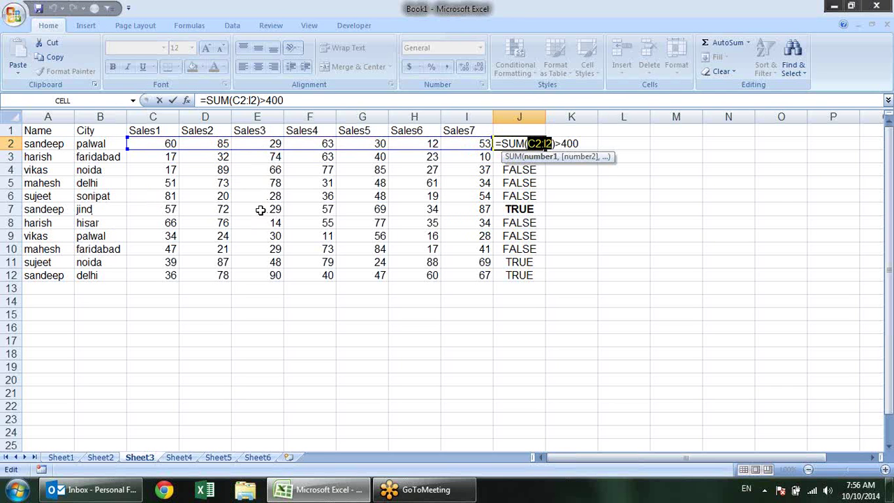
key("F4")
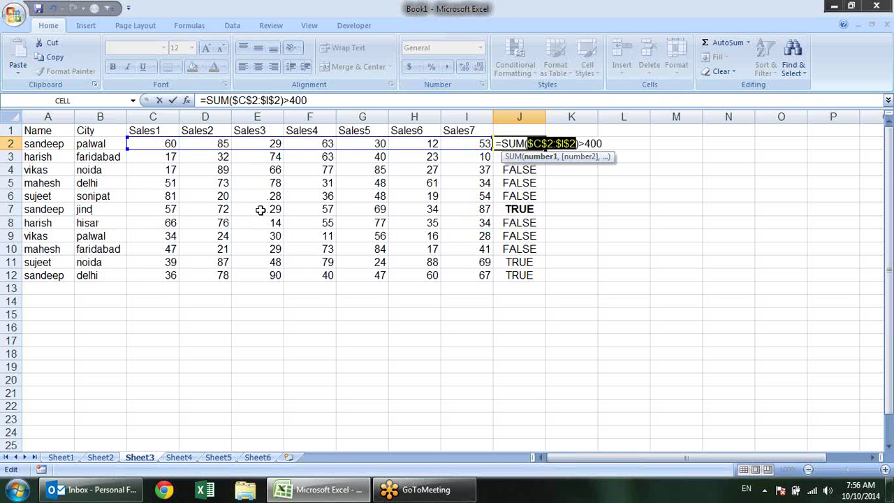
key("F4")
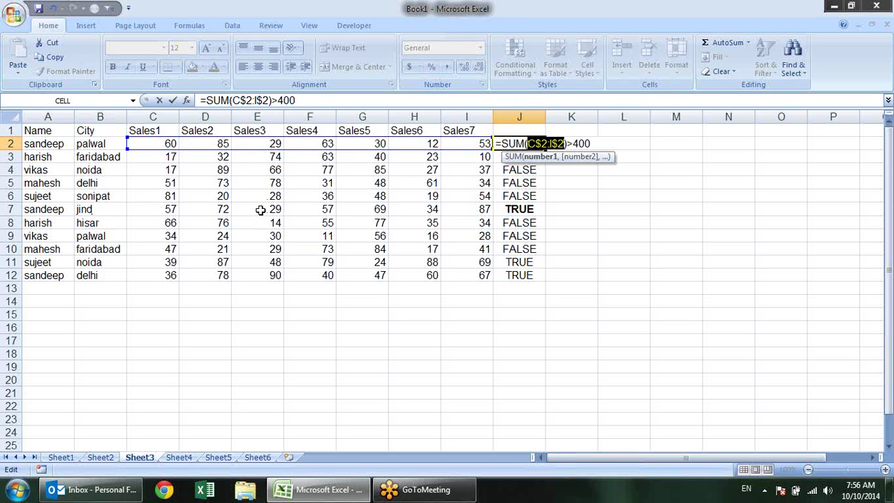
key("F4")
key("Return")
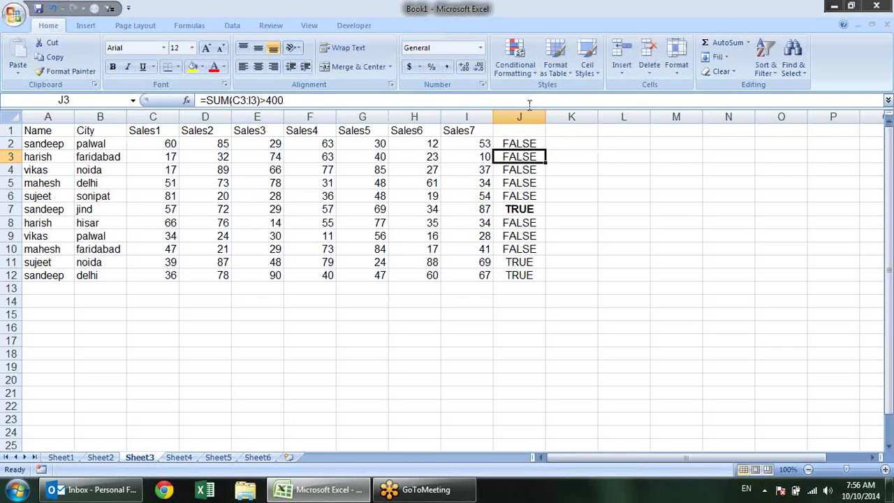
Copy J2's formula across to K2:L2 and down to L11, checking K2's references
left_click(530, 144)
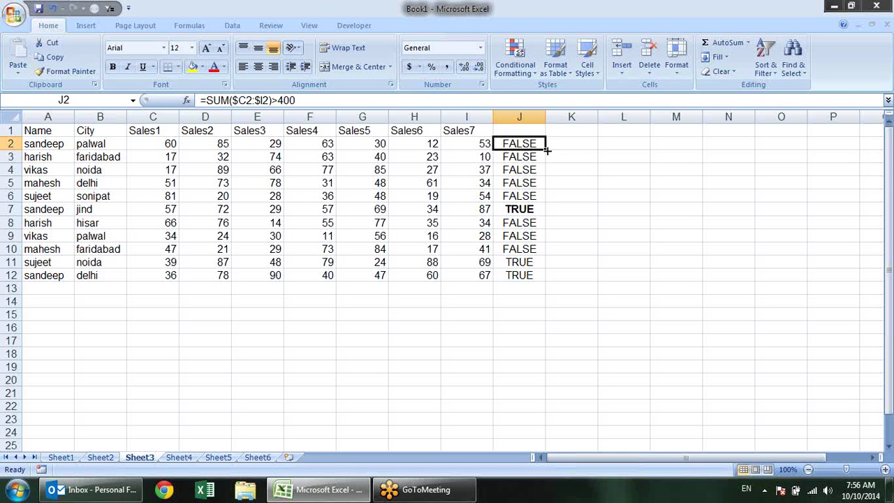
left_click_drag(547, 150, 639, 149)
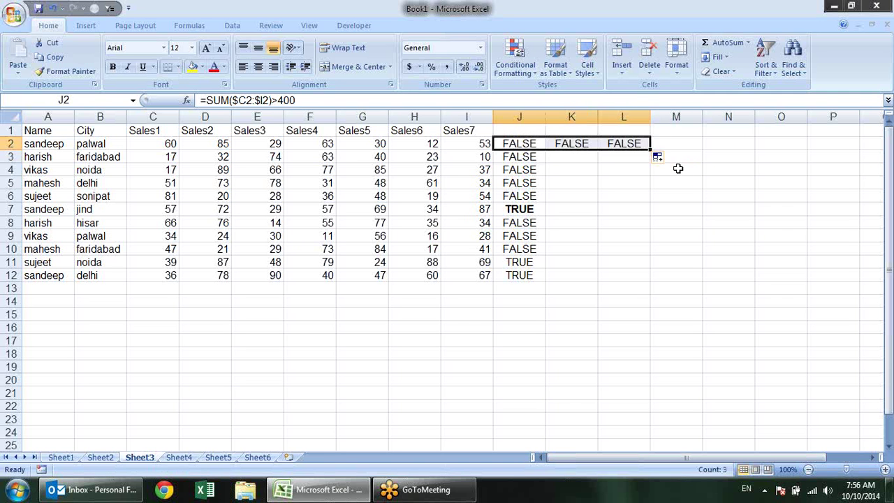
left_click(619, 136)
left_click(632, 145)
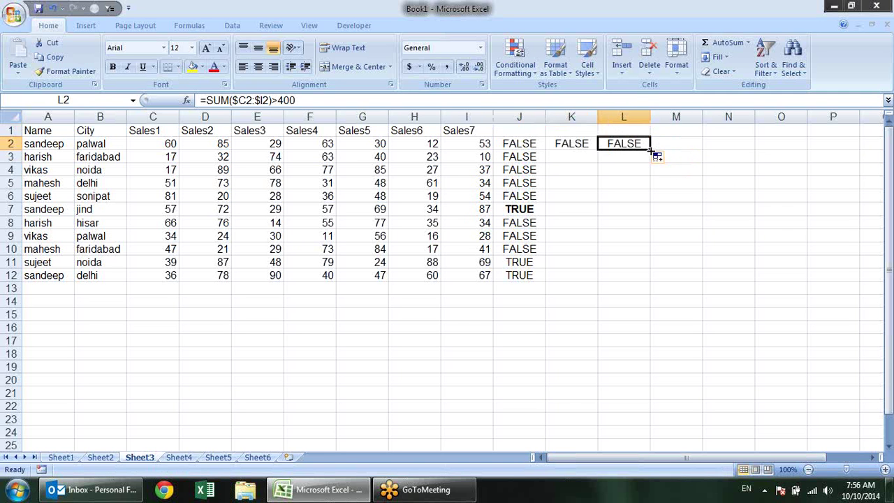
left_click_drag(650, 150, 650, 268)
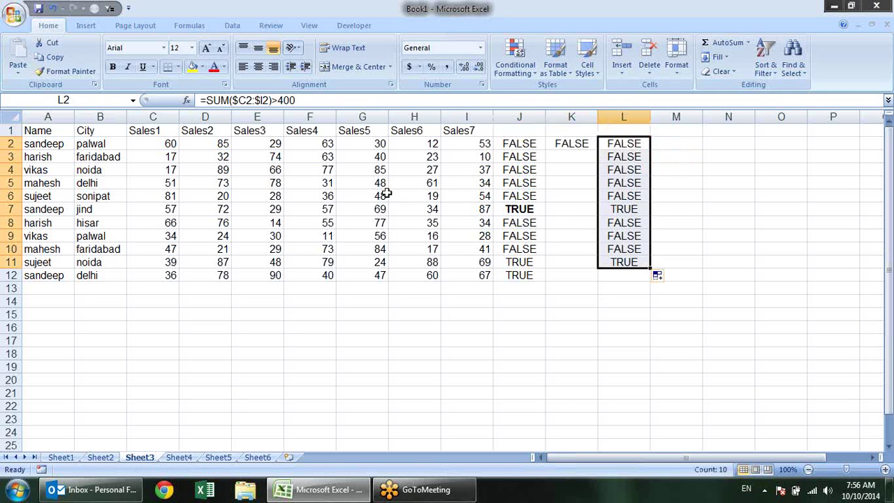
left_click(581, 141)
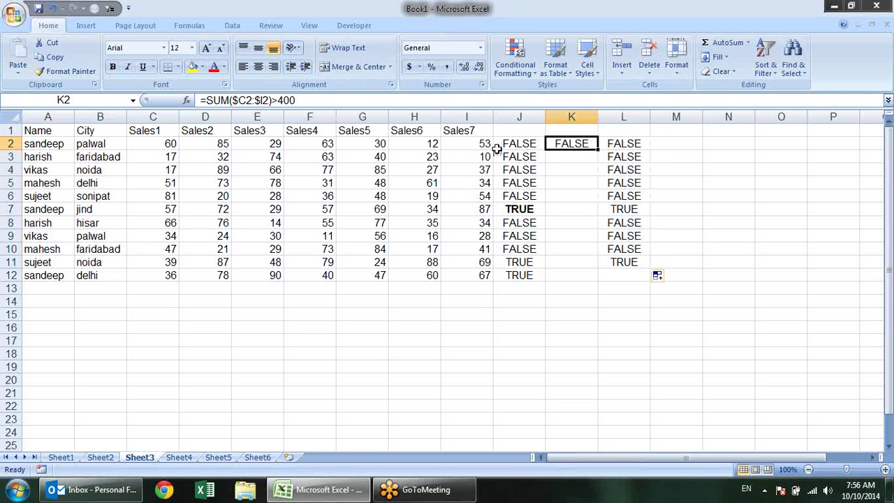
left_click_drag(319, 100, 11, 290)
key("ctrl+c")
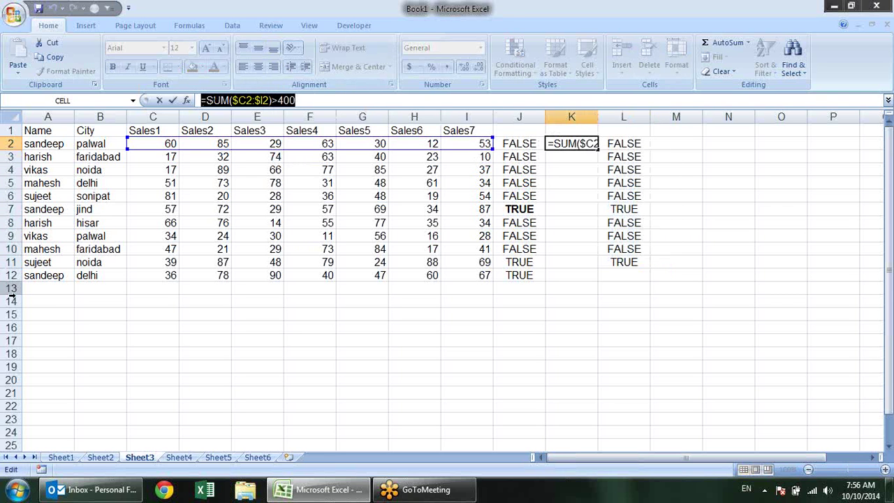
key("Escape")
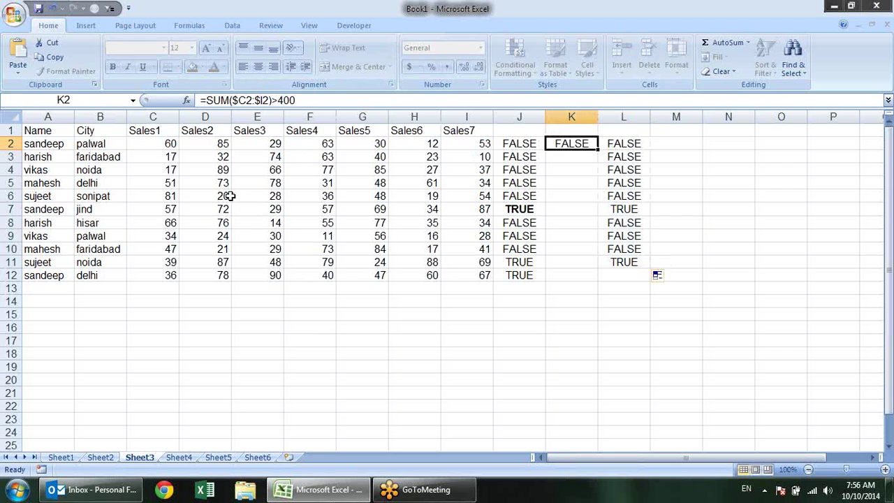
left_click(155, 144)
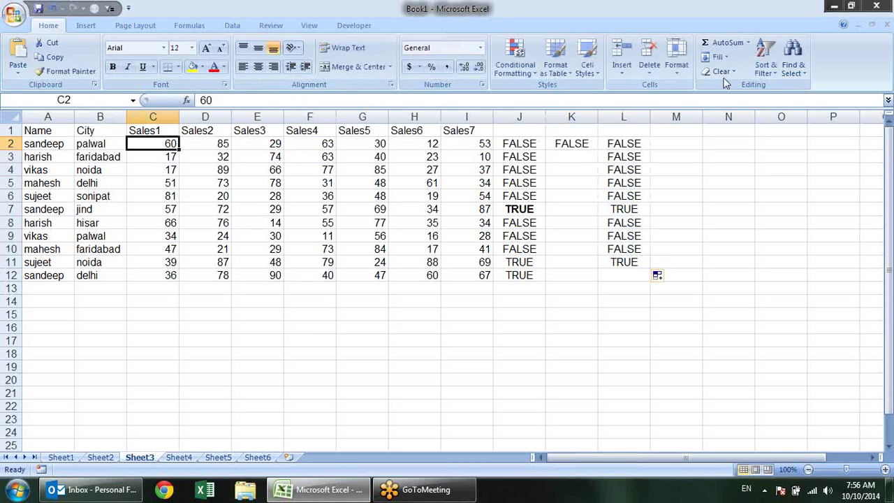
left_click(522, 144)
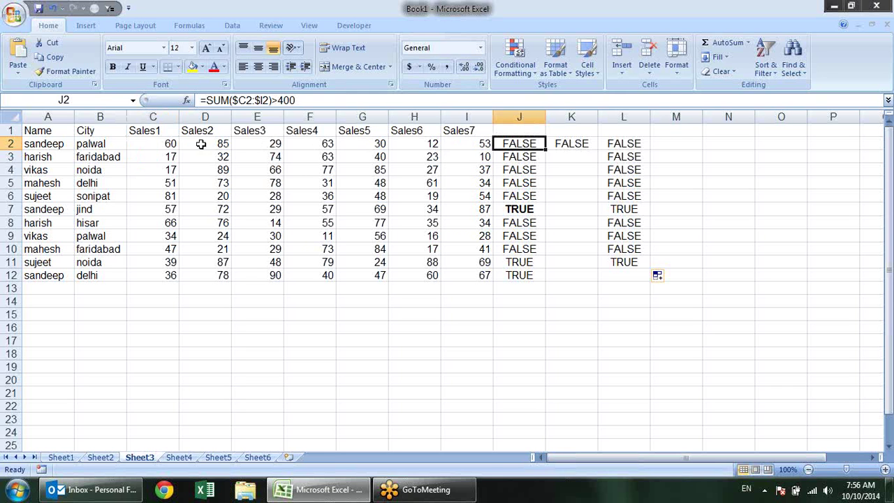
Add a conditional formatting rule to C2 using =SUM($C2:$I2)>400 with a yellow fill
left_click(172, 144)
left_click(515, 60)
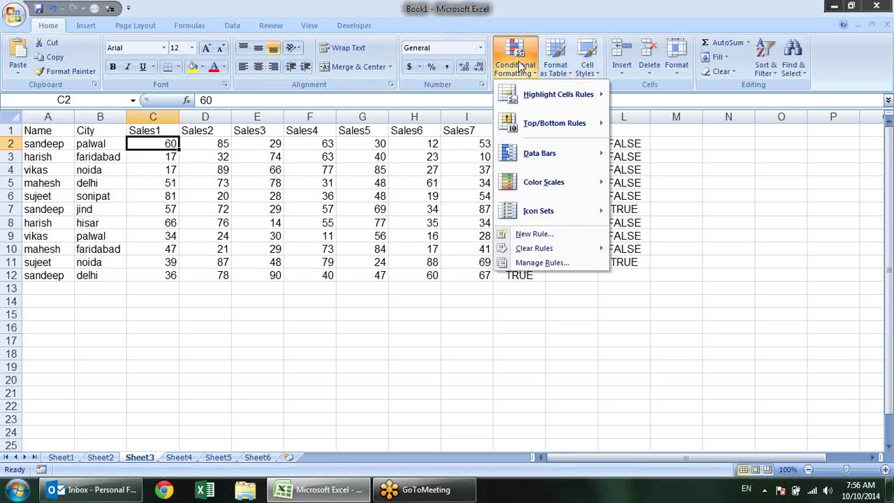
left_click(537, 234)
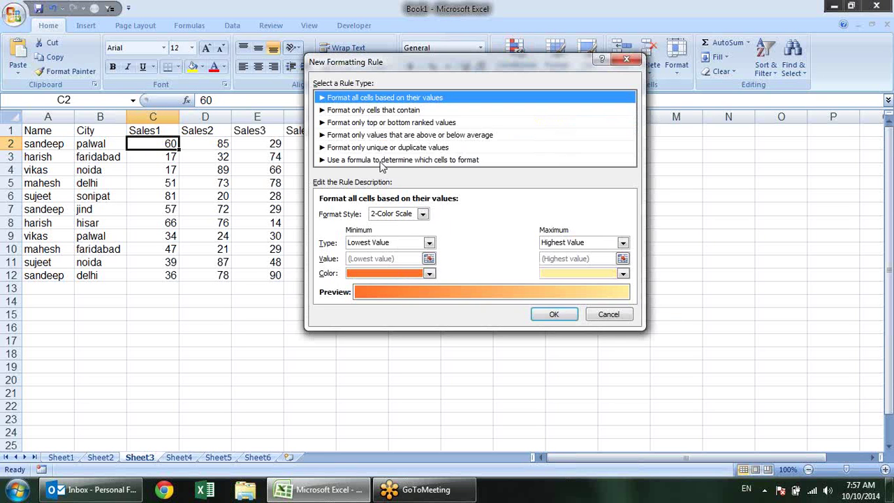
left_click(381, 160)
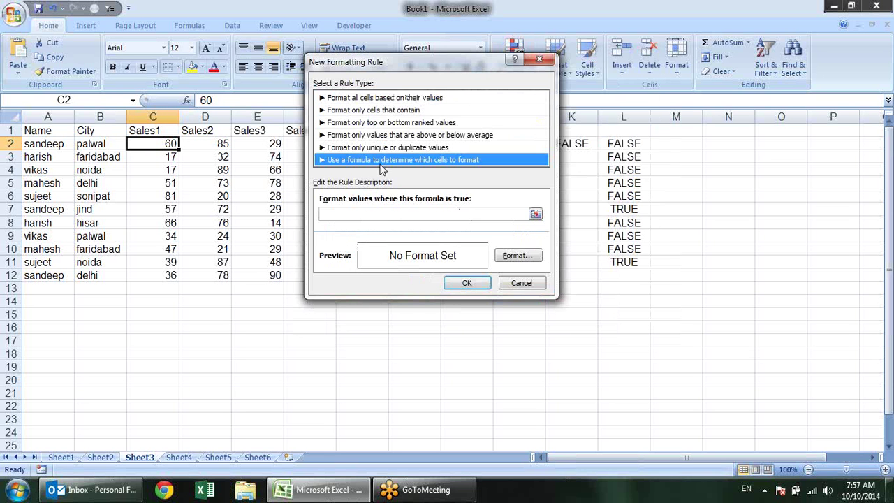
left_click(406, 214)
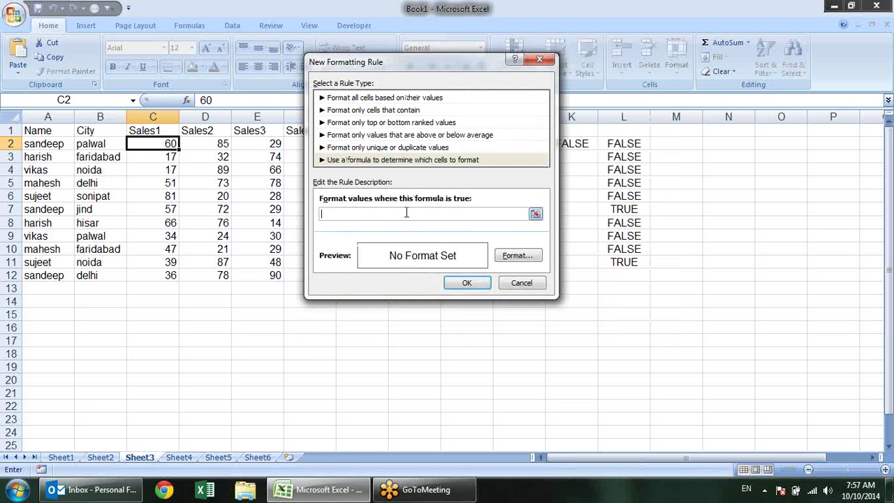
key("ctrl+v")
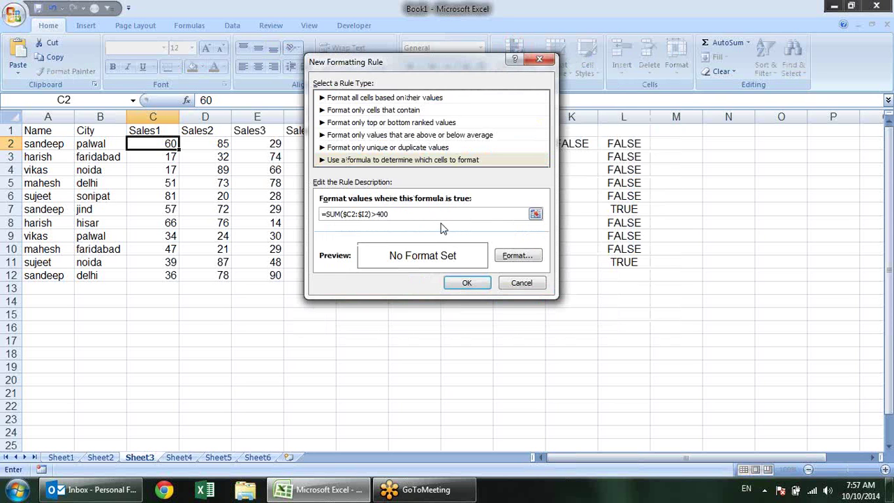
left_click(517, 256)
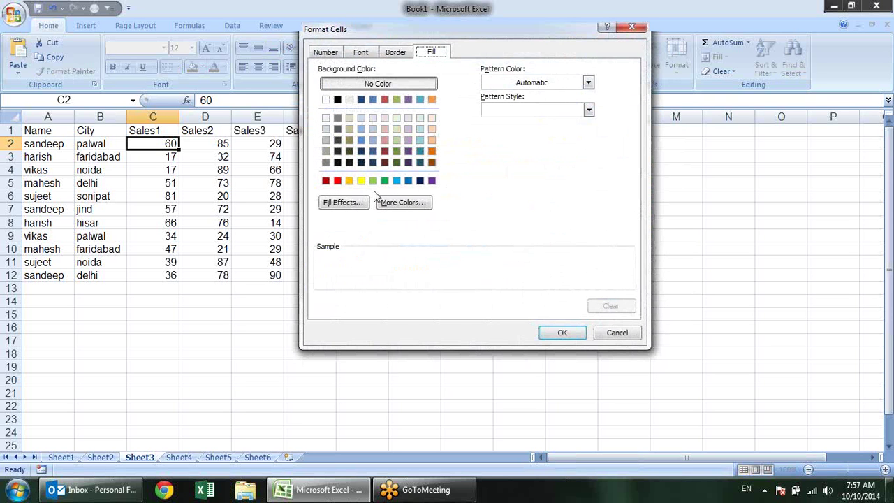
left_click(361, 181)
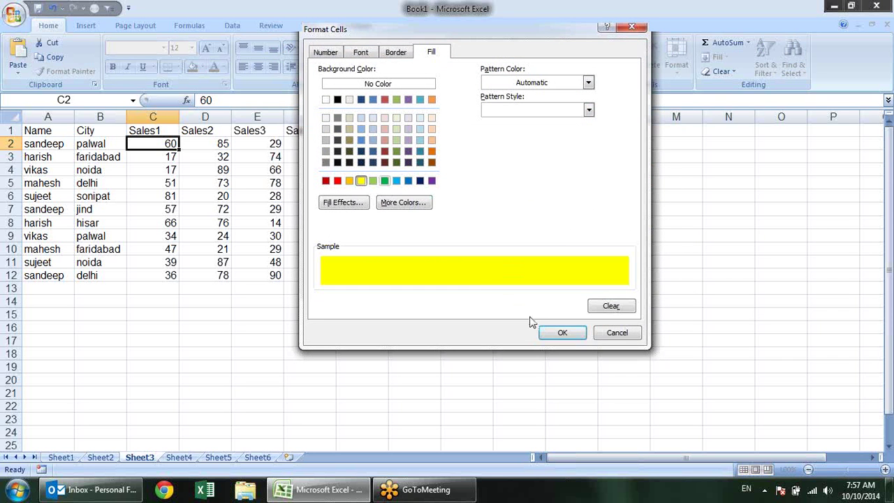
left_click(562, 332)
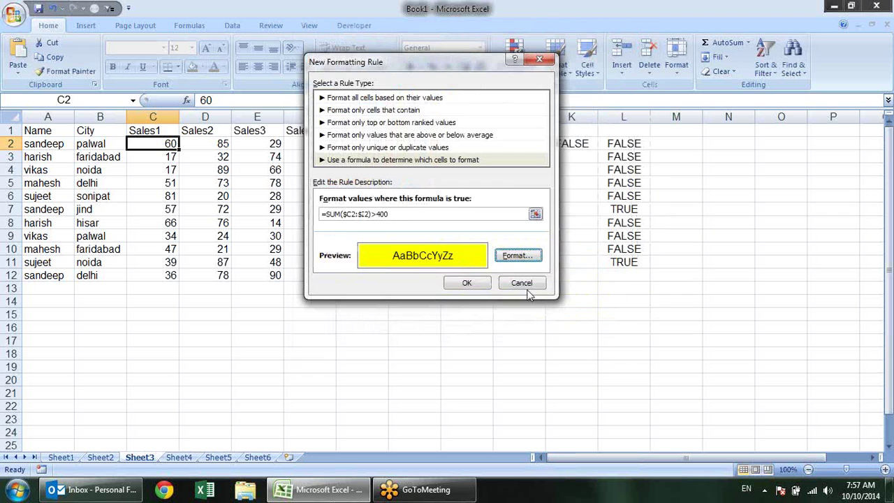
left_click(483, 284)
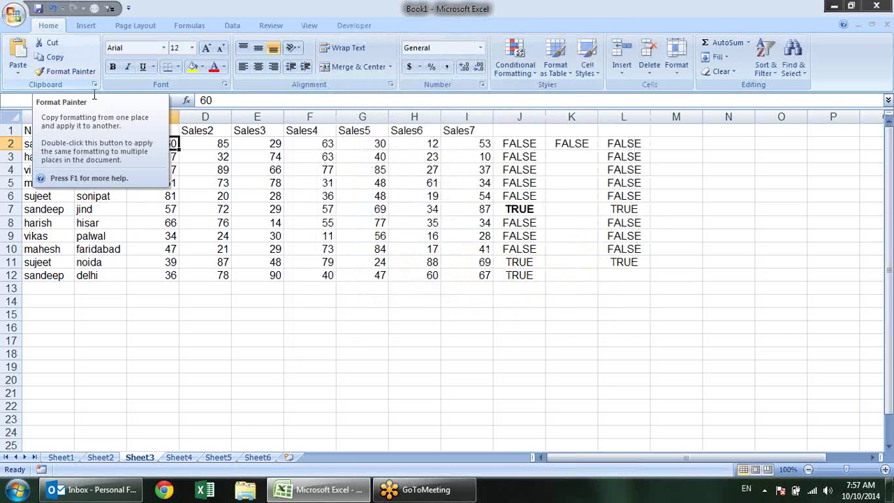
Copy C2's over-400 conditional format across A2:I12 with Format Painter
left_click(58, 74)
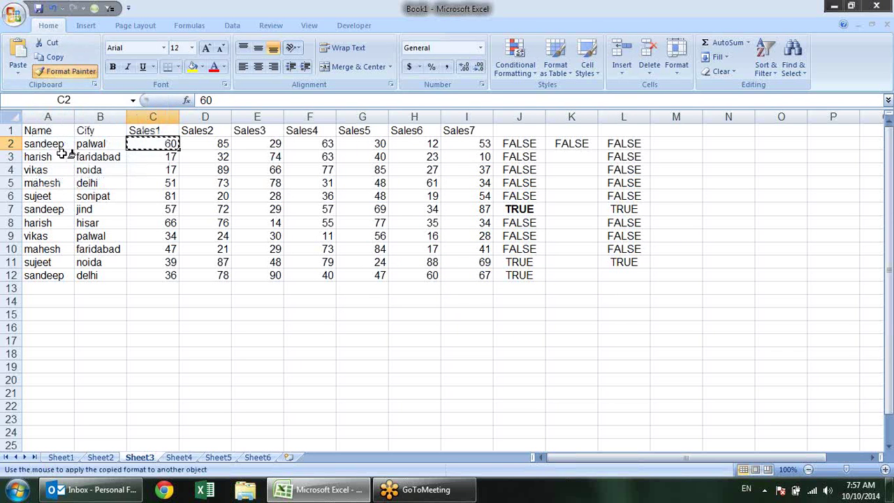
mouse_move(46, 143)
left_mouse_down()
mouse_move(98, 170)
mouse_move(294, 203)
mouse_move(465, 274)
left_mouse_up()
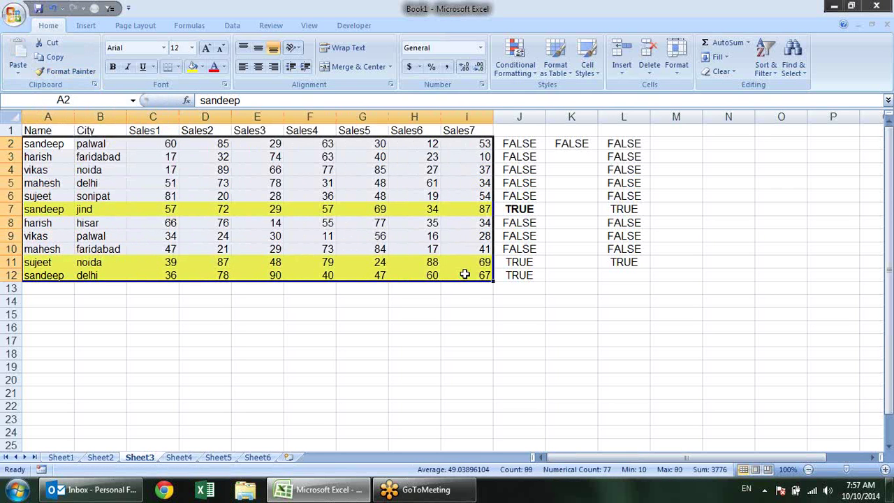
left_click(392, 312)
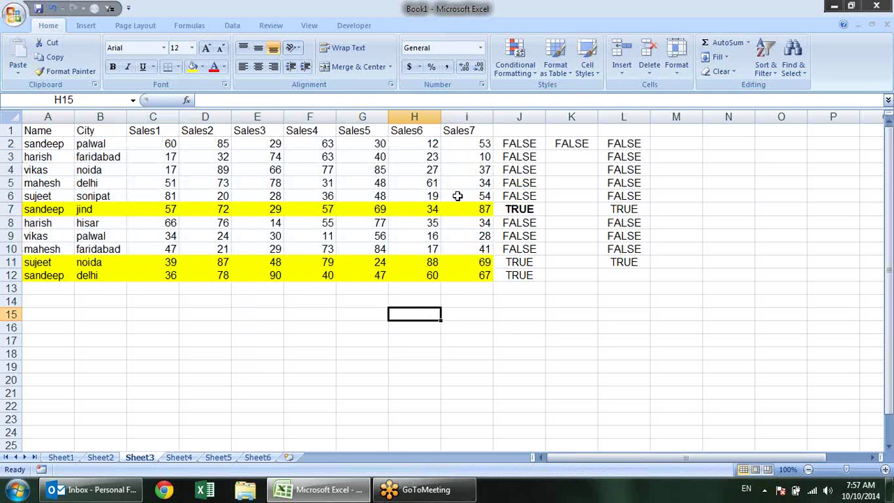
Copy G9's formatting back onto cell C2 with Format Painter
left_click_drag(474, 196, 167, 196)
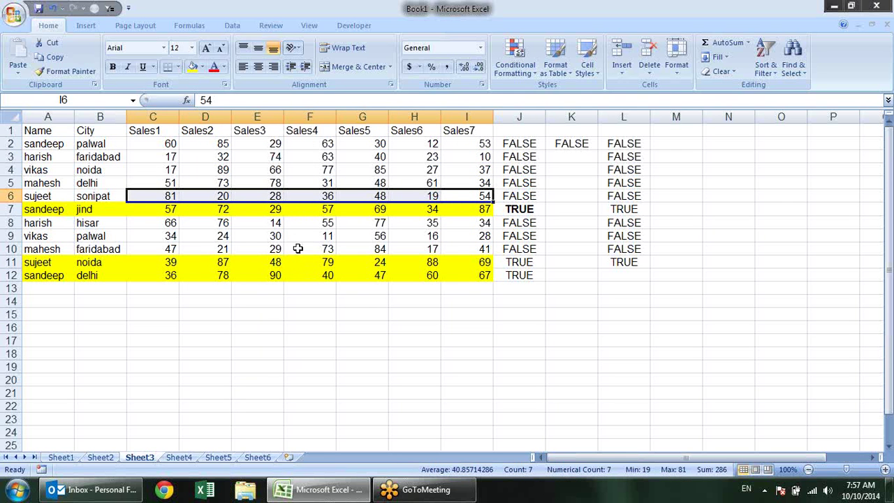
left_click(379, 238)
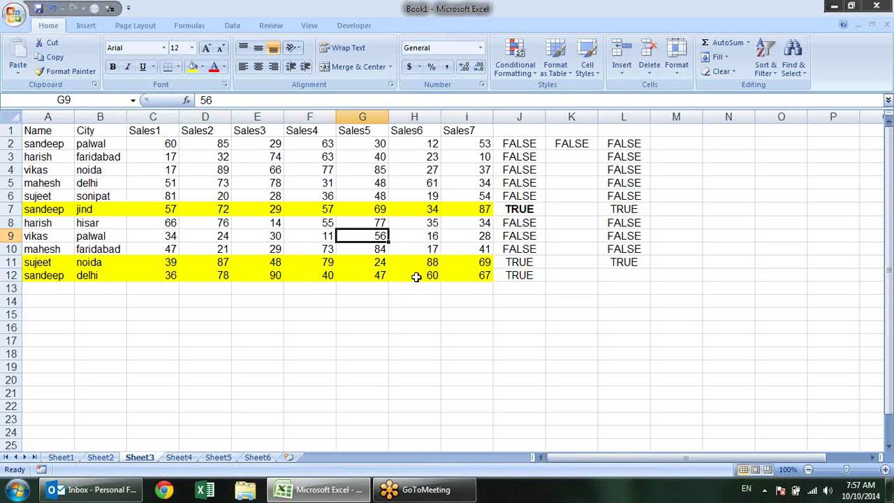
left_click(64, 74)
left_click(147, 144)
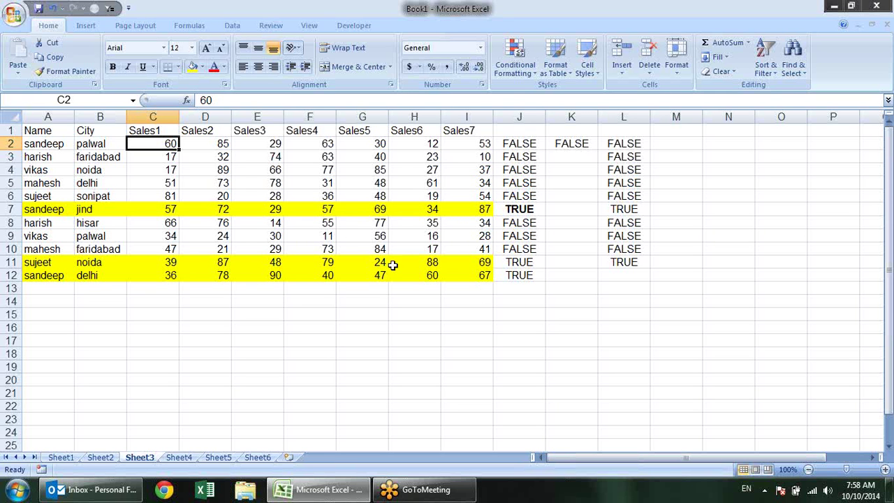
Enter trial values 60 in H10 and 90 in F10
left_click(373, 195)
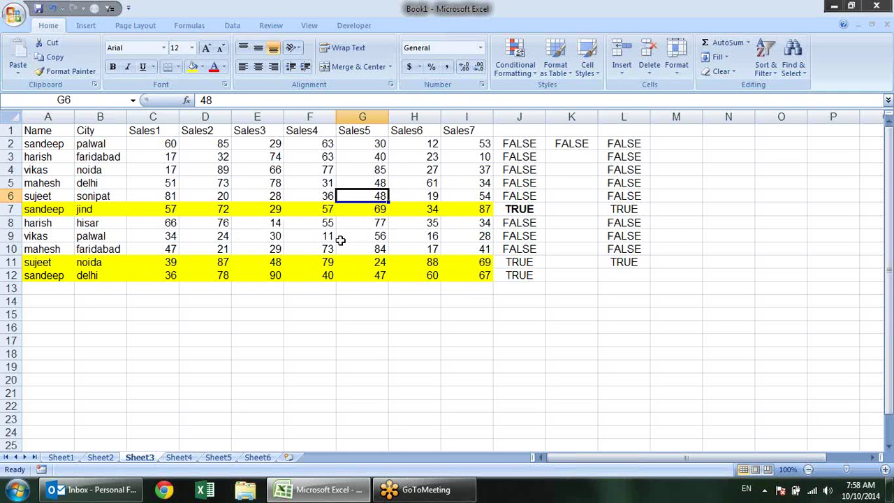
left_click(409, 246)
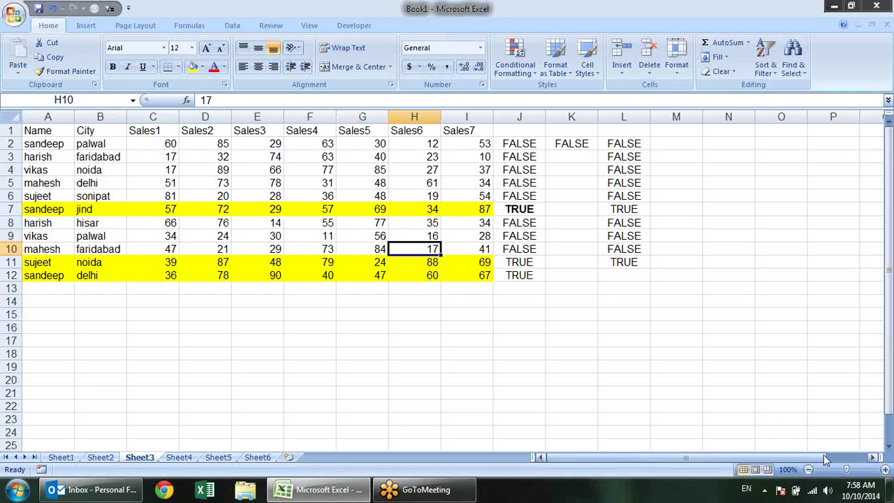
type("60")
key("Return")
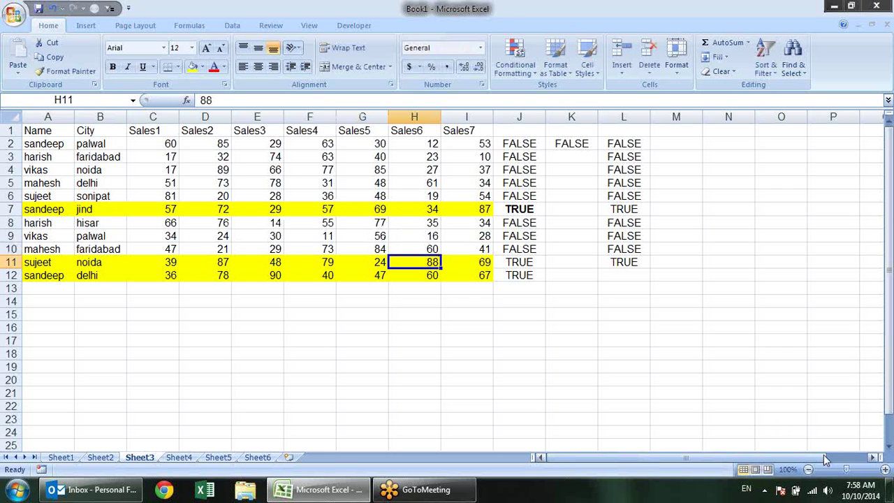
key("Up")
key("Left")
key("Left")
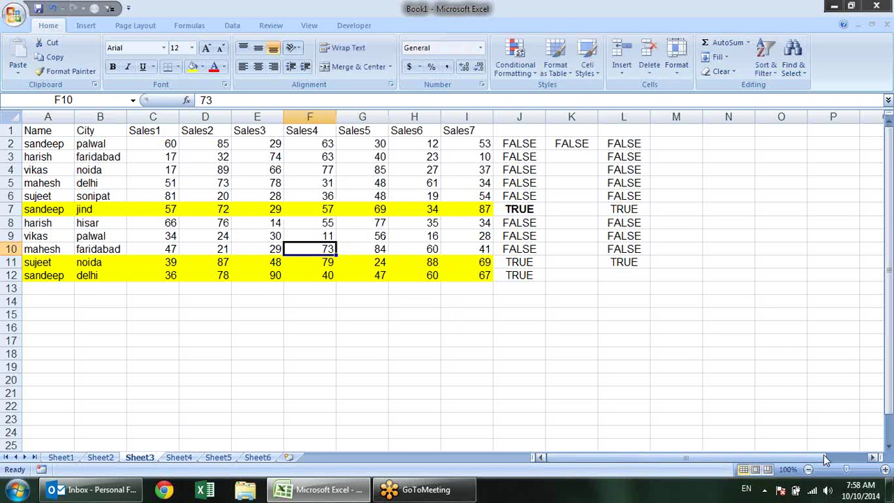
type("90")
key("Return")
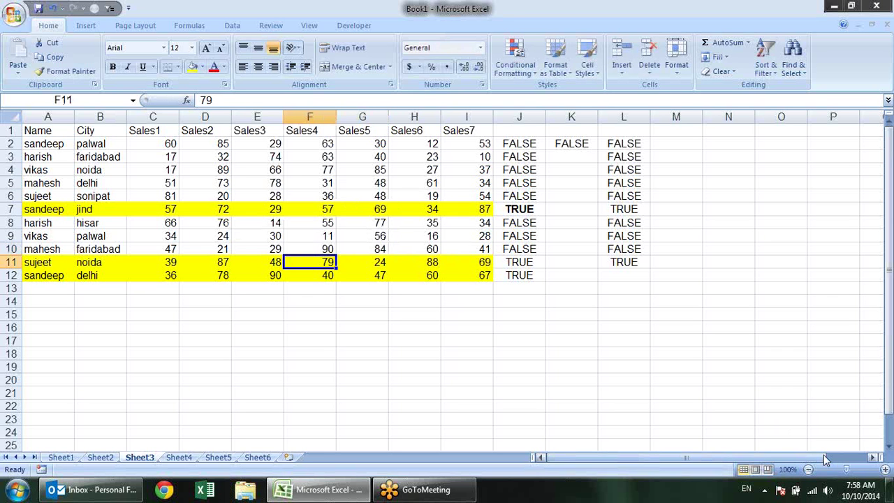
Set row 10's Sales5 to 90 and Sales6 to 200 so the row turns yellow
key("Up")
key("Right")
type("90")
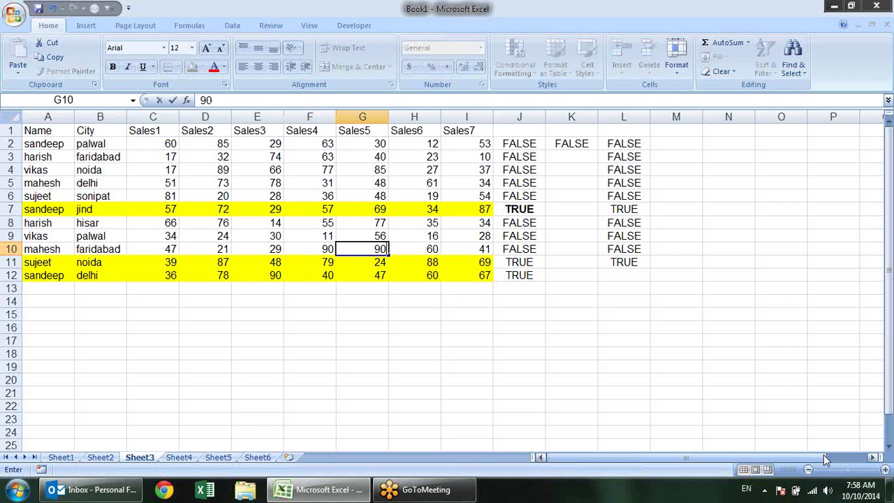
key("Return")
key("Up")
key("Right")
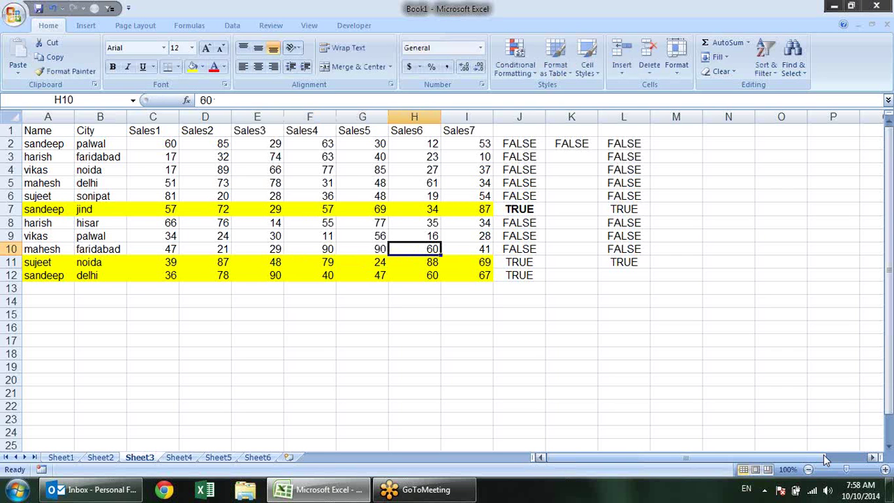
type("200")
key("Return")
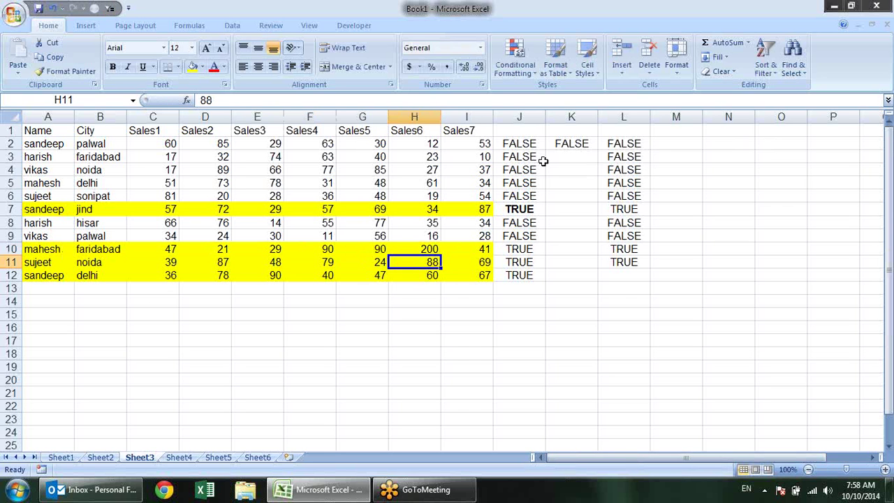
Clear the contents of helper columns J through L
left_click_drag(517, 117, 631, 137)
key("alt+e")
key("d")
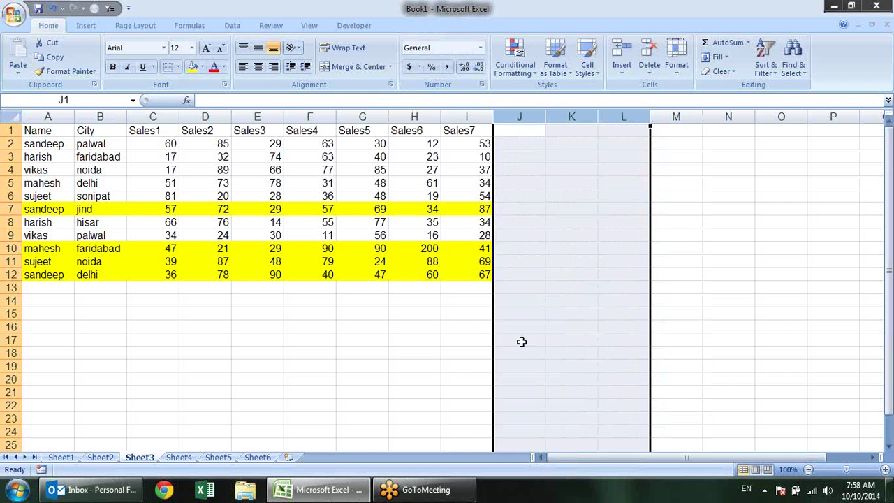
left_click(447, 301)
left_click(483, 250)
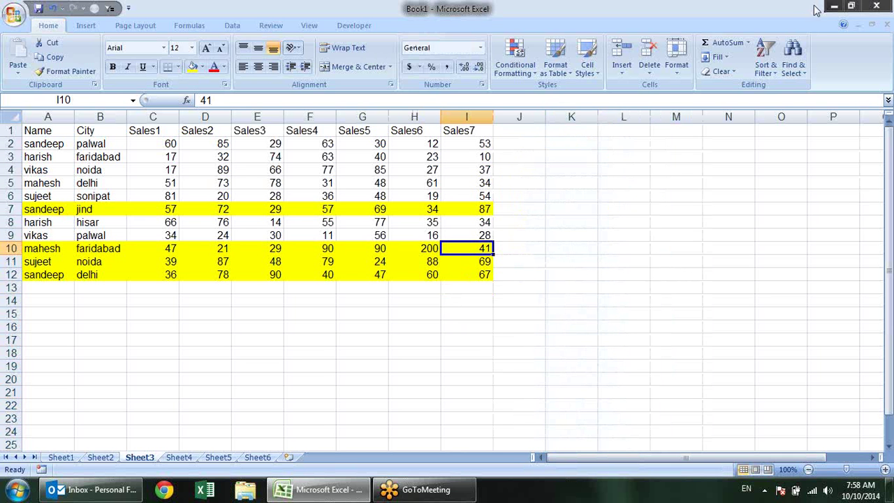
Minimize Excel, open Computer maximized, and browse New Volume (G:)'s Dashboard & VBA folder
left_click(834, 8)
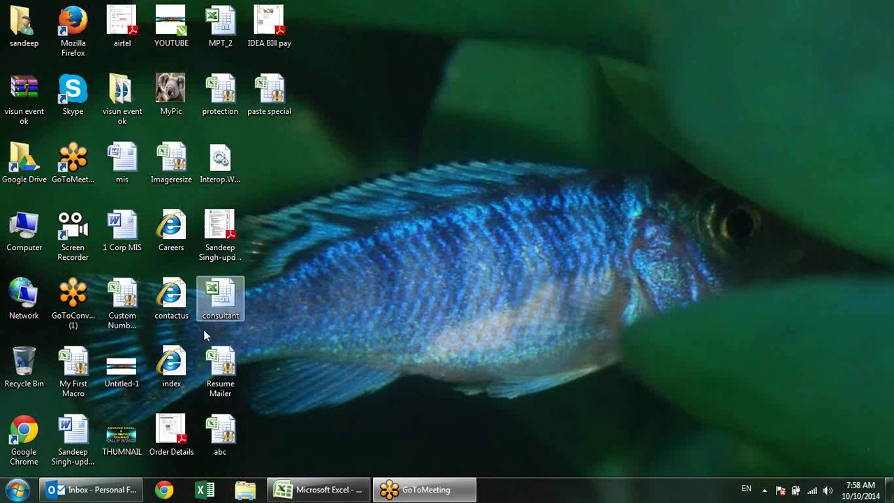
double_click(28, 234)
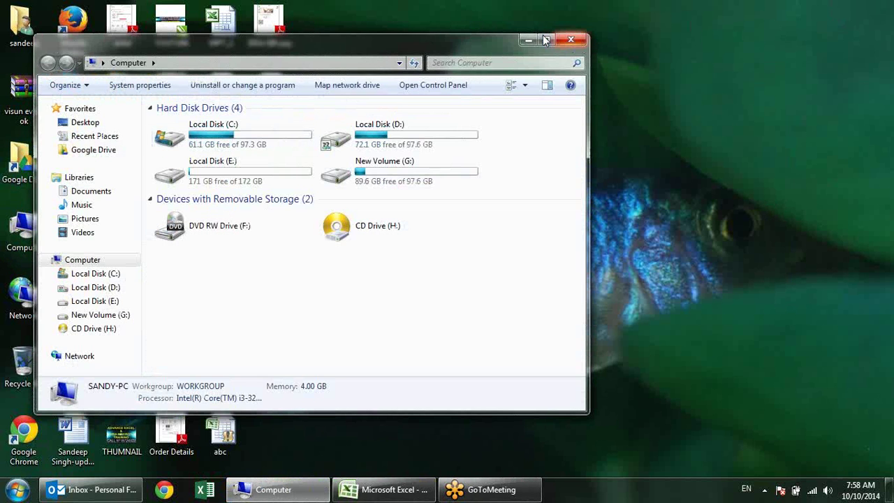
left_click(545, 40)
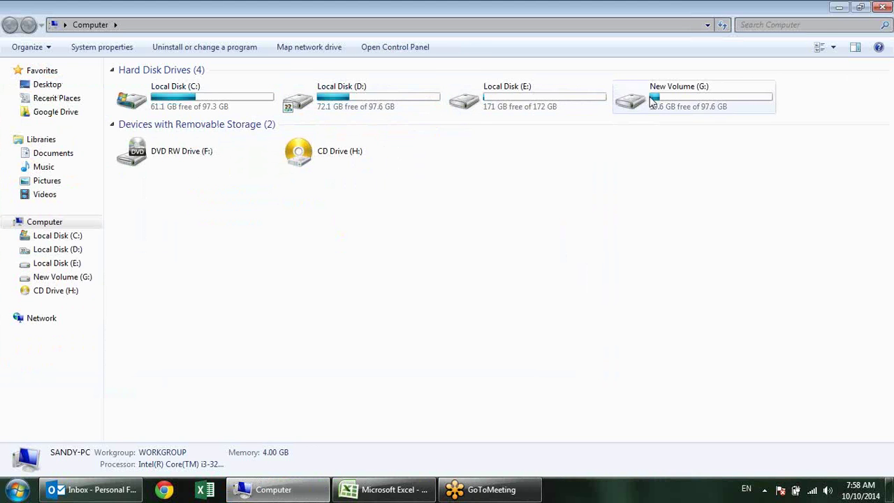
double_click(632, 102)
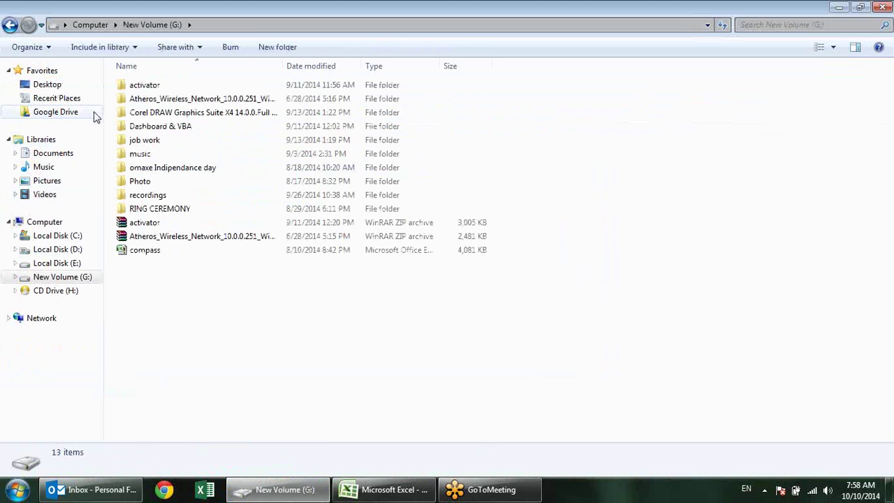
double_click(134, 129)
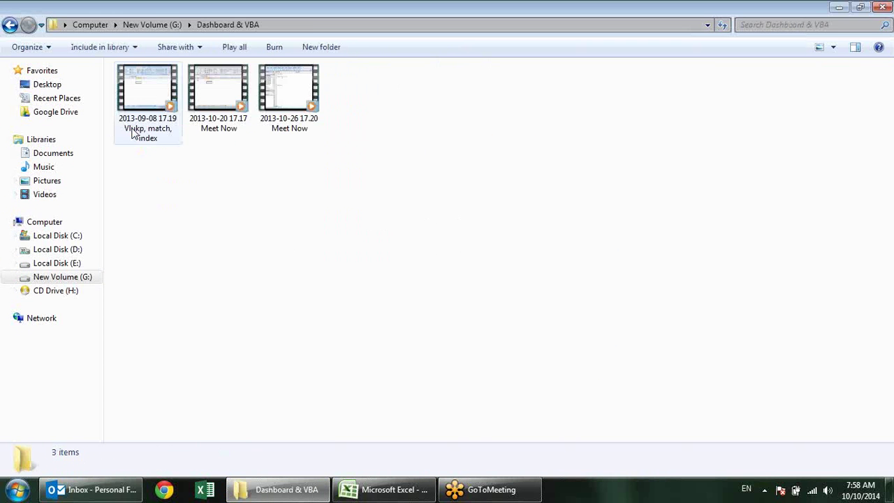
left_click(10, 26)
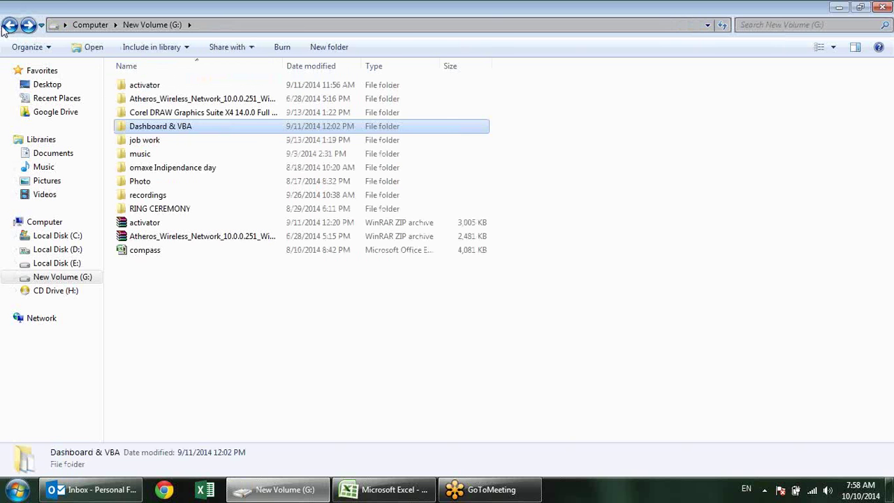
left_click(9, 25)
Open the Attendance monitoring System workbook from the D:\Showcase folder
double_click(489, 100)
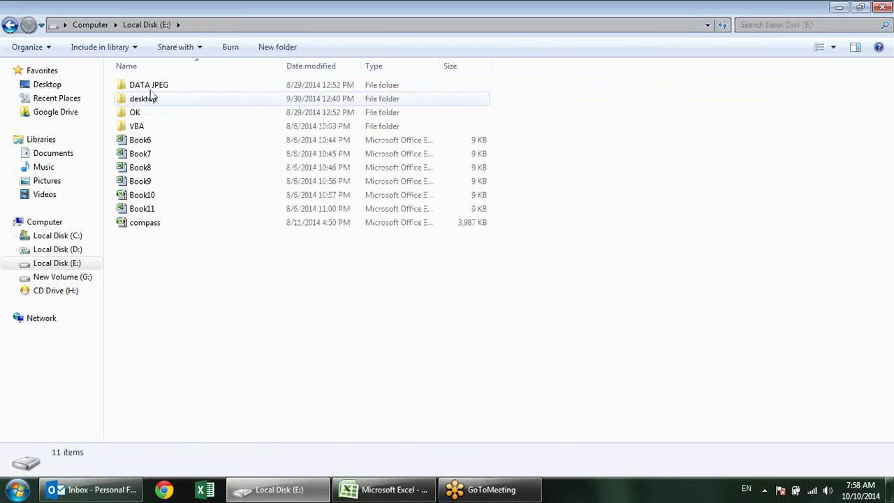
left_click(10, 26)
double_click(323, 98)
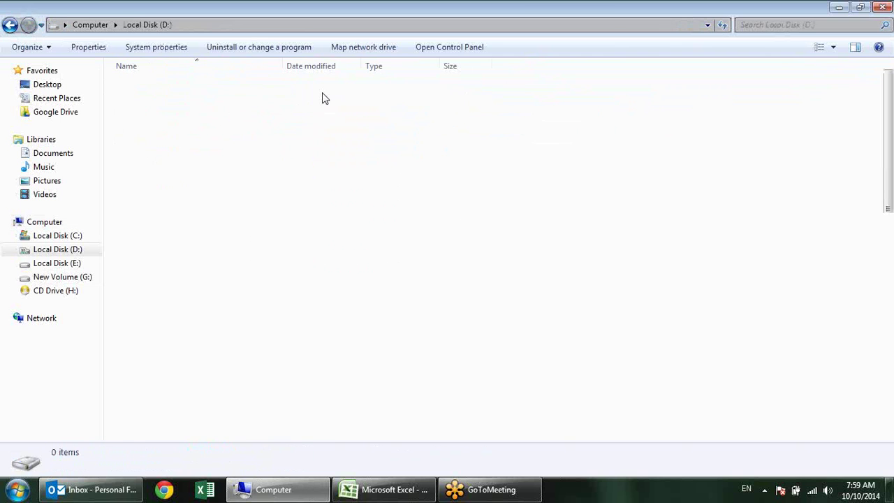
key("s")
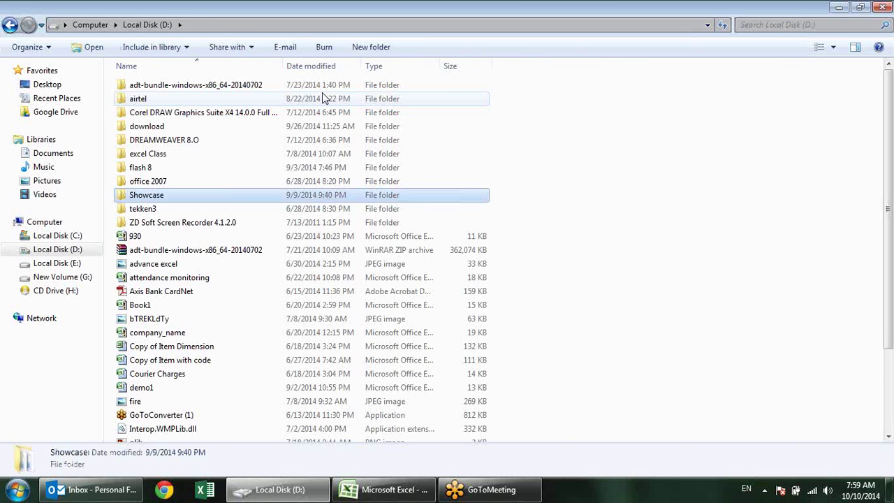
key("Return")
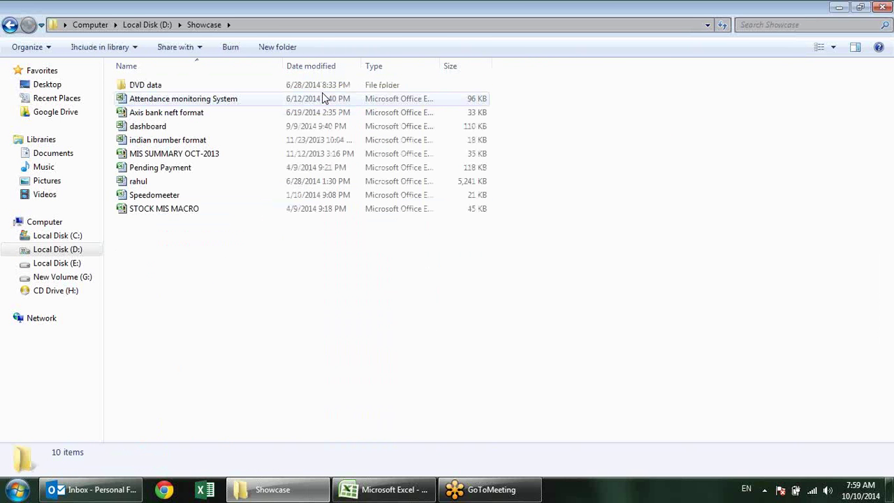
double_click(208, 102)
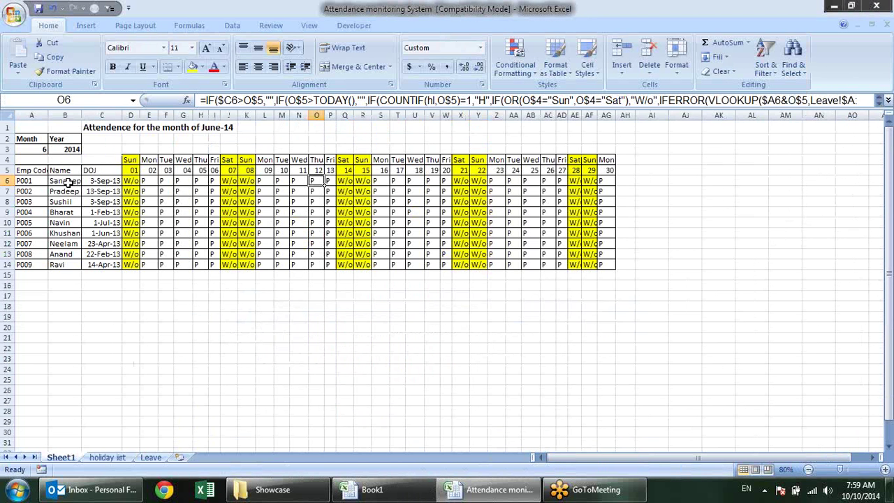
Set the month in A3 to 8 to show August-14, keeping the year 2014
scroll(66, 182, "up", 2, "ctrl")
left_click(206, 356)
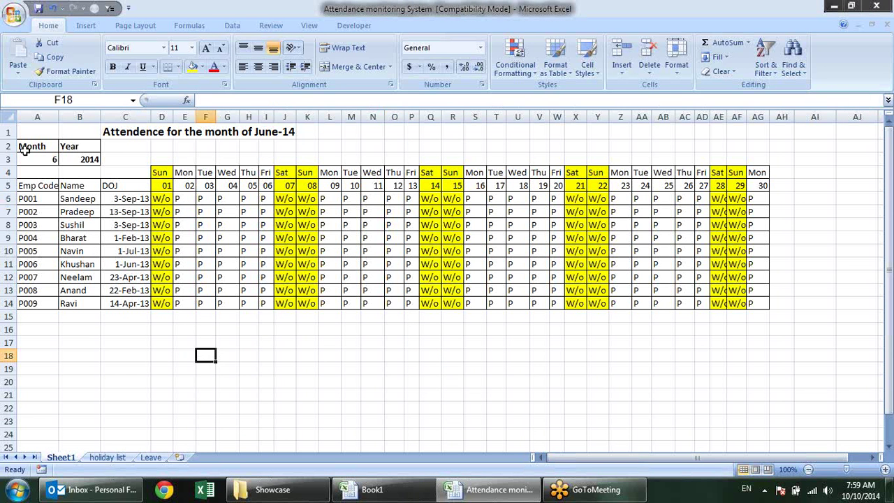
left_click(29, 157)
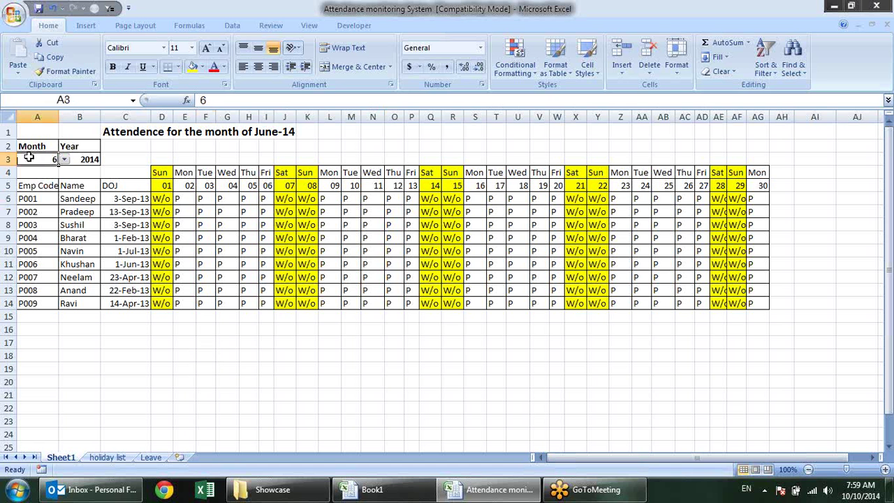
left_click(64, 160)
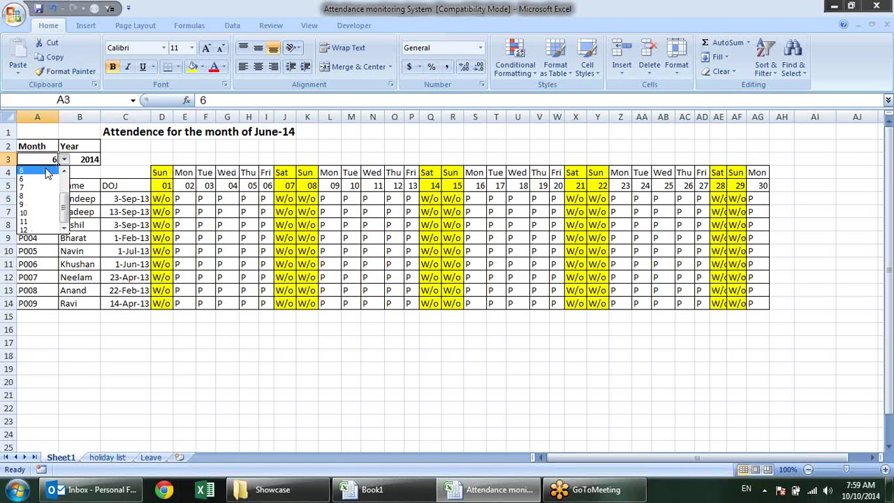
left_click(45, 199)
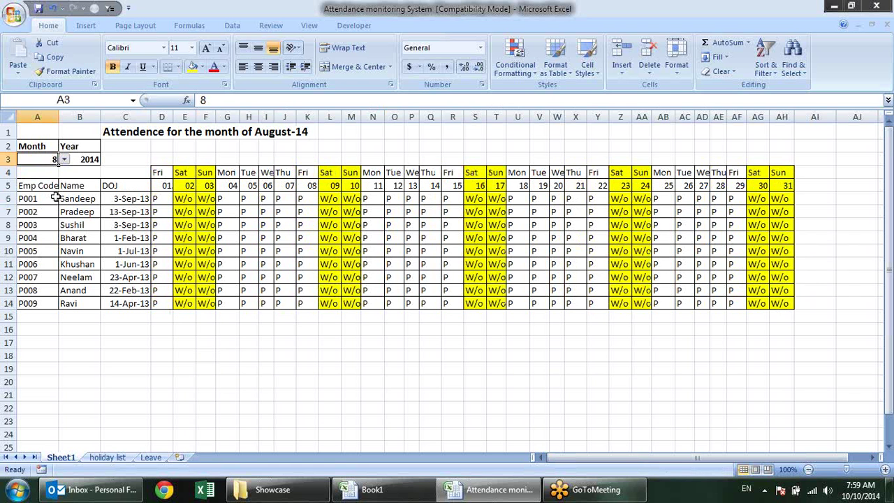
left_click(99, 160)
left_click(106, 160)
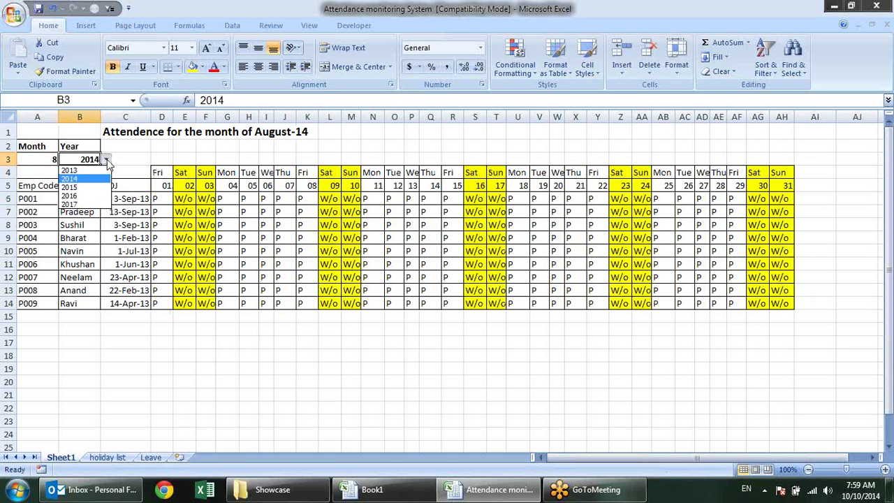
left_click(73, 179)
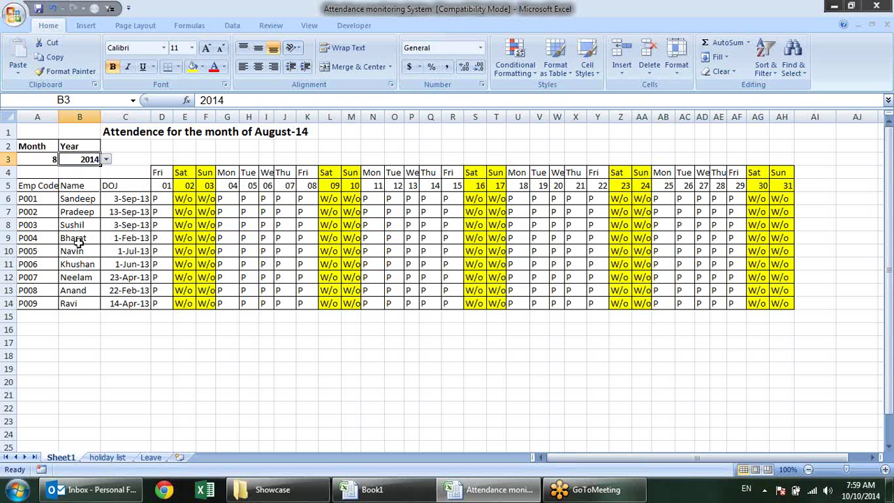
Switch the month to 1, then to 2, showing February-14
left_click(48, 159)
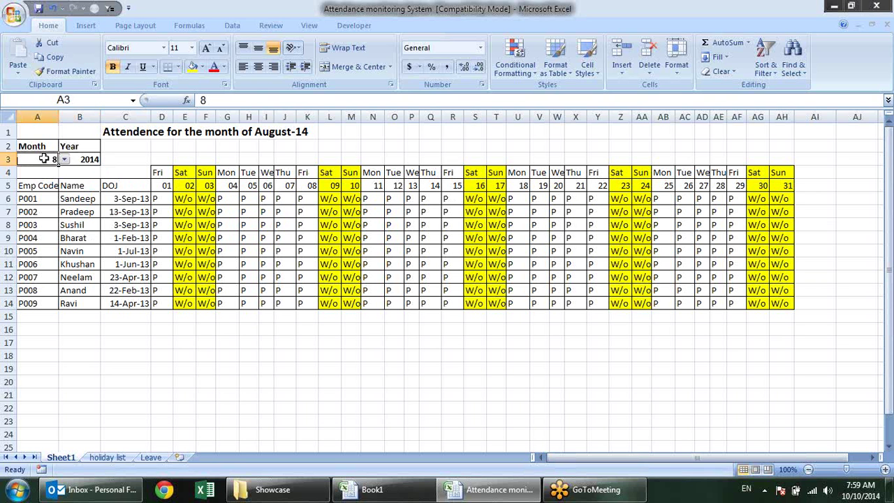
left_click(63, 160)
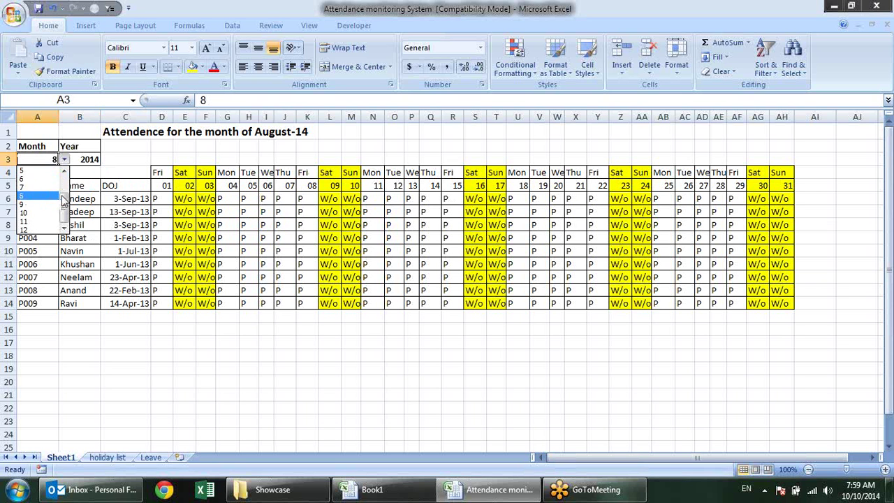
left_click(64, 170)
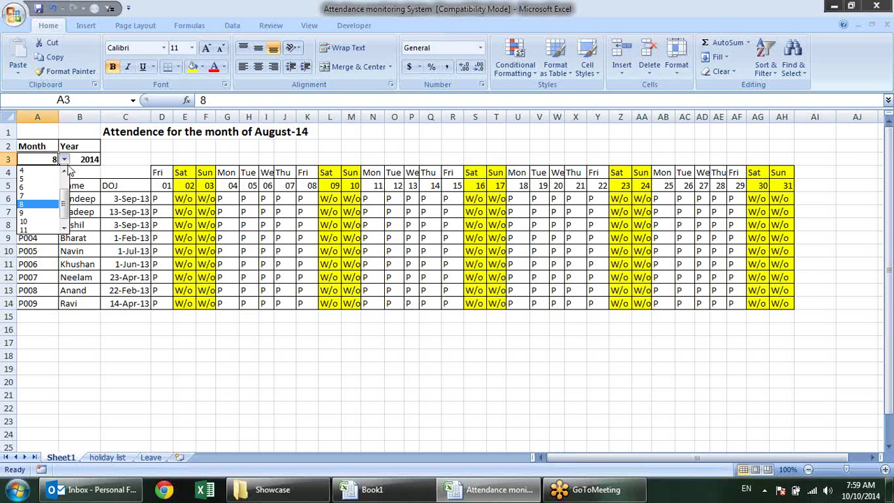
scroll(63, 173, "up", 1)
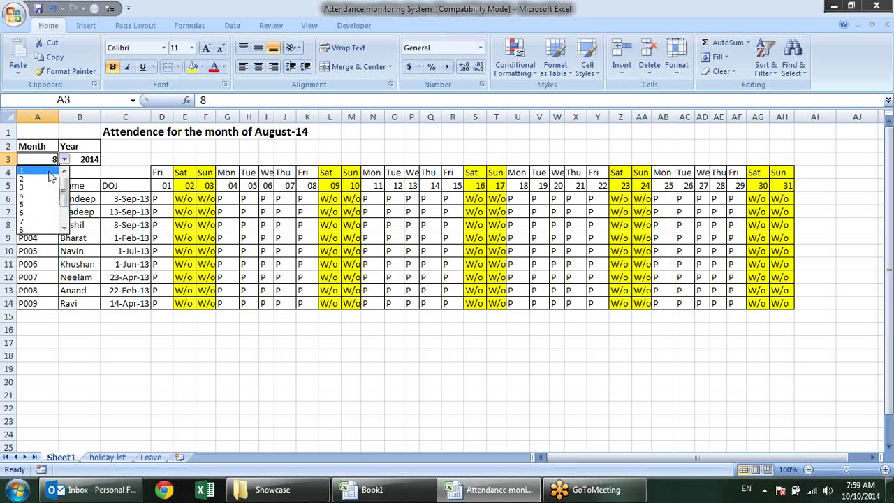
left_click(48, 172)
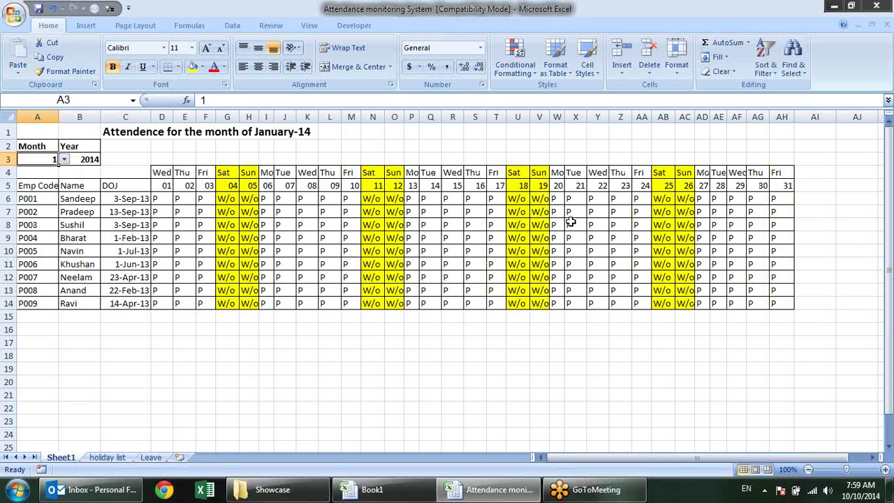
left_click(63, 159)
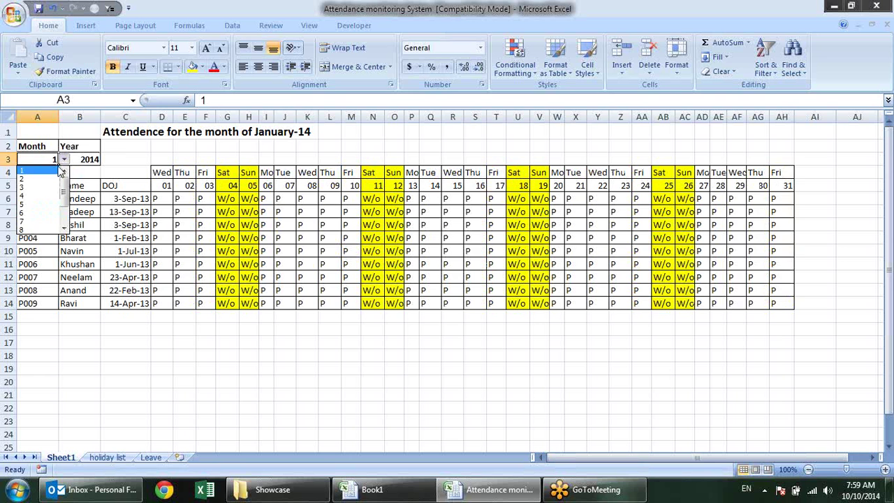
left_click(46, 178)
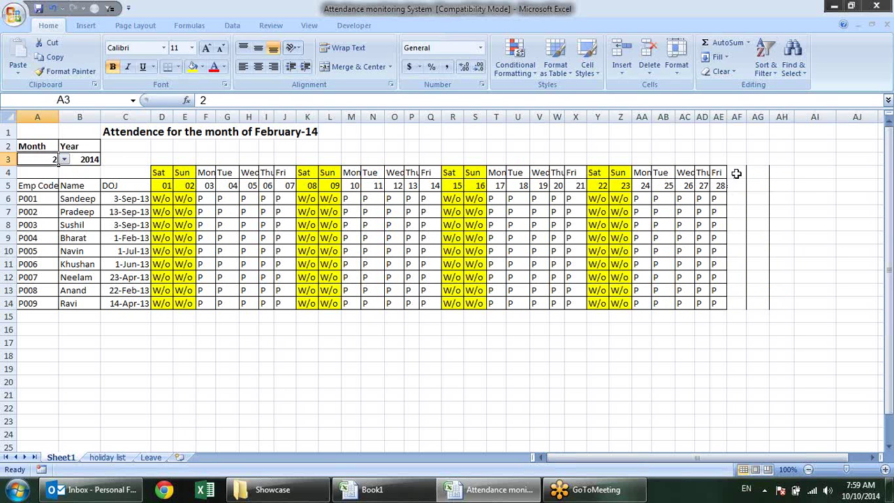
left_click_drag(736, 173, 814, 299)
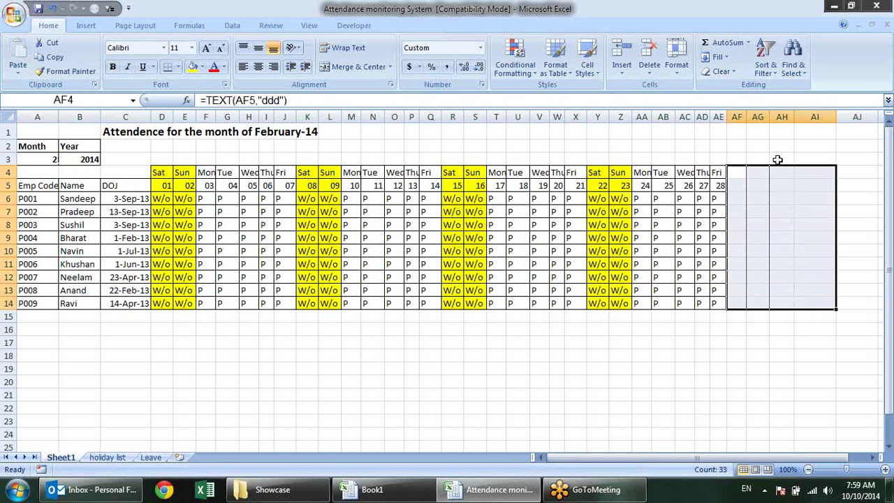
left_click(788, 328)
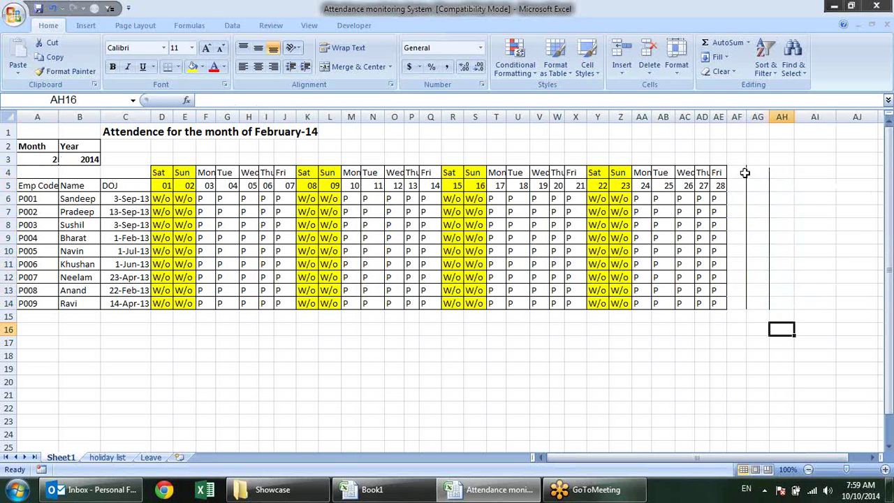
left_click_drag(745, 172, 796, 307)
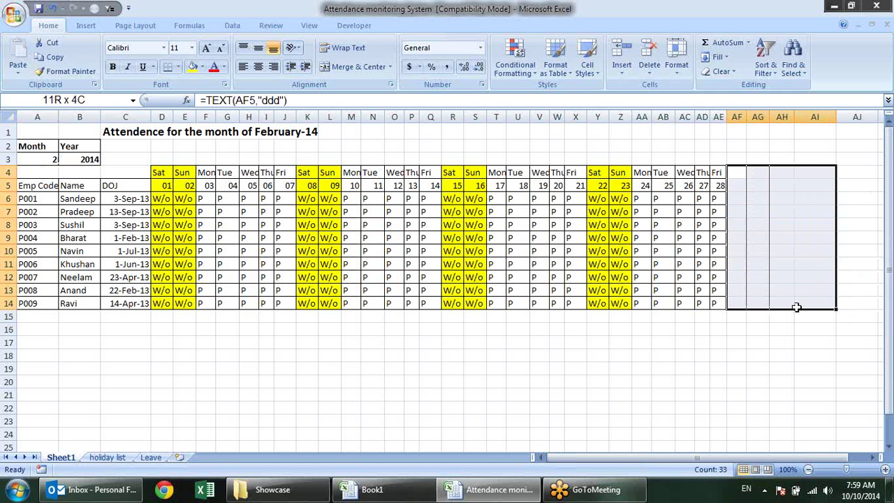
left_click(775, 222)
left_click(791, 254)
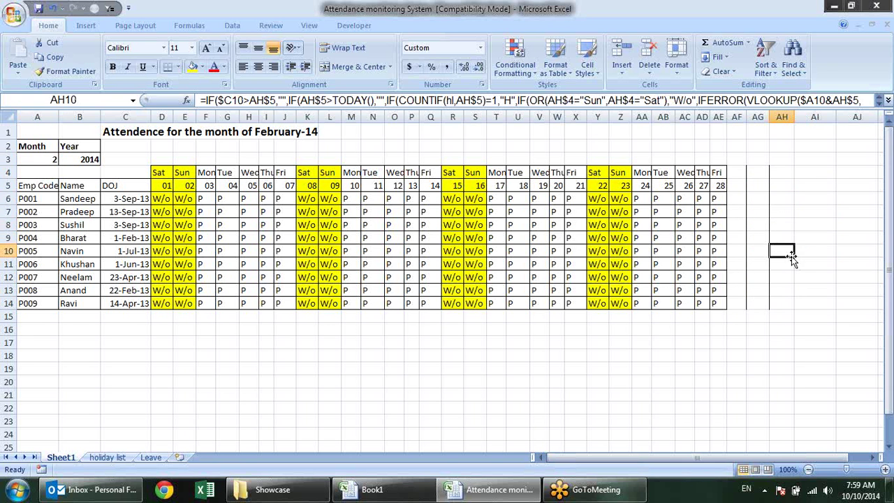
left_click(740, 175)
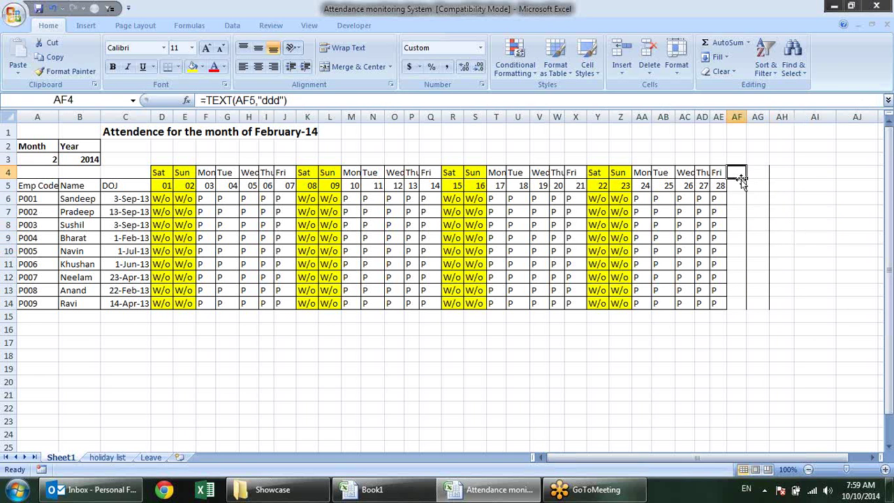
left_click(739, 183)
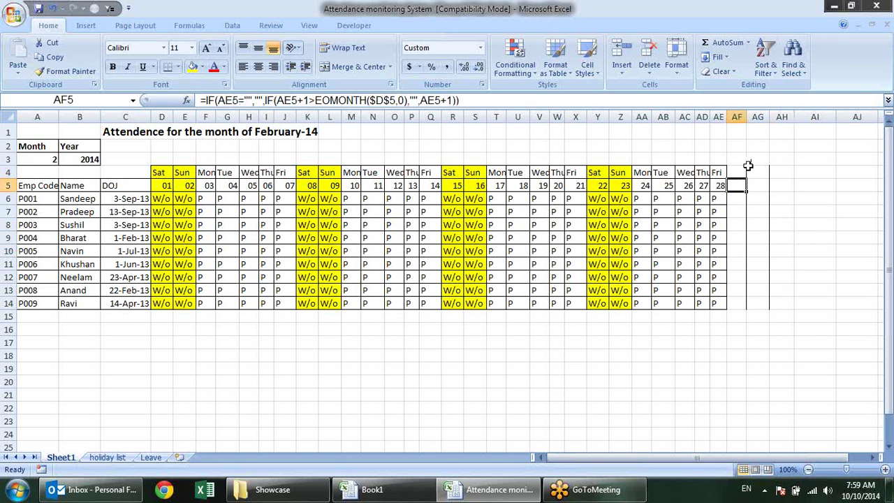
left_click(180, 212)
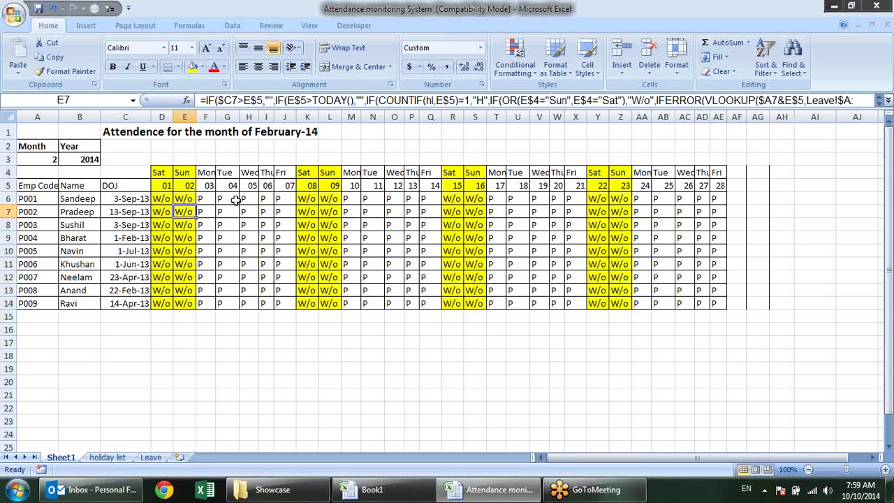
left_click(187, 263)
left_click(178, 289)
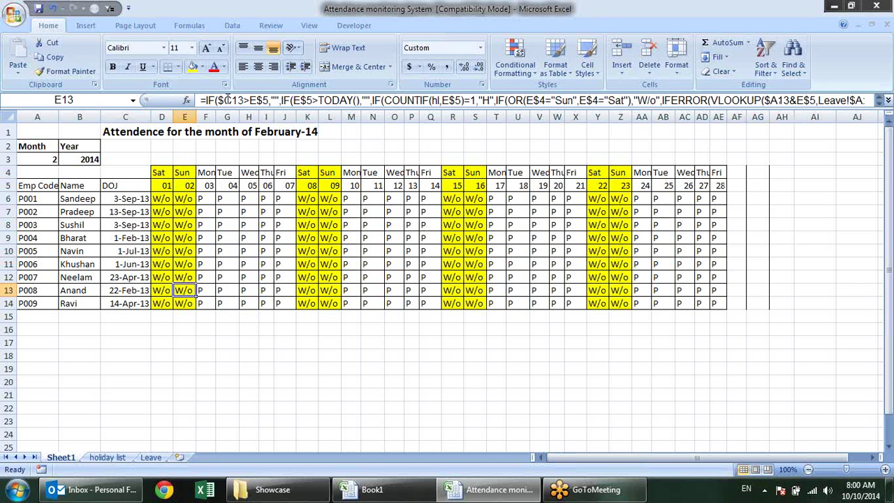
left_click(165, 208)
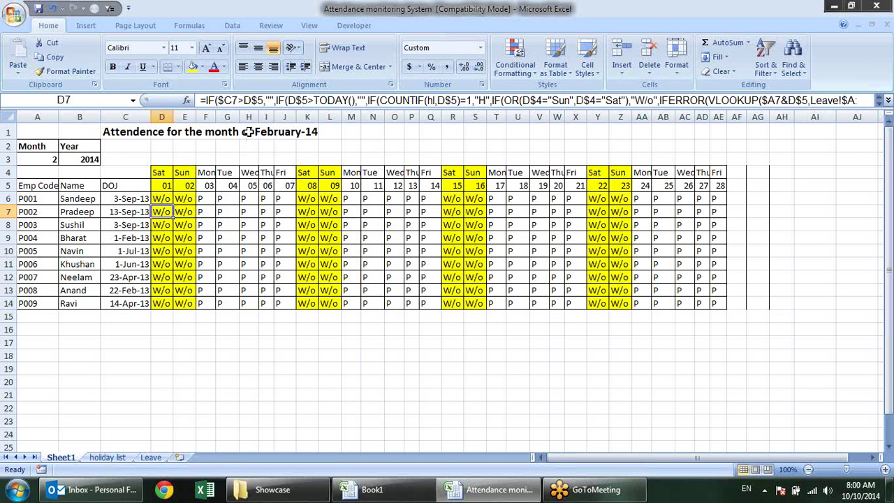
left_click_drag(253, 112, 251, 125)
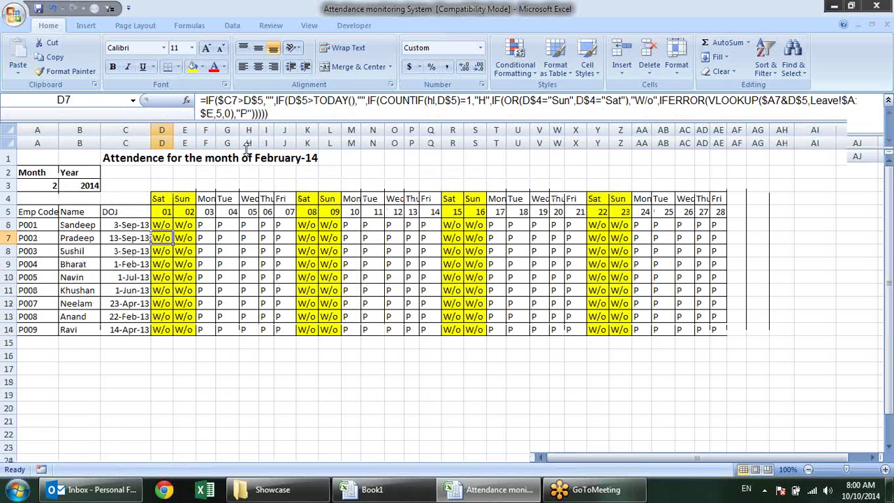
left_click(220, 223)
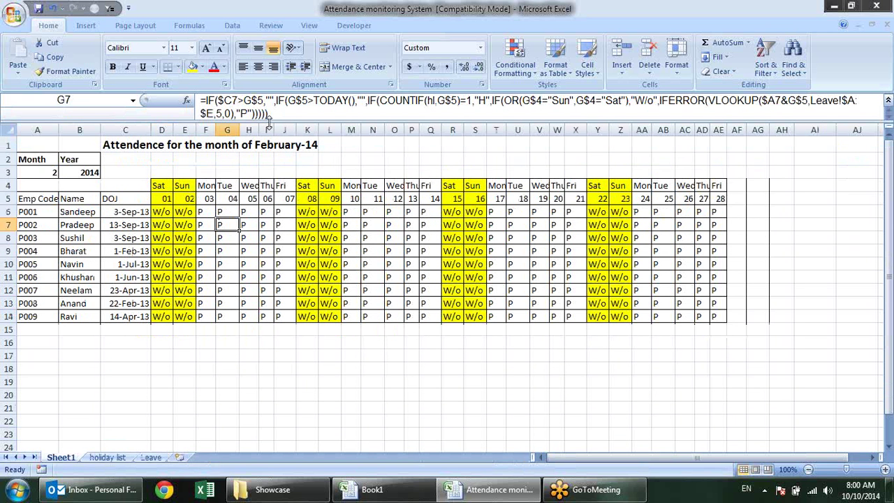
left_click_drag(269, 120, 265, 109)
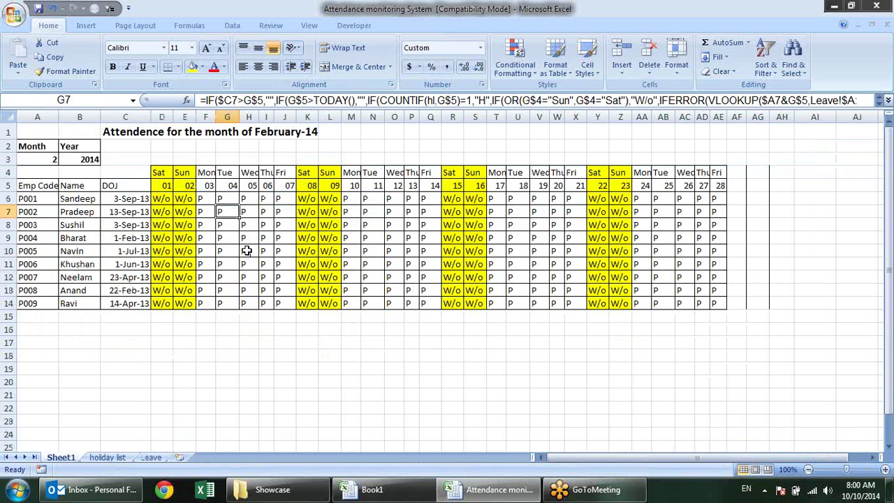
left_click(174, 200)
Set the month in A3 to 4 to display April-14
left_click(33, 158)
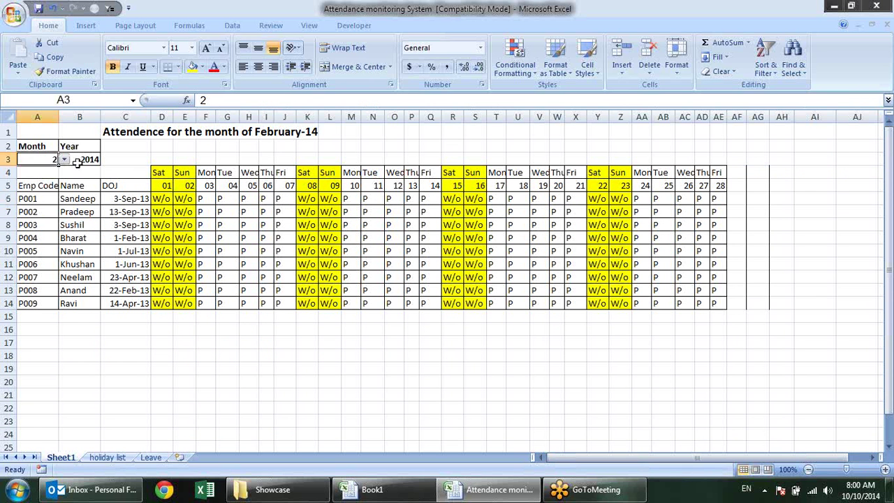
left_click(64, 159)
left_click(56, 192)
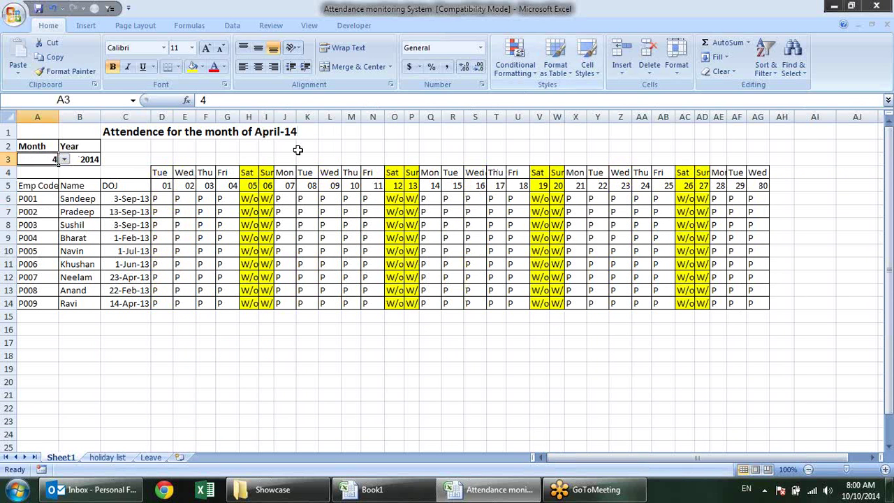
Review the attendance grid's conditional formatting rules, including the leave rule =D6="L"
left_click(169, 199)
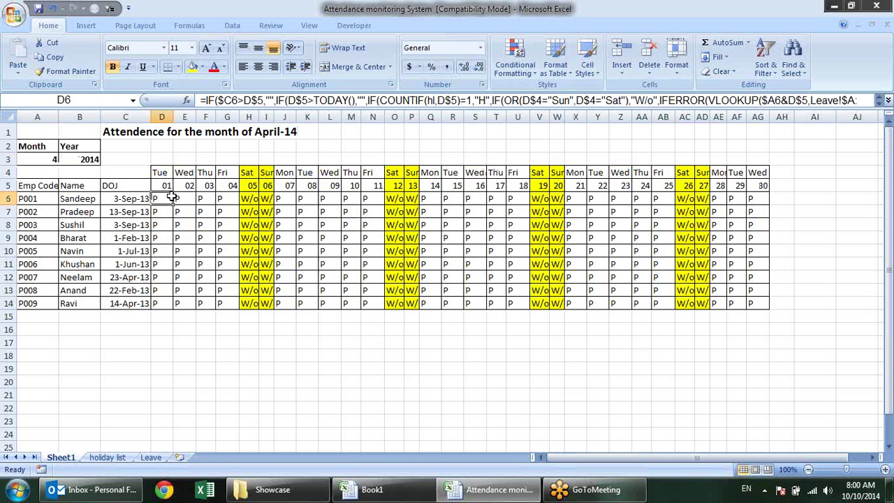
left_click(515, 61)
left_click(559, 262)
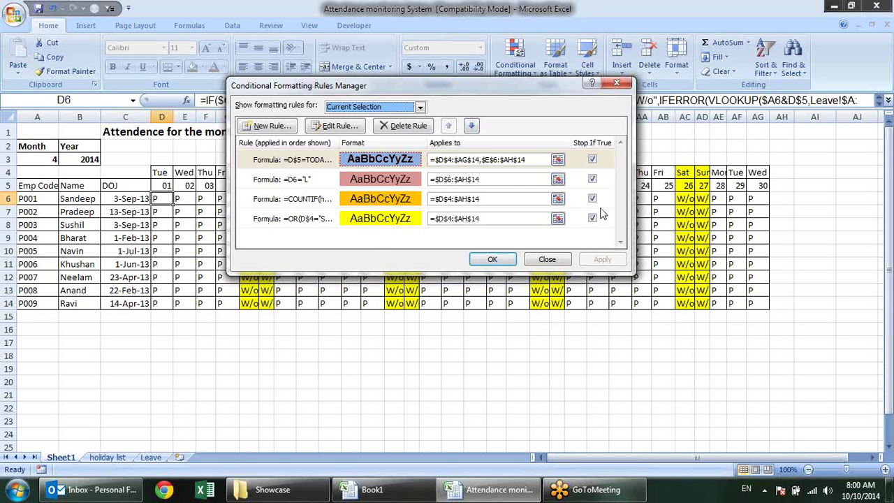
left_click(255, 180)
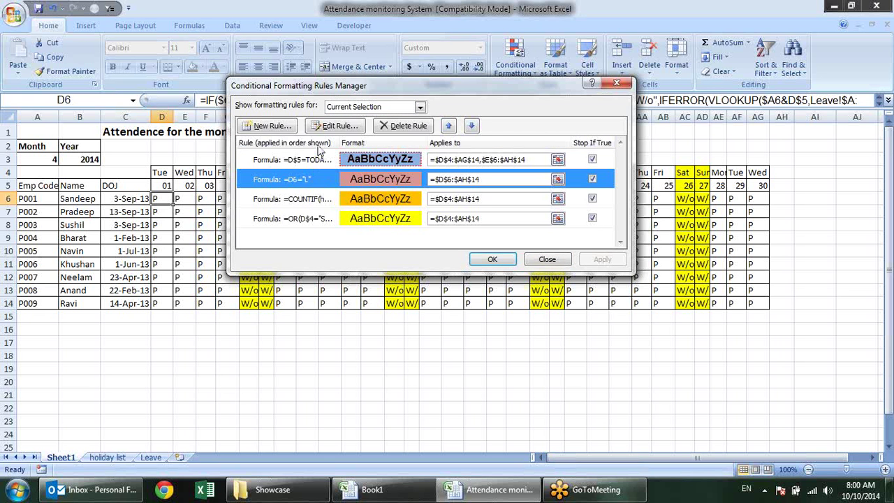
left_click(547, 259)
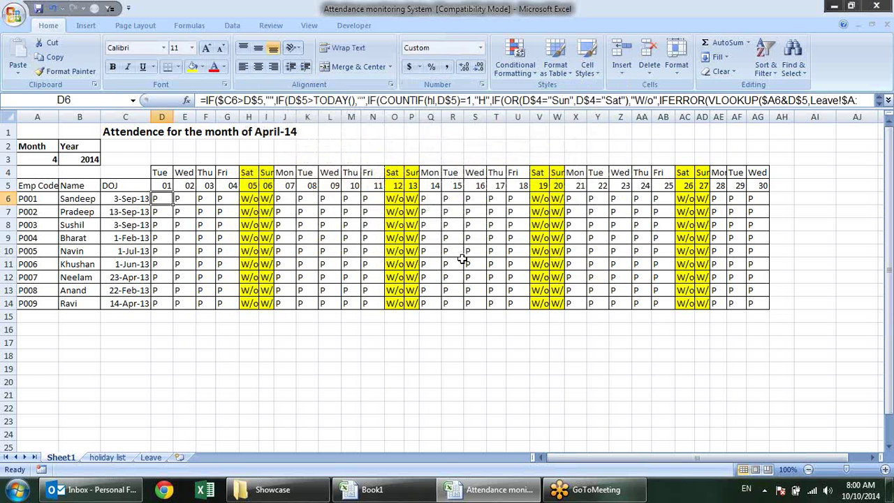
left_click(248, 211)
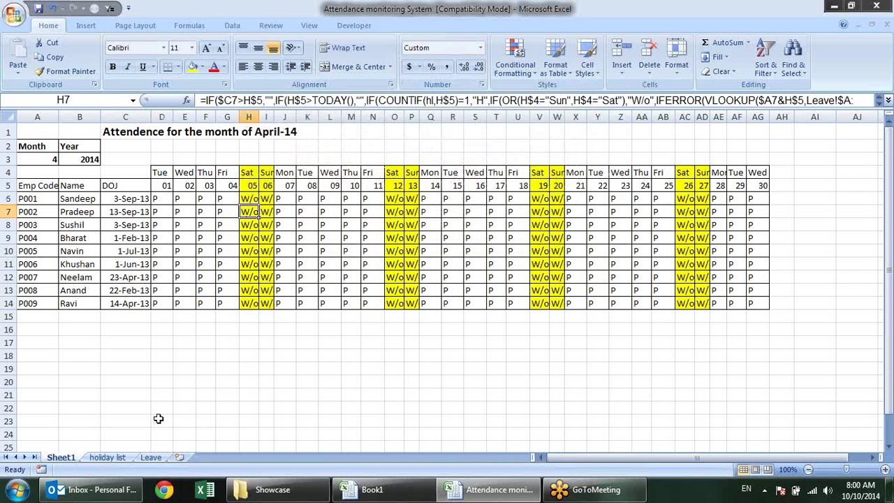
Check the holiday list sheet, then change the year in B3 to 2013
left_click(106, 458)
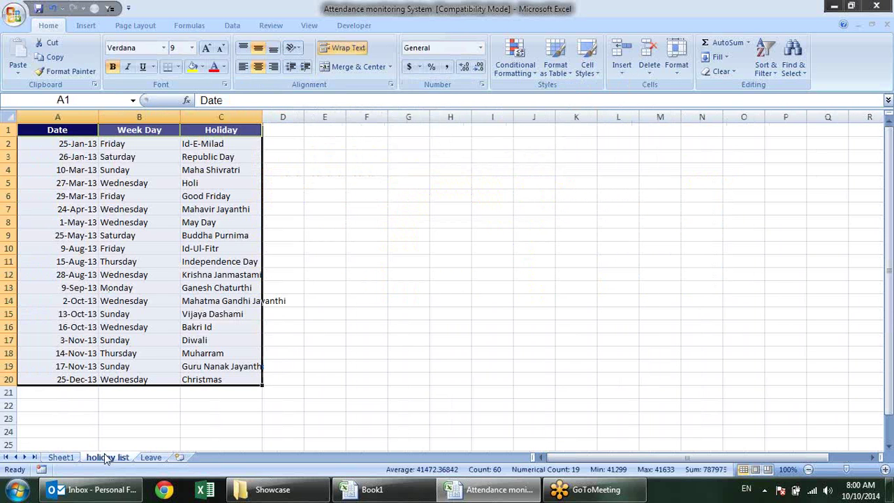
left_click(61, 458)
left_click(89, 160)
left_click(106, 160)
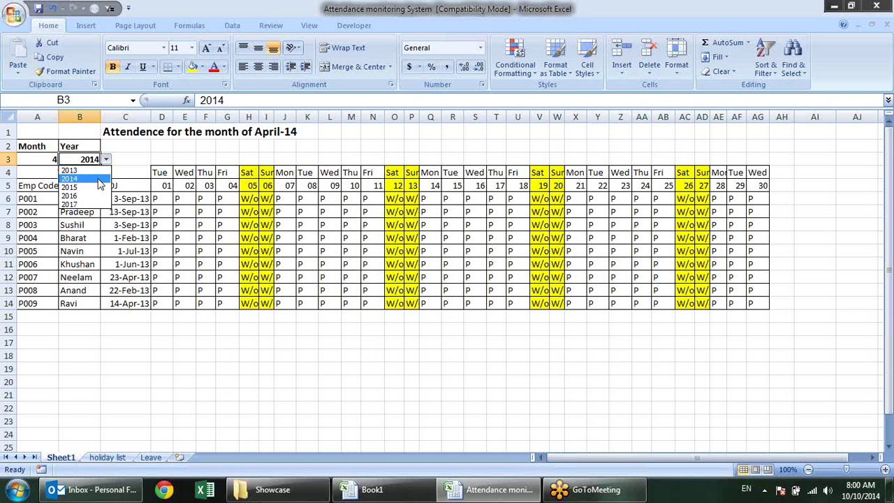
left_click(69, 170)
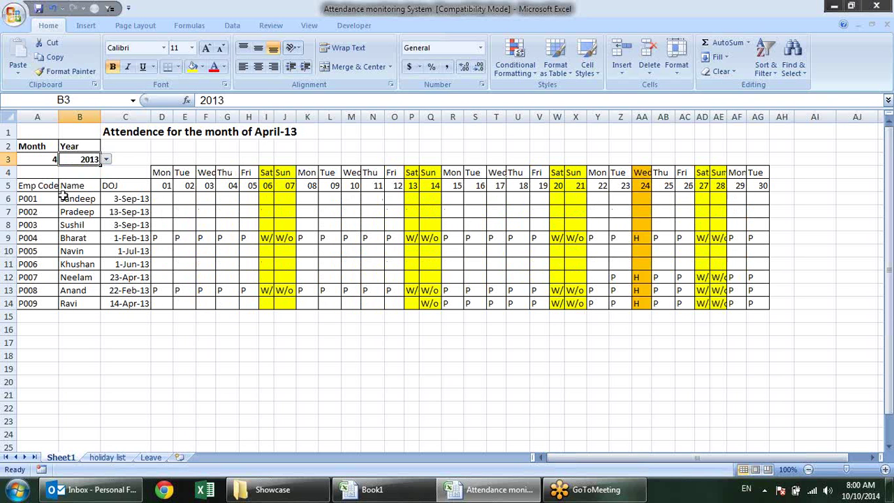
Inspect the 24th's holiday column and the formulas in AA5 and AD8
left_click_drag(641, 199, 634, 292)
left_click(638, 185)
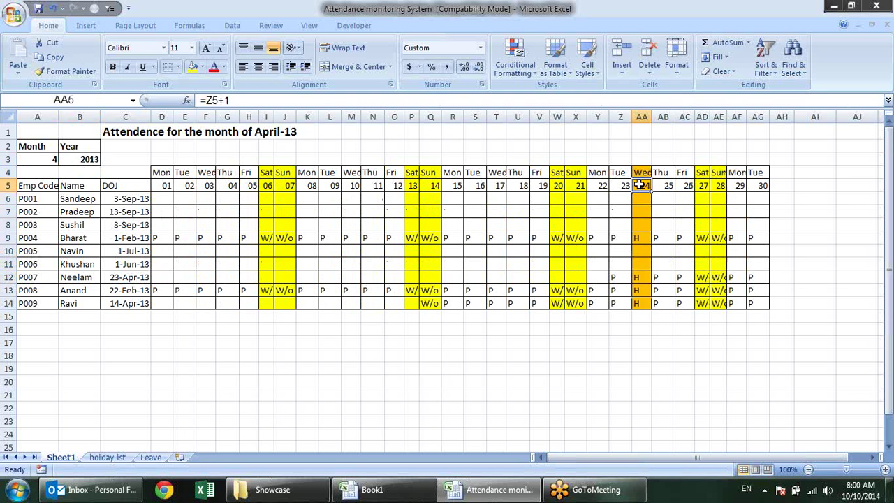
left_click(700, 222)
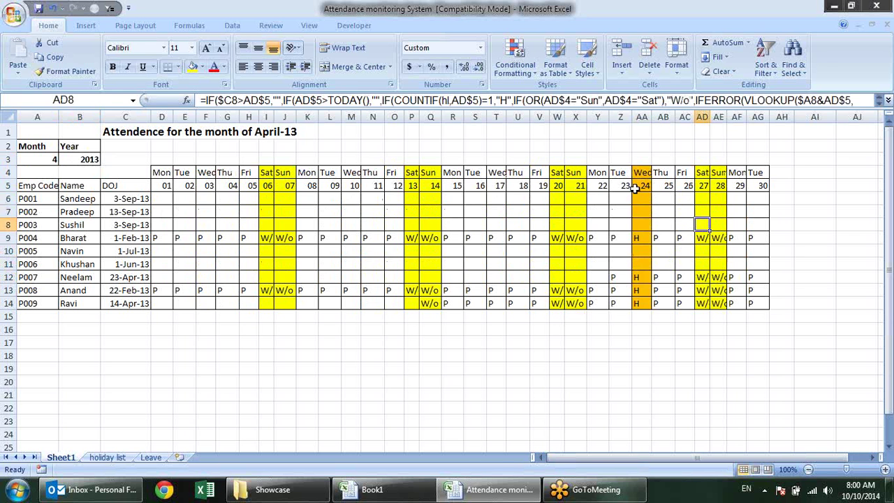
left_click_drag(635, 189, 636, 309)
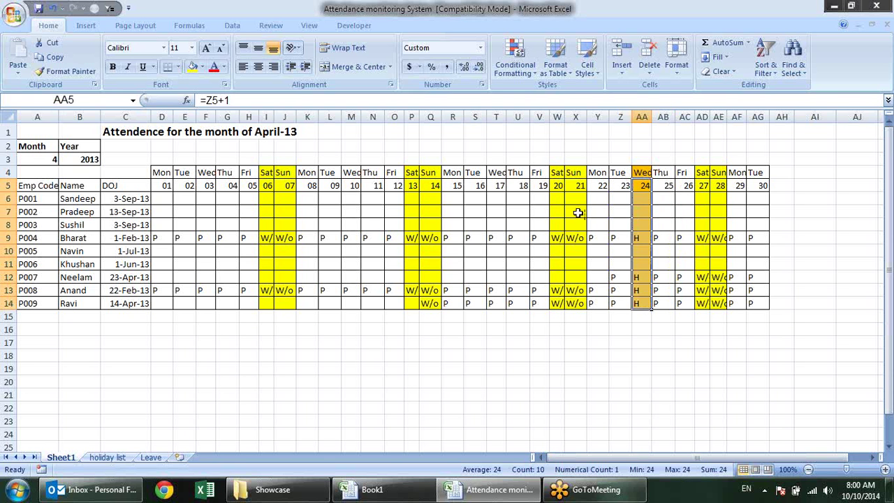
Move the weekend =OR rule above the holiday COUNTIF rule and apply the new order
left_click(521, 69)
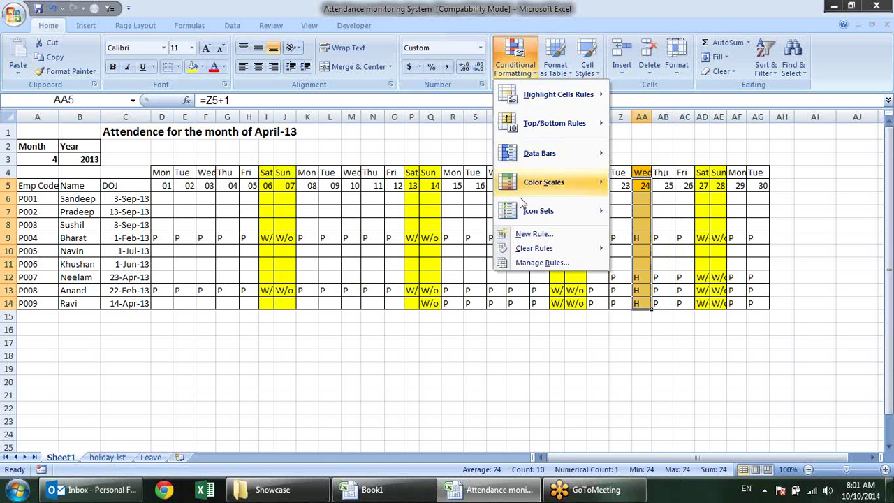
left_click(537, 263)
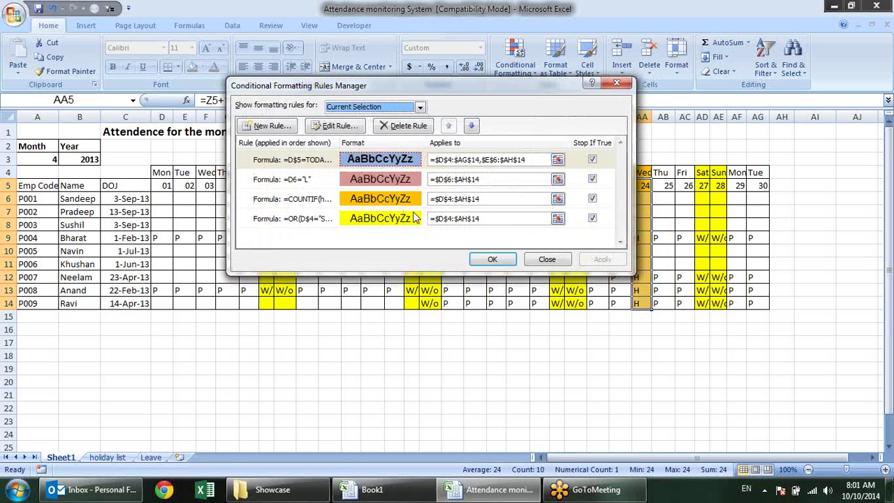
left_click(329, 204)
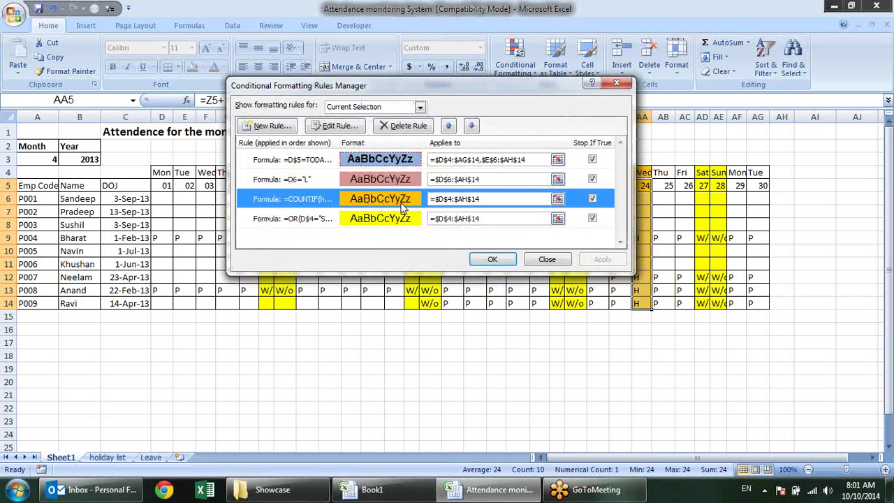
left_click(312, 220)
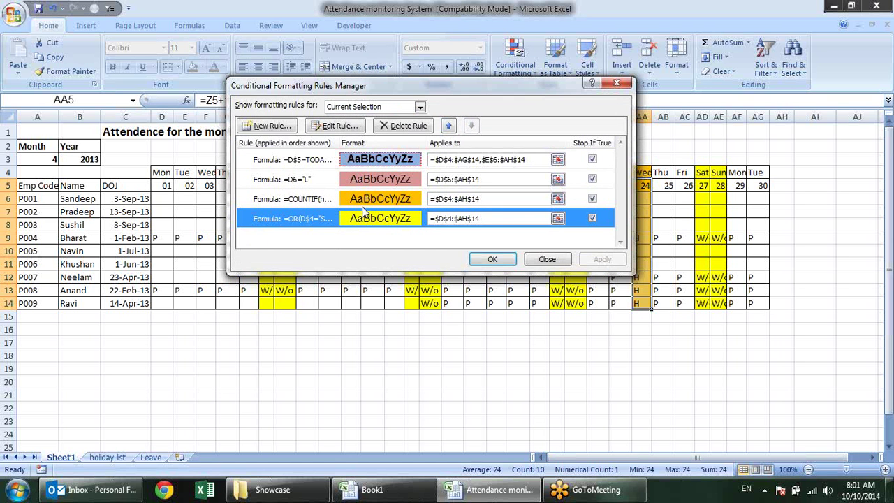
left_click(448, 125)
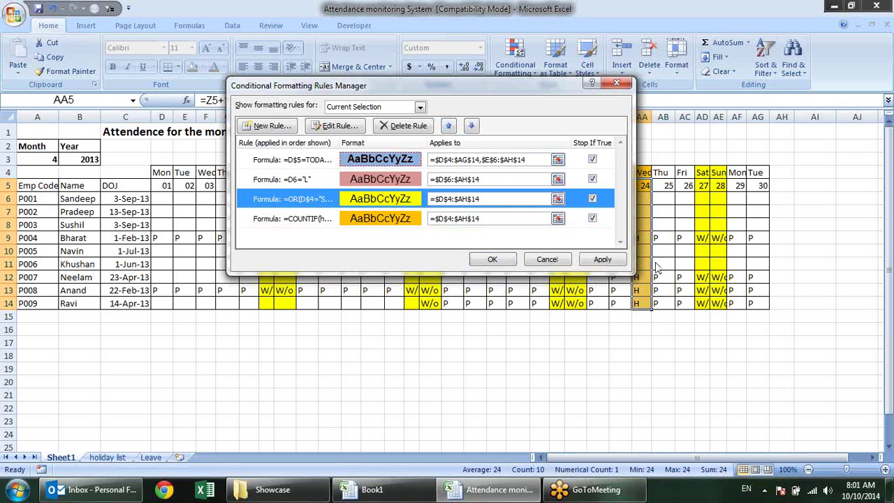
left_click(602, 260)
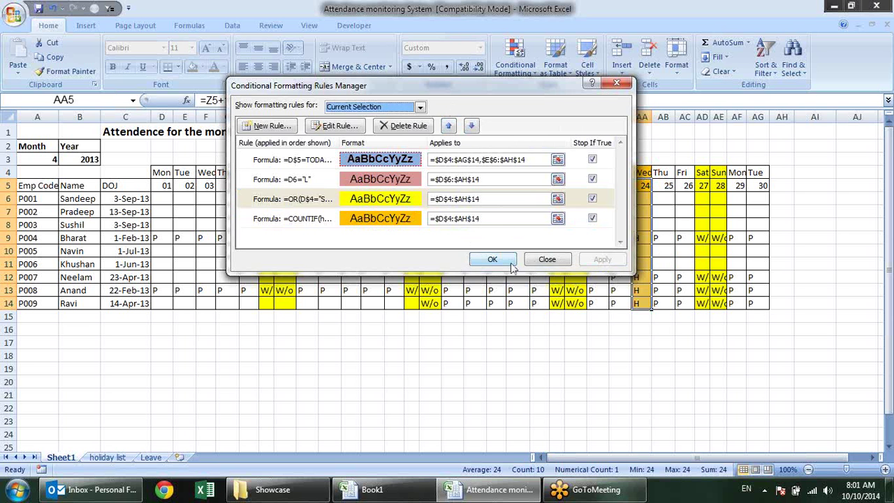
left_click(505, 260)
Close the attendance workbook without saving its changes
left_click(453, 317)
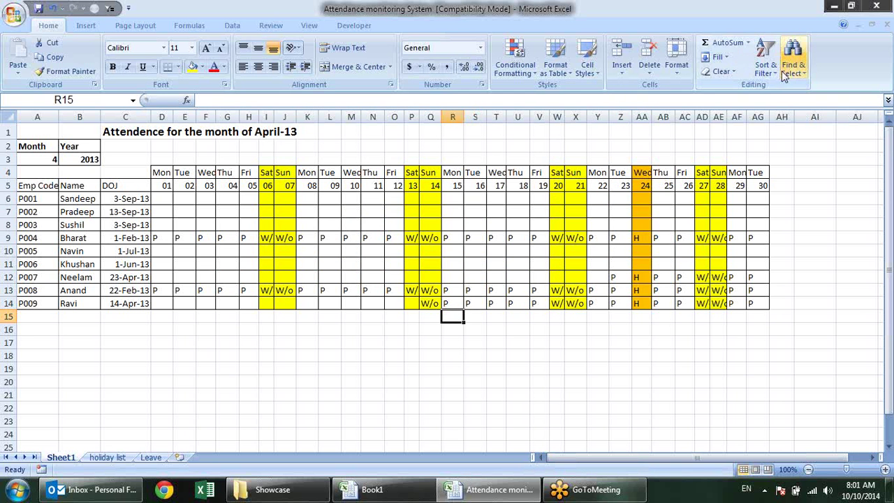
left_click(876, 6)
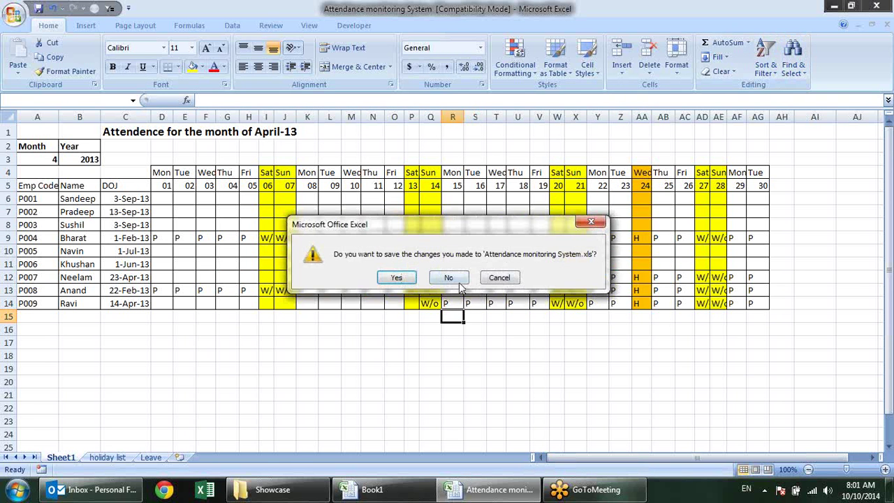
left_click(454, 278)
Preview the formula-based New Rule option in Book1, cancel it, and go to Sheet2
left_click(387, 403)
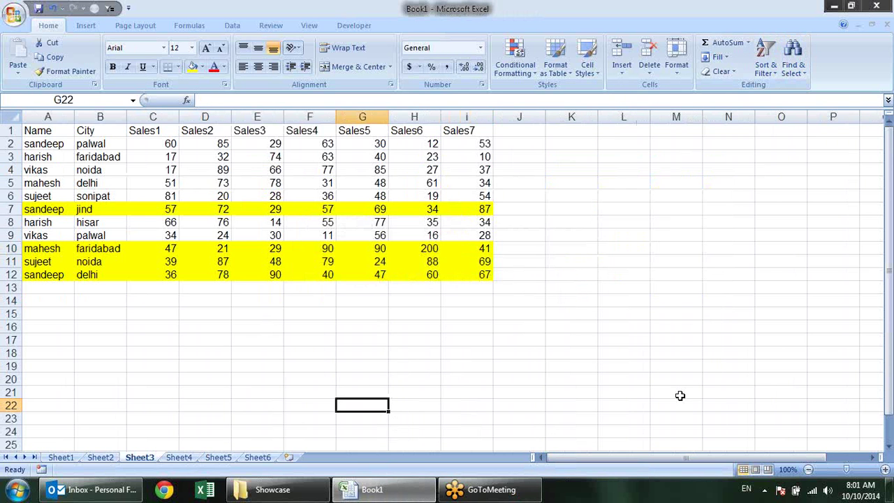
left_click(514, 59)
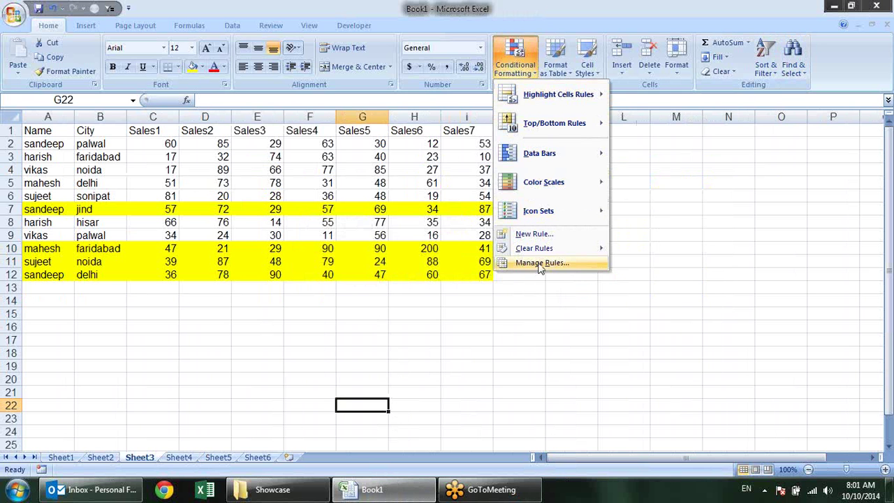
left_click(532, 234)
left_click(351, 144)
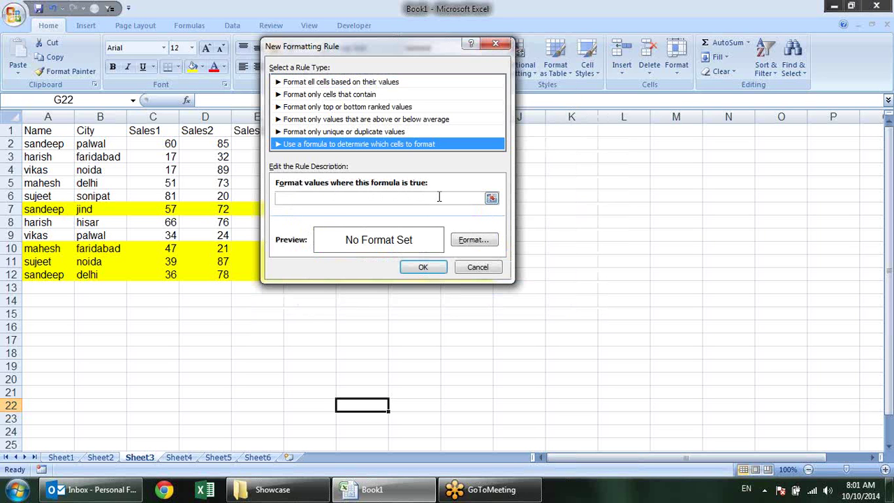
left_click(504, 44)
left_click(523, 363)
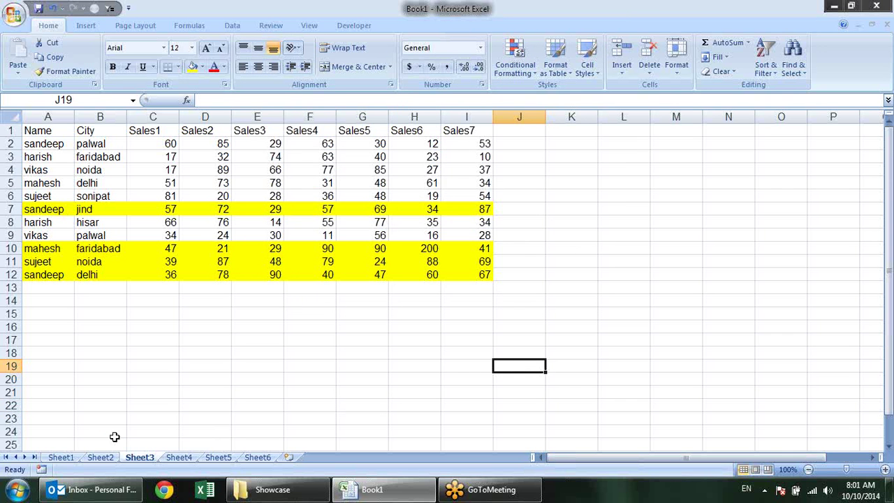
left_click(102, 458)
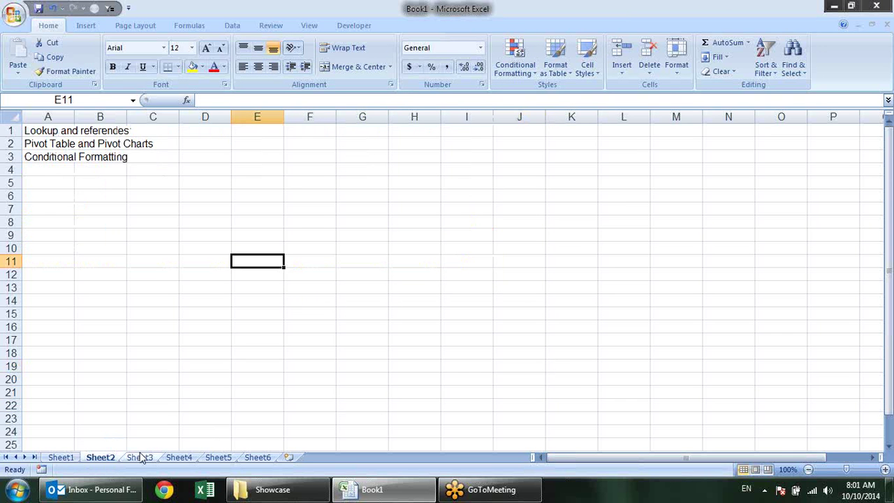
Return to Sheet1's dated sales list and look over the Conditional Formatting menu without changes
left_click(139, 457)
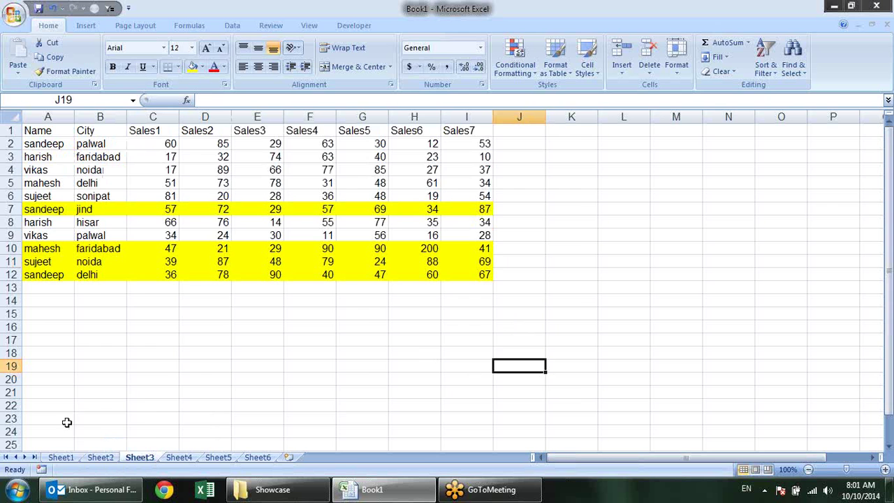
left_click(61, 457)
left_click(340, 274)
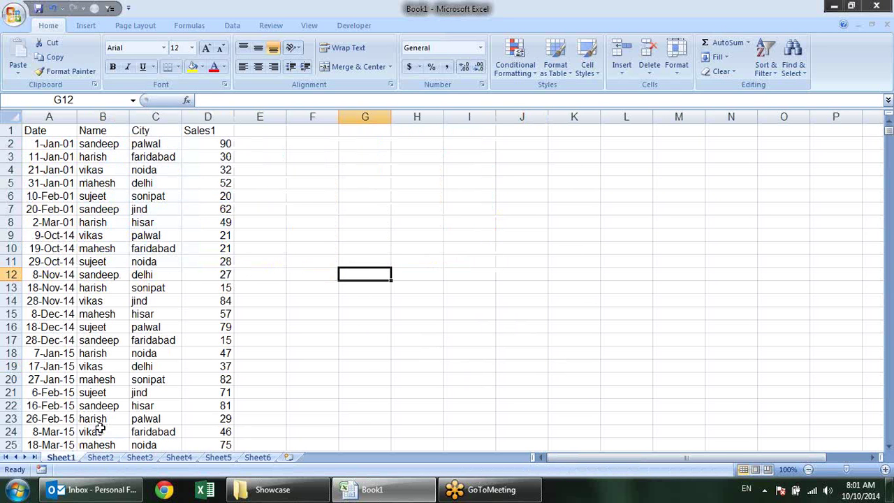
left_click(516, 57)
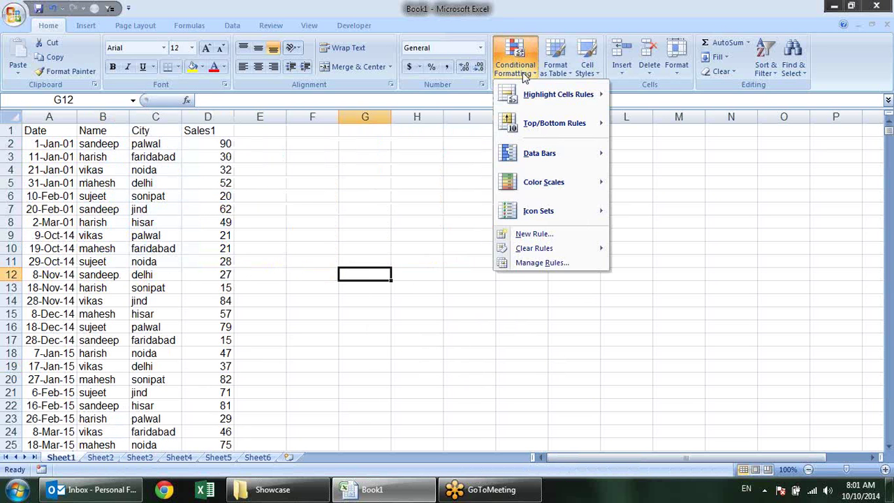
mouse_move(565, 252)
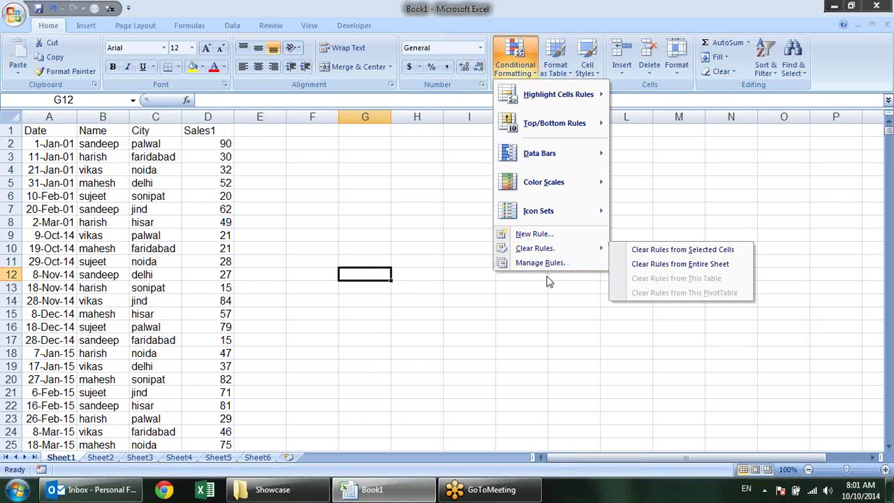
left_click(507, 320)
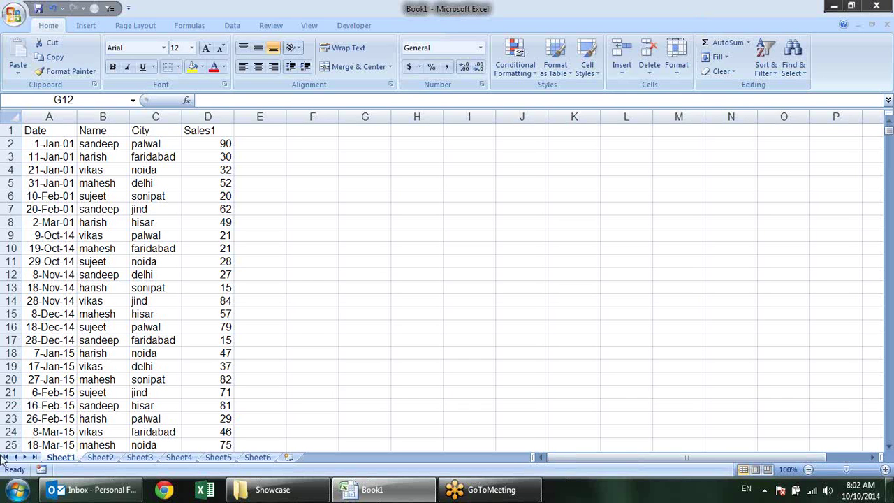
On Sheet2, select the topic cells A1:C1, then A1 and A2
left_click(99, 458)
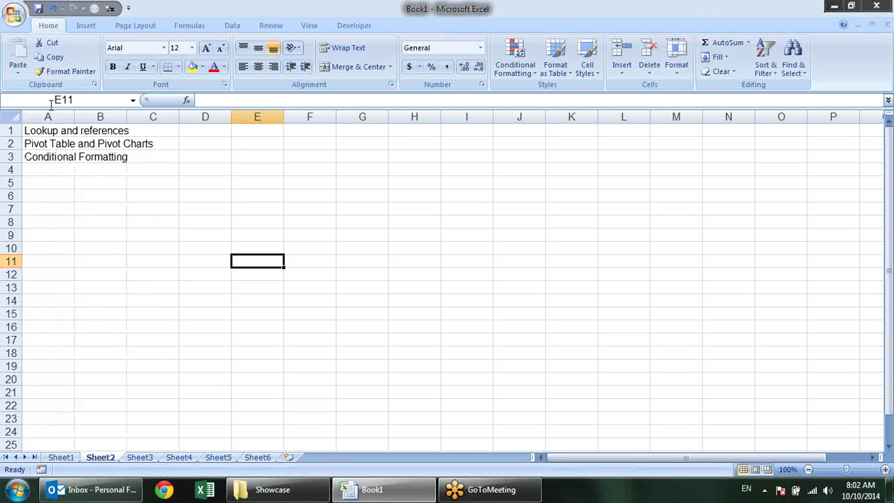
left_click_drag(28, 129, 123, 131)
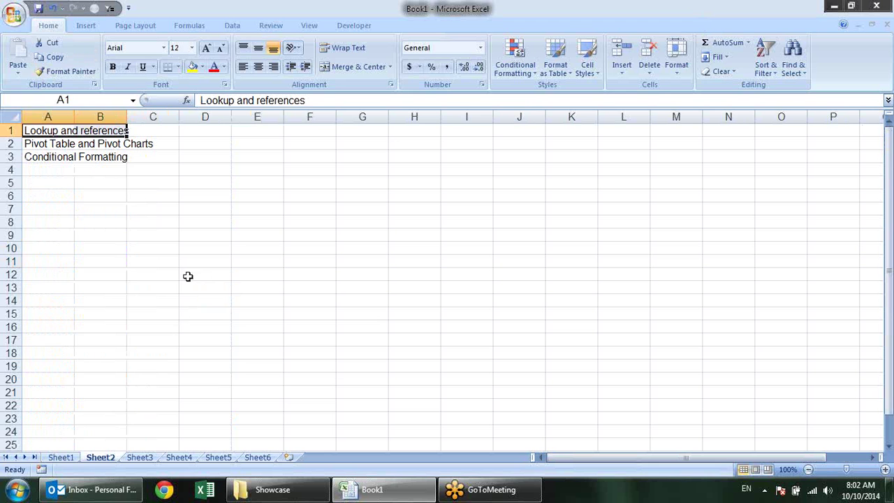
left_click(42, 129)
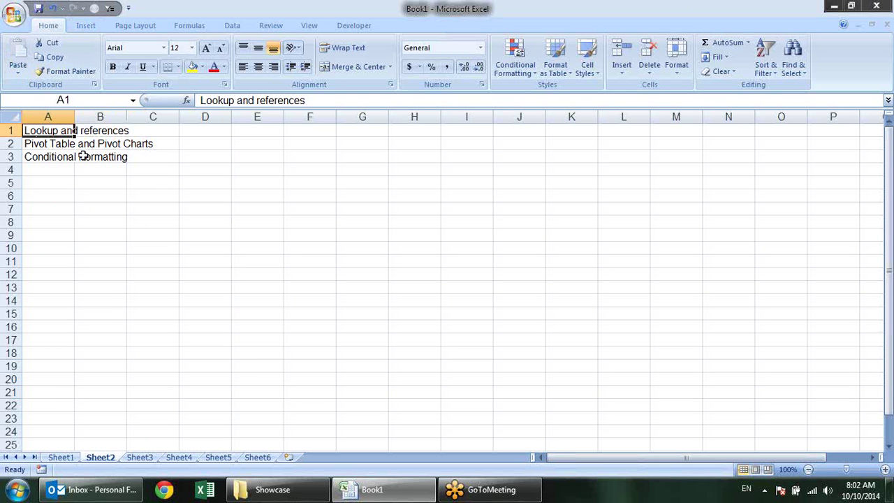
left_click(48, 143)
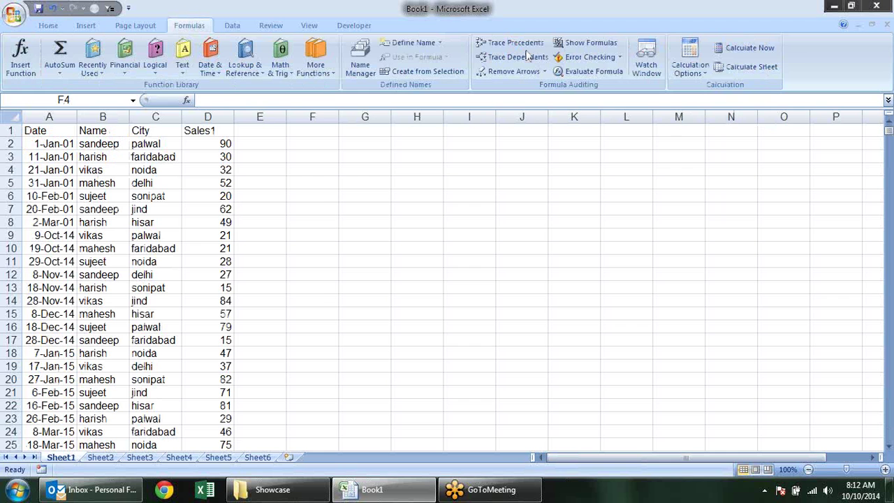
left_click(244, 57)
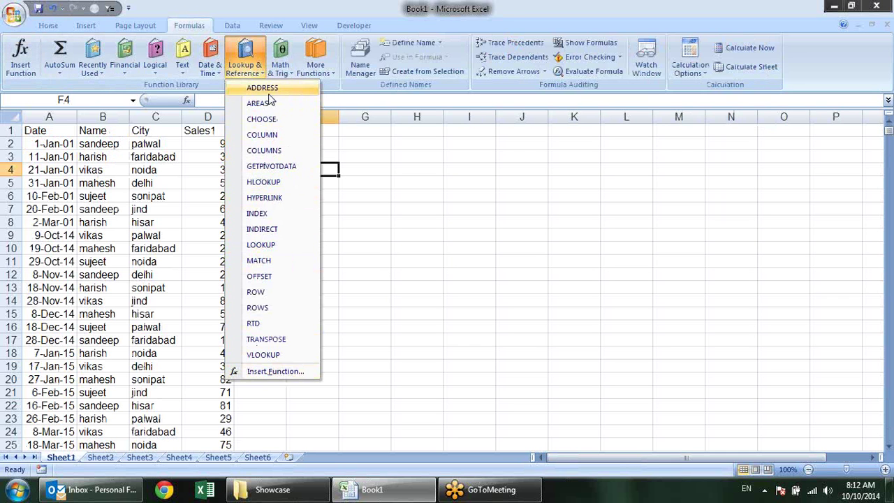
left_click(282, 73)
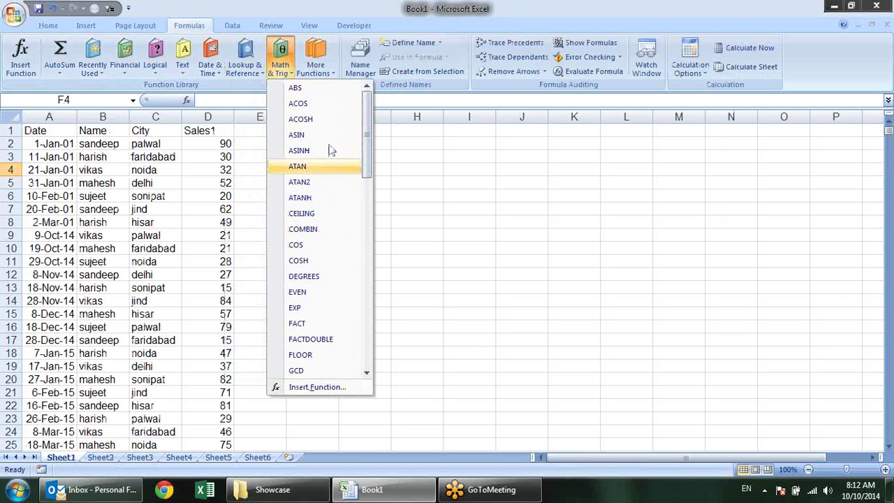
left_click(320, 69)
mouse_move(326, 94)
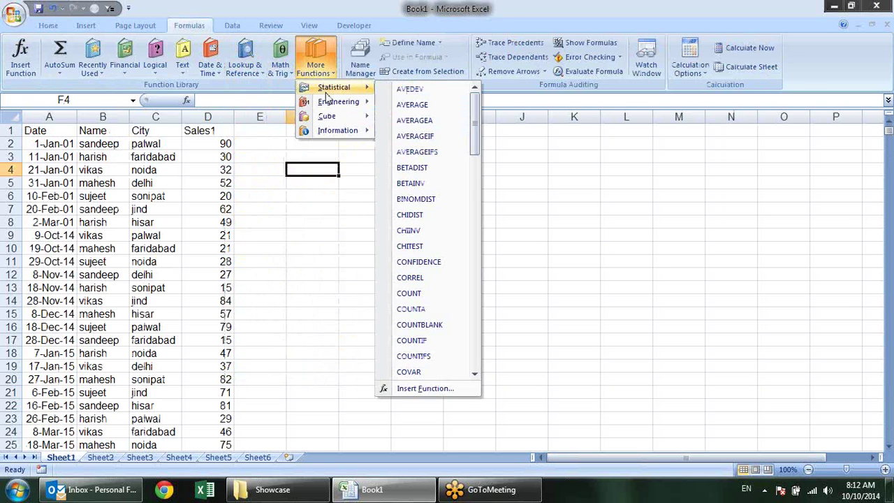
mouse_move(342, 131)
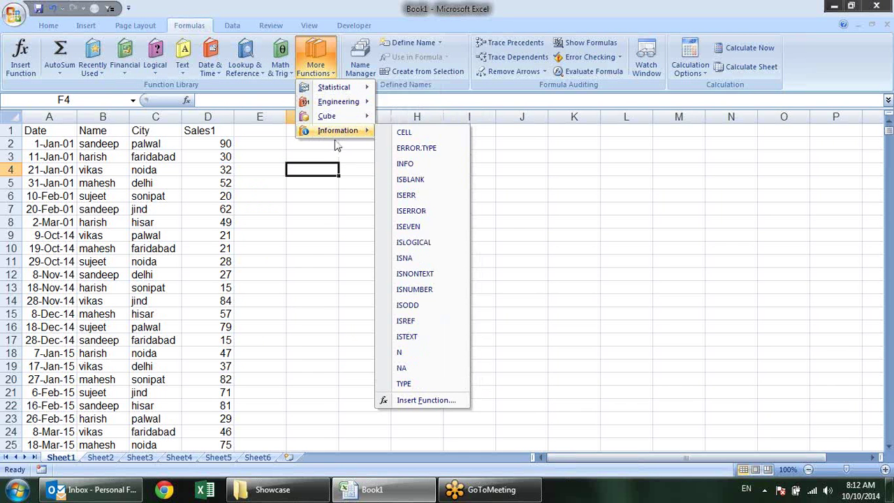
left_click(305, 251)
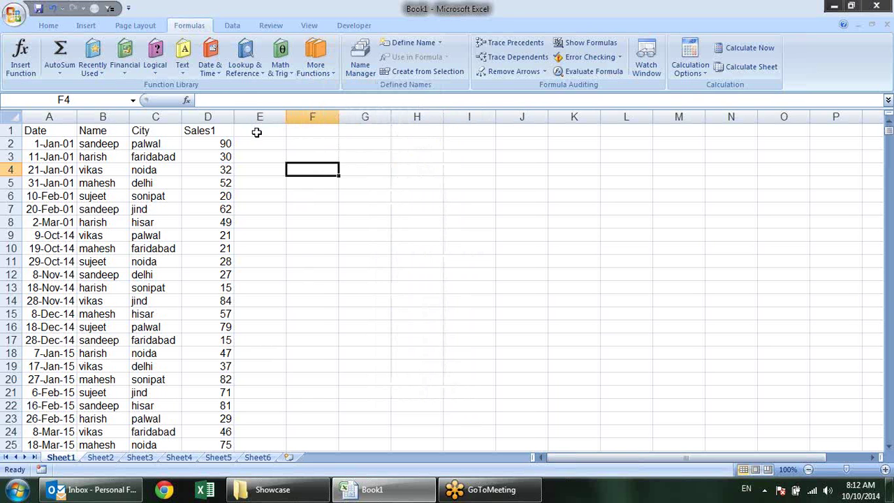
left_click(252, 72)
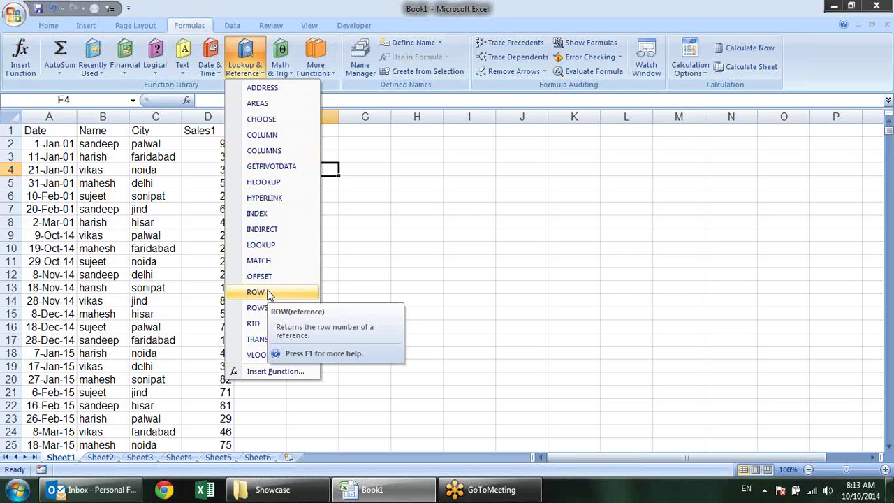
Insert a blank column A before the Date column
left_click(449, 284)
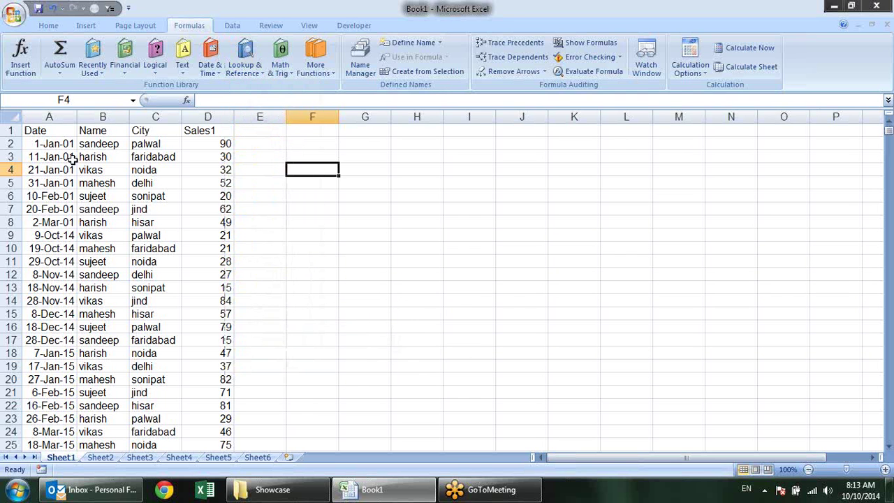
left_click(55, 117)
right_click(60, 117)
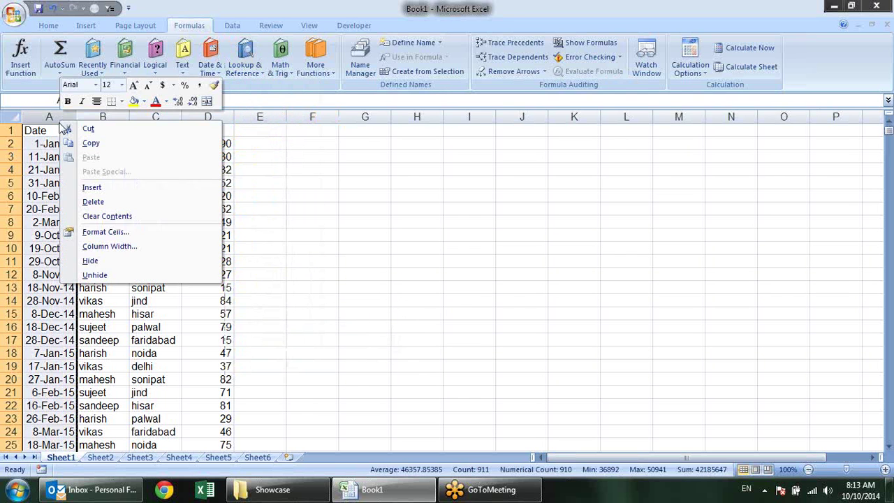
left_click(116, 191)
left_click(67, 129)
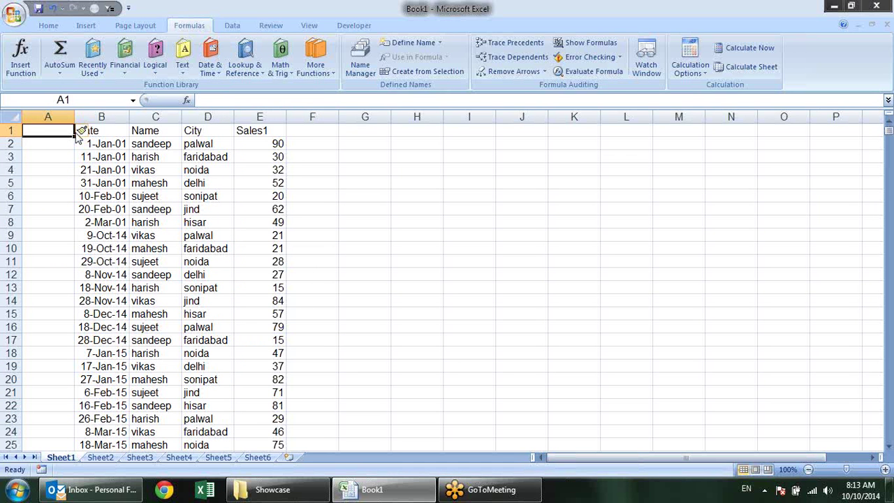
Select the new empty column A and view its options without changing anything
left_click(49, 117)
right_click(53, 117)
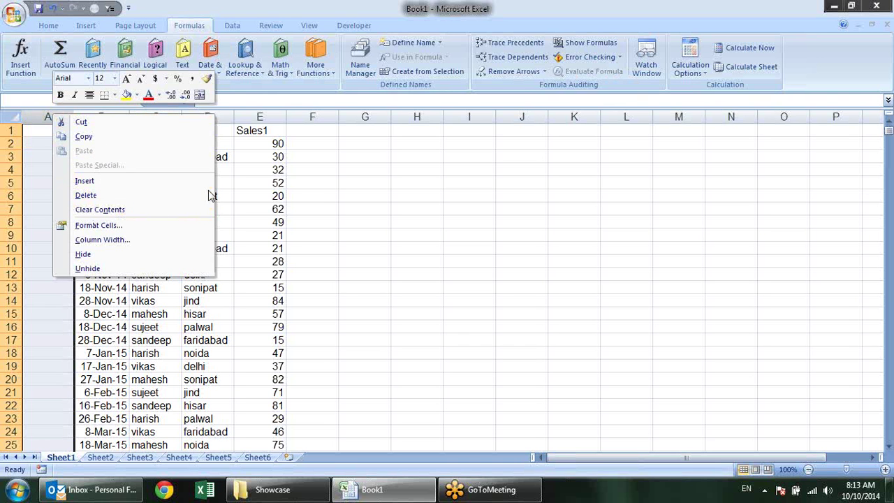
key("Escape")
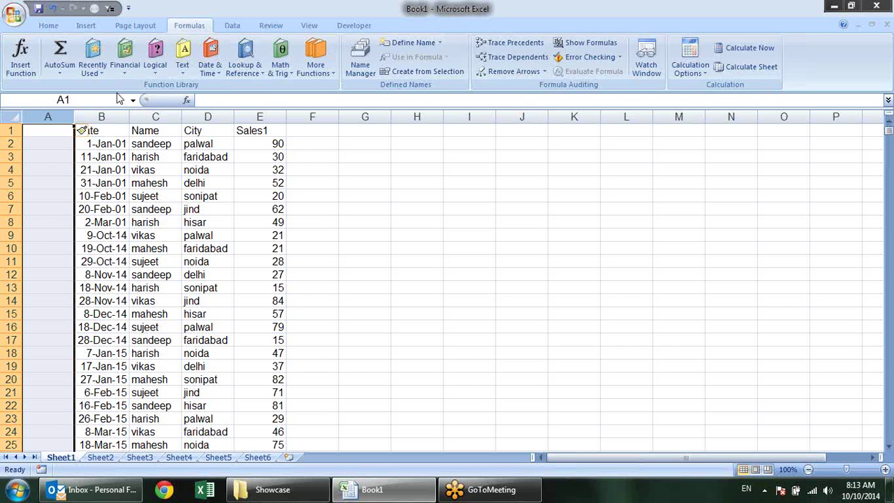
left_click(48, 25)
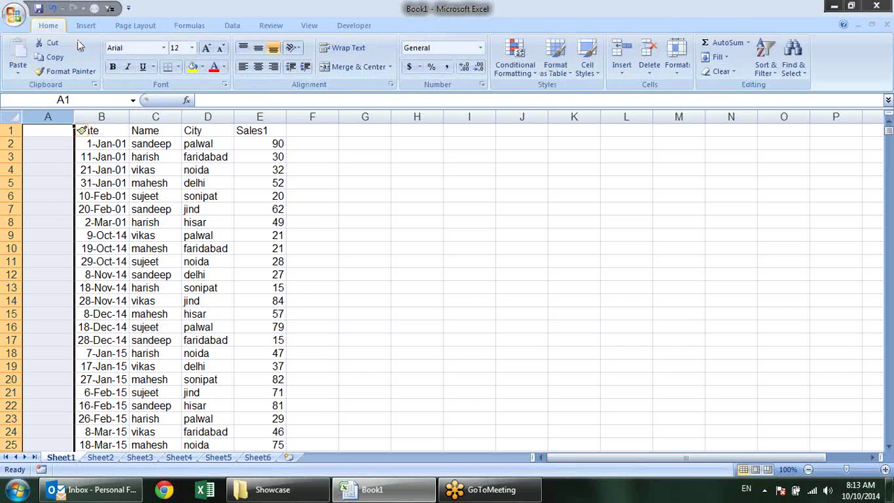
Browse the Financial and Logical function lists in the Formulas function library
left_click(137, 26)
left_click(187, 26)
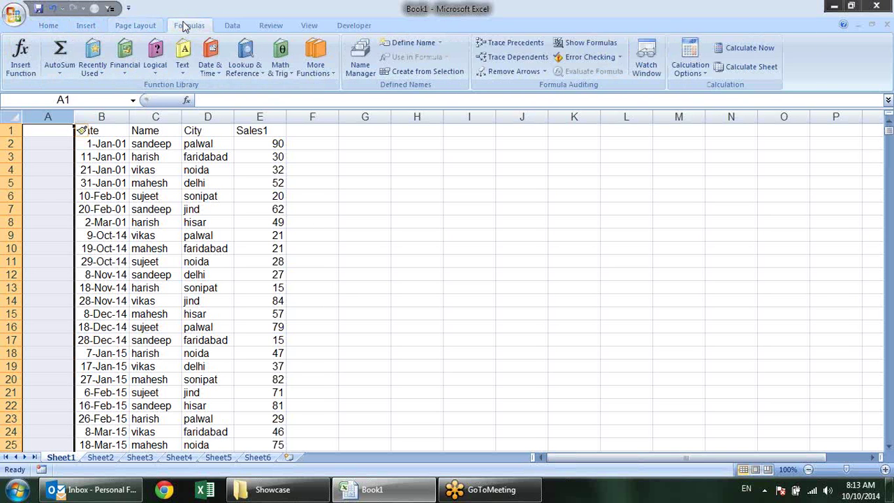
left_click(125, 73)
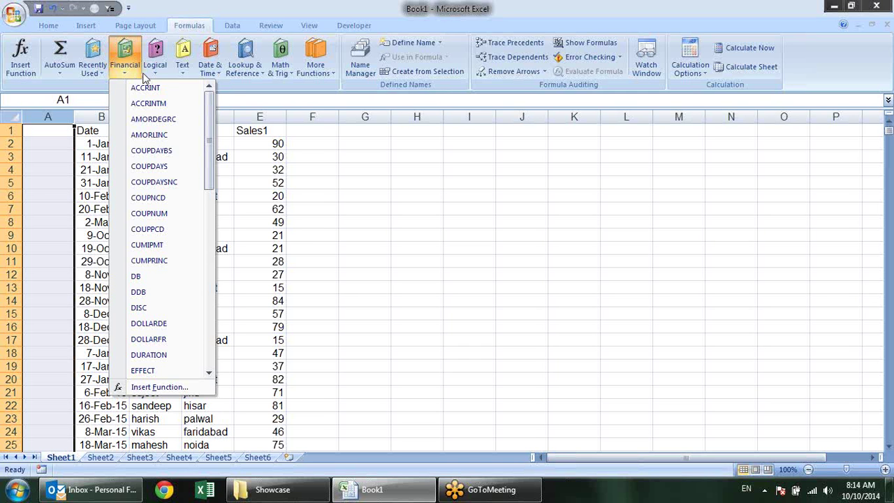
left_click(159, 70)
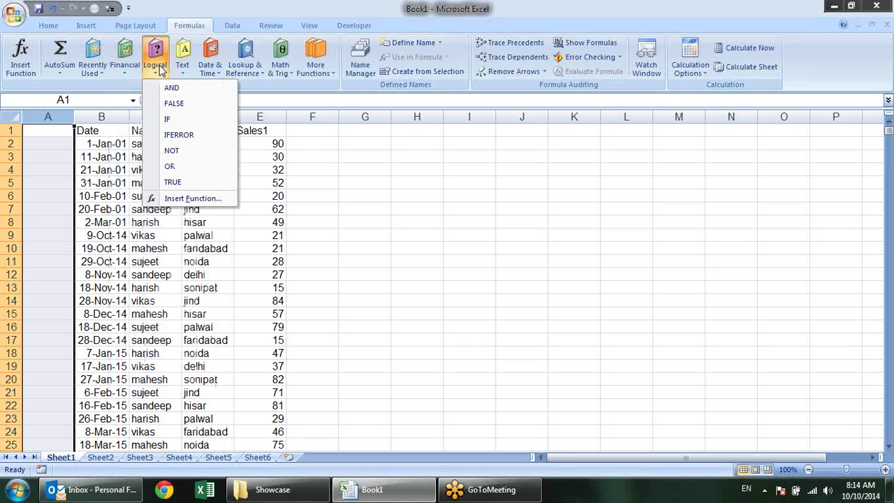
Look through the Text, Date & Time and Lookup & Reference lists, then return to Sheet2
left_click(180, 70)
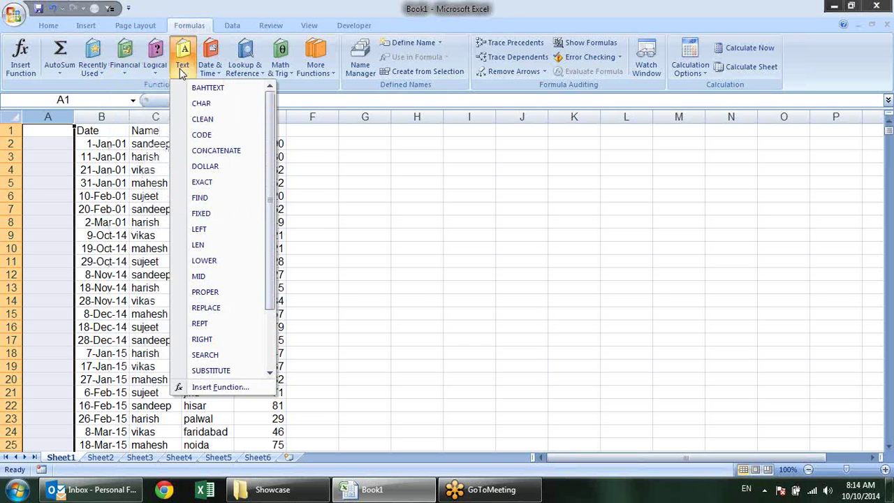
left_click(209, 73)
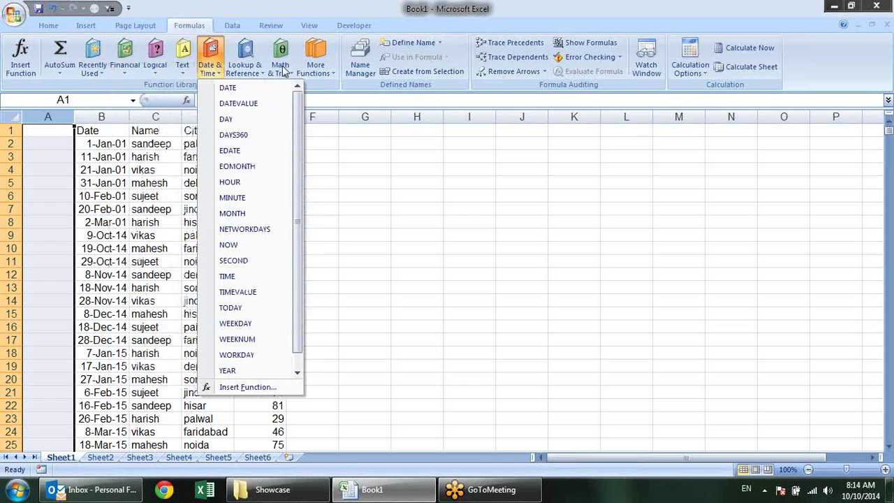
left_click(258, 75)
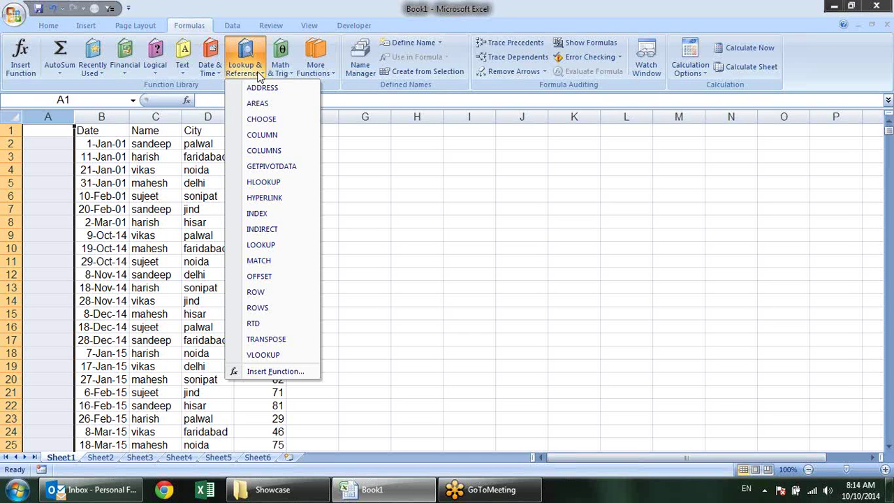
left_click(361, 162)
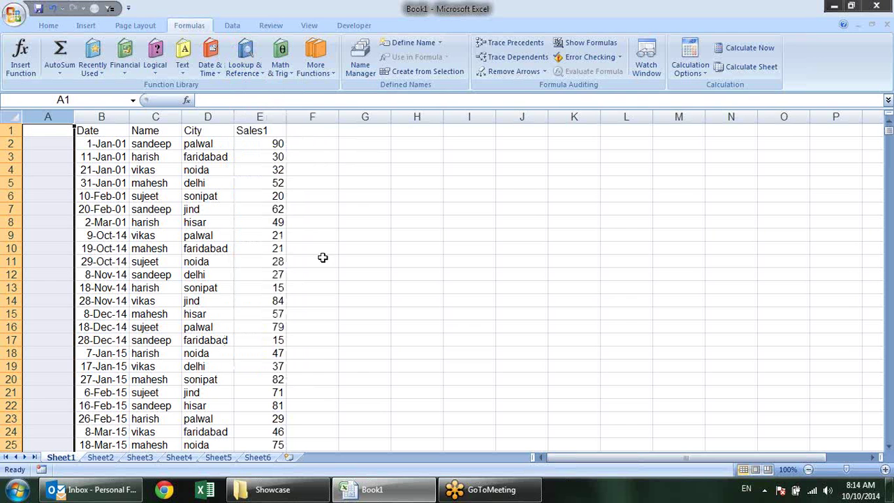
left_click(260, 130)
On blank Sheet4, enter the heading Start in cell A1
left_click(100, 456)
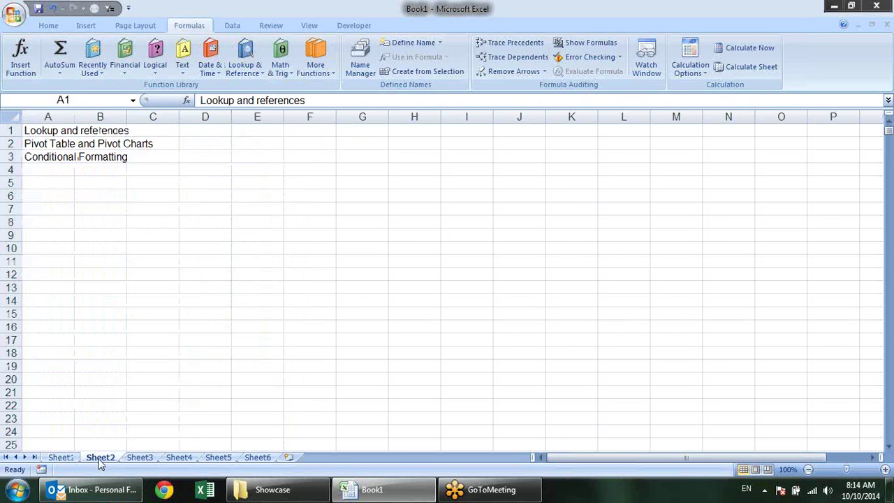
left_click(140, 456)
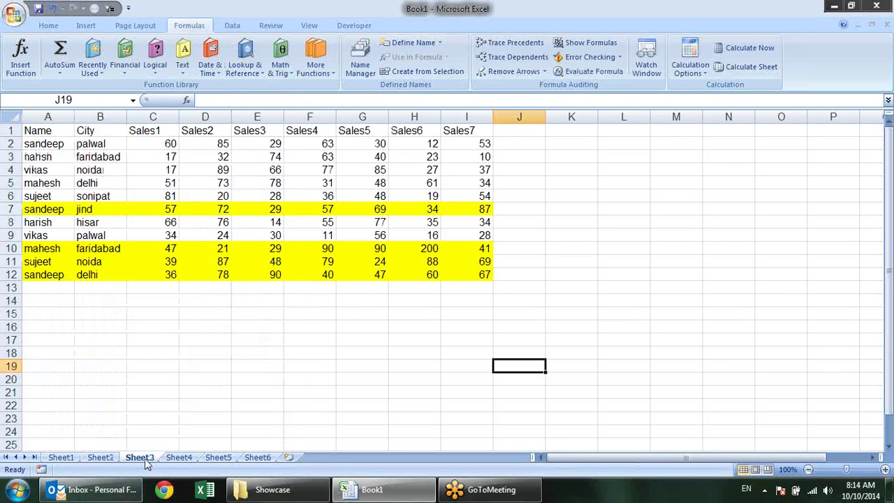
left_click(178, 457)
left_click(109, 140)
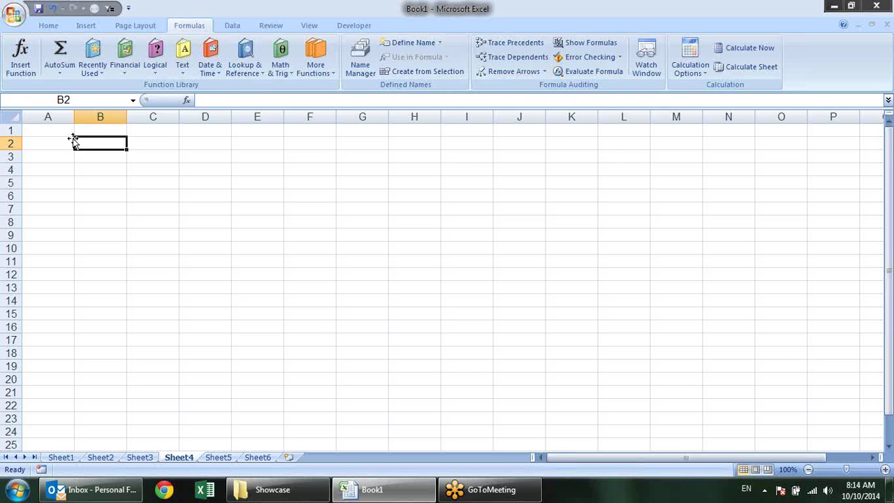
left_click(65, 140)
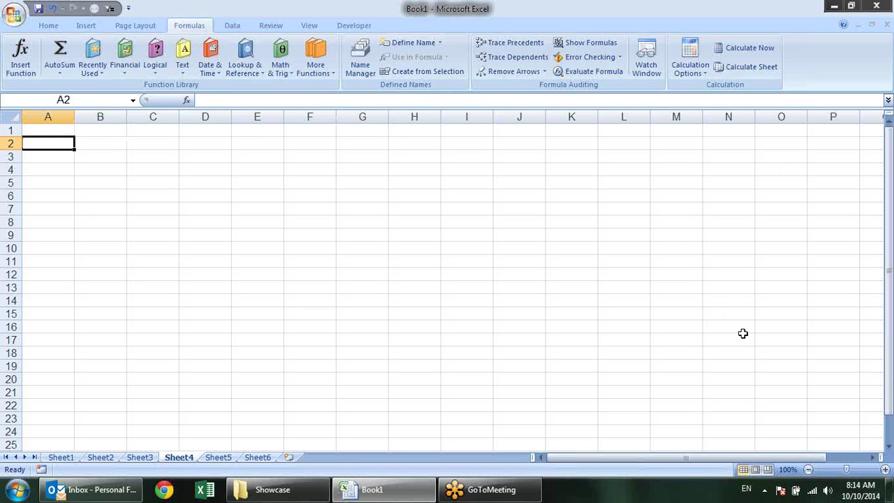
key("Up")
type("Stat")
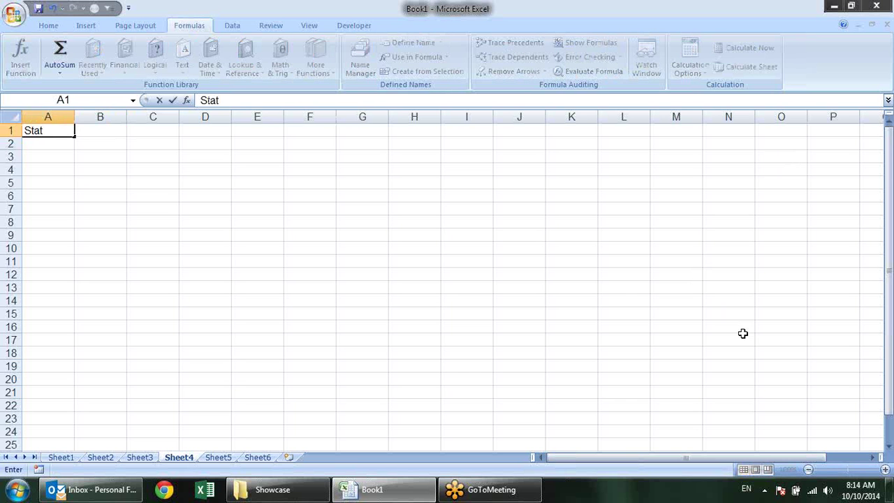
key("BackSpace")
type("rt")
key("Return")
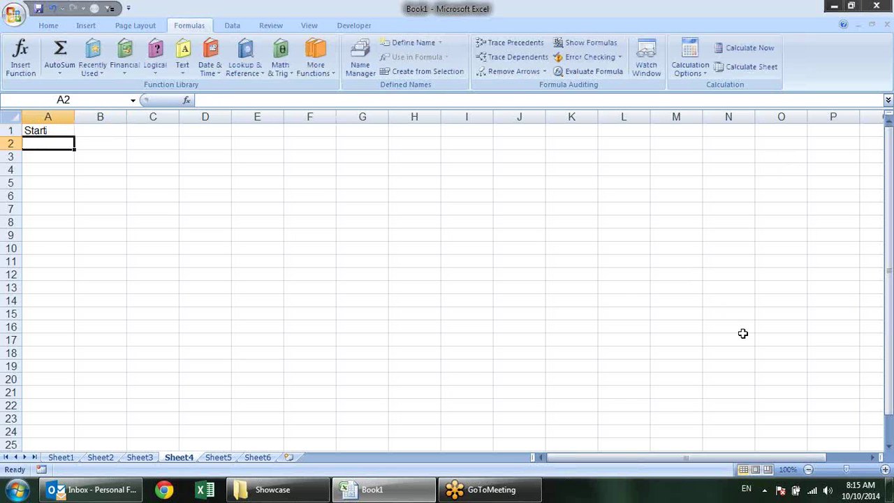
Enter the formula start symbols =, + and - in A2:A4
type("=")
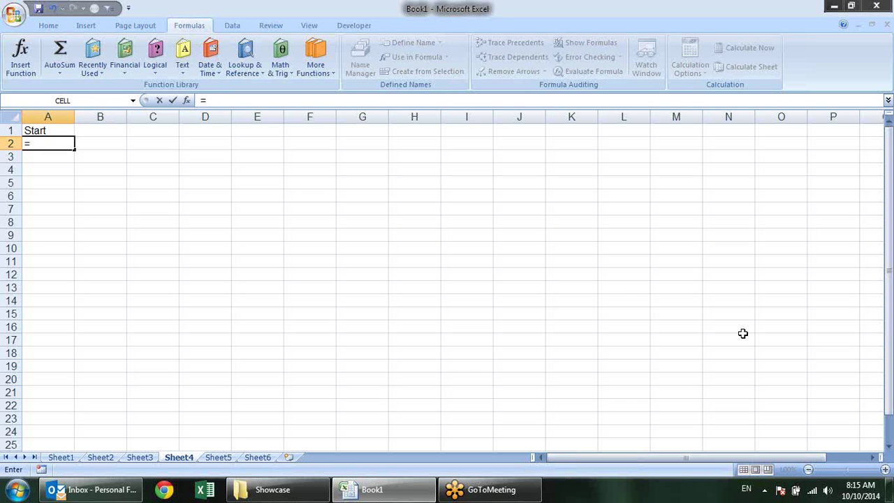
key("Return")
type("+")
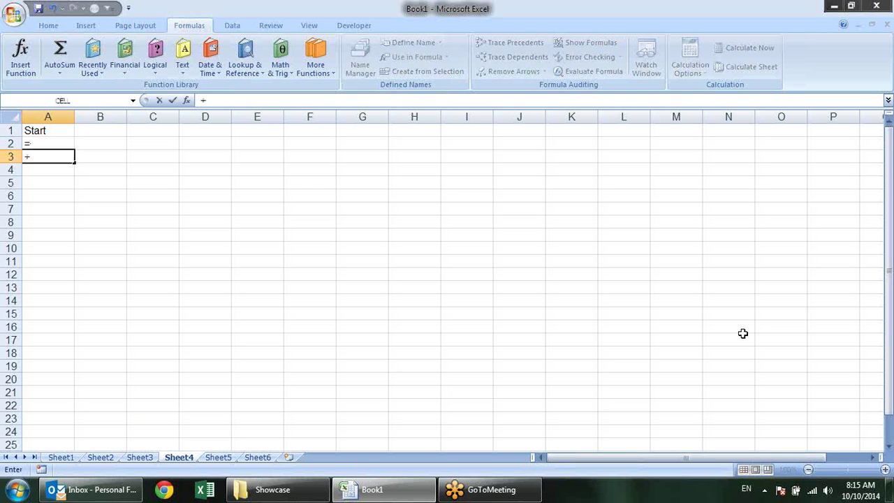
key("Return")
type("-")
key("Return")
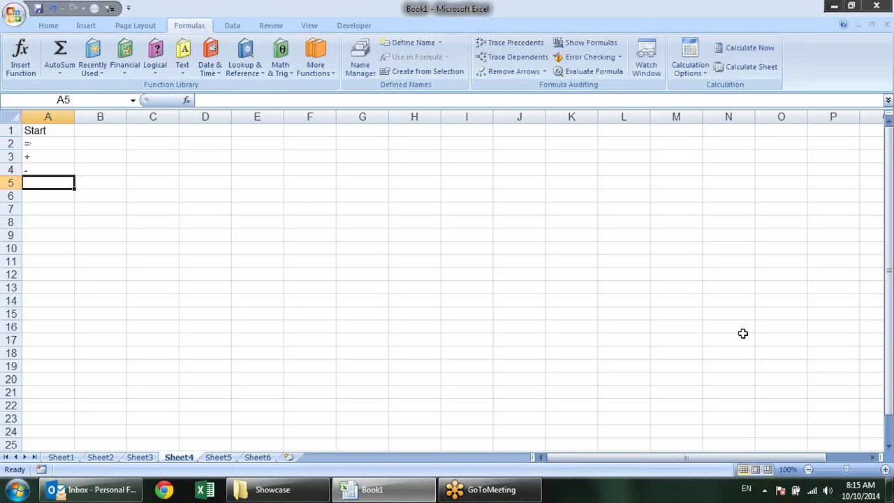
key("Up")
key("Up")
key("Up")
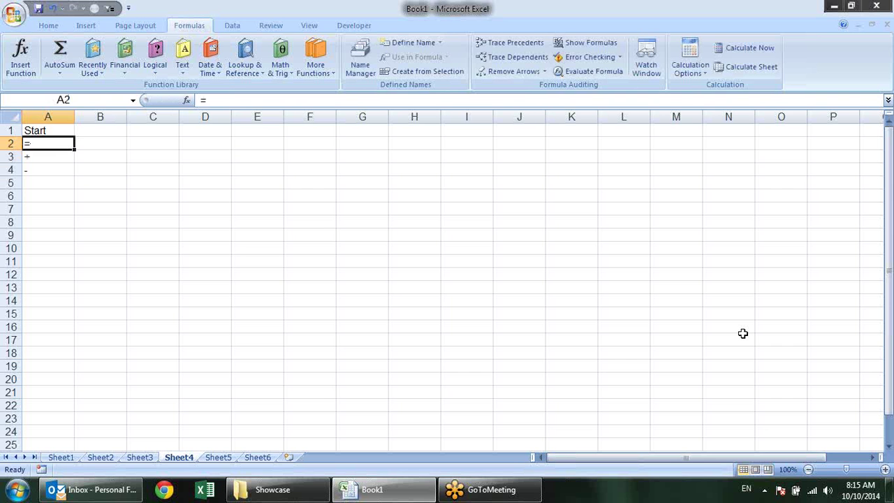
Enter =10+15, +10+15 and -10+15 in A7:A9, giving 25, 25 and 5
key("Down")
key("Down")
key("Down")
key("Down")
key("Down")
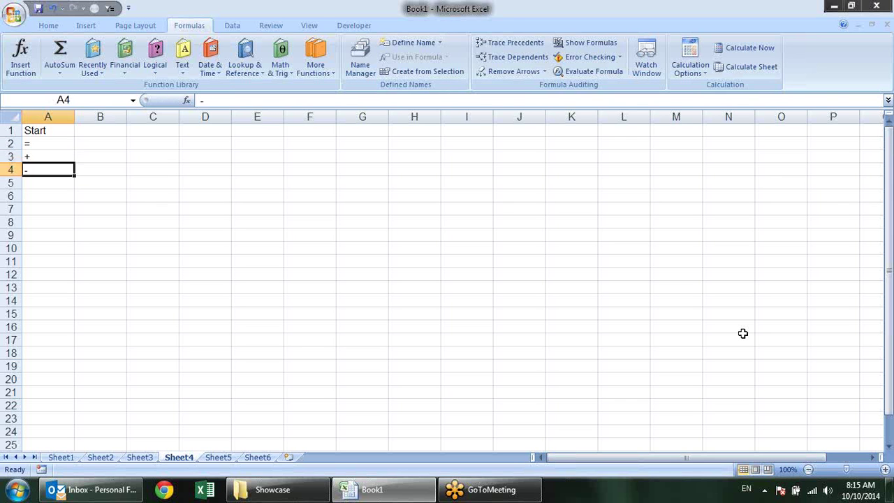
type("=")
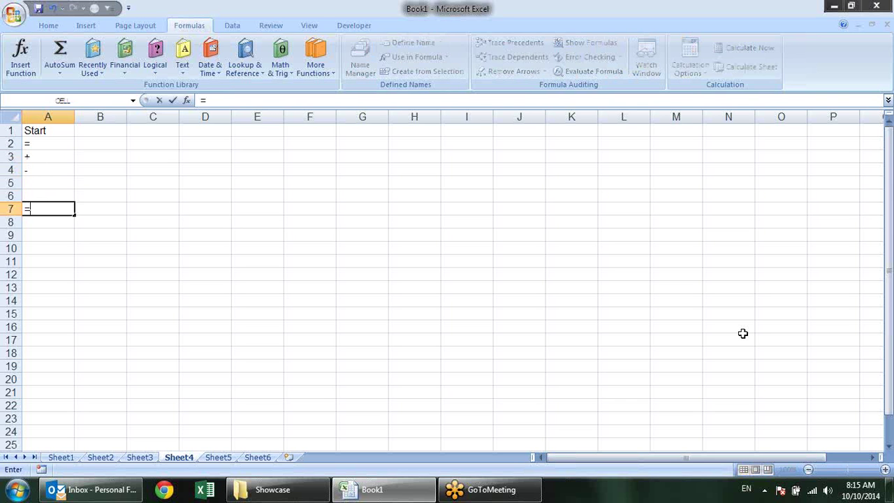
type("10+15")
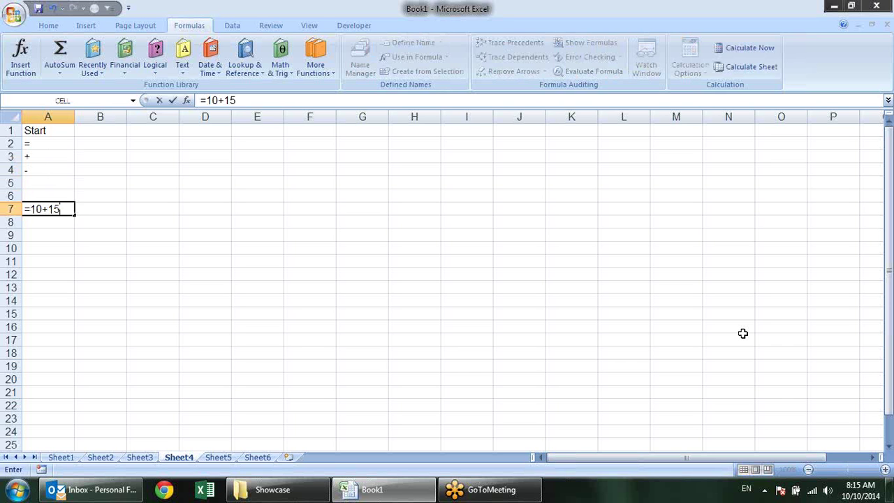
key("Return")
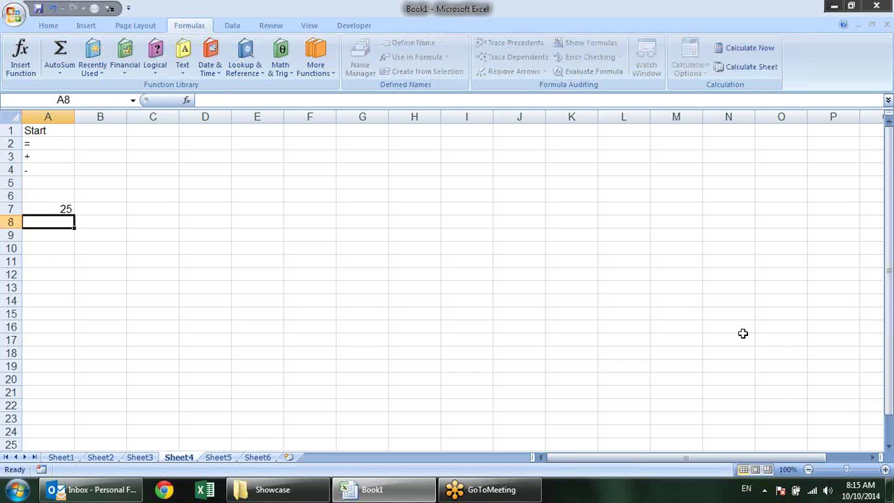
type("+")
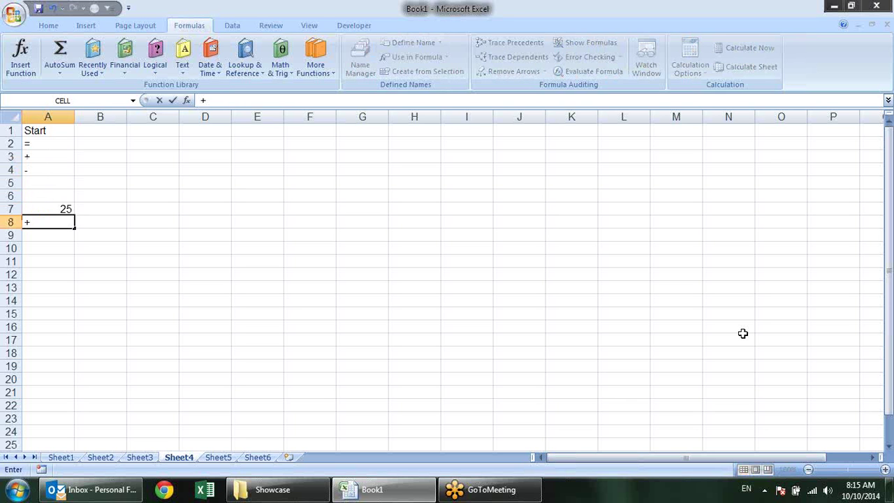
type("10+15")
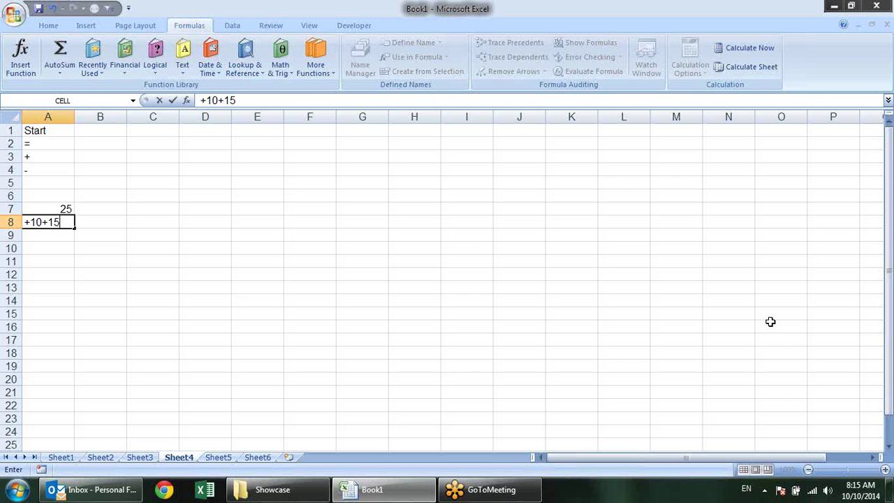
key("Return")
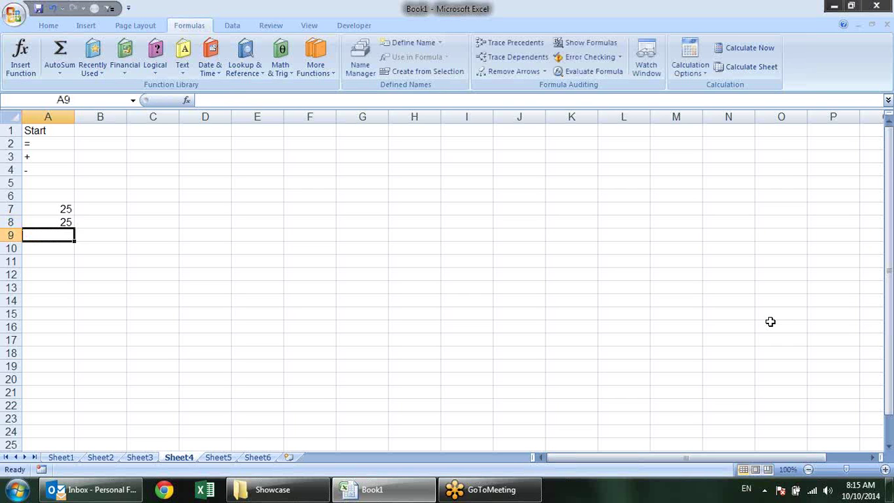
type("-")
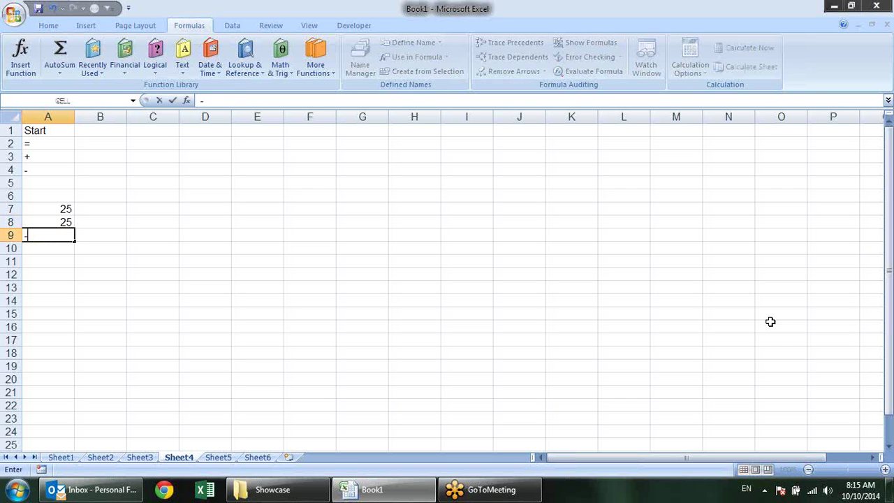
type("10+15")
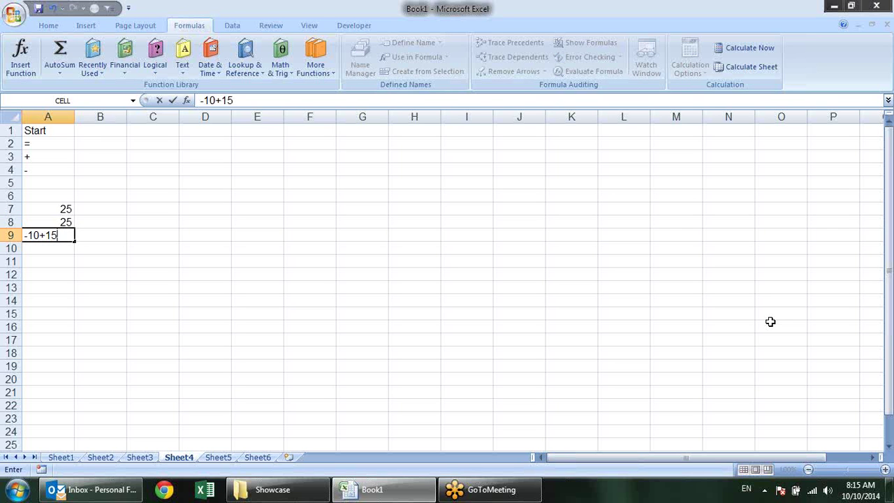
key("Return")
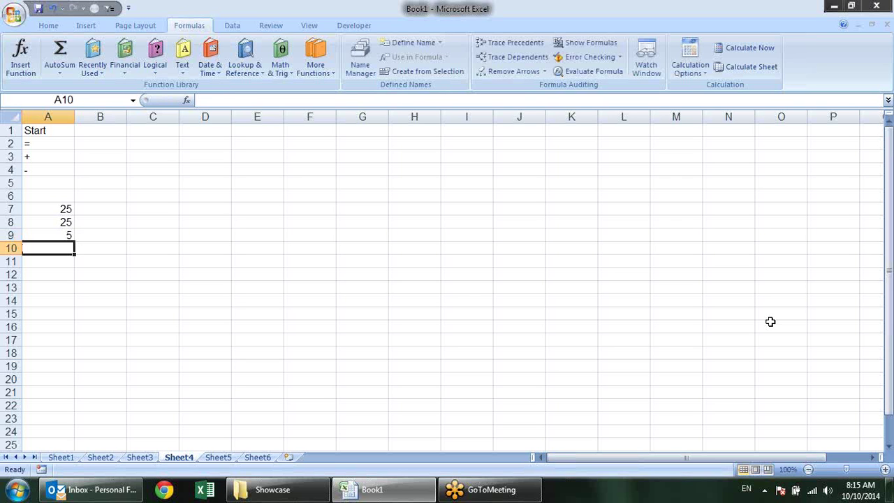
Make the = and + start symbols in A2:A3 bold
key("Up")
key("Up")
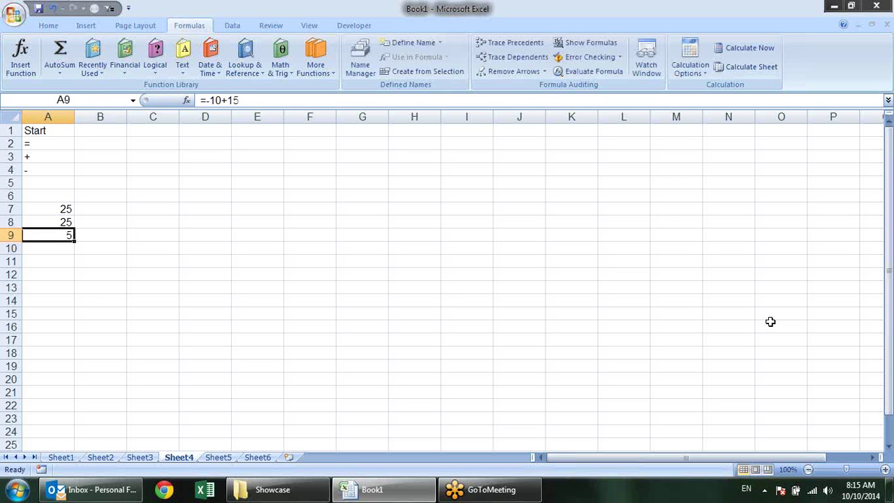
key("Up")
key("Up")
key("Up")
key("Up")
key("Up")
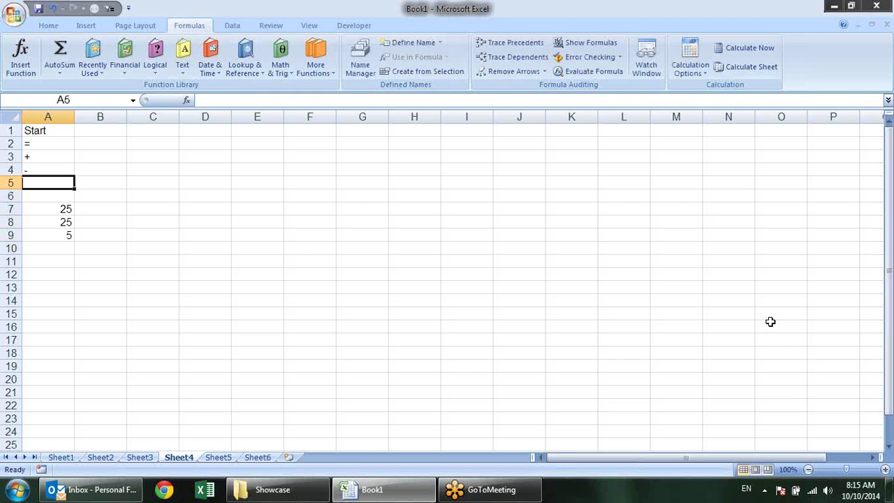
key("shift+Up")
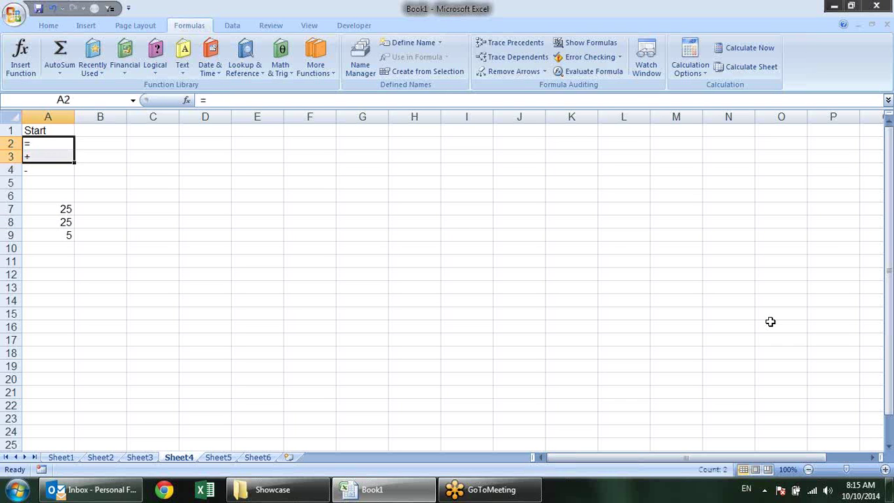
key("ctrl+b")
Check the A7:A9 results, then edit A7's =10+15 and highlight its plus sign
key("Down")
key("Down")
key("Down")
key("Down")
key("Down")
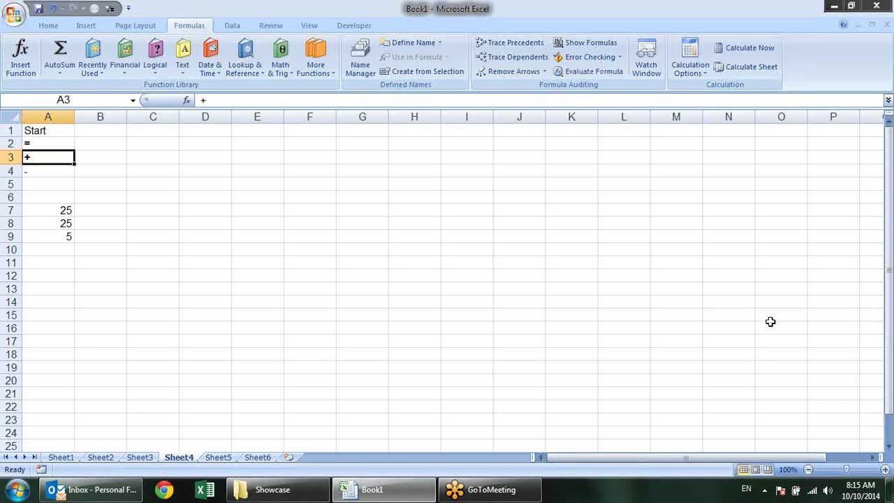
key("shift+Down")
key("shift+Down")
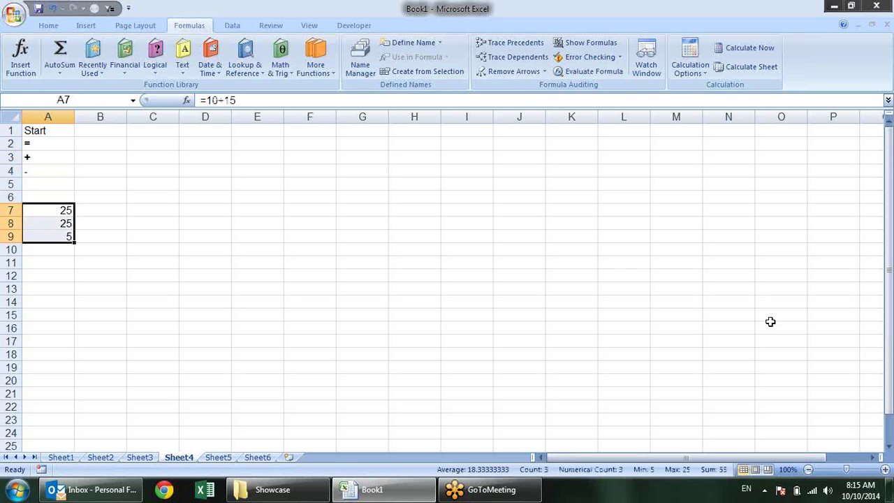
key("Down")
key("Up")
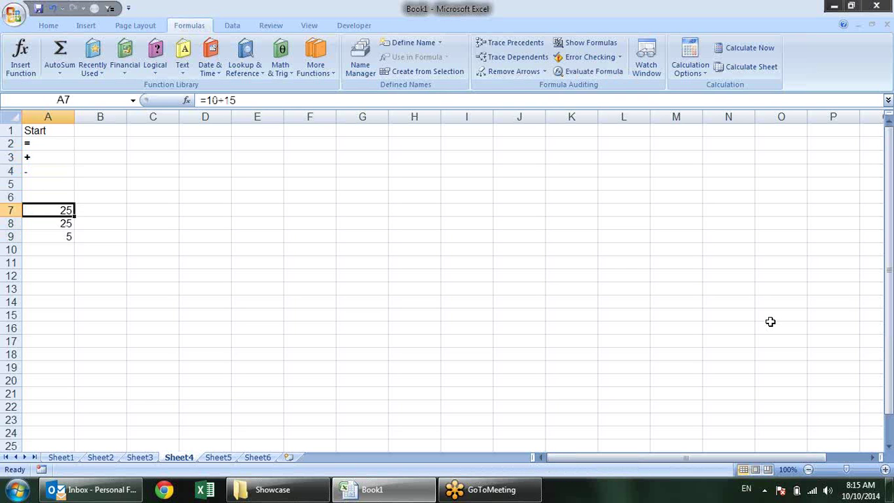
key("F2")
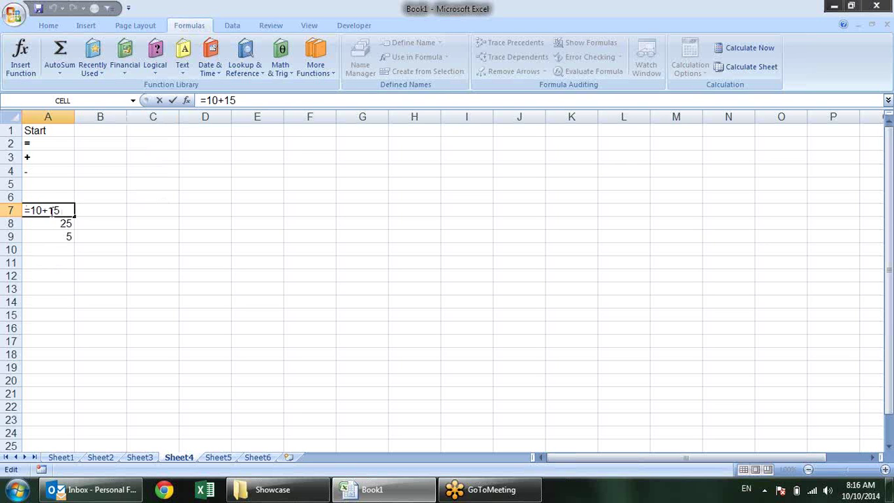
left_click_drag(43, 211, 49, 211)
Enter the heading Operator in C1 with +, -, /, * and ^ in C2:C6
left_click(144, 136)
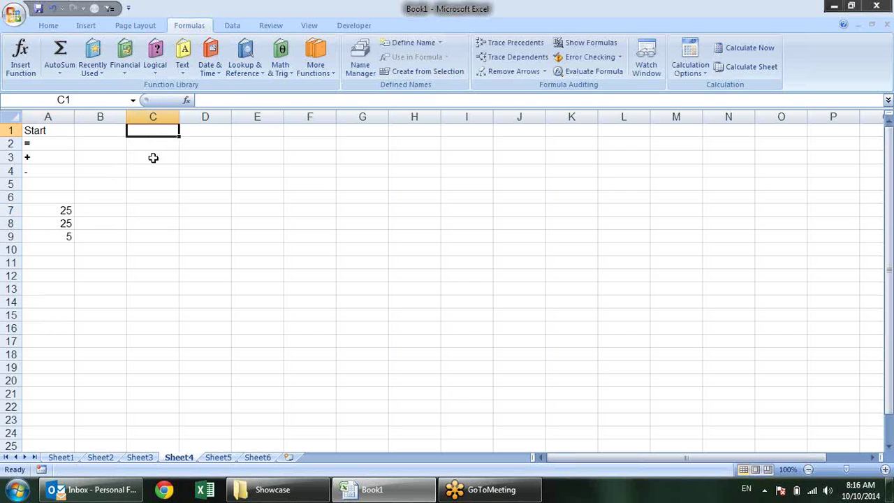
type("Oper")
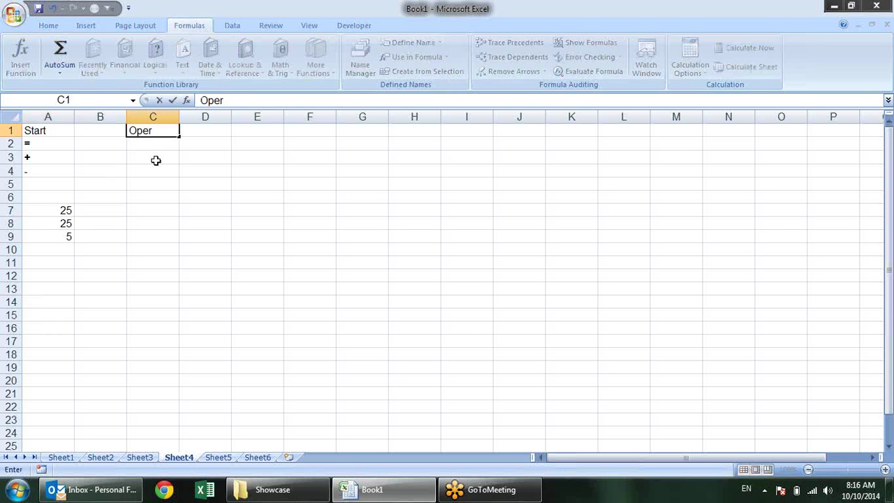
type("ator")
key("Return")
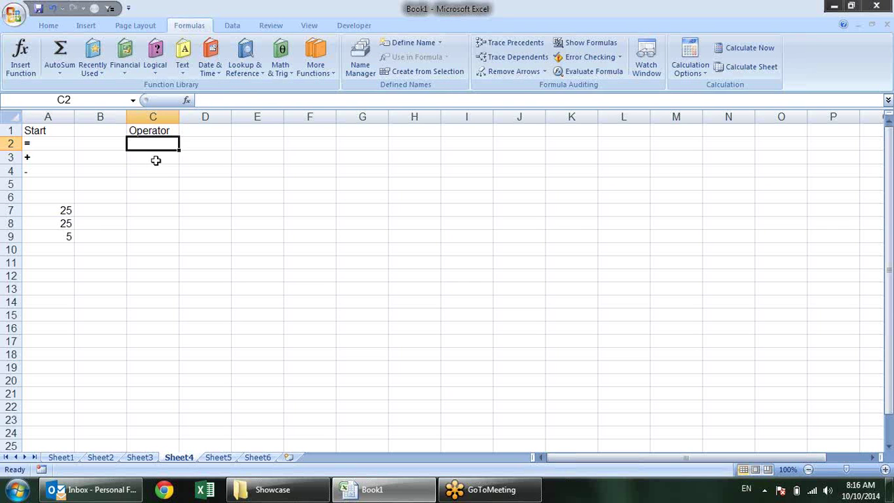
type("+")
key("Return")
type("-")
key("Return")
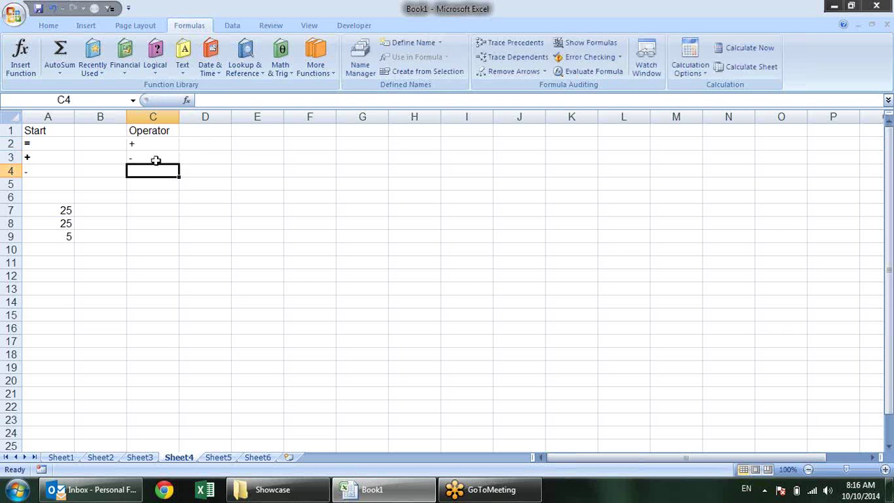
key("alt")
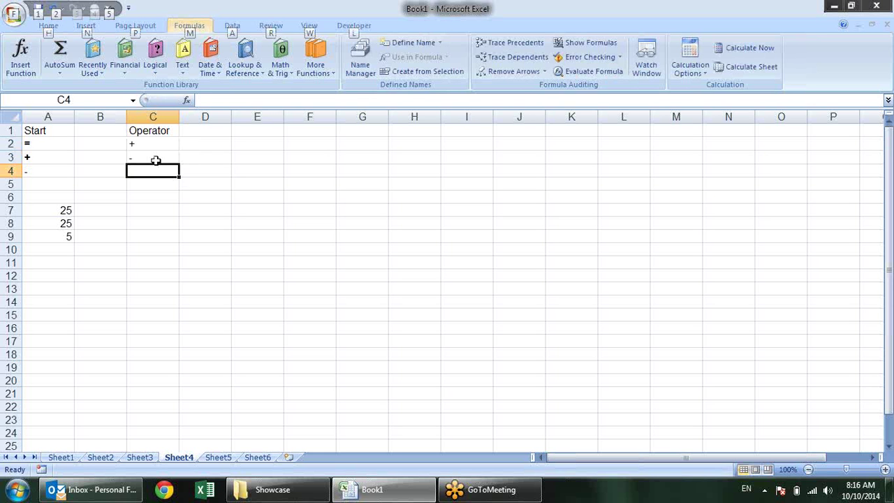
key("Escape")
type("*")
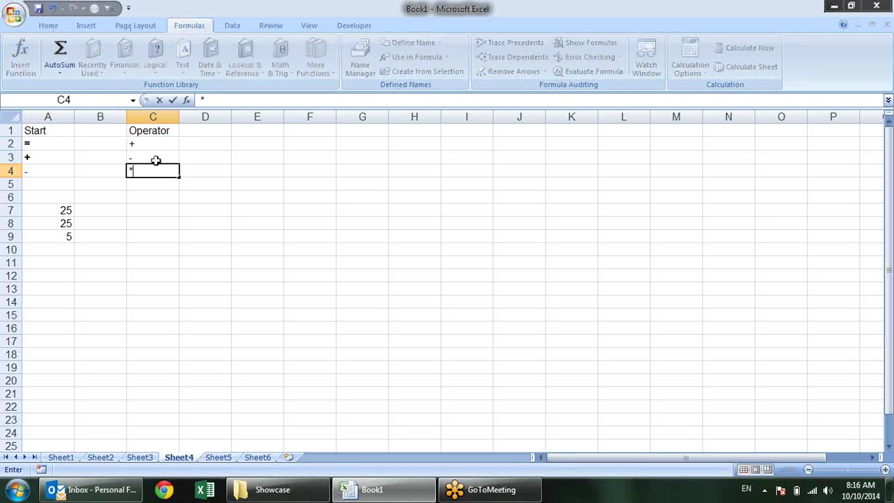
key("BackSpace")
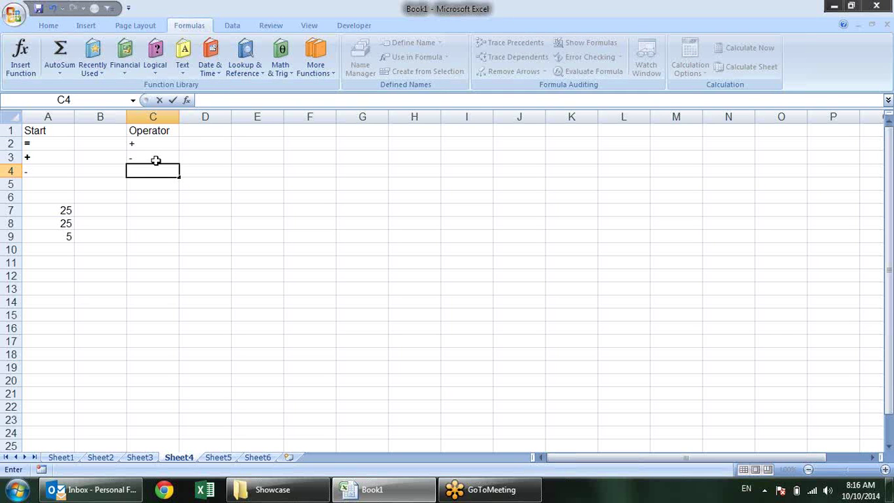
type("/")
key("Return")
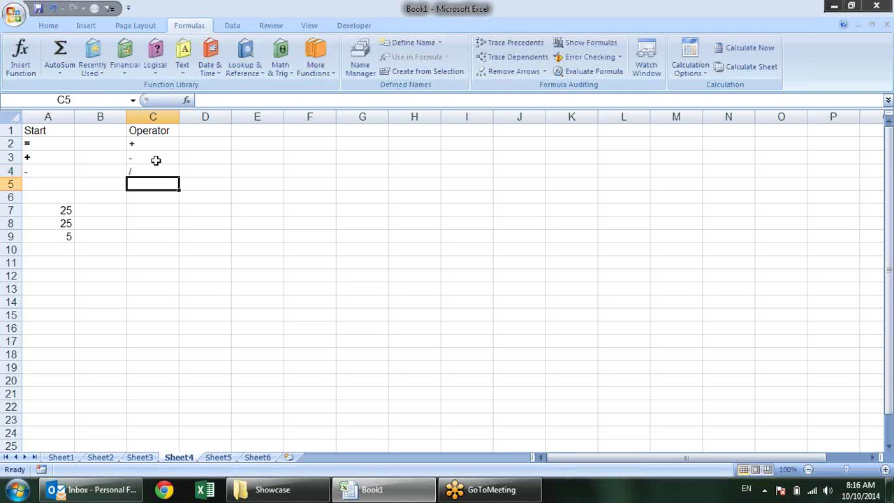
type("*")
key("Return")
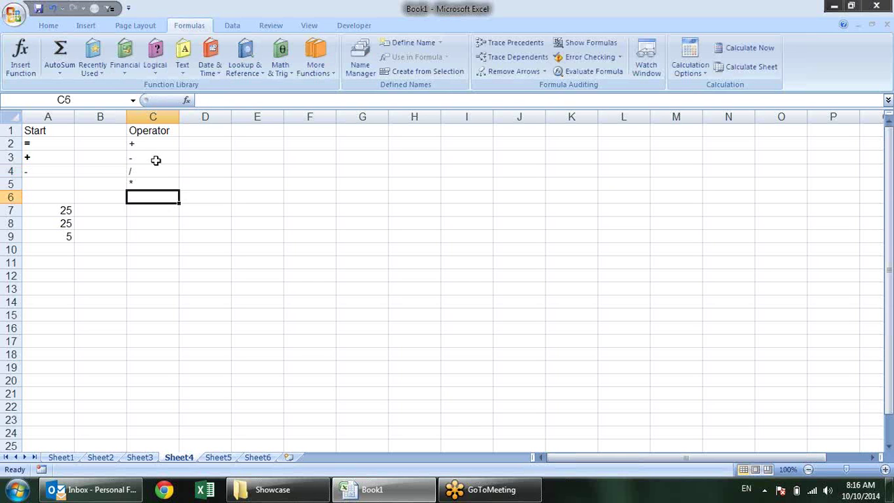
type("^")
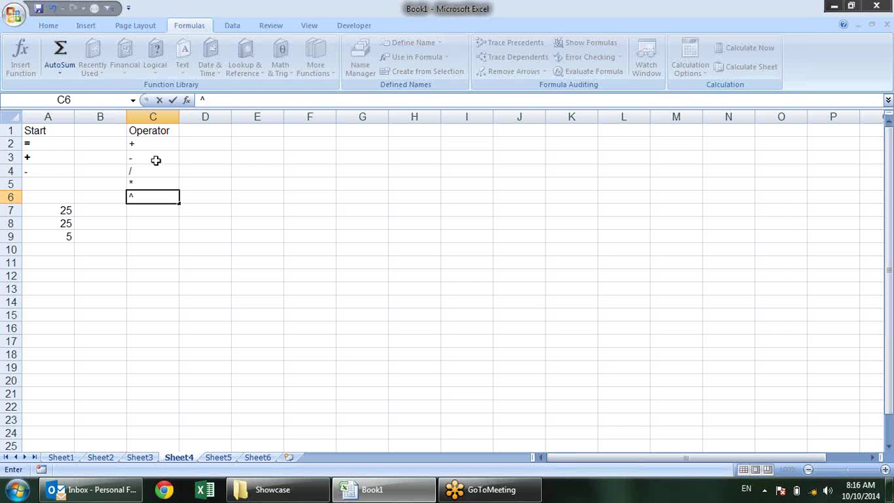
key("Return")
Label the operators plus, minus, divide, multiply and power in D2:D6
key("Down")
key("Up")
key("Up")
key("Up")
key("Up")
key("Up")
key("Up")
key("Right")
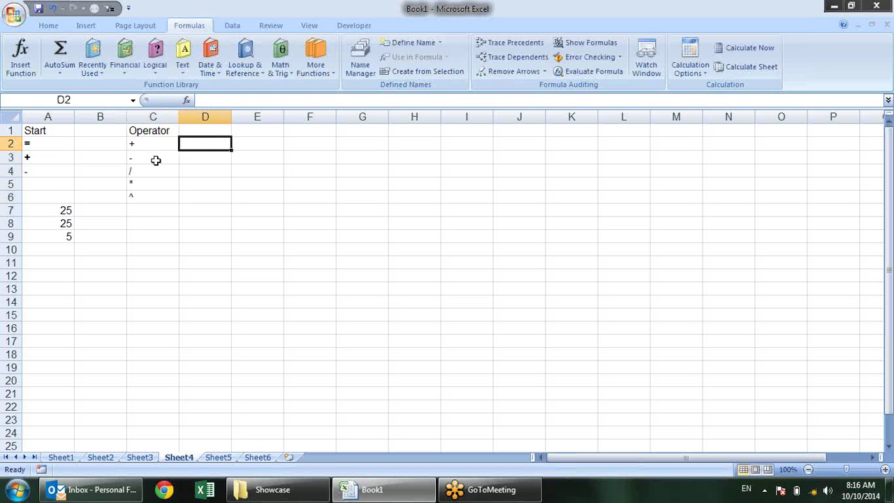
type("plus")
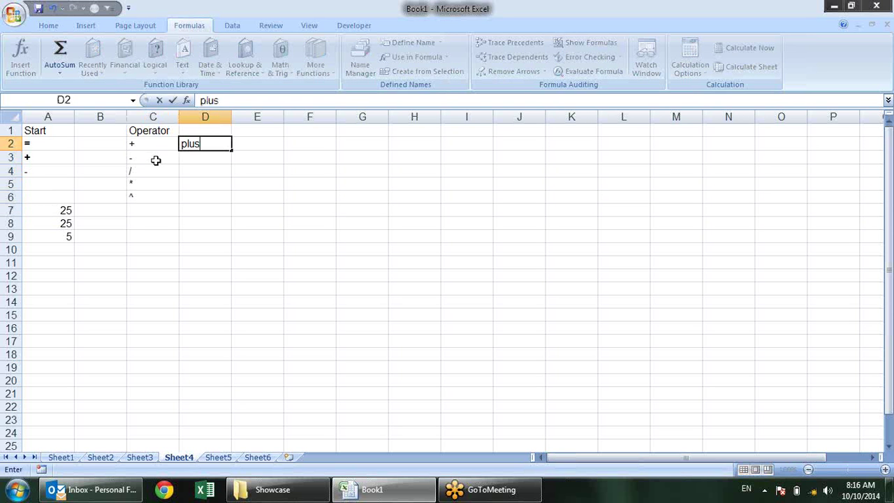
key("Return")
type("minus")
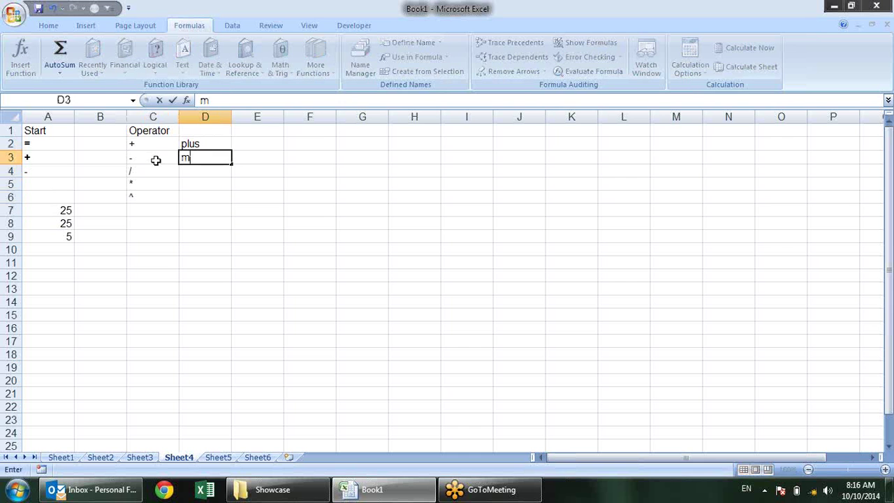
key("Return")
type("divide")
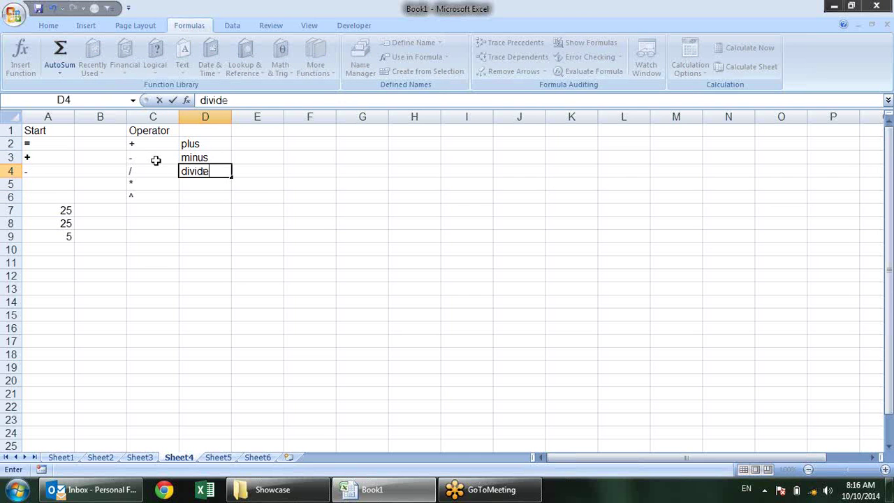
key("Return")
type("multi")
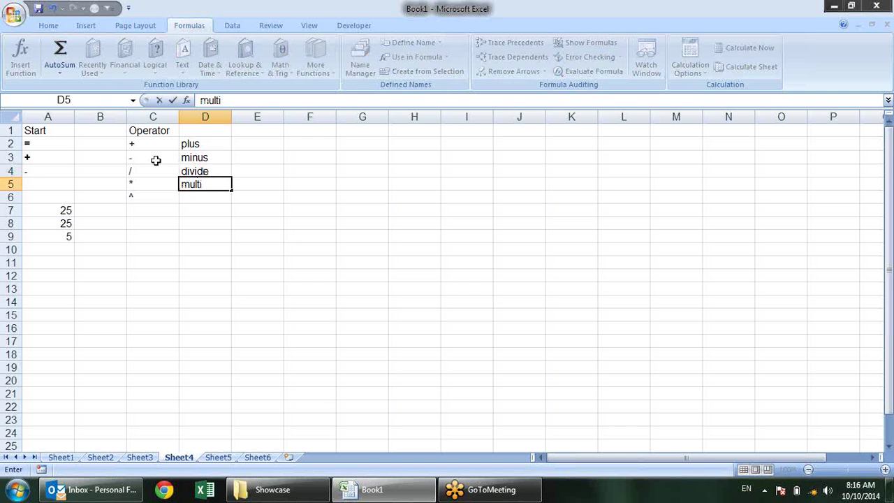
type("ply")
key("Return")
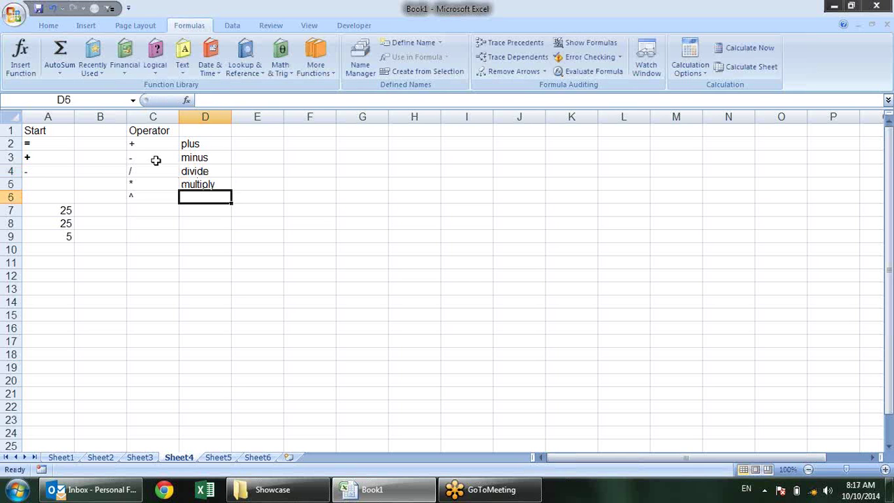
type("power")
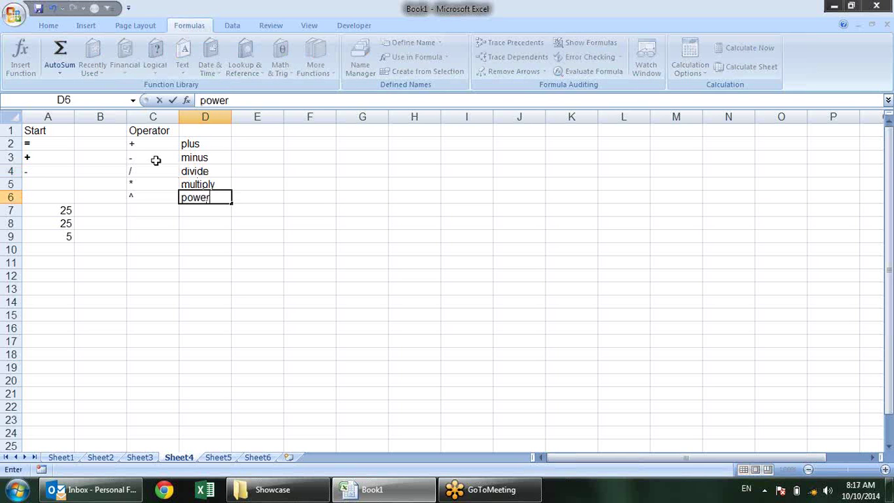
key("Return")
key("Down")
key("Down")
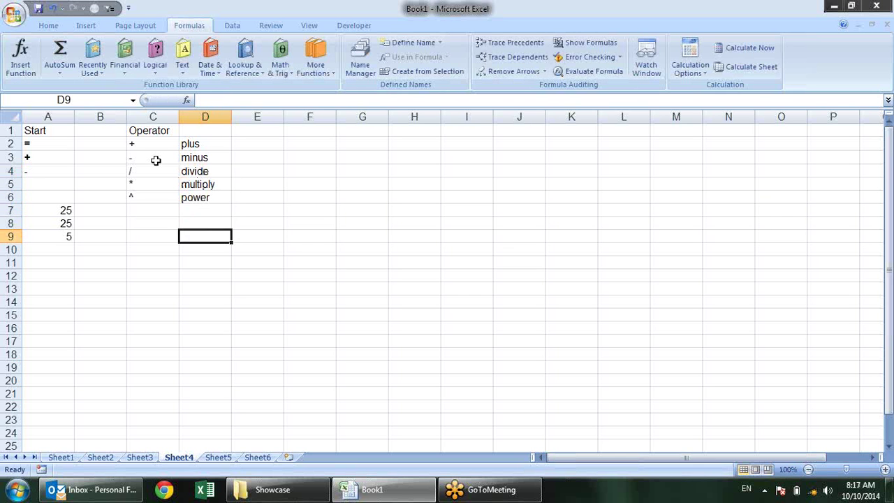
key("Left")
type("=")
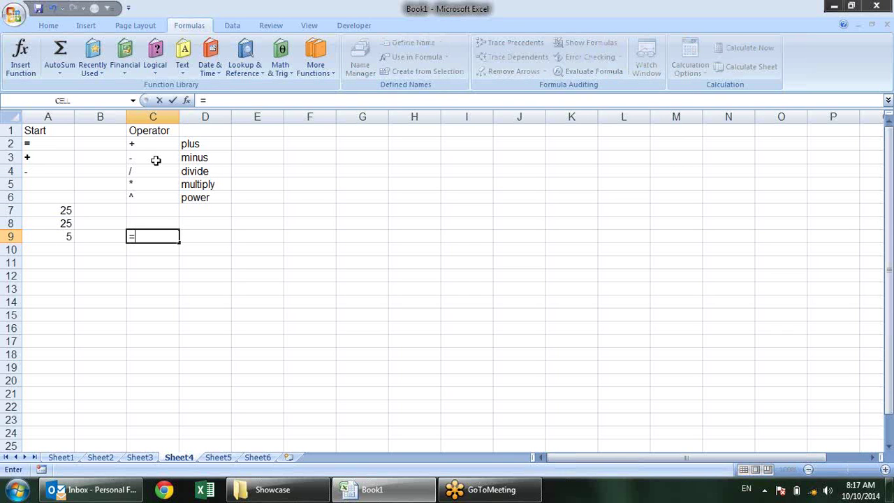
type("10+")
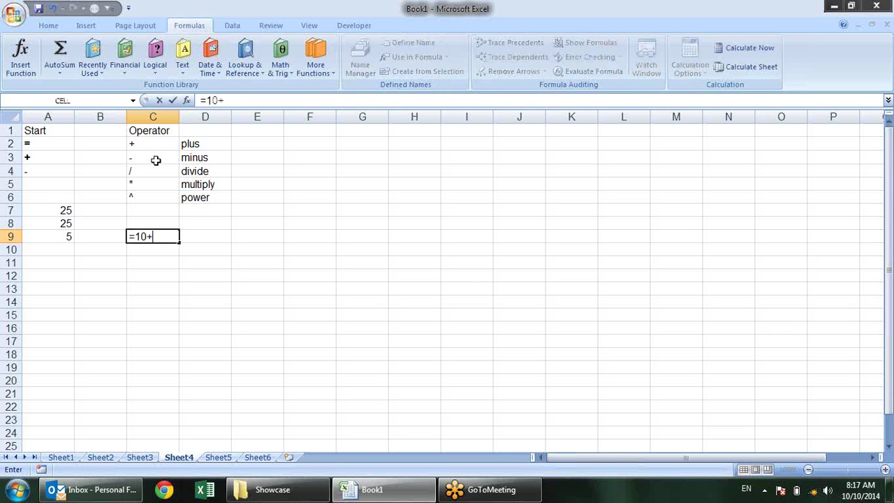
type("25")
key("Return")
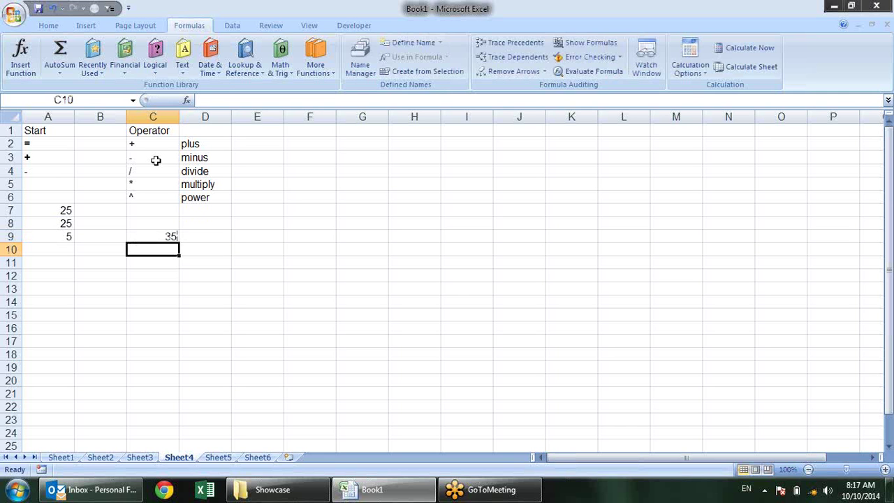
type("=")
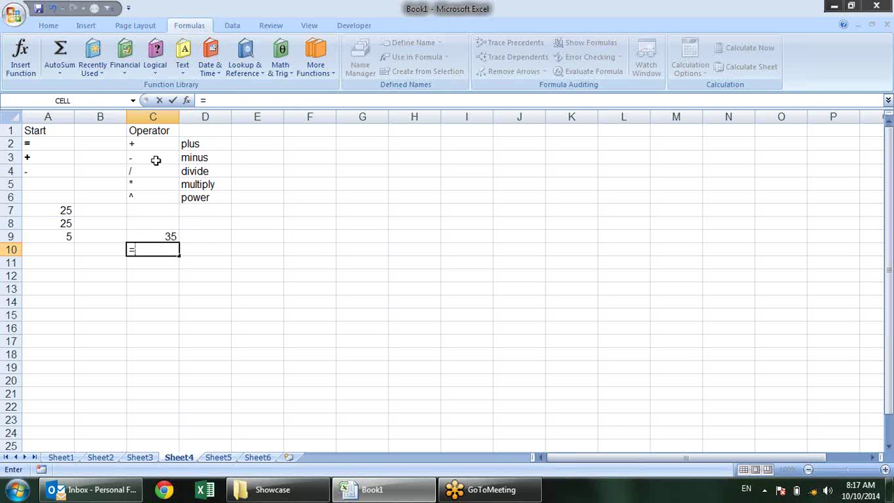
type("10")
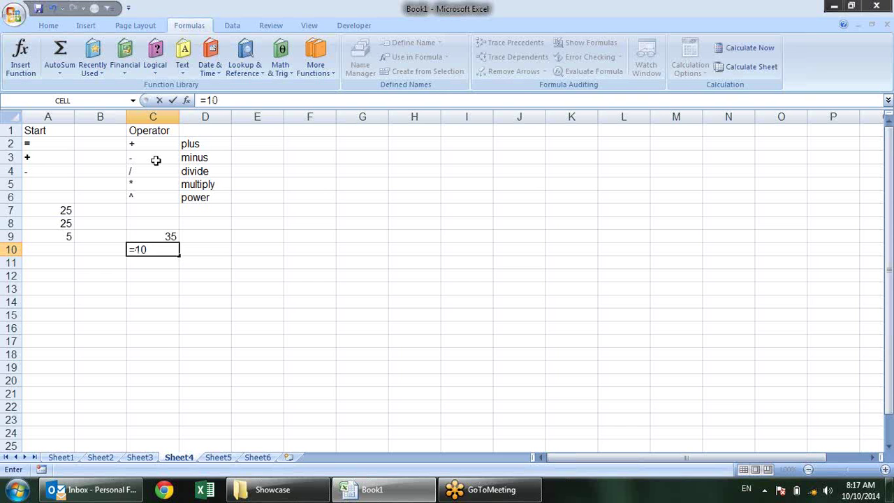
type("^2")
key("Return")
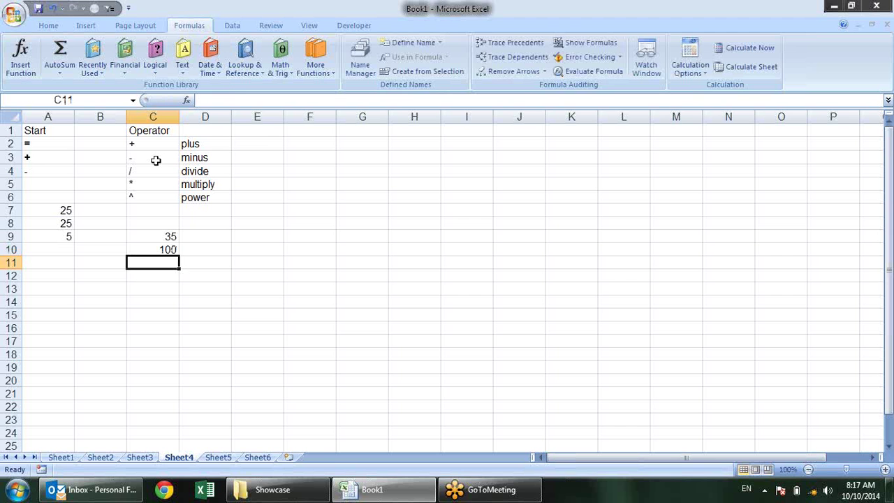
key("Up")
key("Up")
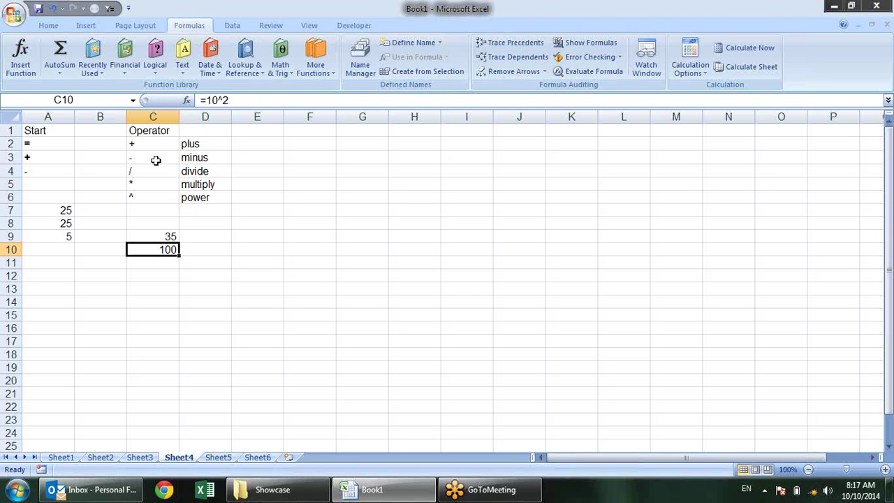
key("shift+Down")
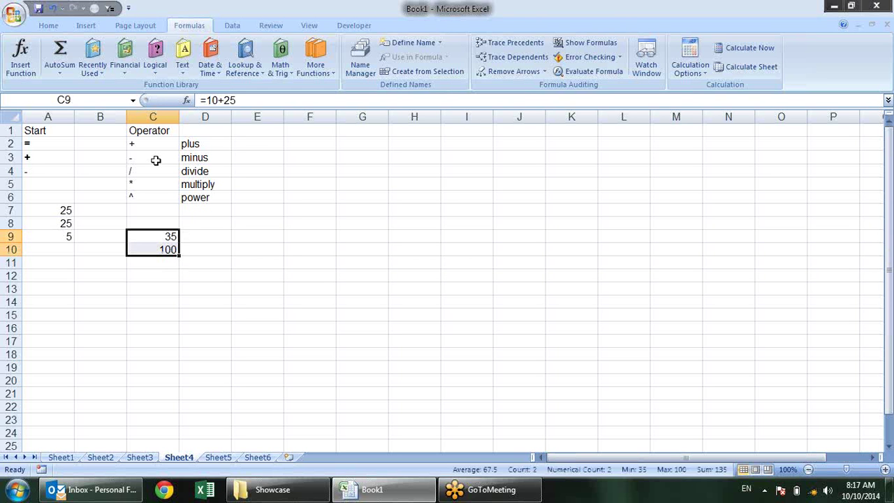
key("Delete")
key("Up")
key("Up")
key("Up")
key("Up")
key("Up")
key("Up")
key("Up")
key("Up")
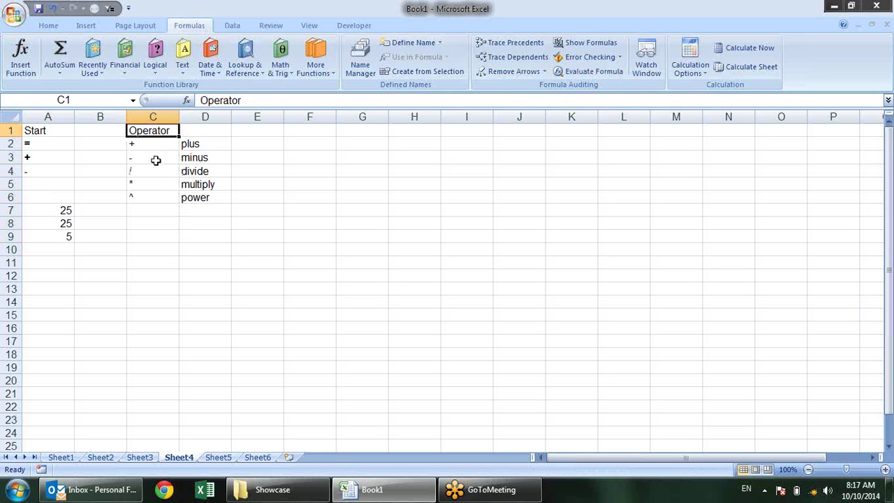
key("Right")
key("Right")
key("Right")
key("Left")
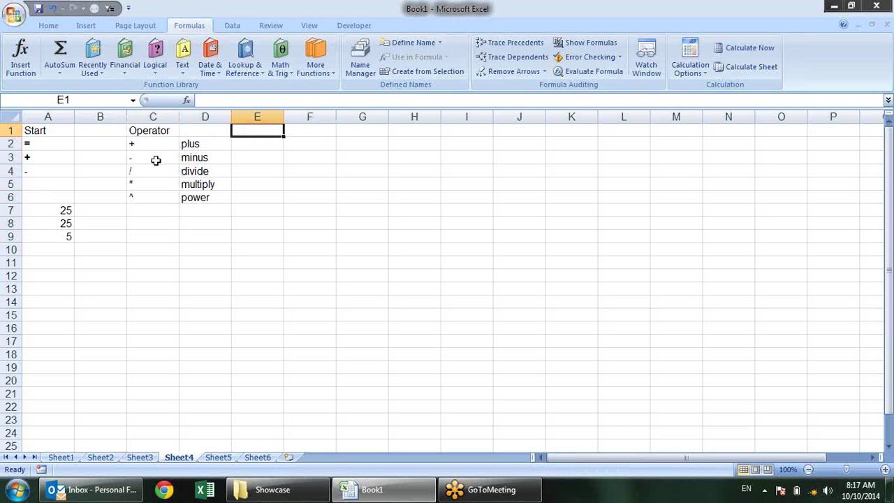
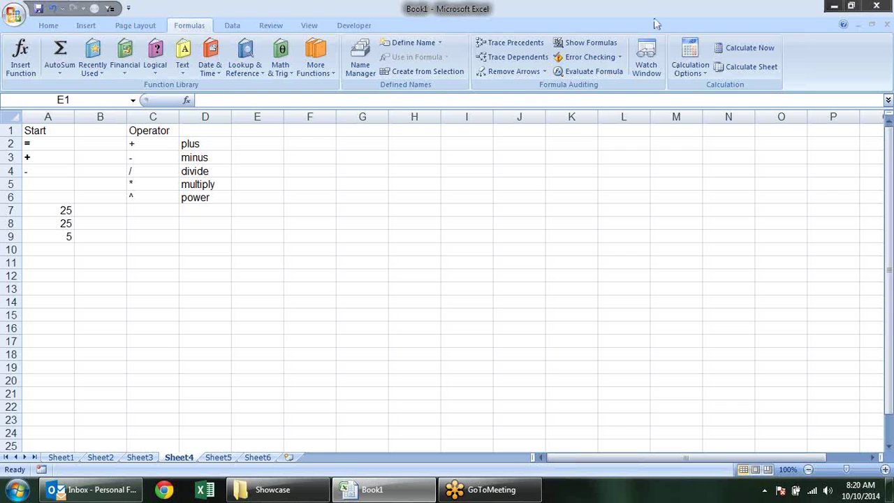
Review the operator list and the addition formula behind 25 in A7, leaving it unchanged
left_click(182, 171)
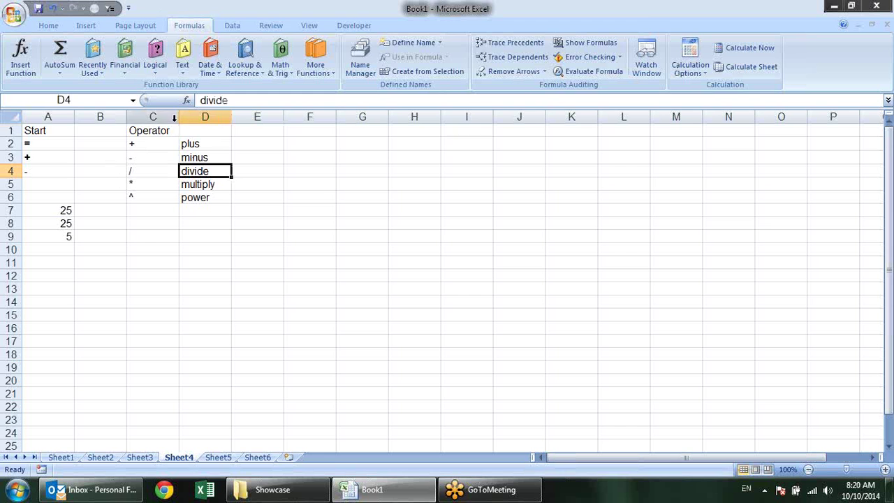
left_click_drag(171, 141, 176, 196)
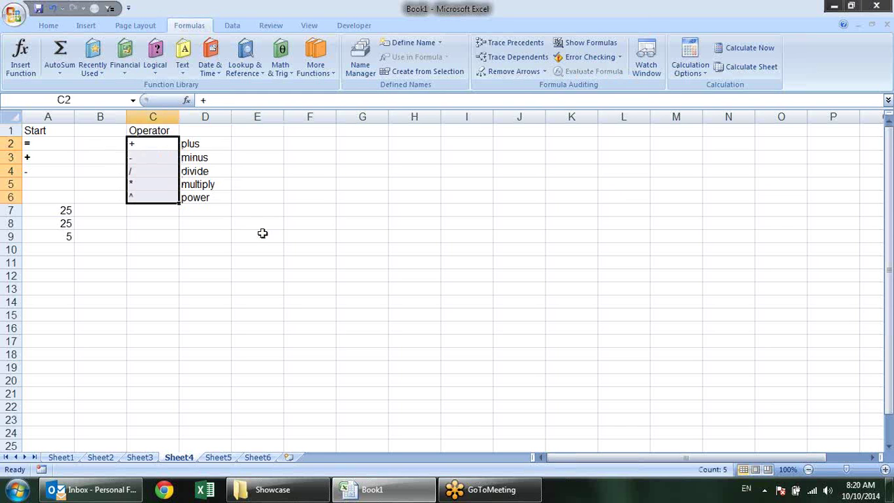
left_click(210, 208)
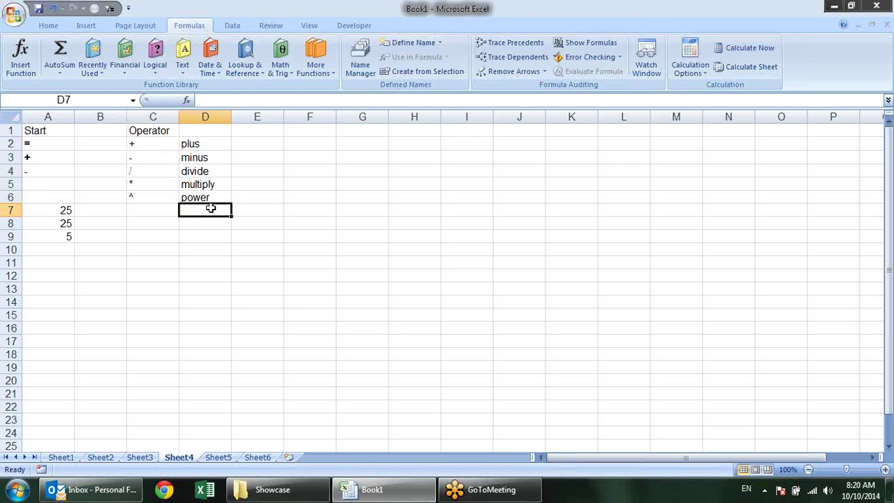
left_click(172, 145)
double_click(66, 210)
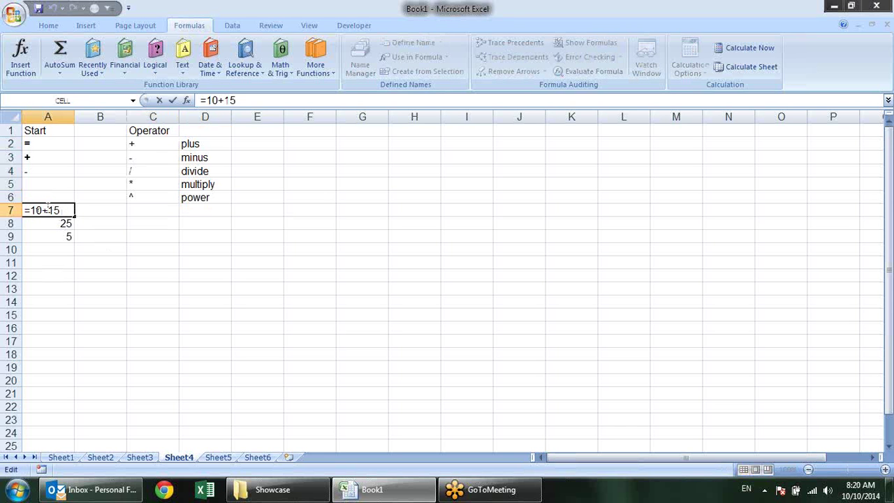
double_click(45, 210)
key("Escape")
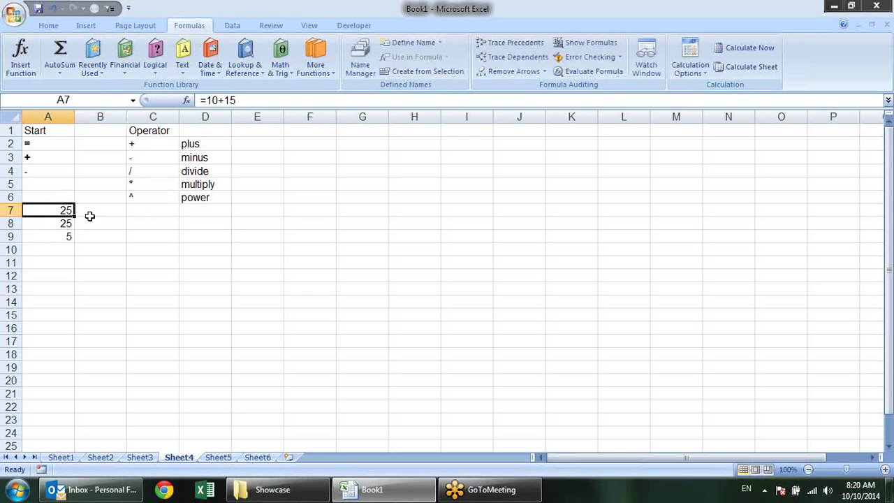
Point out the plus, minus, divide, multiply and power symbols, then re-examine A7's addition formula
left_click(162, 149)
left_click(154, 158)
left_click(155, 170)
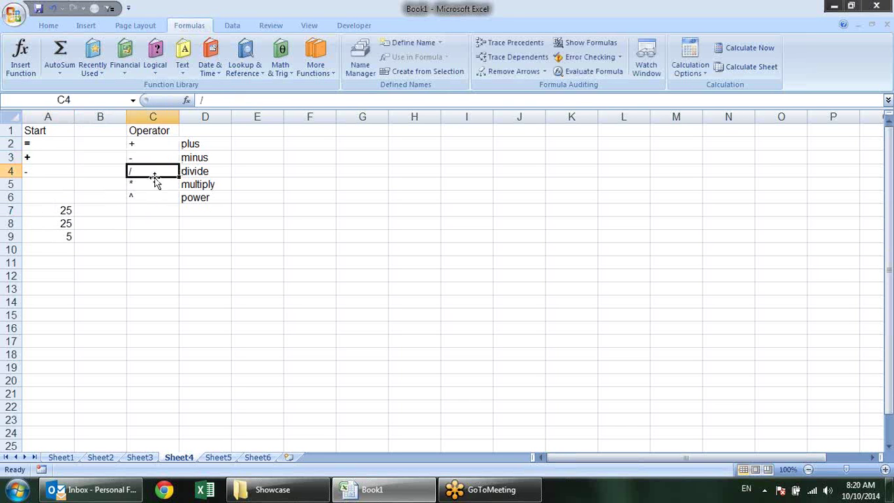
left_click(155, 185)
left_click(160, 201)
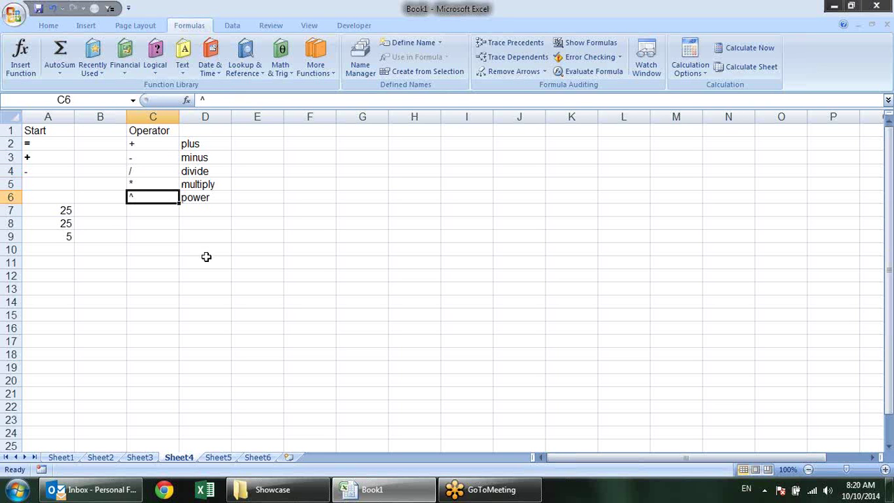
left_click(159, 144)
left_click(158, 158)
left_click(160, 186)
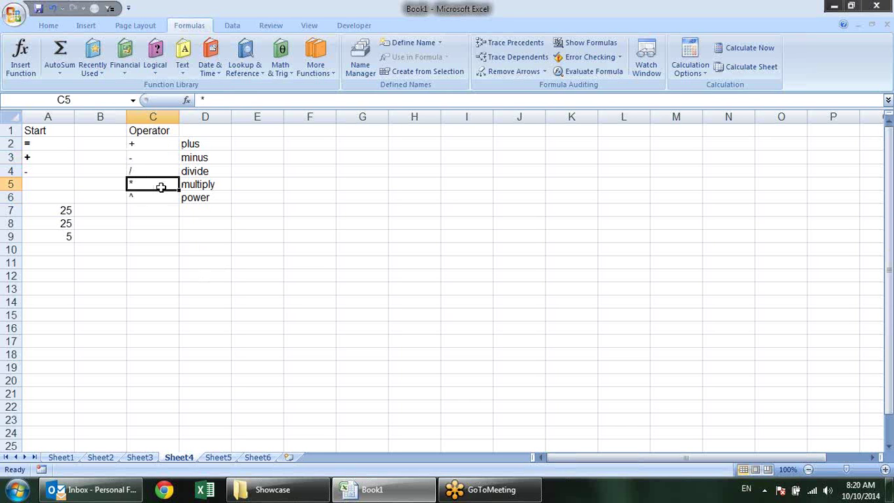
left_click(56, 213)
key("Down")
key("Down")
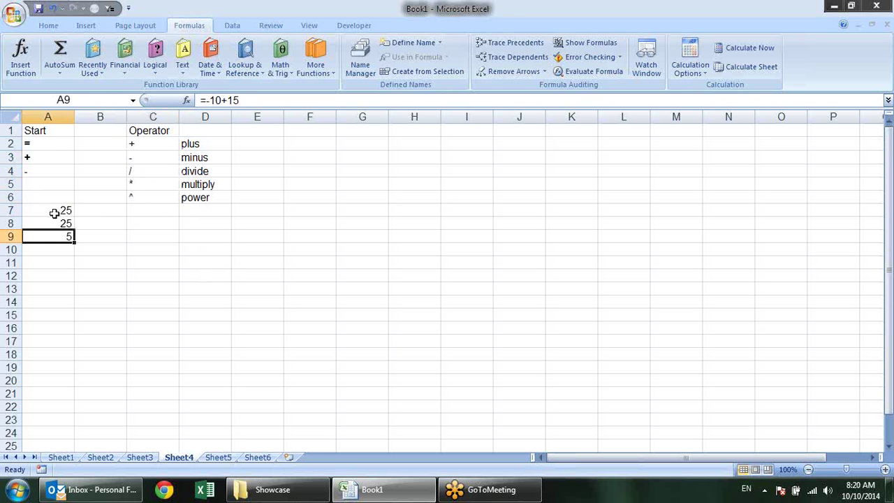
double_click(54, 213)
left_click(136, 208)
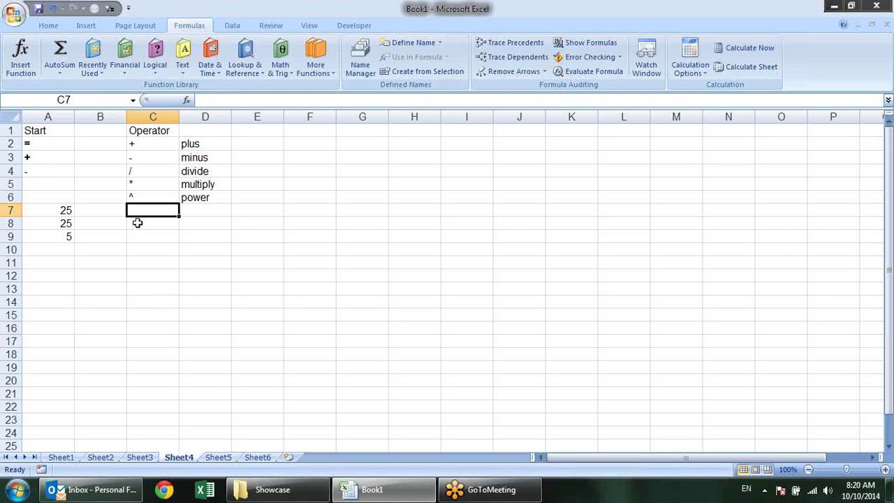
Enter =10^2 in C8 so it shows 100, then recheck the formula
left_click(137, 222)
type("=1")
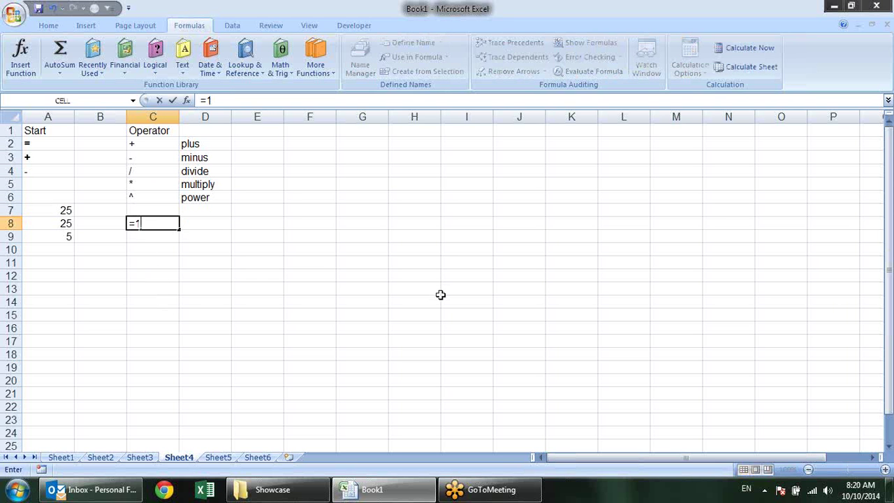
type("0^2")
key("Return")
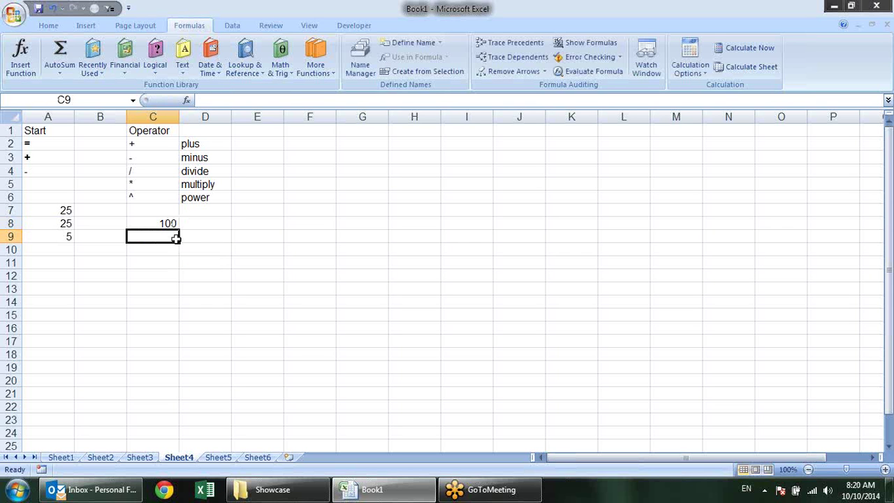
left_click(174, 221)
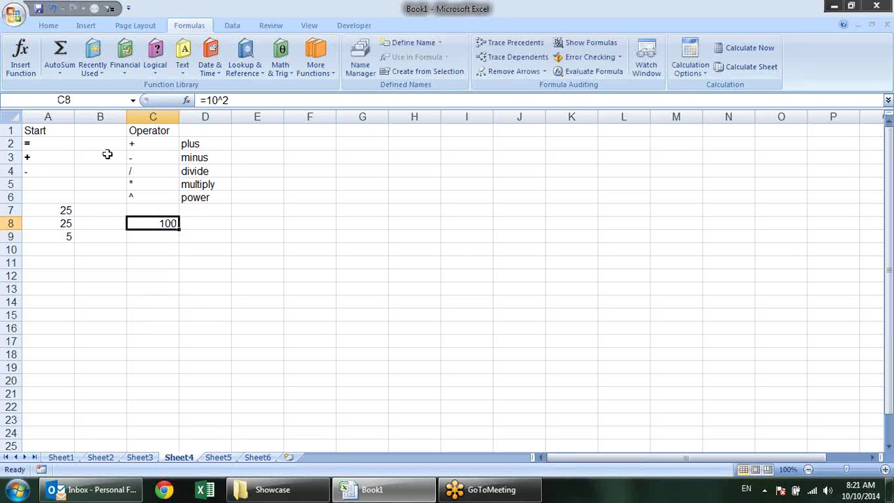
Review the plus, divide and power operator symbols and their descriptions
left_click(202, 145)
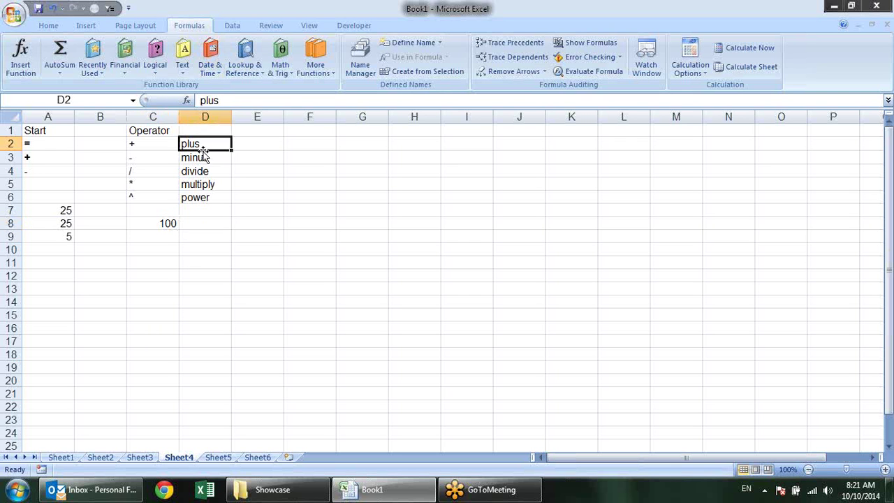
left_click(199, 171)
left_click(213, 209)
left_click(218, 200)
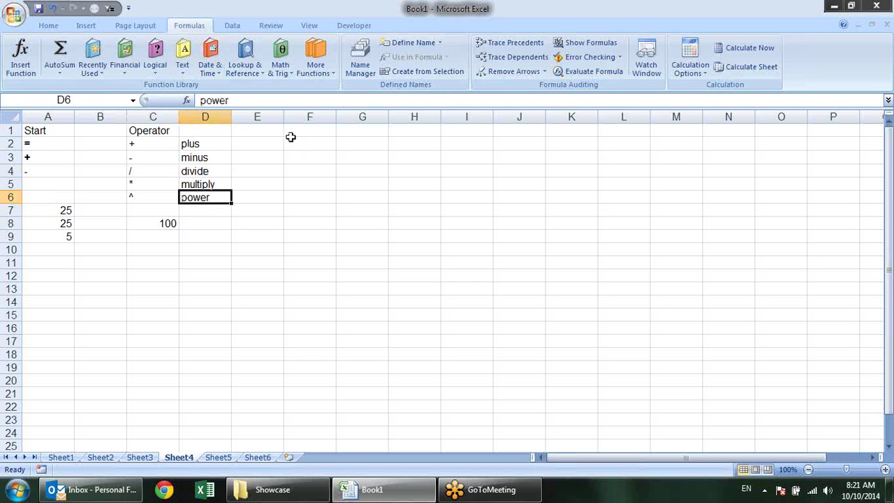
left_click(290, 136)
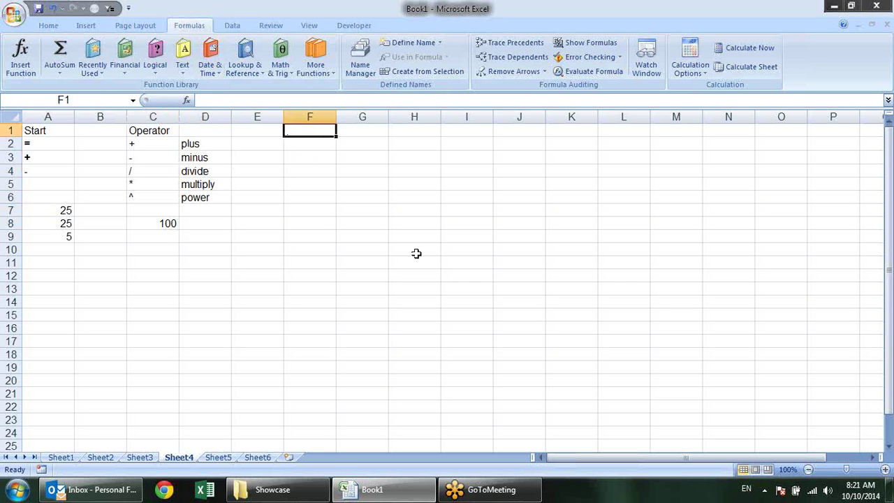
left_click(166, 145)
left_click(167, 172)
left_click(171, 195)
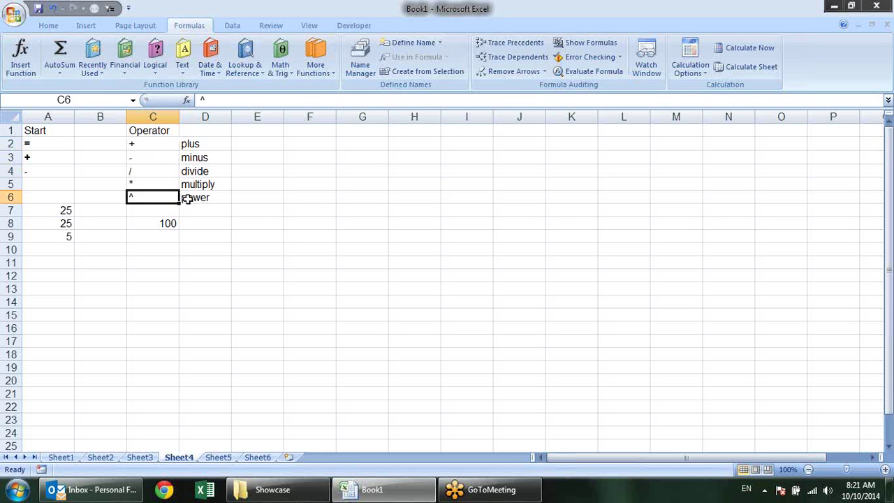
left_click(265, 139)
left_click(290, 134)
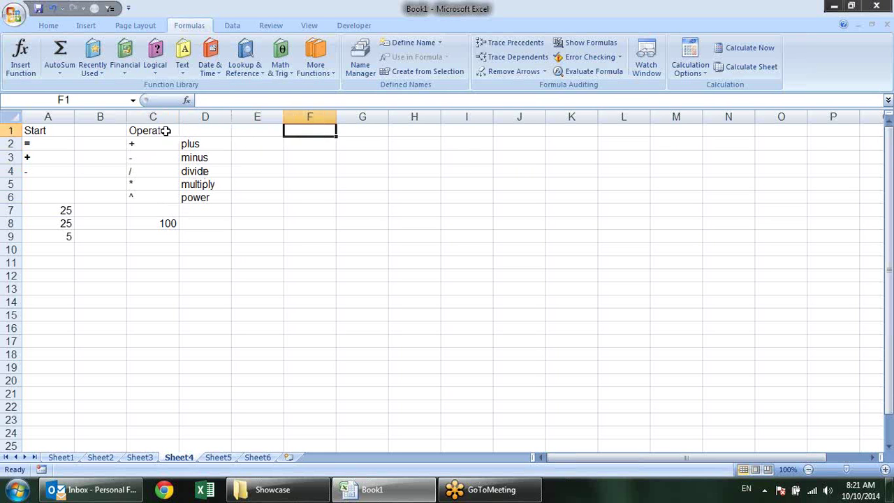
Add 'math' to the Operator heading to label the math operators
left_click(126, 135)
left_click(131, 129)
double_click(133, 126)
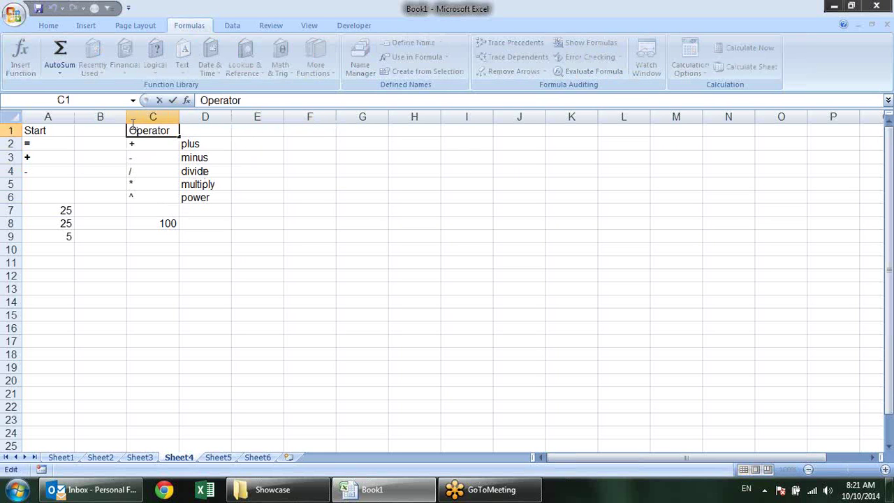
type("math")
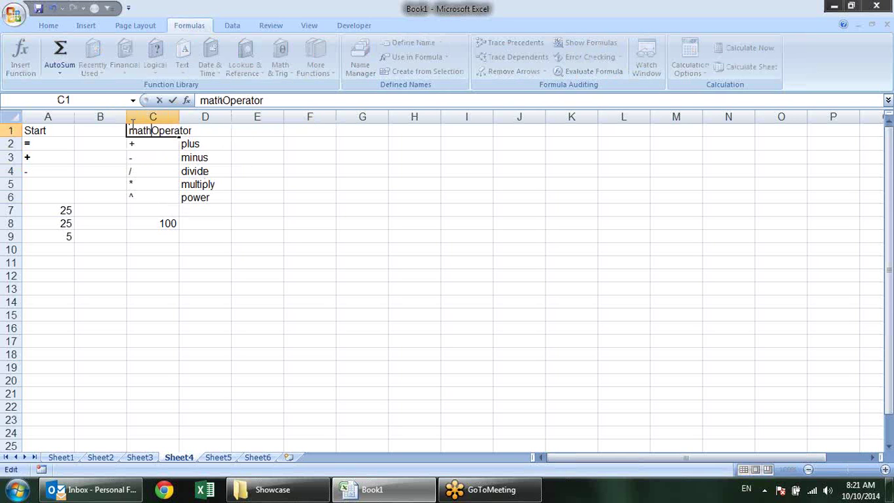
key("Return")
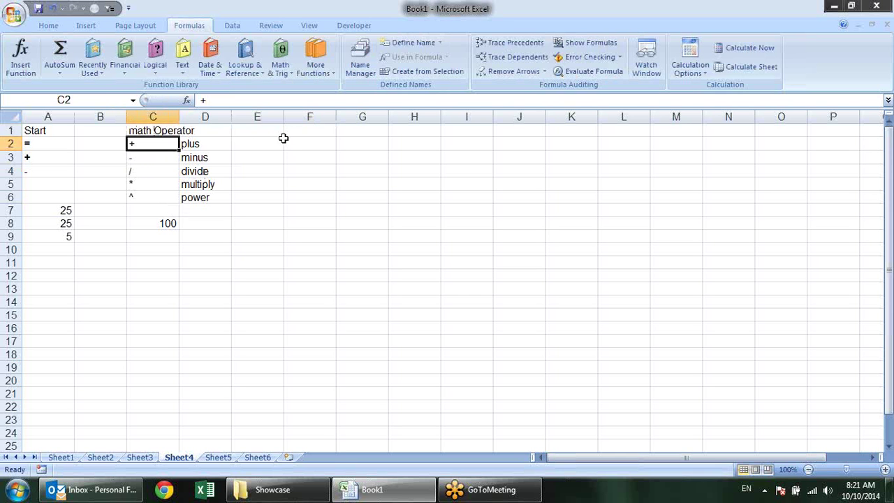
Type 'Logical operators' in F1 and enter >, <, <=, >=, <> in F2:F6
left_click(285, 134)
type("Logical")
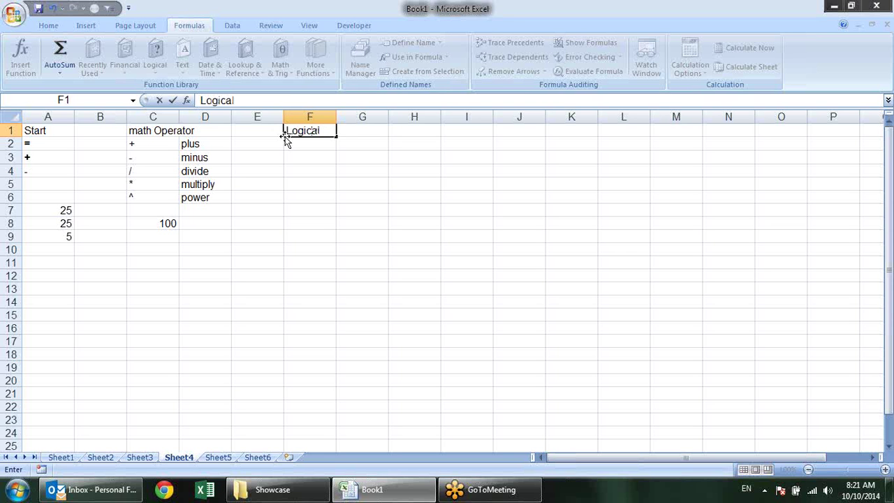
type(" operators")
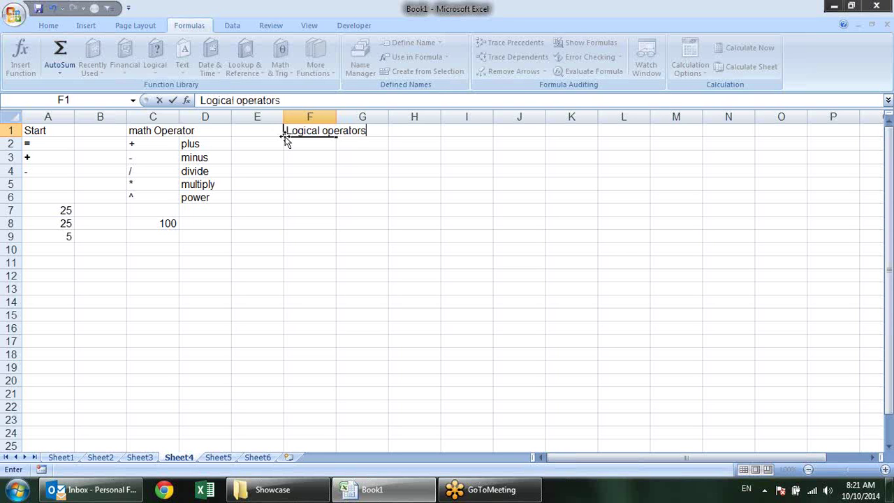
key("Return")
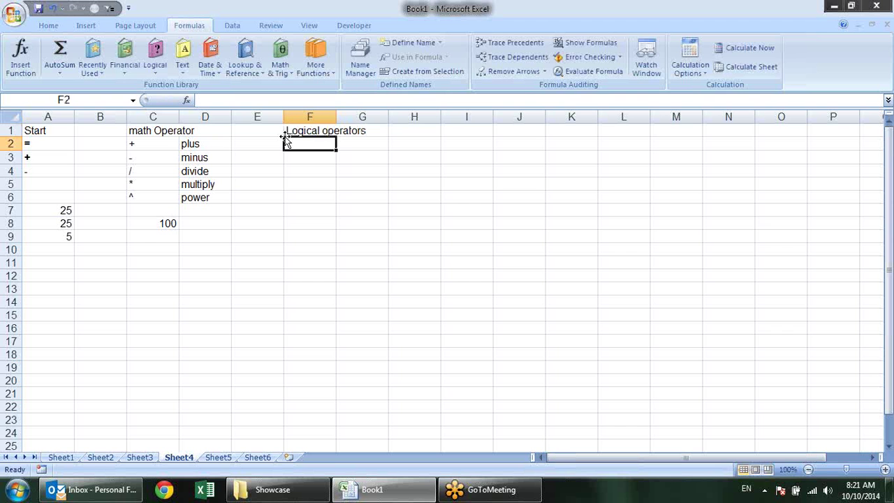
type(">")
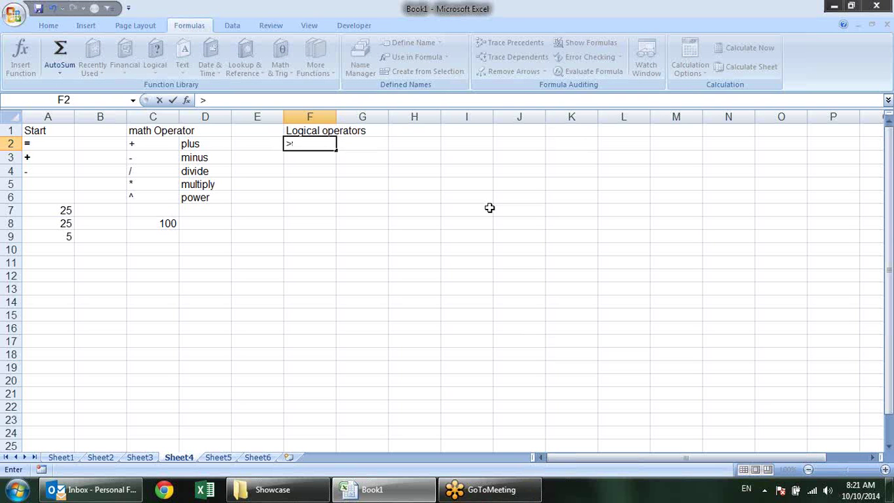
key("Return")
type("<")
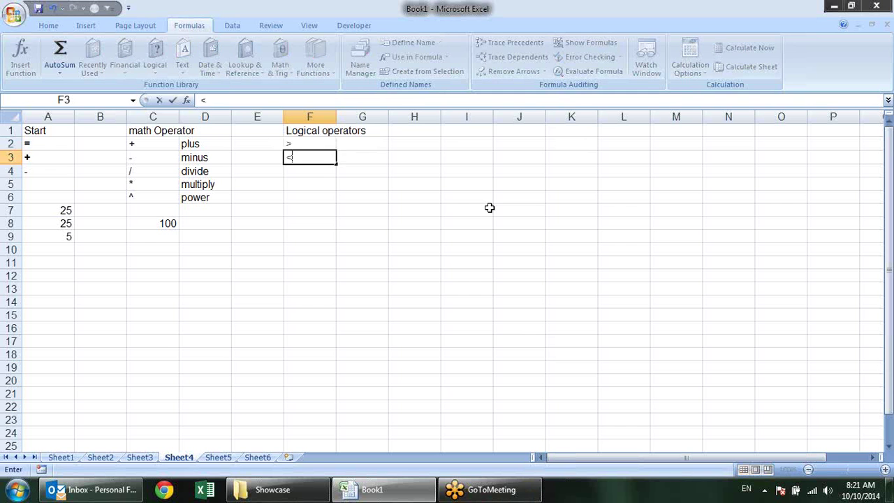
key("Return")
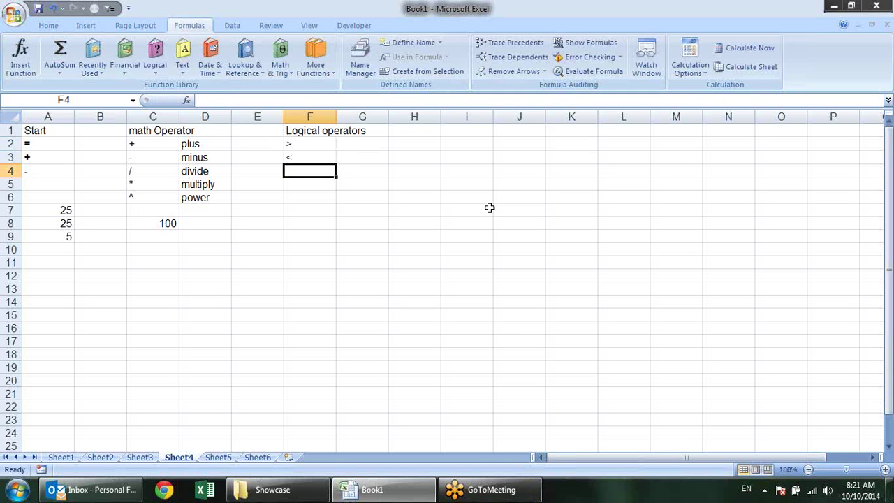
type("<=")
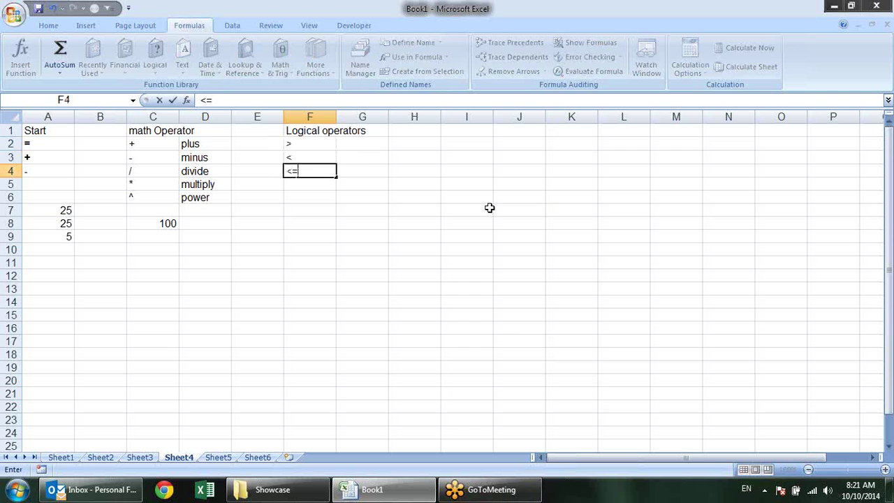
key("Return")
type(">=")
key("Return")
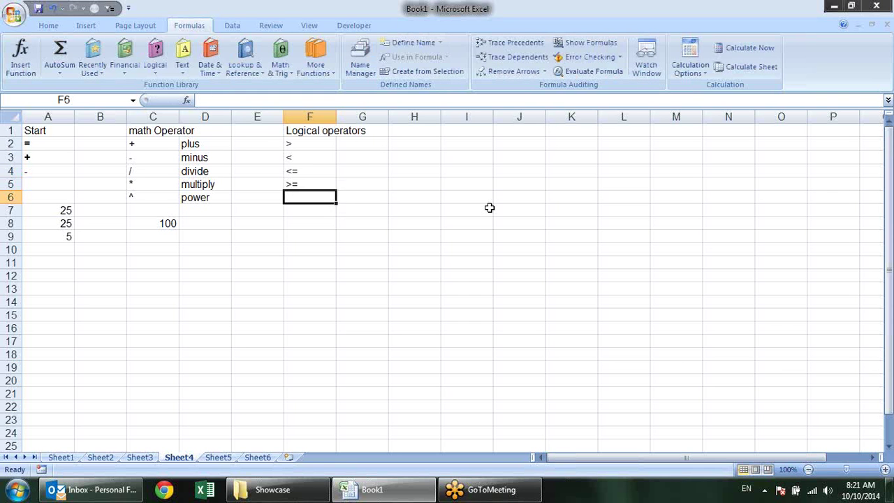
type("<>")
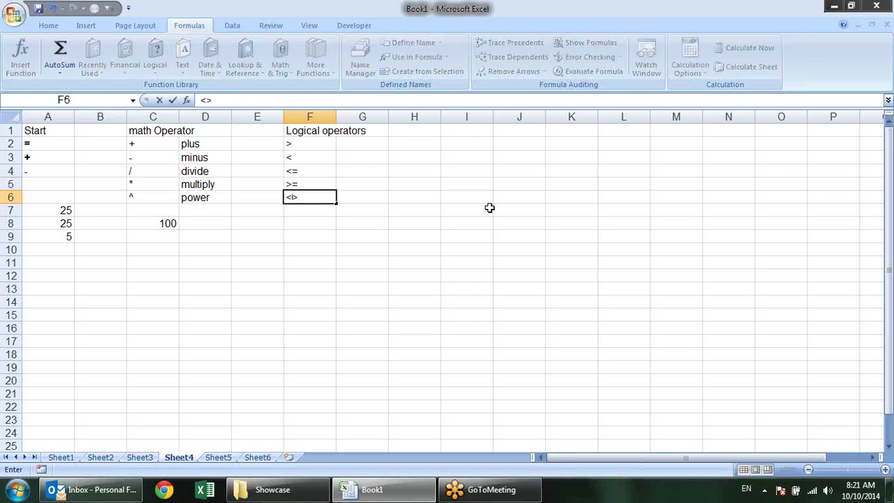
key("Return")
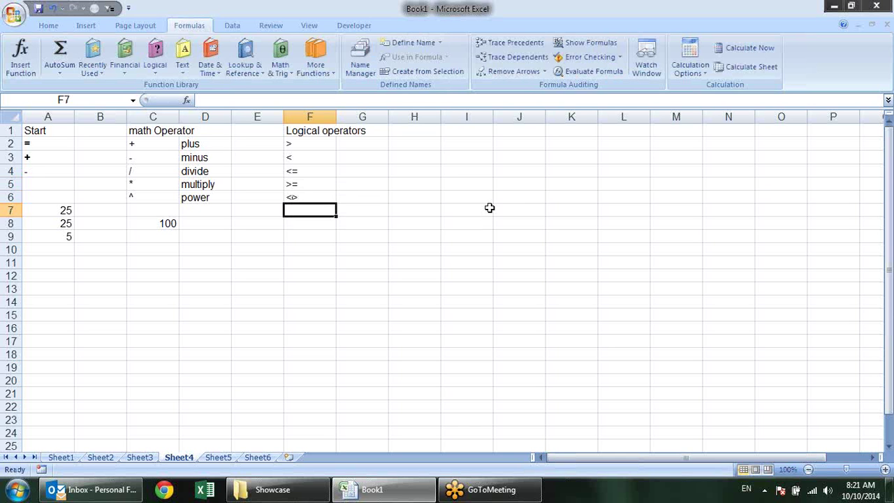
Enter test values 10 in D10 and 20 in E10
left_click(212, 254)
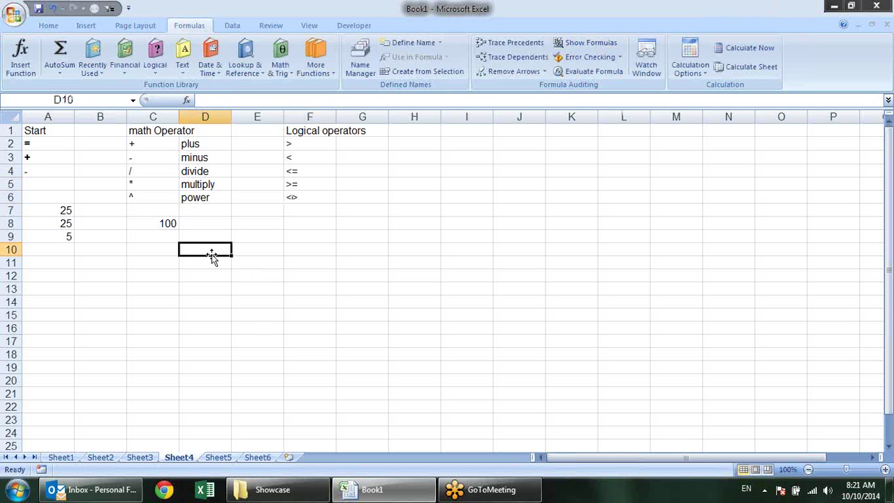
type("10")
key("Tab")
type("20")
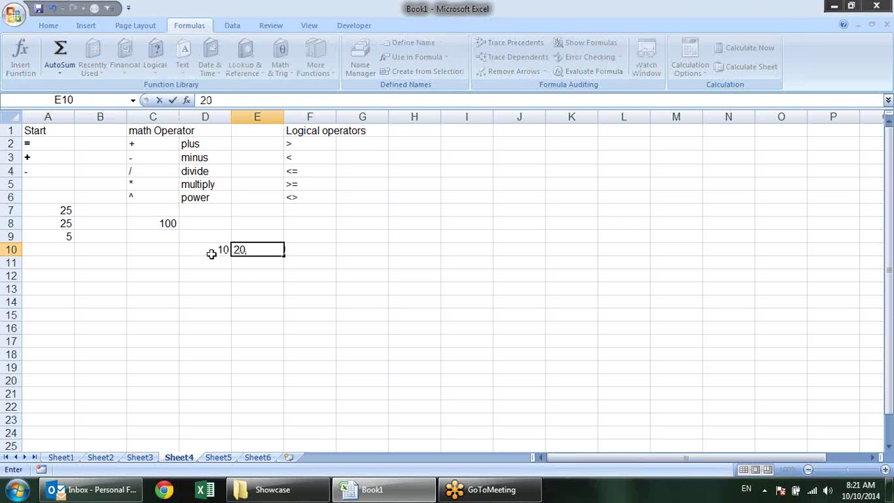
key("Tab")
Enter the comparison =D10>E10 in F10
type("=")
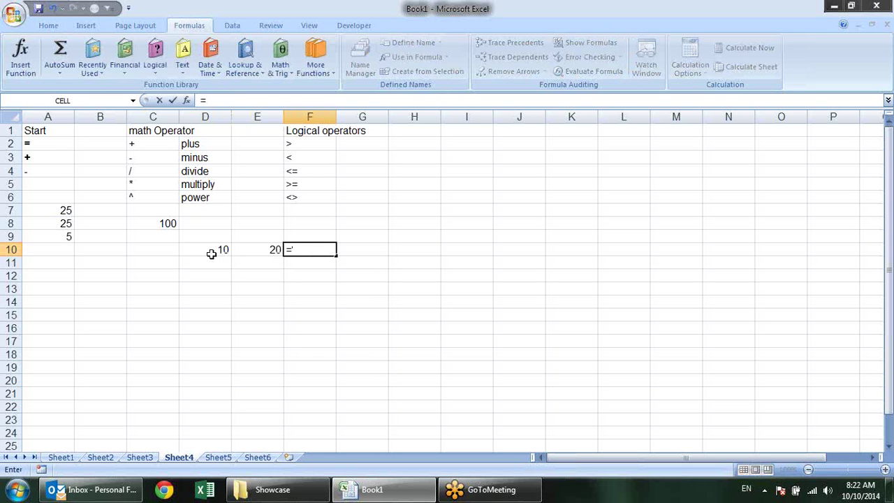
left_click(222, 249)
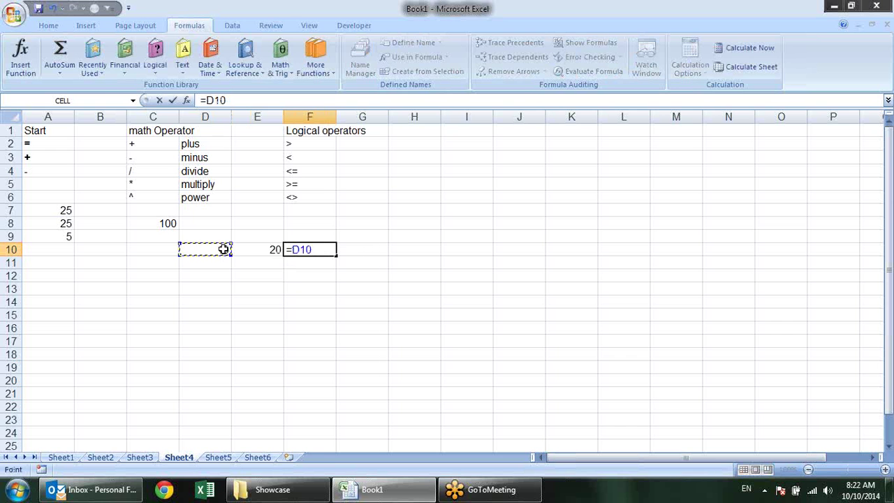
type(">")
left_click(274, 249)
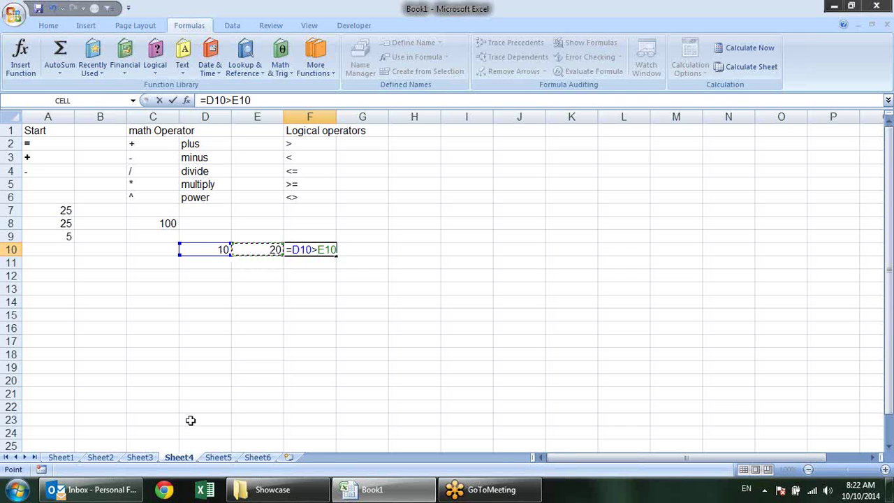
key("Return")
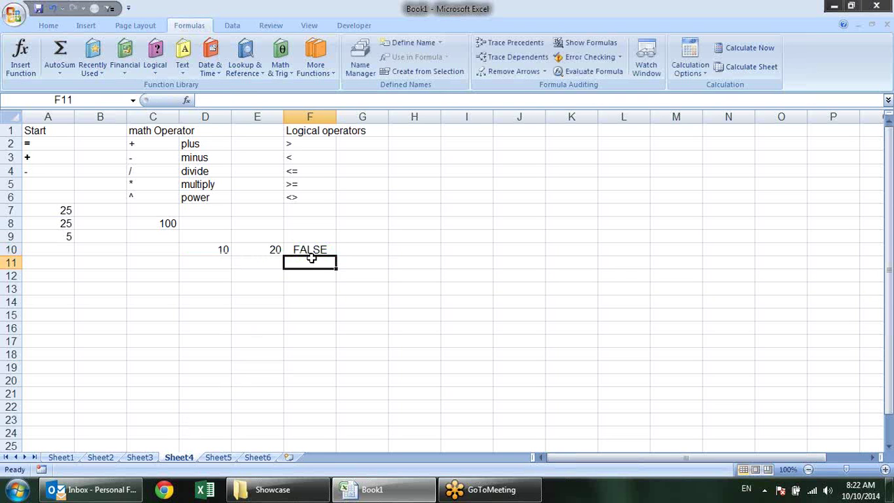
Change F10's comparison to =D10<E10
double_click(312, 251)
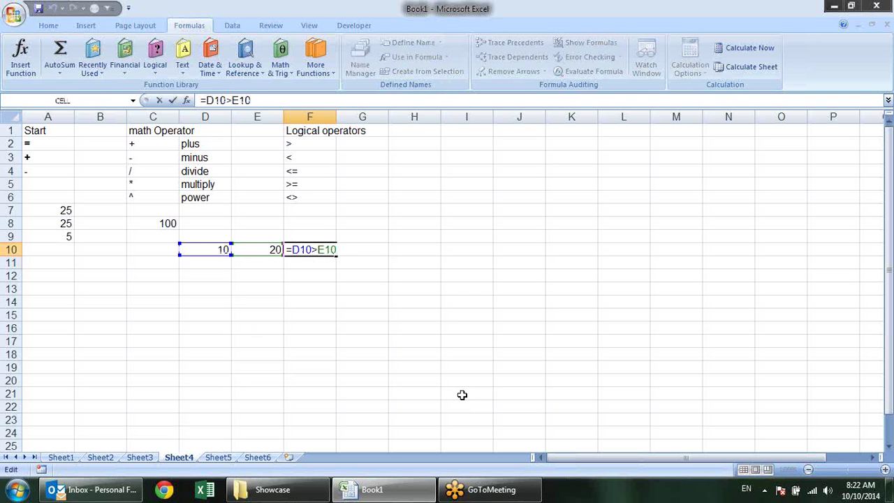
key("BackSpace")
type("<")
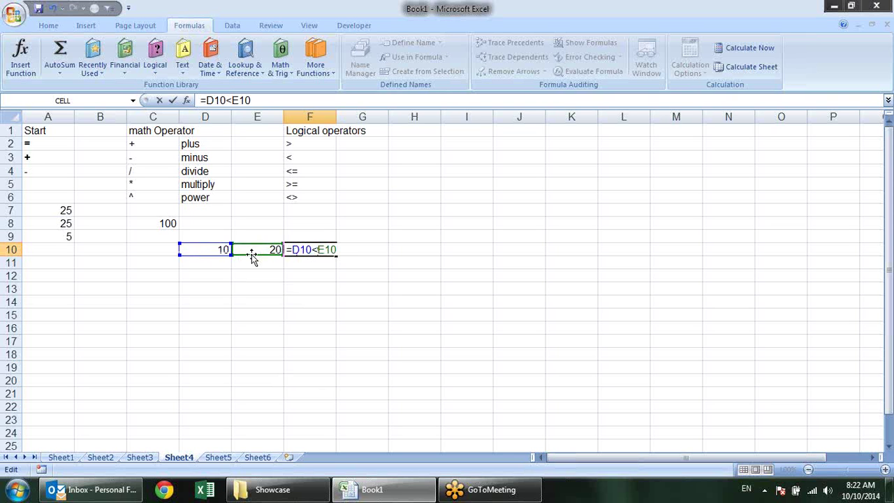
key("Return")
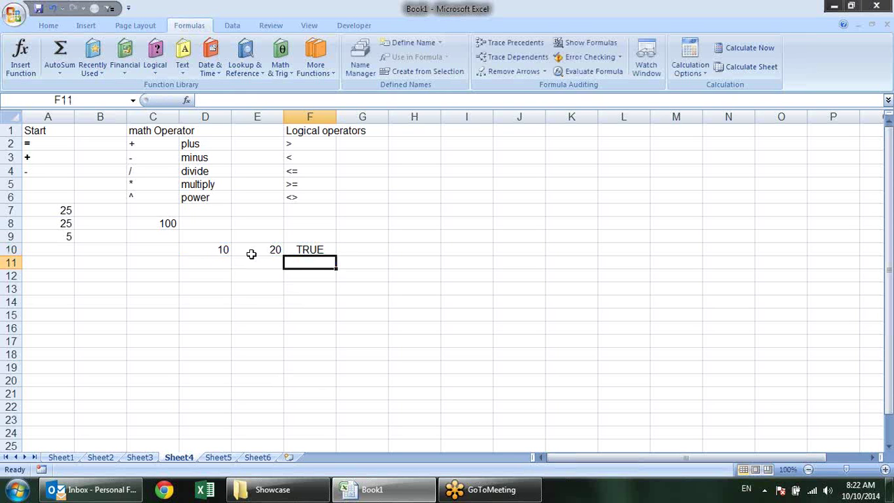
left_click(329, 247)
double_click(327, 249)
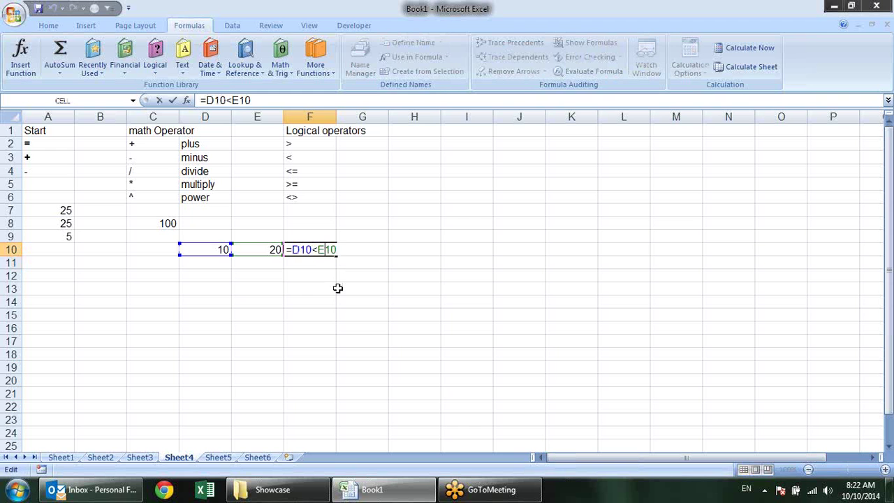
key("Return")
Change D10 to 20 and make F10's comparison =D10<=E10
left_click(216, 248)
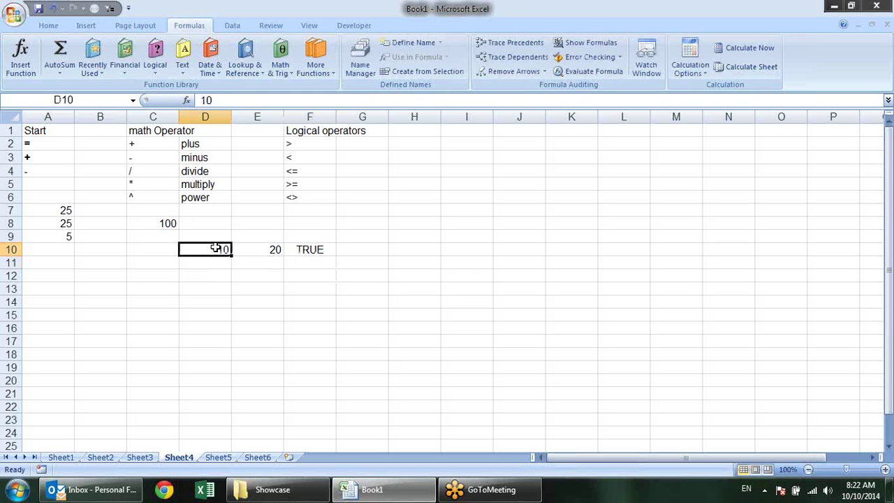
type("20")
key("Return")
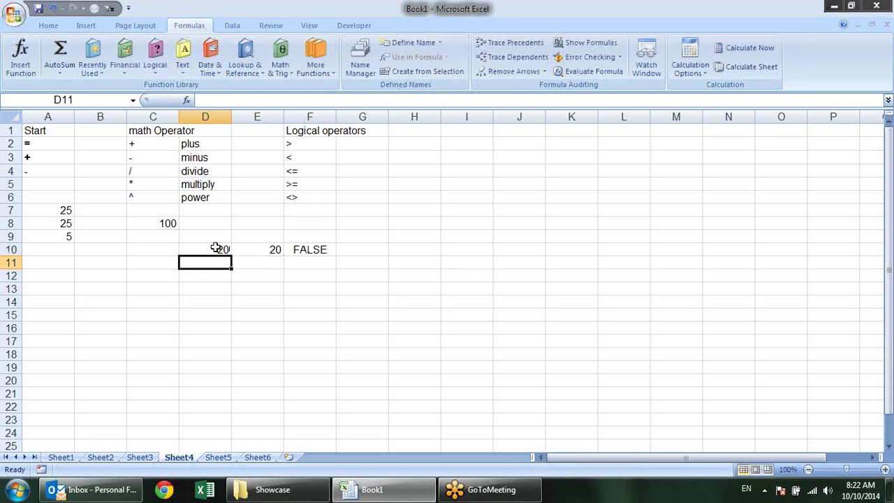
double_click(314, 249)
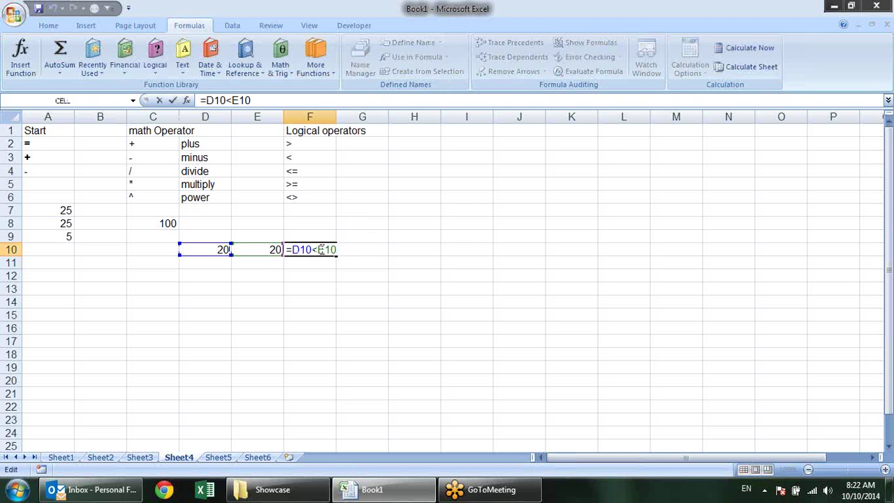
left_click(317, 249)
type("=")
key("Return")
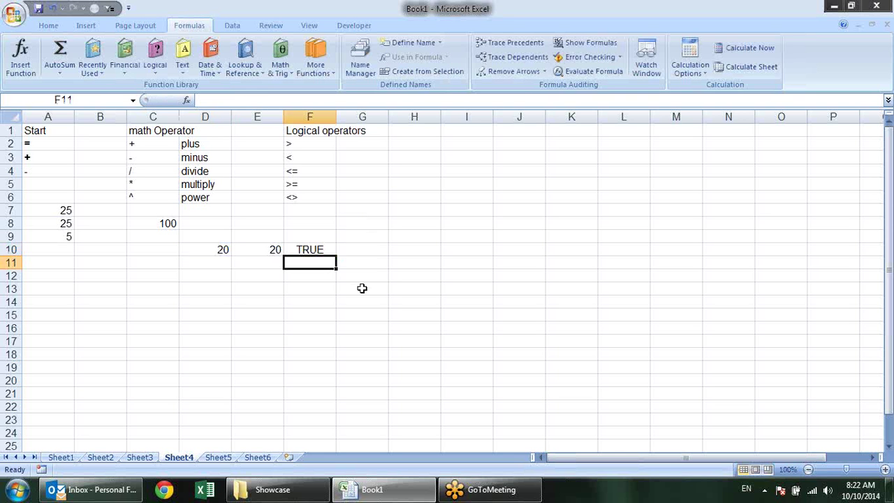
double_click(307, 250)
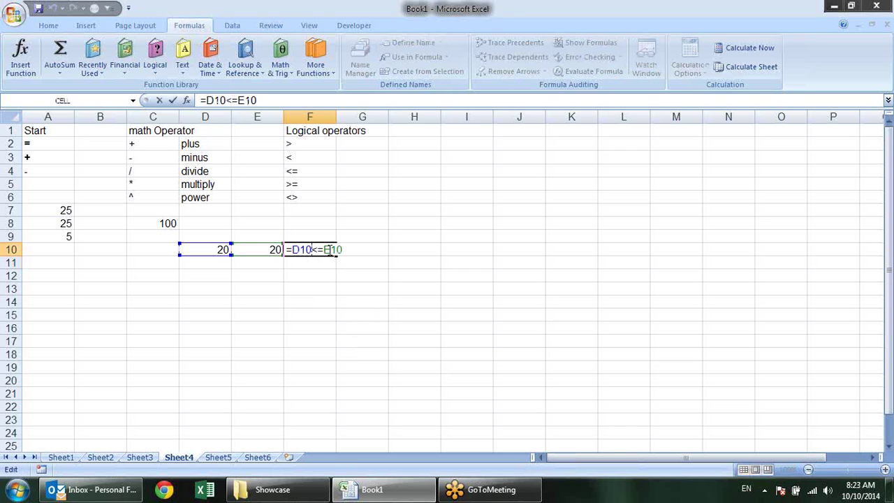
key("Return")
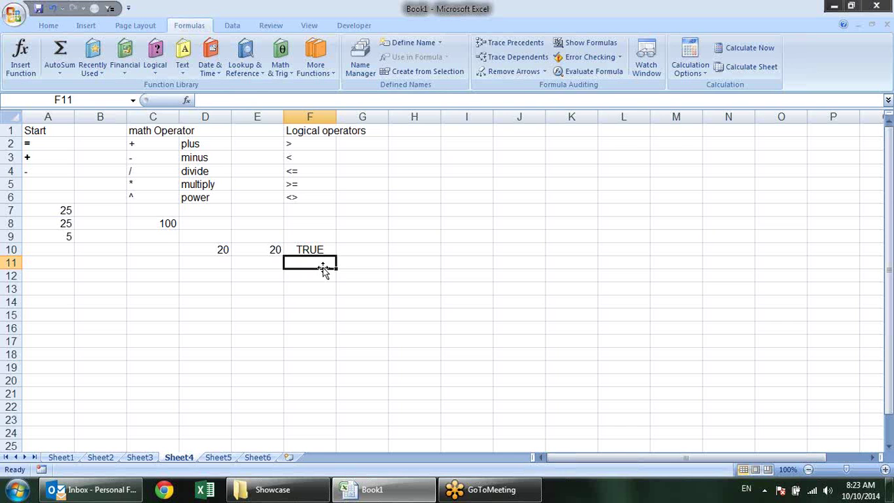
Change F10's comparison to the not-equal test =D10<>E10
key("Up")
key("Up")
key("Up")
key("Up")
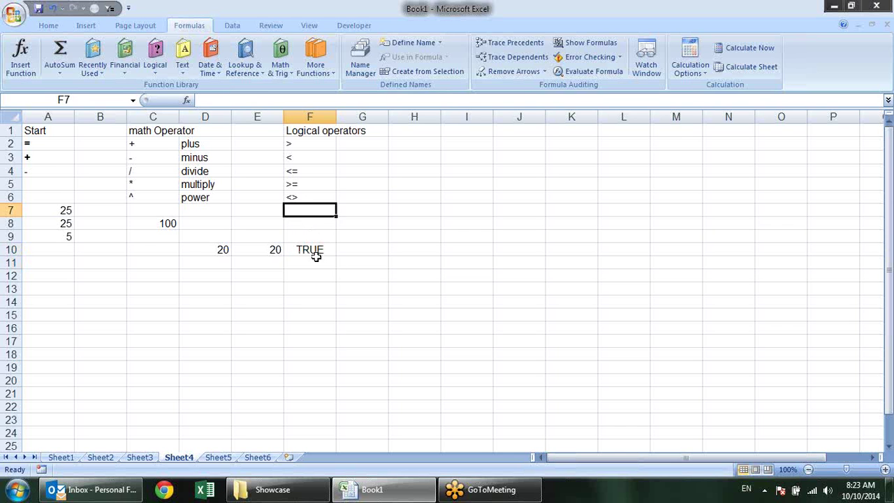
left_click(312, 263)
double_click(315, 250)
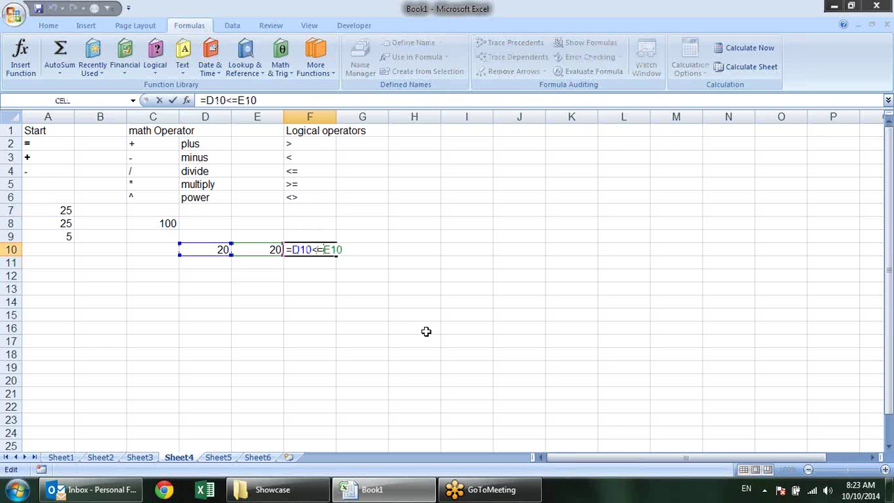
key("BackSpace")
type(">")
key("Return")
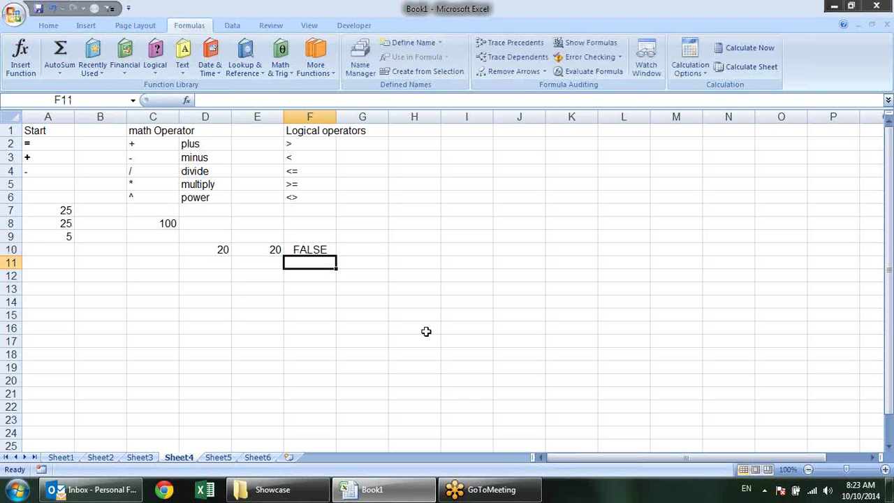
Change E10 to 10 so F10 returns TRUE
left_click(240, 250)
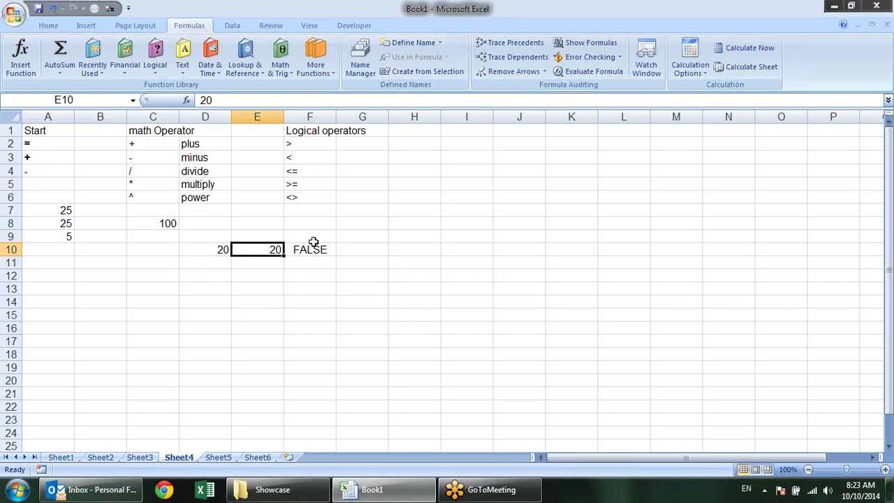
type("10")
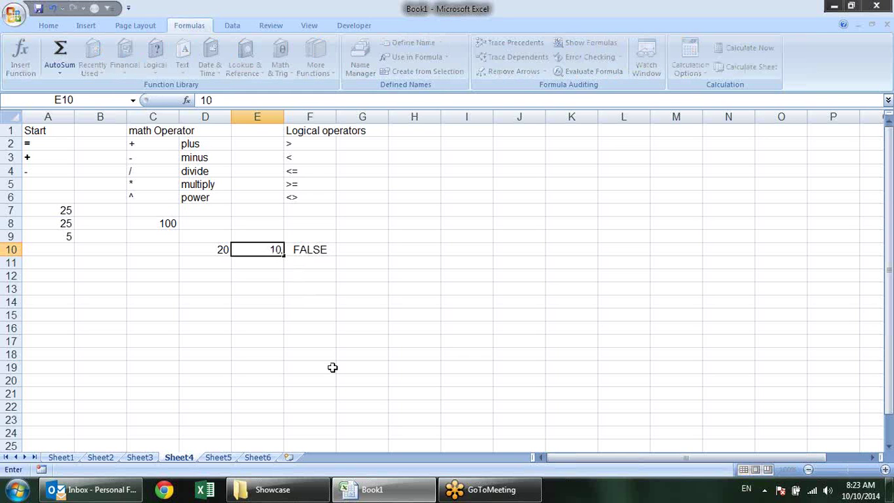
key("Return")
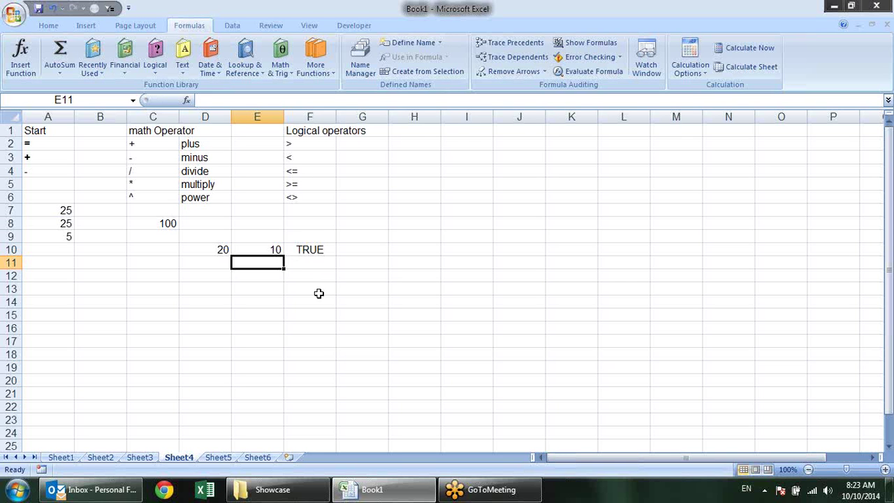
left_click(296, 273)
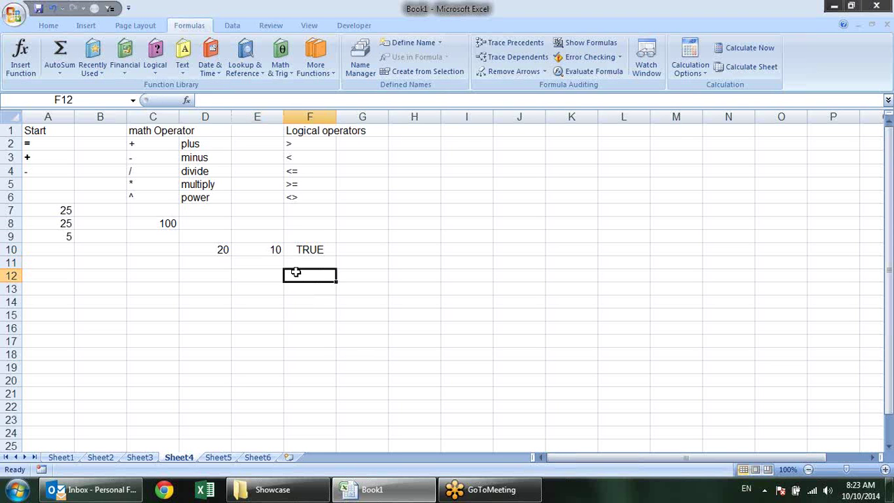
left_click(403, 130)
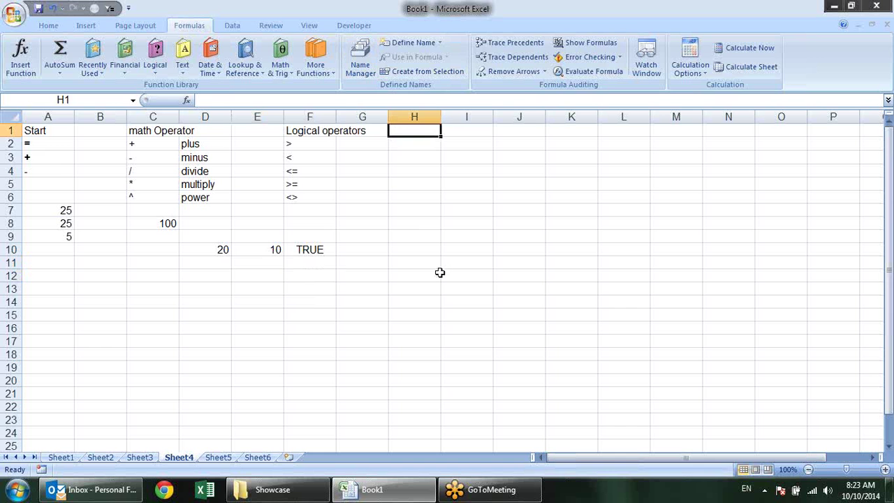
type("tex")
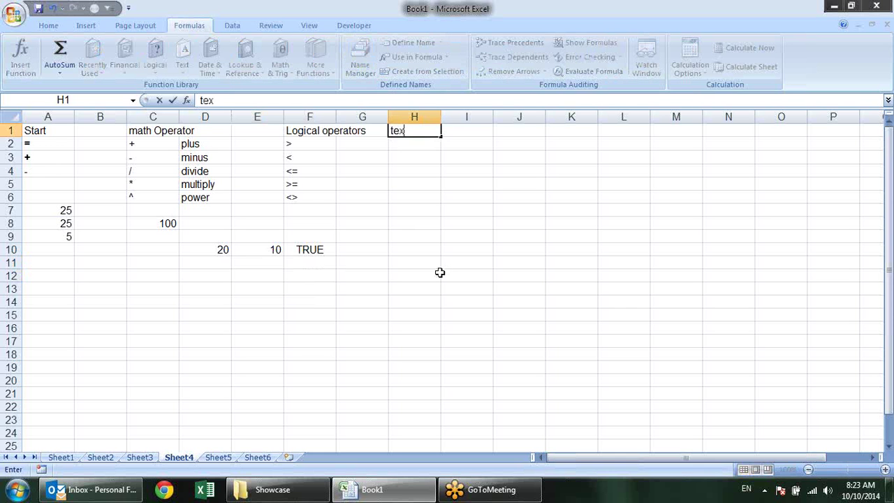
type("t")
key("Return")
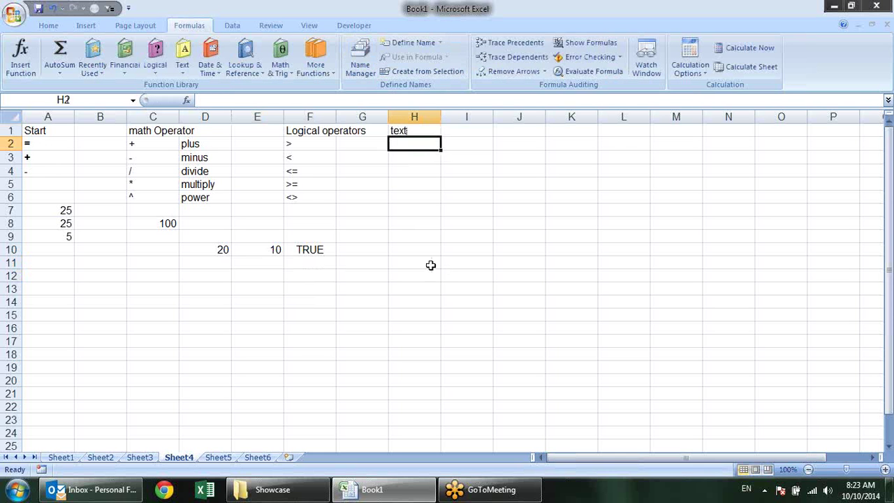
left_click(329, 141)
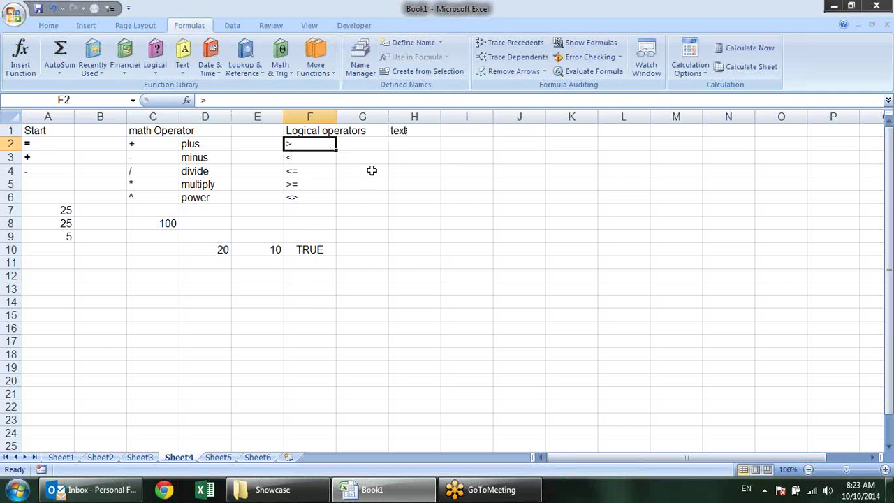
left_click(435, 147)
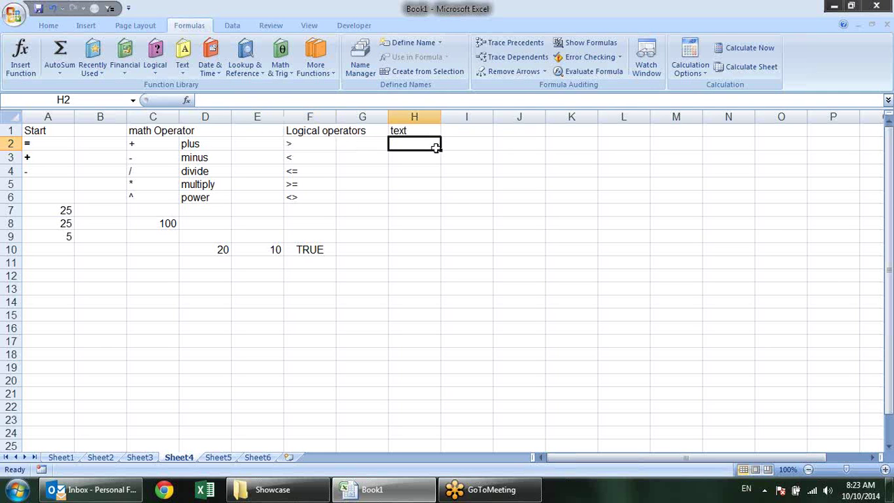
type("&")
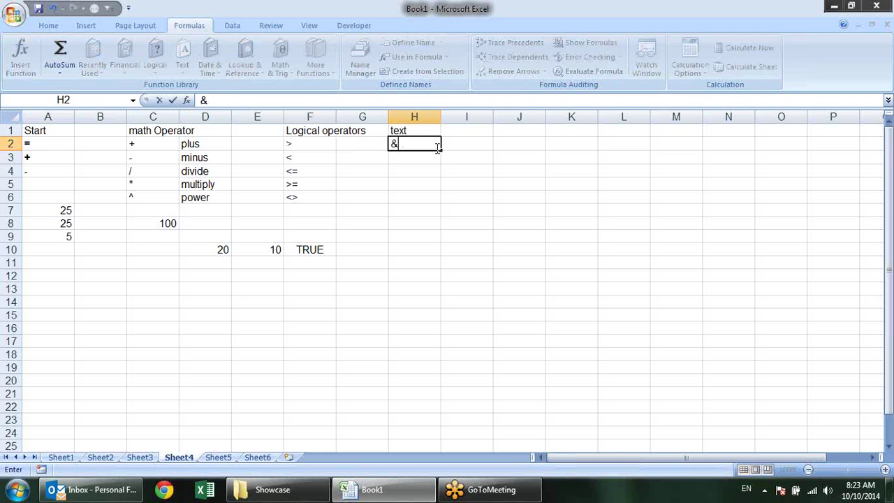
key("Return")
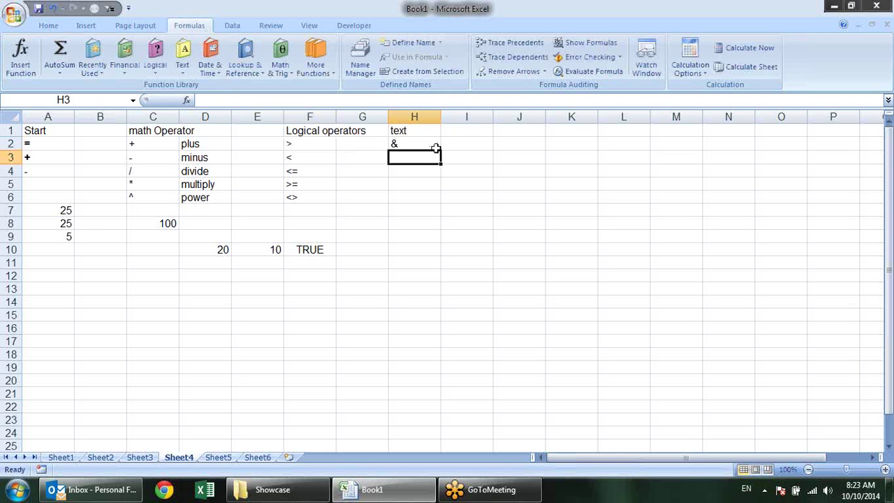
left_click(151, 275)
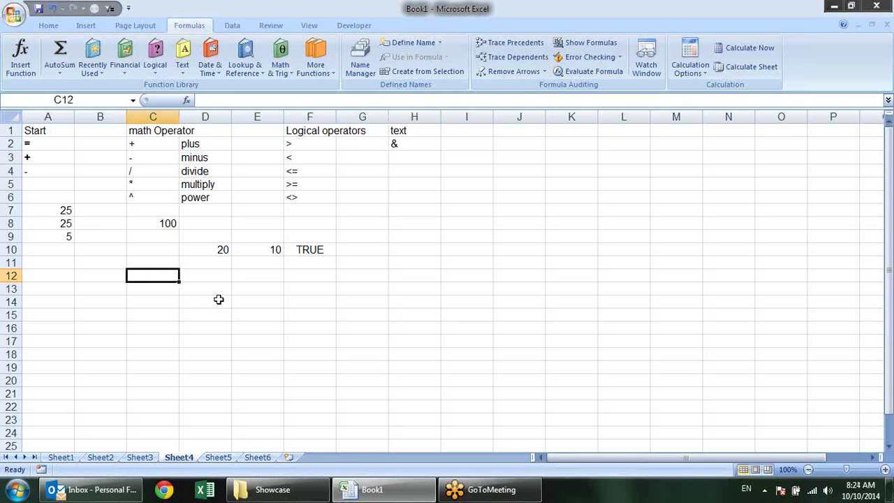
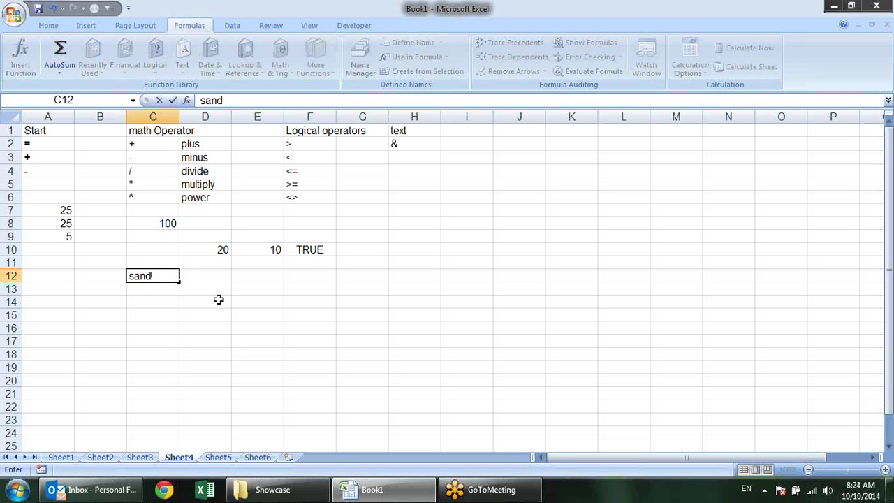
Enter a first name in C12 and a last name in D12
key("Tab")
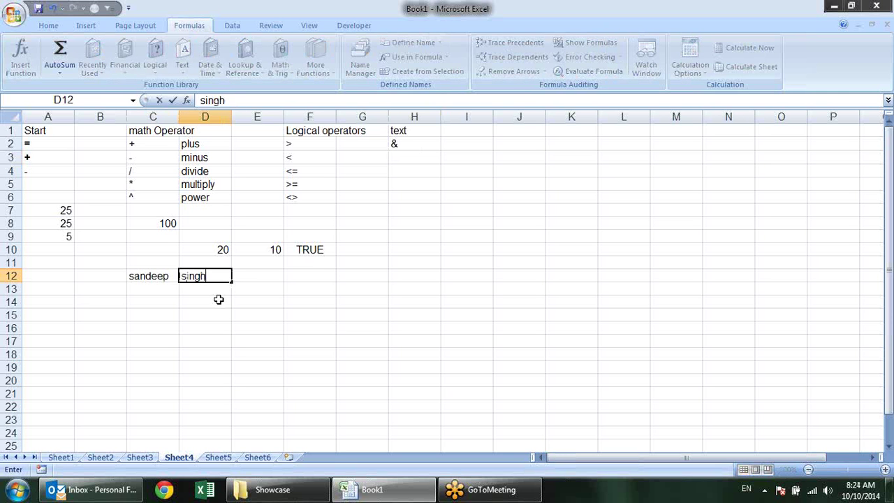
key("Return")
left_click(167, 275)
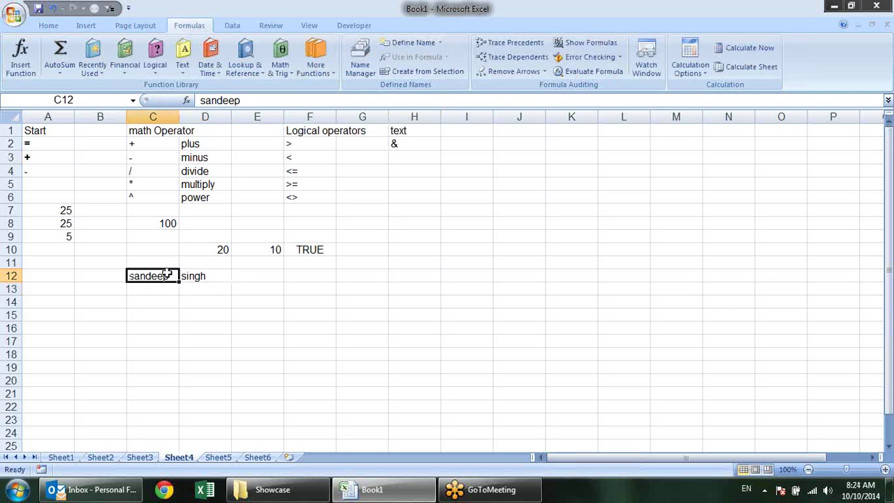
left_click(200, 276)
Widen column E and enter =C12&D12 in E12 to join the names
left_click_drag(285, 116, 344, 117)
left_click(292, 275)
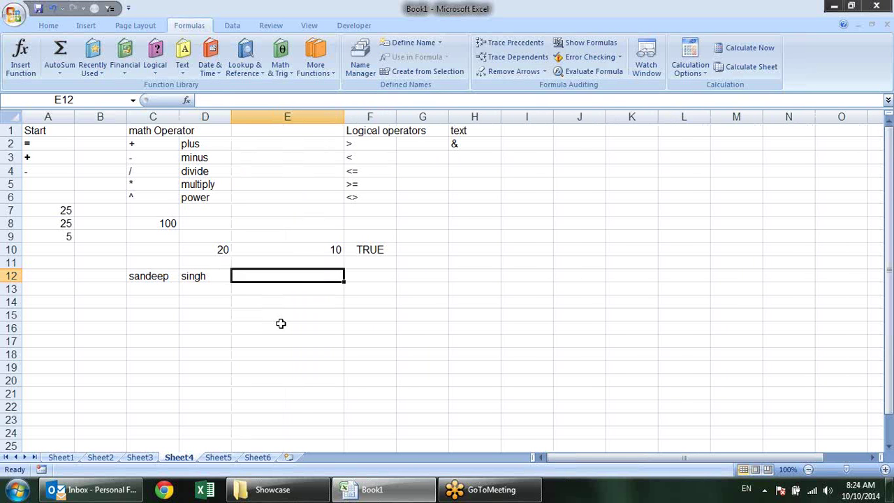
type("=")
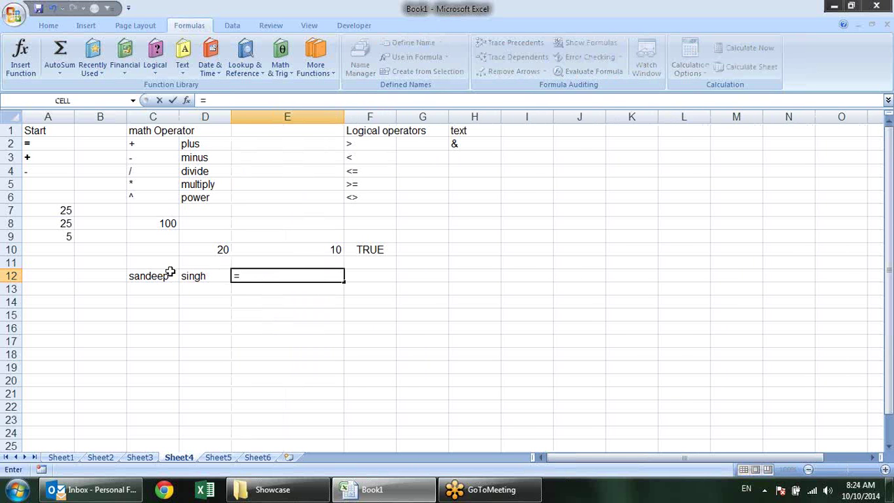
left_click(171, 273)
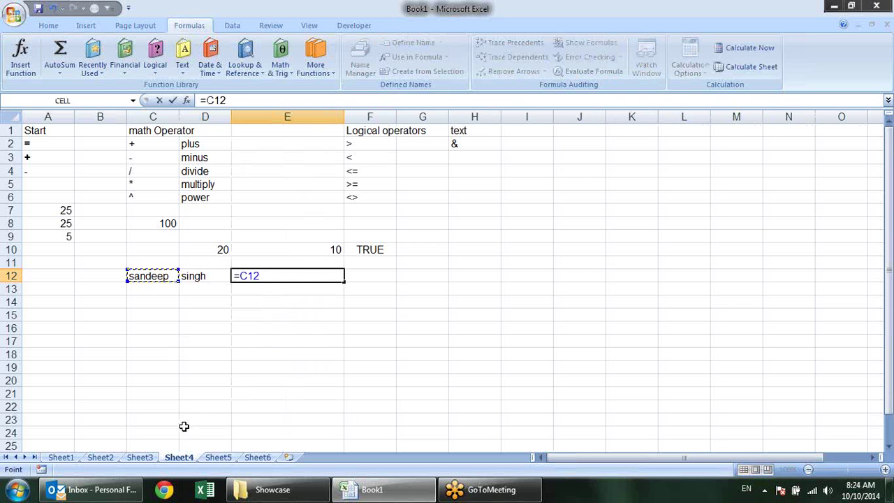
type("&")
left_click(214, 275)
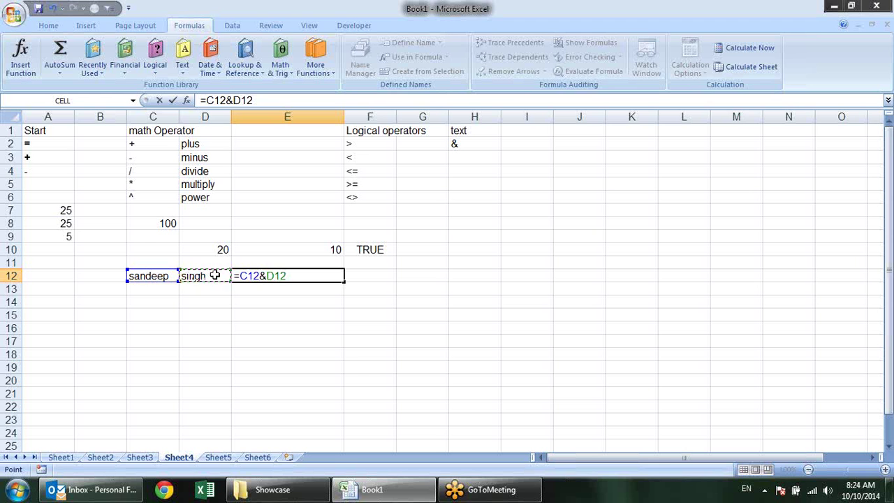
key("Return")
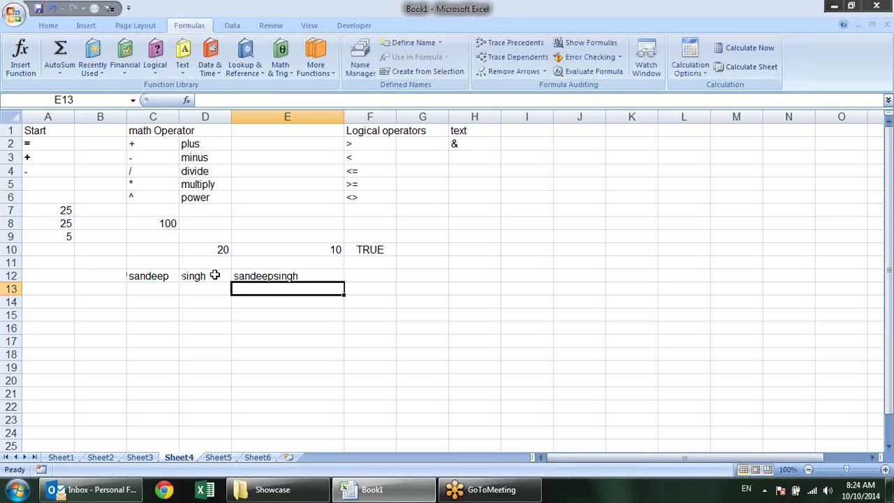
Edit E12 to =C12&" "&D12 so a space separates the names
key("Up")
key("F2")
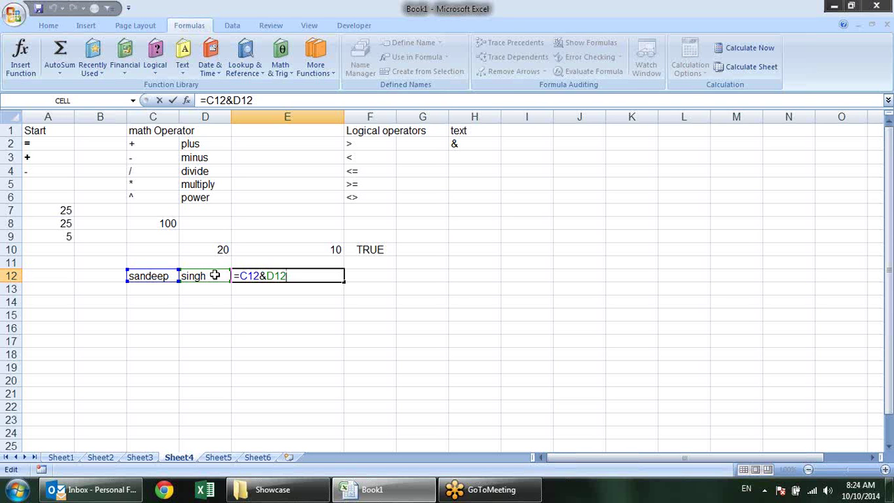
key("Escape")
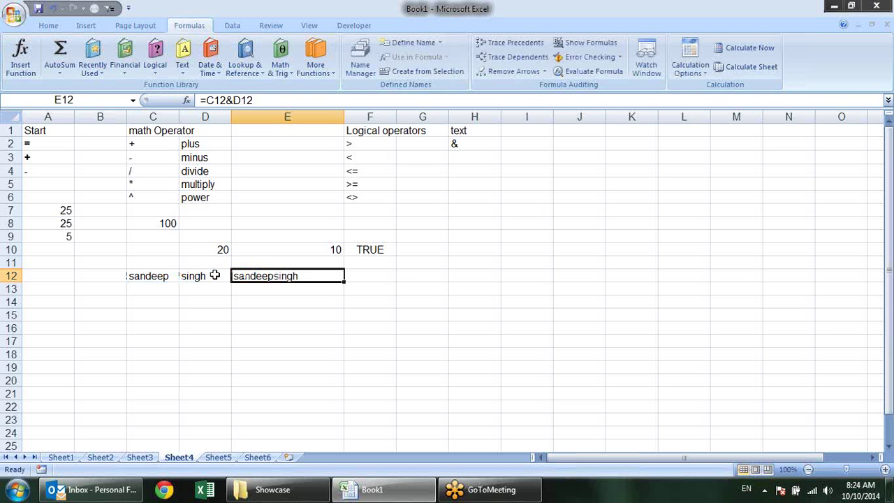
key("F2")
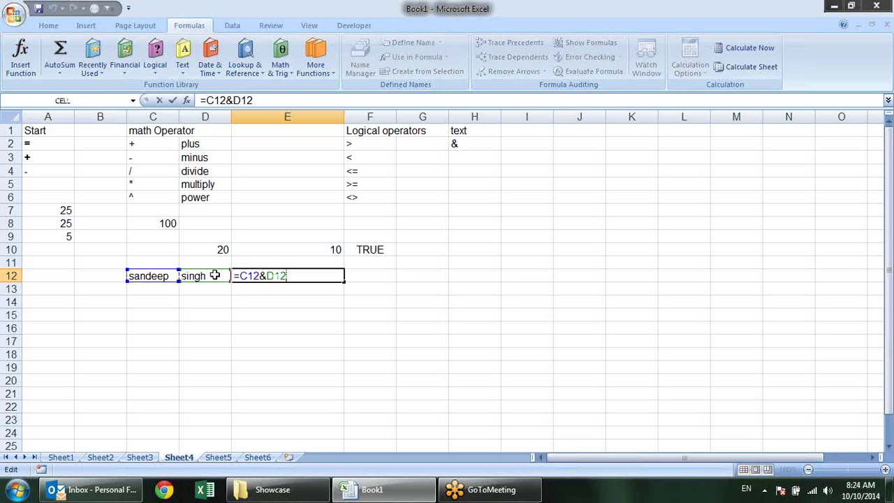
key("Left")
type("\"\"")
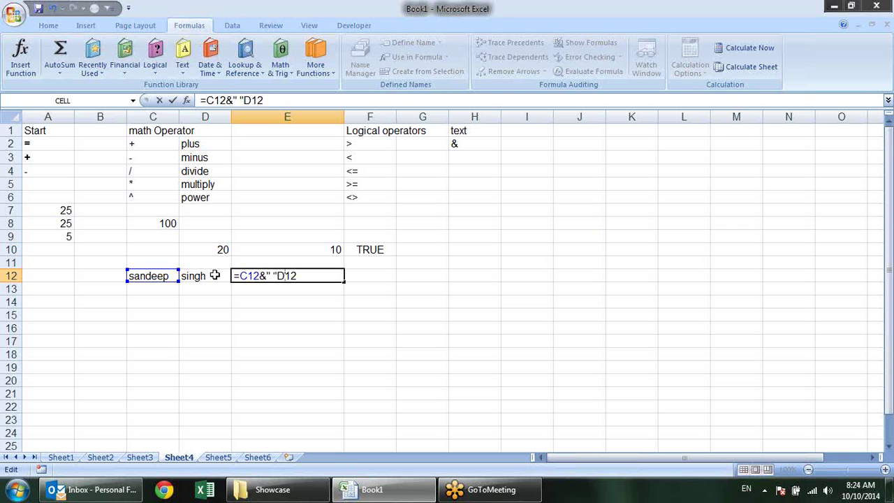
type(" &")
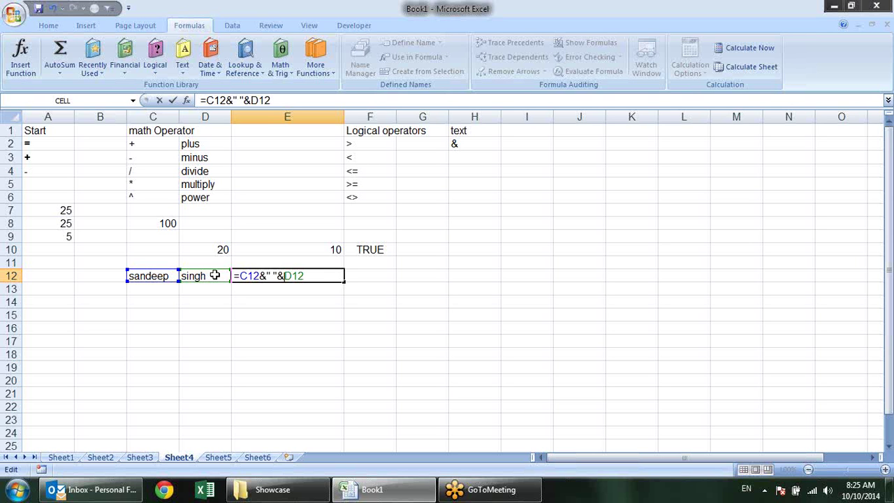
key("Return")
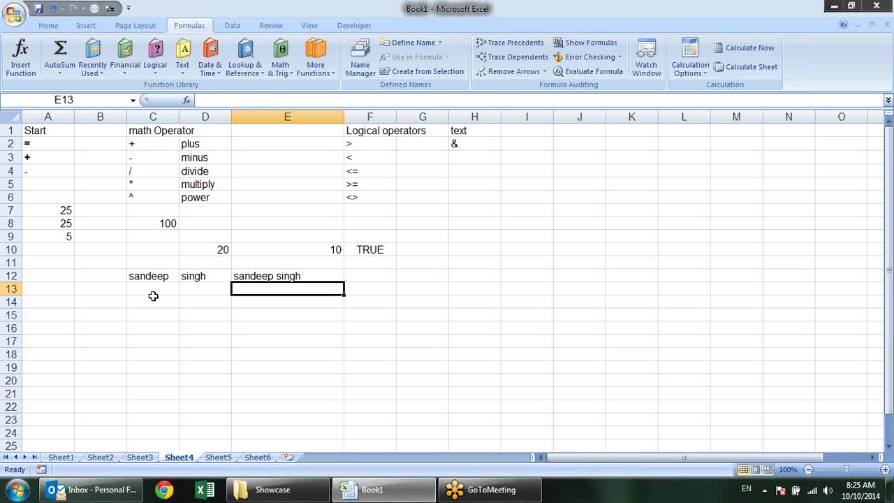
Enter =CONCATENATE(C12,D12) in E13
left_click(281, 274)
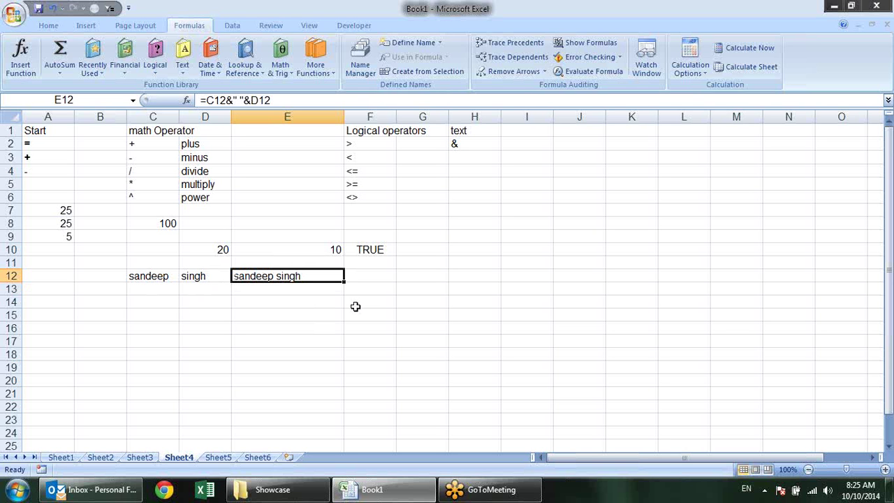
left_click(304, 289)
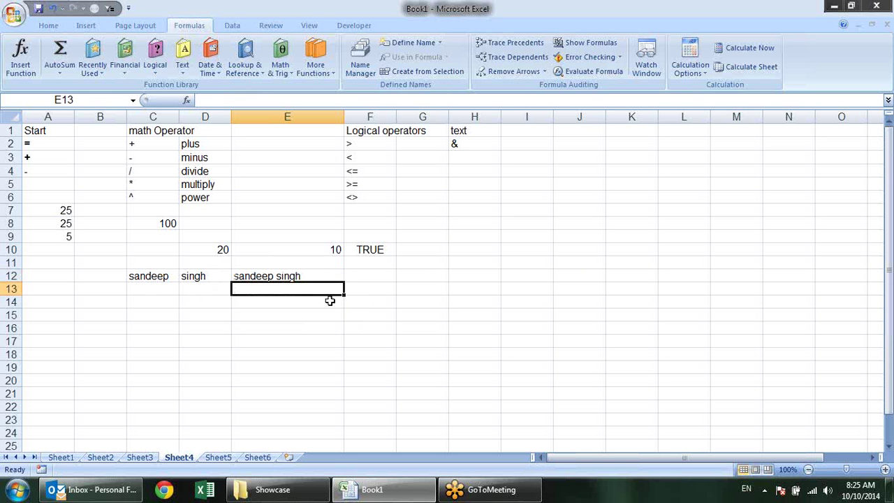
type("=con")
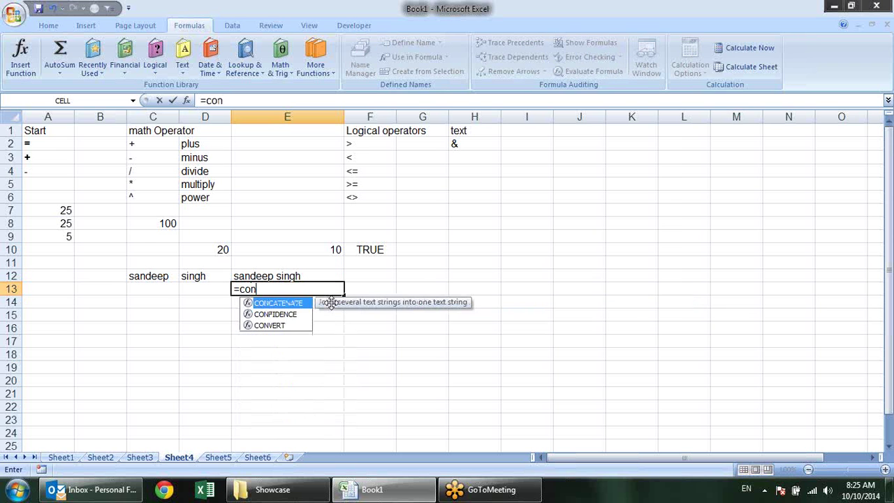
key("Tab")
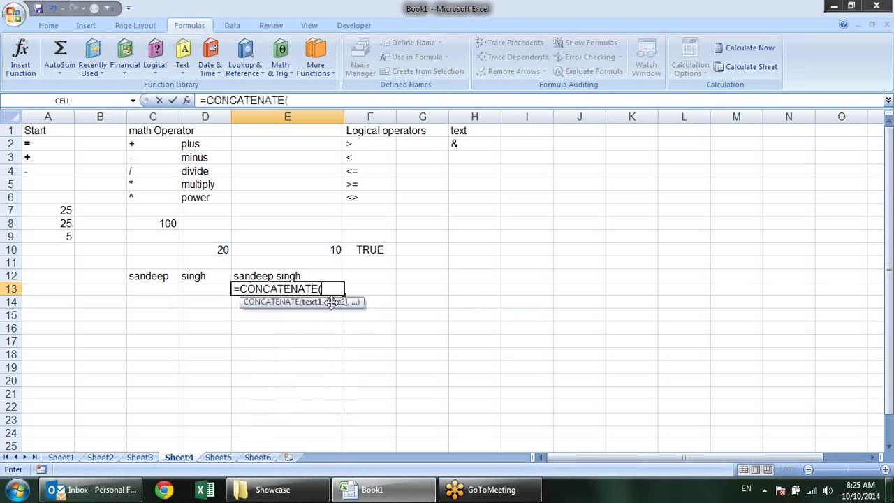
left_click(150, 277)
type(",")
left_click(200, 277)
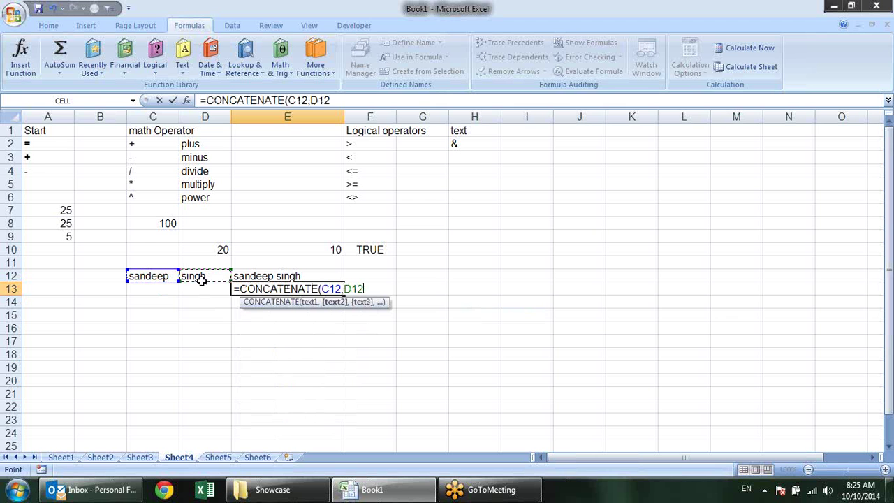
type(")")
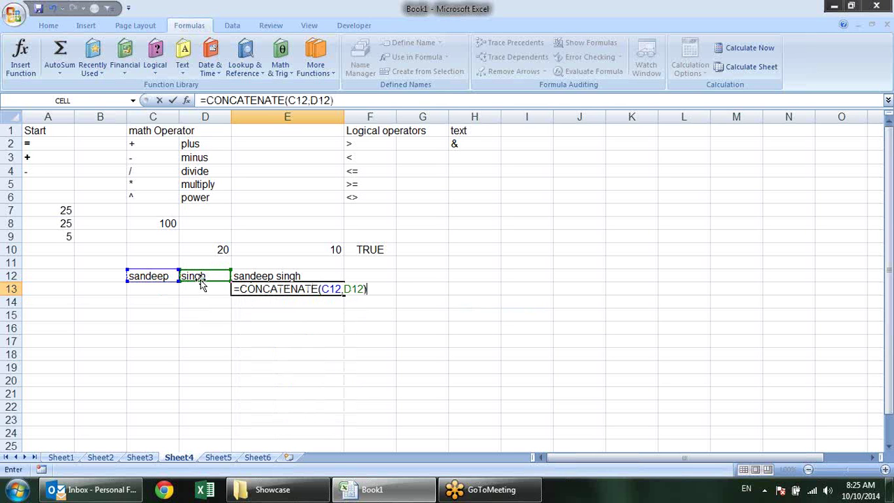
key("Return")
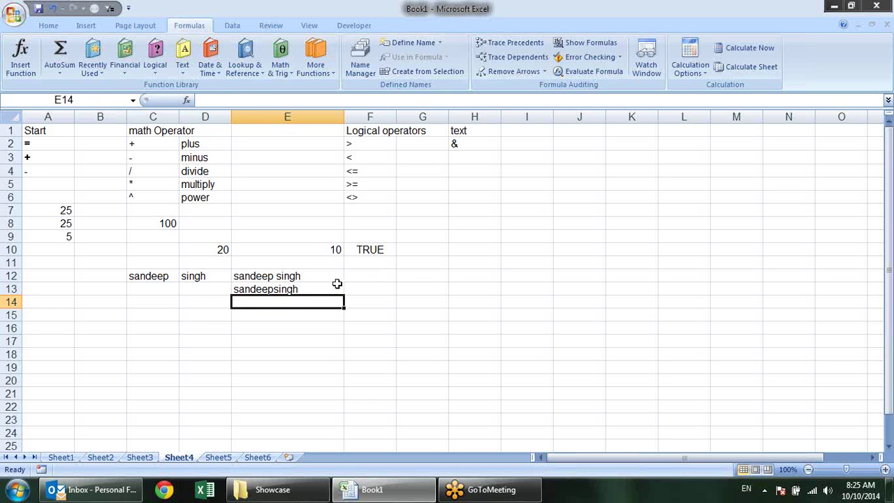
Insert a " " argument so E13 becomes =CONCATENATE(C12," ",D12)
left_click(335, 285)
key("F2")
left_click(343, 290)
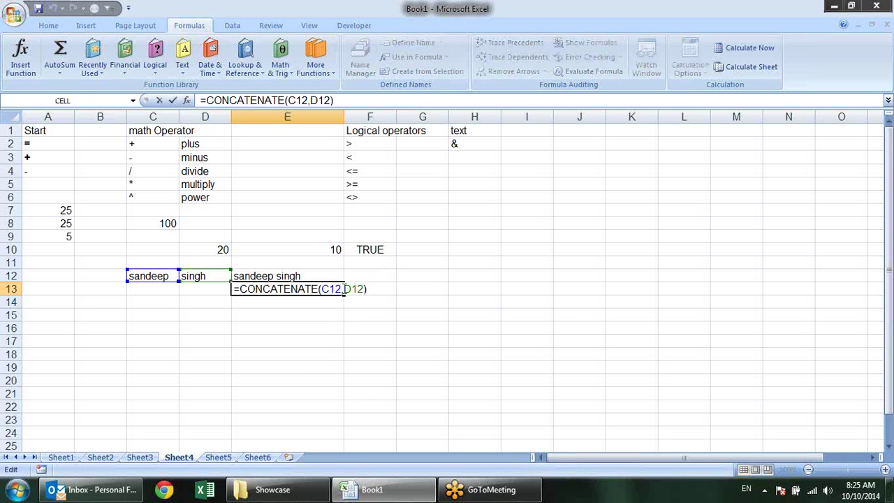
type("\" \"")
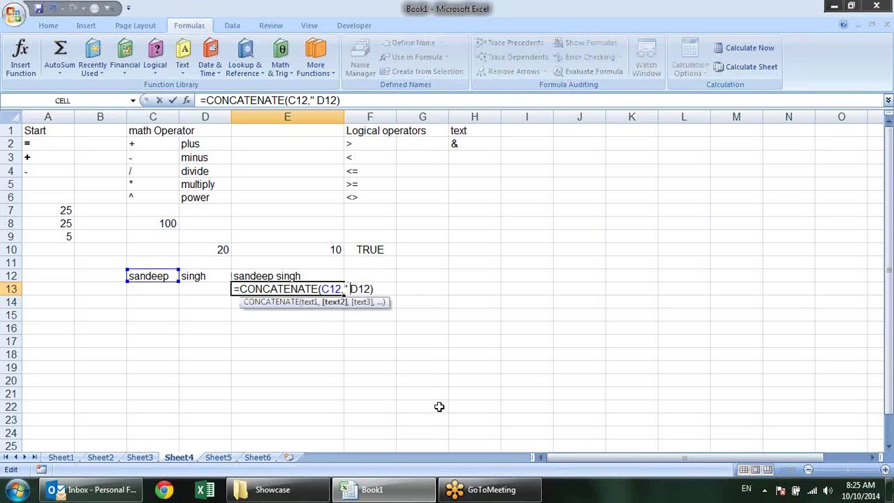
type(",")
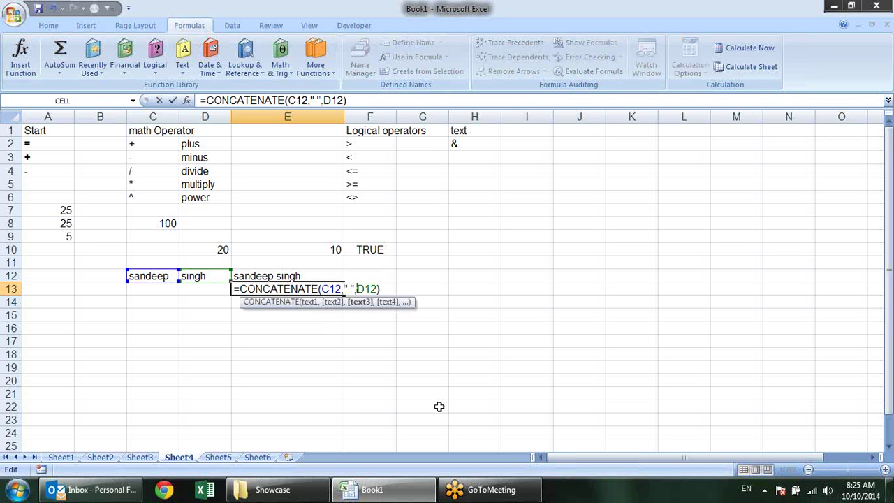
key("Return")
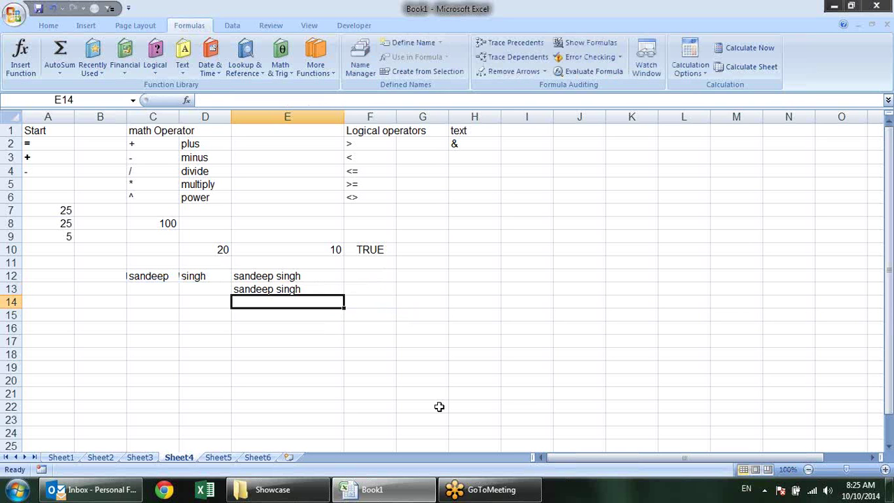
key("Up")
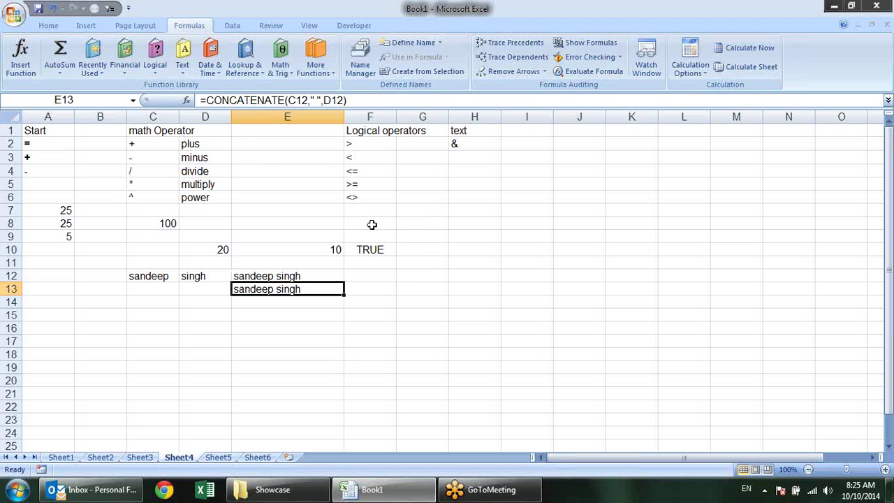
left_click(377, 254)
double_click(376, 255)
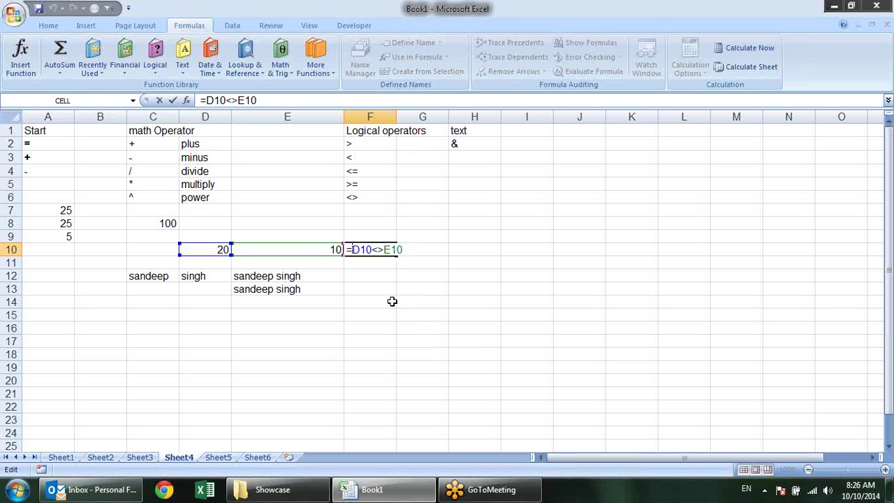
key("Return")
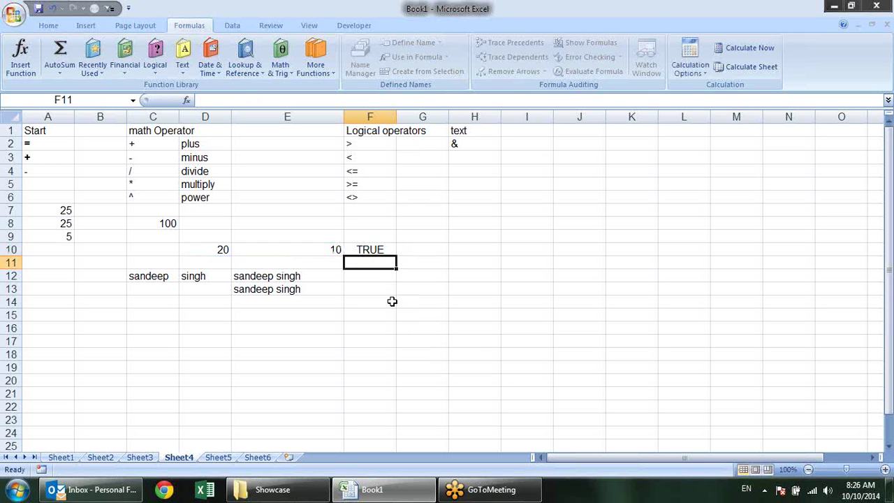
left_click(158, 316)
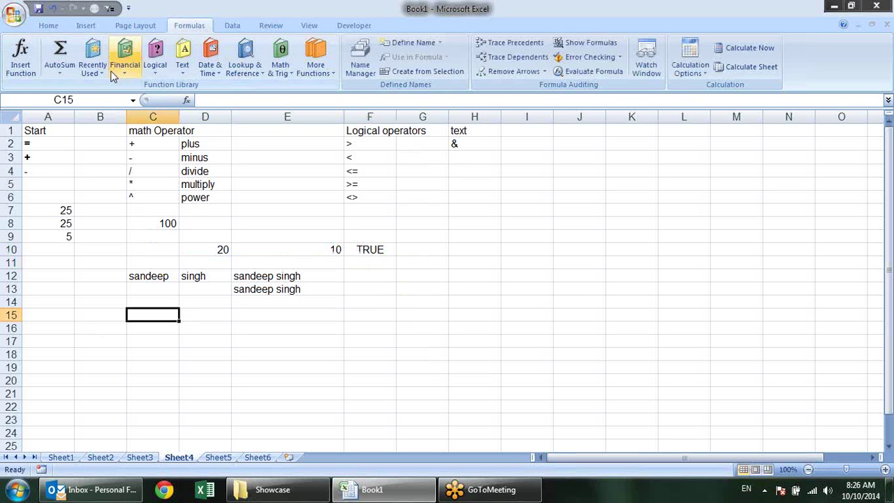
left_click(154, 56)
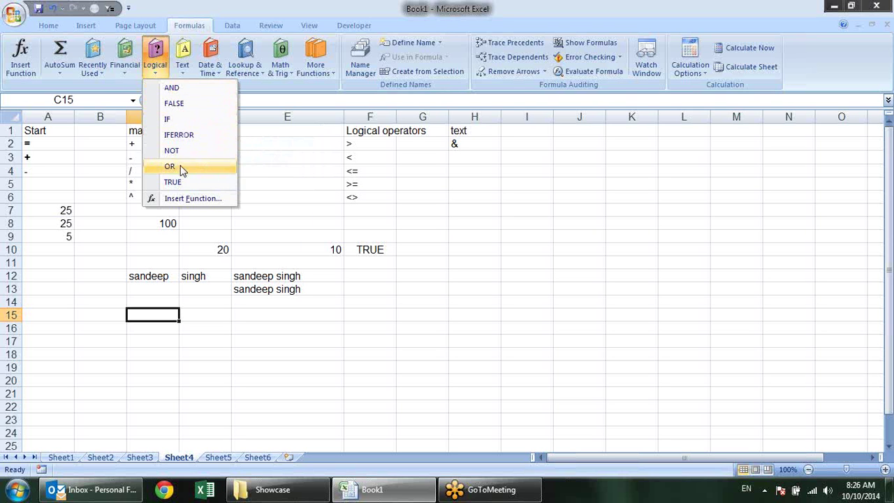
left_click(64, 323)
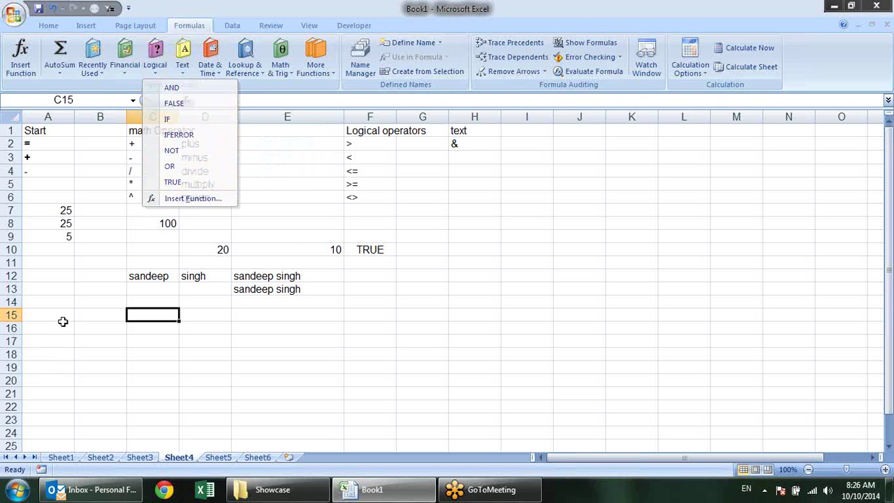
Start an IF formula in G10, then cancel the entry
left_click(433, 250)
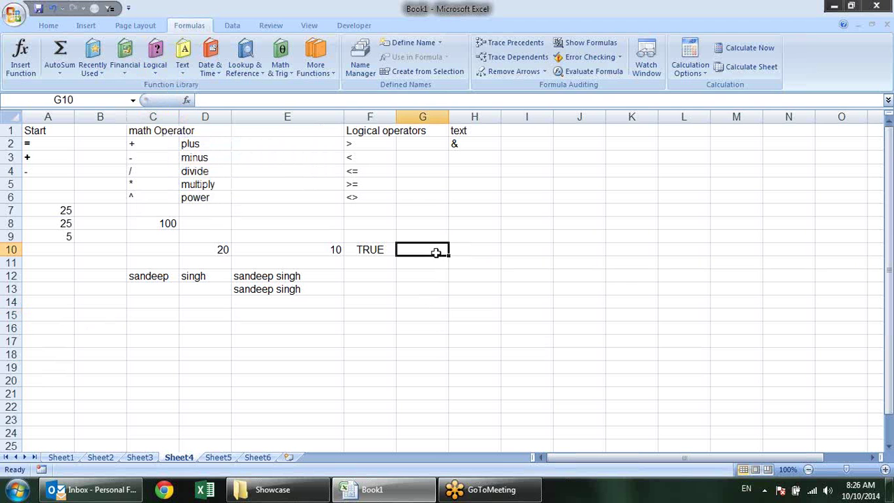
type("=if")
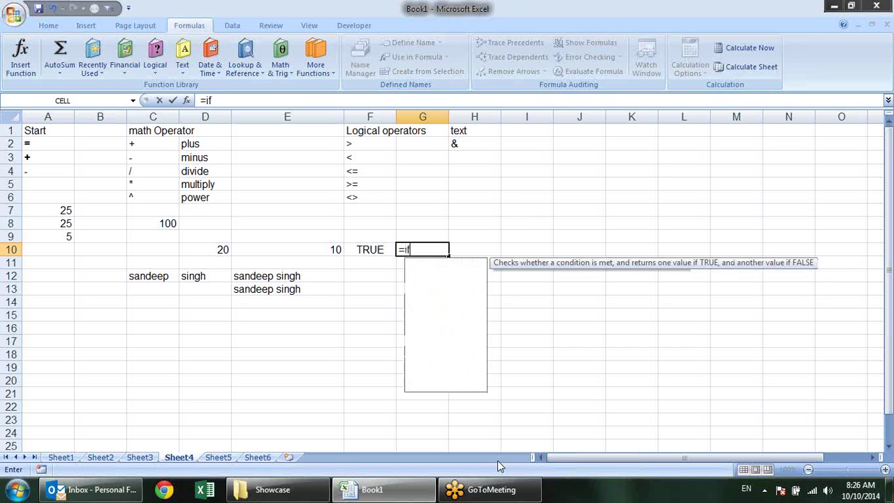
key("Tab")
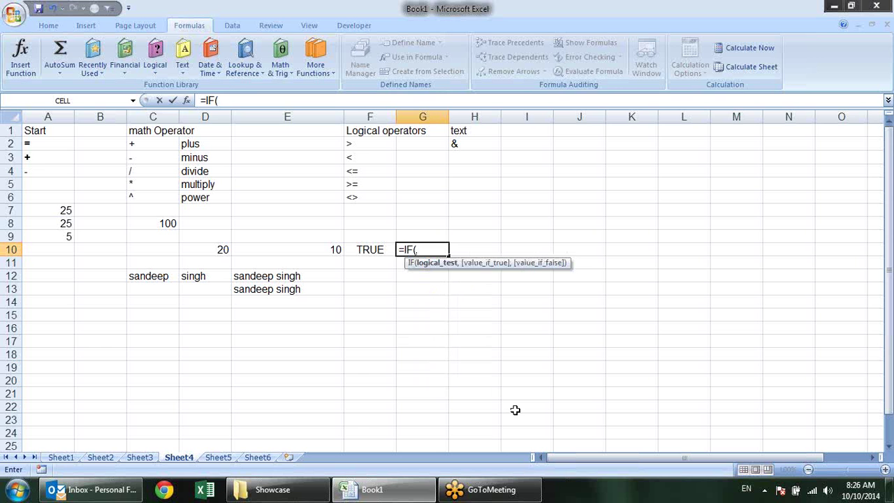
key("Escape")
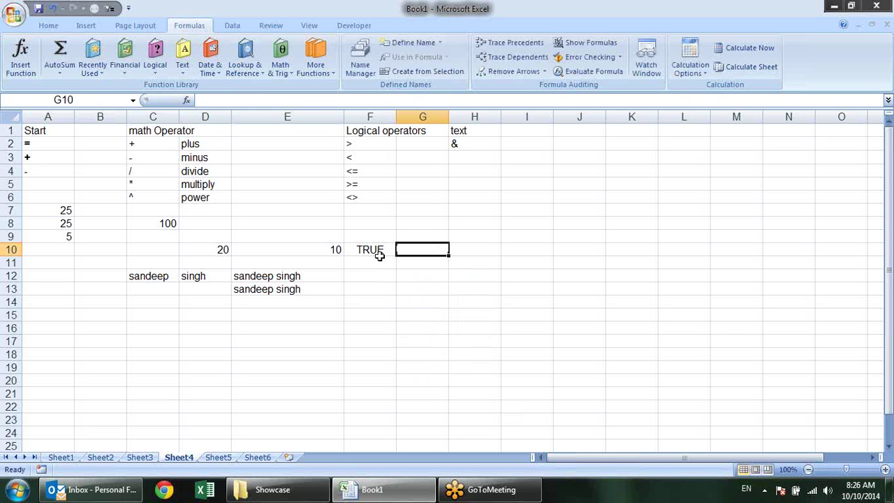
Change F10's comparison back to =D10>E10 so it shows TRUE
left_click(377, 250)
double_click(377, 250)
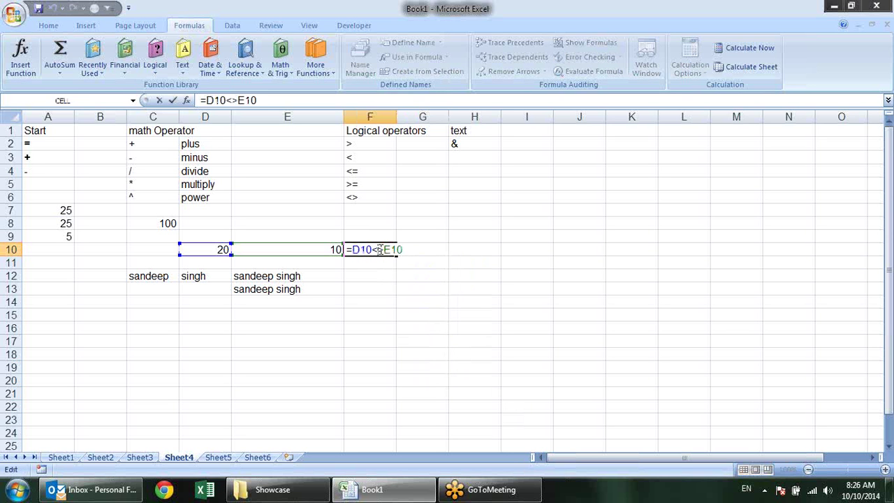
key("Left")
key("Left")
key("Left")
key("BackSpace")
key("BackSpace")
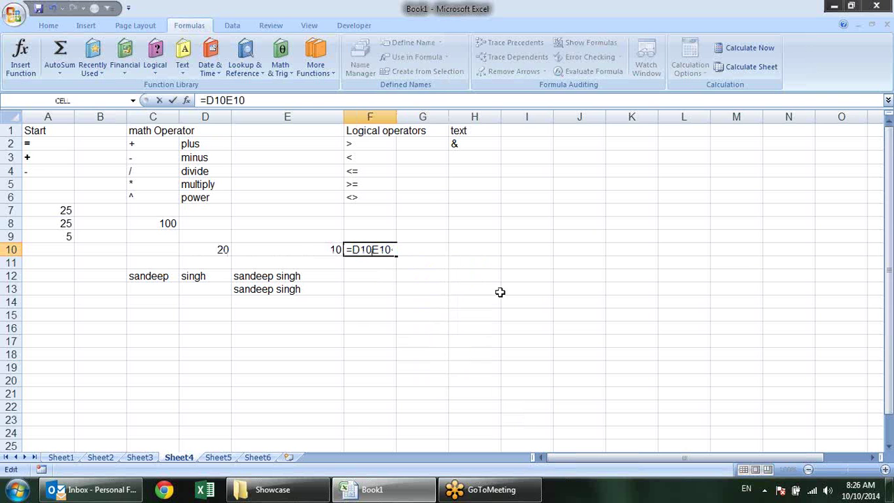
type(">")
key("Return")
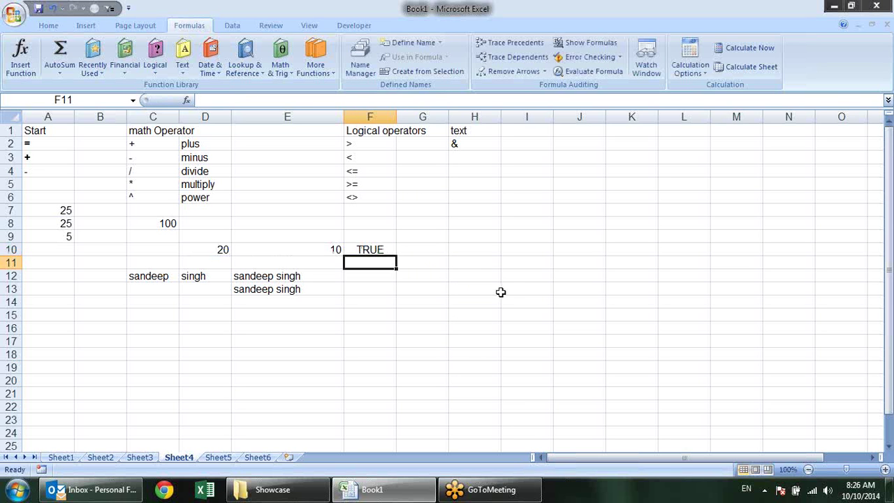
Begin the formula =IF( in G10
left_click(439, 249)
type("=")
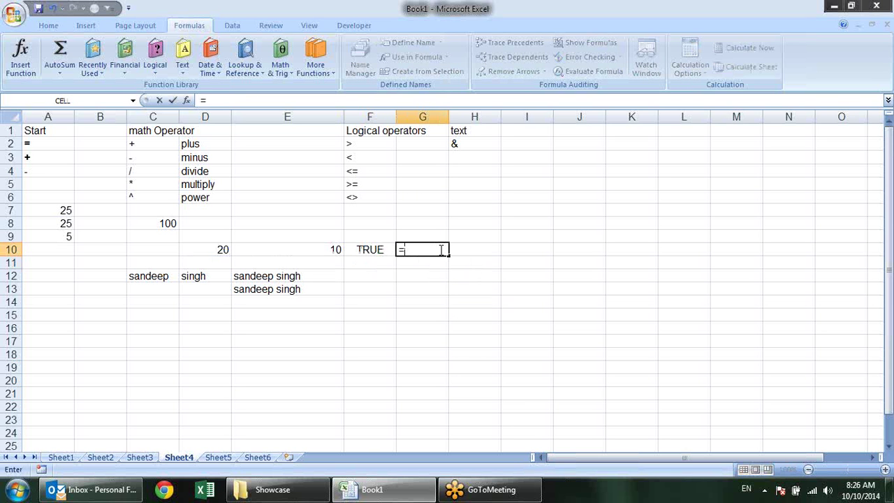
type("if")
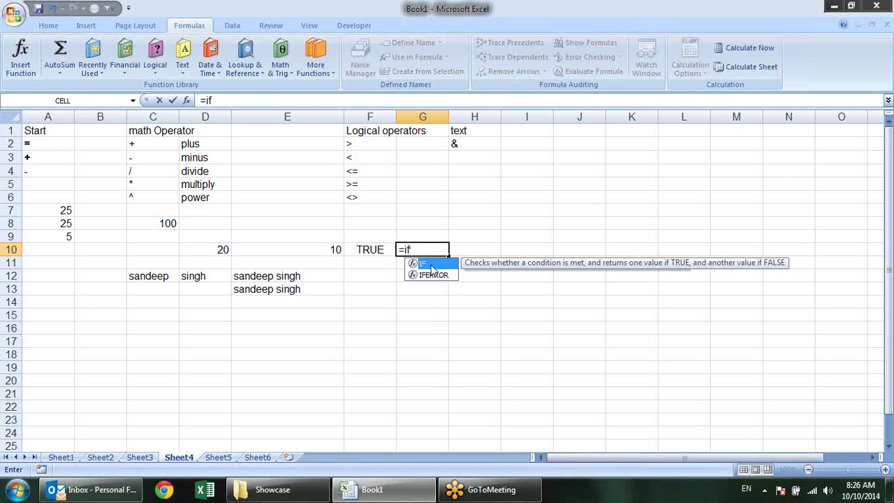
key("Tab")
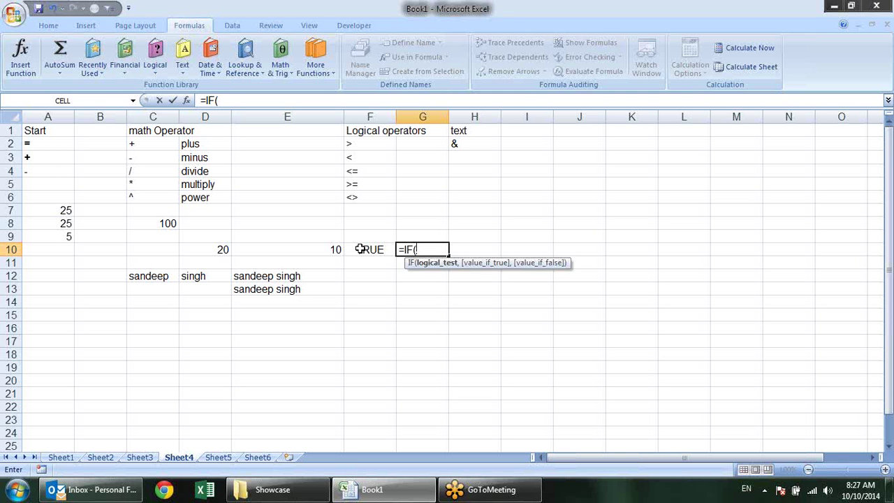
Replace G10's D10>E10 test with F10 and add "Greater" as the true result
left_click(222, 249)
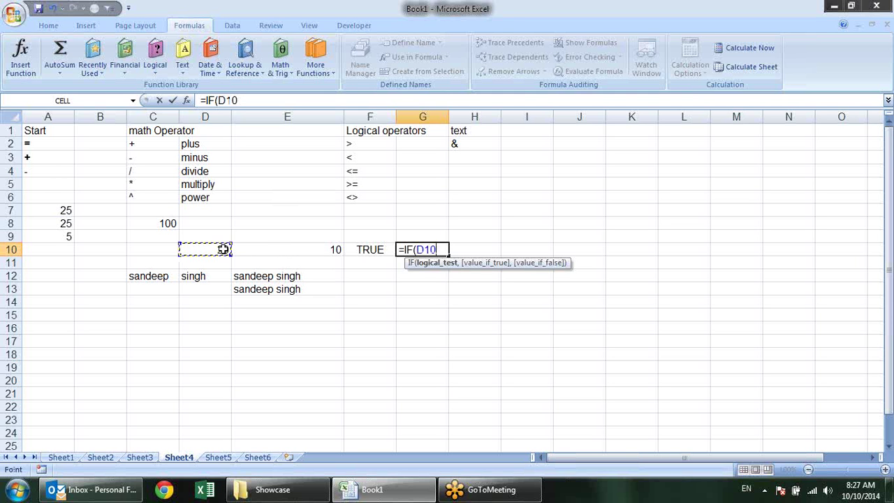
type(">")
left_click(291, 248)
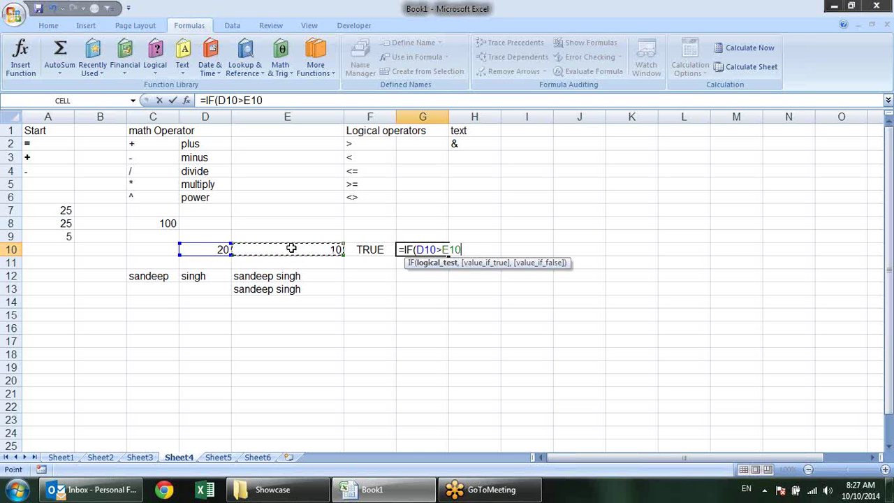
type(",")
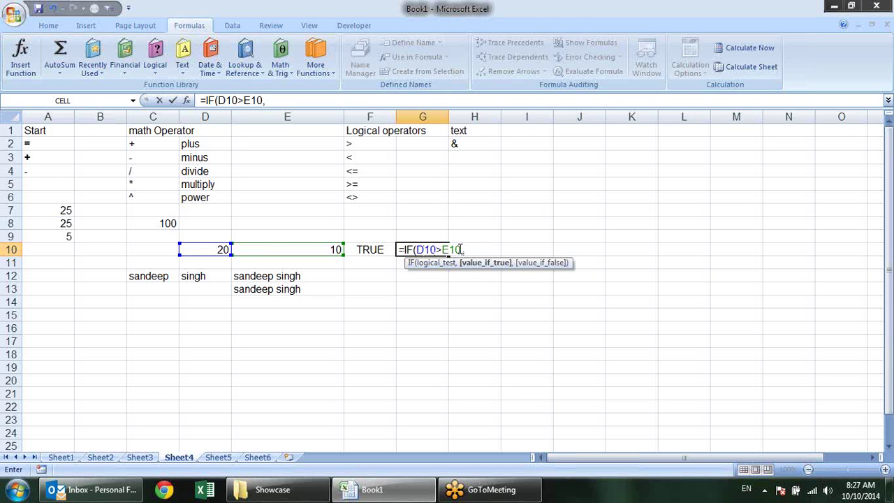
left_click_drag(462, 249, 418, 249)
key("BackSpace")
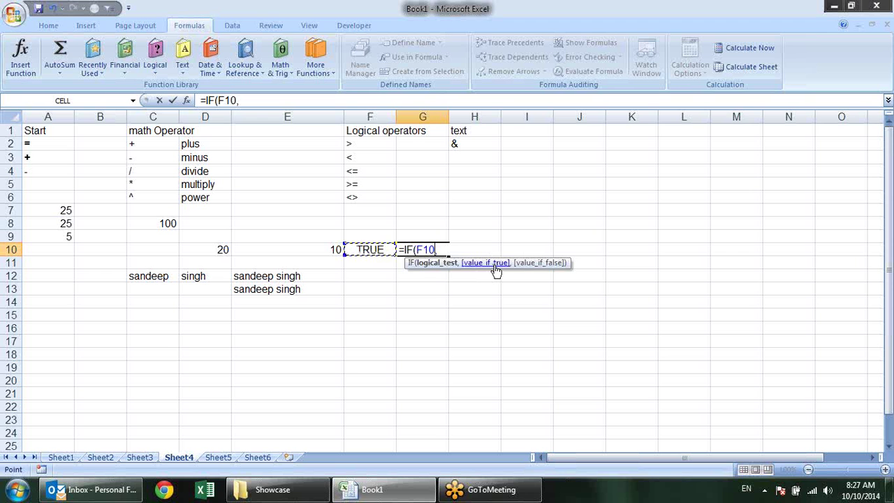
left_click(443, 249)
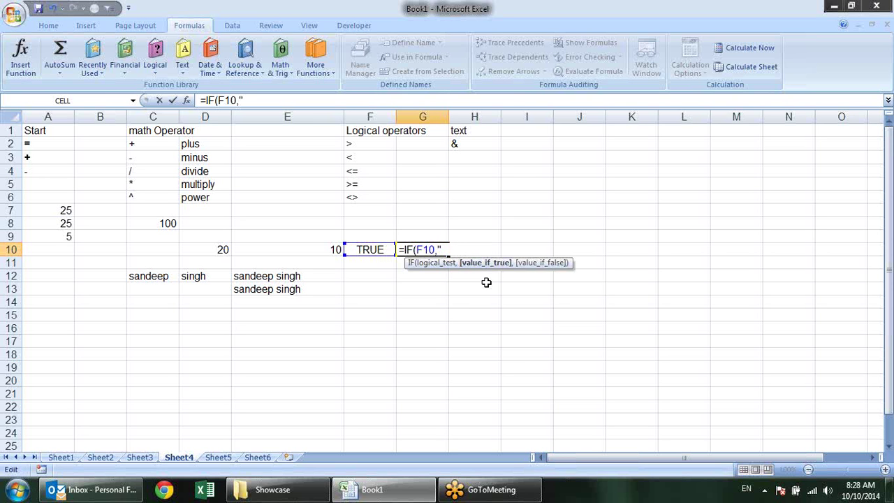
type("Greater")
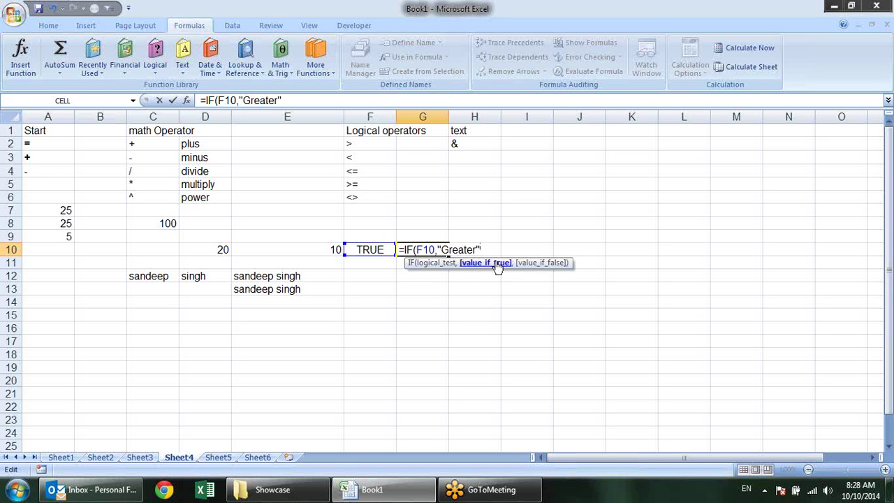
type("\",")
Close the IF help, finish G10 as =IF(F10,"Greater","Lesser") and commit it
left_click(429, 266)
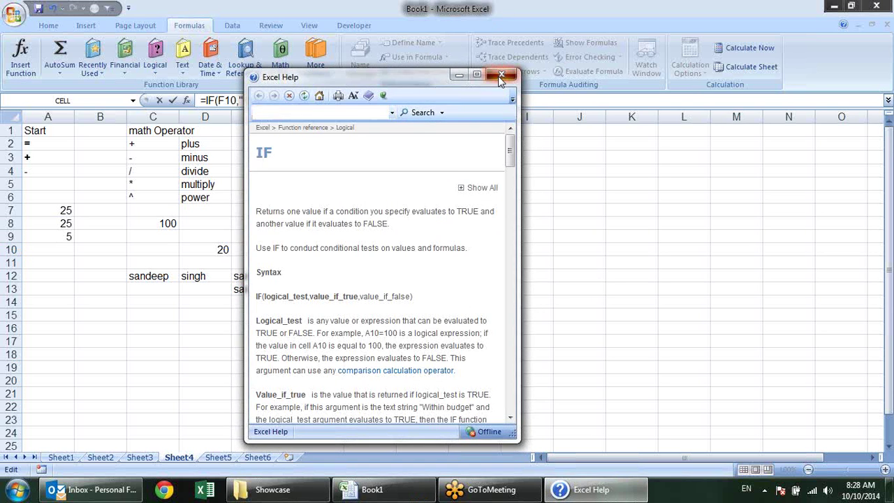
left_click(506, 75)
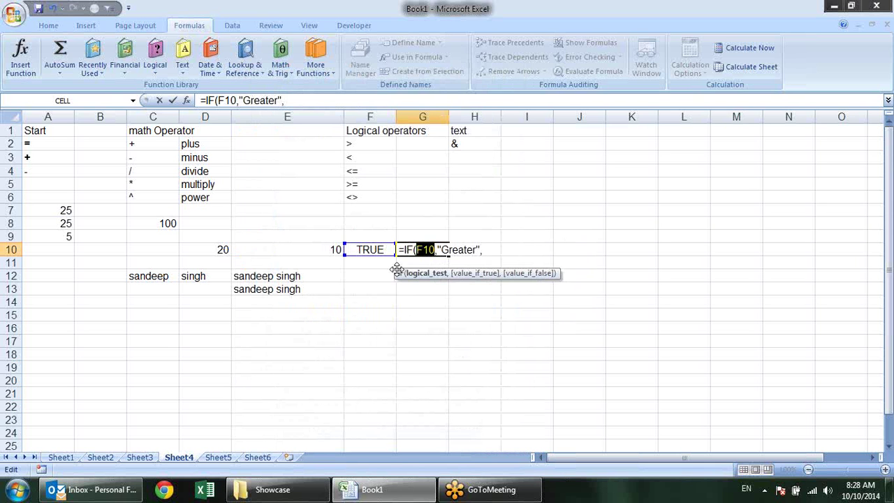
left_click(491, 250)
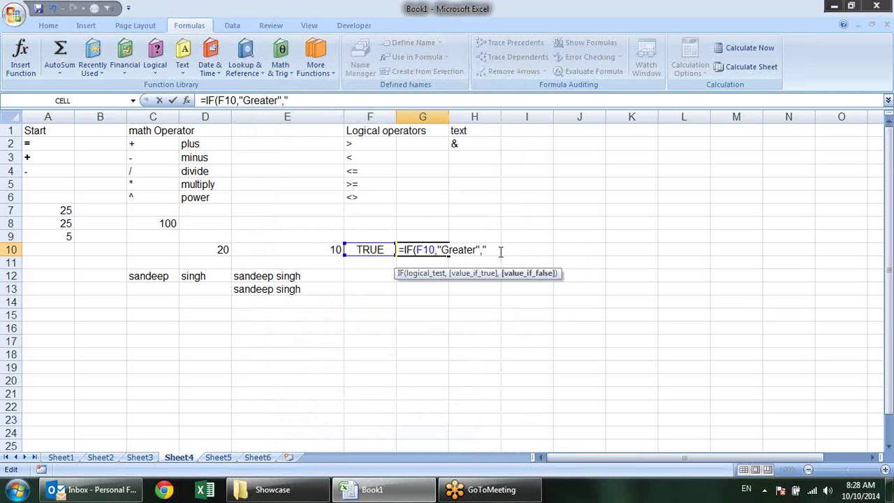
type("Lesser")
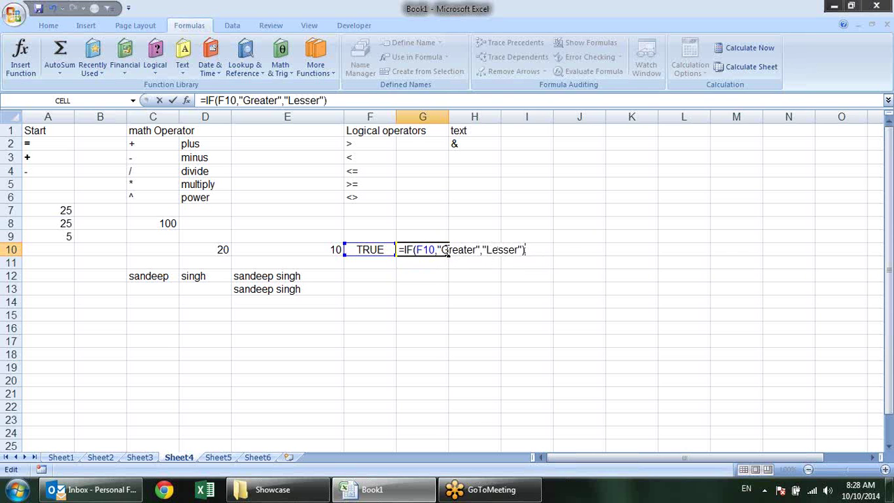
left_click(429, 252)
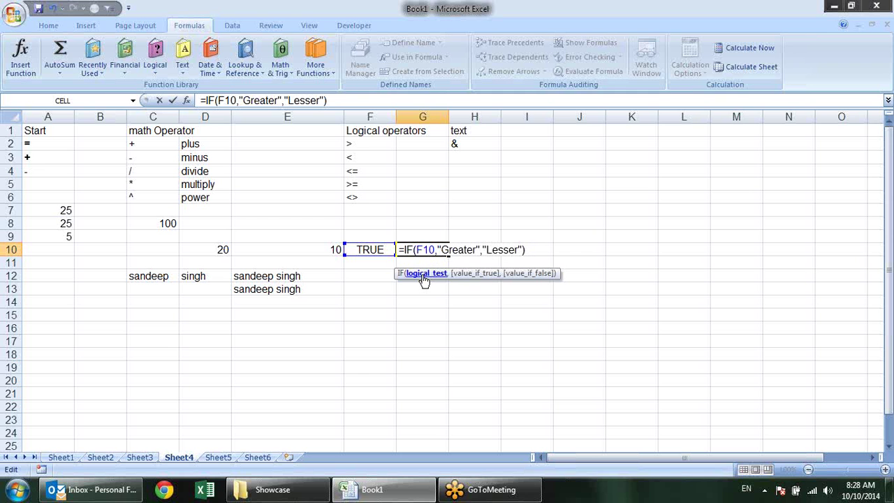
left_click(424, 274)
left_click(469, 274)
left_click(528, 274)
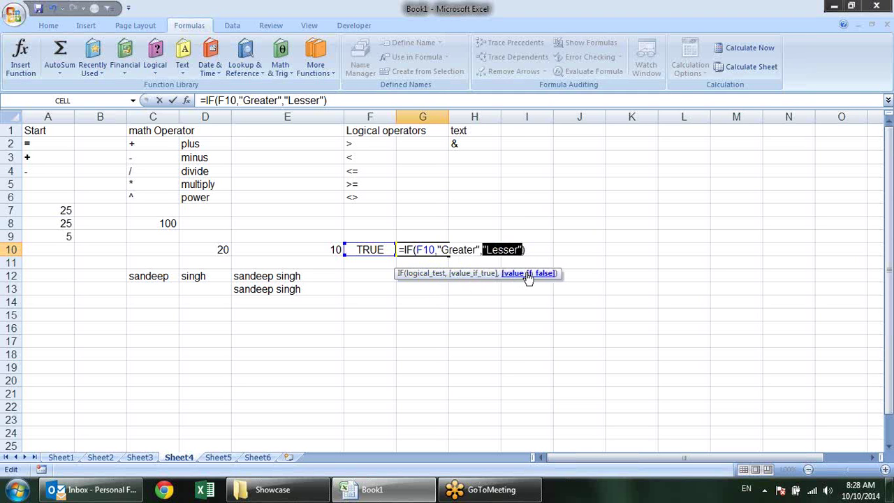
left_click(482, 277)
left_click(424, 274)
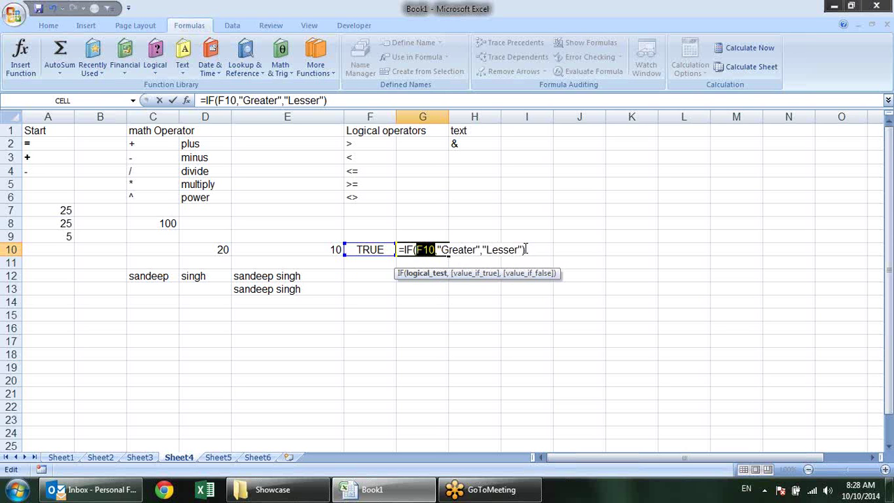
key("Return")
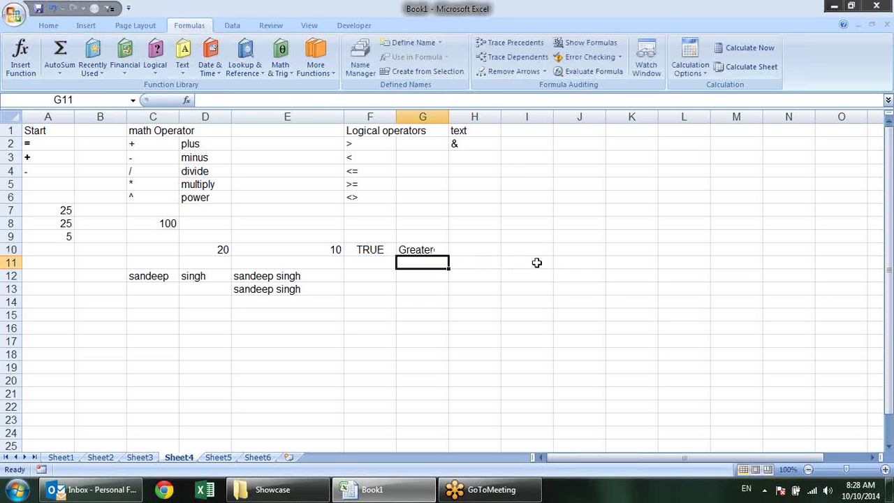
Change E10 to 30 and check that G10's IF formula now returns Lesser
left_click(325, 249)
type("30")
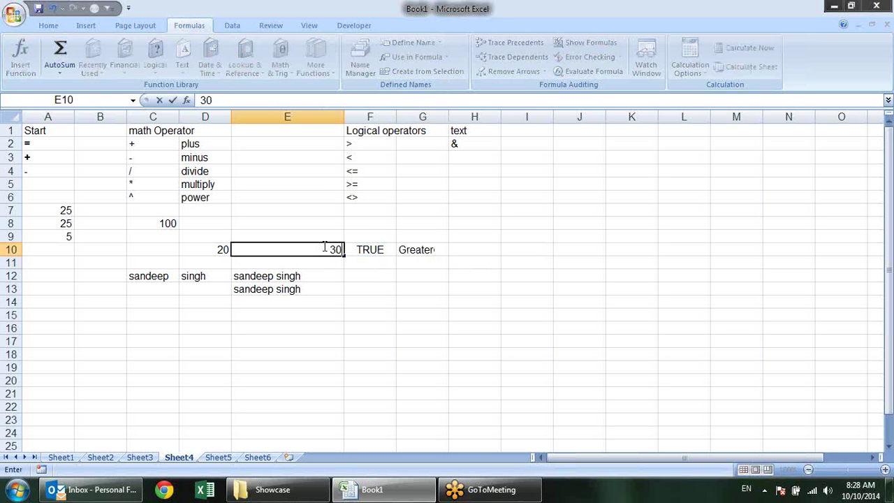
key("Return")
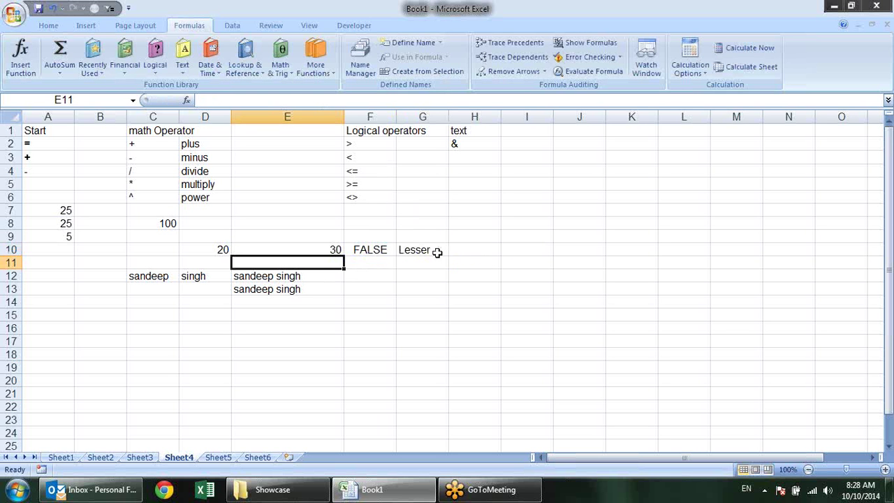
double_click(438, 250)
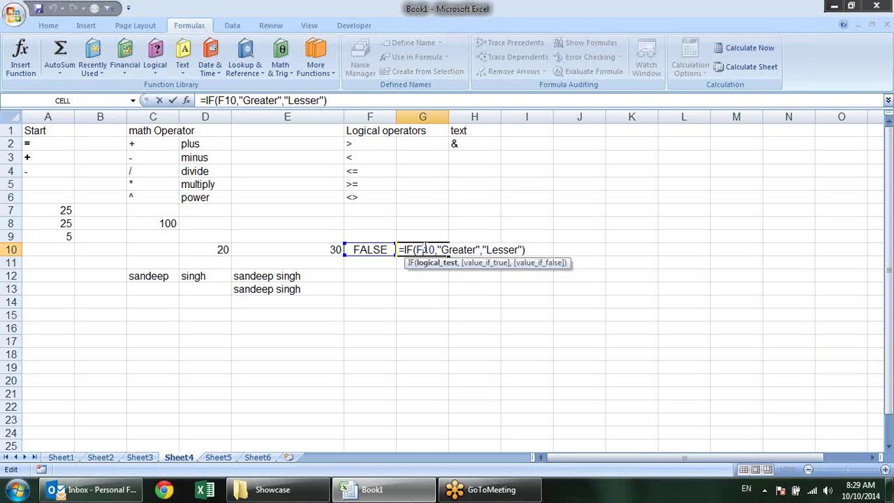
left_click(482, 263)
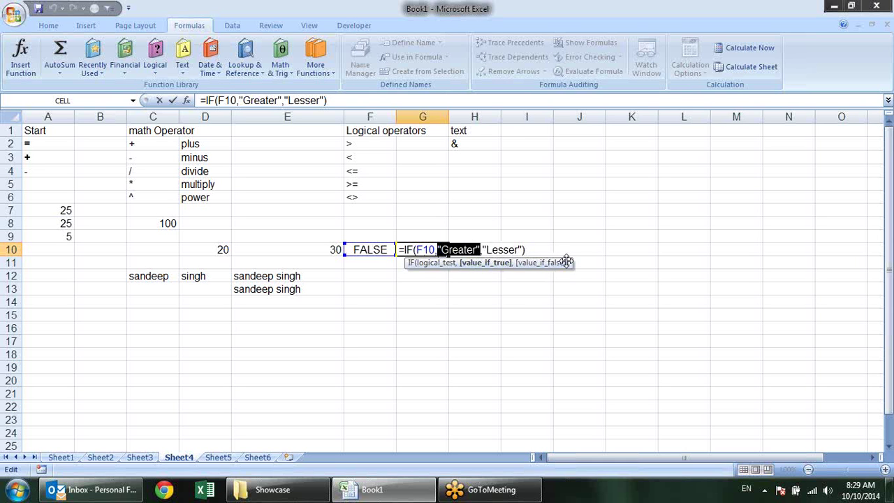
left_click(550, 264)
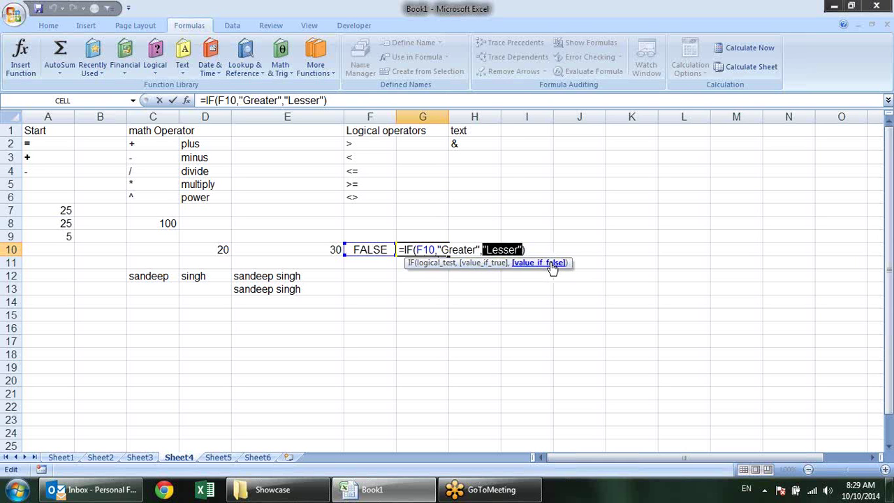
key("Escape")
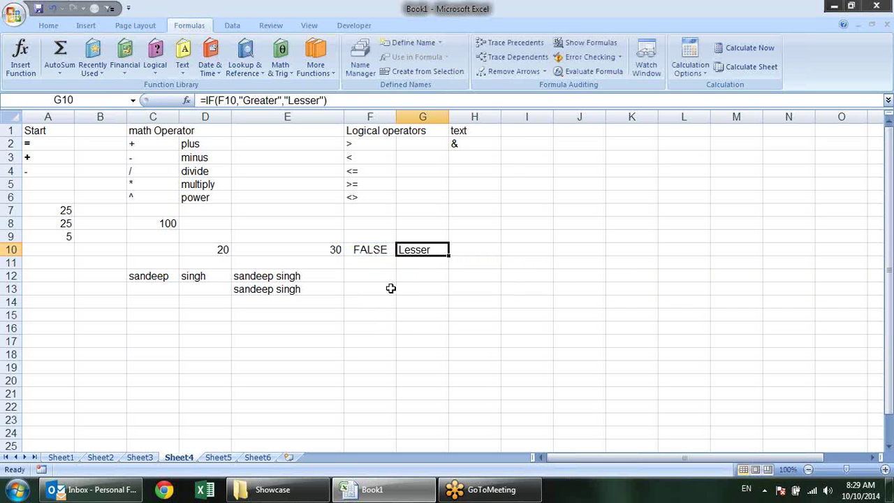
left_click(371, 286)
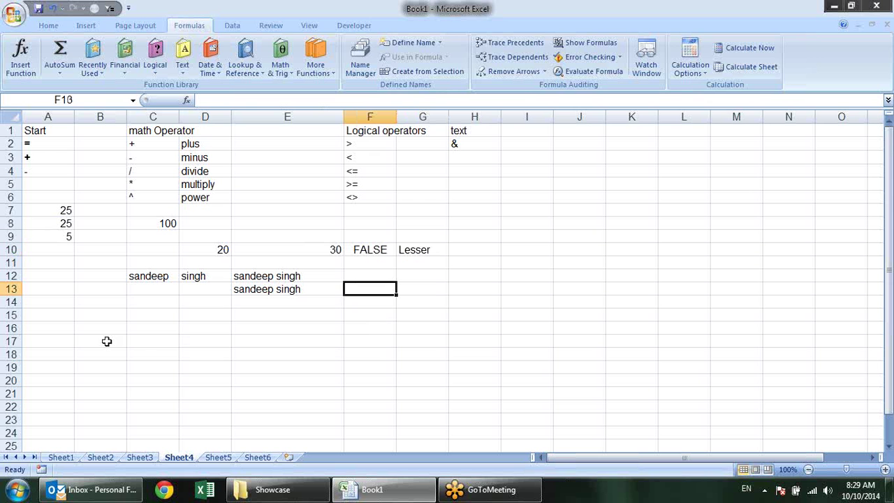
Select A16 and show the Logical function list on the Formulas tab
left_click(63, 325)
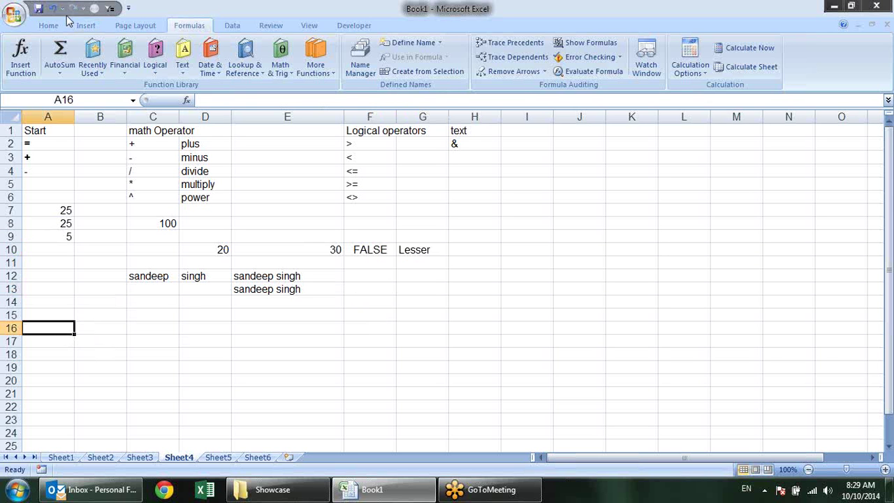
left_click(124, 67)
left_click(158, 70)
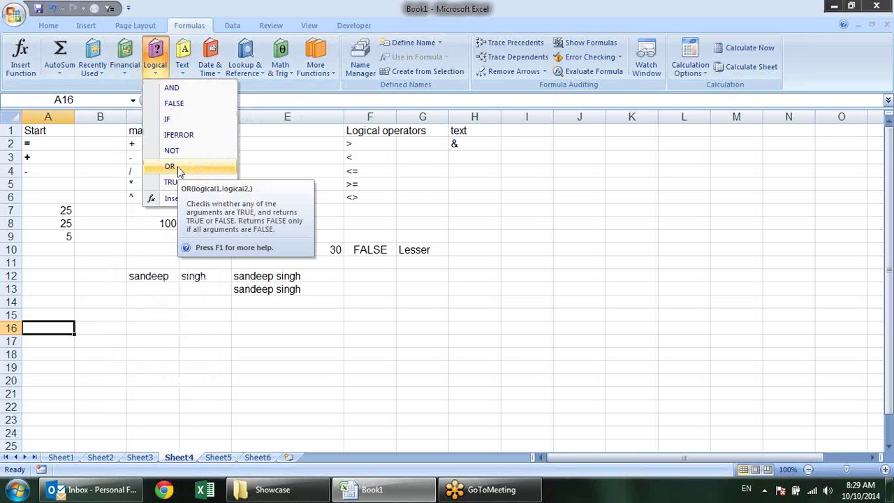
Enter a Name heading in A15 and the first sample name in A16
left_click(171, 342)
left_click(133, 314)
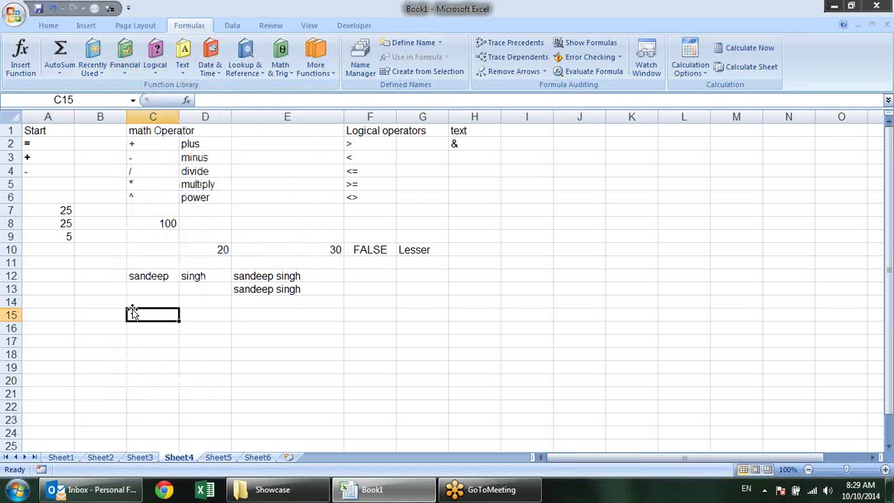
left_click(60, 315)
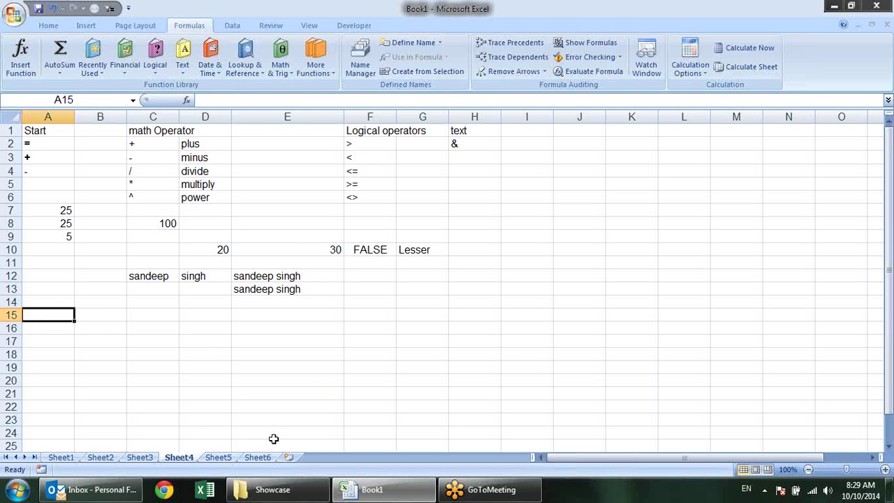
type("Name")
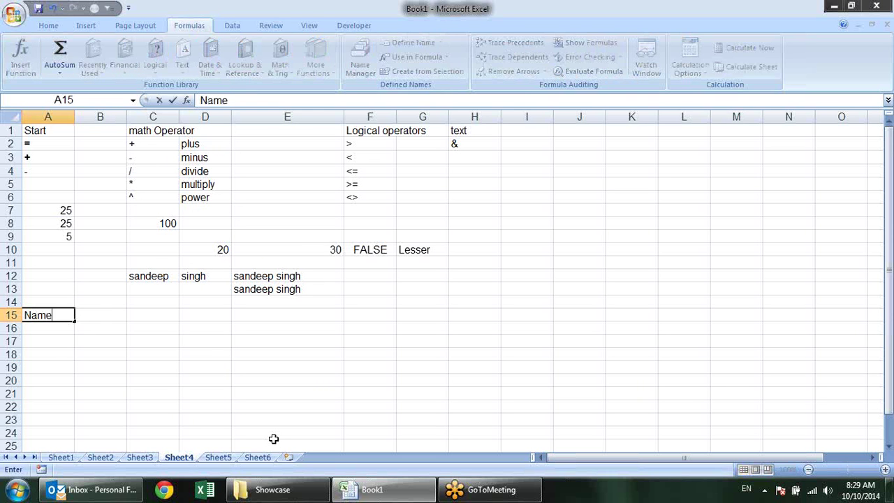
key("Return")
type("Sandeep")
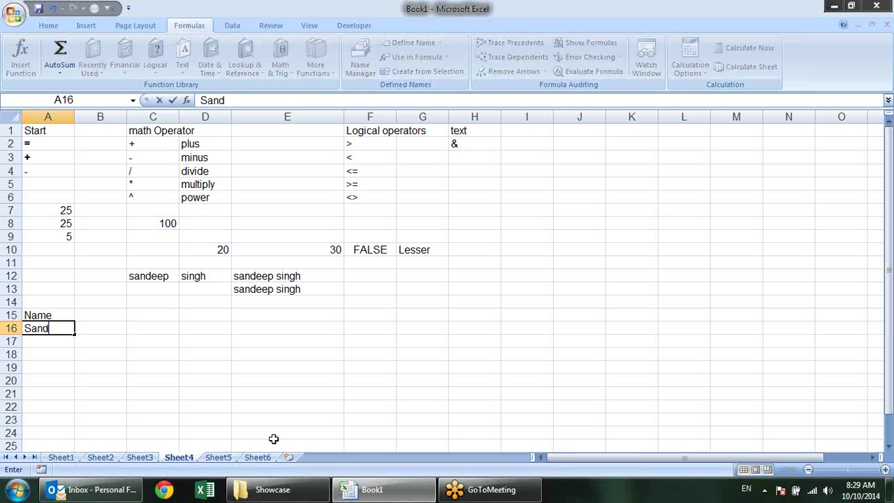
key("Return")
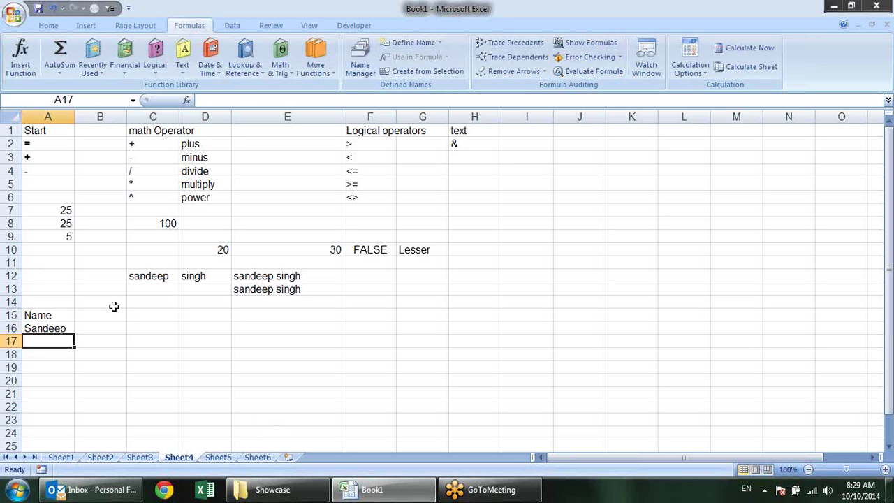
Fill the names down to A20 and clear the extra entries in A21:A22
left_click(69, 328)
left_click_drag(79, 338, 53, 406)
key("Delete")
left_click(107, 378)
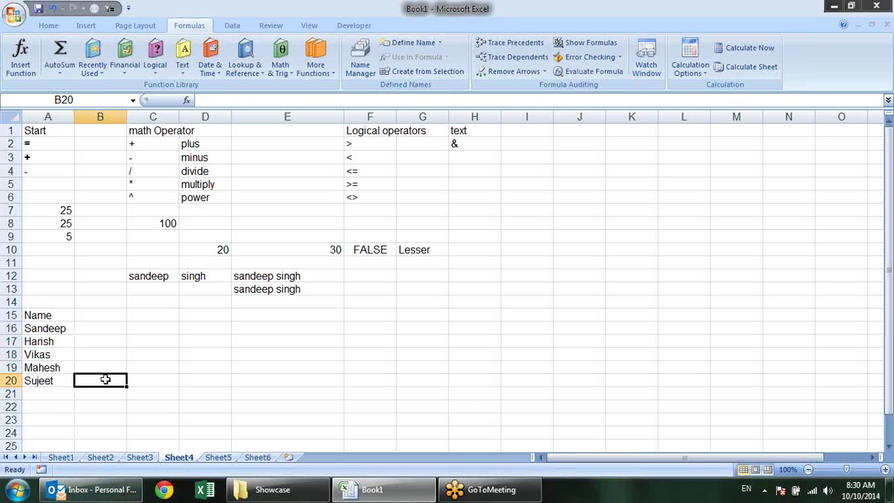
left_click(101, 308)
left_click(116, 314)
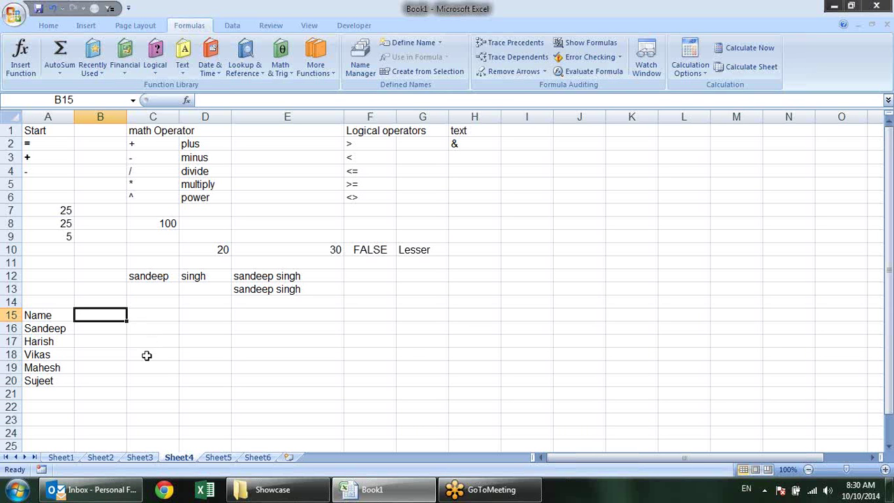
Create R1, R2 and R3 headings in B15:D15 by filling R1 across
type("R")
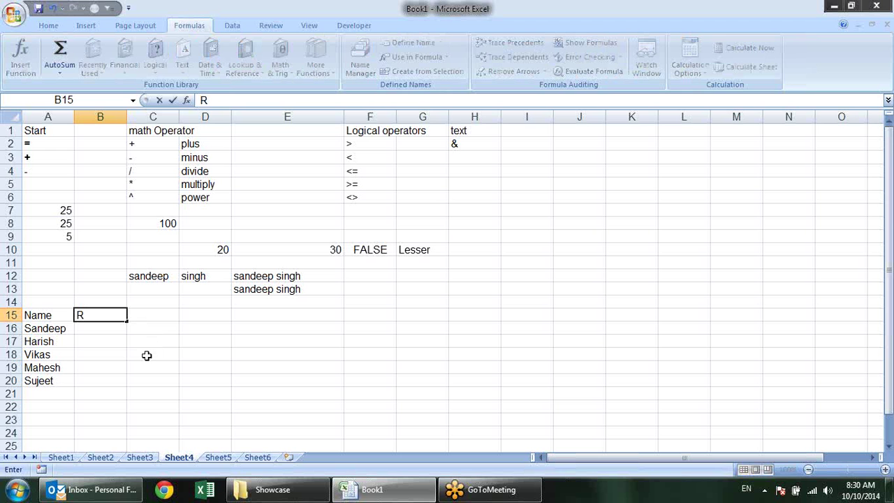
type("!")
key("BackSpace")
type("1")
key("Return")
left_click(80, 314)
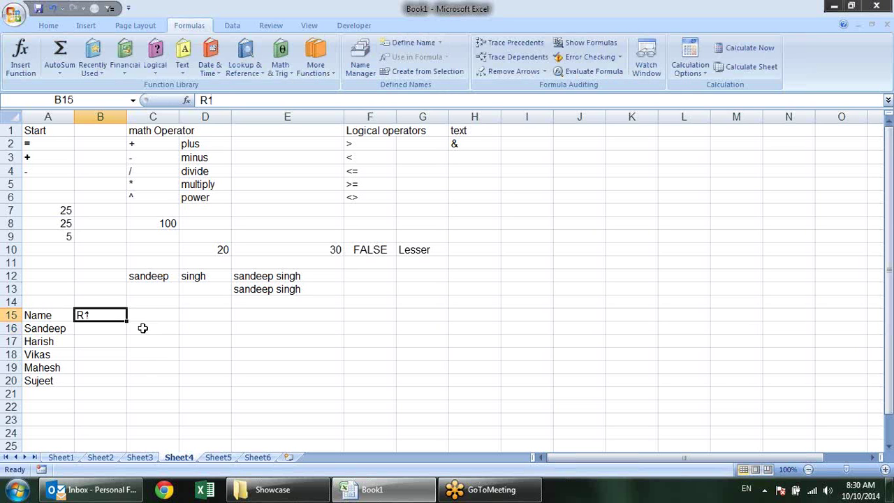
left_click_drag(126, 321, 233, 320)
Enter y/n round marks for the first two people in rows 16–17
left_click(90, 327)
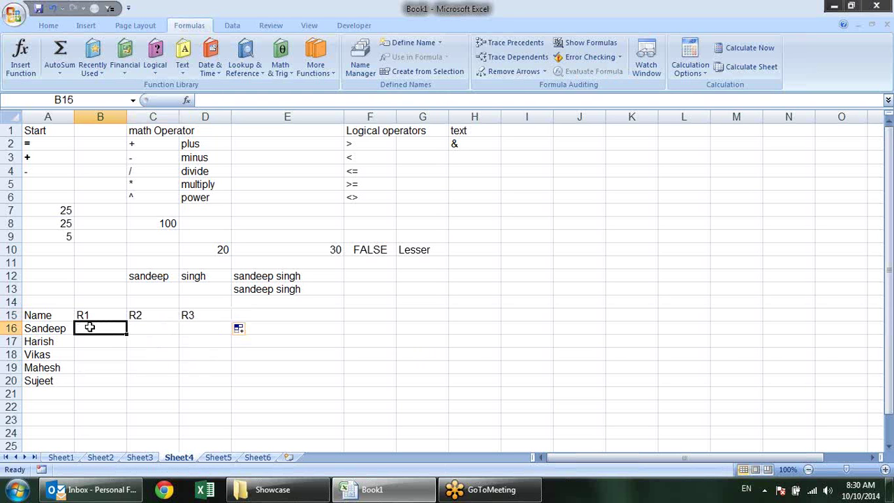
mouse_move(367, 489)
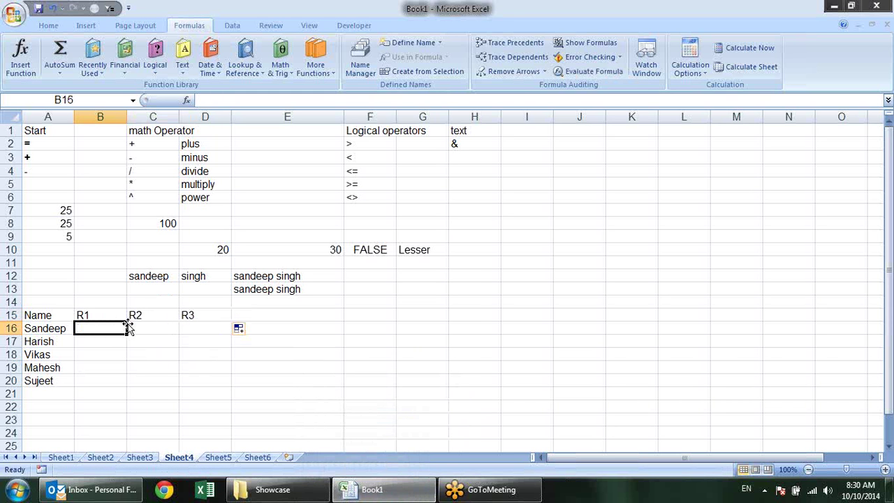
type("y")
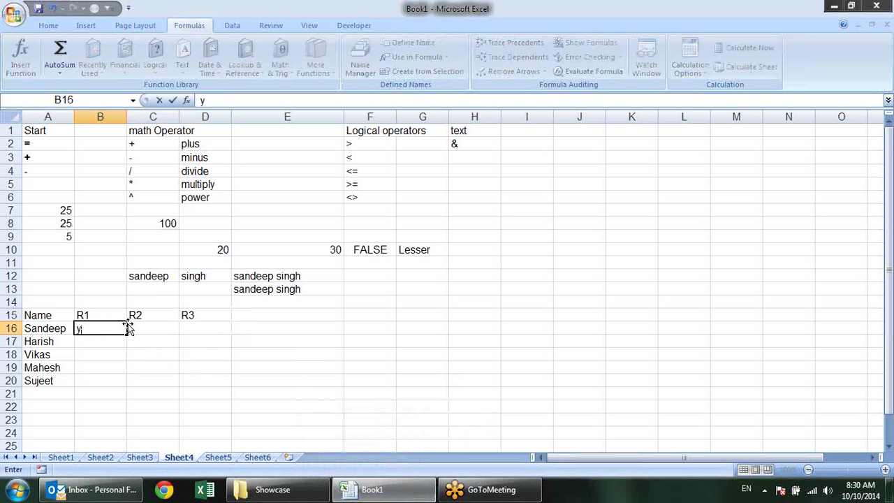
left_click(129, 328)
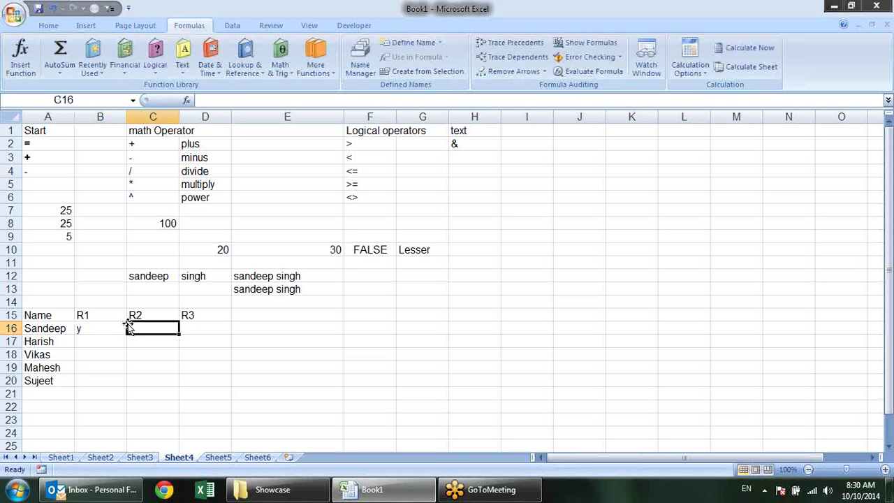
type("n")
key("Tab")
type("y")
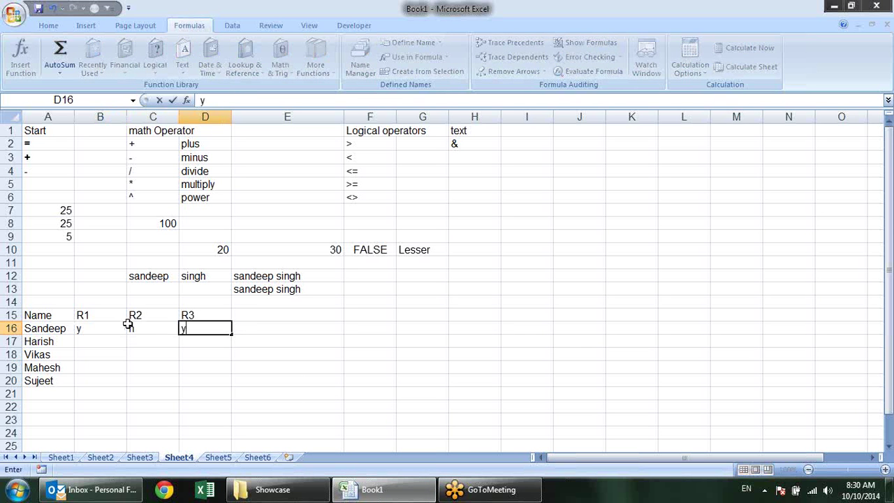
key("Return")
key("Left")
key("Left")
type("n")
key("Tab")
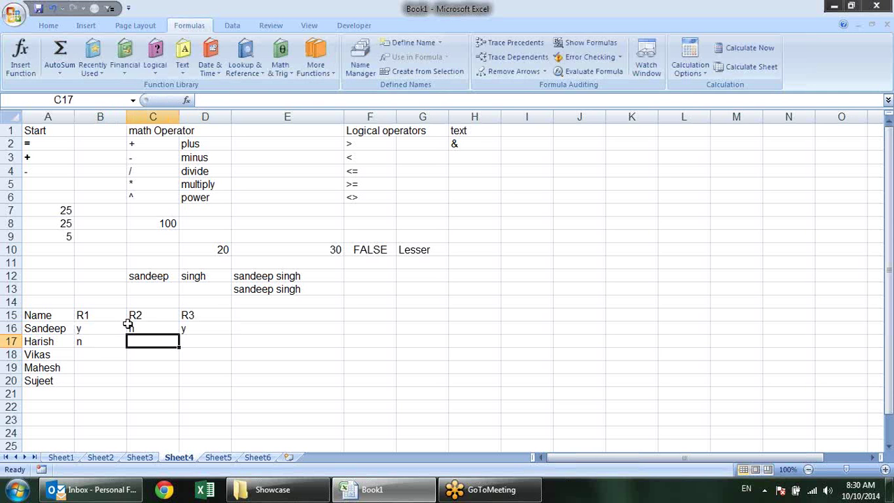
type("y")
key("Tab")
type("y")
key("Return")
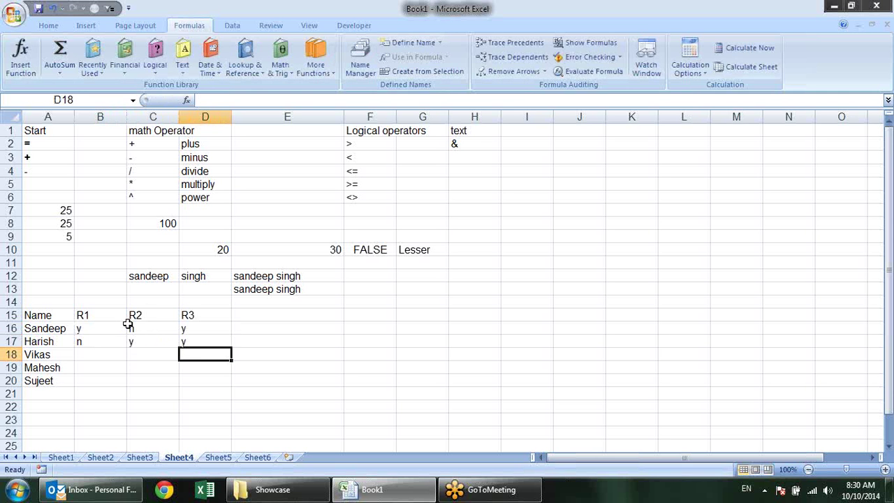
Enter y/n round marks for the remaining three people through row 20
key("Left")
key("Left")
type("y")
key("Tab")
type("y")
key("Tab")
type("y")
key("Return")
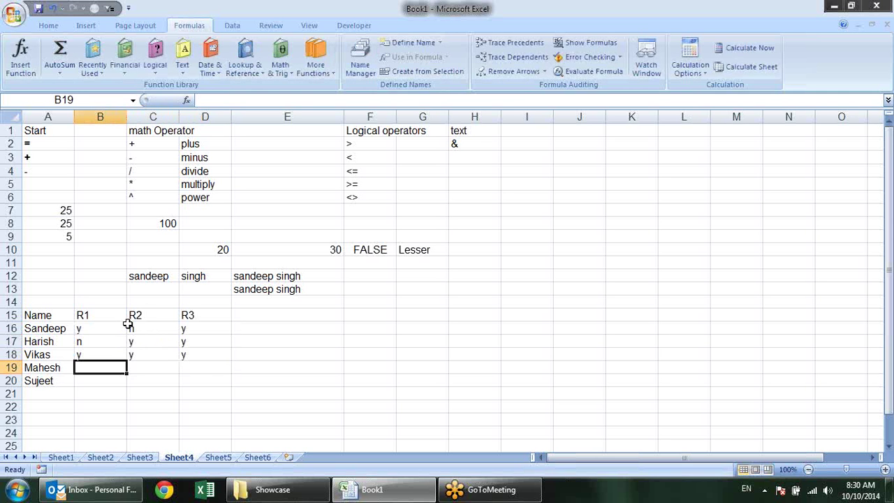
type("n")
key("Tab")
type("n")
key("Tab")
type("n")
key("Tab")
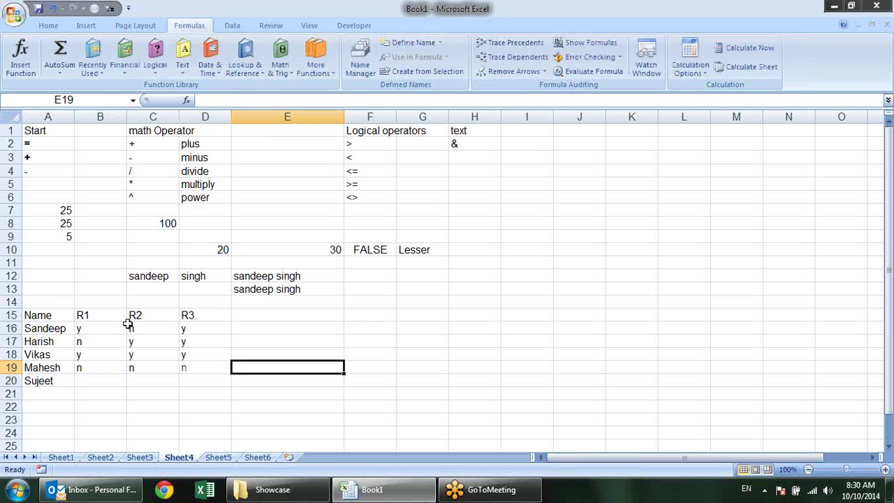
key("Return")
key("Left")
key("Left")
key("Left")
type("y")
key("Tab")
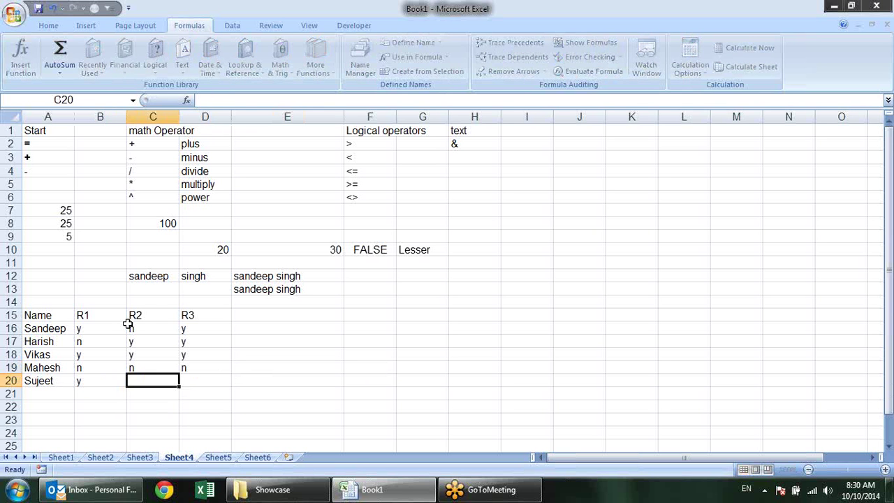
type("y")
key("Tab")
type("n")
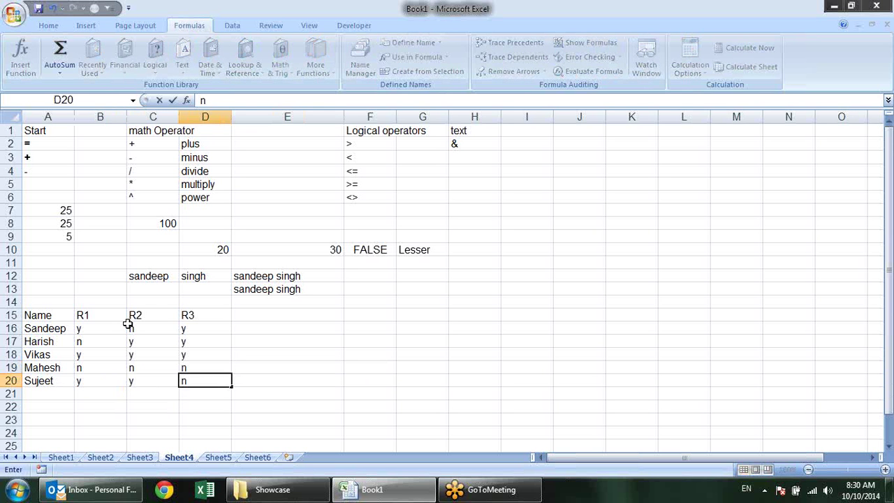
key("Return")
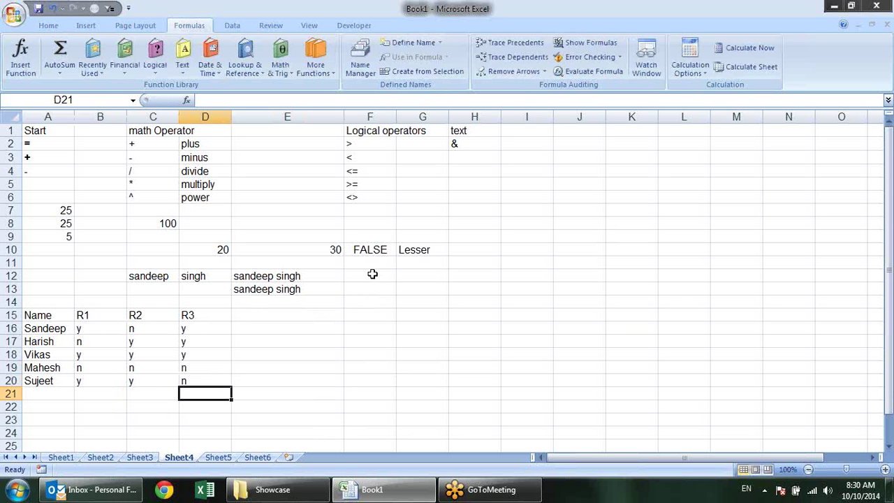
Type the Result heading into E15
left_click(258, 312)
type("Result")
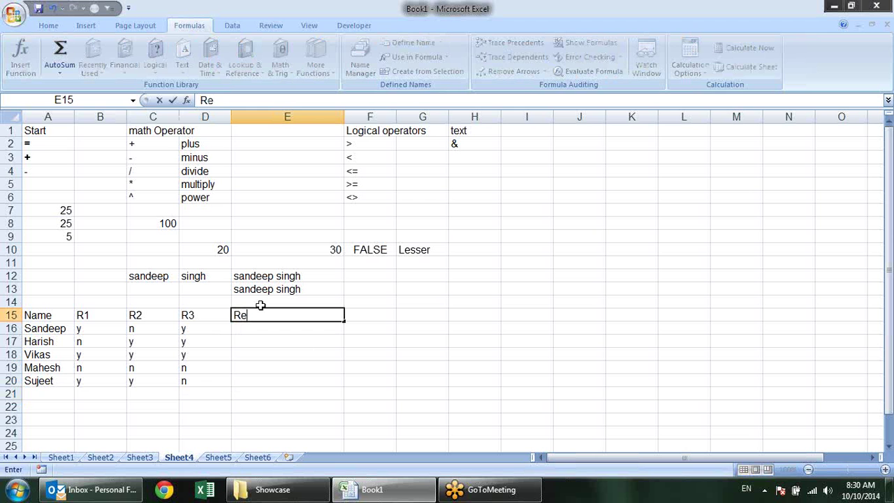
key("Return")
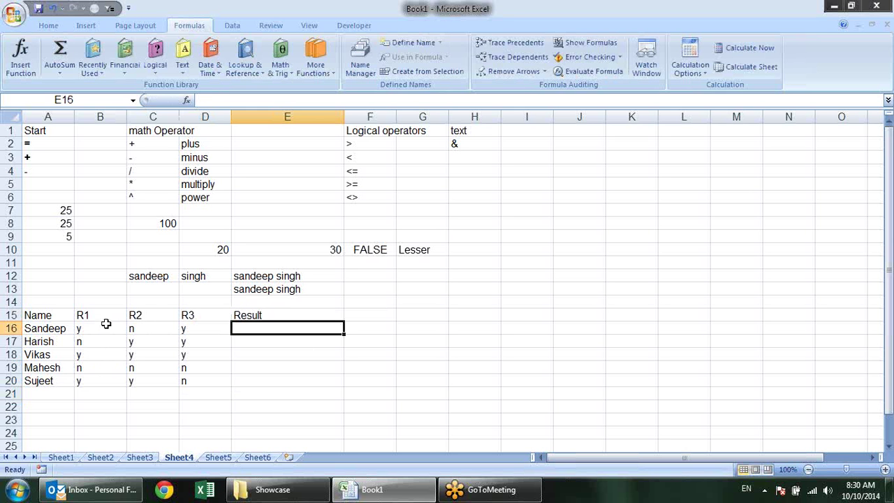
Widen column F to about 15.33
left_click_drag(85, 352, 200, 356)
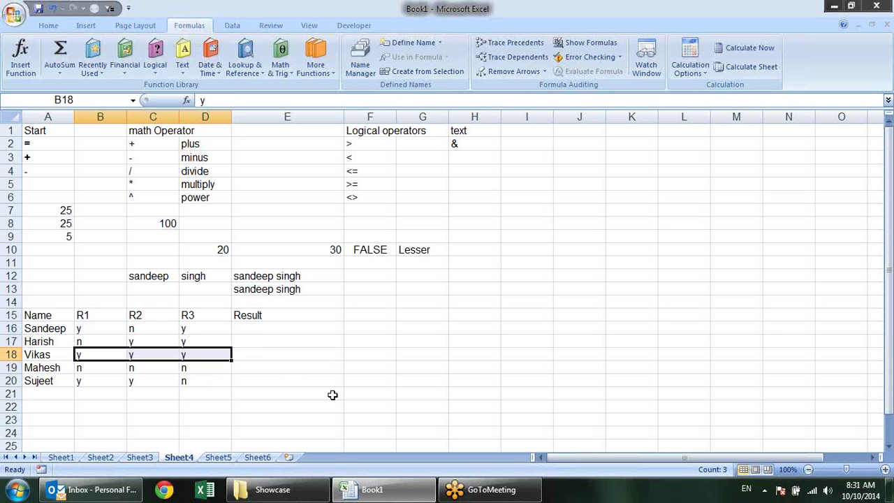
left_click(78, 329)
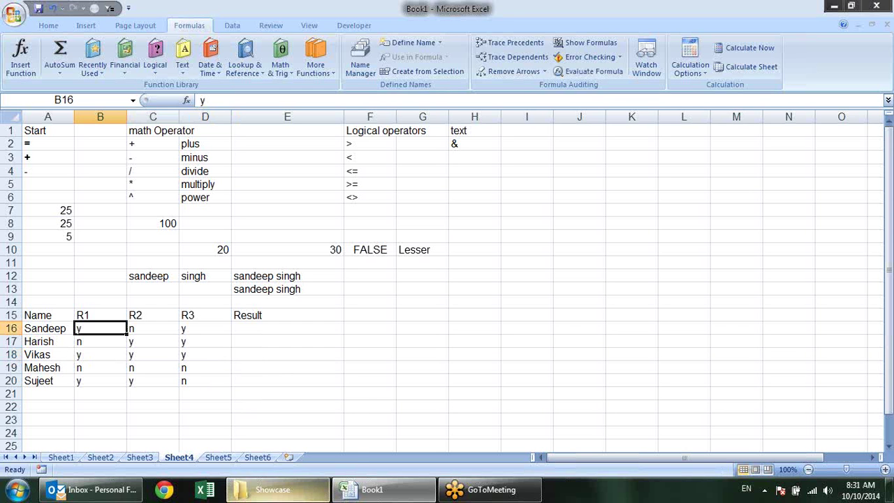
mouse_move(272, 489)
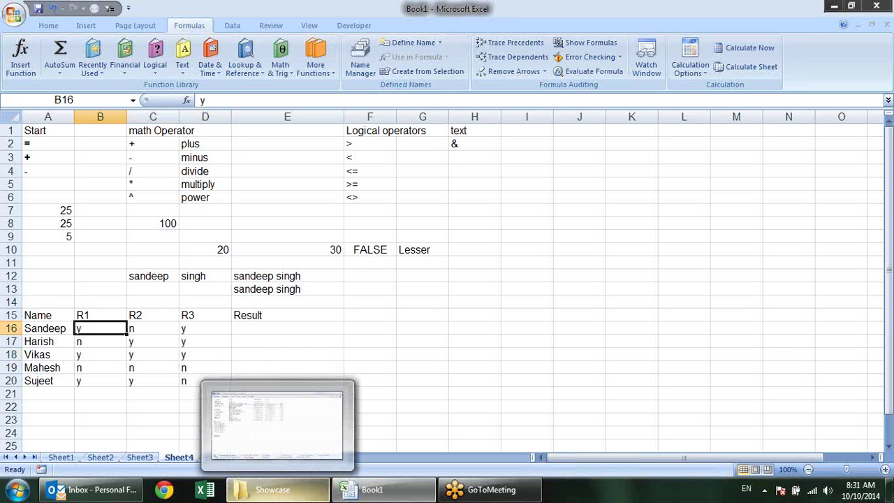
left_click(361, 327)
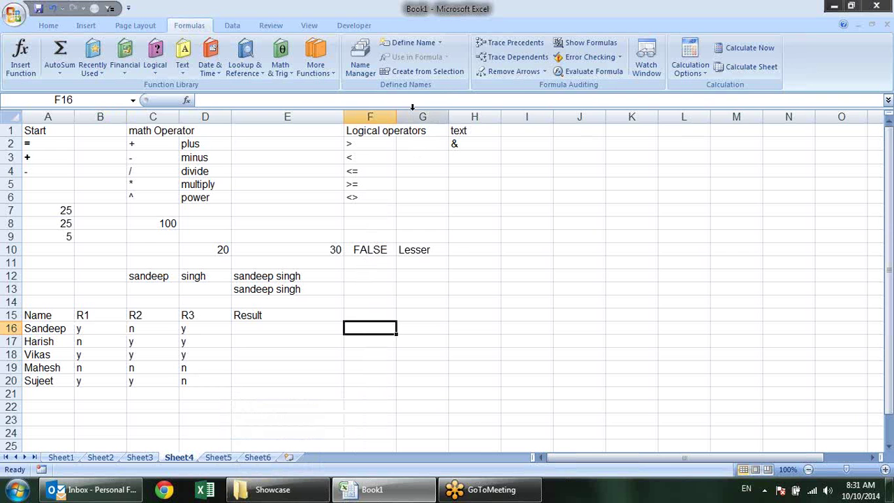
left_click_drag(396, 116, 439, 122)
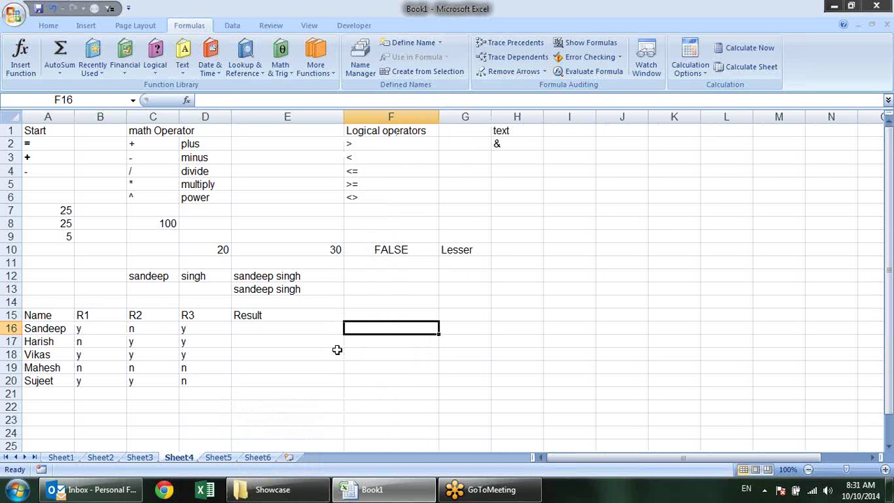
Cancel the stray F16 entry and start E16 with =IF(B16="Y", and a nested IF
type("=")
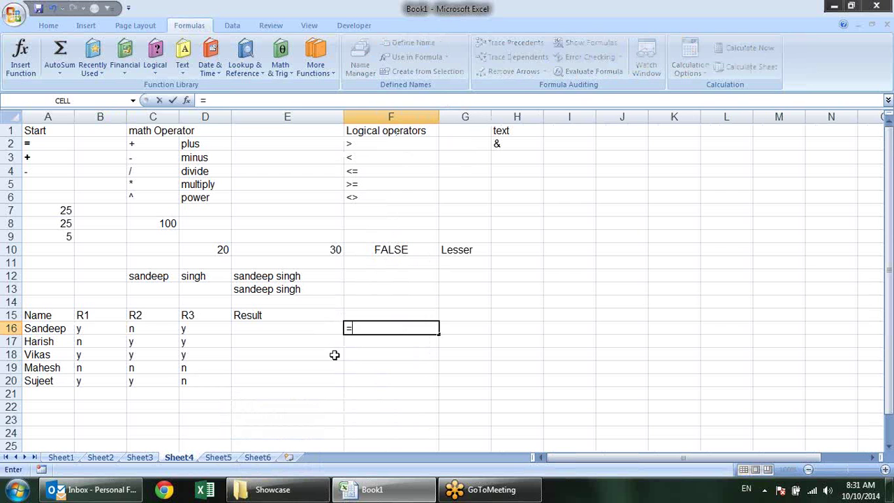
key("Escape")
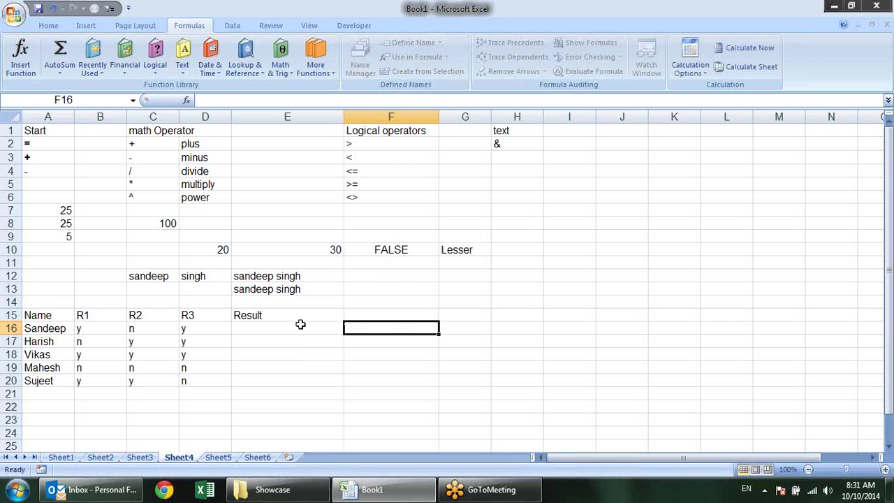
left_click(300, 324)
type("=")
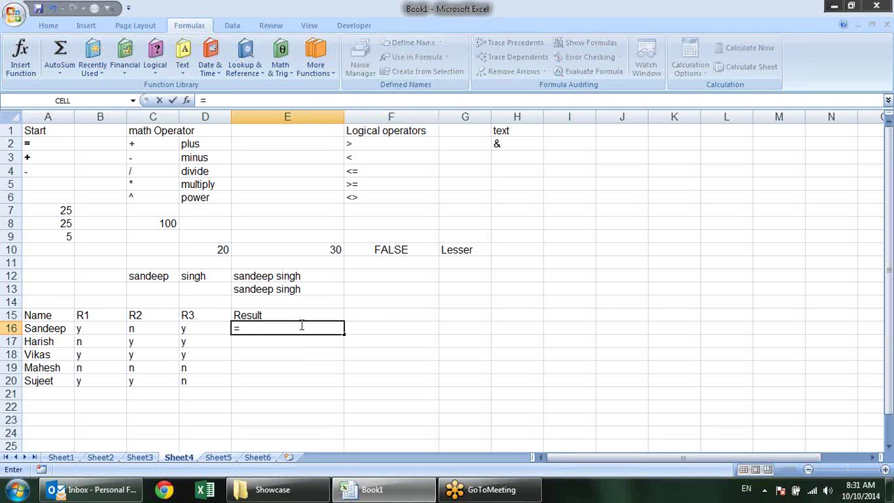
type("if")
key("Tab")
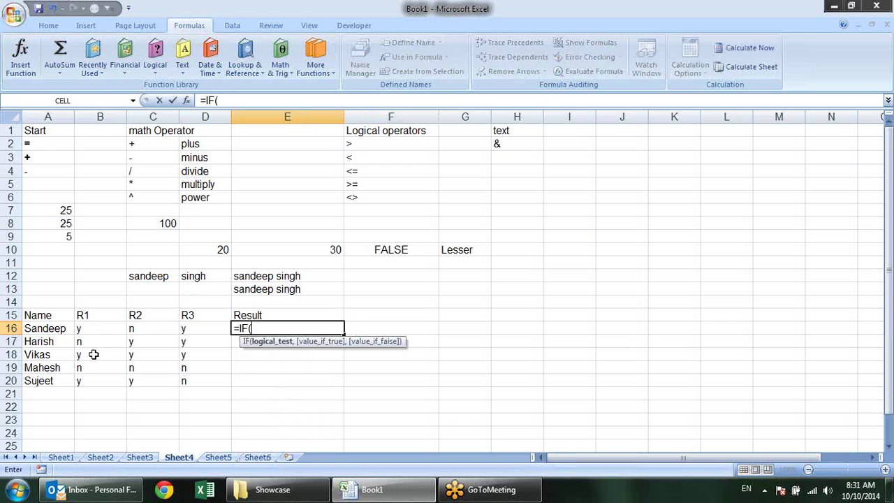
left_click(91, 329)
type("=")
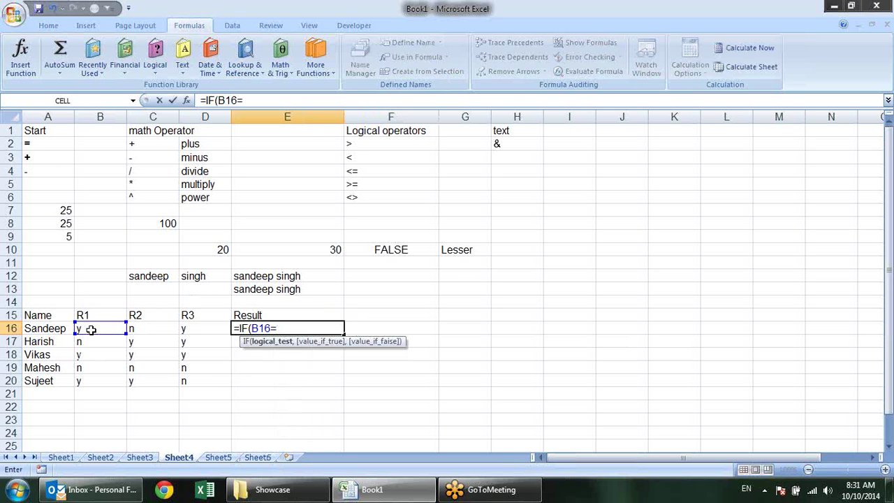
type("\"Y\"")
type(",")
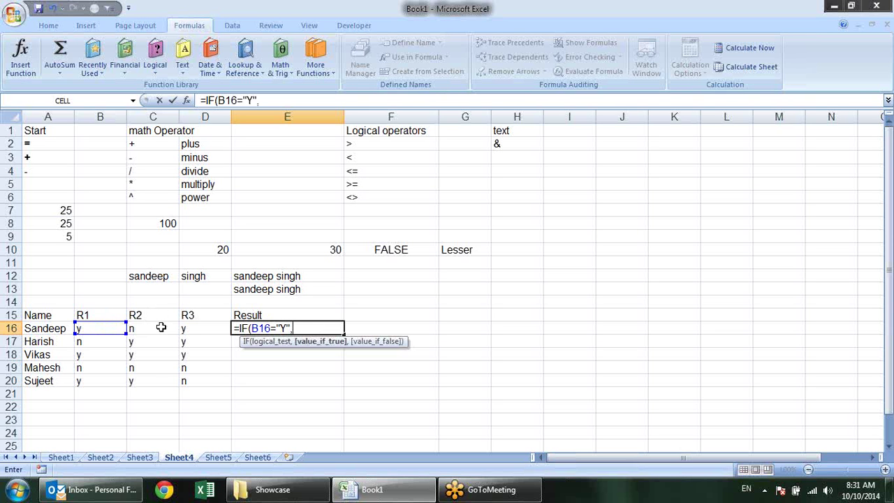
type("IF(")
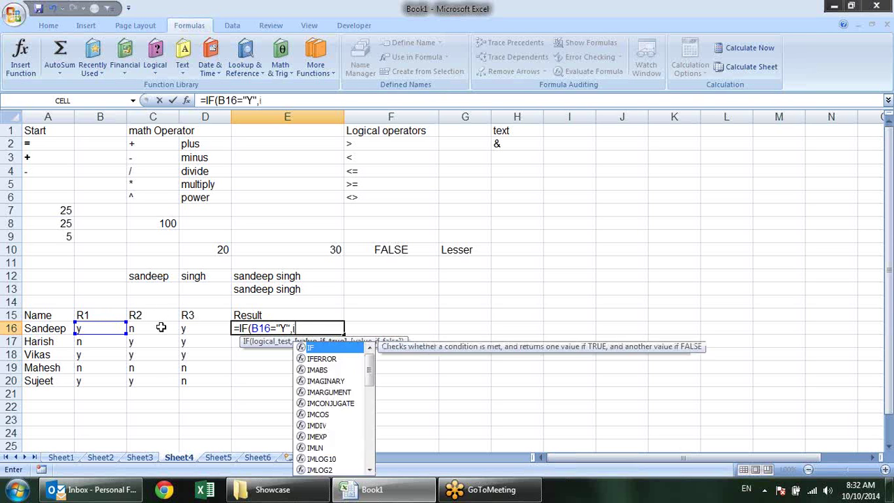
Nest the C16="Y" and D16="Y" tests returning "Selected" or "Rejected"
left_click(168, 325)
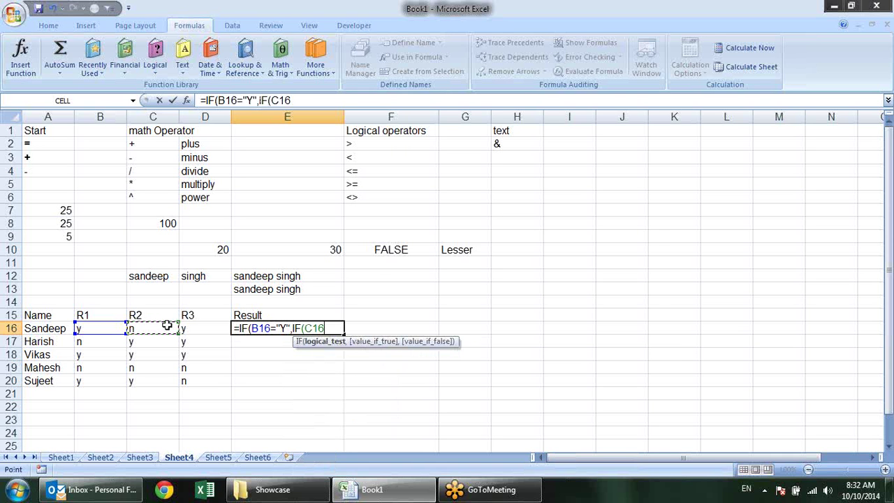
type("=\"Y\",")
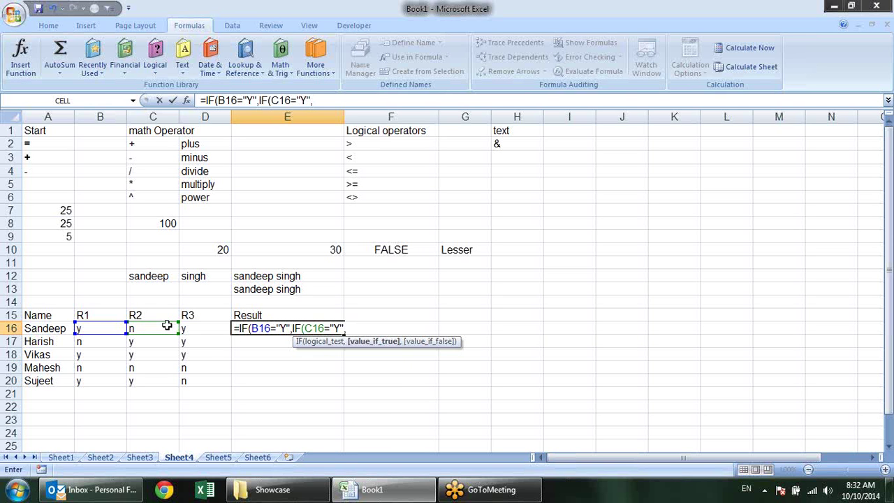
type("if")
key("Tab")
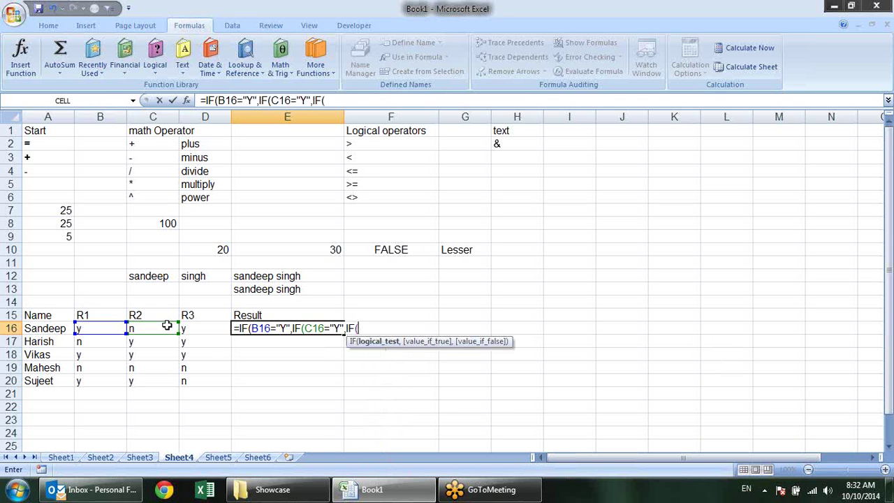
left_click(204, 327)
type("=\"Y\"")
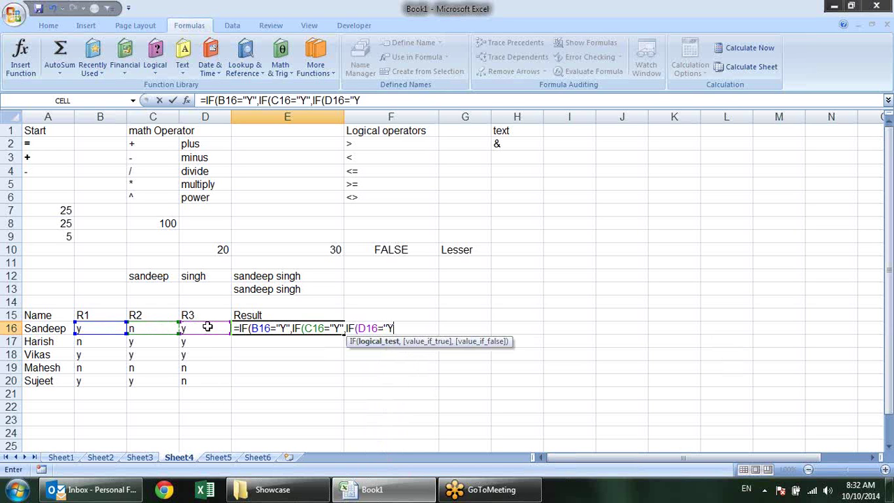
type(",")
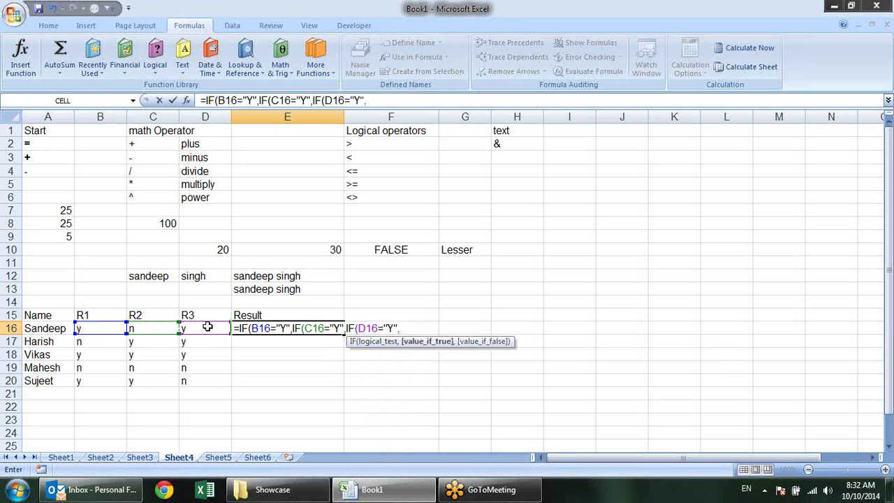
type("\"")
type("Selec")
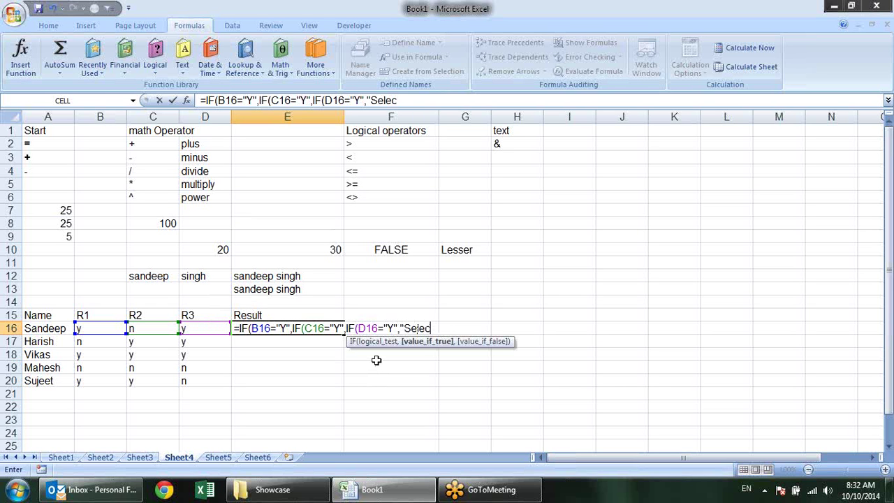
type("ted\",\"re")
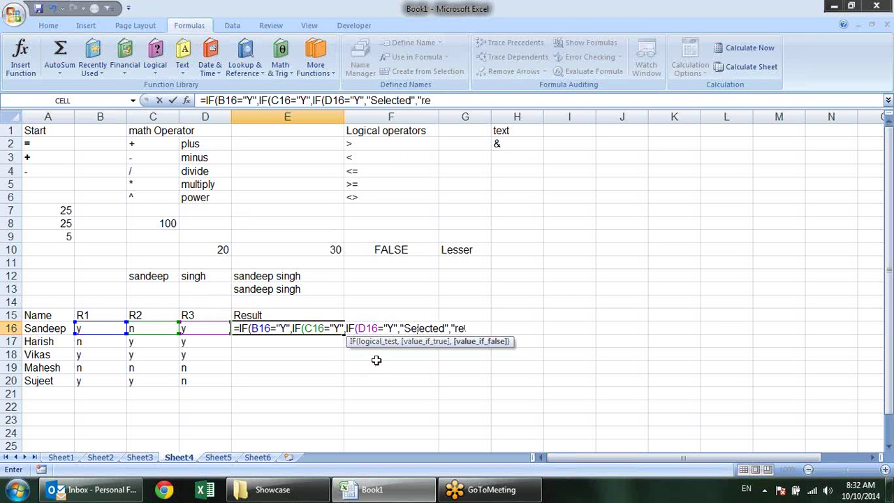
key("BackSpace")
key("BackSpace")
type("Rejected")
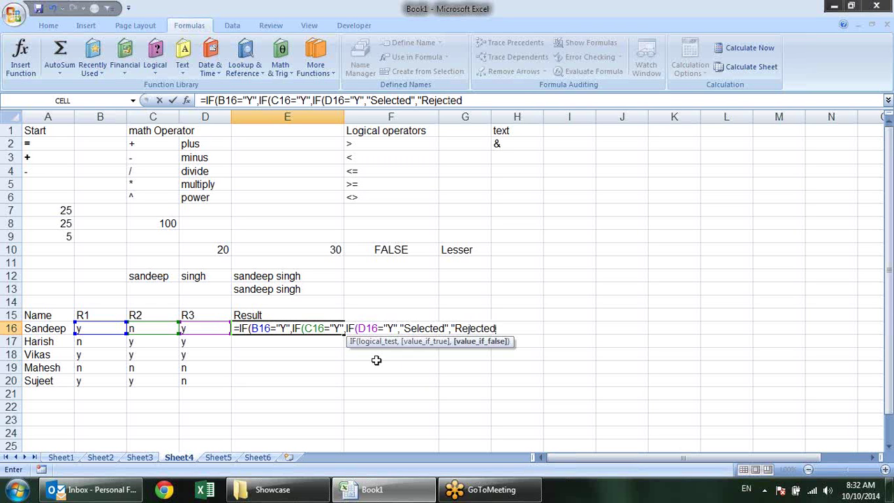
type("\"),")
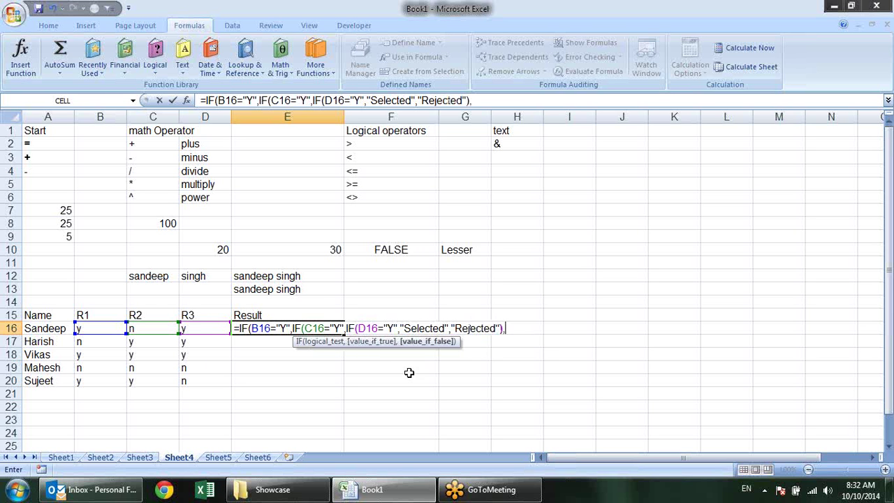
Close the outer IFs with "Rejected" false results and commit the formula
left_click(314, 345)
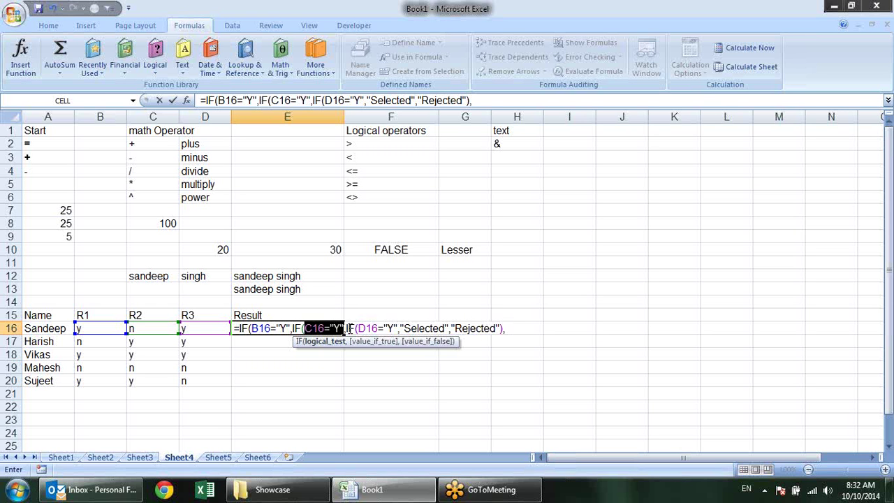
left_click(361, 343)
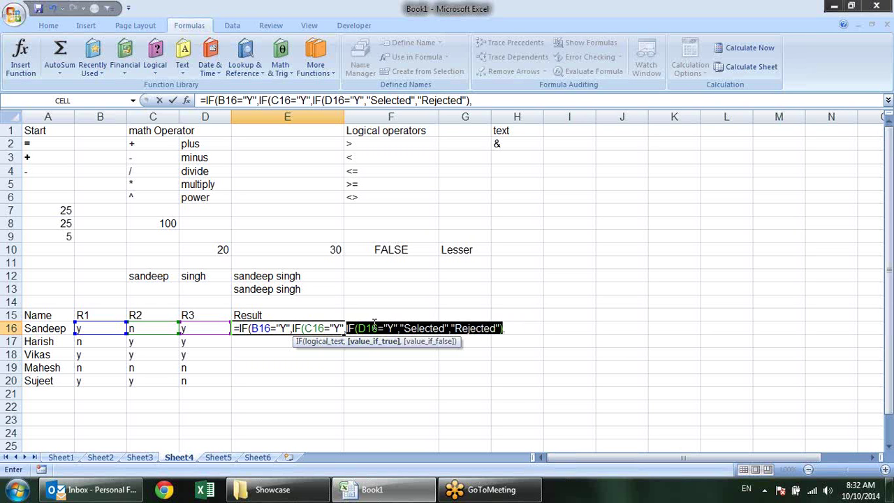
left_click(440, 344)
type("\"")
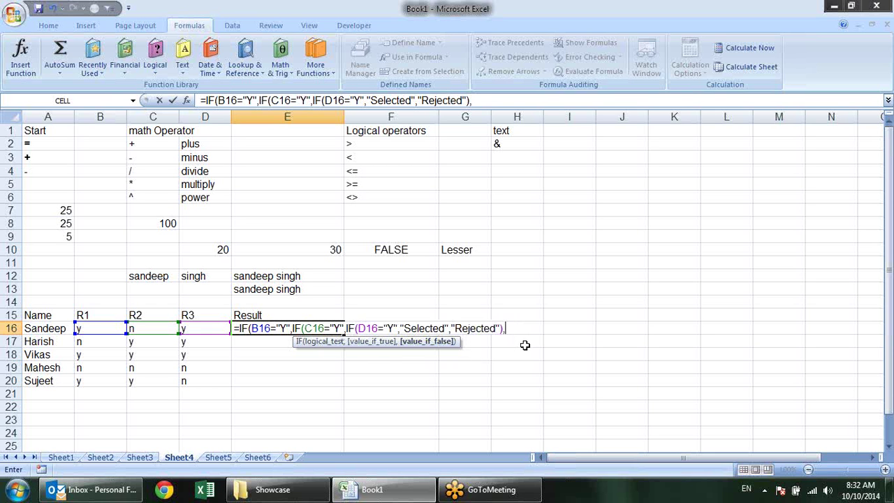
type("Rejected")
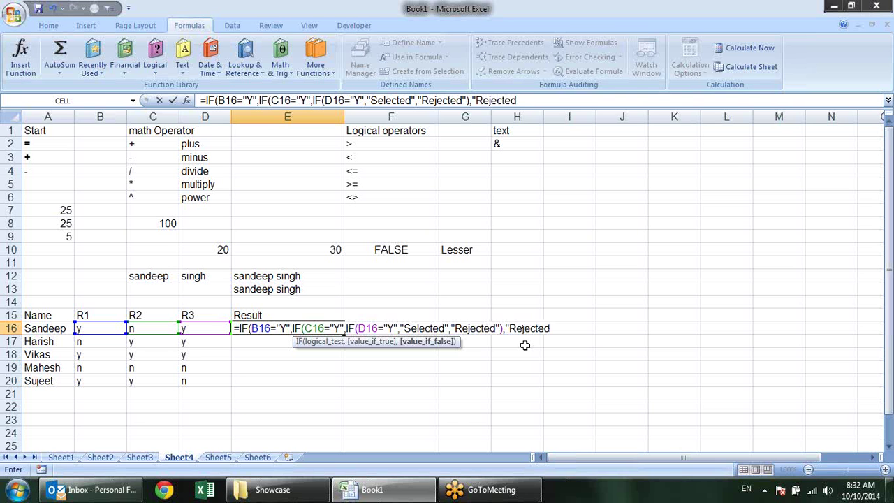
type("\"),")
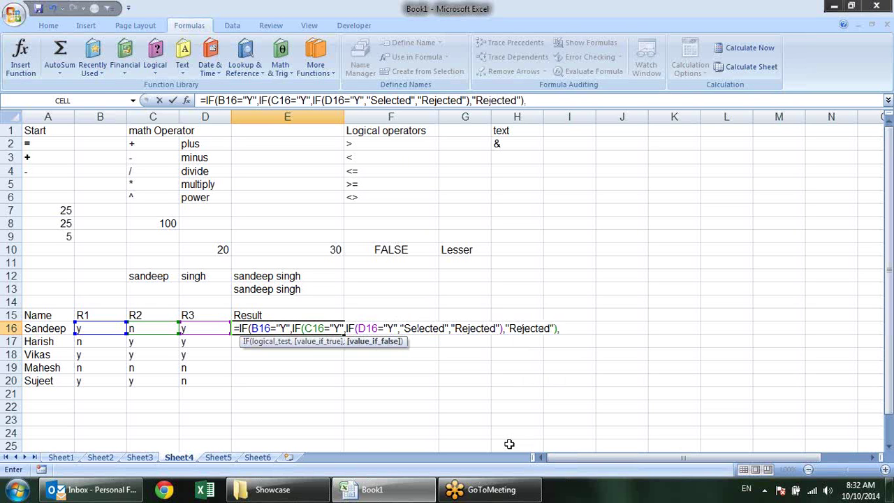
type("\"Rejected\")")
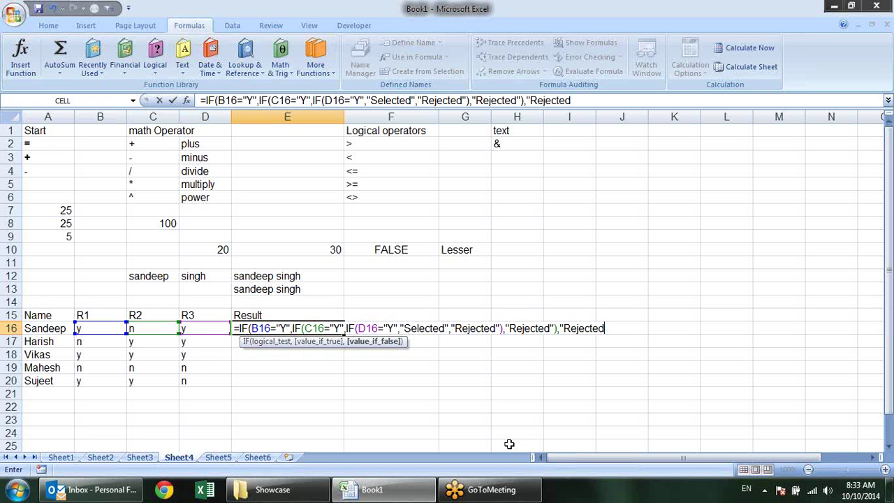
key("Return")
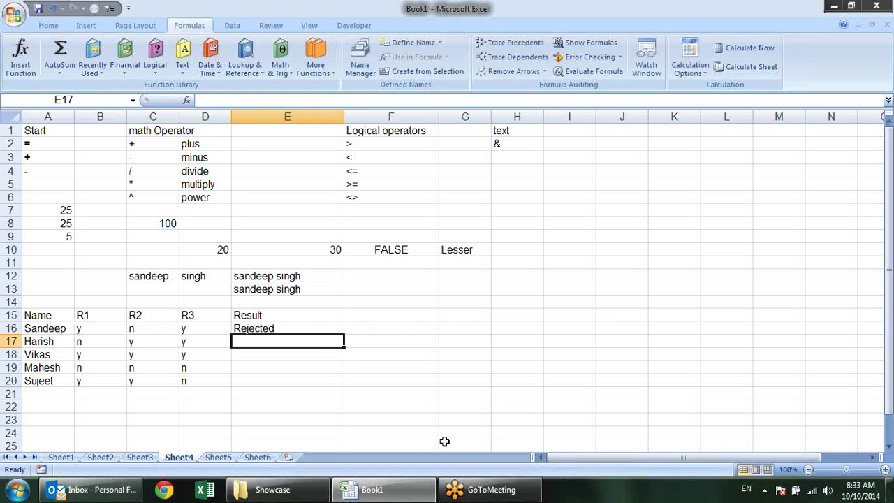
Fill E16's nested IF formula down through E20
left_click(334, 328)
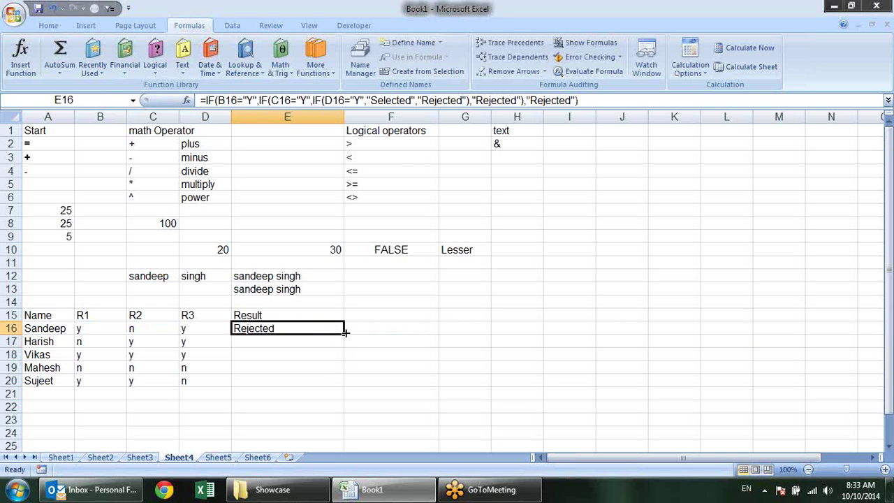
left_click_drag(342, 335, 343, 384)
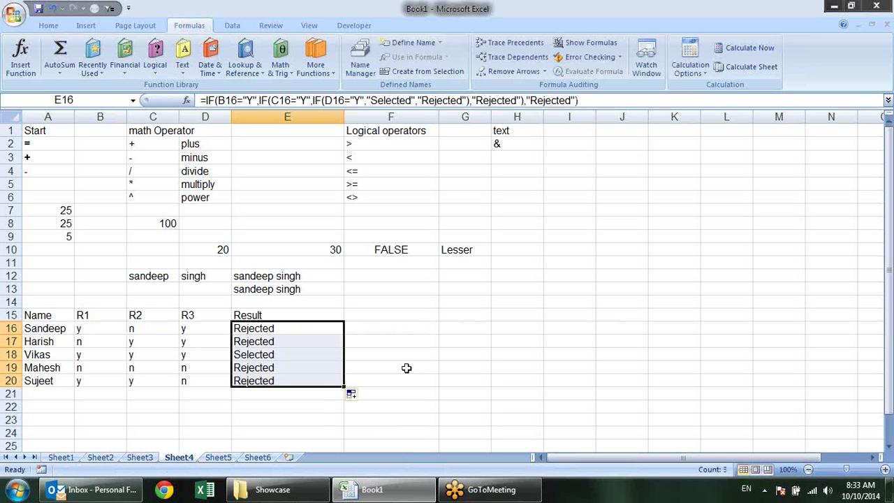
left_click(377, 317)
Copy the Result heading from E15 into F15
left_click(302, 318)
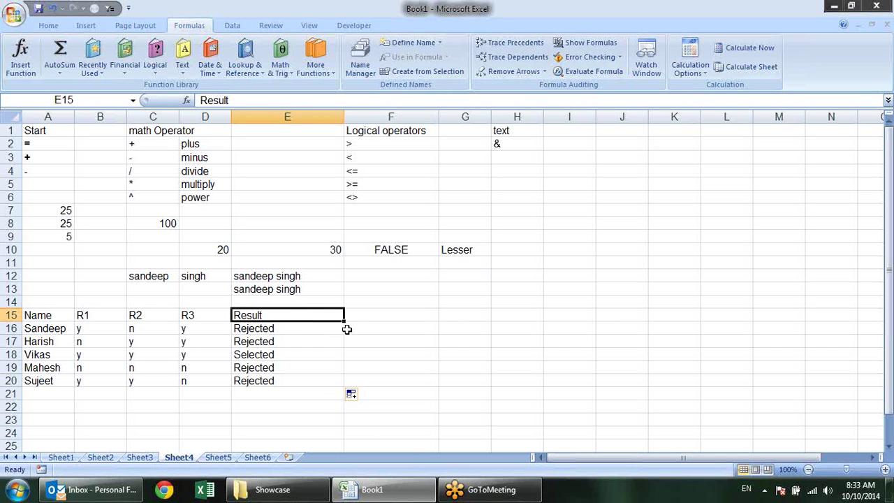
key("ctrl+c")
left_click(368, 314)
key("Return")
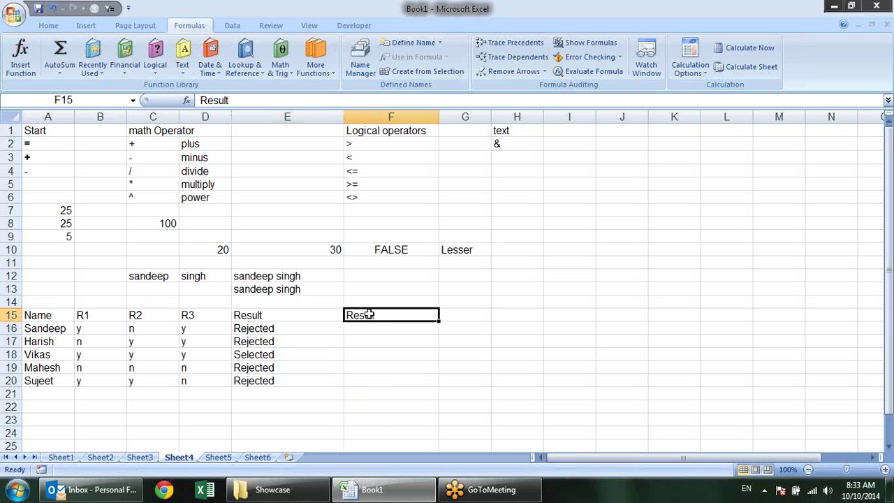
Build =AND(B16="Y",C16="Y",D16="Y") in F16, then cancel after an argument gets replaced
left_click(371, 329)
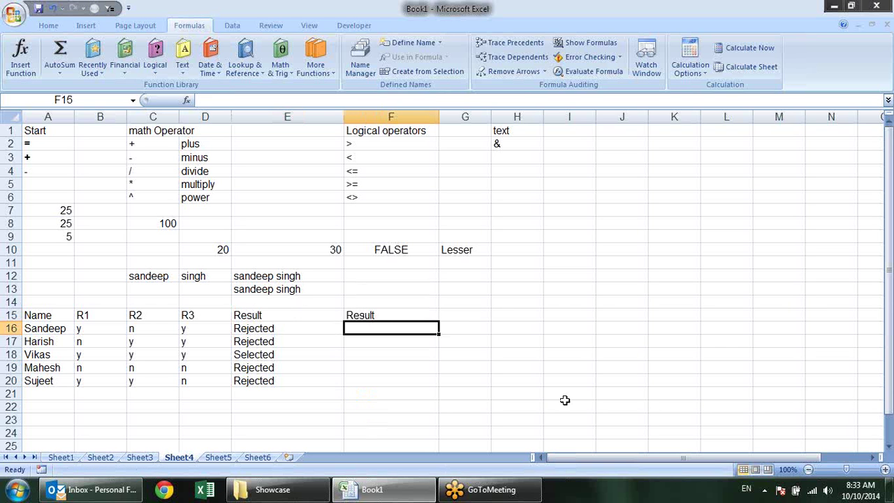
type("=")
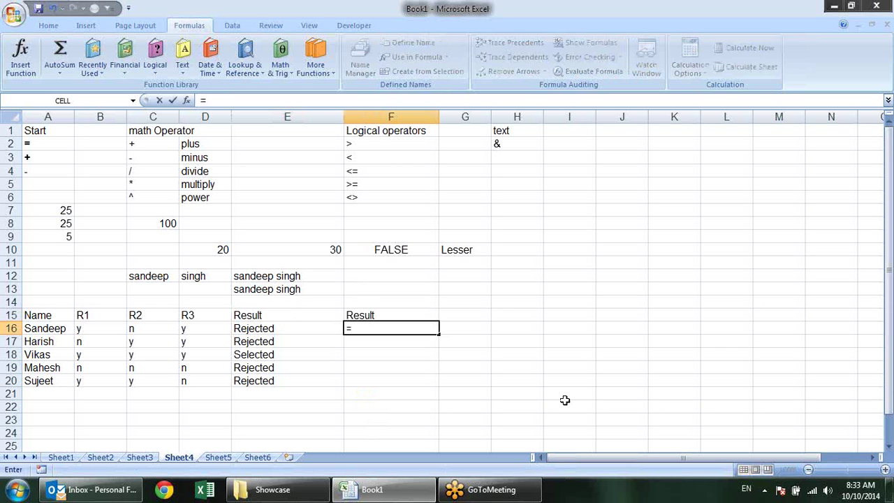
type("and")
key("Tab")
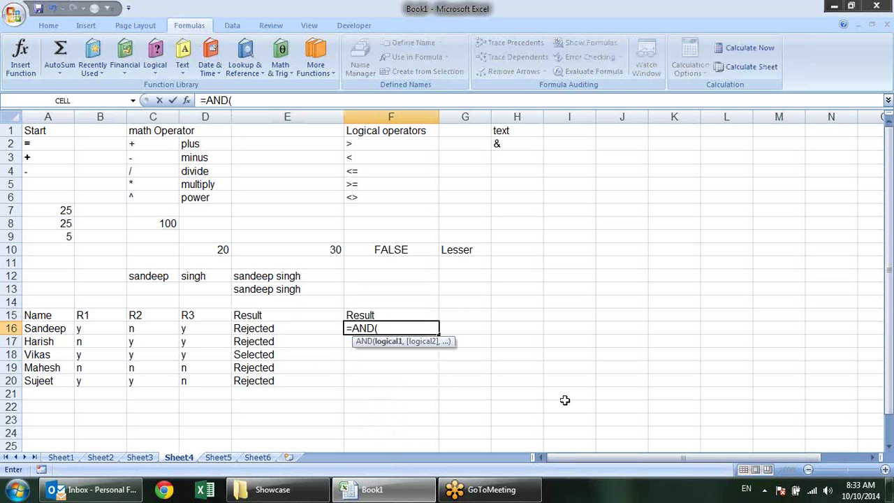
left_click(104, 331)
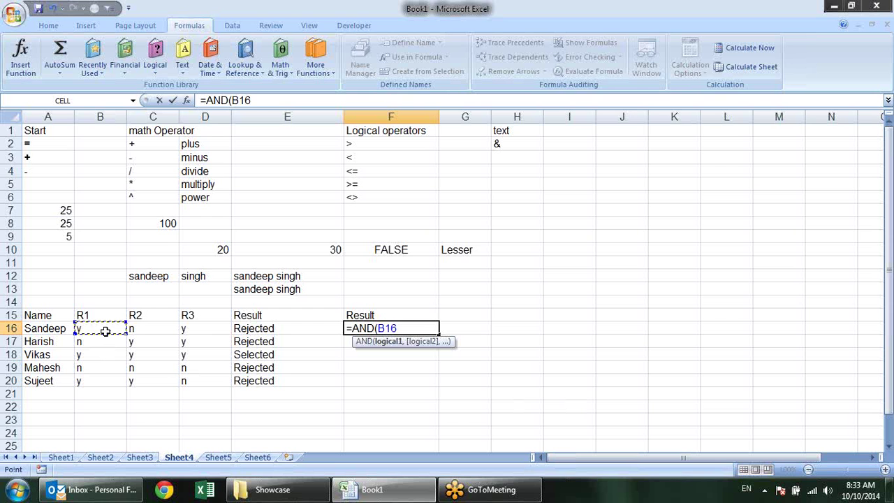
type("=\"Y\",")
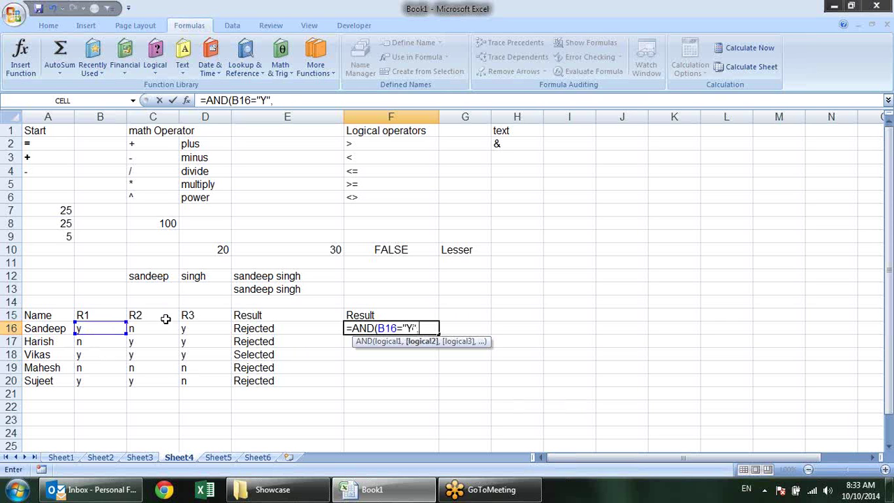
left_click(165, 327)
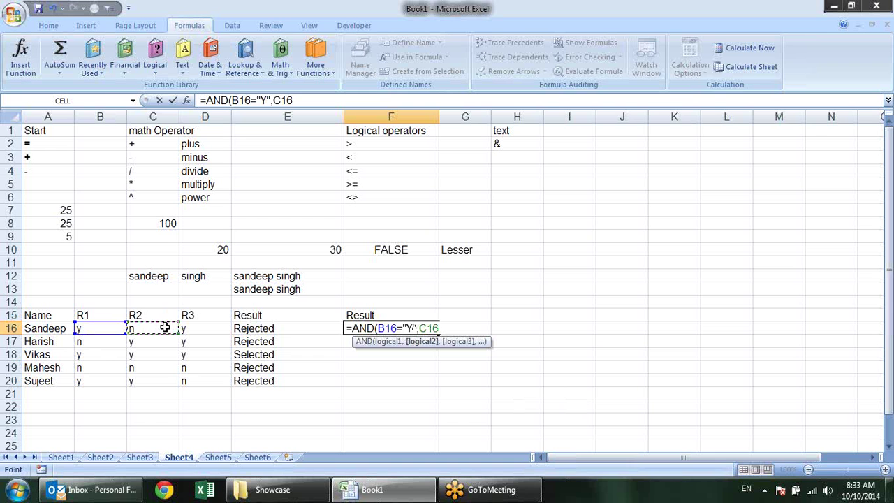
type("=\"Y\",")
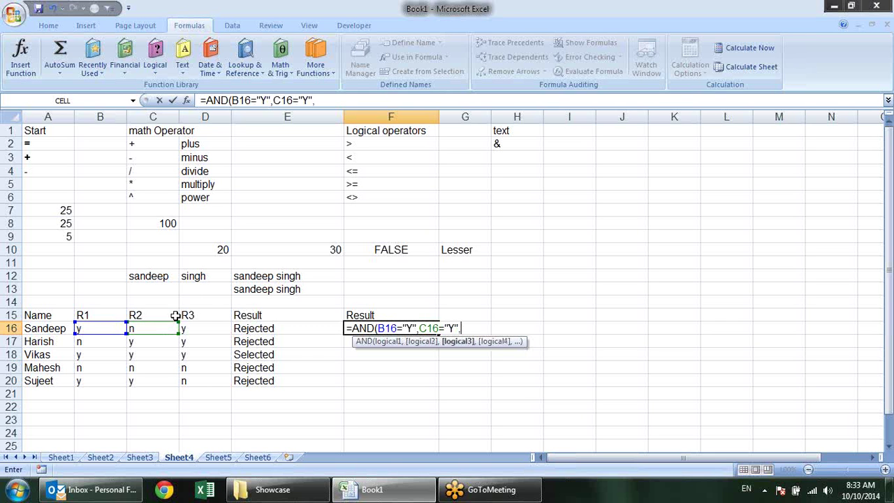
left_click(216, 326)
type("=")
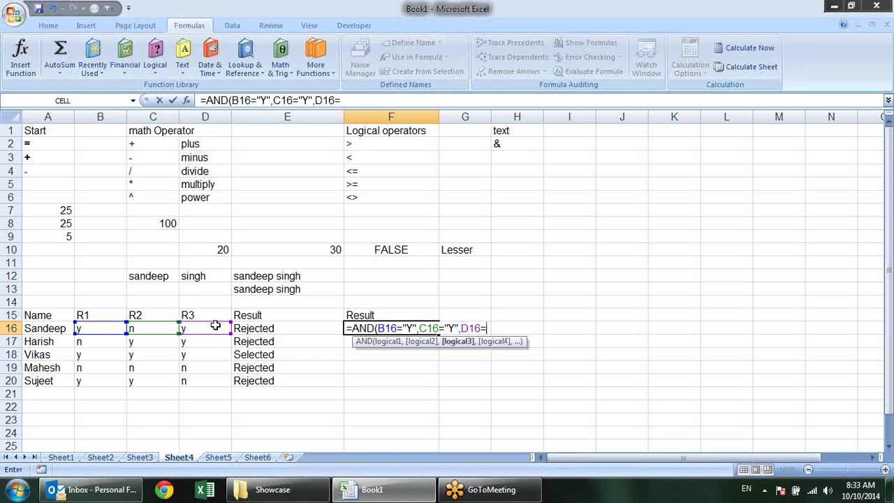
type("\"Y\")")
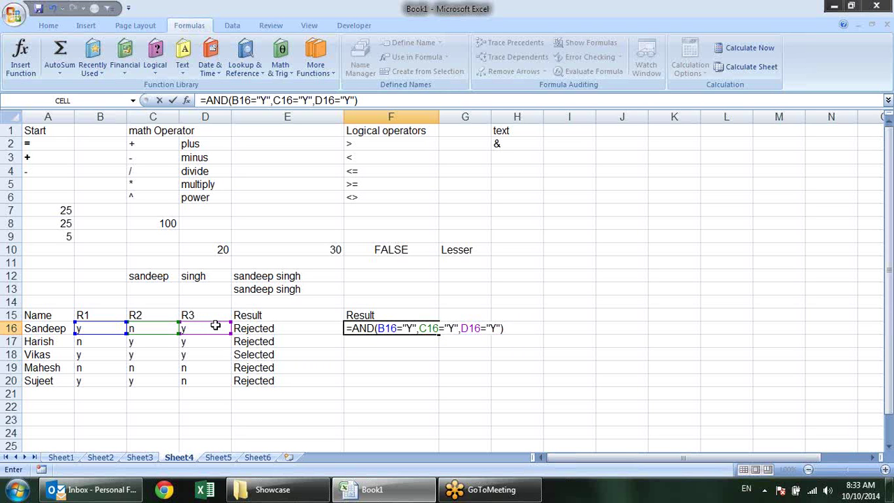
left_click(384, 329)
left_click(389, 343)
left_click(408, 353)
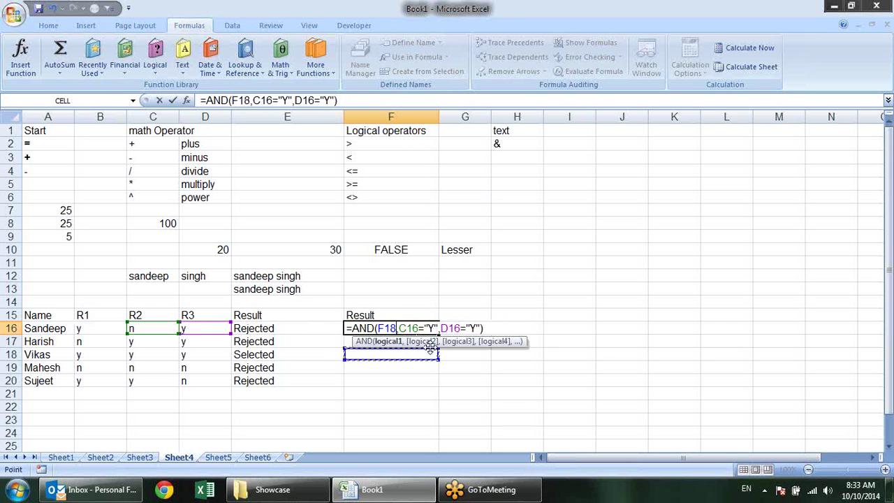
key("Escape")
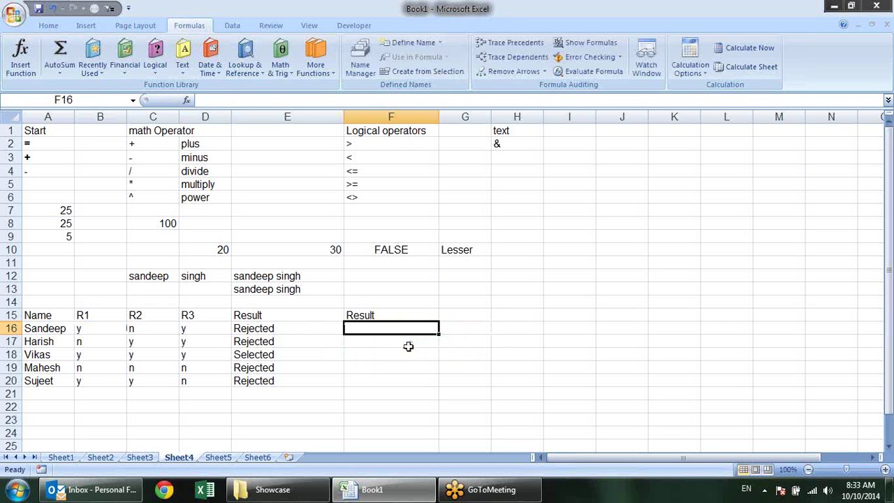
Enter =AND(B16="Y",C16="Y",D16="Y") in F16, which returns FALSE
type("=")
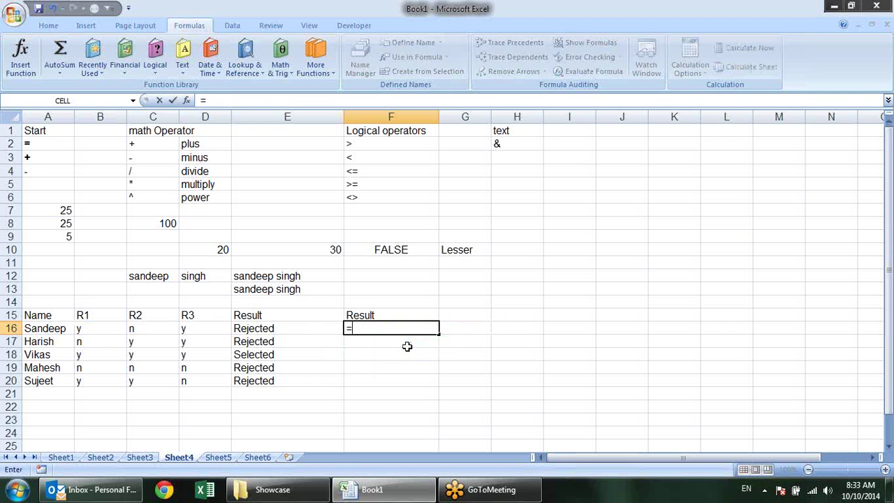
type("and(")
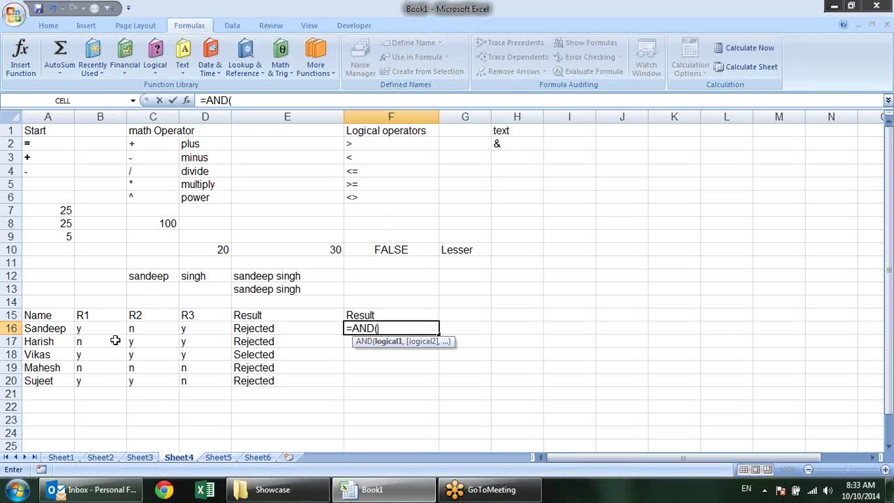
left_click(110, 329)
type("=\"")
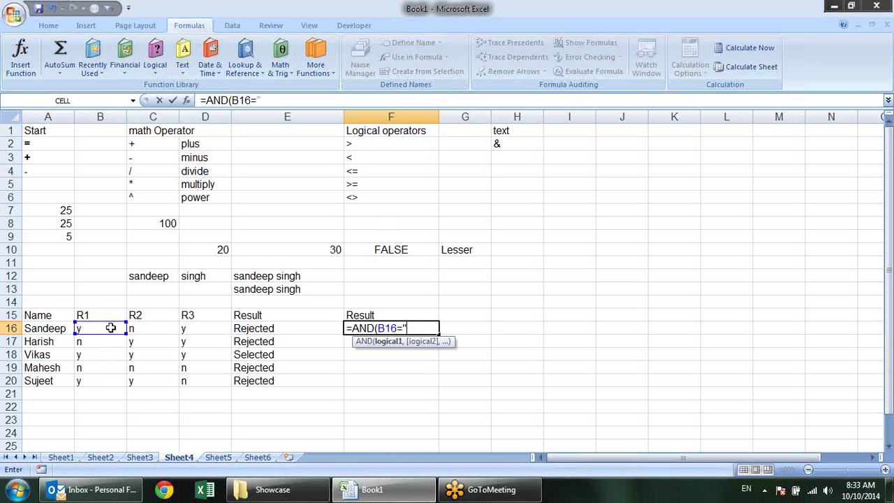
type("Y\",")
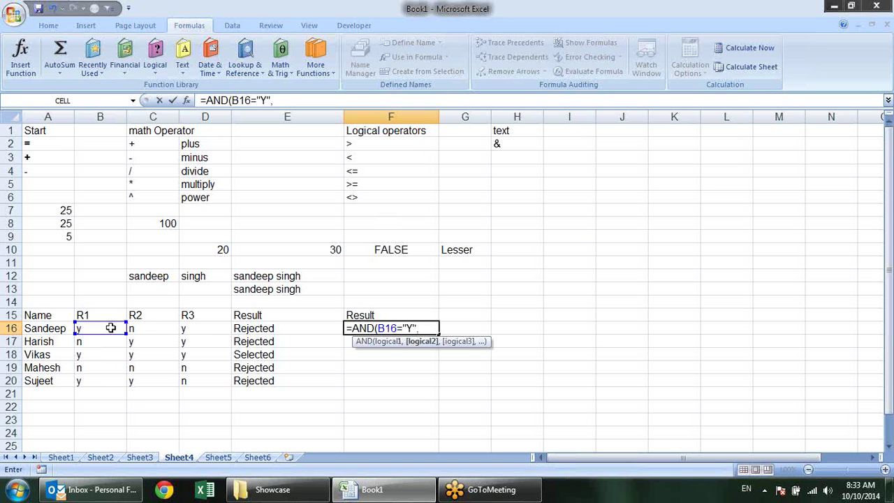
left_click(157, 331)
type("=")
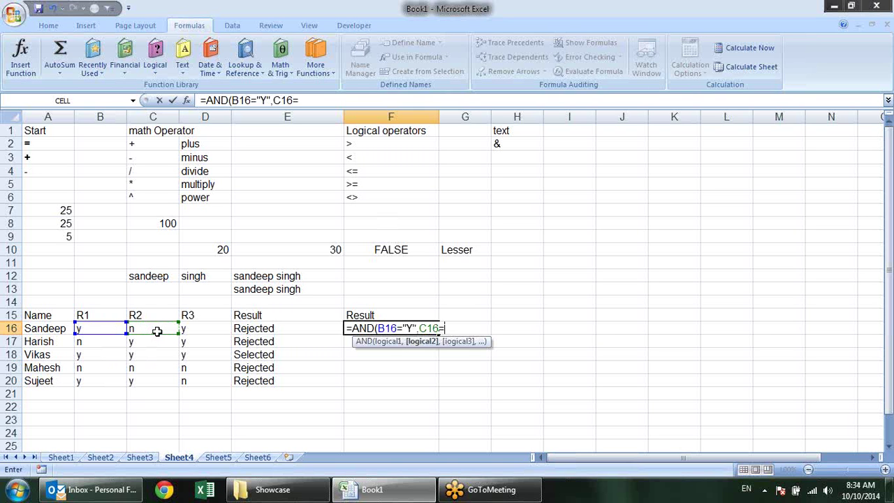
type("\"Y\",")
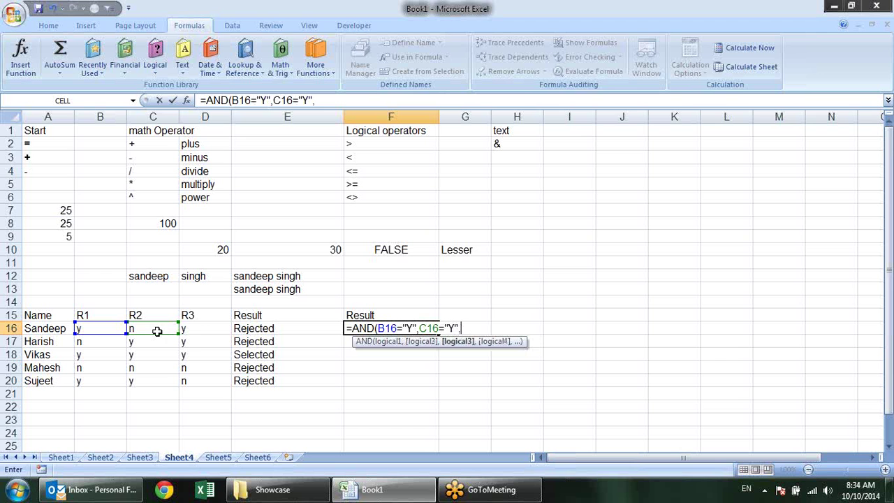
left_click(202, 331)
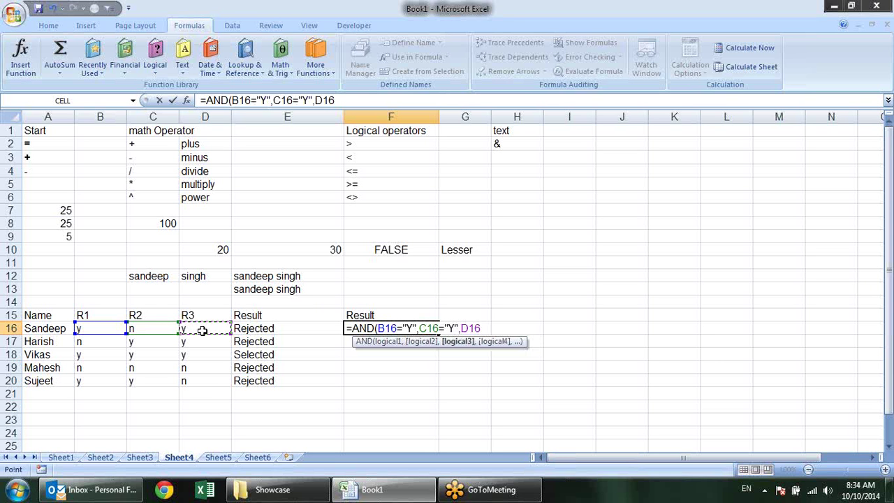
type("=\"Y\")")
key("Return")
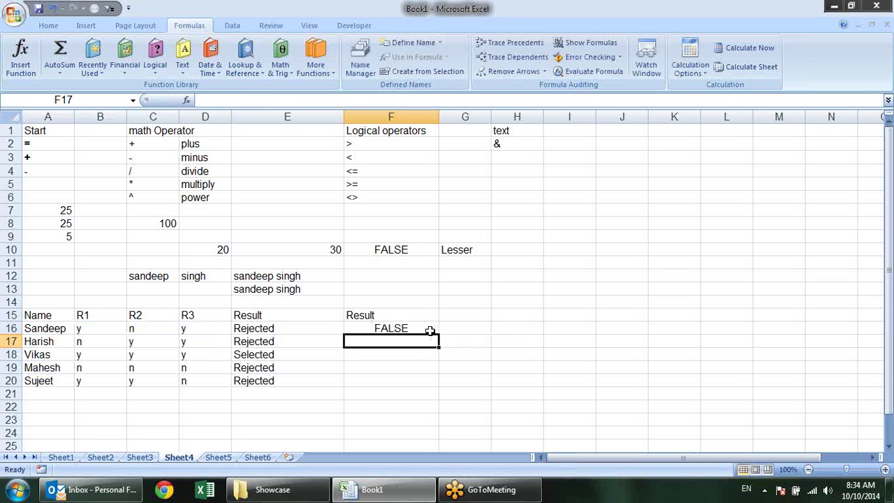
left_click(430, 330)
Evaluate the B16="Y" and C16="Y" parts of F16's AND formula with F9, keeping the original formula
double_click(425, 327)
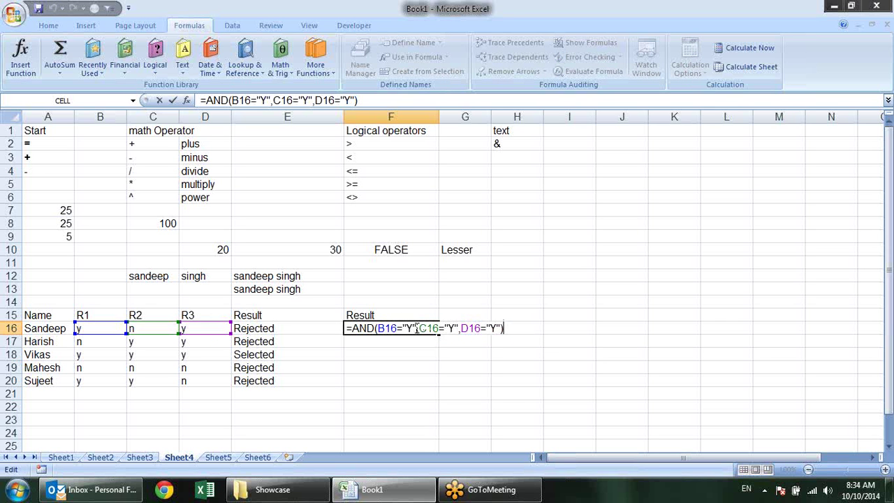
left_click_drag(417, 328, 382, 328)
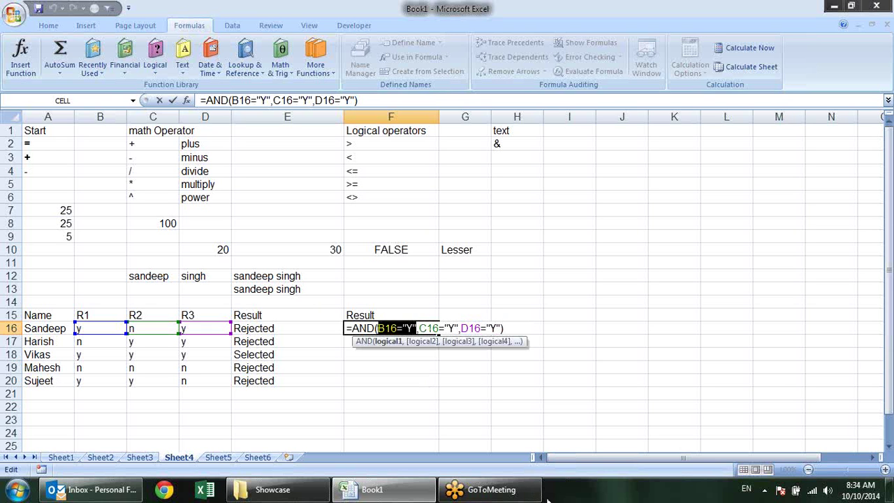
key("F9")
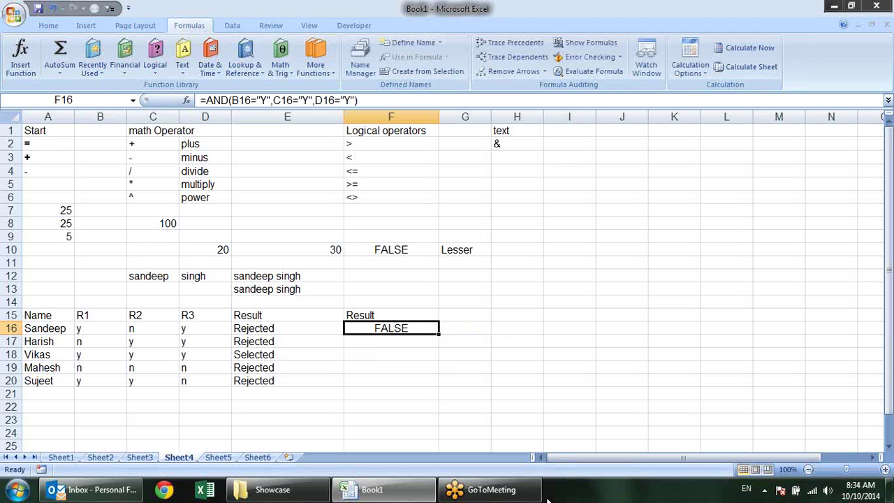
key("F2")
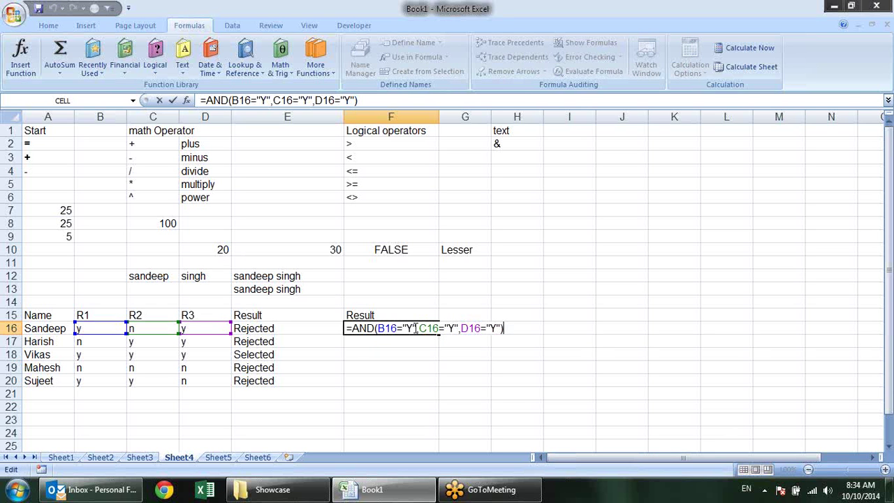
left_click_drag(407, 327, 379, 328)
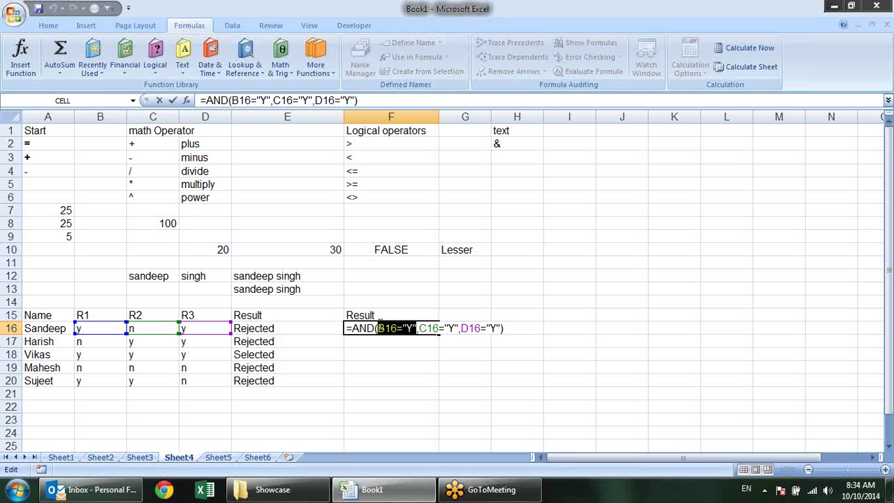
left_click(396, 325)
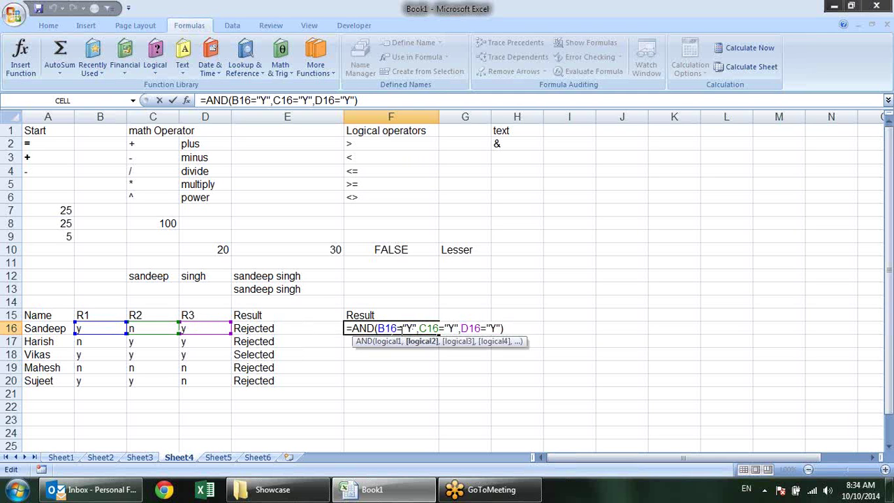
left_click_drag(420, 328, 461, 328)
key("shift+Left")
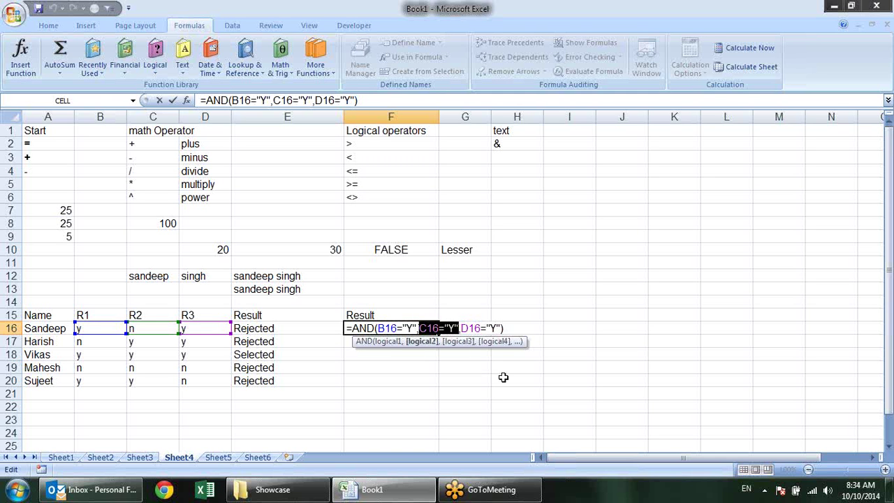
key("F9")
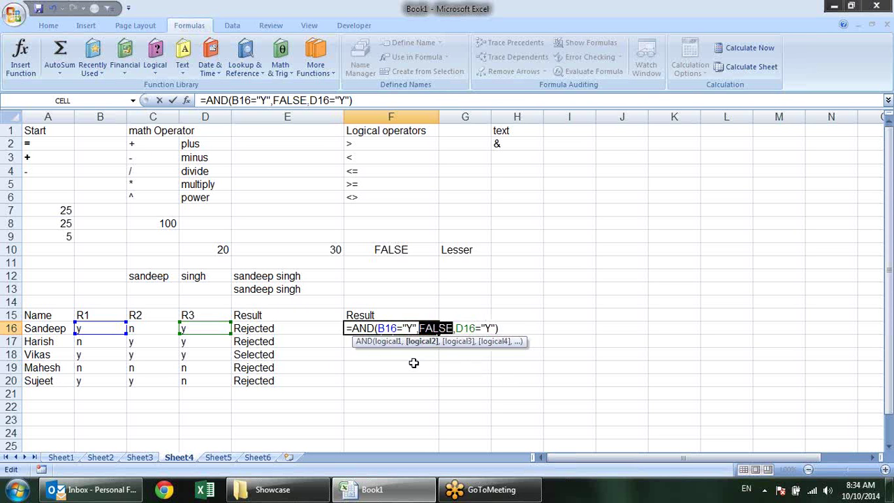
key("Escape")
Fill the AND formula from F16 down to F20 and check row 18's values and results
left_click_drag(439, 335, 421, 393)
left_click(428, 353)
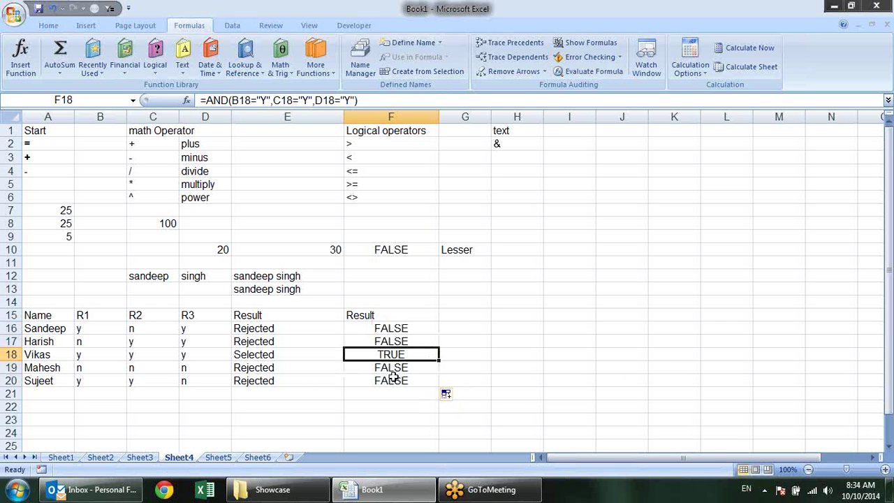
left_click(206, 358)
left_click(160, 359)
left_click(97, 357)
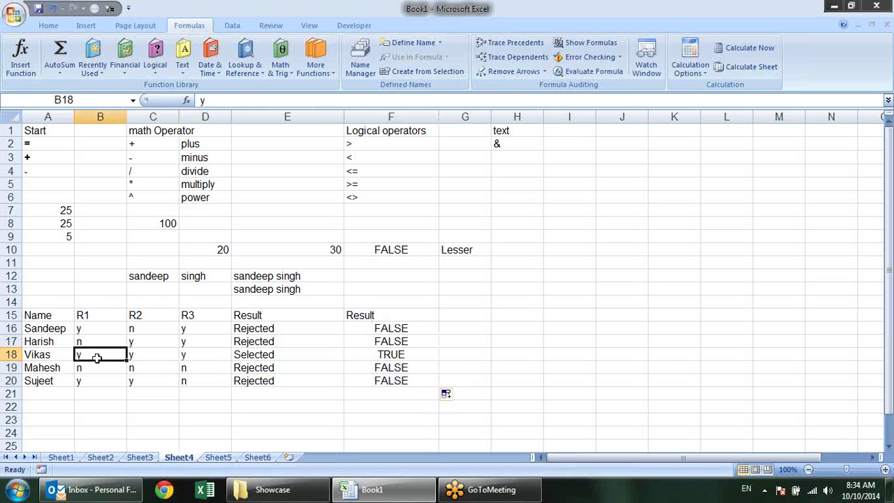
left_click(393, 330)
left_click(401, 390)
left_click(407, 377)
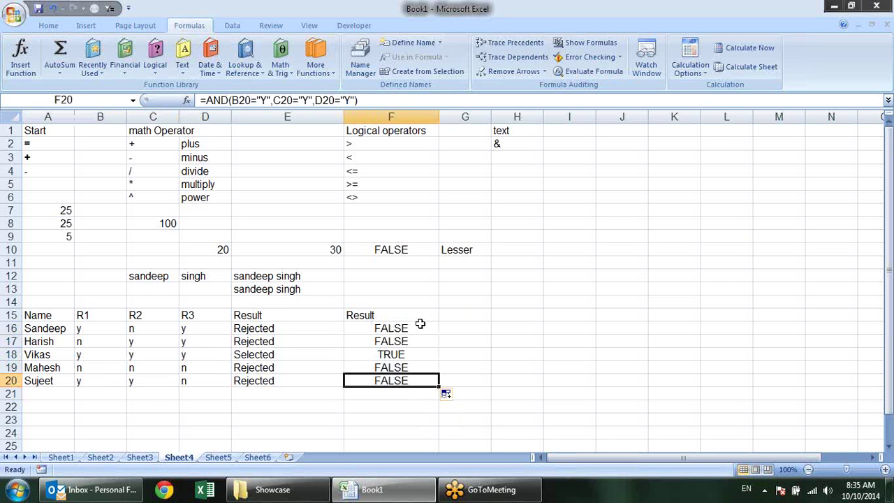
Enter =IF(F16,"Selected","Rejected") in G16
left_click(452, 331)
type("=")
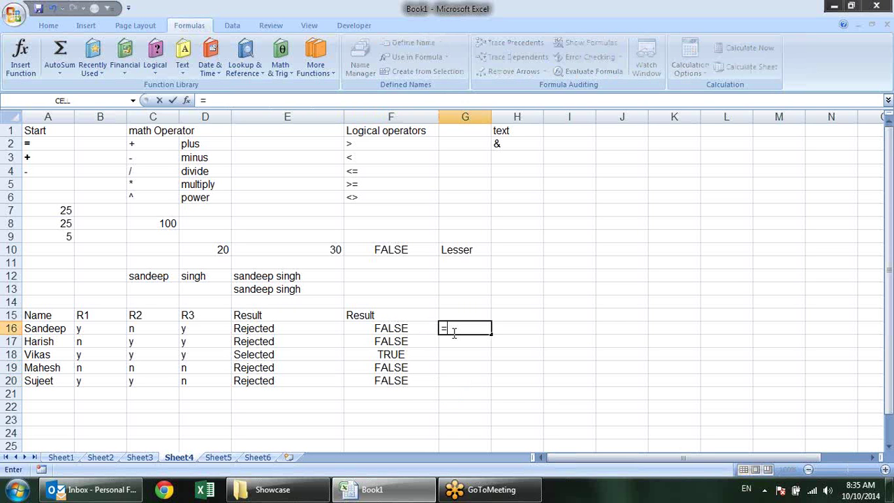
type("IF(")
left_click(393, 326)
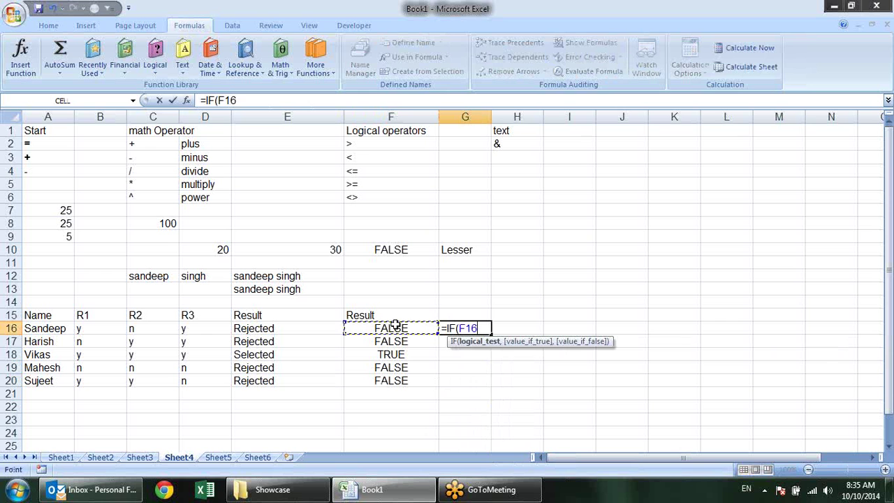
type(",")
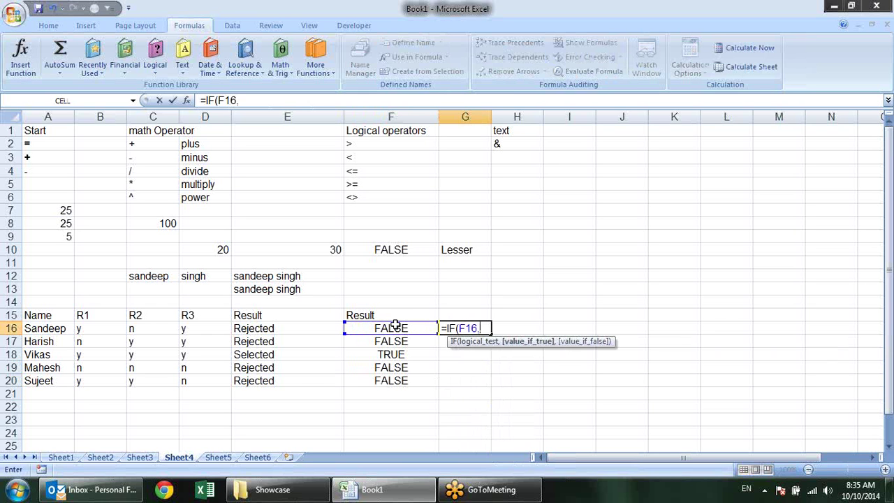
type("\"Selected")
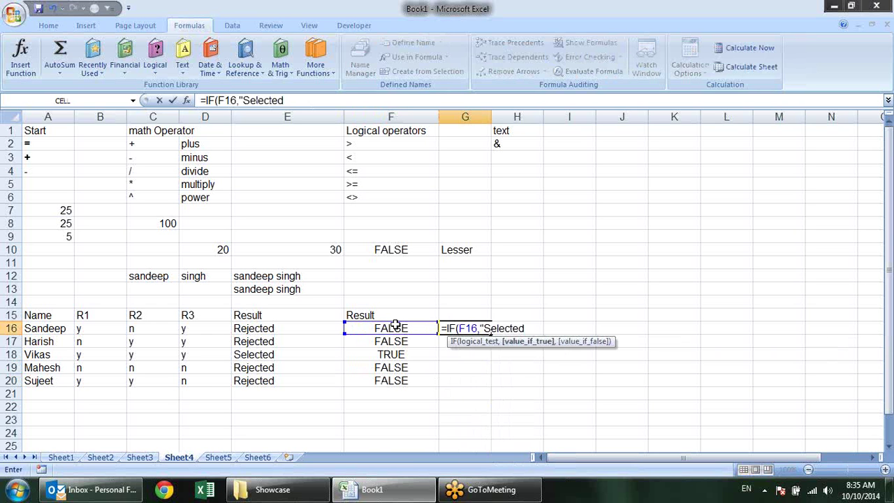
type("\",")
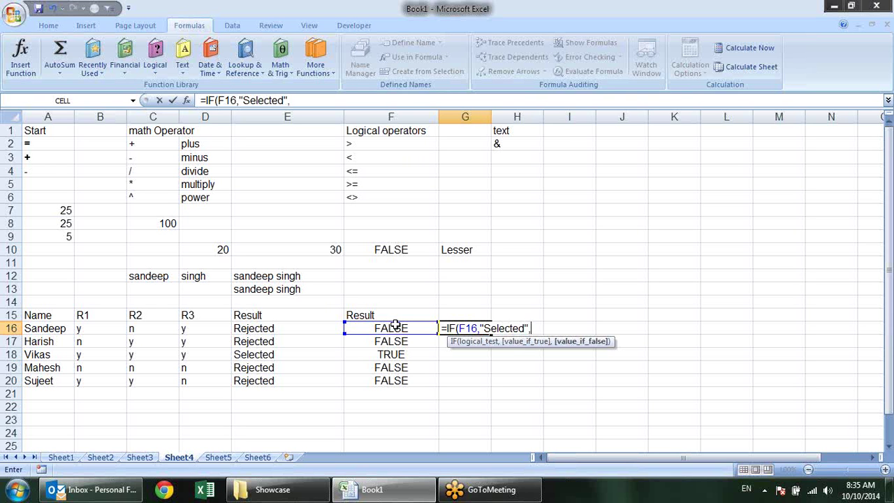
type("\"Rejected")
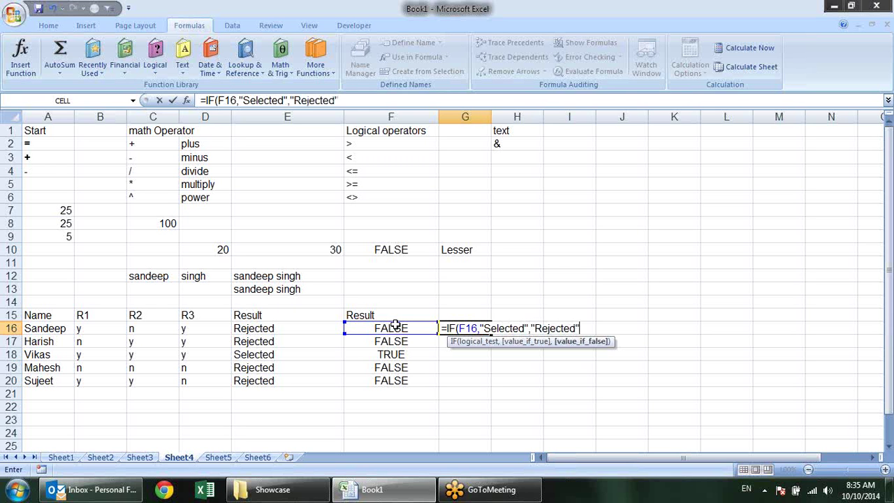
type("\")")
key("Return")
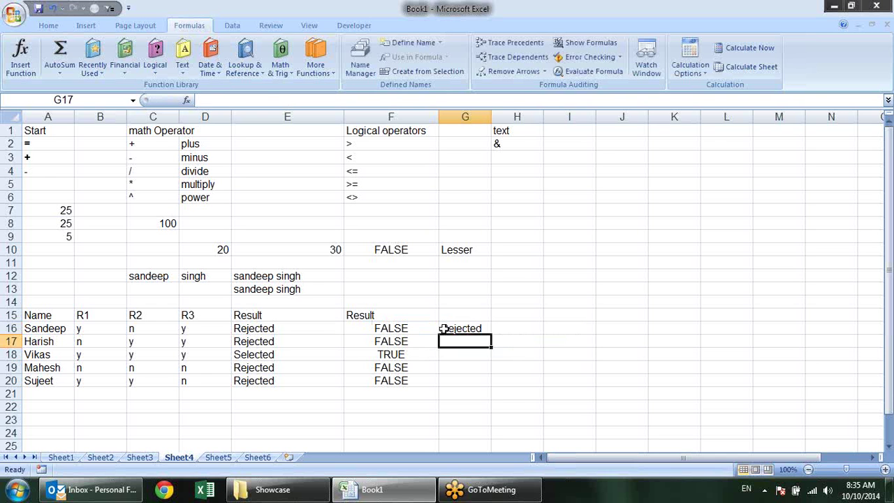
Fill the G16 IF formula down to G20 and check the G18 and G16 results
left_click(468, 332)
left_click_drag(491, 335, 491, 393)
left_click(473, 354)
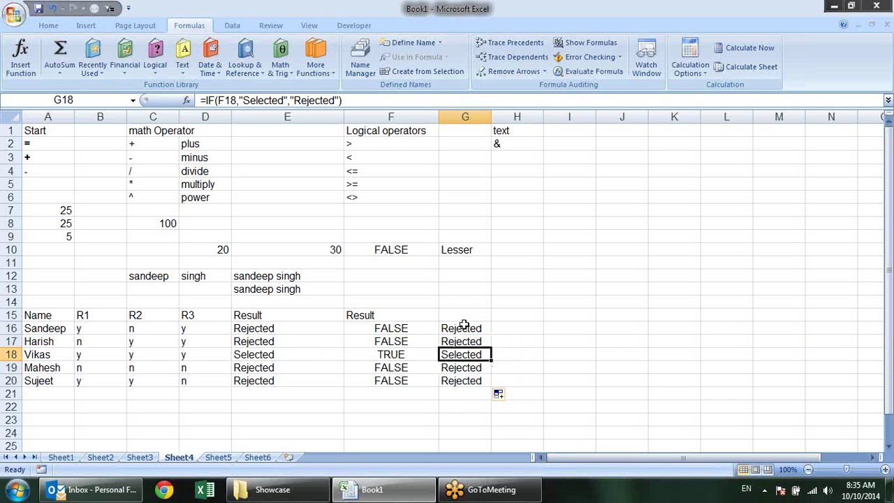
left_click(464, 327)
double_click(463, 328)
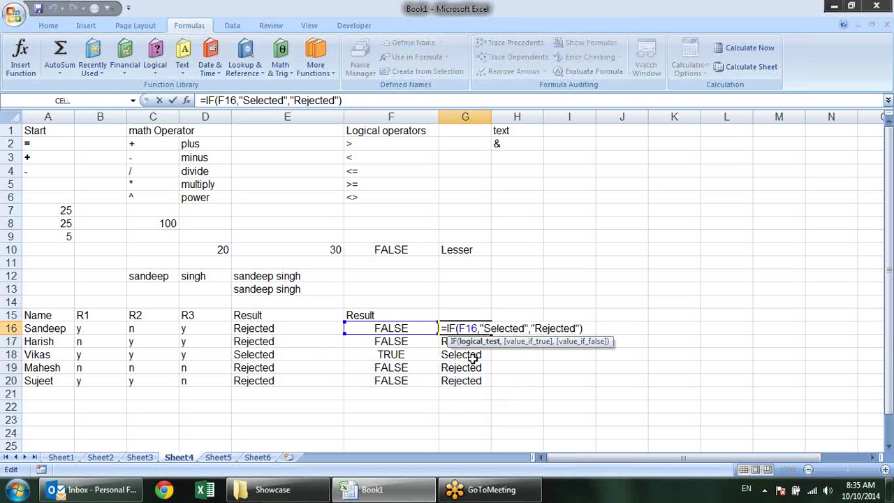
key("Escape")
left_click(411, 327)
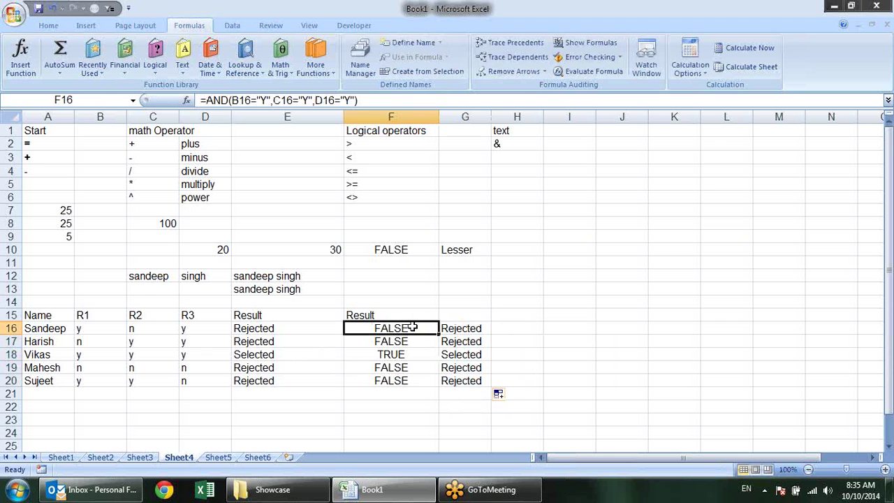
double_click(412, 327)
key("Escape")
left_click(447, 326)
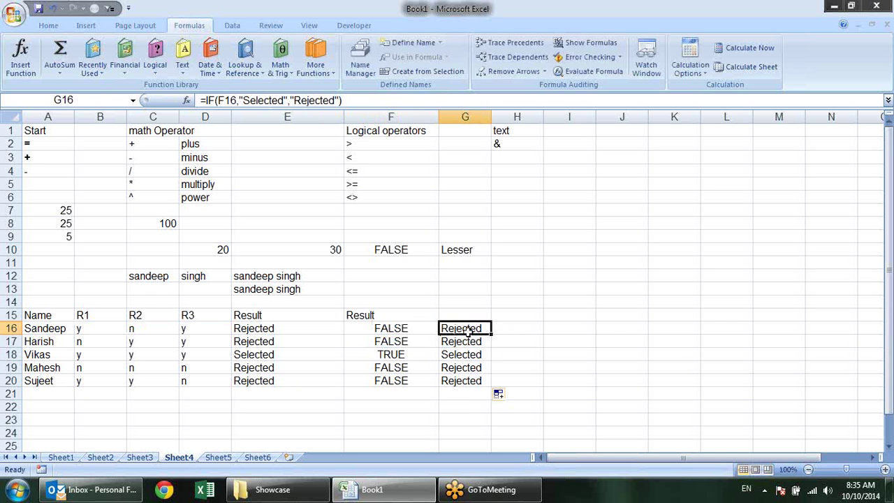
double_click(468, 328)
key("Escape")
left_click(423, 328)
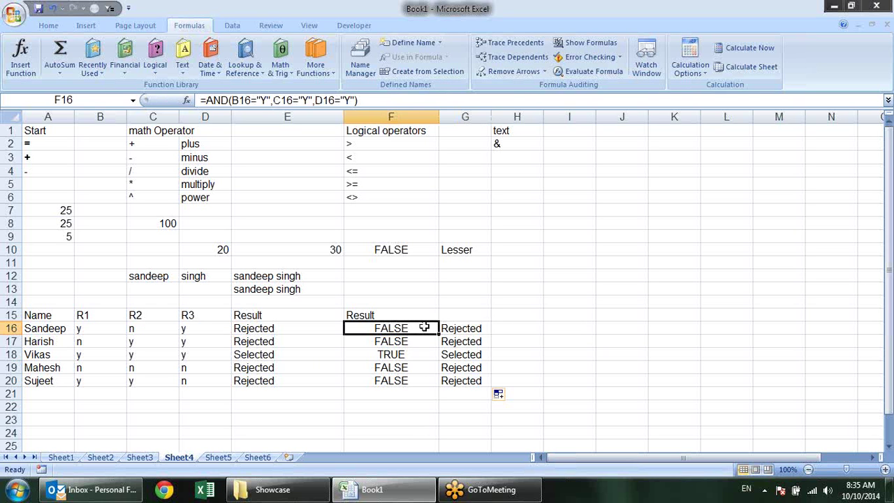
double_click(424, 328)
key("Escape")
left_click(472, 328)
double_click(472, 328)
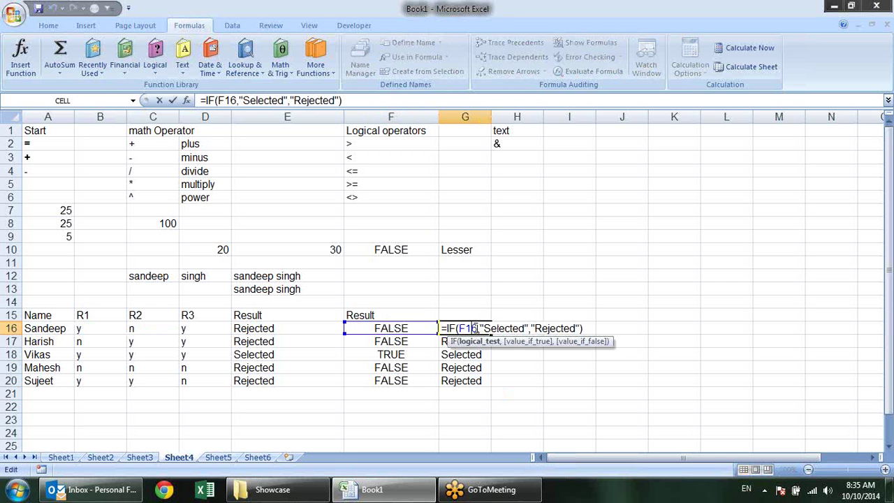
key("Escape")
left_click(415, 326)
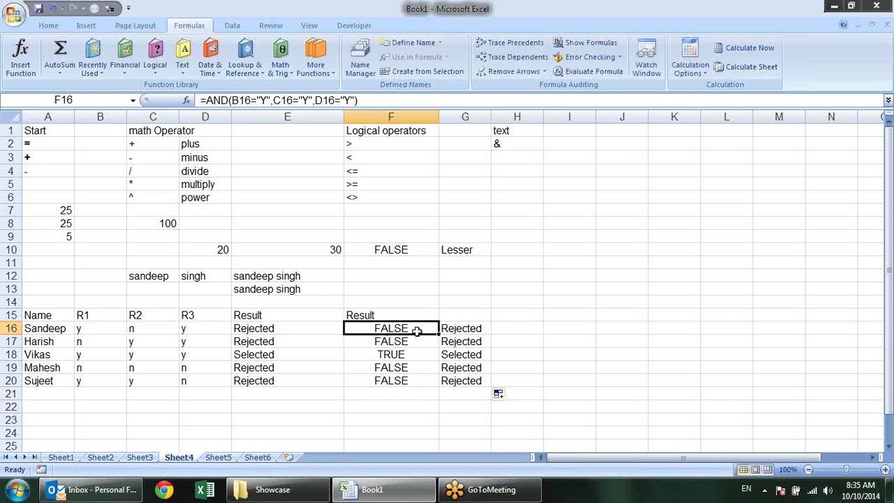
double_click(421, 331)
left_click_drag(502, 331, 354, 334)
key("ctrl+c")
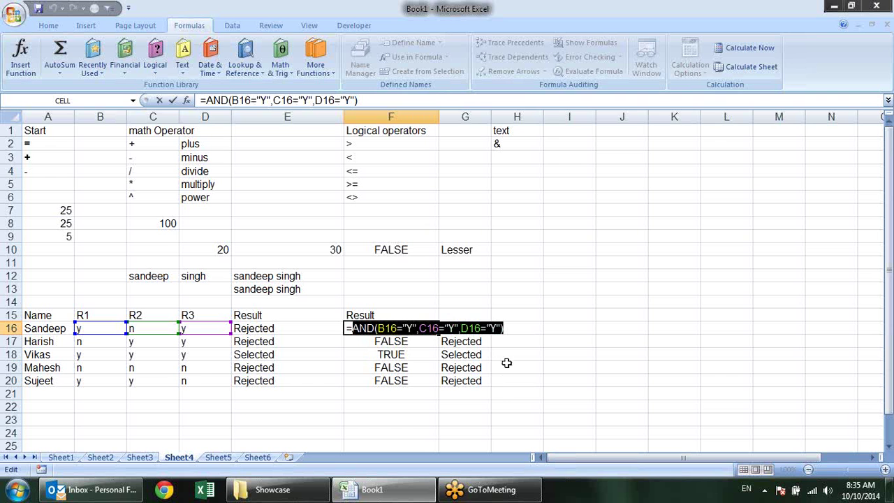
key("Escape")
left_click(455, 333)
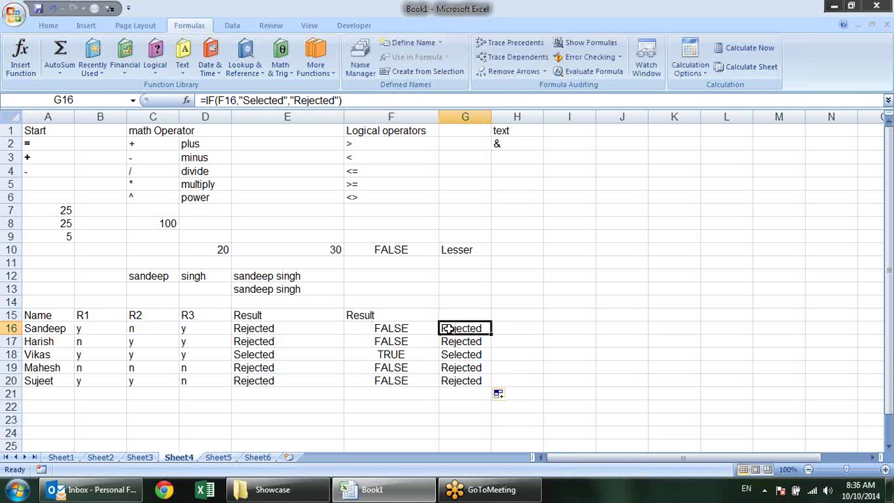
double_click(470, 329)
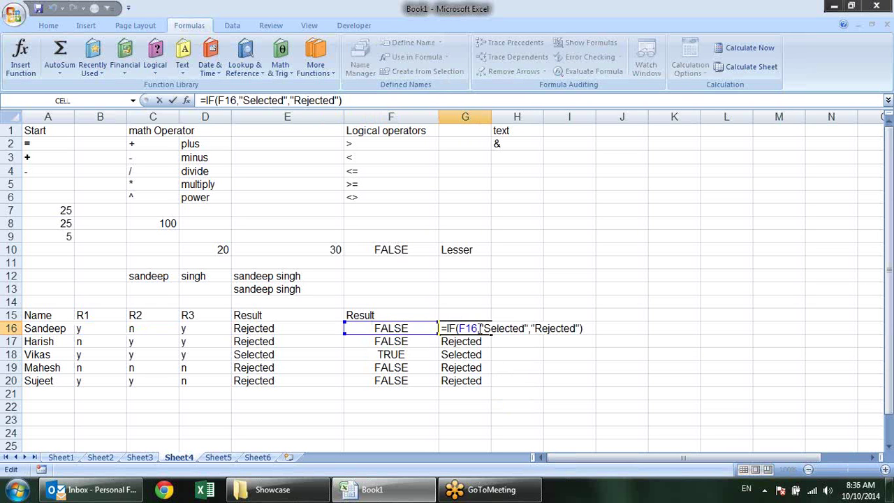
Replace G16's F16 reference with the pasted AND(B16="Y",C16="Y",D16="Y") condition and fill down to G20
left_click_drag(471, 328, 477, 328)
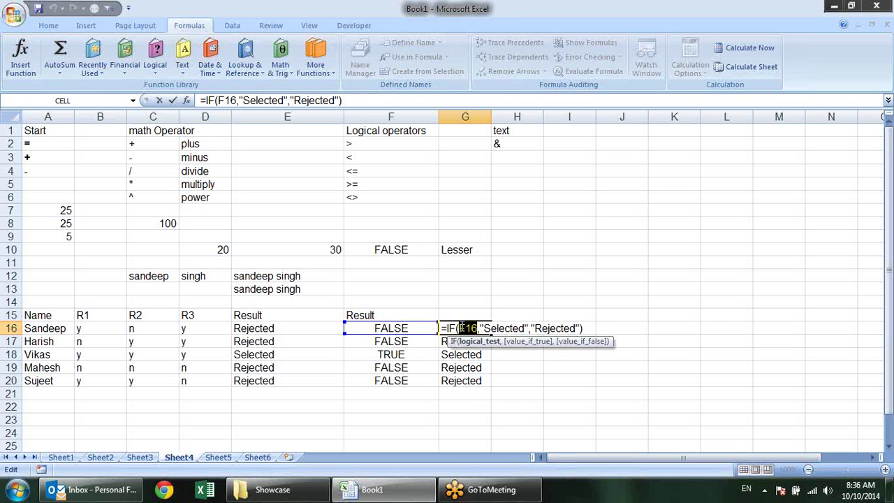
key("shift+Left")
key("ctrl+v")
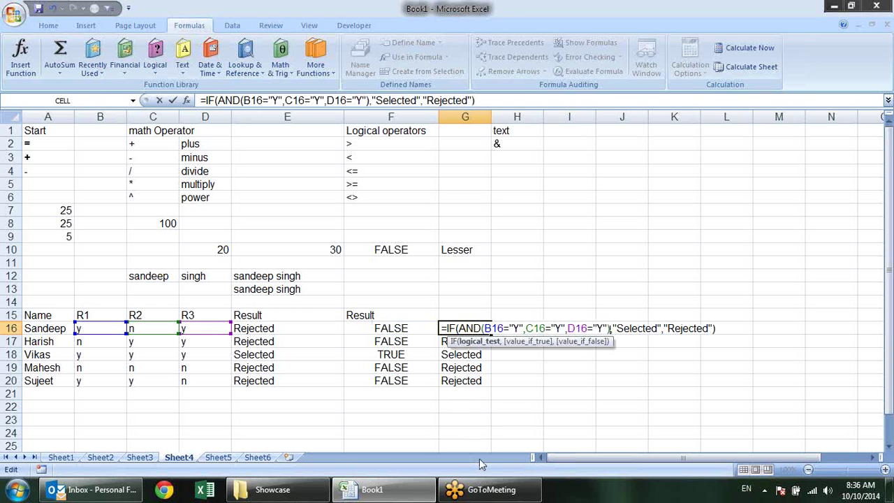
key("Return")
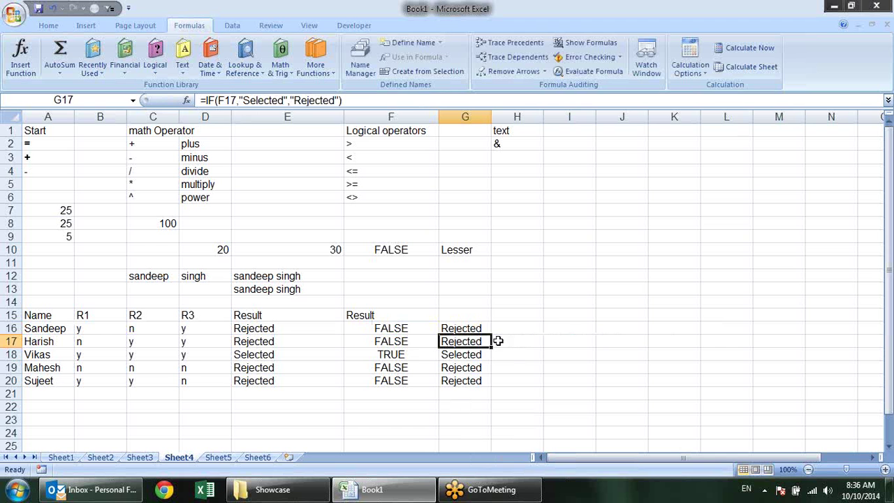
left_click(484, 331)
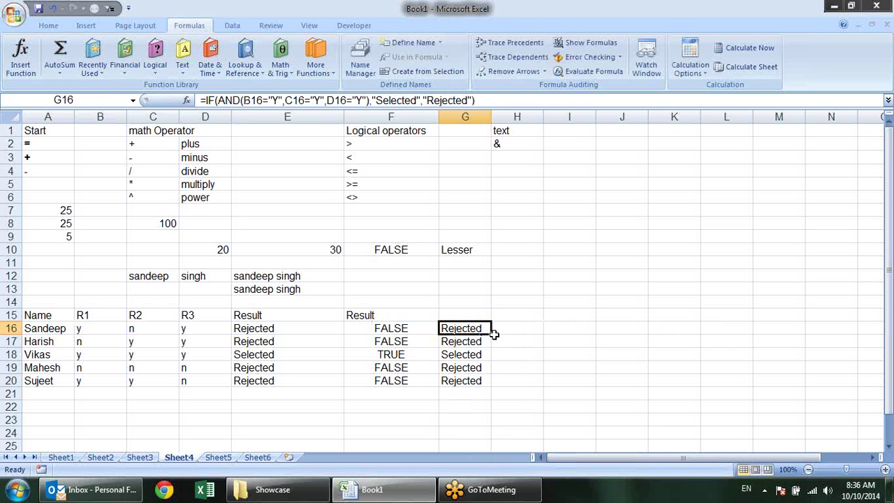
double_click(491, 334)
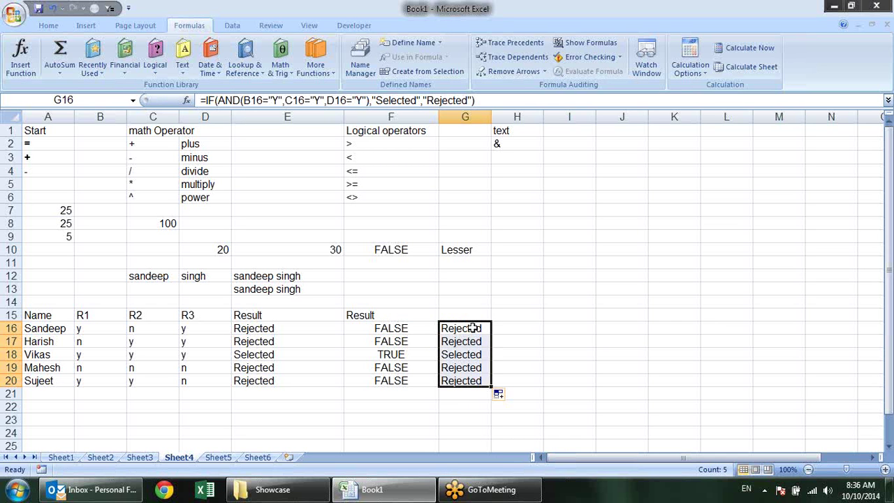
Move the nested IF(AND) formulas from G16:G20 into F16:F20 and review F16's formula
key("ctrl+c")
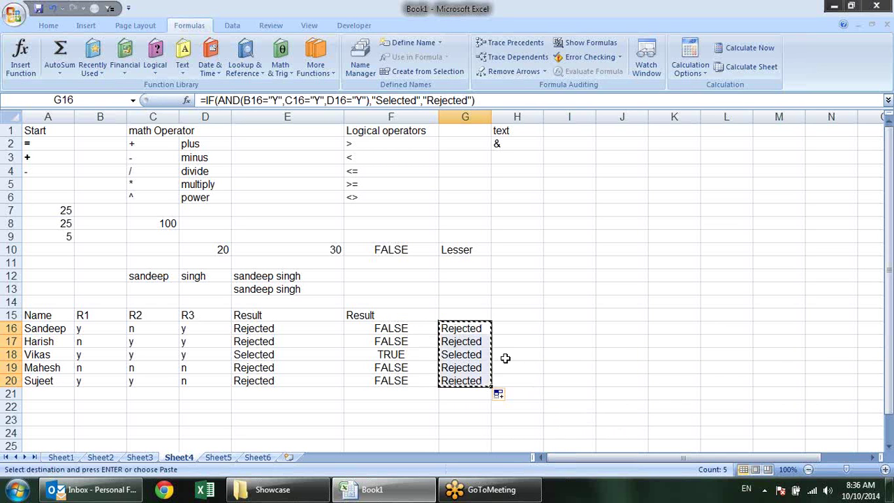
left_click(425, 325)
key("Return")
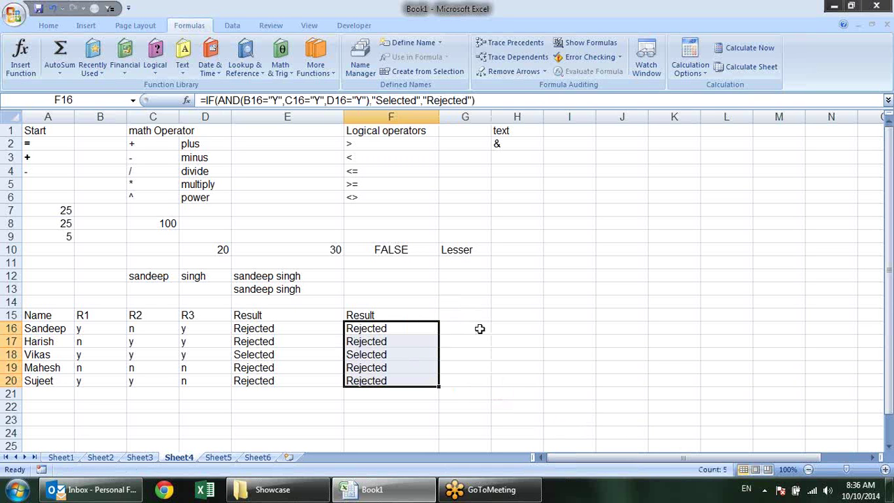
left_click(499, 359)
left_click(402, 330)
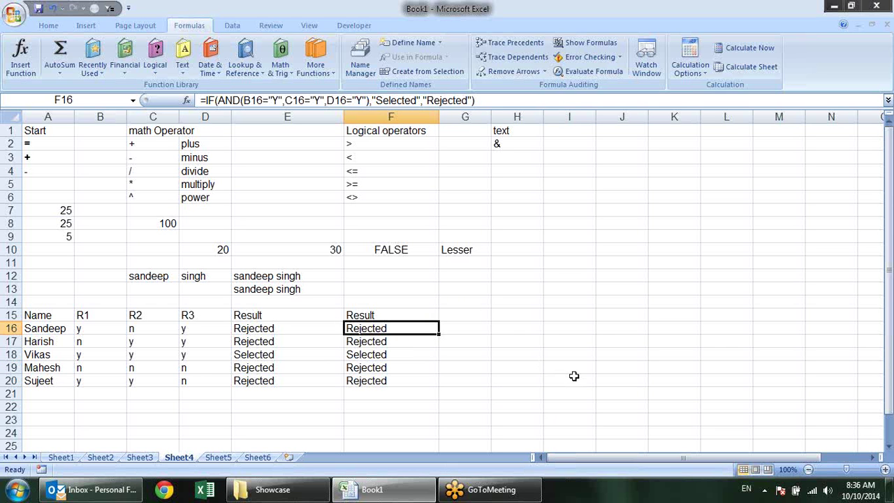
key("F2")
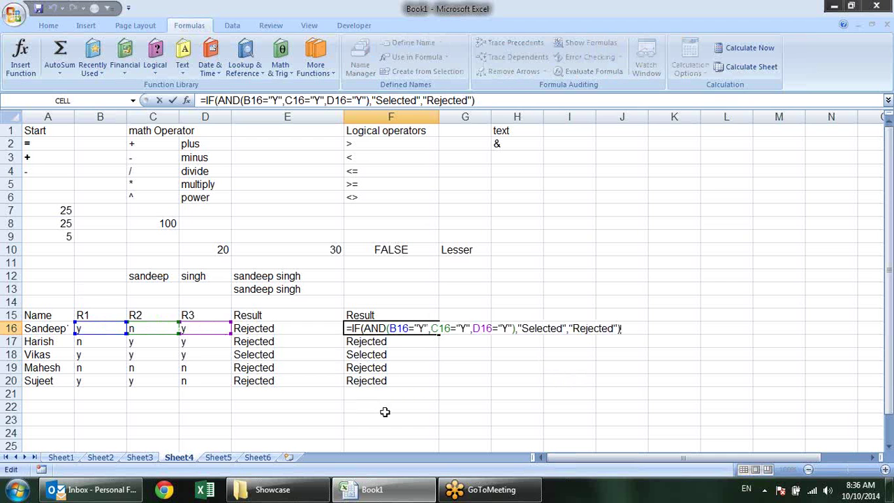
key("Escape")
key("ctrl+c")
left_click(535, 302)
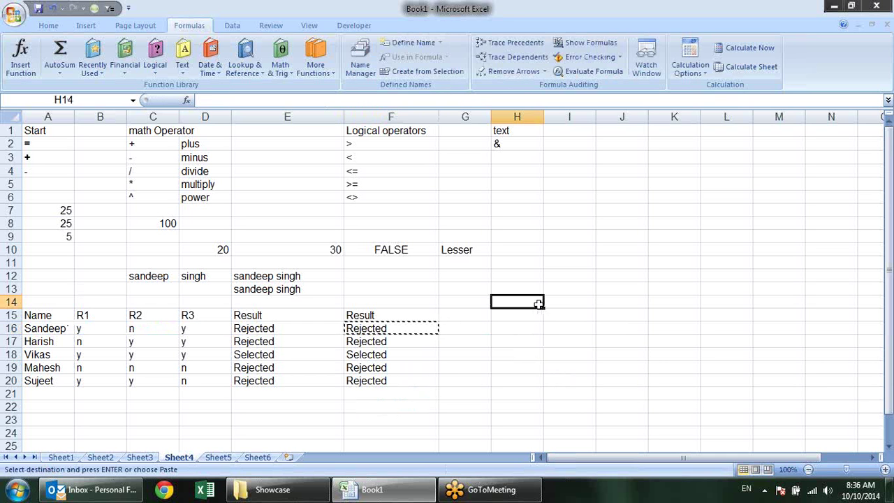
key("ctrl+v")
key("Escape")
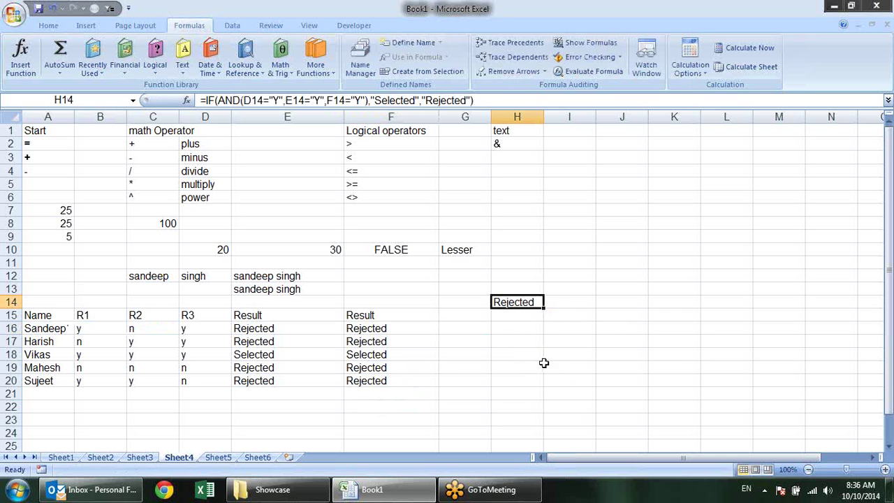
key("F2")
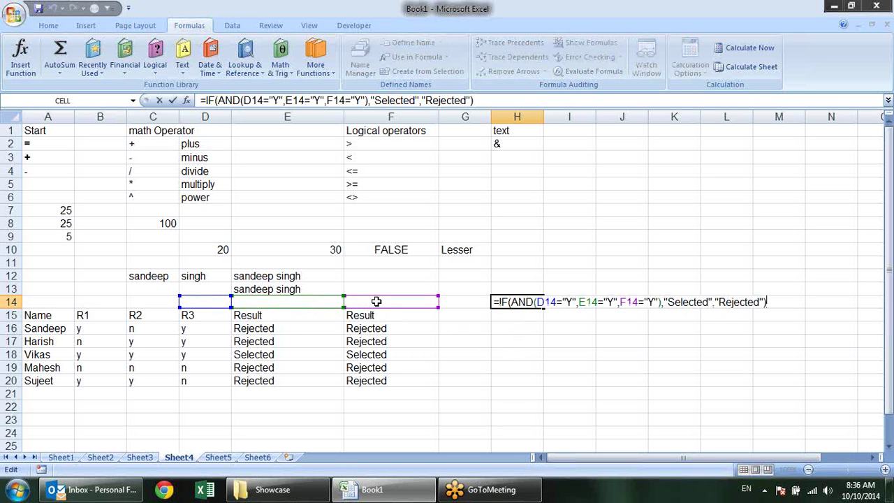
key("ctrl+Return")
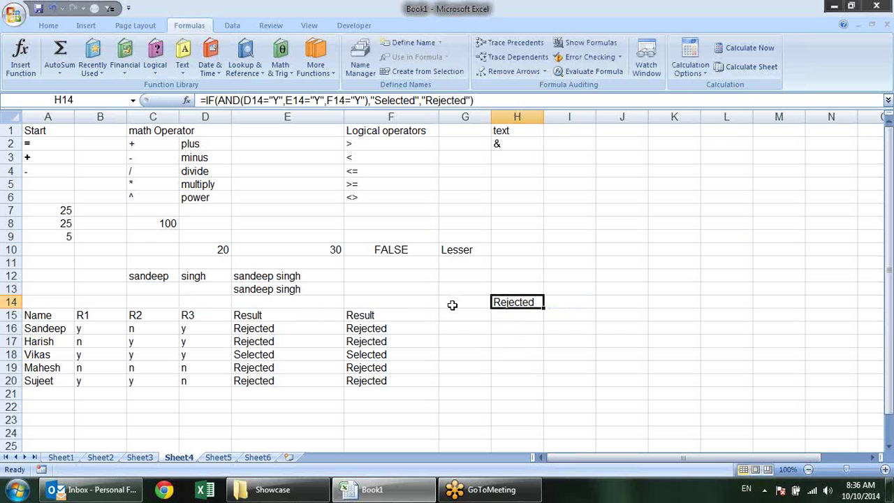
left_click(364, 326)
key("ctrl+x")
left_click(531, 303)
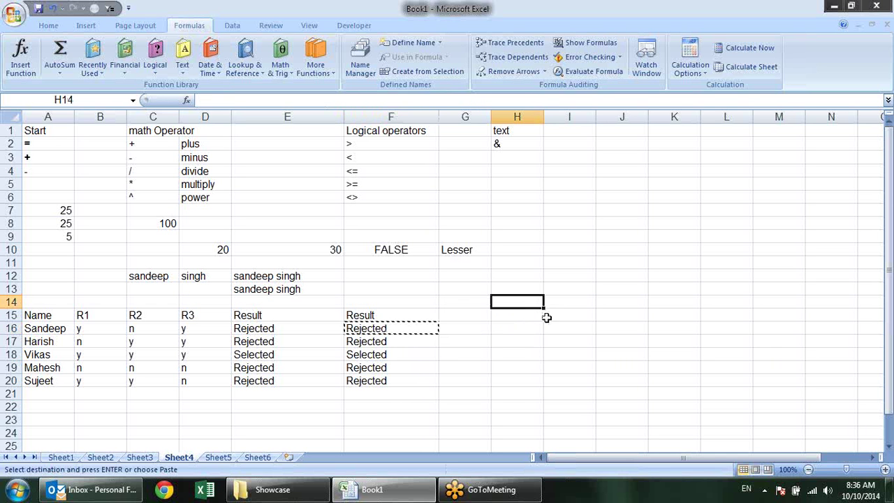
key("ctrl+v")
key("F2")
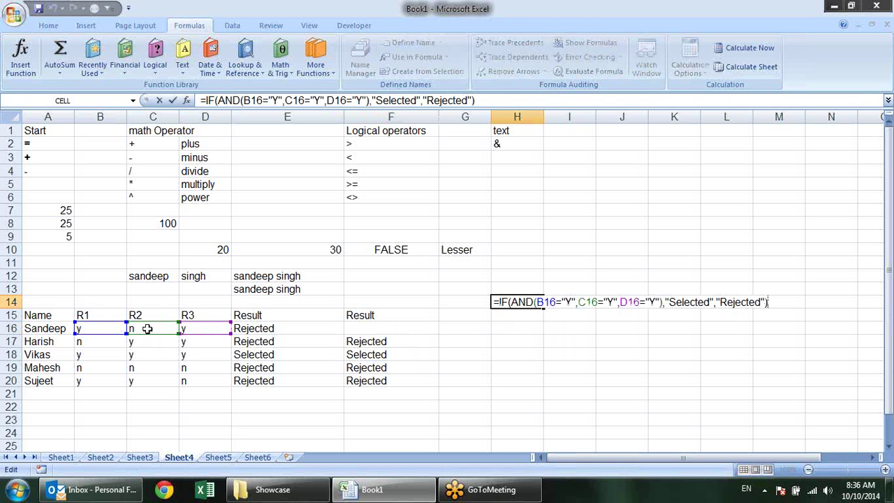
key("Escape")
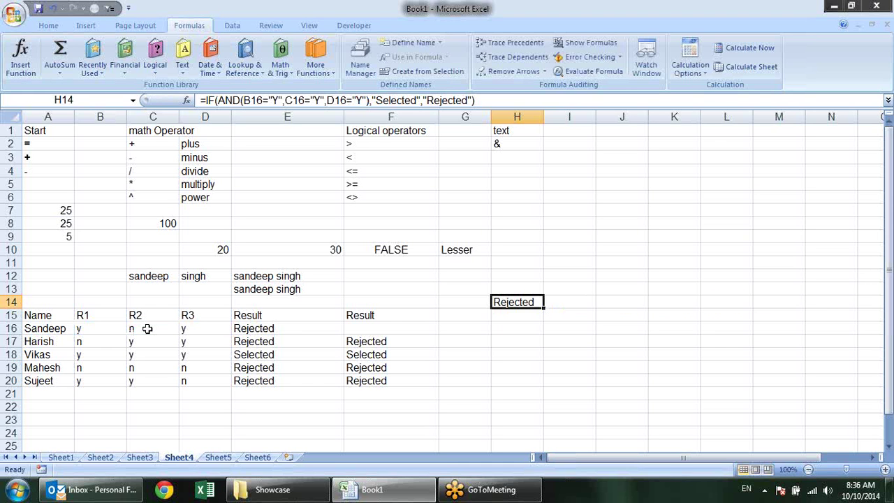
key("ctrl+c")
left_click(384, 329)
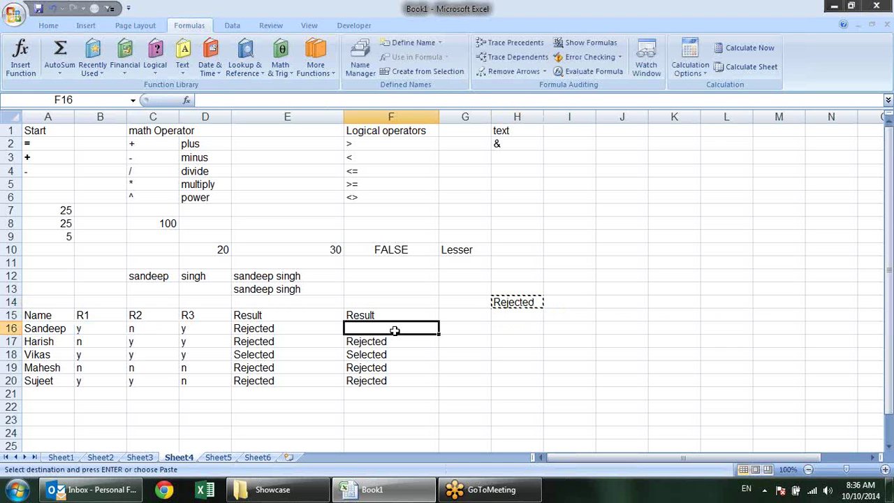
key("Return")
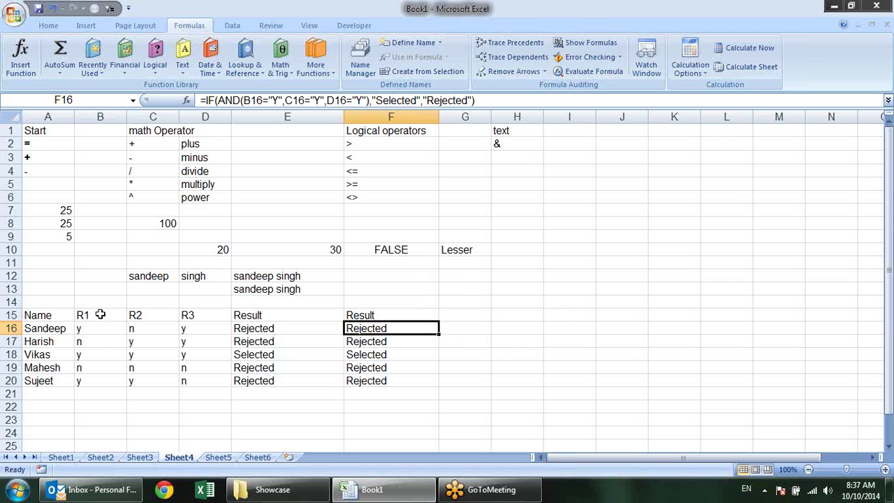
Enter the heading 'And' in cell A14 and make it bold
left_click(63, 300)
type("And")
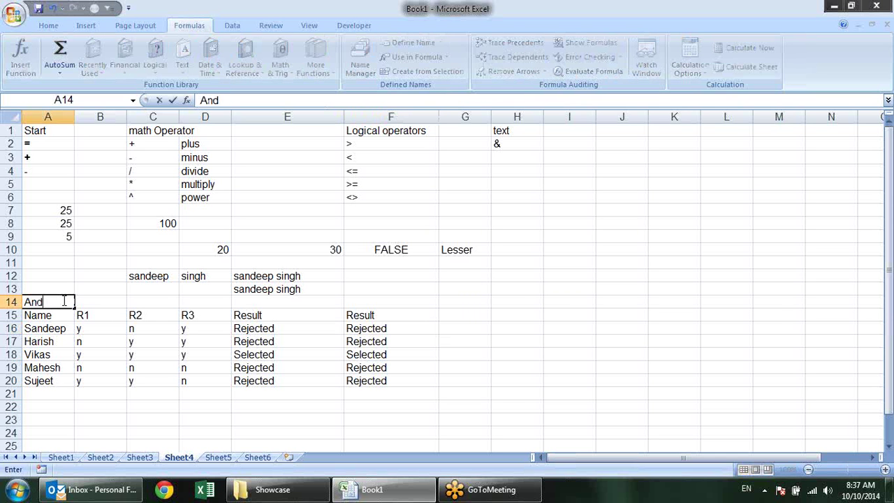
key("Return")
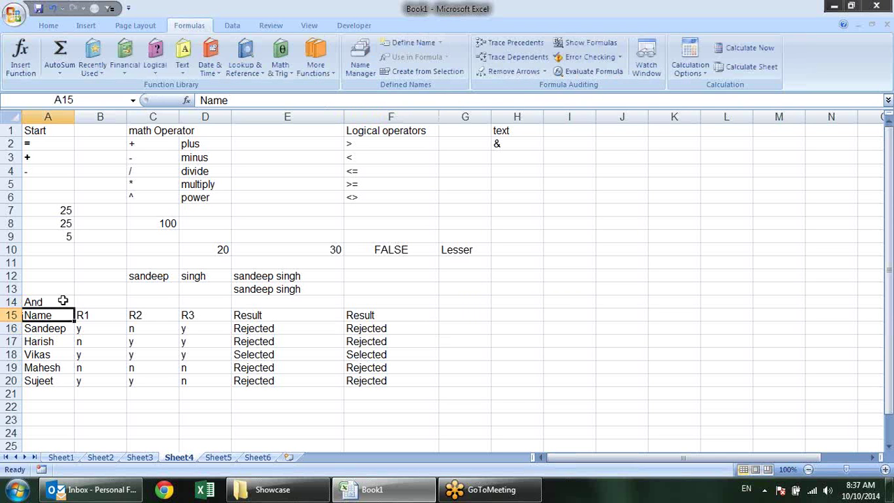
left_click(63, 301)
key("ctrl+b")
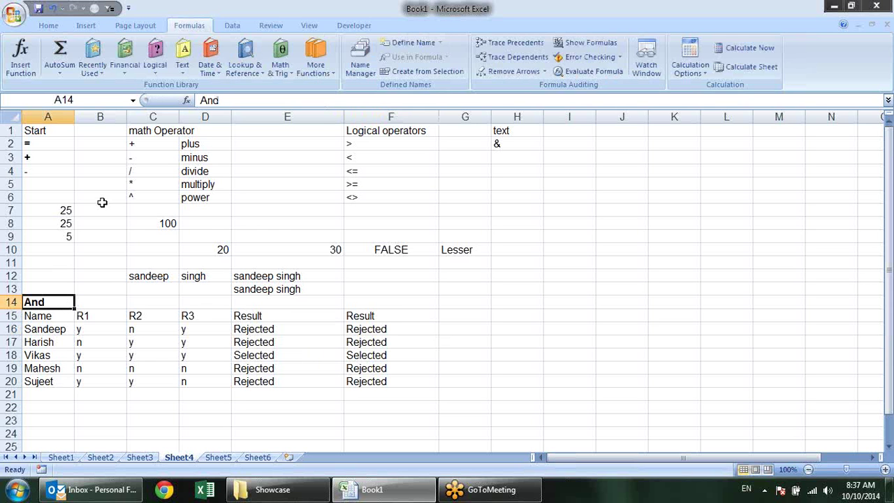
scroll(105, 202, "down", 2)
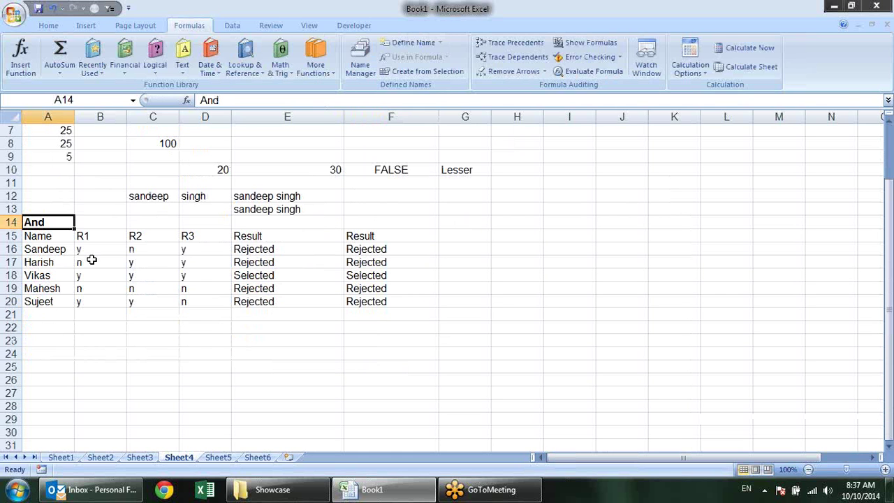
Copy the Name/R1–R3 table to A24 and label the copy 'Or' in A23
left_click_drag(35, 234, 185, 297)
key("ctrl+c")
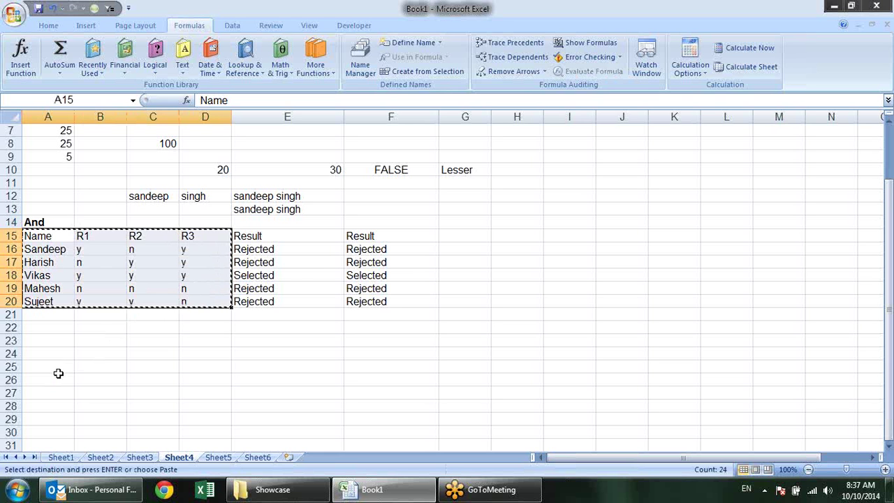
left_click(54, 353)
key("ctrl+v")
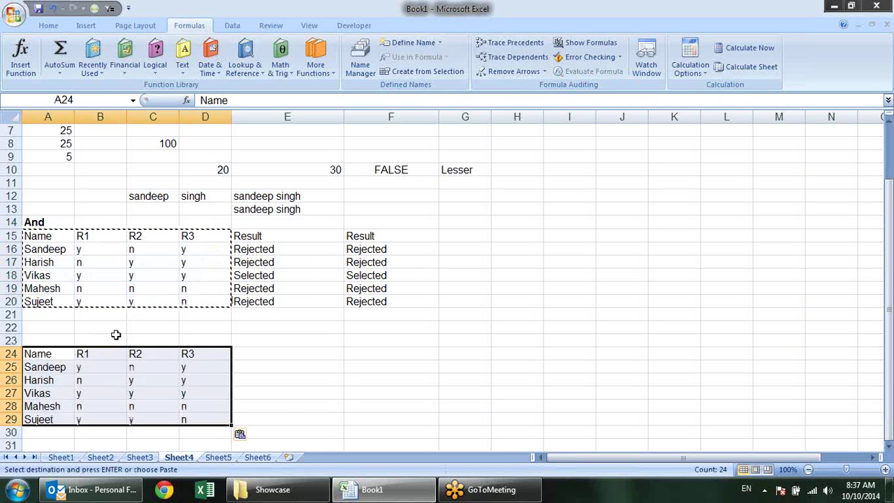
left_click(62, 341)
type("O")
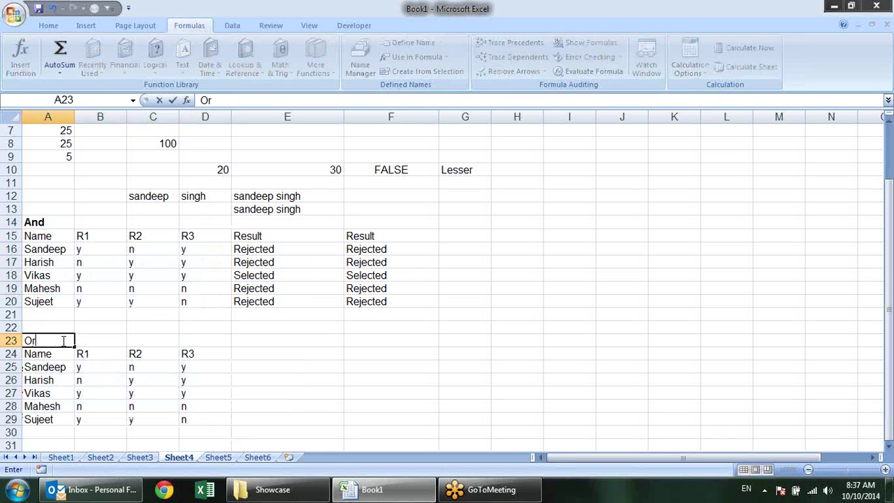
type("r")
key("Return")
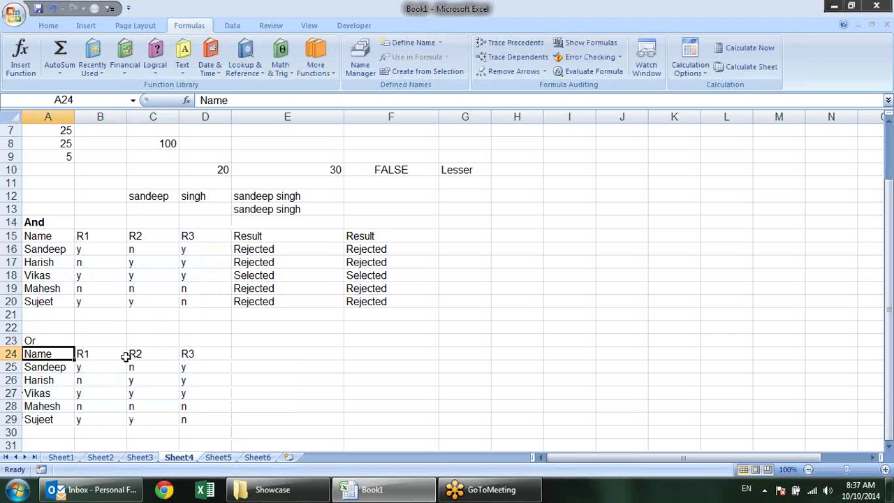
Rename the copy's headers to DL, Ration Card and Pancard, widen column C, and bold 'Or'
left_click(124, 357)
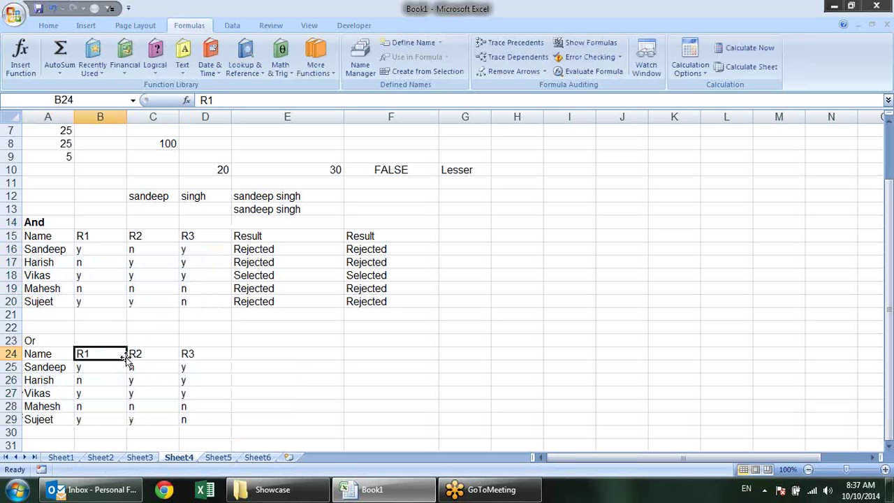
type("DL")
key("Left")
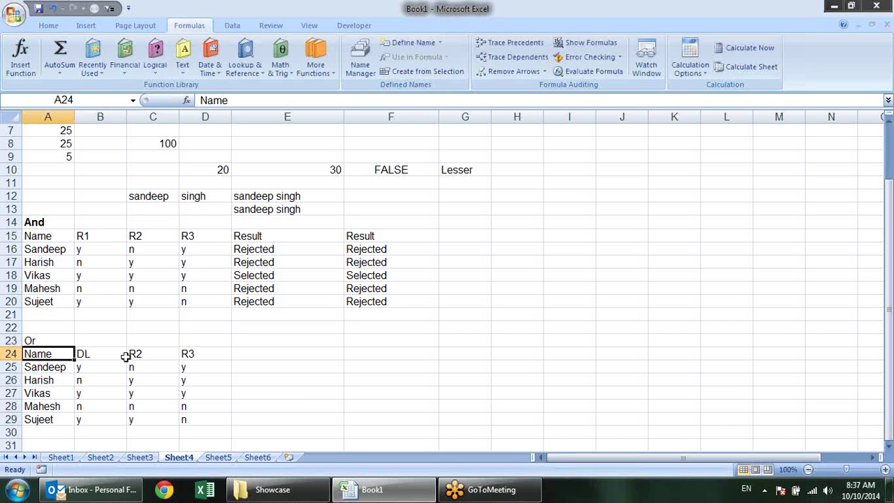
key("Right")
key("Right")
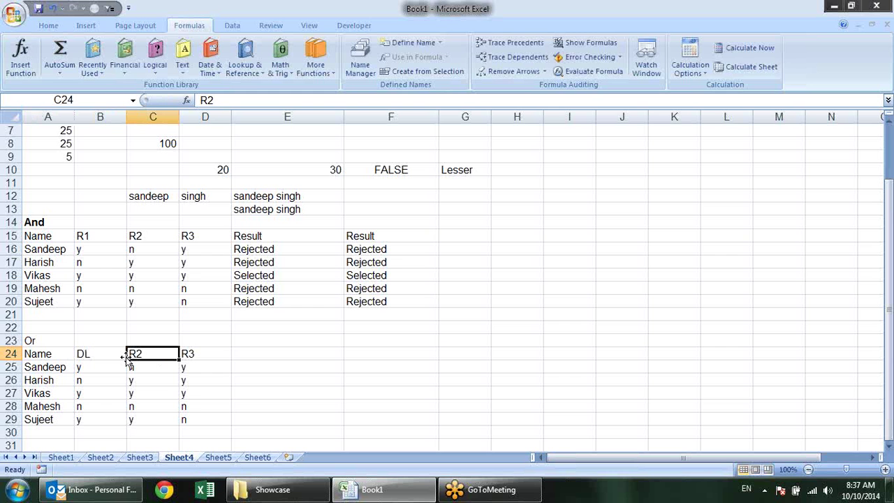
type("Ra")
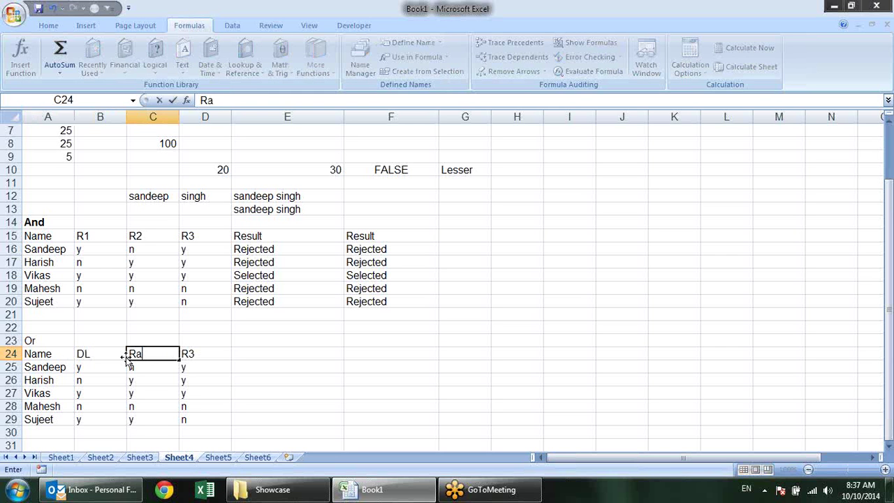
type("tion Card")
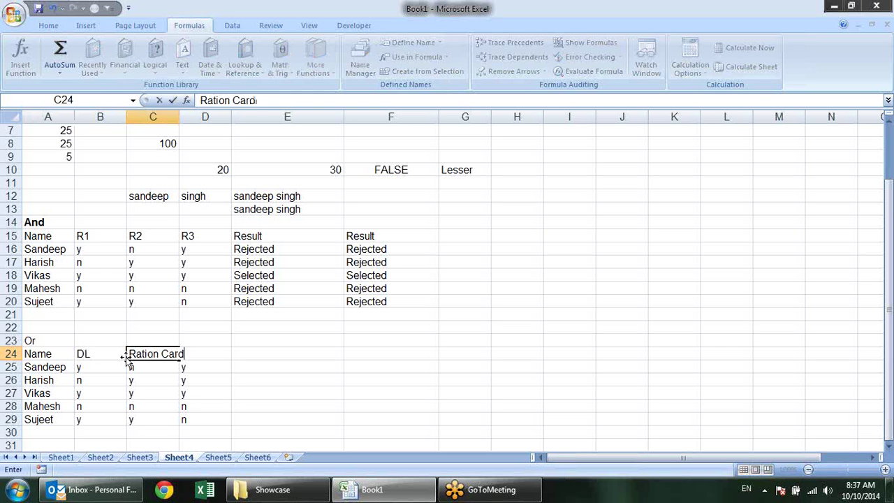
key("Tab")
type("Pancar")
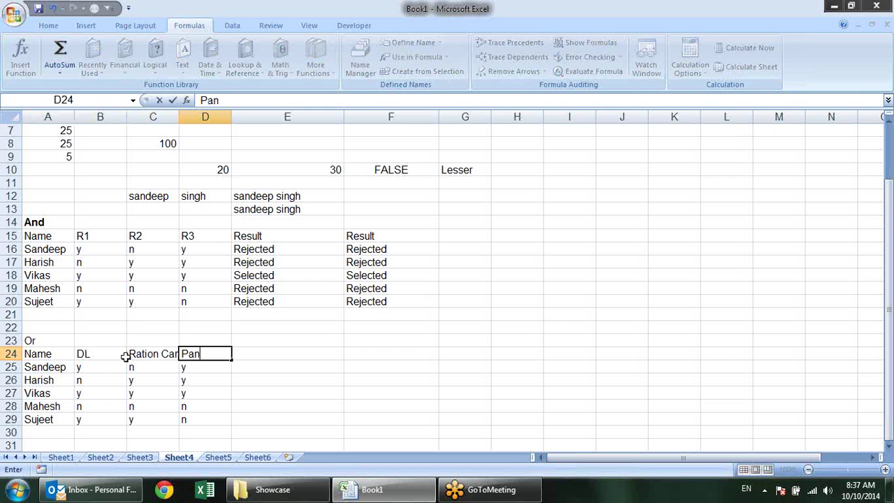
left_click(129, 364)
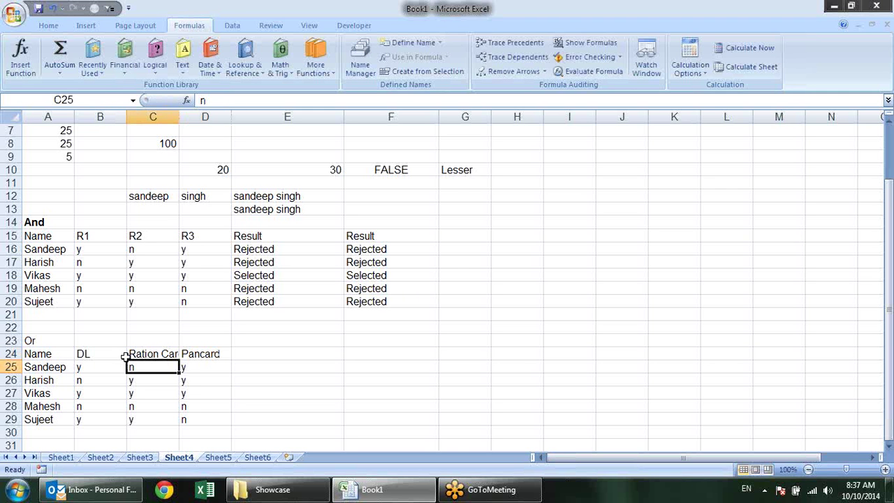
left_click_drag(181, 117, 199, 117)
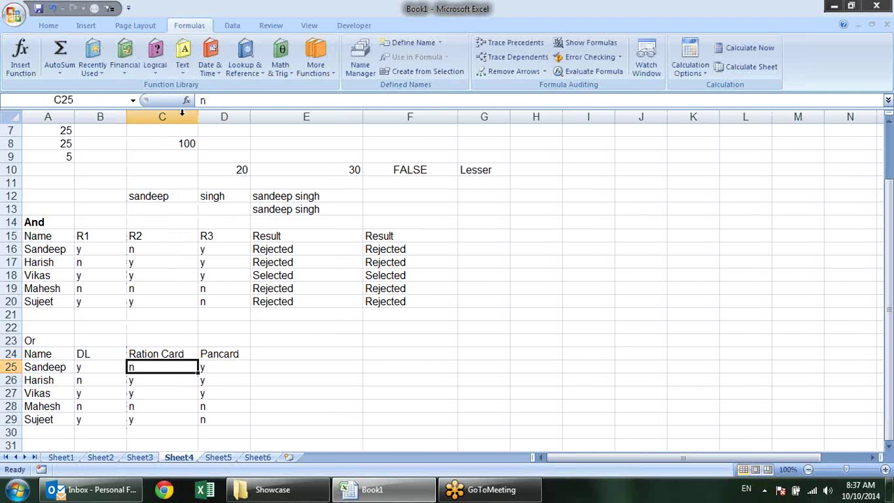
left_click(265, 370)
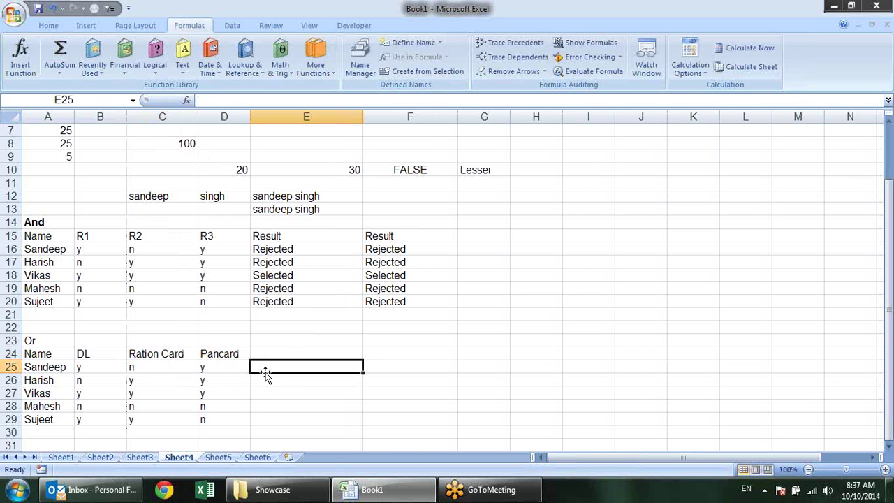
left_click(60, 340)
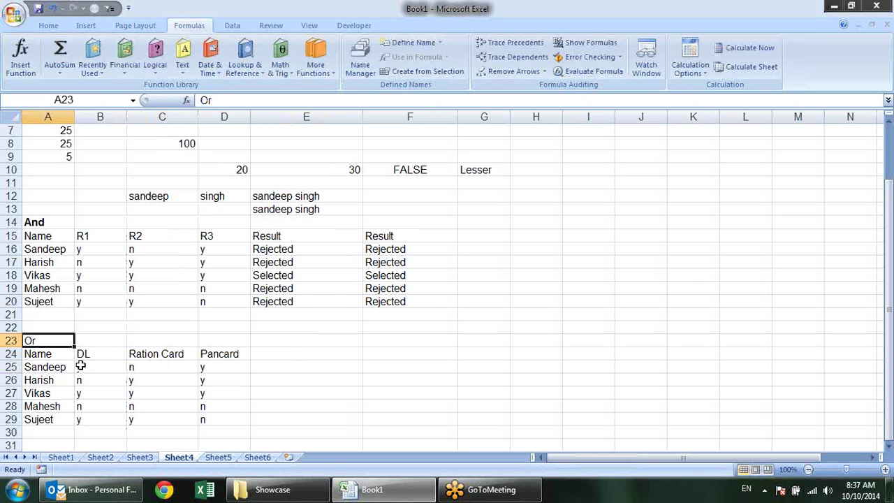
key("ctrl+b")
left_click(76, 260)
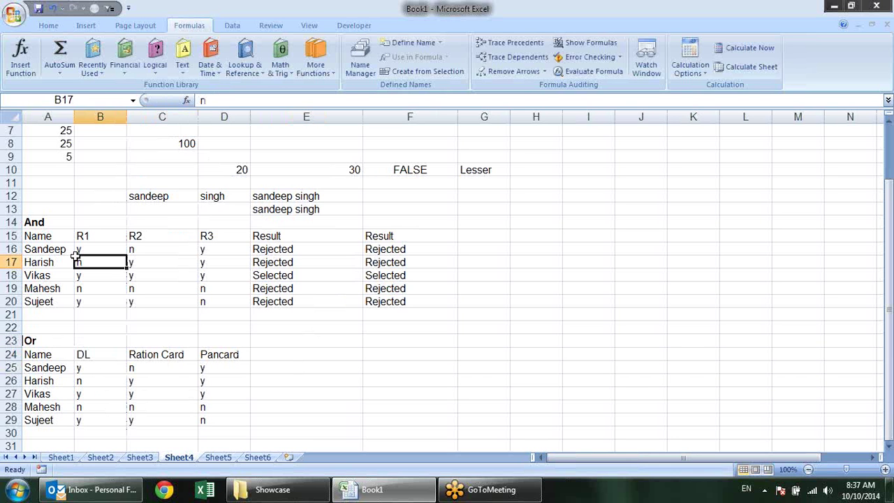
left_click_drag(75, 259, 201, 262)
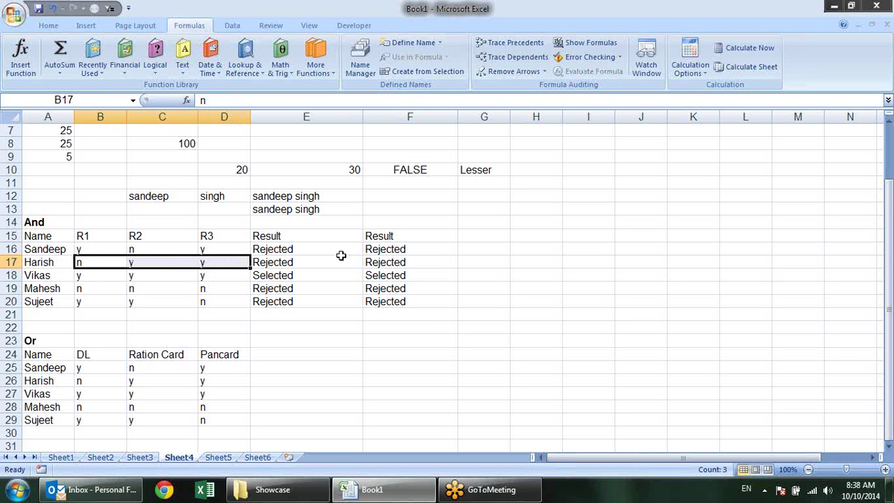
left_click_drag(91, 380, 193, 377)
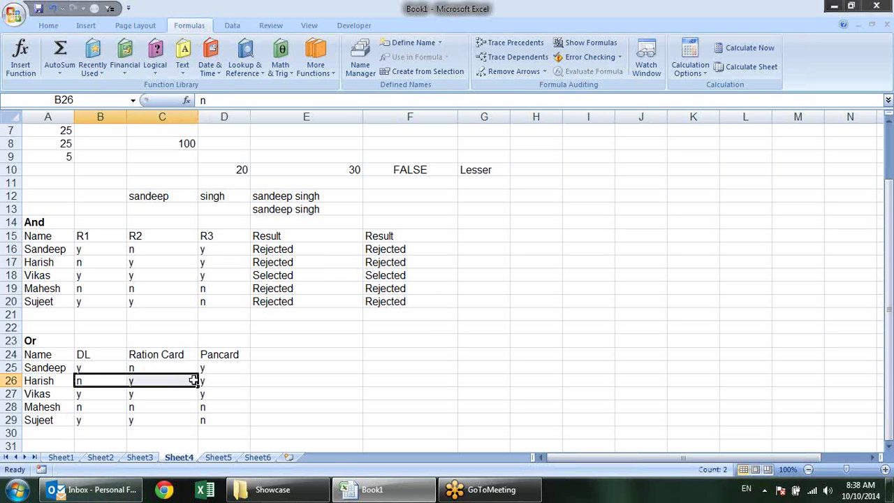
left_click(206, 422)
left_click(271, 366)
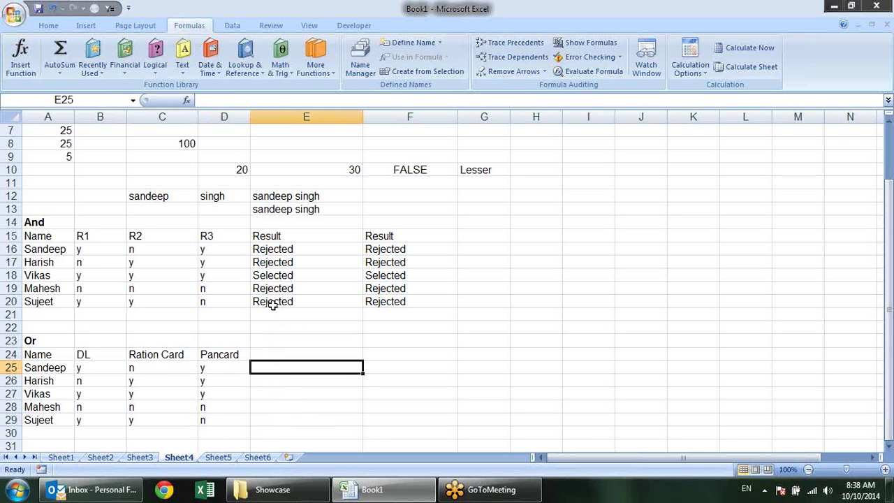
double_click(308, 261)
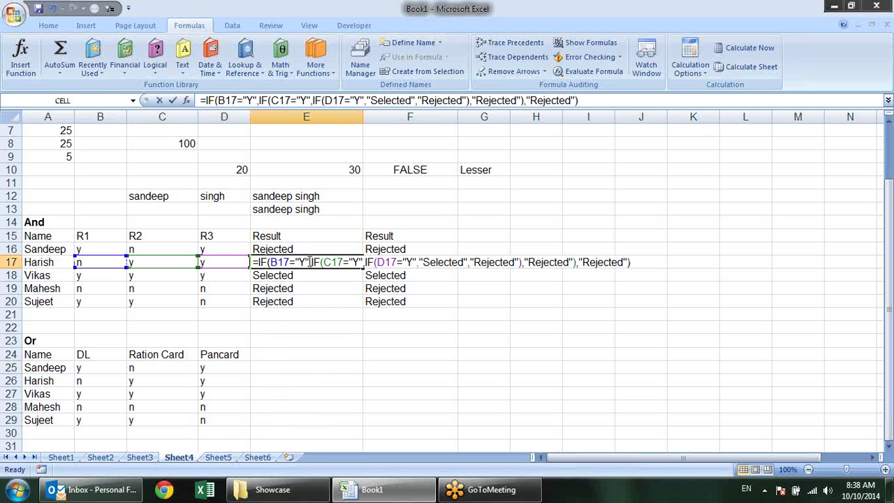
key("Escape")
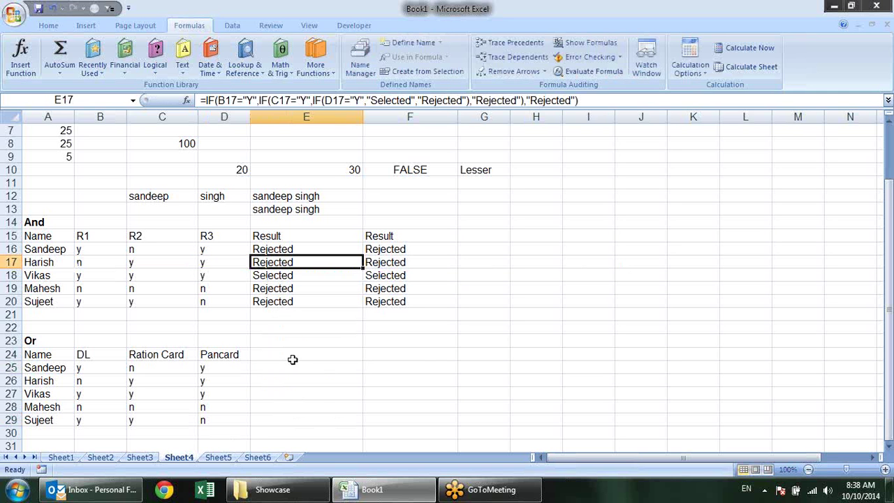
left_click(290, 359)
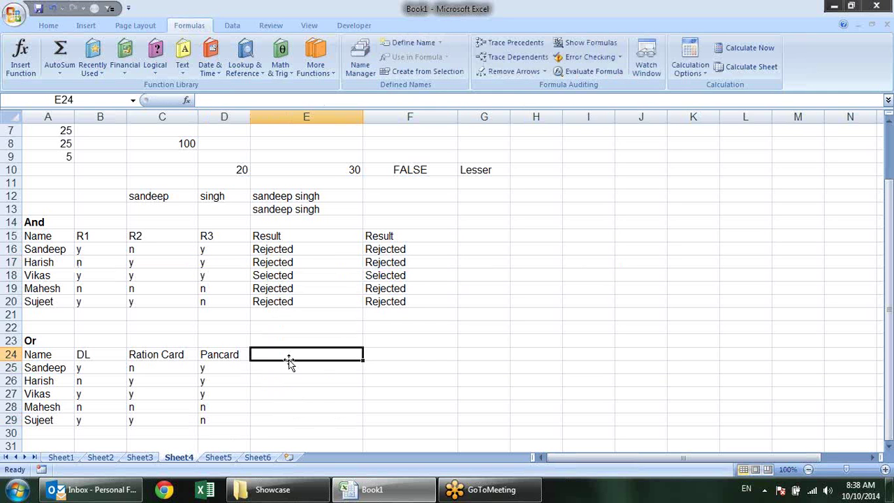
Add a 'Result' header and enter =OR(B25="y",C25="Y",D25="y") in E25
type("Resu")
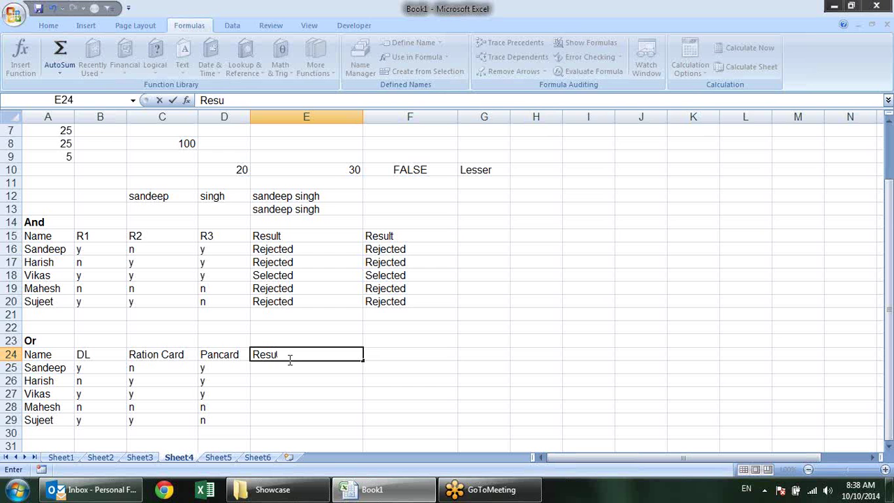
type("lt")
key("Return")
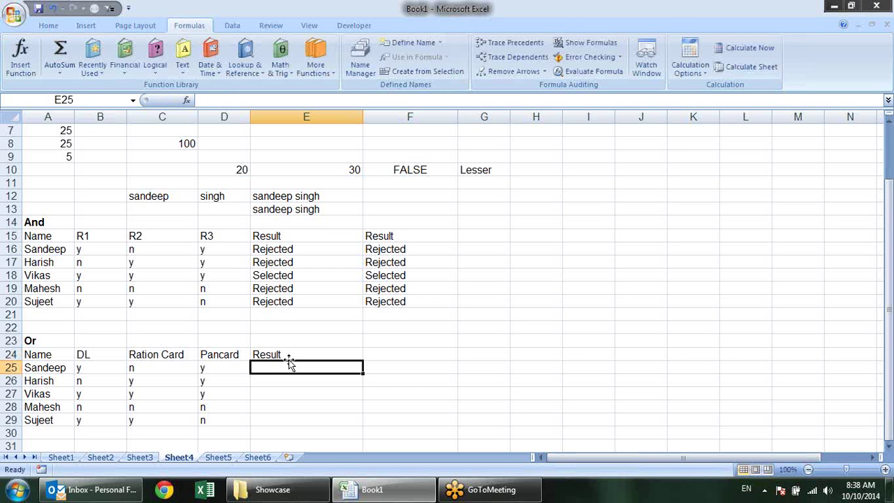
type("=OR(")
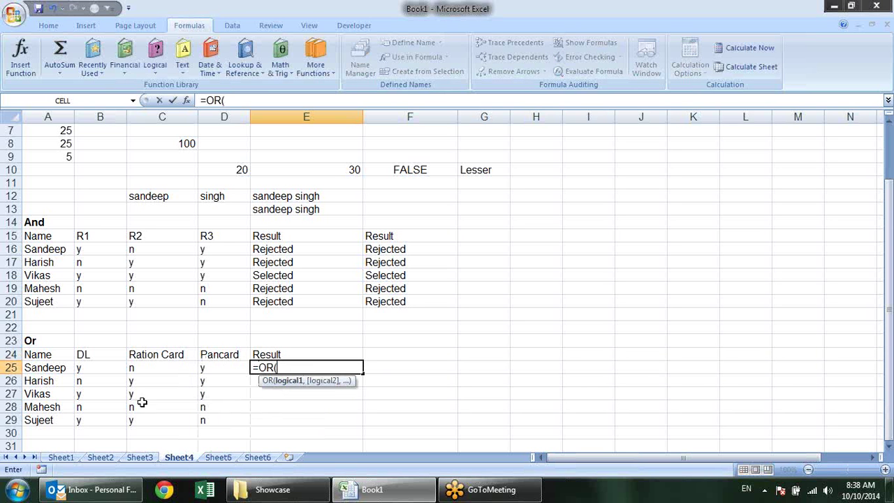
left_click(106, 371)
type("=\"")
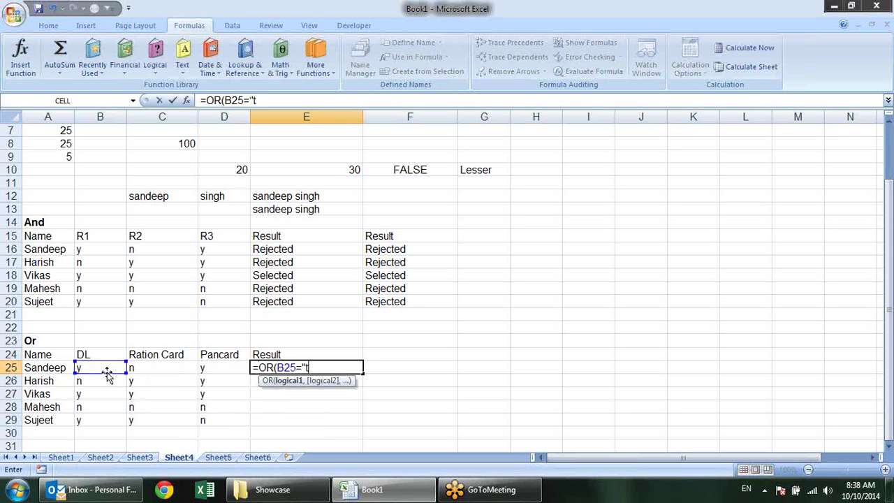
type("y\",")
left_click(142, 369)
type("=\"")
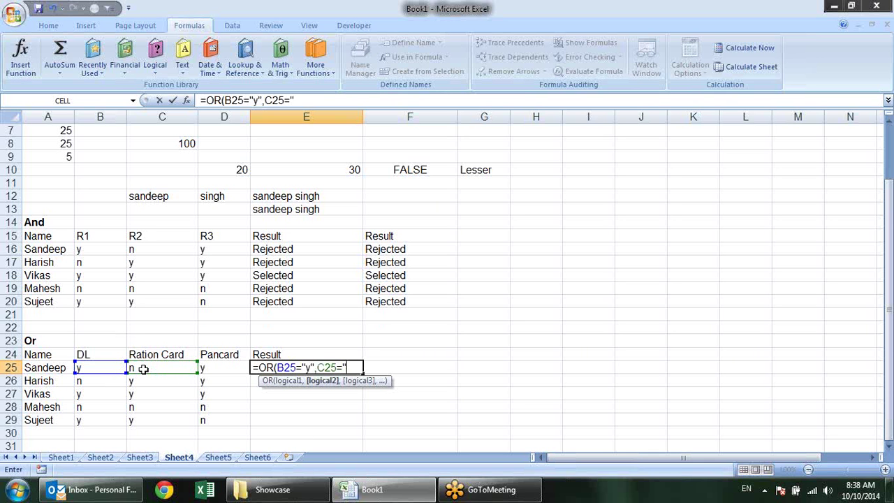
type("Y\",")
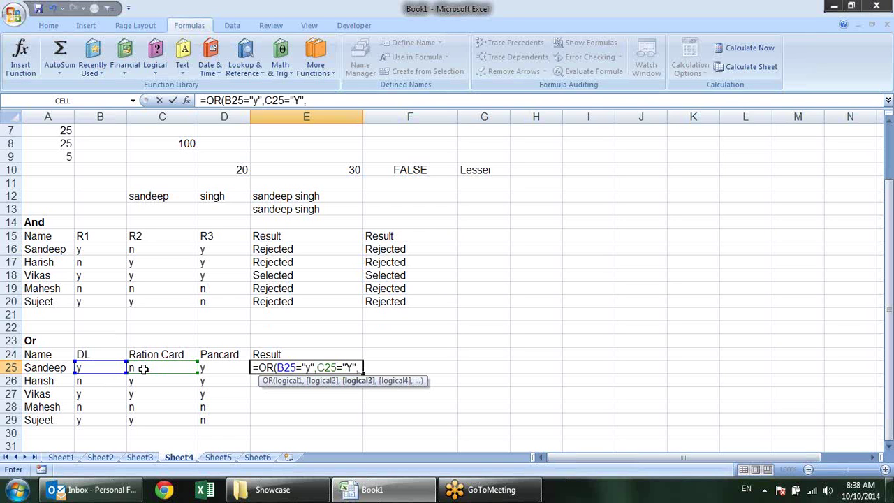
left_click(223, 366)
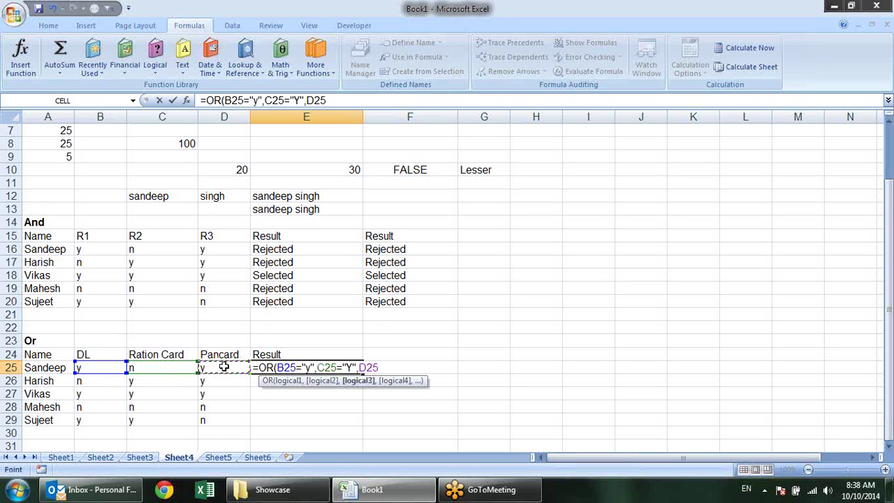
type("=\"y")
type("\")")
key("Return")
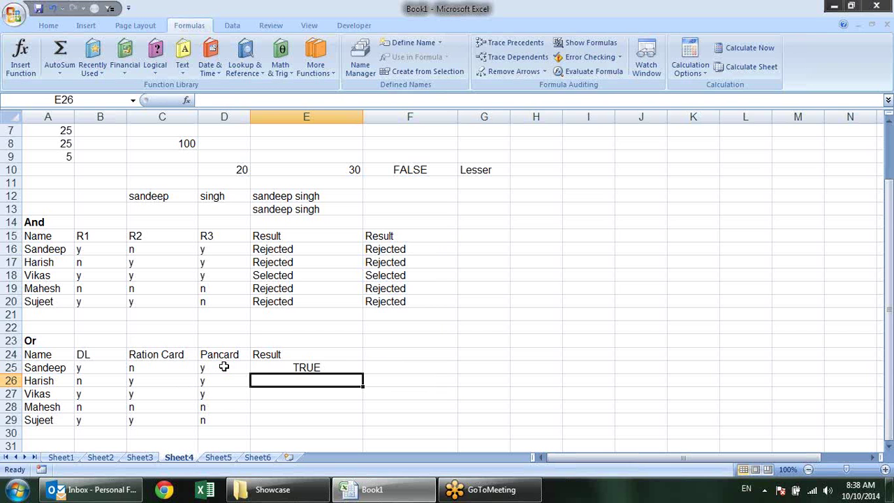
Fill the OR formula down to E29 and check row 28's FALSE against its n answers
left_click(320, 364)
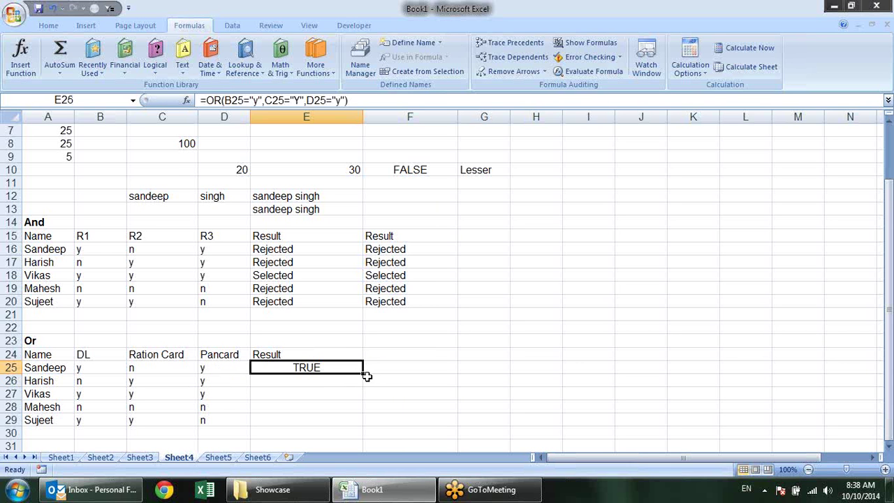
left_click_drag(363, 374, 360, 428)
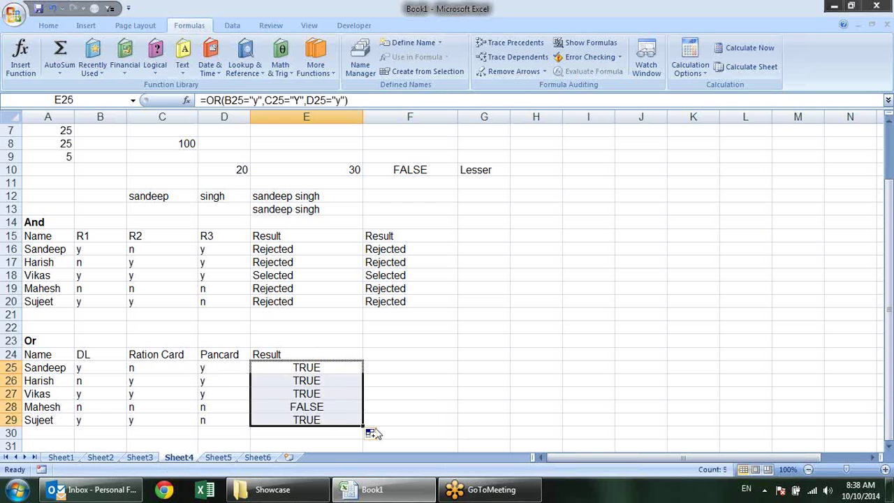
left_click(384, 419)
left_click(335, 408)
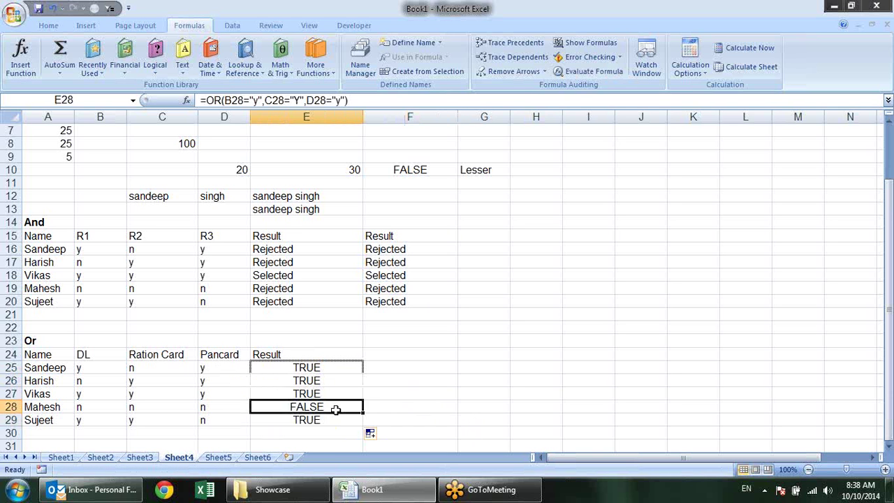
left_click(102, 405)
left_click_drag(102, 405, 195, 407)
left_click(172, 379)
Review the DL and Ration Card values and the IF(AND) formula in F16
left_click(106, 379)
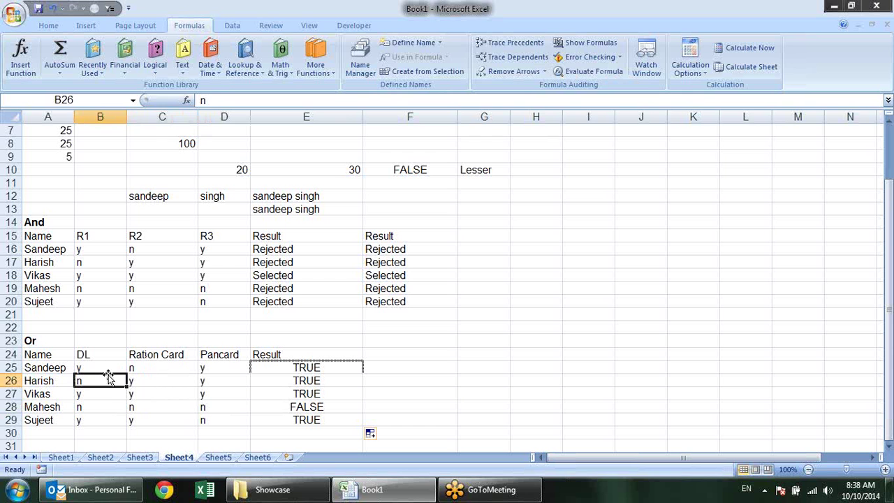
left_click(177, 391)
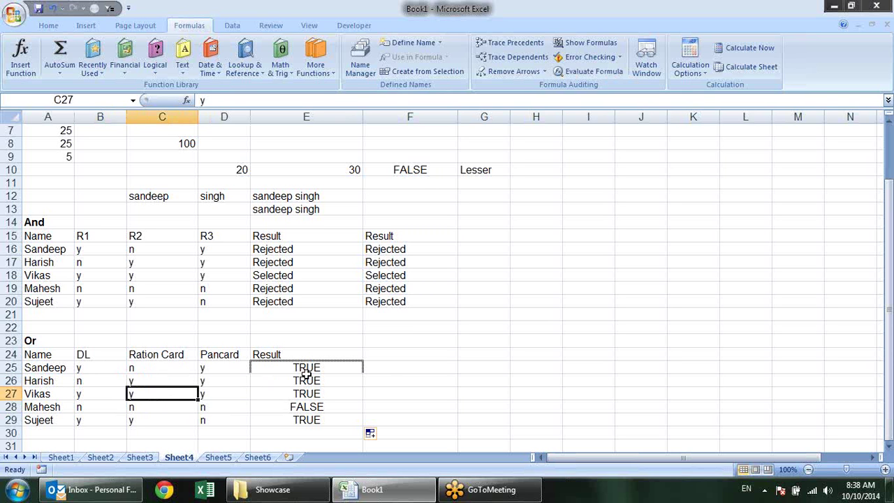
left_click(391, 367)
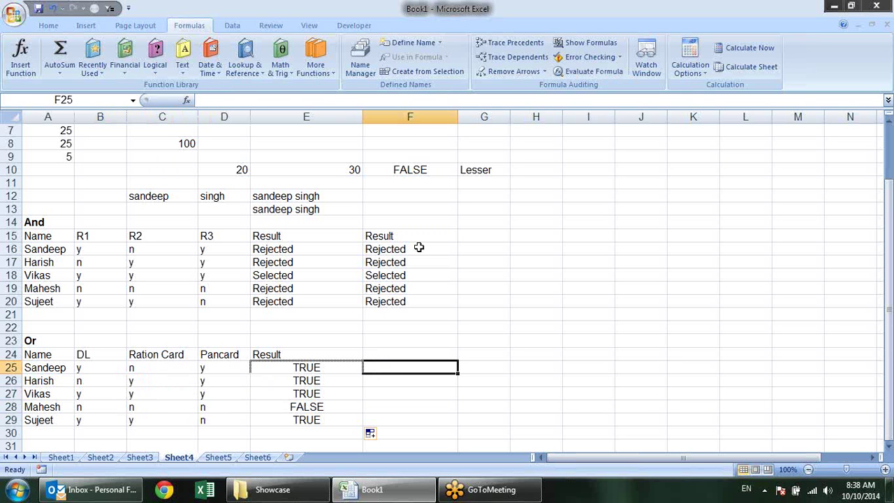
left_click(419, 247)
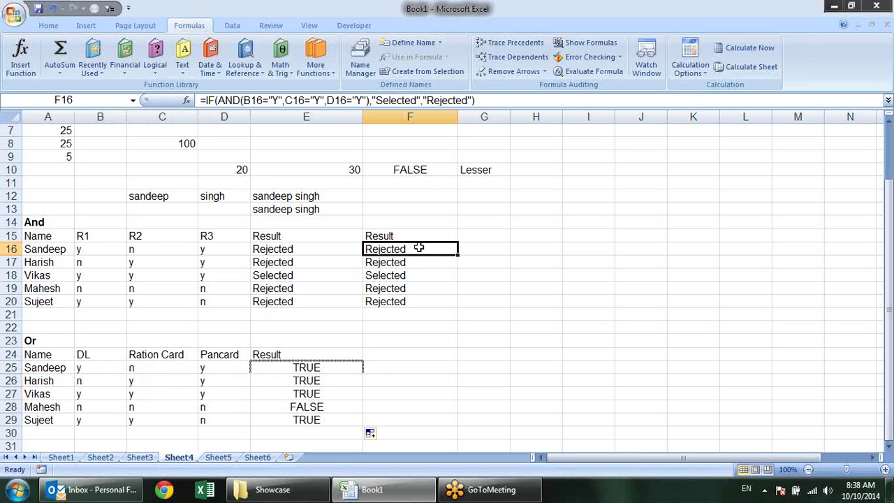
left_click(381, 368)
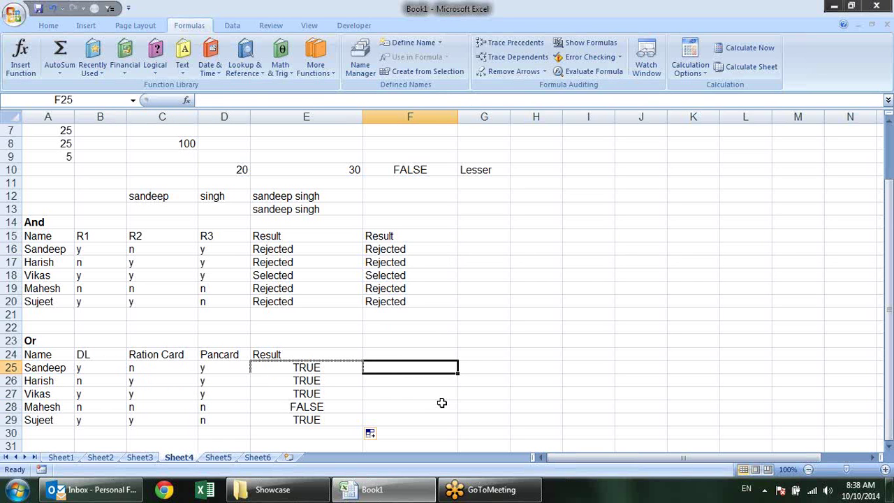
Wrap E25's OR test in IF returning "OK" or "Not Ok"
left_click(340, 370)
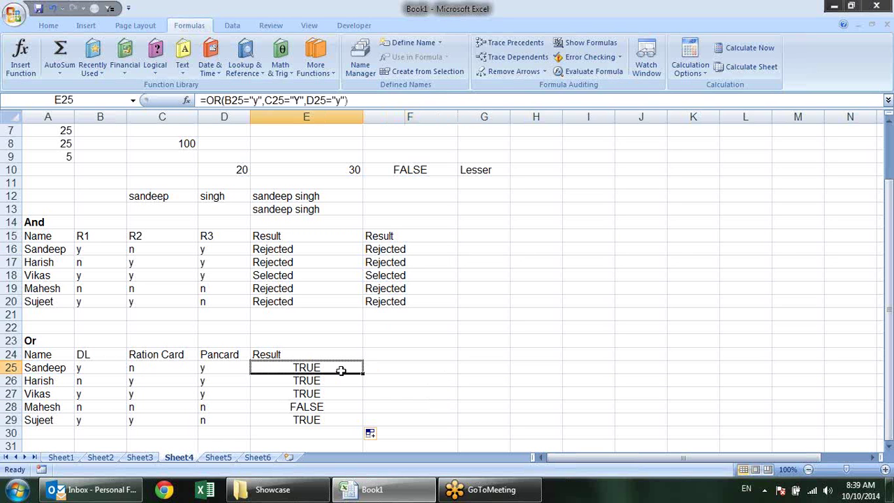
key("F2")
left_click(259, 368)
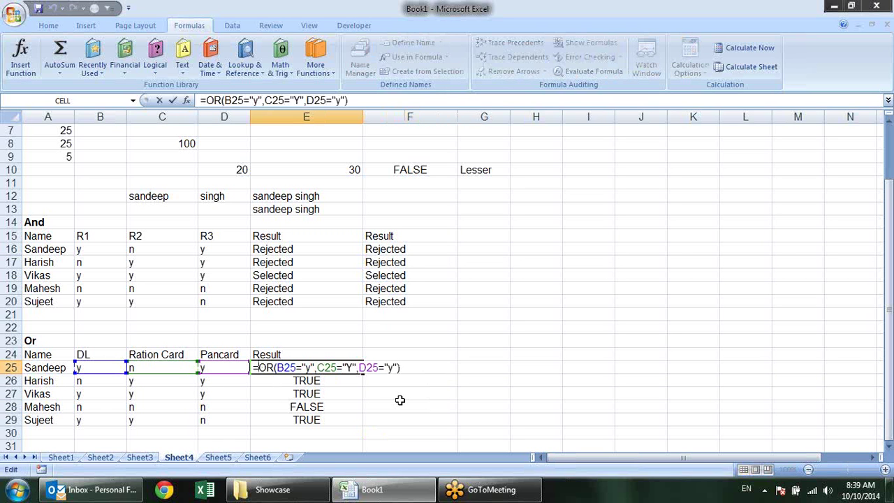
type("IF(")
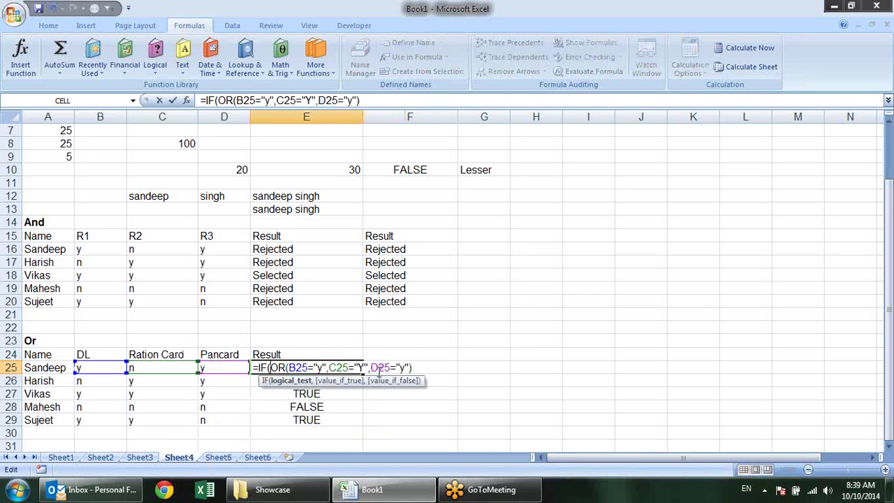
key("shift+End")
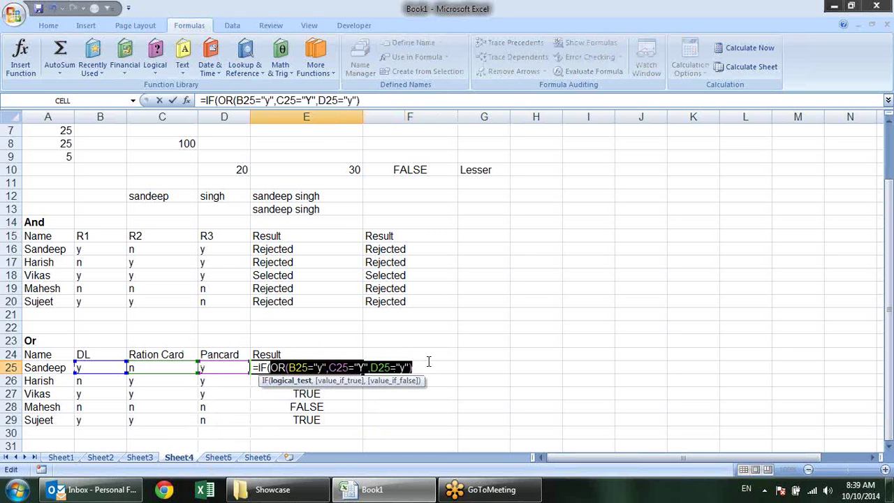
key("End")
type(",")
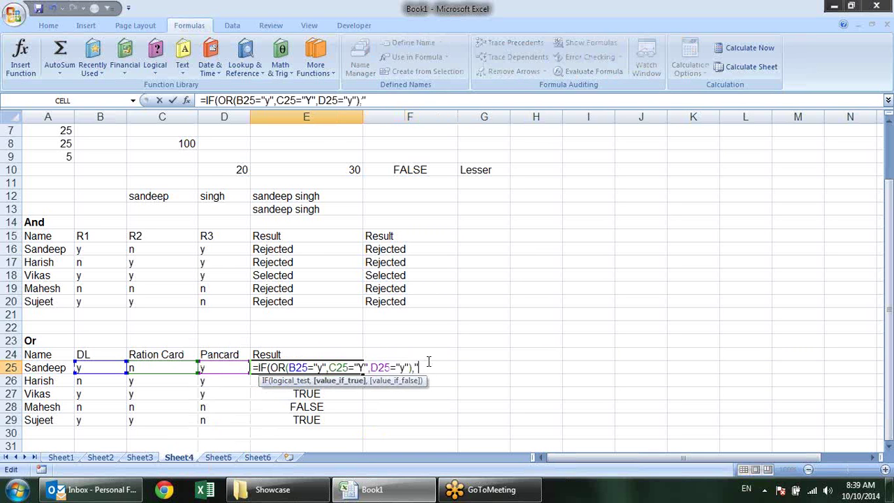
type("\"OK\",\"")
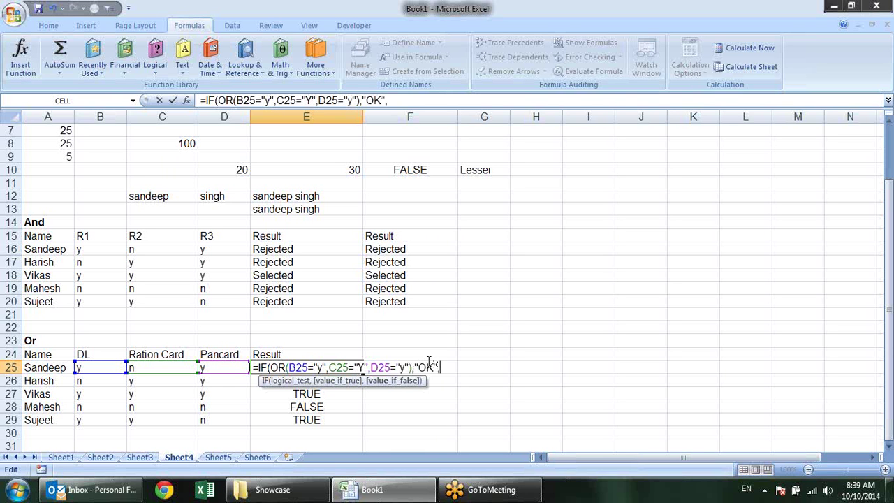
type("Not Ok")
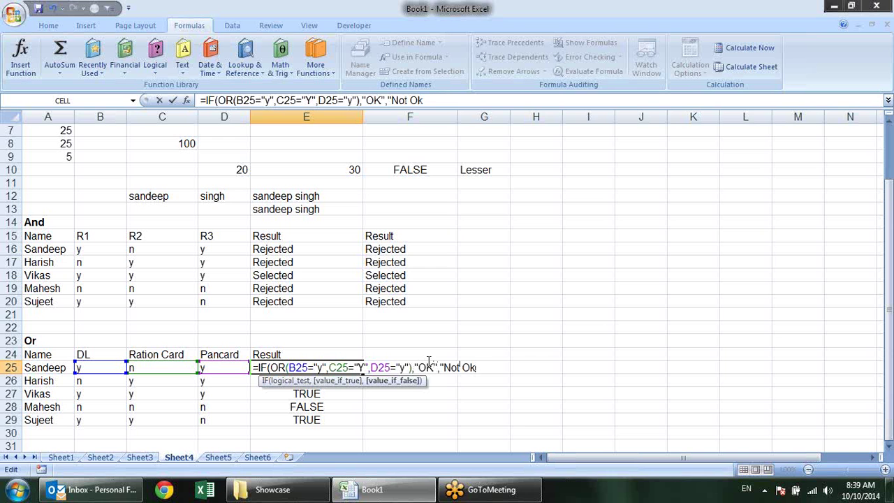
type("\")")
key("Return")
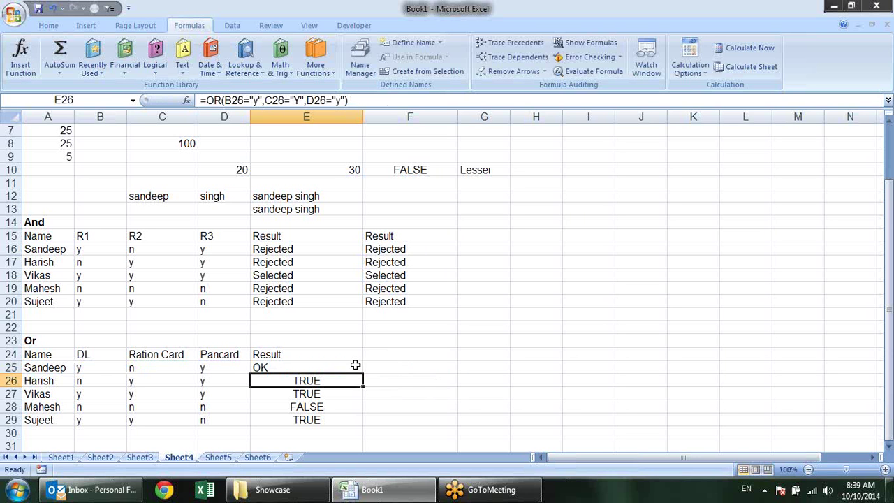
Fill the IF(OR) formula in E25 down through row 29
left_click(356, 366)
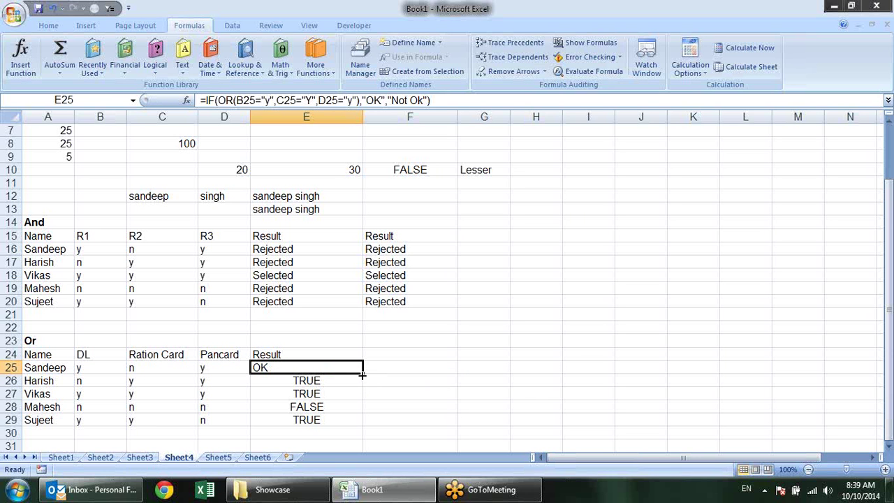
double_click(362, 375)
left_click(433, 368)
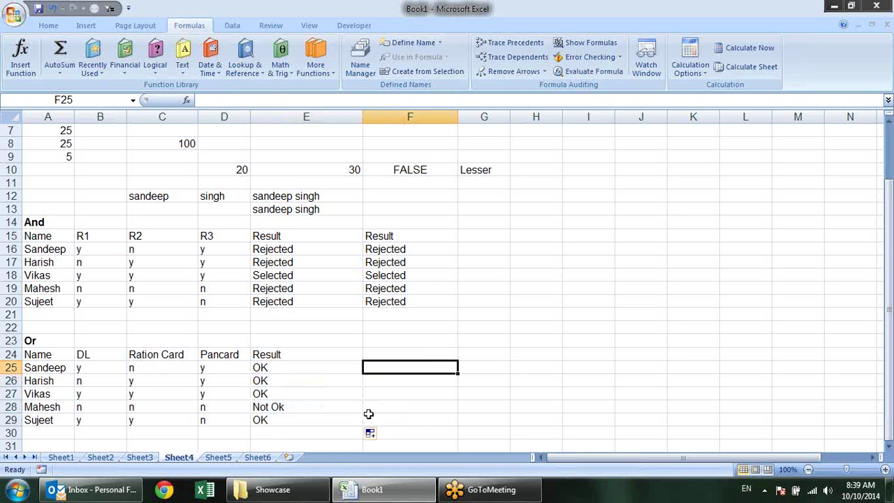
left_click(48, 223)
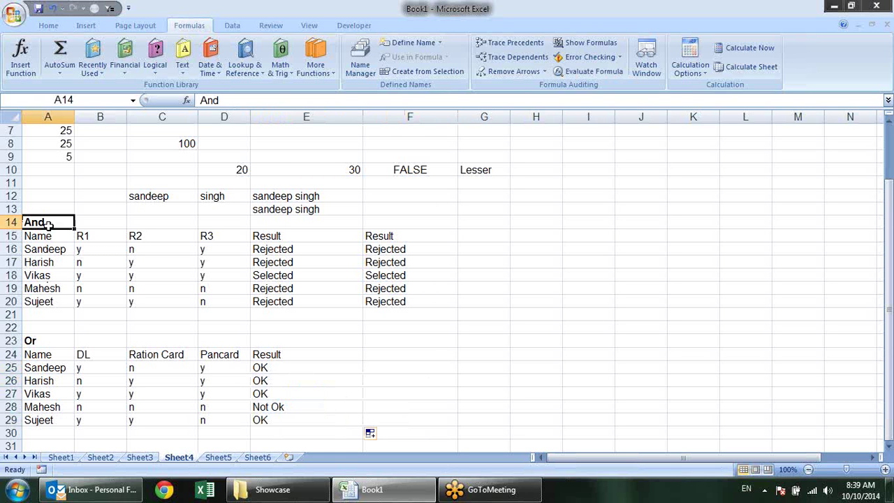
left_click(50, 339)
scroll(132, 338, "down", 2)
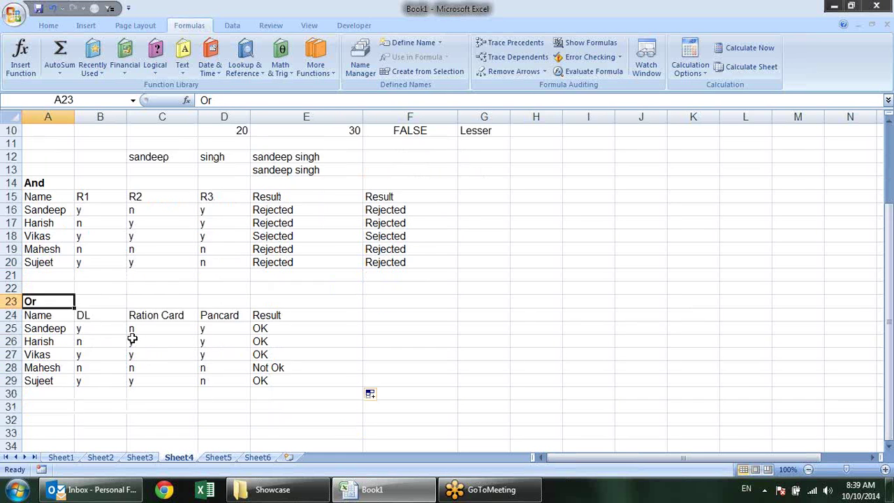
left_click(277, 209)
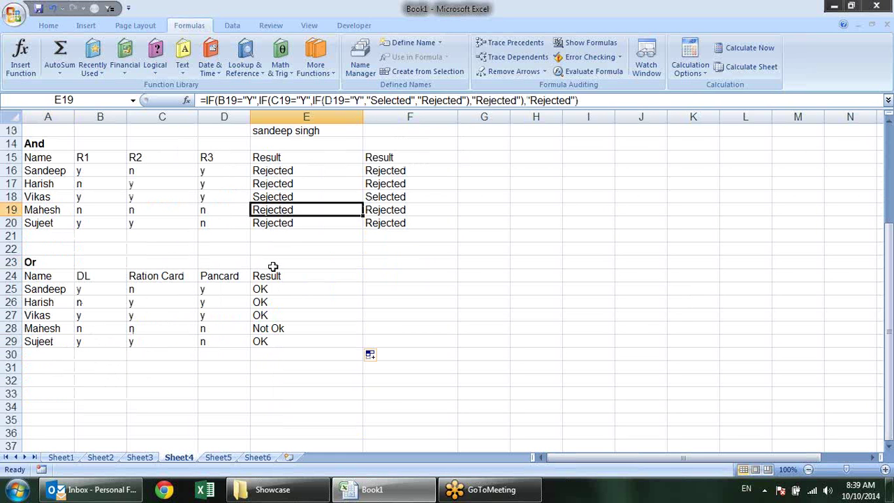
left_click(285, 292)
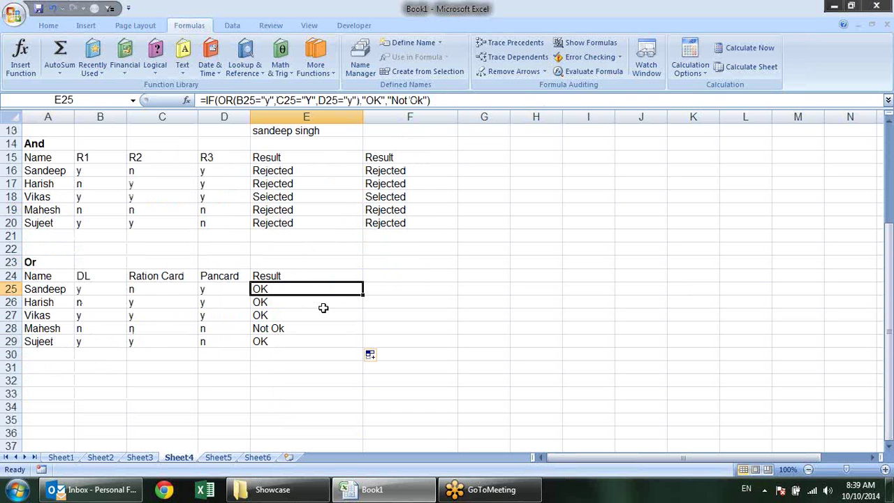
scroll(324, 307, "up", 1)
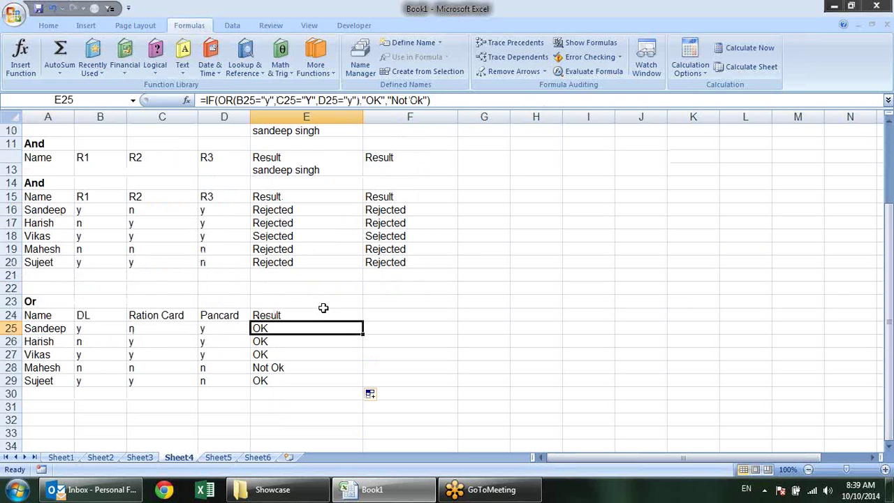
left_click(156, 70)
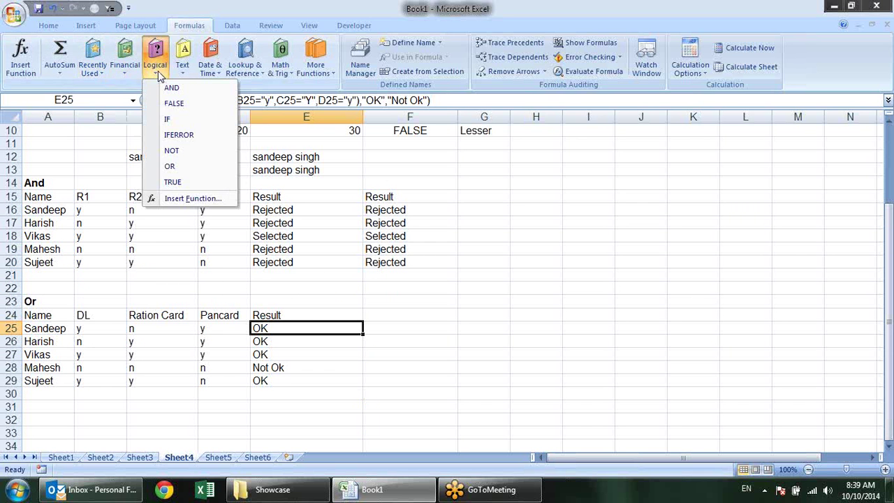
left_click(172, 151)
key("Escape")
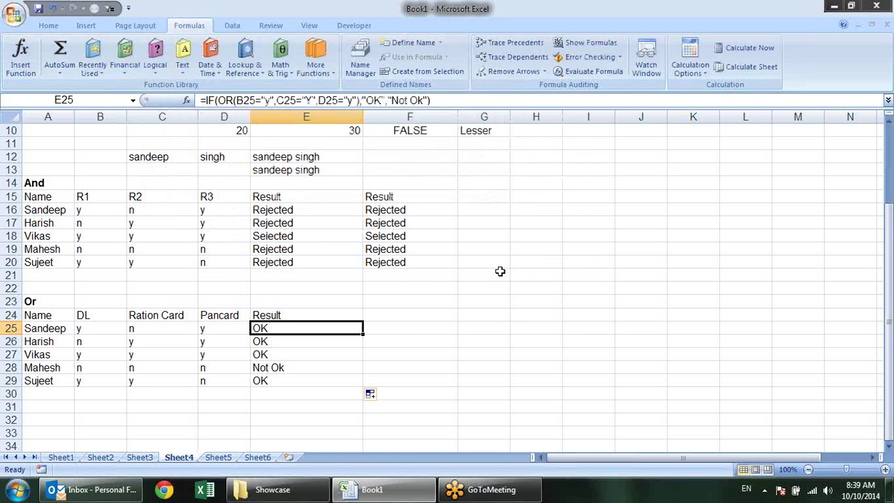
scroll(500, 271, "up", 3)
scroll(531, 271, "down", 3)
scroll(528, 274, "up", 2)
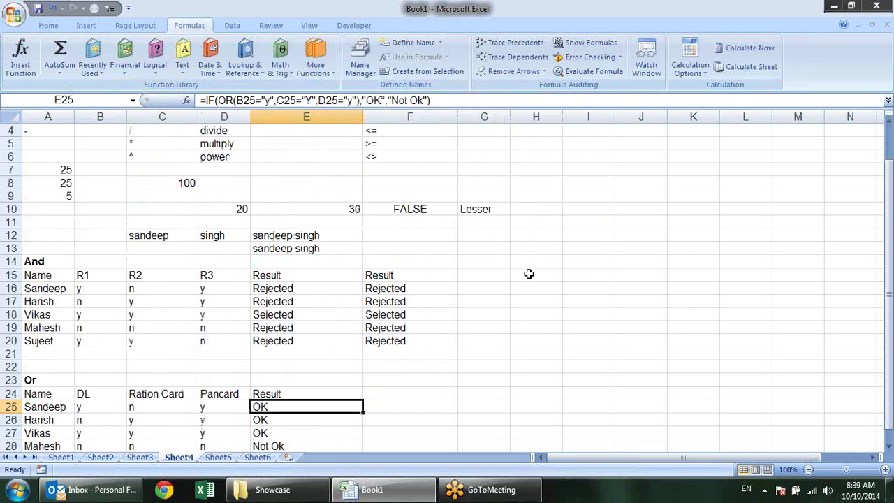
scroll(528, 273, "up", 1)
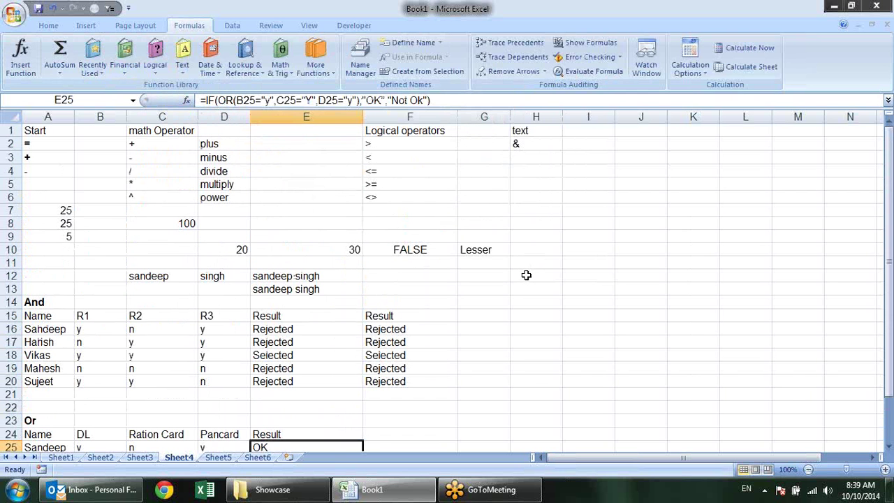
left_click(434, 270)
type("=")
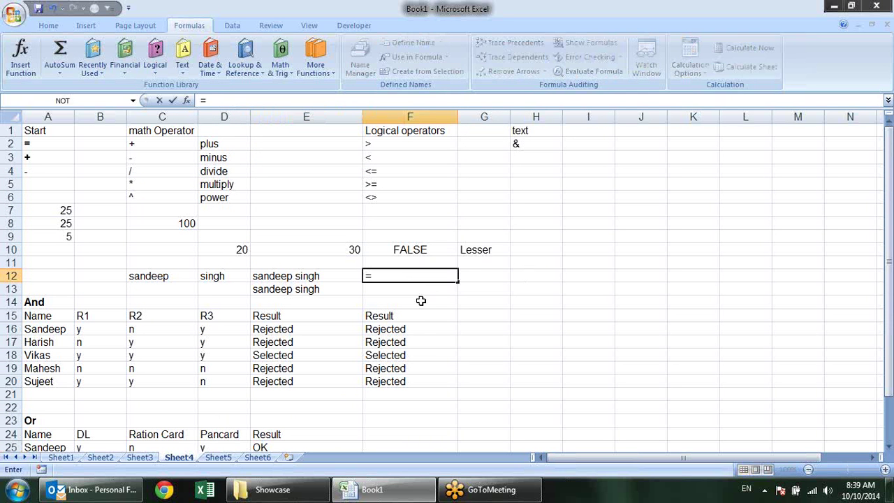
type("not")
key("Tab")
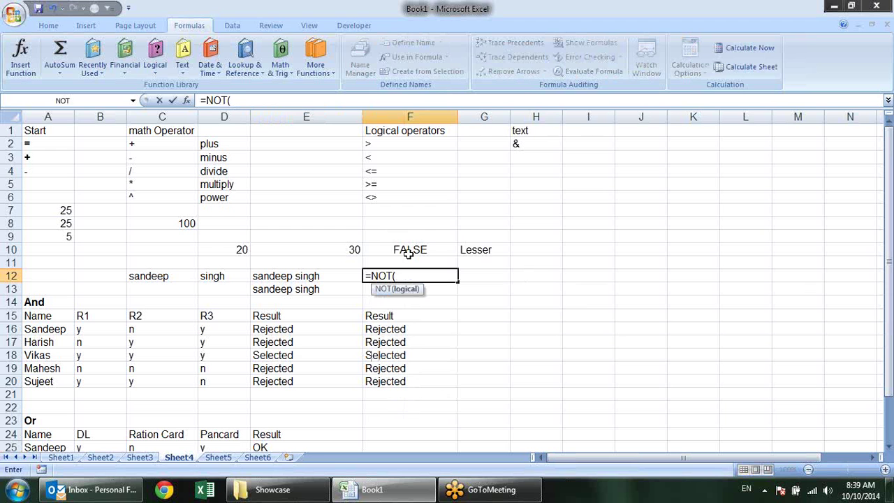
left_click(408, 253)
type(")")
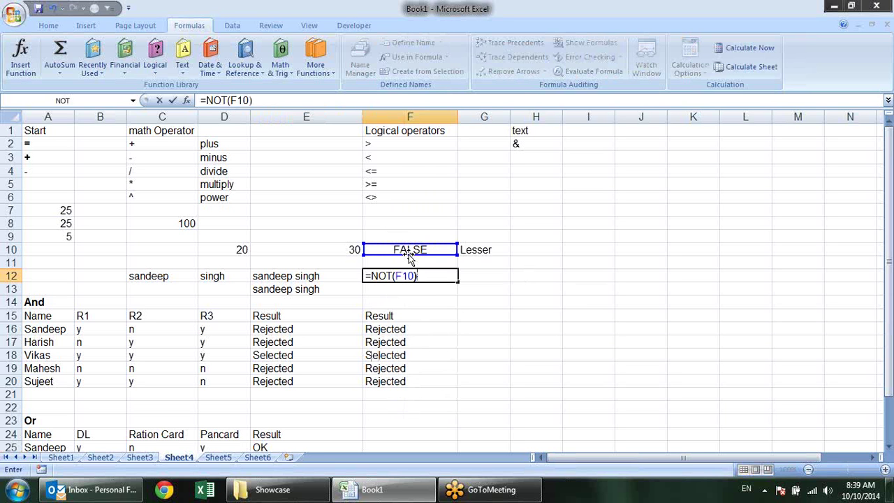
key("Return")
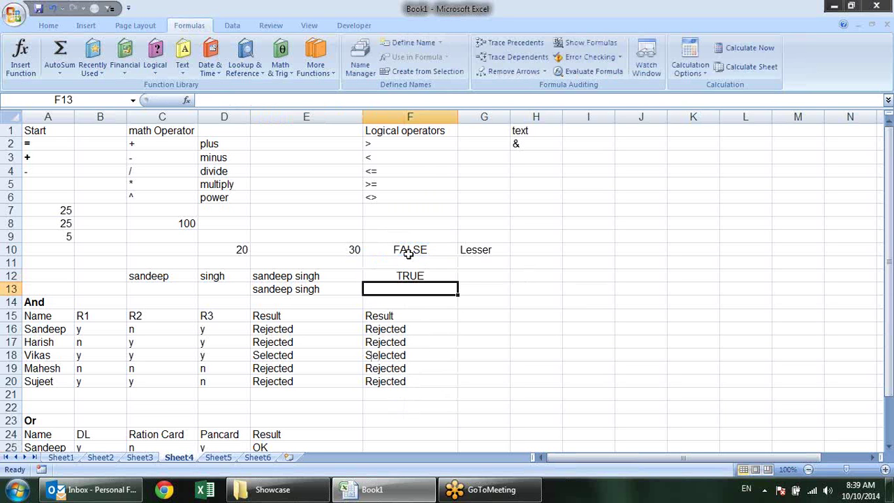
key("Up")
key("Delete")
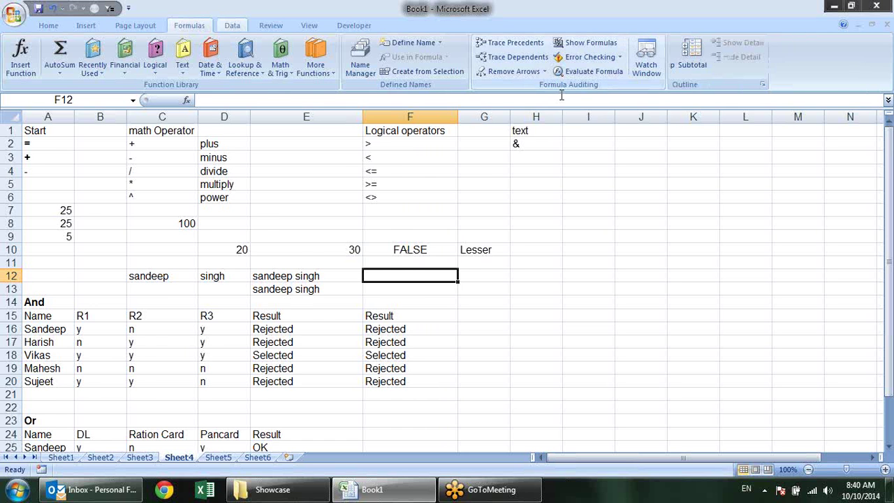
left_click(232, 25)
scroll(491, 175, "down", 2)
scroll(505, 221, "down", 2)
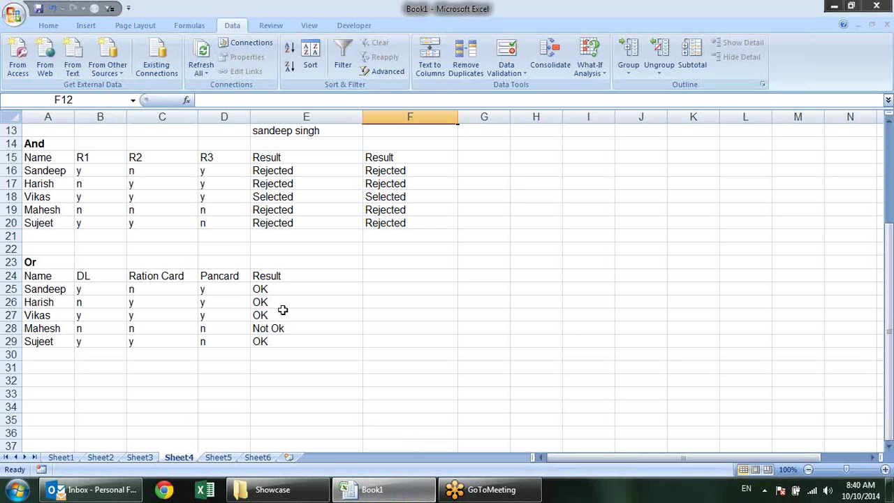
left_click(342, 337)
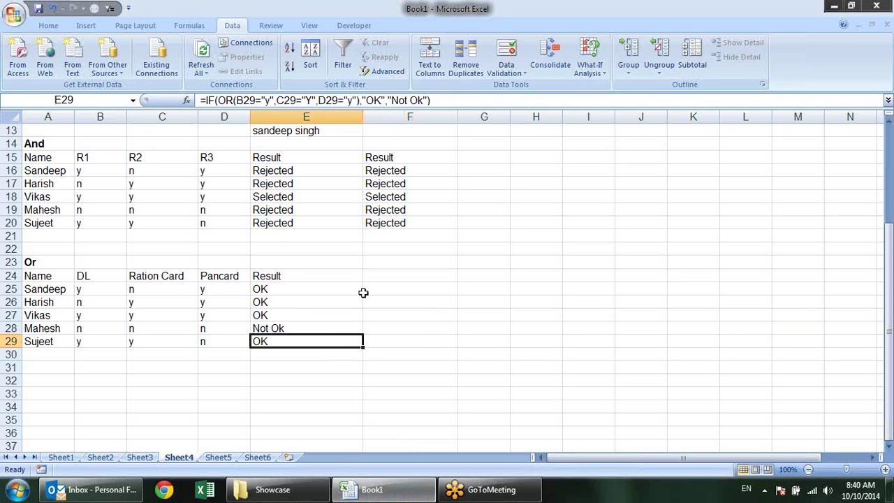
left_click(413, 304)
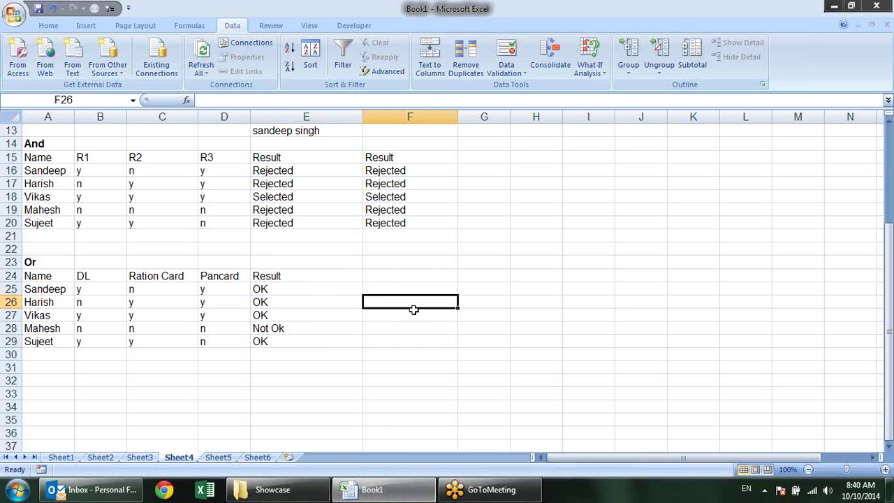
left_click_drag(109, 364, 108, 373)
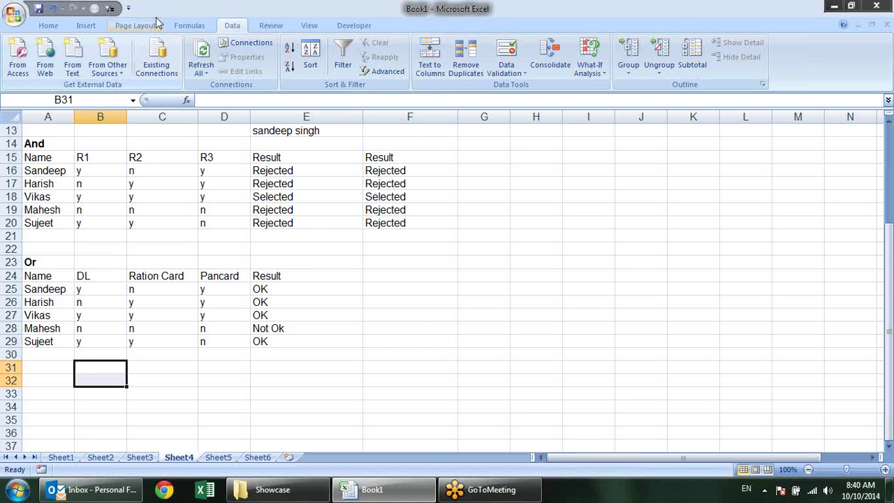
left_click(83, 28)
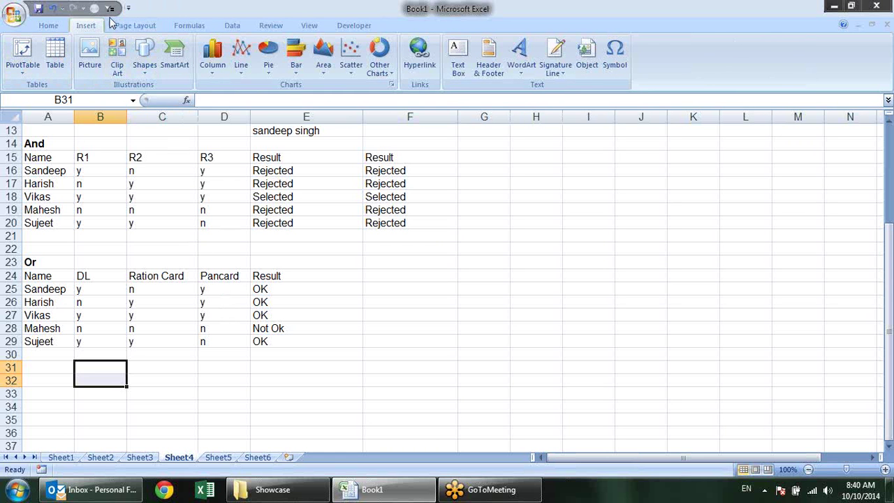
left_click(191, 25)
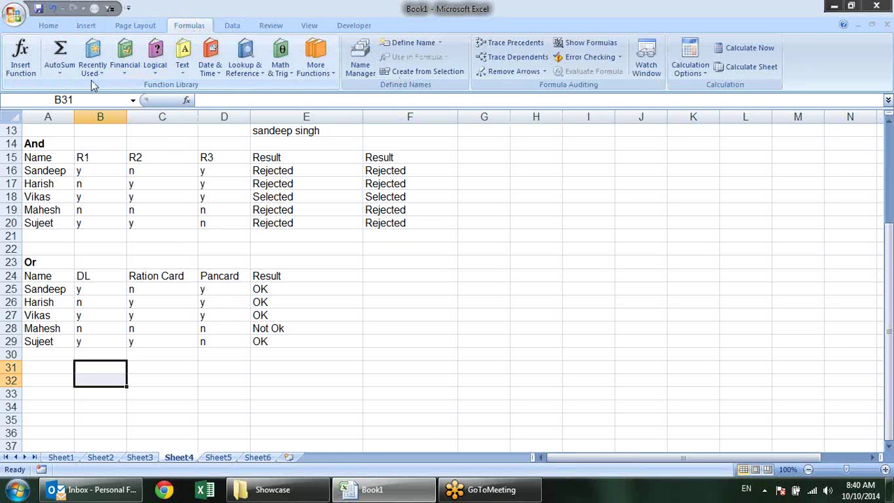
left_click(60, 70)
mouse_move(157, 70)
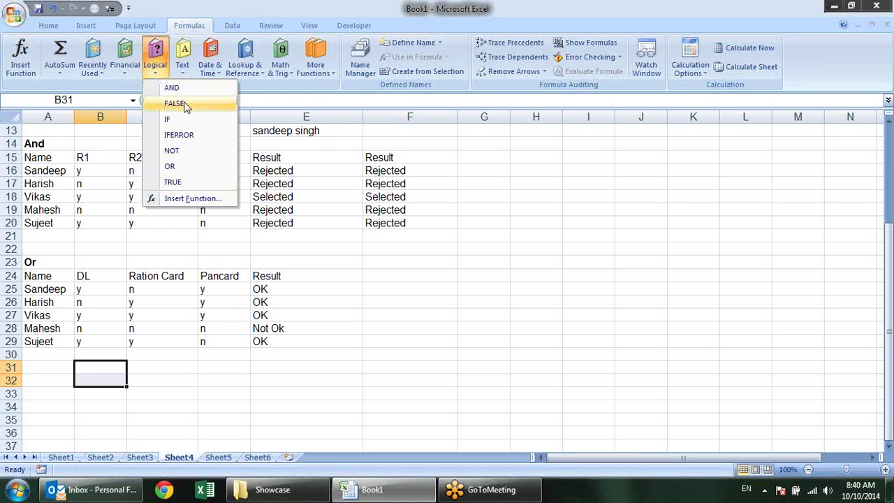
left_click(403, 280)
left_click(403, 282)
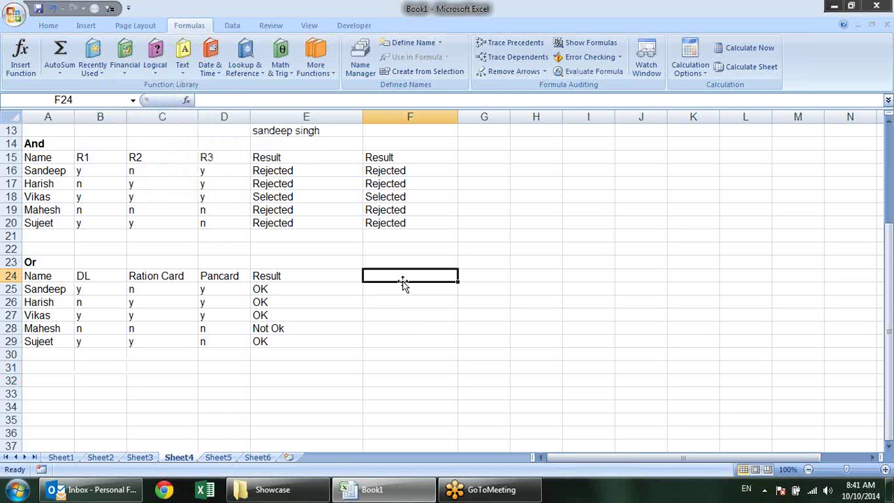
type("=tru")
key("Tab")
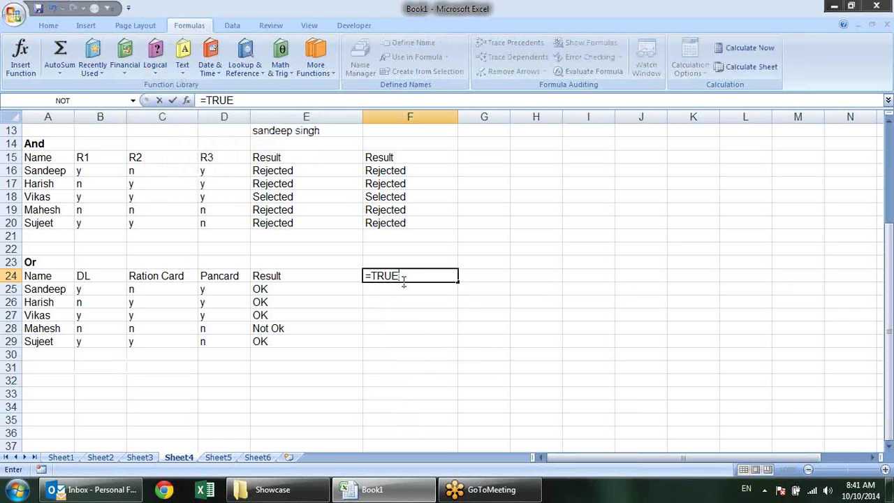
type("()")
key("Return")
left_click(403, 278)
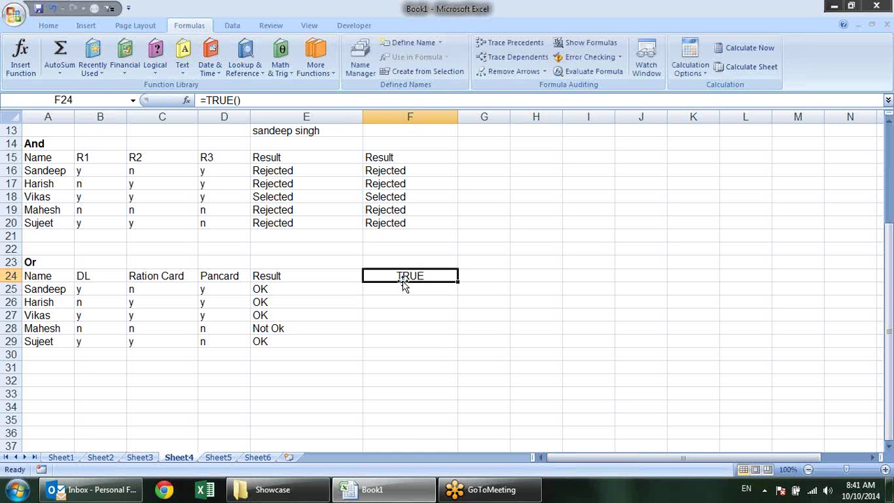
key("Delete")
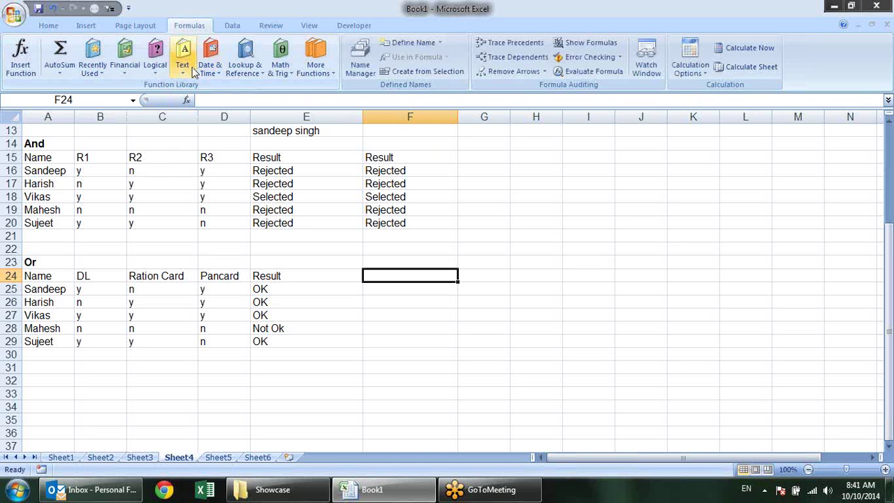
left_click(161, 70)
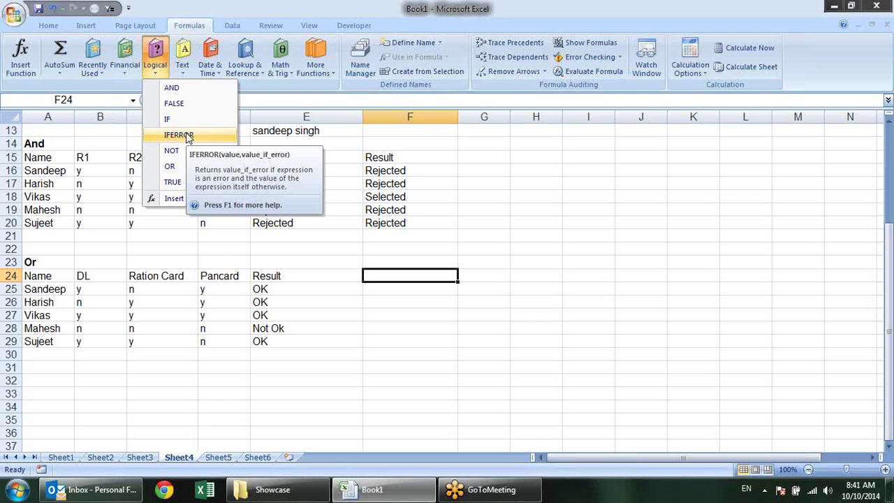
left_click(315, 266)
scroll(294, 293, "up", 3)
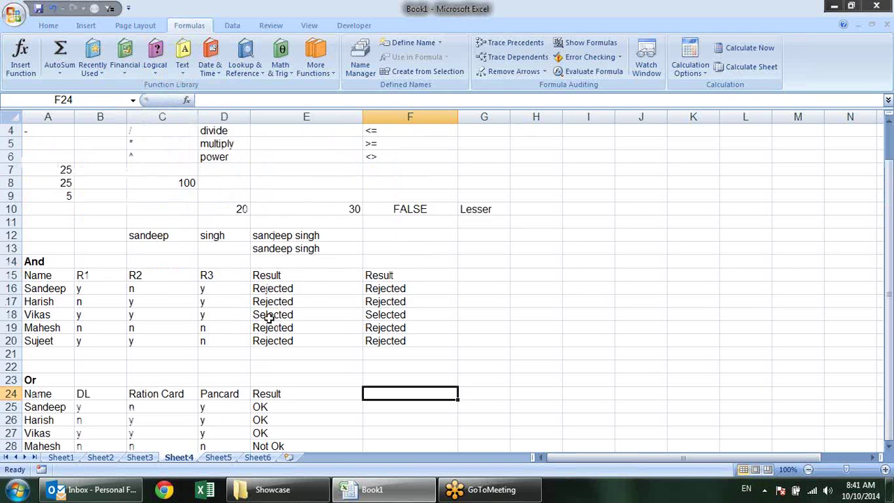
scroll(269, 317, "up", 1)
scroll(269, 318, "down", 3)
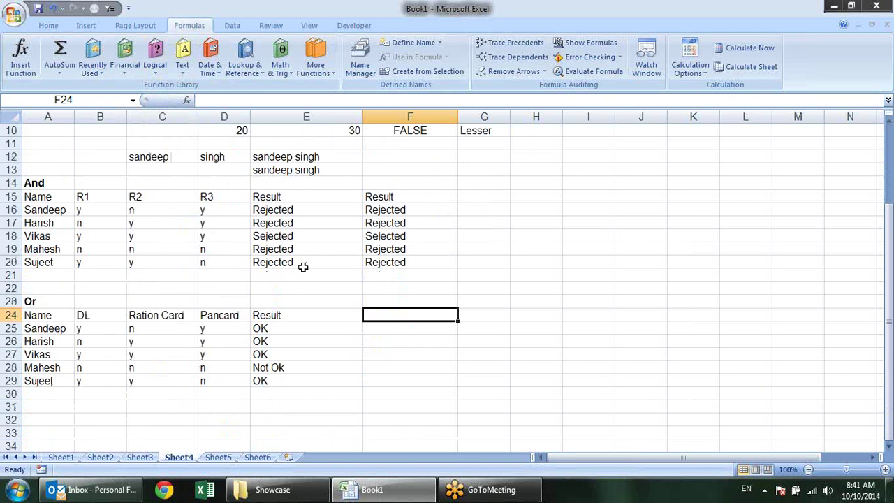
scroll(280, 287, "up", 3)
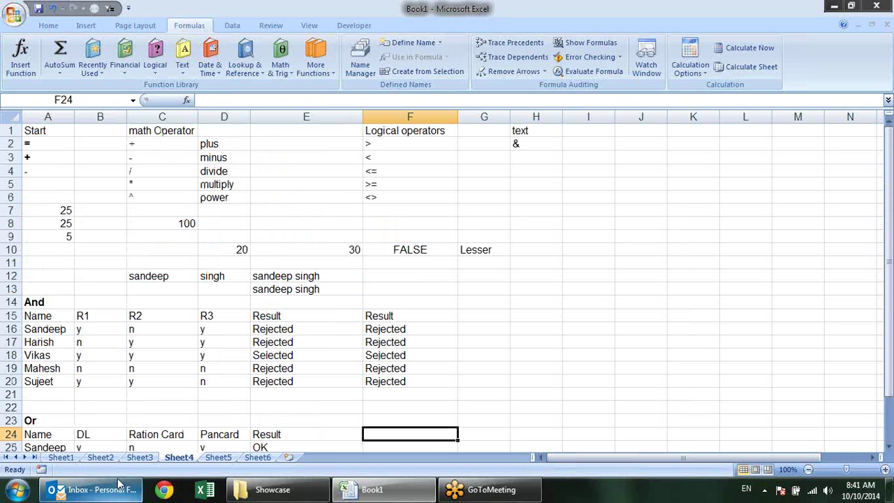
scroll(408, 333, "down", 2)
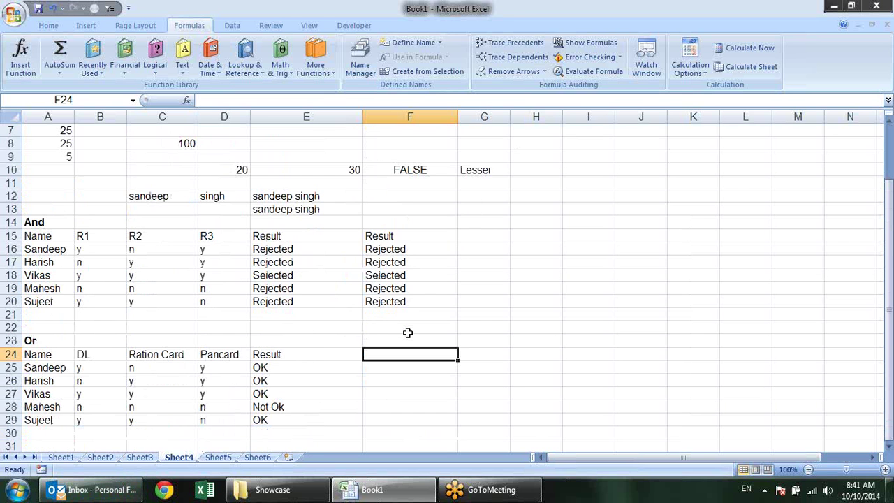
left_click(281, 368)
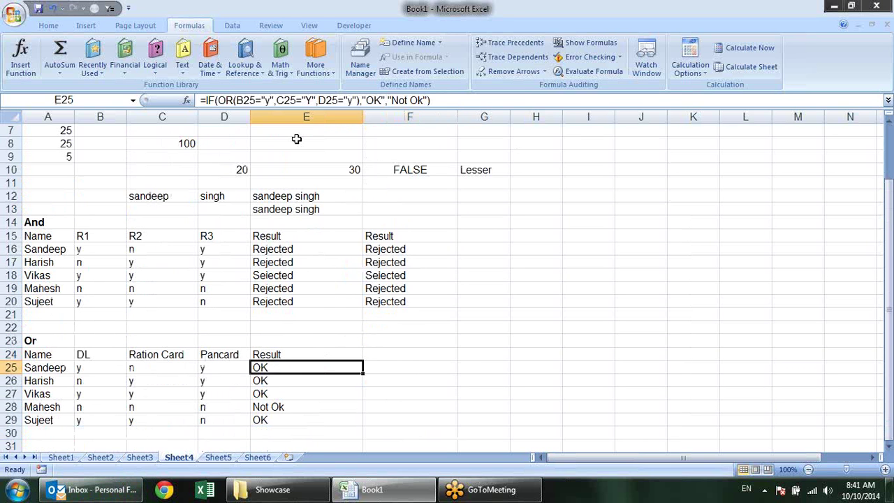
left_click(397, 251)
key("Down")
key("Down")
key("Down")
key("Down")
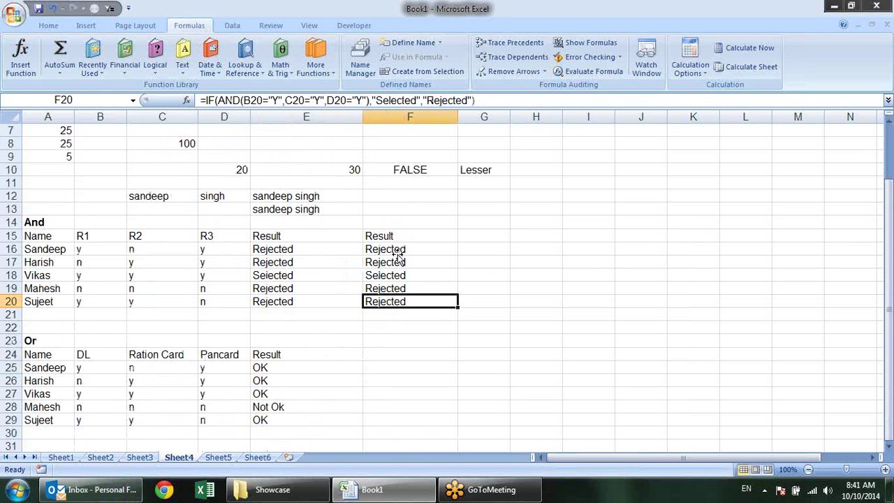
left_click(294, 249)
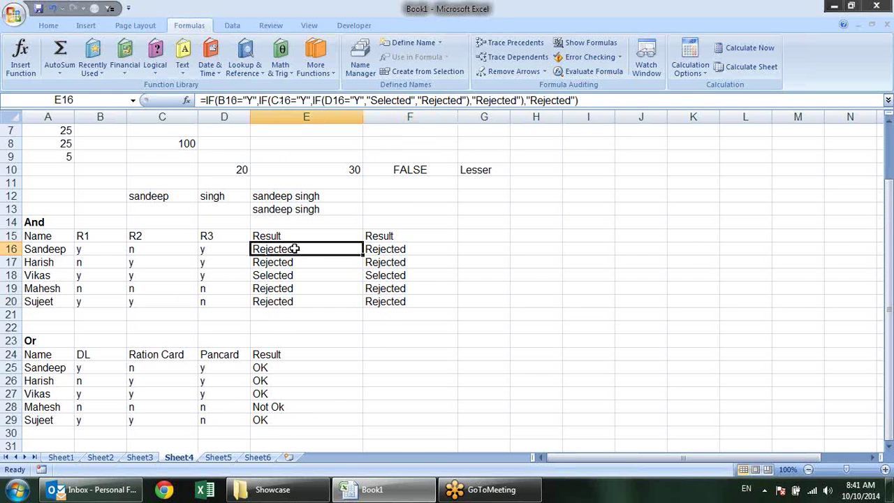
left_click(267, 286)
left_click(281, 368)
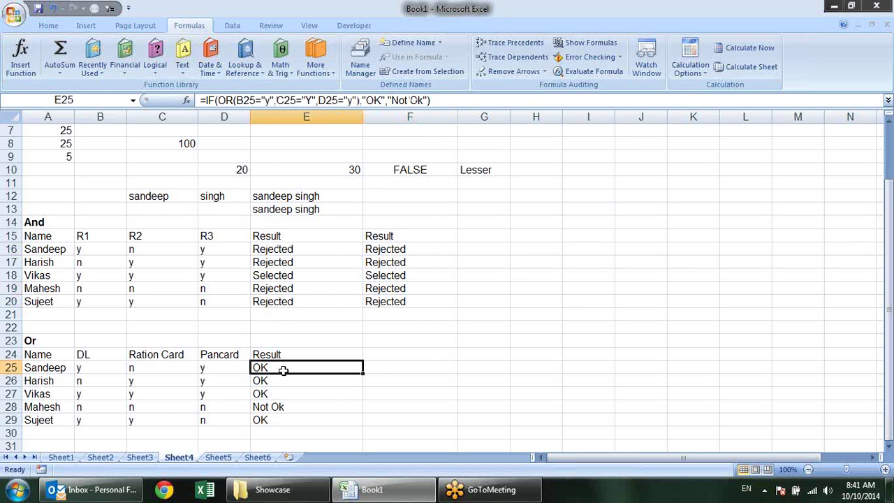
double_click(282, 368)
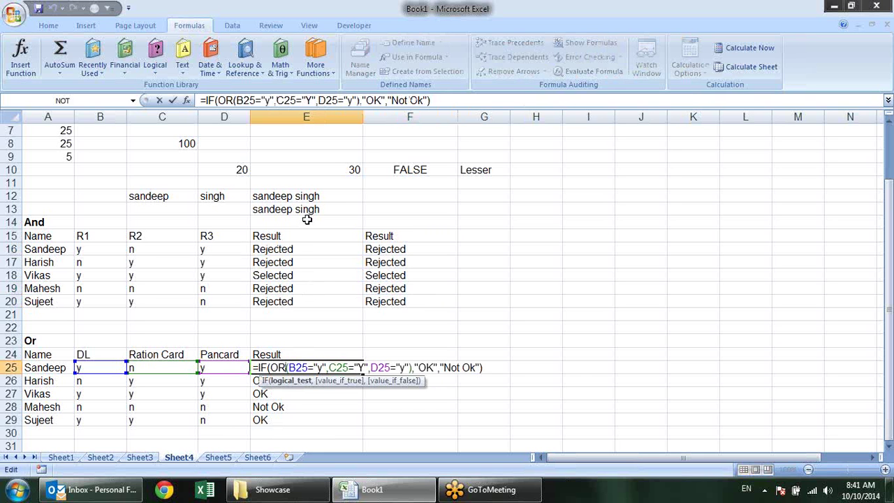
key("Escape")
scroll(377, 272, "up", 2)
scroll(377, 272, "down", 2)
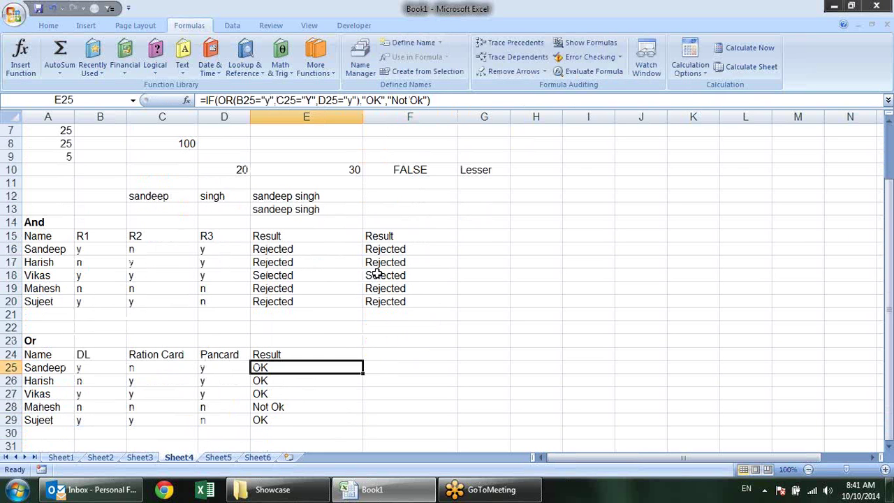
left_click(329, 258)
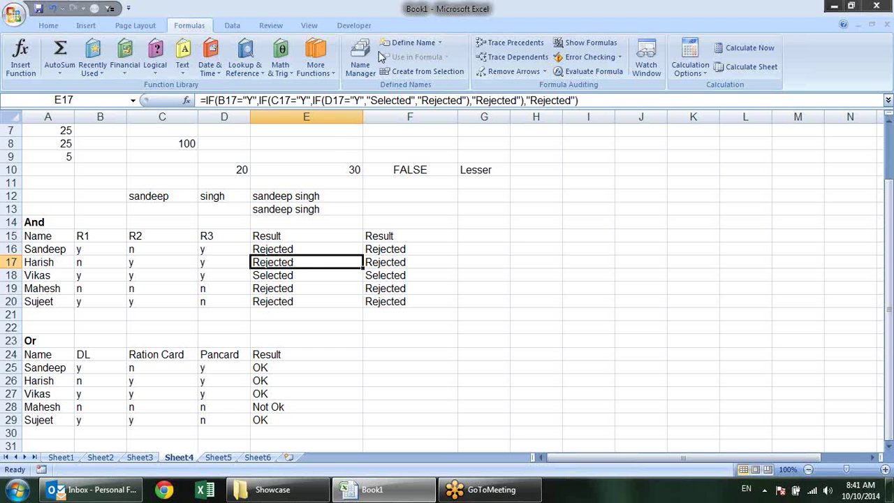
double_click(296, 263)
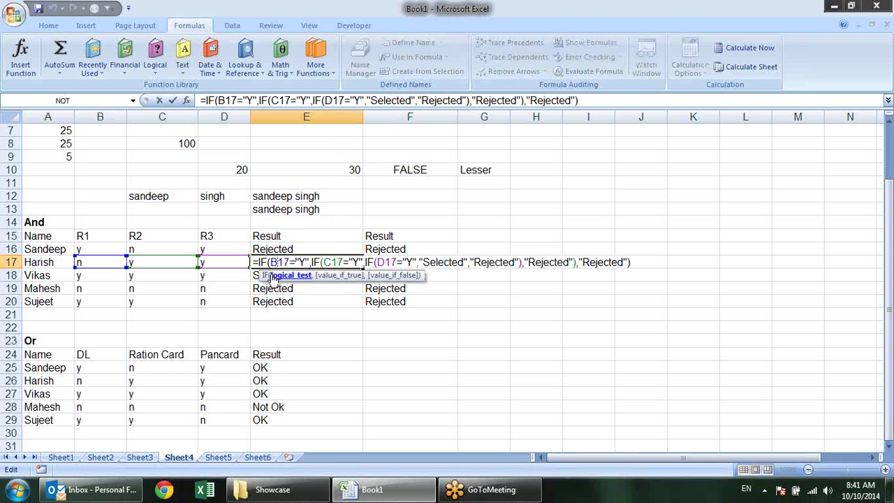
left_click(281, 275)
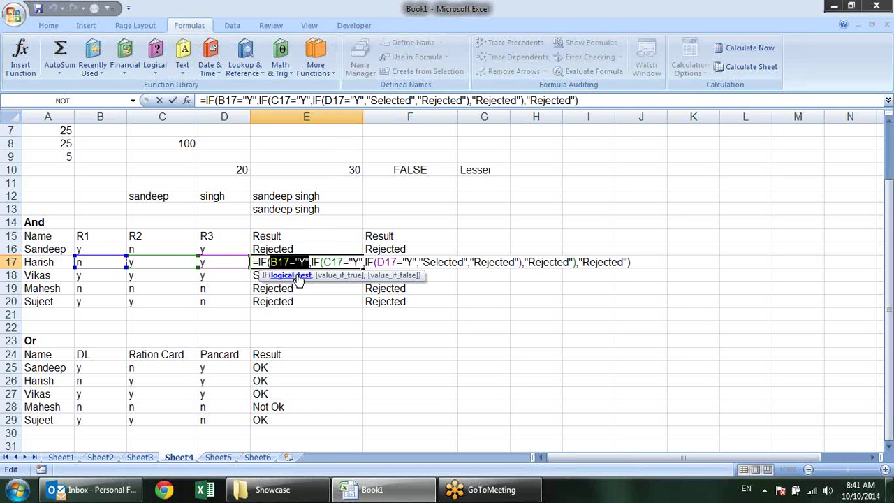
left_click(338, 276)
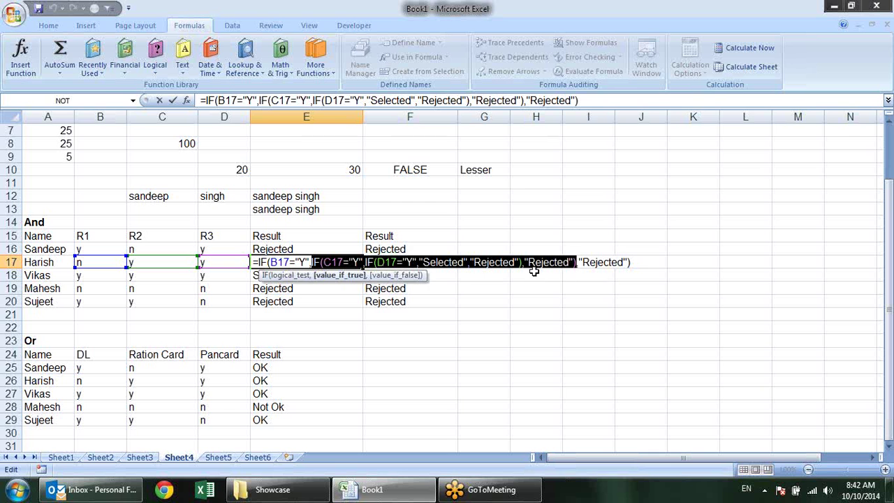
left_click(393, 275)
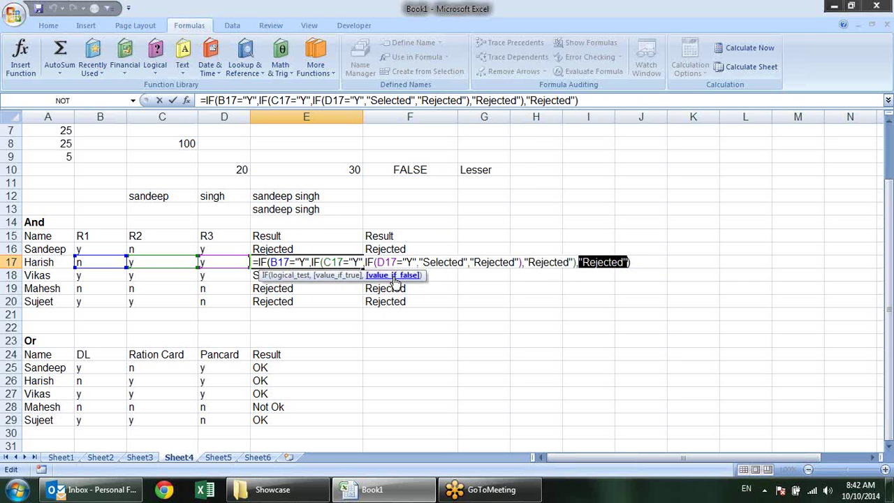
left_click(329, 262)
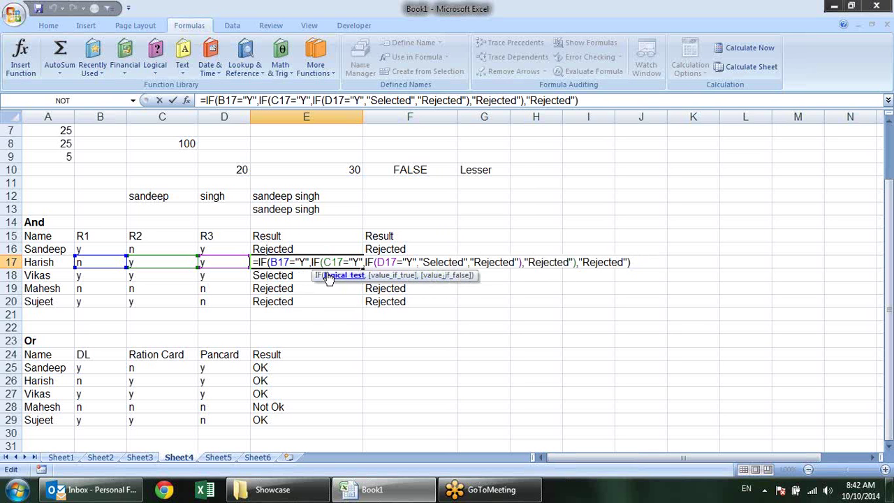
left_click(342, 276)
left_click(390, 276)
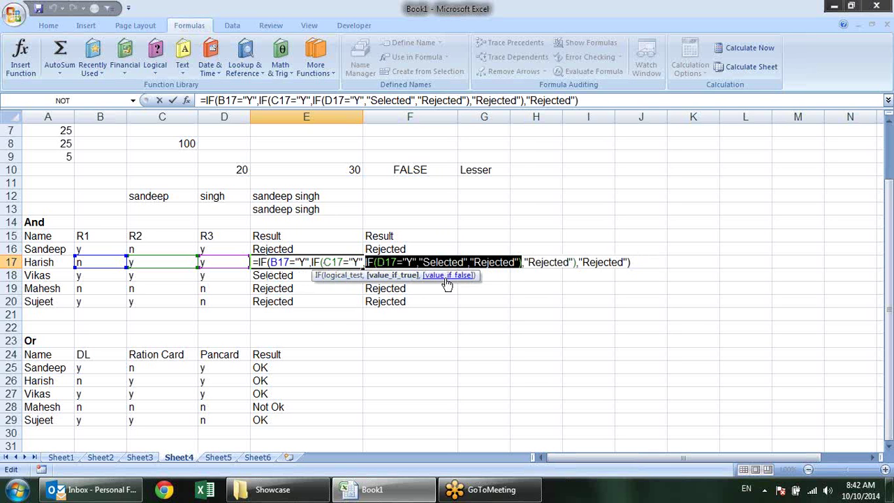
left_click(446, 277)
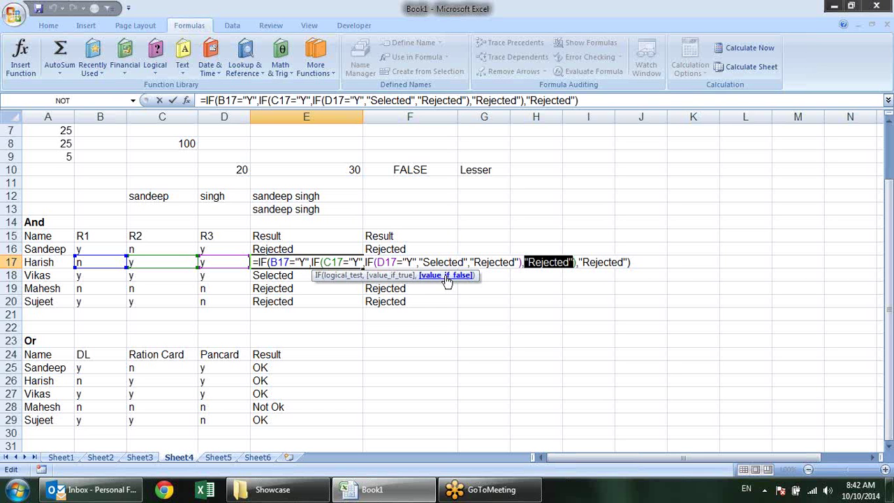
key("Escape")
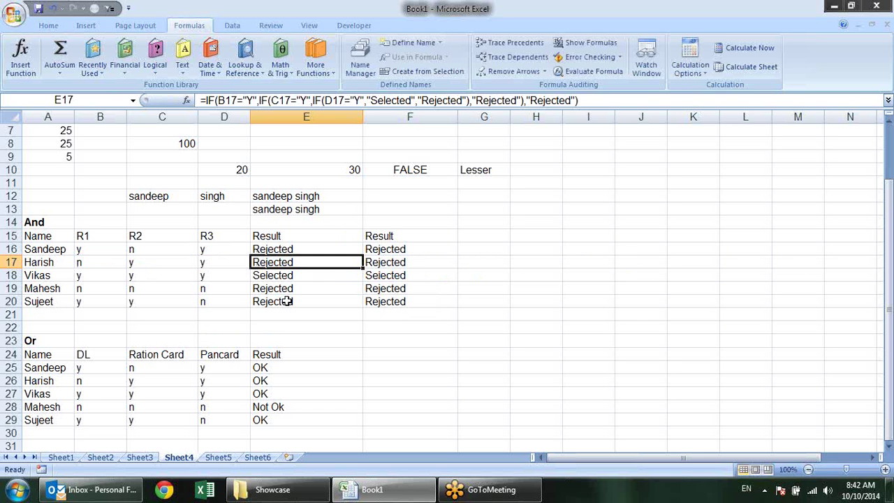
scroll(349, 206, "up", 2)
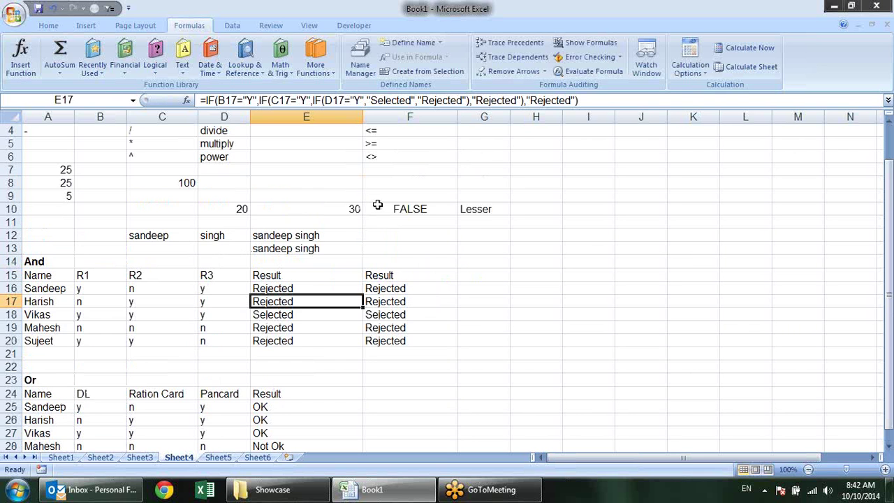
scroll(380, 203, "down", 1)
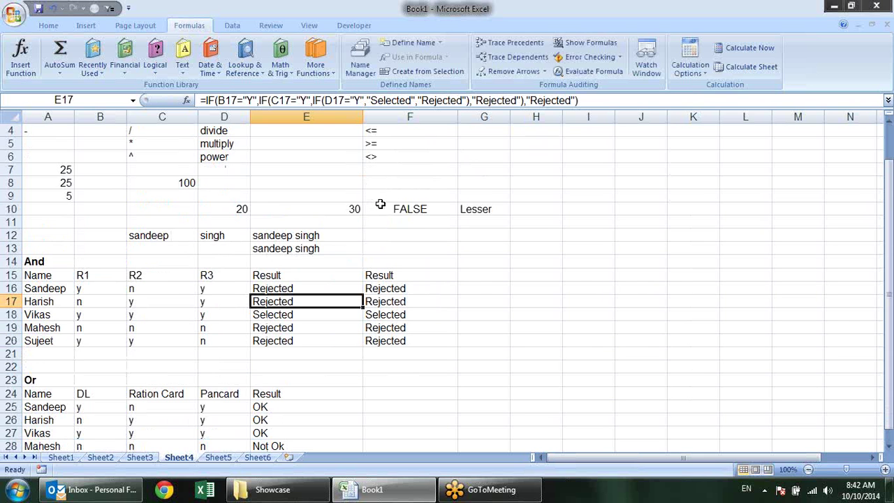
left_click(284, 234)
left_click(284, 246)
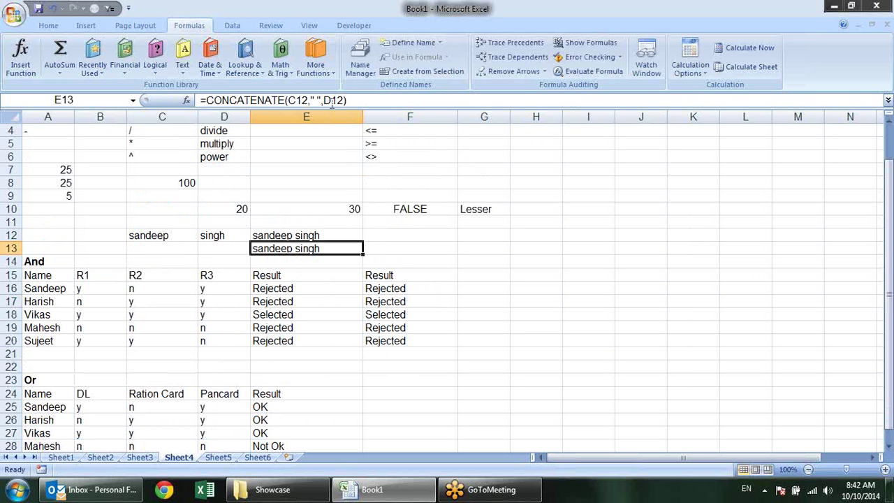
left_click(187, 102)
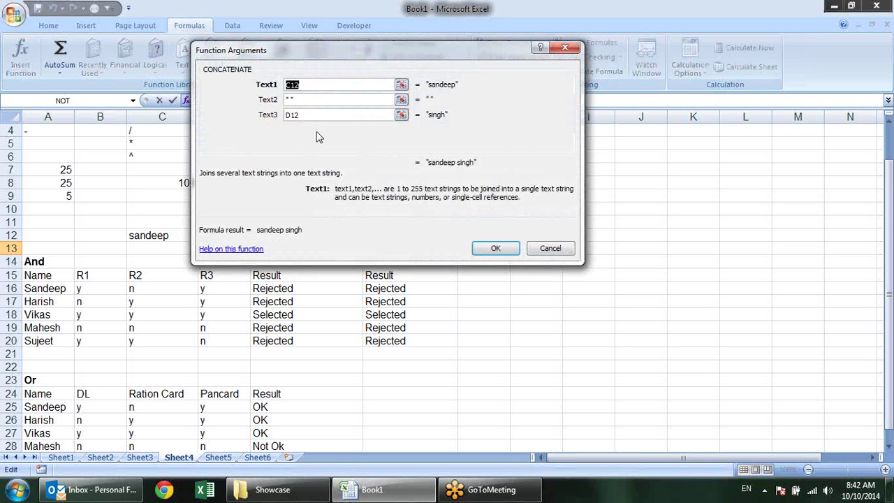
left_click(310, 100)
left_click(318, 116)
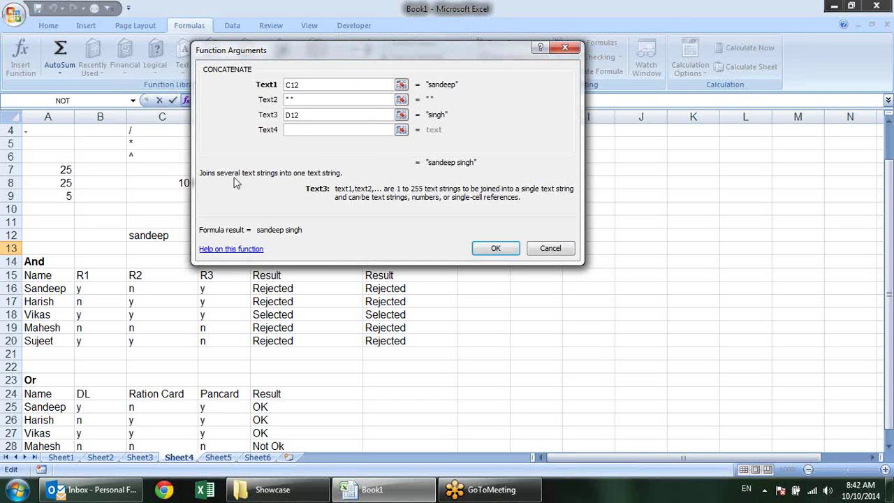
left_click(231, 251)
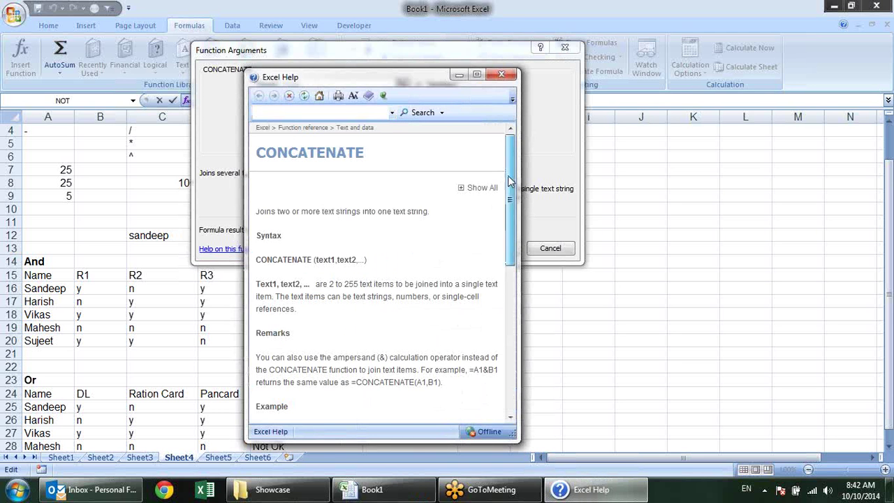
scroll(499, 210, "down", 8)
scroll(487, 308, "down", 1)
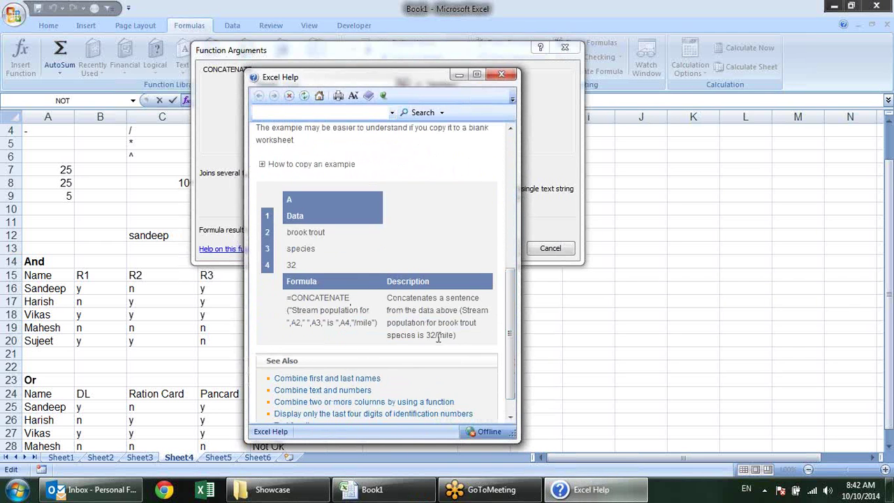
left_click_drag(509, 283, 533, 135)
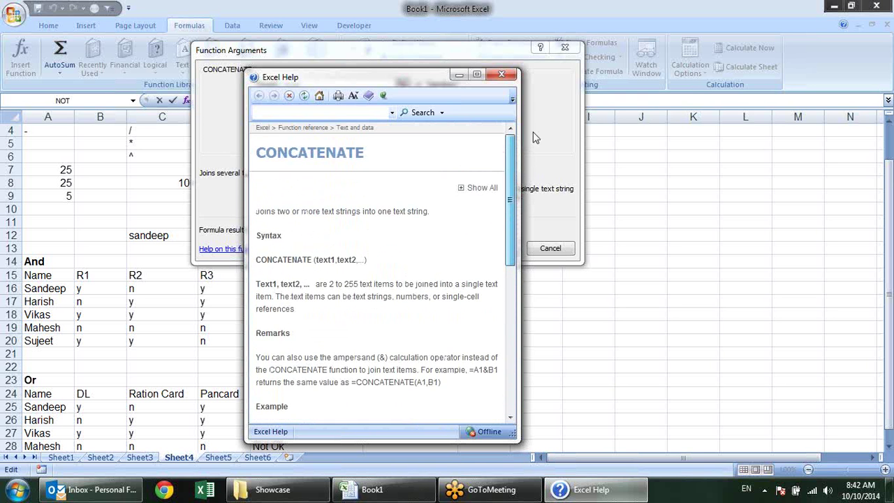
left_click(502, 74)
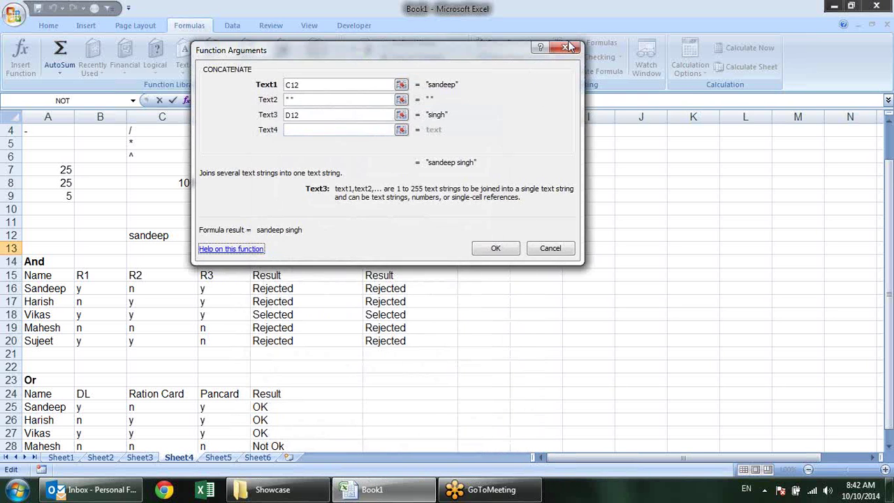
left_click(564, 46)
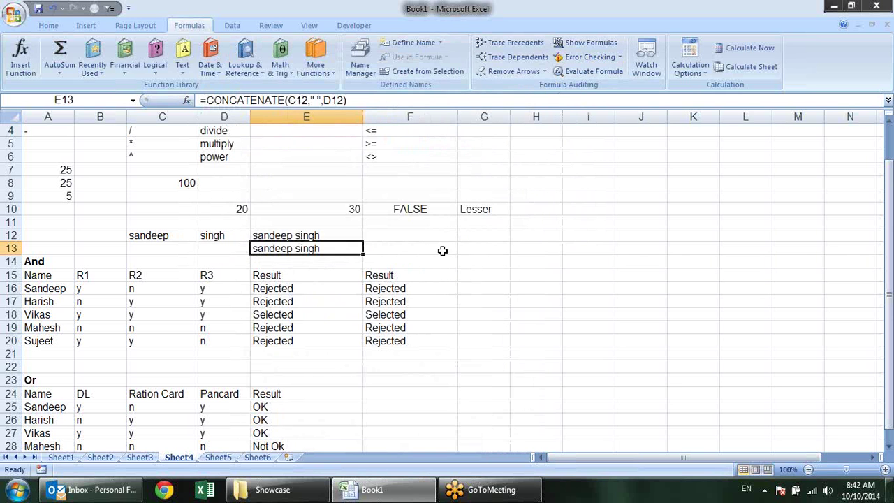
left_click(472, 251)
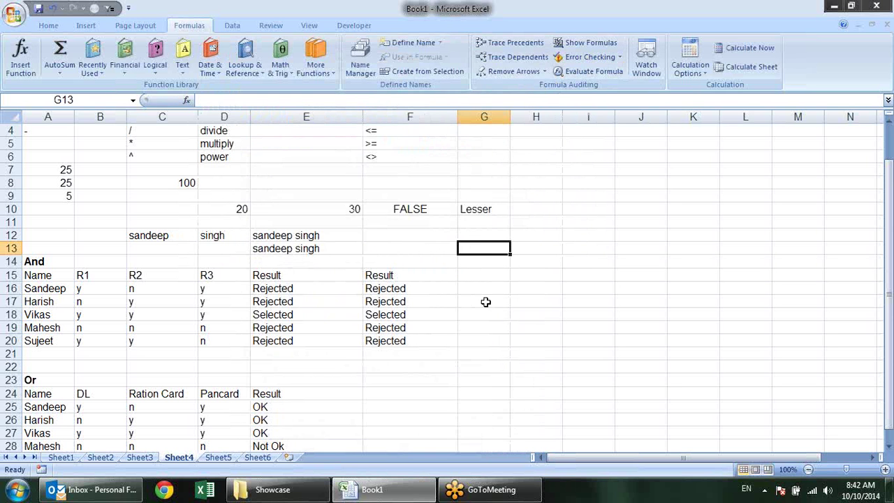
type("=c")
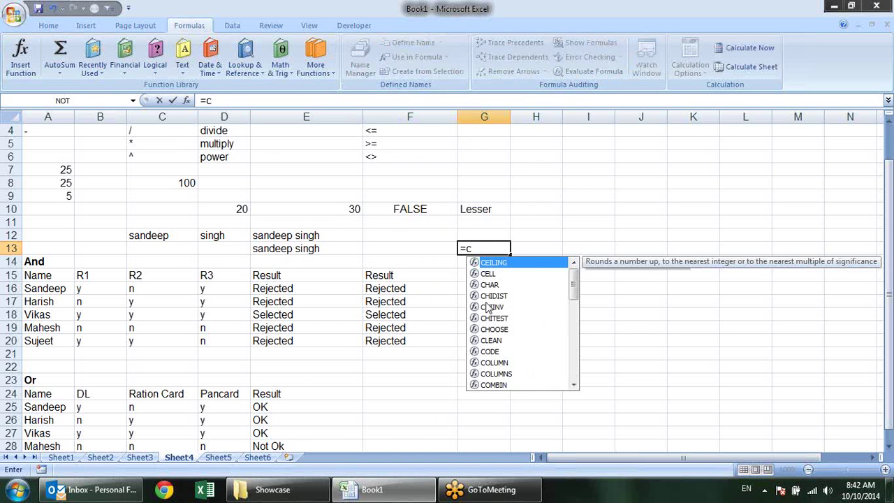
key("BackSpace")
type("vl")
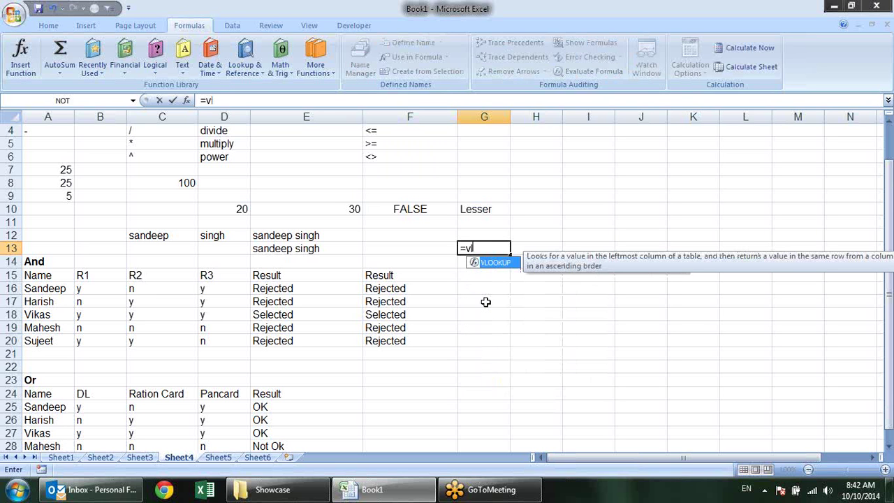
key("Tab")
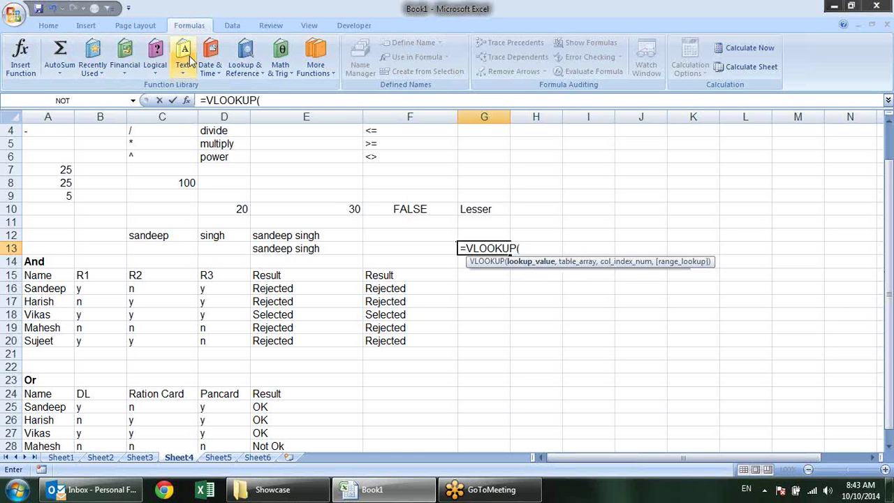
left_click(186, 100)
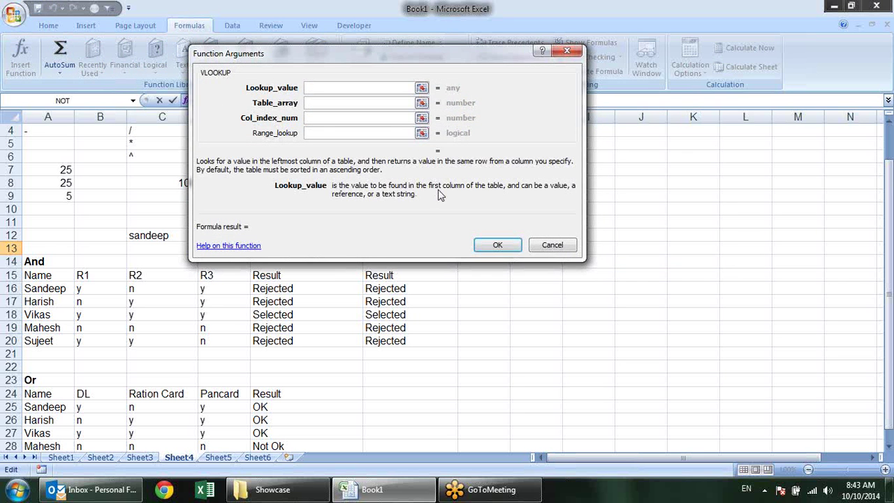
left_click(314, 102)
left_click(313, 117)
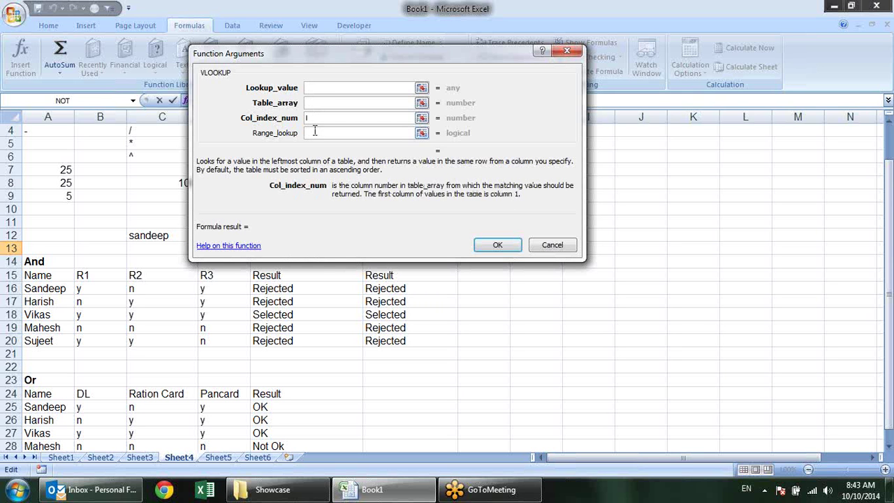
left_click(314, 133)
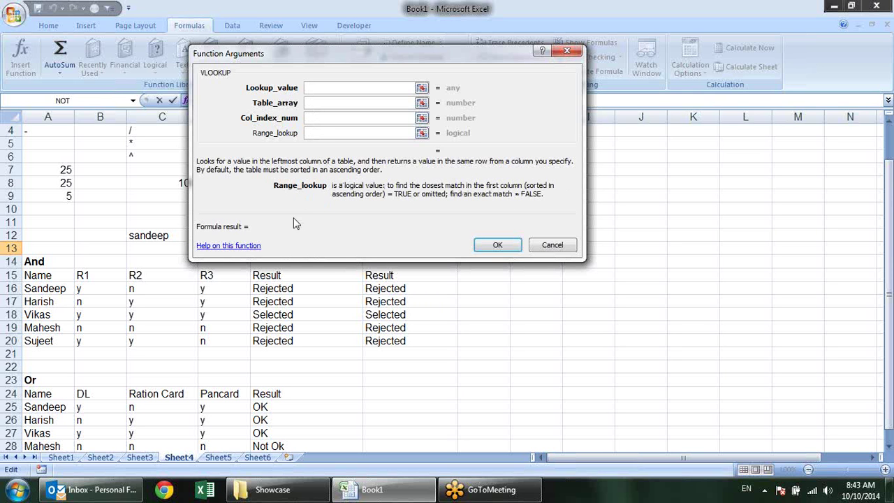
left_click(256, 247)
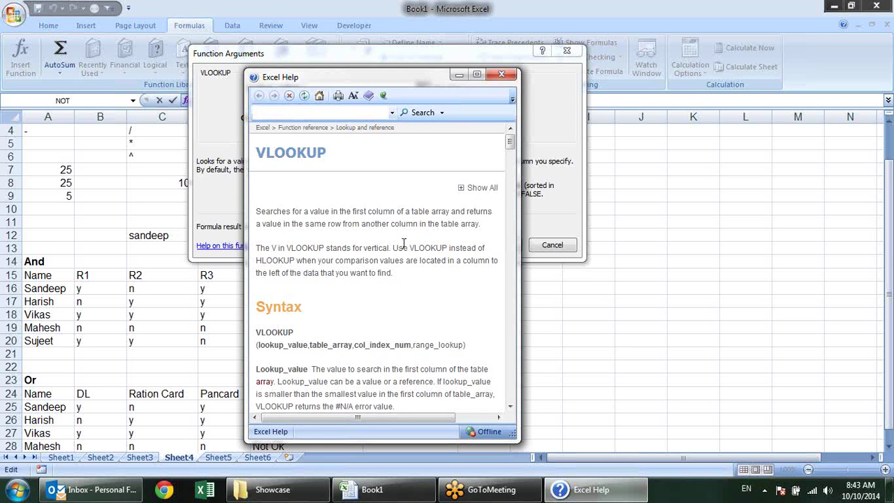
scroll(403, 243, "down", 7)
scroll(403, 243, "down", 8)
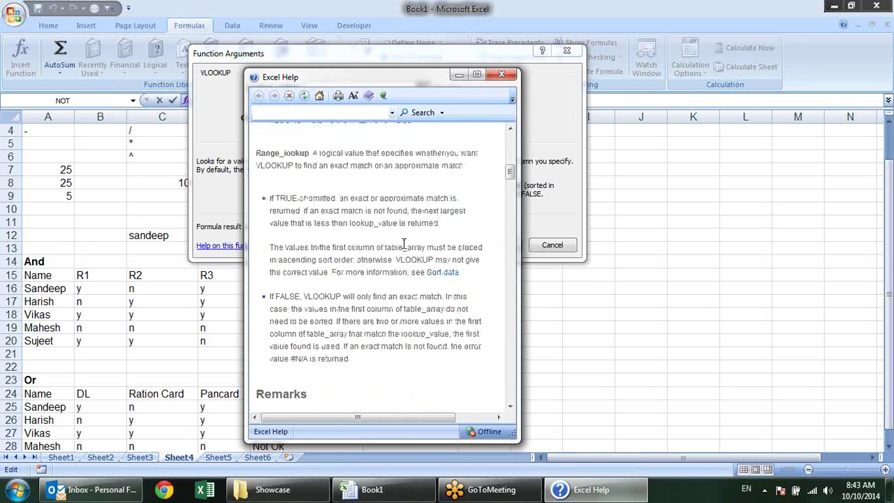
left_click(504, 74)
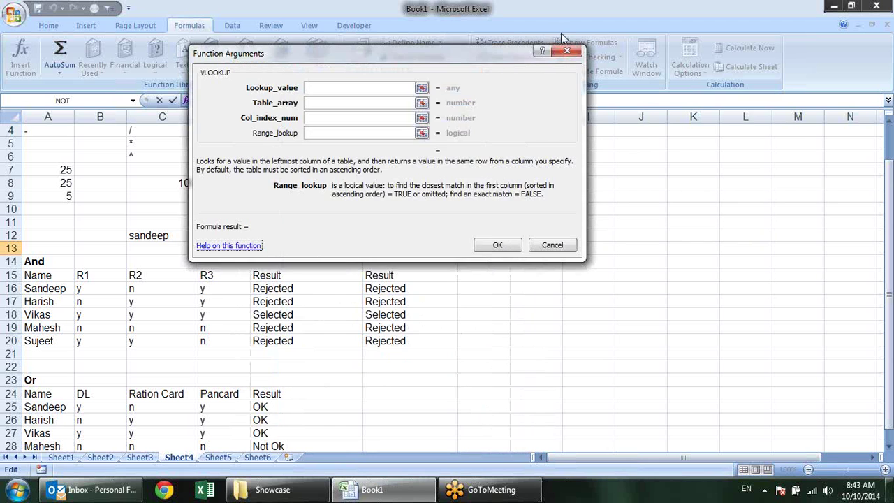
left_click(567, 51)
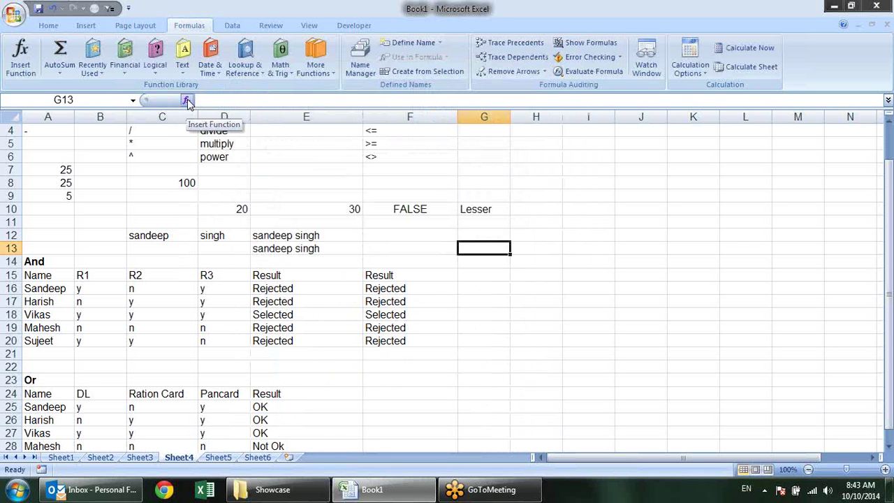
left_click(187, 102)
type("cl")
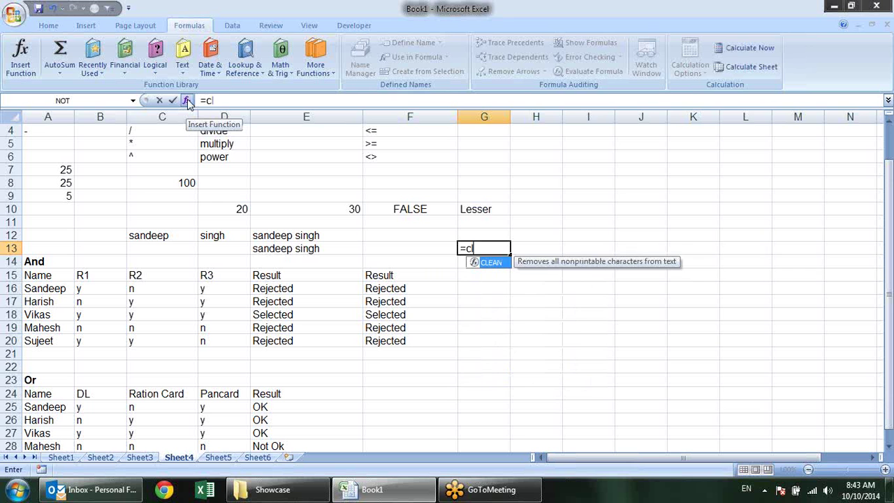
key("BackSpace")
key("BackSpace")
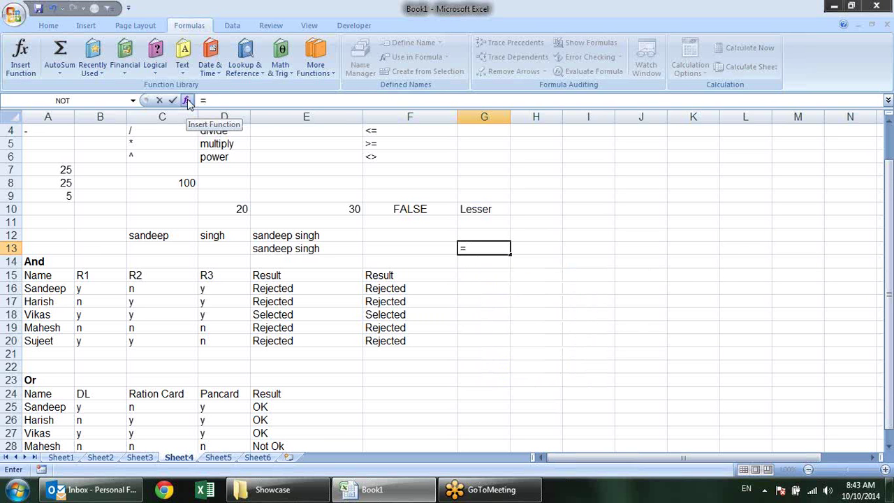
type("vl")
key("Tab")
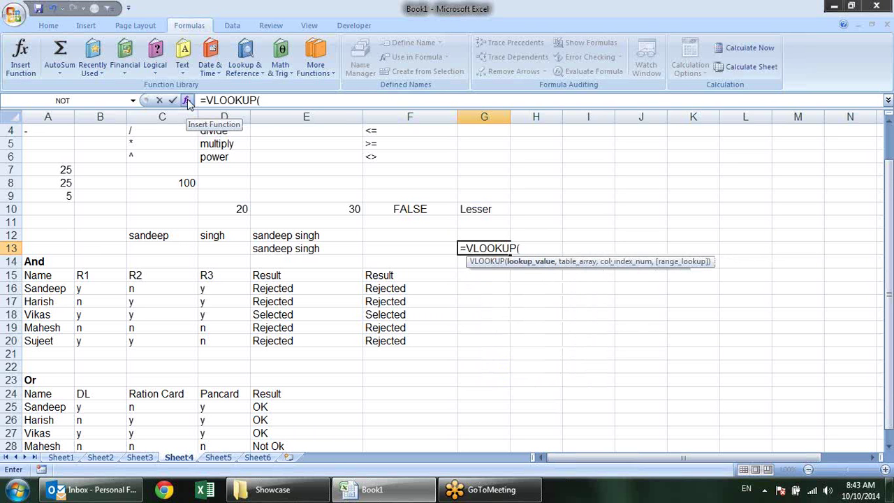
left_click(188, 100)
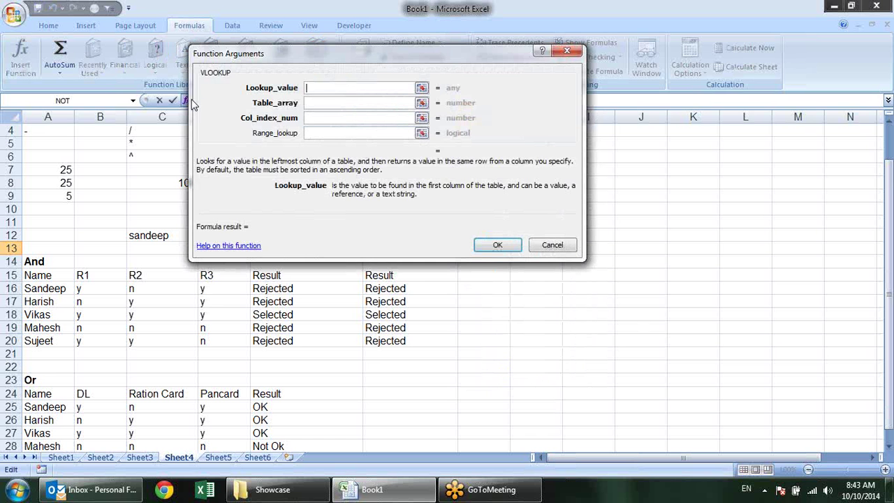
left_click(250, 249)
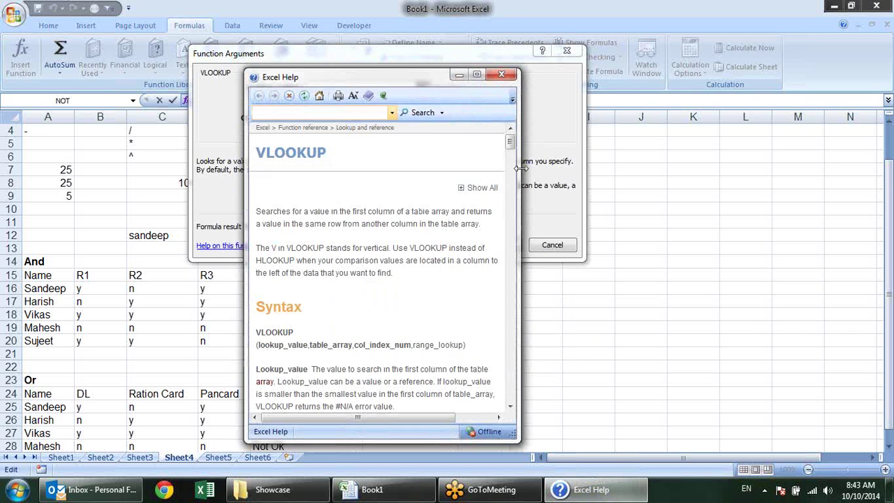
left_click_drag(509, 144, 487, 399)
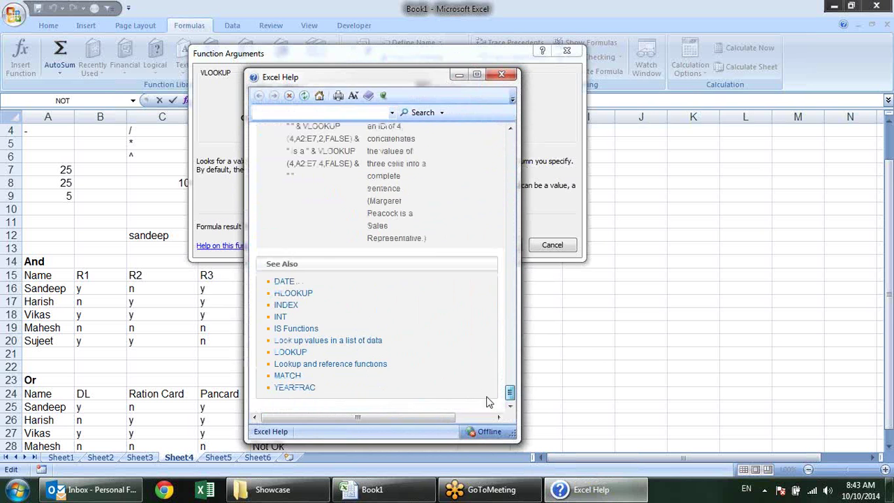
left_click(502, 74)
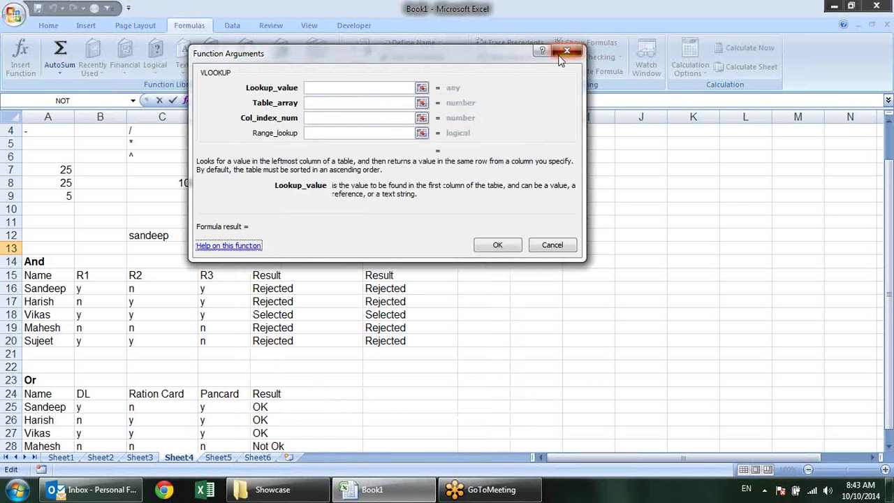
left_click(566, 51)
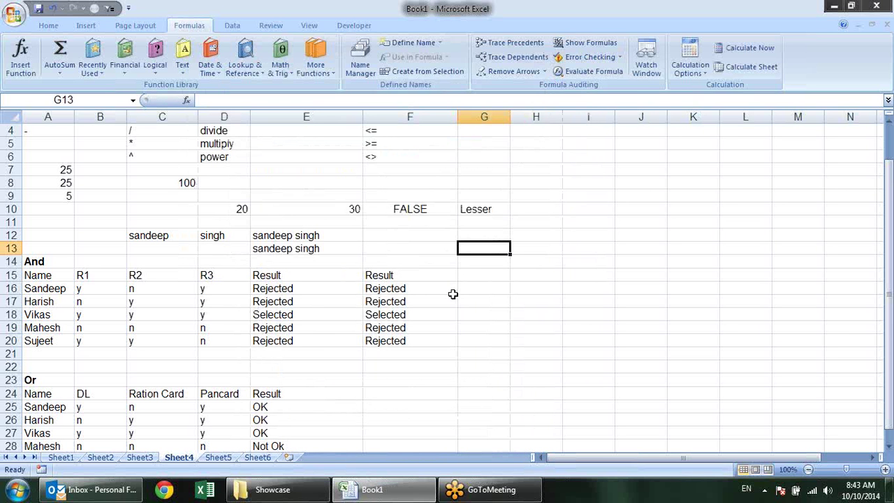
scroll(452, 295, "down", 3)
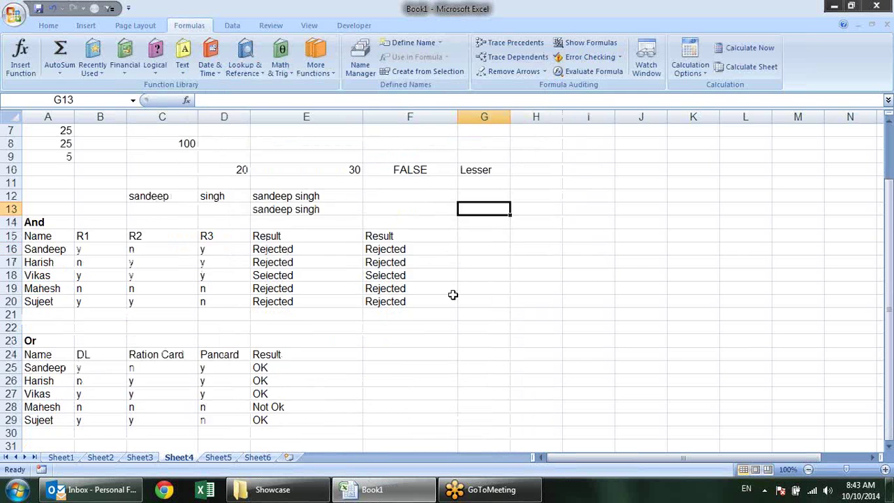
scroll(426, 287, "up", 3)
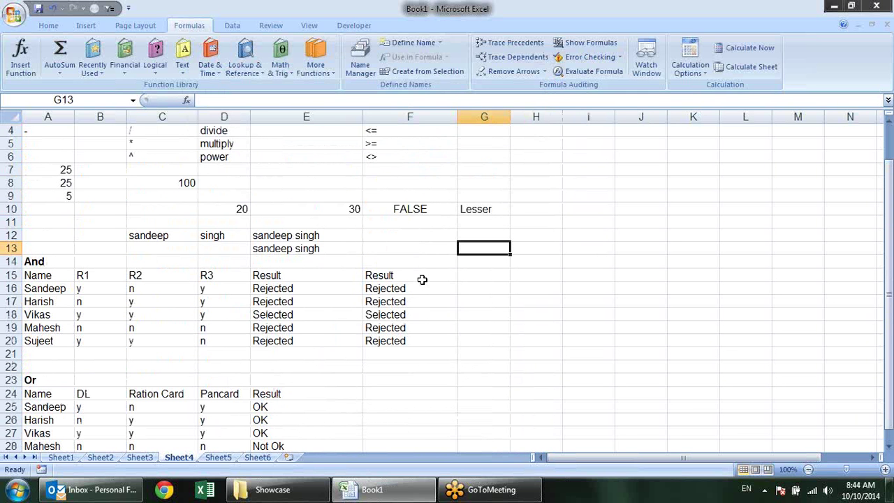
scroll(423, 276, "down", 2)
double_click(305, 328)
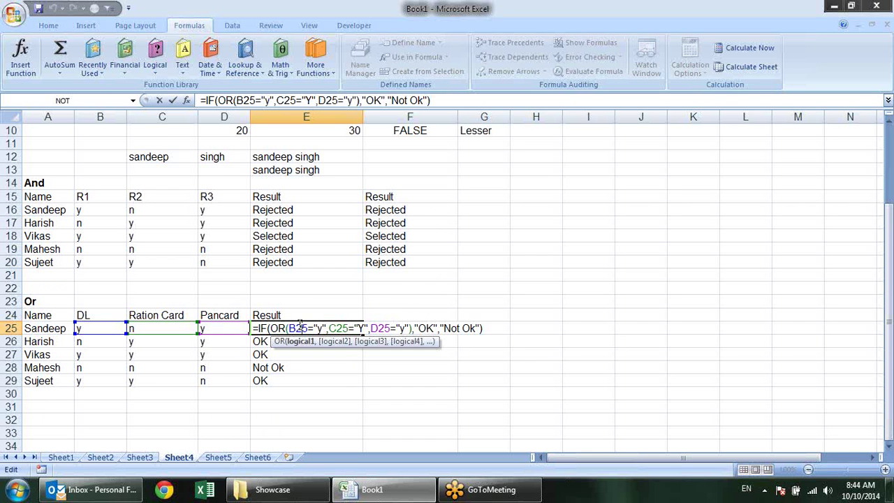
key("Escape")
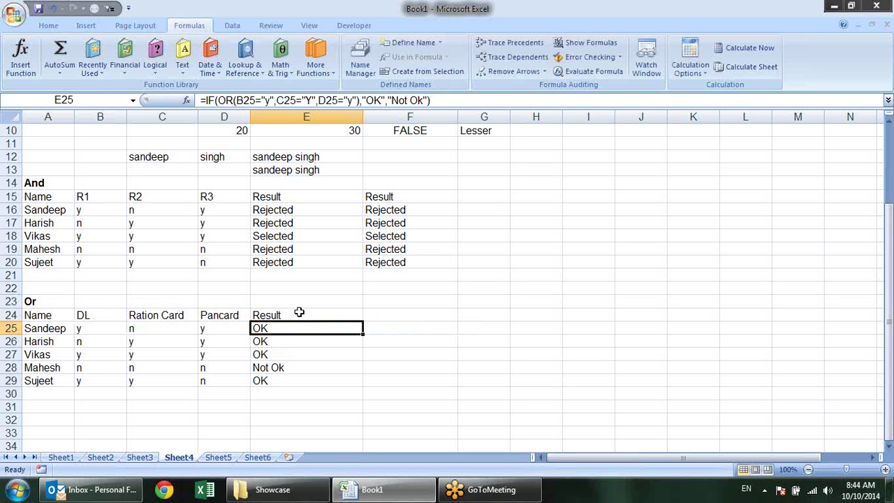
left_click(419, 331)
Enter =E25 in both F25 and G25 after discarding an unfinished IF formula
type("=")
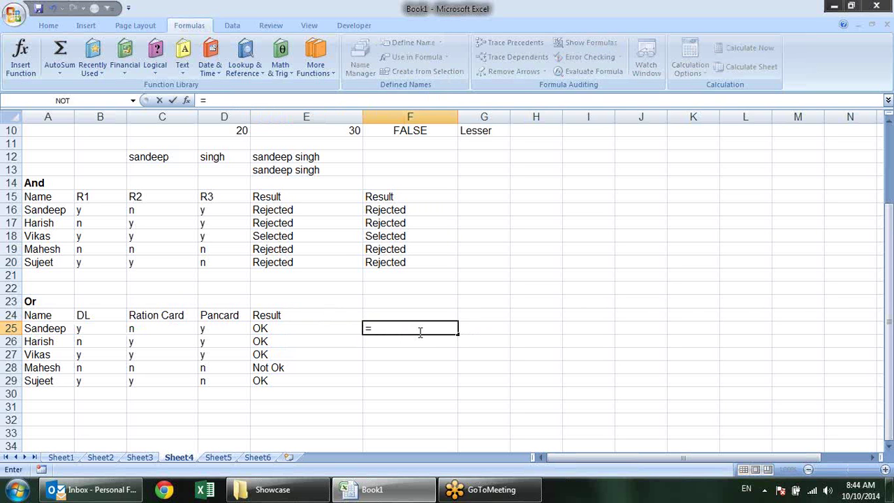
type("if")
key("Tab")
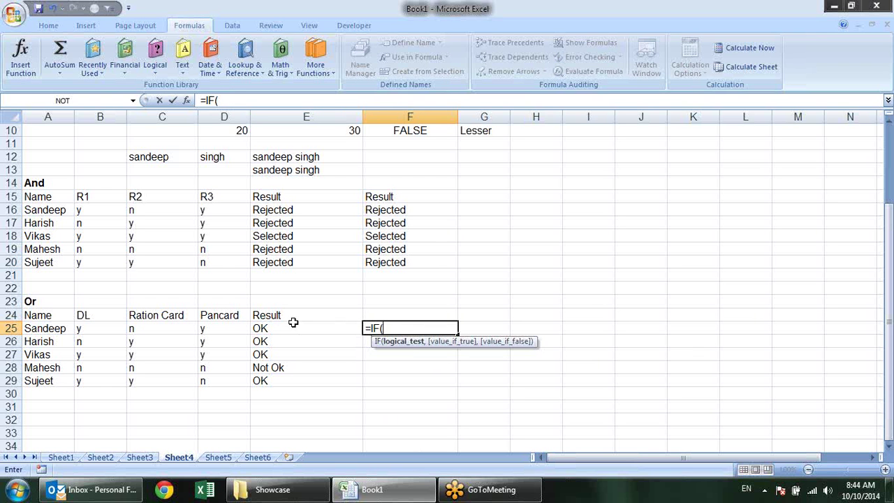
left_click(285, 324)
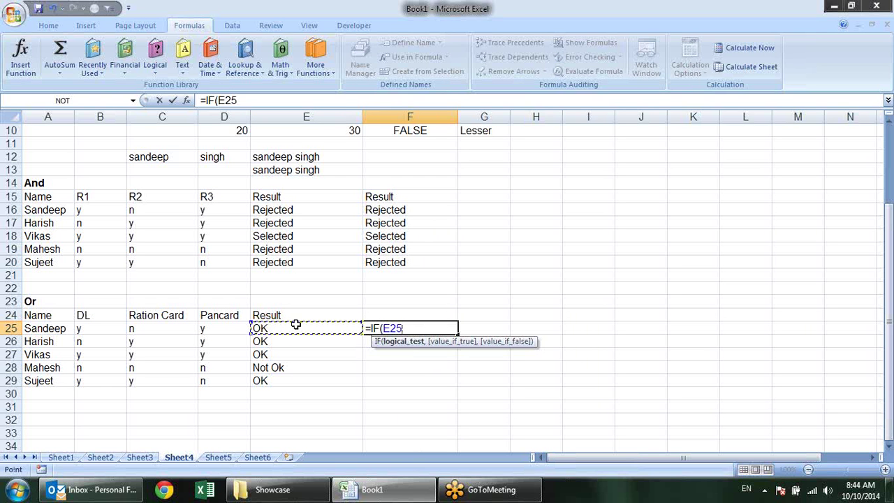
key("BackSpace")
key("BackSpace")
key("BackSpace")
key("BackSpace")
key("BackSpace")
key("BackSpace")
key("BackSpace")
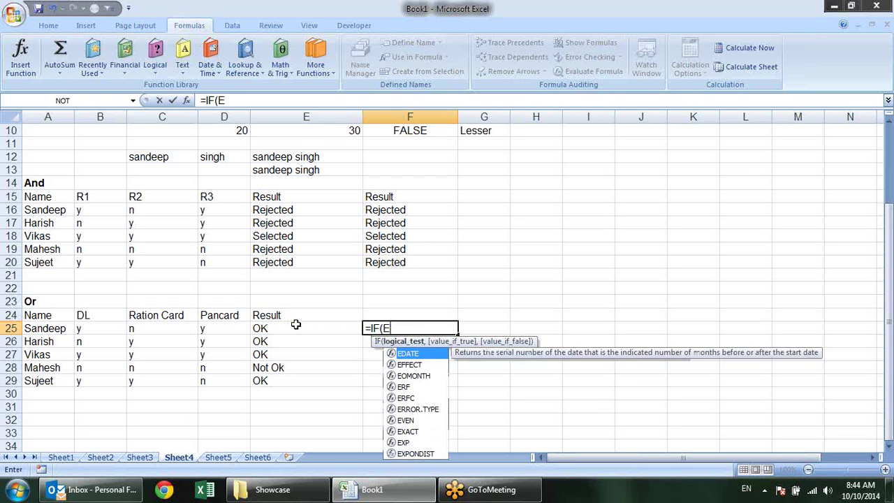
type("=")
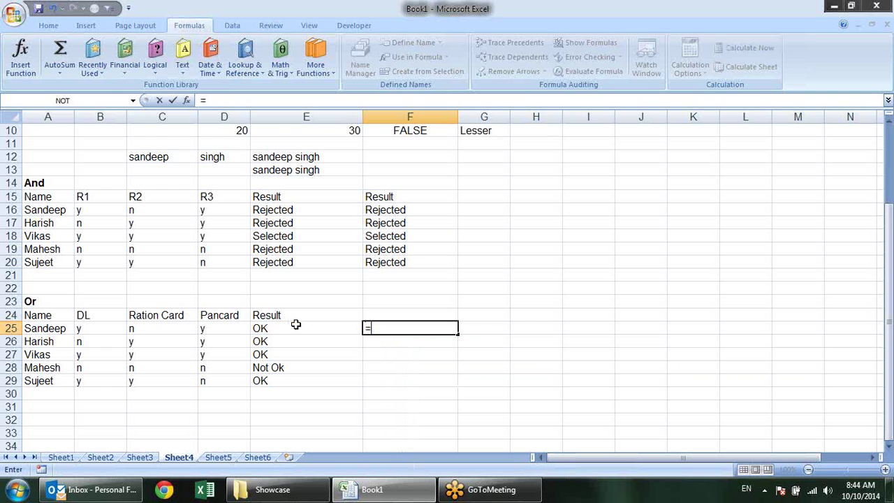
left_click(296, 324)
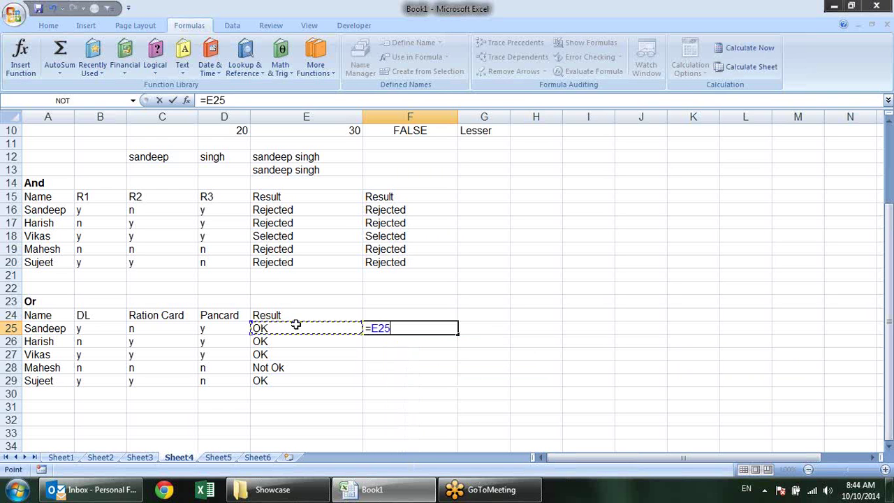
key("Return")
left_click(494, 327)
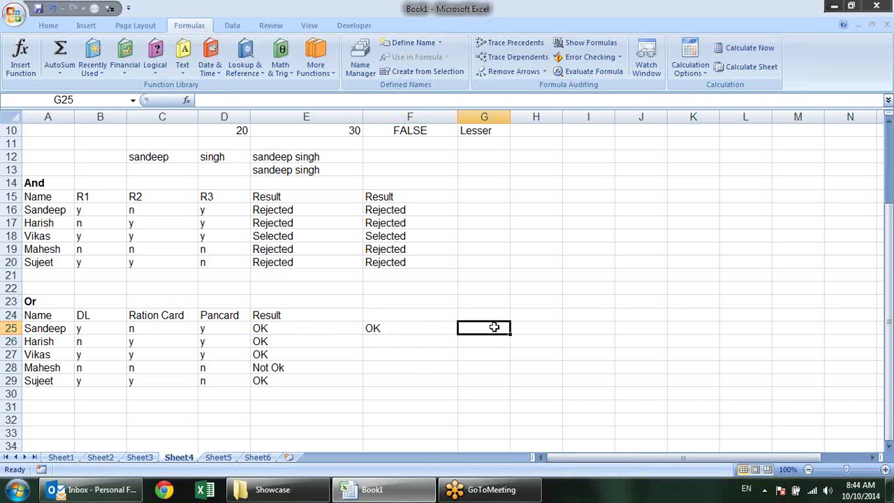
type("=")
left_click(296, 333)
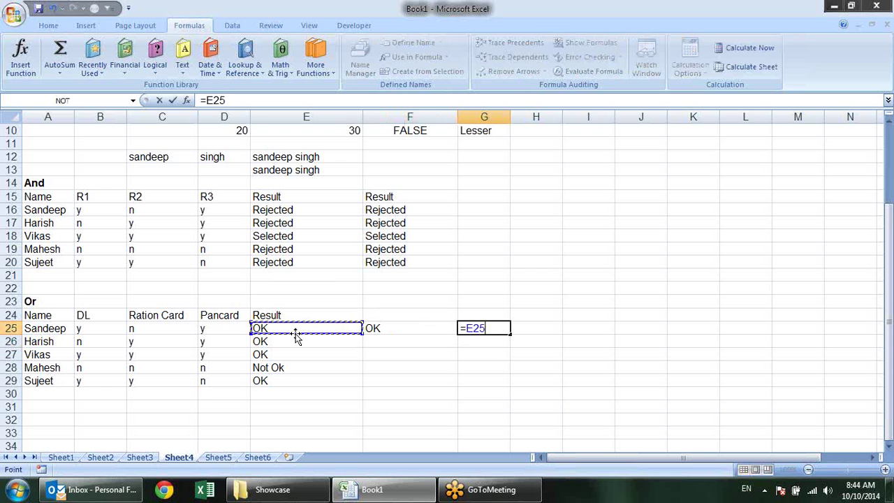
key("Return")
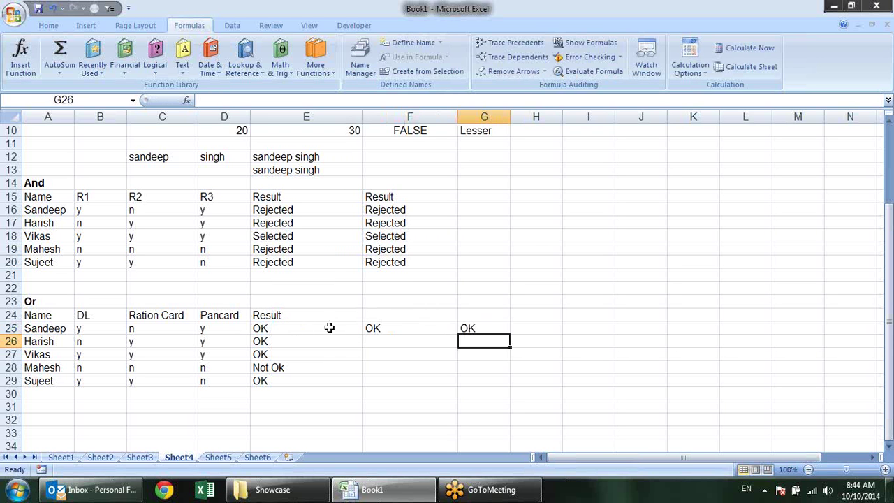
Inspect the formulas in F25, G25 and E25 without changing them
left_click(396, 329)
double_click(393, 328)
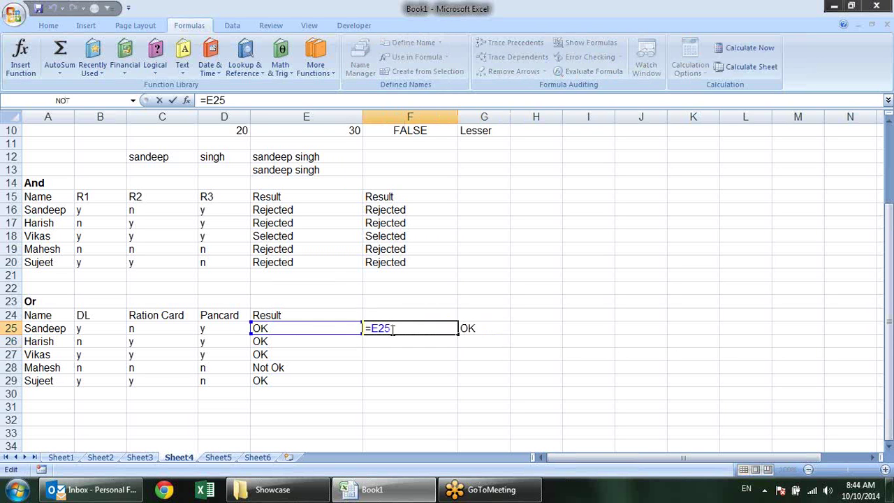
left_click(503, 328)
double_click(502, 327)
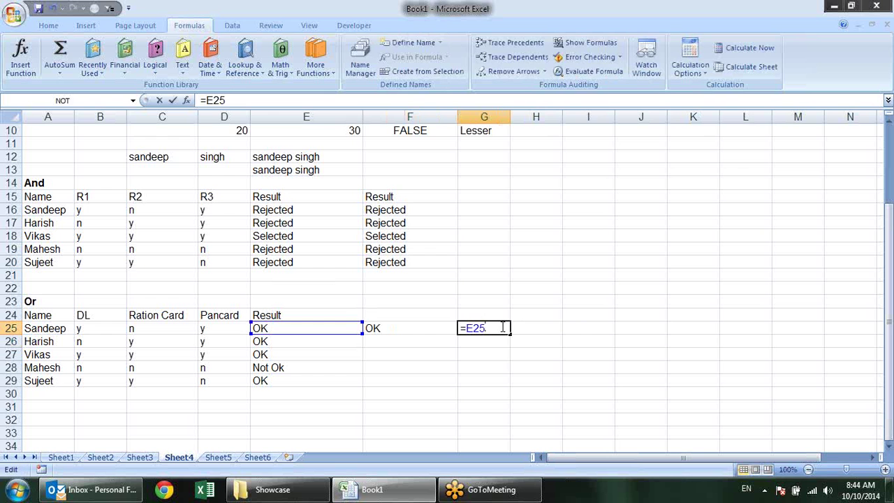
key("Escape")
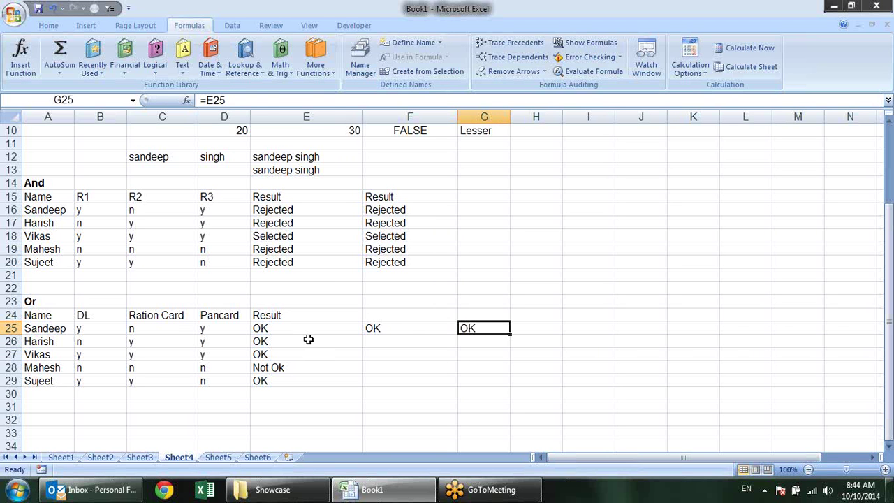
left_click(308, 331)
double_click(305, 329)
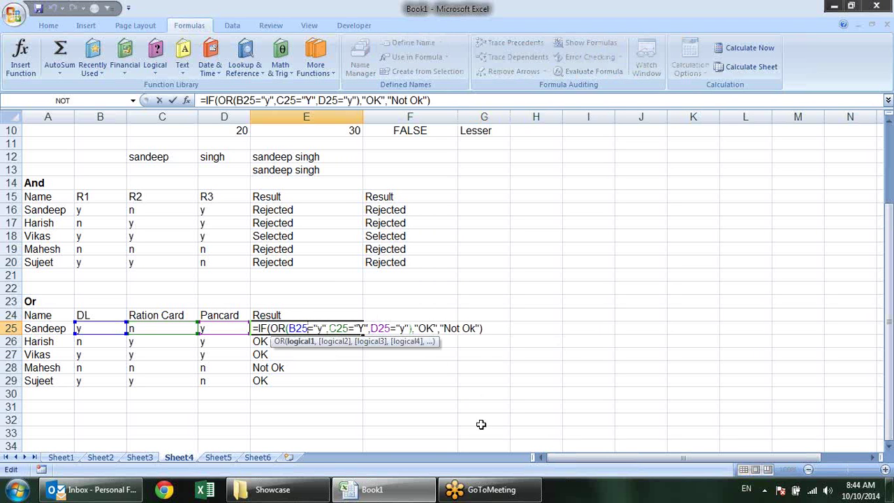
key("Escape")
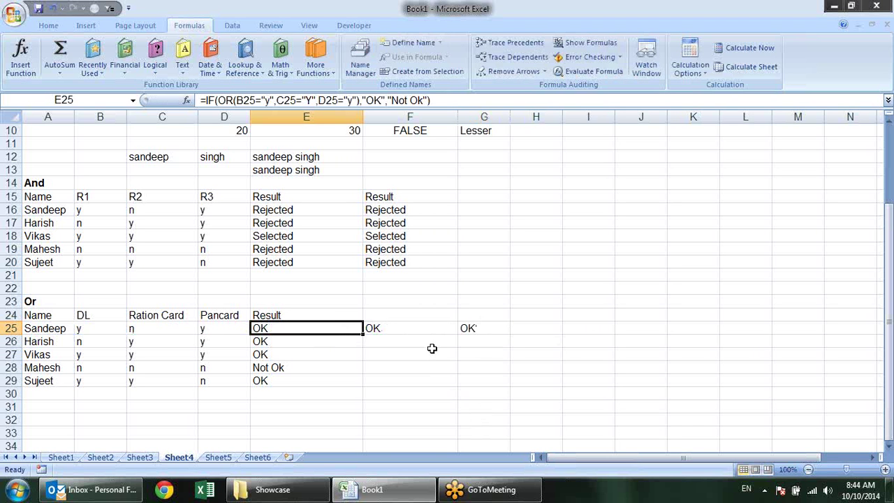
Highlight E25's OR formula text, then select F25:G25
left_click(430, 329)
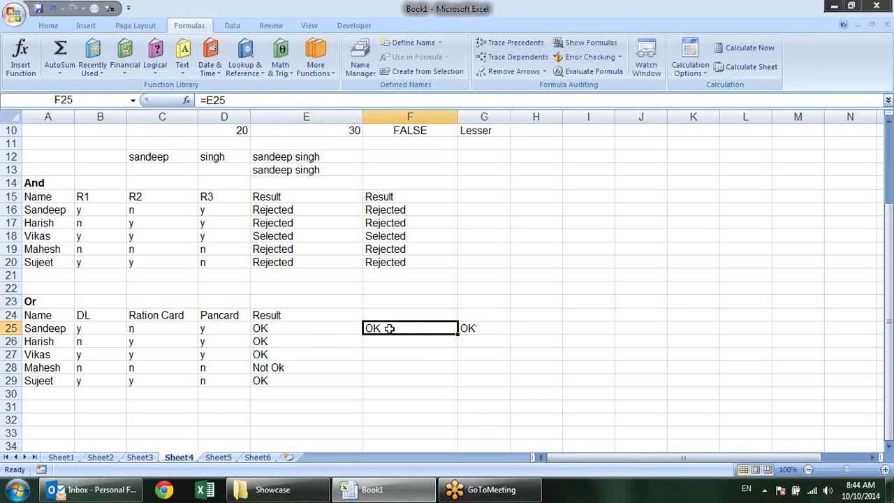
left_click(327, 327)
double_click(327, 326)
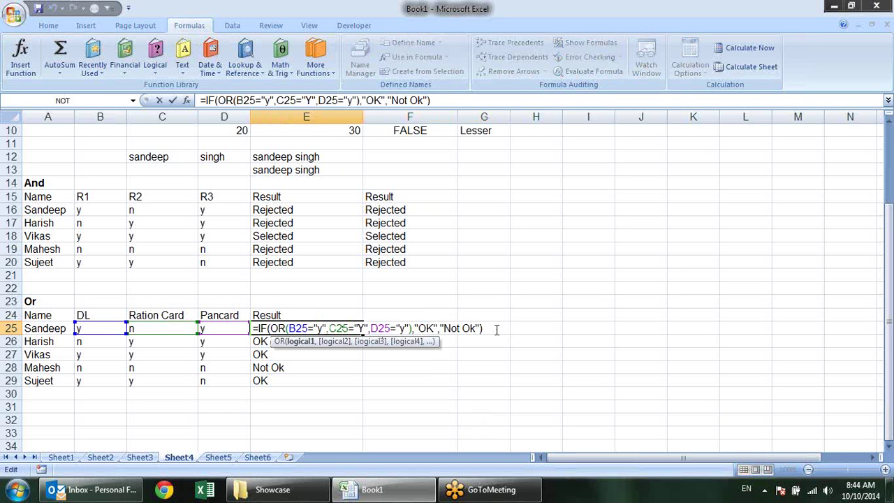
left_click_drag(483, 328, 256, 328)
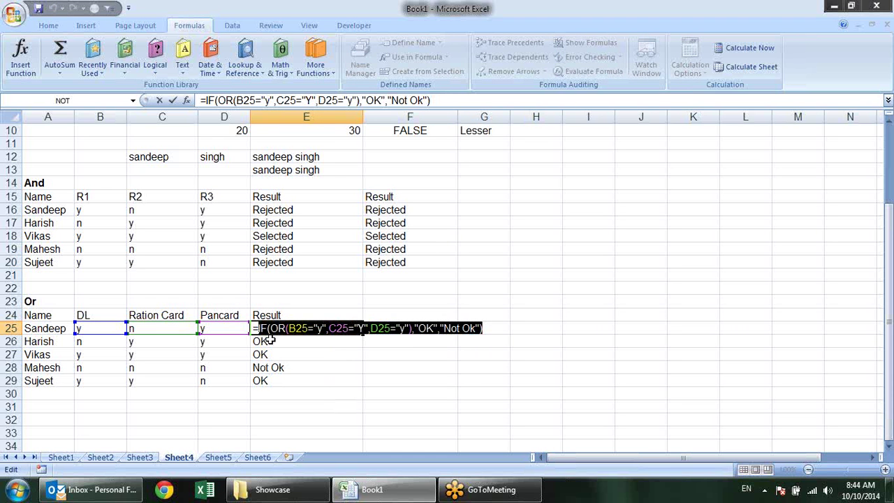
key("Escape")
left_click_drag(391, 328, 469, 328)
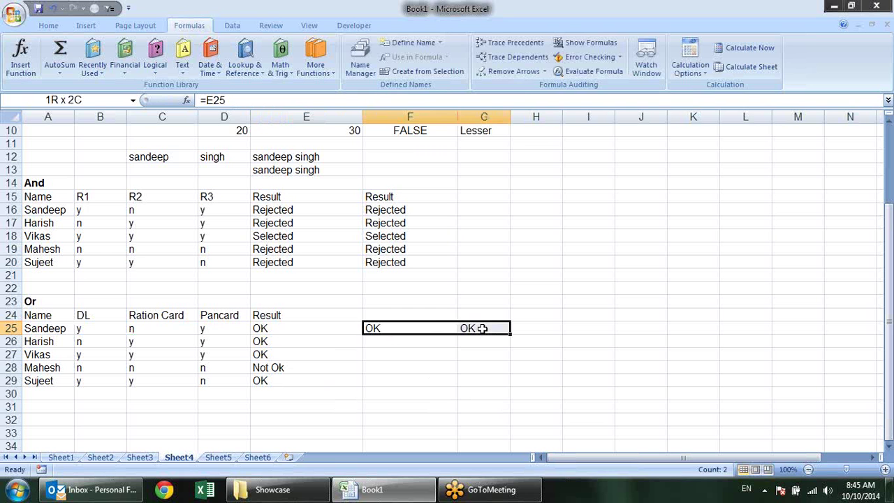
left_click_drag(482, 328, 482, 328)
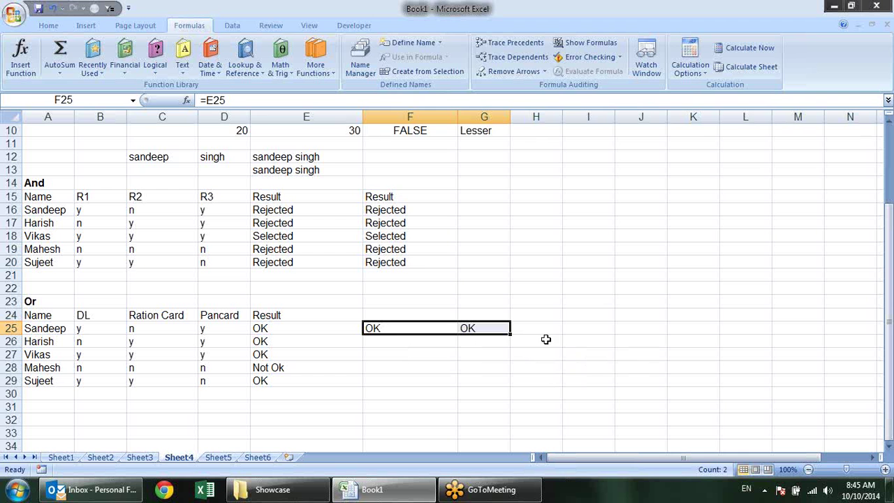
Use Replace All to swap e25 for the full IF(OR(...),"OK","Not Ok") formula in F25:G25
key("ctrl+f")
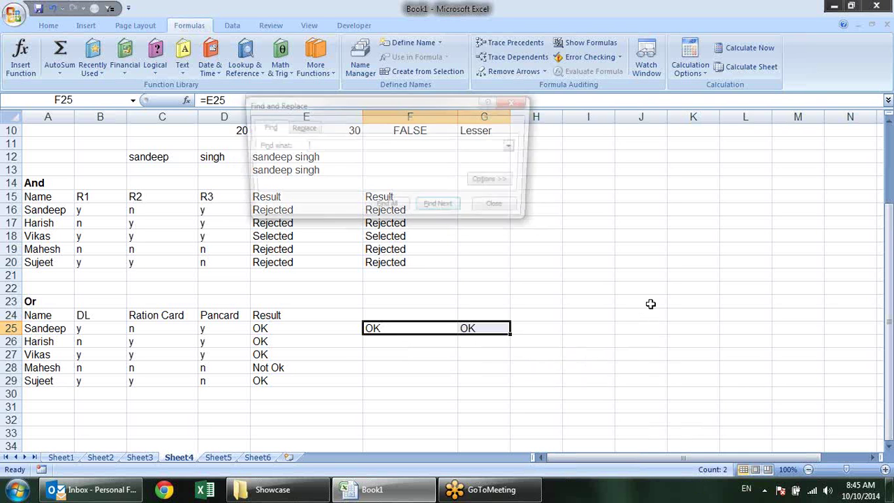
left_click_drag(314, 104, 218, 97)
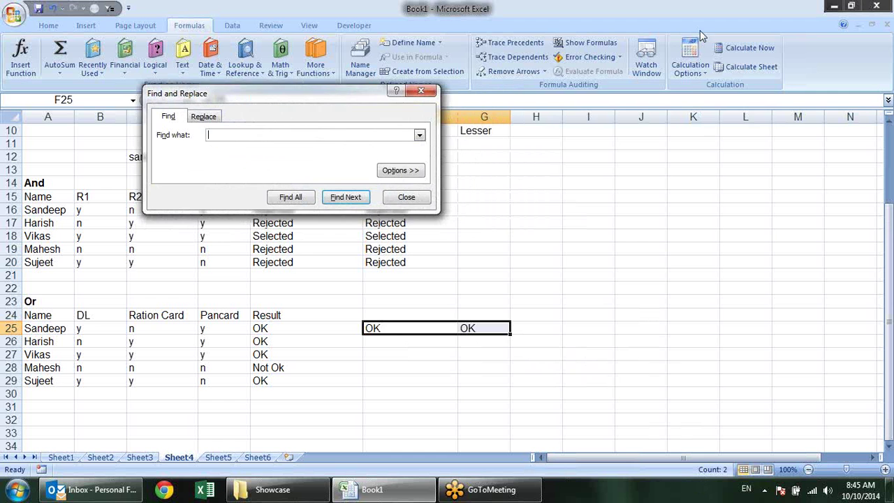
left_click(211, 117)
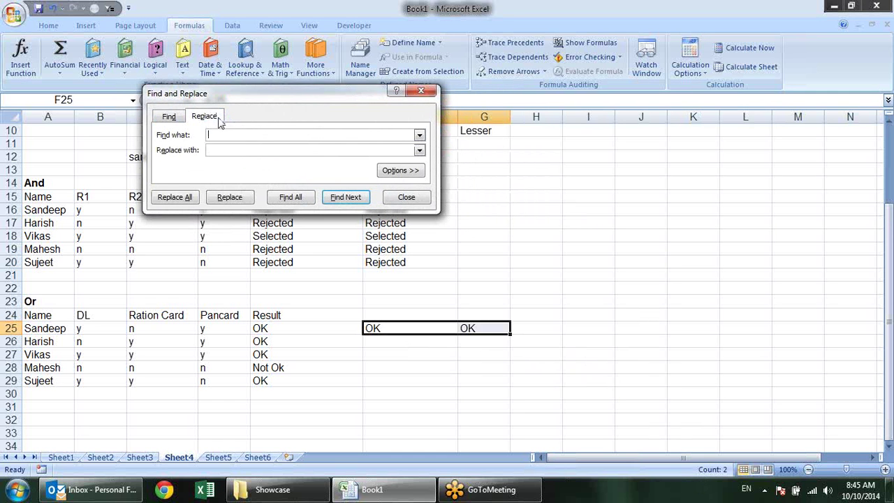
left_click(266, 149)
key("ctrl+v")
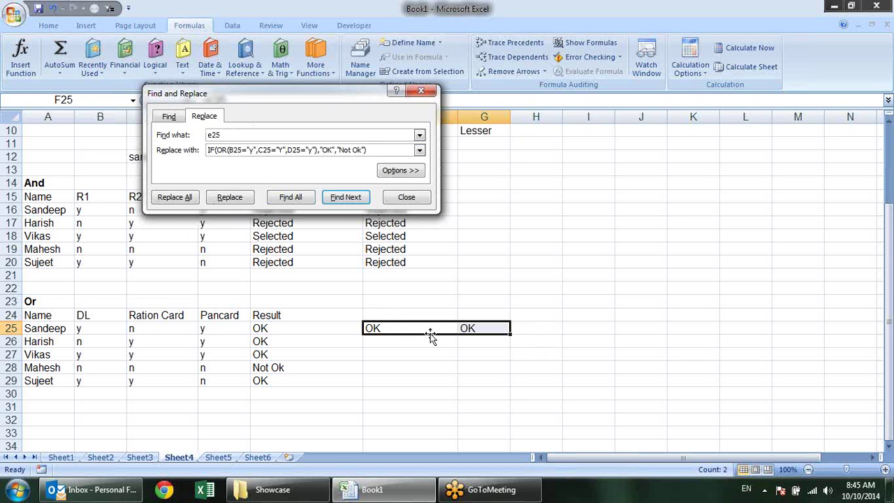
left_click(183, 201)
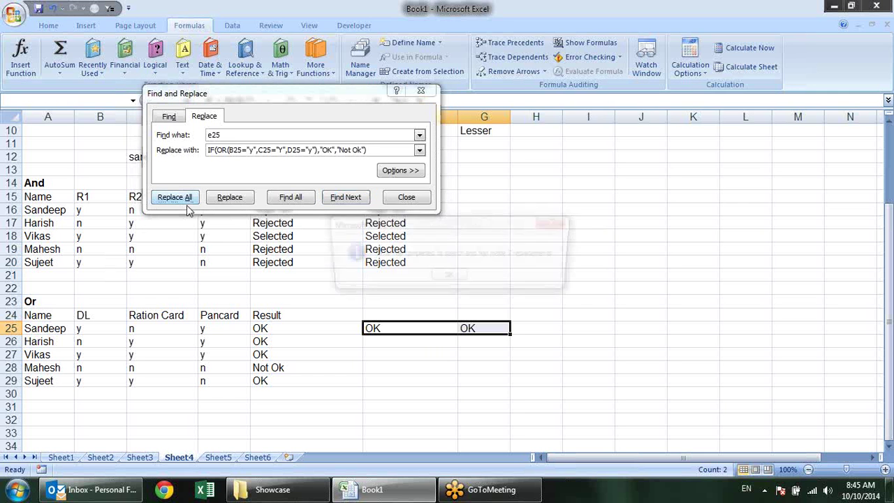
left_click(449, 278)
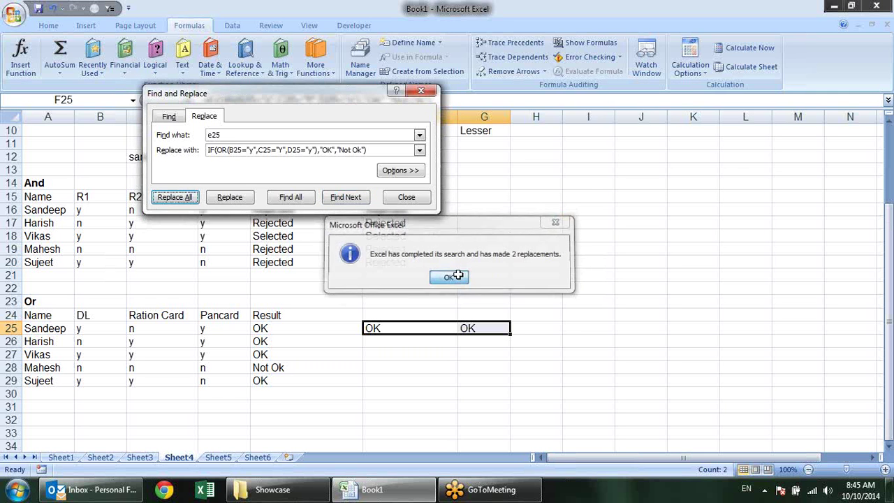
left_click(428, 200)
left_click(385, 331)
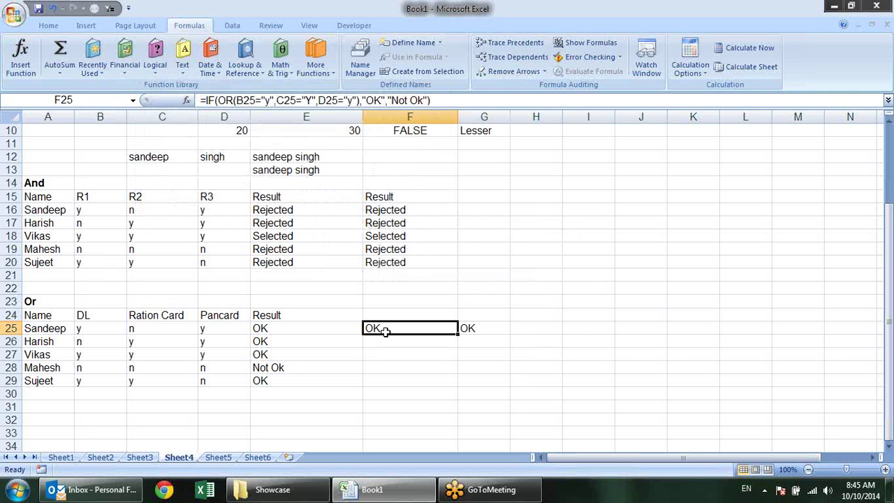
double_click(385, 329)
Delete the contents of F25:G25 and review the formulas in E16 and F18
key("Escape")
double_click(470, 329)
key("Escape")
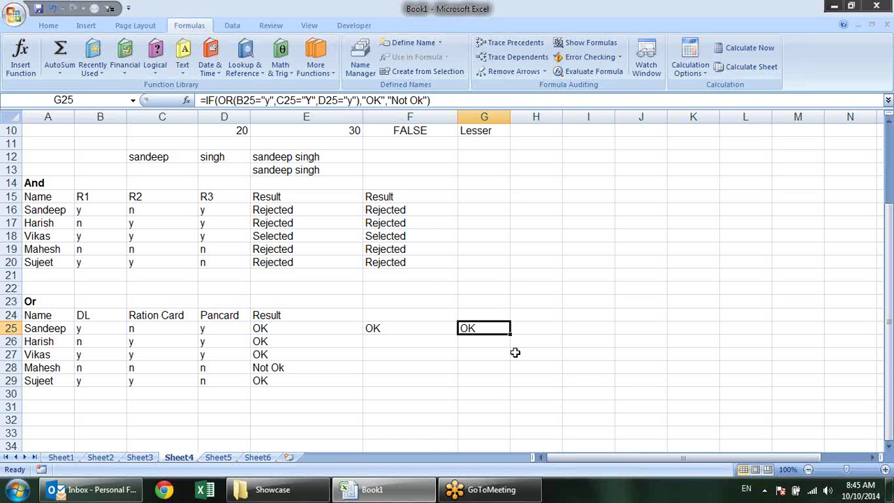
left_click_drag(419, 326, 491, 328)
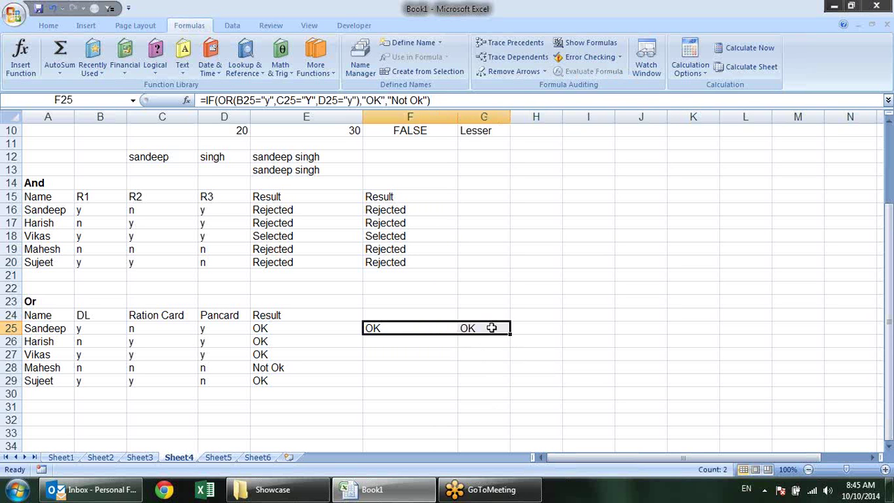
key("Delete")
left_click(292, 209)
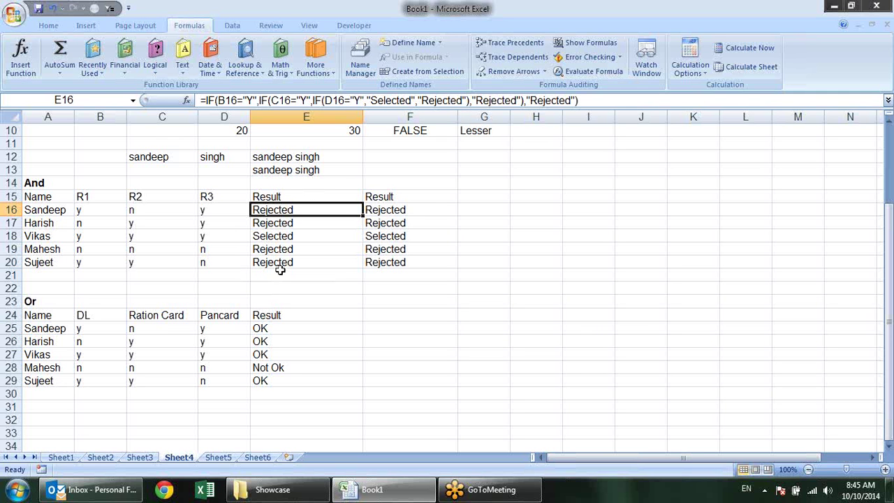
left_click(385, 238)
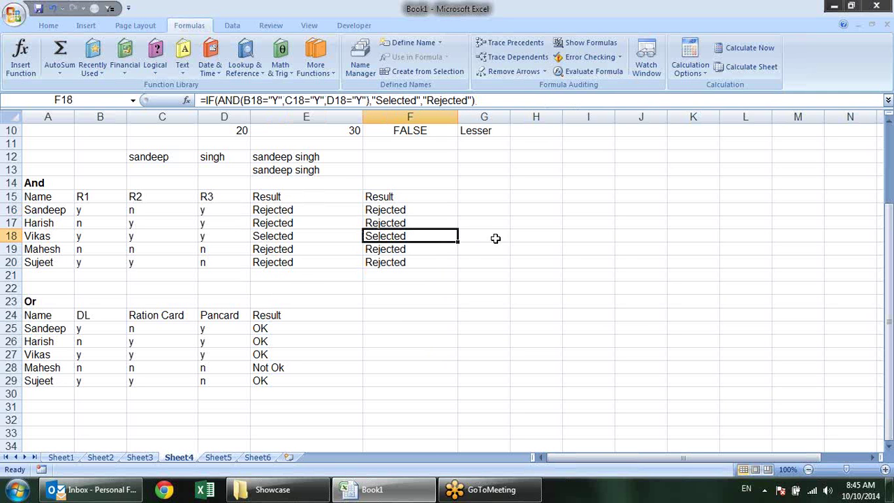
left_click(366, 329)
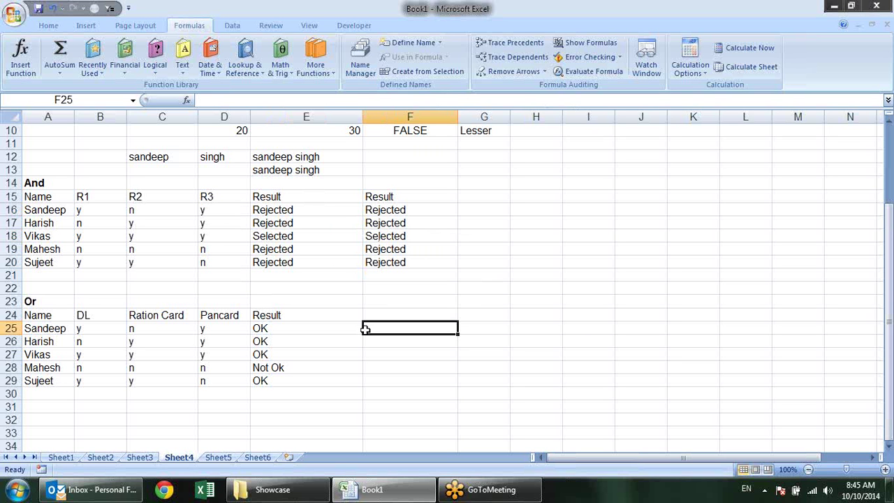
Enter =B25="Y" in F25
key("Left")
key("Right")
type("=")
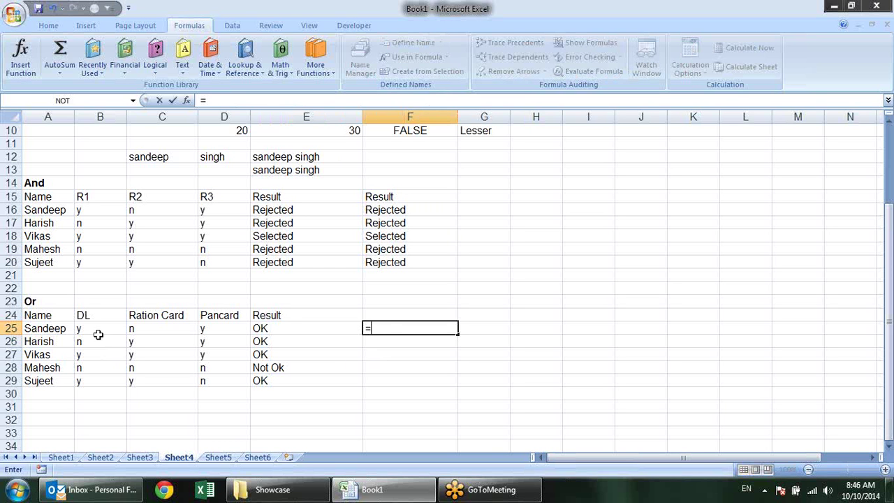
left_click(90, 327)
type("=\"")
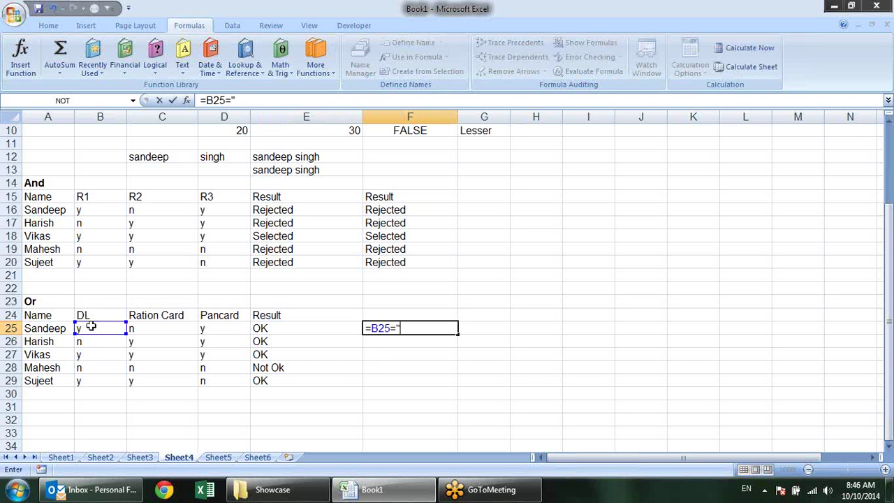
type("Y\"")
key("Return")
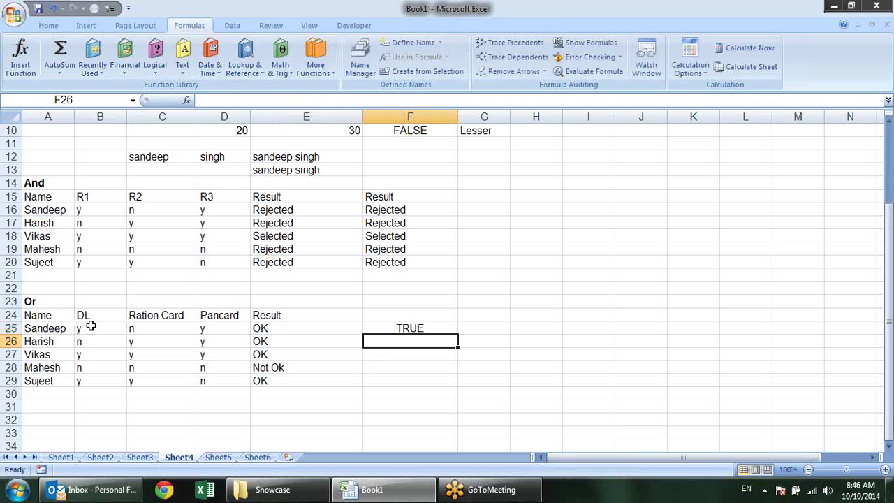
Fill the Y test across to H25 and down to row 29, then check F25–H25 formulas
left_click(412, 330)
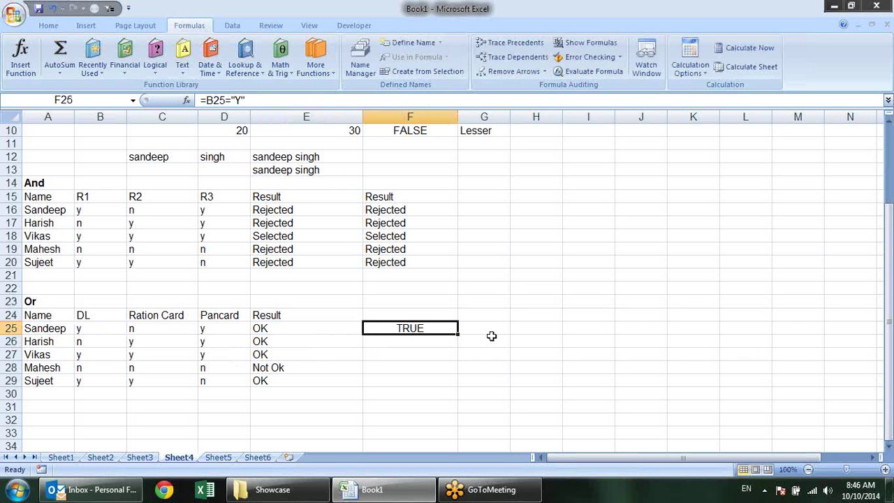
left_click_drag(458, 333, 556, 389)
left_click(606, 345)
left_click(400, 328)
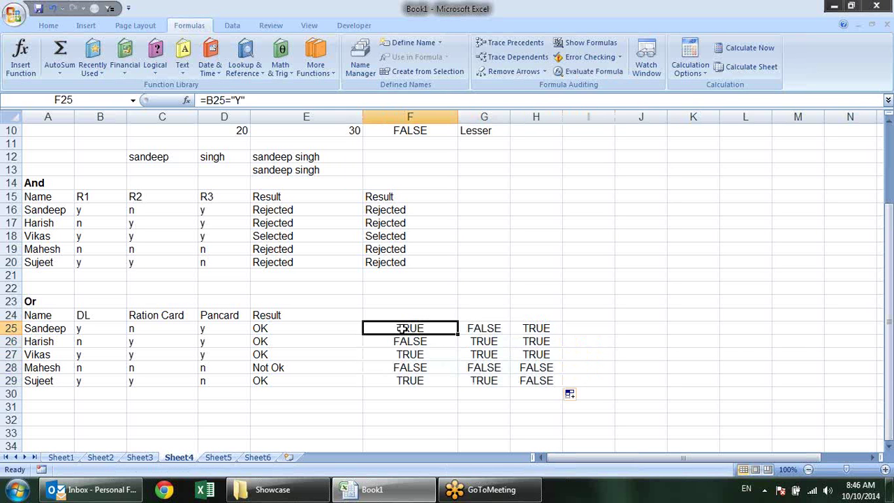
double_click(402, 328)
key("Escape")
double_click(480, 328)
key("Escape")
left_click(537, 328)
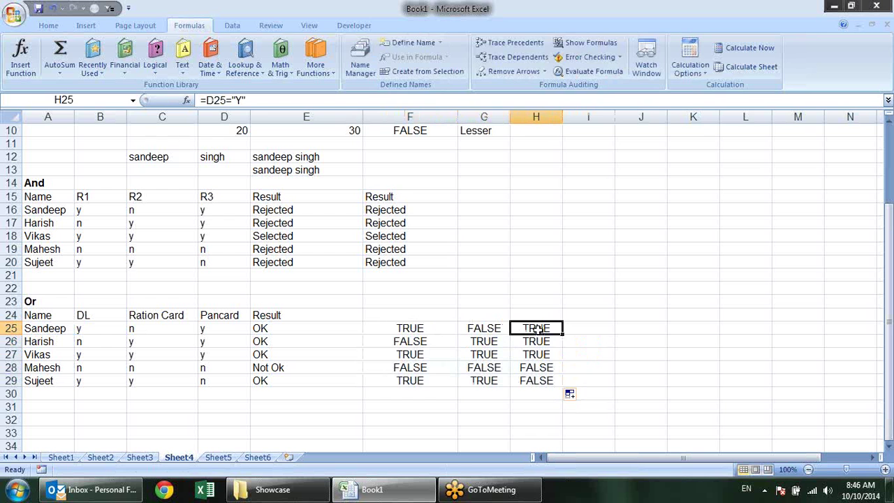
double_click(538, 328)
key("Escape")
Enter =OR(F25,G25,H25) in I25 and fill it down to I29
left_click(583, 324)
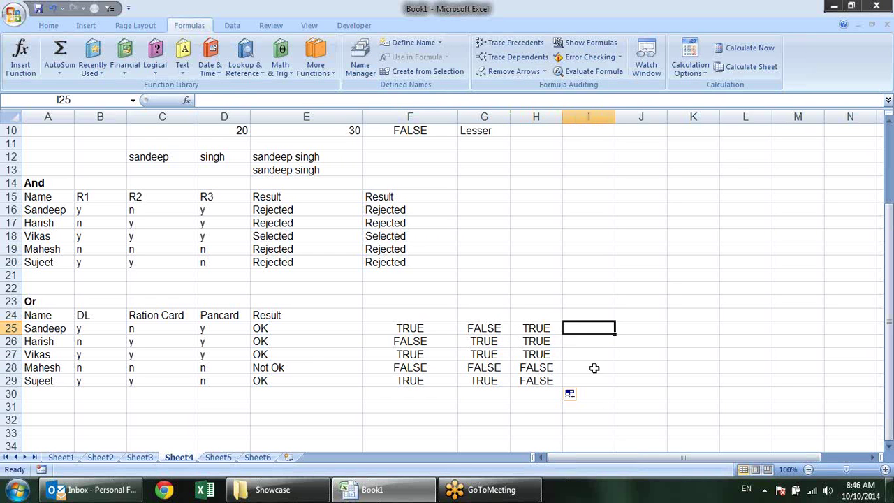
type("=")
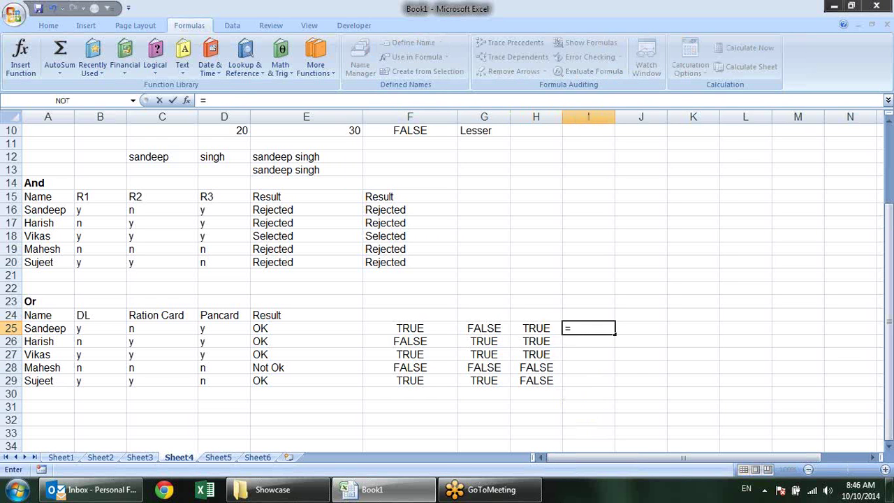
type("or")
key("Tab")
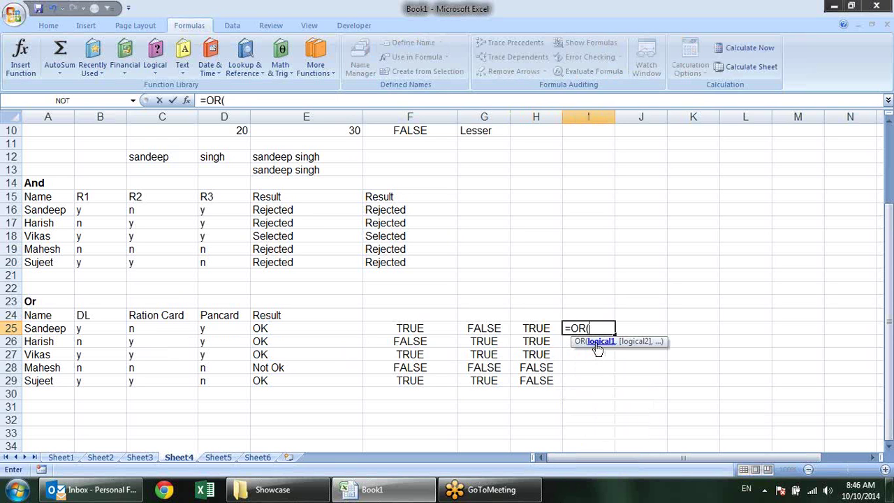
left_click(391, 328)
type(",")
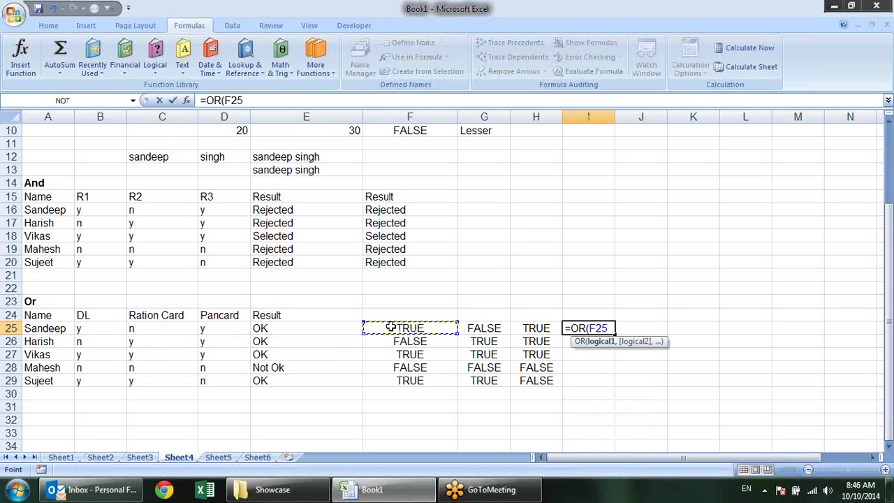
left_click(487, 328)
type(",")
left_click(539, 328)
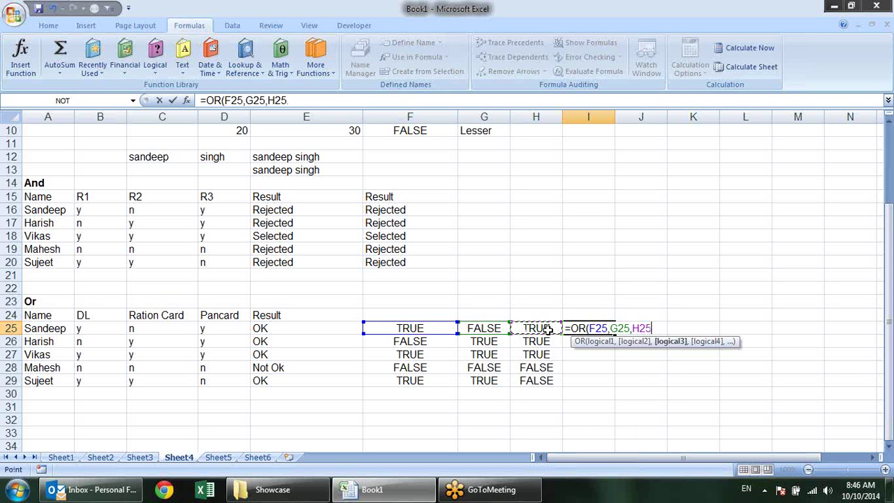
type(")")
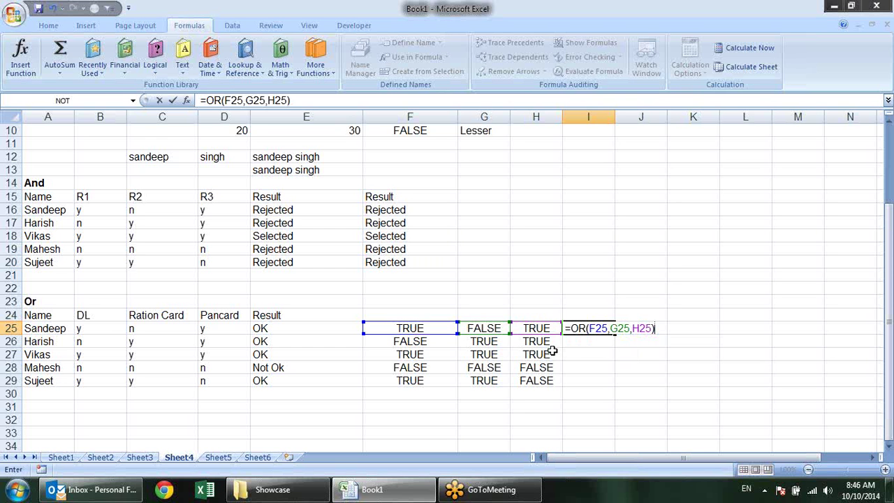
key("Return")
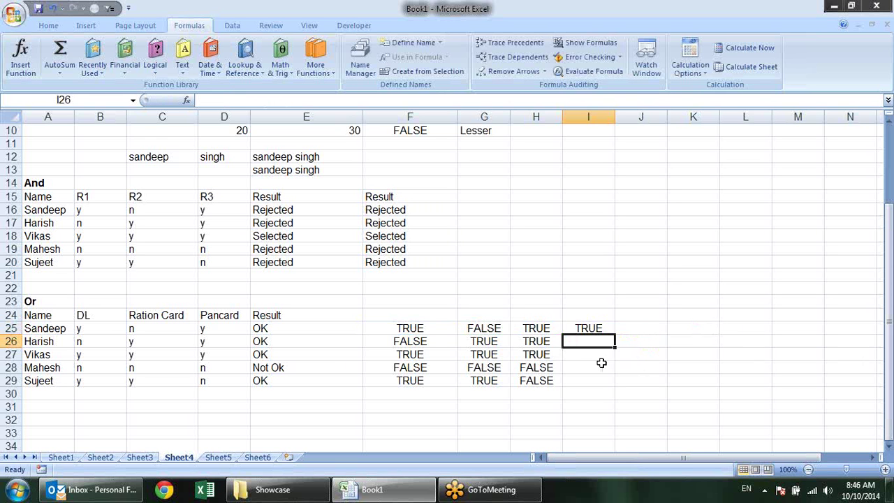
left_click(593, 318)
left_click(594, 327)
left_click_drag(614, 334, 622, 384)
Enter =IF(I25,"OK","Not OK") in J25, fixing the mistyped Not text
left_click(635, 327)
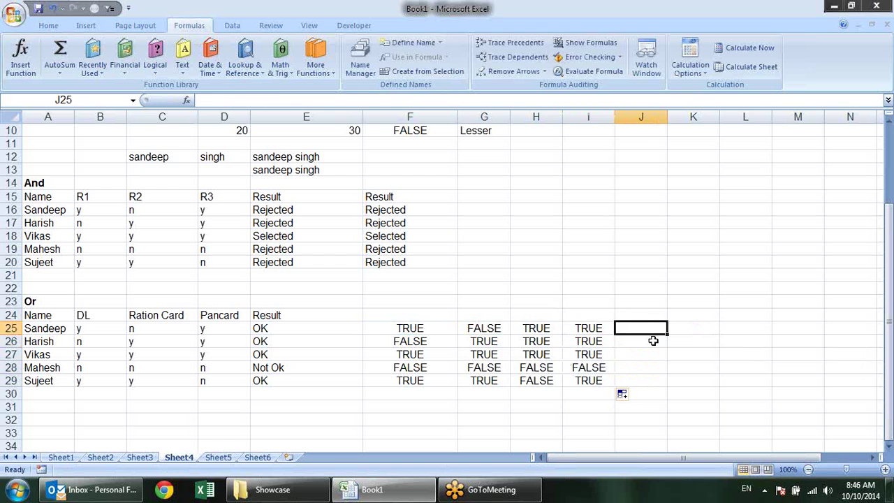
type("=if(")
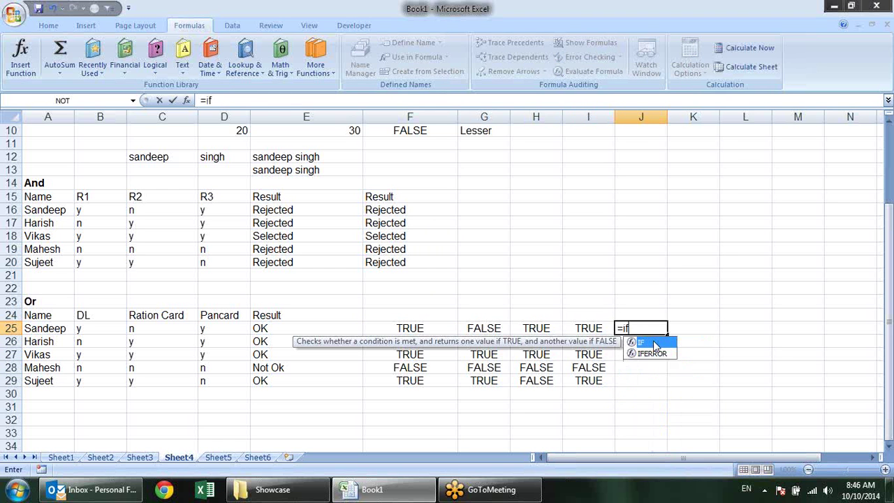
left_click(597, 329)
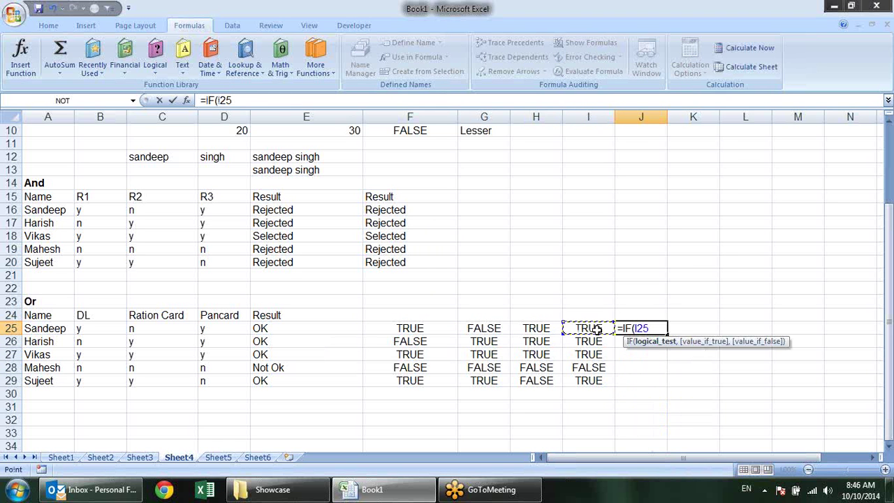
type(",\"O")
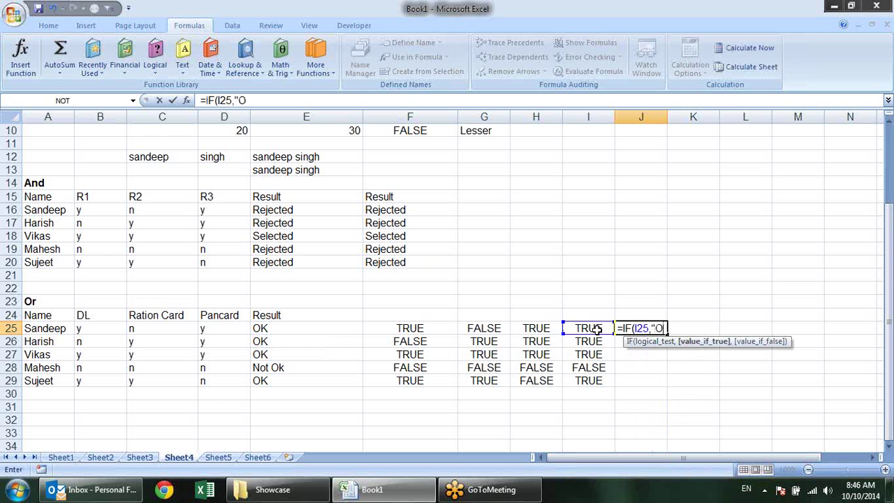
type("K\",")
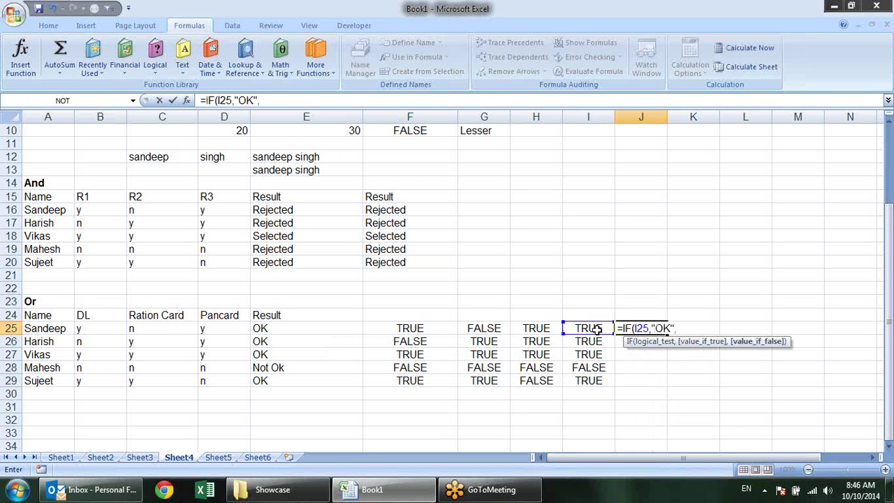
type("Not")
key("BackSpace")
key("BackSpace")
key("BackSpace")
type("\"Not OK\")")
key("Return")
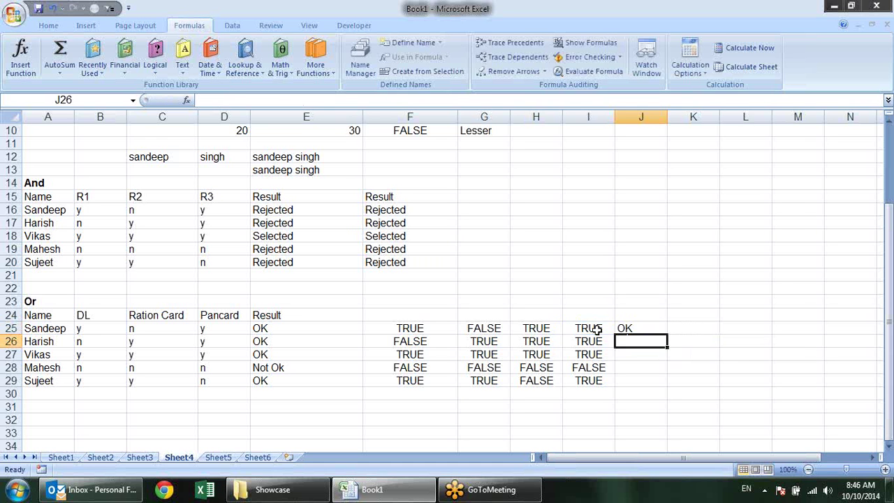
Fill J25's IF formula down to J29 and check the copies in J26, J28 and J29
left_click(660, 329)
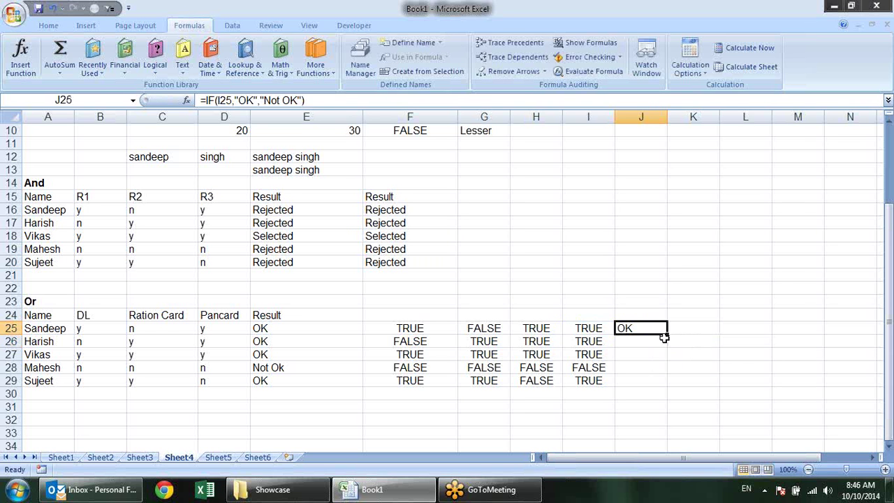
left_click_drag(666, 333, 664, 384)
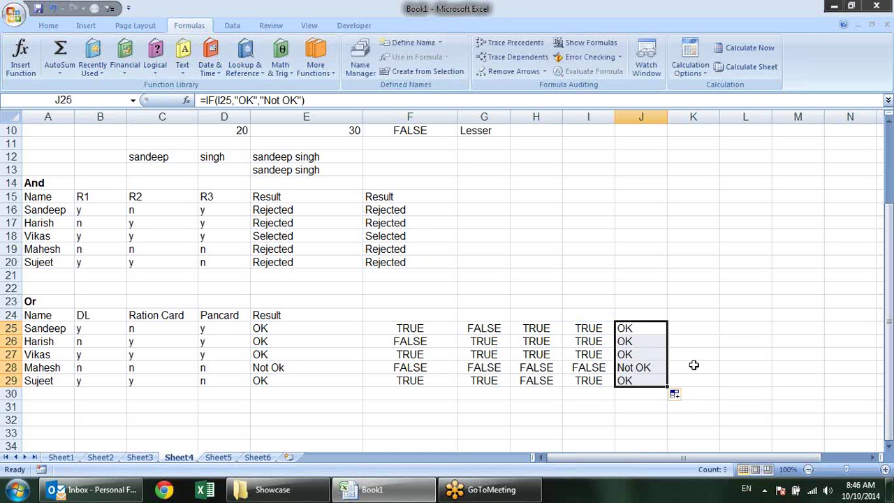
left_click(694, 363)
left_click(648, 340)
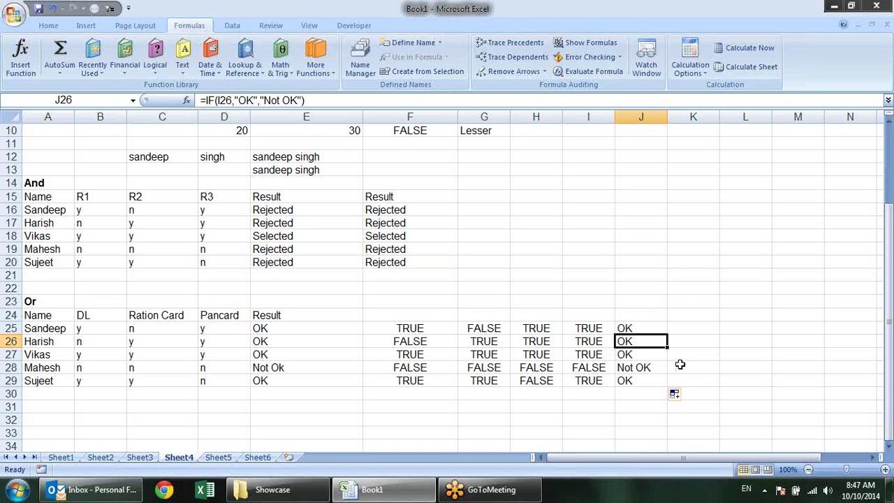
left_click(657, 368)
left_click(655, 379)
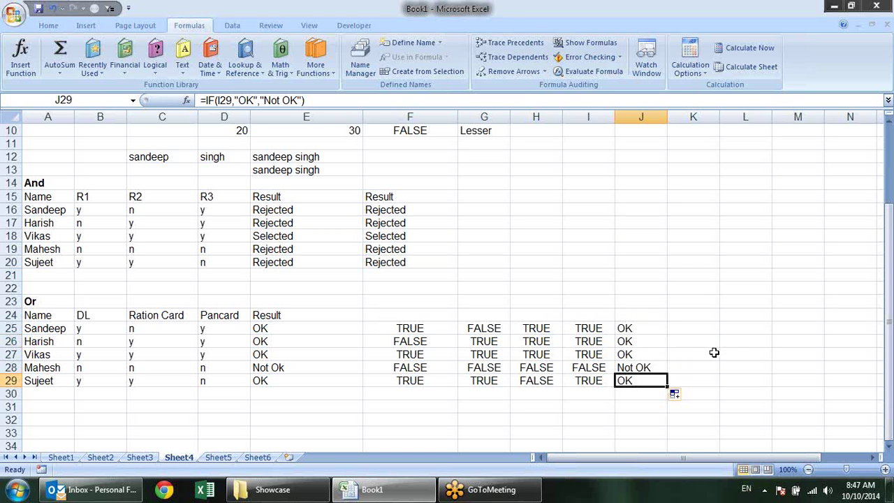
Inspect I25's OR formula and F25's DL check formula without changing them
left_click(584, 317)
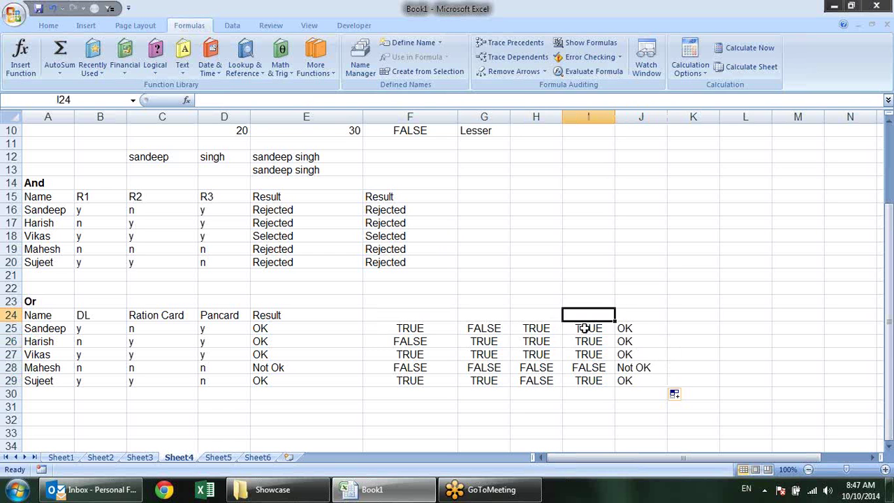
double_click(585, 328)
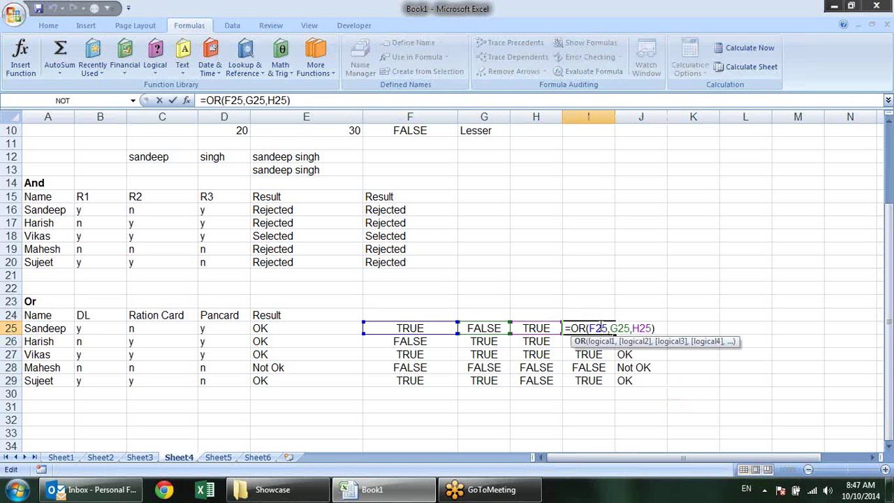
left_click(440, 324)
double_click(439, 324)
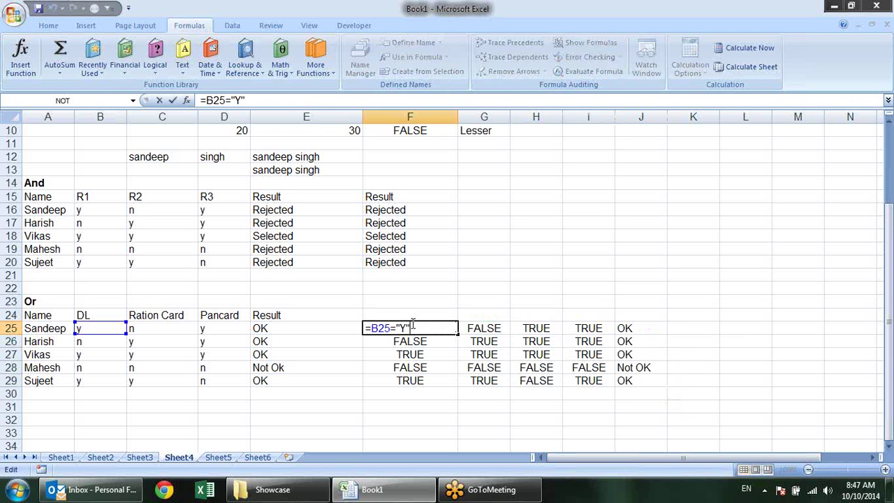
left_click_drag(410, 328, 370, 328)
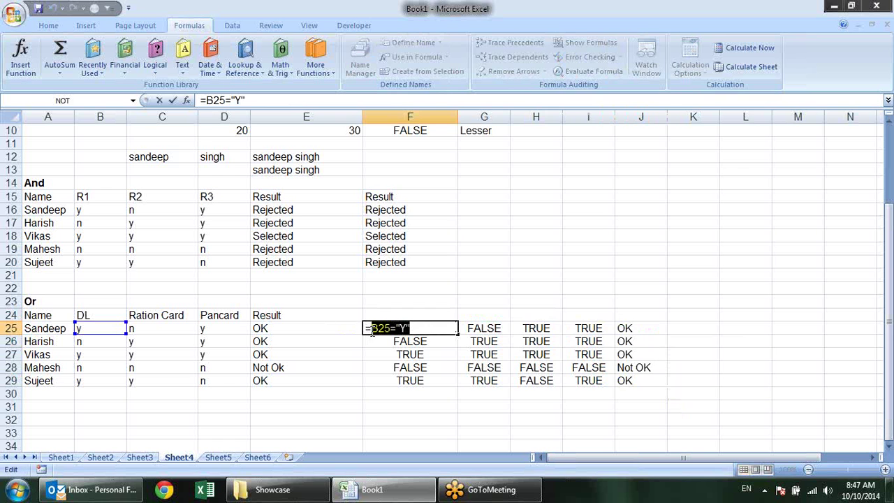
key("Escape")
Replace the F25 reference in I25's OR formula with B25="Y"
left_click(577, 327)
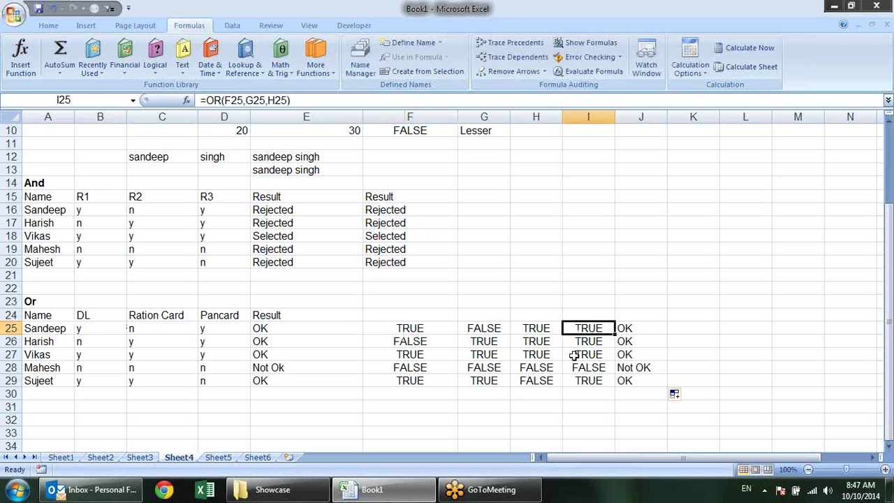
double_click(573, 326)
left_click_drag(608, 328, 596, 329)
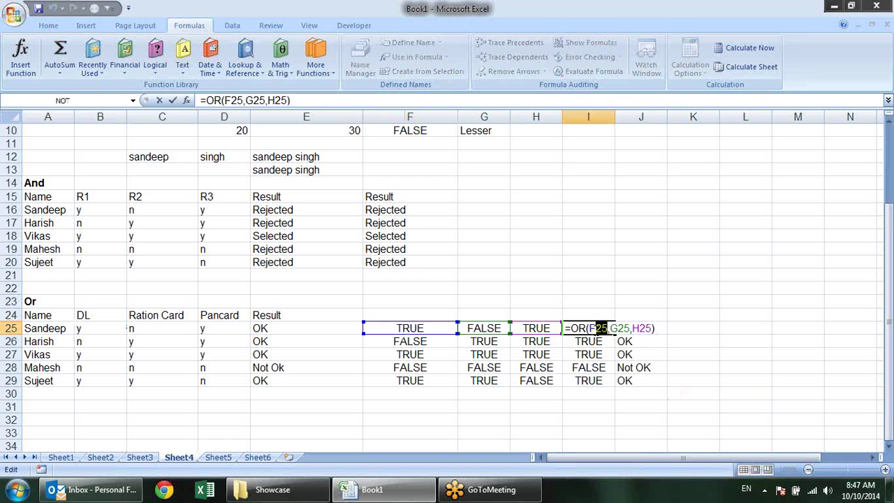
type("B25=\"Y\"")
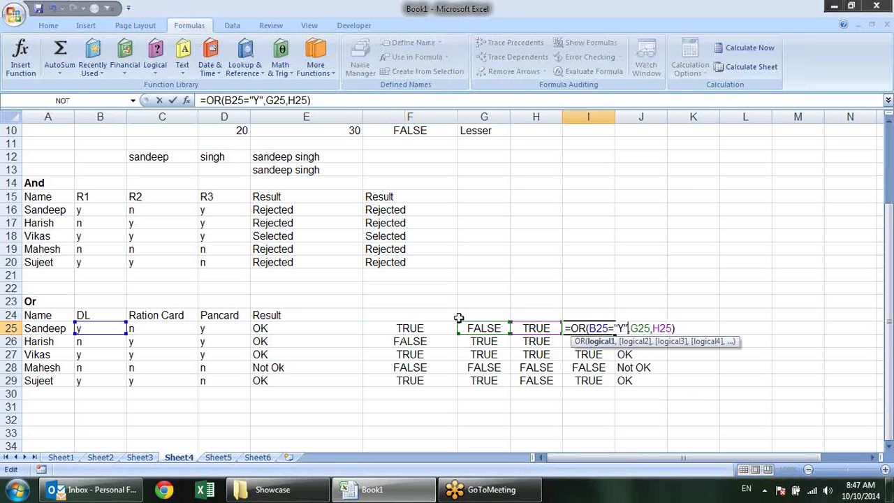
key("Return")
Check G25's Ration Card condition, then replace G25 in I25's OR formula with C25="Y"
left_click(487, 331)
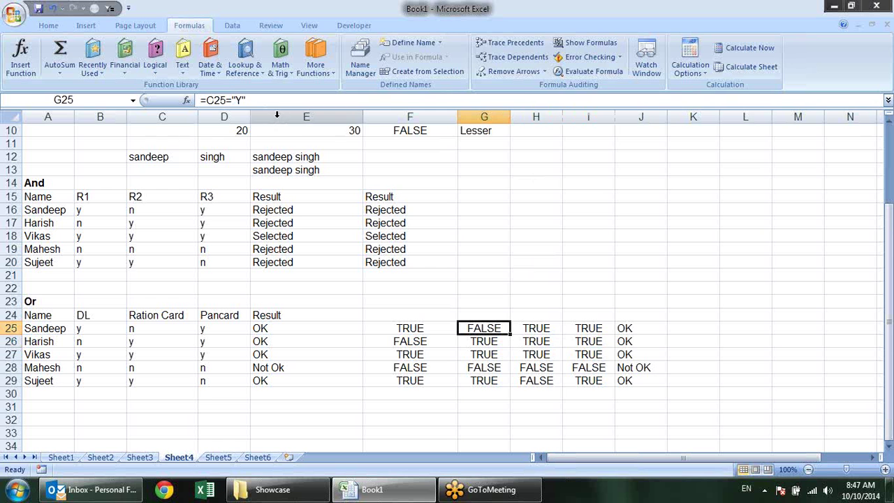
left_click_drag(246, 100, 210, 102)
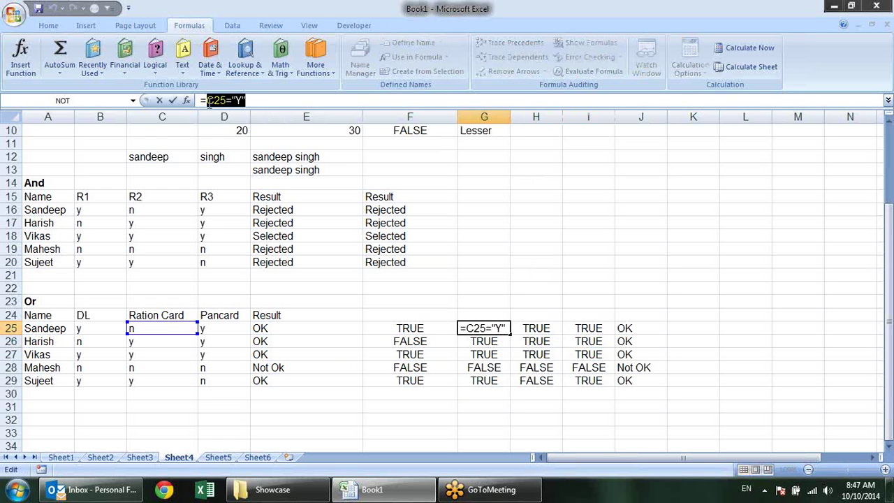
key("Escape")
double_click(586, 328)
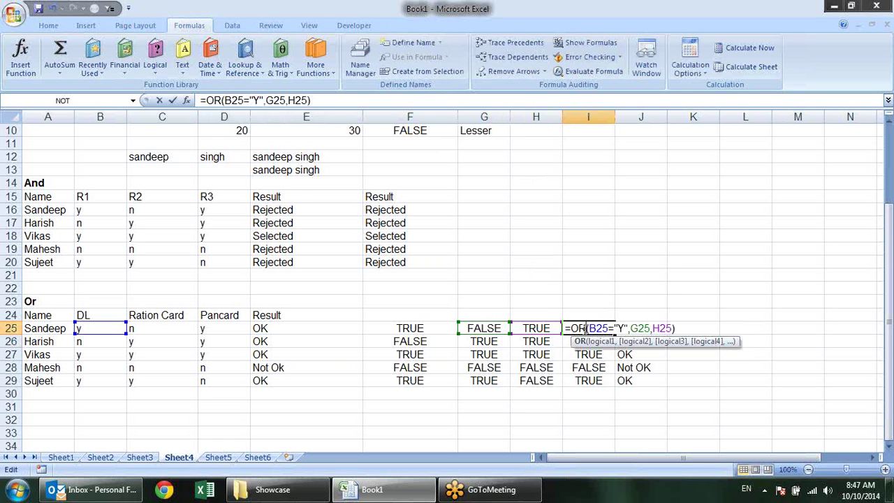
double_click(641, 328)
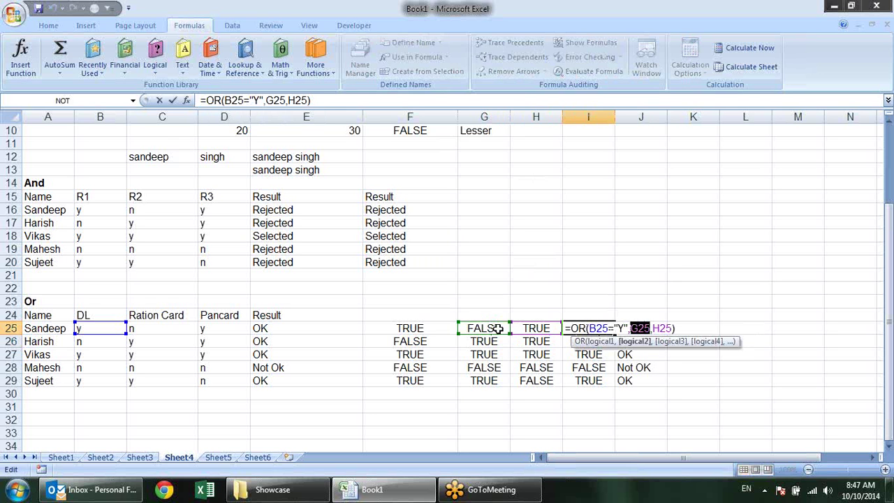
type("C25=\"Y\"")
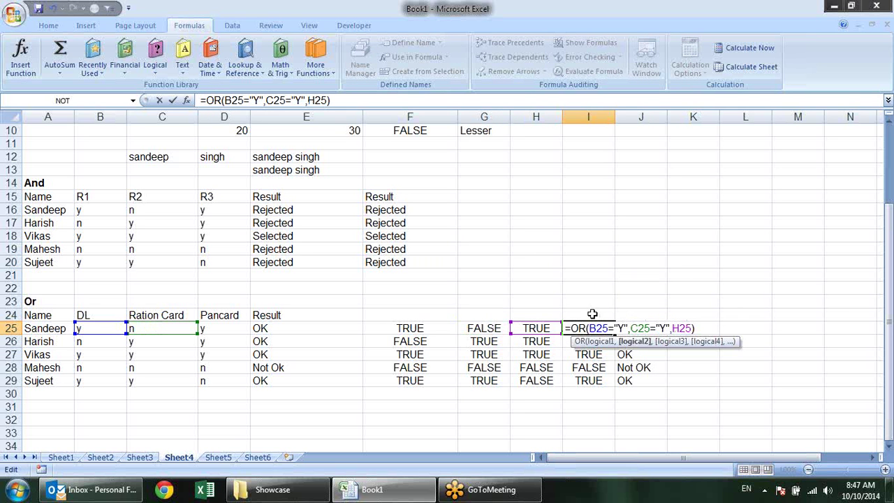
key("Return")
Replace H25 in I25's OR formula with D25="Y", then select helper cells F25:H25
left_click(552, 328)
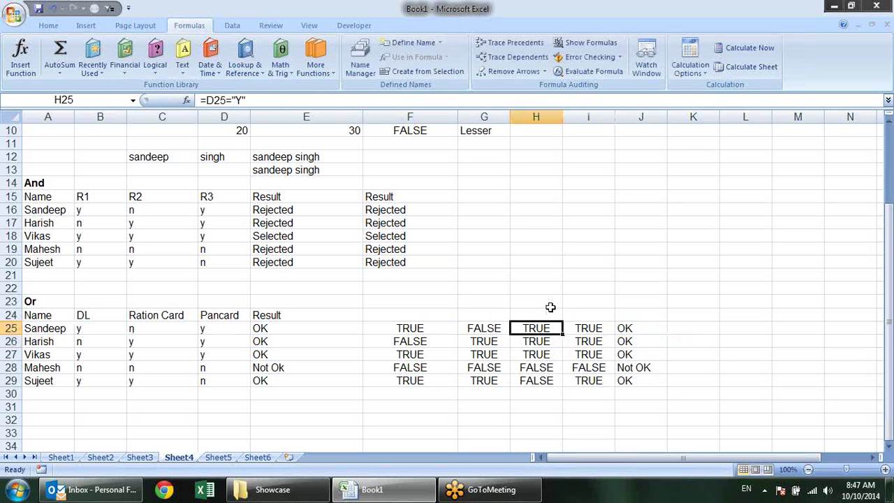
left_click_drag(266, 98, 211, 102)
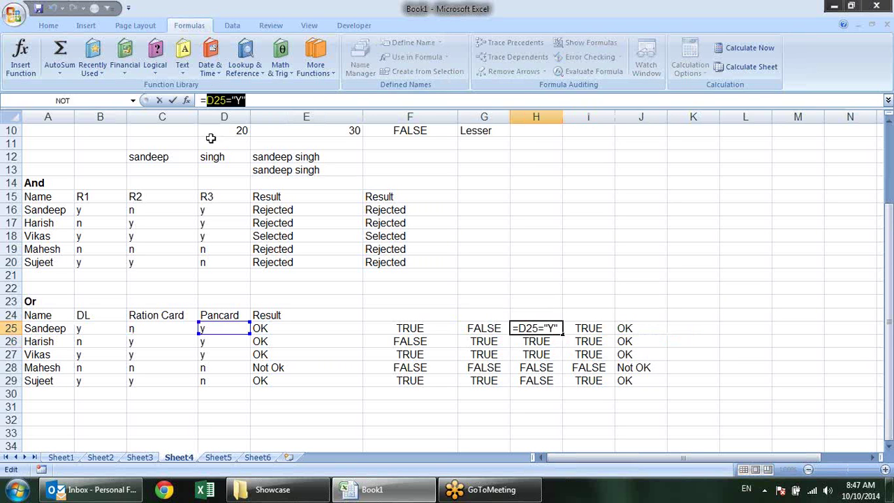
key("Escape")
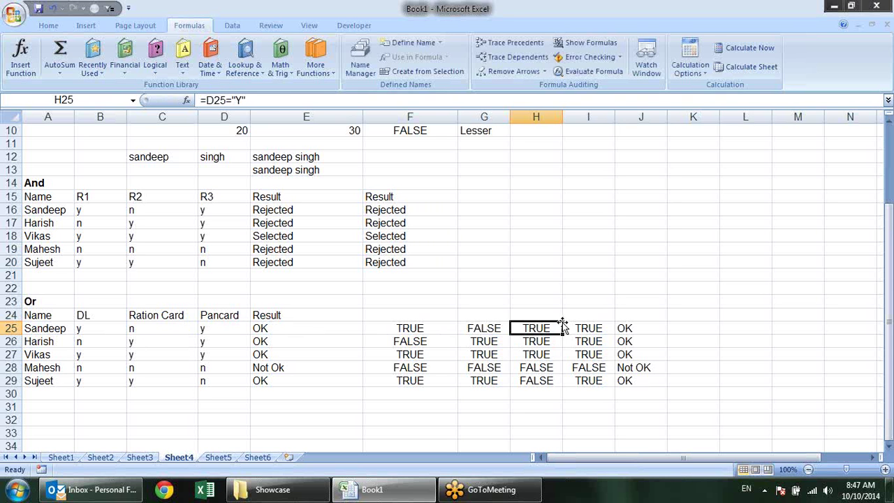
double_click(590, 329)
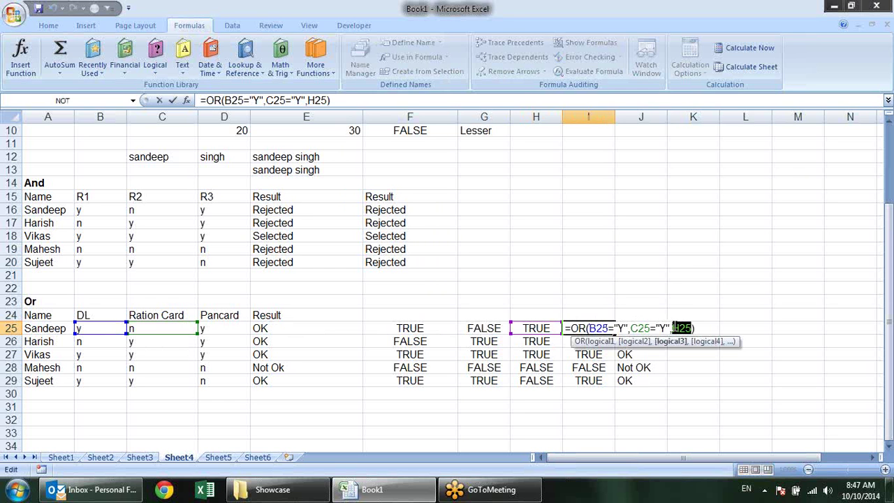
type("D25=\"Y\"")
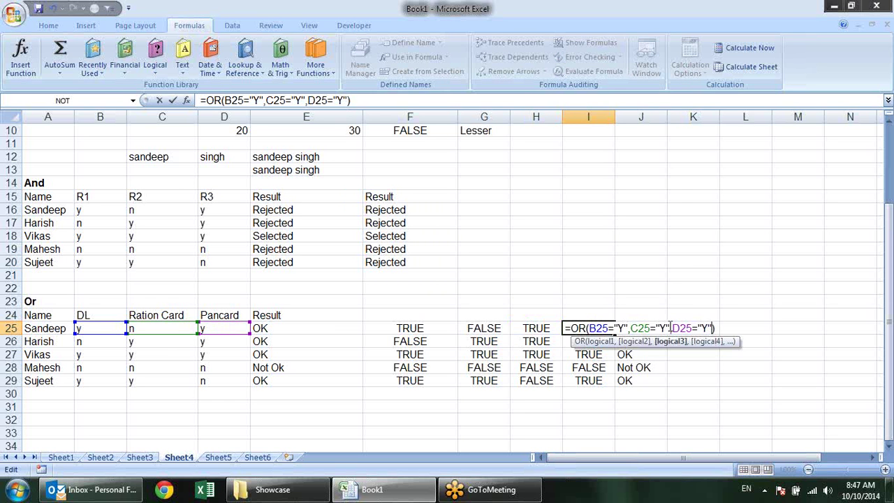
key("Return")
left_click_drag(548, 328, 405, 328)
Clear helper cells F25:H25 and confirm I25 still reads TRUE
key("Delete")
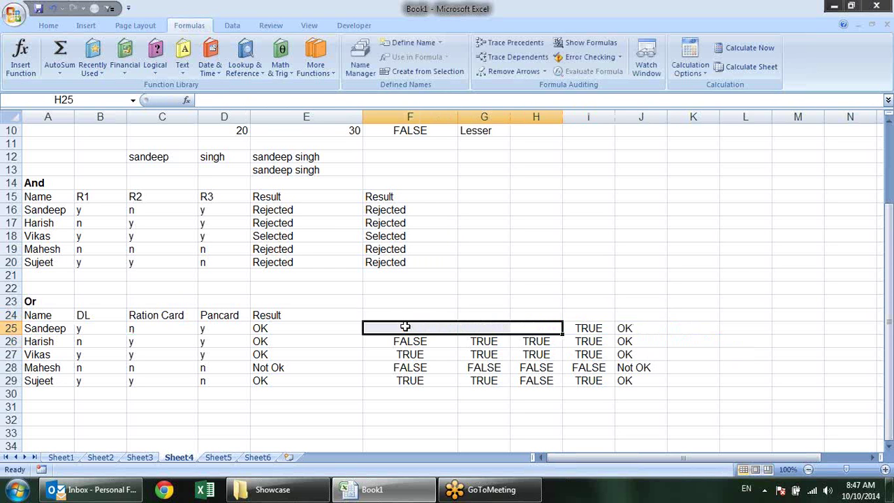
left_click(585, 327)
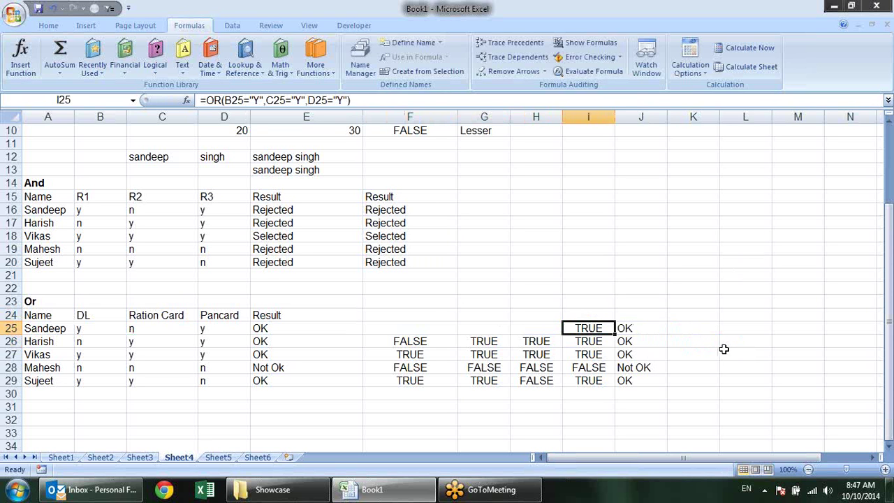
key("F2")
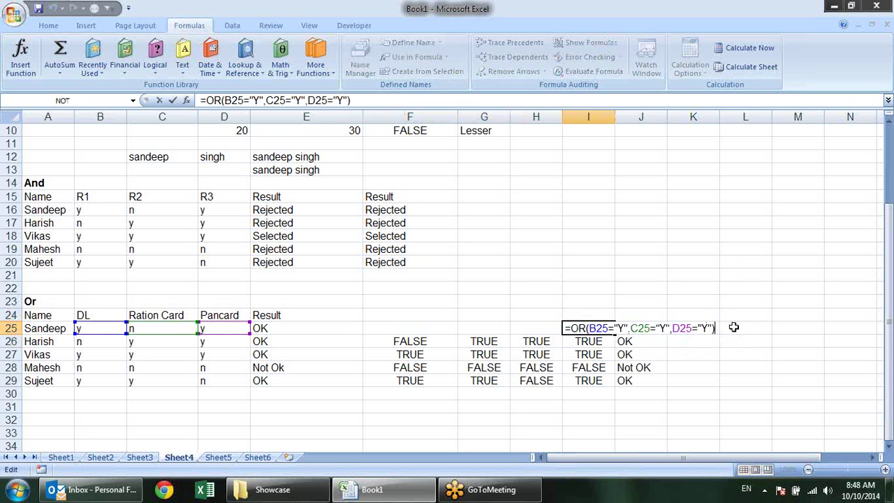
left_click_drag(760, 327, 715, 328)
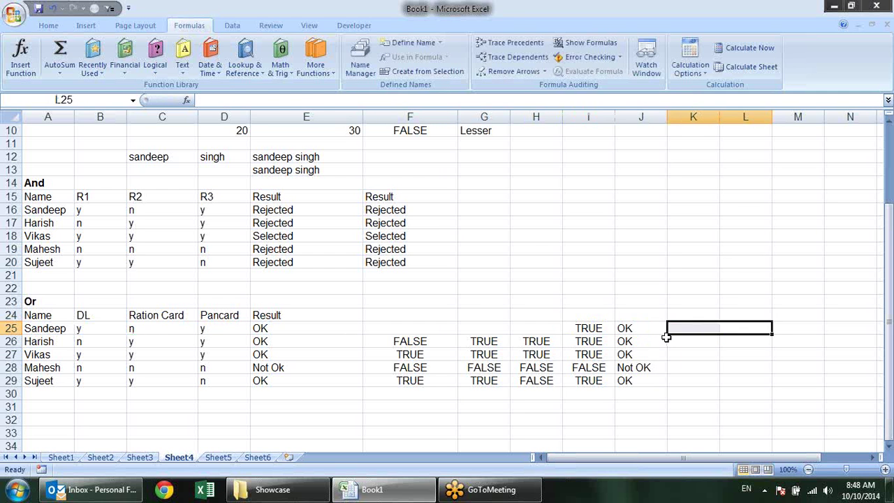
Copy I25's OR expression into J25's IF formula in place of I25, making a nested IF(OR)
left_click(647, 327)
left_click(577, 324)
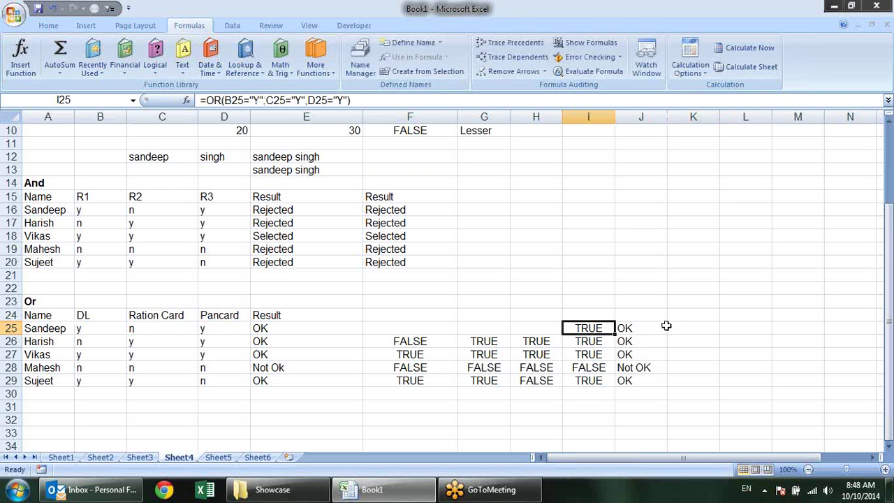
key("F2")
left_click_drag(716, 328, 573, 328)
key("ctrl+c")
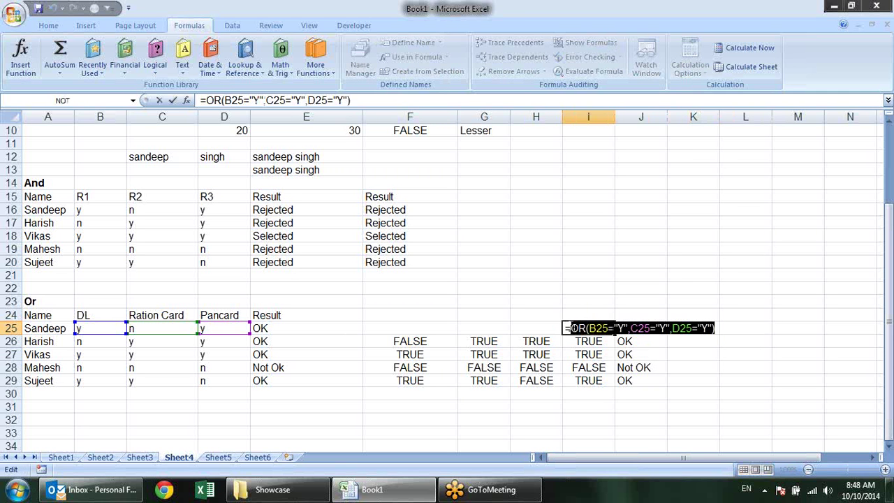
key("Escape")
left_click(634, 328)
key("F2")
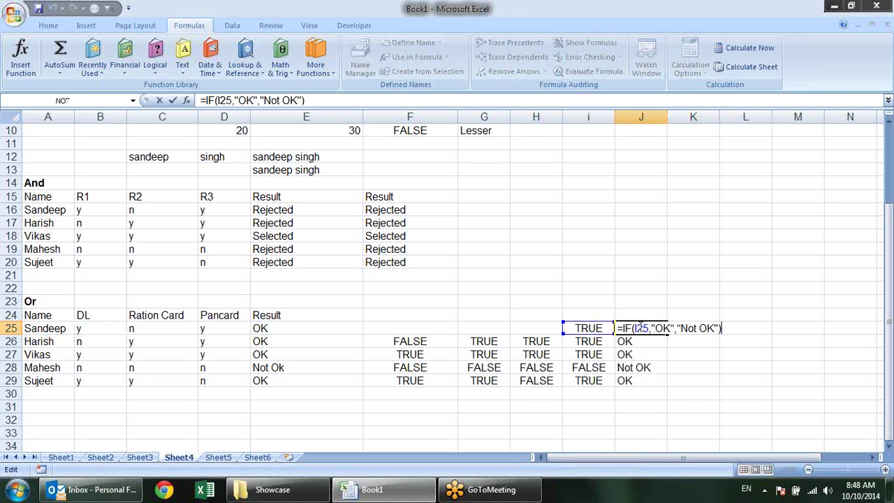
left_click_drag(649, 328, 636, 328)
key("ctrl+v")
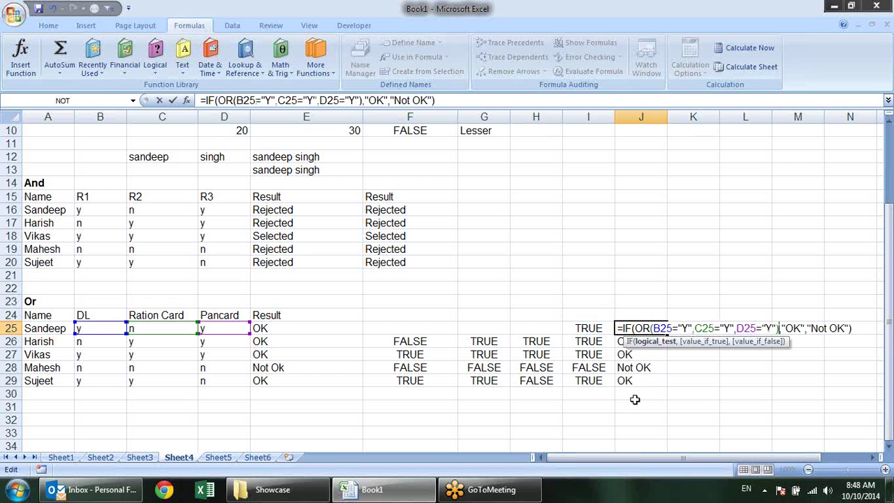
key("Return")
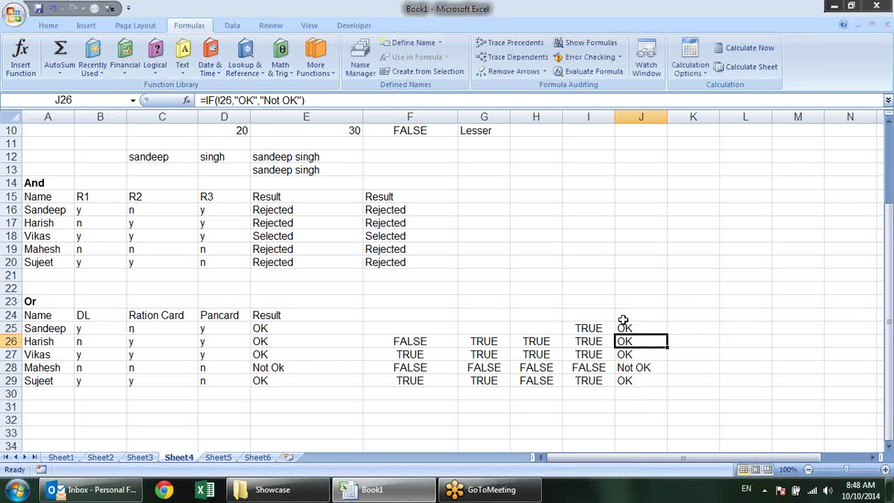
Copy J25's IF(OR) formula into Sandeep's Result cell E25
left_click(600, 326)
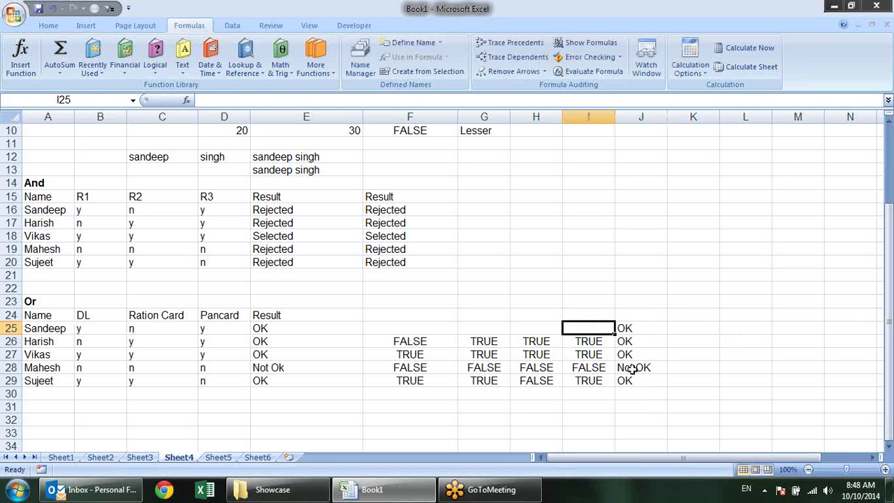
double_click(640, 326)
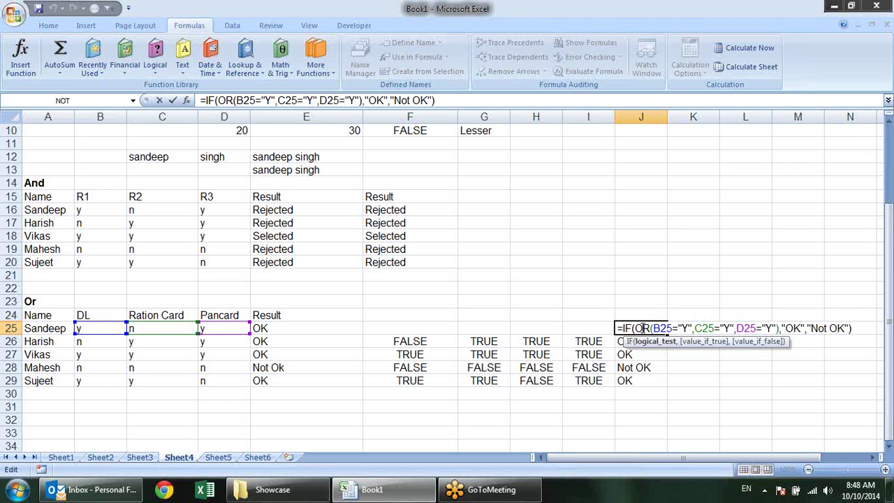
key("Escape")
key("ctrl+c")
left_click(358, 328)
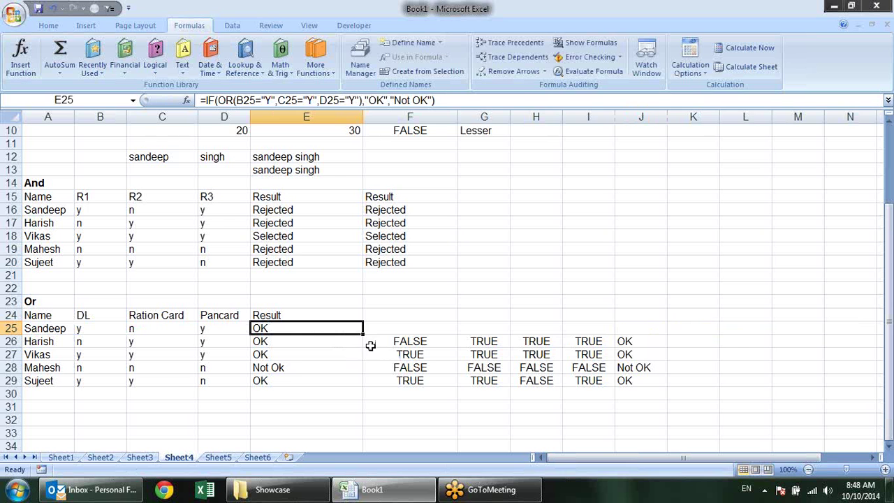
Fill E25's IF(OR) formula down to E29 and clear helper cells F26:J29
left_click_drag(361, 334, 359, 382)
left_click_drag(430, 341, 641, 381)
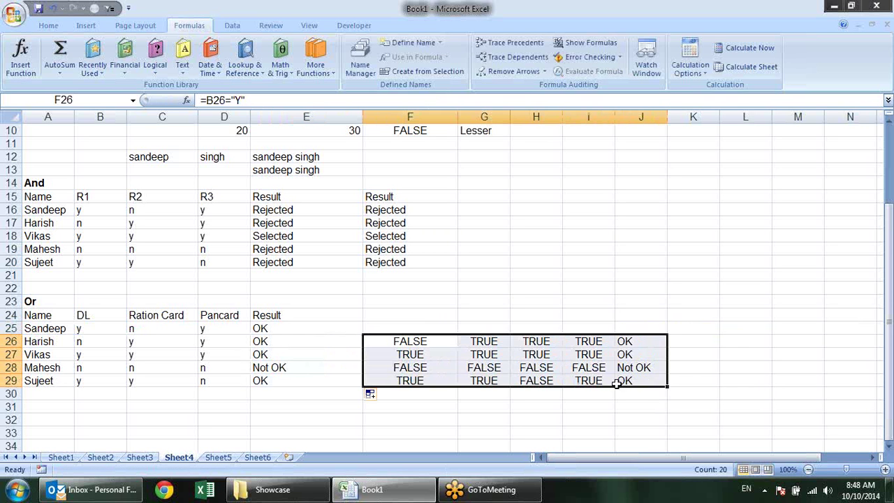
key("Delete")
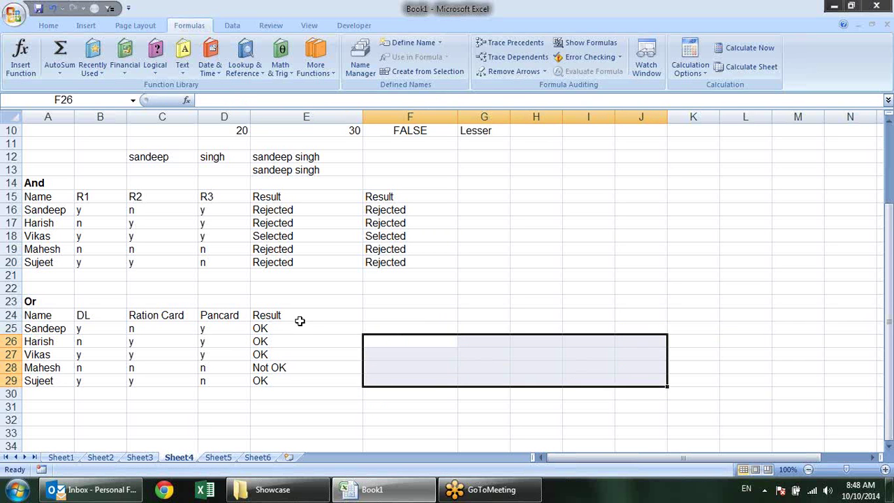
Check the Result column formulas in E24 through E29, including Not OK in E28
left_click(300, 321)
left_click(300, 329)
left_click(299, 343)
left_click(293, 368)
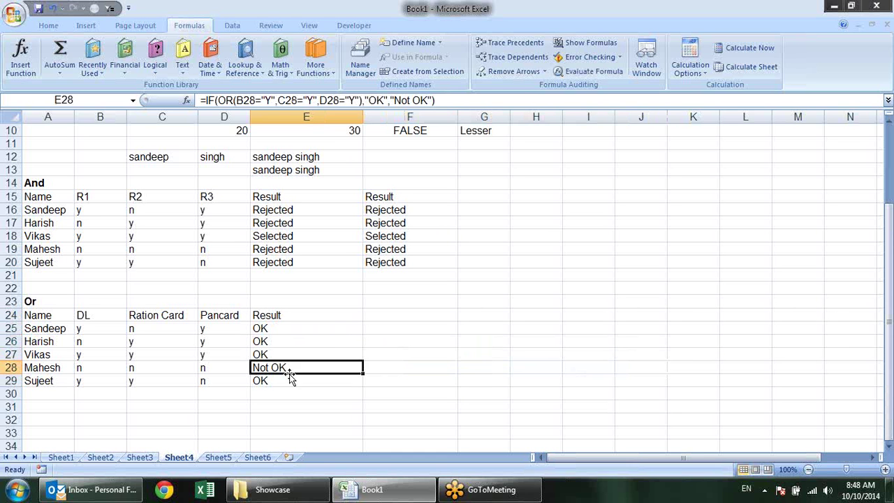
left_click(294, 383)
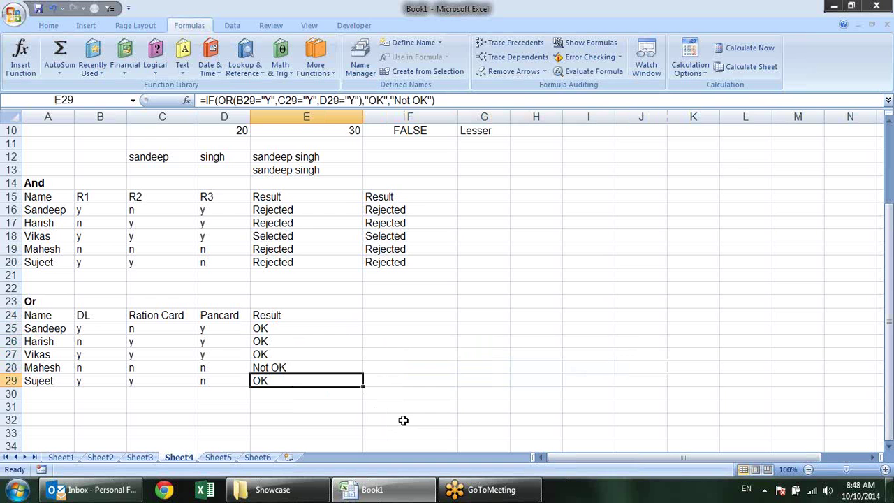
Scroll up and down through Sheet4's Or table
scroll(474, 380, "up", 3)
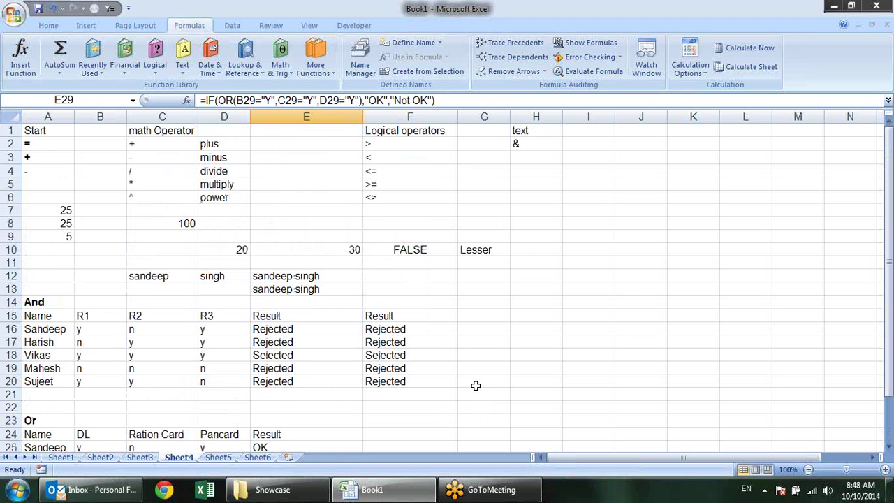
scroll(475, 385, "down", 1)
scroll(475, 386, "down", 3)
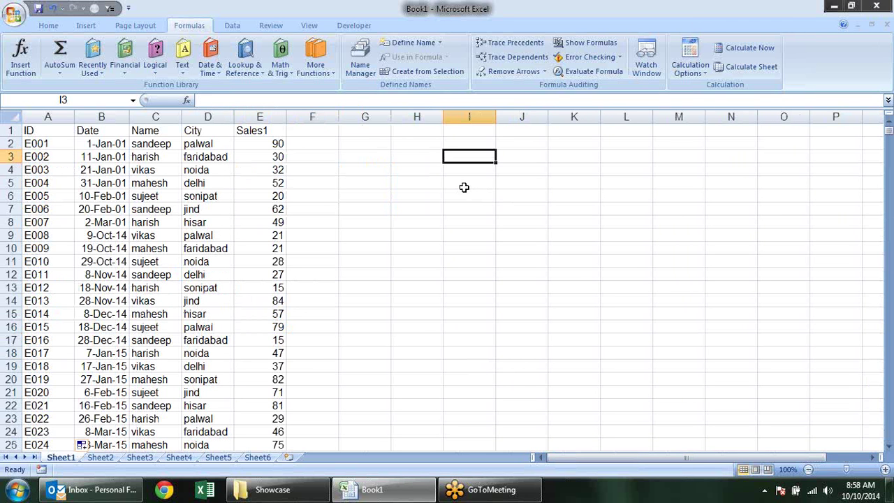
left_click(414, 172)
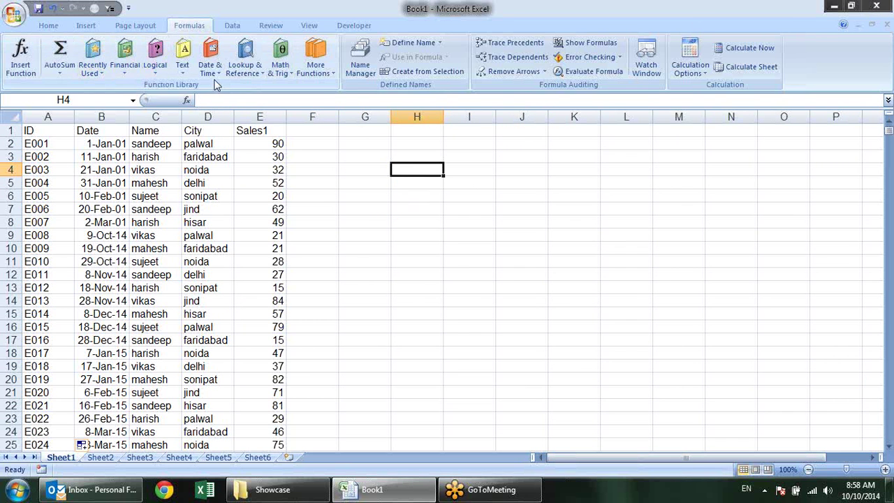
left_click(252, 73)
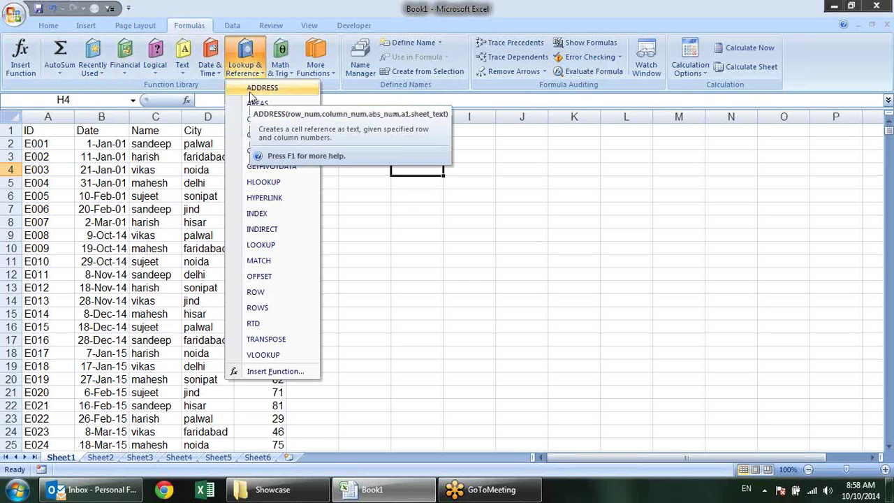
left_click(250, 91)
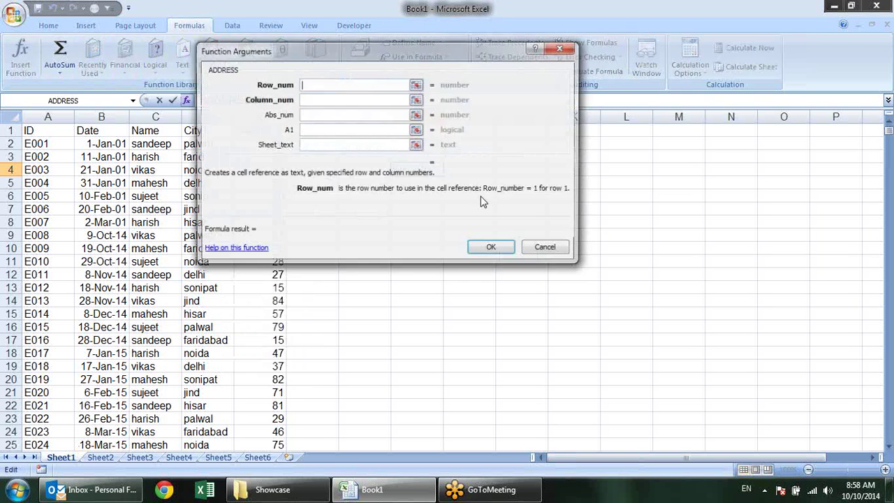
left_click(538, 251)
type("=ad")
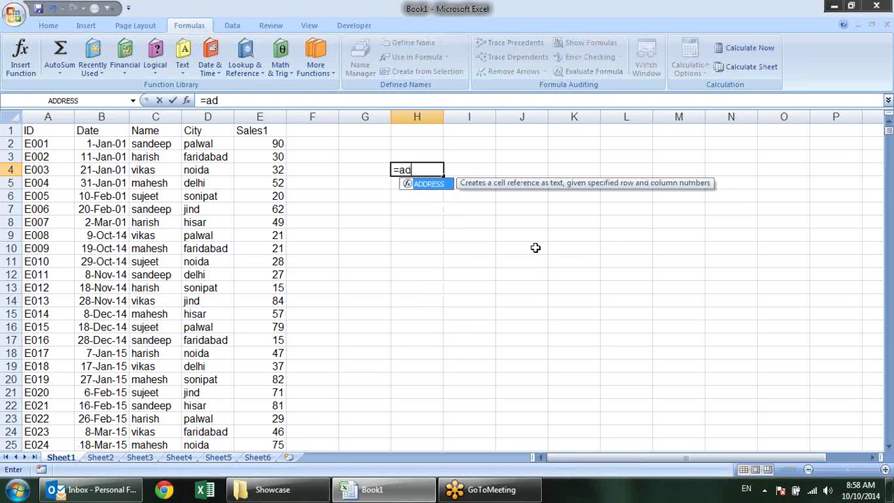
key("Tab")
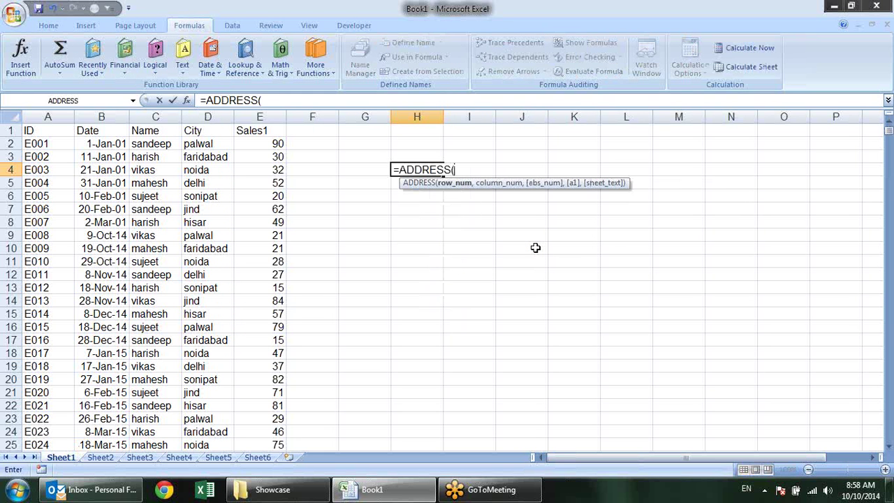
type("2,")
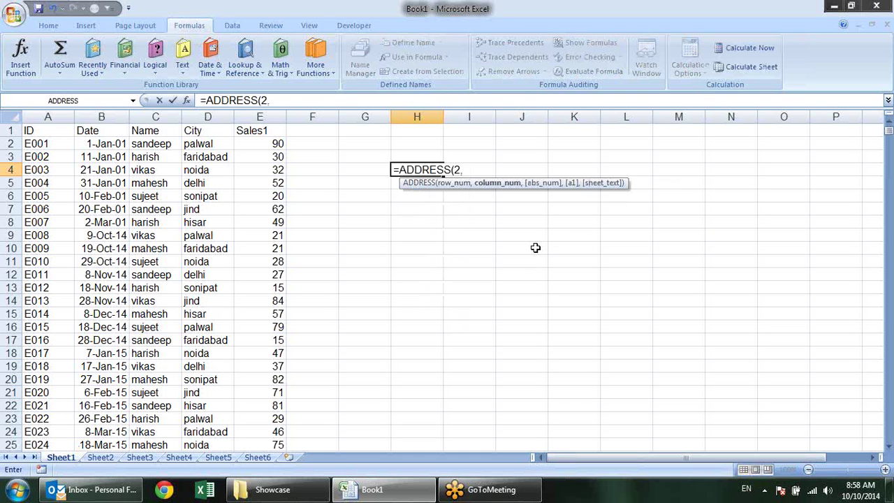
type("3")
key("Return")
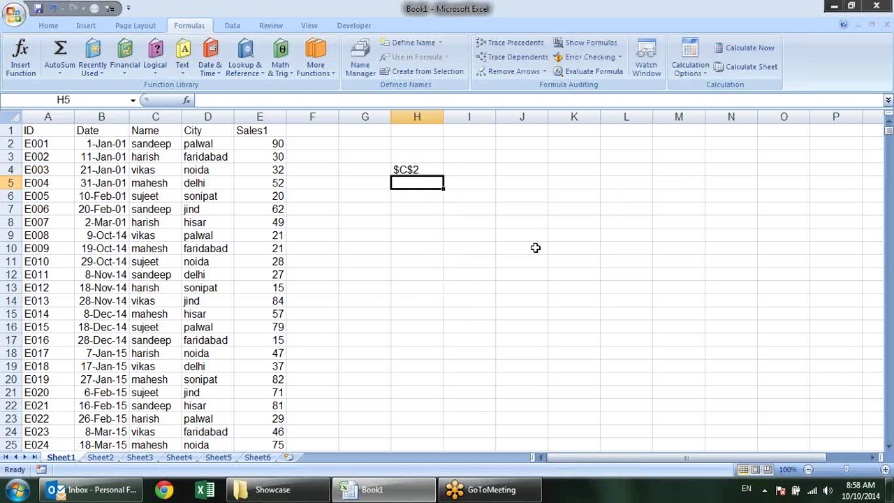
key("Up")
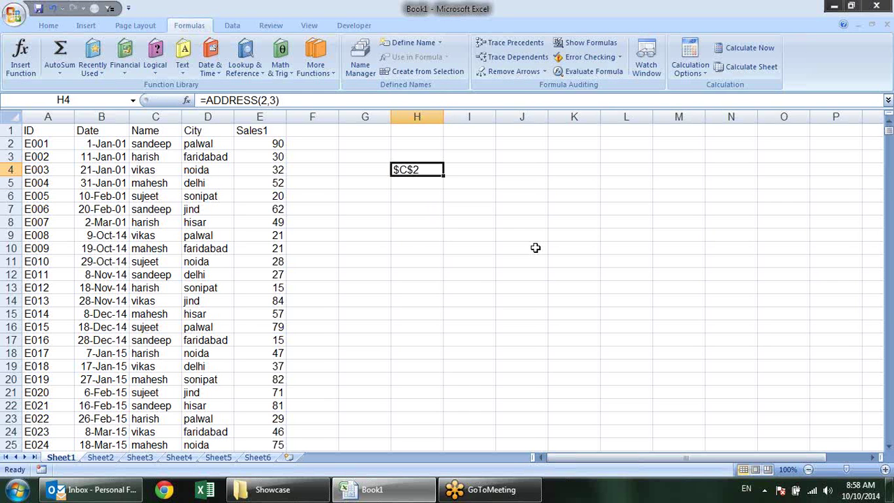
key("F2")
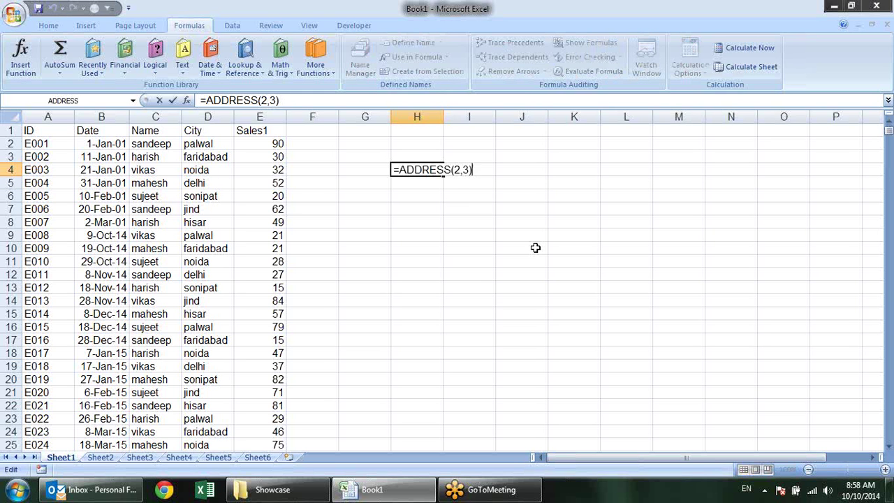
key("Escape")
key("Delete")
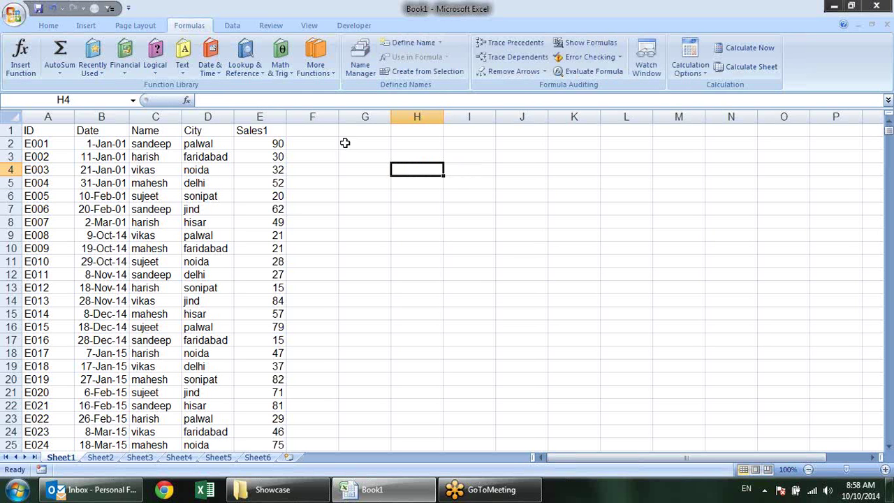
Find AREAS under Lookup & Reference, cancel its dialog, and type =are into H4
left_click(245, 67)
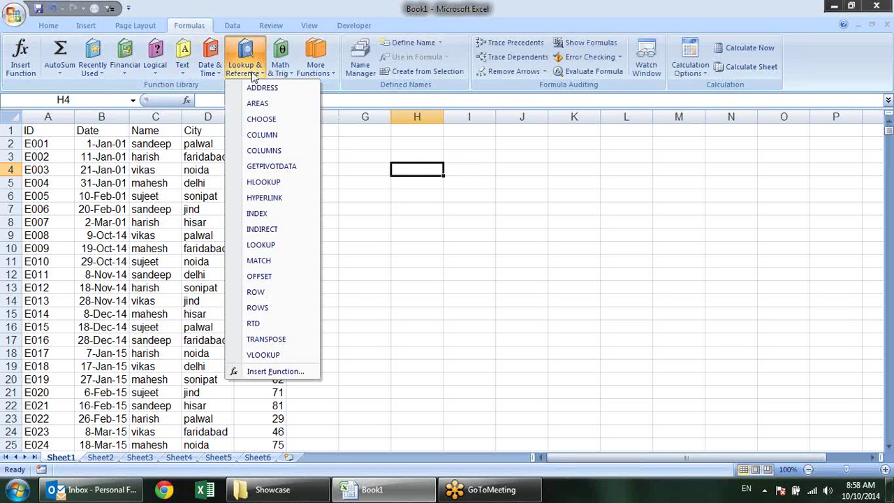
left_click(269, 104)
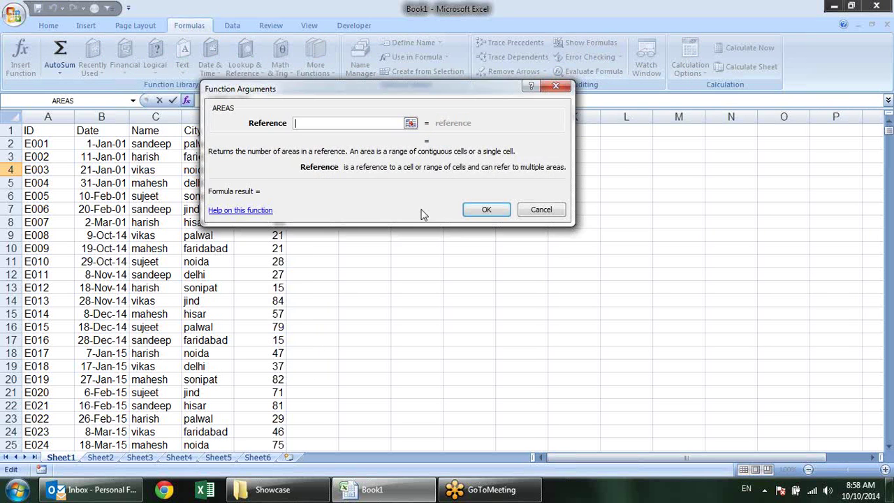
left_click(541, 209)
type("=")
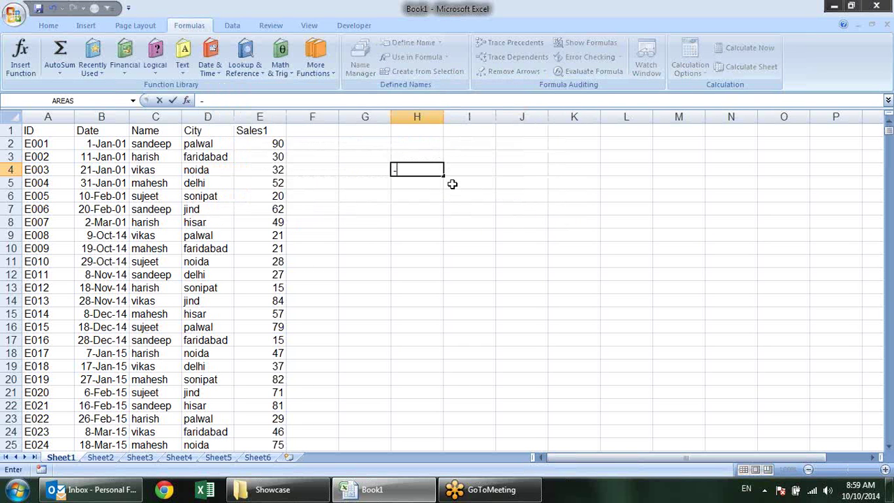
key("BackSpace")
type("=are")
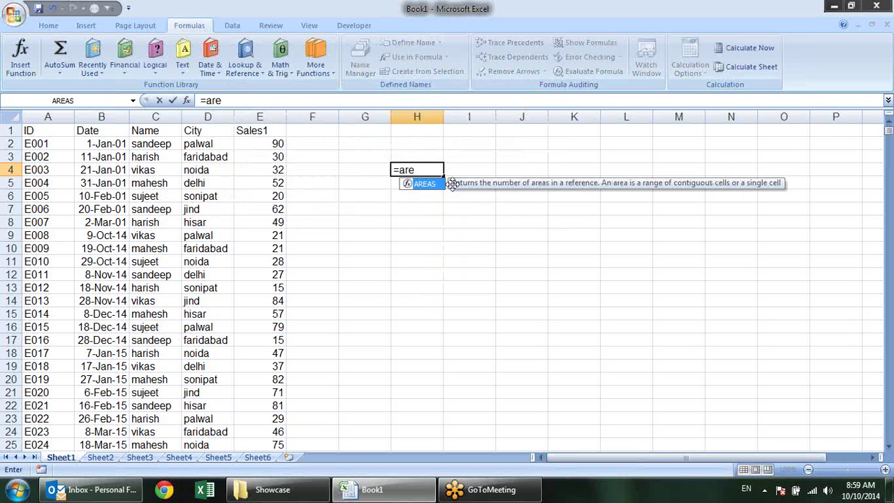
key("Escape")
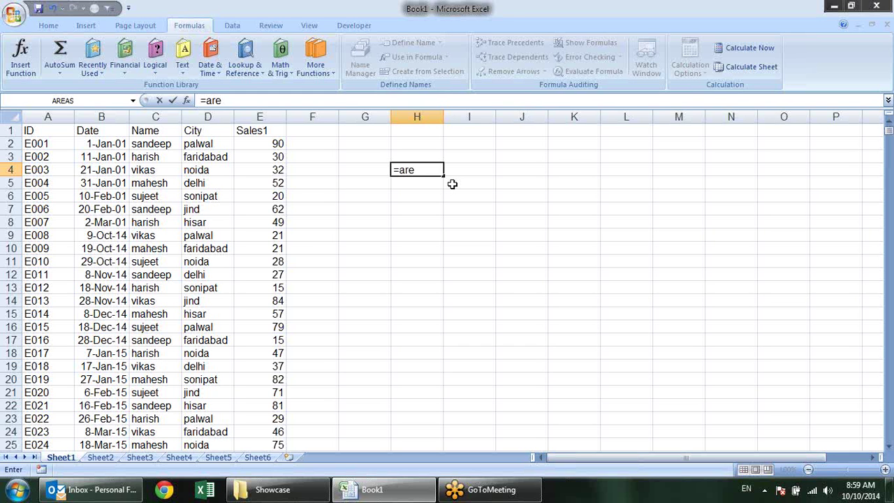
Enter an AREAS formula in H4 referencing M4:M18 and K4:L17
key("Escape")
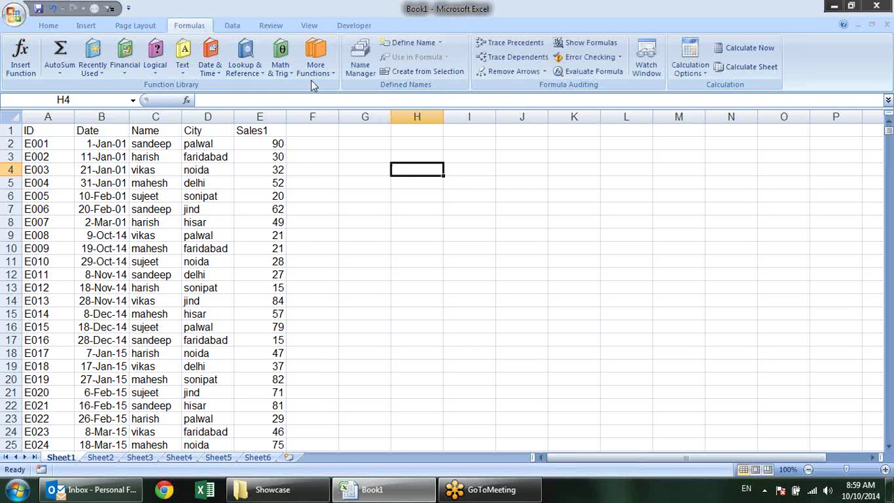
left_click(251, 73)
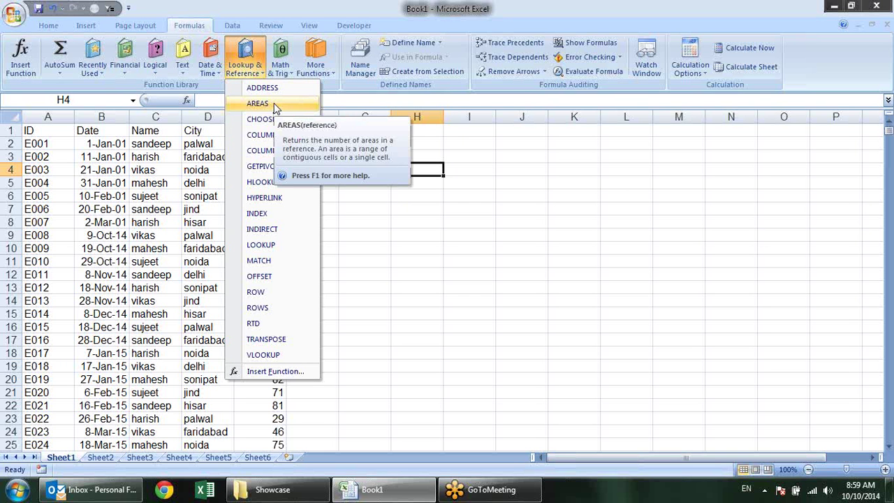
left_click(527, 337)
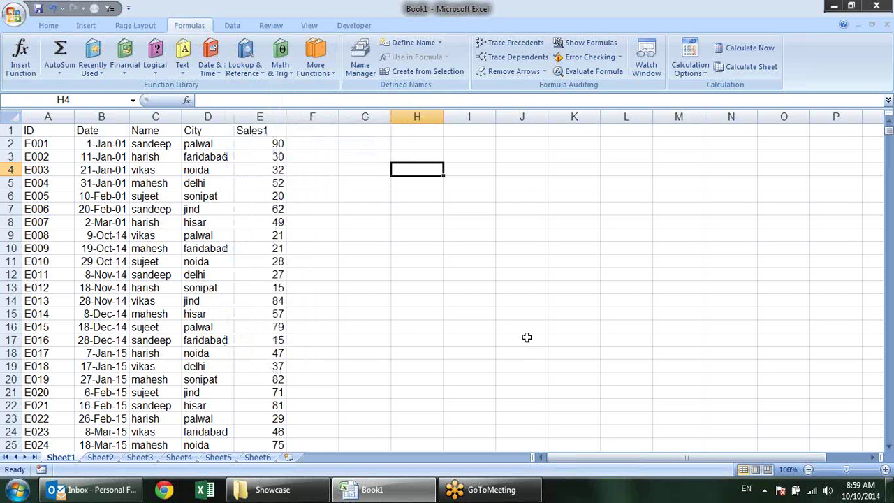
type("=areas")
key("Tab")
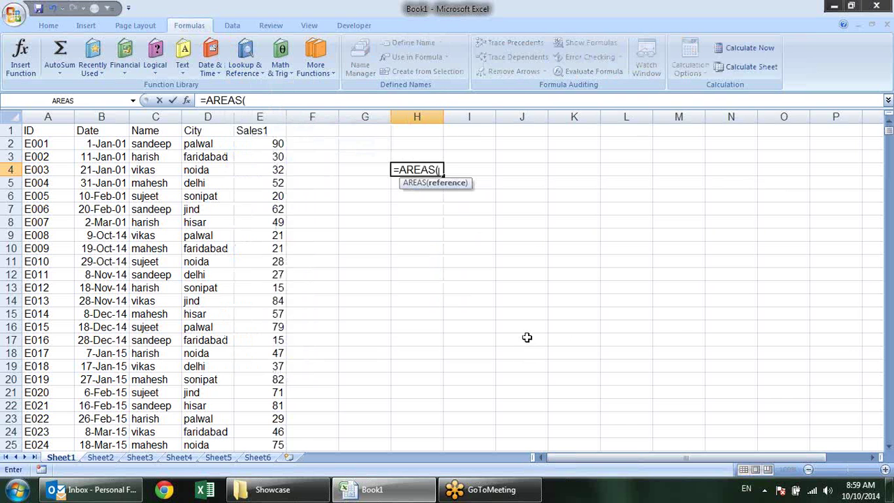
left_click_drag(665, 171, 660, 354)
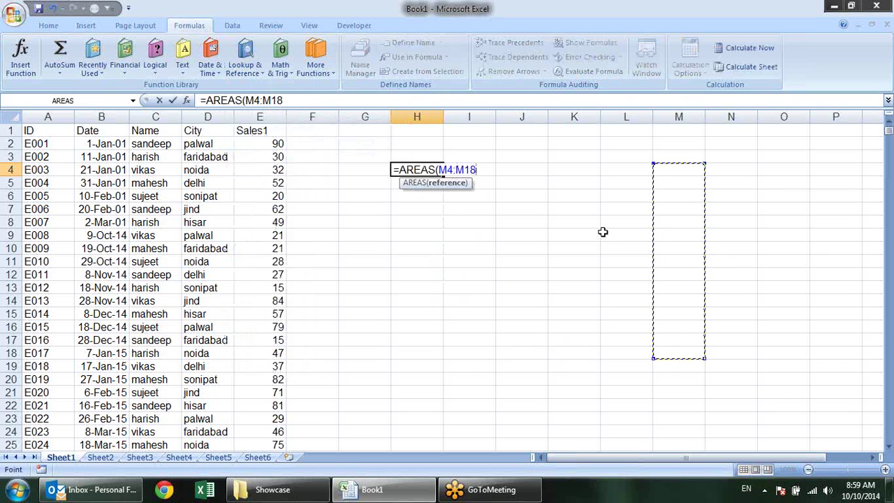
type(",")
left_click_drag(610, 168, 576, 340)
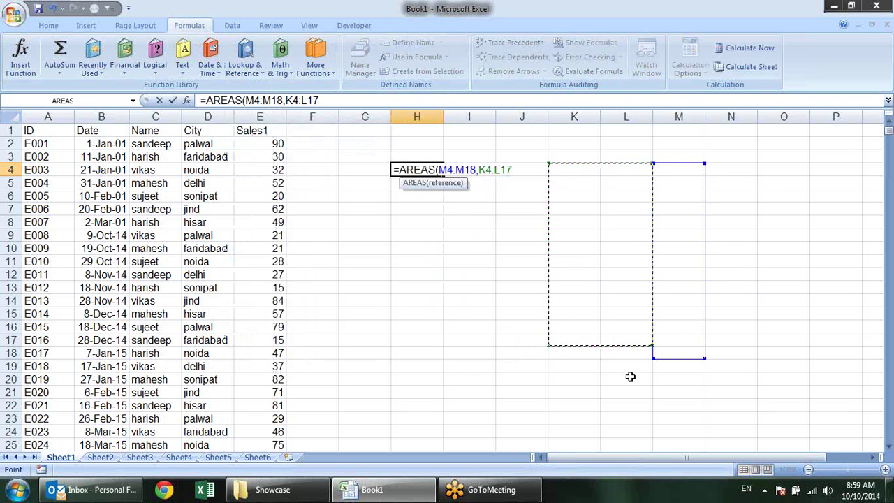
type(")")
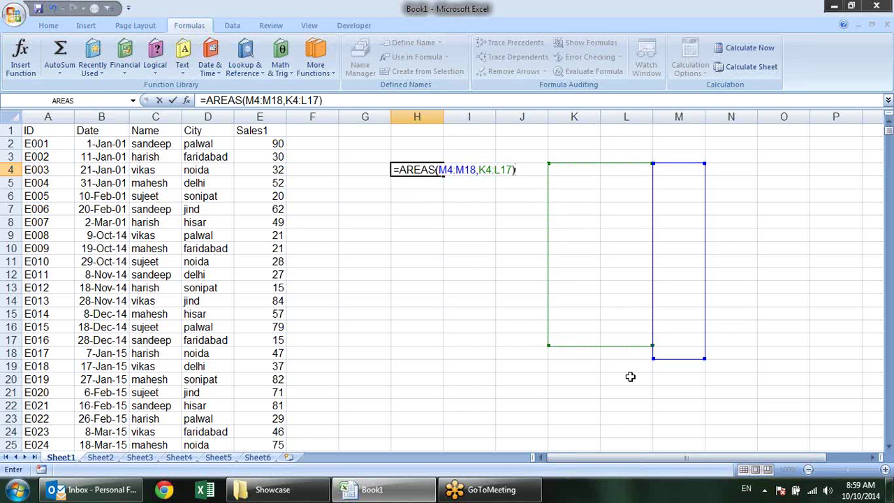
key("Return")
key("Return")
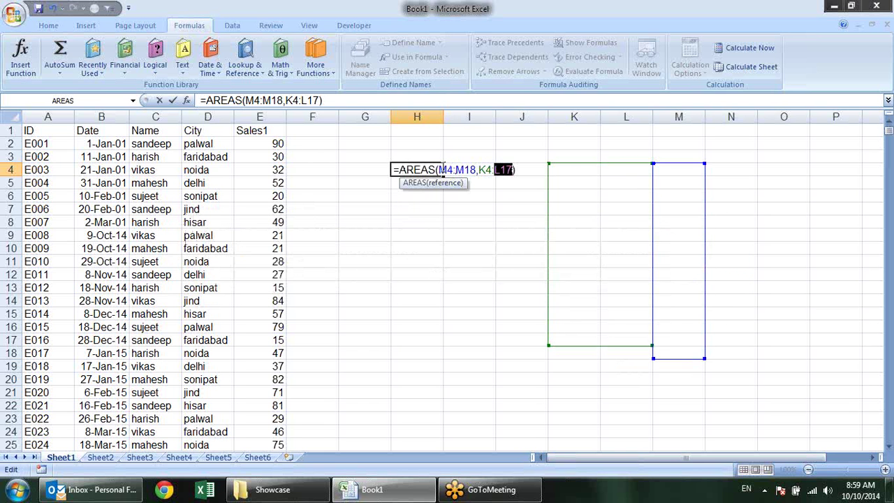
Wrap the AREAS references in parentheses so H4 returns 2, then clear H4
left_click(442, 169)
left_click(439, 169)
type("(")
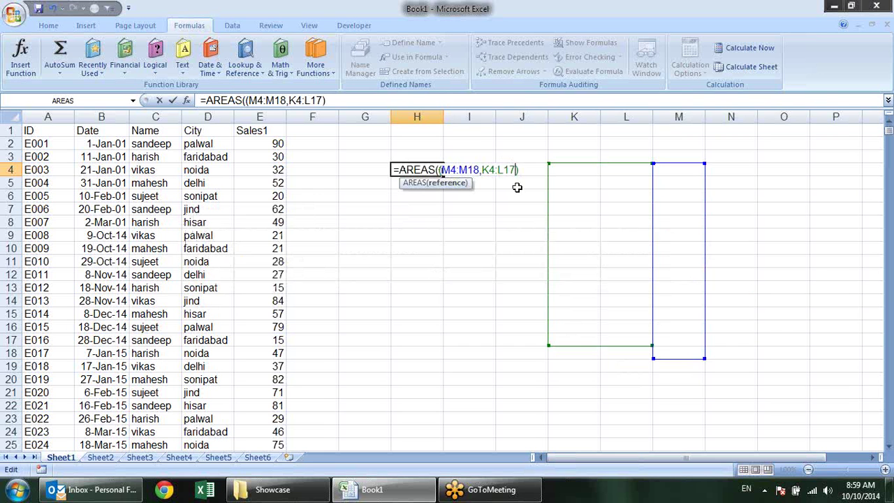
type(")")
key("Return")
left_click(438, 168)
key("F2")
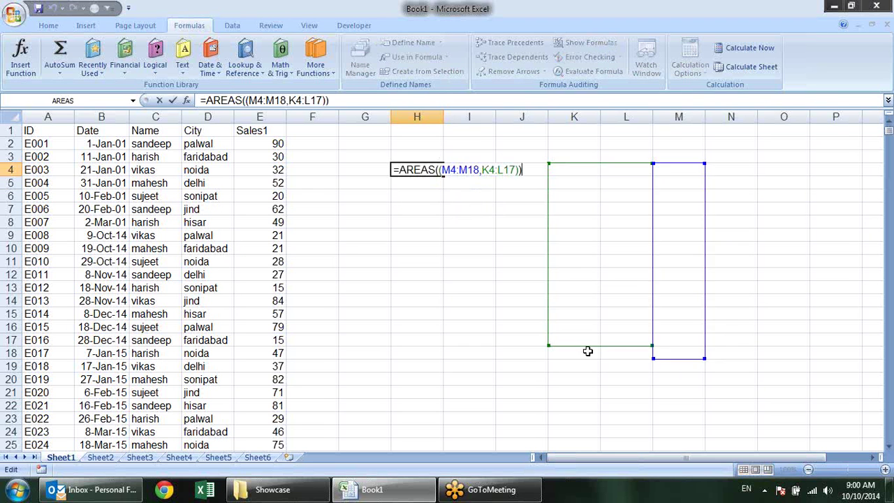
key("Escape")
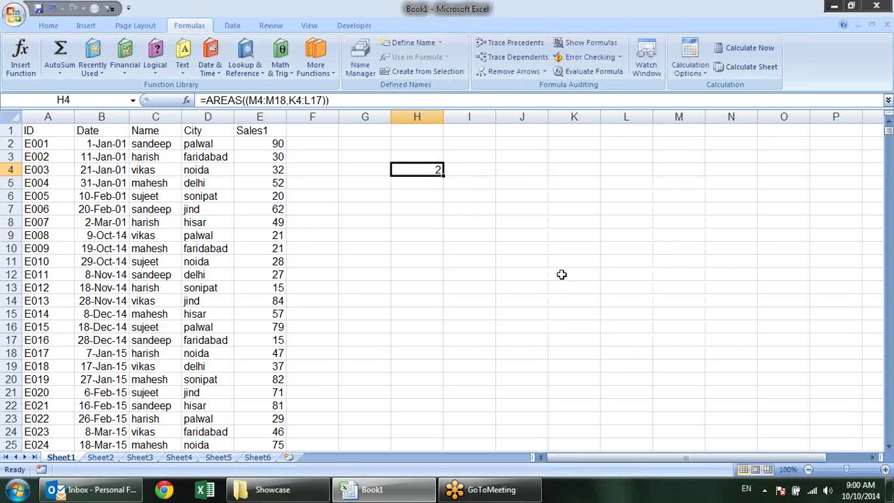
key("Delete")
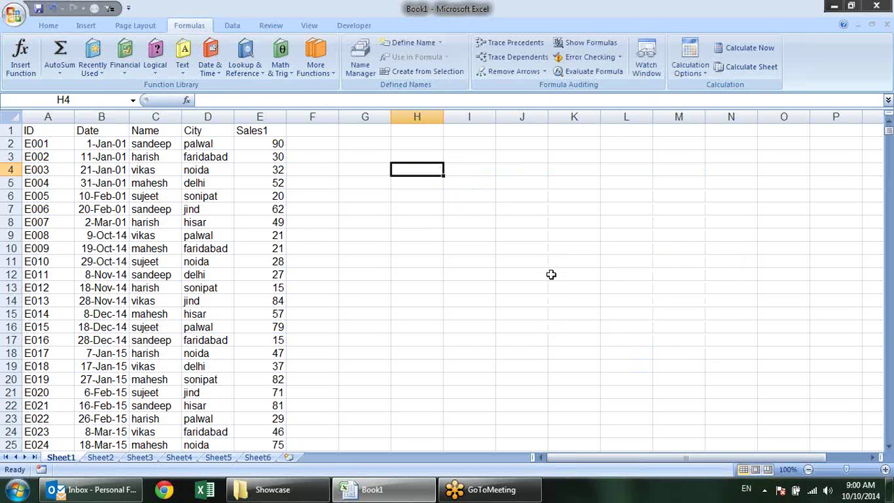
Browse the lookup functions, cancel a trial jan entry, and return to an empty H4
left_click(239, 69)
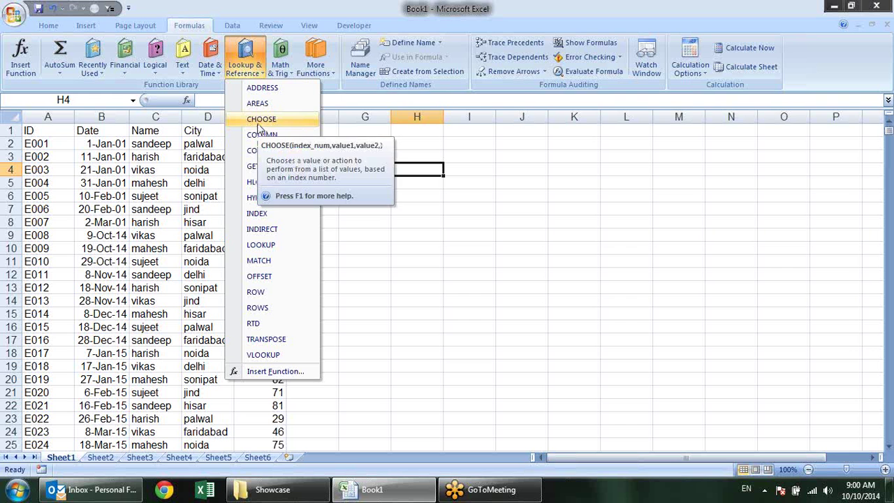
left_click(444, 213)
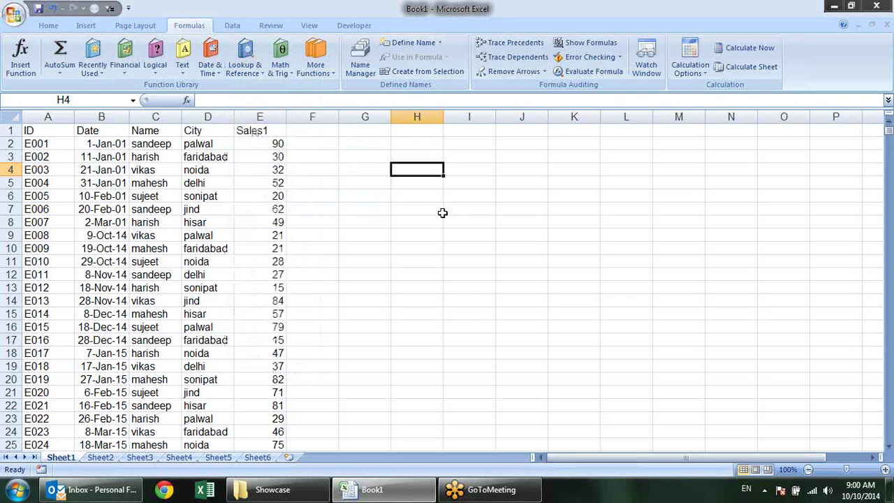
type("jan")
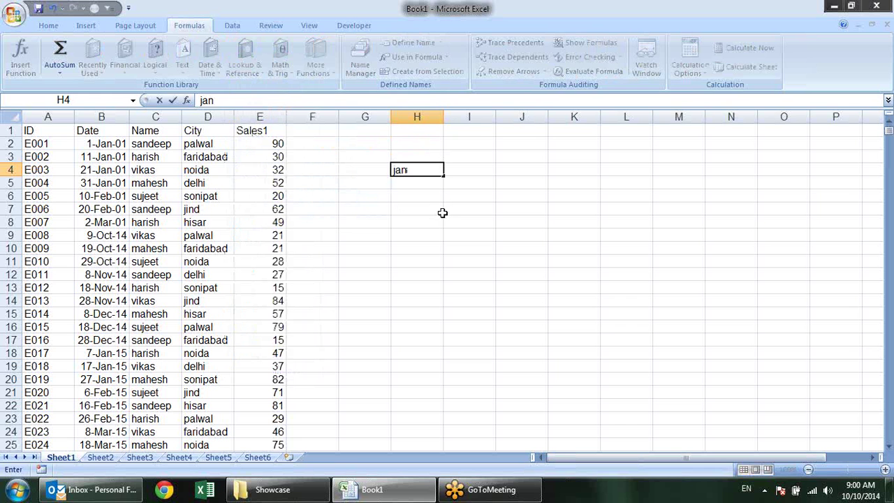
key("Escape")
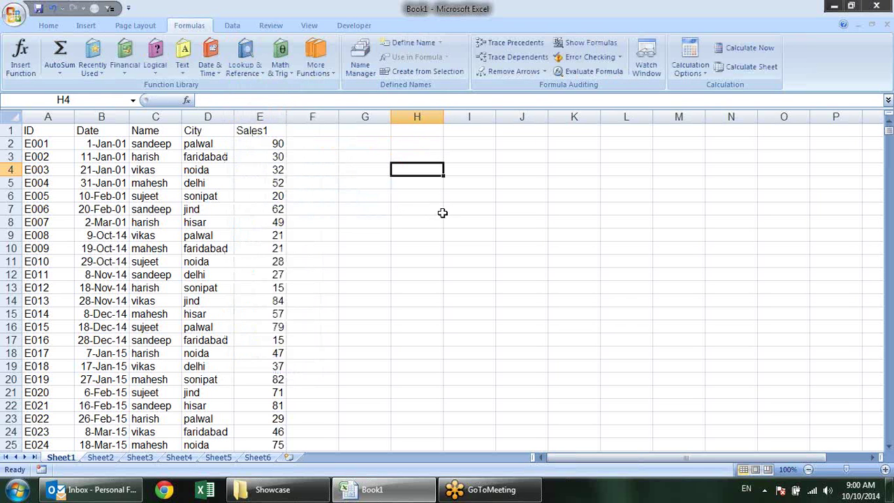
key("End")
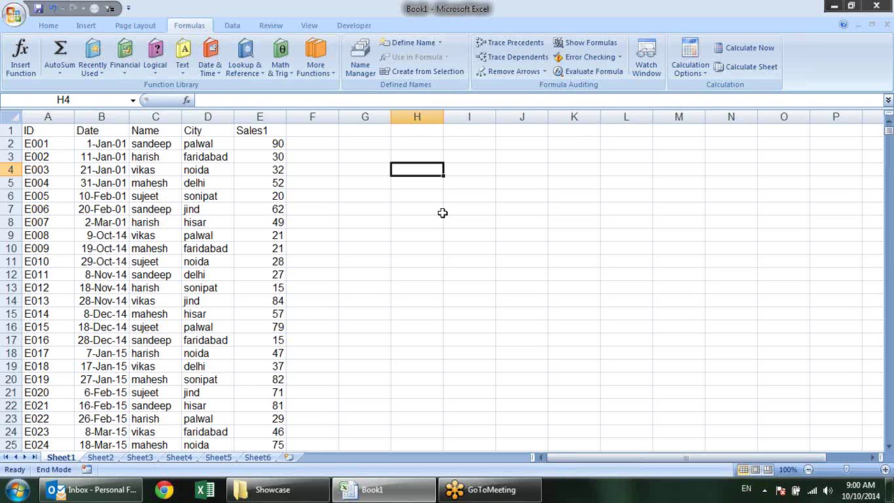
key("End")
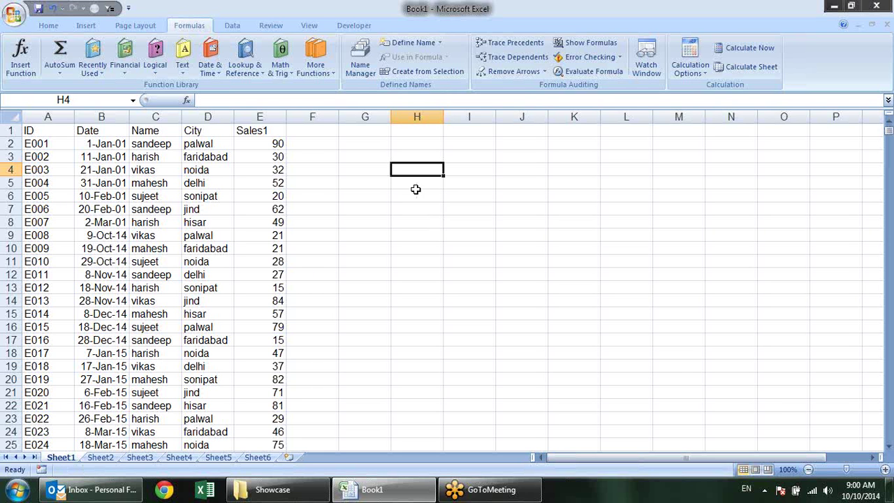
left_click(464, 194)
left_click(419, 175)
key("End")
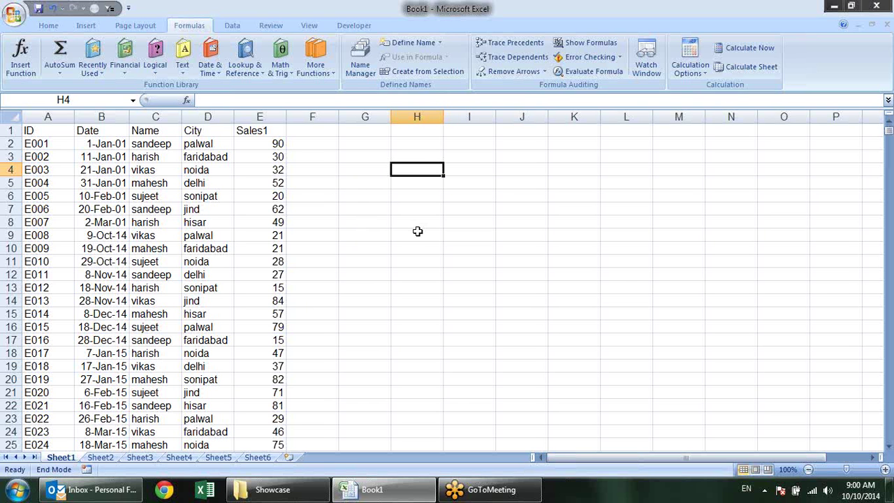
Type =CHOOSE(G4,"first","second","Third") into H4
type("=cha")
key("BackSpace")
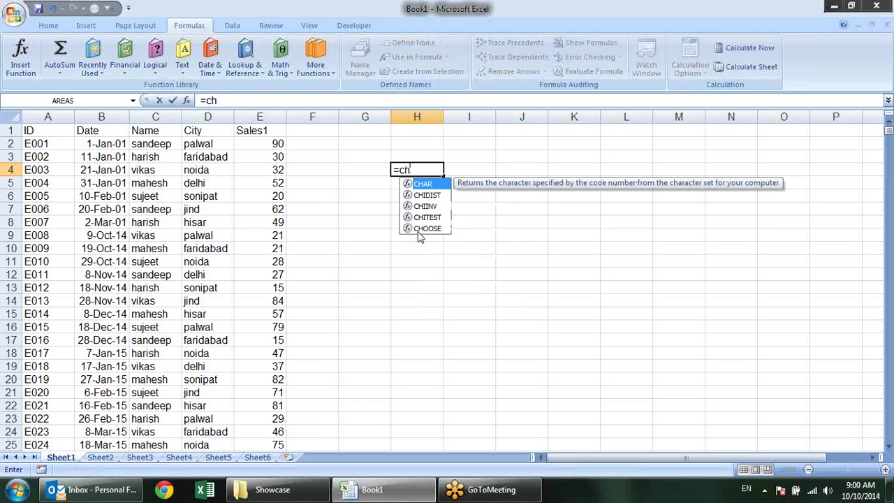
type("o")
key("Tab")
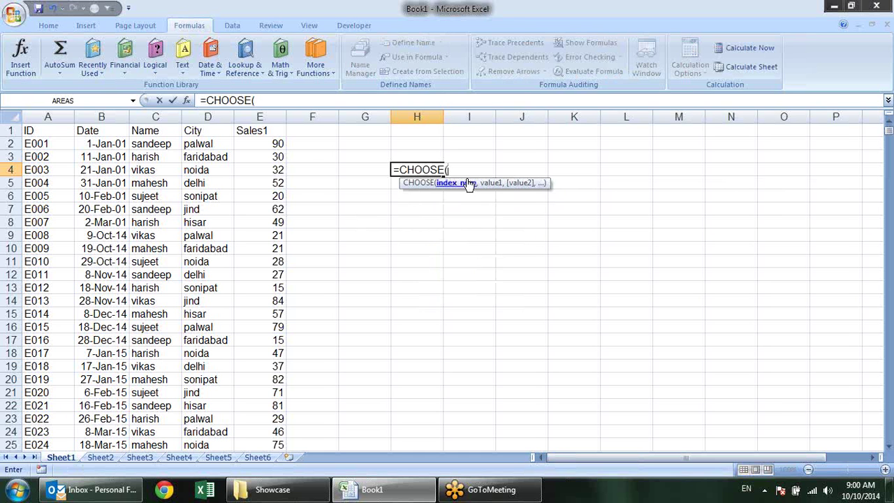
left_click(373, 170)
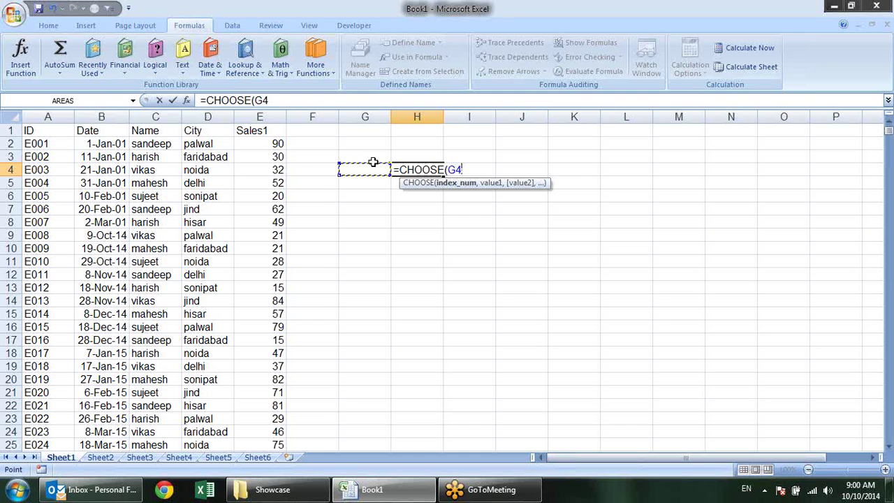
type(",")
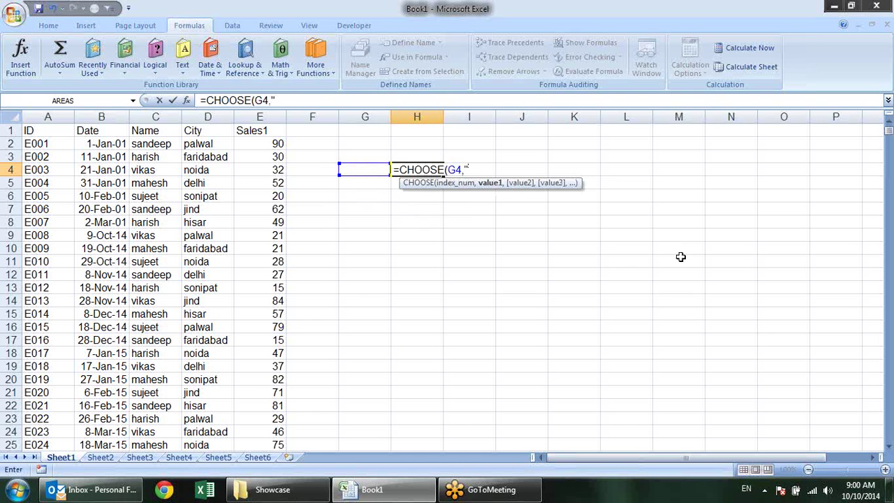
type("\"first")
key("BackSpace")
key("BackSpace")
key("BackSpace")
key("BackSpace")
type("irst\",\"second")
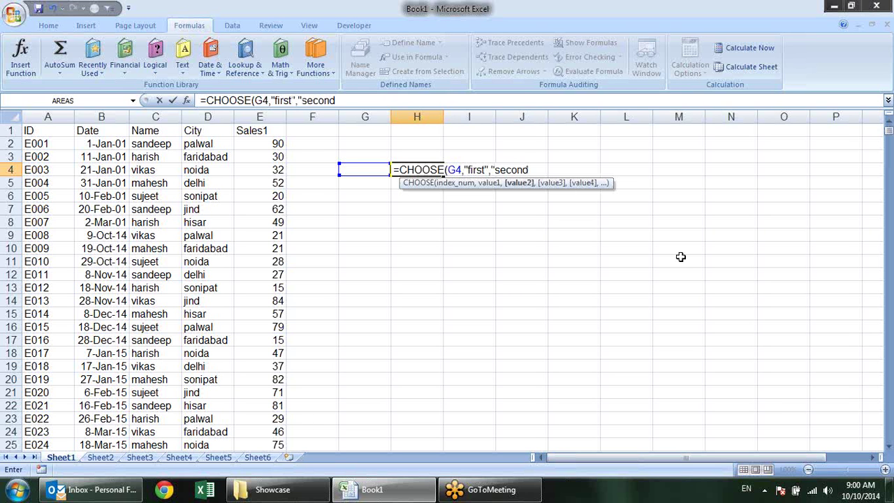
type("\",")
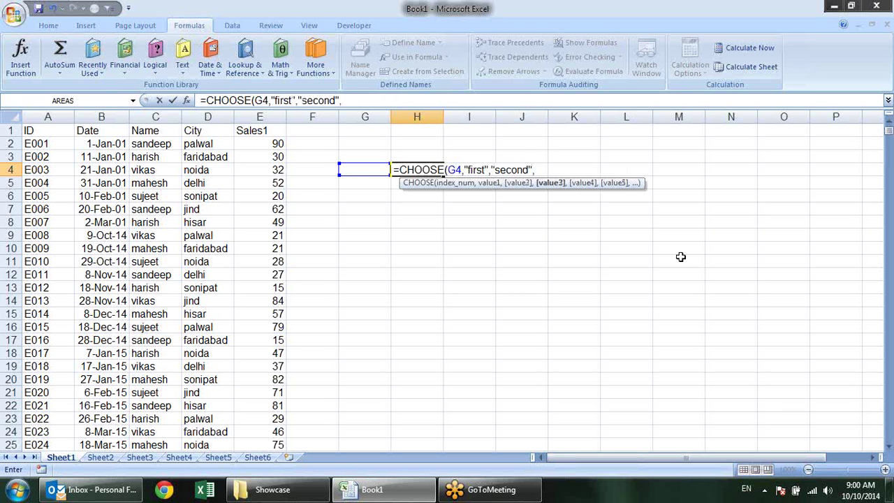
type("\"Third")
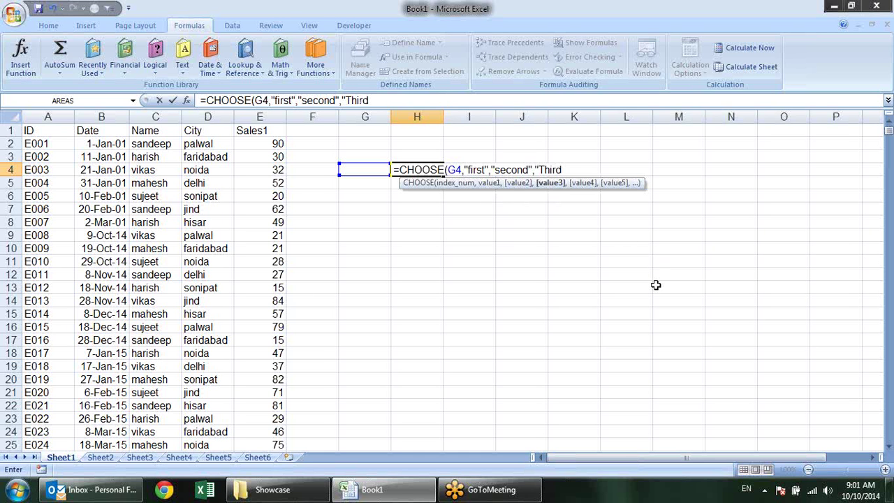
type("\")")
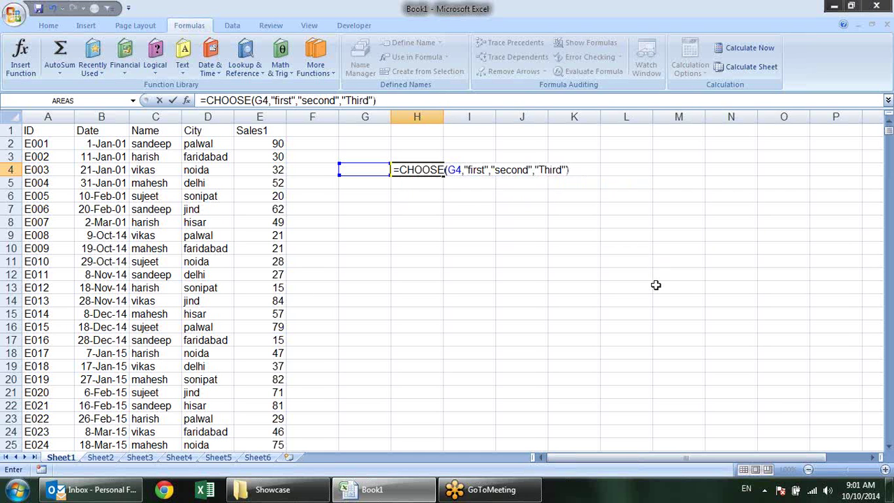
Commit the CHOOSE formula and test G4 values 1, 2 and 3 (first, second, Third)
key("Return")
key("Up")
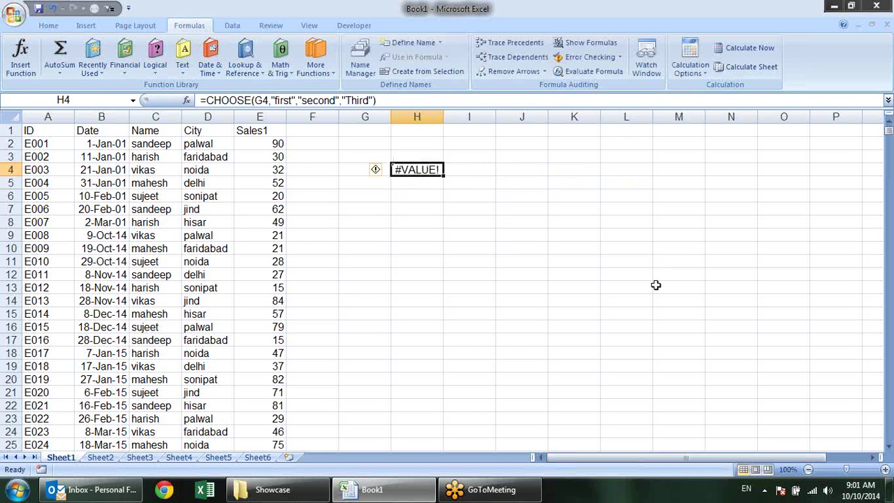
key("Left")
type("1")
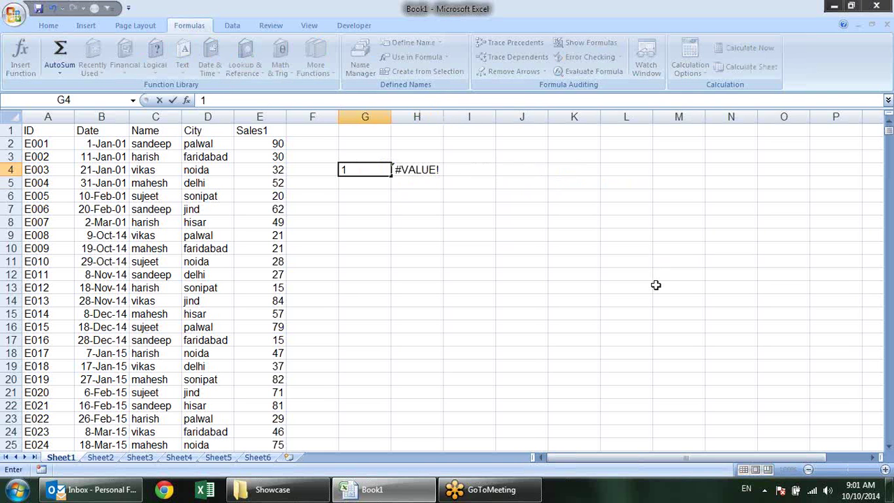
key("Return")
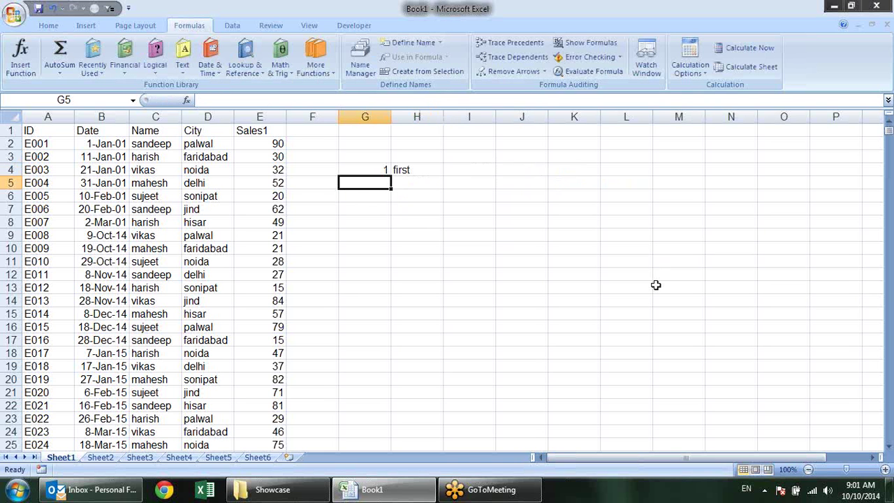
key("Up")
type("2")
key("Return")
key("Up")
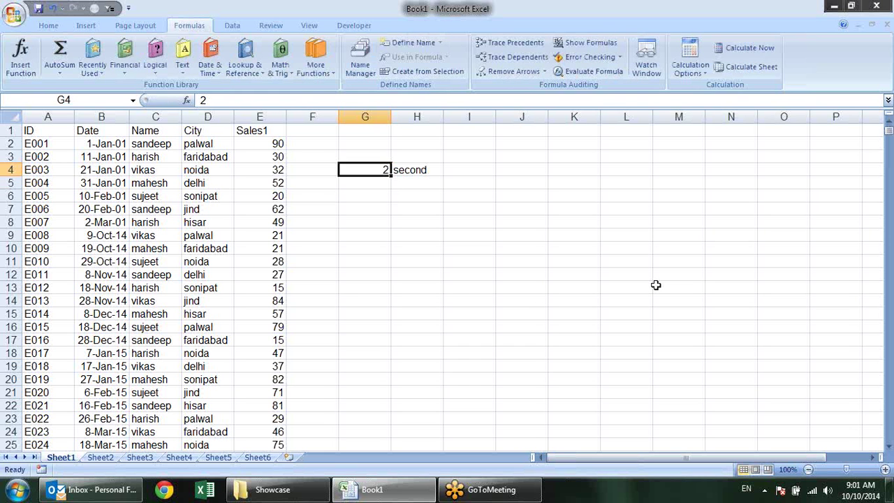
type("3")
key("Return")
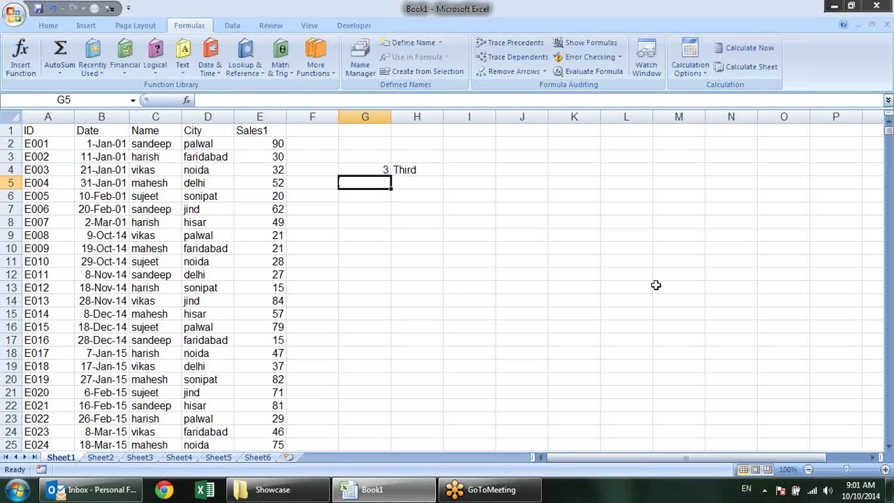
Review the CHOOSE arguments in H4, then delete the contents of H4 and G4
key("Up")
key("Right")
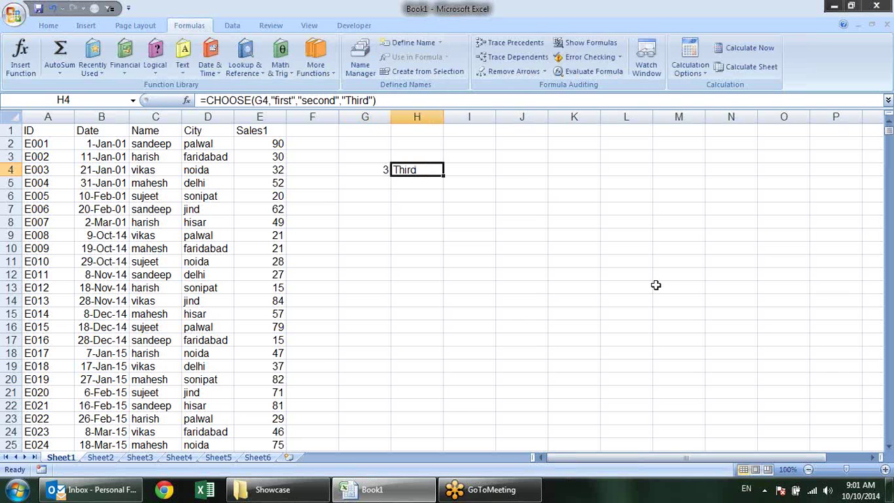
key("F2")
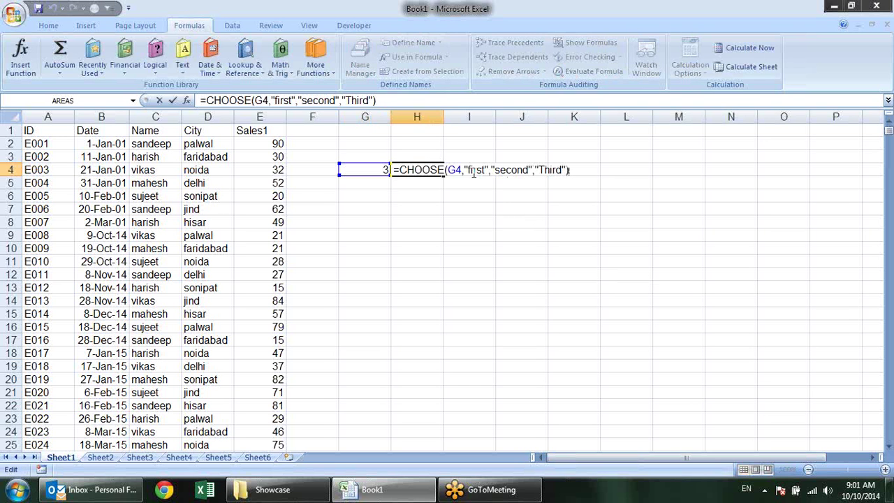
left_click(473, 172)
left_click(563, 170)
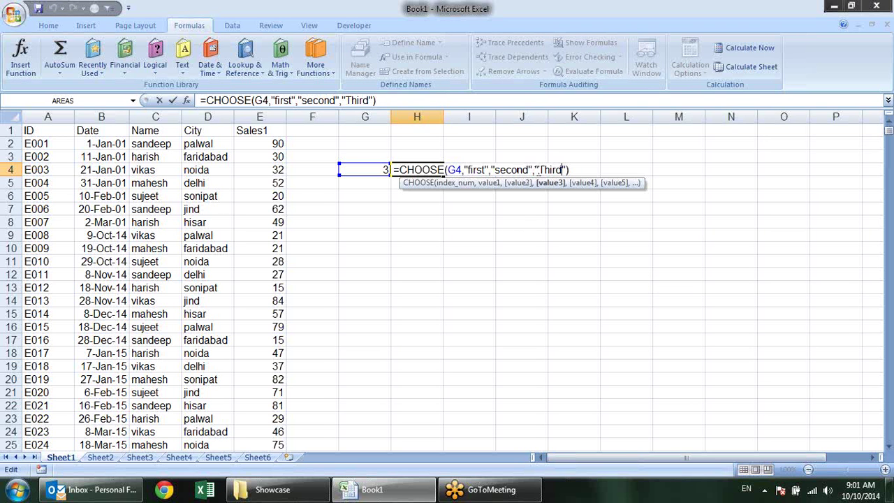
left_click(454, 169)
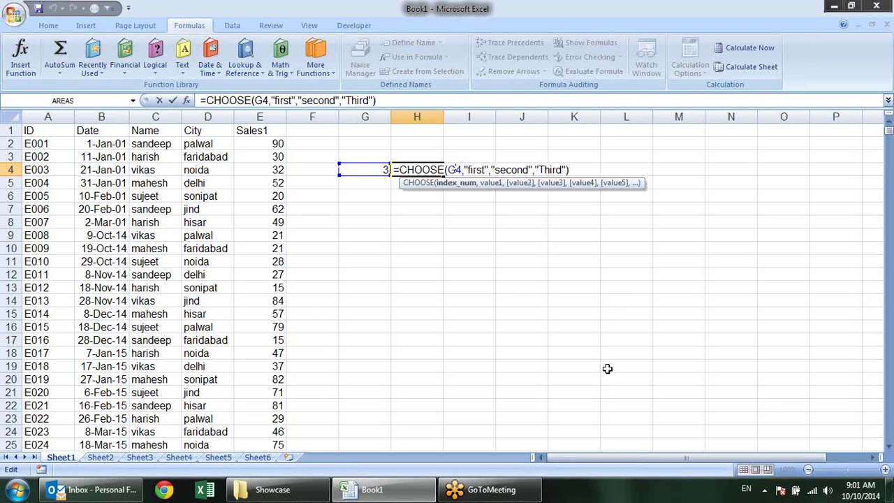
key("ctrl+Return")
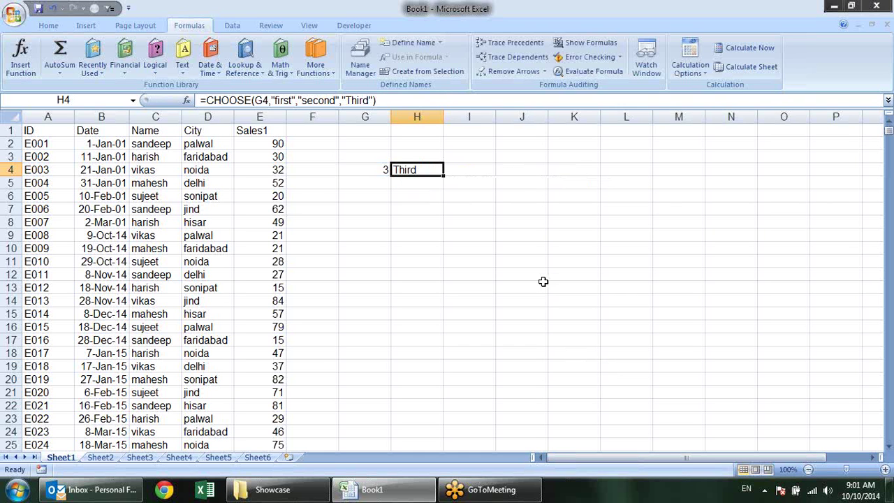
key("Delete")
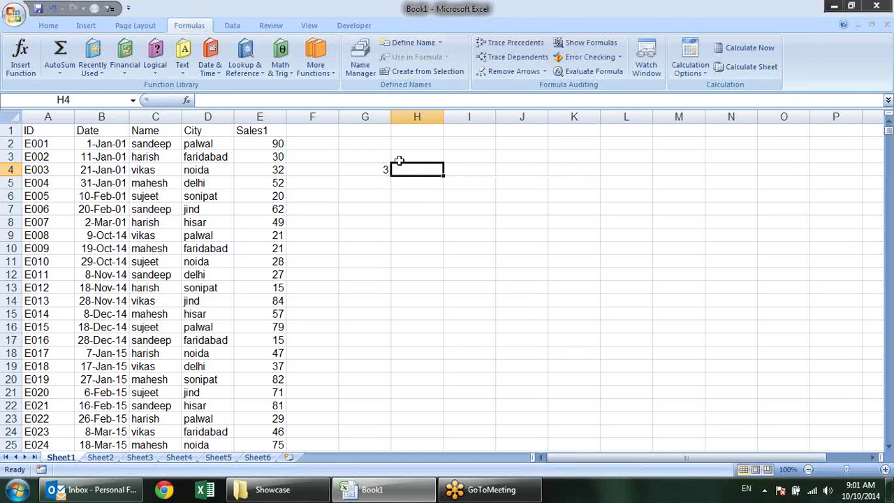
left_click(384, 173)
key("Delete")
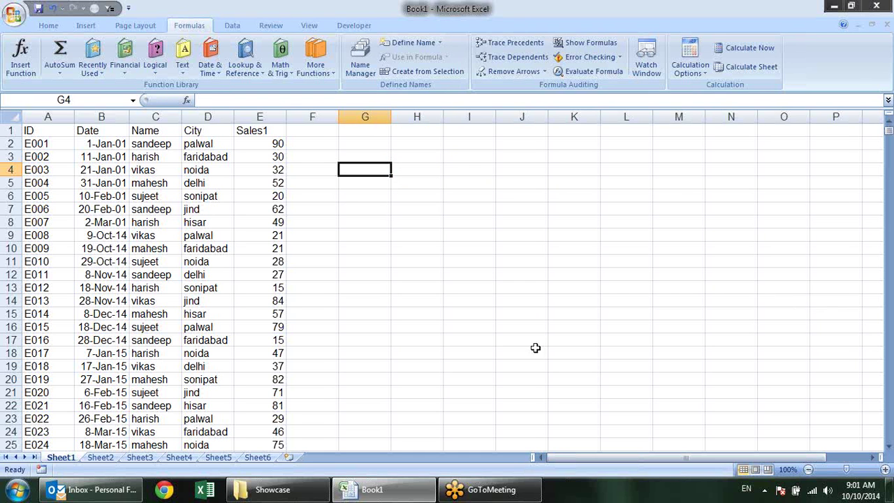
Type jan in H4 and autofill it down to H15 for jan through dec
left_click(437, 172)
type("jNa")
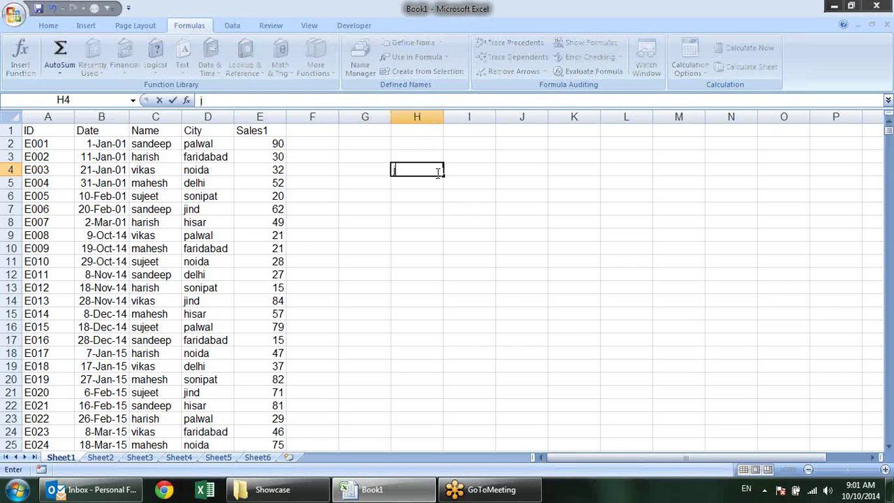
key("BackSpace")
key("BackSpace")
type("an")
key("Return")
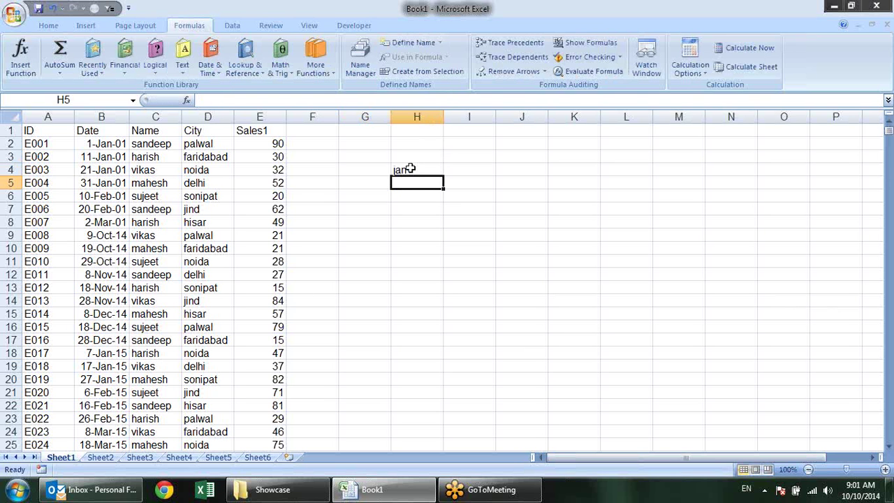
left_click(410, 168)
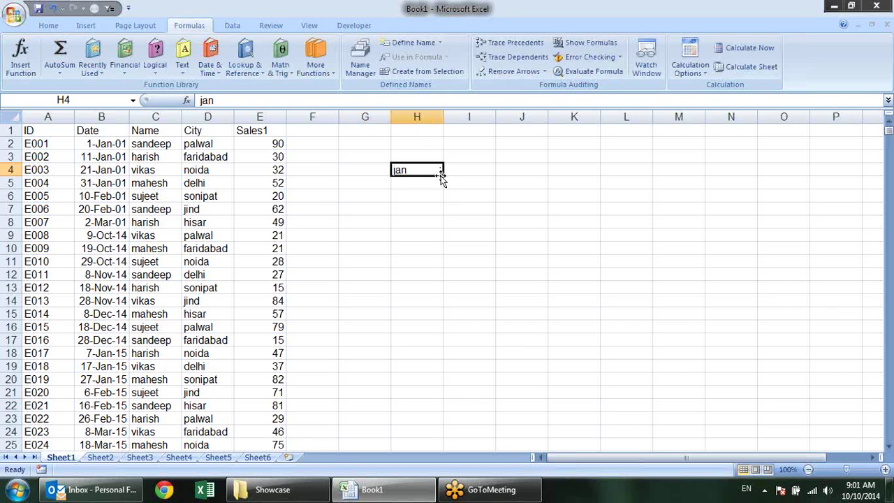
left_click_drag(443, 175, 444, 322)
left_click(483, 193)
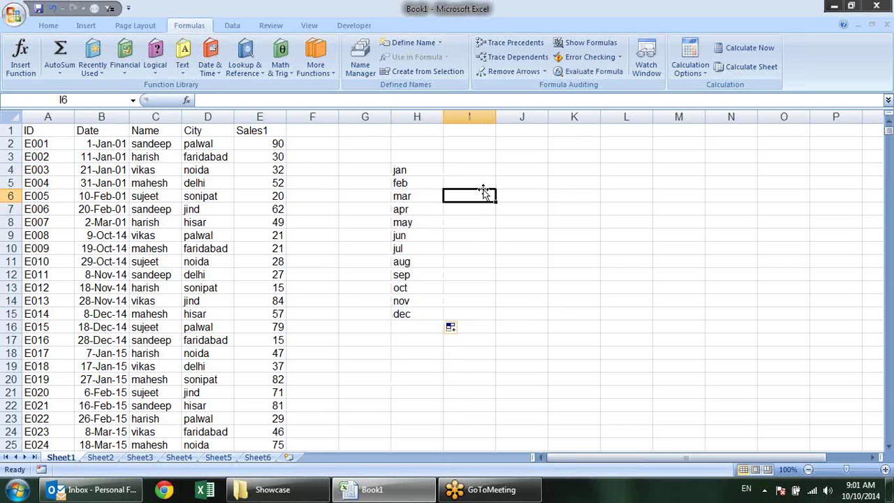
left_click(431, 173)
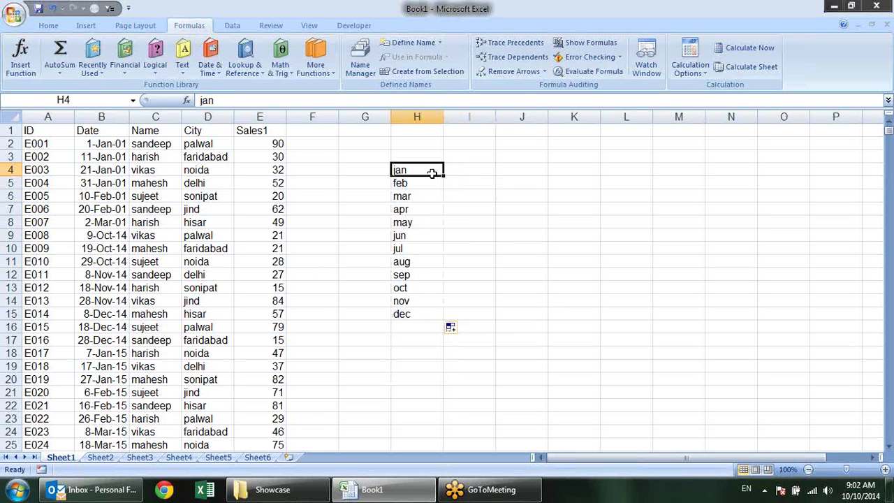
key("alt")
key("h")
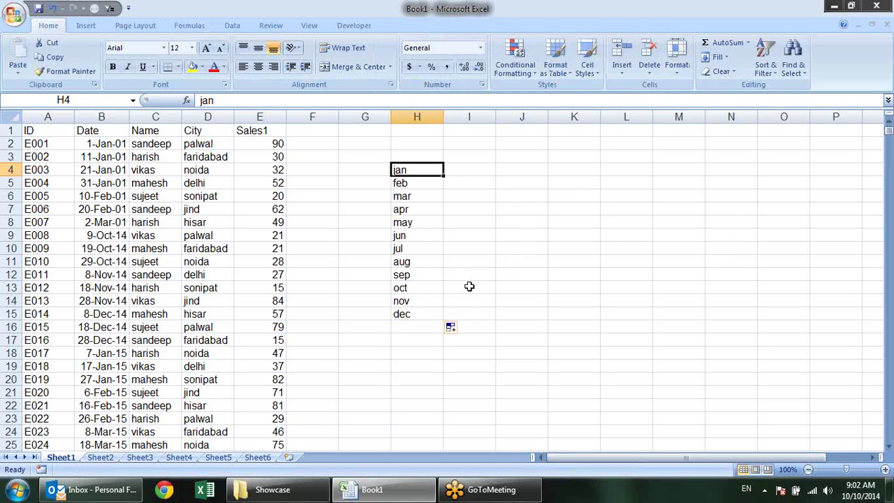
Select the twelve months jan–dec in H4:H15
left_click_drag(435, 313, 438, 174)
left_click(437, 174)
left_click_drag(425, 172, 427, 315)
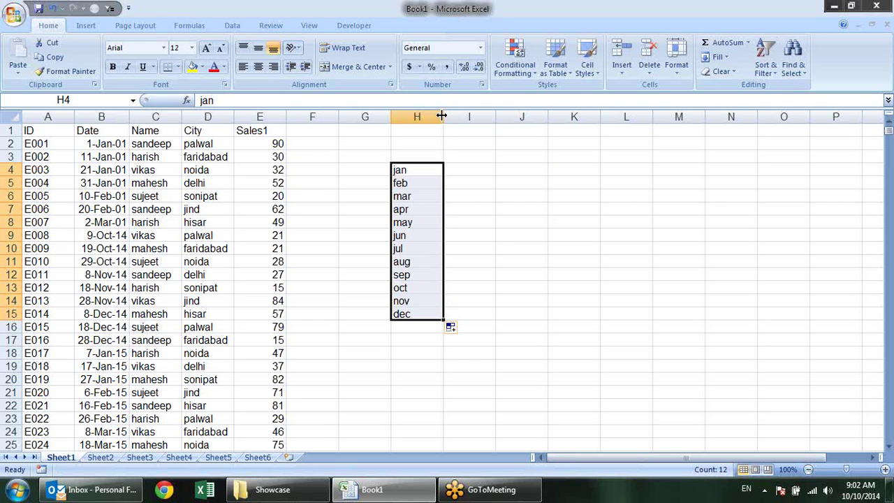
left_click(422, 170)
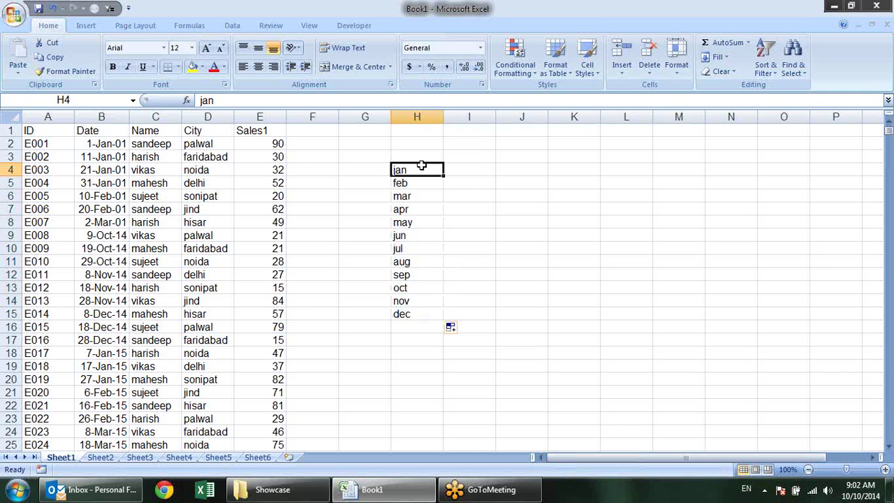
left_click(423, 183)
left_click(419, 197)
left_click(416, 210)
left_click(413, 236)
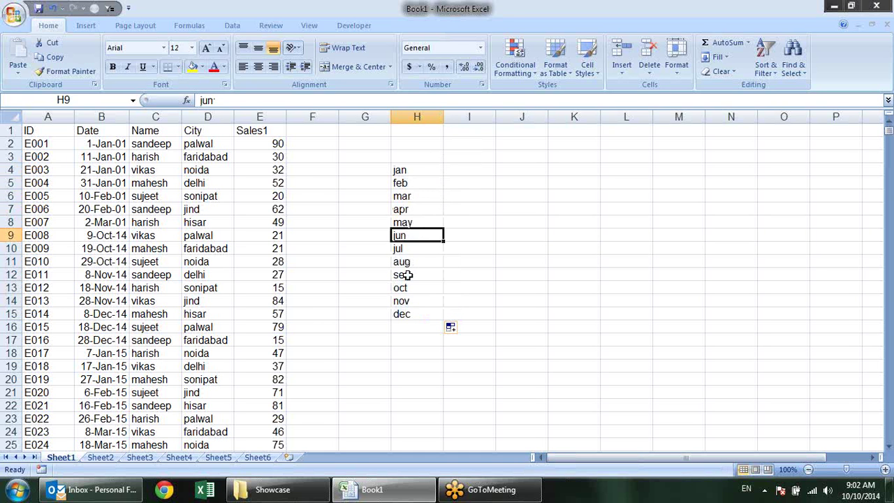
left_click(414, 274)
left_click_drag(409, 314, 417, 170)
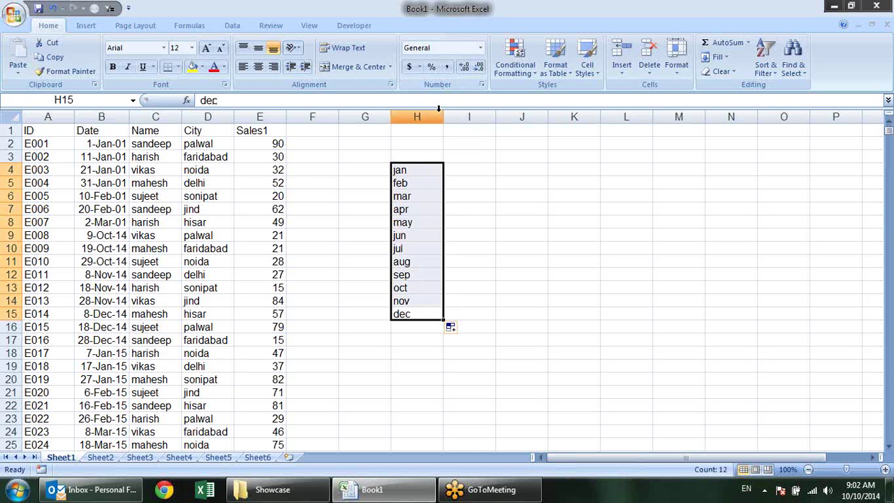
Widen column H to about 55 characters and apply Fill > Justify to join the months in H4
left_click_drag(439, 113, 718, 152)
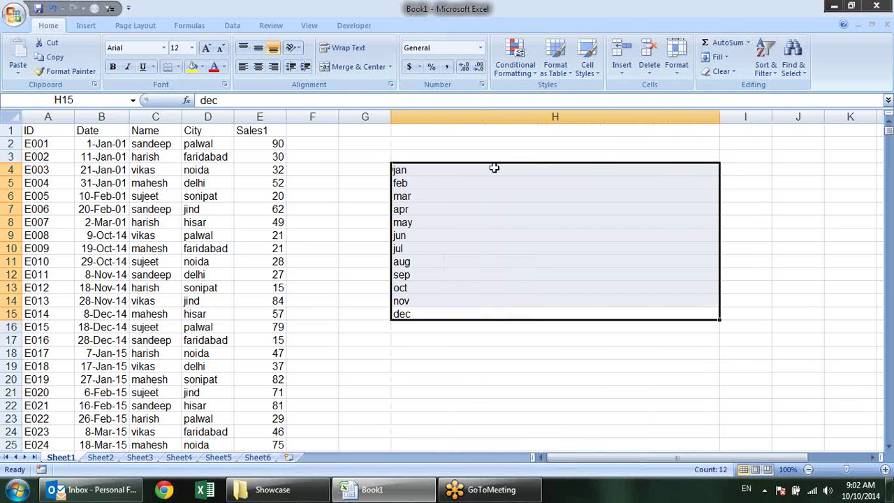
left_click_drag(720, 115, 744, 116)
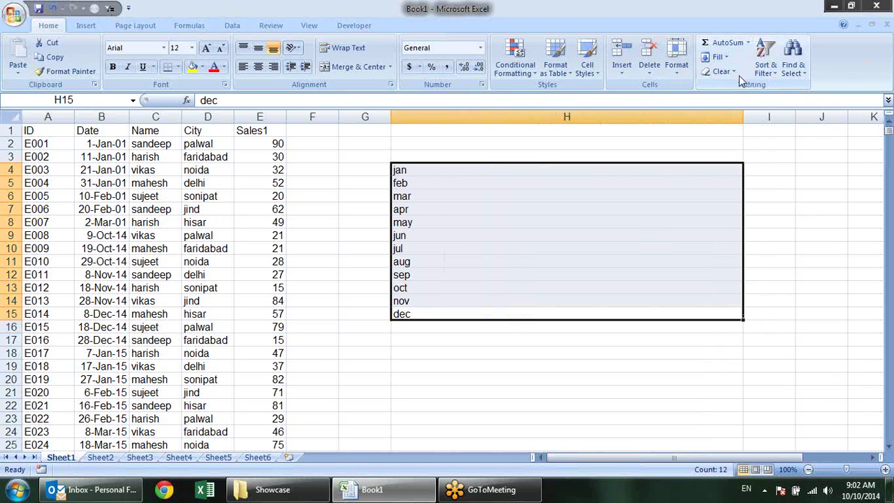
left_click(726, 58)
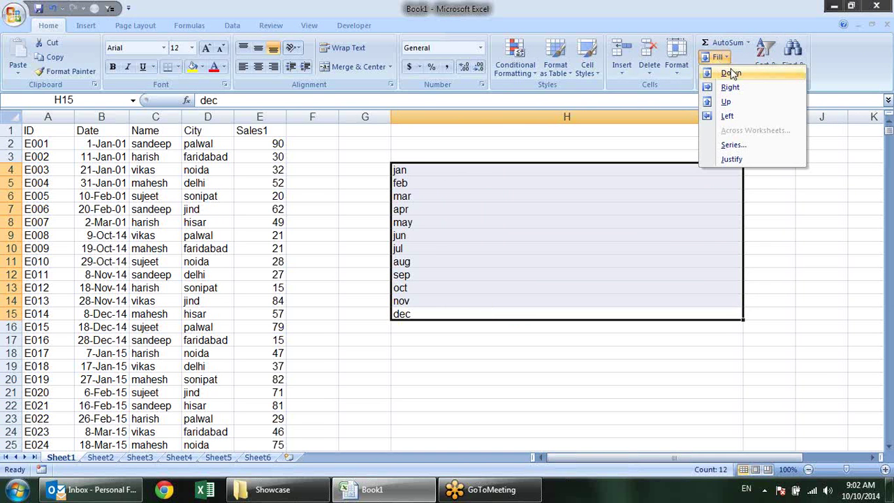
left_click(745, 159)
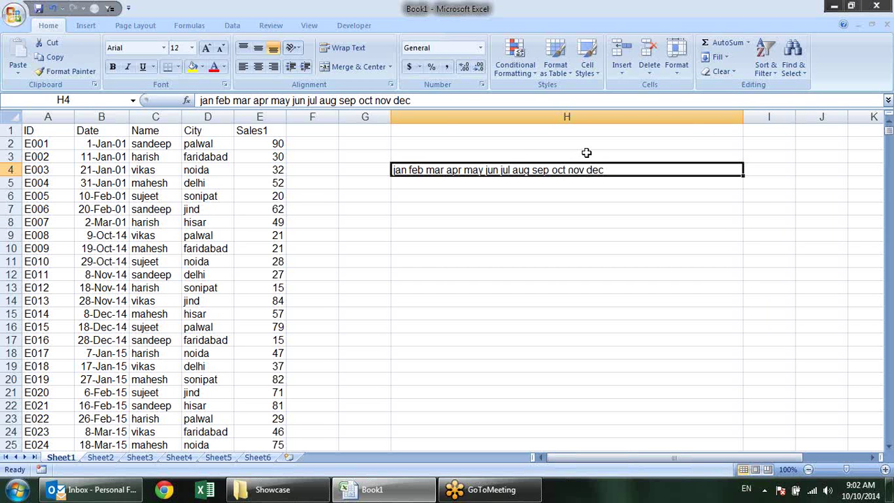
Replace every space in H4 with "," using Replace All, making 11 replacements
key("ctrl+f")
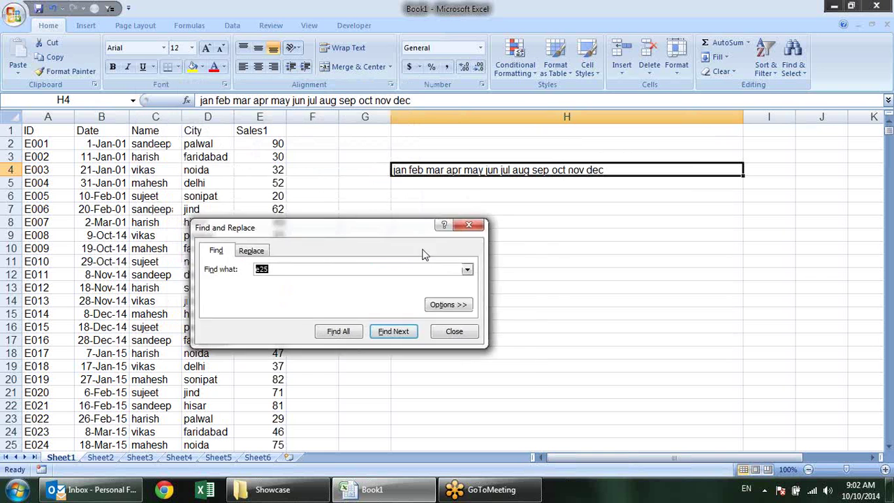
left_click_drag(391, 227, 475, 247)
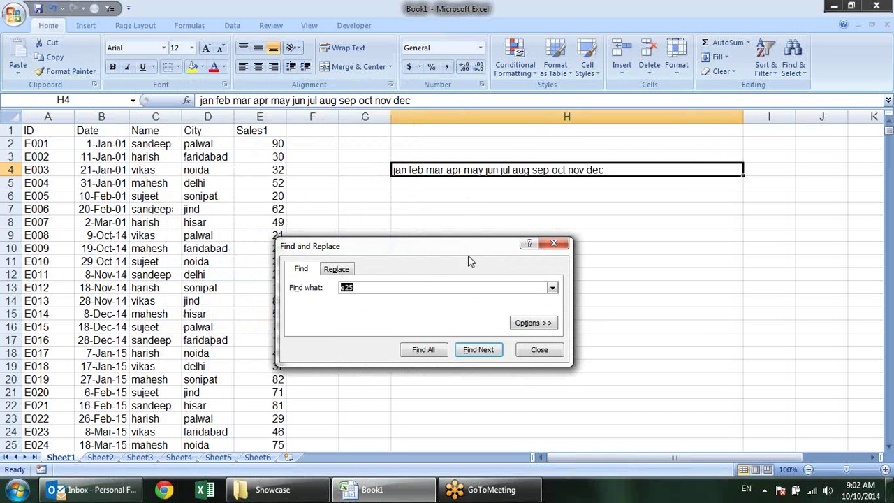
left_click(336, 269)
left_click(358, 286)
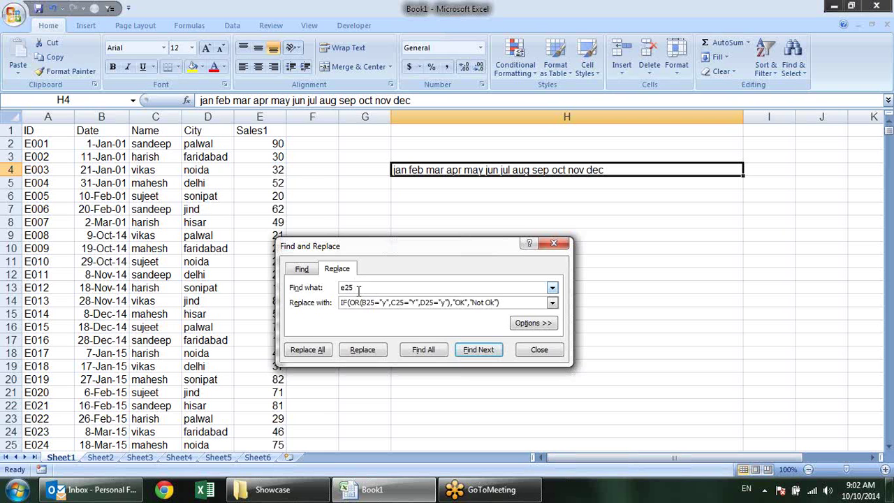
left_click_drag(358, 286, 332, 291)
key("BackSpace")
left_click_drag(499, 303, 338, 303)
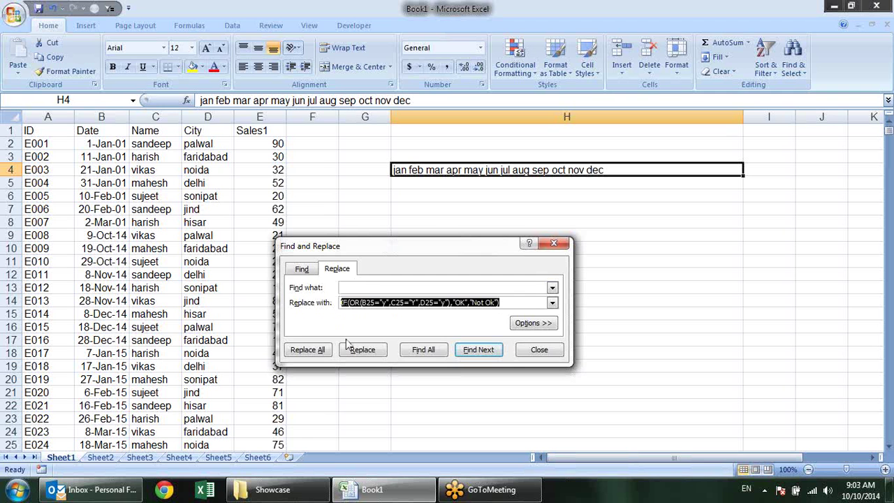
type("',")
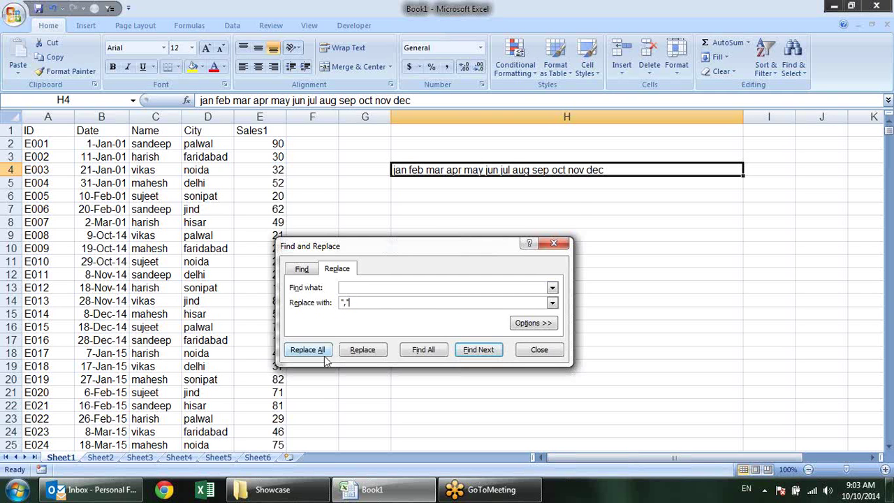
left_click(321, 350)
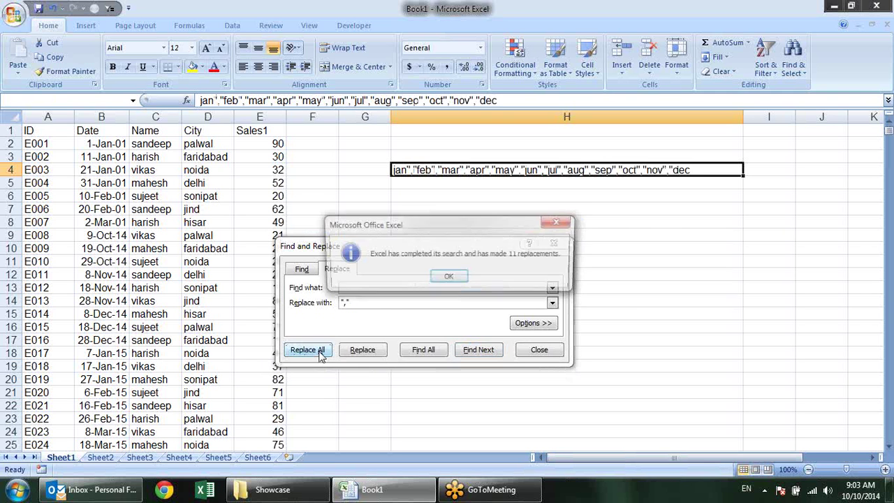
left_click(450, 278)
left_click(538, 349)
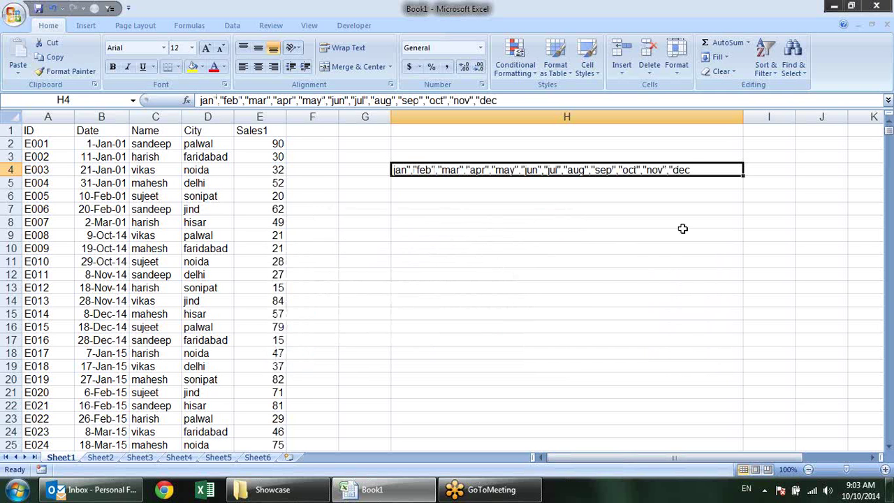
Turn H4's month text into =CHOOSE(G4,"jan",…,"dec") by adding quotes and the CHOOSE prefix
double_click(695, 169)
type("\"")
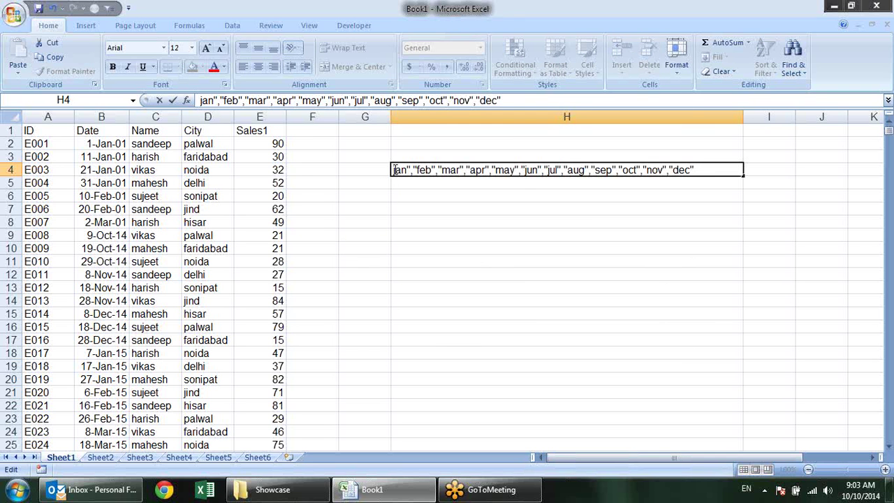
type("\"")
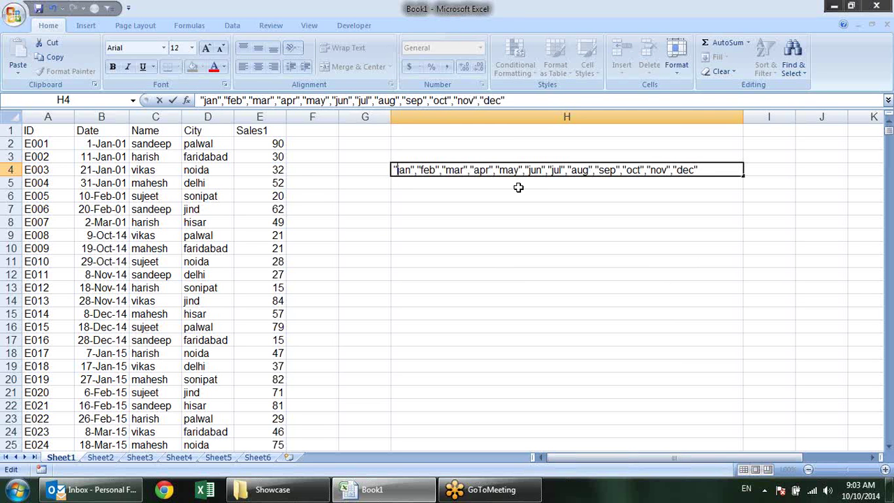
left_click(394, 170)
type("=cho")
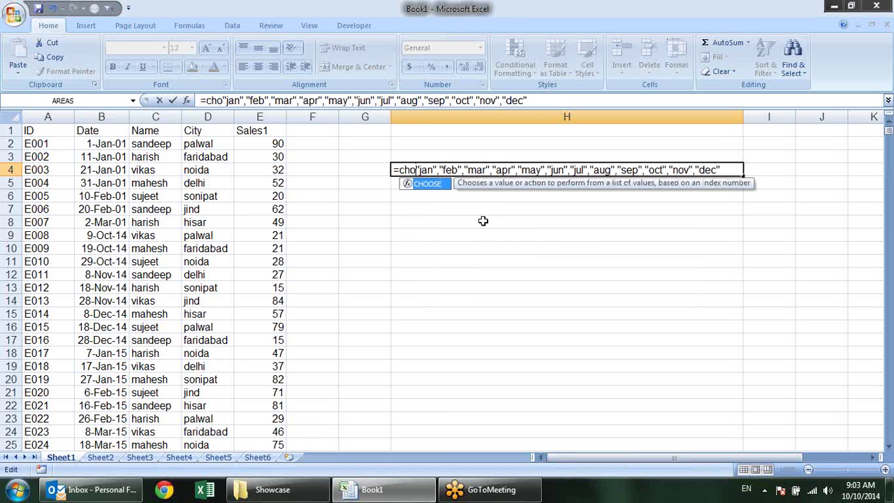
key("Tab")
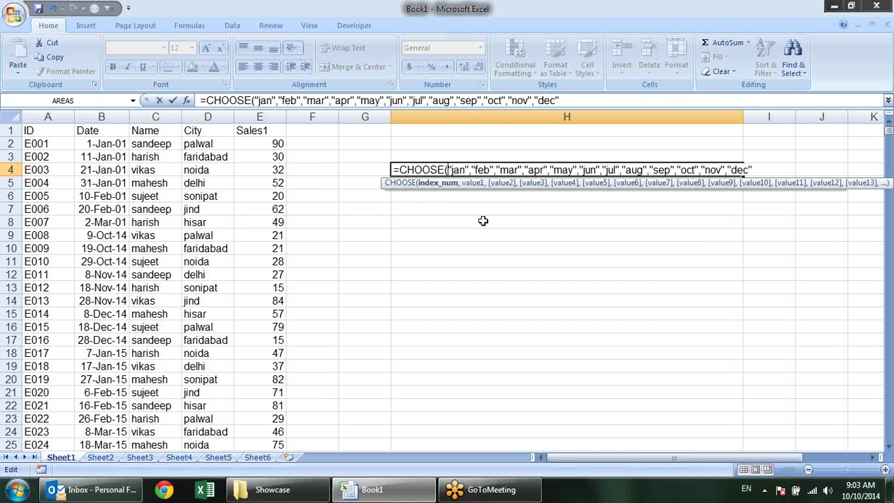
left_click(364, 168)
type(",")
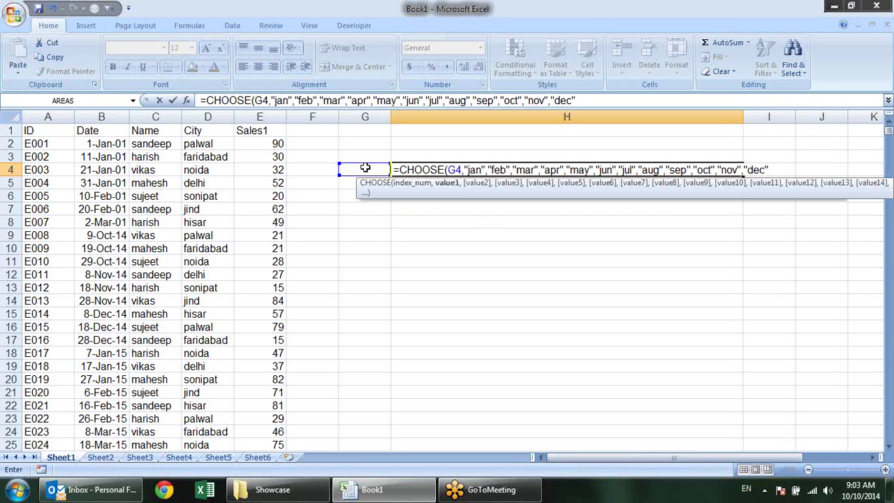
key("Return")
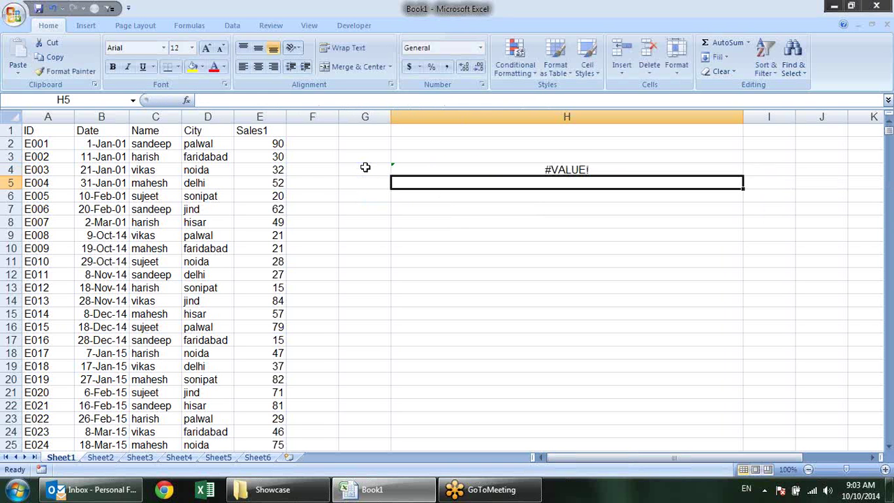
Enter a test value in G4, narrow column H, and copy the H4 formula down to H16
key("Up")
left_click(365, 167)
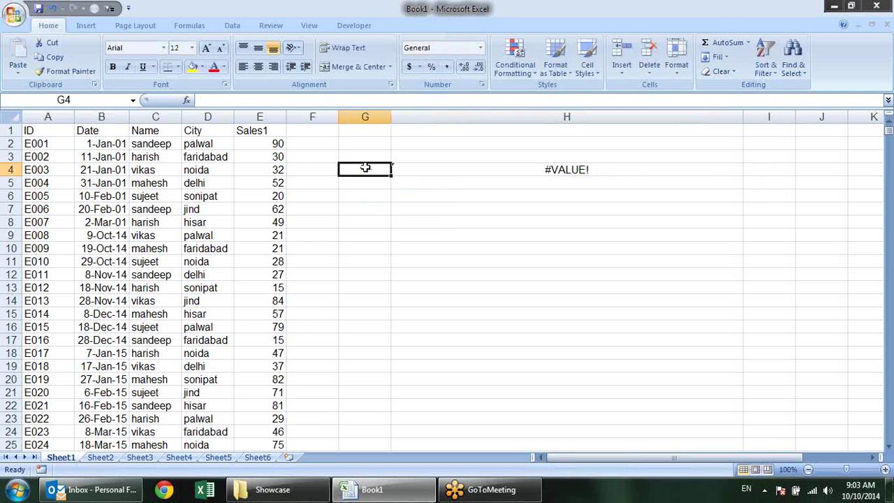
type("2 feb")
key("Return")
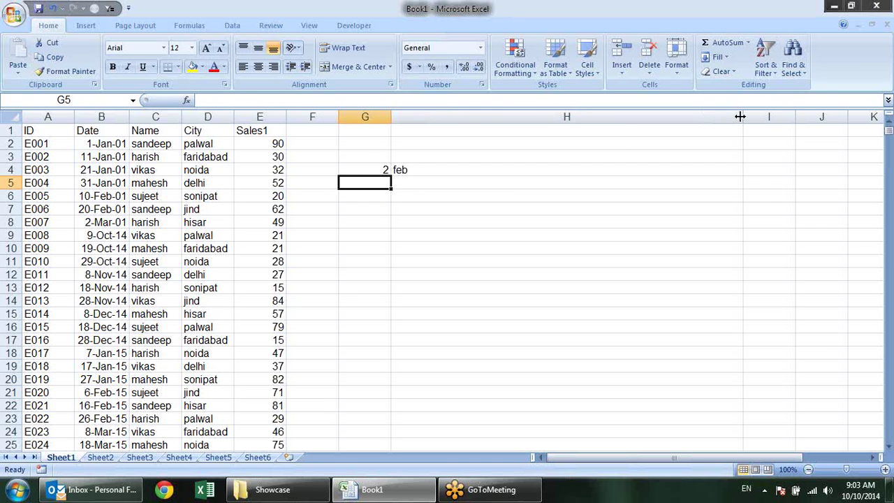
left_click_drag(743, 117, 460, 137)
left_click(419, 168)
left_click_drag(455, 177, 466, 332)
Test month numbers 2, 3, 4 and 12 in G5:G8, then undo them and clear G4
left_click(366, 182)
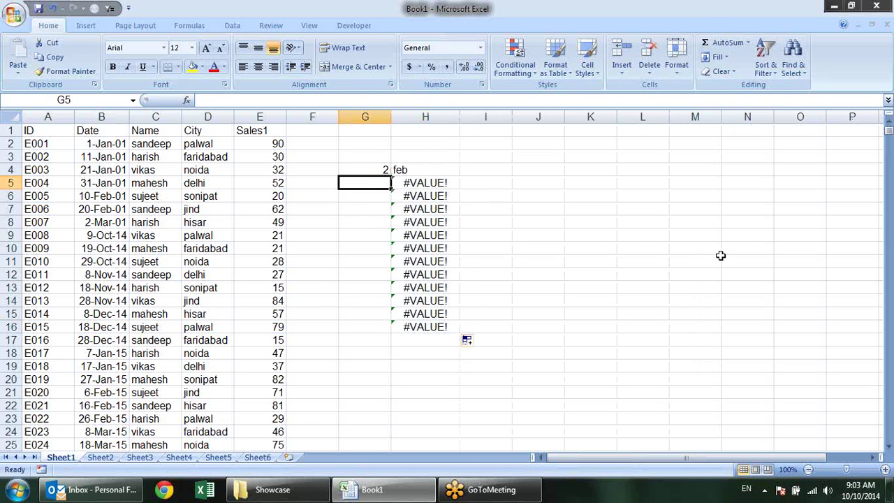
type("2")
key("Return")
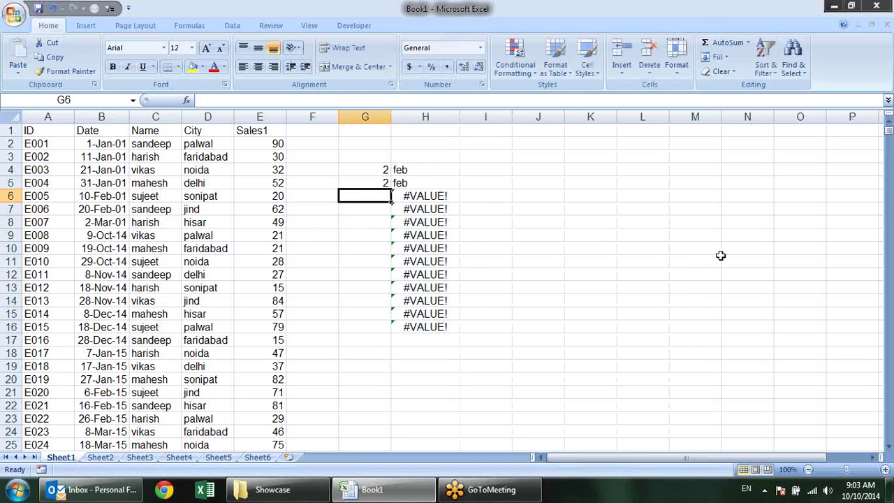
type("3")
key("Return")
type("4")
key("Return")
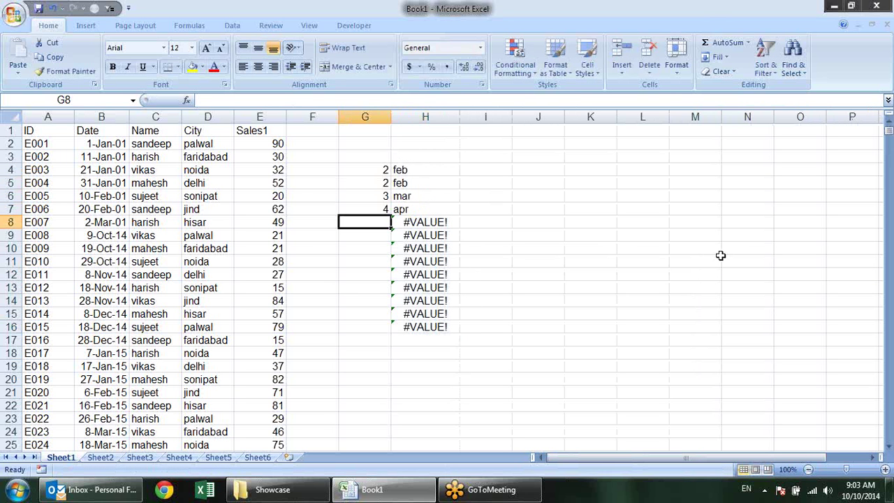
type("12")
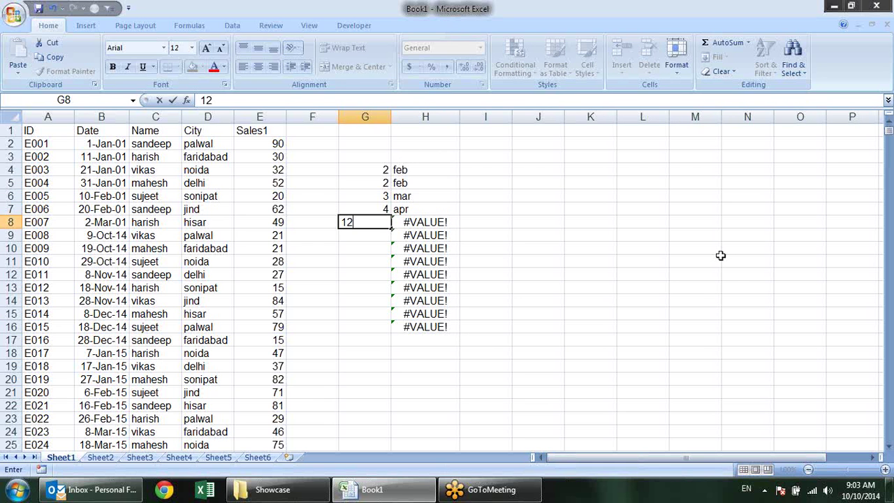
key("Return")
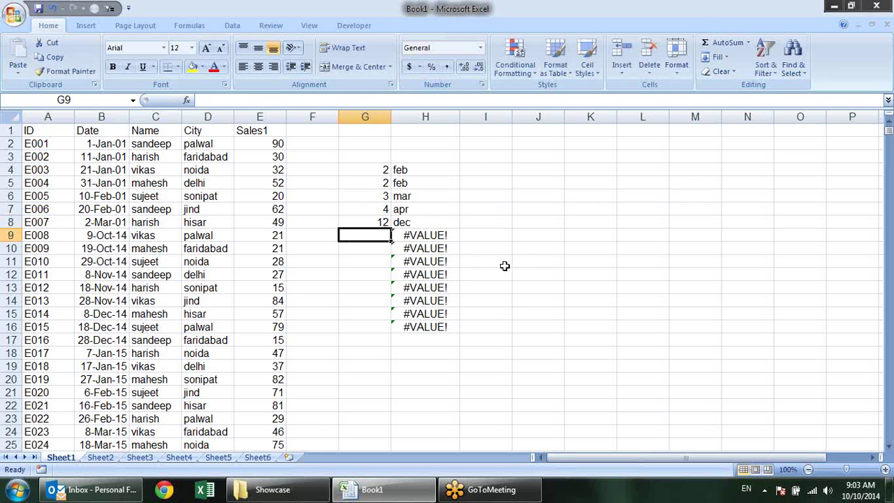
key("ctrl+z")
key("ctrl+z")
key("ctrl+z")
key("ctrl+z")
key("ctrl+z")
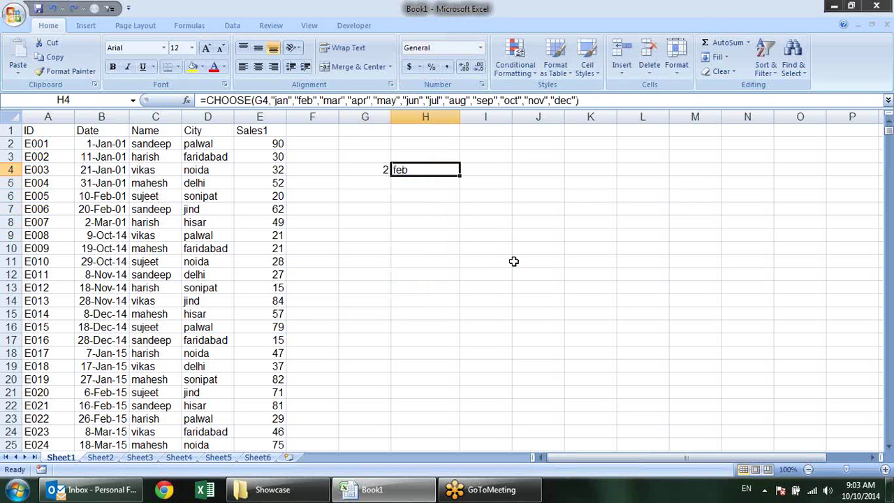
left_click(378, 169)
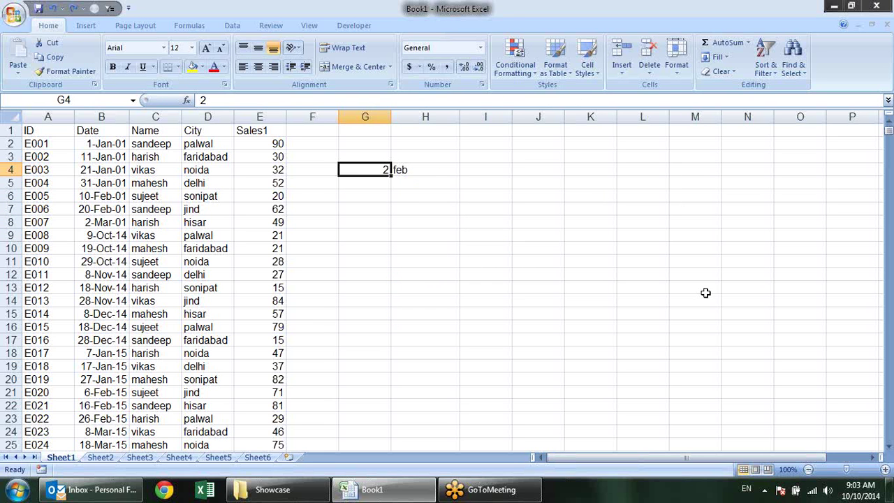
key("Delete")
Copy the month-name formula from H4 down to H18 and recheck H4
left_click(441, 168)
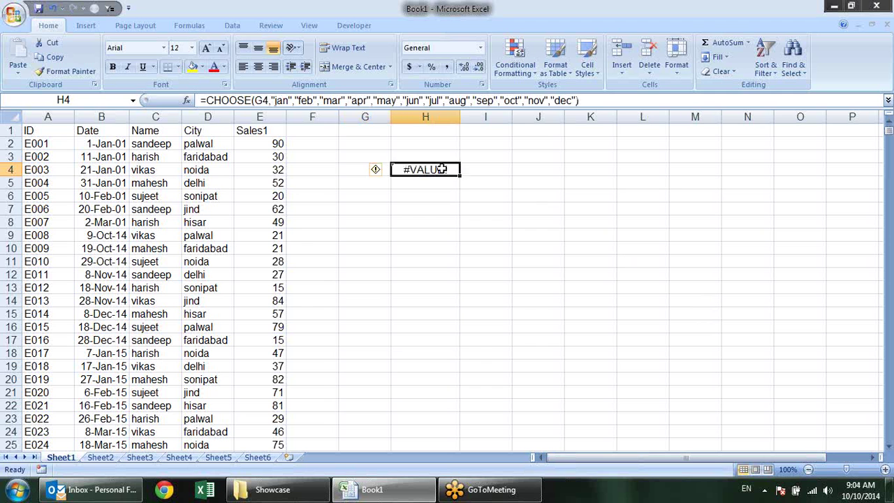
left_click_drag(459, 176, 464, 359)
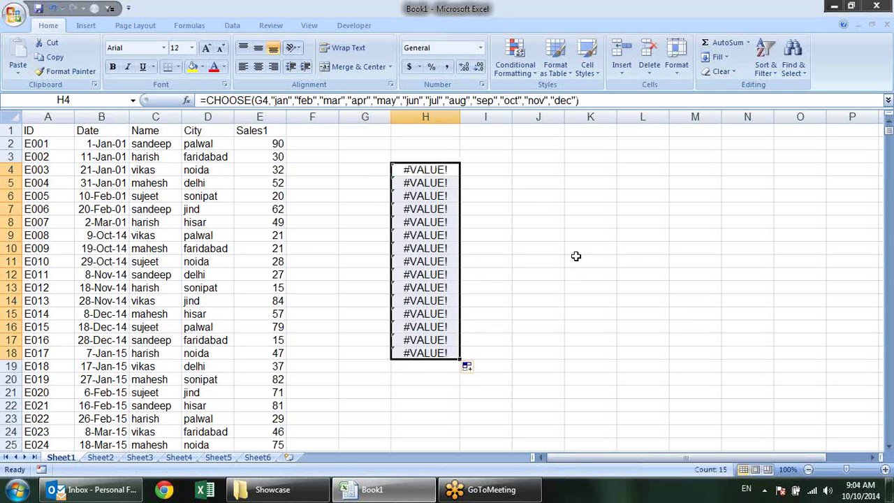
left_click(575, 256)
left_click(363, 165)
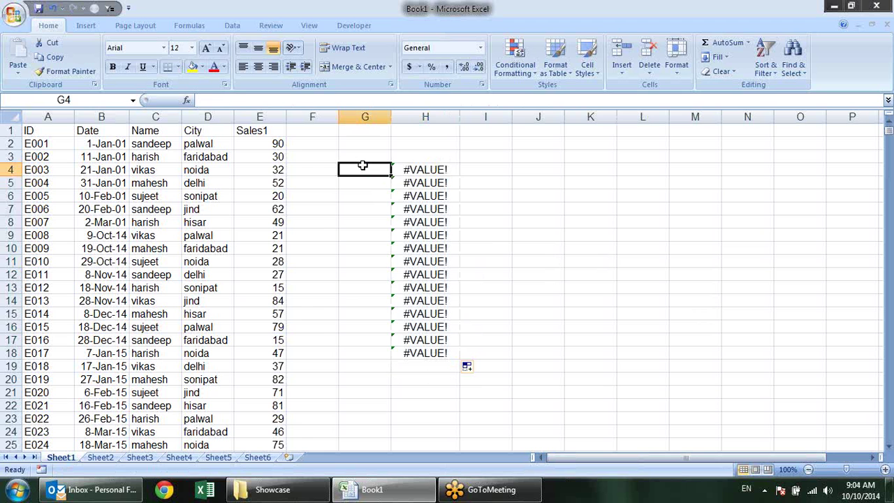
left_click(432, 169)
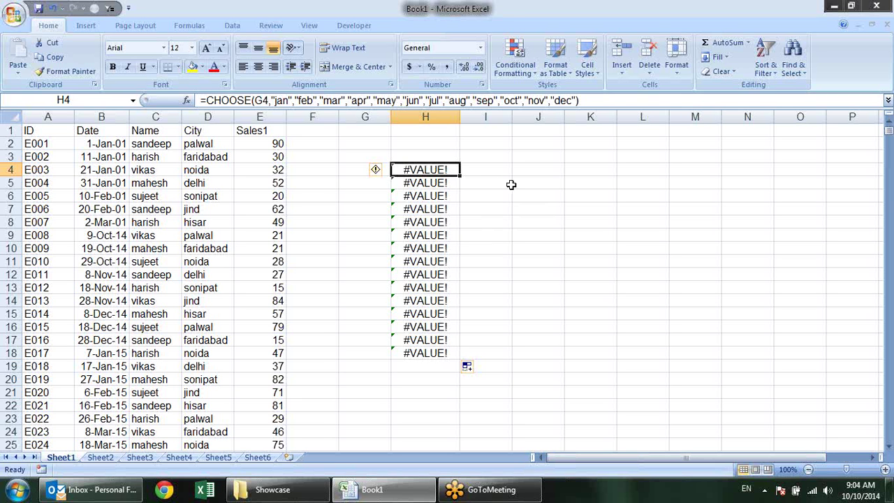
Enter a helper IFERROR formula in I4 that checks H4
left_click(496, 165)
type("=")
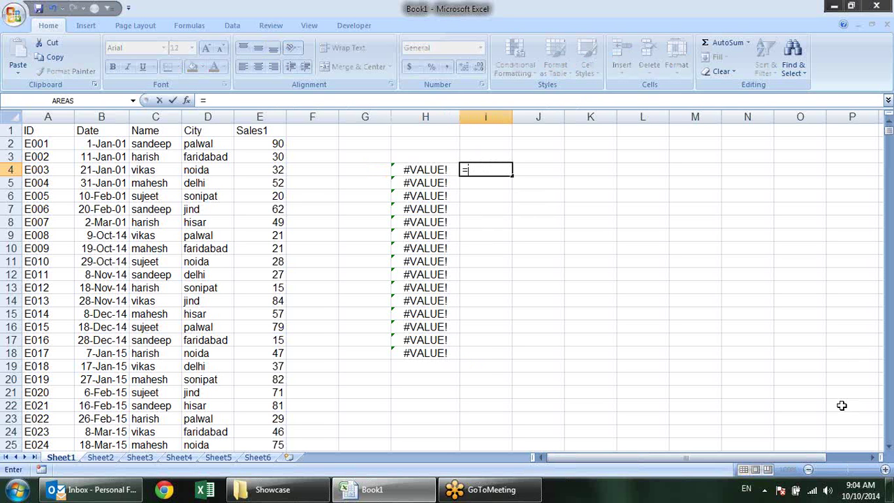
type("if")
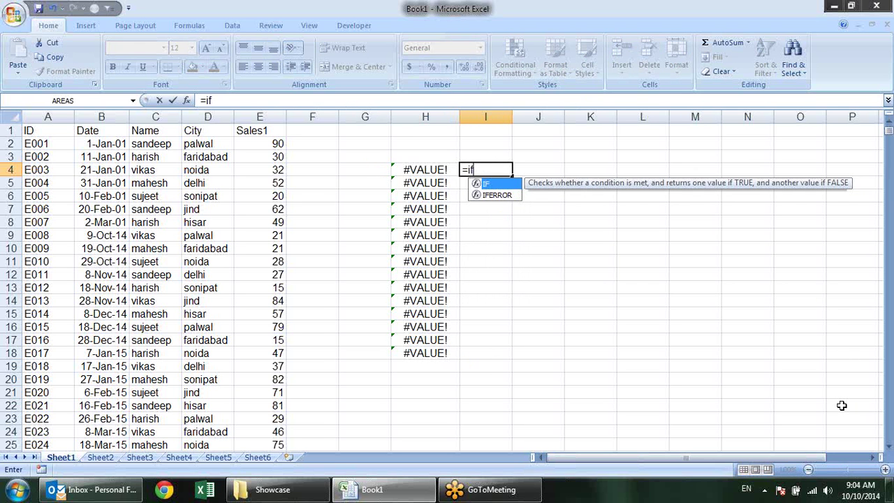
key("Down")
key("Tab")
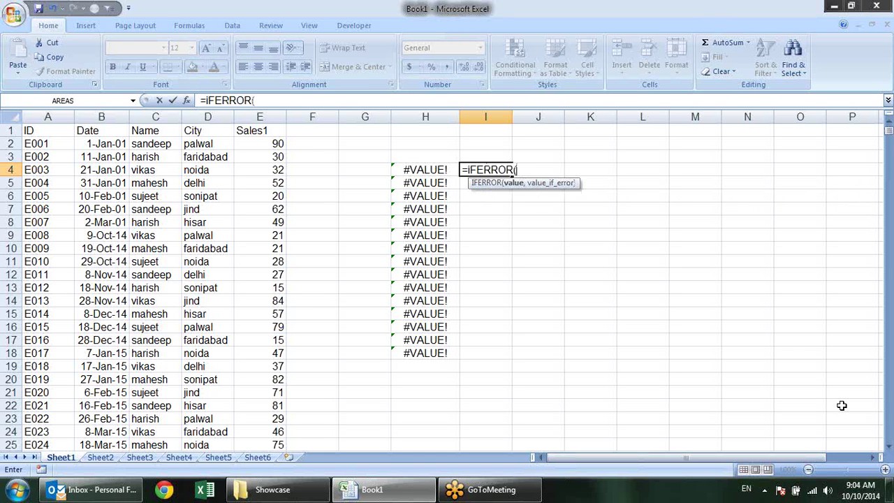
left_click(440, 169)
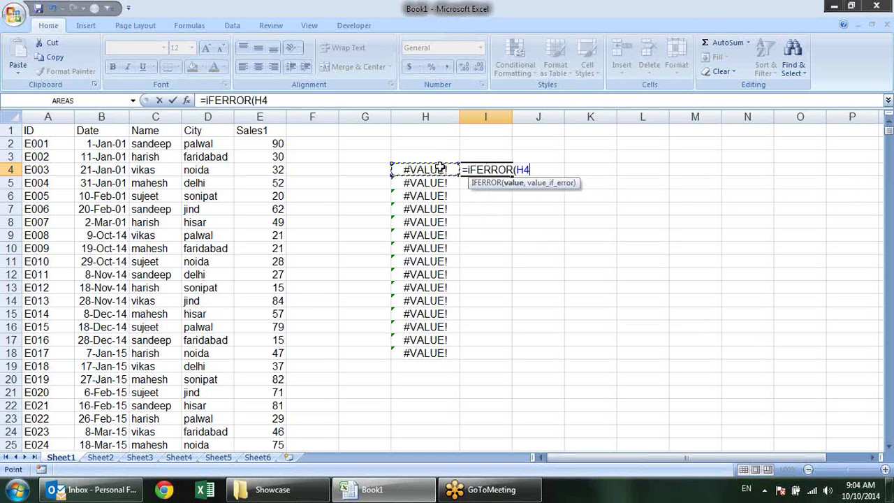
type(",")
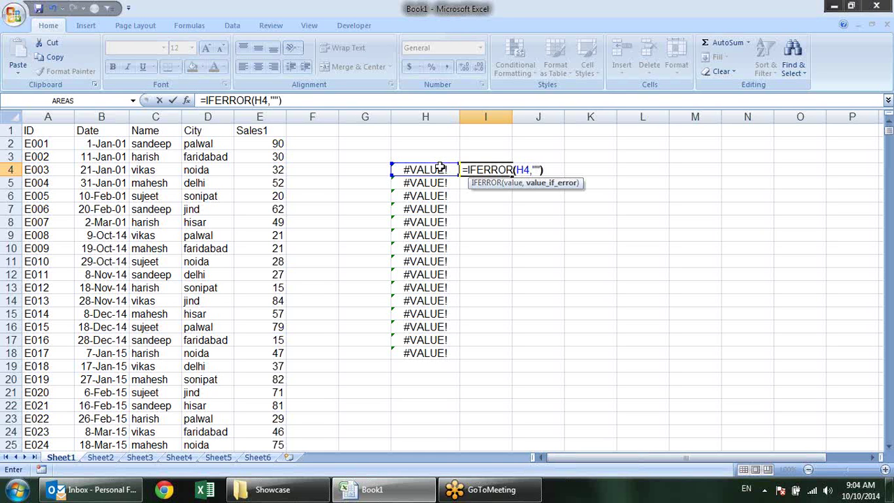
key("Return")
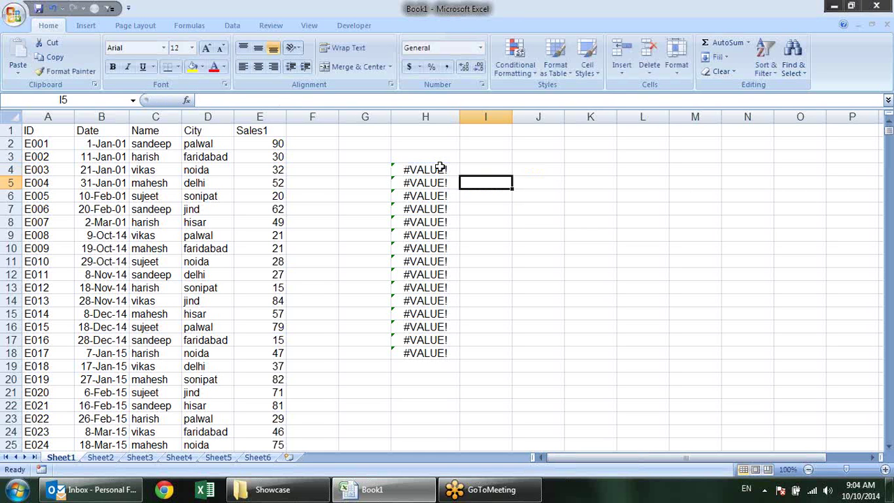
left_click(477, 168)
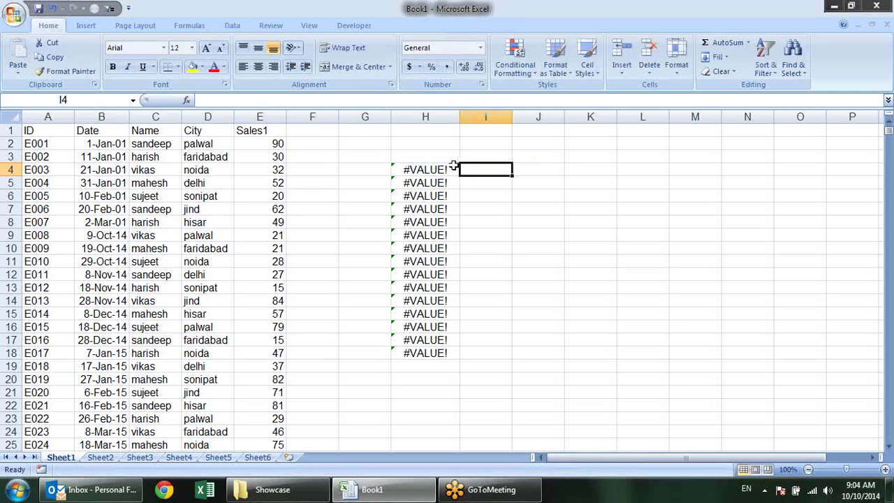
Wrap H4's month-name CHOOSE formula in IFERROR with an empty-string fallback
left_click(451, 168)
key("F2")
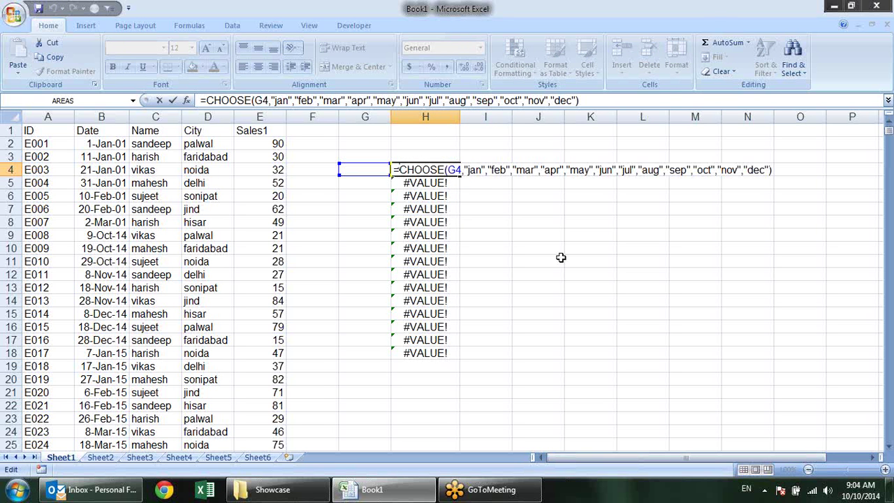
type("i")
key("Down")
key("Tab")
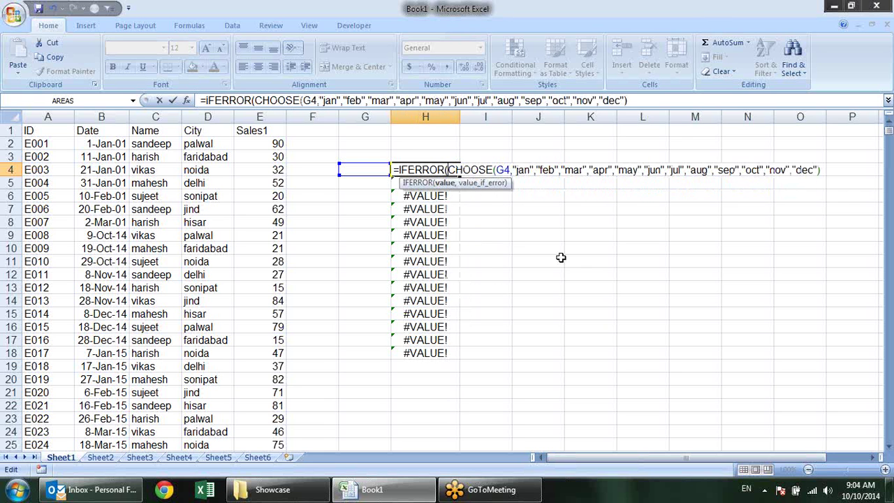
key("shift+End")
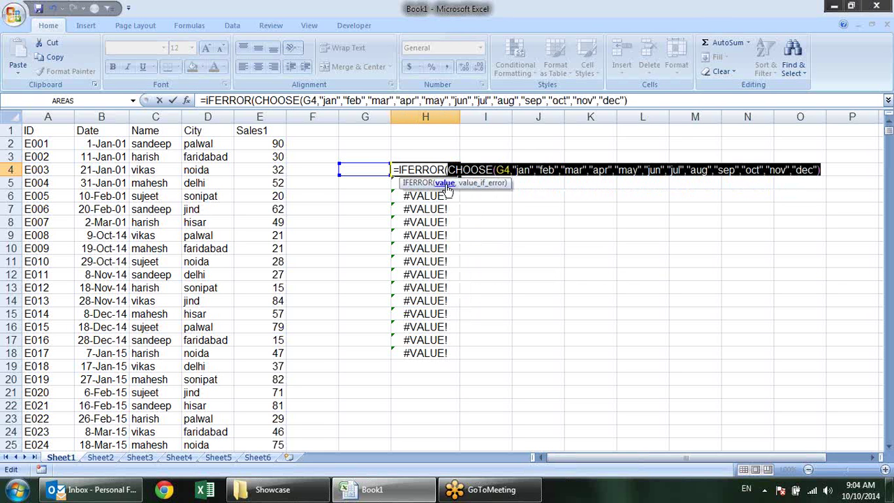
left_click(826, 169)
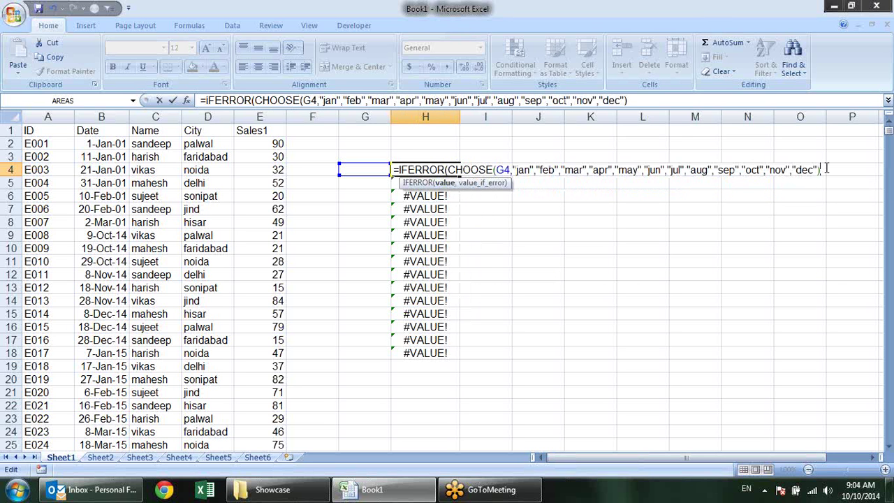
type(",")
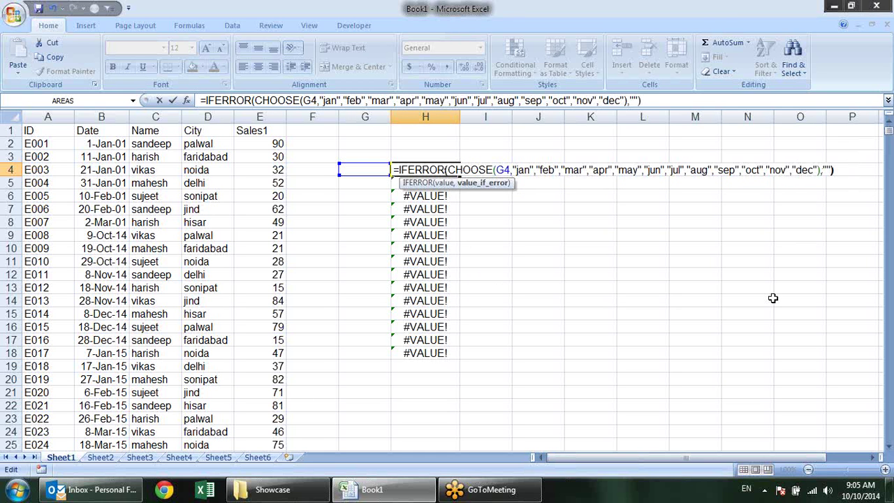
type("\"dec\")")
key("Return")
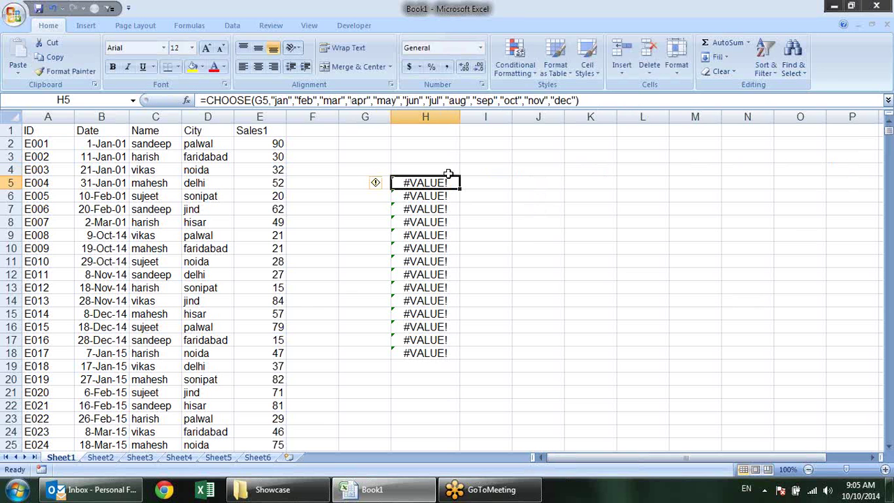
left_click(447, 174)
left_click(462, 175)
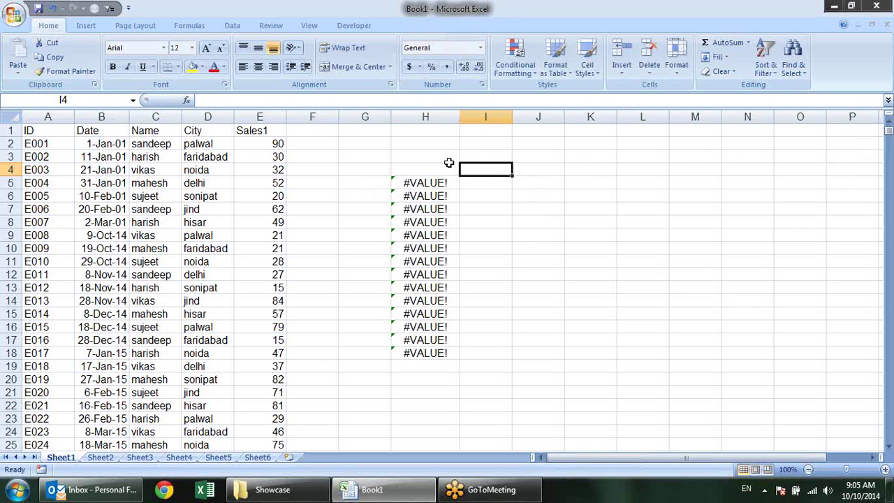
left_click(452, 168)
Fill the IFERROR formula down to H18 and enter 2, 3, 5, 10 in G4:G7
double_click(460, 175)
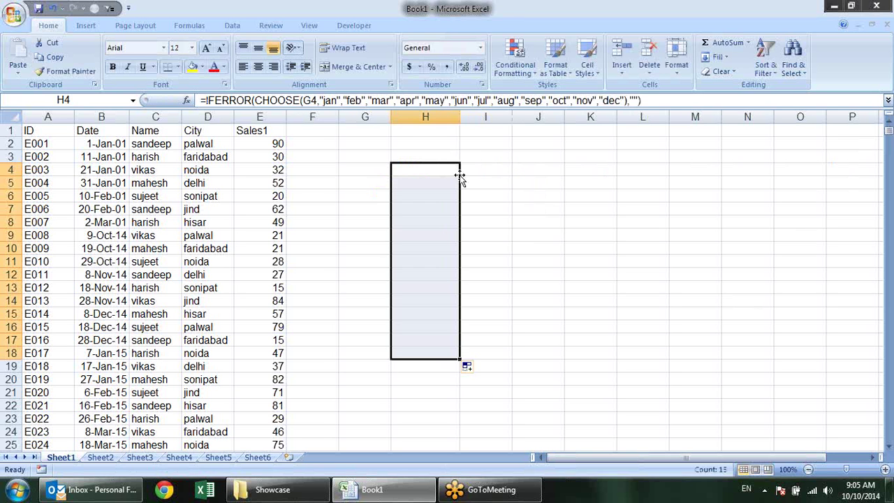
left_click(371, 174)
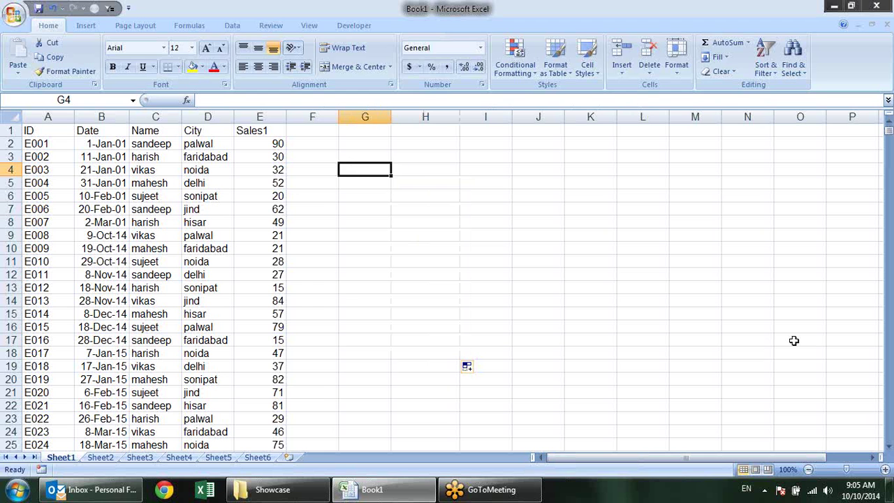
type("2 feb")
key("Return")
type("3 mar")
key("Return")
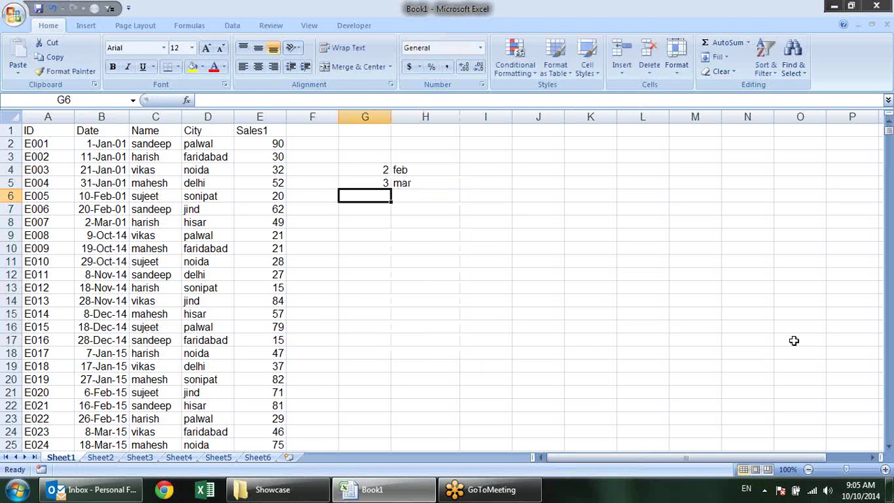
type("5 may")
key("Return")
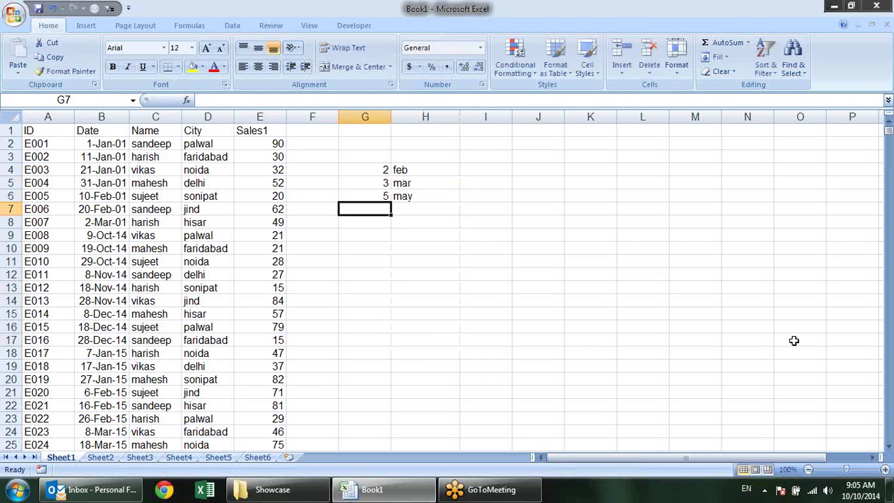
type("10 oct")
key("Return")
Enter 10, 3, 6 in G8:G10, correcting G8 from 25, then select G4:H13
type("25")
key("Return")
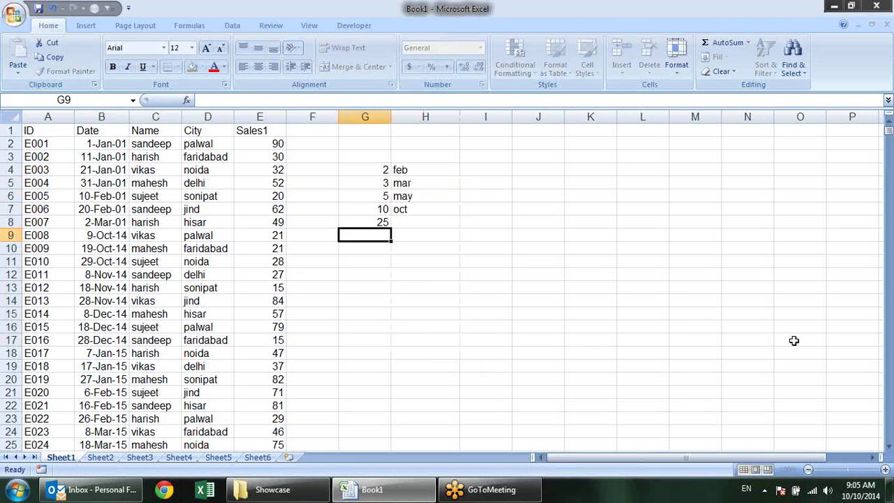
key("Up")
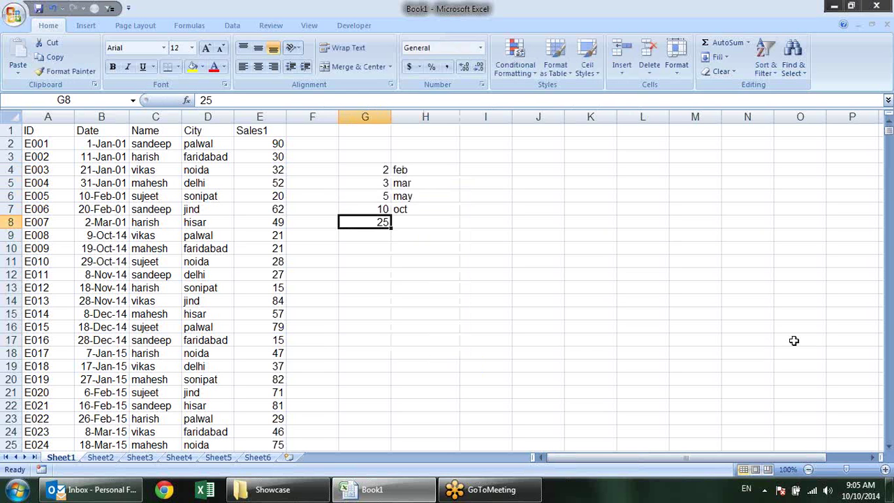
type("10 oct")
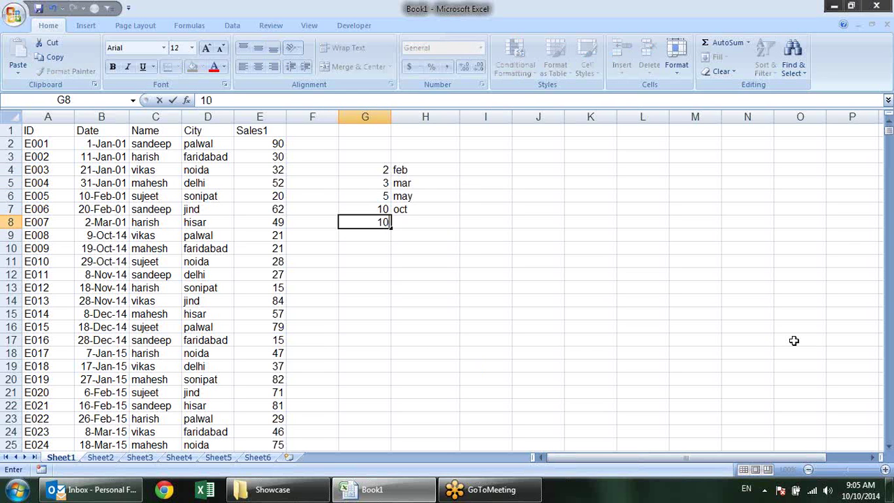
key("Return")
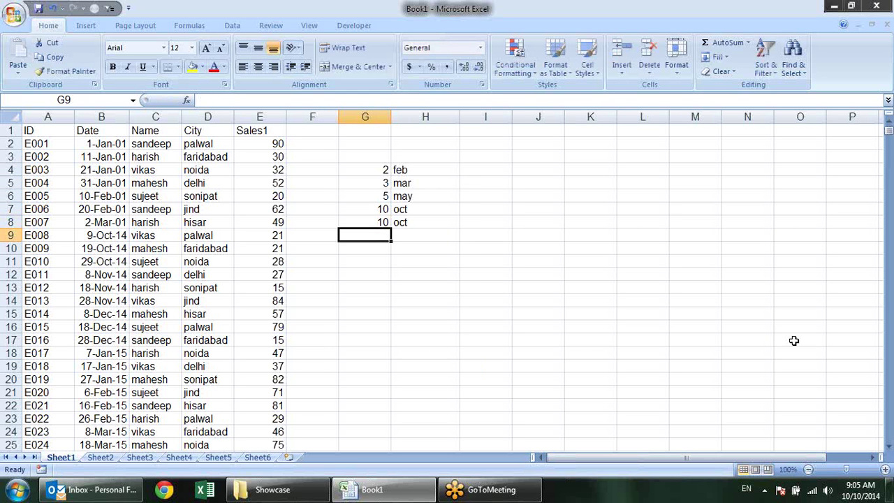
type("3 mar")
key("Return")
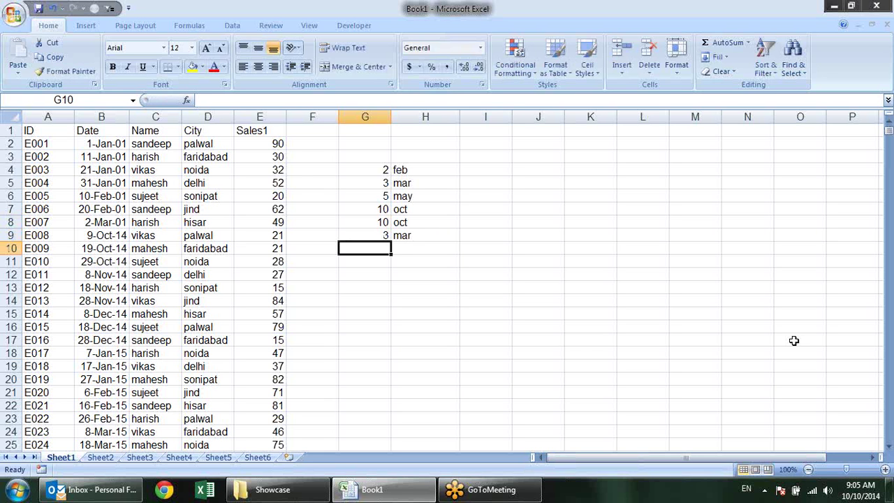
type("6 jun")
key("Return")
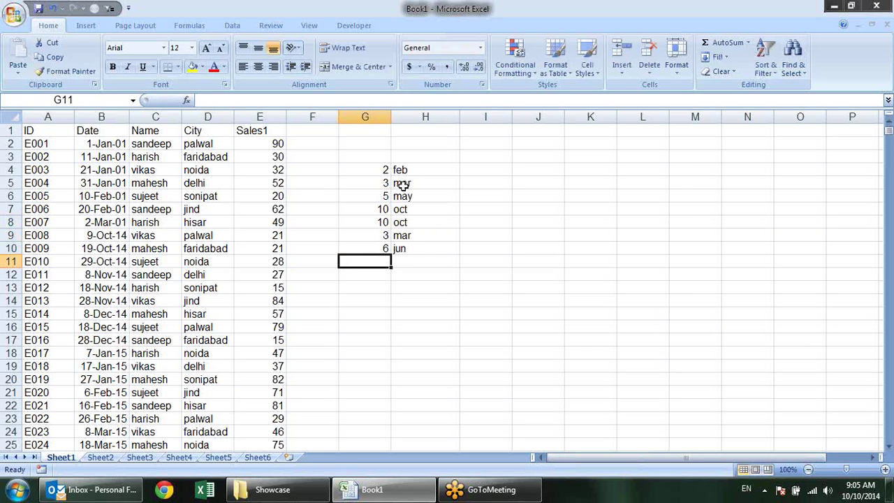
left_click_drag(385, 170, 426, 290)
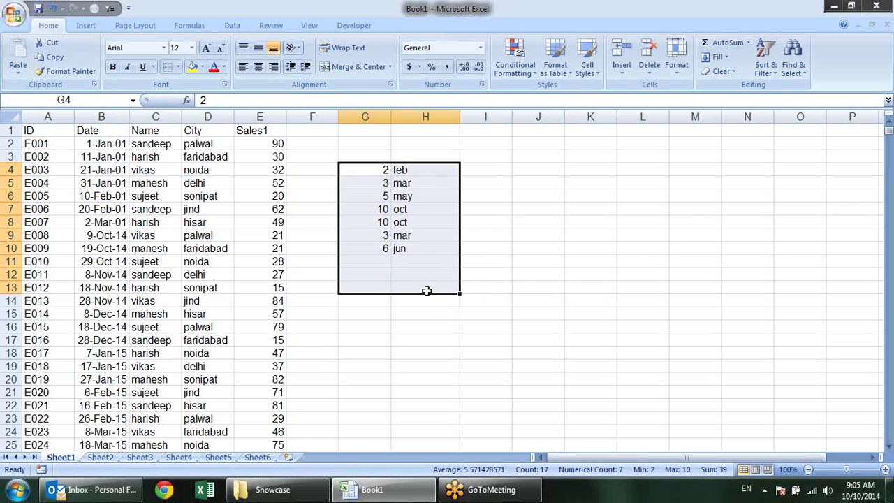
Clear the contents of G4:H13 and the leftover formulas in H14:H18
key("Delete")
left_click(441, 304)
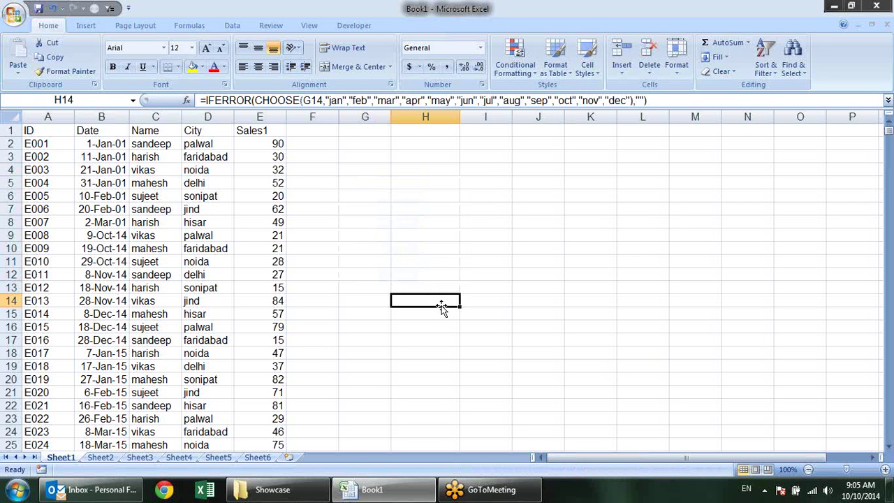
key("shift+Down")
key("shift+Down")
key("shift+Down")
key("shift+Down")
key("Delete")
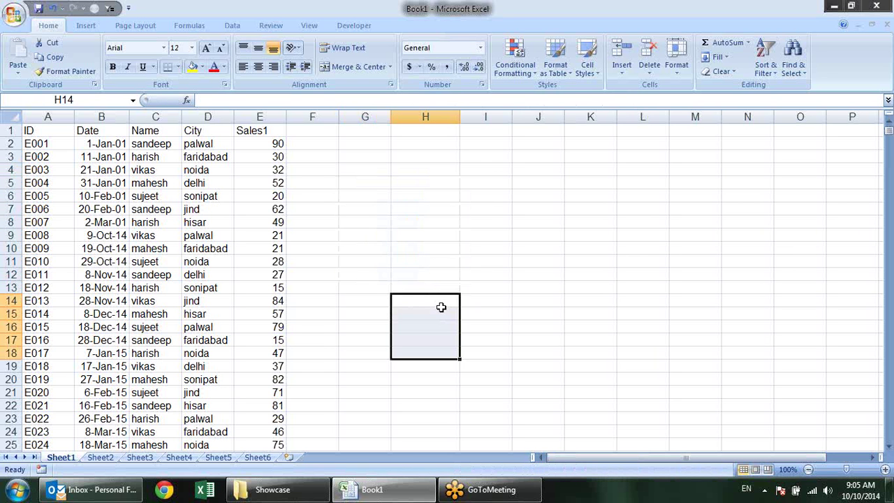
Bring up the Lookup & Reference function list from the Formulas ribbon
left_click(425, 264)
left_click(190, 25)
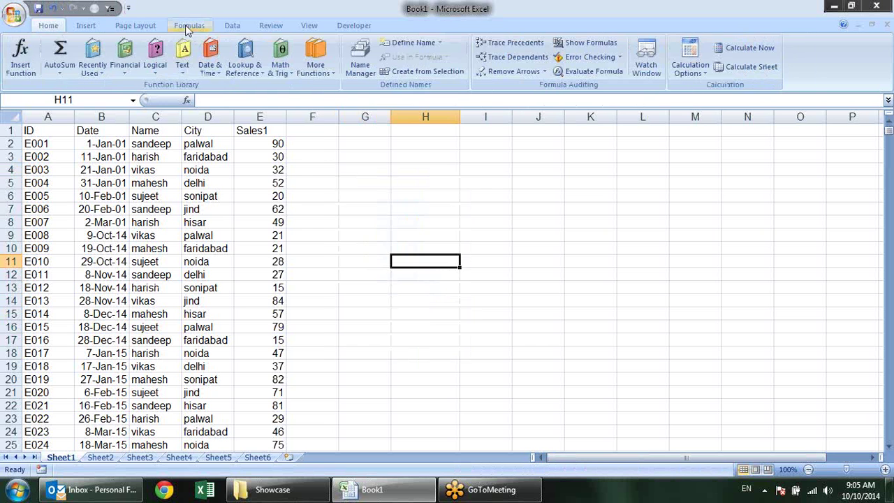
left_click(246, 68)
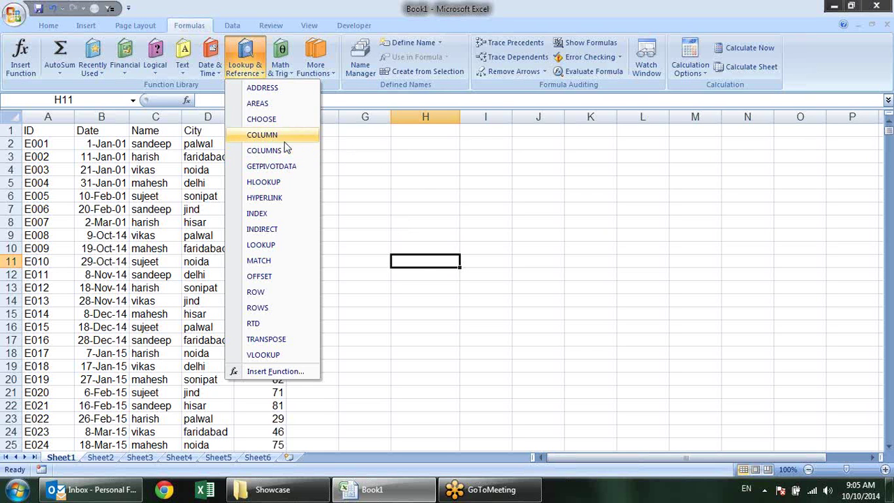
left_click(439, 193)
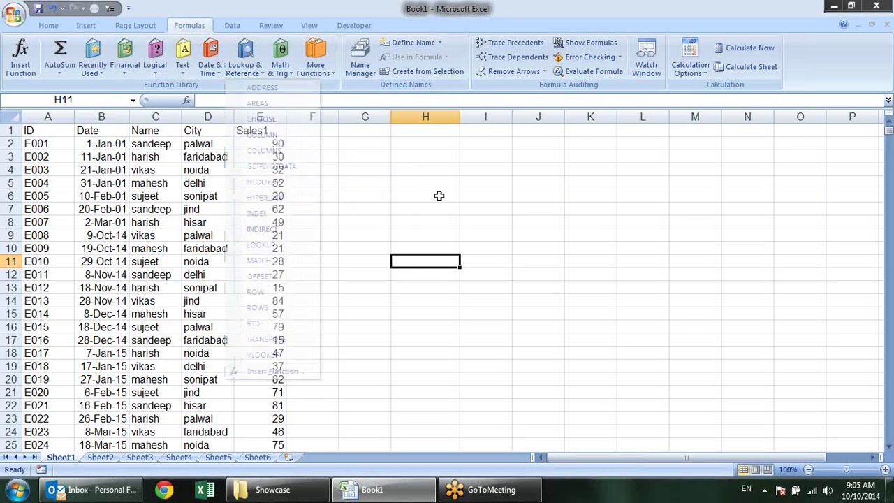
left_click(438, 194)
type("=r")
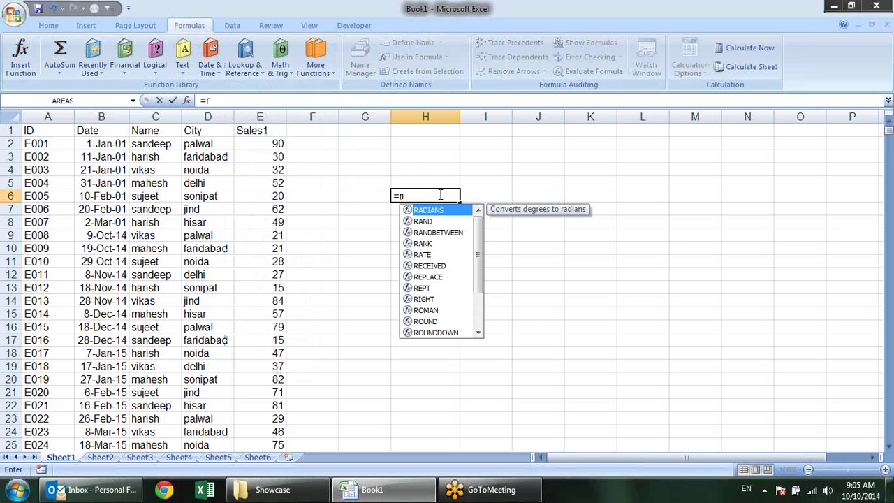
type("ow")
key("Tab")
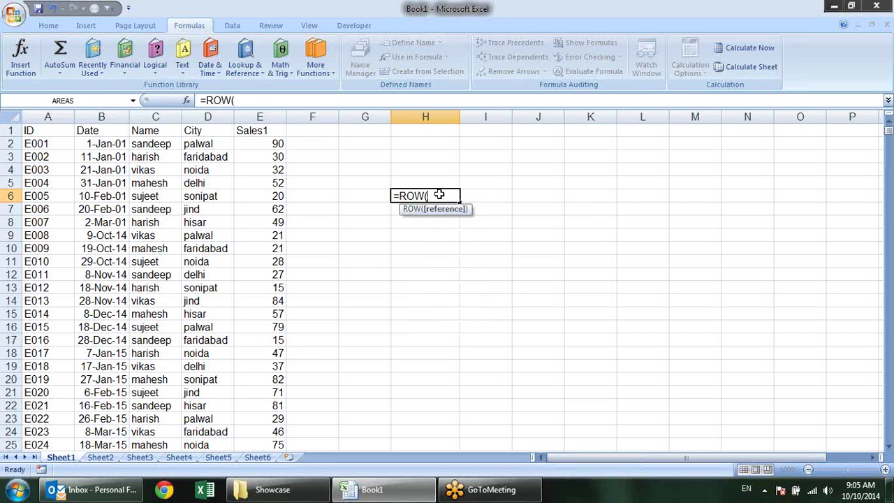
key("Return")
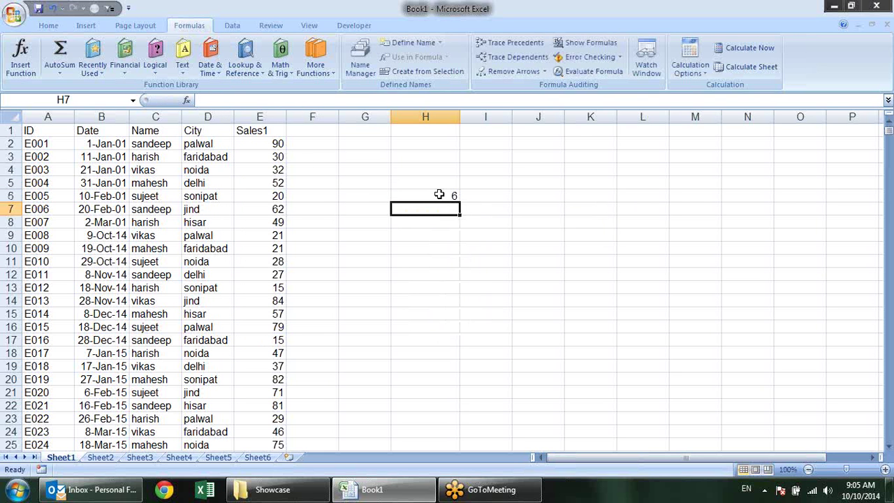
left_click(438, 195)
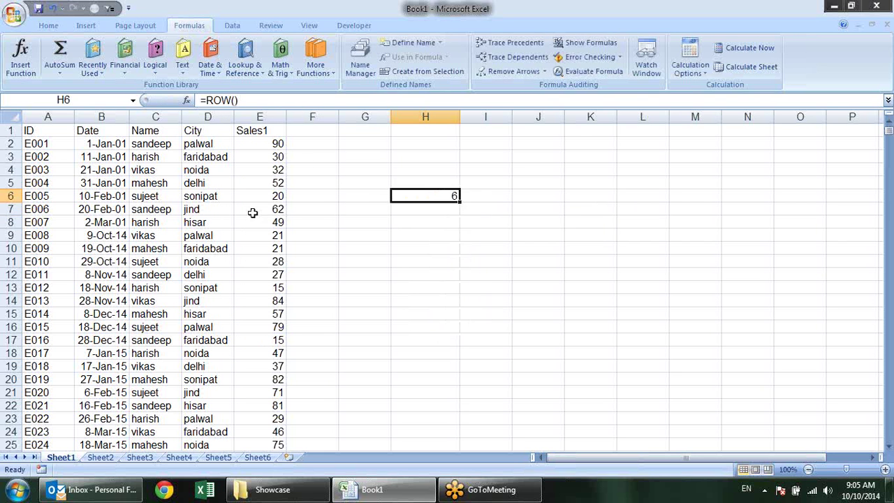
left_click(360, 197)
type("=c")
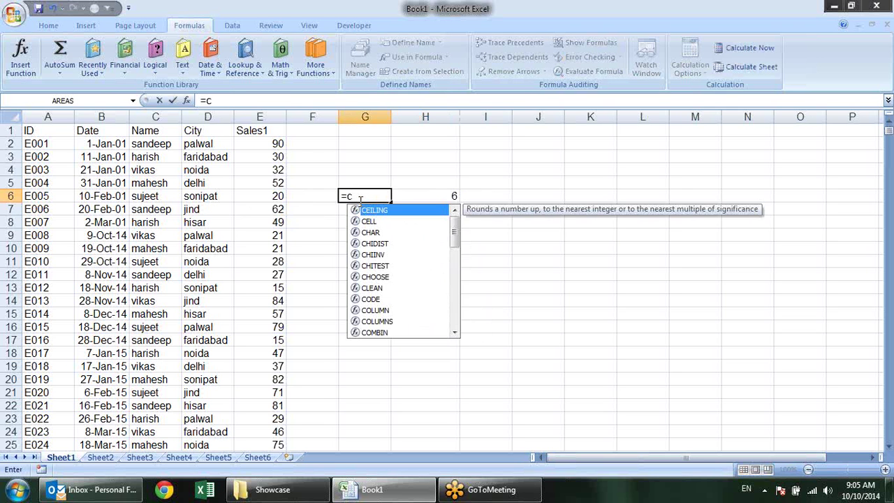
type("olu")
key("Tab")
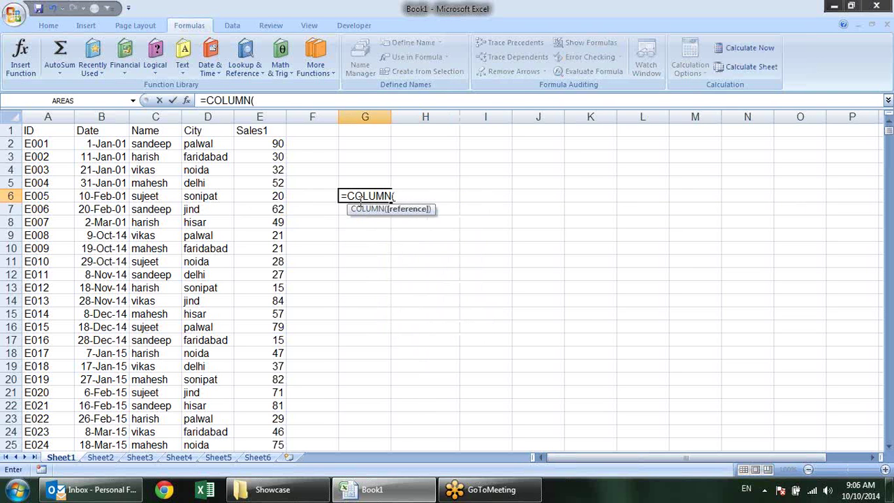
key("Return")
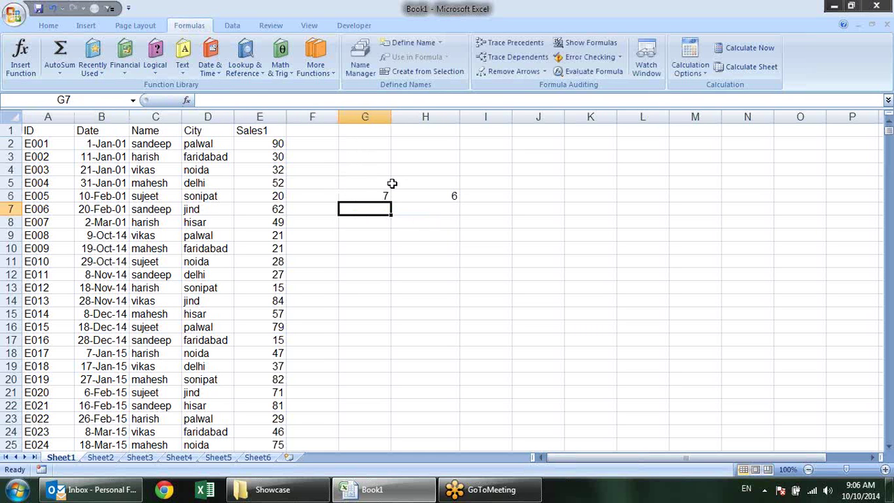
left_click_drag(381, 194, 444, 196)
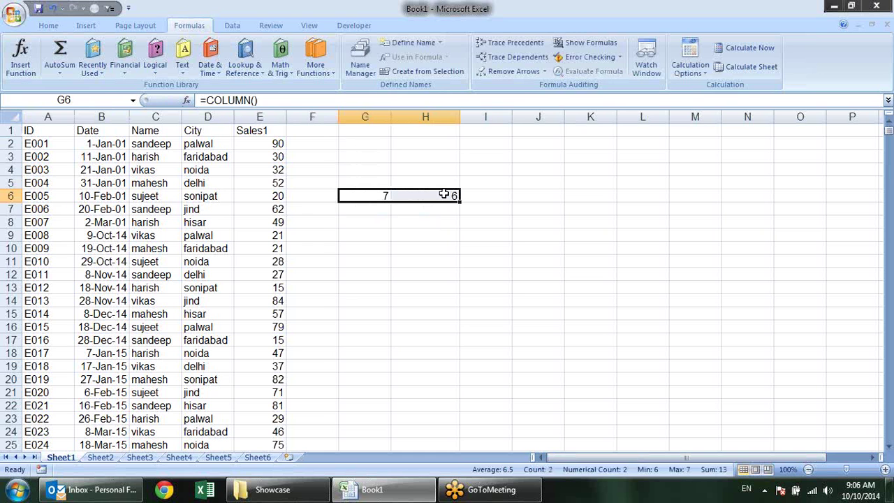
key("Delete")
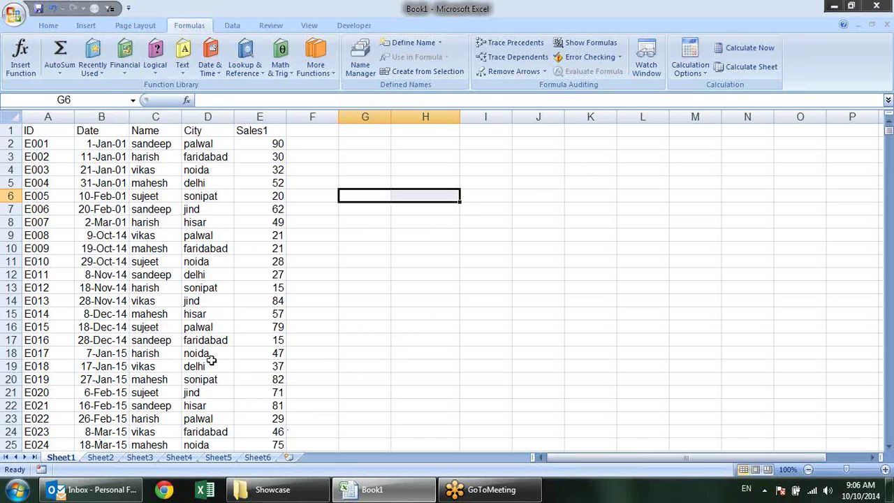
Check column A's context menu, then move to the empty Sheet5
left_click(28, 116)
right_click(56, 118)
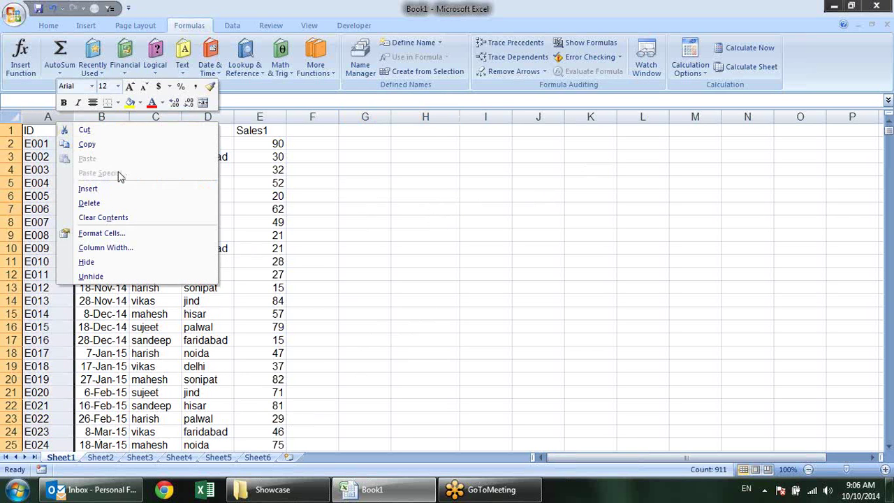
left_click(505, 250)
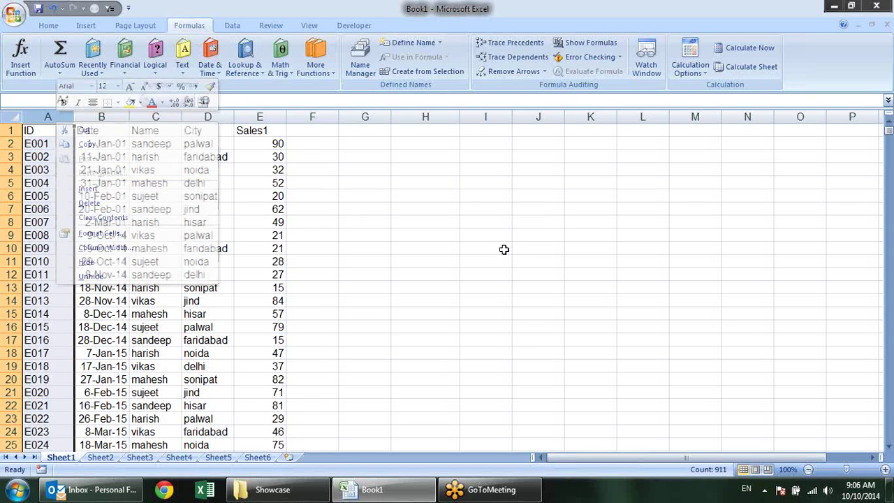
left_click(265, 458)
left_click(218, 458)
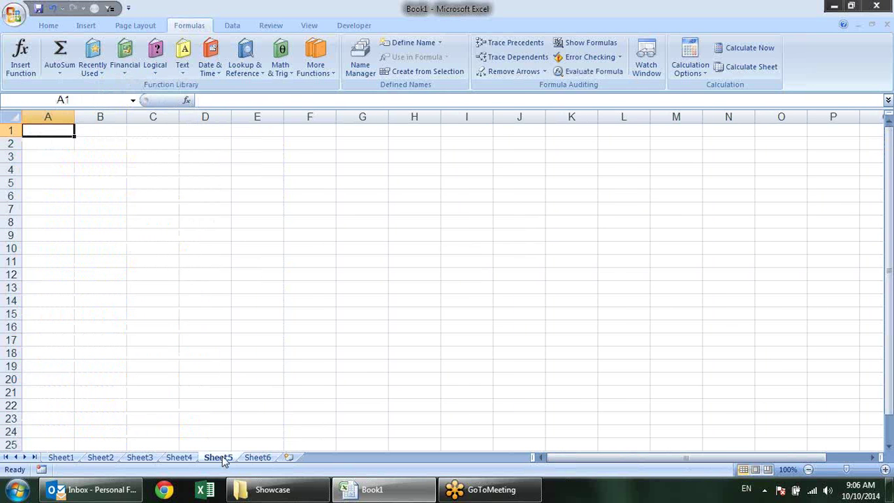
left_click(180, 459)
left_click(218, 458)
Number A1:A23 from 1 to 23 by entering 2 and extending the series
left_click_drag(49, 130, 42, 353)
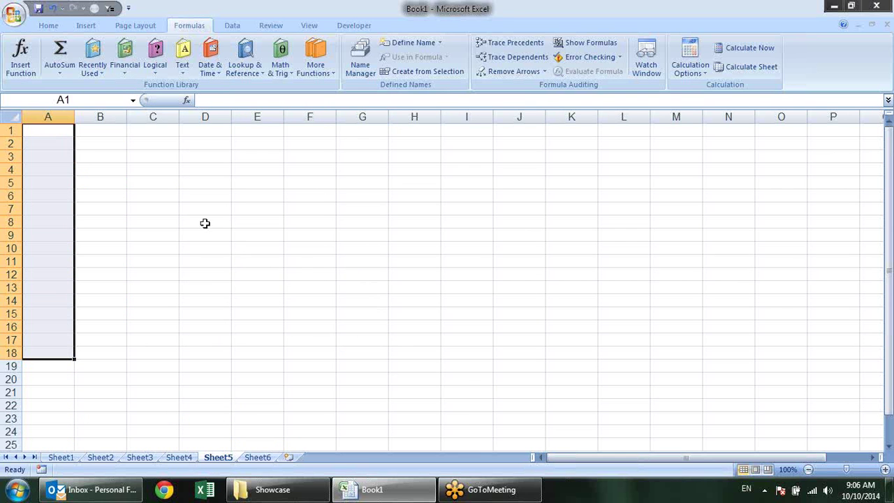
left_click(65, 134)
key("Return")
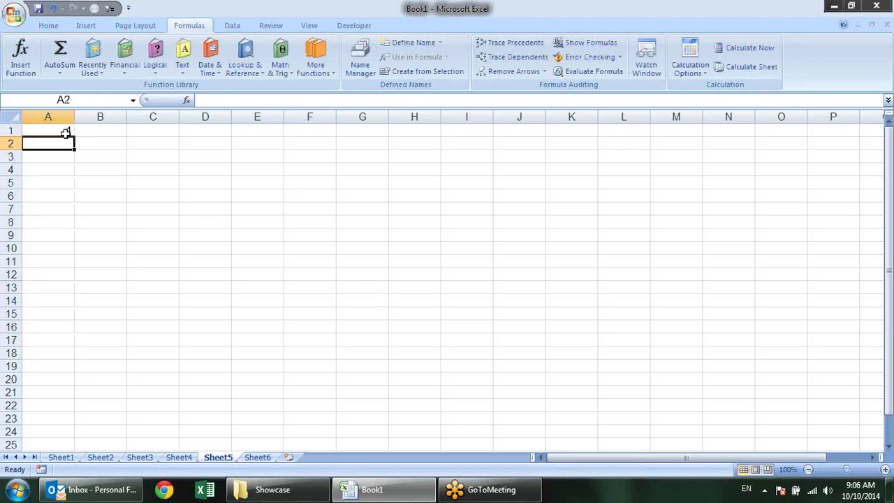
type("2")
key("Return")
left_click_drag(65, 133, 75, 423)
left_click(65, 156)
left_click(82, 146)
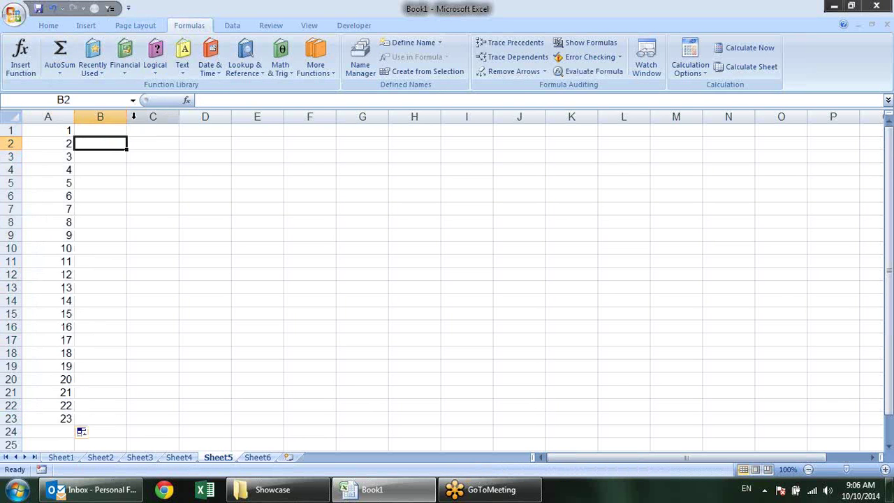
Enter a first name in B1 and fill the repeating name list down to row 23
left_click(107, 129)
type("sandeep")
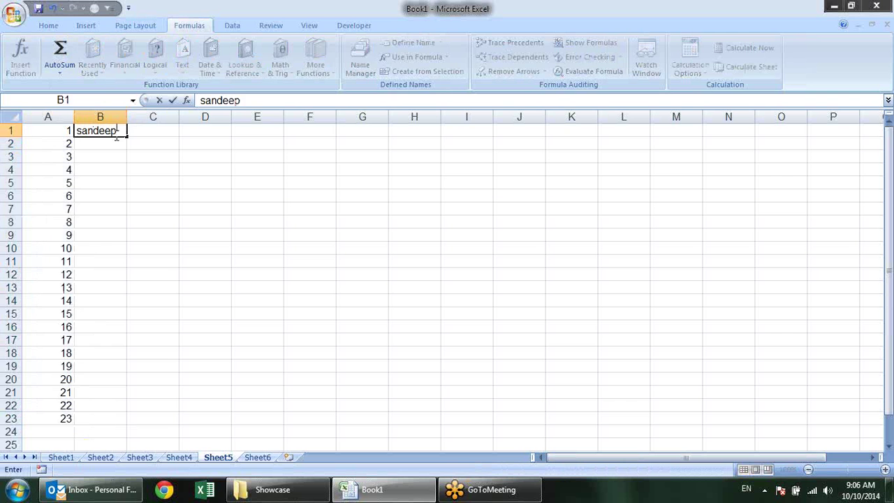
key("Return")
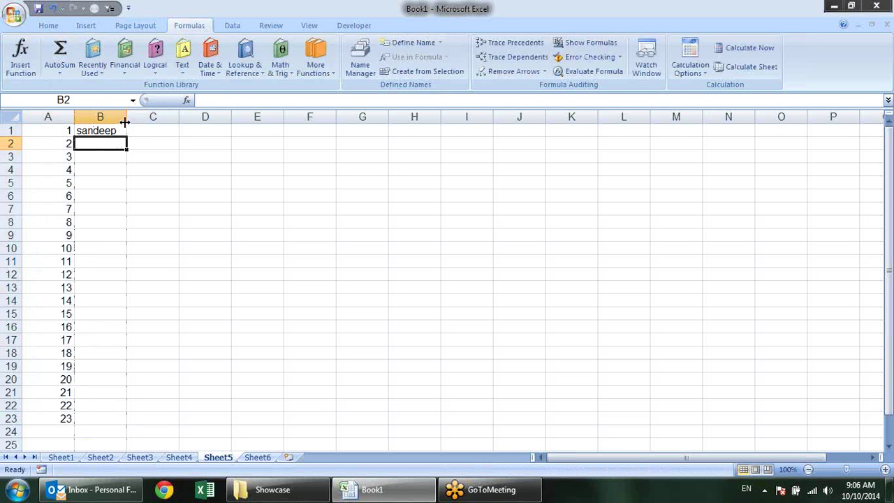
left_click(123, 133)
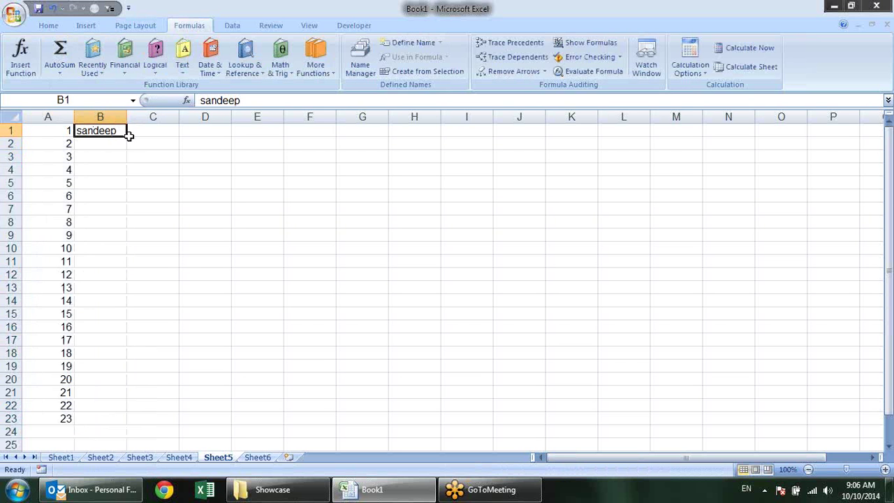
left_click_drag(129, 136, 115, 378)
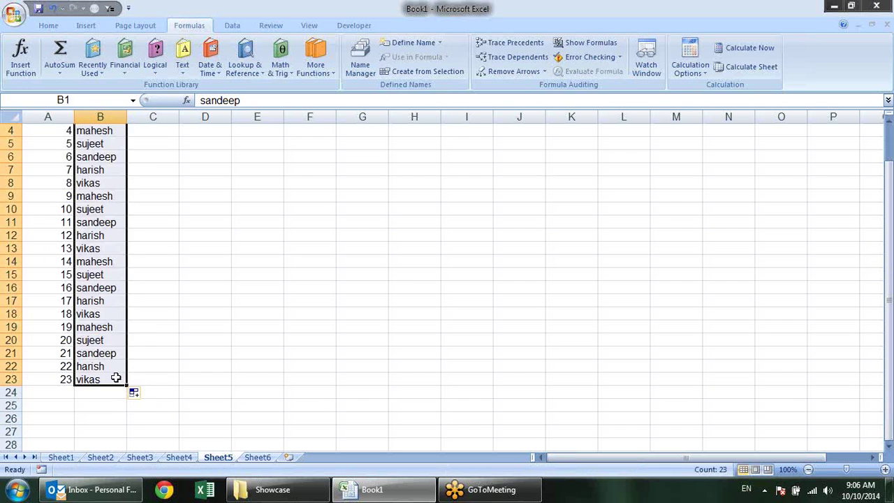
scroll(116, 279, "up", 1)
left_click(207, 205)
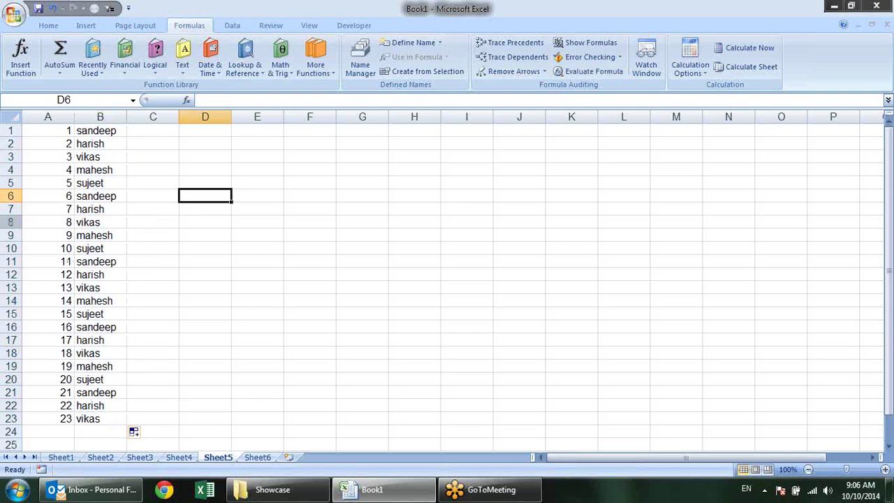
Delete row 7 with Ctrl+minus and confirm A7 now shows 8
left_click(9, 209)
key("ctrl+minus")
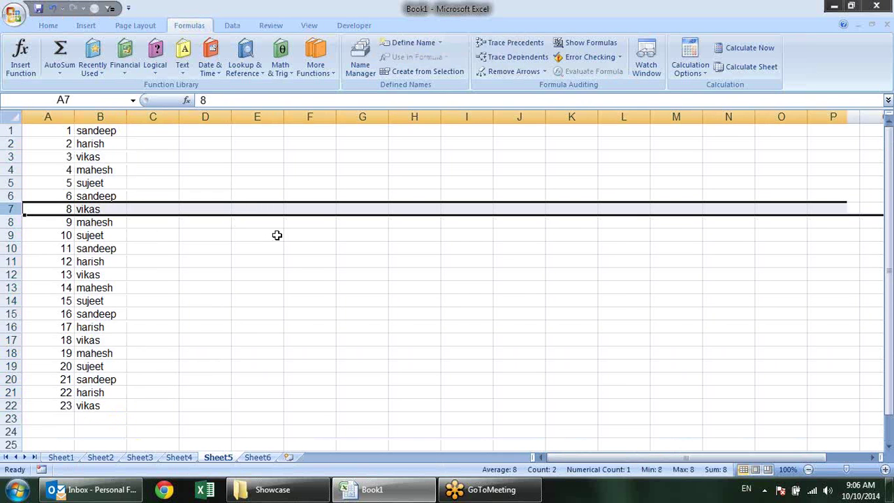
left_click(277, 235)
left_click(65, 199)
left_click(65, 208)
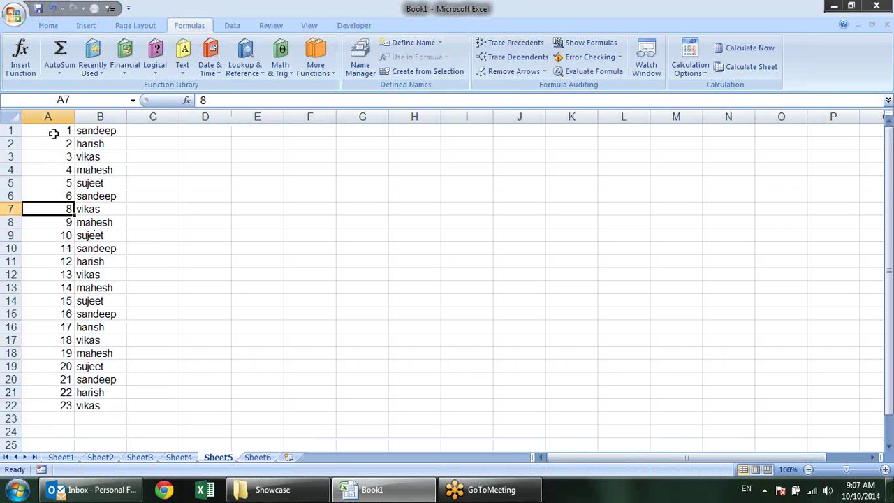
Try auto-filling the A1:A7 numbering down the list, undo it, and select column A's numbers
left_click_drag(54, 133, 72, 214)
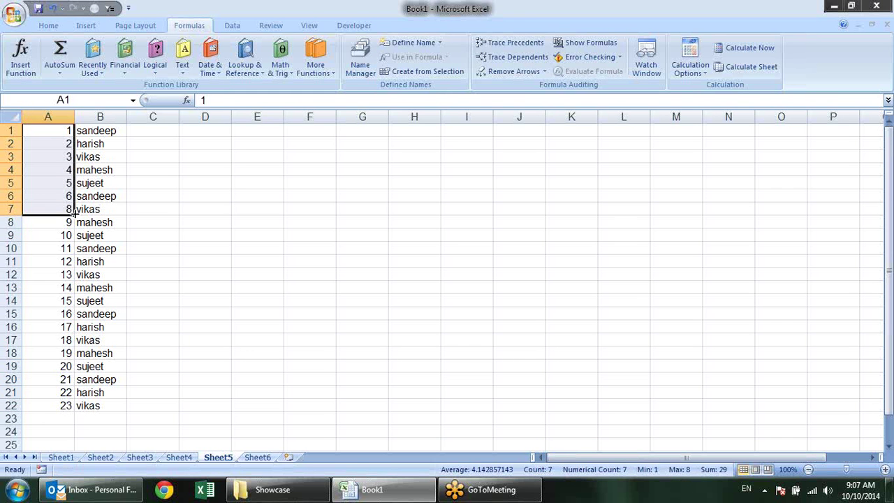
double_click(73, 214)
key("ctrl+z")
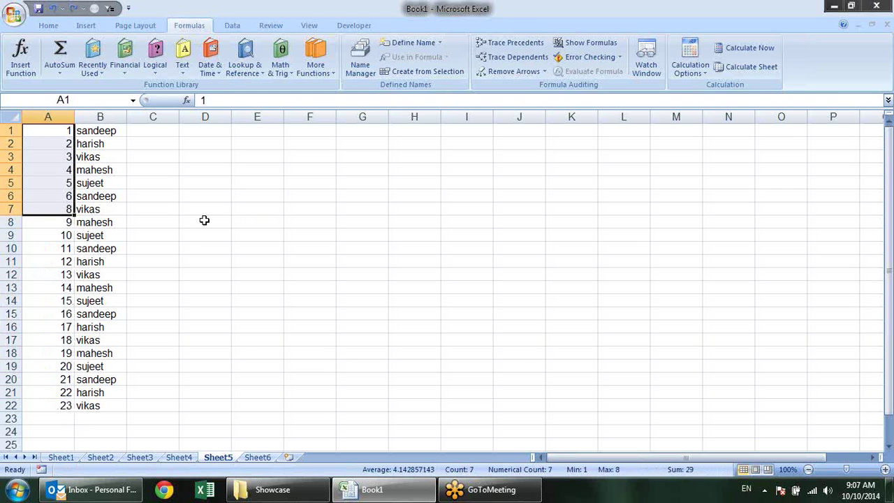
left_click(69, 198)
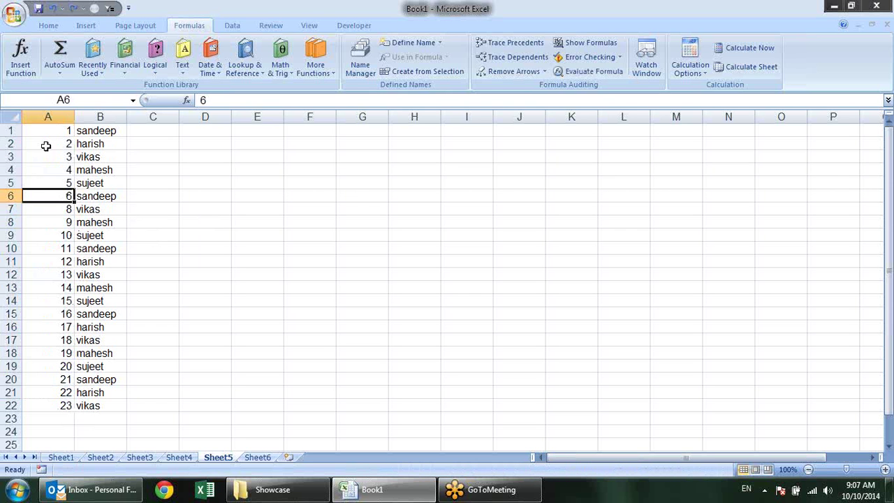
left_click_drag(44, 137, 65, 398)
Clear the numbers from column A, then start and cancel a ROW formula in A1
key("Delete")
left_click(156, 238)
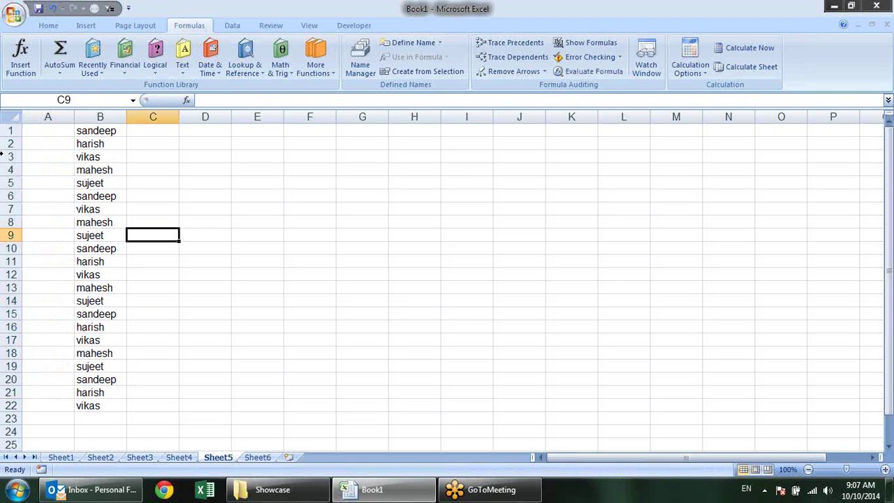
left_click(55, 134)
type("=")
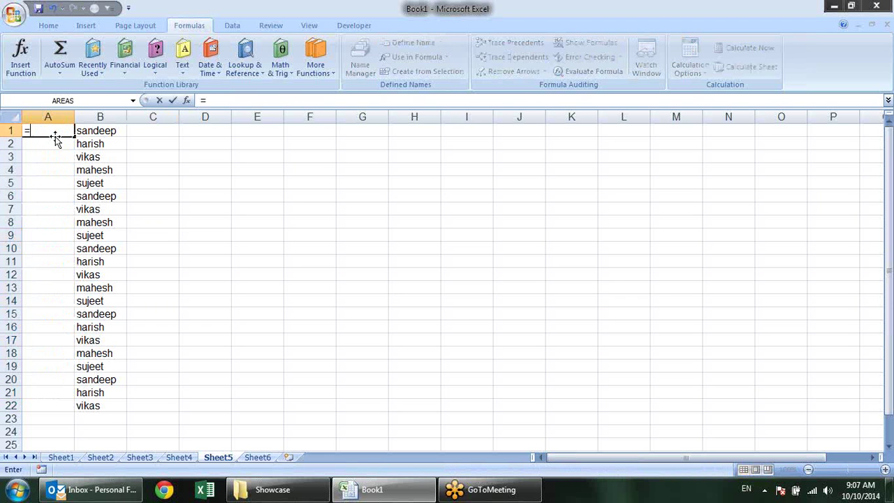
type("row")
key("Tab")
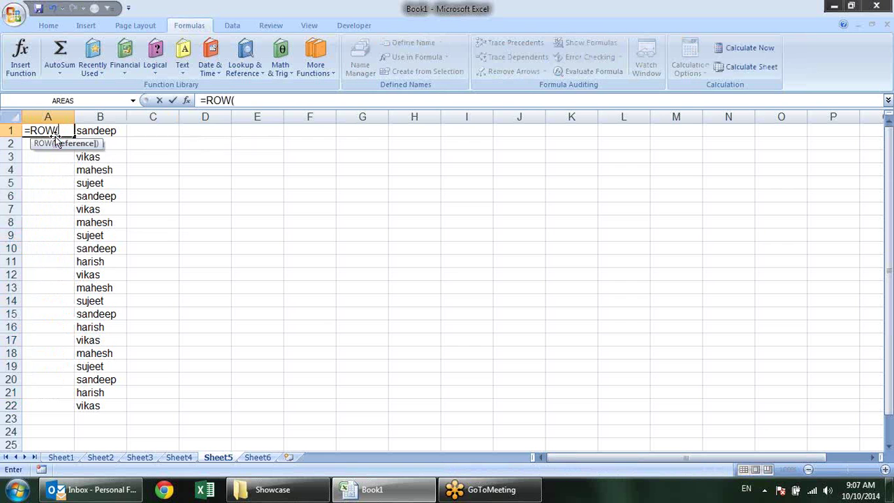
type(")")
key("Escape")
Enter =ROW(D14) in E6 to show it returns 14, then delete it
left_click(280, 197)
type("=row")
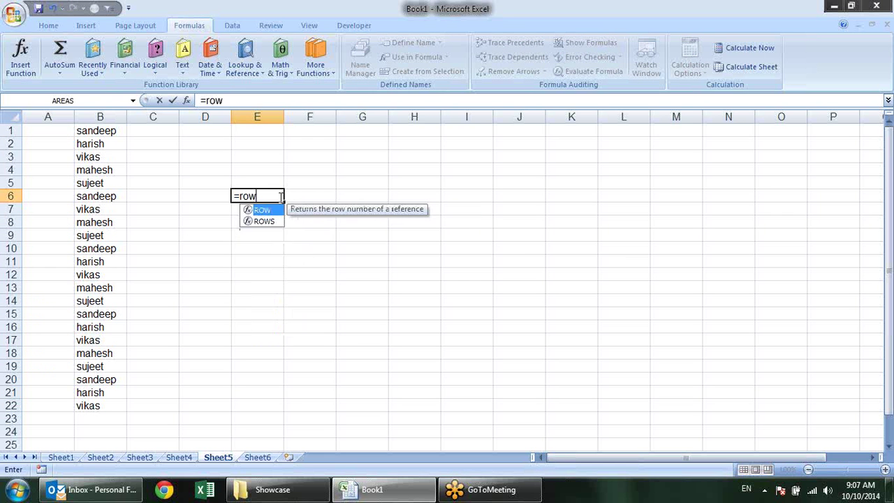
key("Tab")
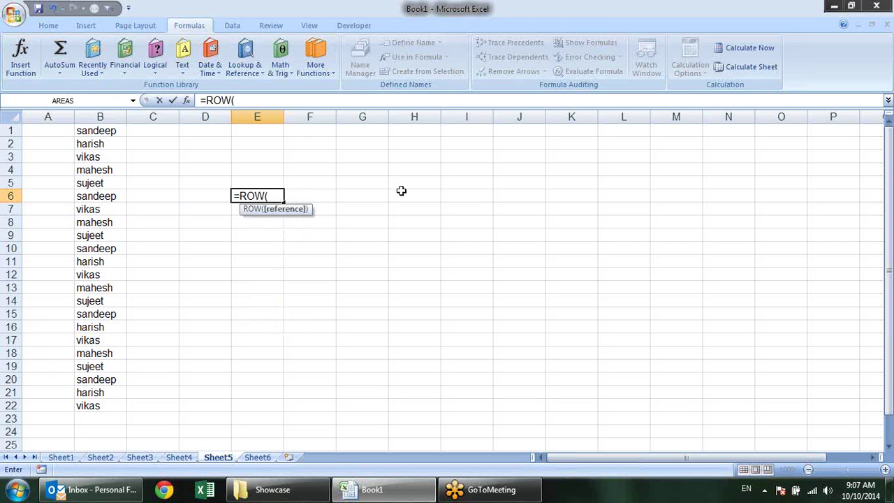
left_click(184, 296)
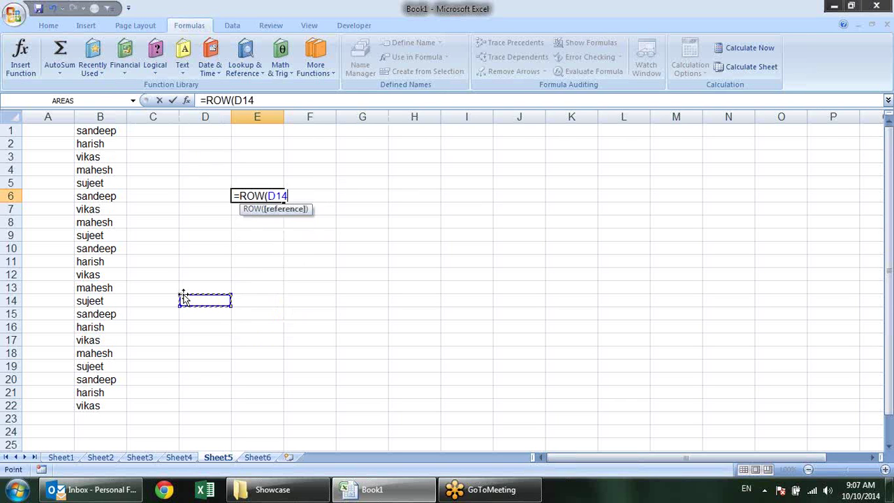
type(")")
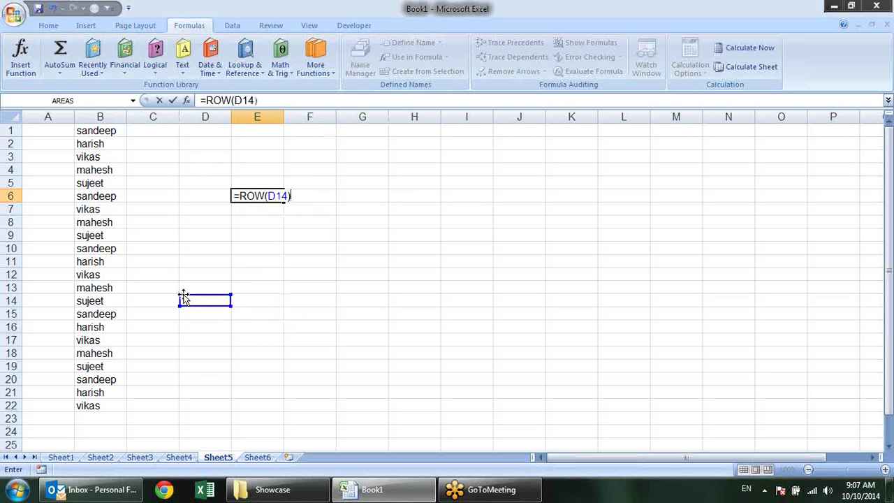
key("Return")
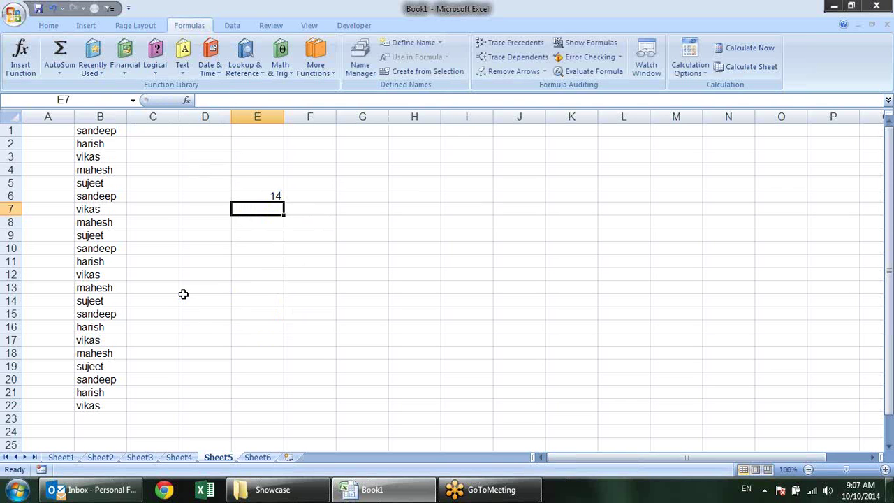
left_click(269, 195)
key("Delete")
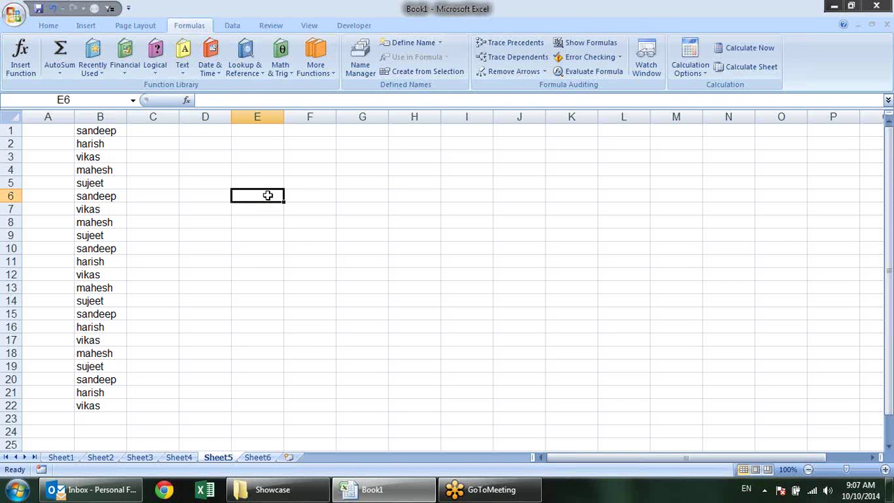
Enter =ROW() in A1 and fill it down to A22 beside the names
left_click(60, 132)
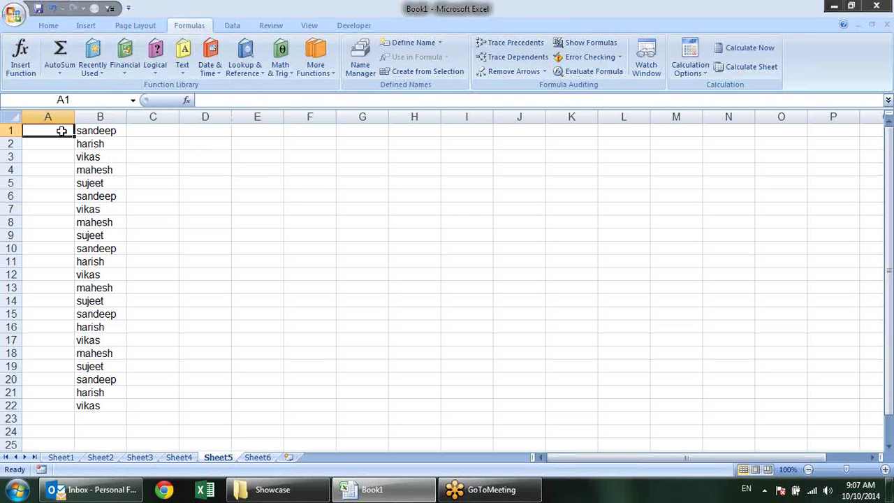
type("=")
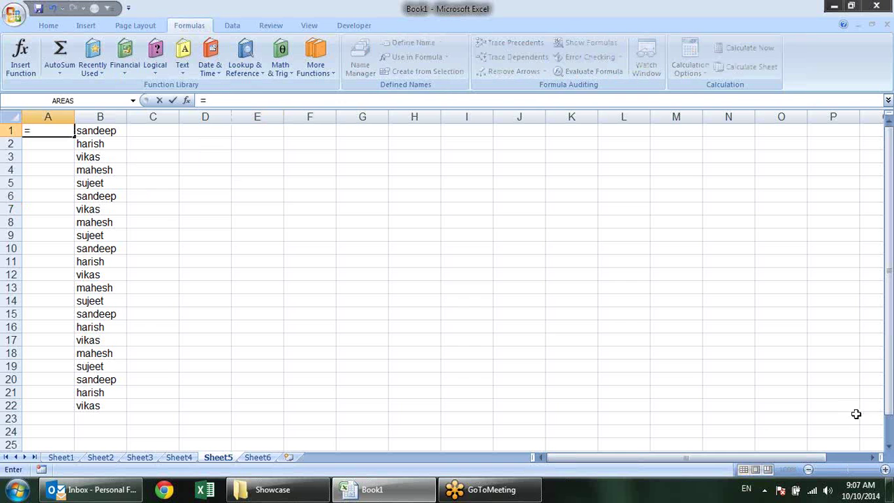
type("ro")
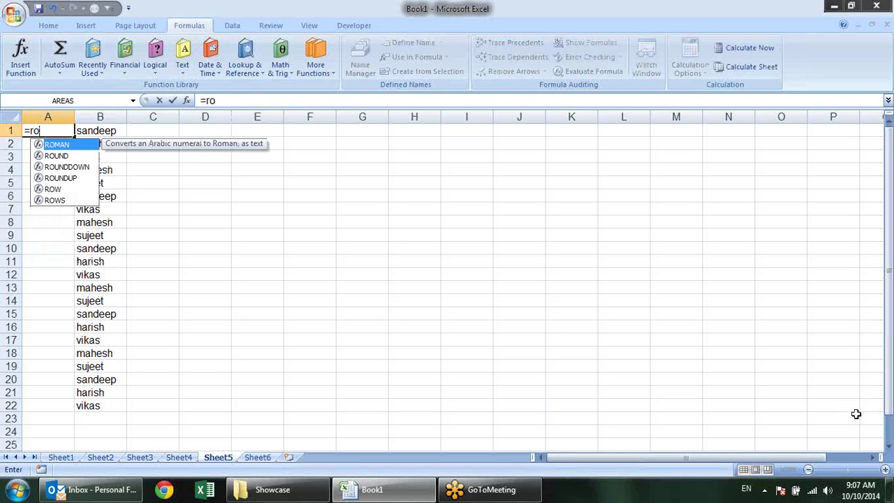
type("w")
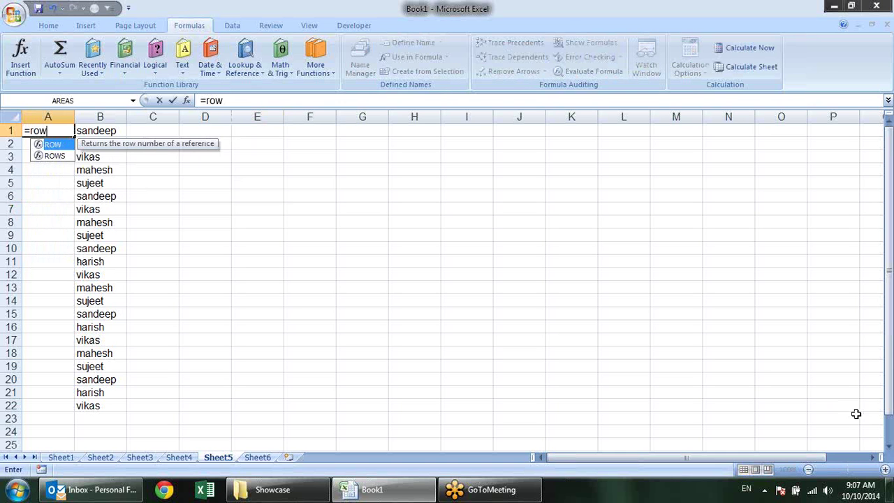
type("()")
key("Return")
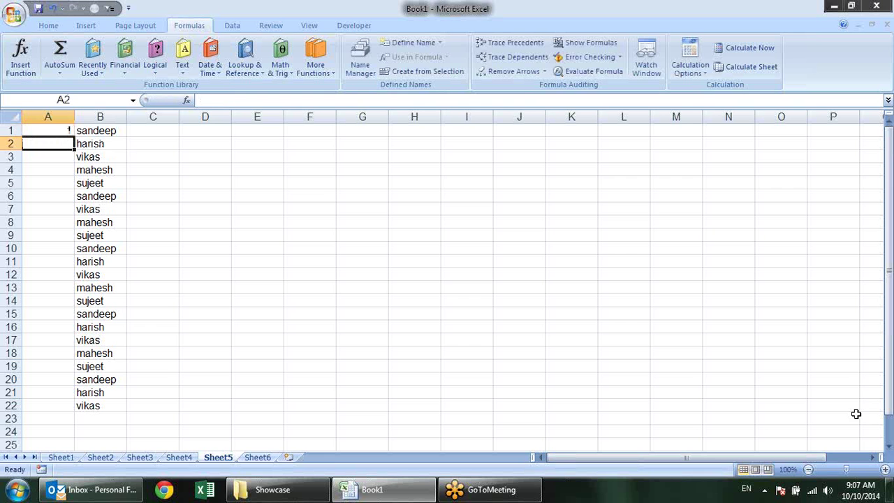
left_click(67, 130)
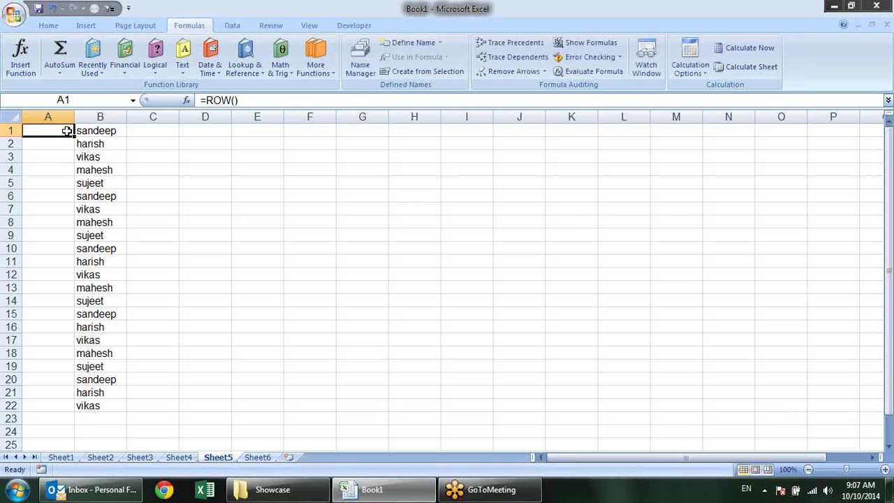
left_click_drag(73, 136, 63, 408)
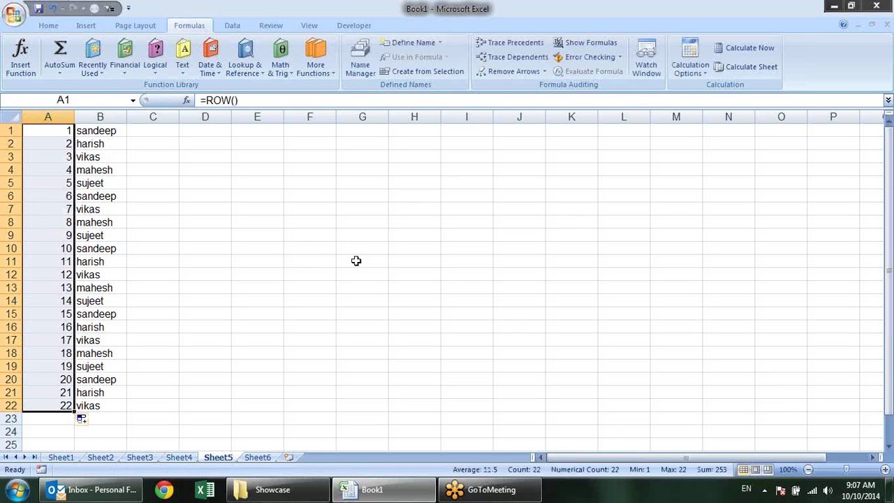
left_click(306, 261)
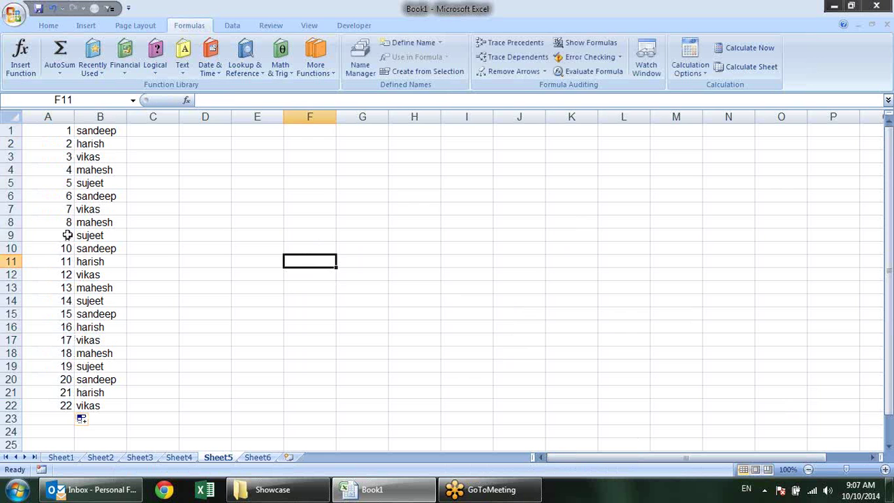
left_click(96, 219)
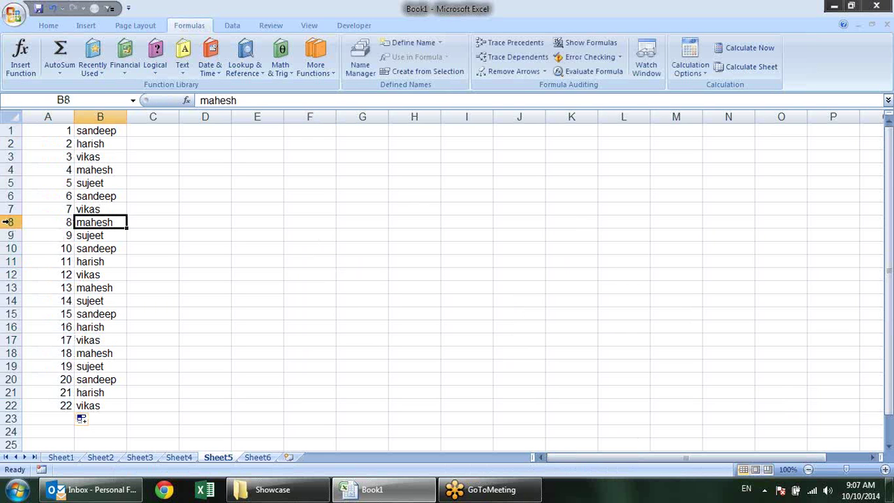
Delete row 8 with Alt+E, D and verify column A's ROW() numbers run 1 to 21
left_click(9, 222)
key("alt+e")
key("d")
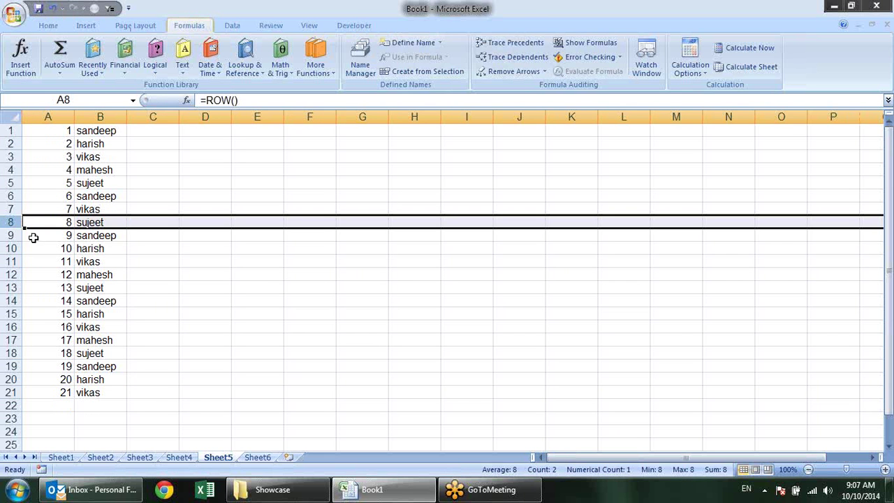
left_click(137, 246)
left_click(61, 222)
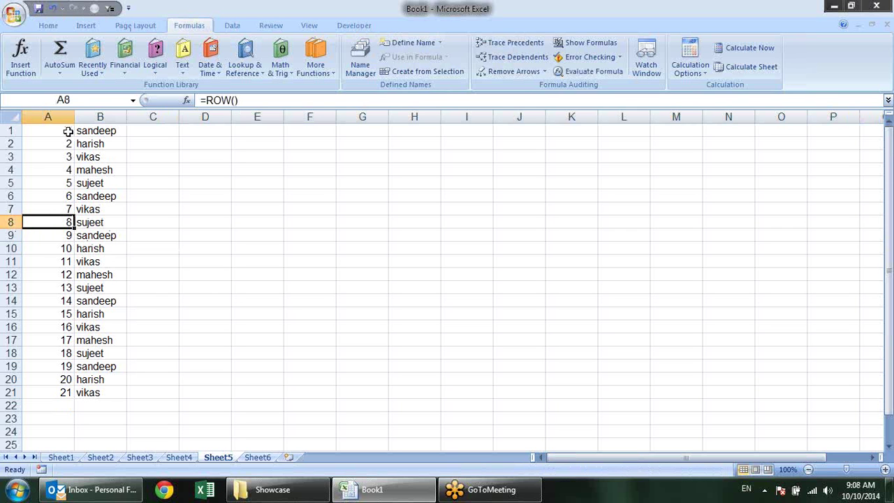
left_click_drag(65, 131, 45, 396)
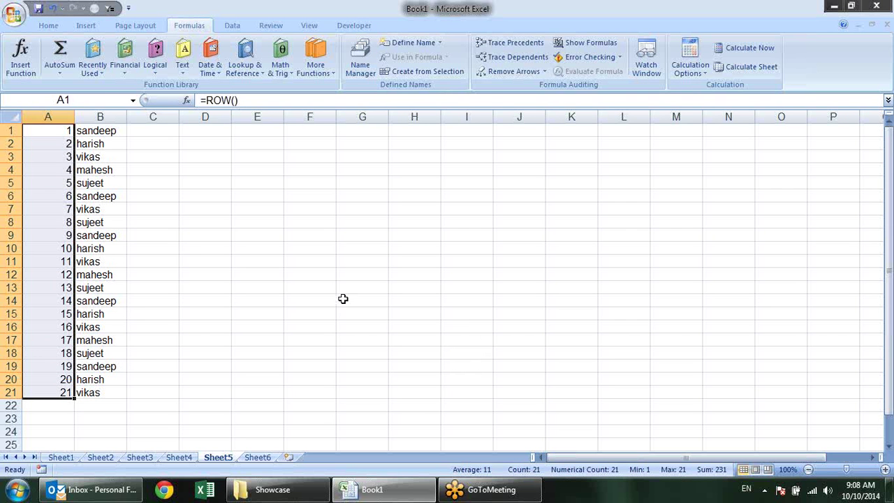
left_click(227, 234)
left_click(54, 199)
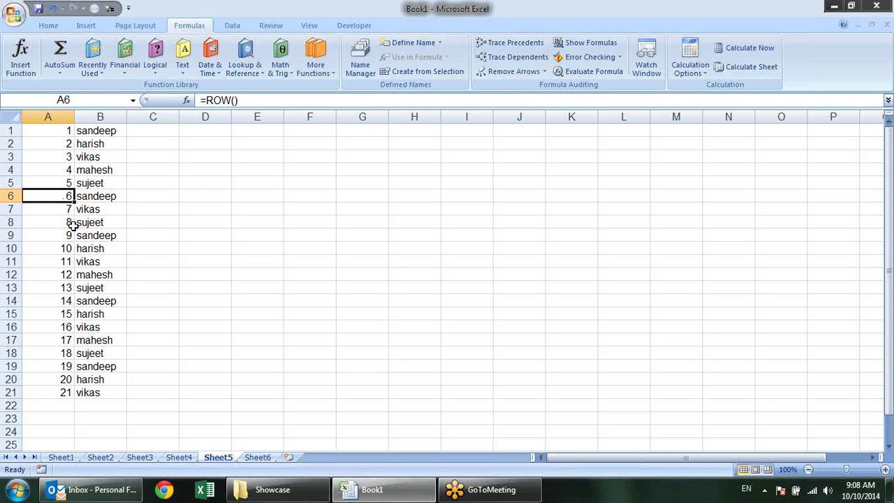
Change A6 to =ROW()-5 and fill it down to row 21
key("F2")
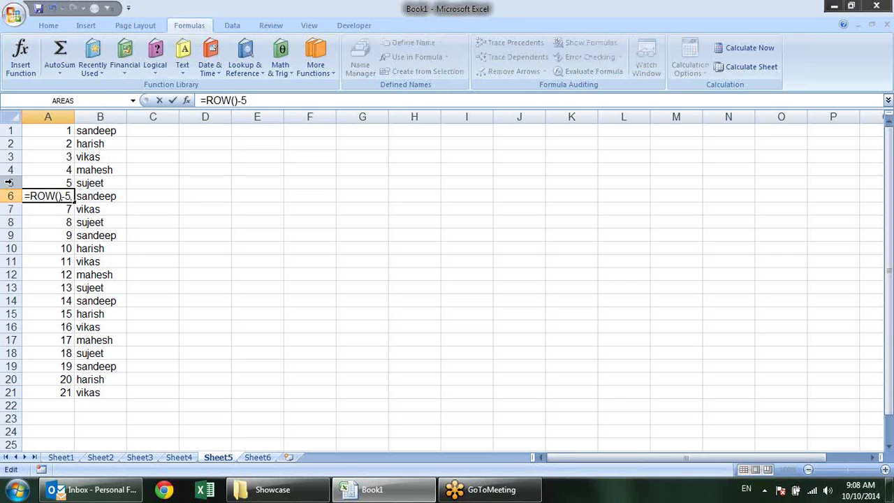
key("Return")
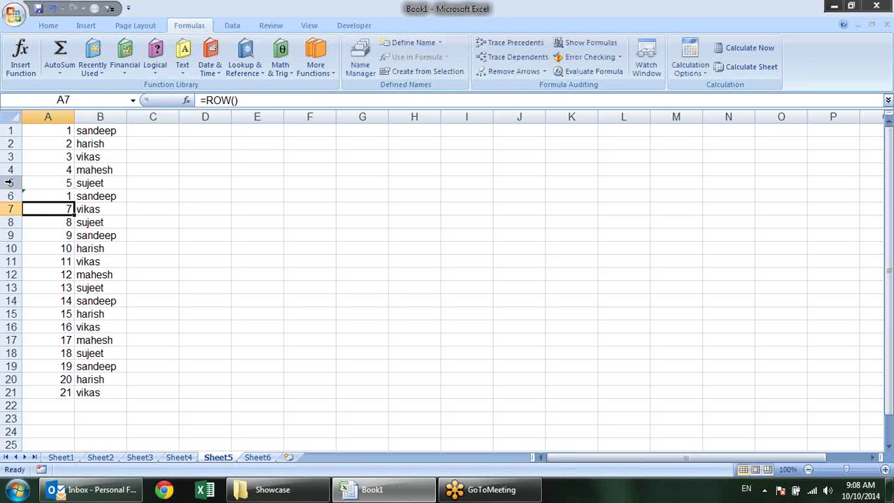
left_click(53, 199)
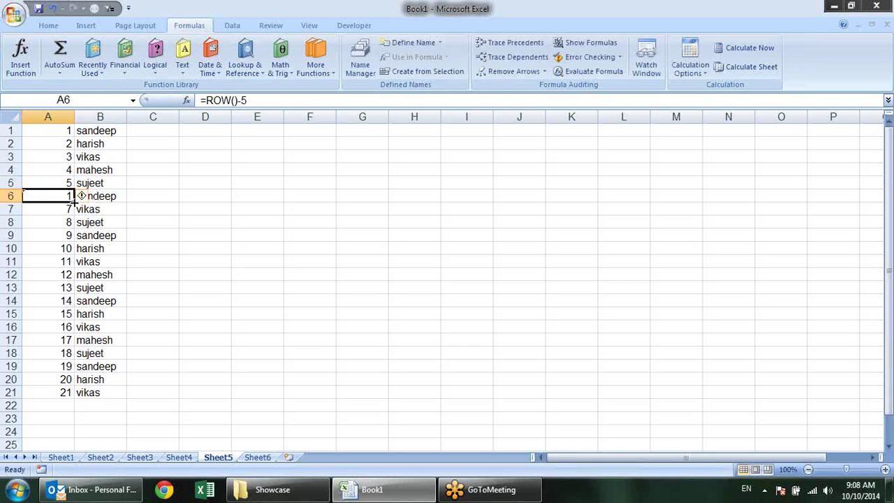
double_click(72, 201)
left_click(281, 203)
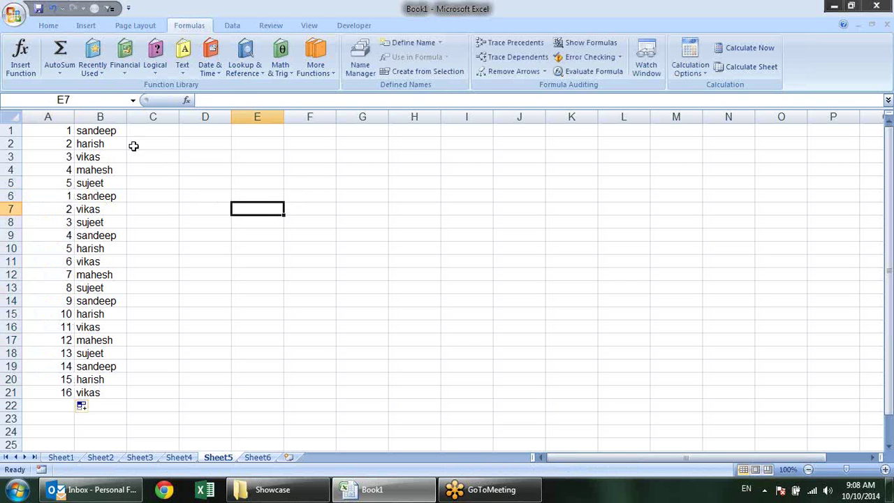
Delete the old numbers in A1:A5 and the leftover names in B1:B5
left_click_drag(63, 132, 72, 181)
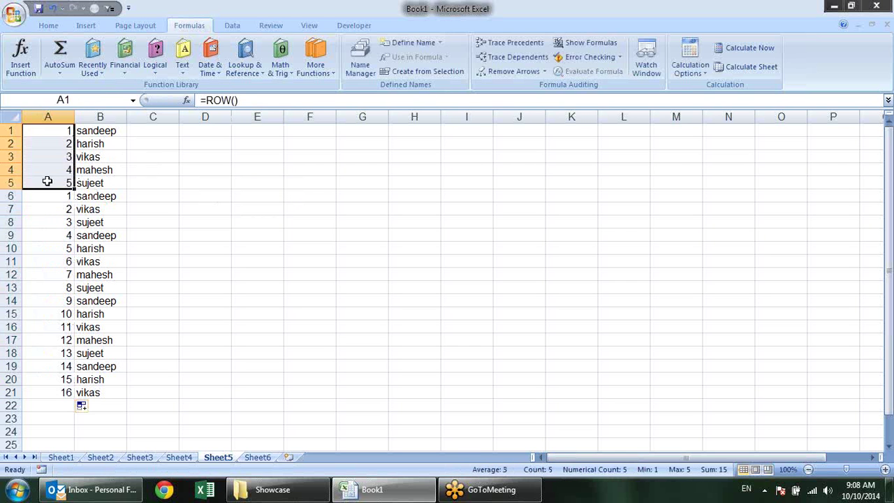
key("Delete")
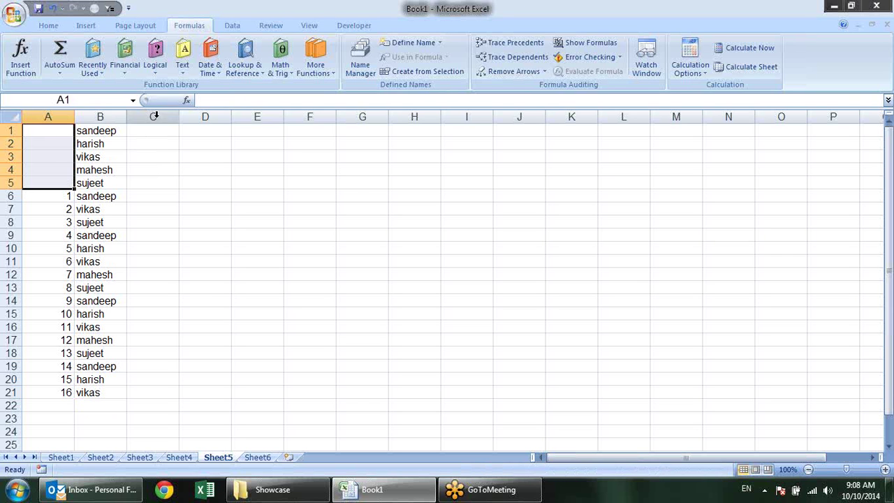
left_click_drag(124, 129, 61, 200)
key("Delete")
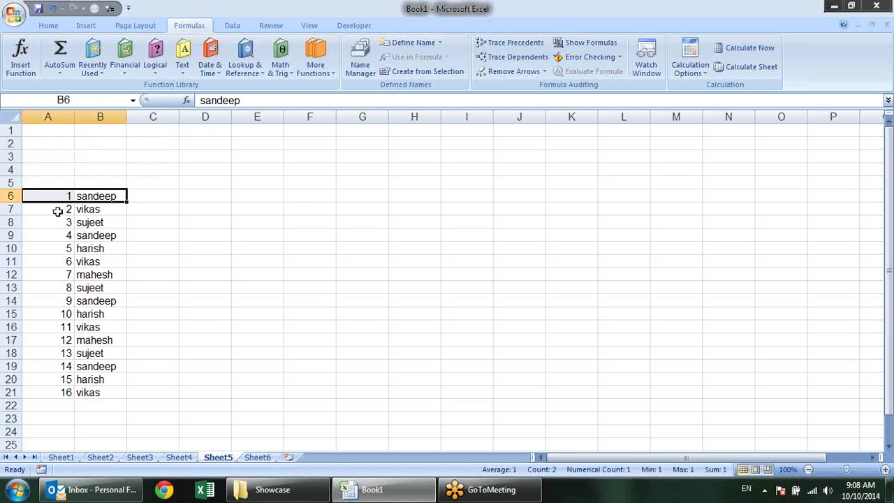
Delete the row 12 name entry with Alt+E, D
left_click(58, 212)
left_click(61, 258)
left_click(4, 274)
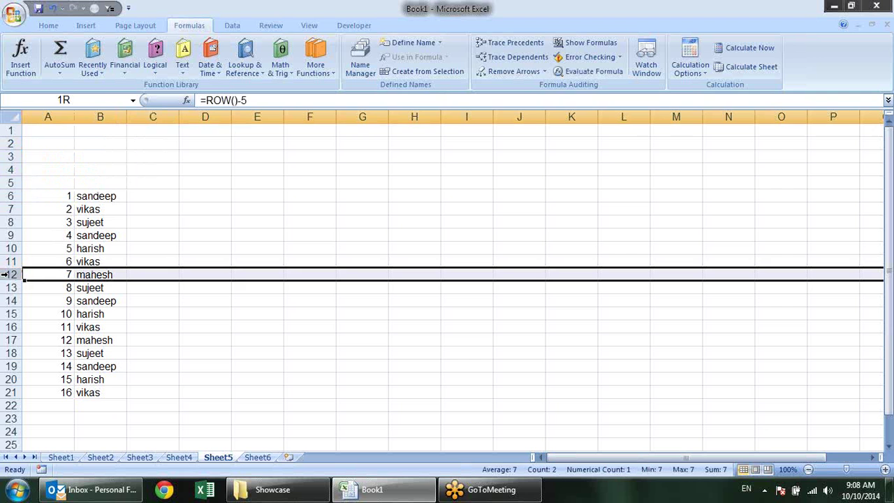
key("alt+e")
key("d")
left_click(247, 323)
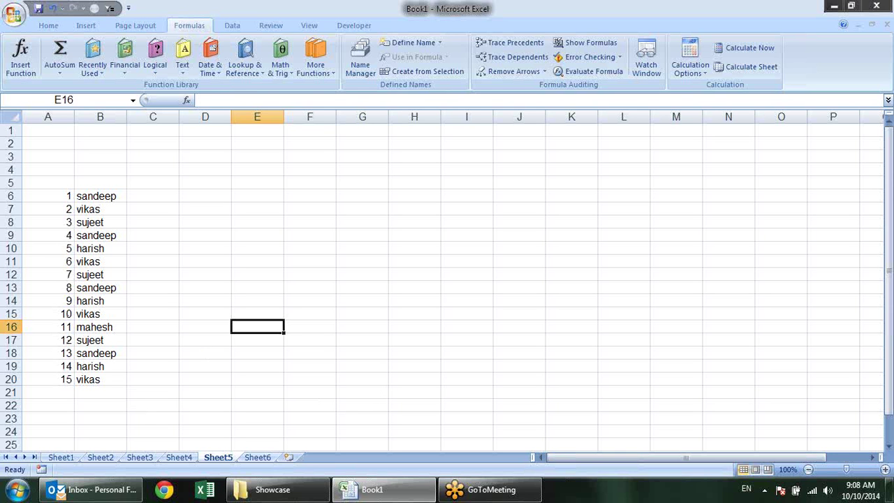
Check the renumbered serial formulas and start editing the =ROW()-5 formula in A6
left_click(64, 211)
left_click(63, 188)
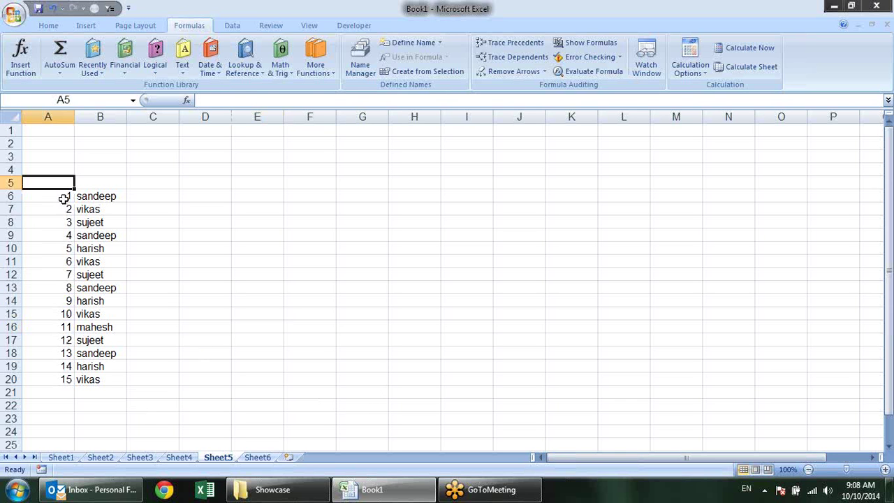
left_click(63, 197)
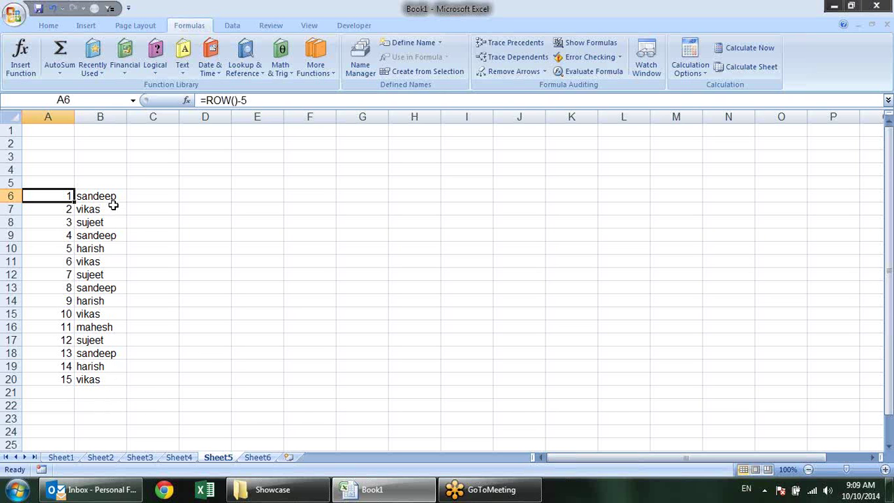
key("F2")
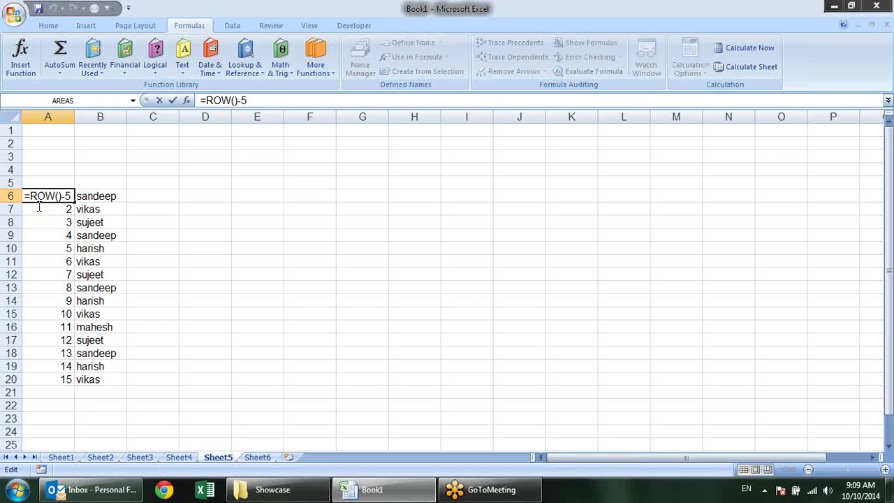
Rewrite A6 as =IF(B6="","",ROW()-5), accepting Excel's proposed formula correction
left_click(30, 201)
key("shift+End")
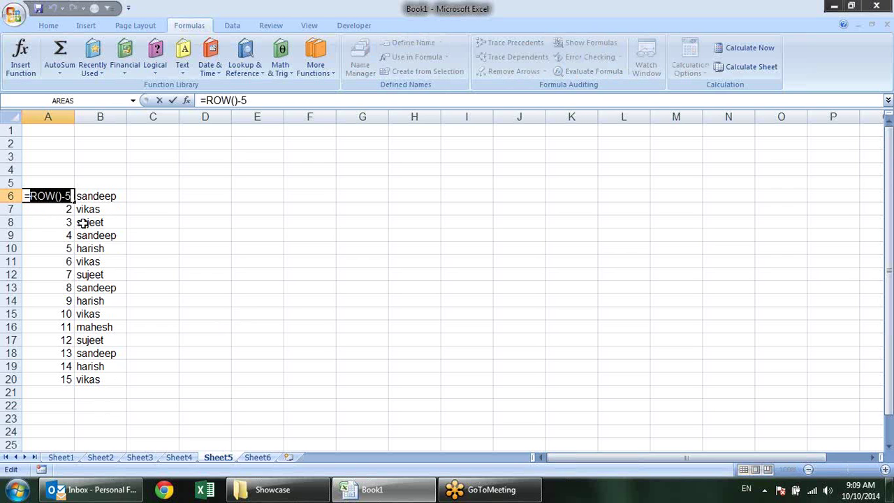
left_click(31, 196)
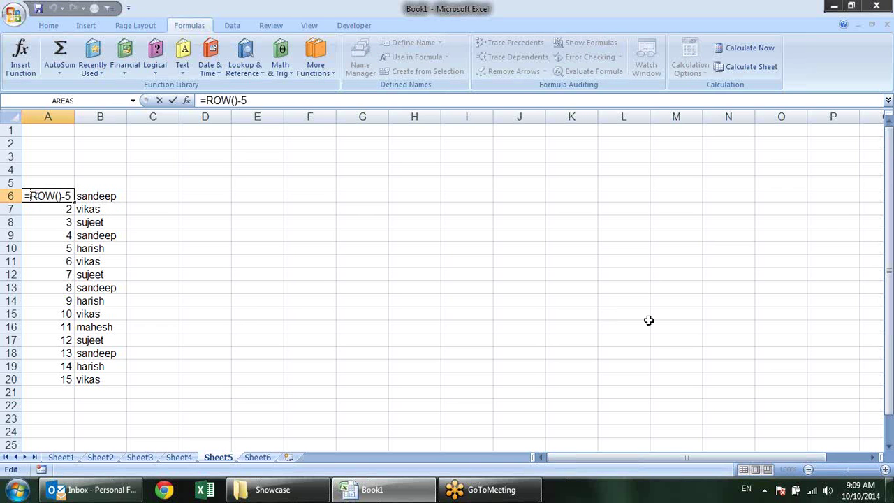
type("IF(")
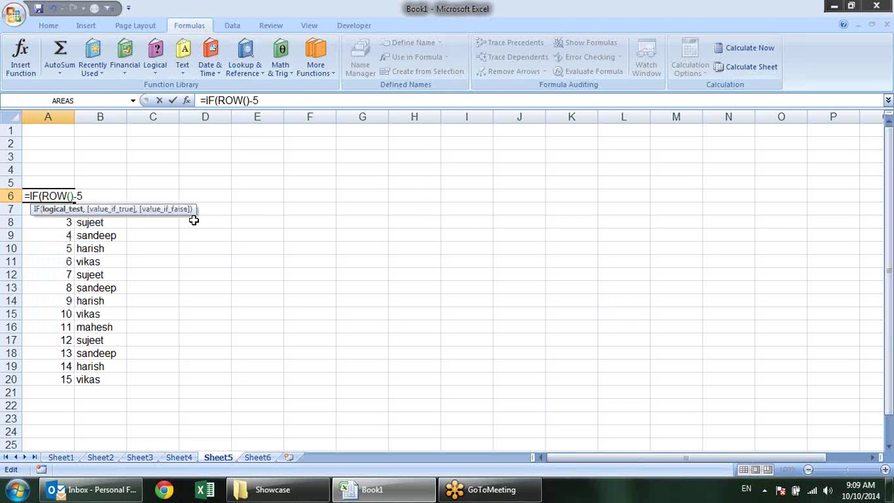
left_click(150, 192)
key("Left")
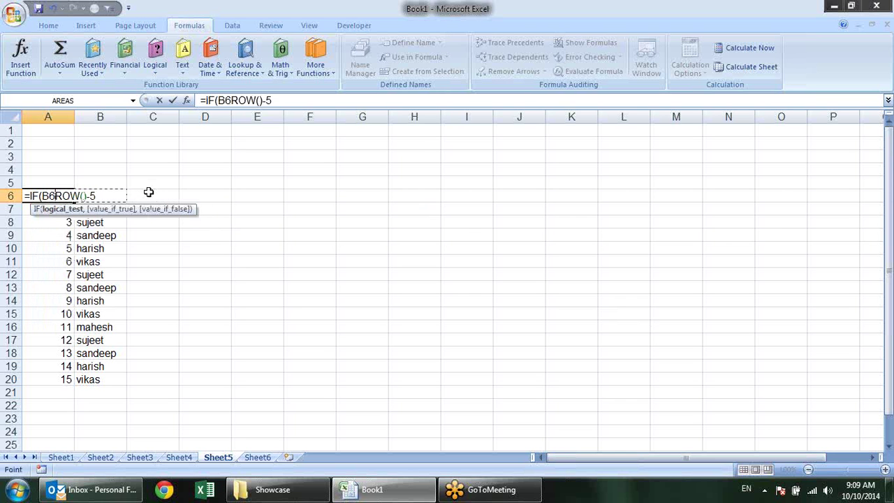
type("=\"\"")
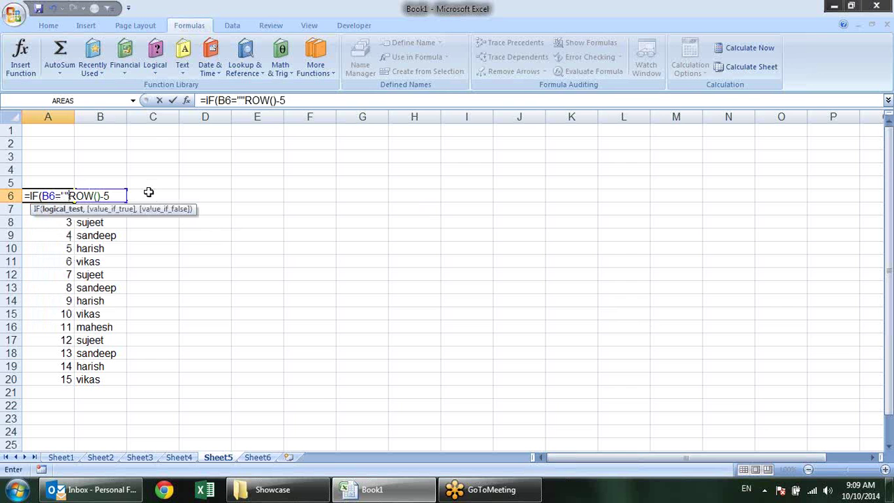
type(",\"\"")
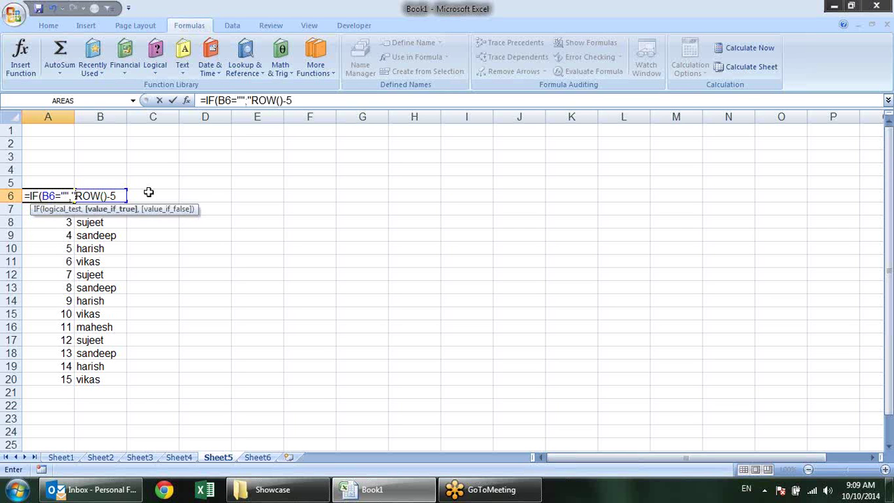
type(",")
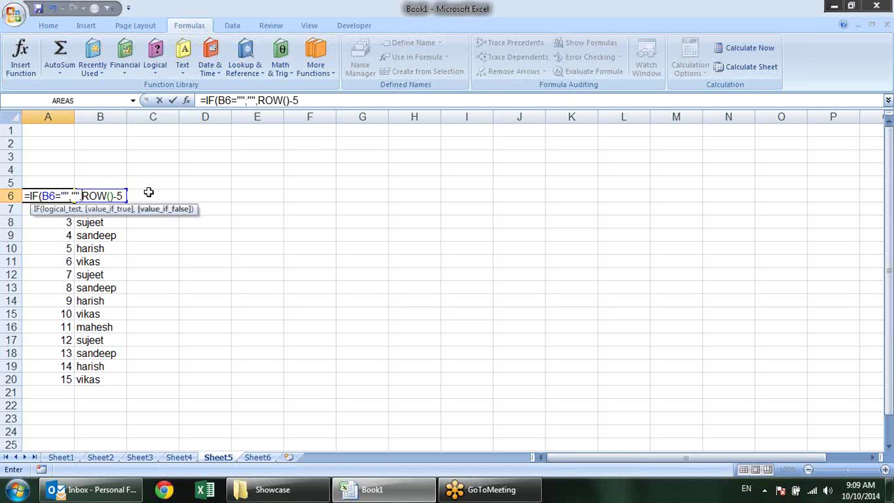
key("Return")
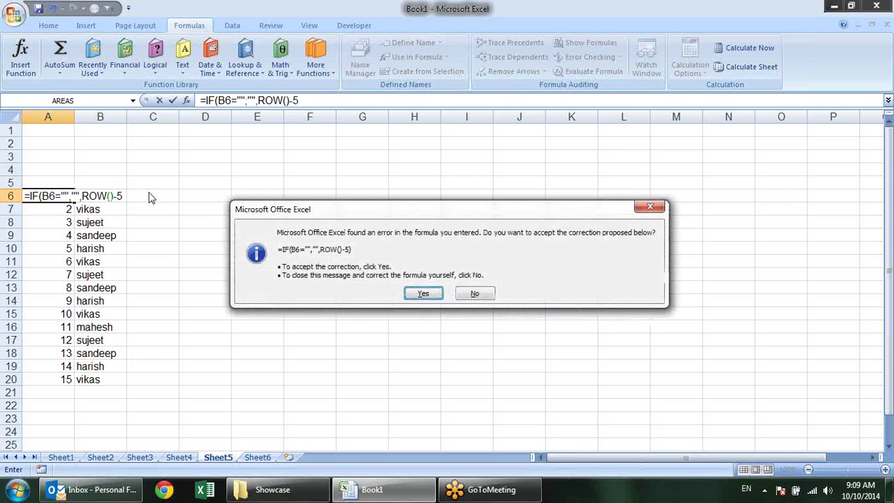
key("Return")
Fill the IF formula from A6 down to A50 and clear the names in B7:B21
left_click(70, 196)
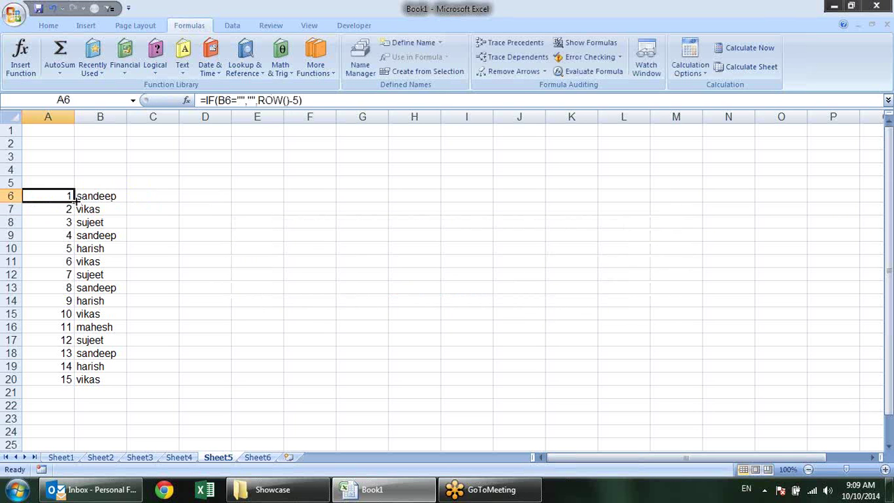
left_click_drag(74, 202, 88, 473)
scroll(159, 277, "up", 4)
scroll(159, 277, "up", 4)
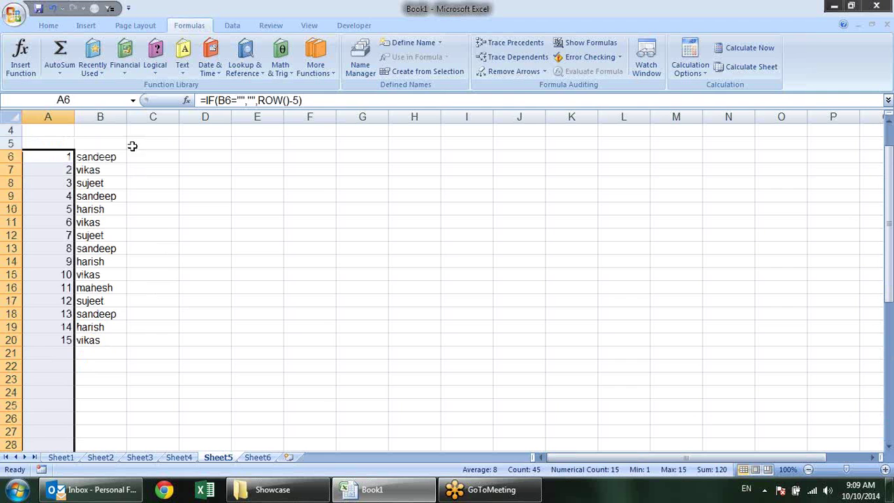
left_click_drag(97, 169, 105, 349)
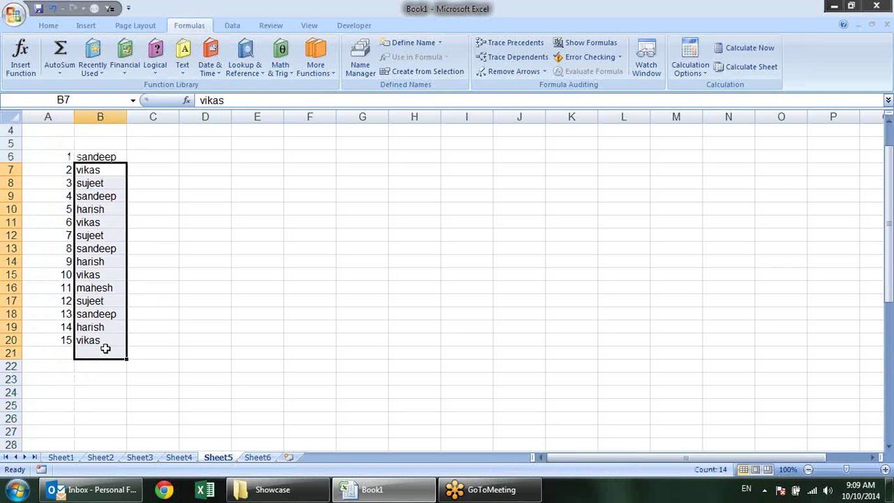
key("Delete")
Enter placeholder names like 'sdf df' down column B below sandeep
key("Up")
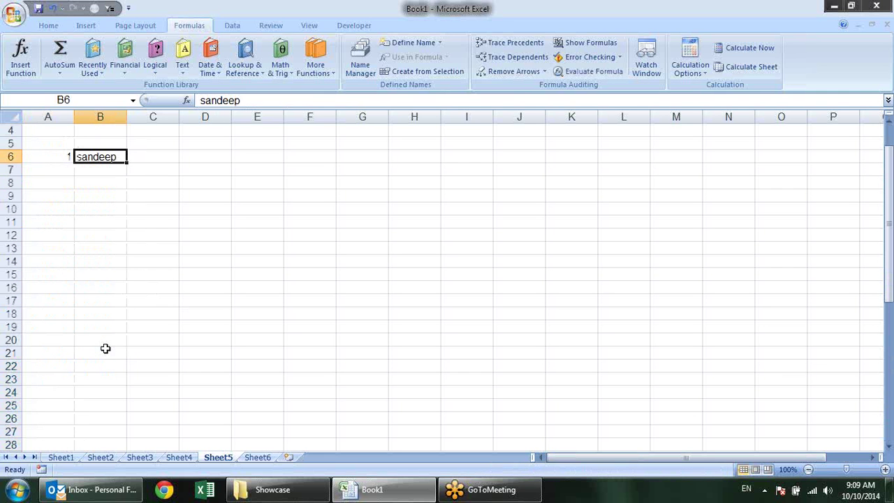
key("Down")
type("sdf df df")
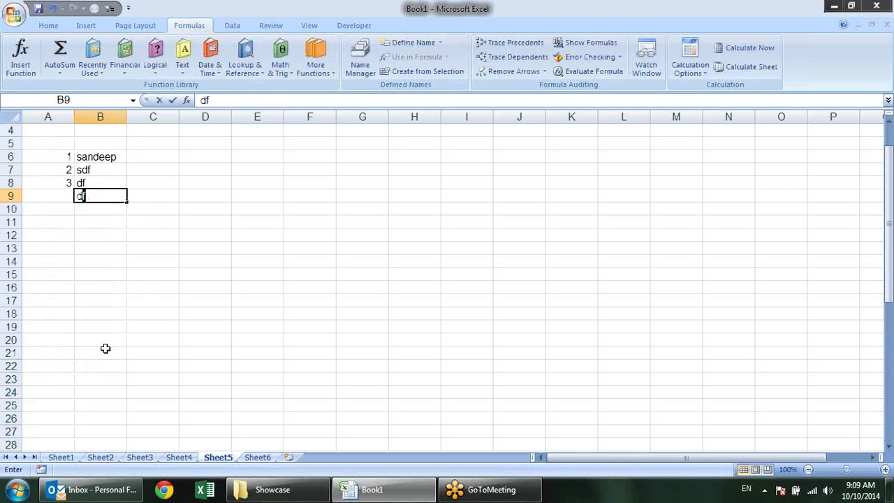
type(" df")
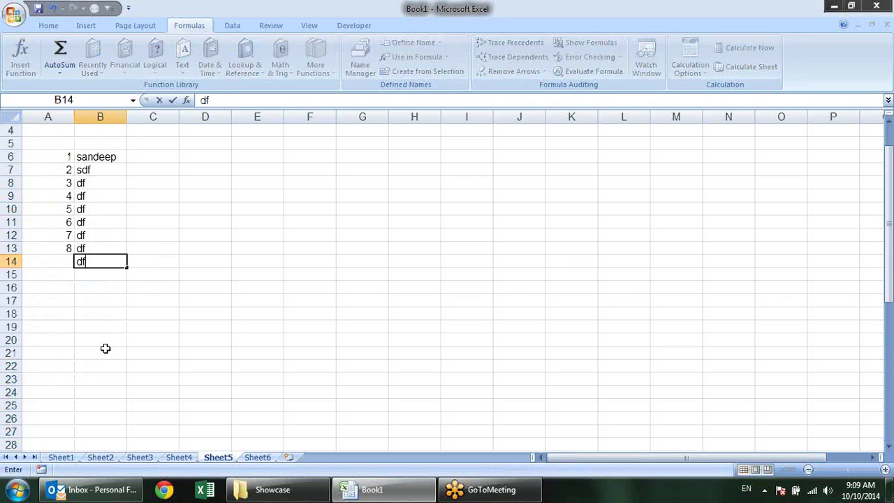
type(" df df df df df df df dsf sdf ")
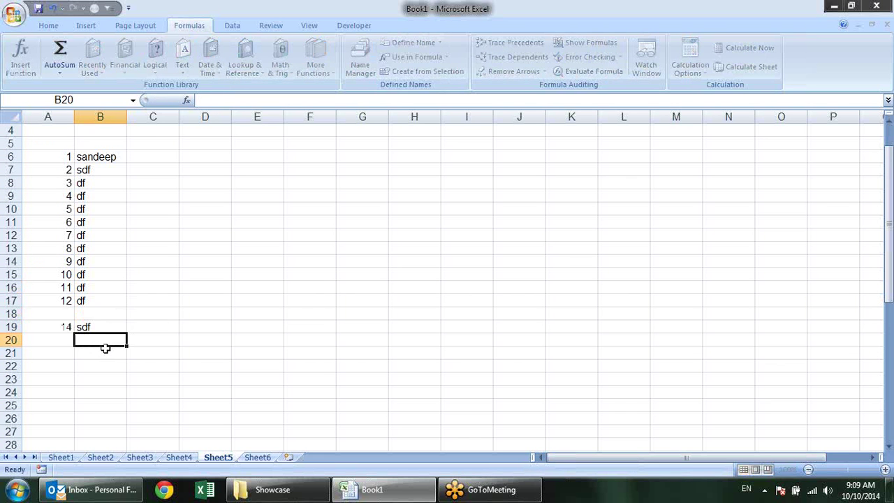
type("sdf")
key("Up")
key("Down")
key("Down")
type("dsf sdf")
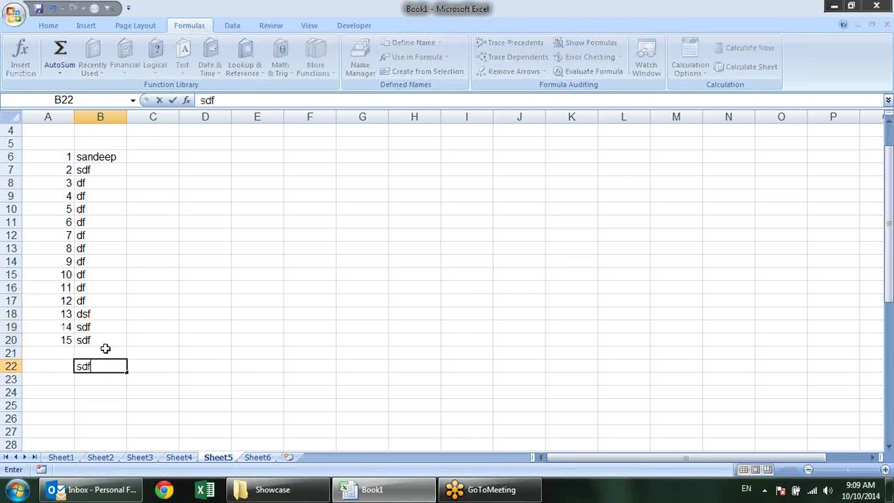
key("Return")
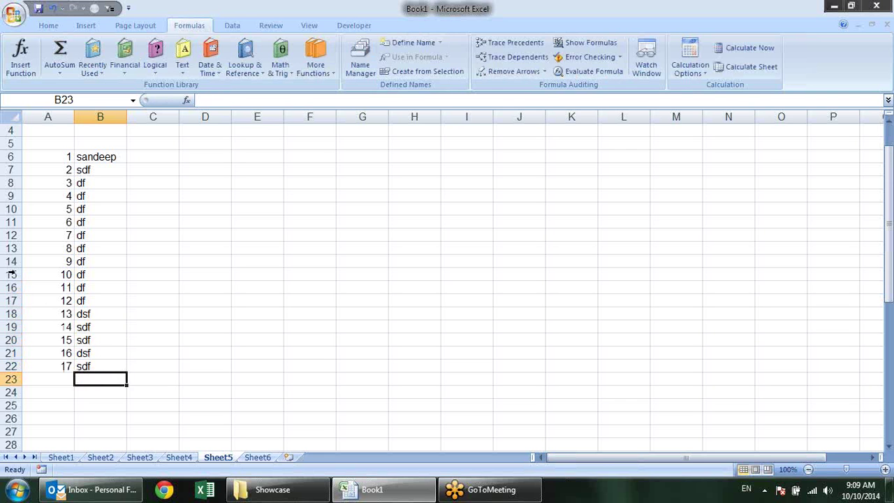
Delete row 11 with Alt+E, D and check that the serial numbers renumber
left_click(10, 222)
key("alt+e")
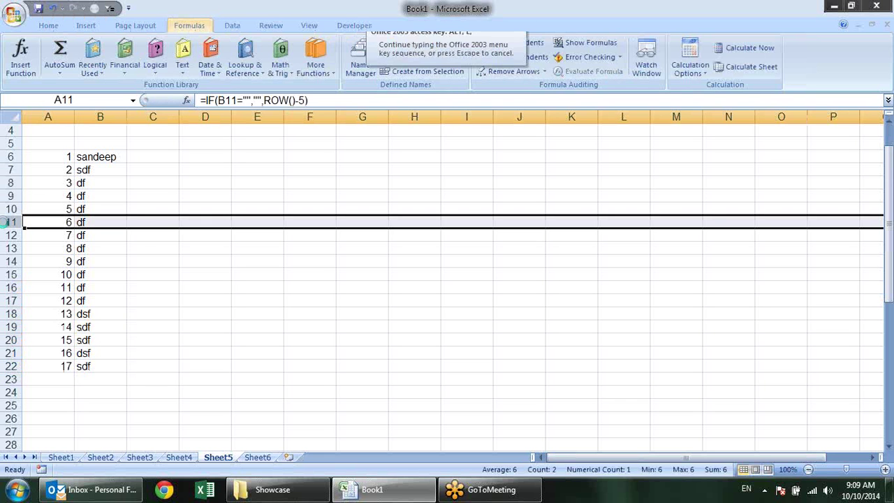
key("d")
left_click(169, 247)
left_click_drag(48, 170, 37, 346)
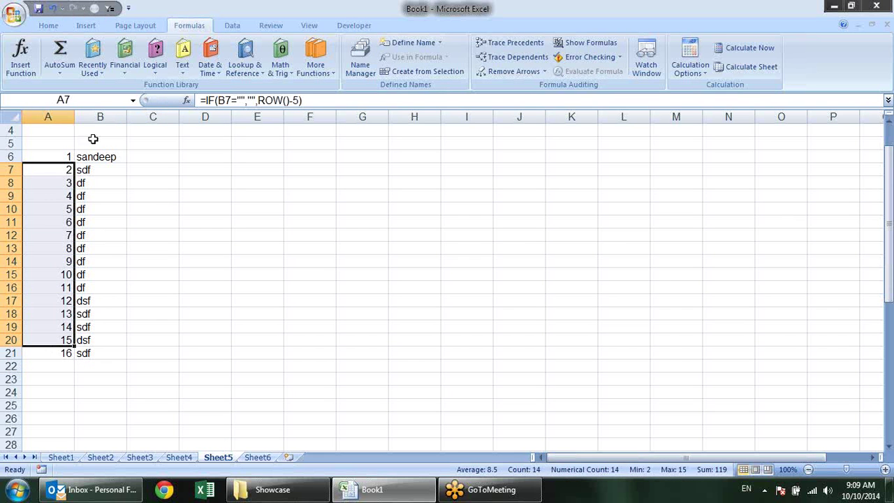
Clear the numbered name list in A6:B21, then restore it with Ctrl+Z
left_click_drag(66, 143, 567, 143)
left_click(203, 224)
left_click_drag(66, 157, 85, 349)
key("Delete")
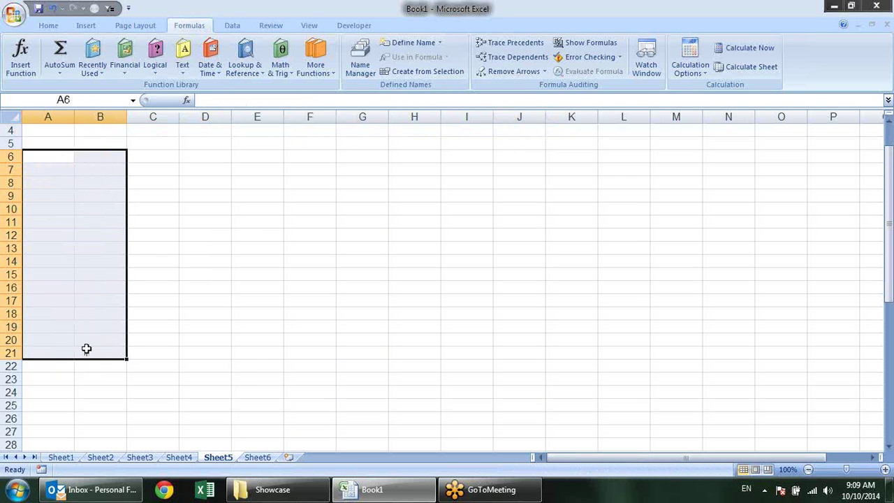
left_click(155, 326)
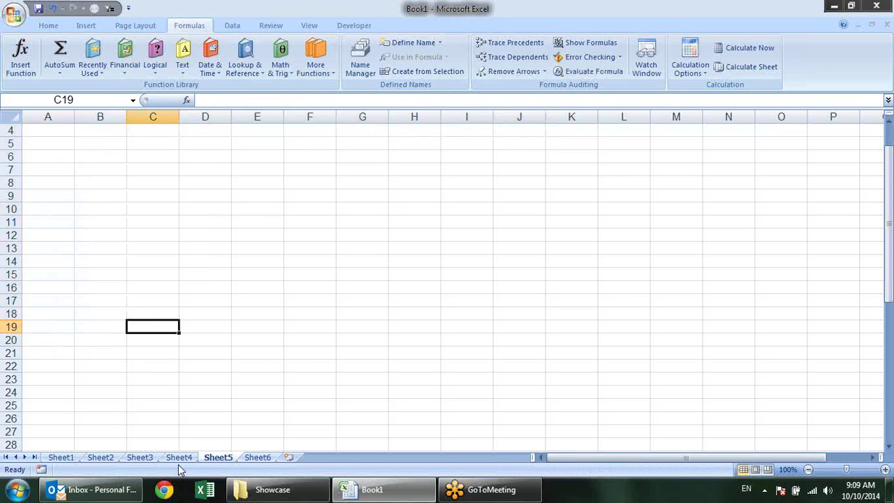
key("ctrl+z")
left_click(235, 353)
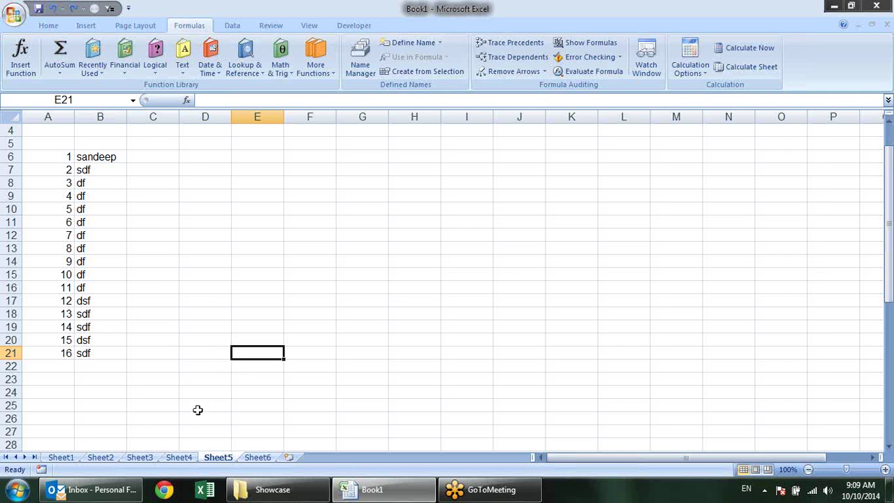
left_click(61, 457)
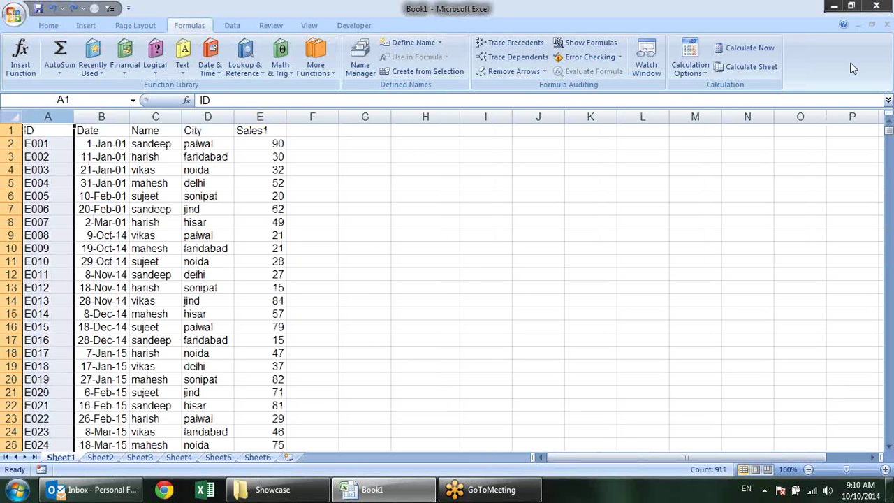
key("Escape")
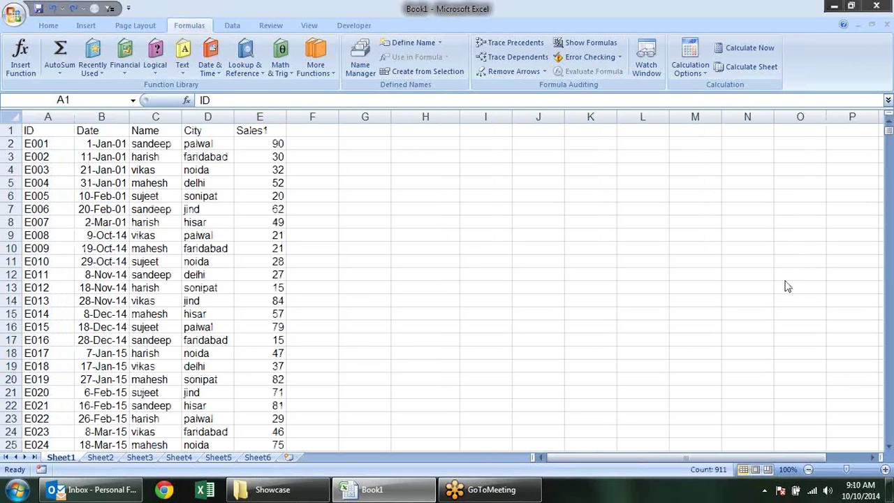
key("ctrl+space")
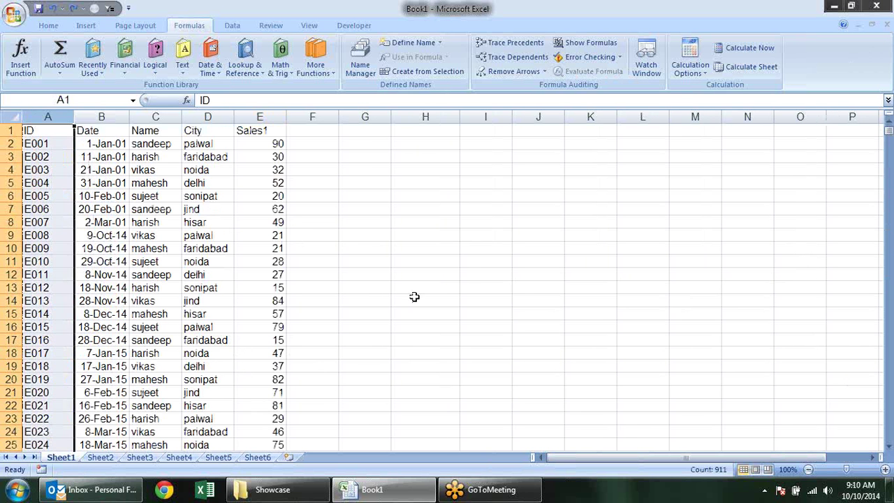
left_click(245, 68)
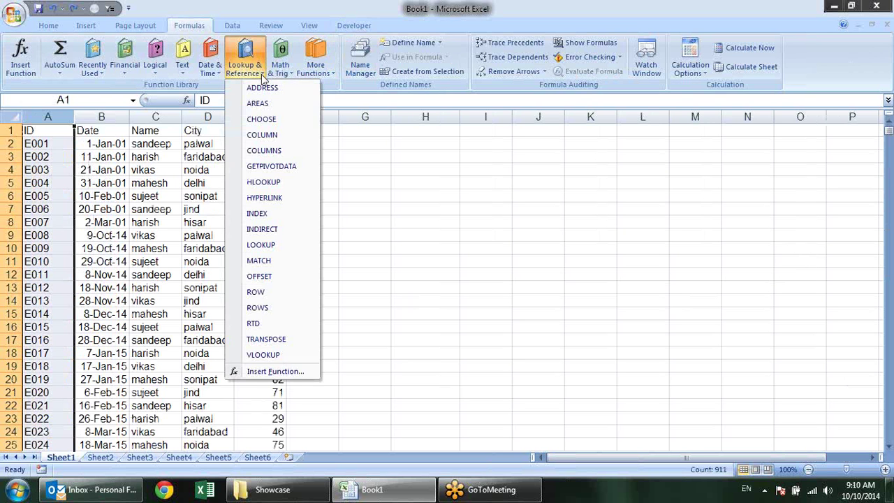
left_click(712, 33)
key("ctrl+space")
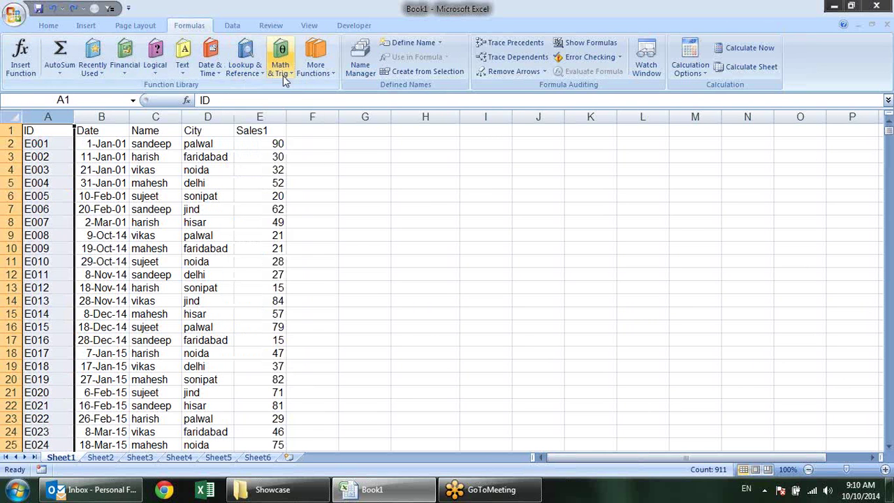
left_click(282, 69)
left_click(259, 70)
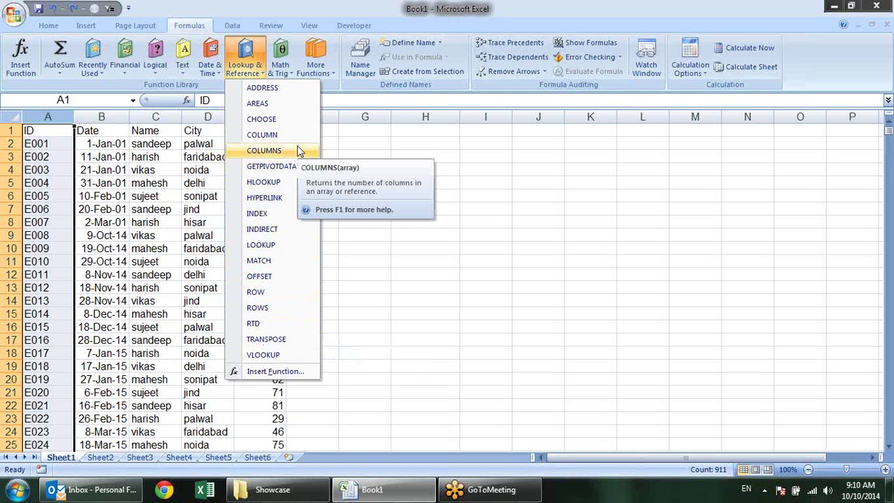
left_click(401, 189)
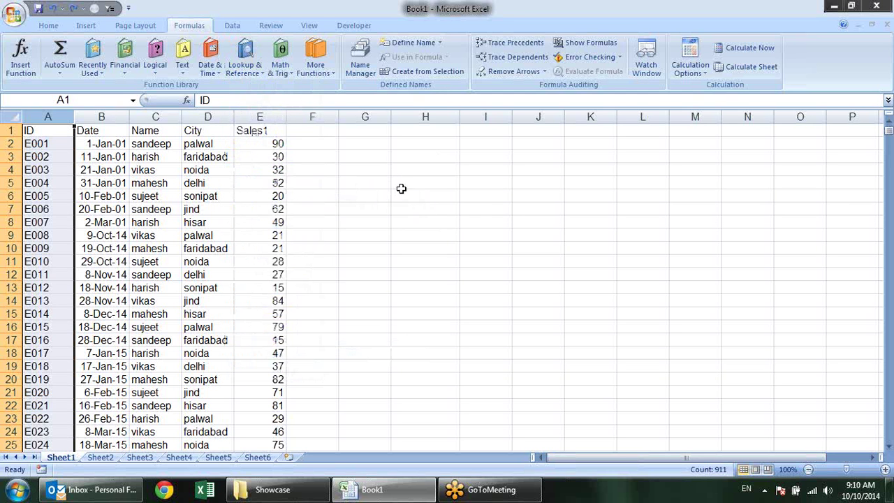
left_click(401, 183)
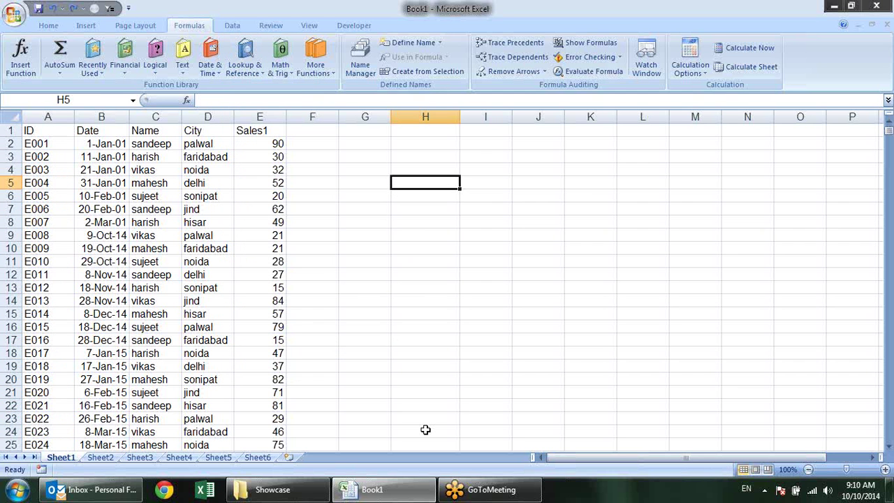
type("=rwo")
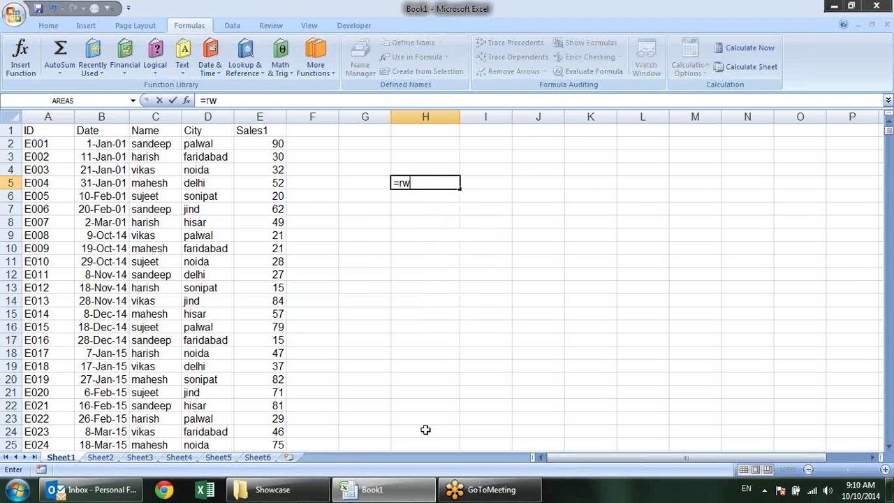
key("BackSpace")
key("BackSpace")
type("ow")
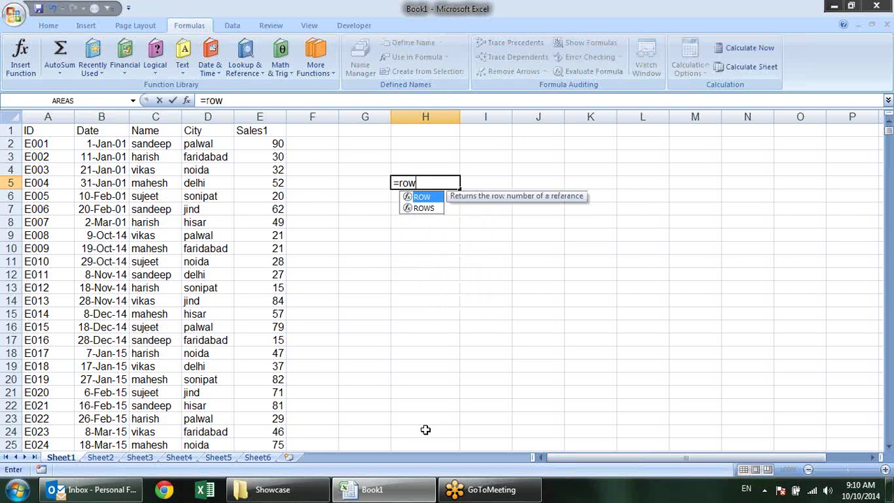
type("s")
key("Tab")
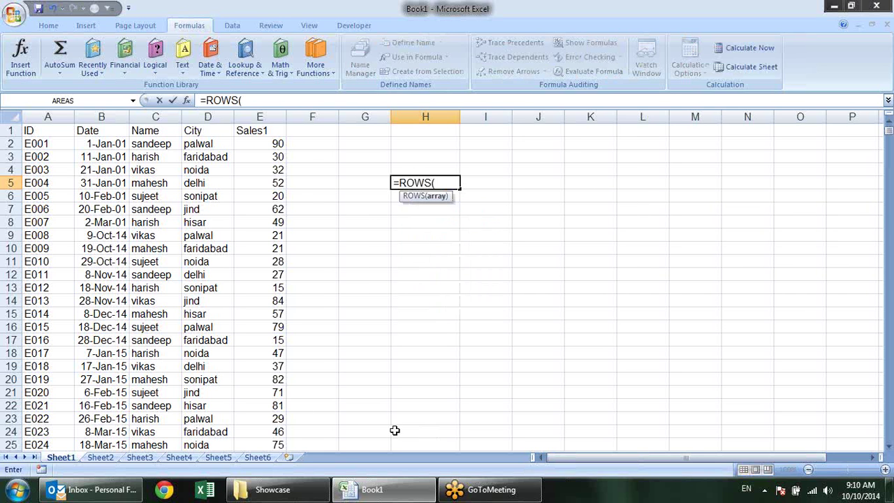
left_click_drag(428, 234, 449, 321)
type(")")
key("Return")
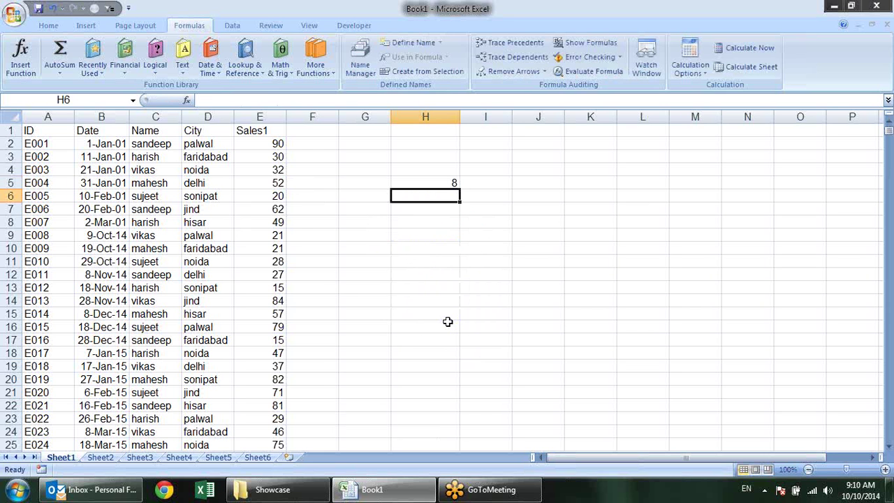
left_click(413, 184)
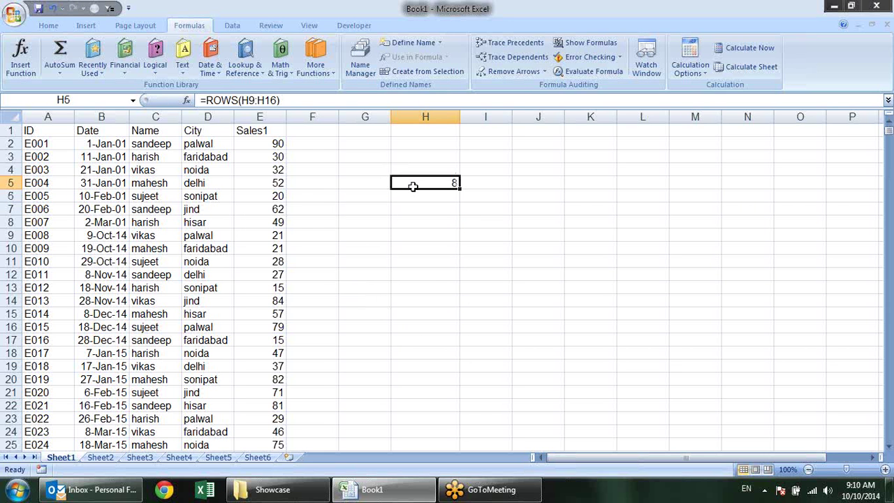
type("=row")
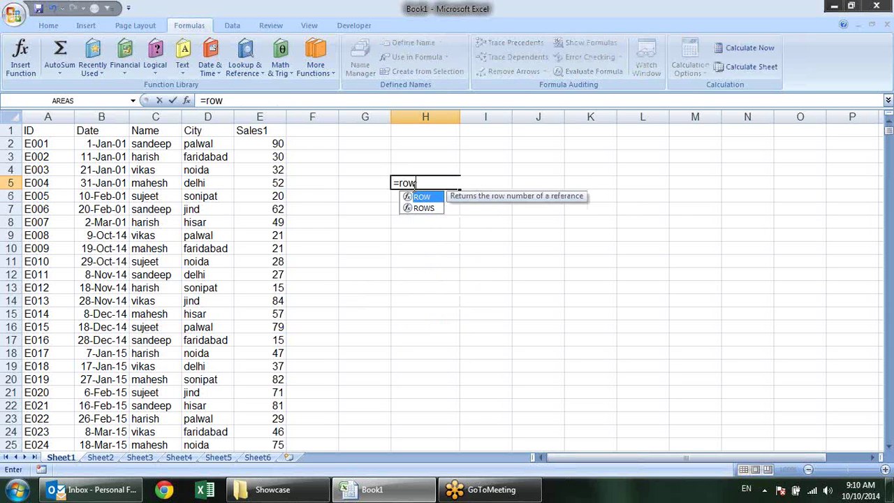
key("Tab")
left_click_drag(520, 248, 513, 339)
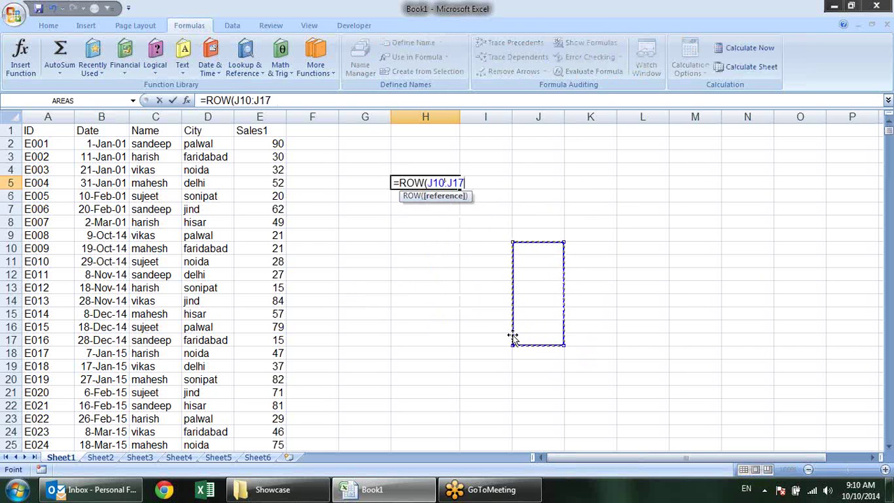
key("Return")
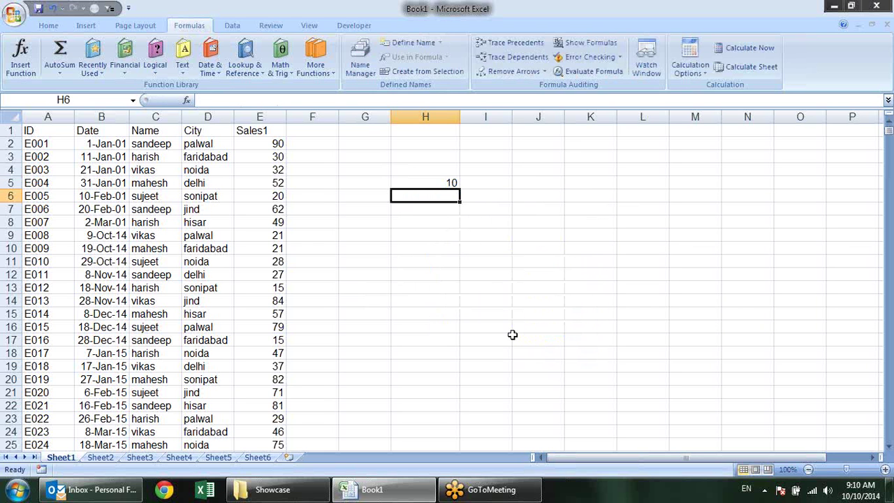
type("1")
key("Escape")
key("Up")
key("F2")
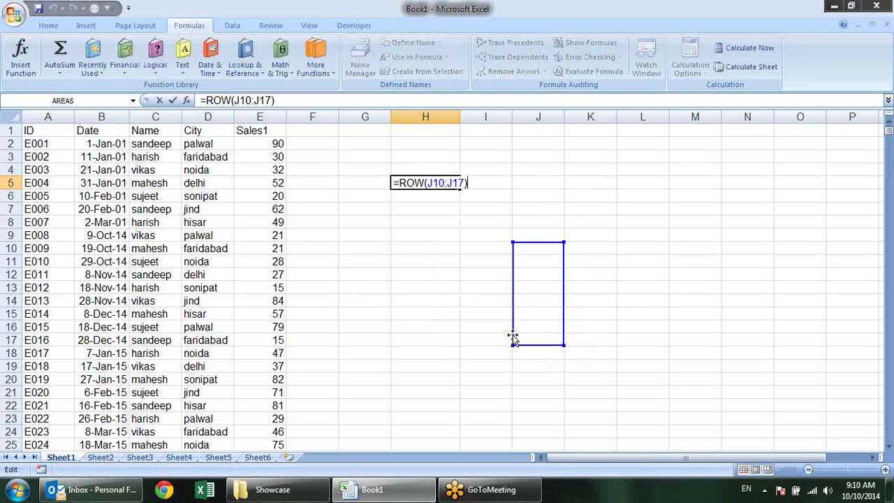
key("Escape")
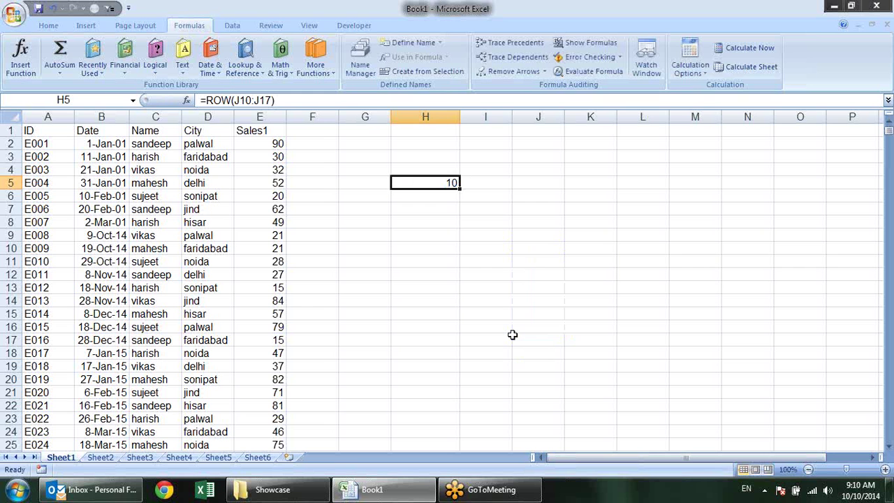
type("=ra")
key("BackSpace")
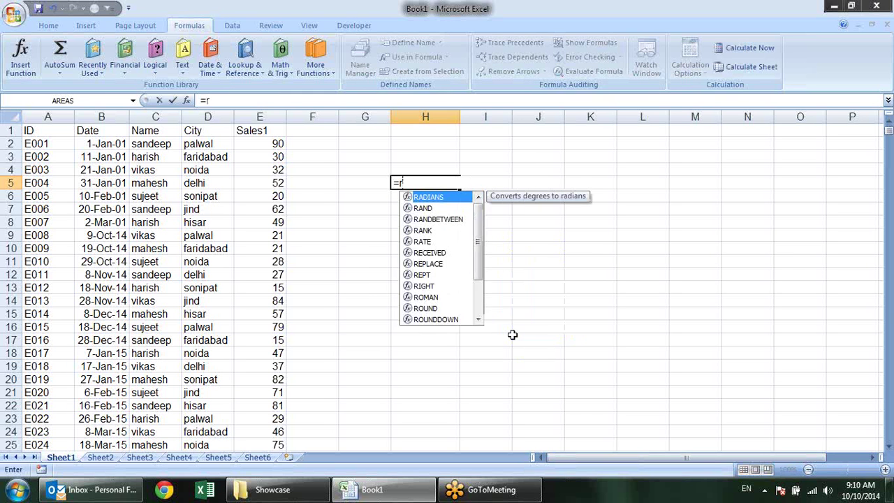
type("w")
key("BackSpace")
type("ow")
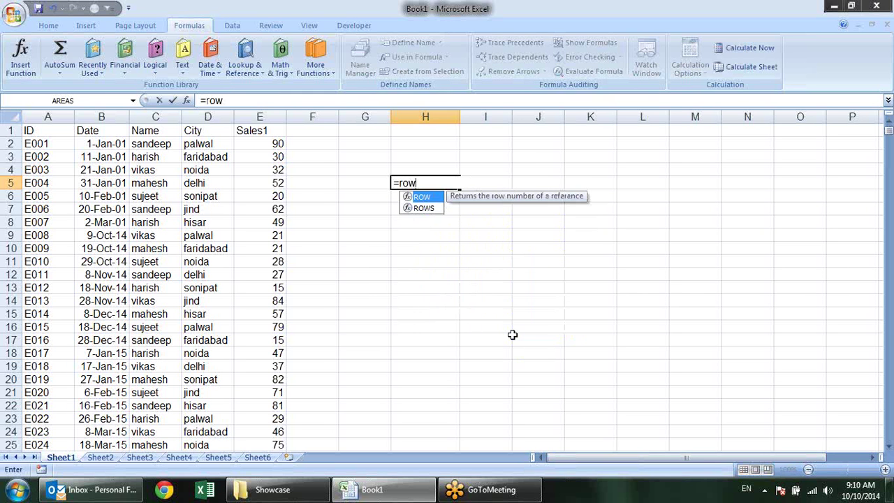
type("s")
key("Tab")
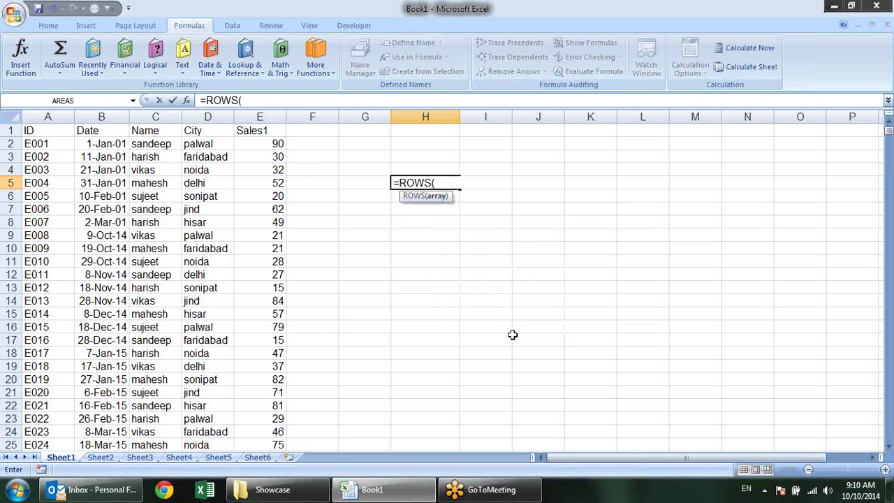
left_click(459, 160)
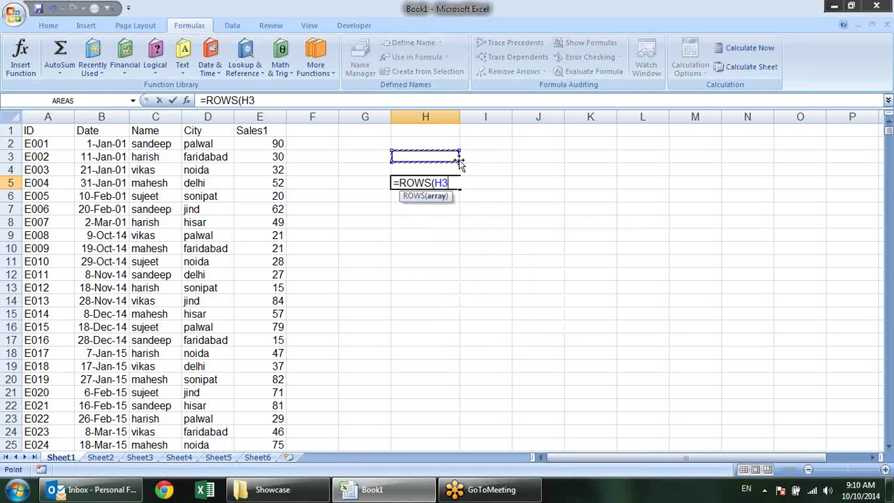
key("Return")
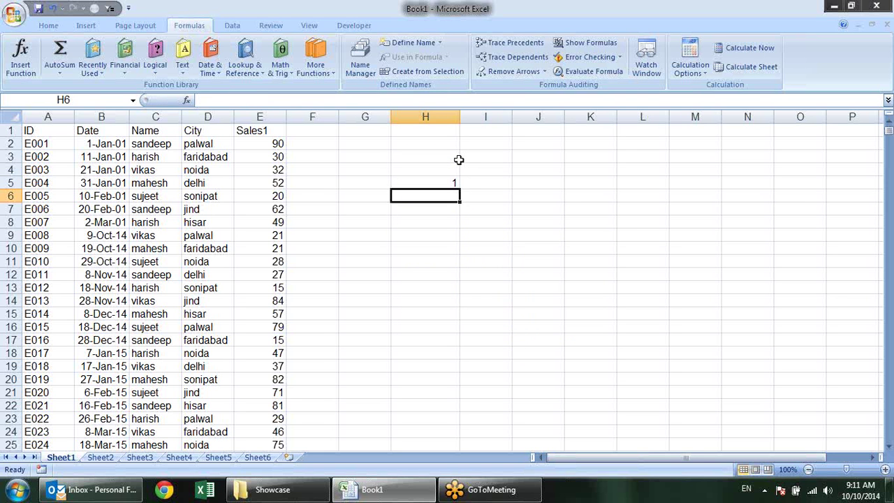
key("Up")
key("Delete")
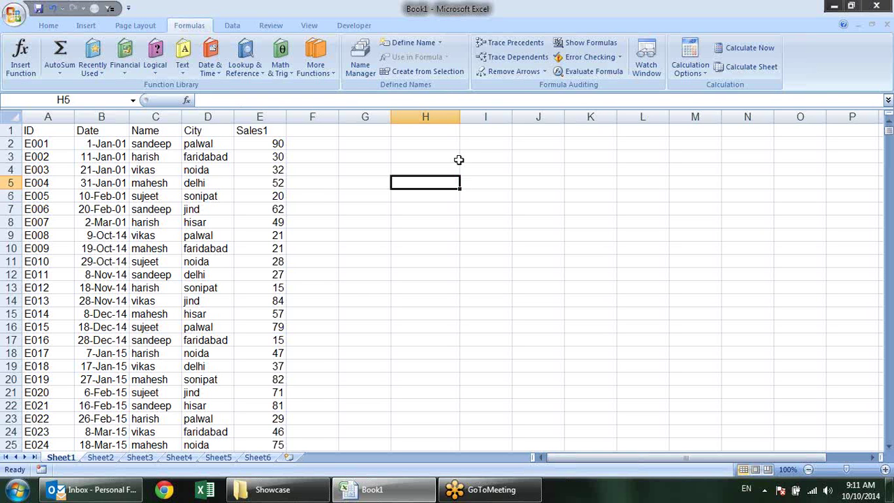
Enter =COLUMNS(J3:M4) in H5, which returns 4
type("=colu")
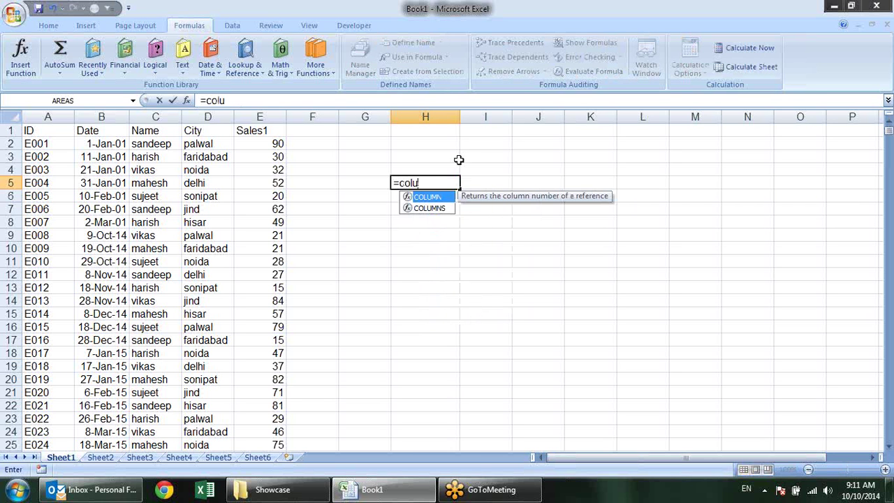
key("Down")
key("Tab")
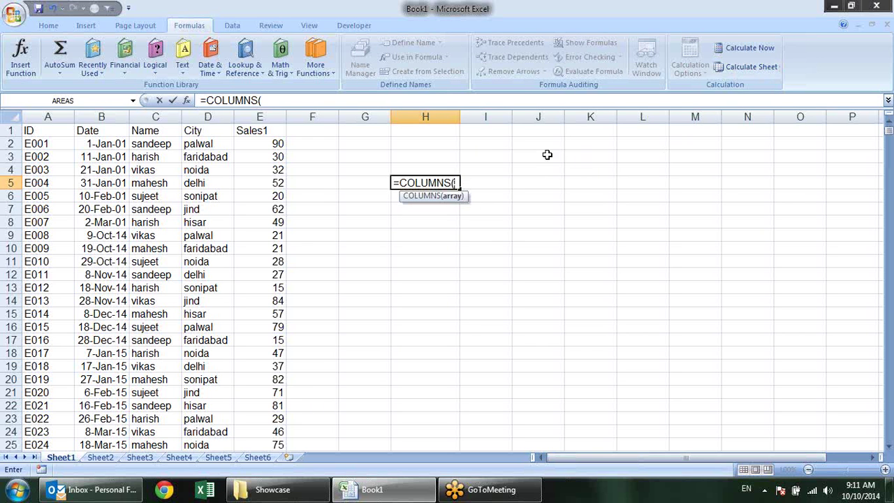
left_click_drag(547, 154, 714, 174)
key("Return")
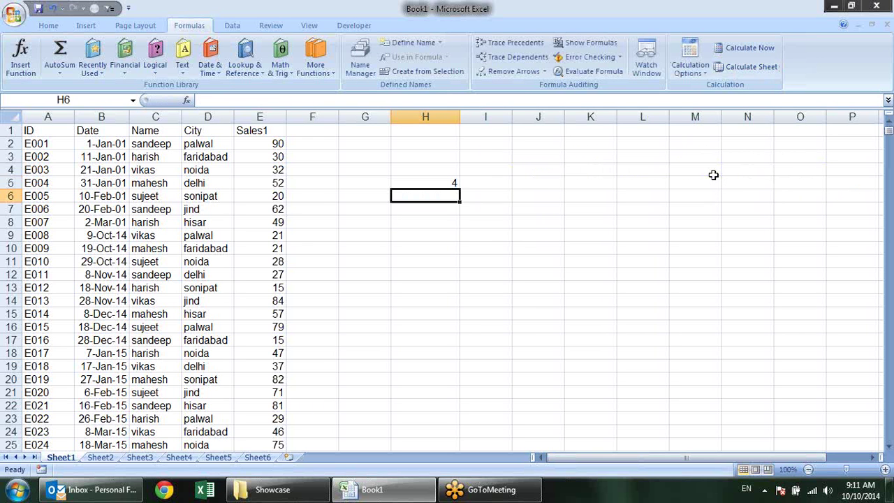
Delete the COLUMNS formula from H5 and open the Lookup & Reference function list
left_click(442, 184)
key("Delete")
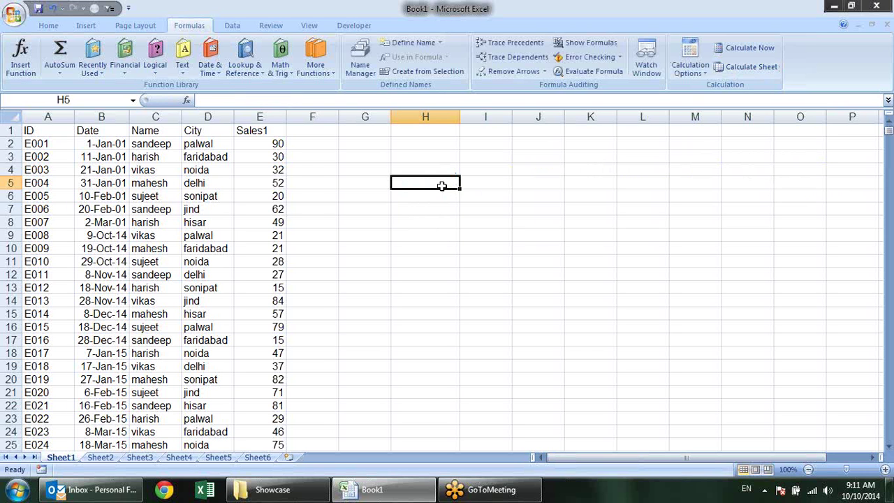
left_click(444, 199)
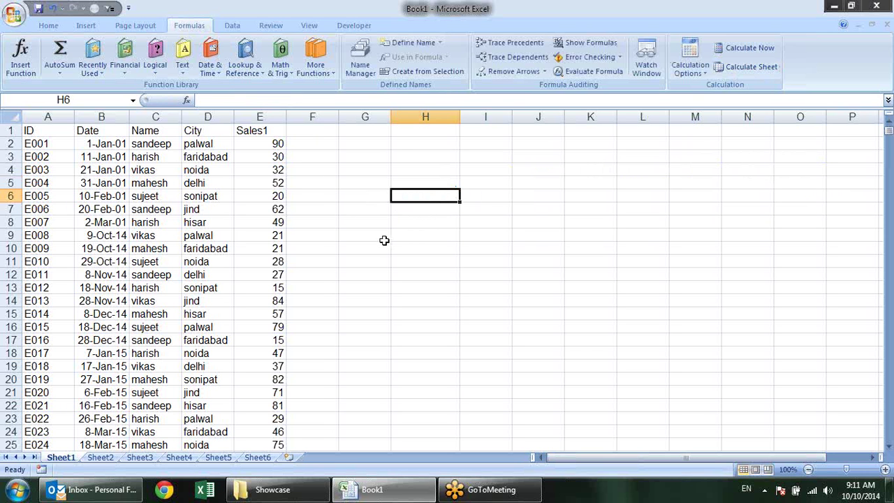
left_click(244, 66)
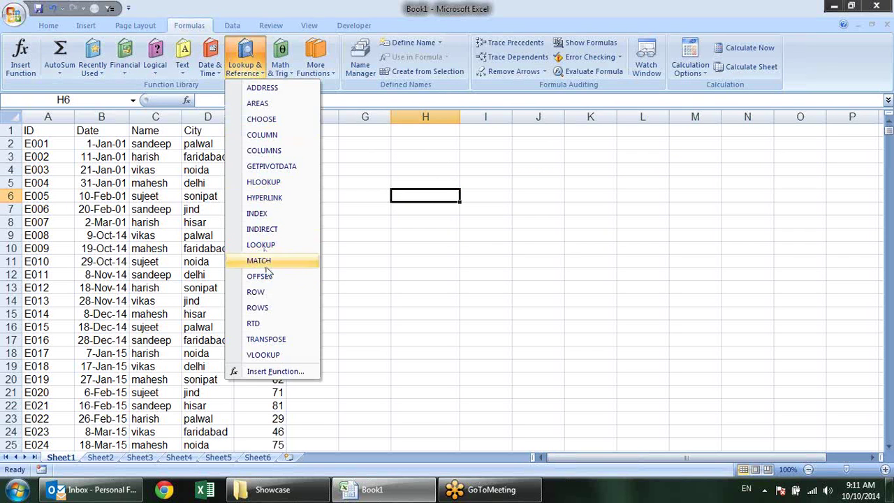
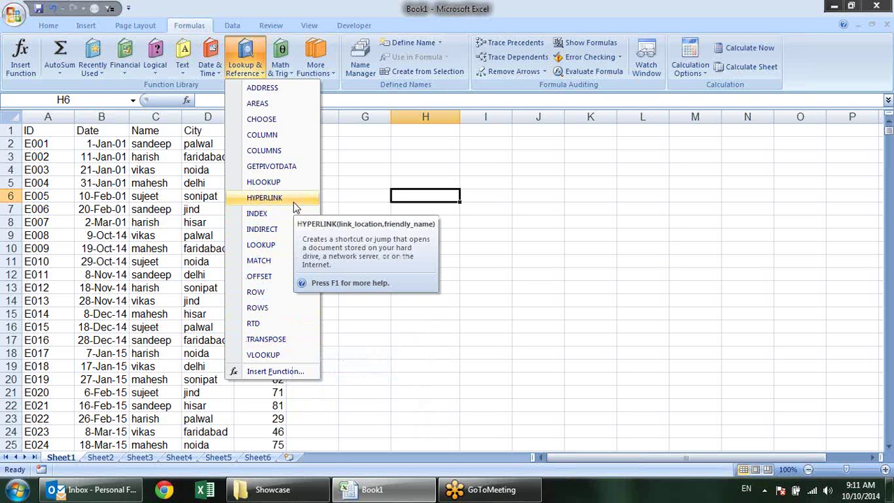
Dismiss the lookup functions list and enter the text 'go' in cell H4
left_click(450, 237)
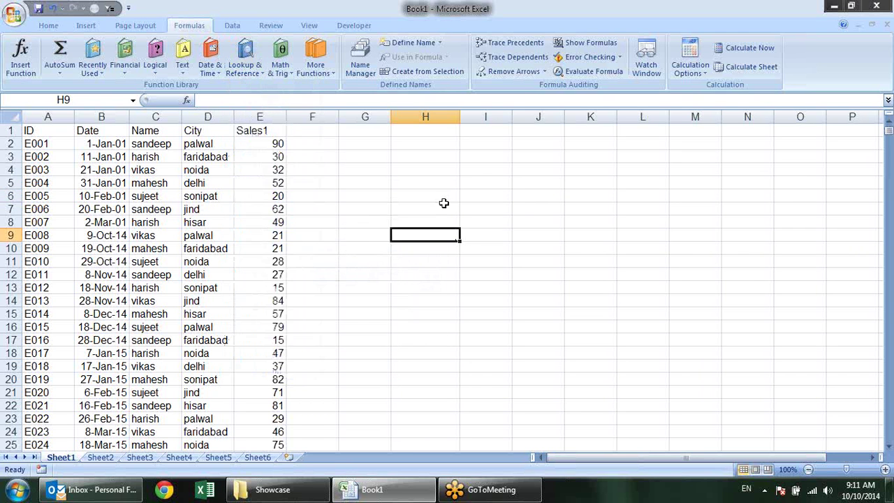
left_click(433, 192)
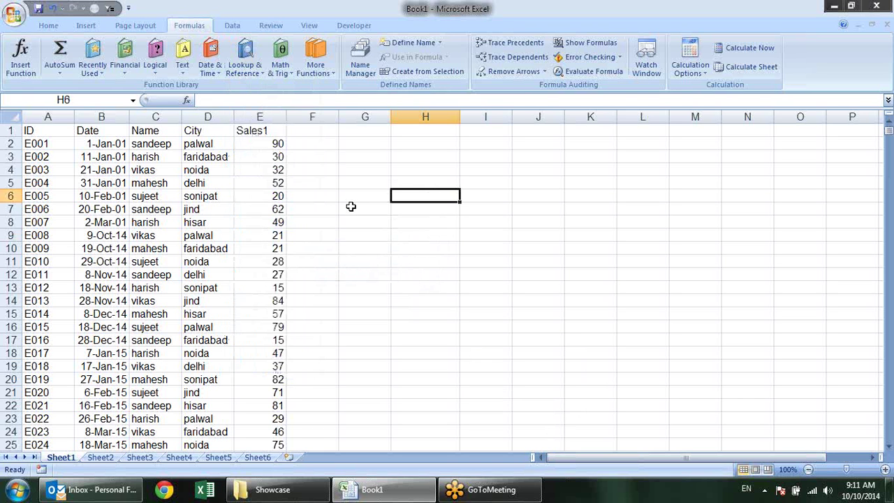
left_click(404, 180)
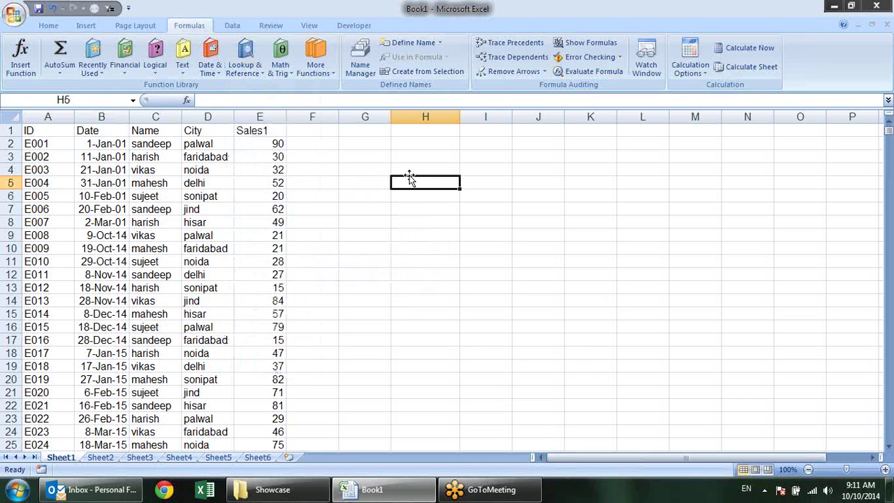
left_click(409, 166)
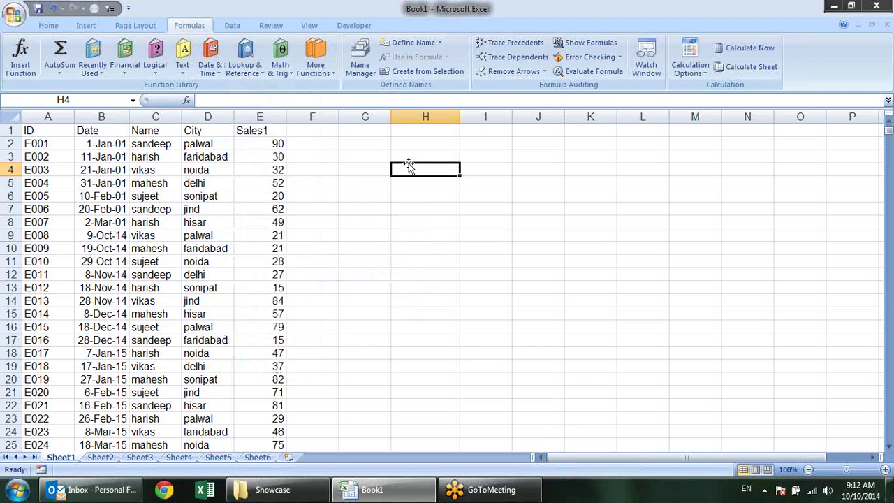
type("gg")
key("BackSpace")
type("oo")
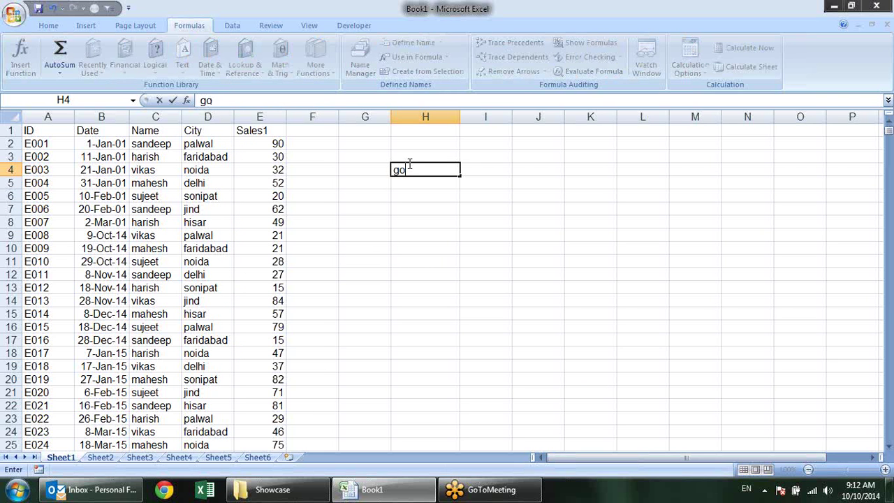
key("BackSpace")
key("BackSpace")
key("Escape")
type("go")
key("Return")
left_click(425, 166)
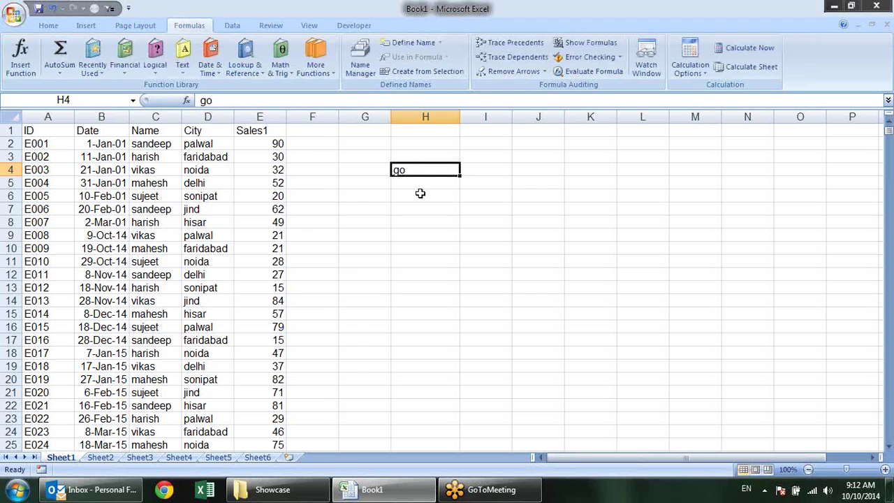
key("ctrl+k")
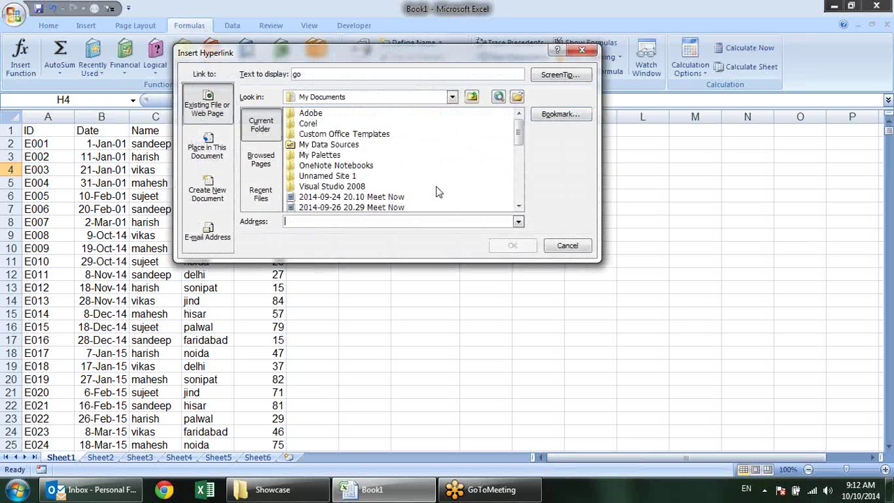
left_click_drag(374, 44, 597, 149)
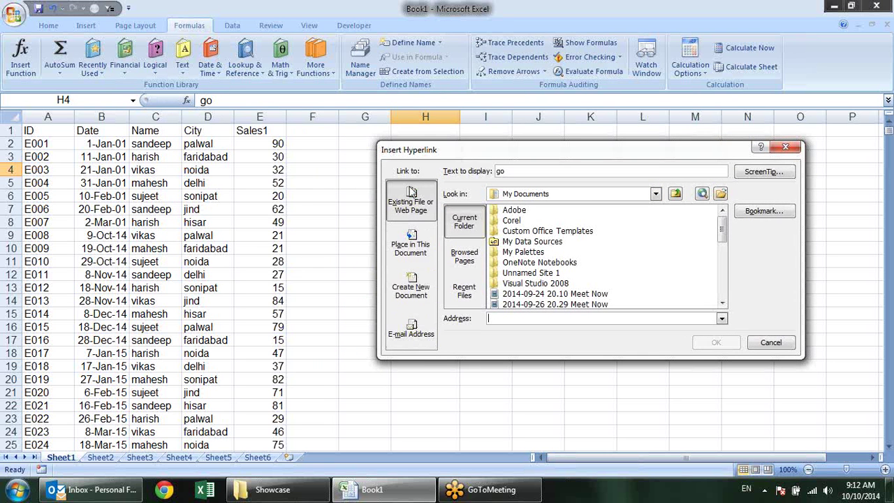
left_click(538, 173)
left_click(511, 318)
type("http://www.")
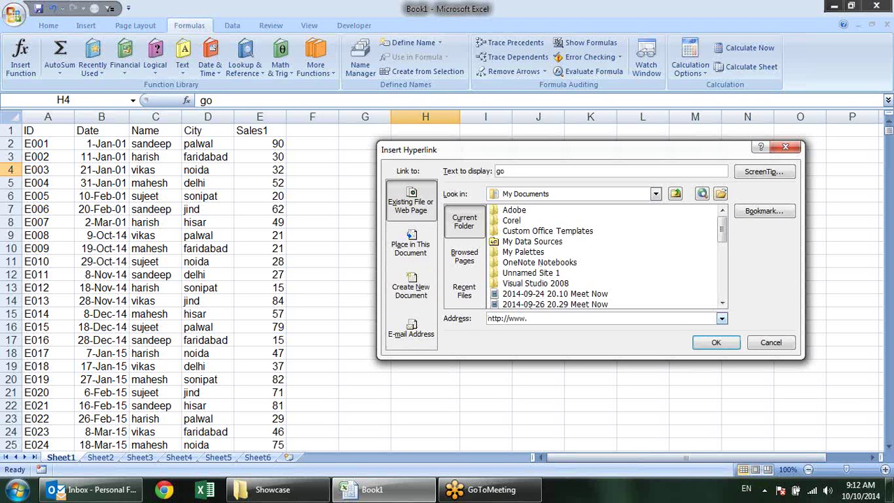
type("google.com")
left_click(716, 342)
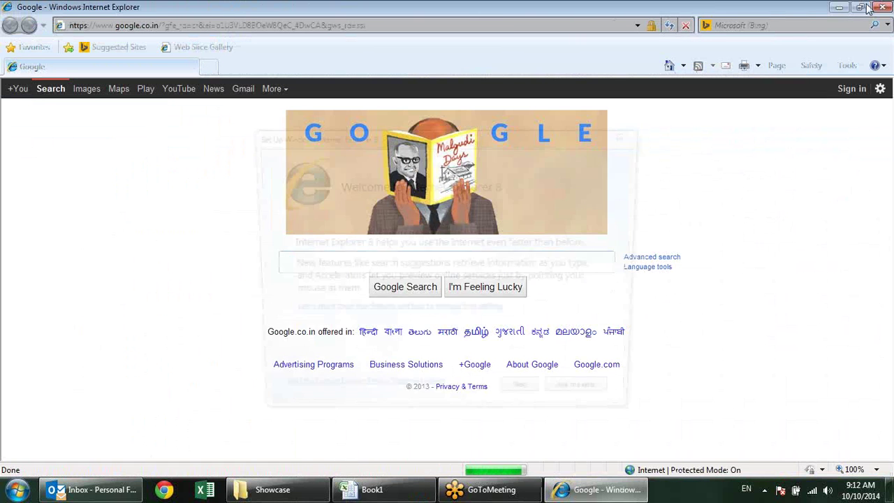
Close the browser after testing the link and delete the link from H4
left_click(591, 401)
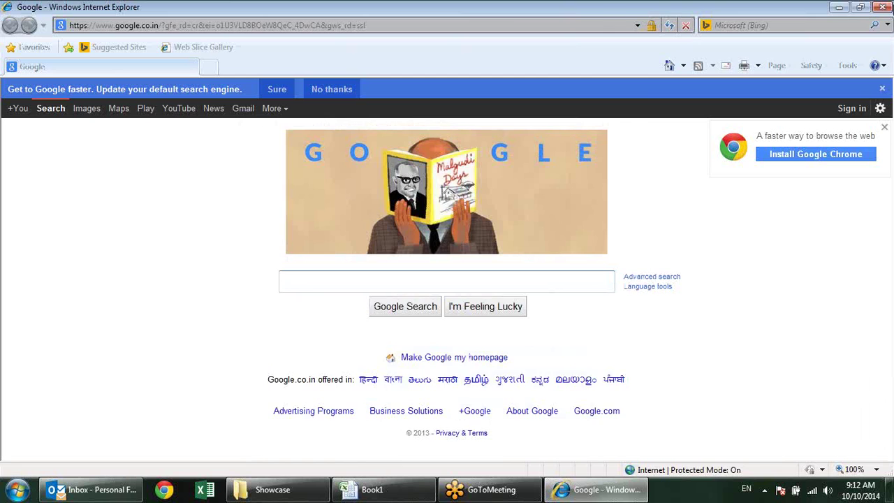
left_click(883, 7)
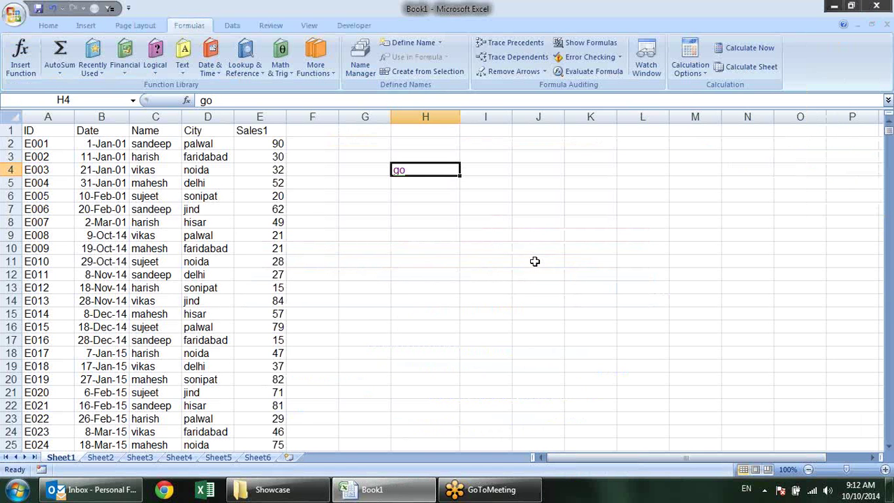
type("=")
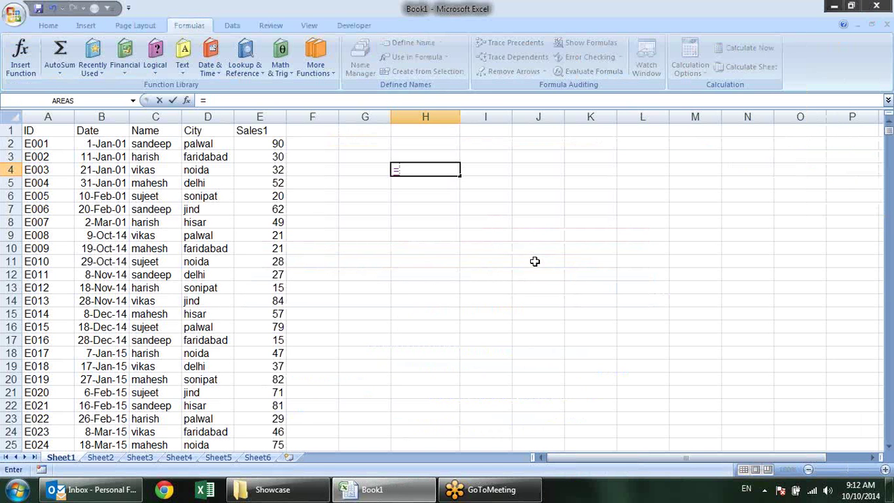
key("Escape")
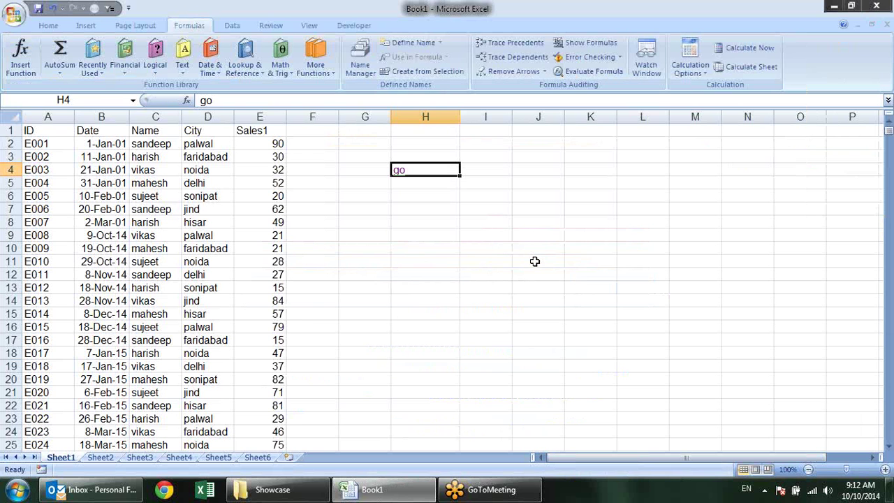
key("alt+e")
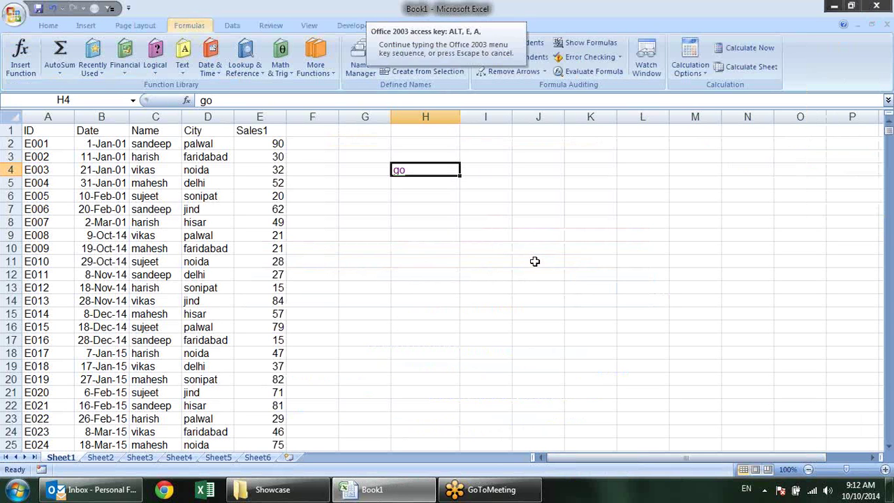
key("Escape")
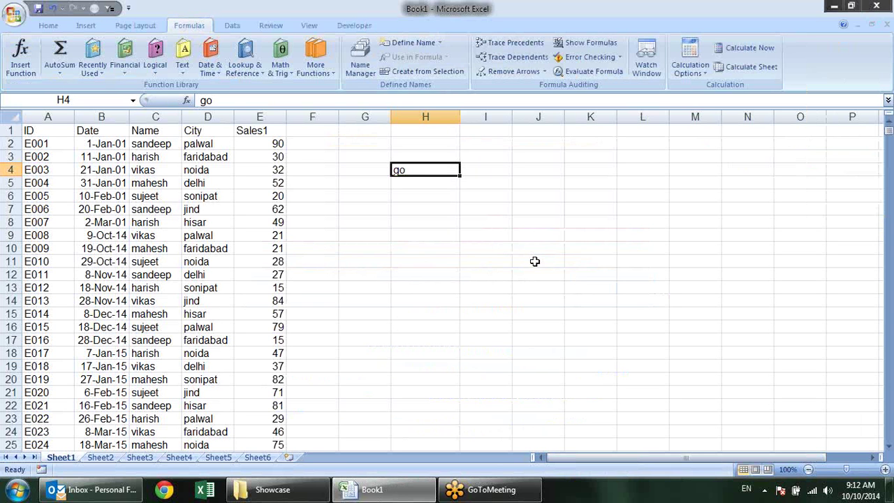
key("Delete")
left_click(488, 234)
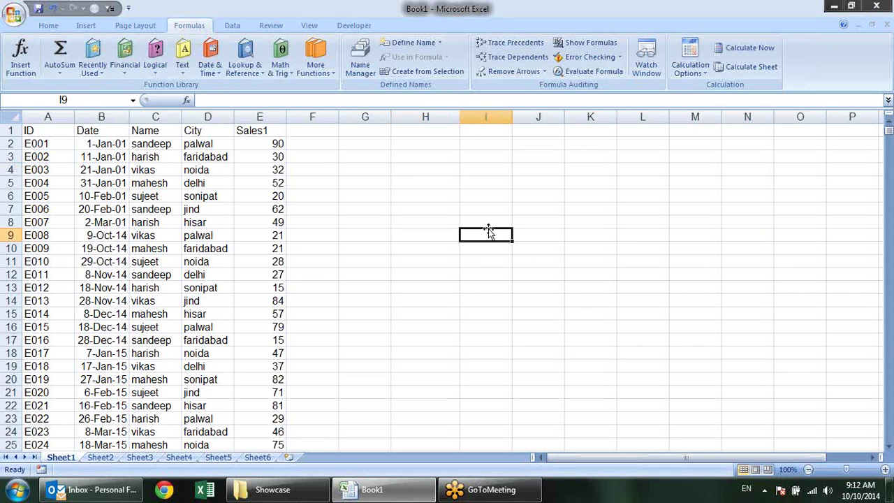
Type Google, Facebook and rediff into cells H6, H7 and H8
left_click(428, 191)
type("Google")
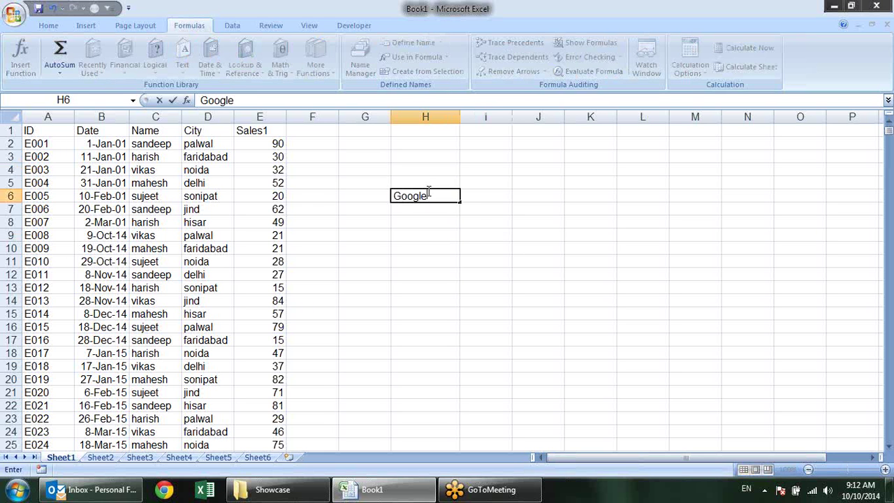
key("Return")
type("Fac")
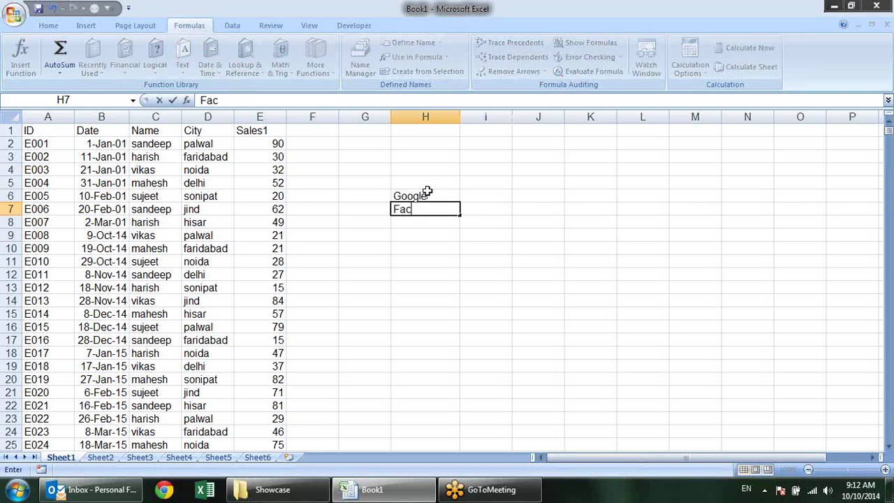
type("ebook")
key("Return")
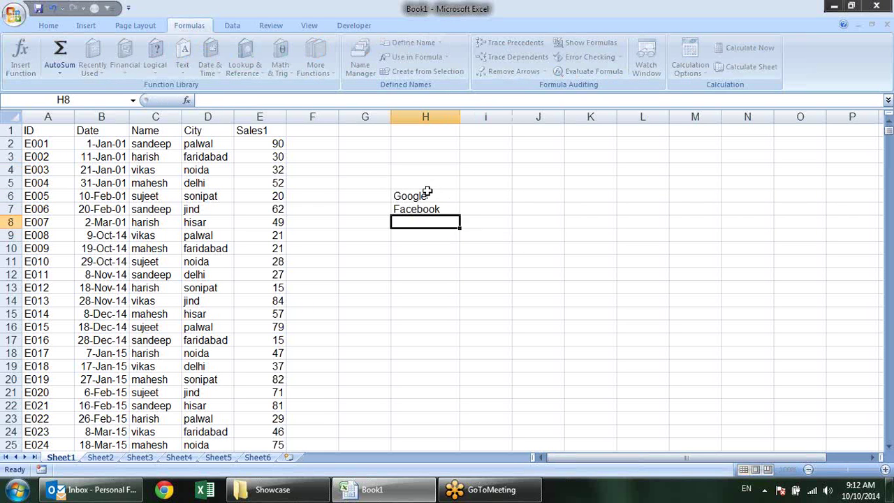
type("RFI")
key("BackSpace")
key("BackSpace")
key("BackSpace")
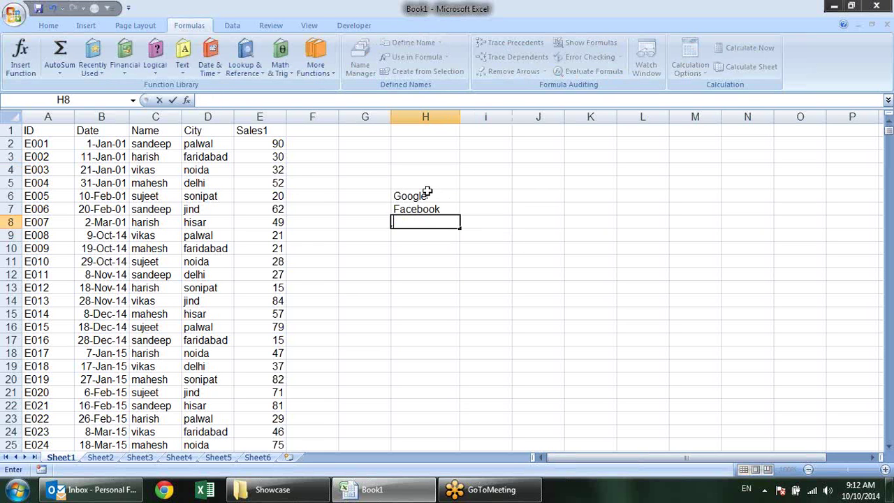
type("rediff")
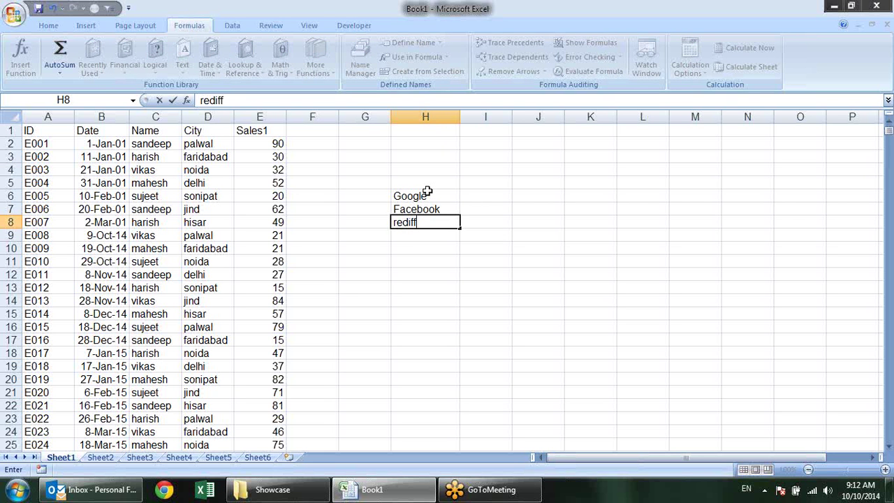
key("Return")
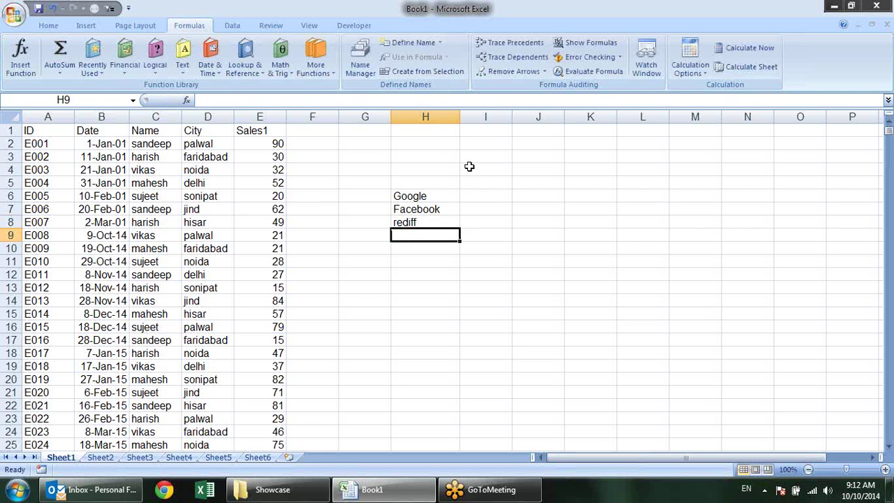
left_click(481, 195)
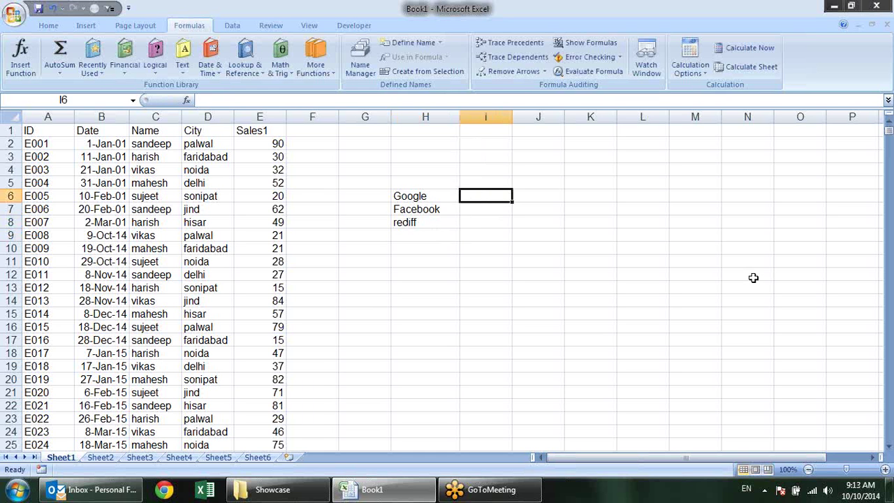
type("=hy")
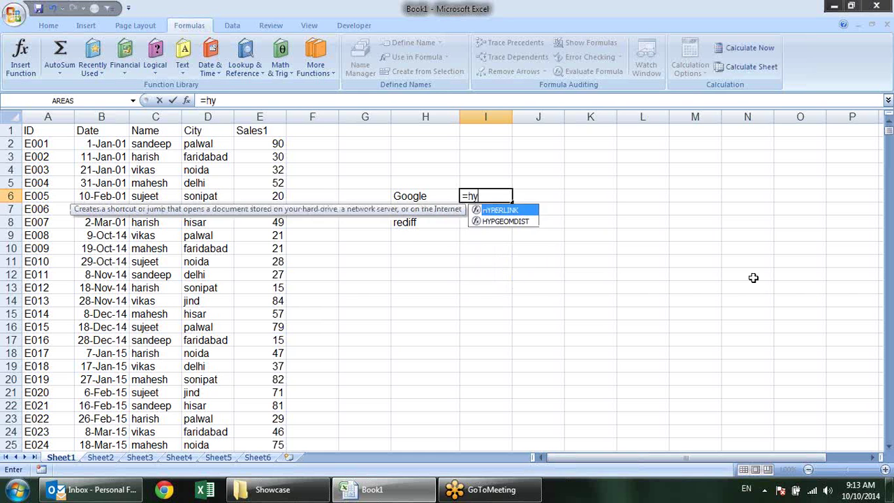
key("Tab")
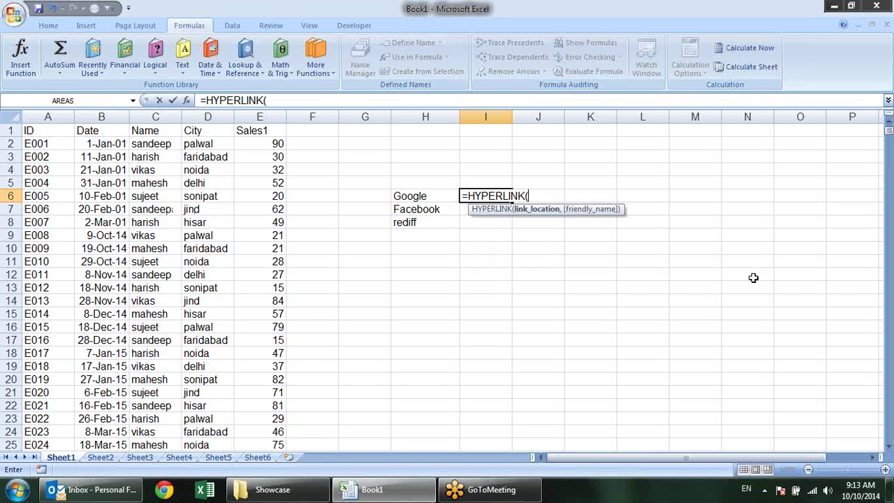
type("\"http://\"")
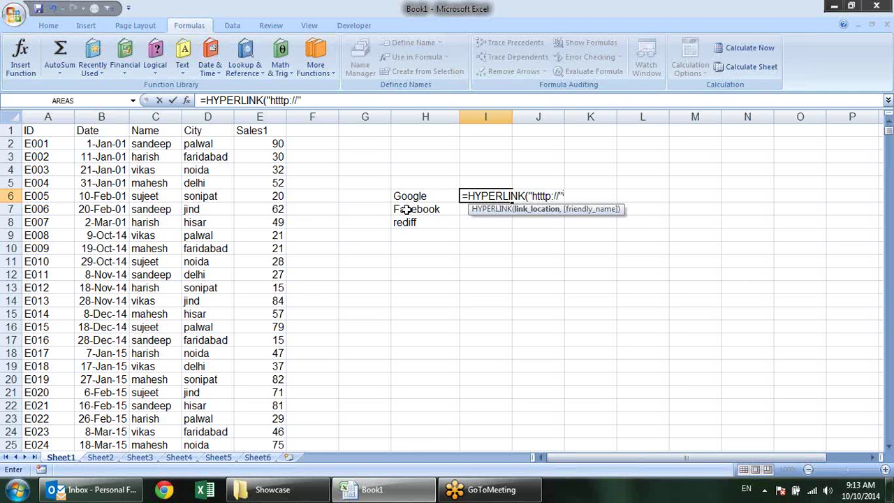
key("BackSpace")
type("www.\"&")
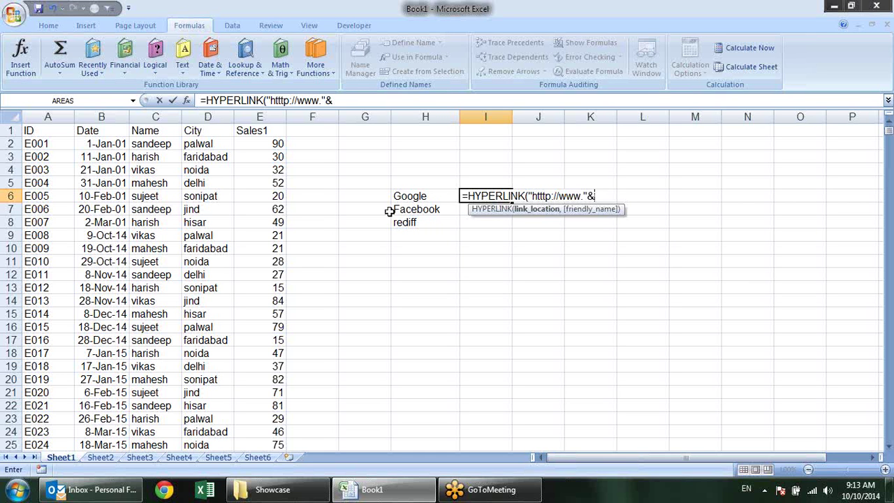
left_click(396, 196)
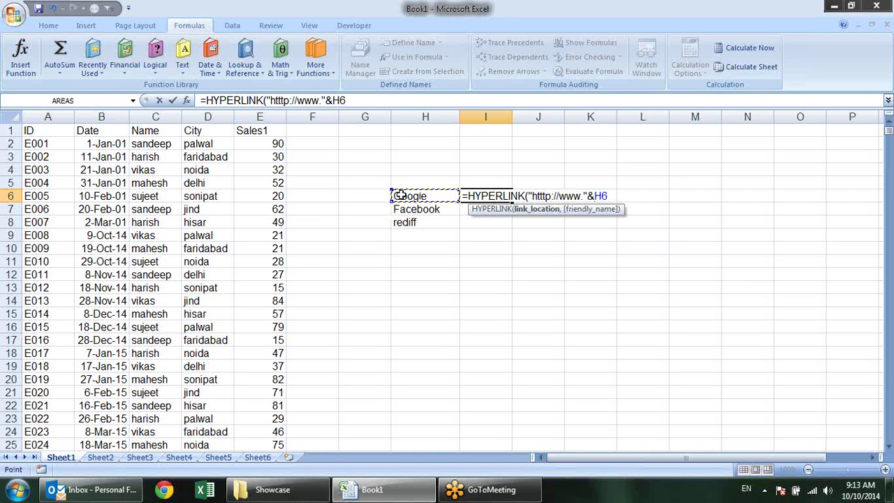
type("&\".com")
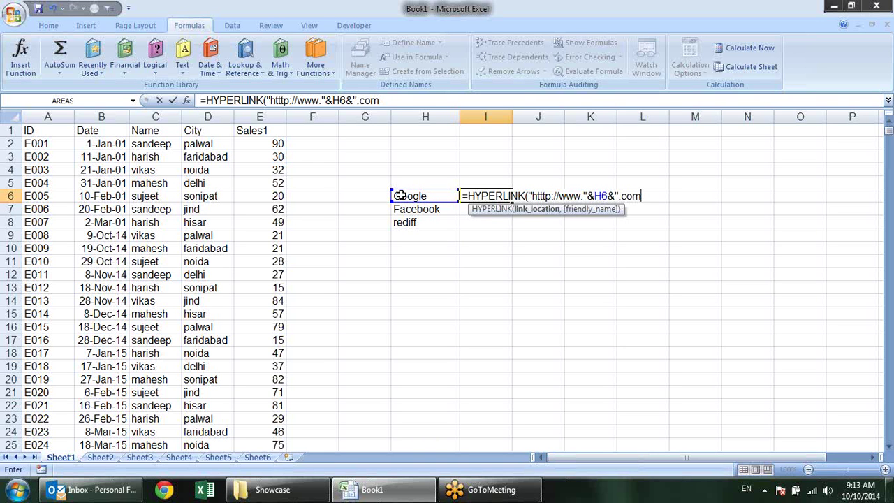
type("\",")
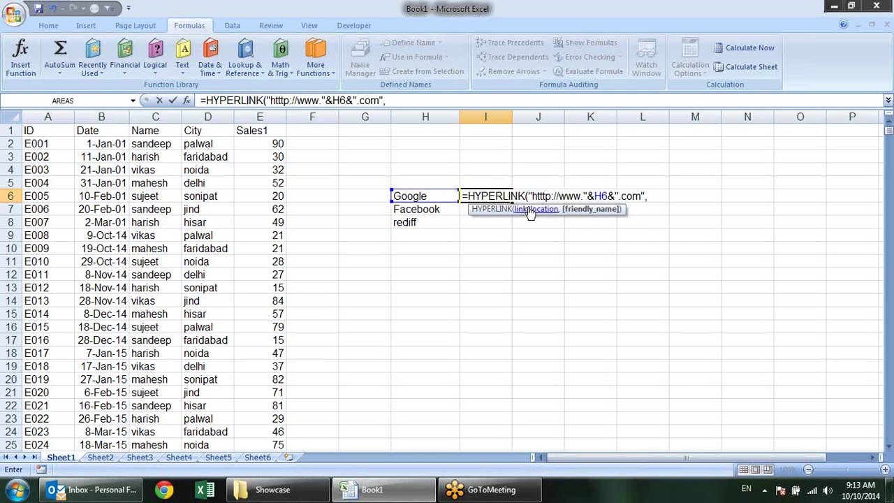
type("\"Go")
key("Return")
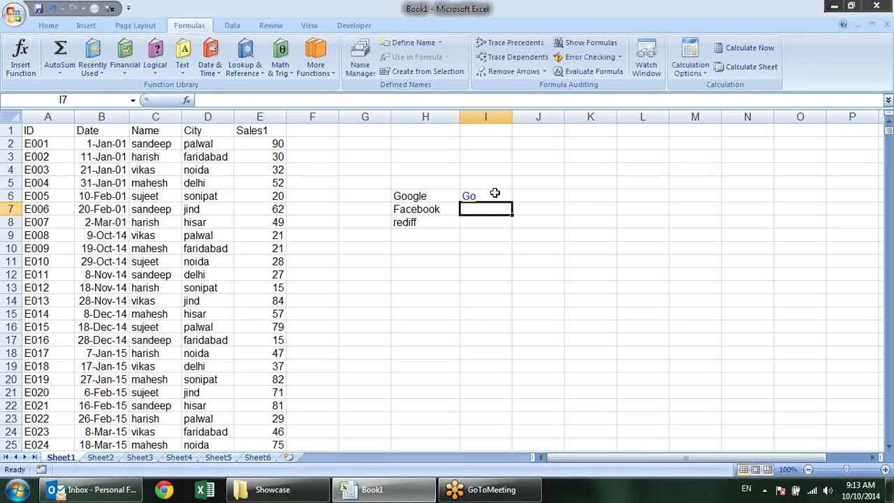
Fill the I6 Go link formula down to I7 and I8
left_click(506, 196)
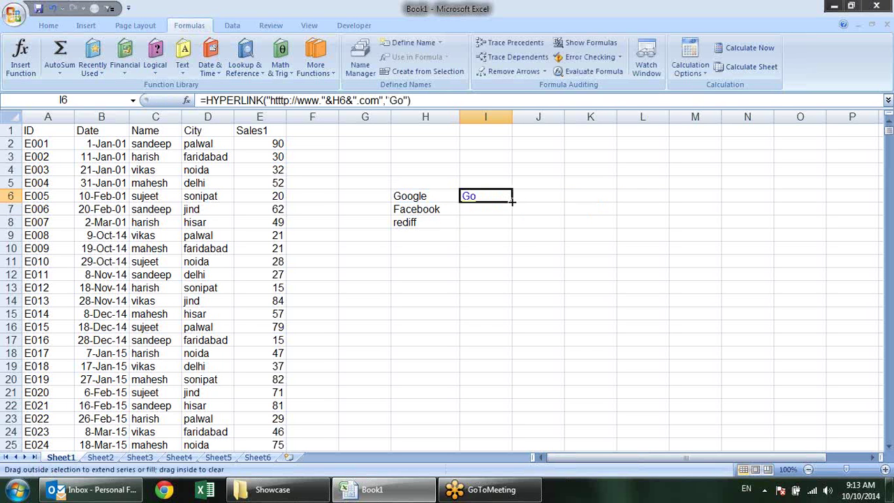
left_click_drag(511, 201, 515, 228)
left_click(583, 236)
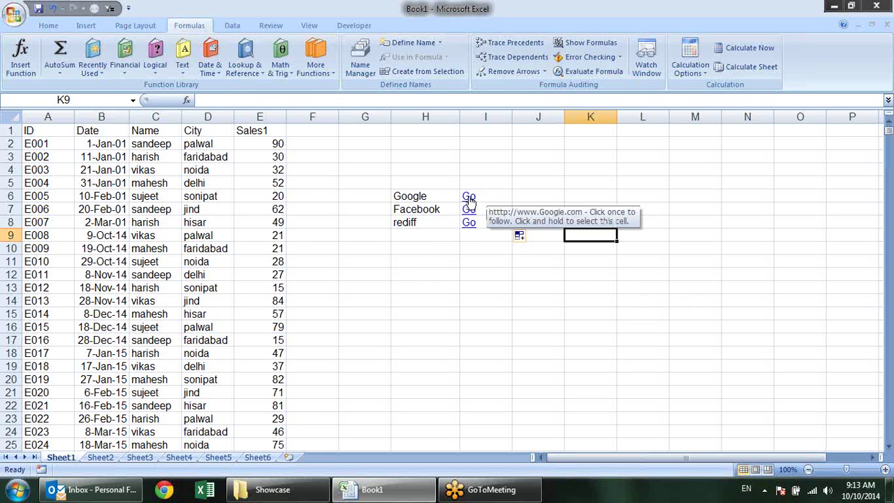
Follow the Google, Facebook and rediff Go links, approving each security notice
left_click(470, 198)
left_click(493, 296)
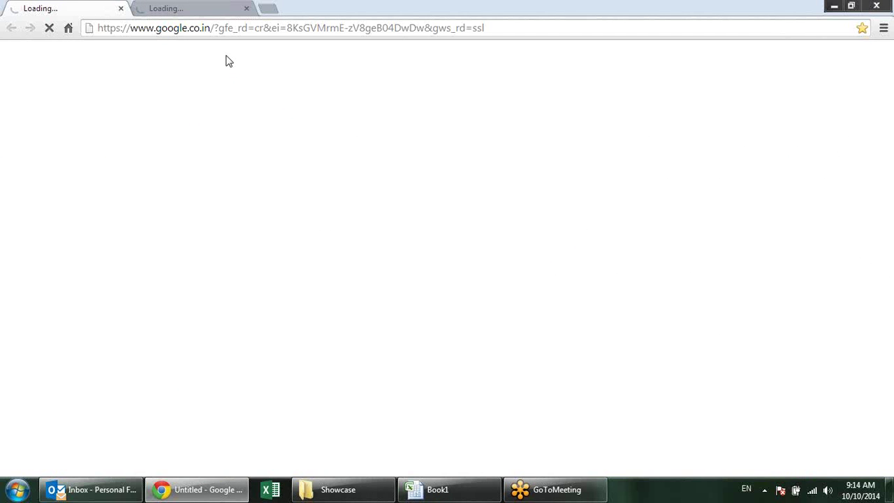
left_click(886, 6)
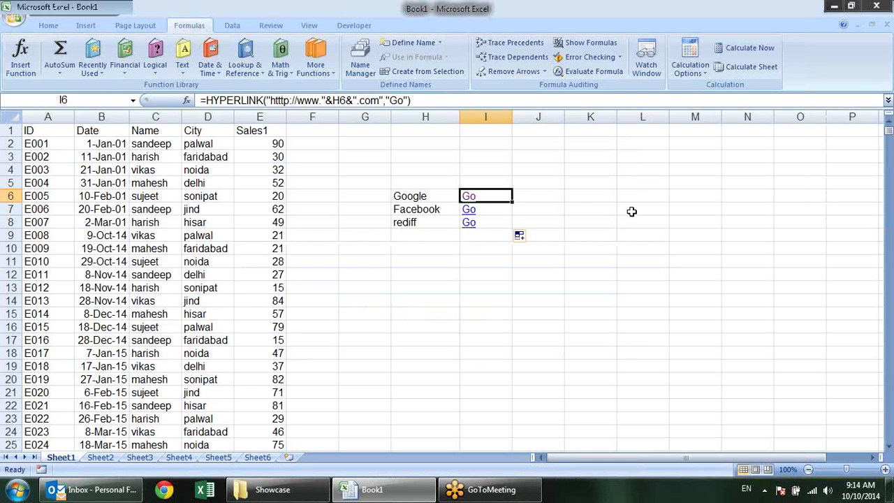
left_click(471, 211)
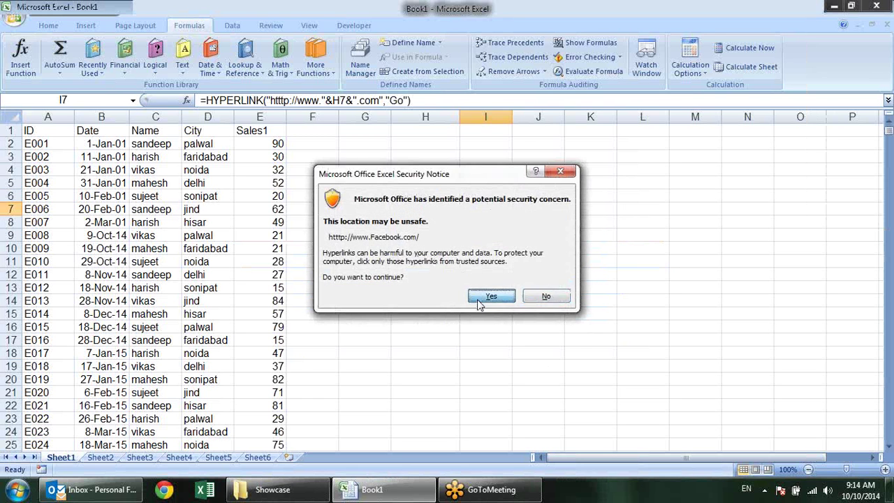
left_click(489, 296)
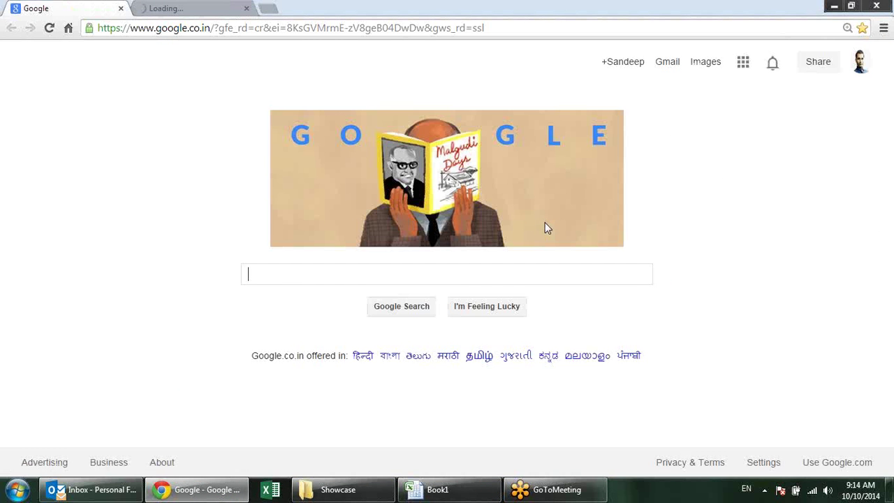
left_click(889, 5)
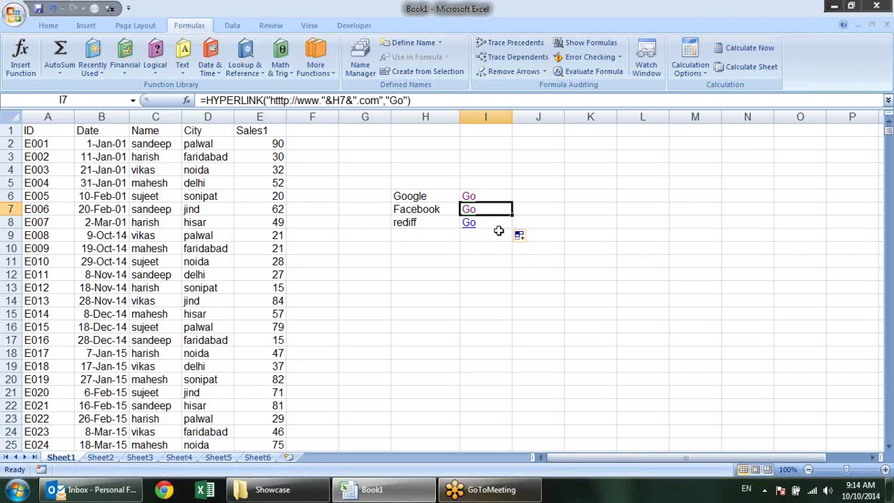
left_click(468, 226)
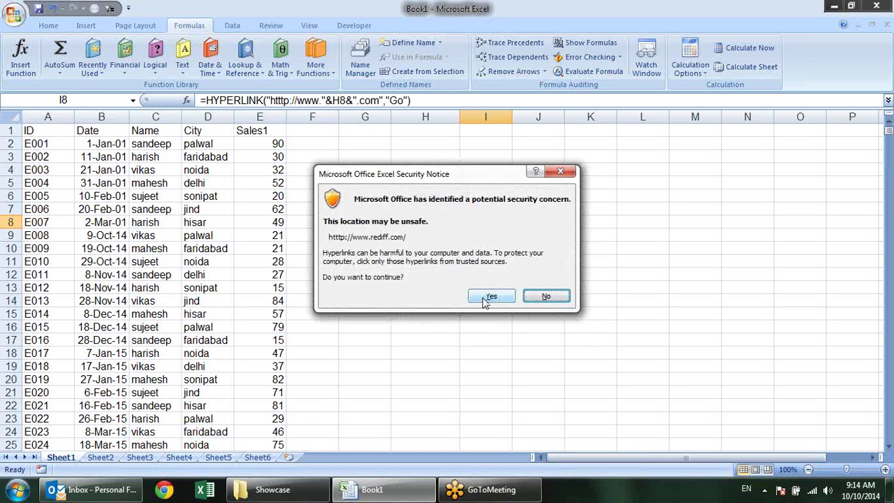
left_click(489, 297)
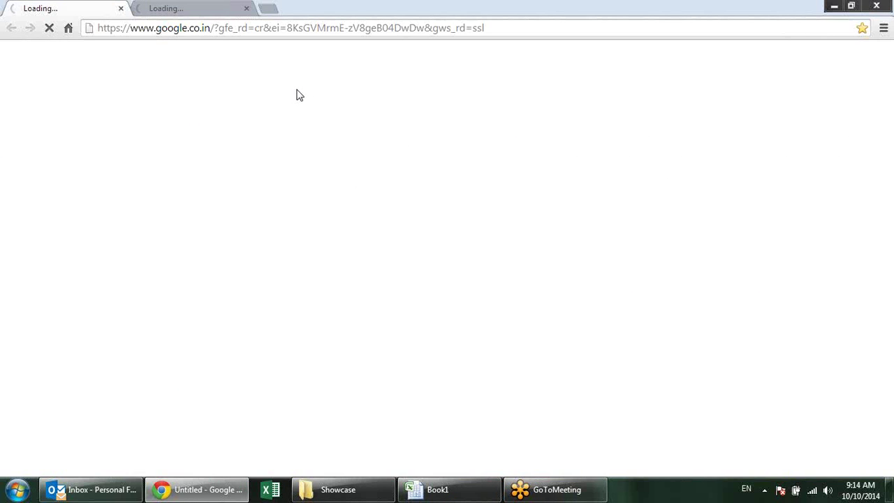
left_click(208, 27)
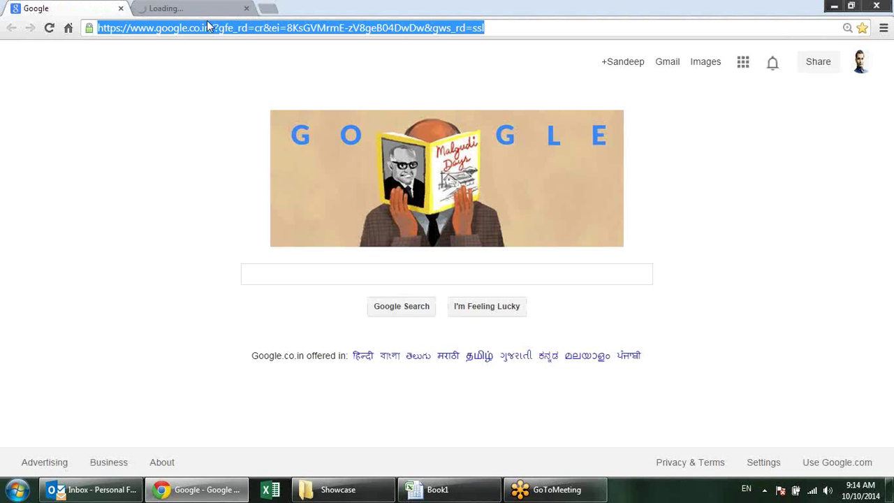
type("goo")
key("Return")
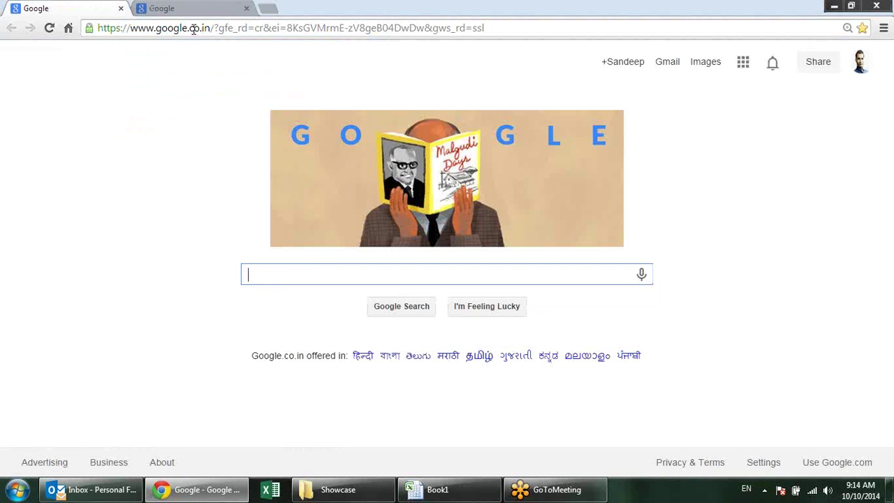
left_click_drag(214, 26, 585, 27)
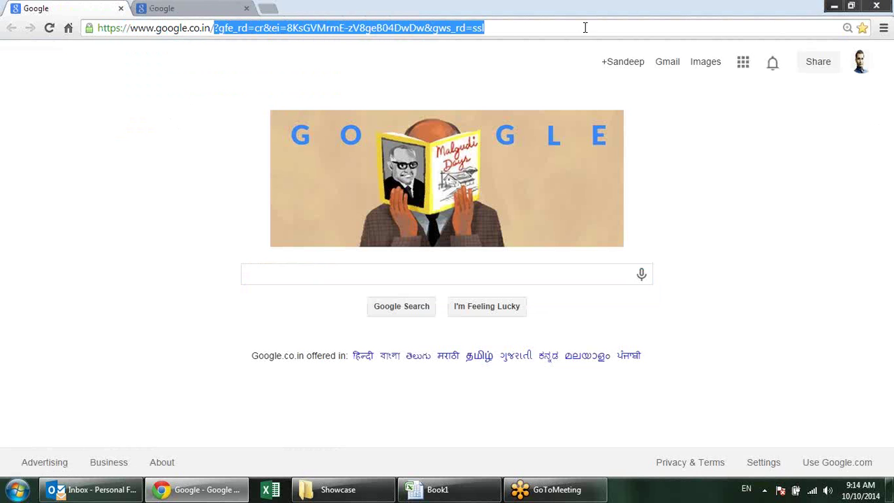
key("BackSpace")
key("BackSpace")
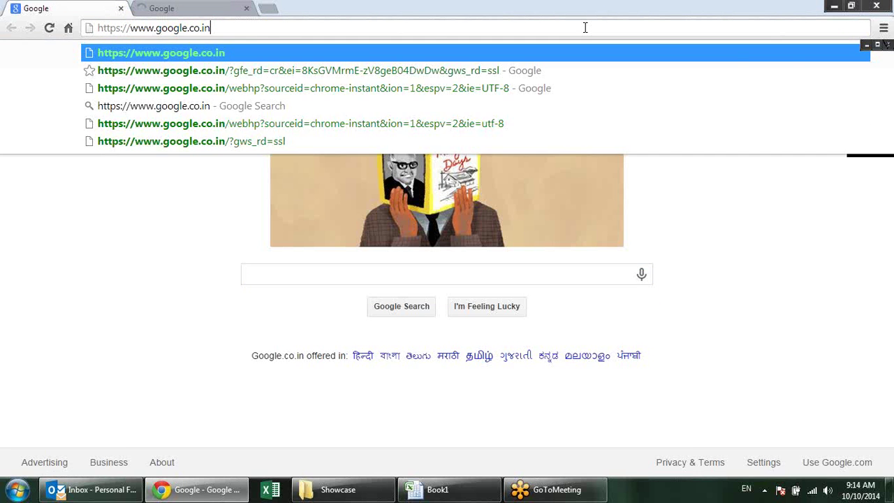
key("Return")
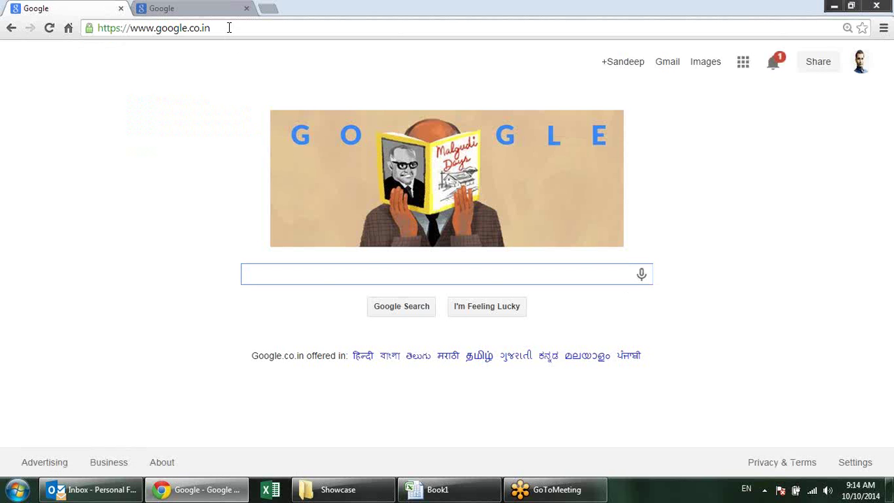
left_click(229, 27)
key("ctrl+c")
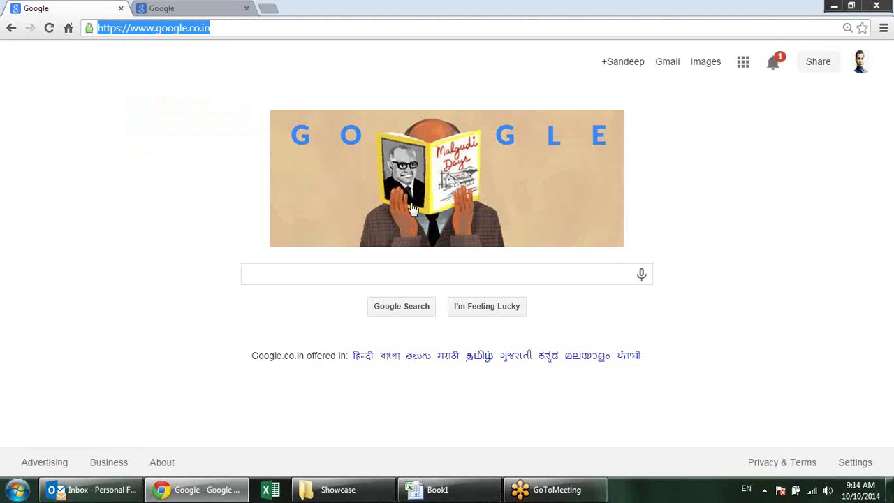
key("alt+Tab")
left_click(510, 261)
Try pasting the Google address in I11, then inspect the I6 formula without changing it
type("=")
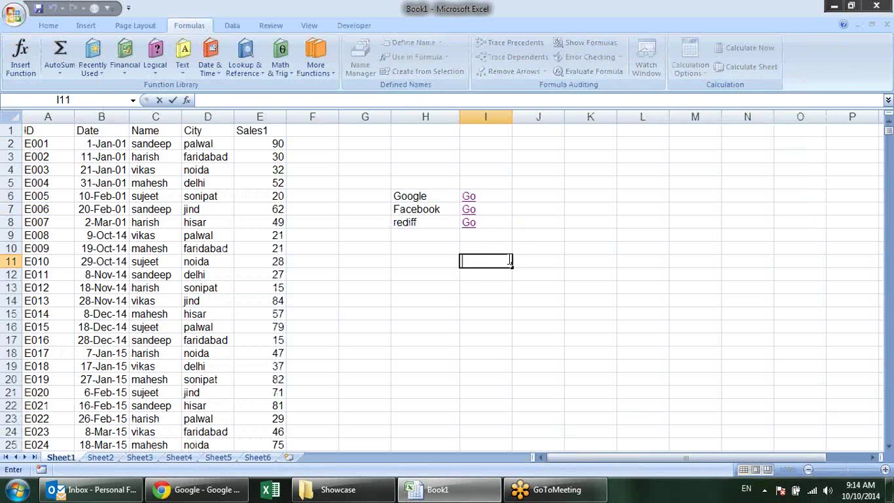
key("ctrl+v")
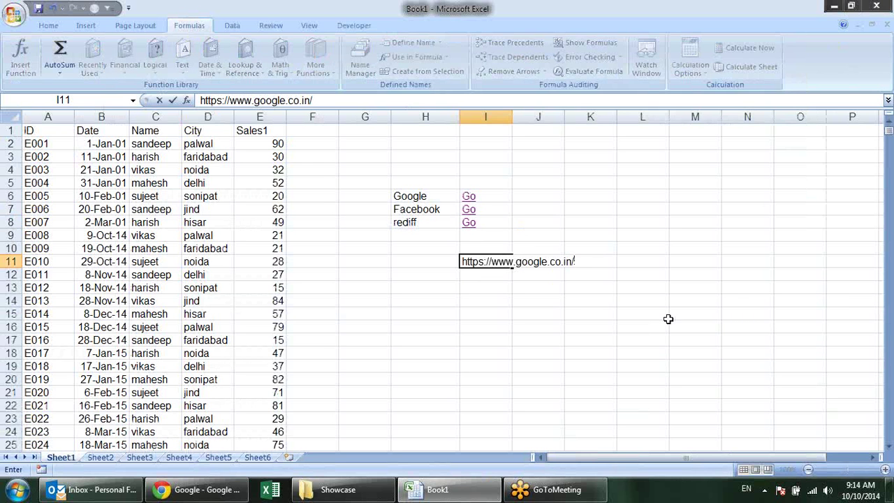
key("Escape")
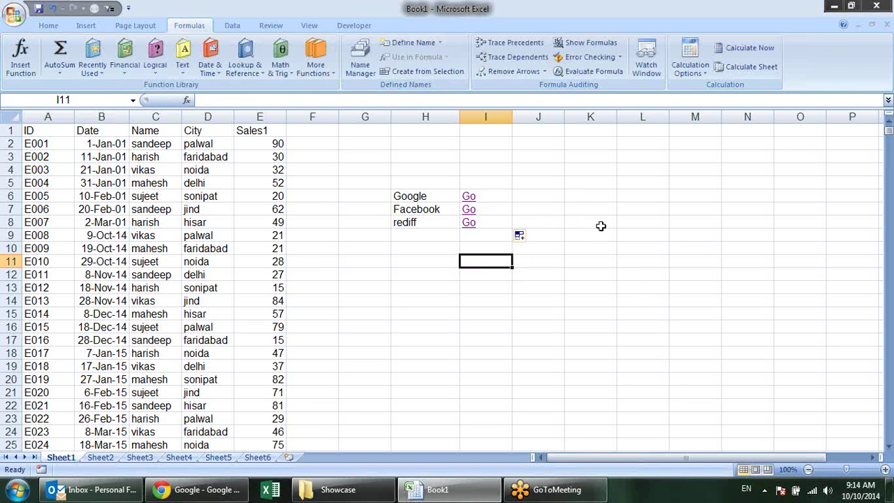
key("Up")
key("Up")
key("Up")
key("Up")
key("Up")
key("F2")
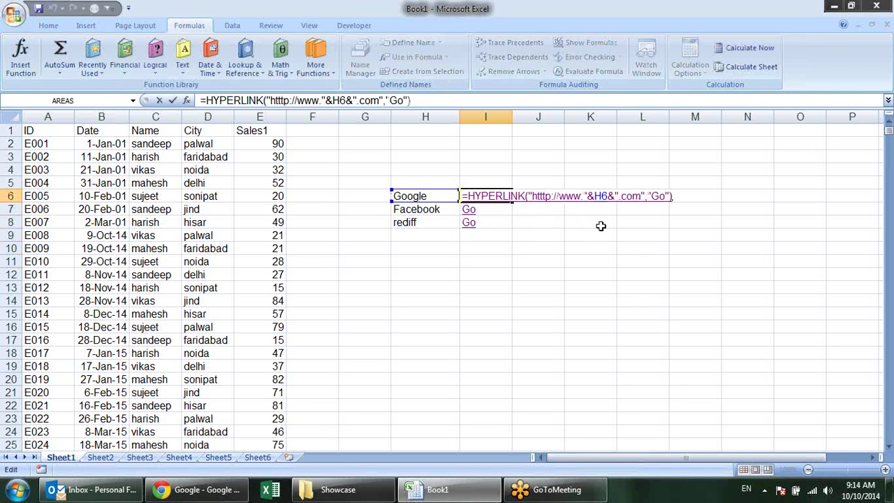
key("Left")
key("Left")
key("Left")
key("Left")
key("Left")
key("Left")
key("Left")
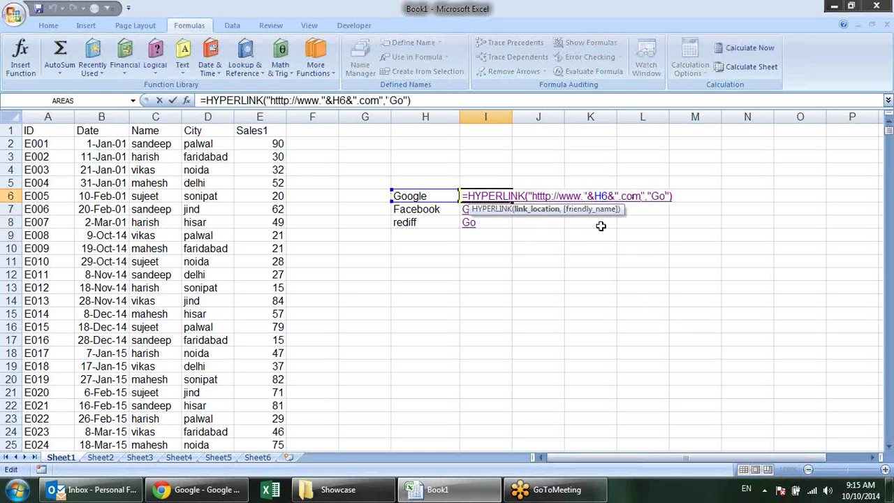
key("Escape")
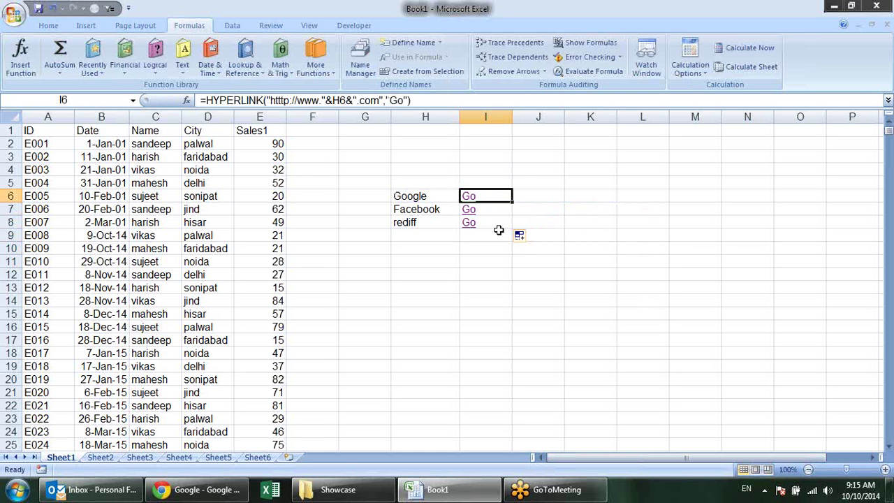
left_click(570, 185)
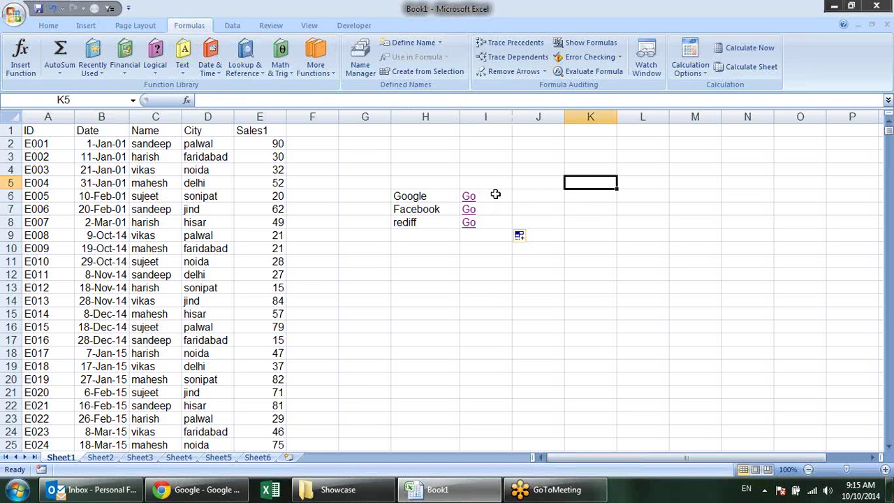
Select the Go links in I6:I8, then add a trailing slash after .com in I6's formula
left_click_drag(495, 194, 492, 220)
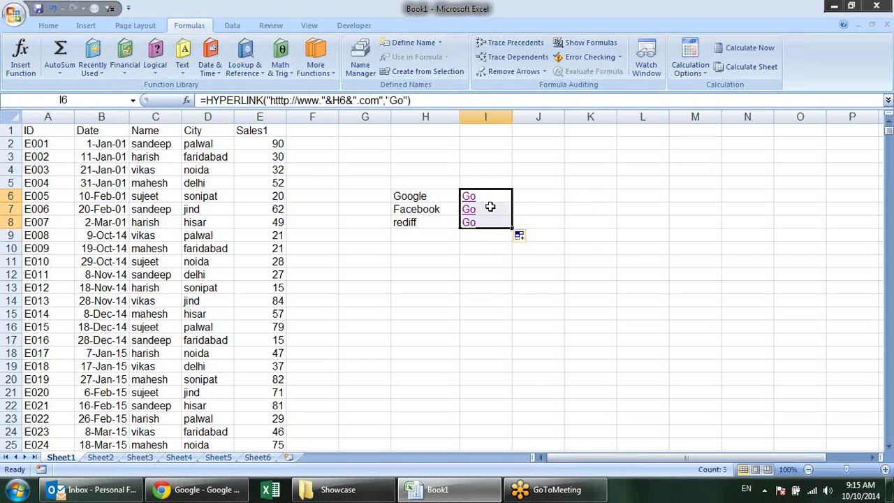
right_click(490, 207)
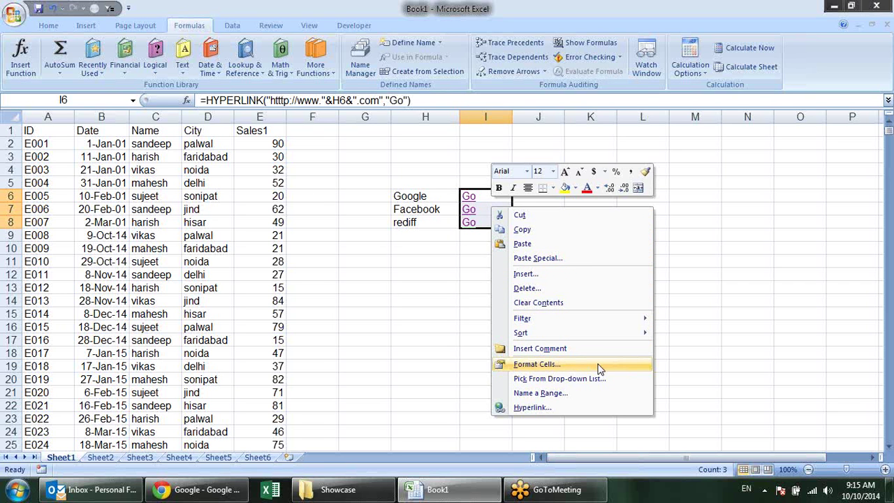
key("Escape")
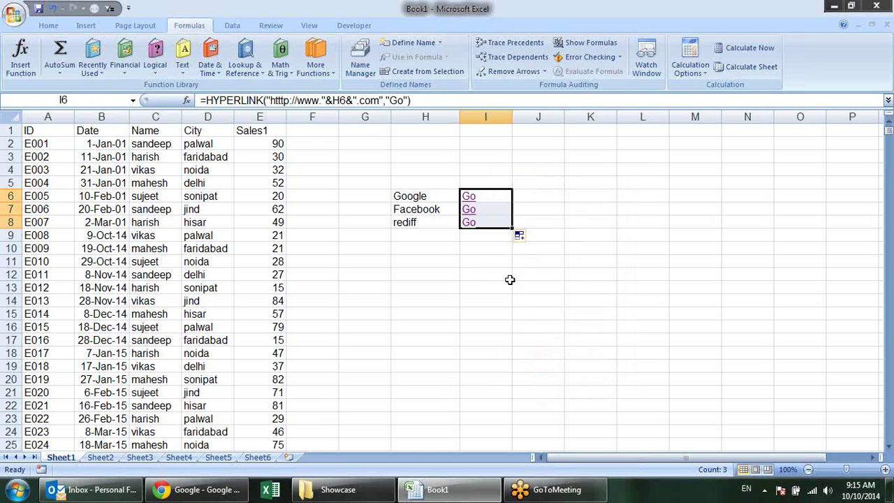
left_click(378, 101)
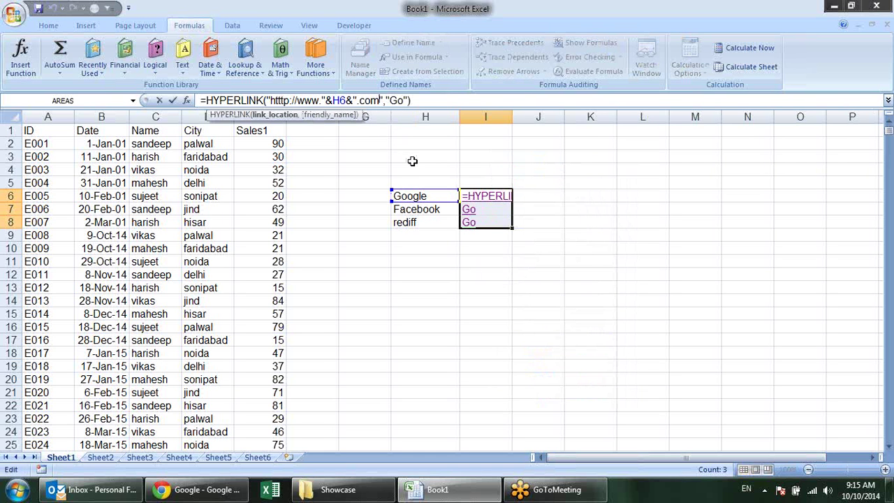
type("/")
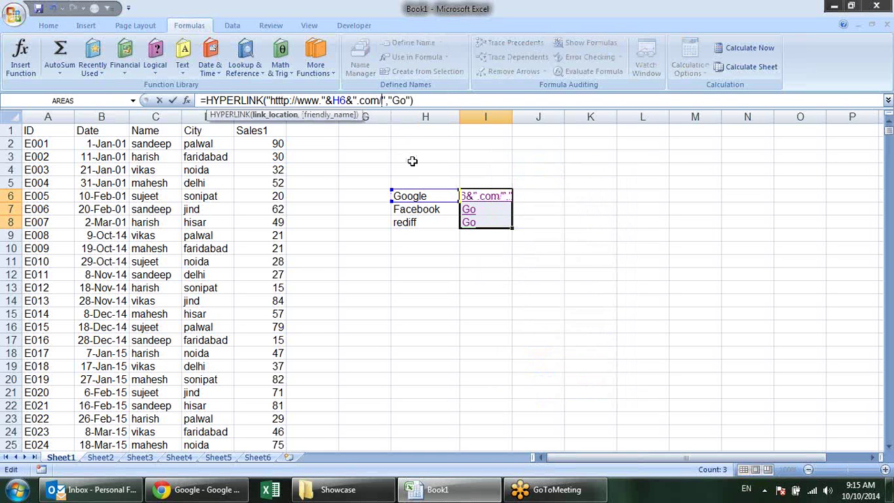
key("Return")
left_click(590, 249)
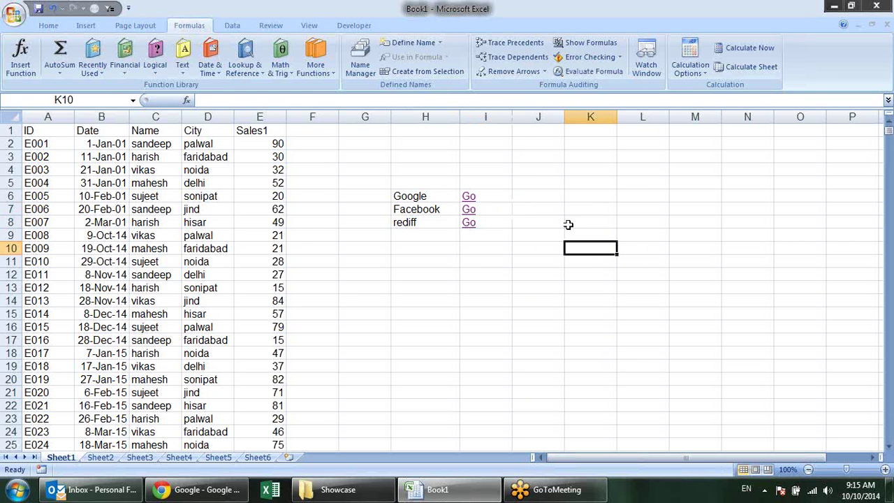
Clear the Go links from I4:I8 and delete column I entirely
left_click_drag(496, 223, 493, 170)
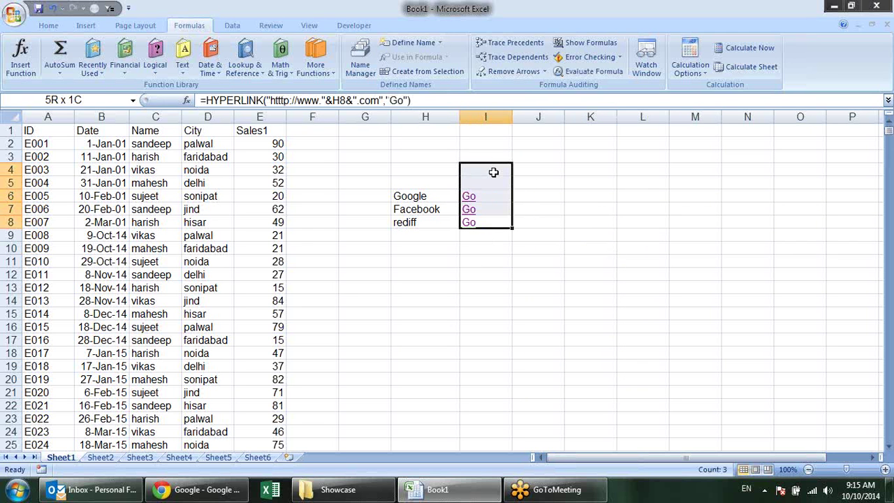
key("Delete")
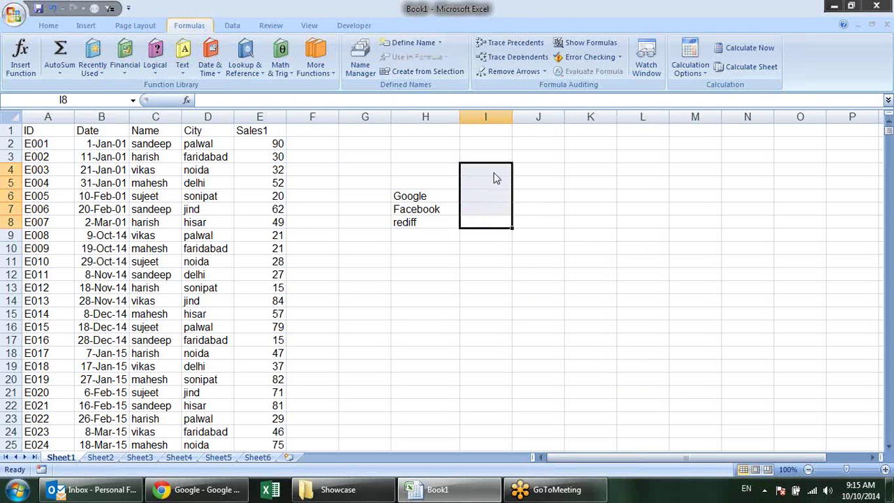
key("ctrl+minus")
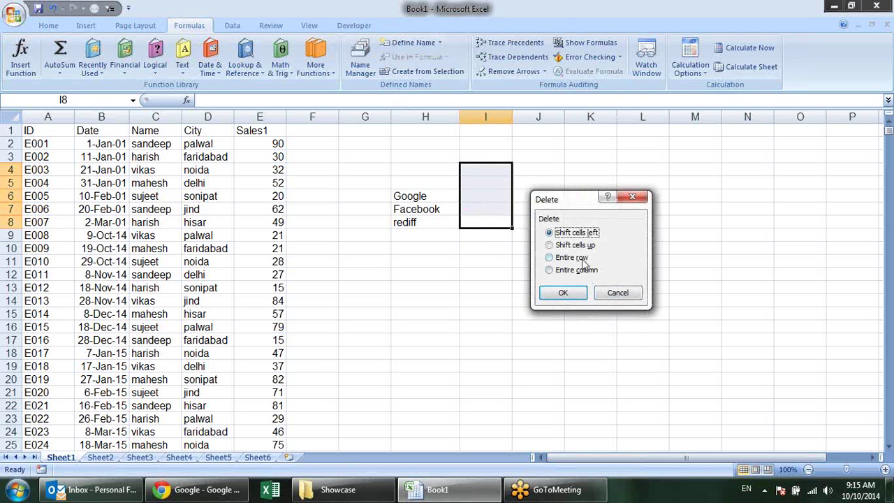
left_click(576, 270)
left_click(563, 292)
left_click(497, 196)
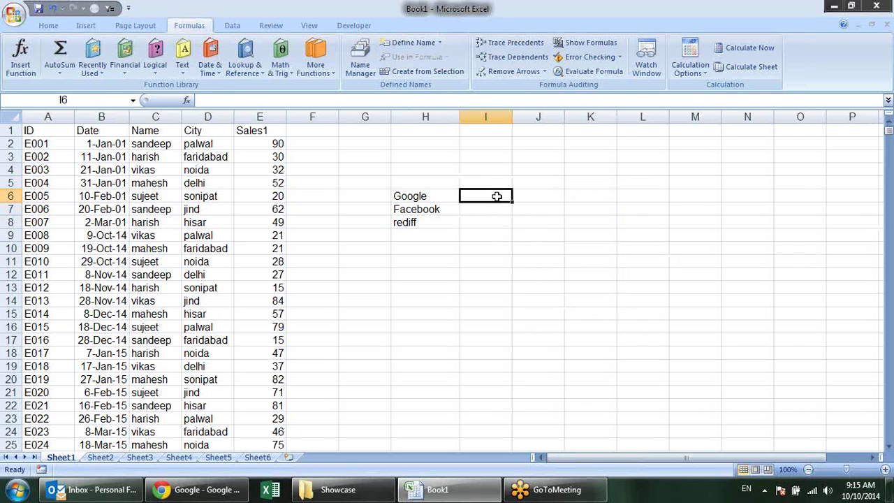
type("=")
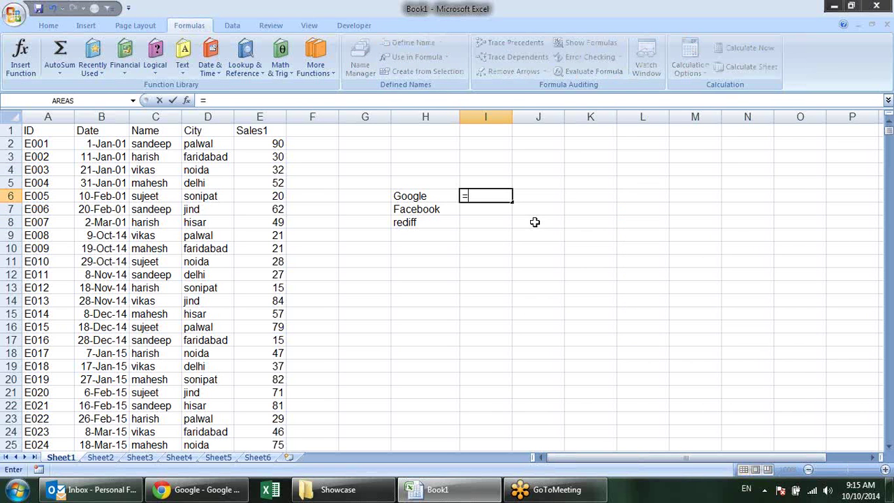
key("Escape")
left_click_drag(450, 196, 443, 219)
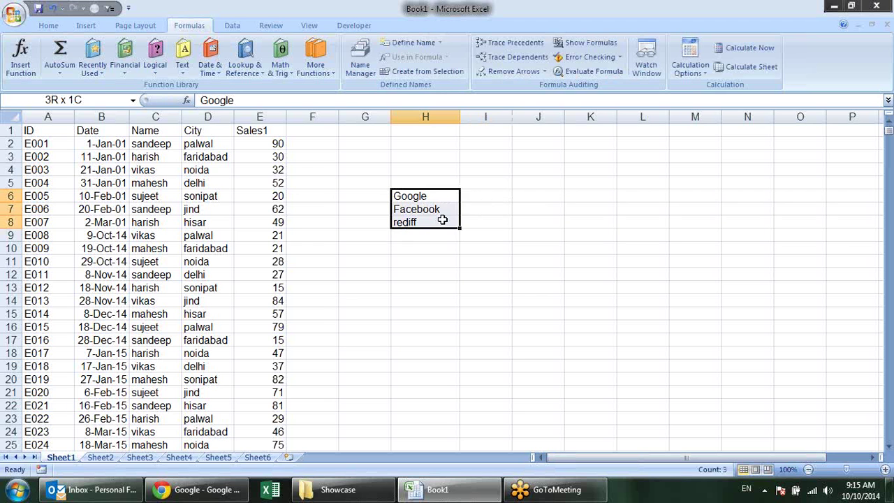
left_click(410, 248)
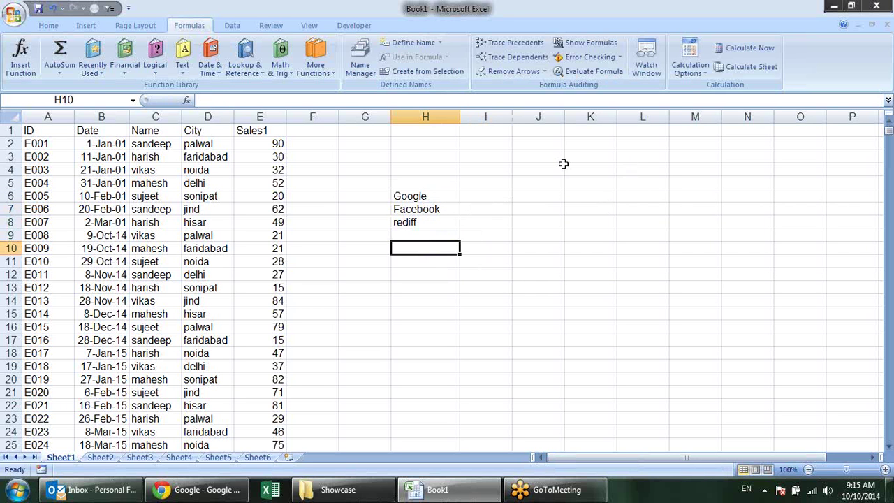
Add List data validation to H10 with source =$H$6:$H$8
left_click(235, 26)
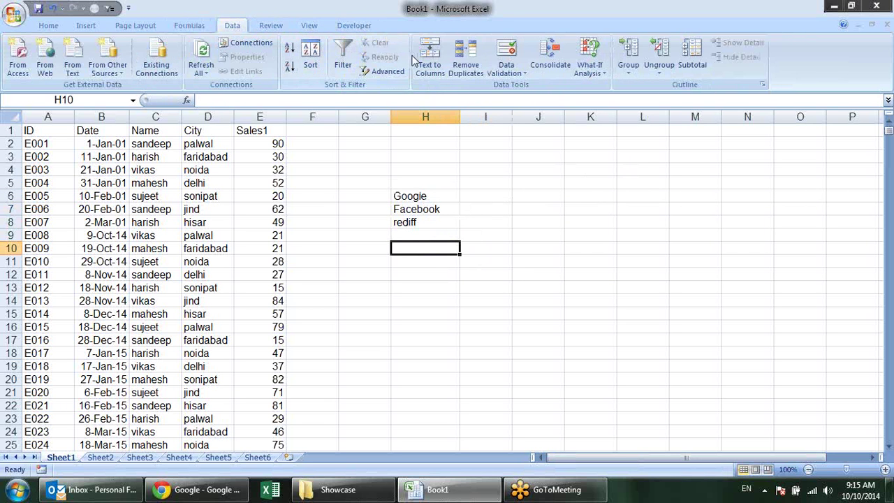
left_click(508, 51)
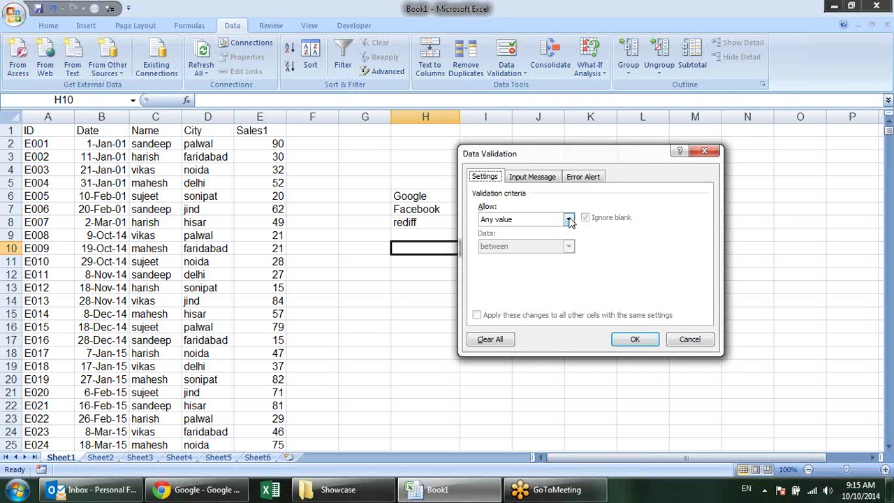
key("Escape")
left_click(512, 57)
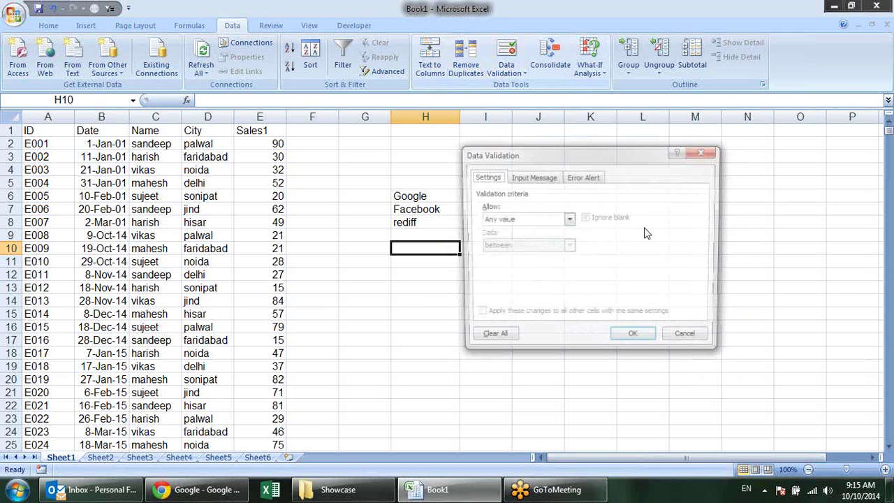
left_click(569, 218)
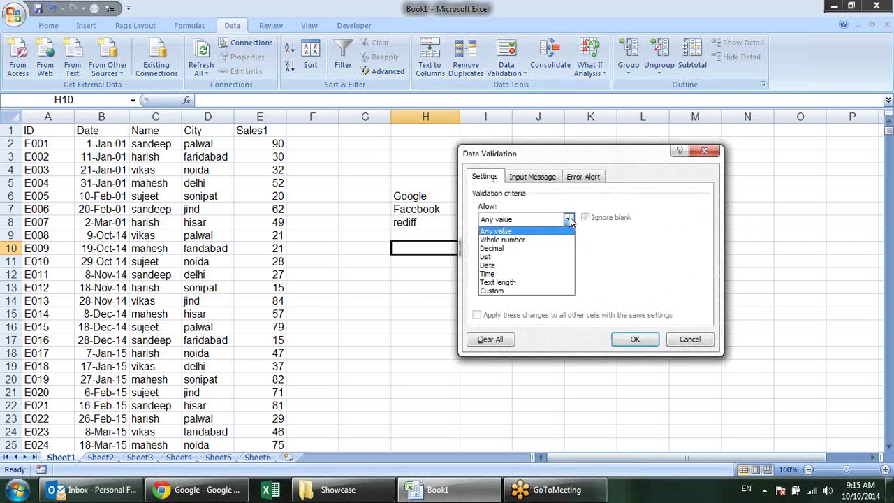
left_click(548, 258)
left_click(638, 274)
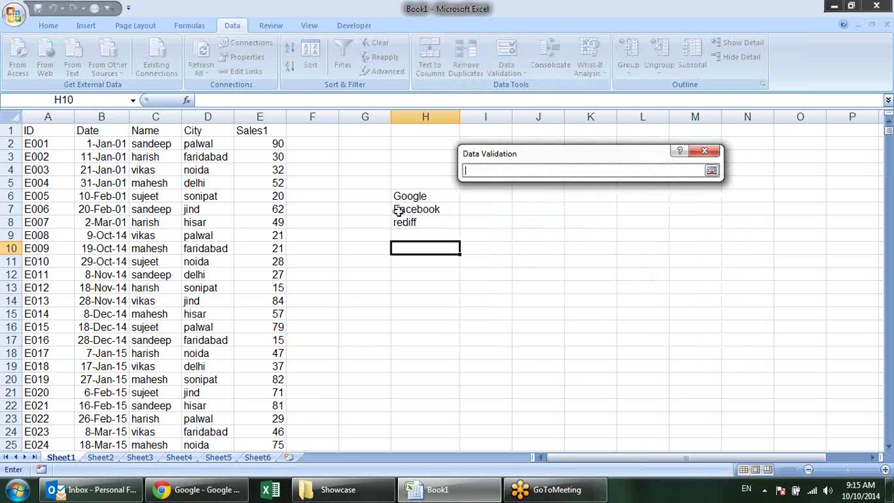
left_click_drag(421, 196, 422, 223)
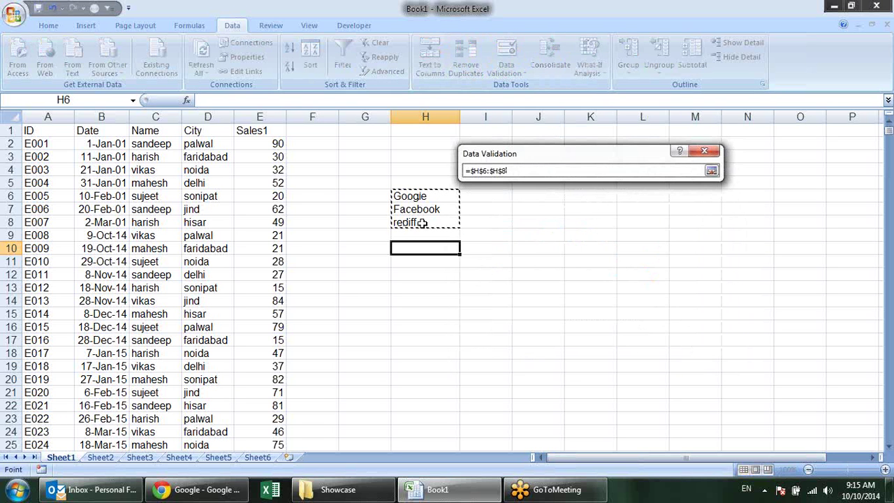
key("Return")
left_click(644, 340)
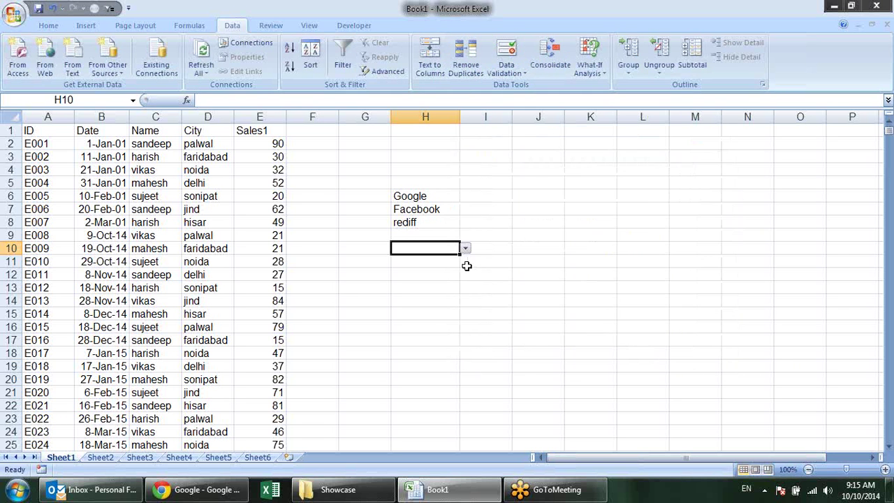
Choose Facebook from H10's dropdown list
left_click(465, 249)
left_click(440, 256)
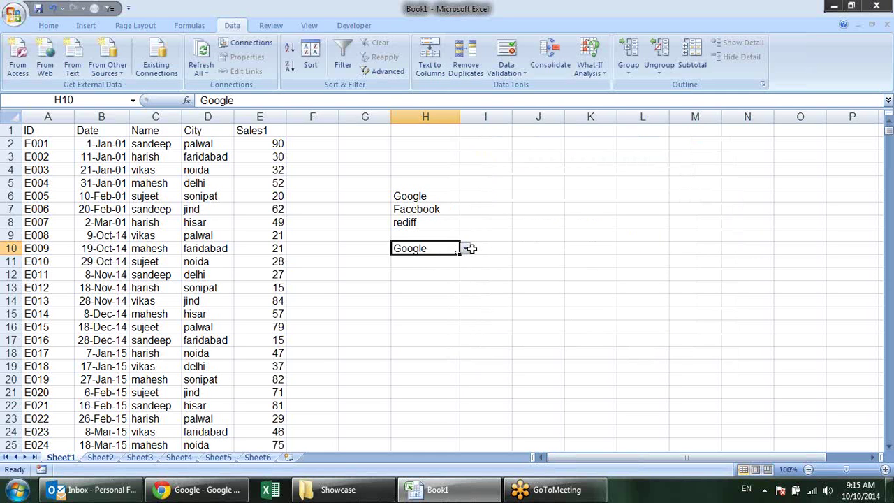
left_click(466, 248)
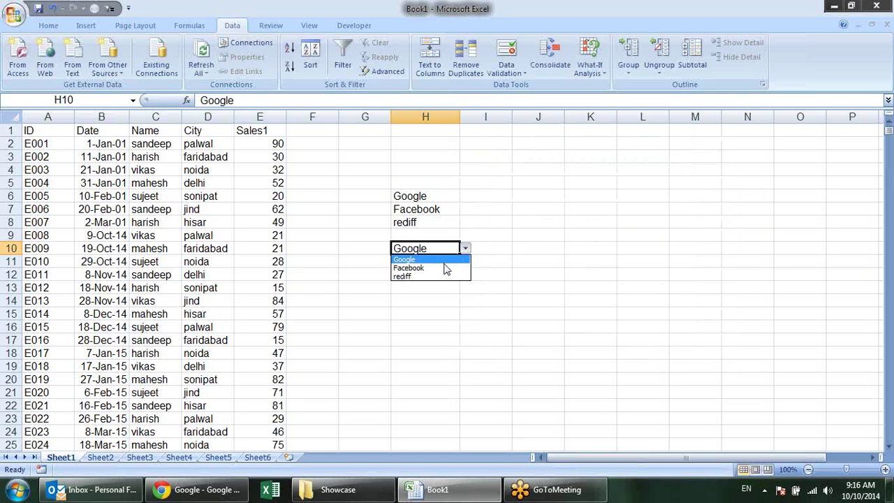
left_click(445, 269)
left_click(499, 247)
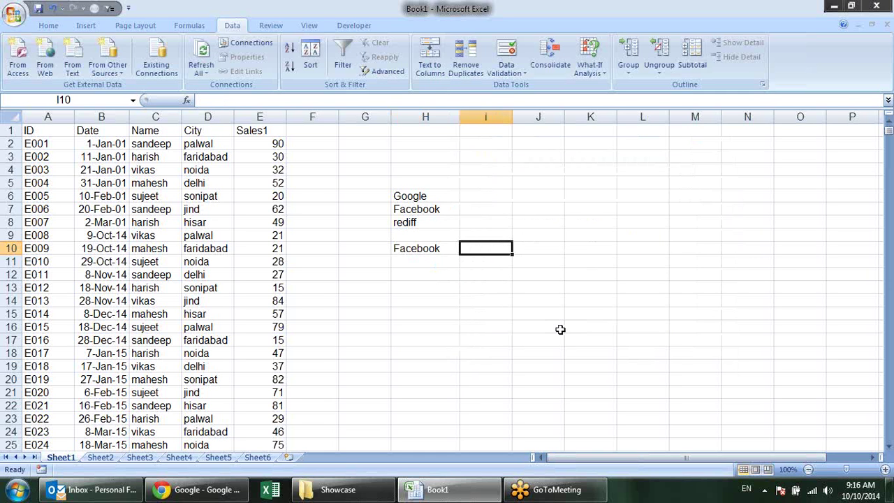
Begin a HYPERLINK formula in I10 from the pasted Google address, removing the site name
type("=")
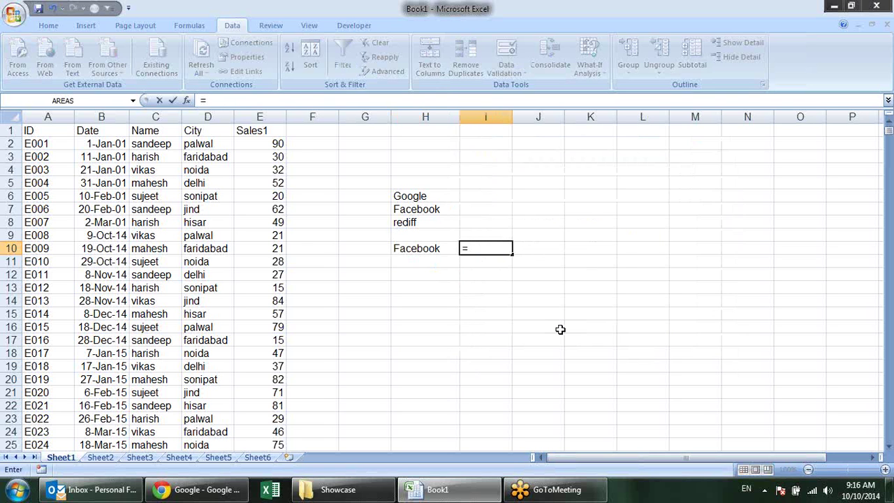
type("hy")
key("Tab")
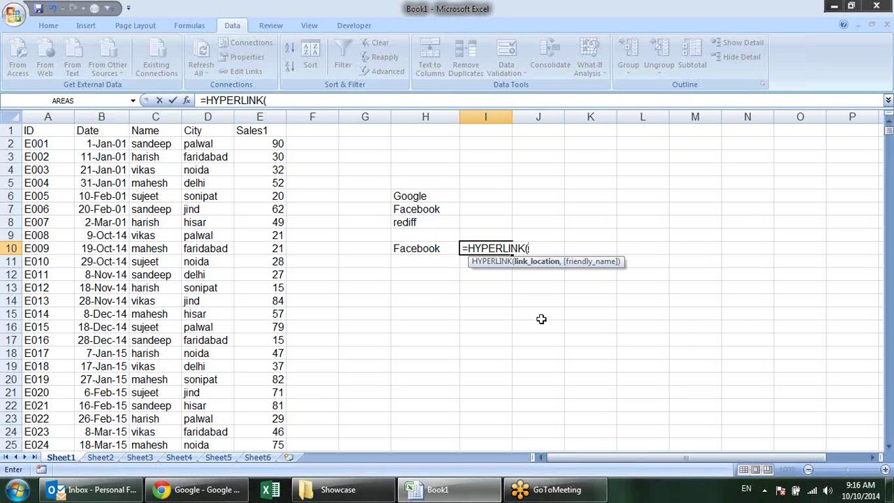
type("https://www.google.co.in/")
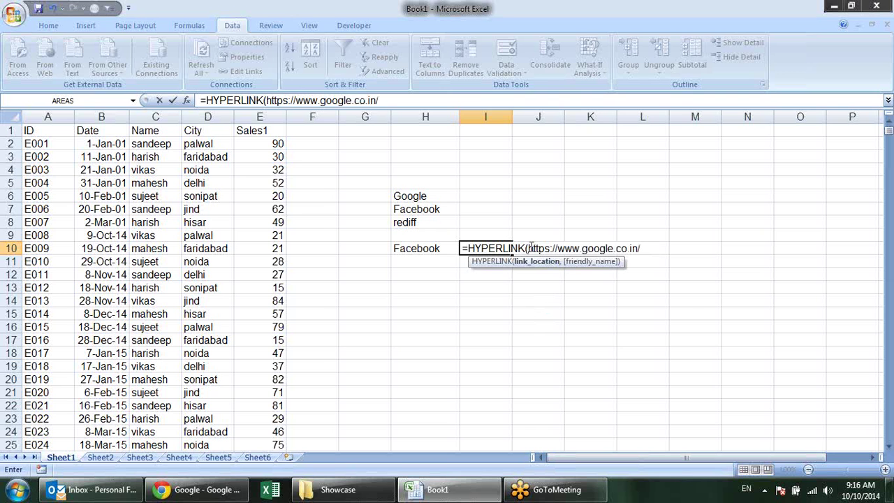
left_click(527, 246)
type("\"")
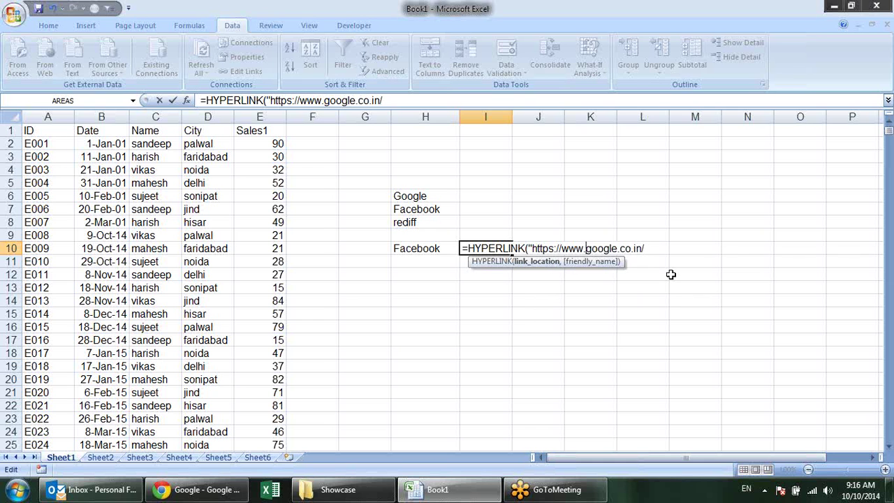
type("\"")
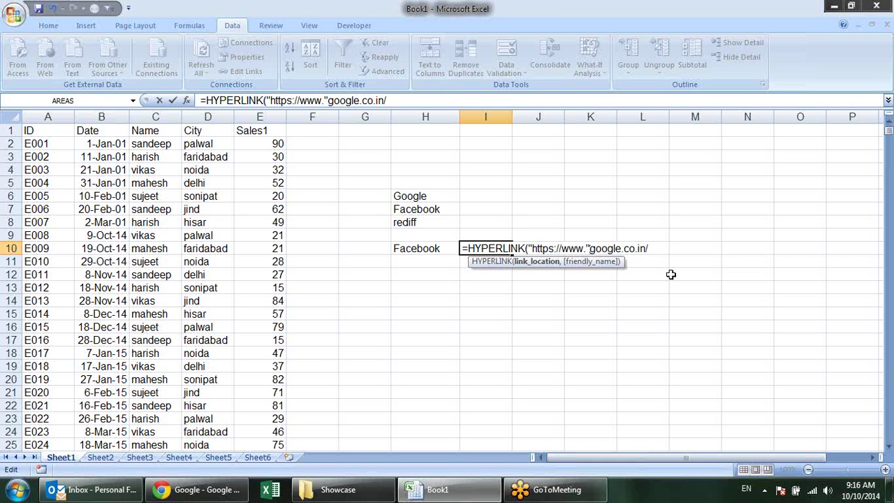
key("Delete")
key("Delete")
key("Delete")
key("Delete")
key("Delete")
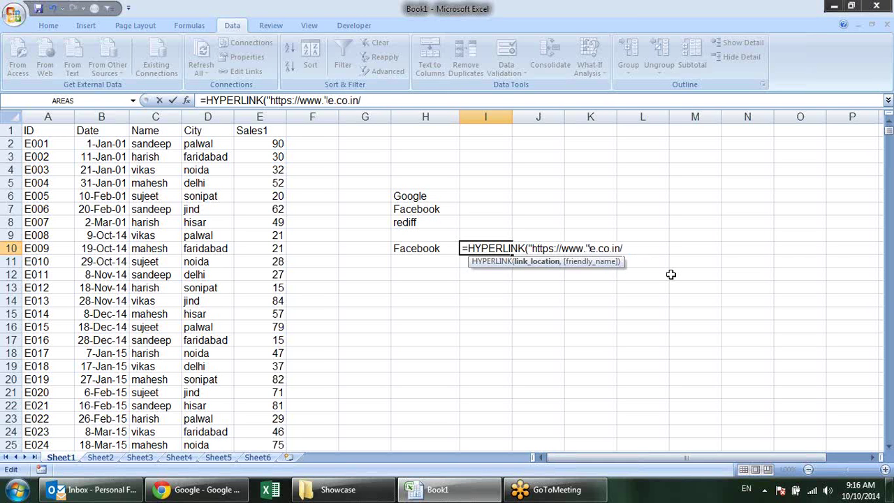
key("Delete")
type("&")
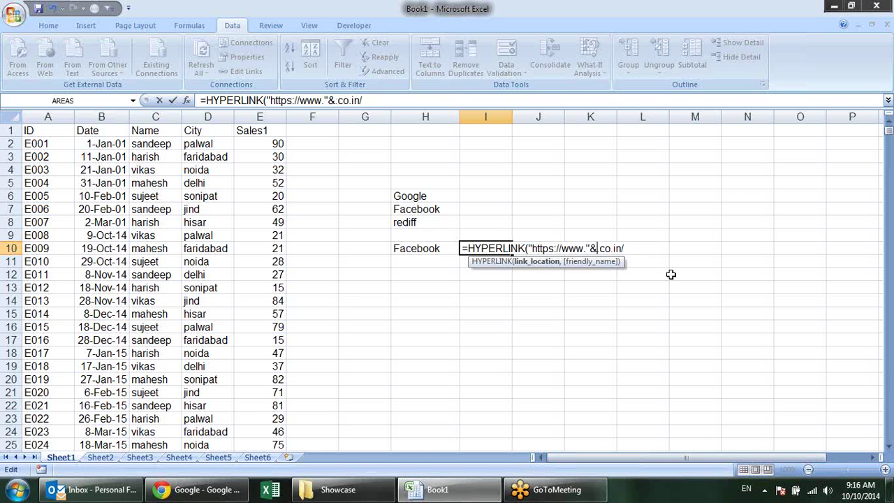
left_click(440, 247)
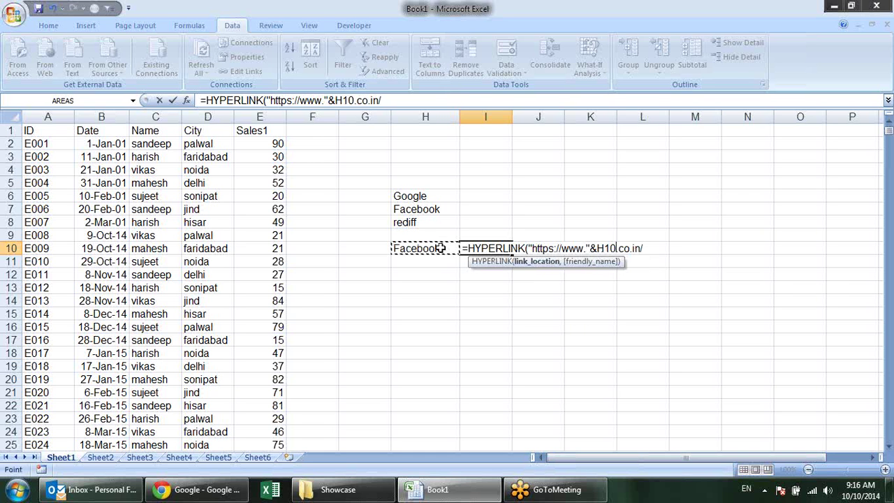
type("&")
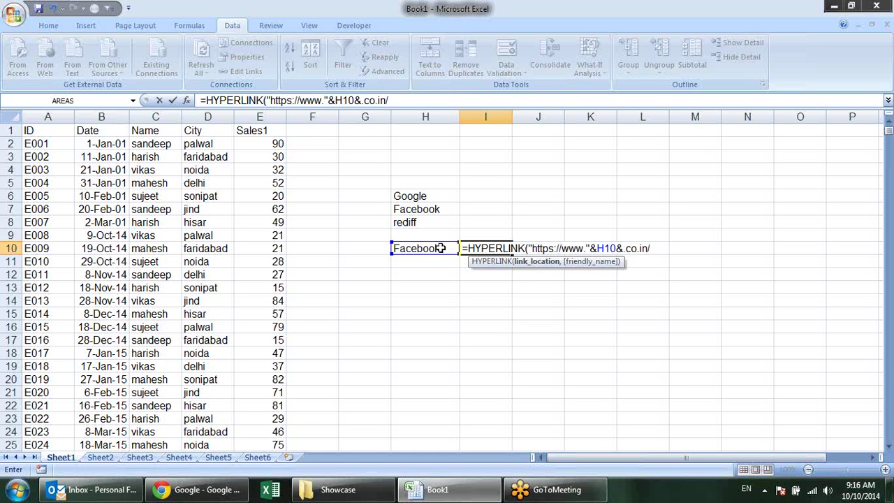
type("\"")
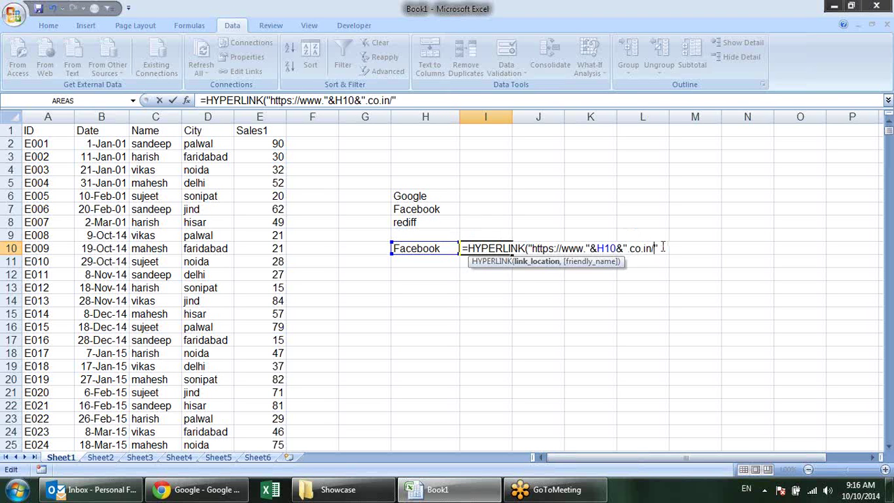
key("BackSpace")
key("BackSpace")
type("m")
type(",")
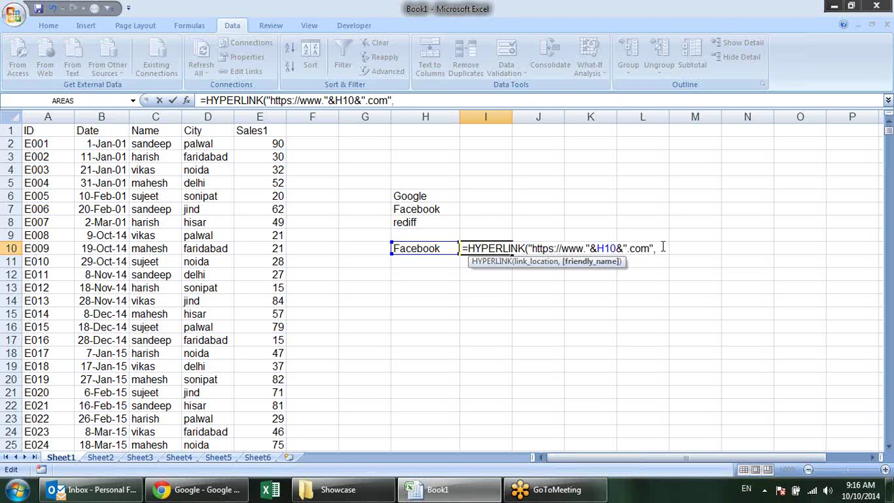
type("\"GO\")")
key("Return")
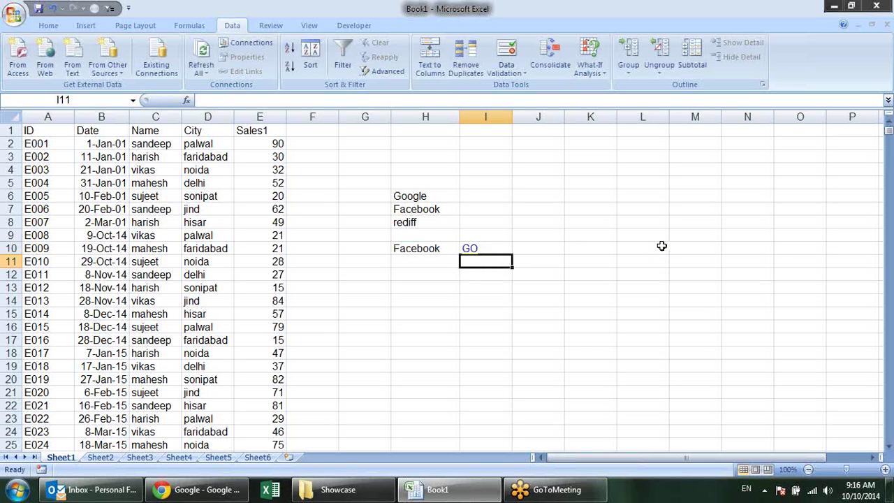
left_click(468, 253)
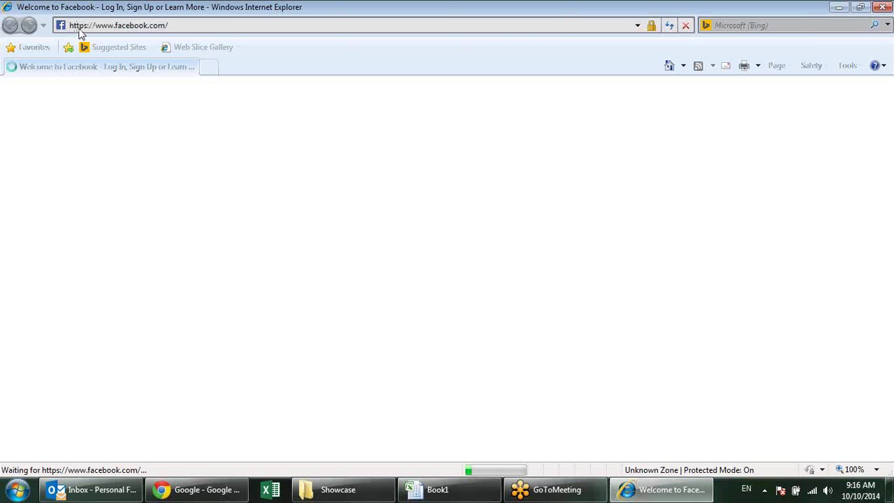
Back in the workbook, set the H10 site drop-down to rediff
key("alt+Tab")
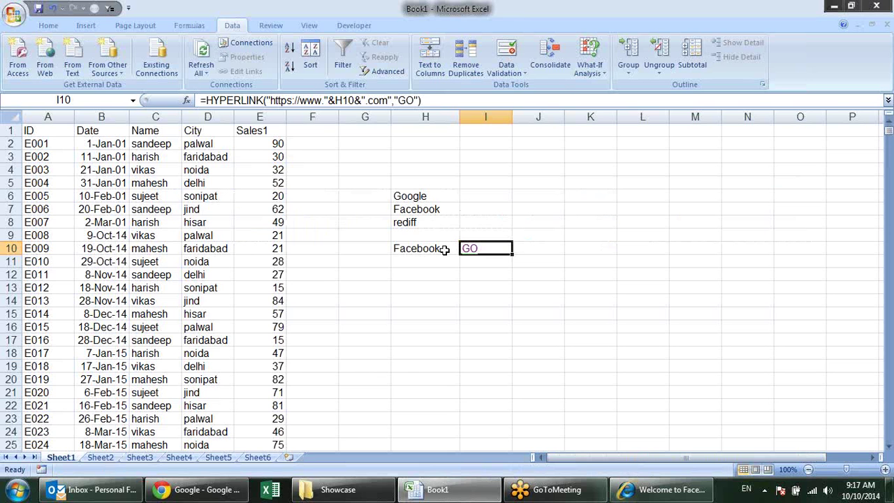
left_click(442, 248)
left_click(464, 248)
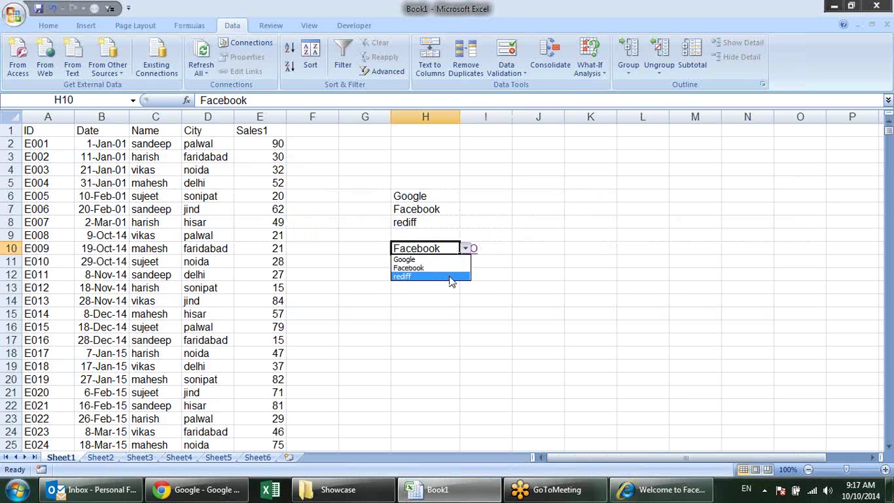
left_click(451, 276)
left_click(529, 265)
Follow the GO link in I10, accept the security alert, then close the browser
left_click(474, 257)
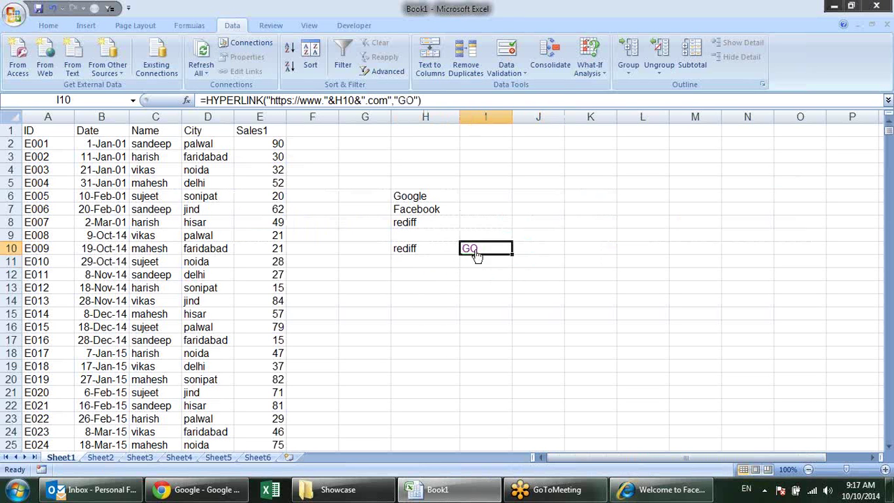
left_click(391, 322)
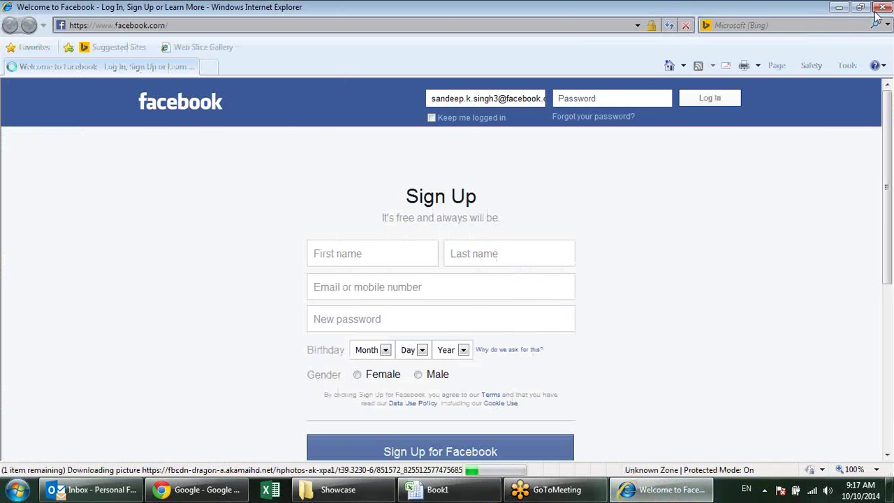
left_click(881, 9)
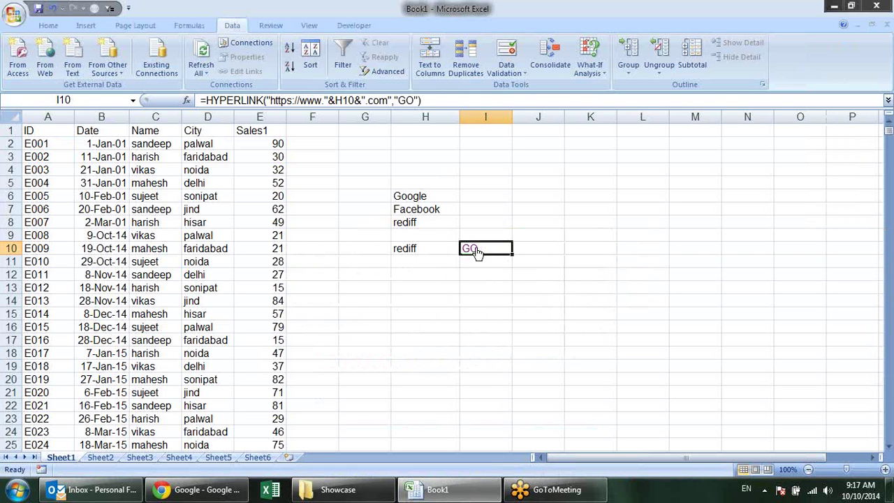
Switch the H10 site drop-down to Google
right_click(476, 252)
left_click(845, 285)
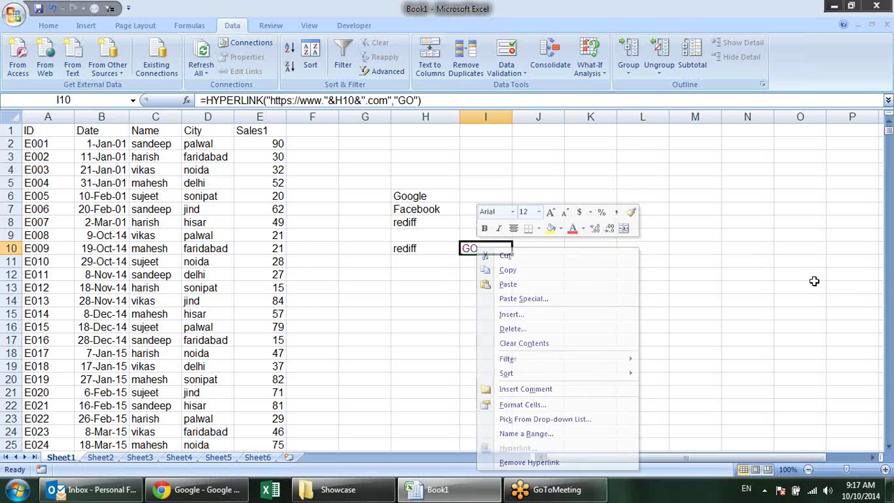
left_click(451, 255)
left_click(466, 248)
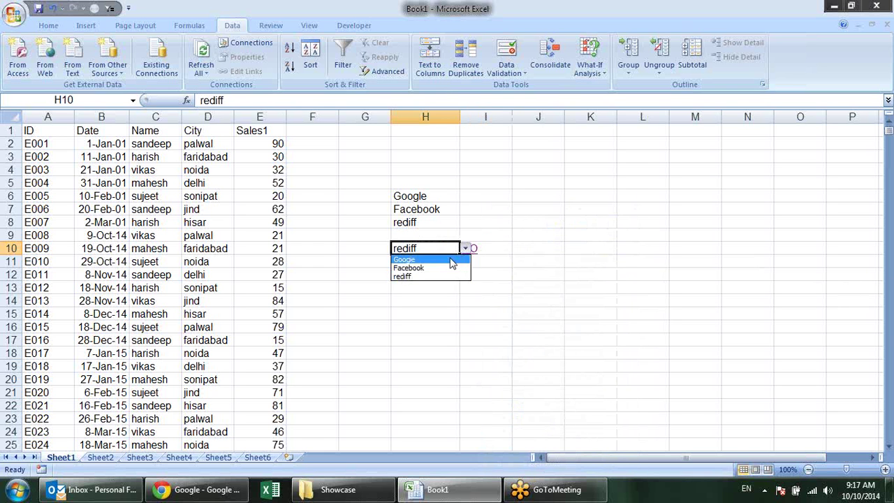
left_click(426, 255)
left_click(525, 301)
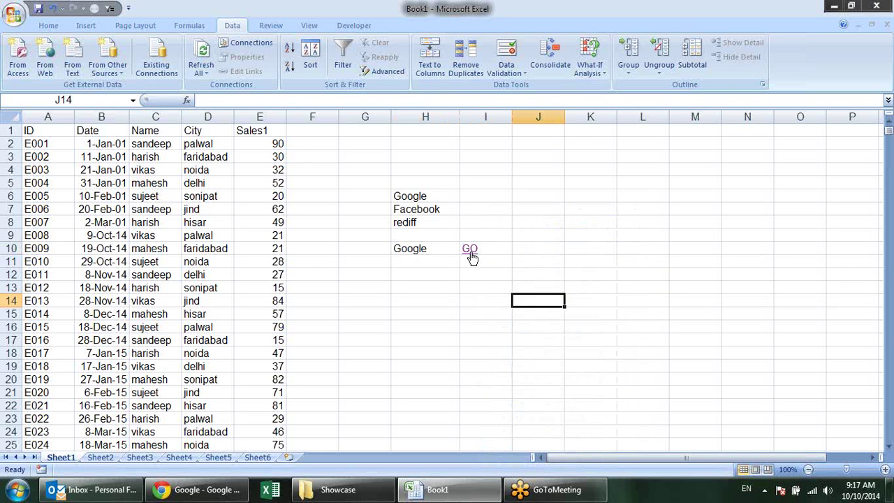
Follow the GO link past the security alert and certificate warning, then close the browser
left_click(472, 252)
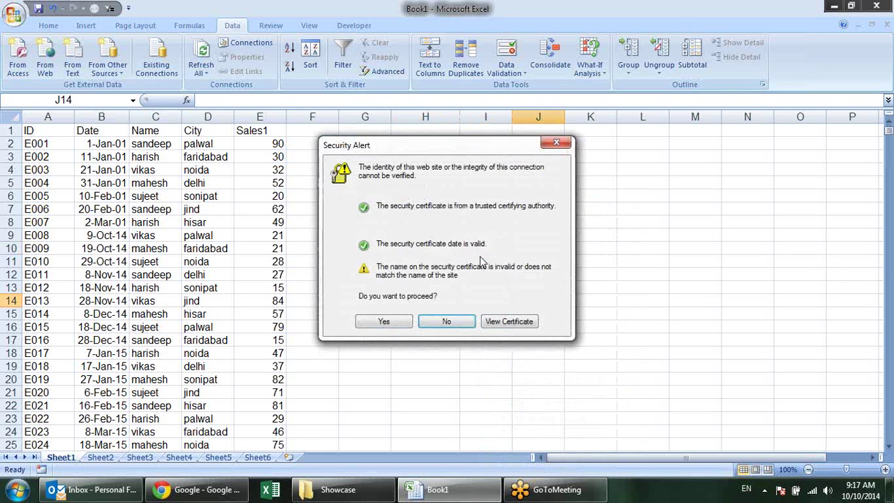
left_click(381, 321)
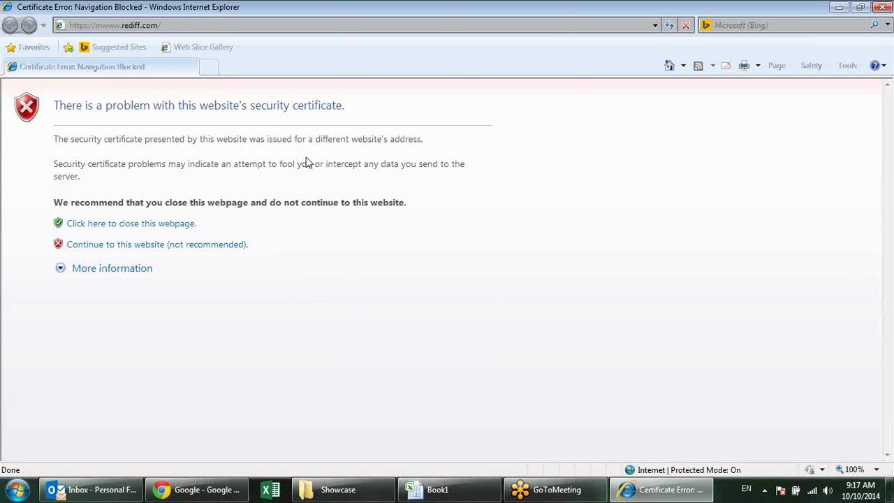
left_click(146, 248)
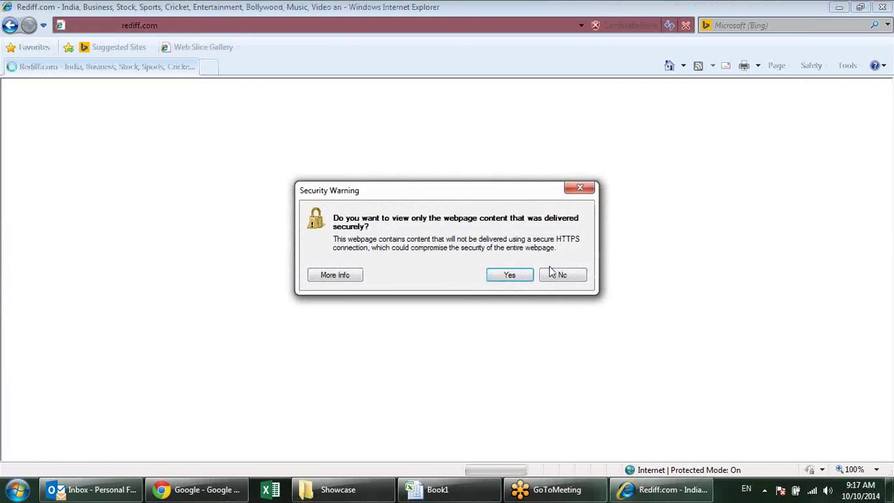
left_click(504, 277)
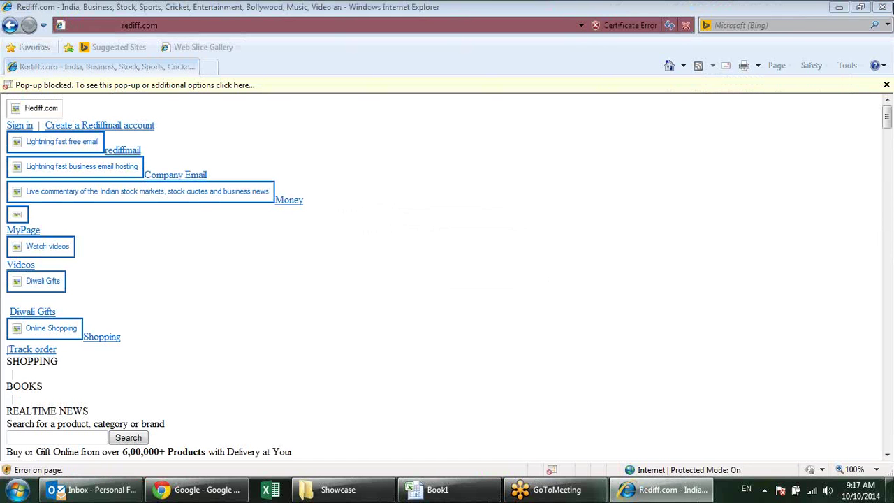
left_click(883, 7)
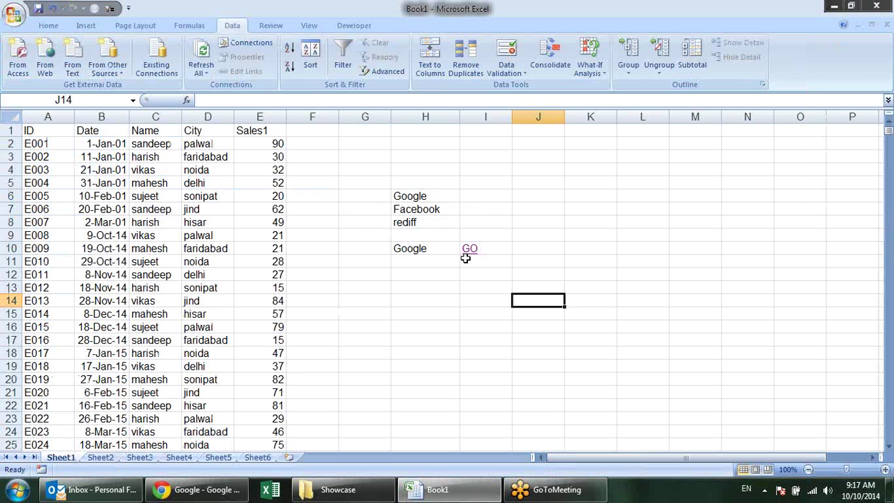
Follow the GO link in I10 to Google, then close the browser with Alt+F4
left_click(472, 250)
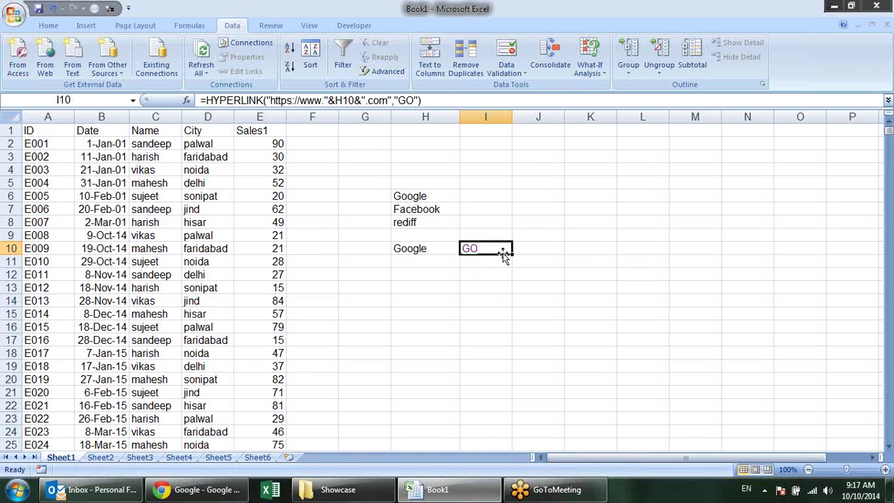
left_click(481, 254)
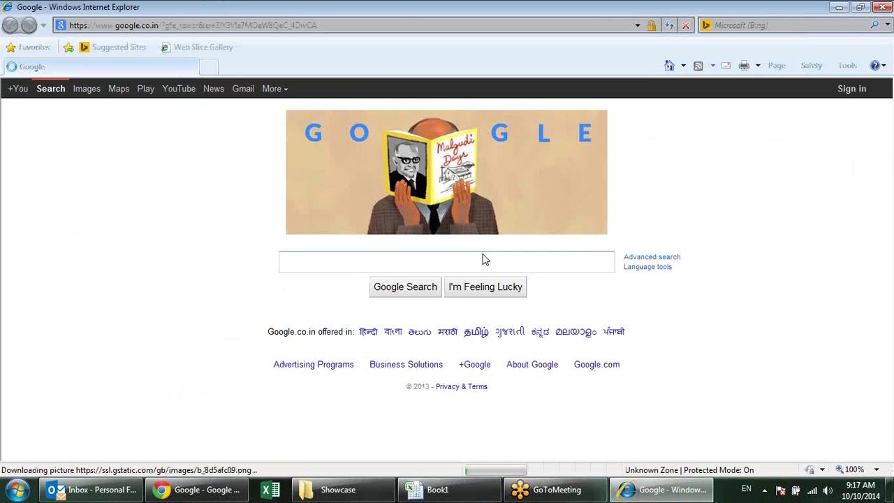
key("alt+F4")
left_click(578, 262)
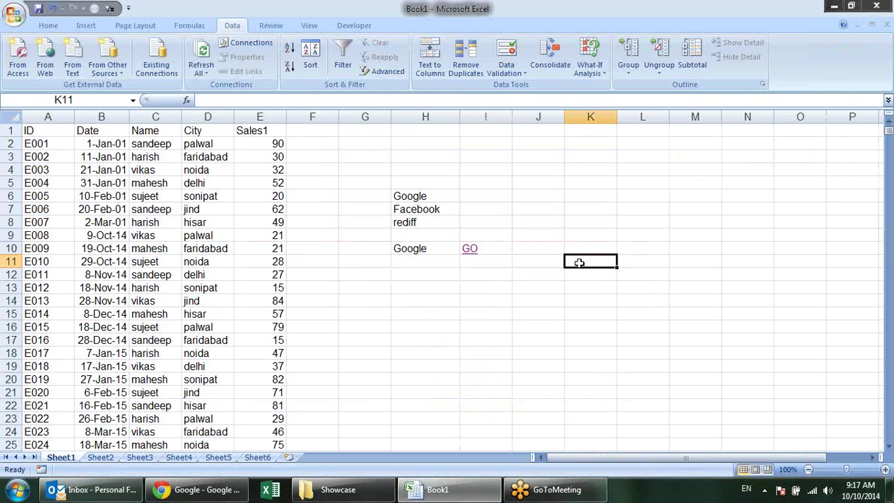
Switch H10 to Facebook, then back to rediff
left_click(434, 248)
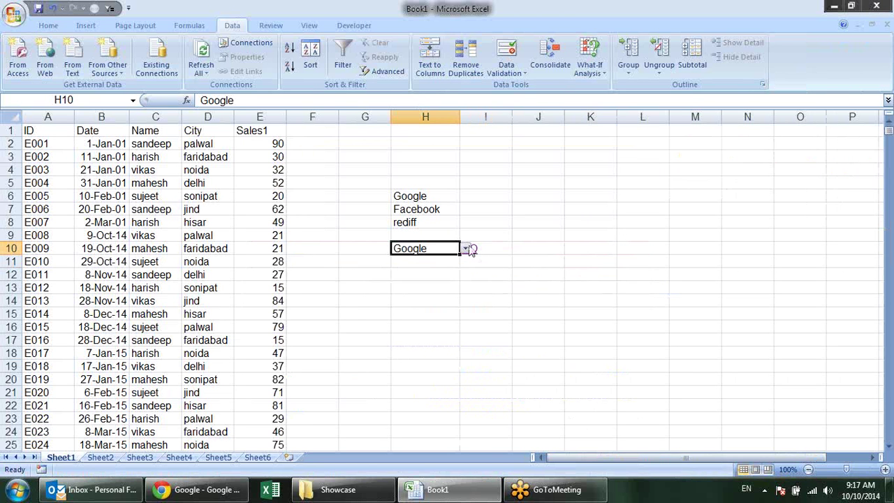
left_click(465, 248)
left_click(447, 269)
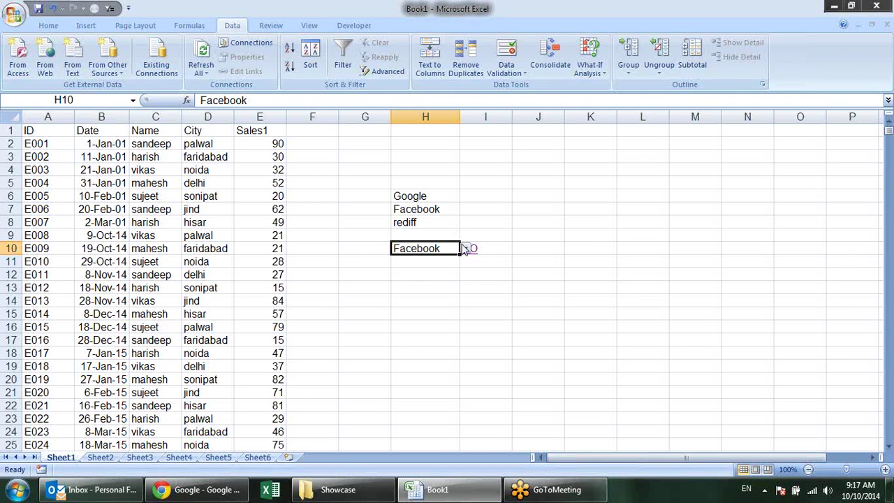
left_click(465, 249)
left_click(455, 275)
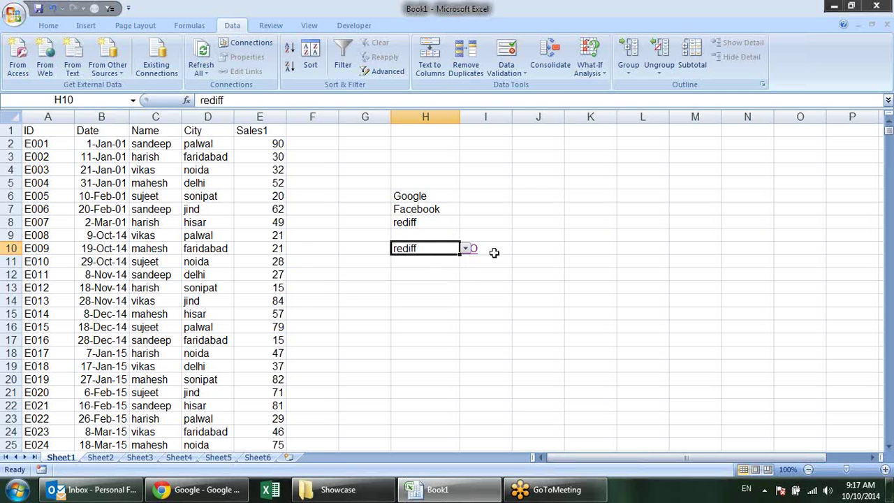
left_click(643, 222)
left_click(548, 276)
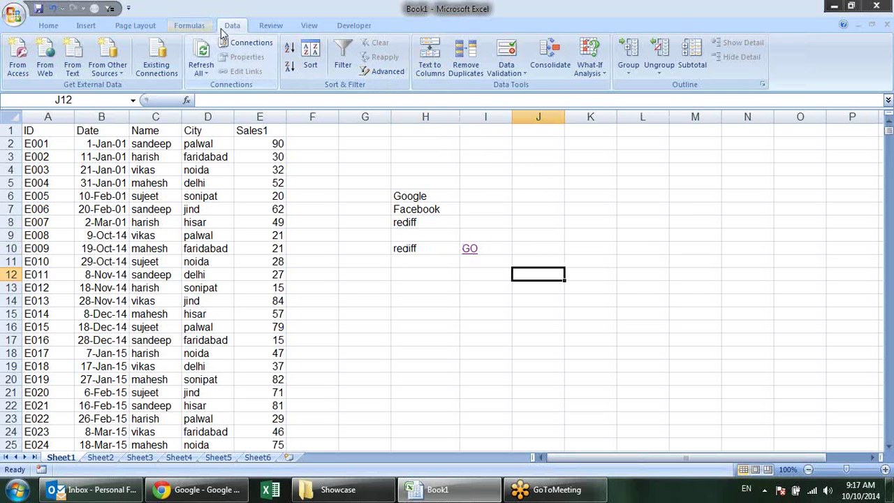
left_click(189, 25)
Browse the Lookup & Reference list, then copy the Name and City block C1:D9
left_click(254, 74)
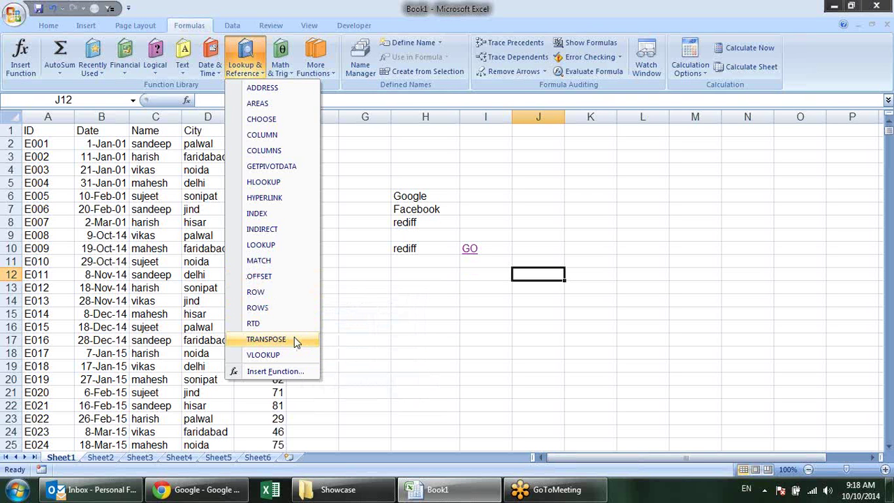
left_click(560, 328)
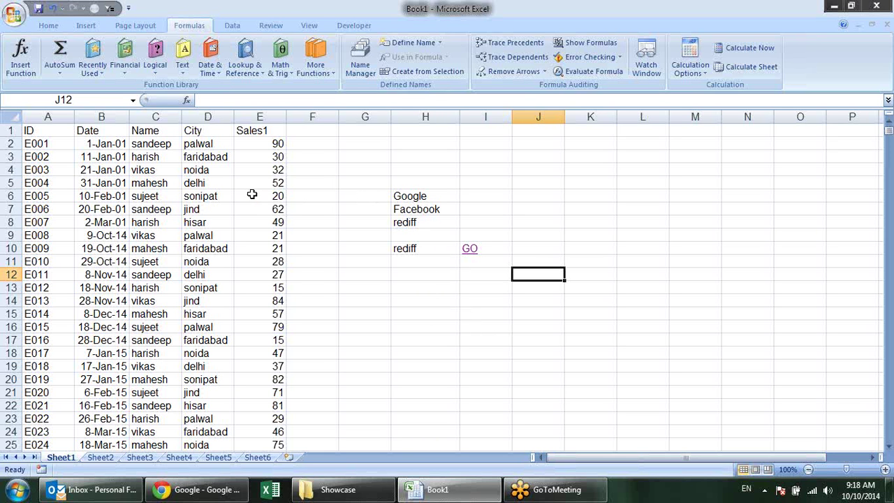
left_click(150, 143)
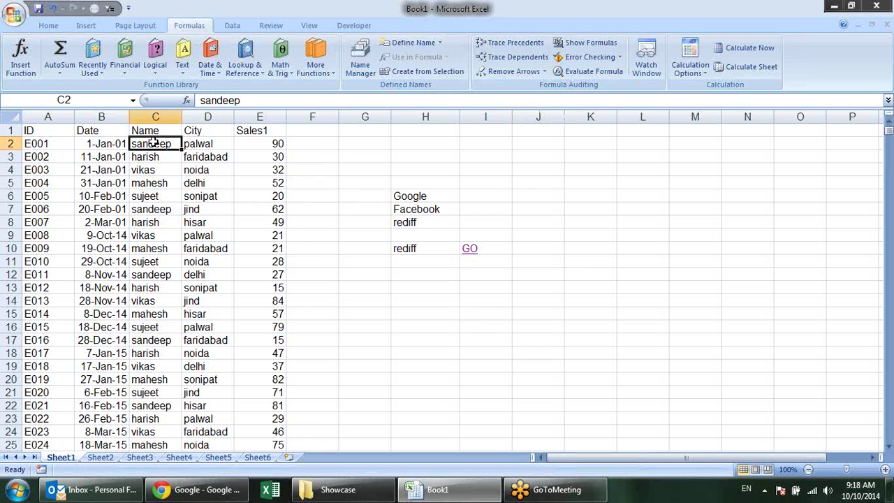
left_click_drag(157, 132, 207, 235)
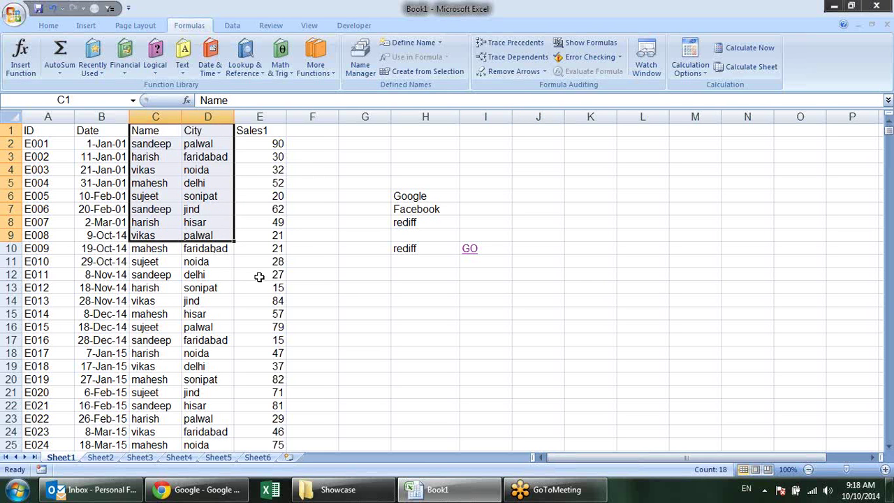
key("ctrl+c")
Paste the Name and City block into A1 of Sheet6
left_click(257, 458)
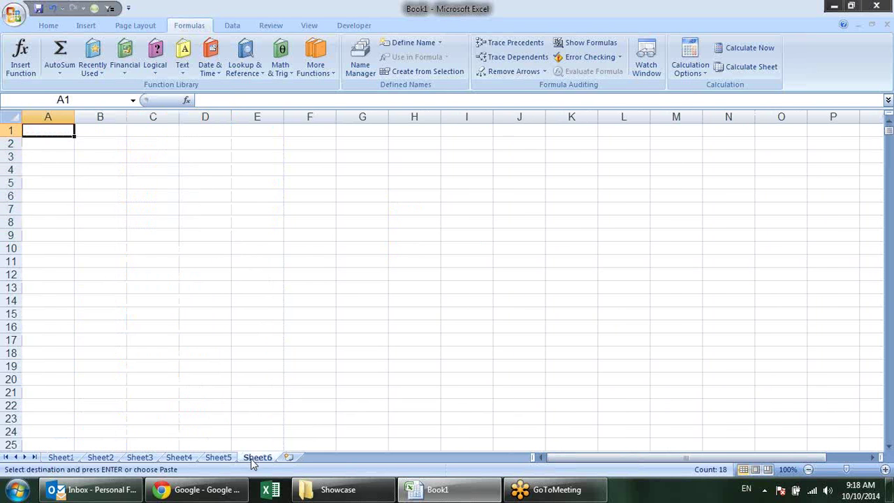
key("ctrl+v")
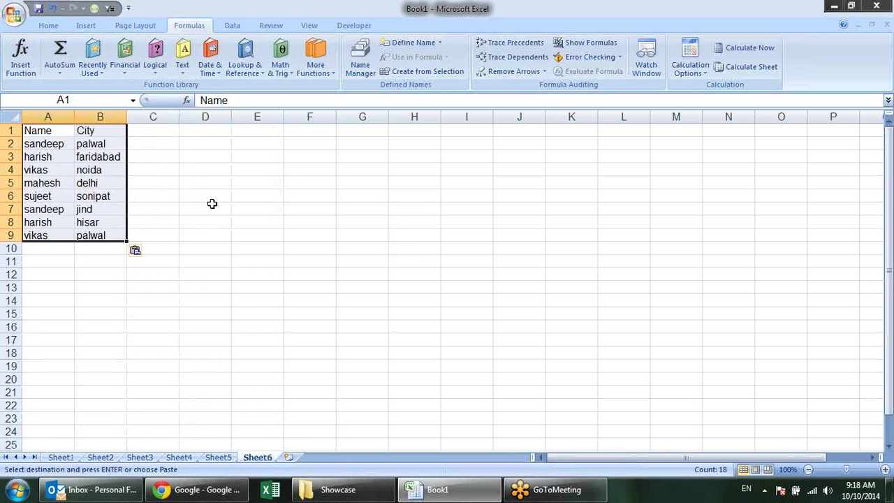
left_click(228, 244)
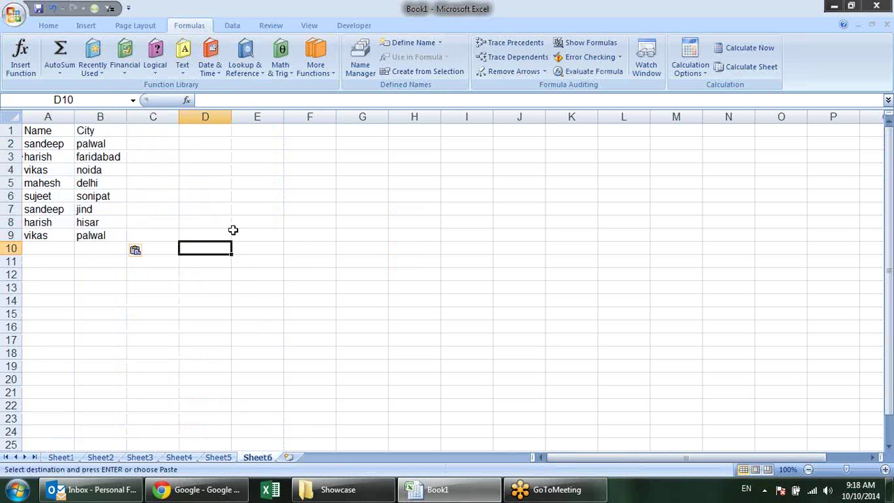
Enter =TRANSPOSE(A1:B9) as an array formula across F9:K13 and check F10
left_click(324, 238)
left_click_drag(324, 239, 567, 282)
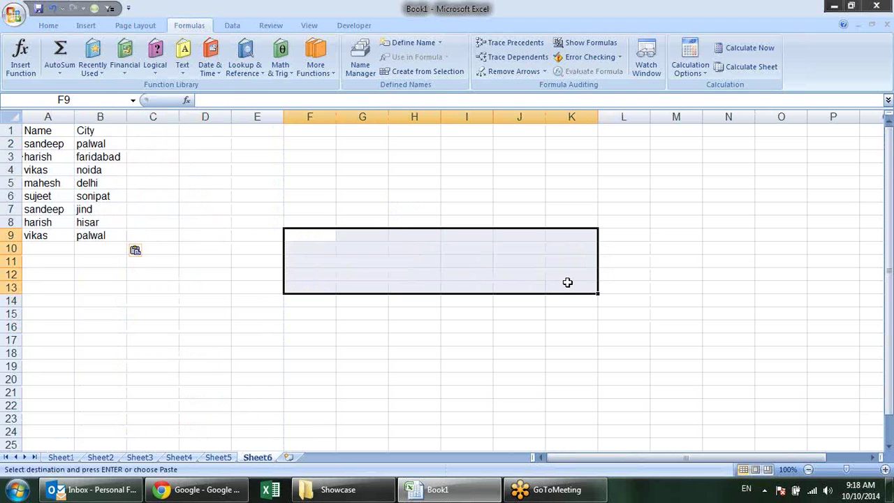
type("=tr")
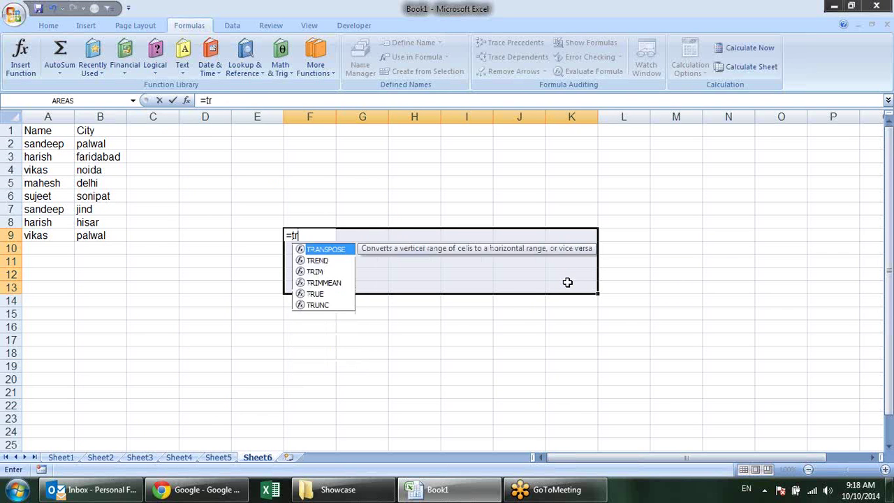
key("Tab")
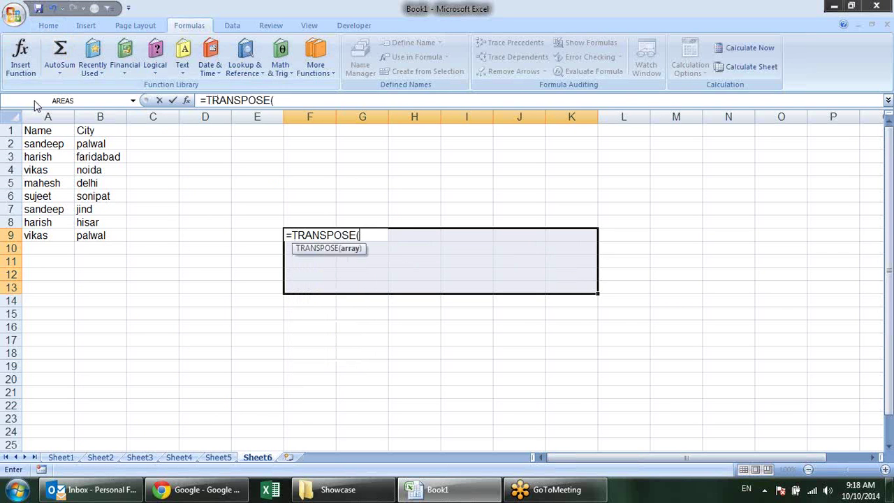
left_click_drag(51, 133, 87, 236)
type(")")
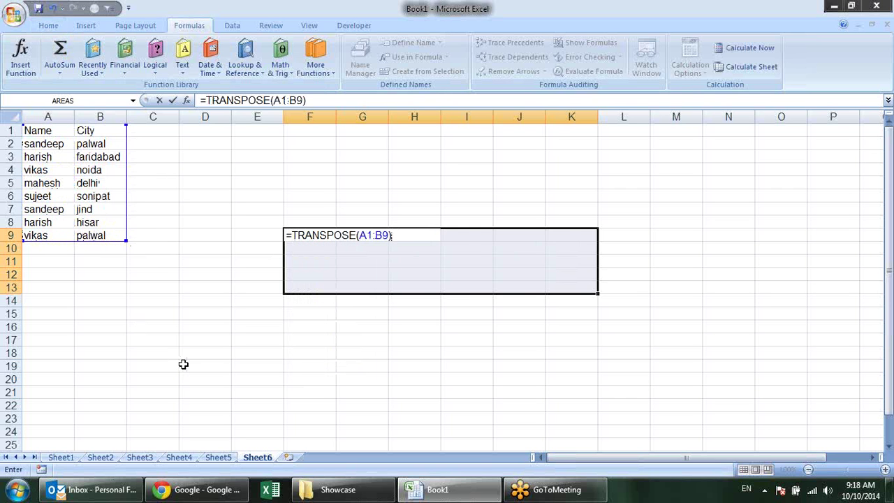
key("ctrl+shift+Return")
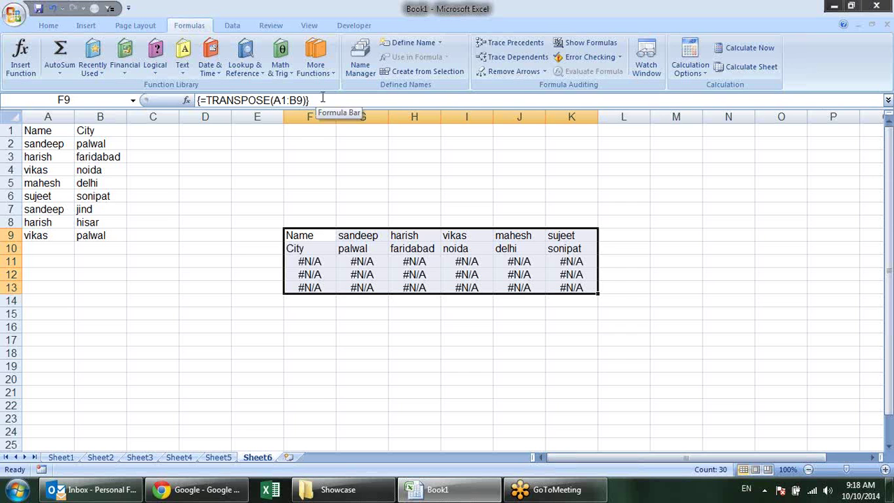
left_click(268, 170)
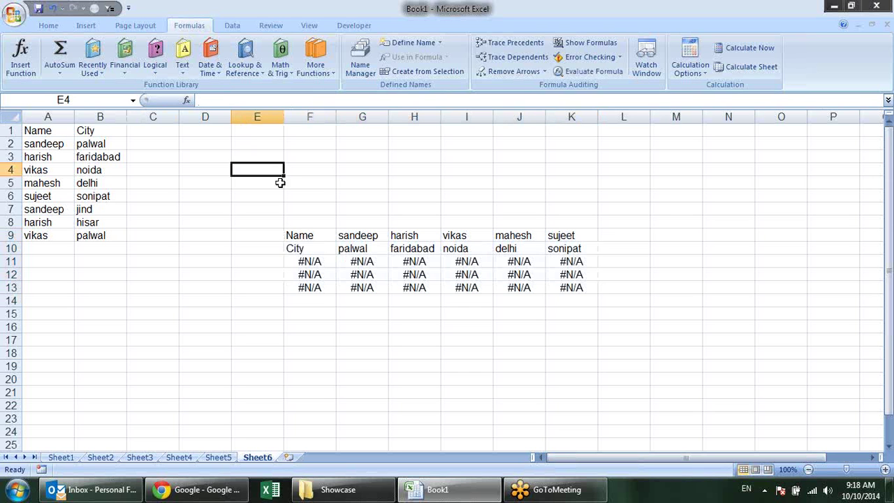
left_click(321, 245)
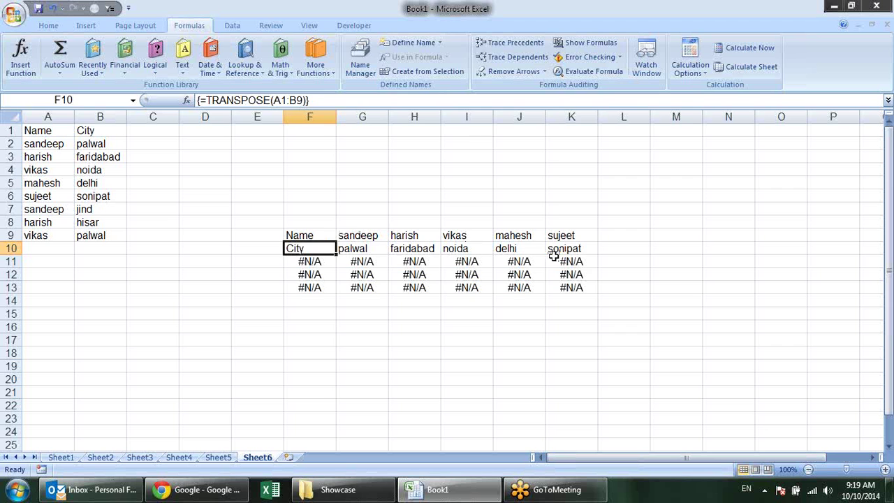
Undo the oversized array and re-enter {=TRANSPOSE(A1:B9)} in just F9:K10
key("ctrl+z")
left_click_drag(327, 236, 577, 249)
type("=tra")
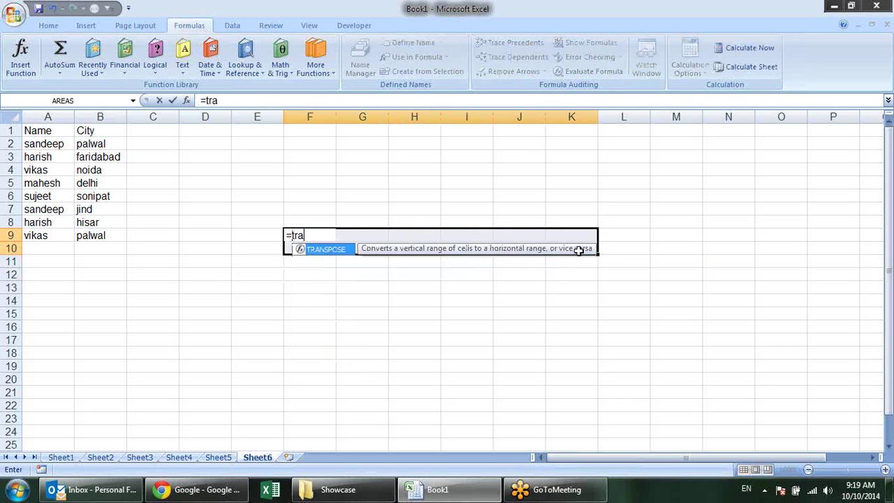
key("Tab")
left_click_drag(56, 132, 81, 236)
type(")")
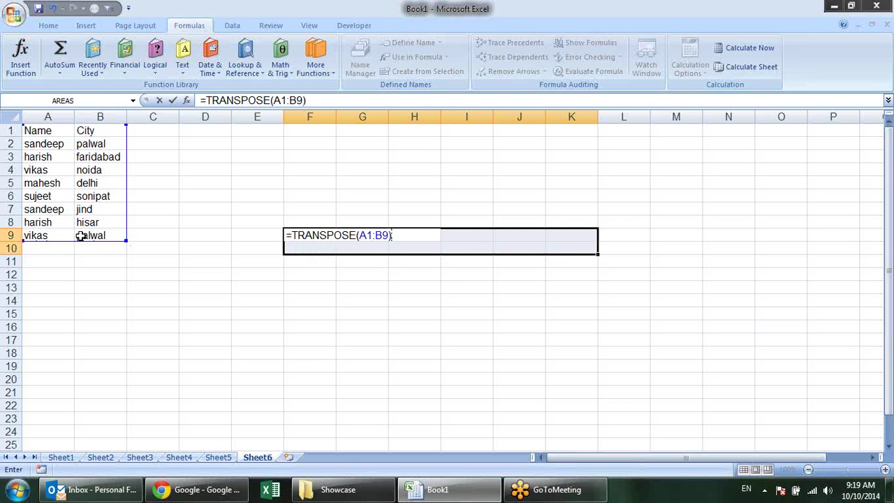
key("ctrl+shift+Return")
left_click(215, 271)
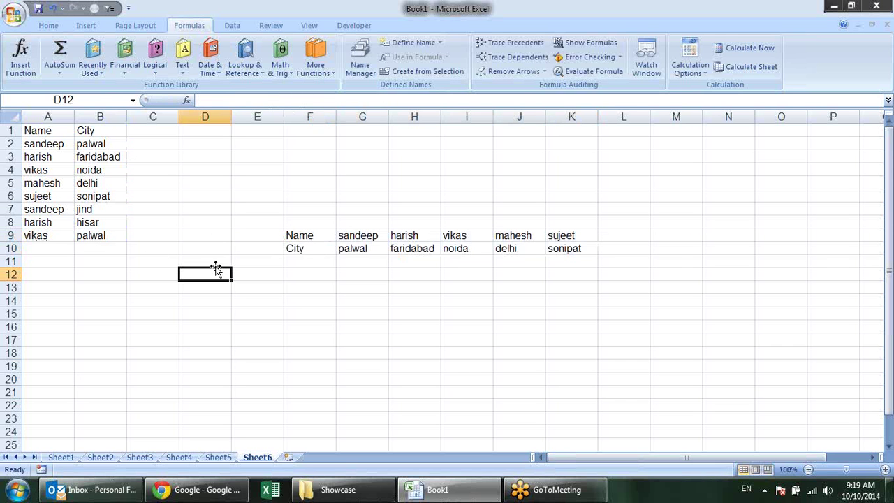
Change A2 to Pradeep and B2 to faridabad, confirming G9 and G10 update
left_click(49, 146)
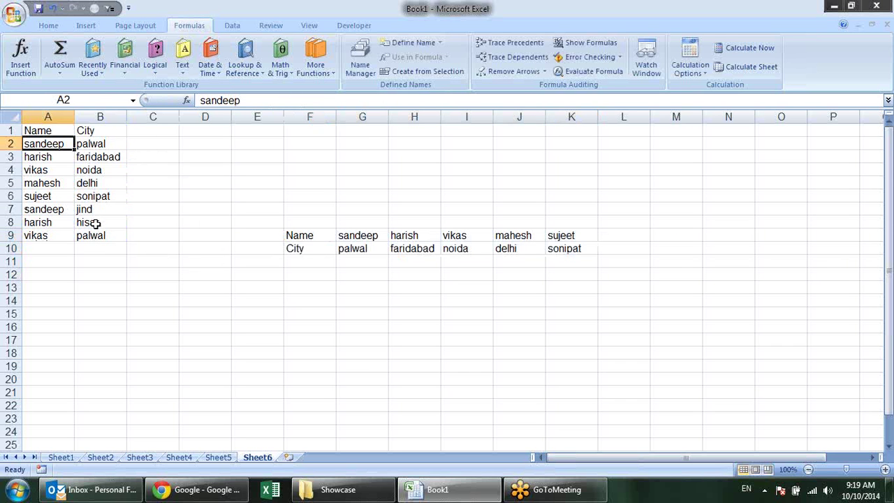
type("Pradee")
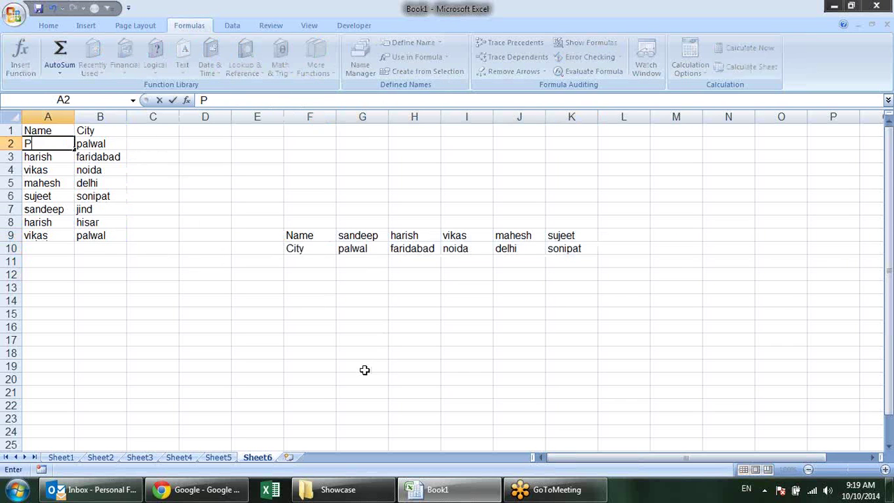
key("Return")
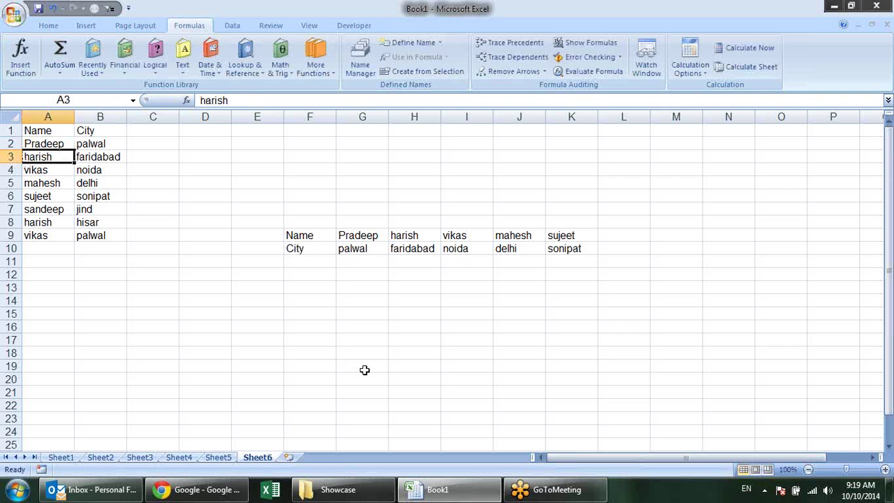
left_click(374, 235)
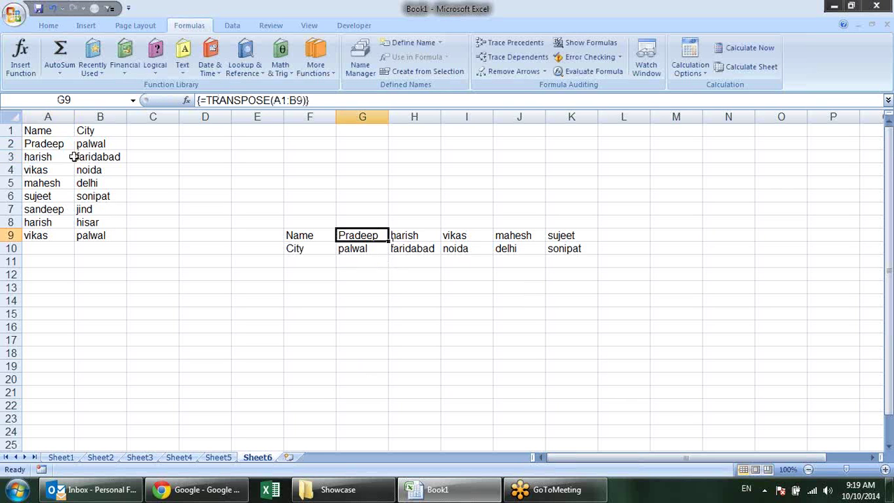
left_click(94, 142)
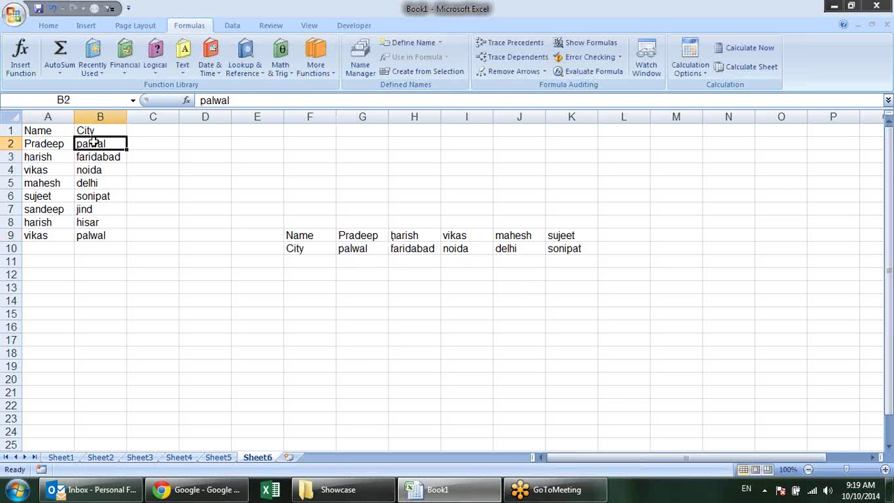
type("Far")
key("Return")
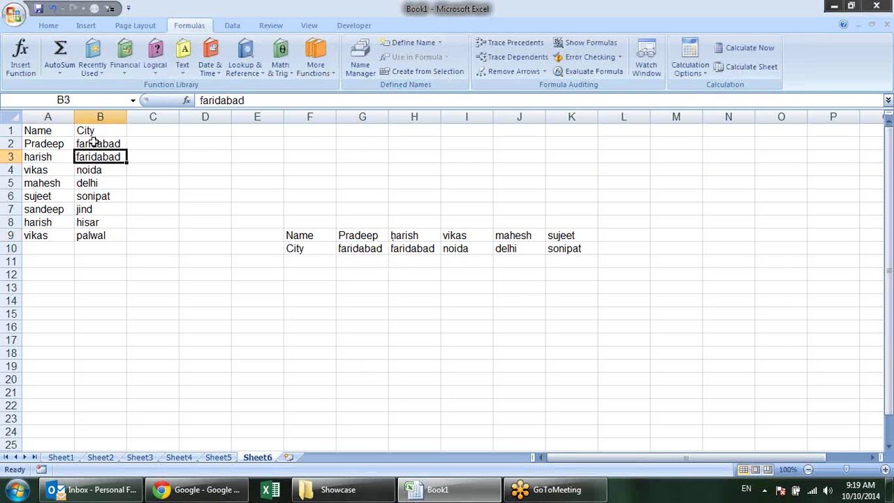
left_click(368, 250)
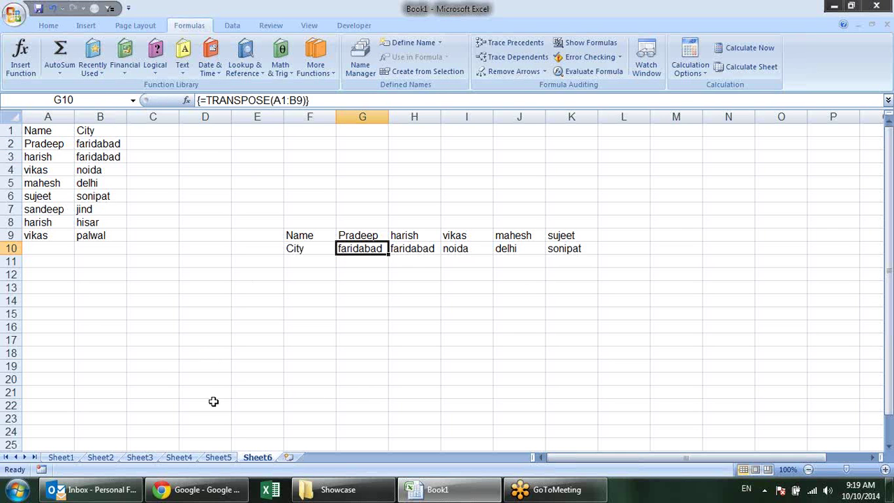
Step back through Sheet5, Sheet4, Sheet3 and Sheet2 to Sheet1
left_click(218, 458)
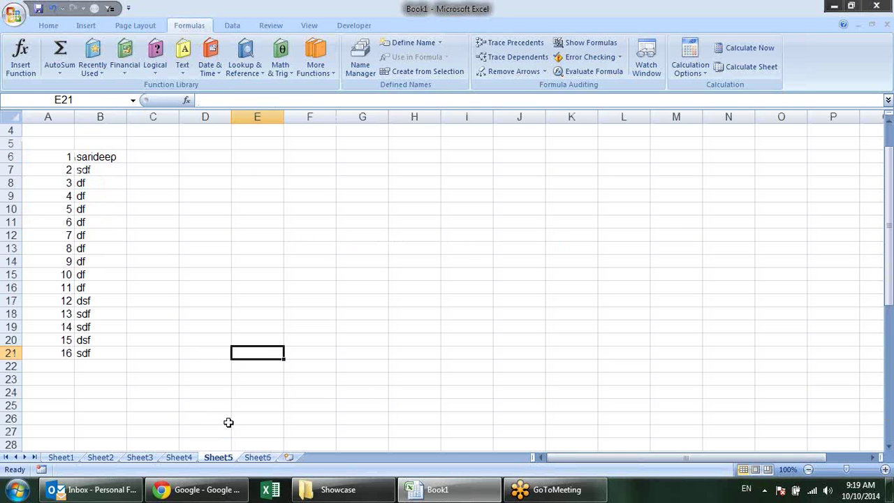
left_click(180, 457)
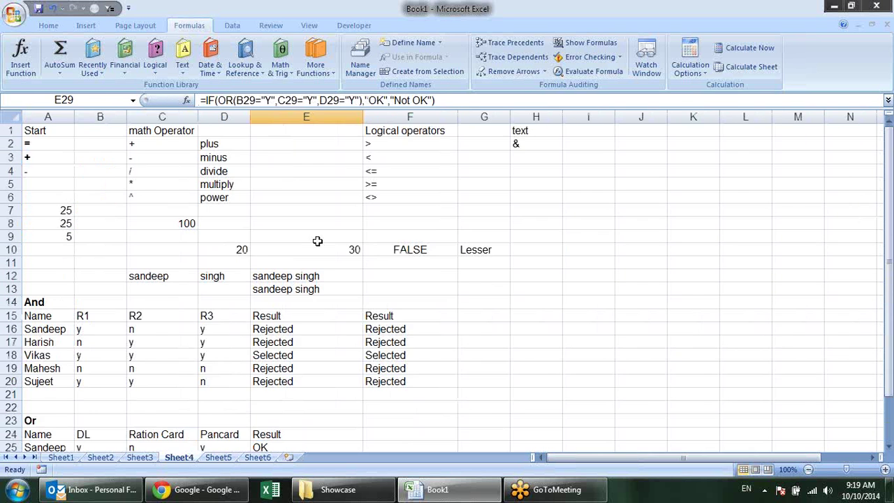
left_click(140, 457)
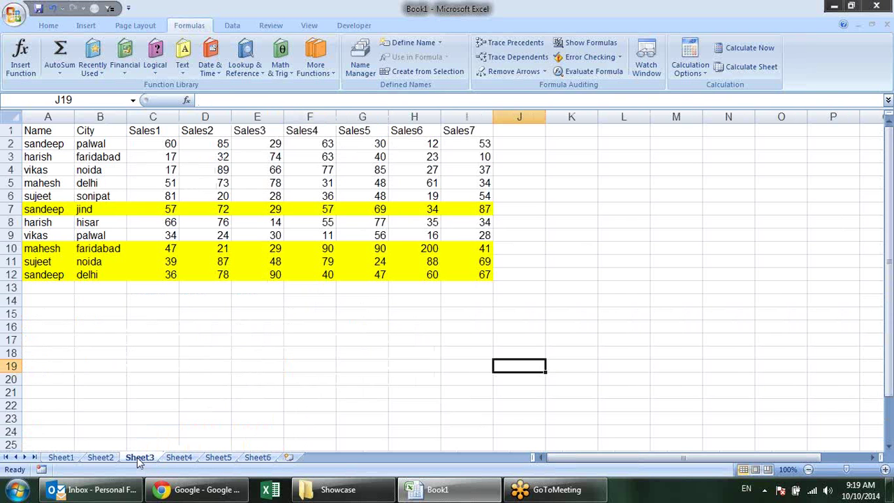
left_click(112, 458)
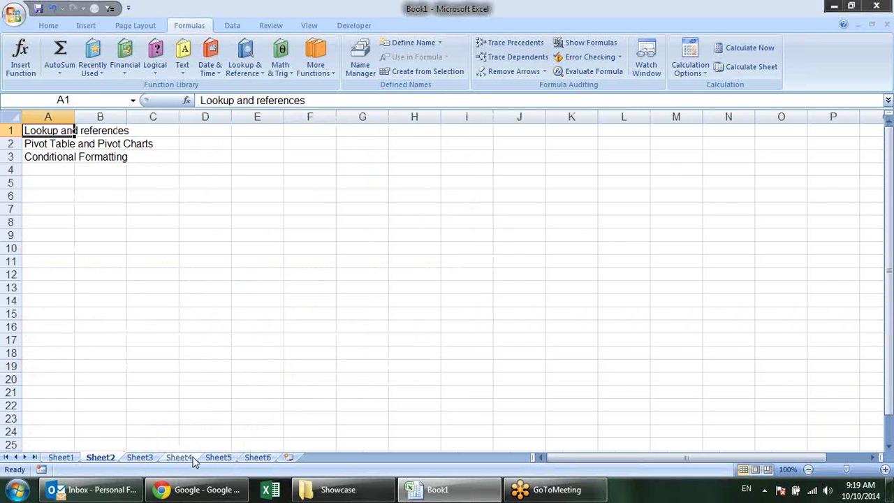
left_click(64, 457)
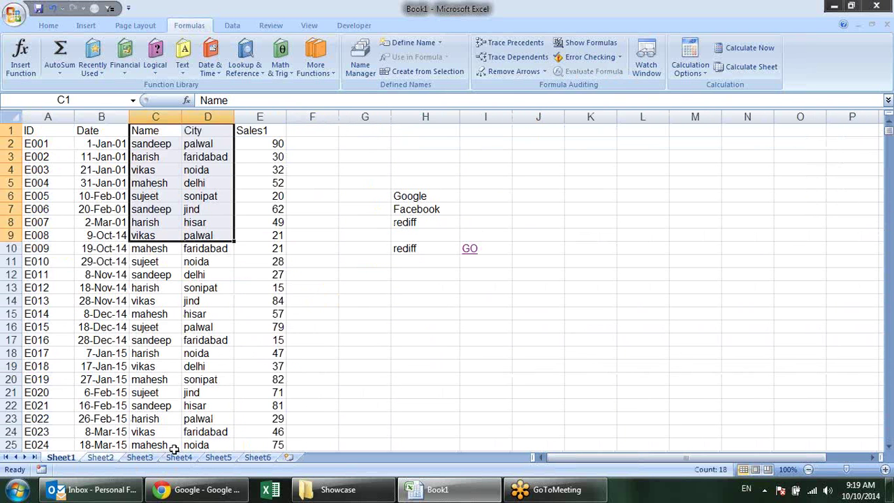
left_click(527, 239)
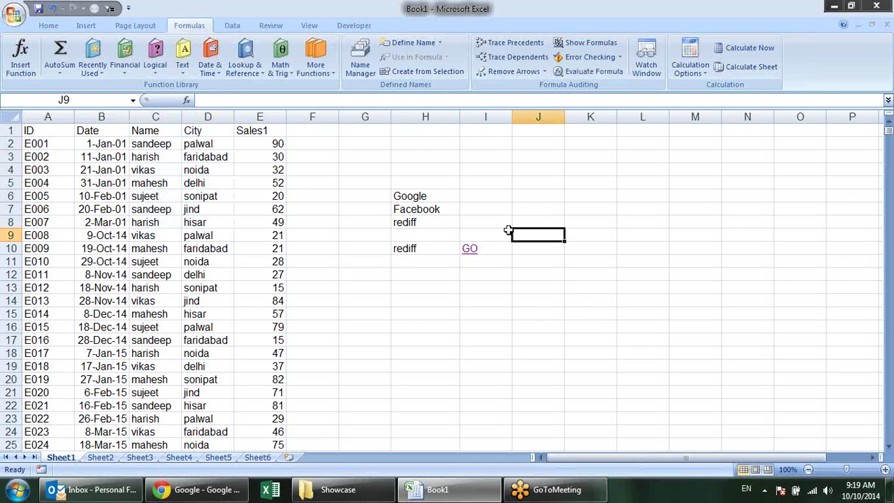
Browse the Lookup & Reference list, then select columns F through I
left_click(243, 69)
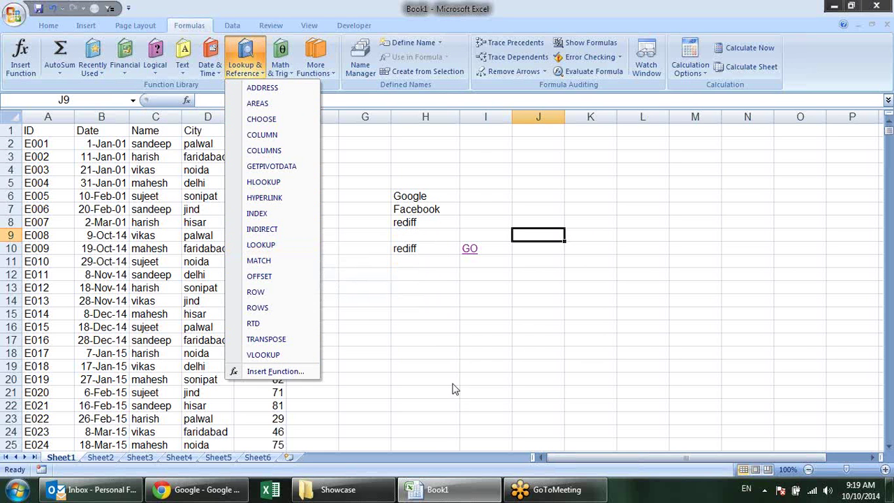
left_click(461, 330)
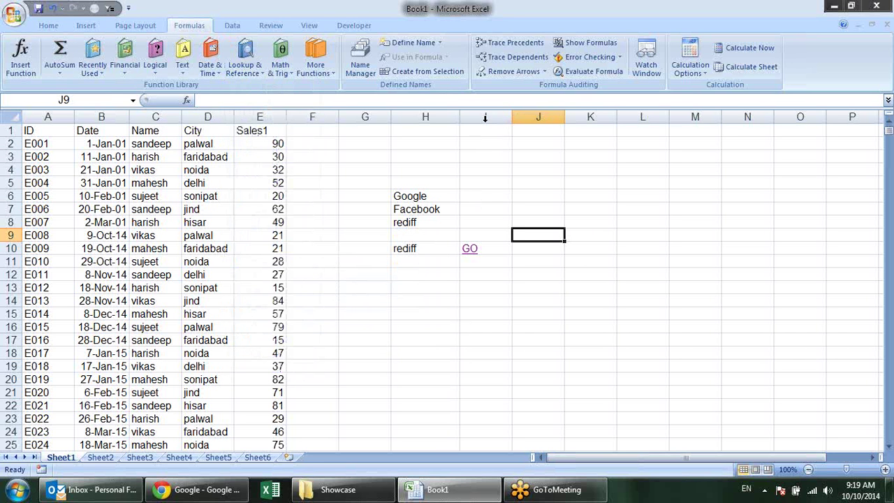
left_click_drag(486, 117, 312, 117)
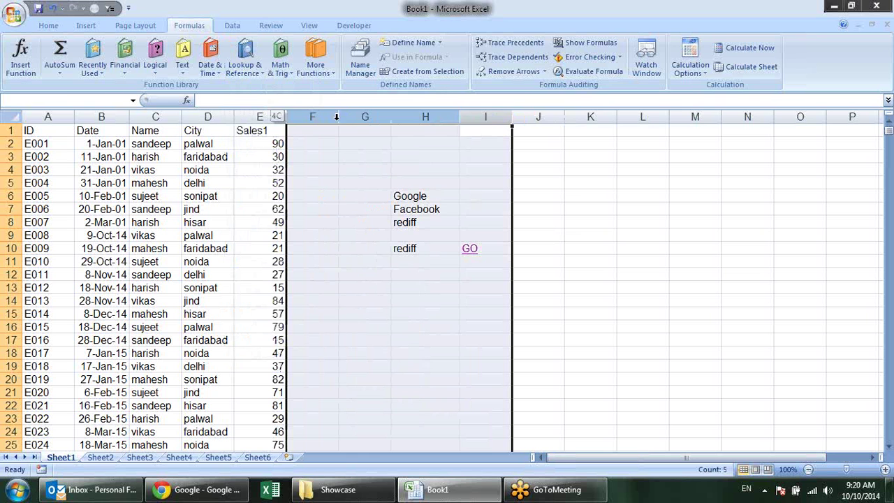
Hide columns F through I and inspect the date formula in B7
right_click(413, 116)
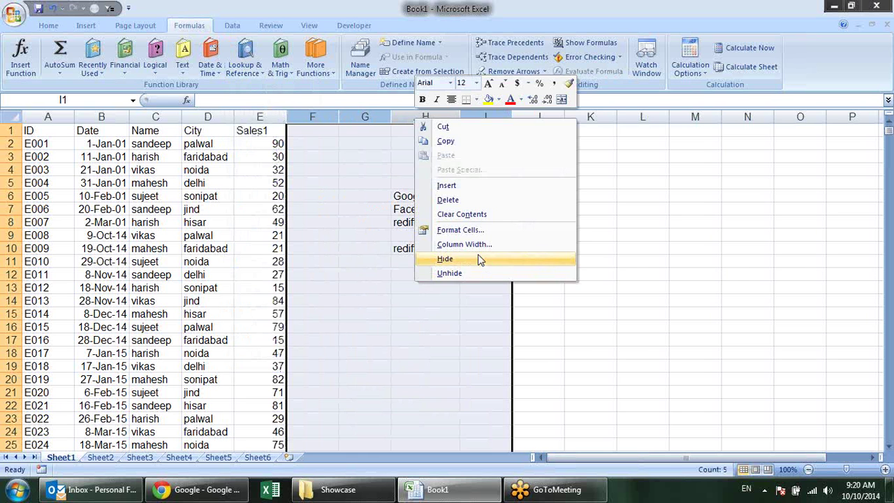
left_click(423, 257)
left_click(453, 254)
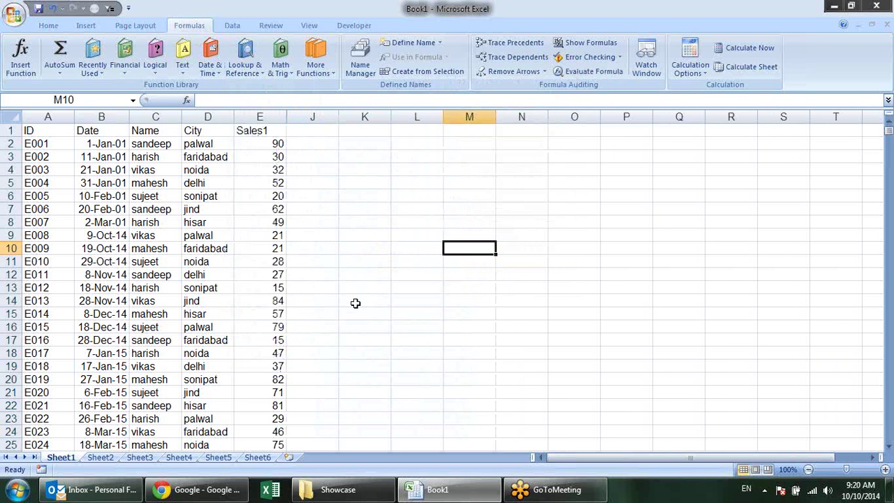
left_click(126, 211)
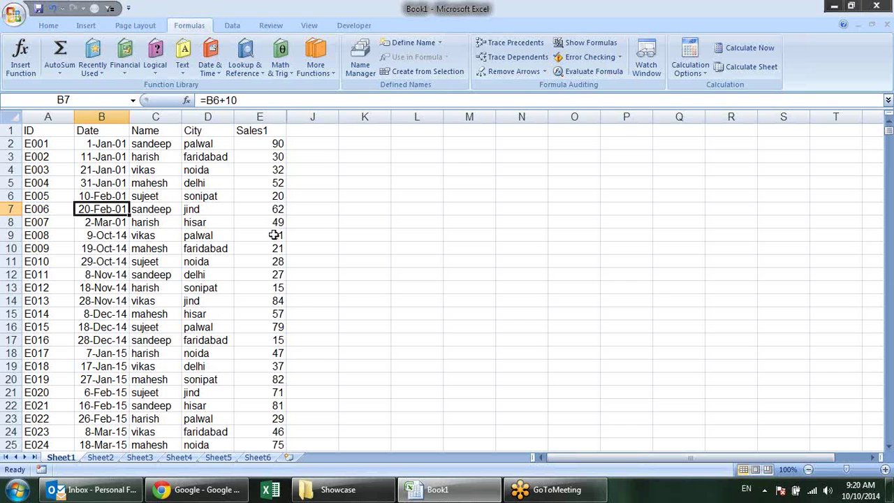
left_click(407, 203)
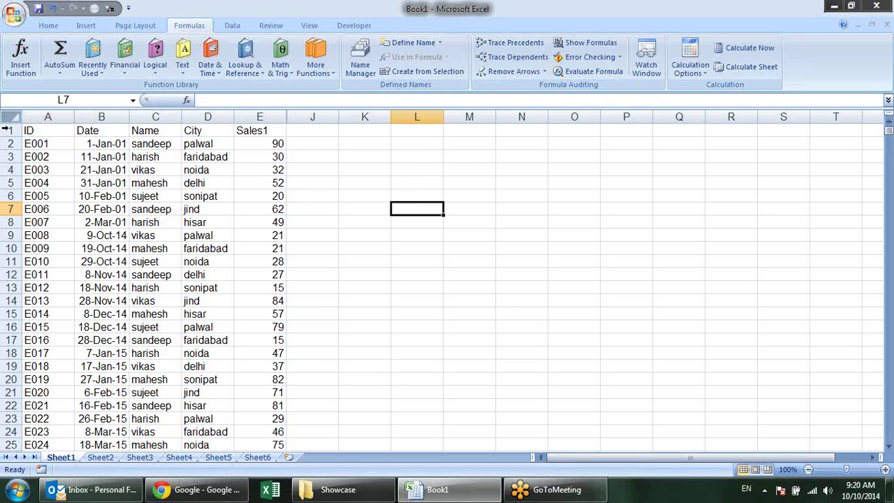
Copy the ID–Sales1 header row A1:E1 into L1:P1
left_click_drag(29, 136, 259, 138)
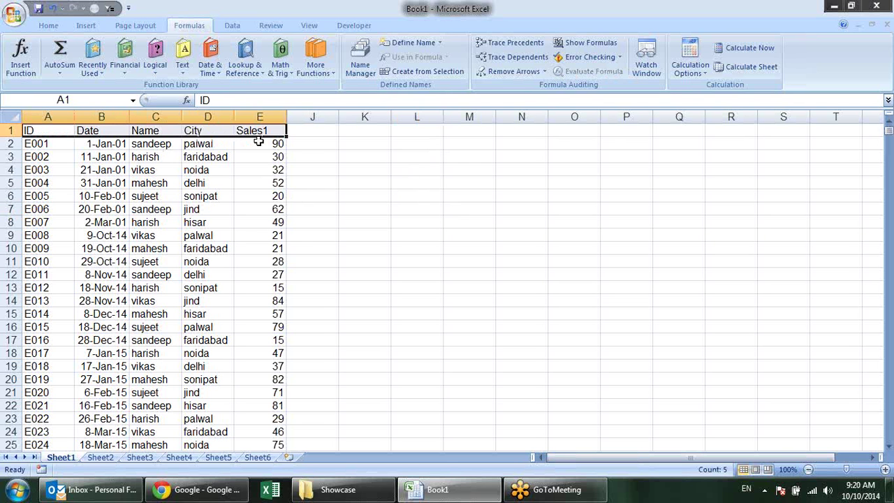
key("ctrl+c")
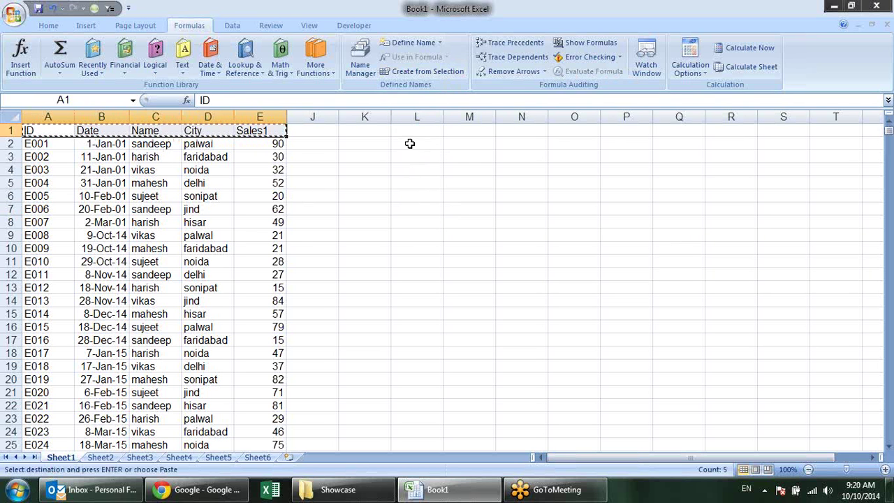
left_click(413, 131)
key("ctrl+v")
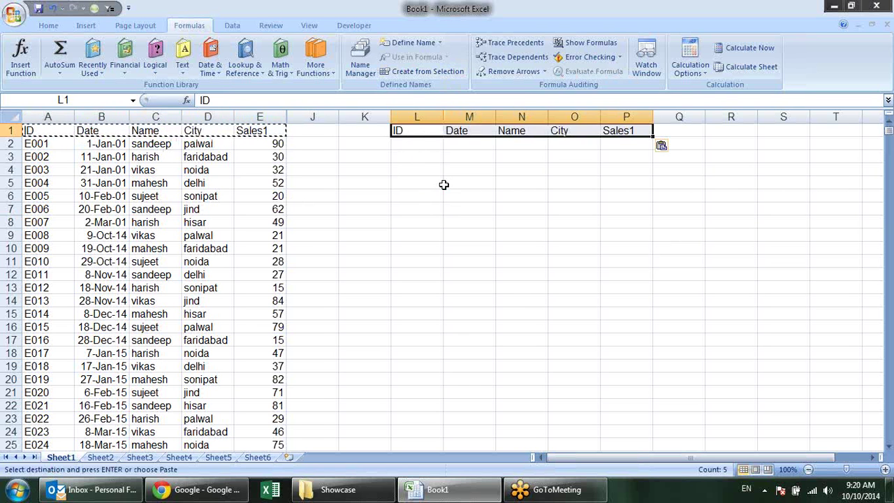
left_click(443, 184)
key("Escape")
left_click(463, 222)
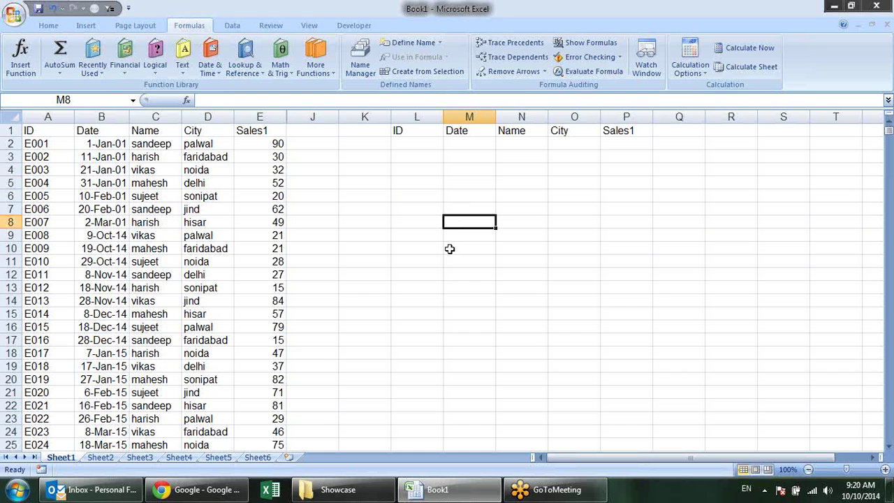
Look over the IDs in column A, including the E014 record with Sales1 57
left_click_drag(38, 145, 42, 224)
left_click_drag(40, 143, 28, 300)
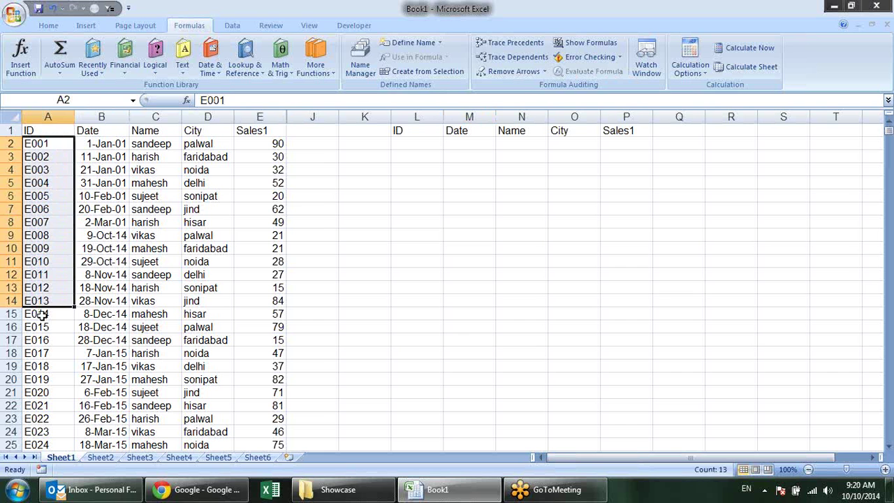
left_click(42, 315)
left_click(95, 316)
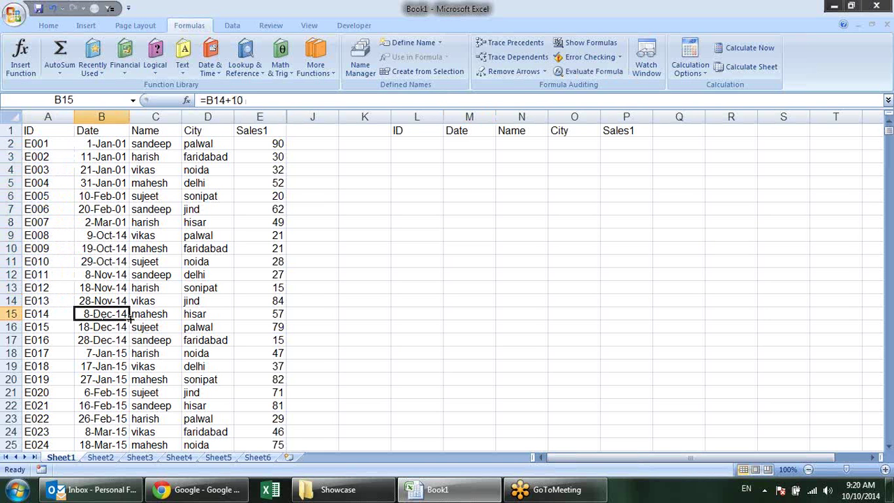
left_click(148, 316)
left_click(208, 318)
left_click(277, 318)
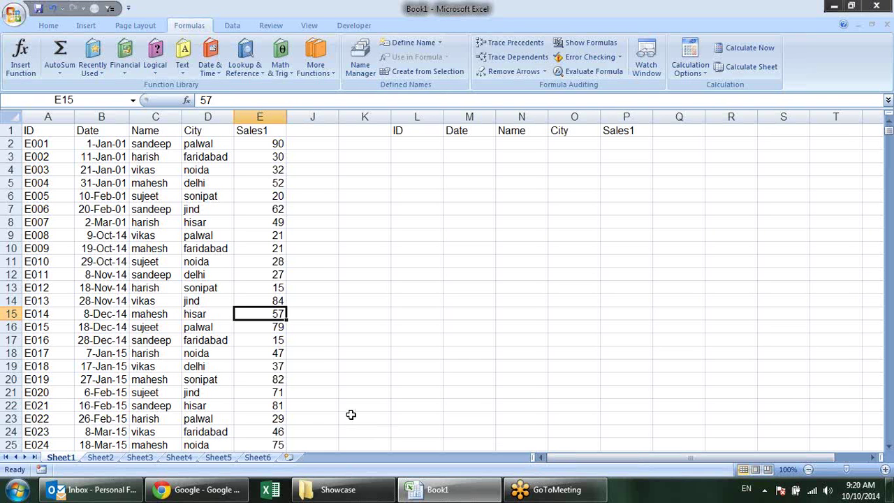
left_click(46, 324)
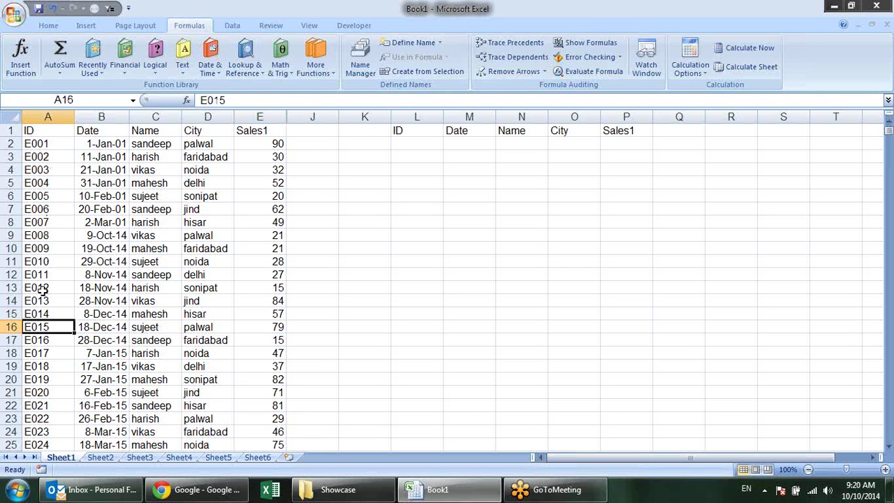
left_click_drag(40, 377, 36, 393)
left_click(52, 207)
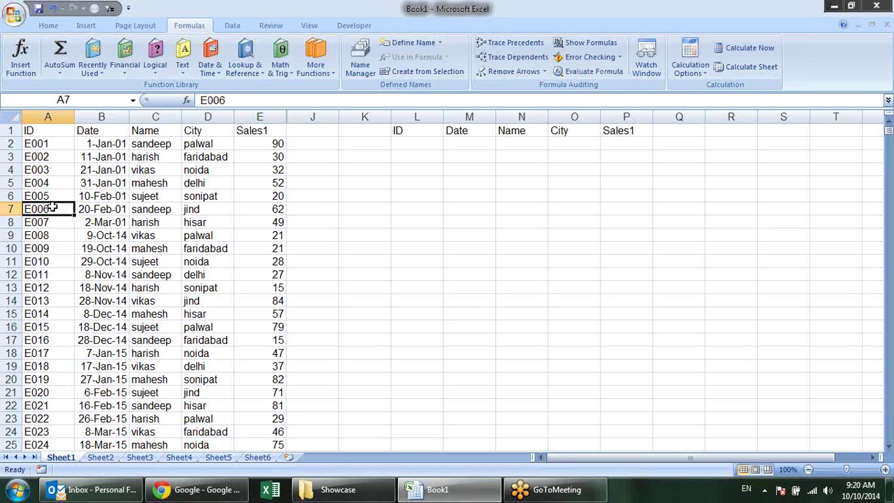
Copy IDs E003, E005, E009, E013, E018 and E021 into L2:L7
left_click(52, 172)
left_click(50, 199, "ctrl")
left_click(50, 249, "ctrl")
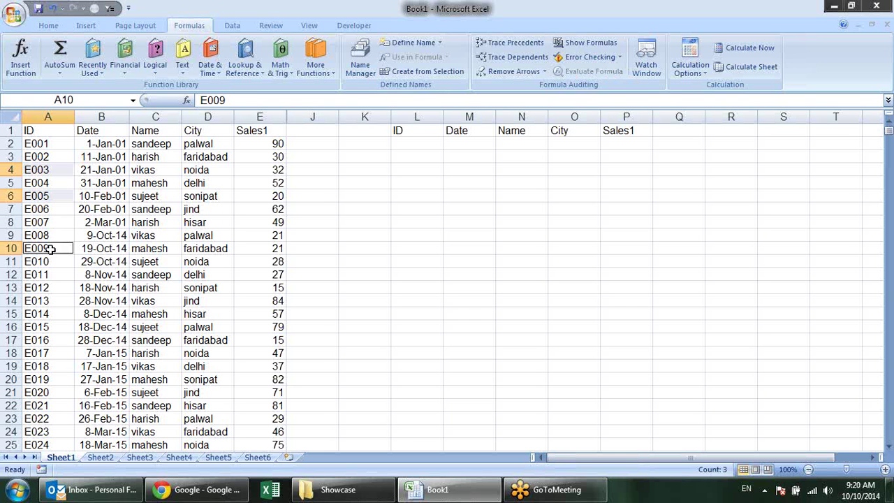
left_click(37, 301, "ctrl")
left_click(35, 364, "ctrl")
left_click(40, 406, "ctrl")
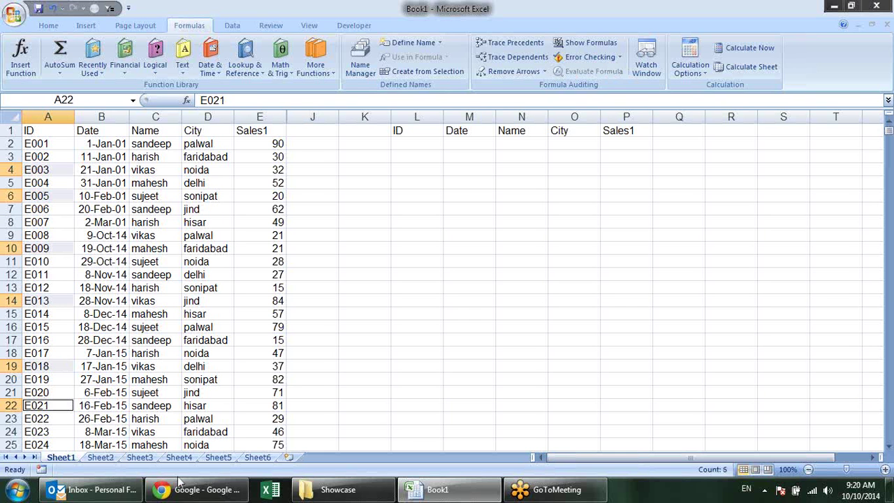
key("ctrl+c")
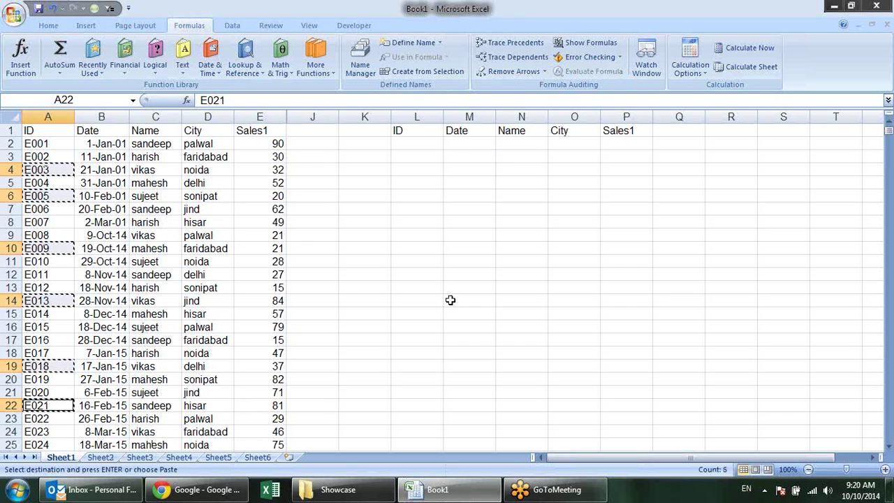
left_click(419, 144)
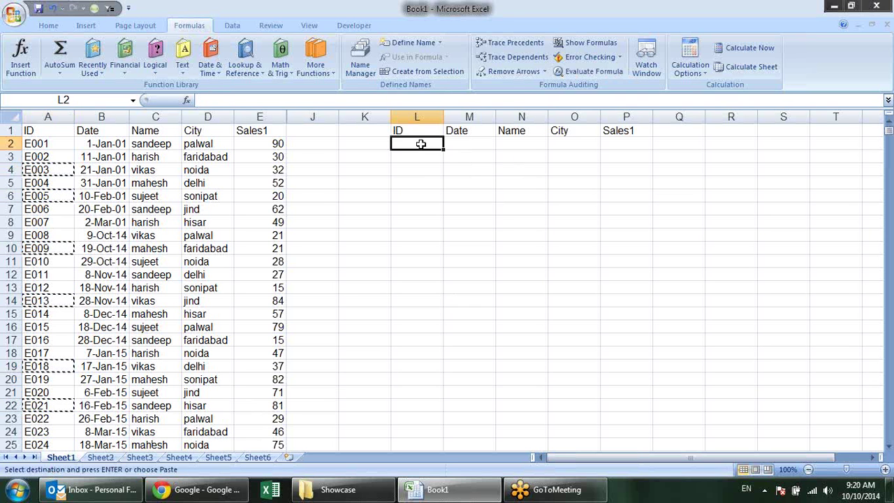
key("ctrl+v")
Check the pasted IDs in L2:L6, then move to the first Date cell M2
left_click(508, 262)
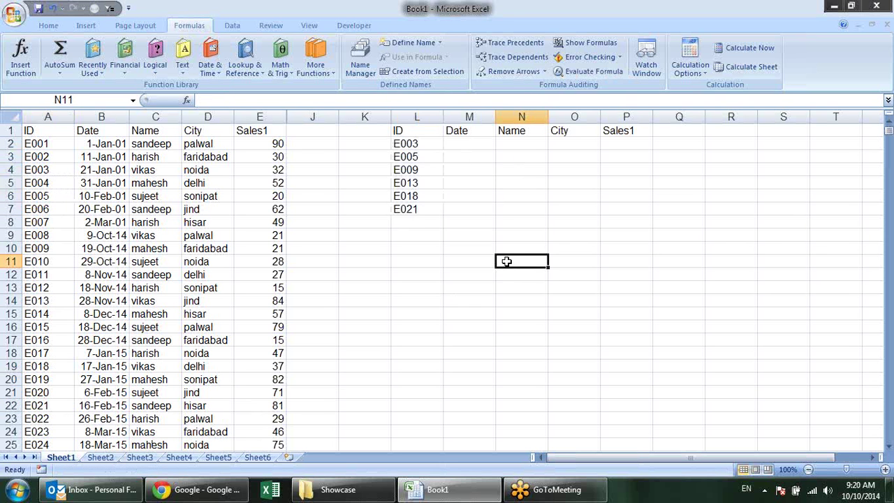
left_click(419, 144)
left_click(420, 158)
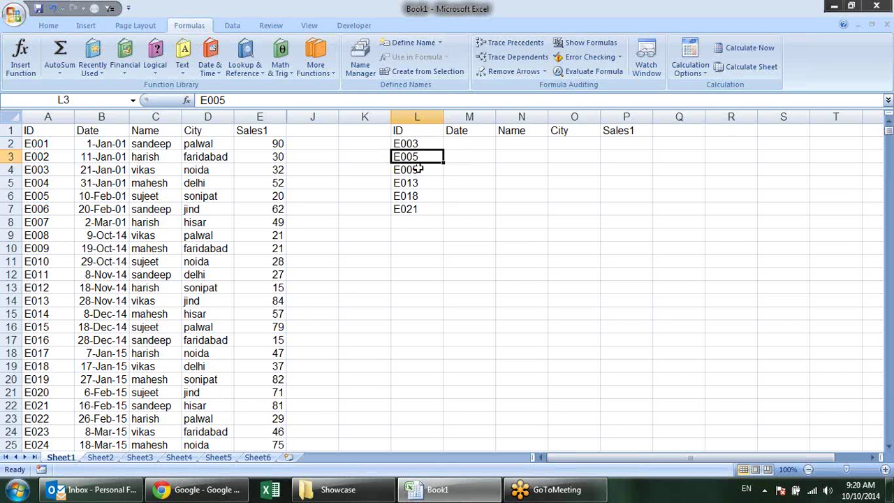
left_click(418, 169)
left_click(421, 183)
left_click(423, 196)
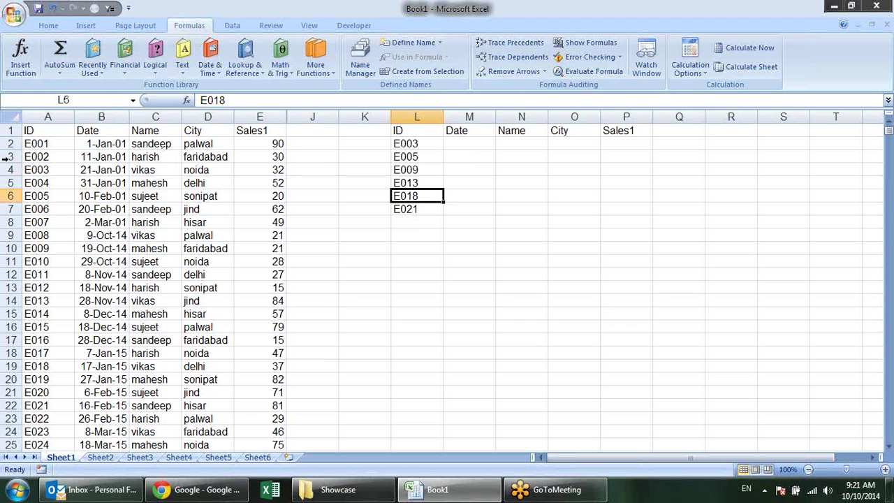
left_click(472, 144)
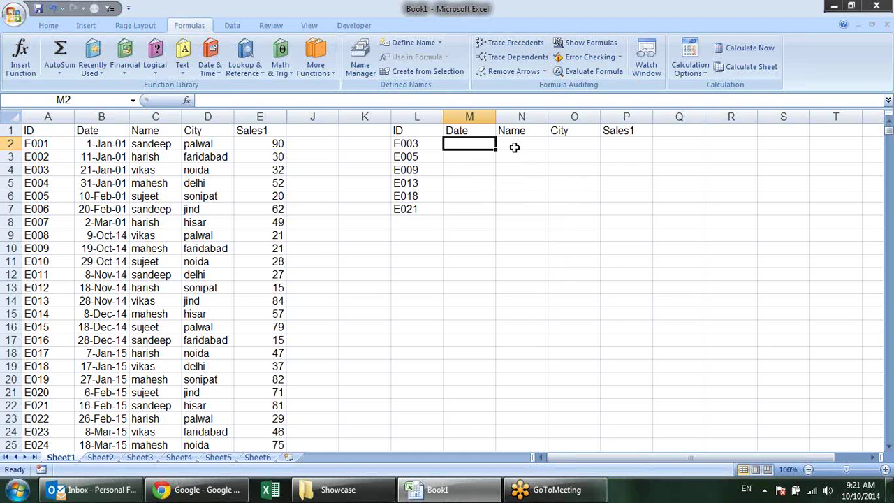
Begin =VLOOKUP(L2,A1:E911, in M2, using L2's E003 ID and the Sheet1 table A1:E911
left_click_drag(451, 145, 448, 214)
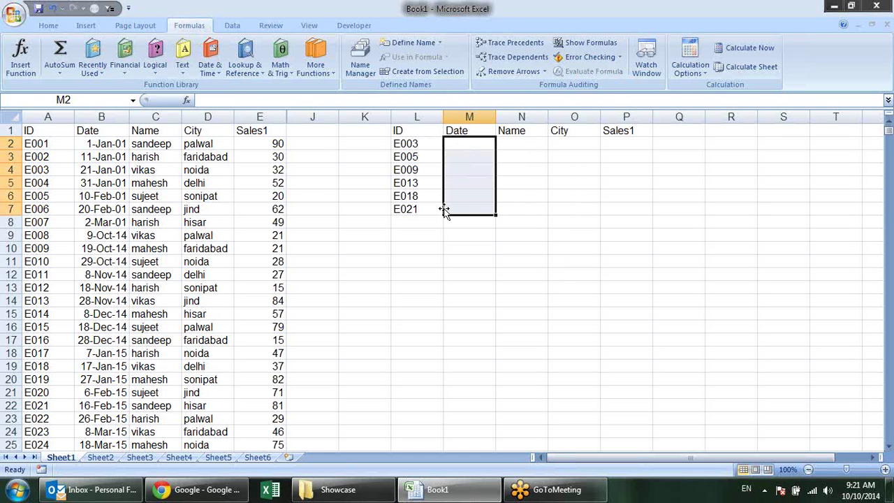
left_click(525, 146)
left_click(488, 146)
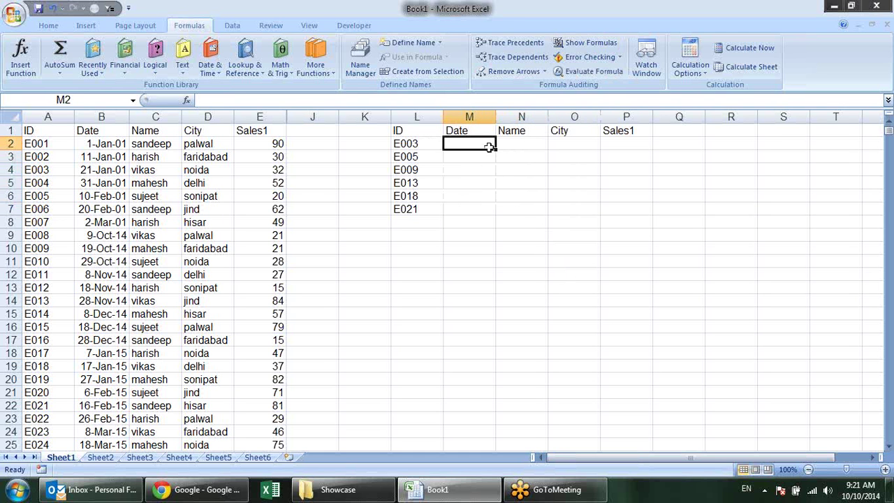
type("=")
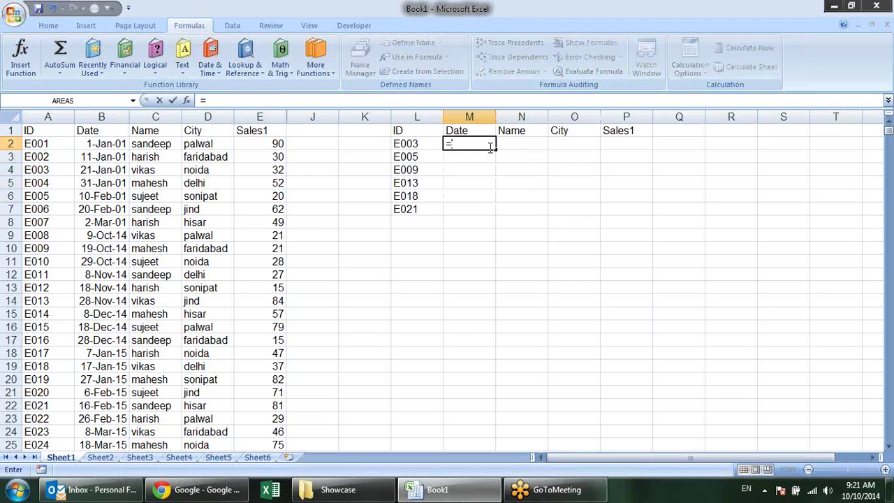
type("vl")
key("Tab")
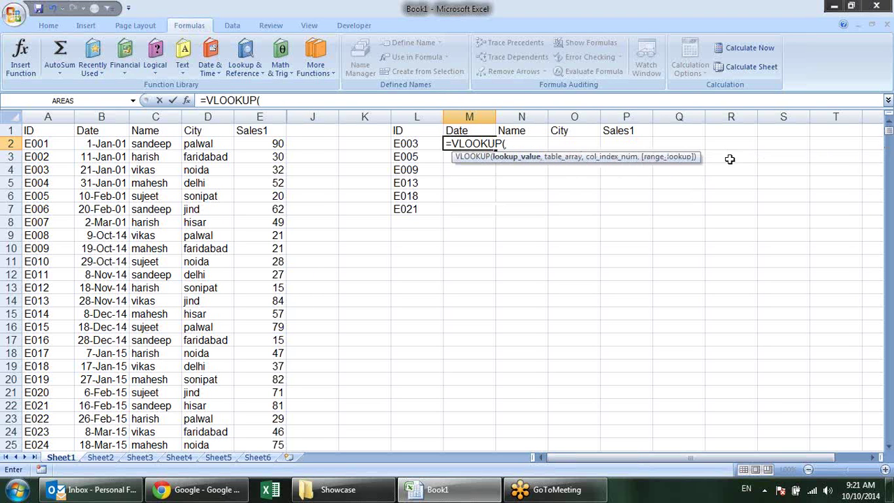
left_click(415, 142)
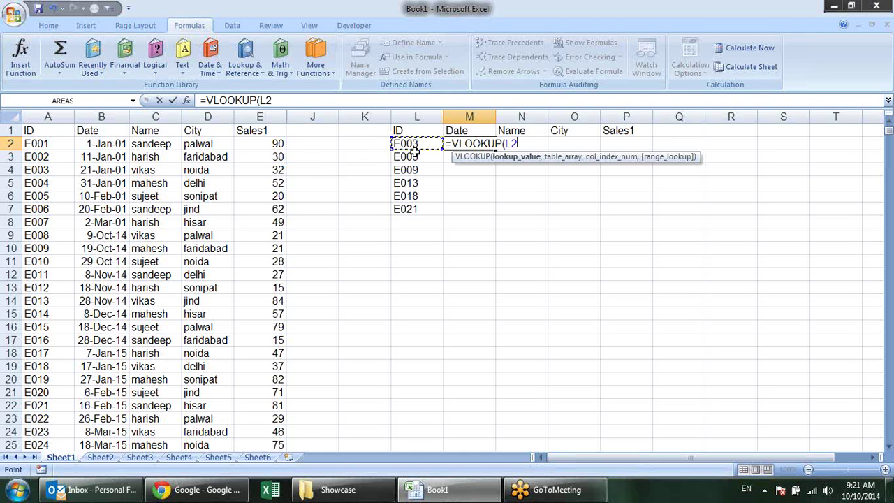
type(",")
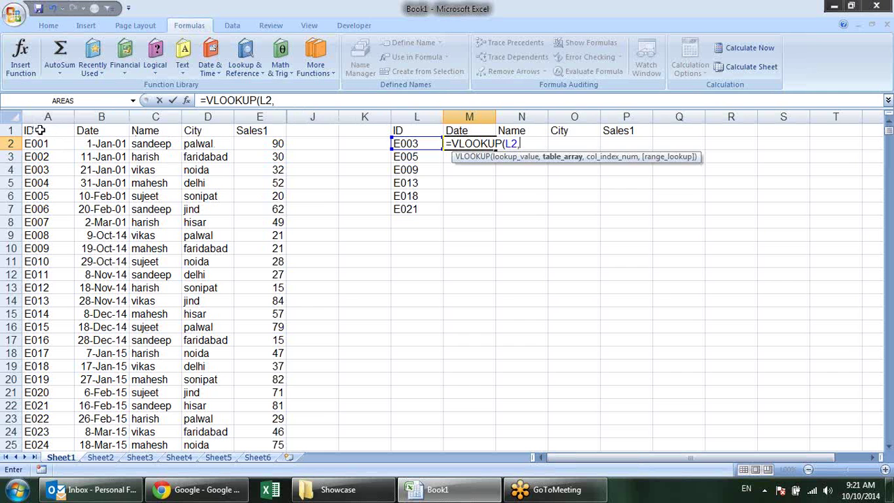
left_click_drag(42, 133, 234, 342)
key("shift+Right")
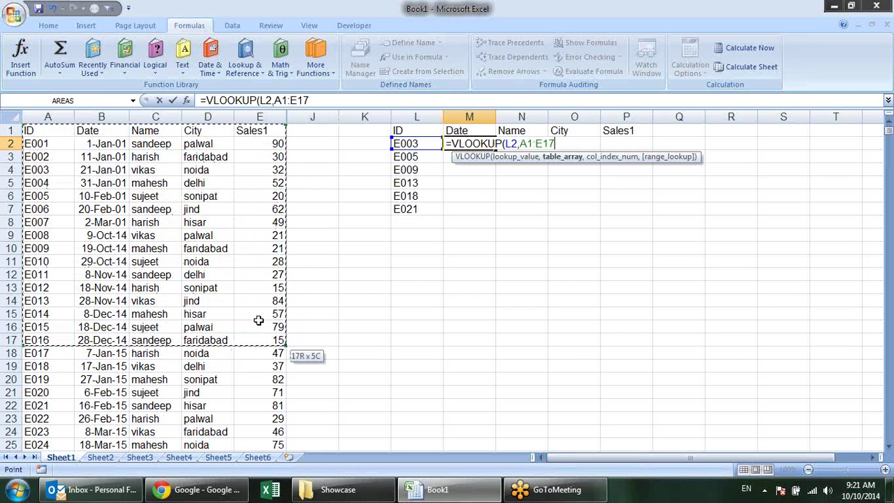
key("ctrl+shift+Down")
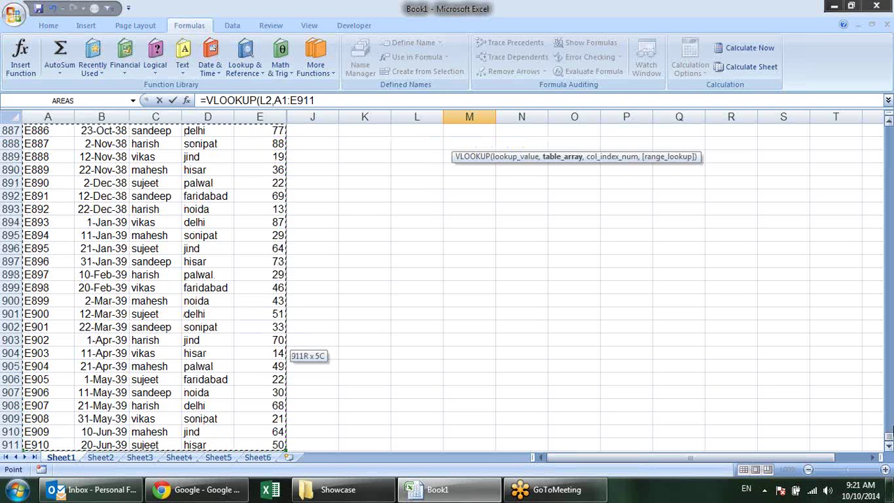
left_click_drag(889, 441, 890, 130)
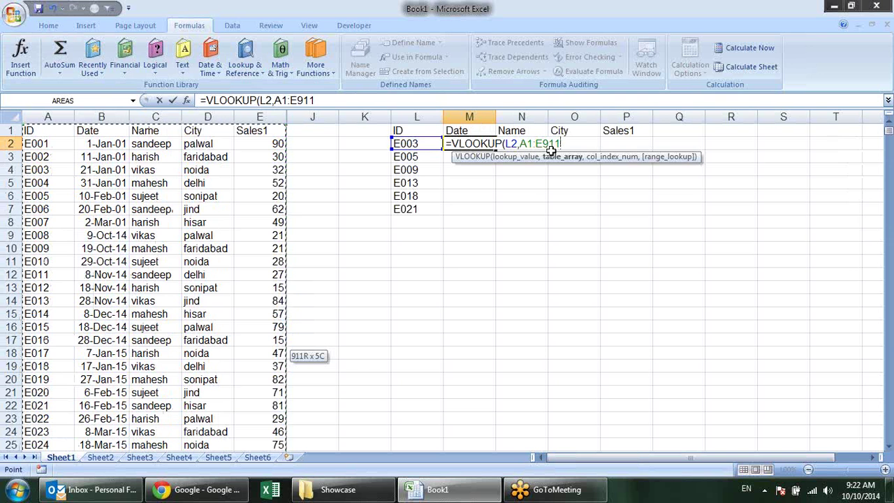
Complete M2 as =VLOOKUP(L2,A1:E911,2,FALSE), returning E003's date 21-Jan-01
type(",")
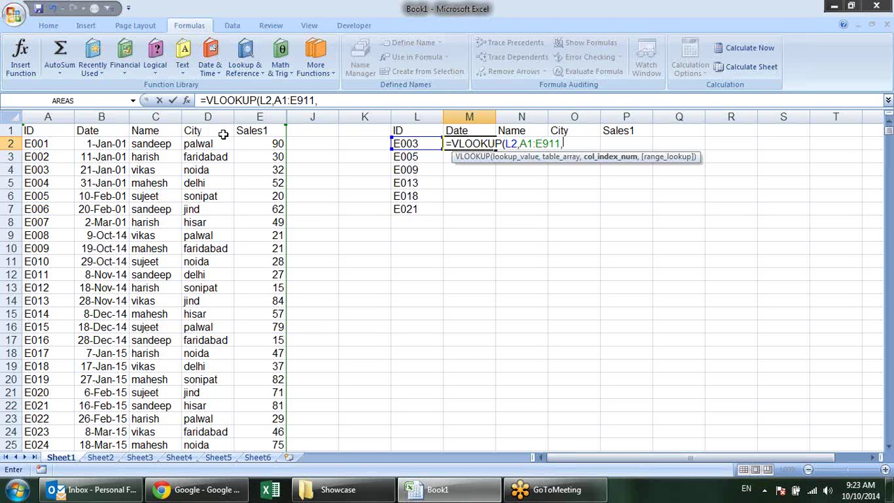
type("2,")
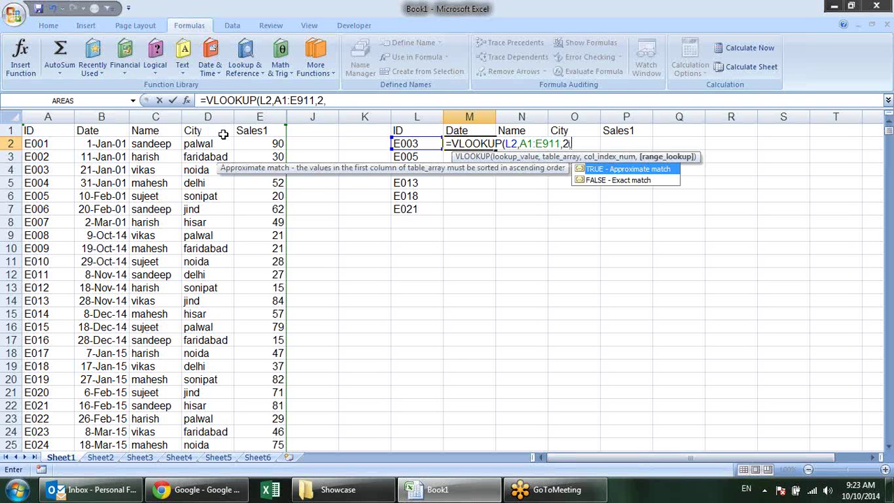
key("Down")
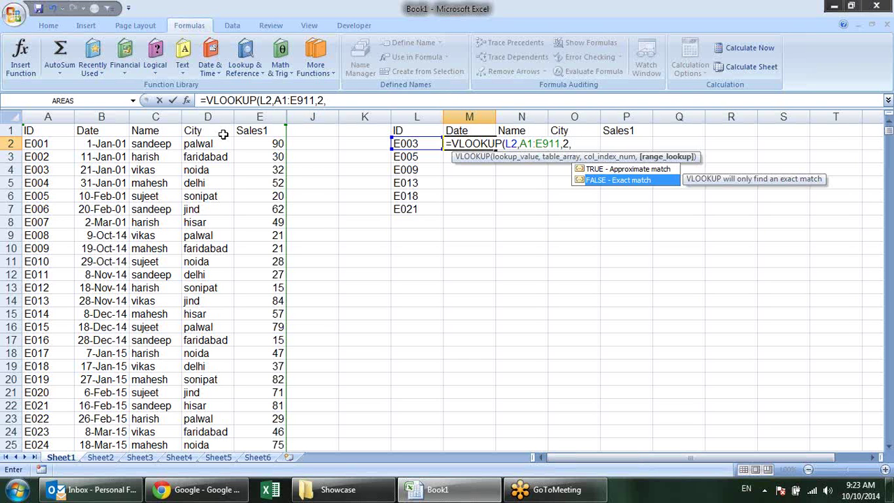
key("Tab")
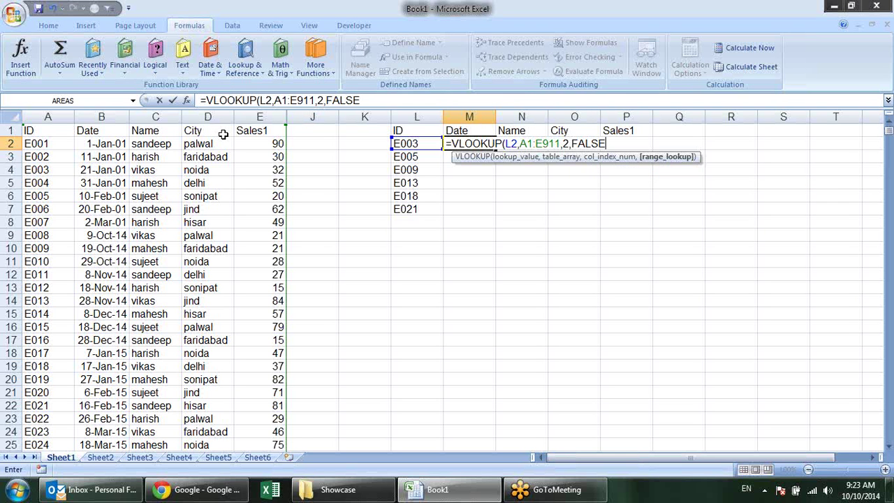
type(")")
key("Return")
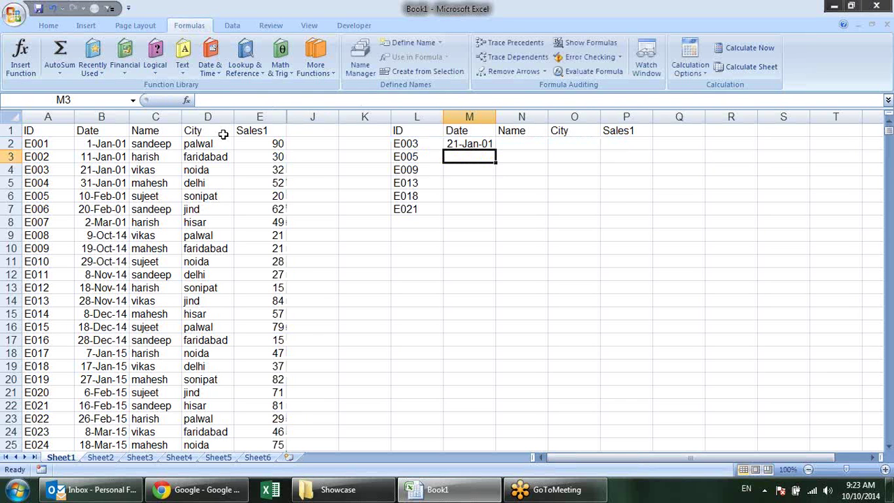
left_click(414, 145)
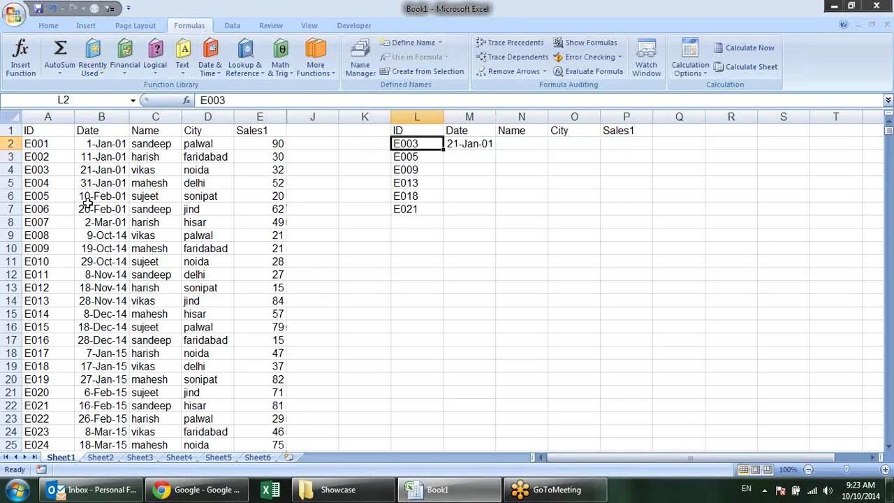
left_click(101, 171)
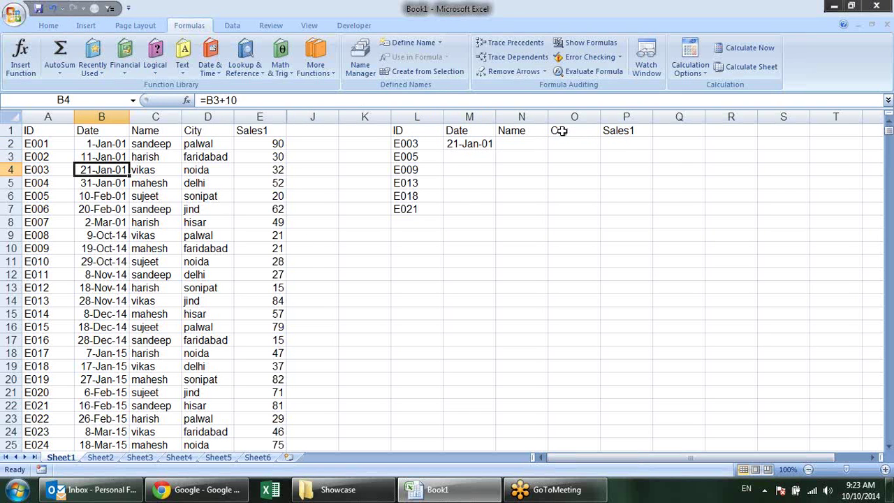
Enter =VLOOKUP(L2,A1:E911,3,0) in N2 to return E003's name
left_click(525, 143)
type("=")
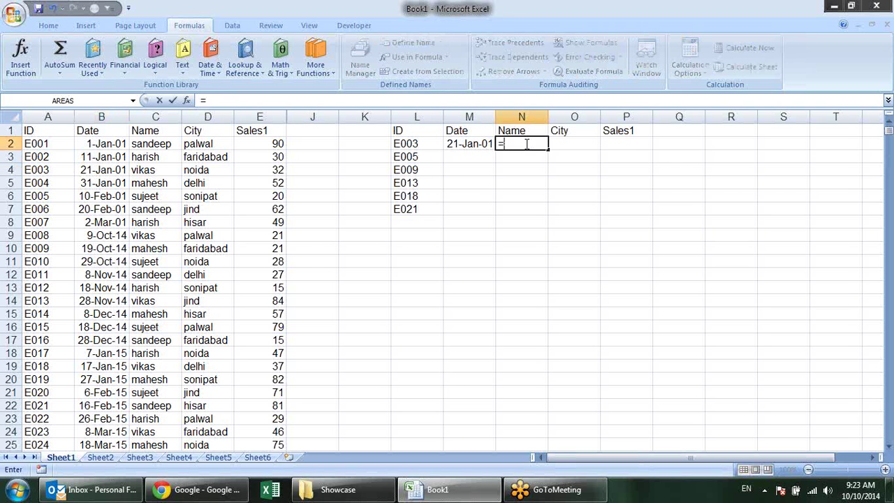
type("vl")
key("Tab")
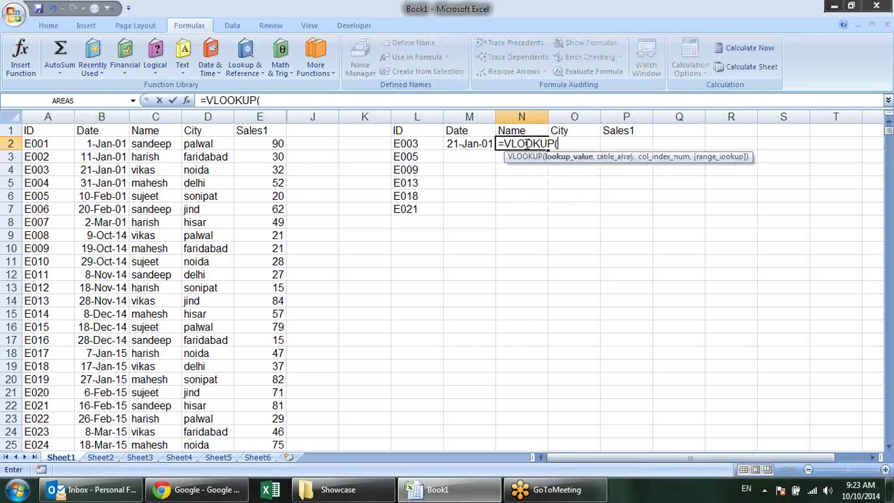
left_click(422, 140)
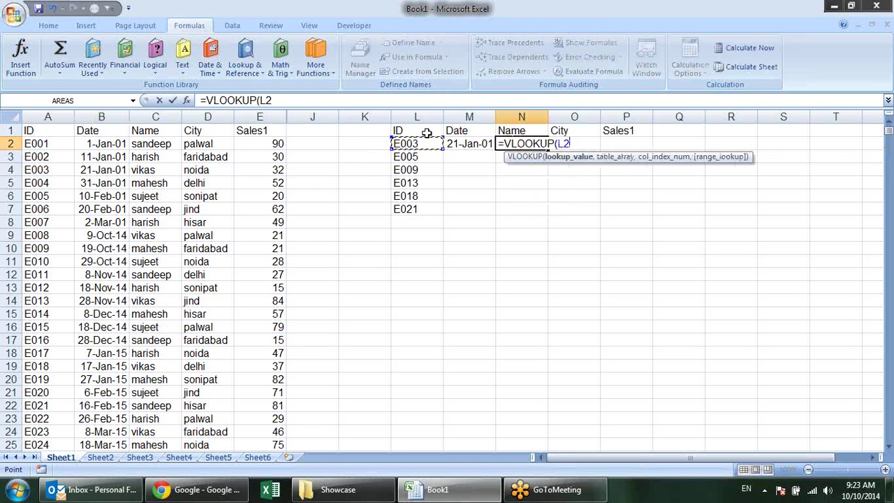
type(",")
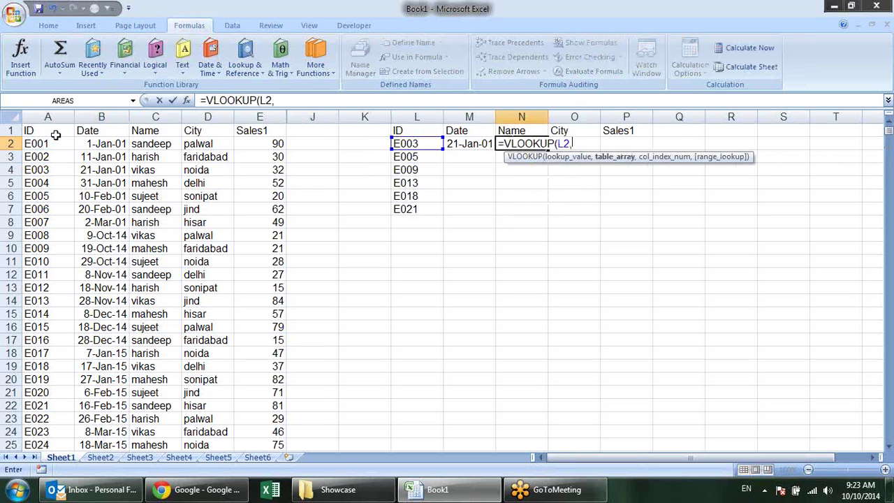
left_click(54, 132)
key("ctrl+shift+Right")
key("ctrl+shift+Down")
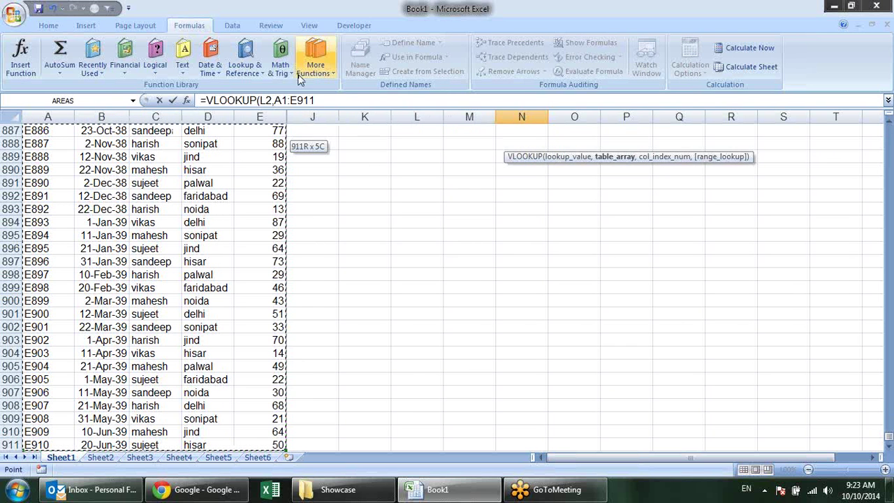
left_click(333, 99)
type(",")
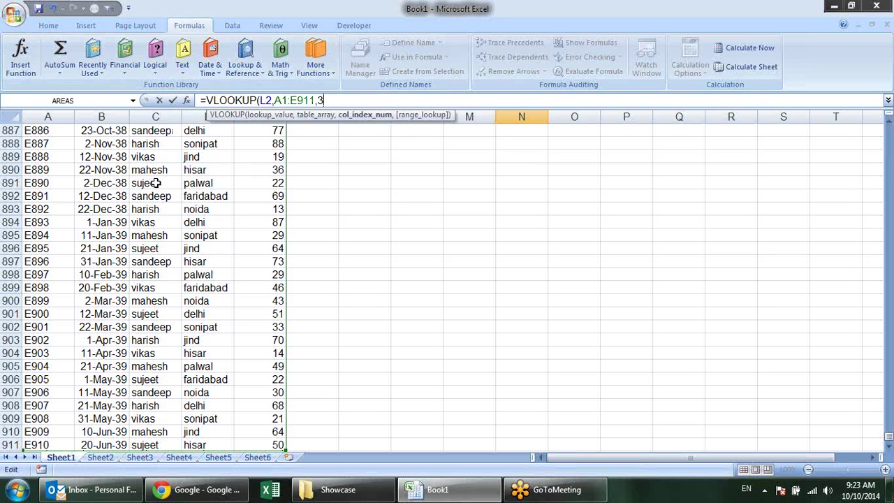
type("3,")
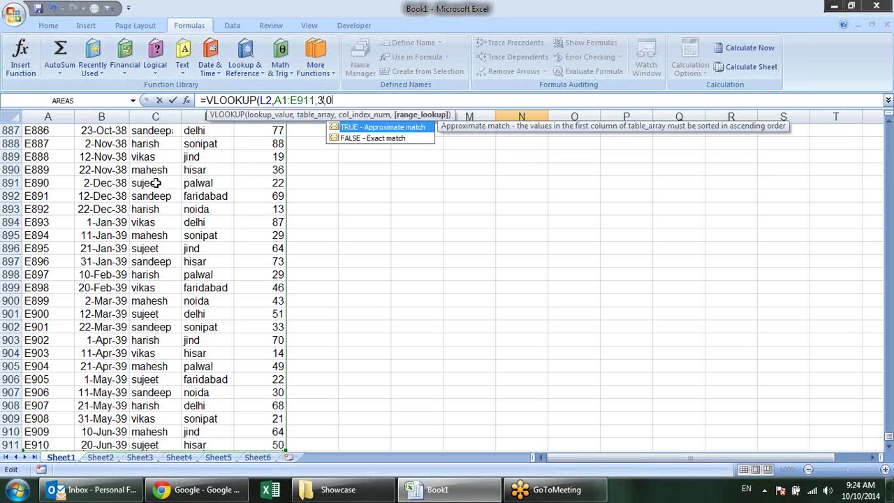
type("0)")
key("Return")
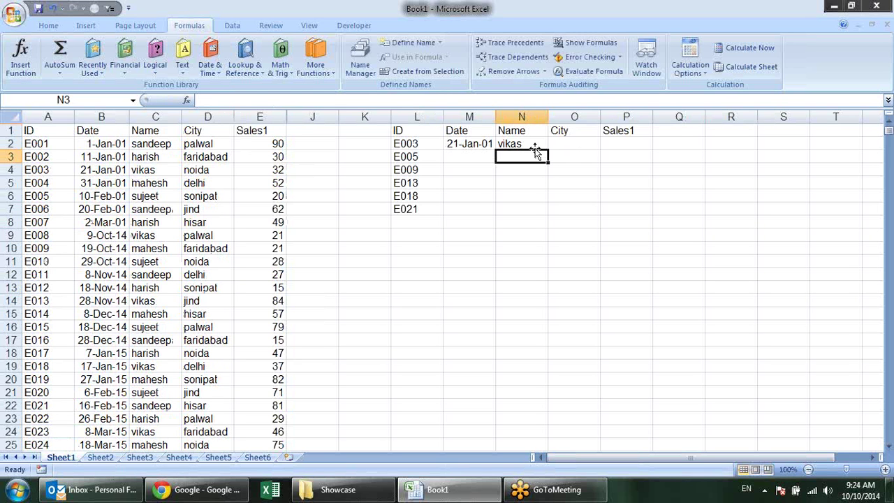
Enter =VLOOKUP(L2,A1:E911,4,0) in O2 to return E003's city, noida
left_click(577, 143)
type("=")
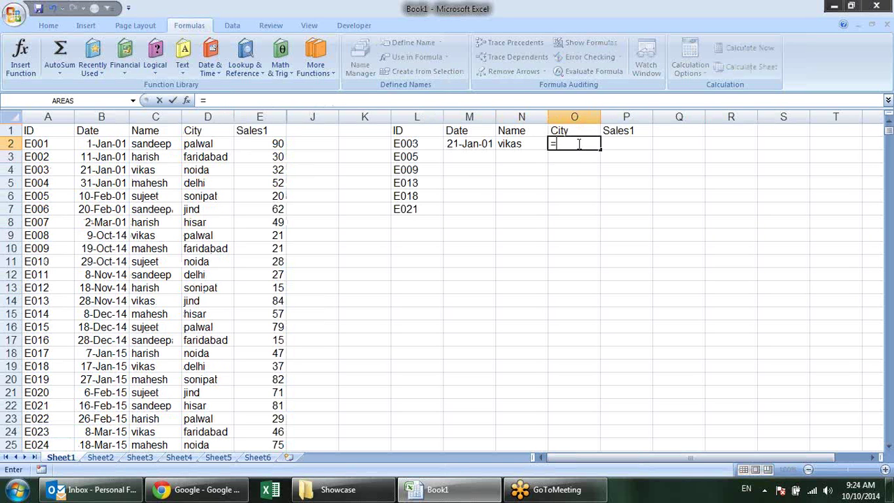
type("vla")
key("BackSpace")
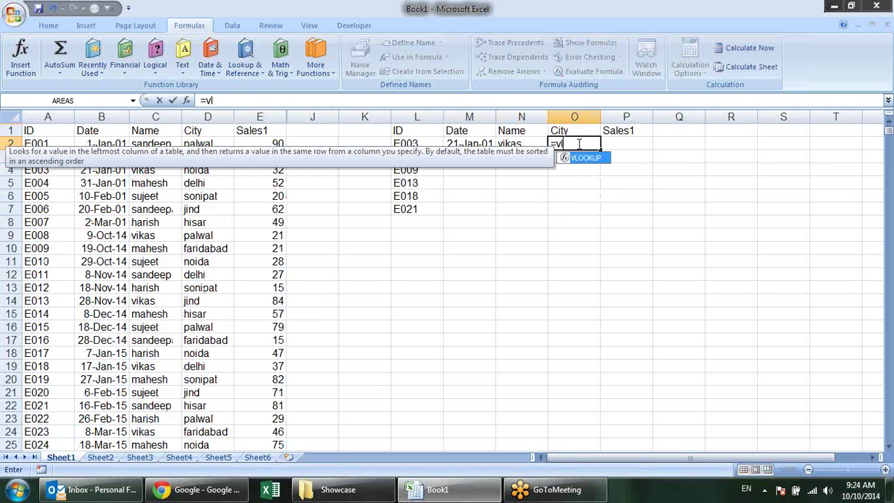
key("Tab")
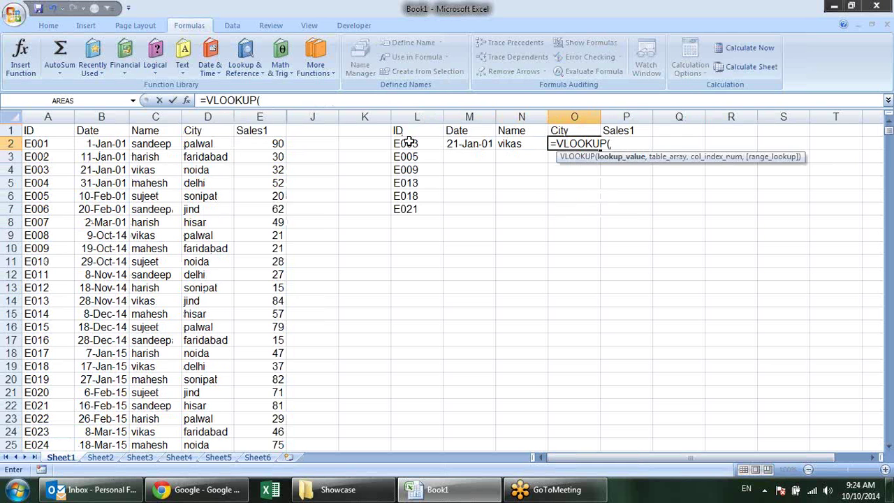
left_click(409, 142)
type(",")
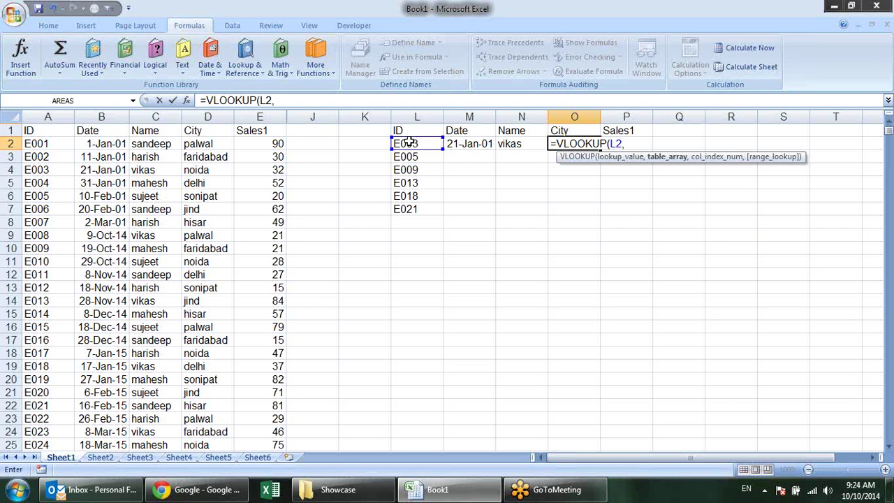
left_click(44, 127)
key("ctrl+shift+Right")
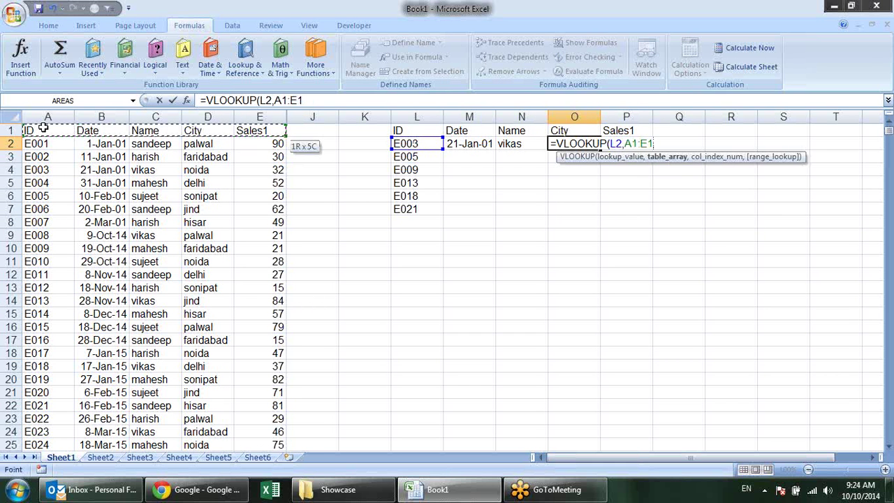
key("ctrl+shift+Down")
type(",")
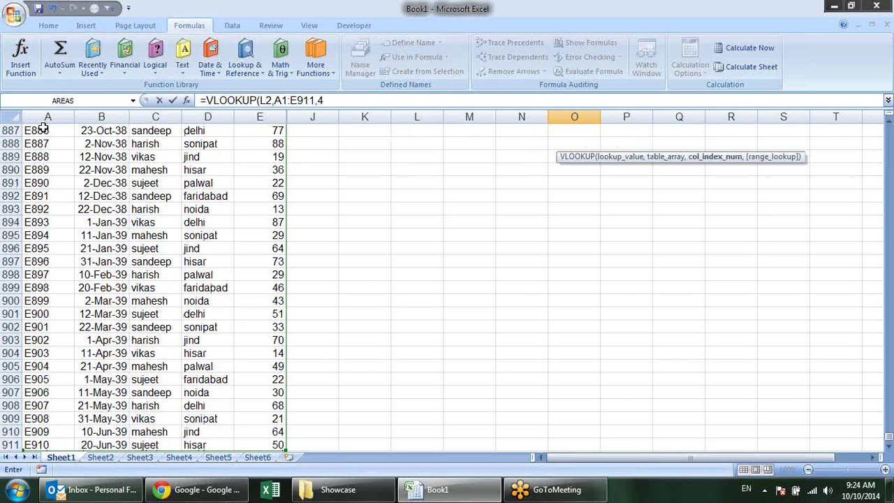
type("4,0)")
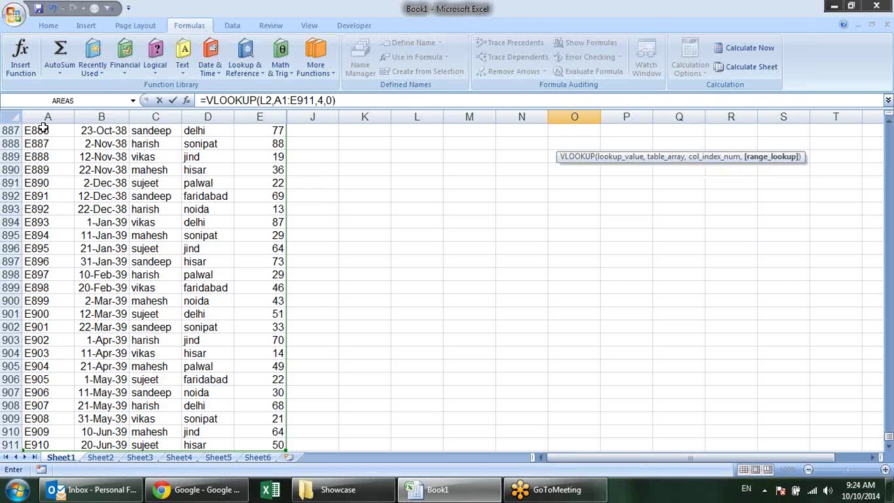
key("Return")
scroll(44, 129, "up", 1)
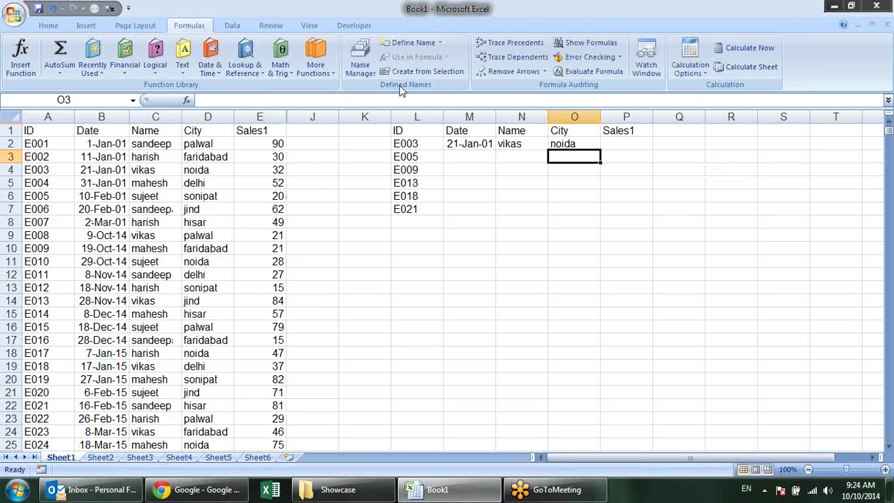
Change M2's formula references to $L2 and the absolute range $A$1:$E$911
left_click(617, 149)
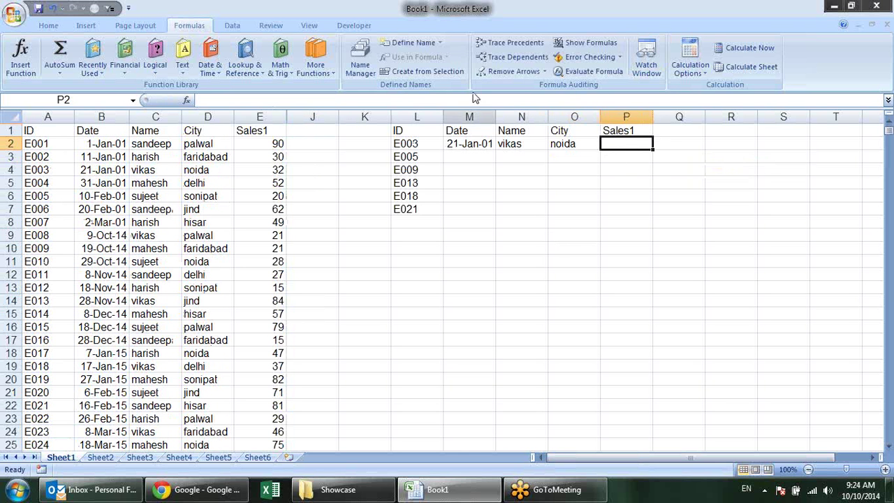
left_click_drag(467, 143, 628, 158)
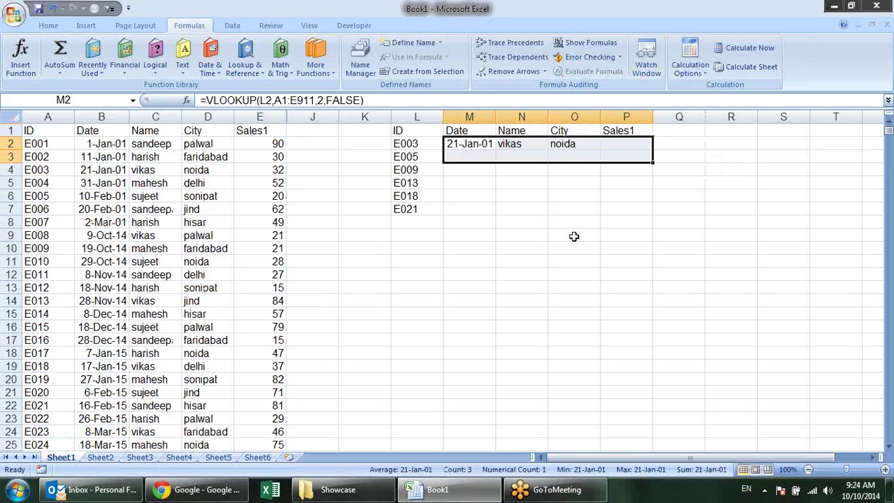
left_click(522, 196)
left_click(479, 146)
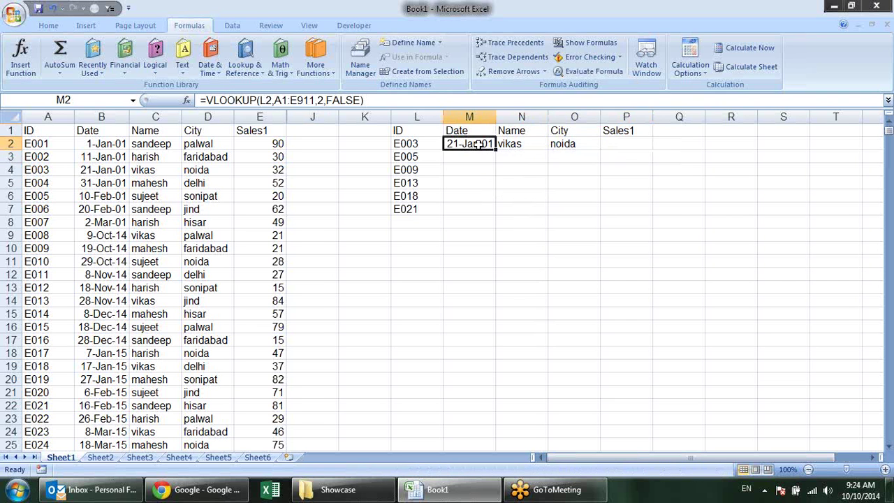
double_click(479, 144)
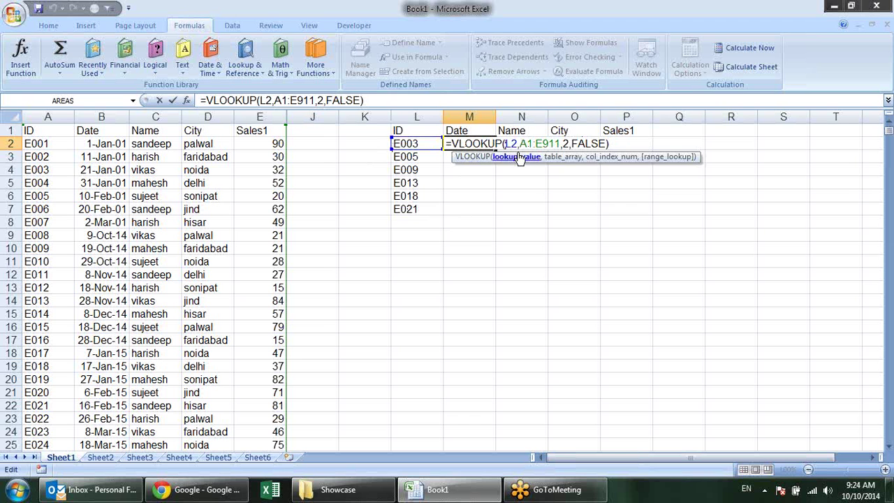
type("$")
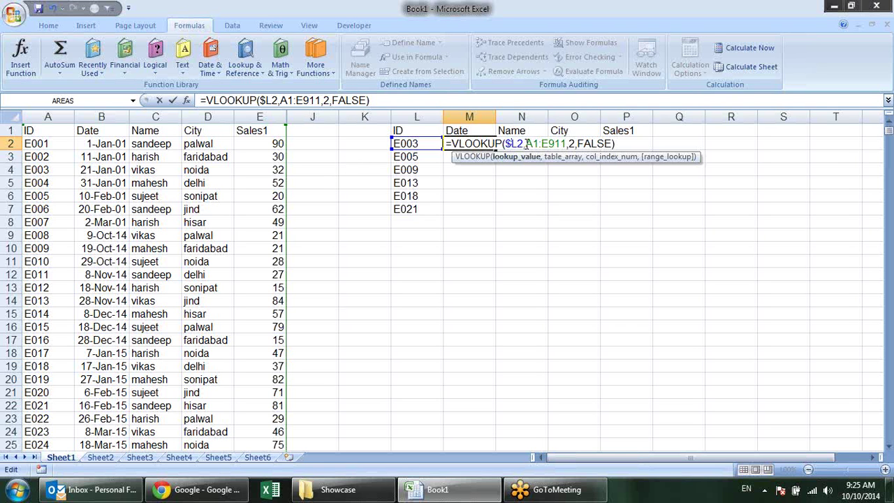
left_click_drag(527, 144, 567, 144)
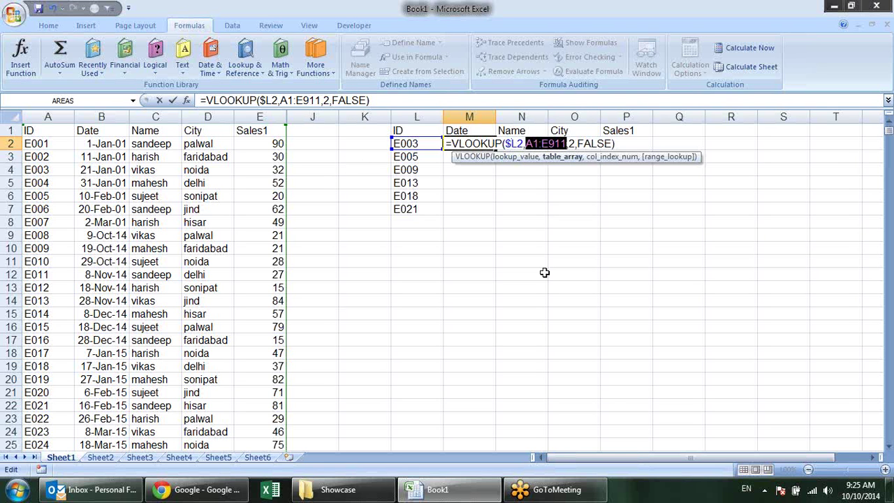
key("F4")
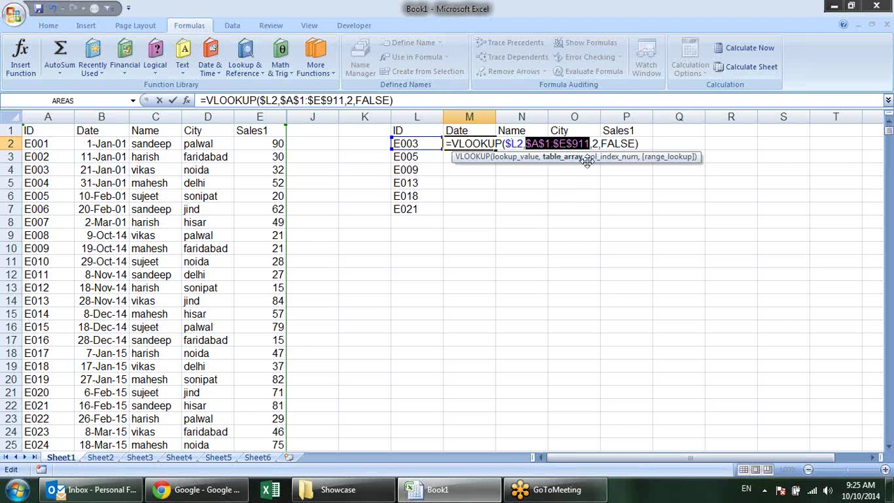
left_click(572, 144)
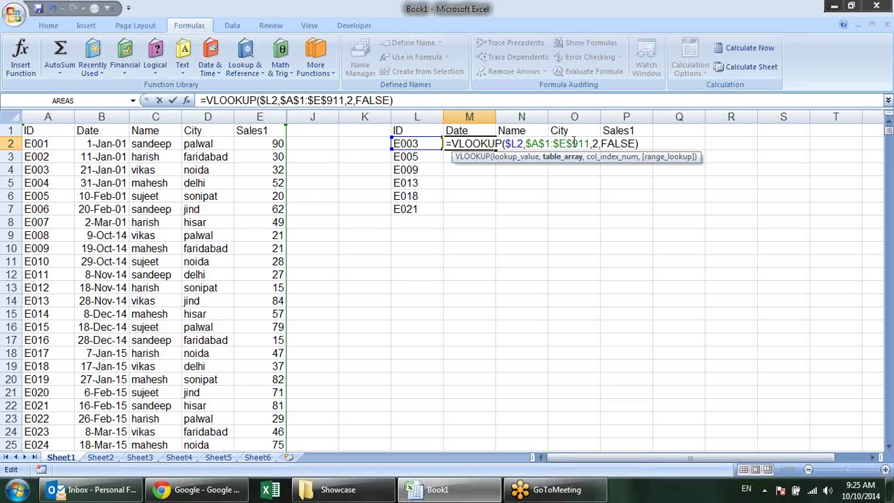
key("Return")
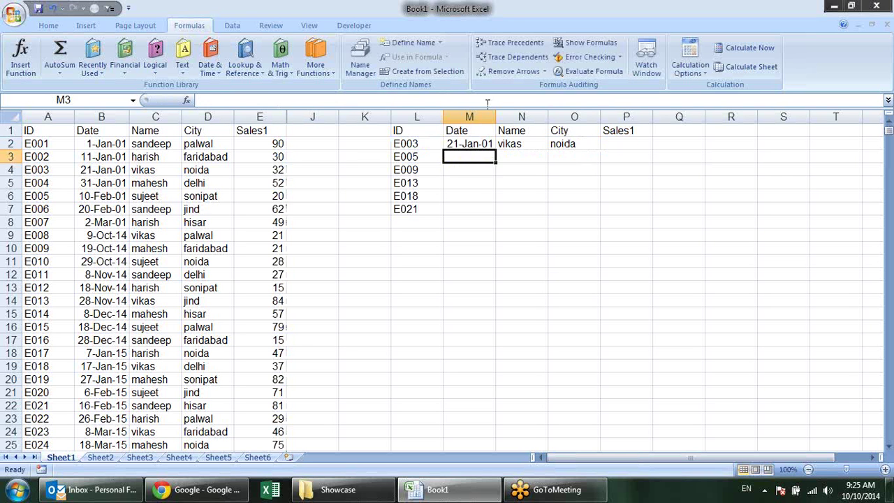
Copy M2's formula across N2:P2 and set N2's column index to 3
left_click(478, 142)
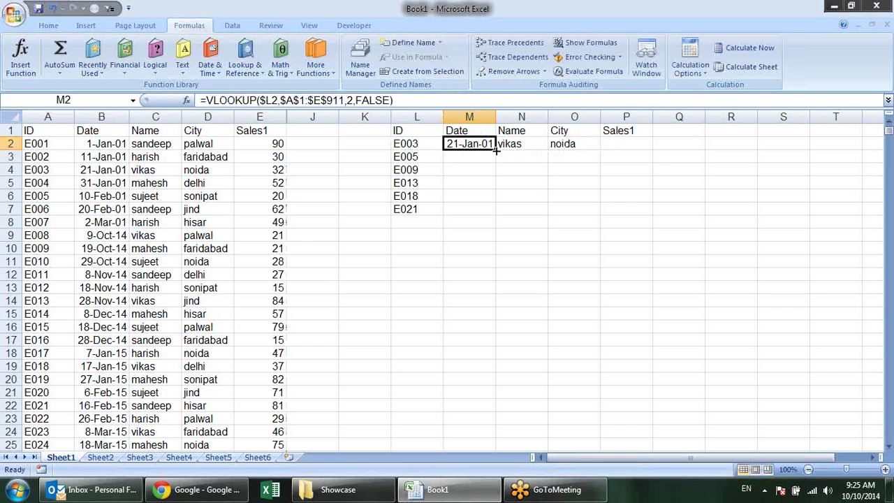
left_click_drag(495, 149, 636, 154)
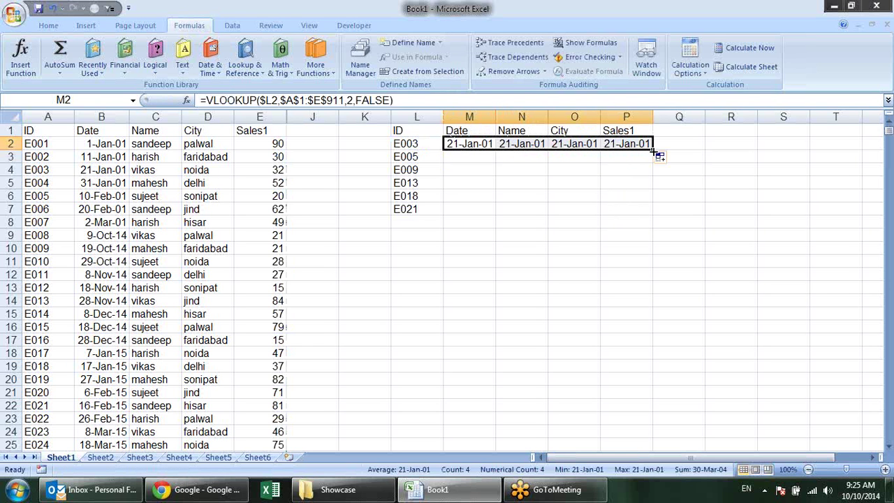
left_click(511, 144)
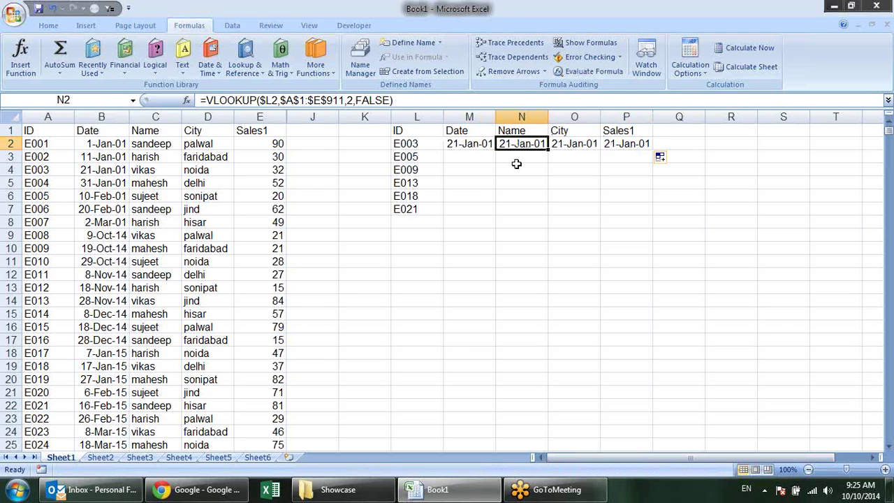
key("F2")
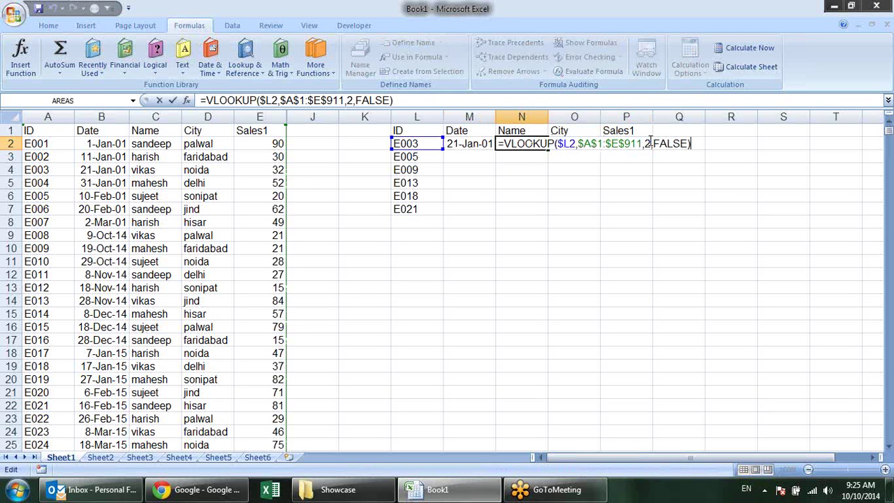
left_click(650, 143)
key("BackSpace")
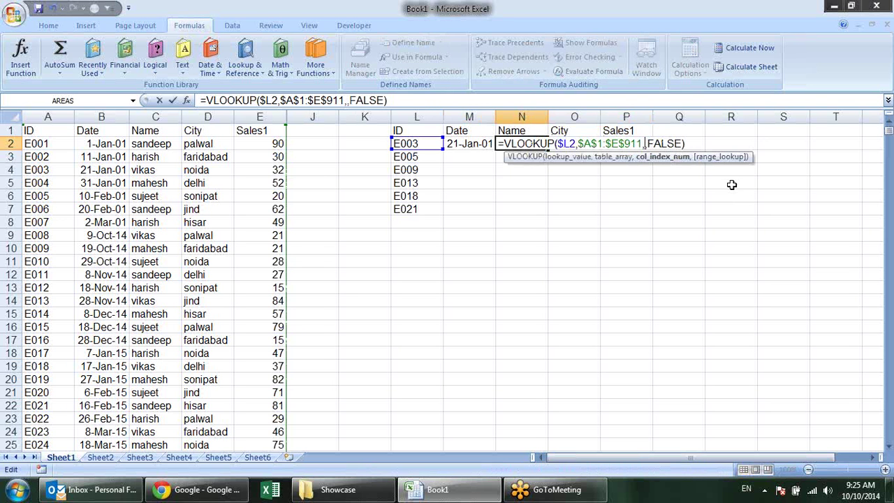
type("3")
key("Return")
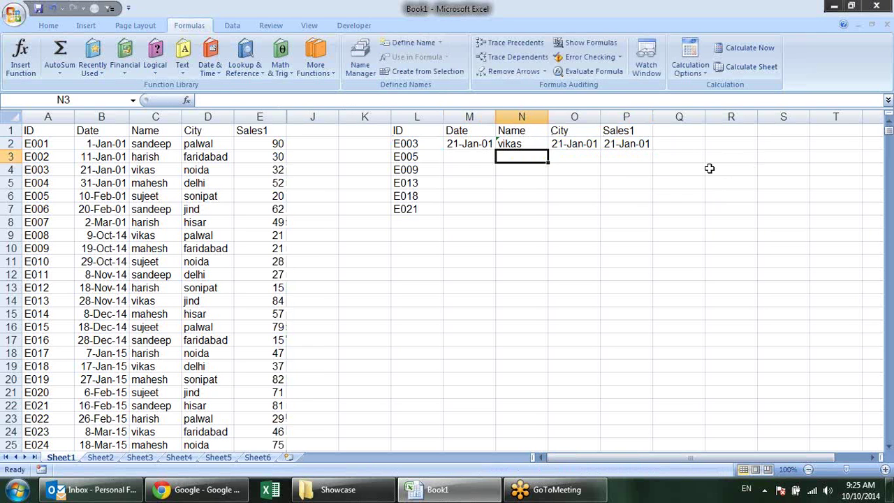
Set the City lookup in O2 to pull column 4
left_click(579, 146)
double_click(579, 146)
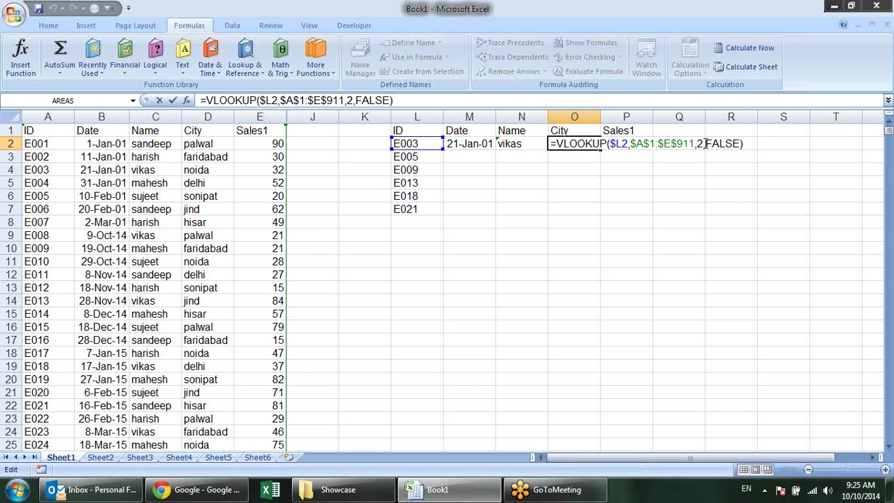
key("BackSpace")
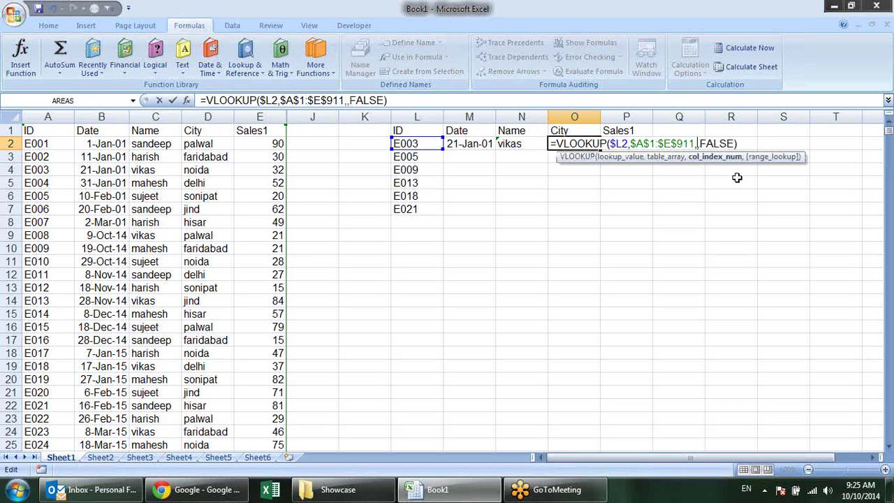
type("4")
key("Return")
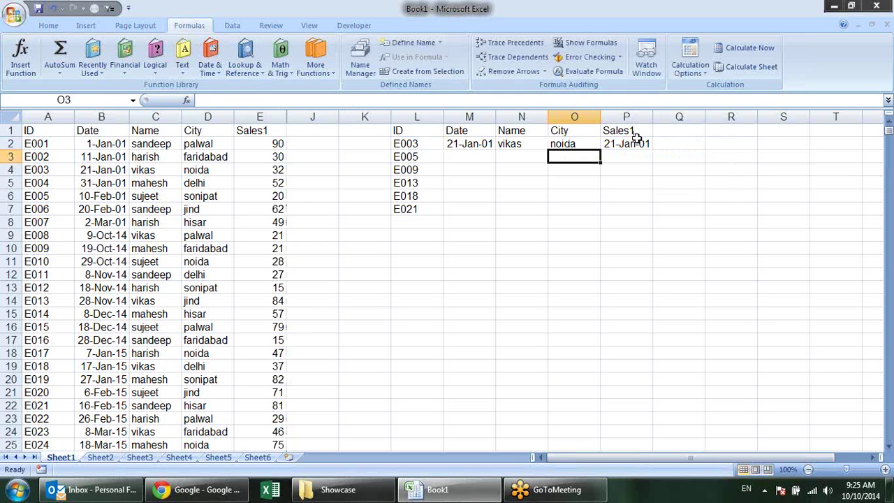
Set P2 to =VLOOKUP($L2,$A$1:$E$911,5,FALSE) for the Sales1 value
double_click(637, 139)
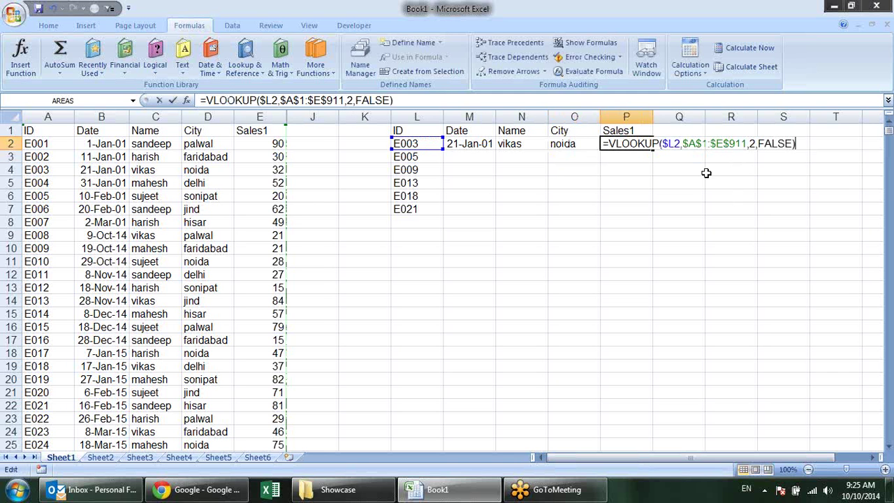
left_click(752, 143)
key("BackSpace")
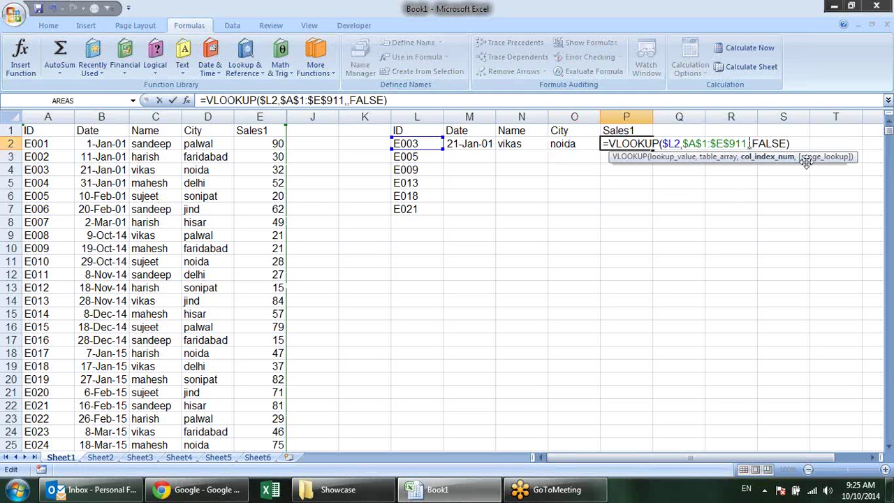
type("5")
key("Return")
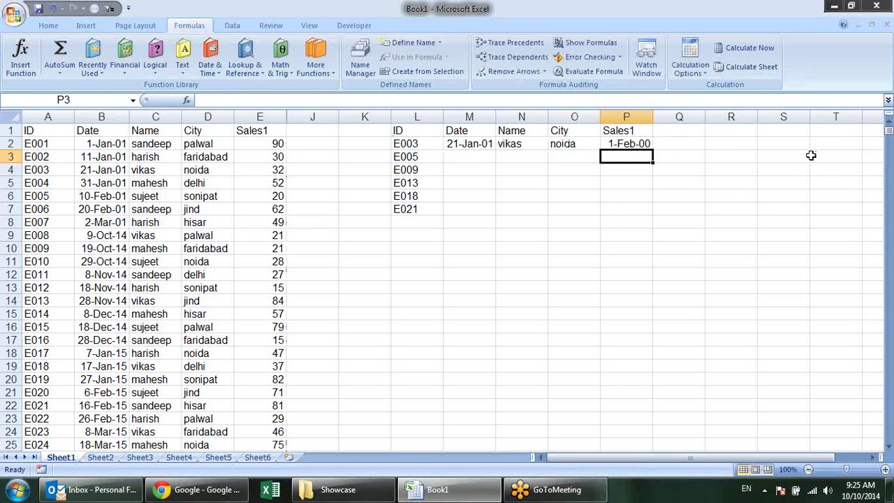
left_click(658, 143)
left_click(630, 144)
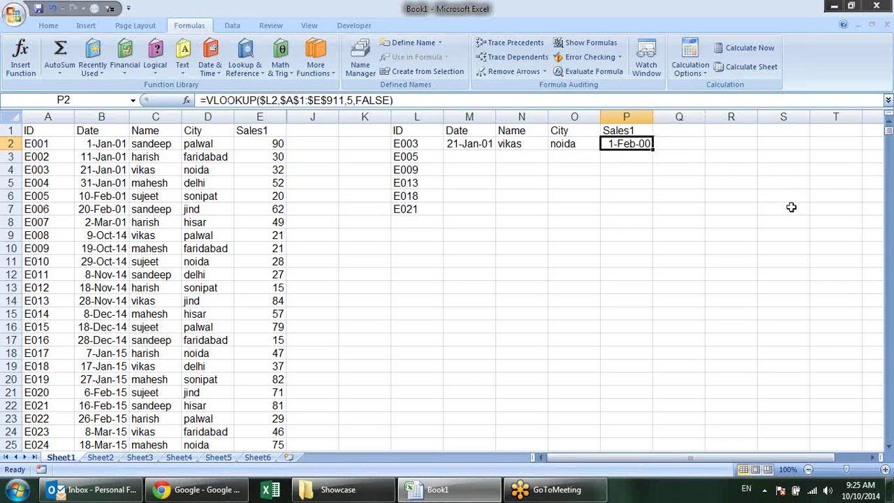
key("F2")
key("Escape")
Format M2 with the 14-Mar-01 date style so it shows 21-Jan-01
left_click(482, 144)
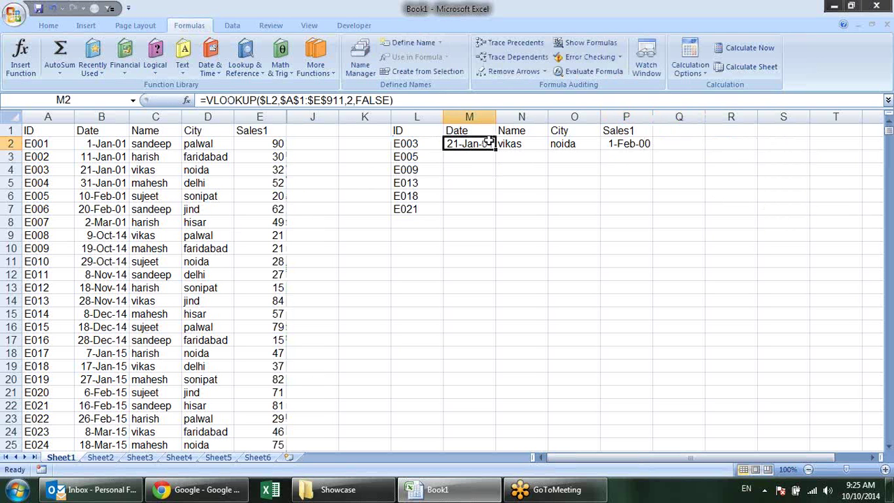
left_click(46, 26)
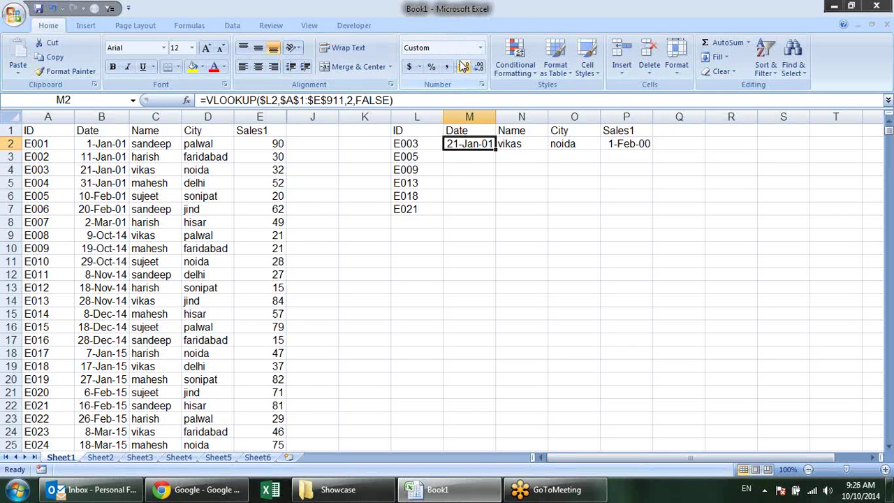
key("ctrl+shift+asciitilde")
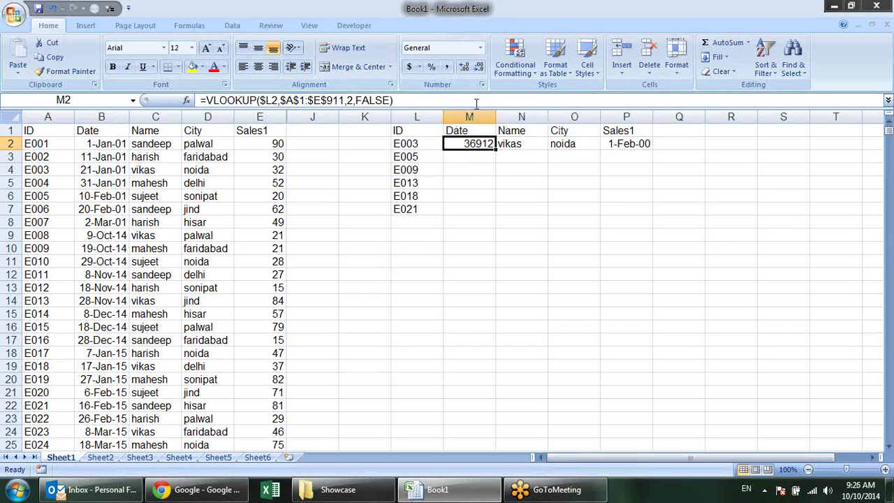
left_click(482, 49)
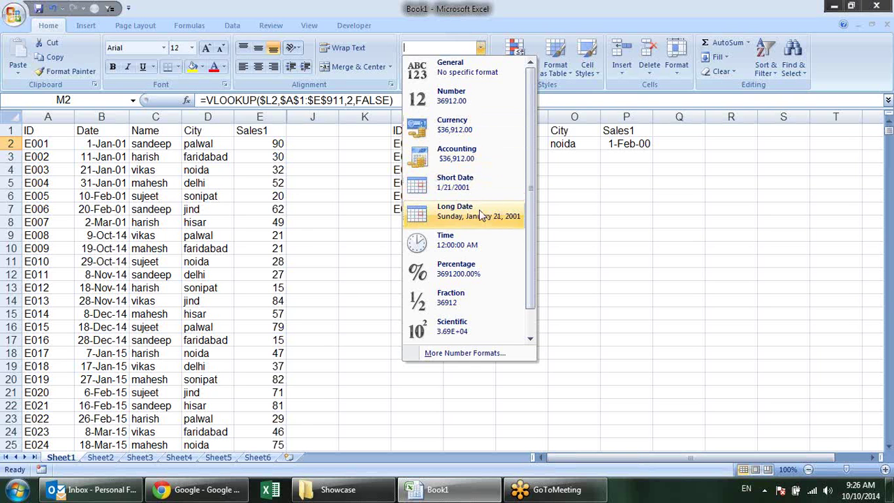
key("Escape")
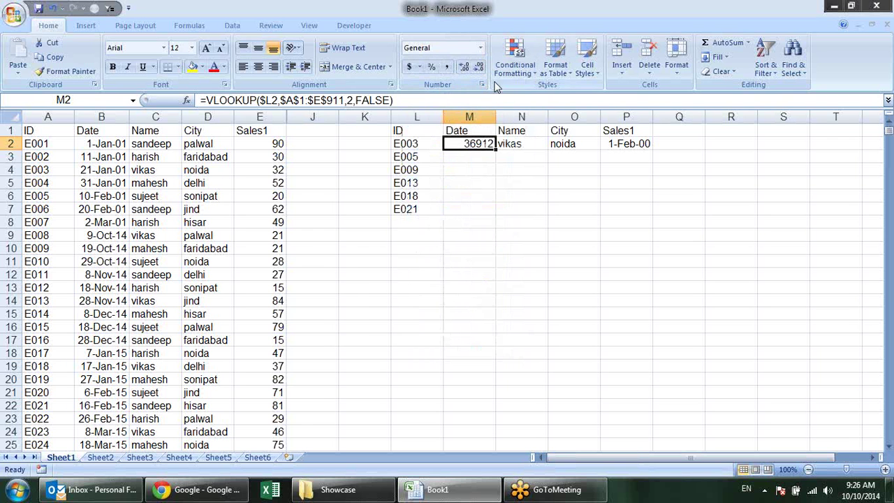
left_click(482, 86)
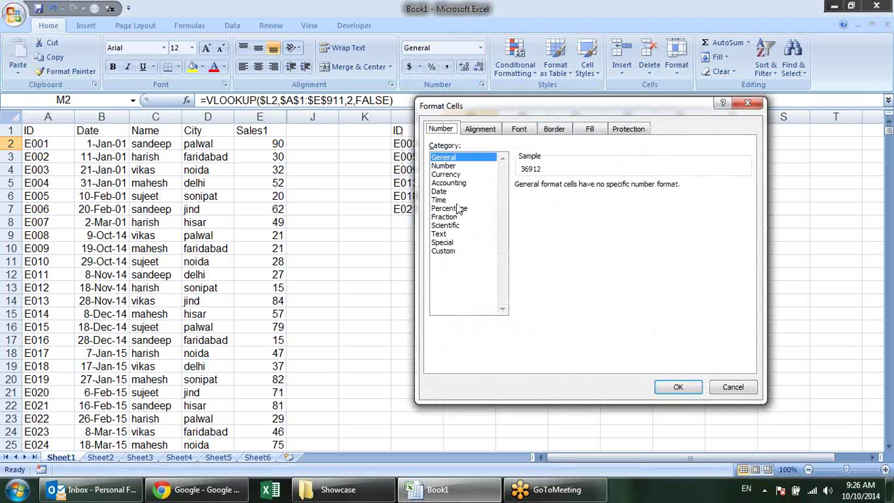
left_click(447, 191)
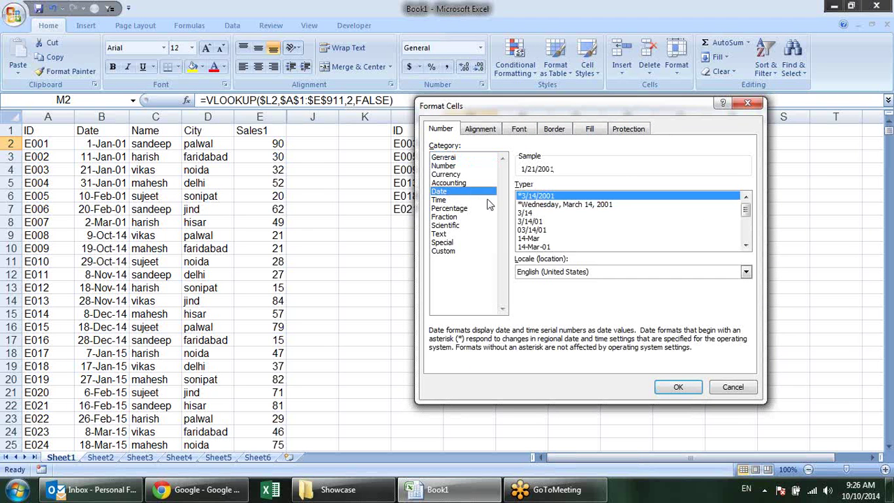
left_click(551, 247)
left_click(677, 389)
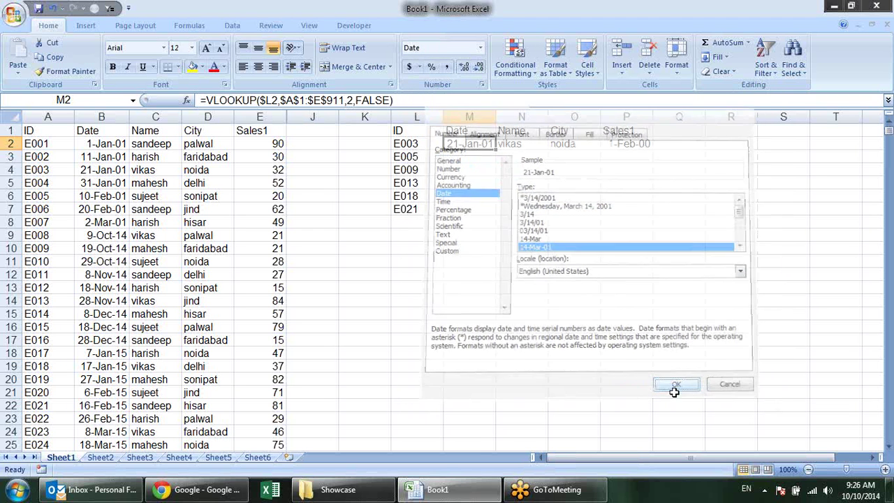
Set P2's number format to General so Sales1 shows 32
left_click(630, 143)
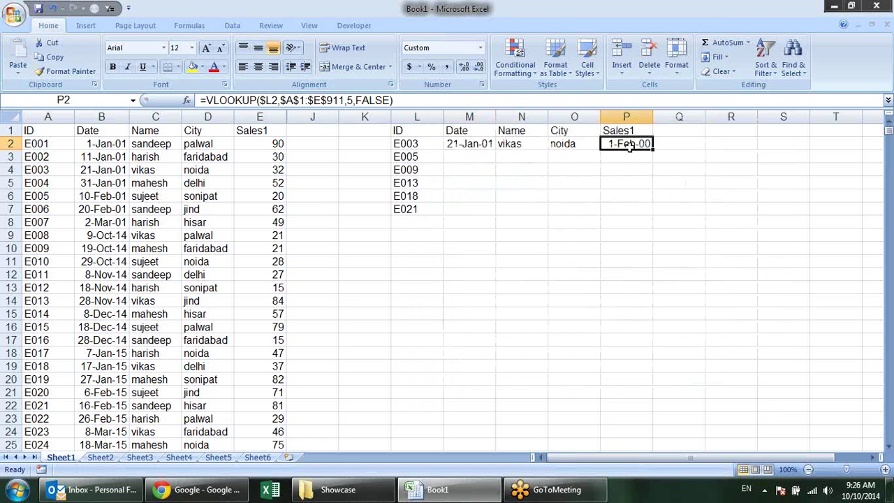
left_click(480, 48)
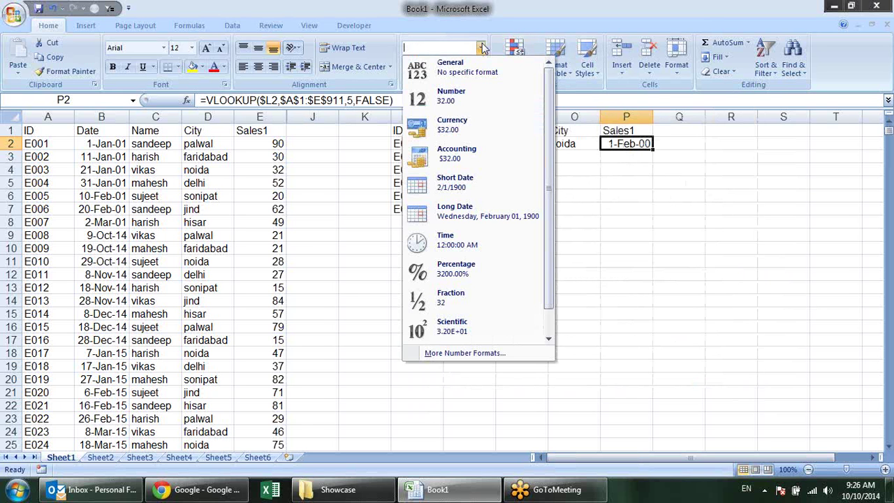
left_click(467, 102)
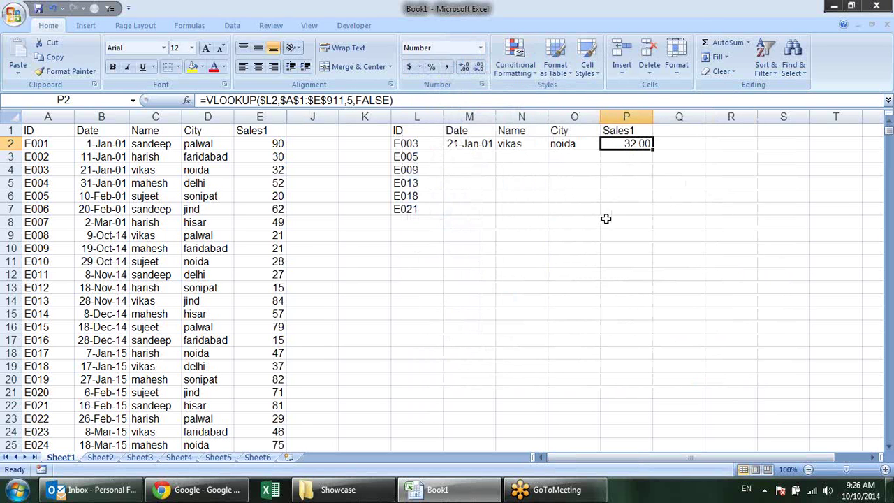
left_click(480, 47)
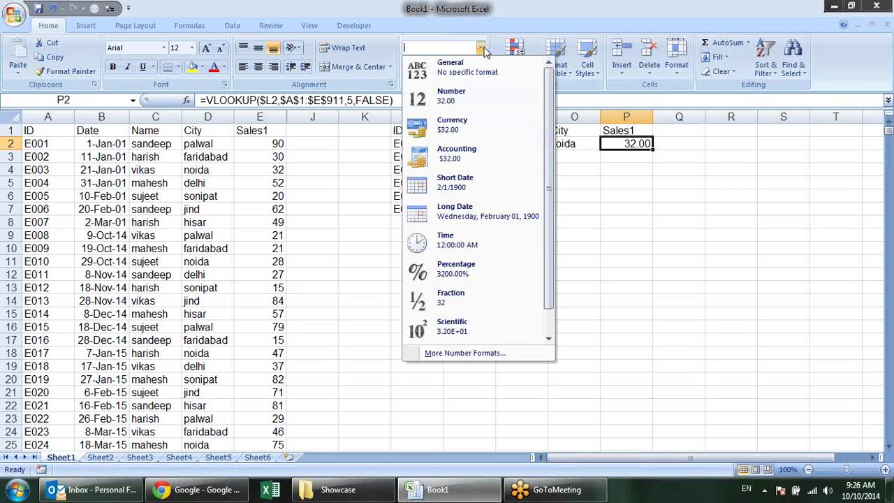
left_click(461, 68)
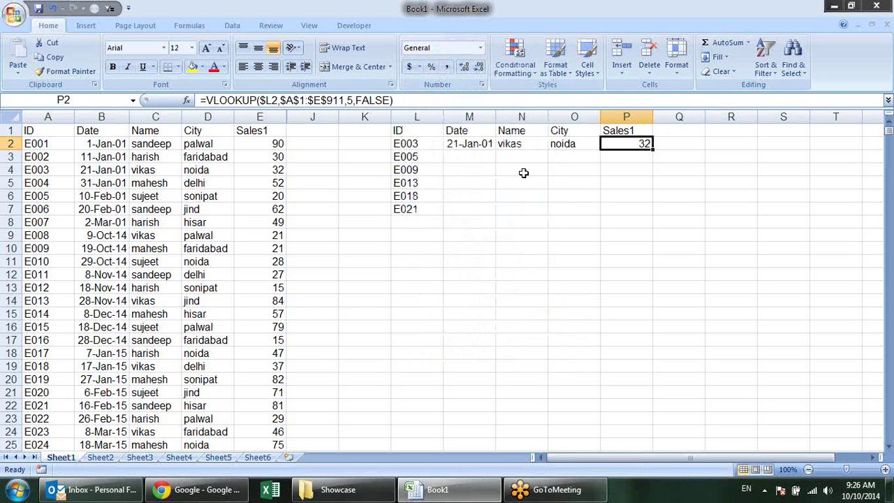
left_click(522, 172)
left_click(644, 141)
Fill the M2:P2 lookups down to row 7 and autofit column M
left_click_drag(264, 170, 89, 164)
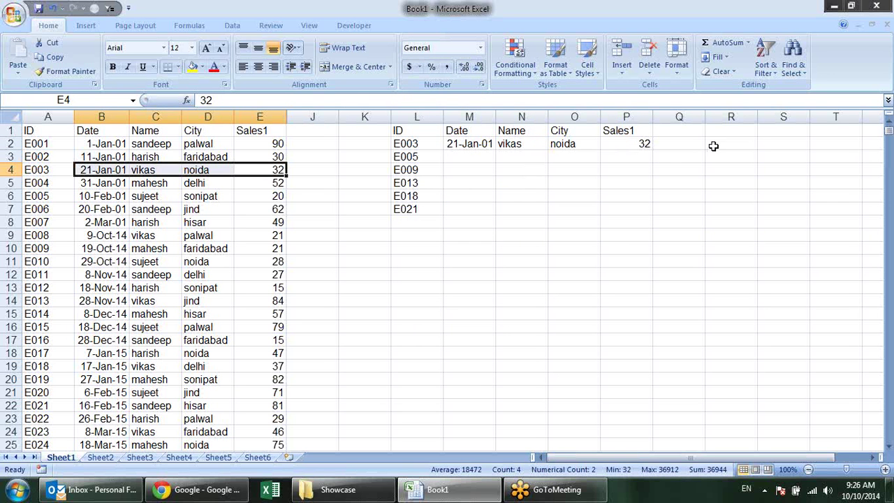
left_click_drag(464, 143, 653, 214)
left_click(518, 258)
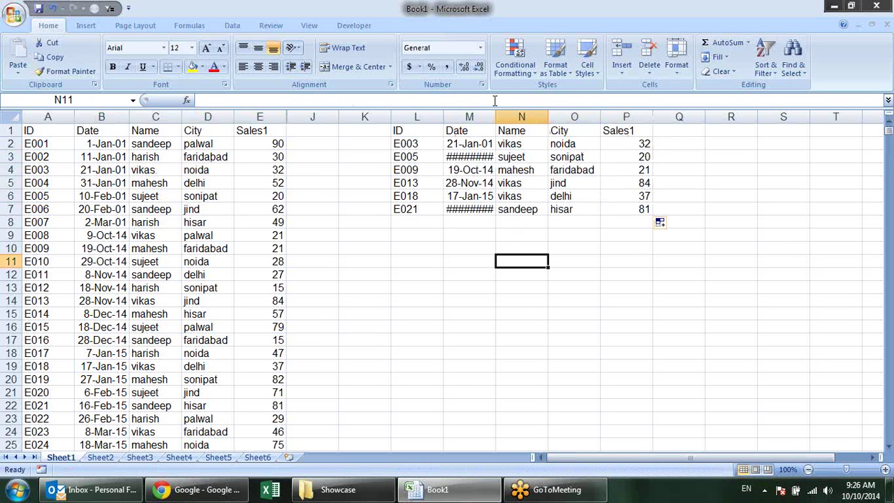
double_click(498, 114)
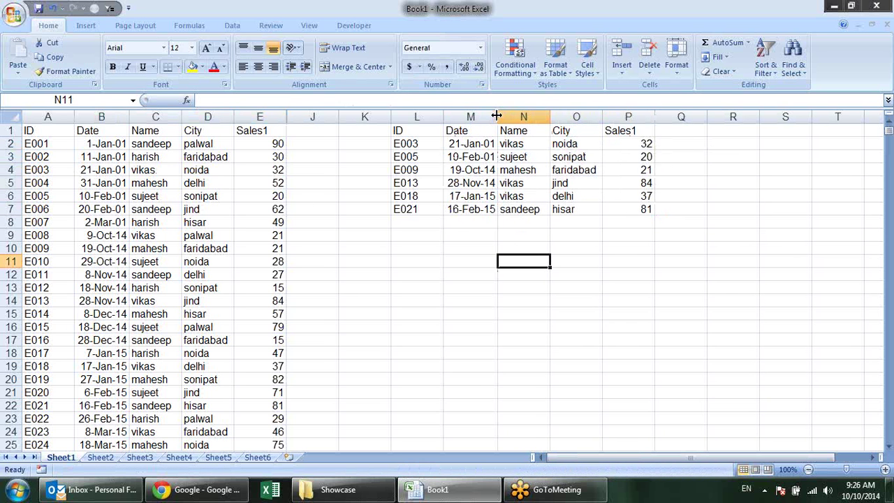
left_click(562, 256)
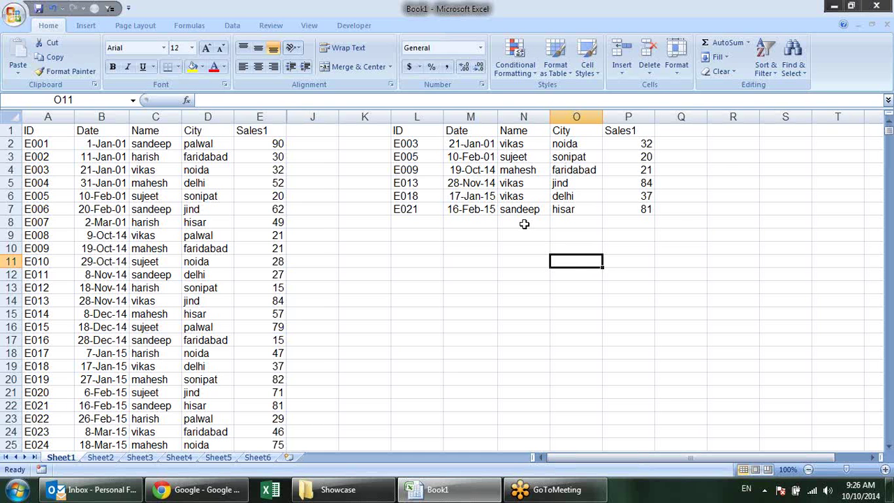
left_click(395, 157)
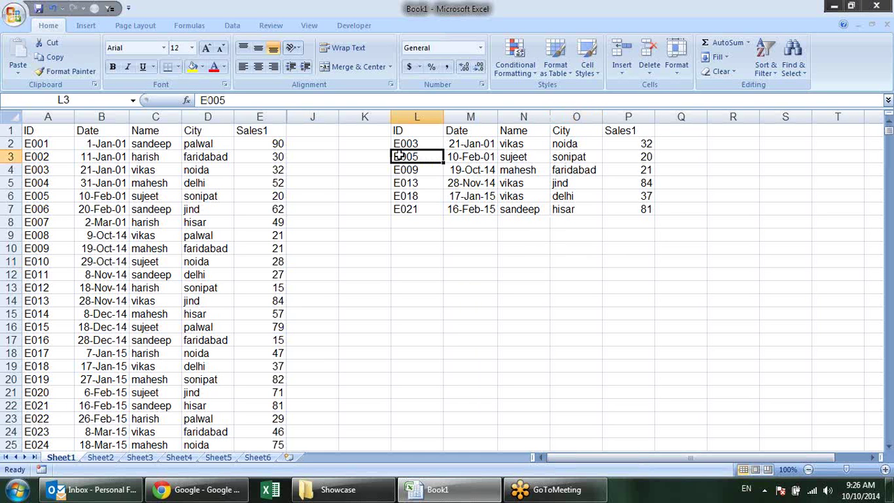
left_click(126, 196)
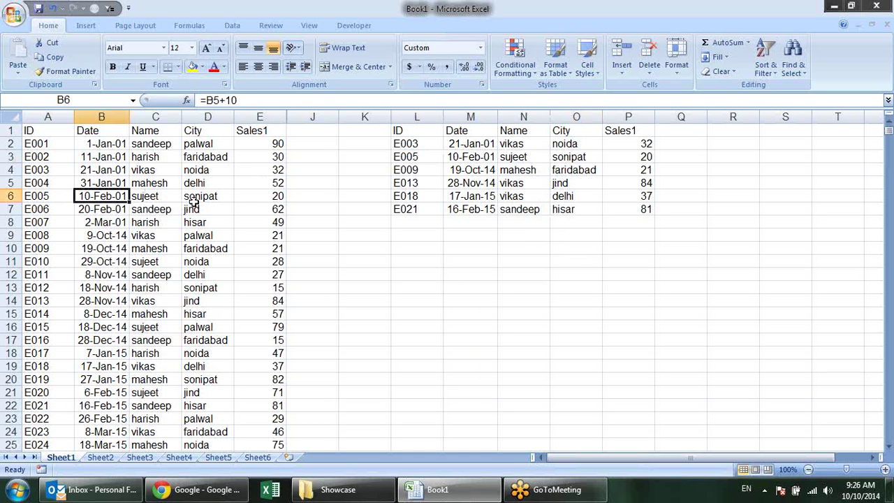
left_click(194, 199)
left_click(281, 197)
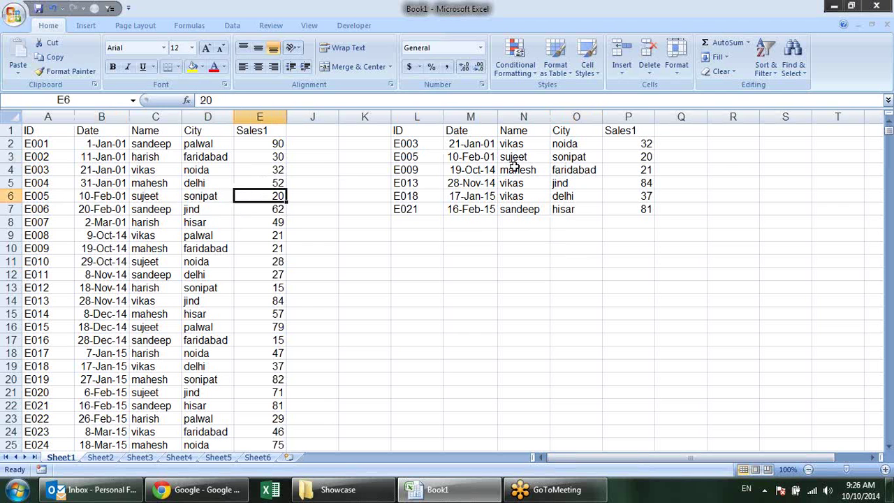
left_click(493, 171)
left_click(521, 171)
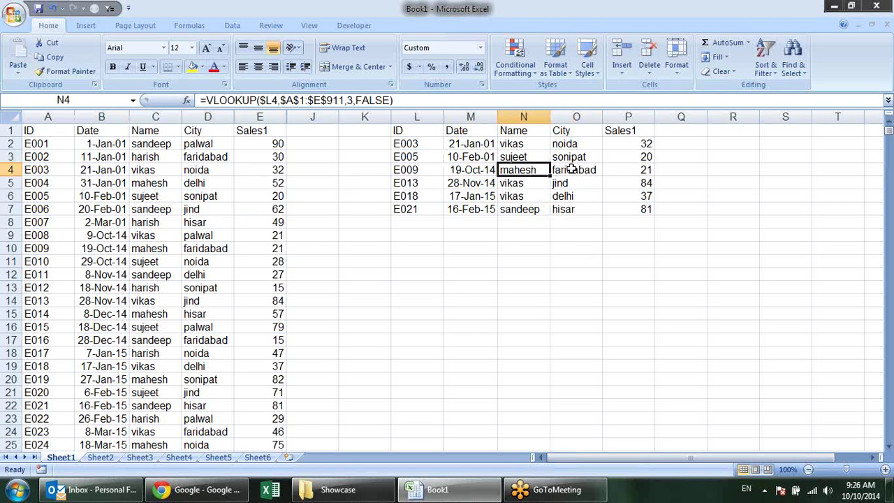
left_click(569, 169)
left_click(646, 173)
left_click(647, 183)
left_click(588, 186)
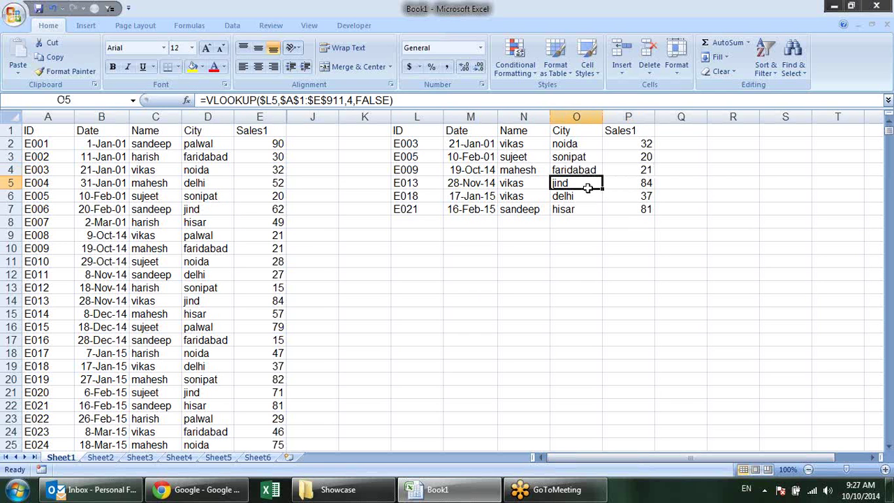
left_click(516, 185)
left_click(472, 183)
left_click(463, 195)
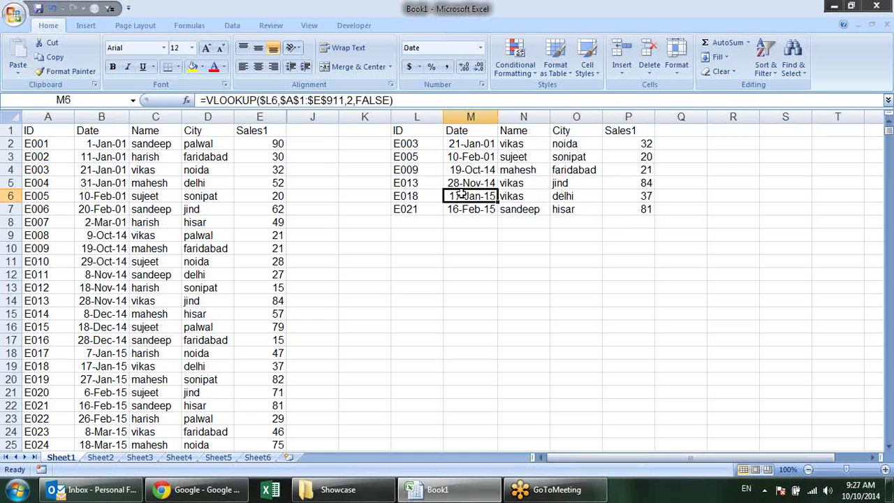
left_click(483, 209)
left_click(528, 210)
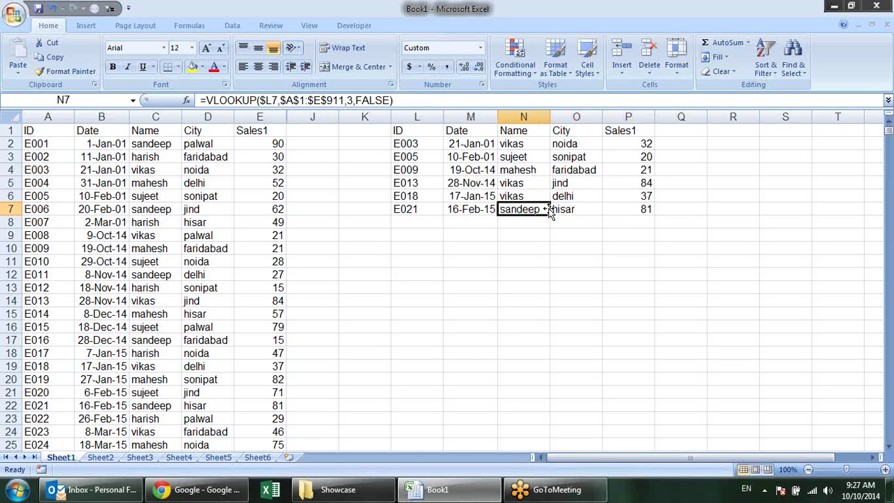
left_click(638, 209)
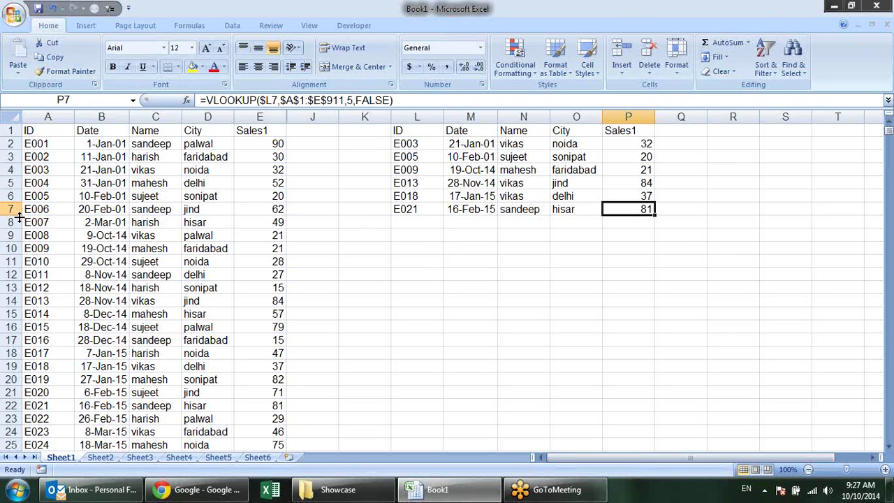
Insert a new empty column A before the ID column
right_click(58, 118)
left_click(98, 184)
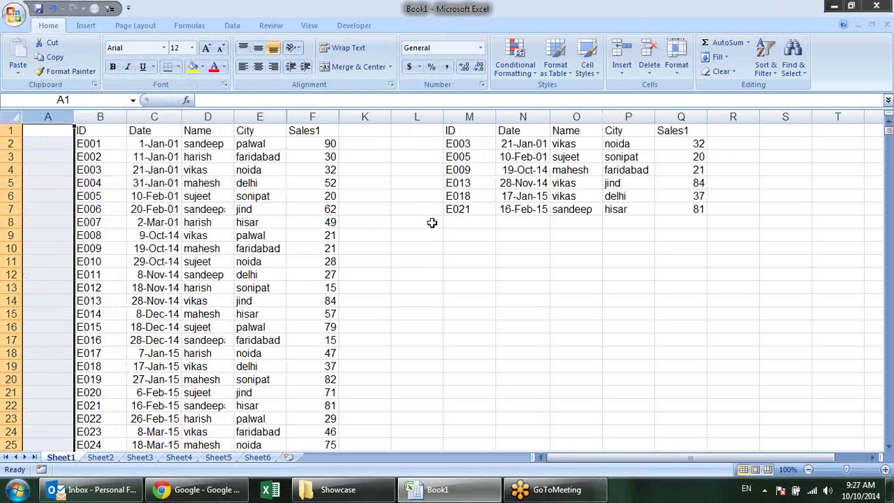
left_click(448, 246)
left_click(99, 145)
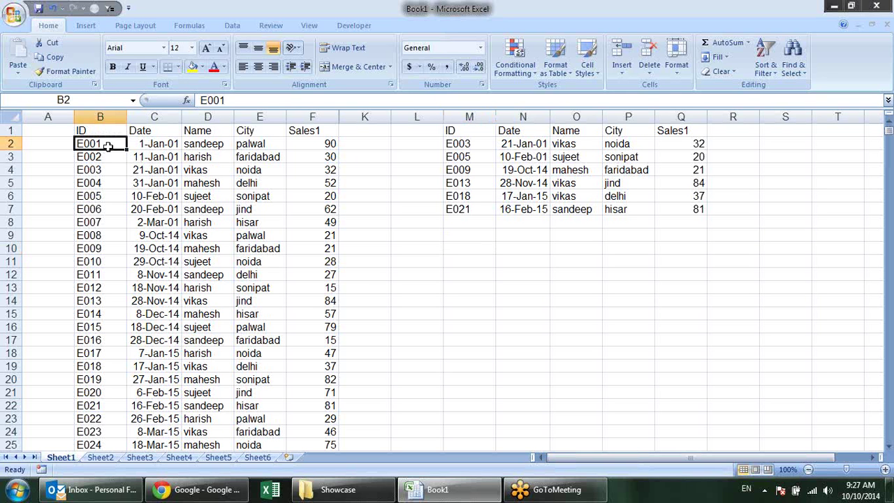
left_click(157, 144)
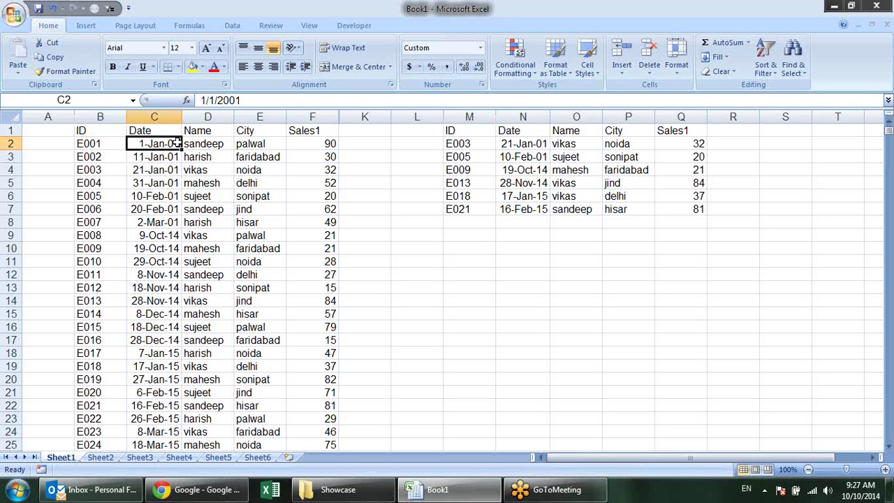
left_click(192, 144)
left_click(243, 145)
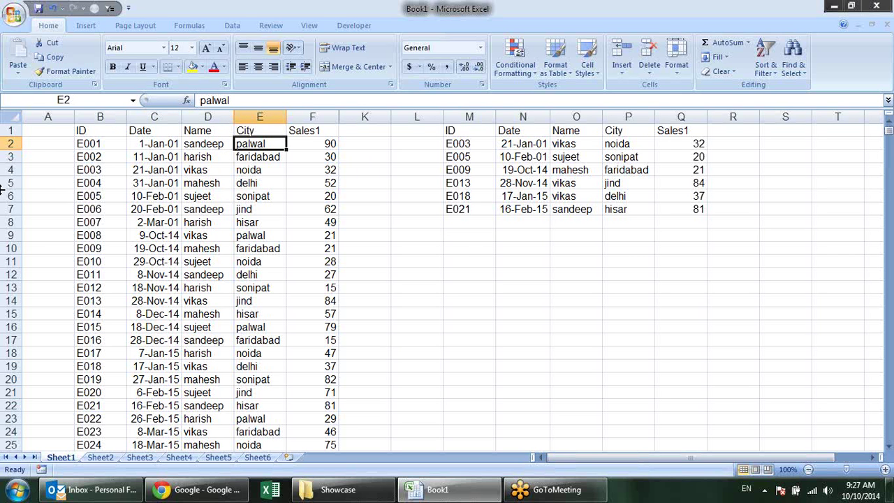
left_click(34, 145)
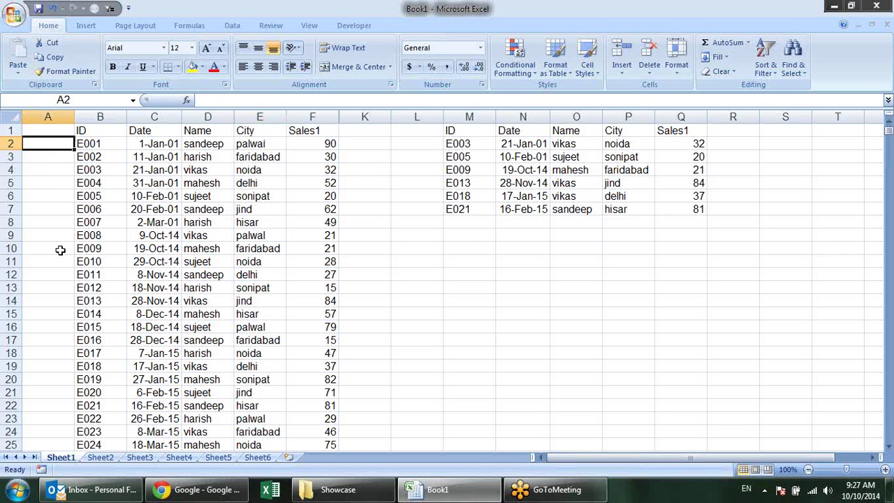
Cut the Sales1 column F1:F911 and paste it into column A
left_click(197, 133)
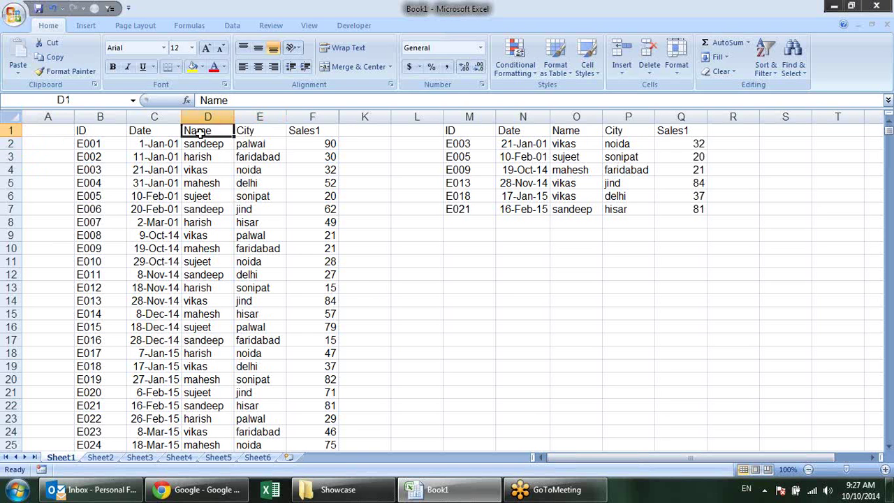
key("Right")
key("Right")
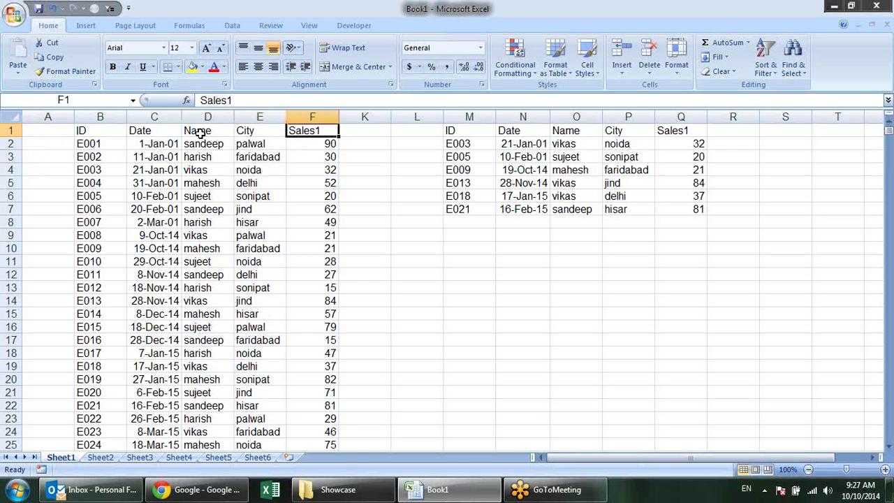
key("ctrl+shift+Down")
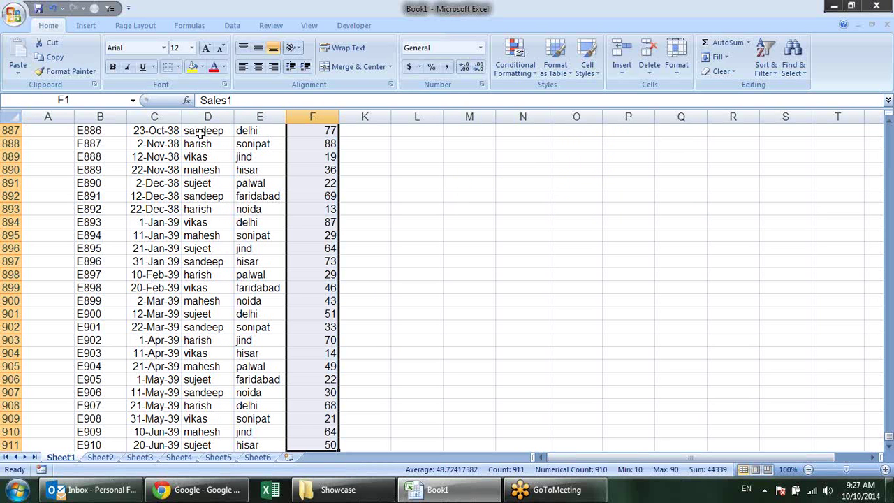
key("ctrl+x")
key("Left")
key("Left")
key("Left")
key("Left")
key("Left")
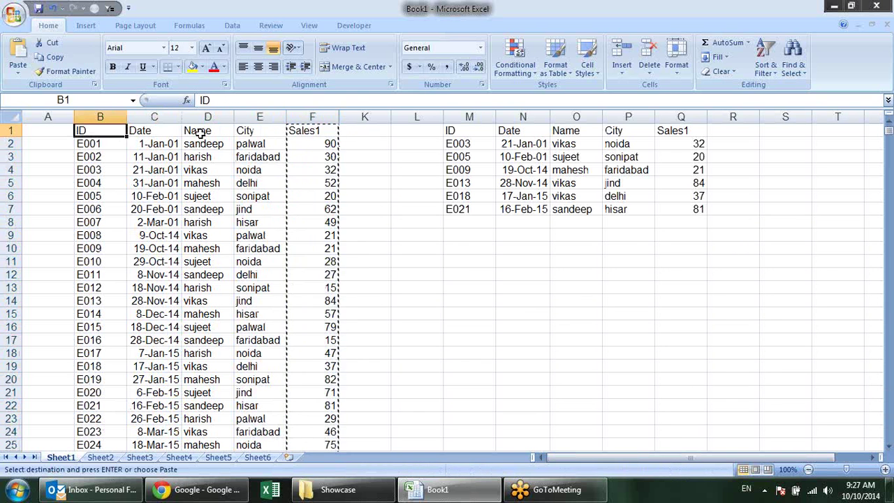
key("ctrl+v")
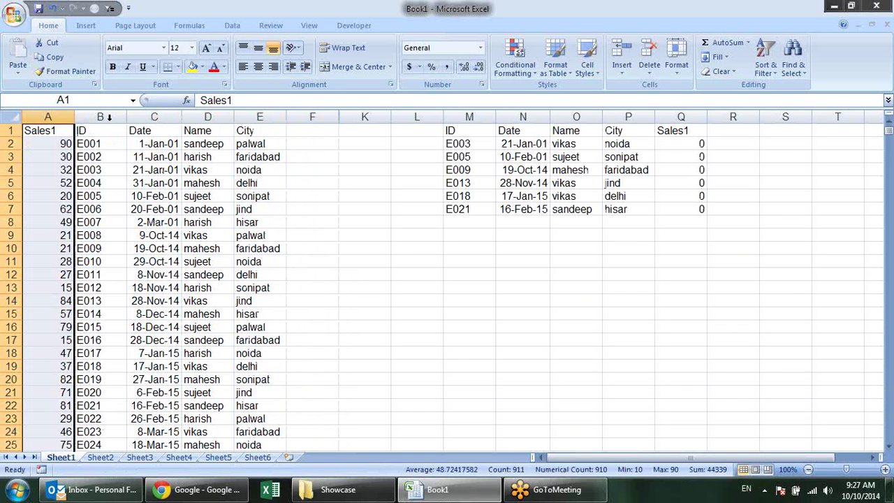
left_click_drag(398, 246, 399, 236)
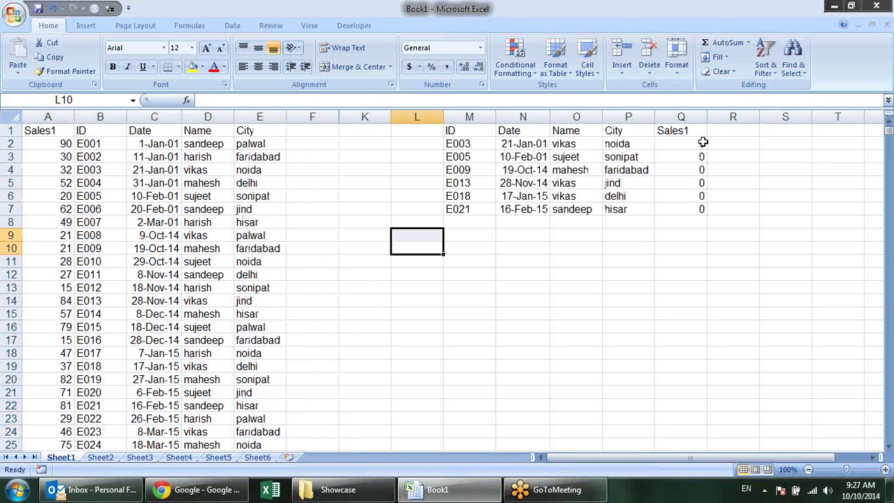
left_click_drag(702, 143, 698, 157)
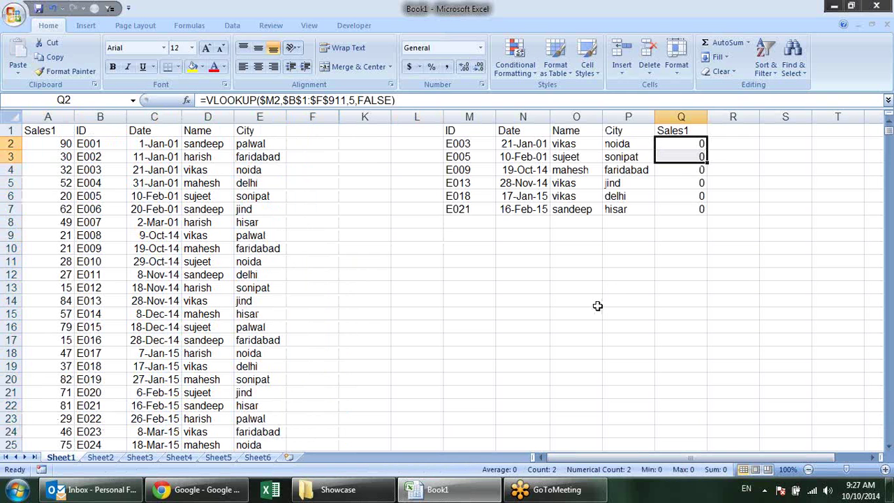
Select the first five names in D2:D6 of the Name column
left_click(120, 147)
left_click(627, 273)
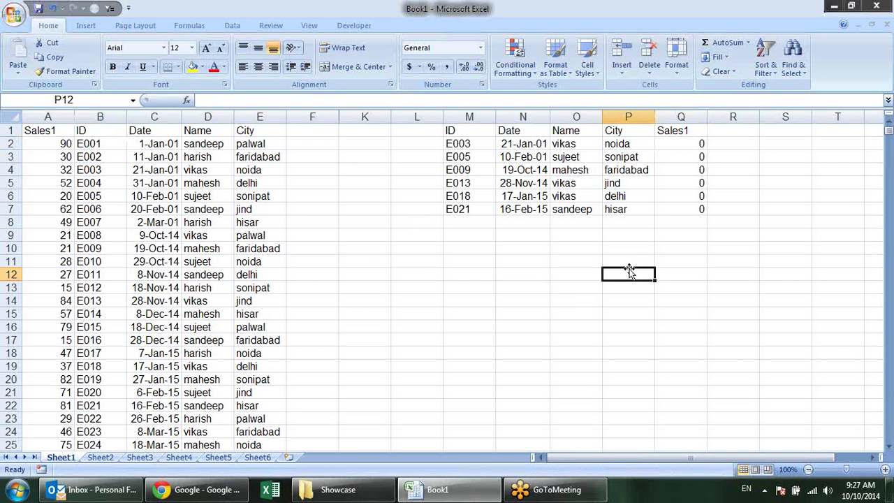
left_click(120, 184)
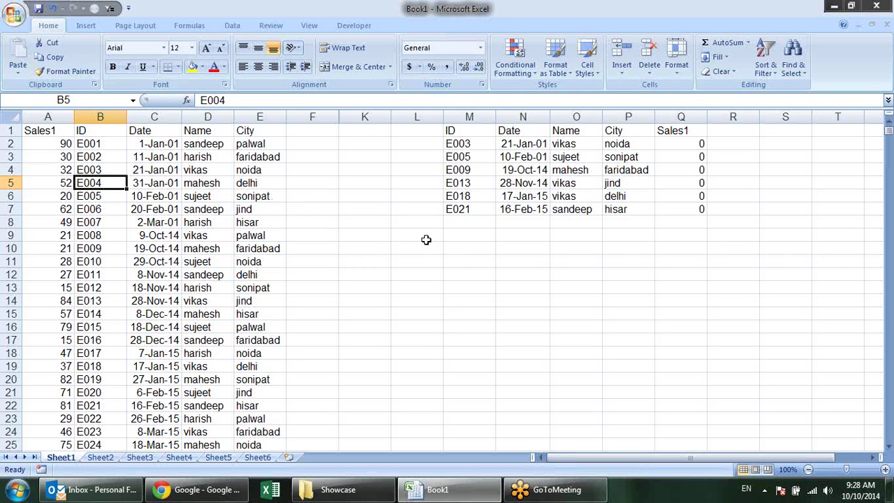
left_click(473, 273)
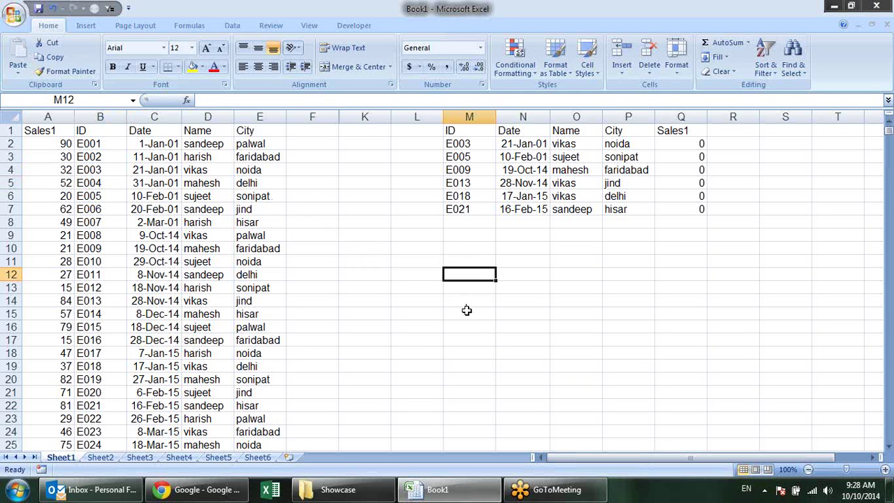
left_click_drag(411, 262, 412, 365)
left_click_drag(227, 145, 217, 199)
Paste the five names into M11:M15 and enter the first name in O12
key("ctrl+c")
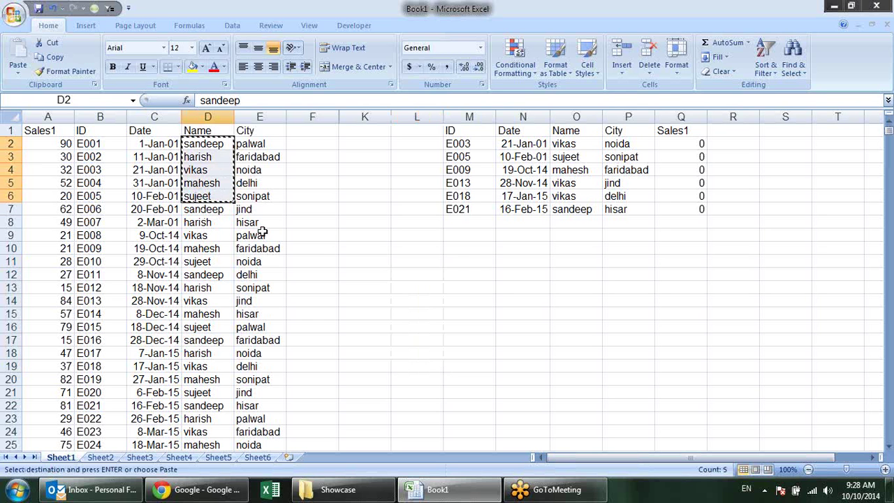
left_click(468, 260)
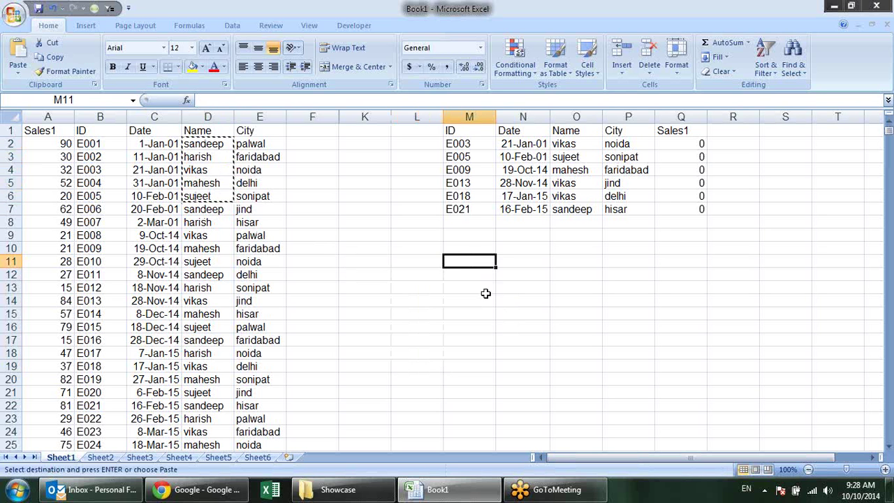
key("ctrl+v")
key("Escape")
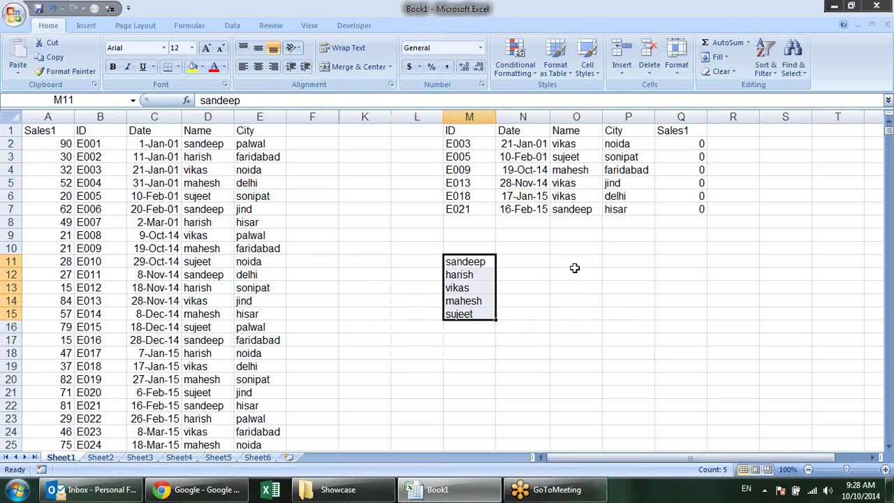
left_click(576, 272)
type("sande")
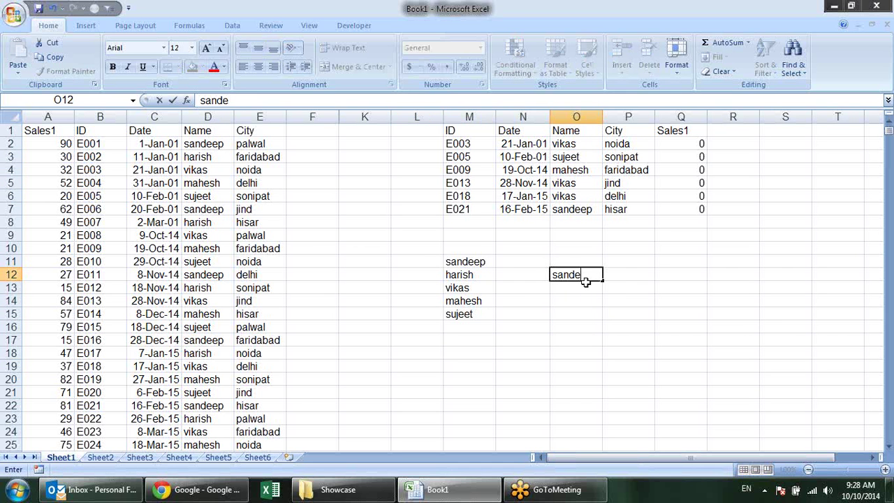
type("ep")
key("Return")
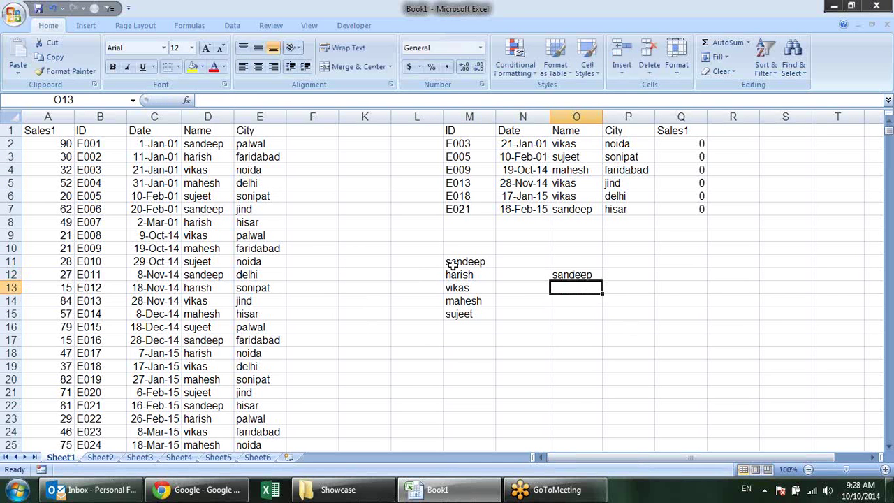
Begin =INDEX(M11:M15, in P12 over the pasted names list
left_click(490, 249)
left_click_drag(484, 262, 480, 315)
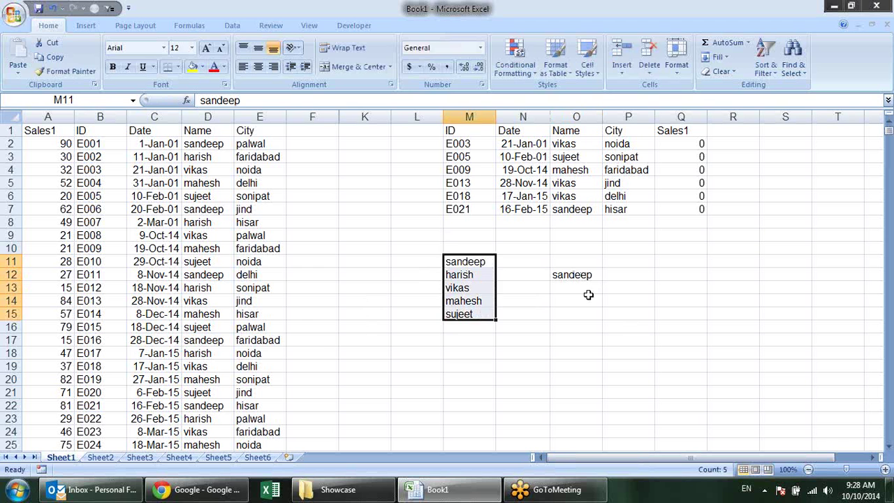
left_click(636, 276)
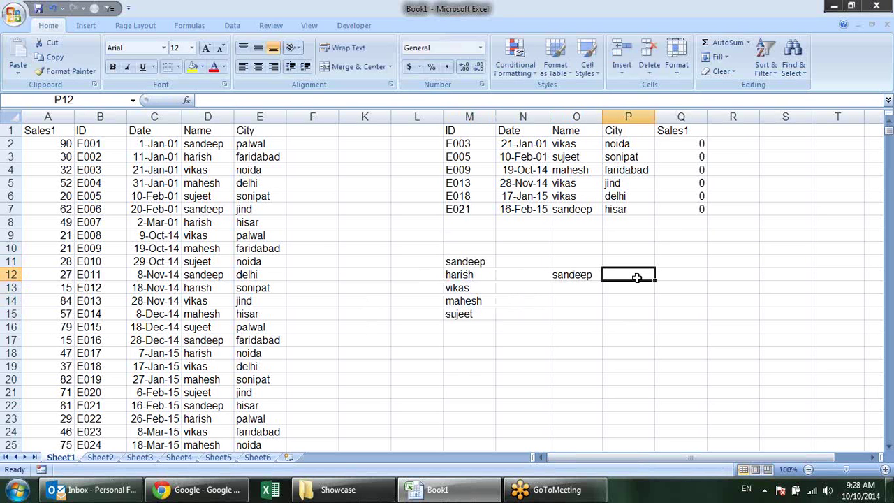
type("=ind")
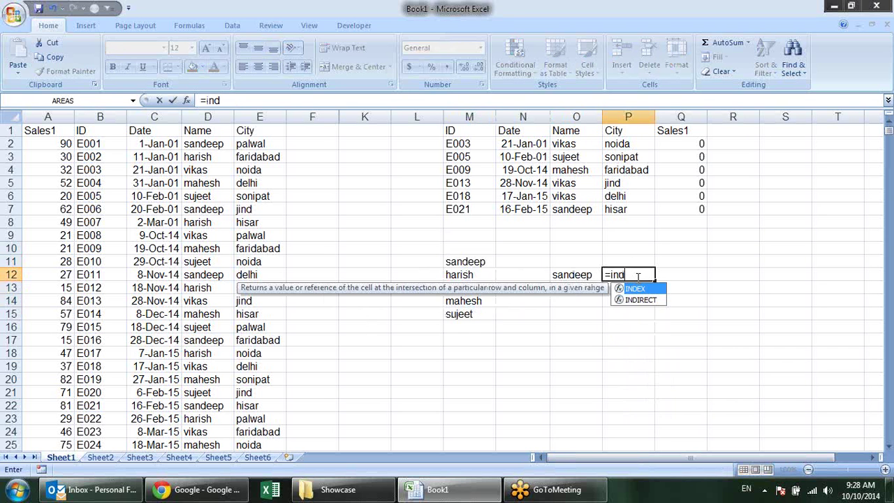
key("Tab")
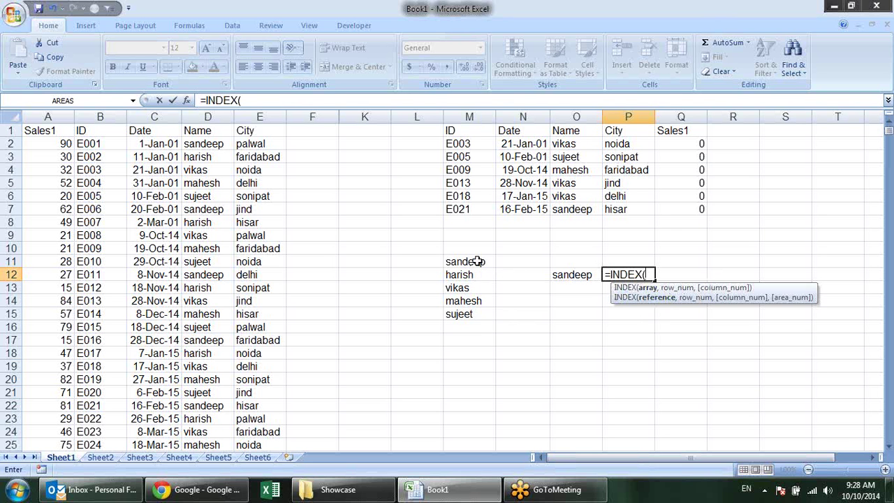
left_click_drag(477, 261, 482, 323)
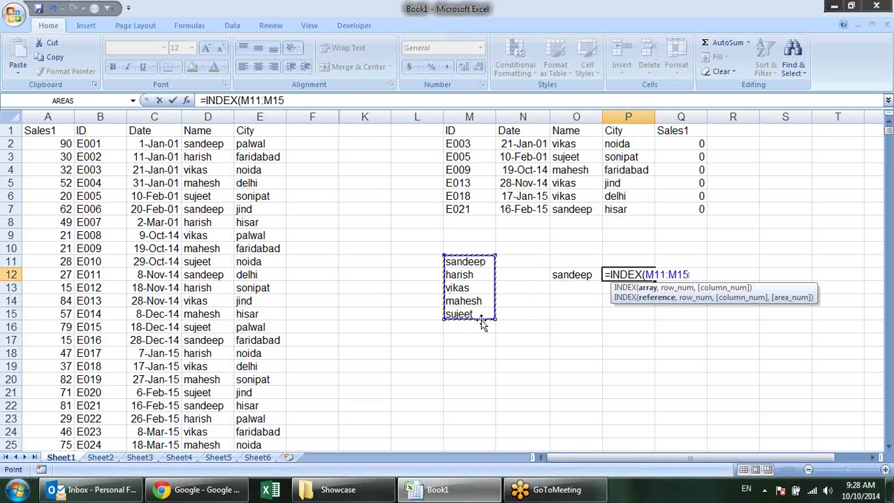
type(",")
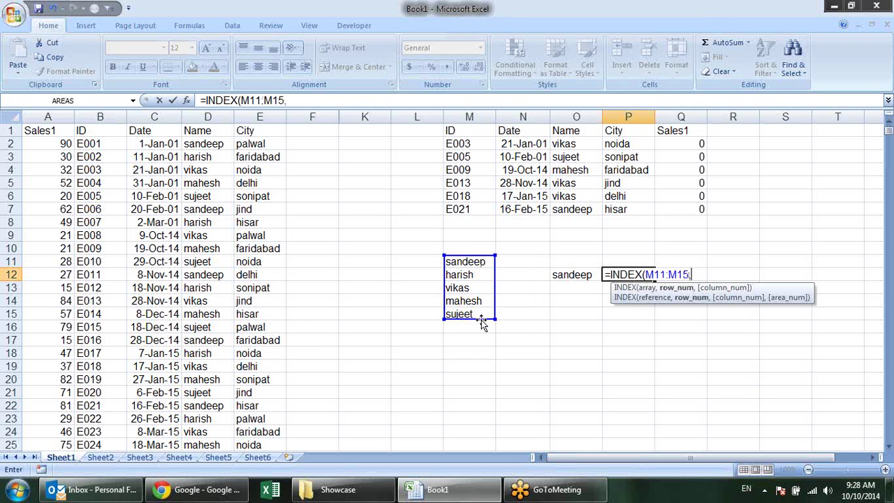
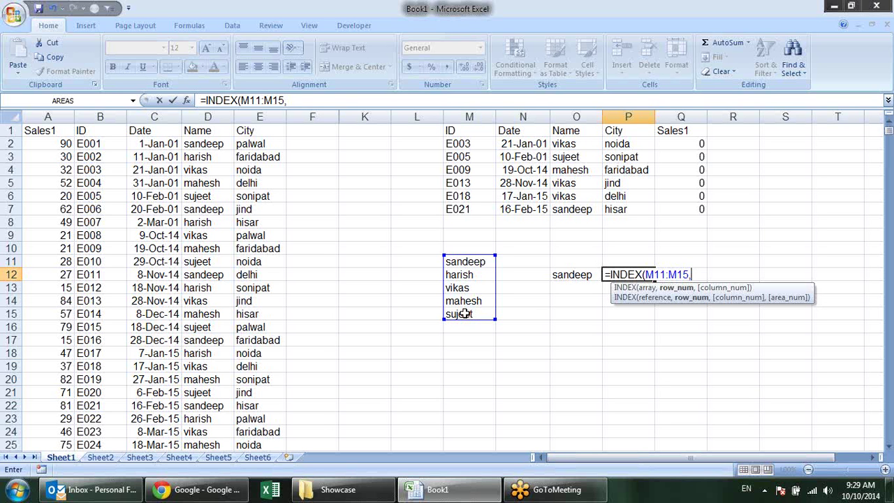
Complete the formula =INDEX(M11:M15,P11) in P12
left_click(631, 262)
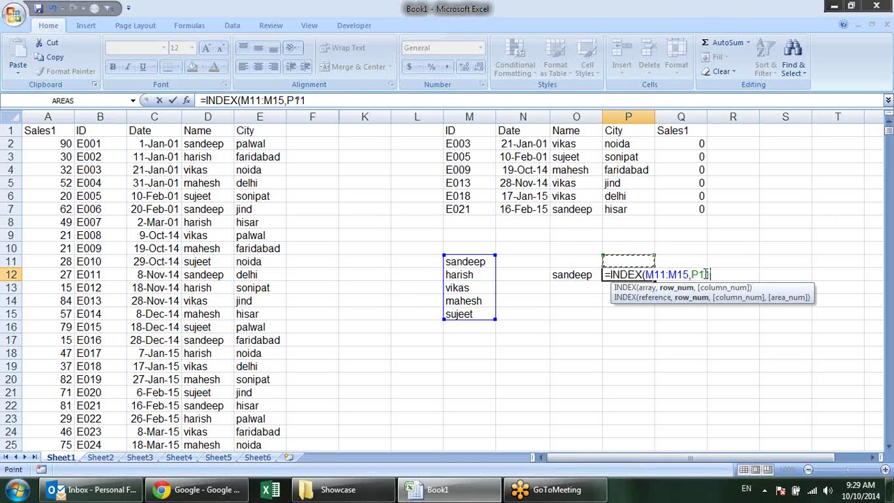
type(")")
key("Return")
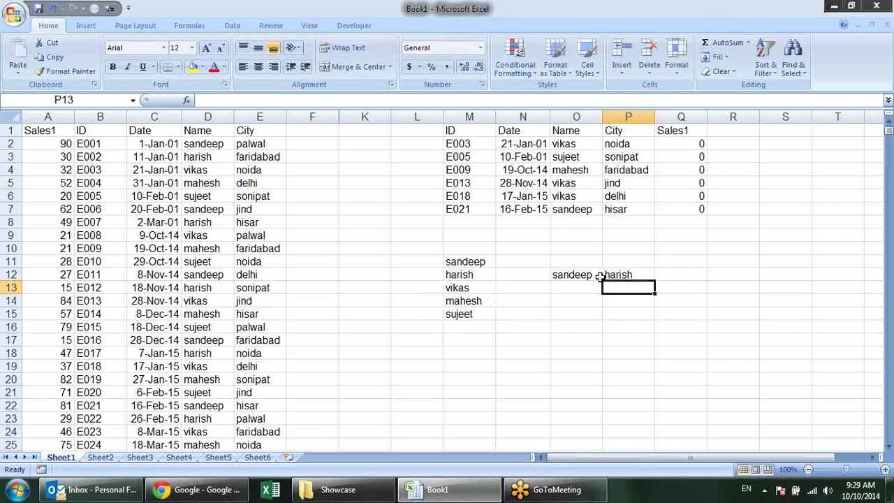
Test the INDEX formula by entering positions 1 and then 2 in P11
left_click(626, 260)
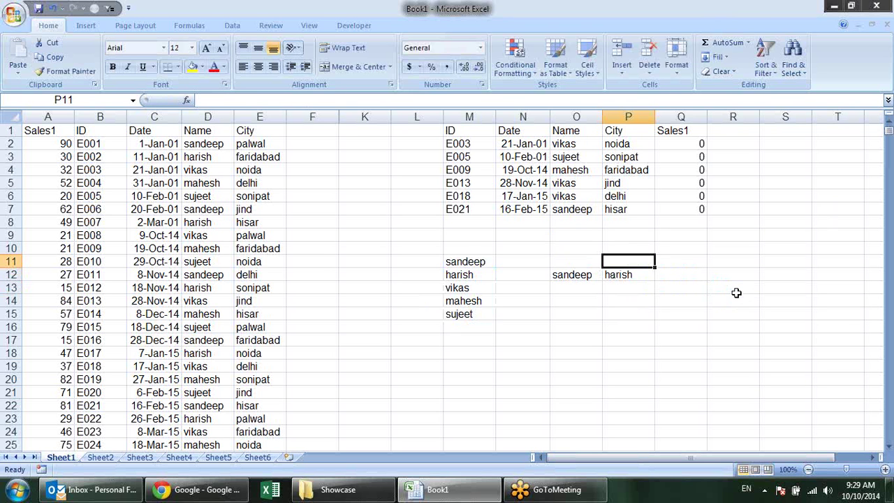
type("1")
key("Return")
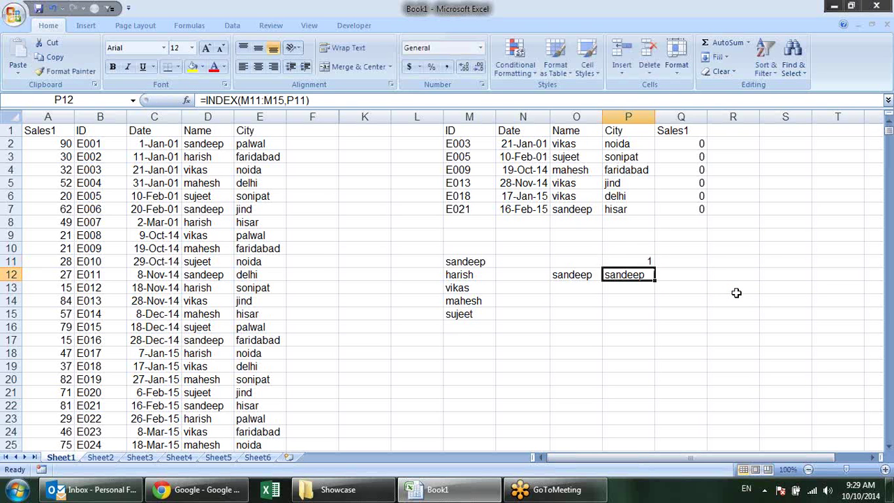
left_click(478, 258)
key("ctrl+z")
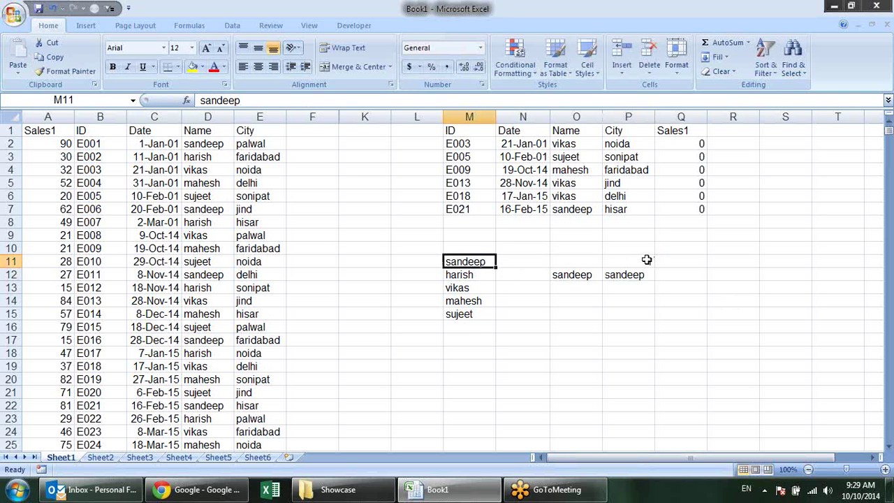
left_click(646, 260)
type("2")
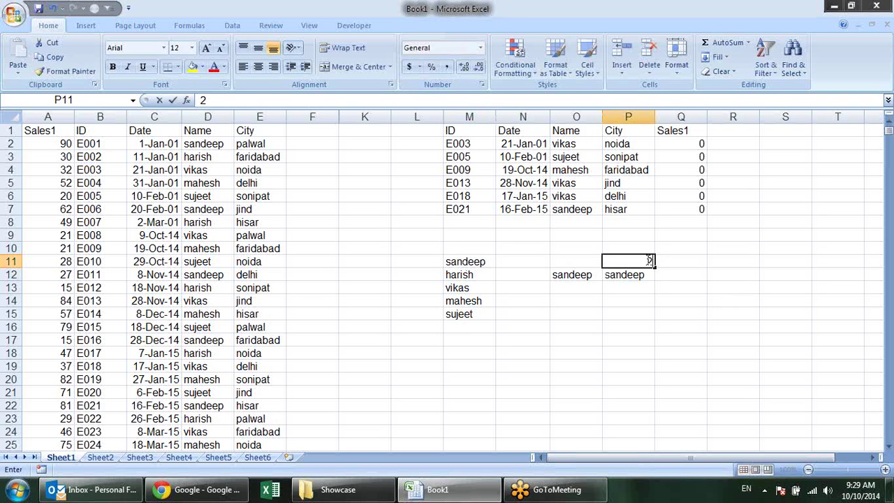
key("Return")
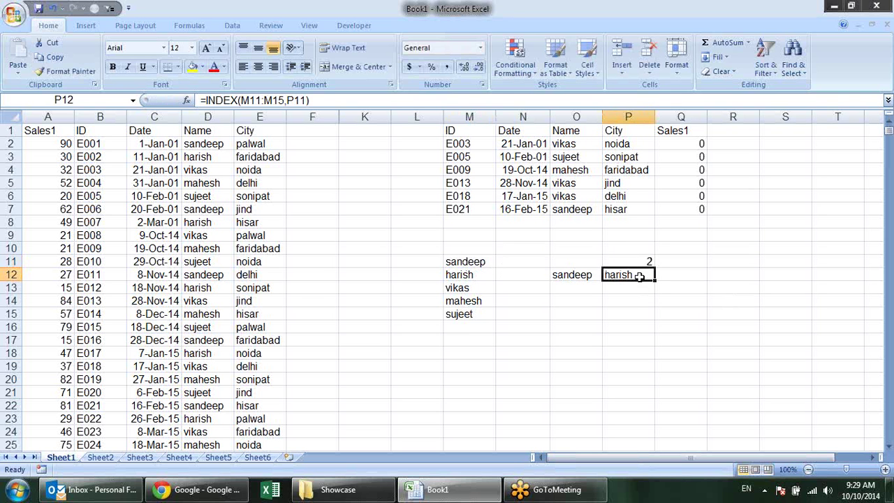
Compare with the five names and set P11 to 5, so P12 returns sujeet
left_click(447, 262)
left_click(454, 275)
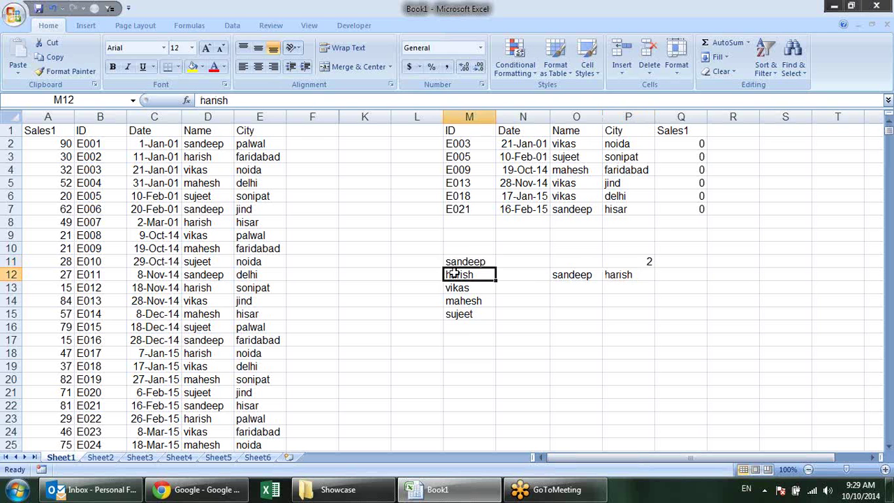
left_click(458, 288)
left_click(458, 302)
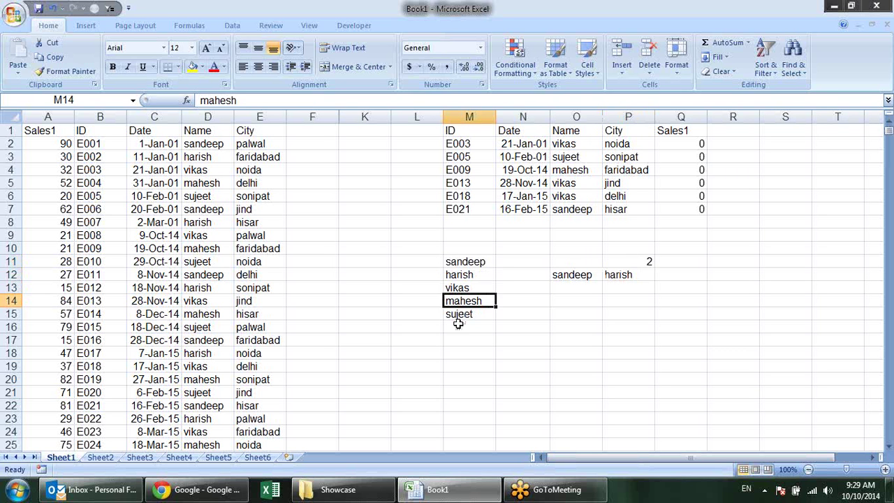
left_click(457, 319)
left_click(632, 261)
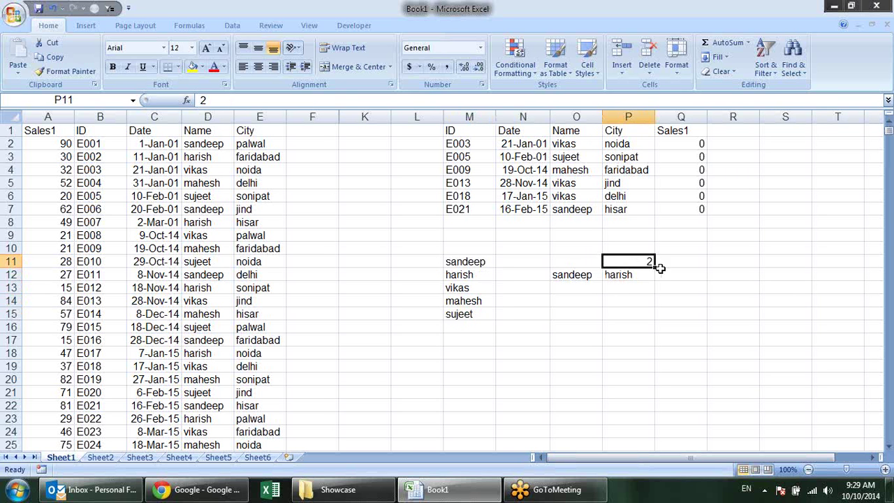
type("5")
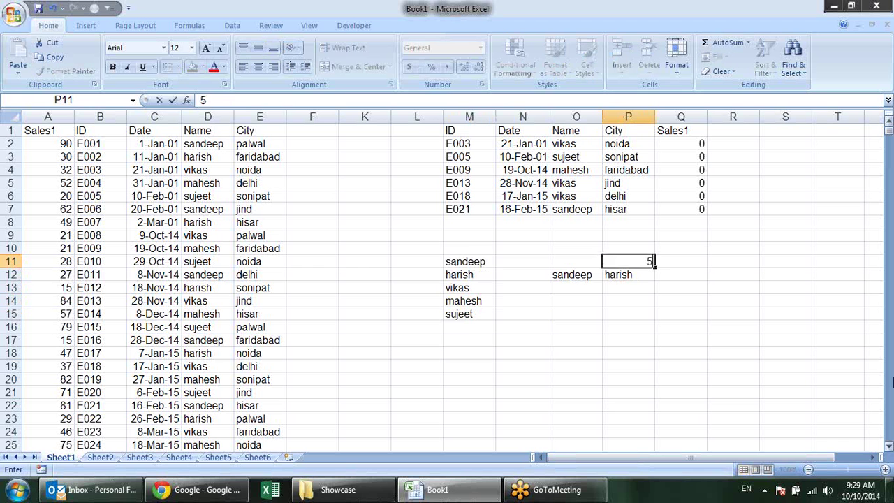
key("Return")
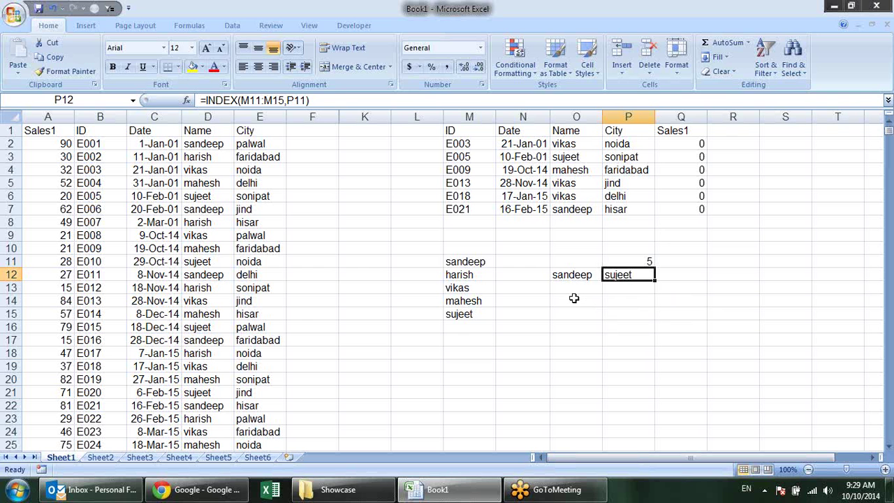
left_click(610, 288)
Enter =MATCH(O12,M11:M15,0) in P13, which returns 1 for sandeep
type("=")
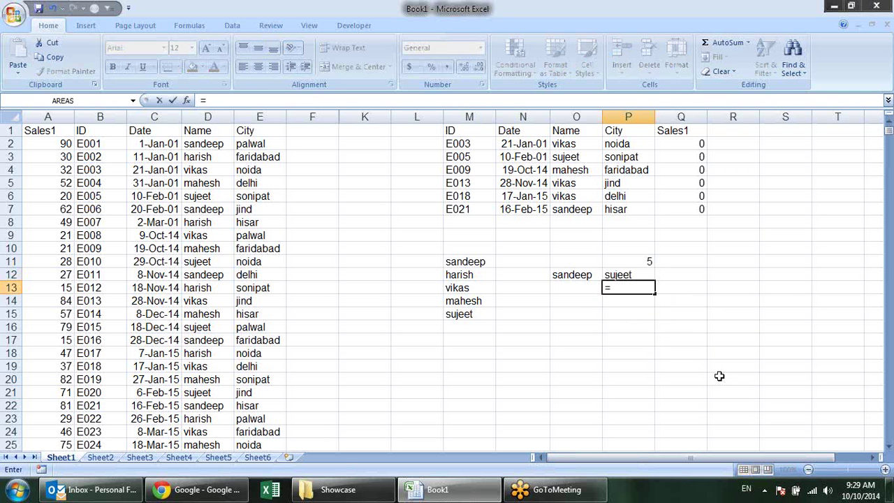
type("ma")
key("Tab")
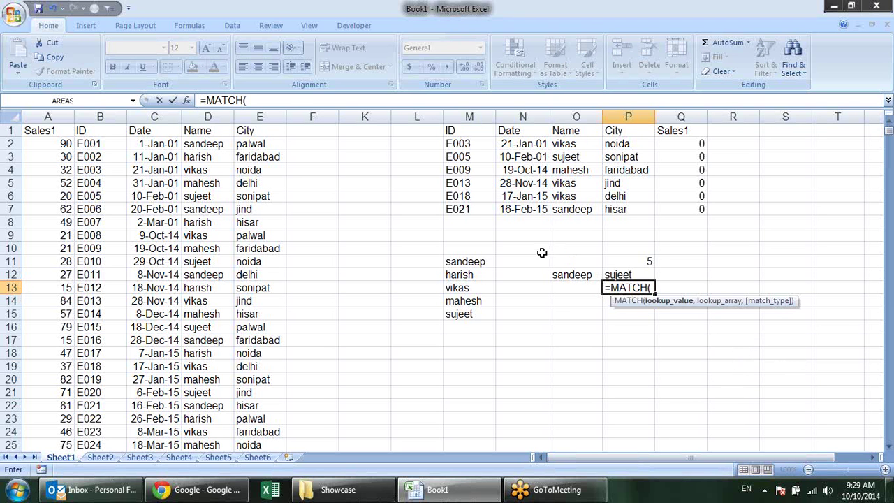
left_click(571, 273)
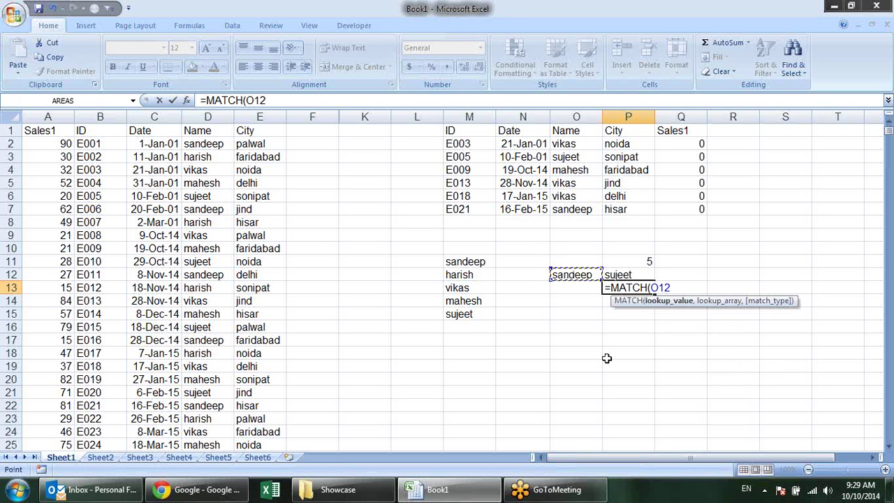
type(",")
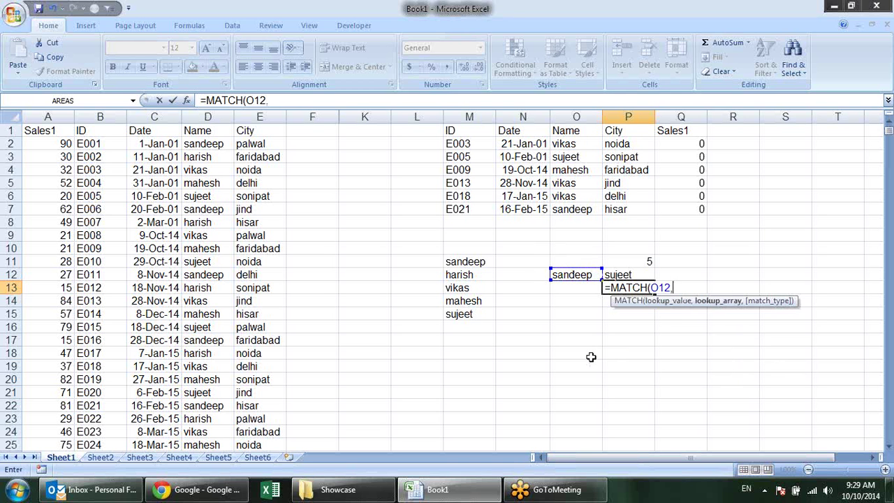
left_click_drag(475, 265, 474, 316)
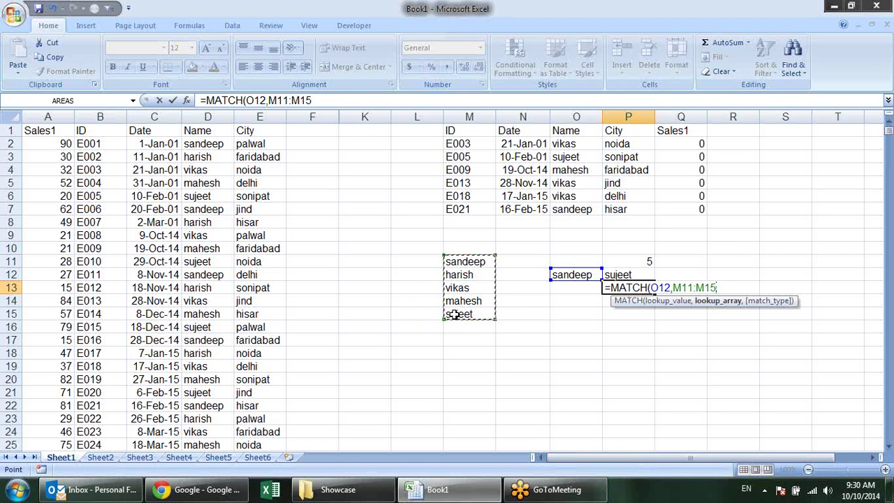
type(",")
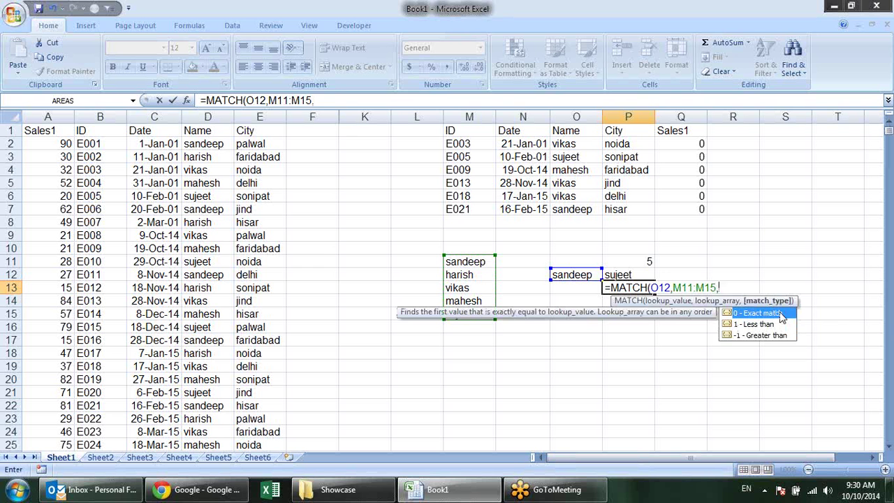
type("0")
key("Return")
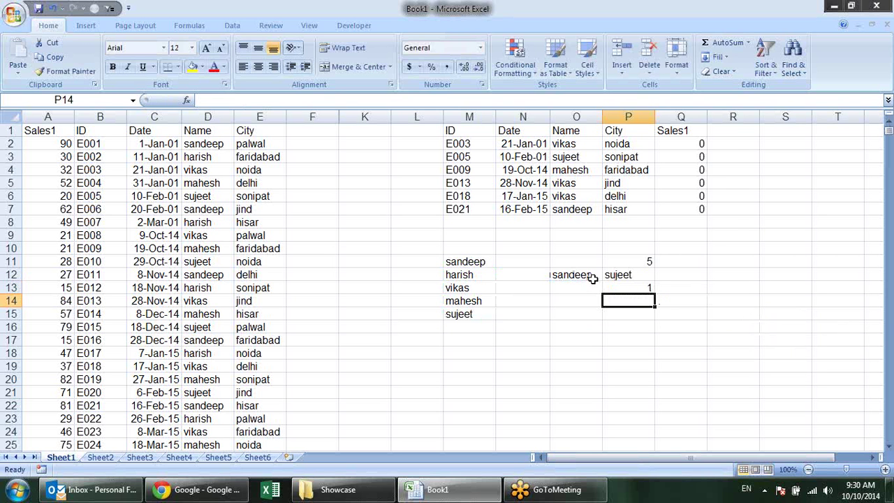
left_click(583, 275)
Try harish and then vikas as the lookup name in O12
type("harish")
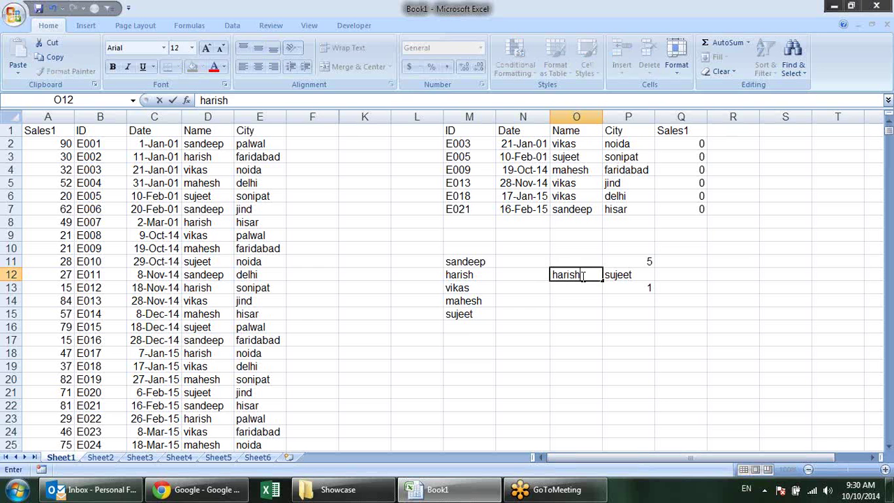
key("Return")
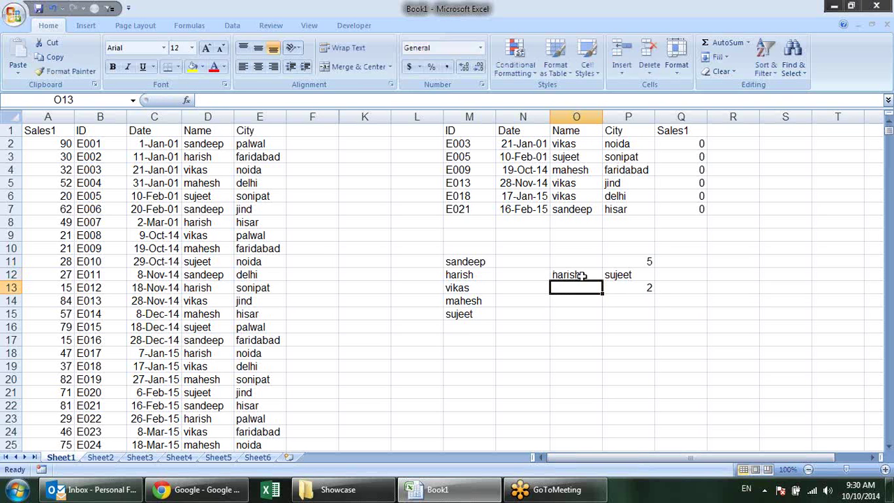
left_click(581, 276)
type("as")
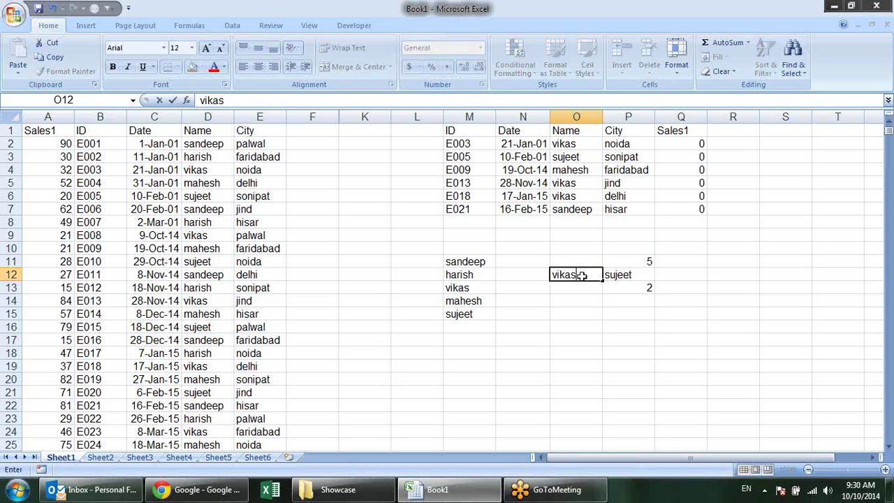
key("Return")
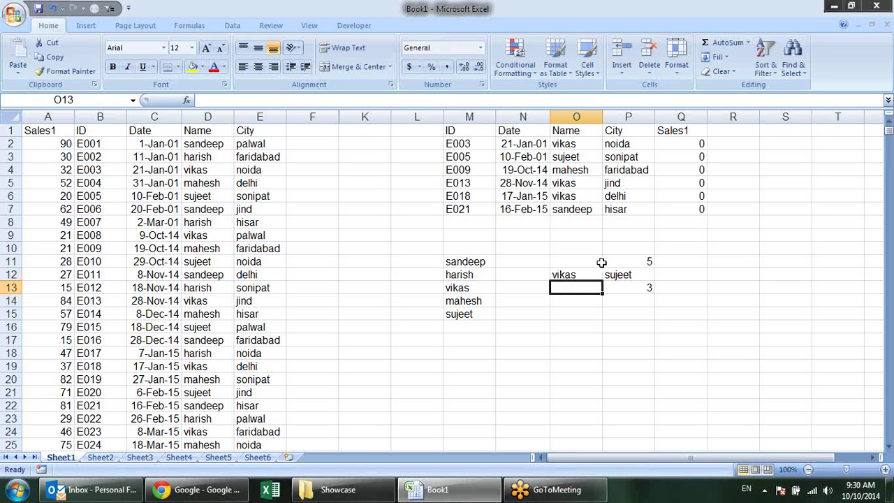
left_click(631, 263)
Change P12's formula to =INDEX(M11:M15,P13) so it uses the MATCH result
left_click(638, 289)
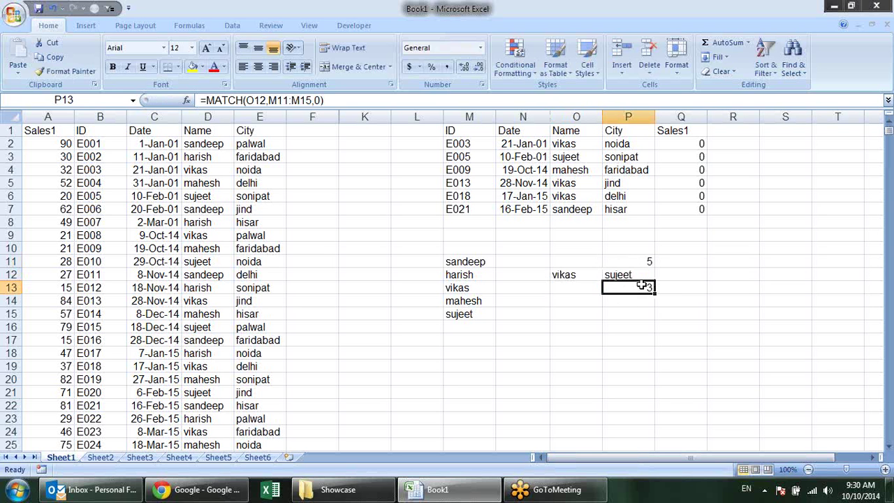
double_click(641, 276)
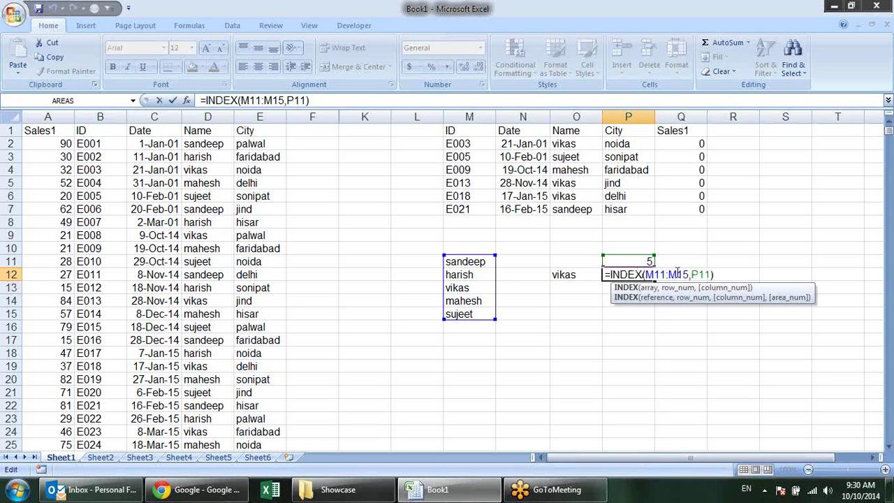
left_click_drag(655, 260, 629, 296)
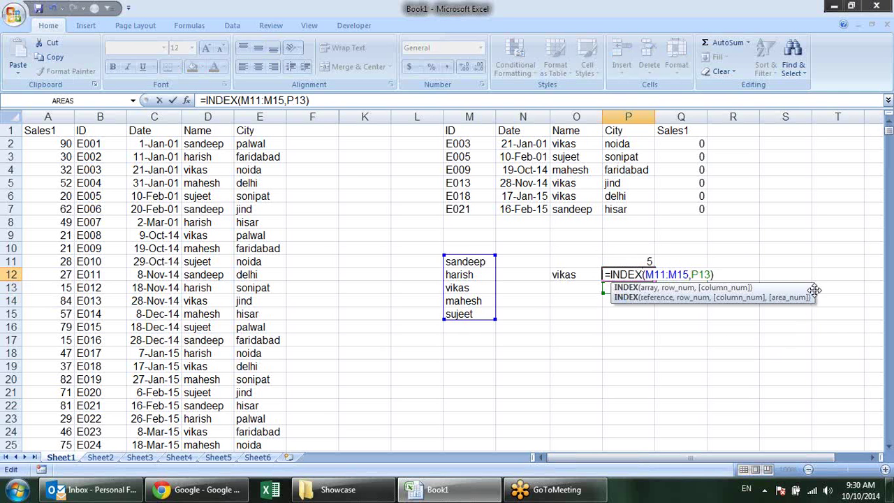
left_click_drag(814, 290, 801, 386)
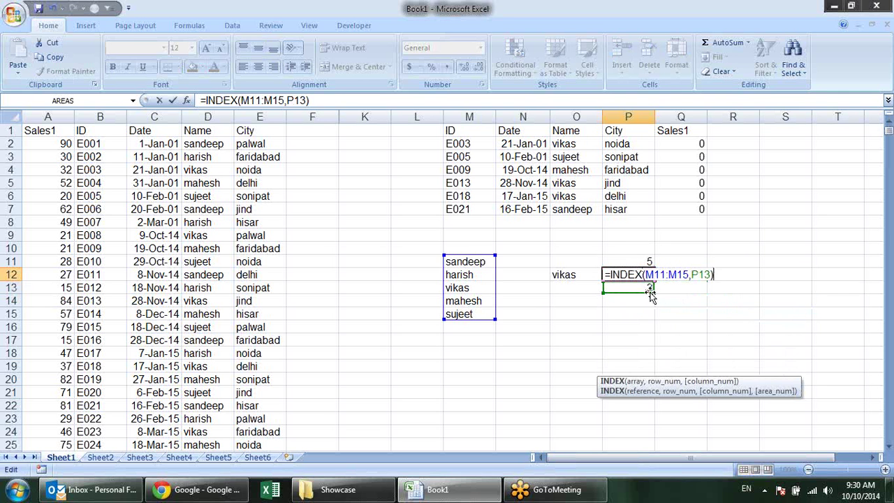
key("Return")
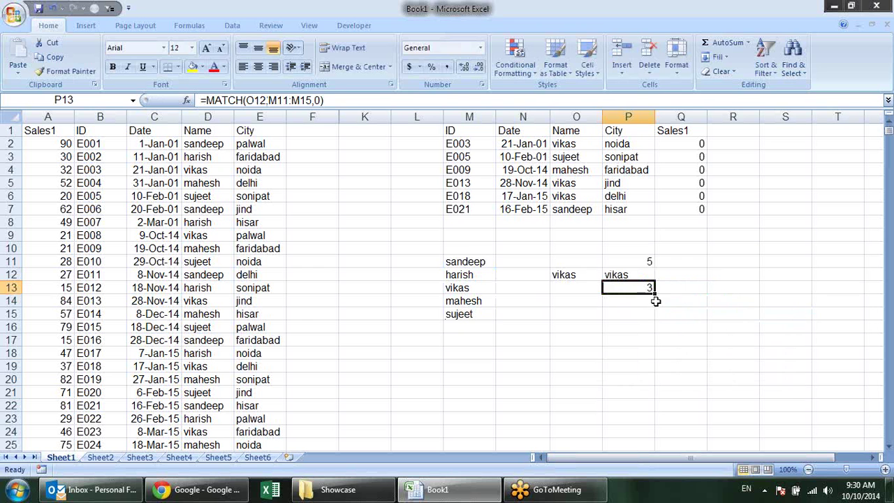
Set O12 back to harish and review the results in P13, P12 and P11
left_click(588, 274)
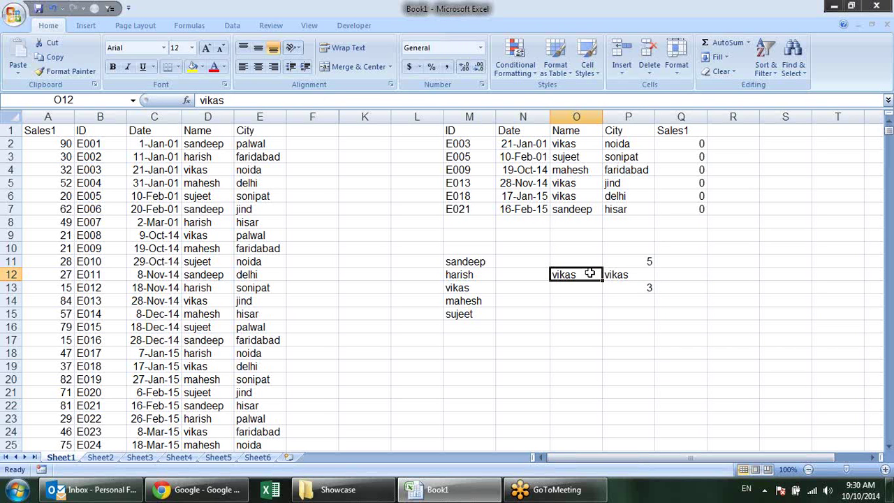
type("harish")
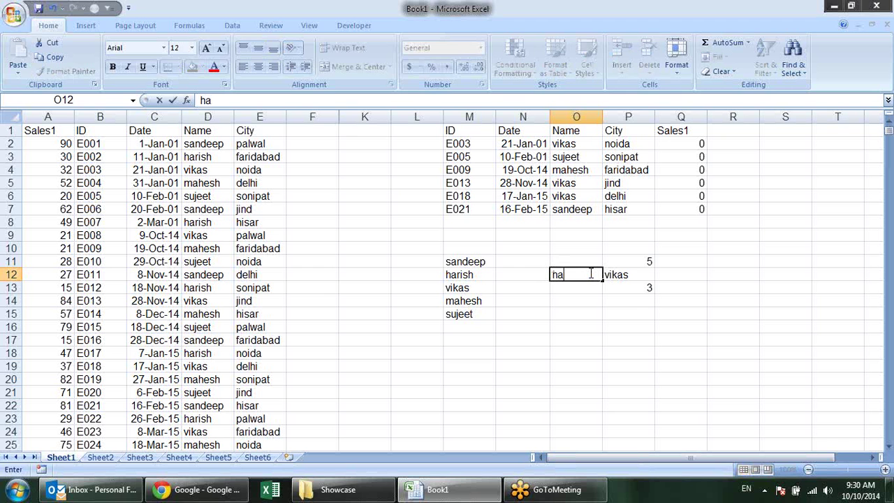
key("Return")
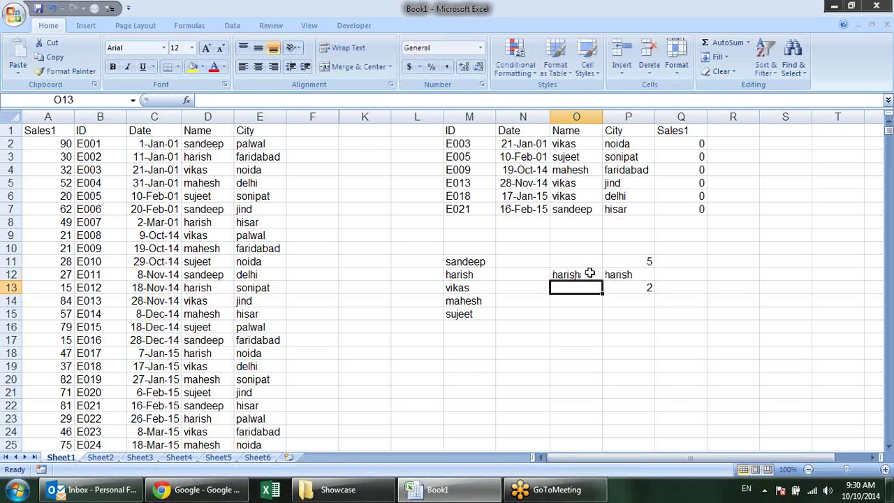
left_click(637, 292)
left_click(637, 274)
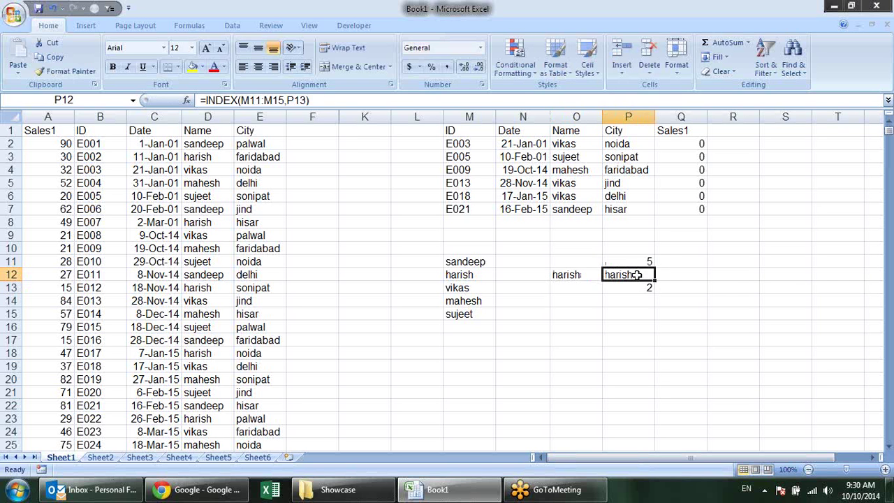
left_click(639, 261)
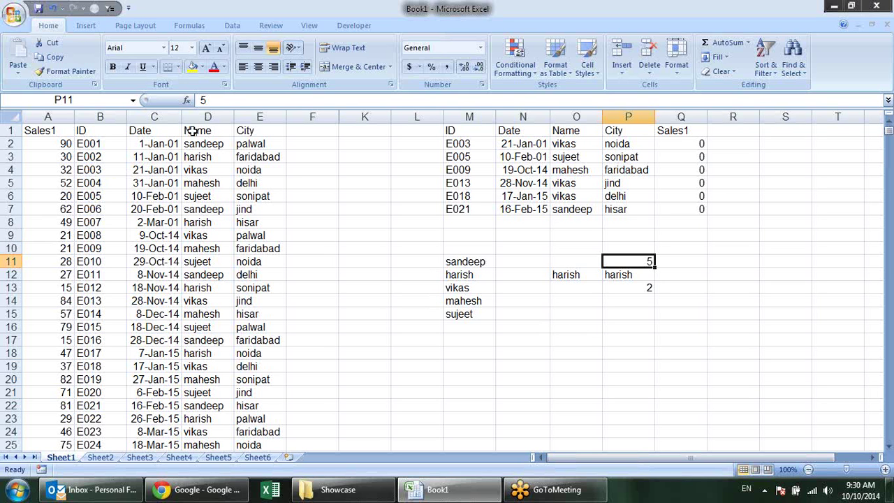
Copy the cities in E2:E6, palwal through sonipat, into L11:L15
left_click_drag(244, 144, 246, 181)
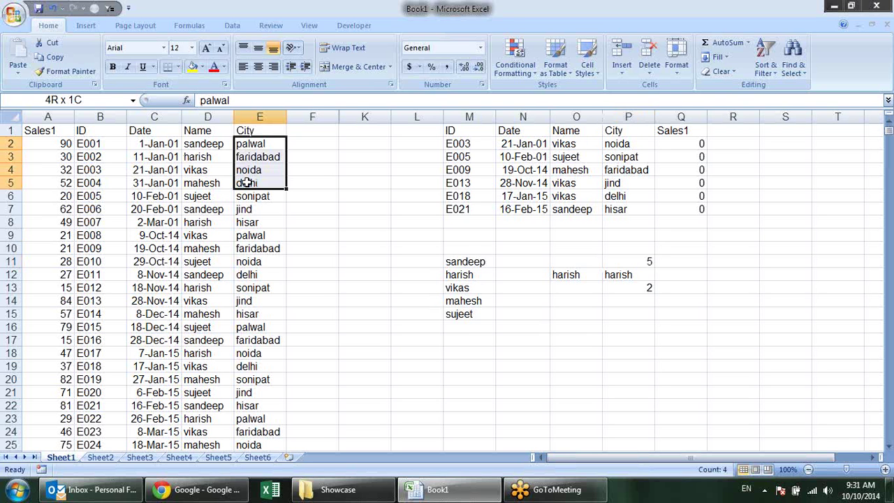
left_click_drag(246, 183, 248, 197)
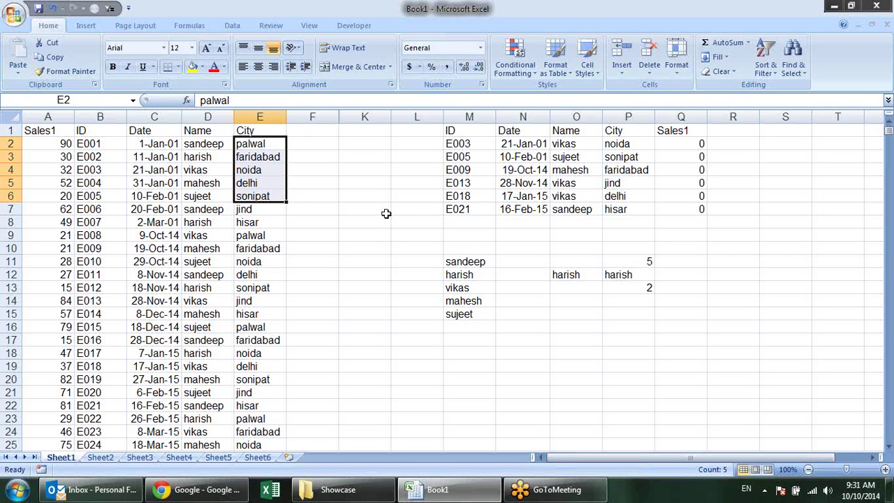
key("ctrl+c")
left_click(432, 264)
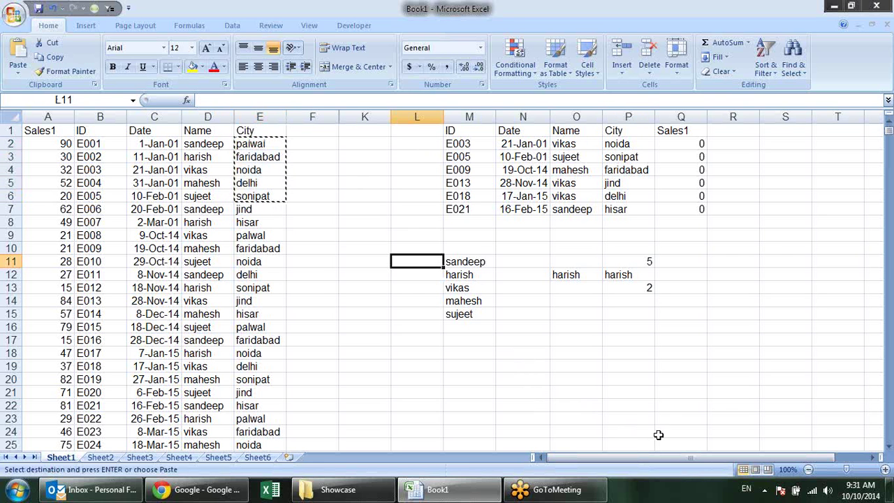
key("ctrl+v")
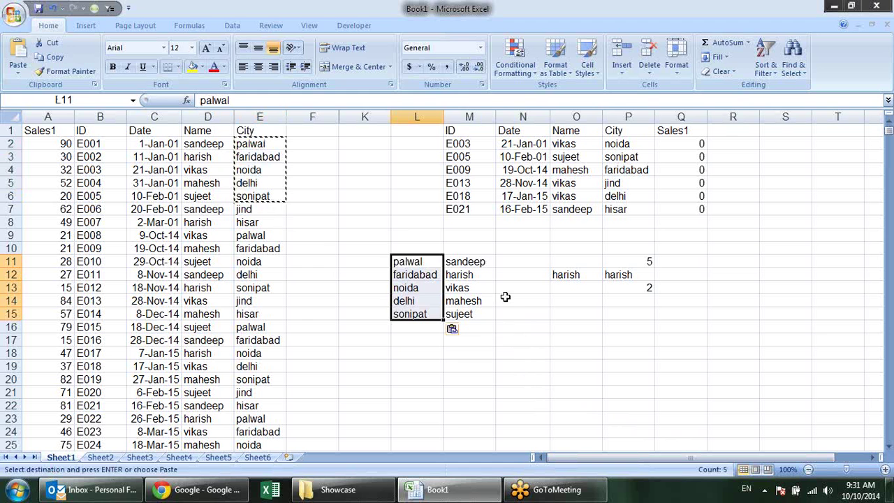
key("Escape")
left_click(483, 263)
left_click(424, 272)
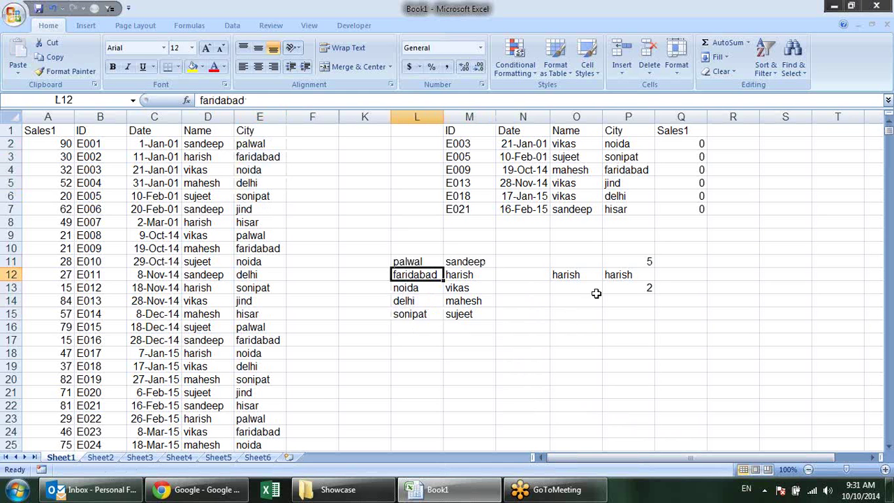
left_click(613, 277)
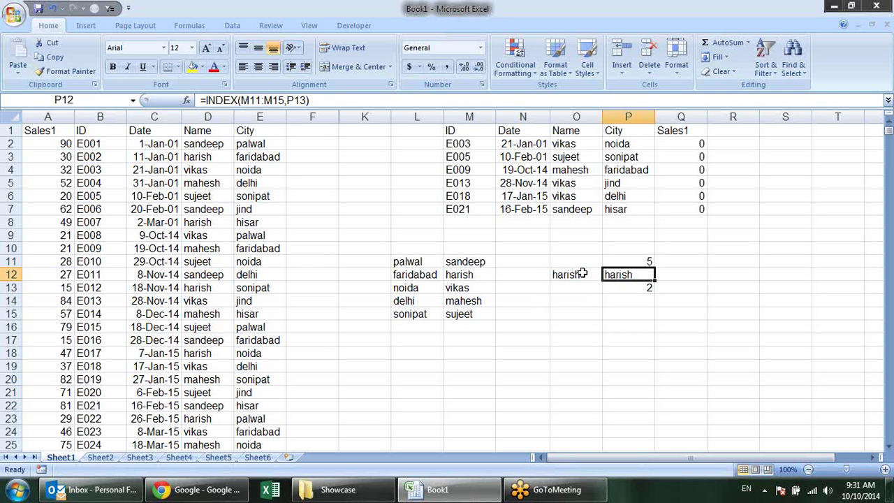
Change P12's formula to =INDEX(L11:L15,P13) so it returns cities
key("F2")
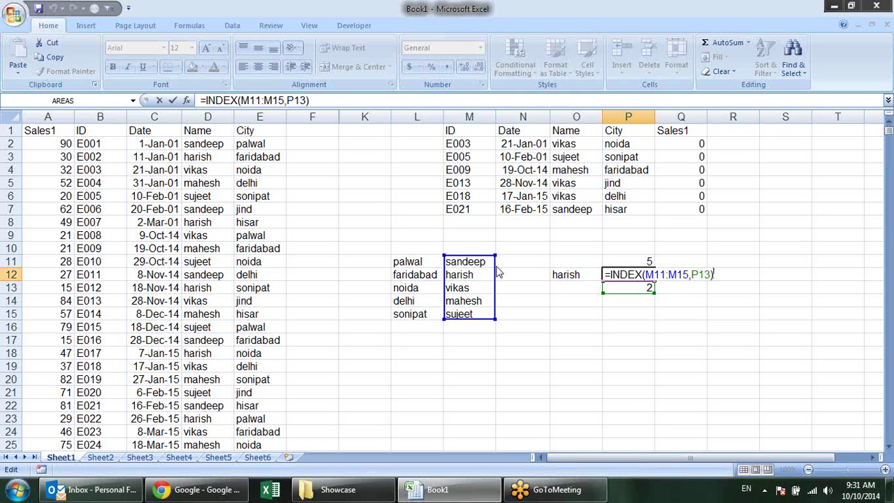
left_click_drag(445, 272, 393, 272)
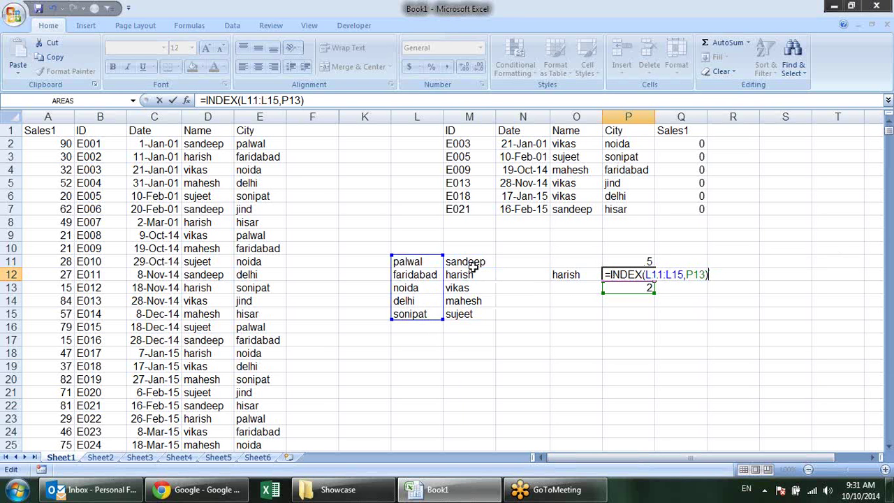
key("Return")
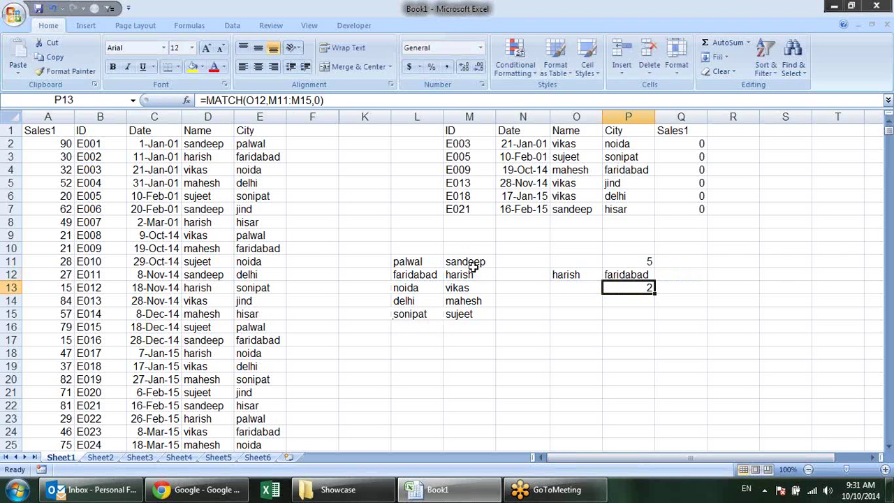
left_click(561, 276)
left_click(420, 279)
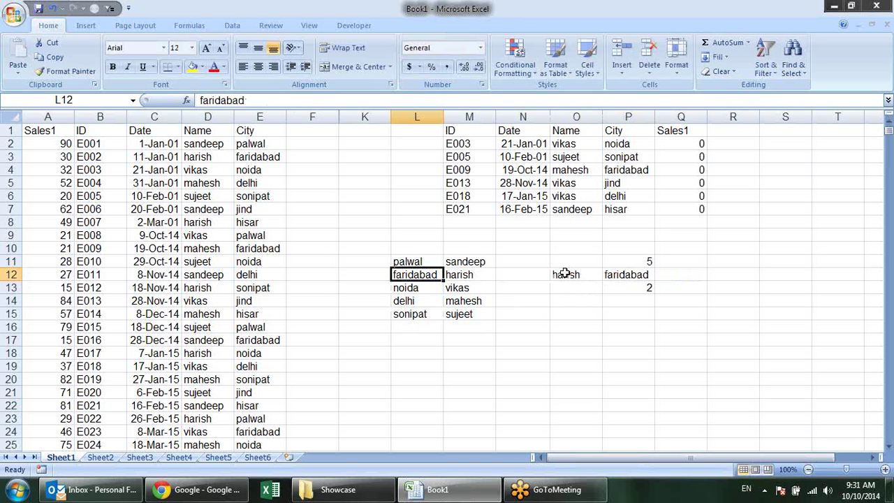
Try palwal and then sandeep as the lookup name in O12
left_click(566, 274)
left_click_drag(491, 262, 484, 315)
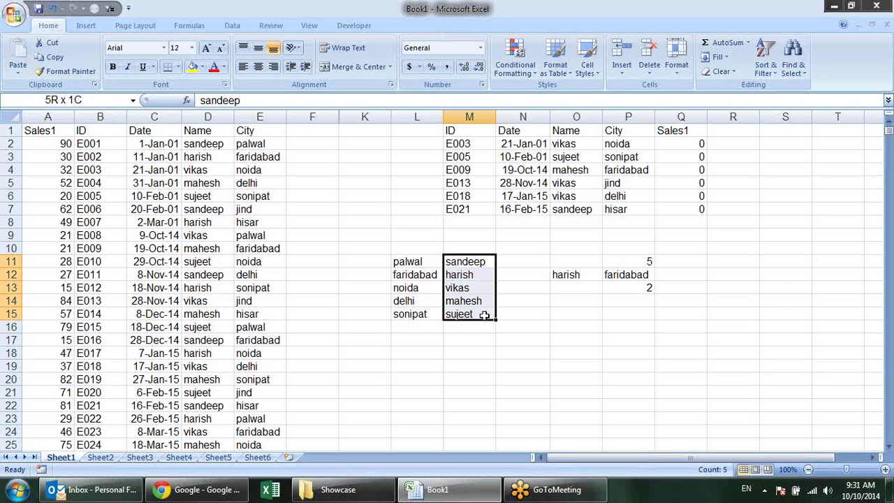
left_click(419, 275)
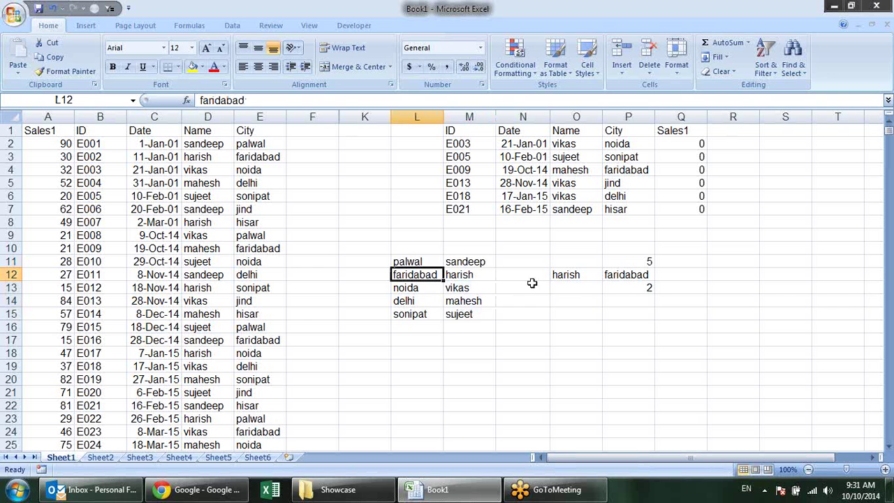
left_click(576, 278)
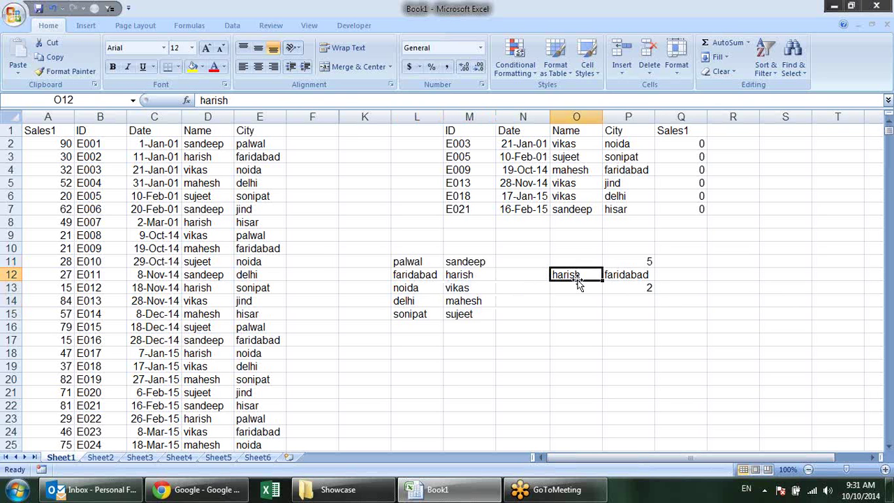
type("palwal")
key("Return")
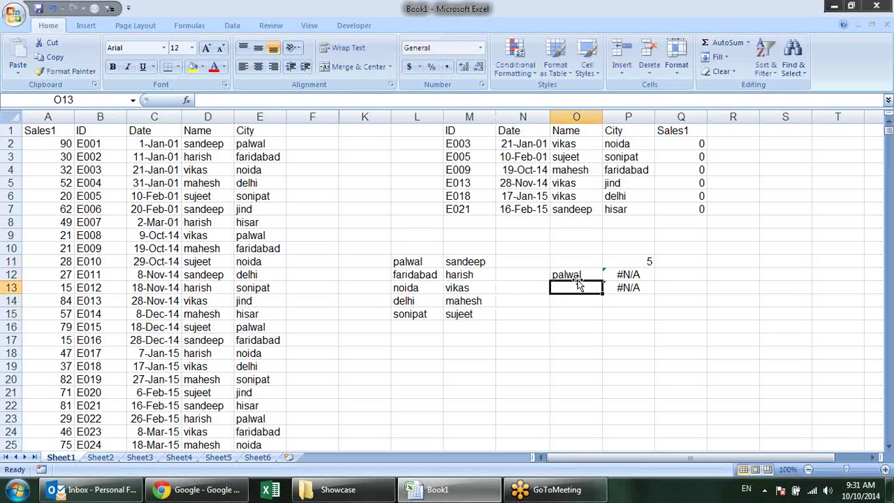
left_click(577, 279)
type("sandeep")
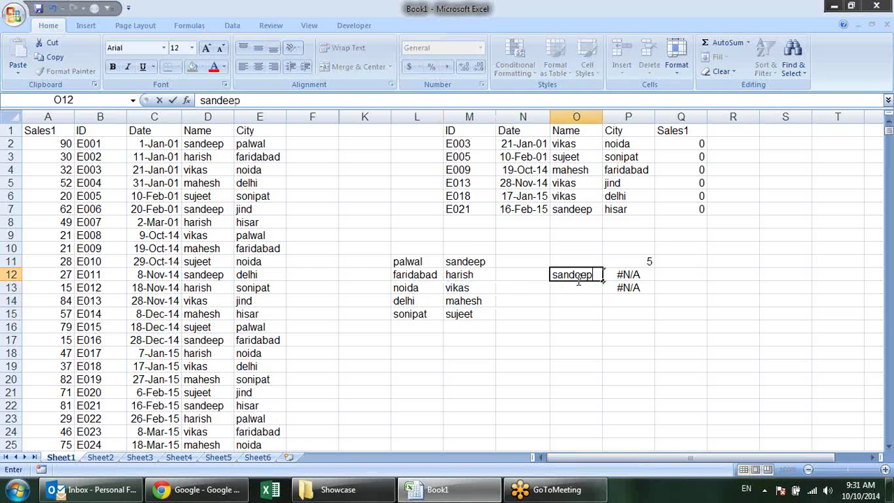
key("Return")
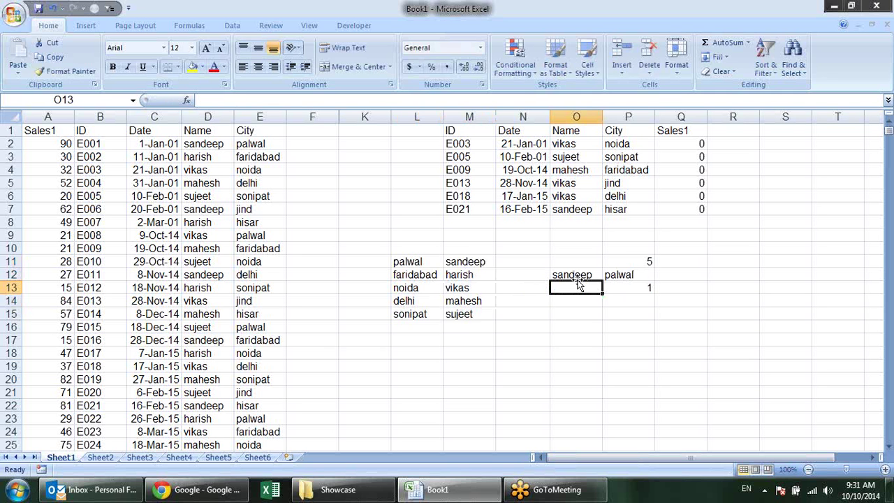
Look up vikas in O12 and confirm P12 returns the city noida
left_click(577, 279)
type("vikas")
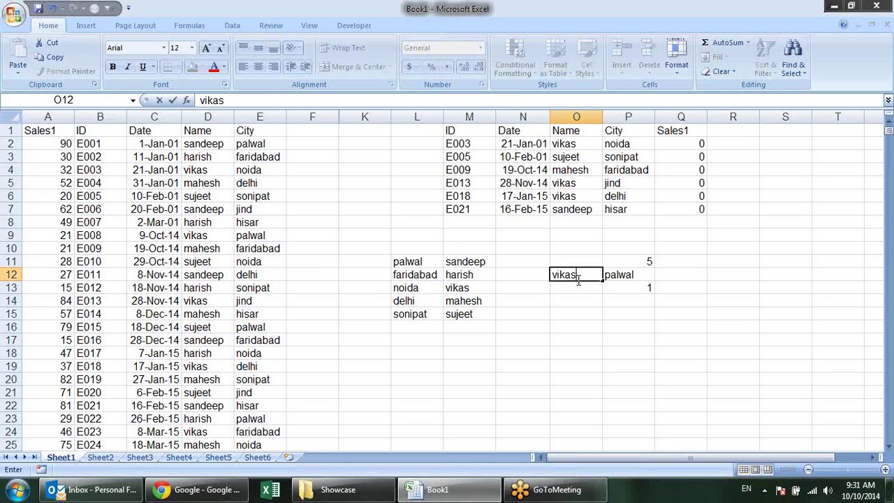
key("Return")
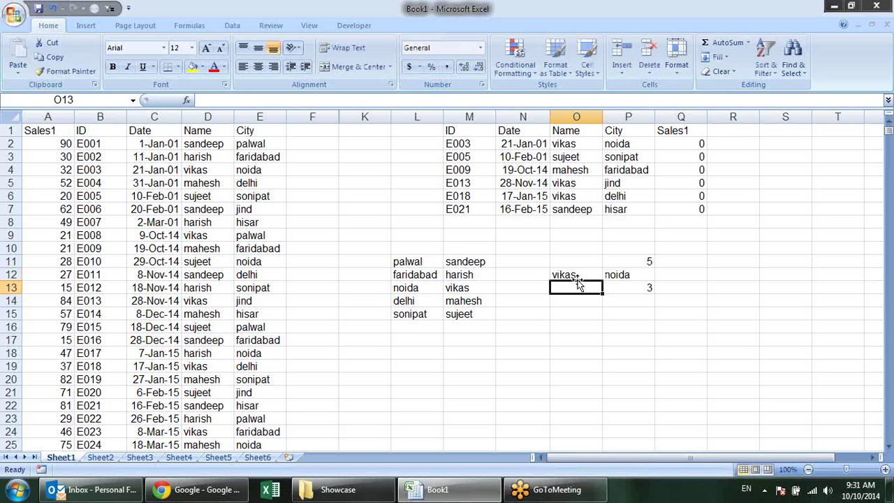
left_click(414, 288)
left_click(464, 291)
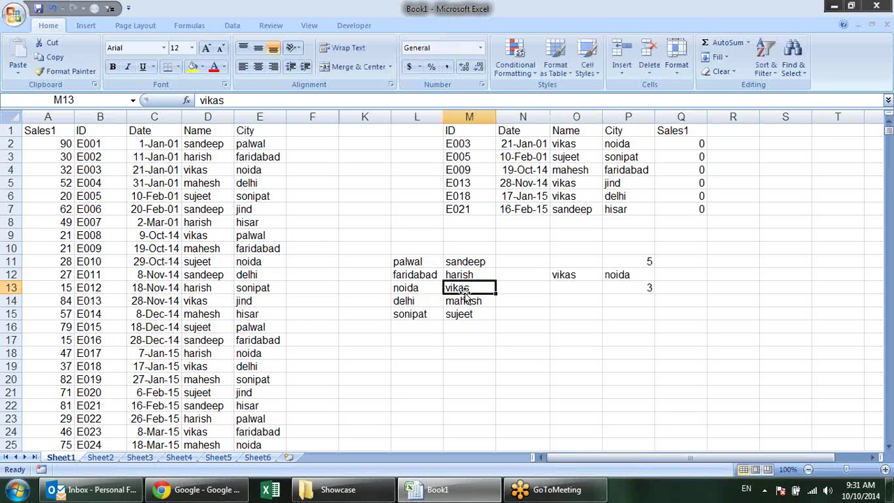
left_click(611, 274)
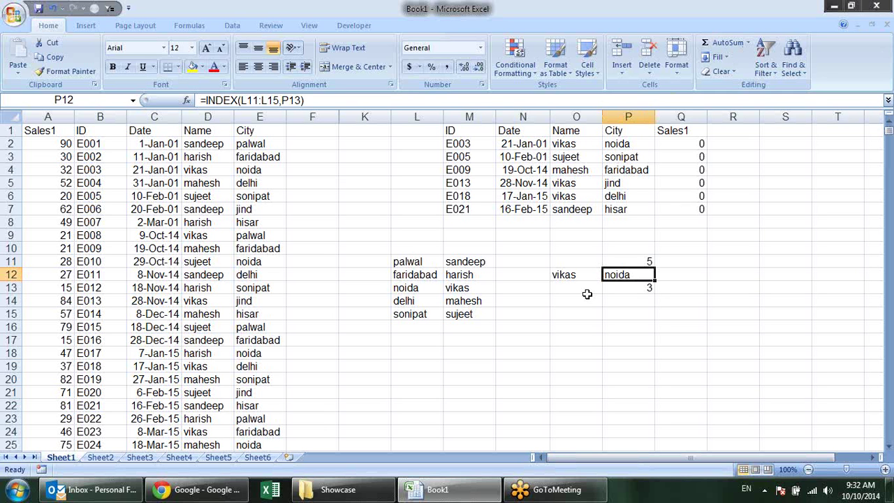
left_click(408, 259)
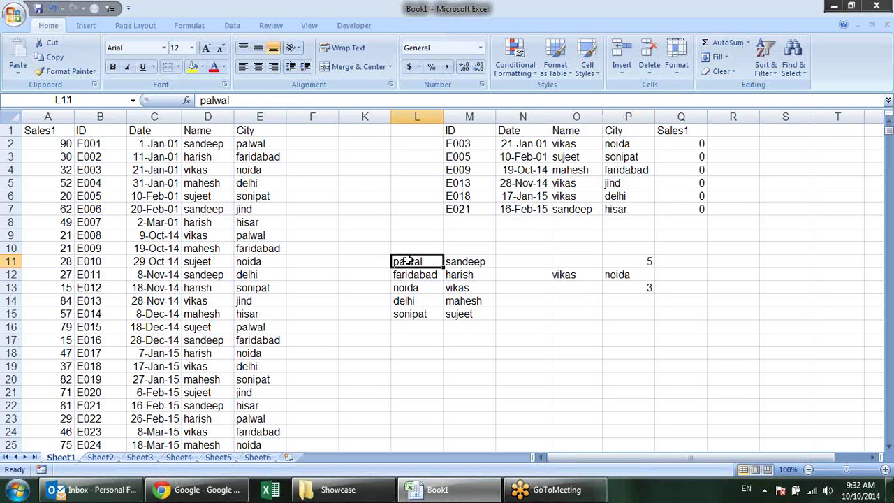
left_click(694, 143)
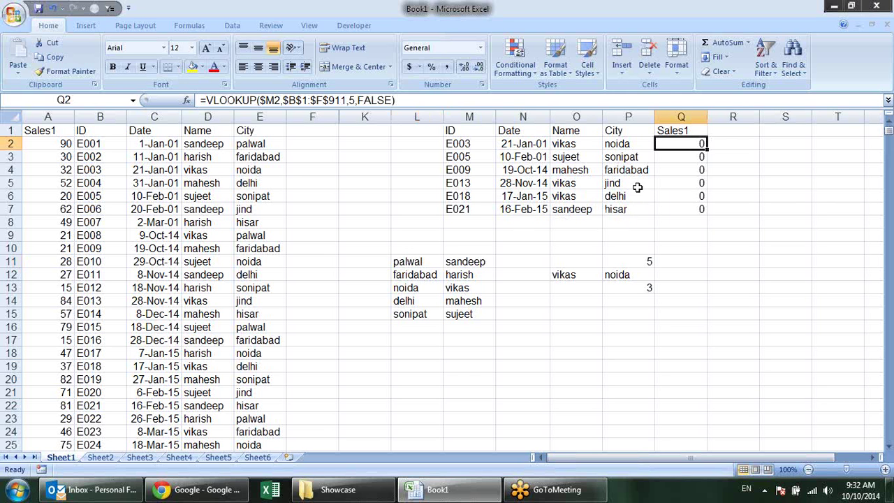
left_click(98, 143)
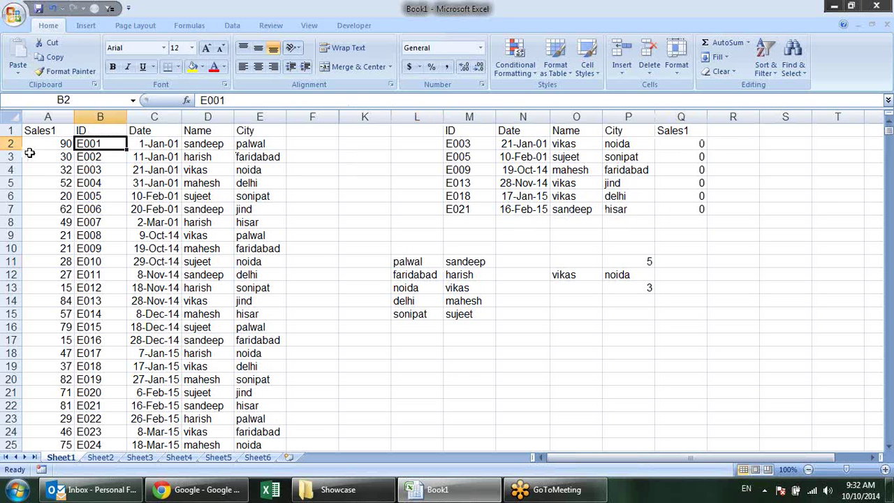
left_click(53, 155)
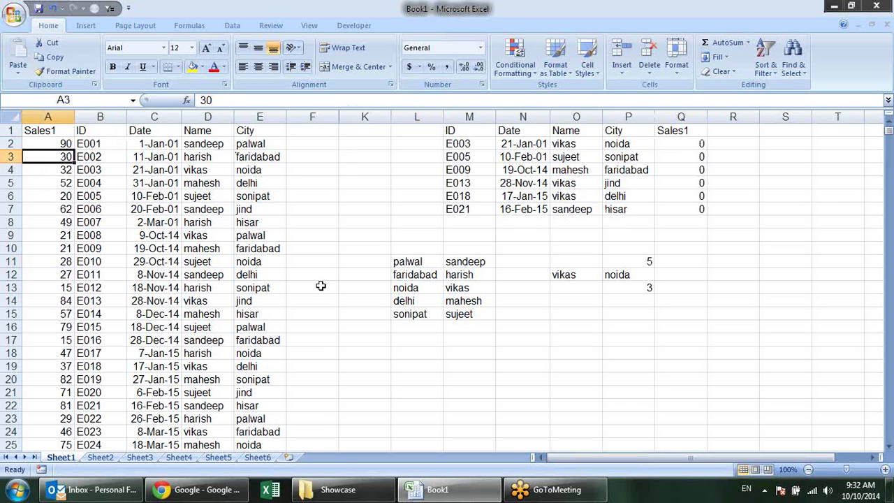
left_click(608, 286)
left_click(702, 144)
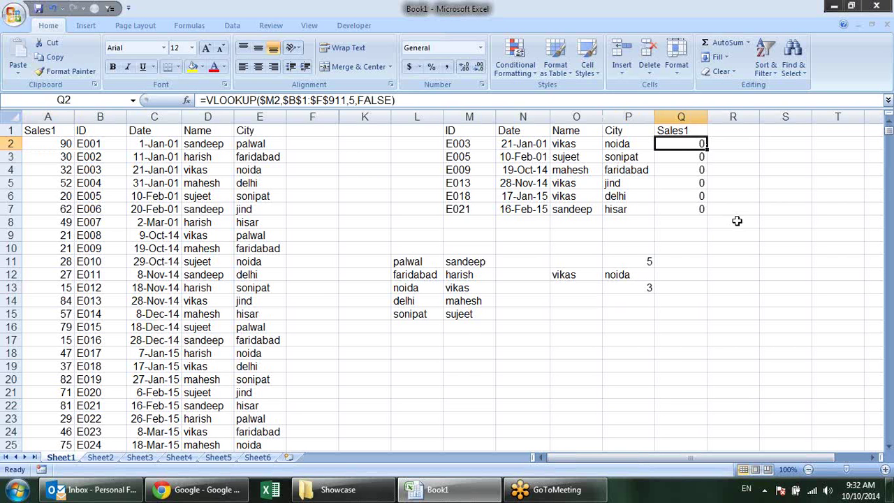
Begin the Q2 formula as =INDEX($A$1:$A$911, with an absolute Sales1 range
type("=")
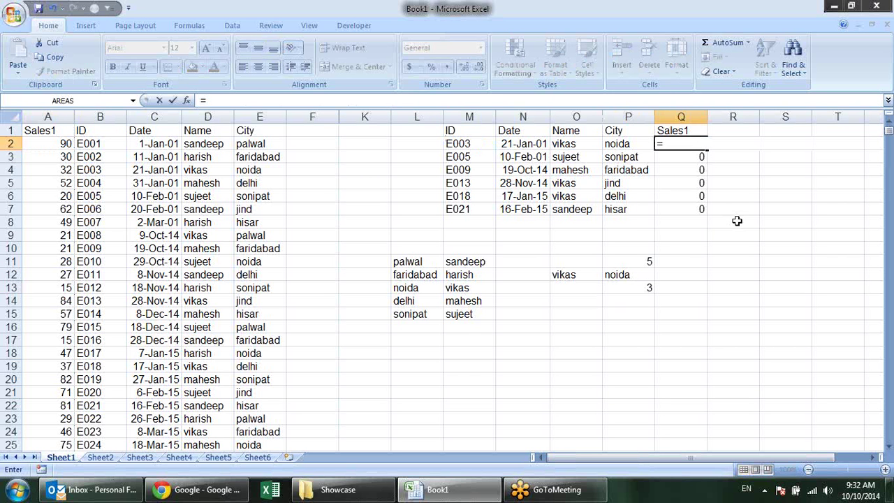
type("ind")
key("Tab")
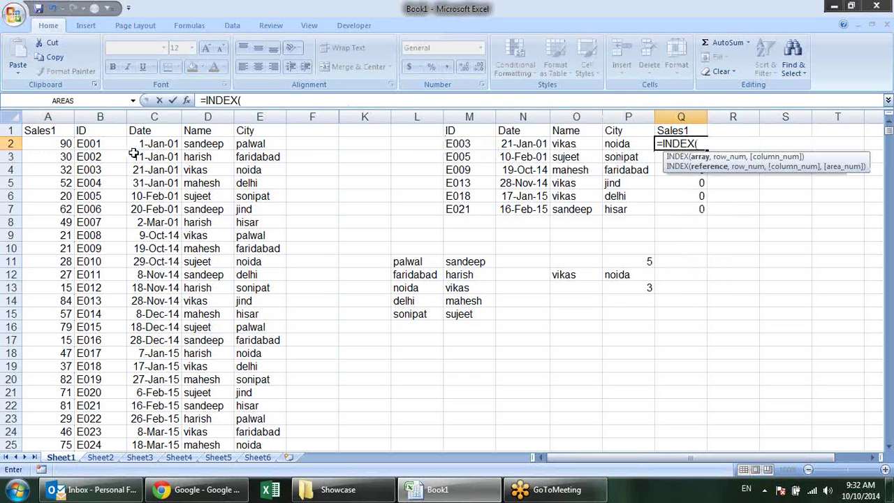
left_click(63, 134)
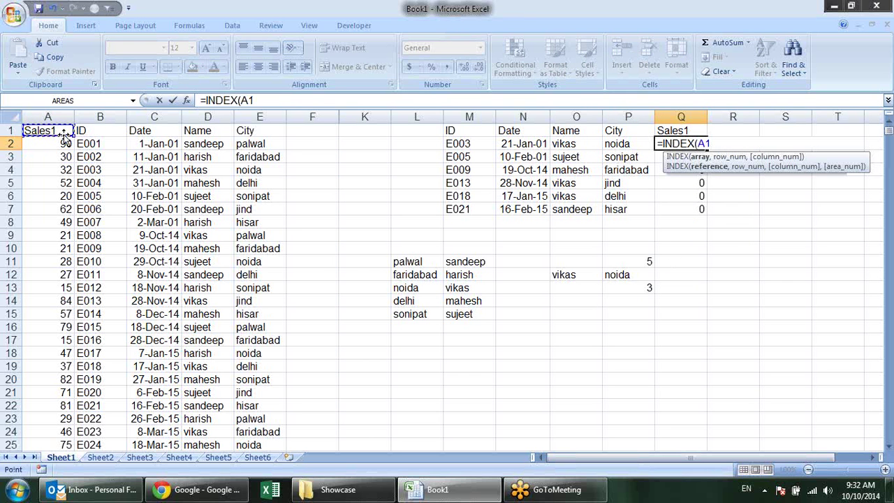
key("ctrl+shift+Down")
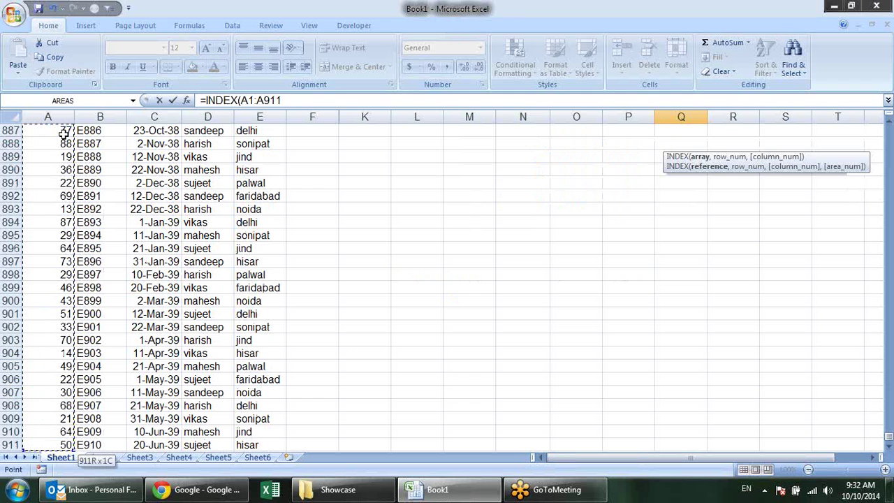
type(",")
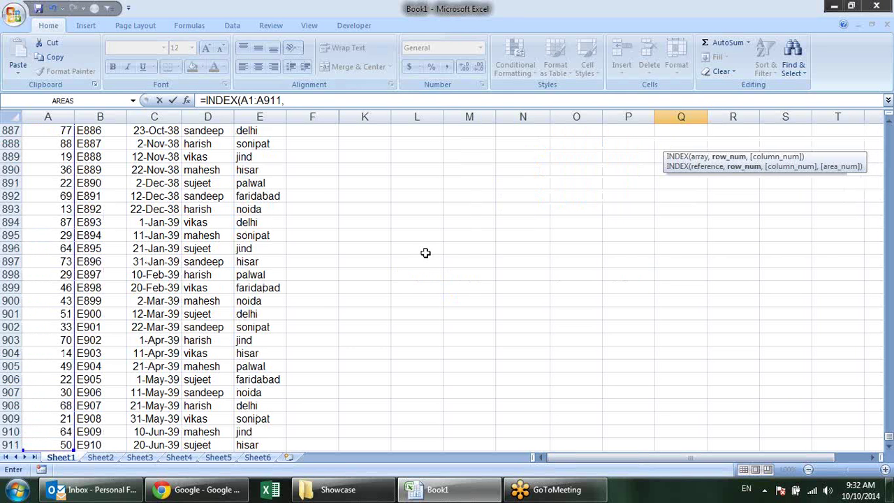
left_click_drag(888, 441, 889, 129)
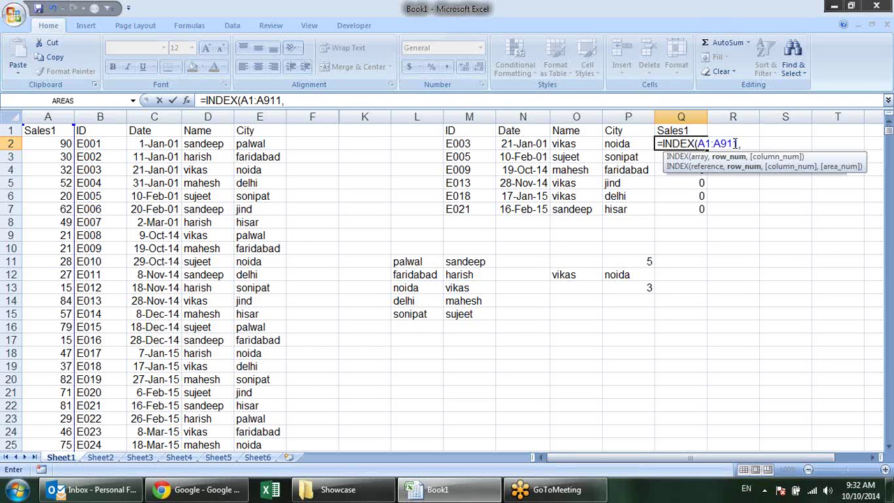
left_click_drag(736, 143, 697, 143)
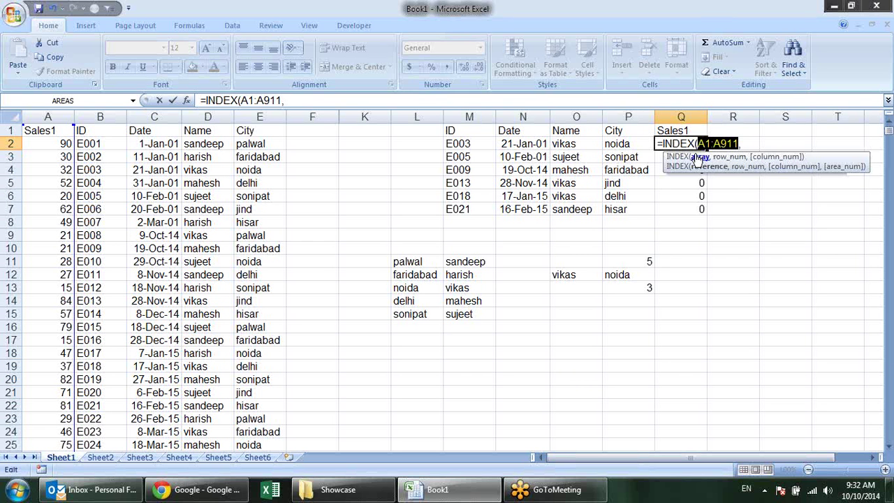
key("F4")
left_click(774, 143)
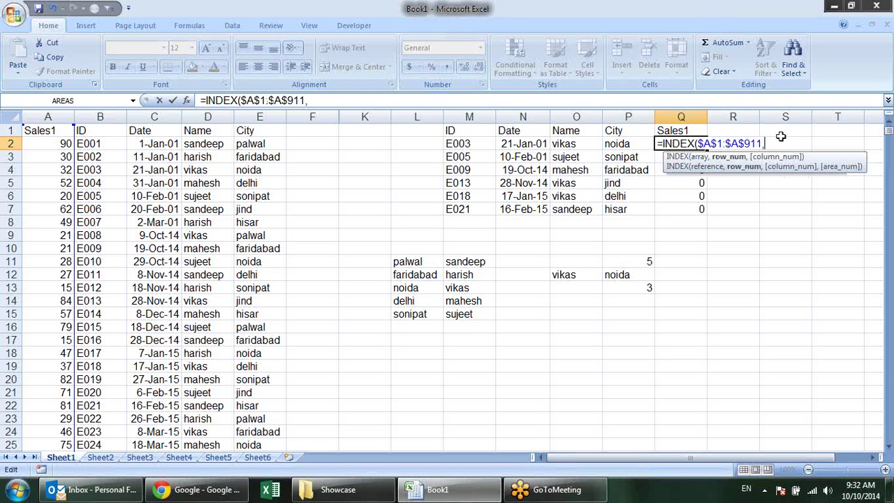
Add MATCH($M2,B1:B911,0), commit, and accept Excel's correction so Q2 returns 32
type("mat")
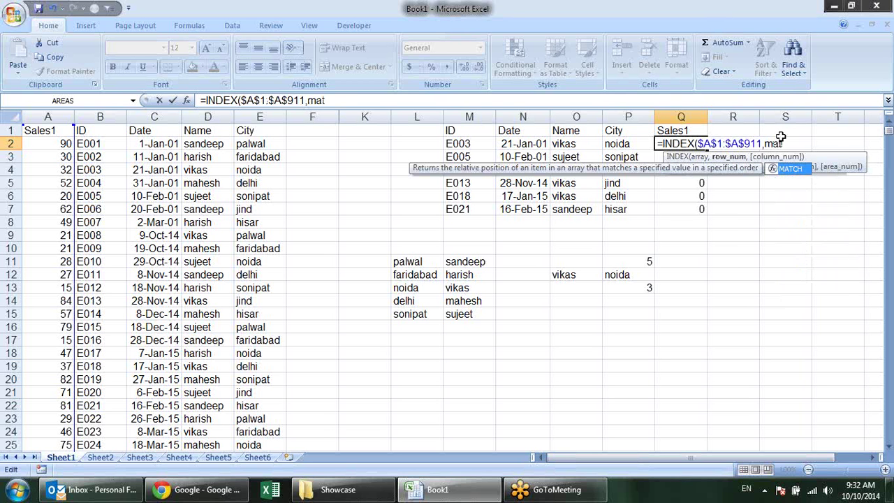
key("Tab")
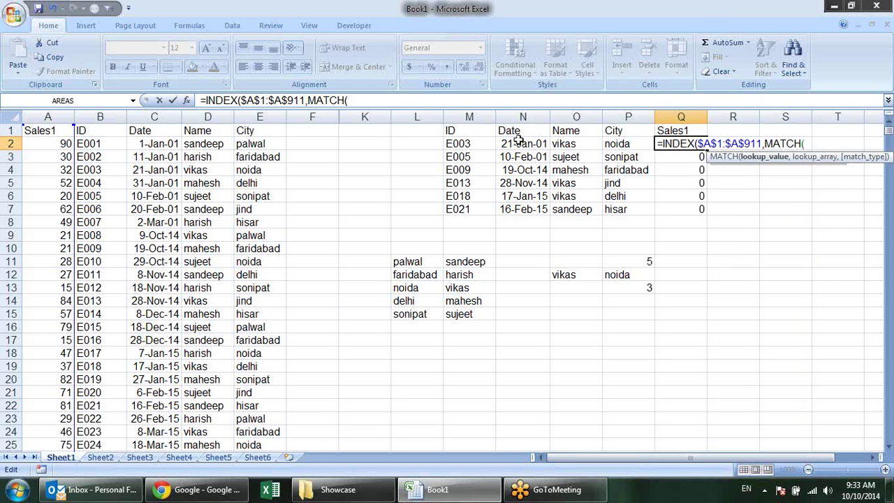
left_click(478, 144)
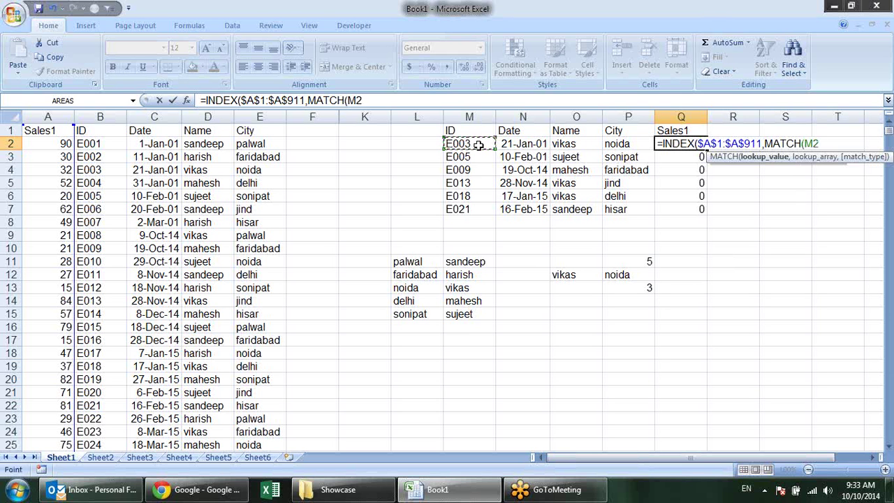
left_click(808, 143)
type("$M2")
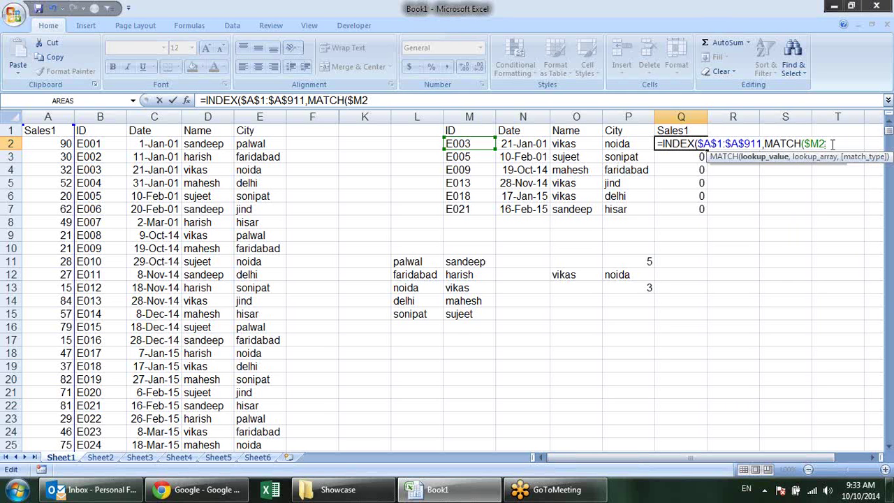
type(",")
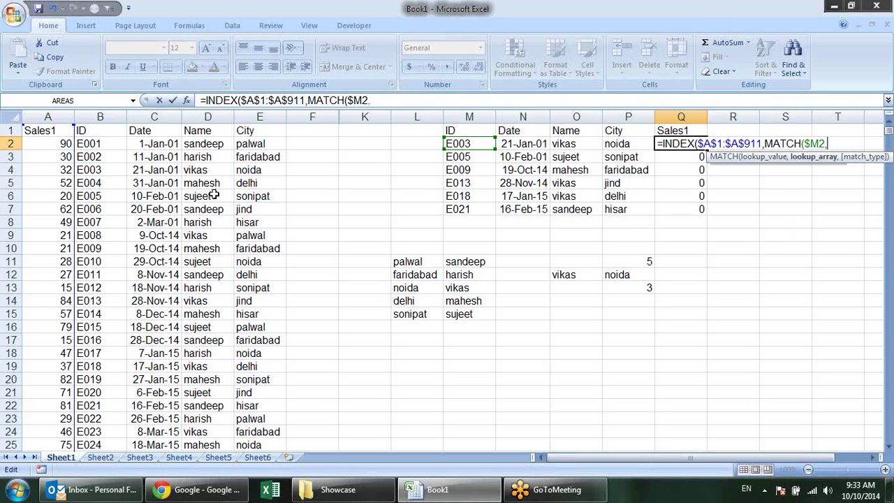
left_click(103, 133)
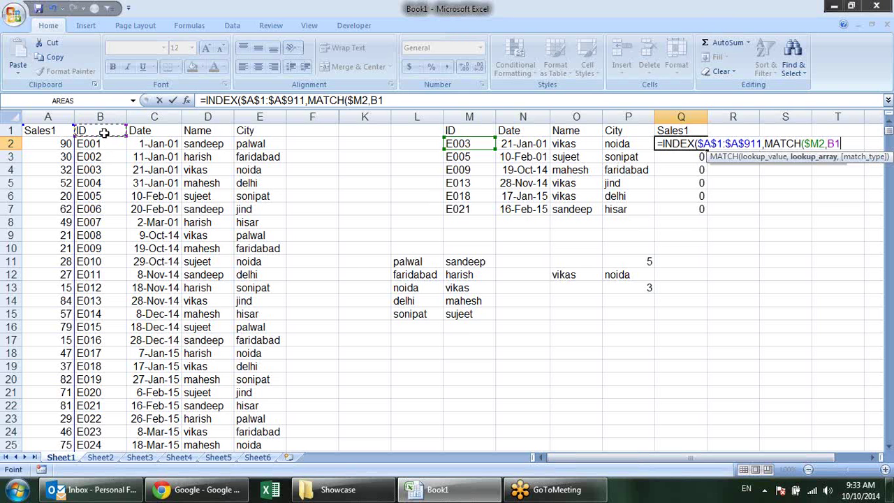
key("ctrl+shift+Down")
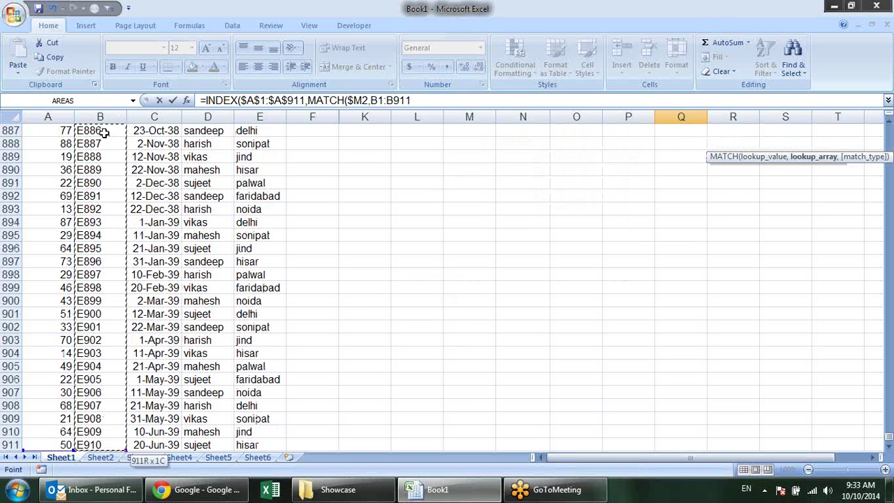
type(",")
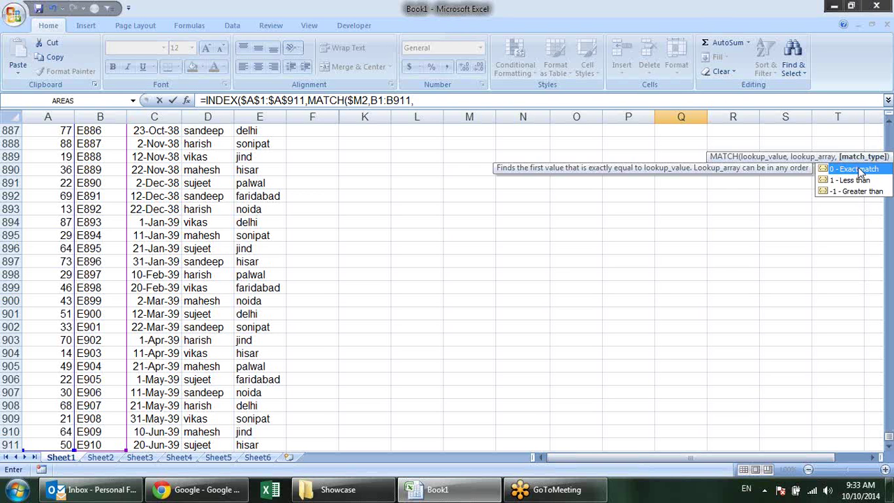
type("0)")
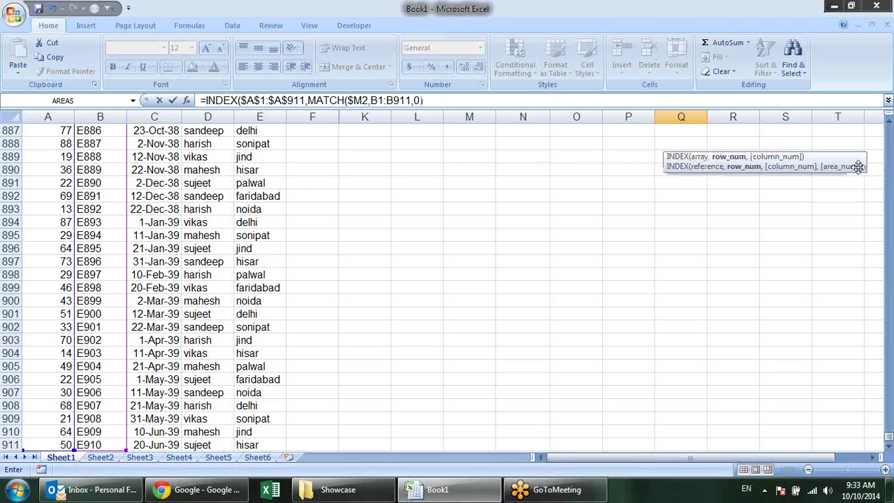
key("Return")
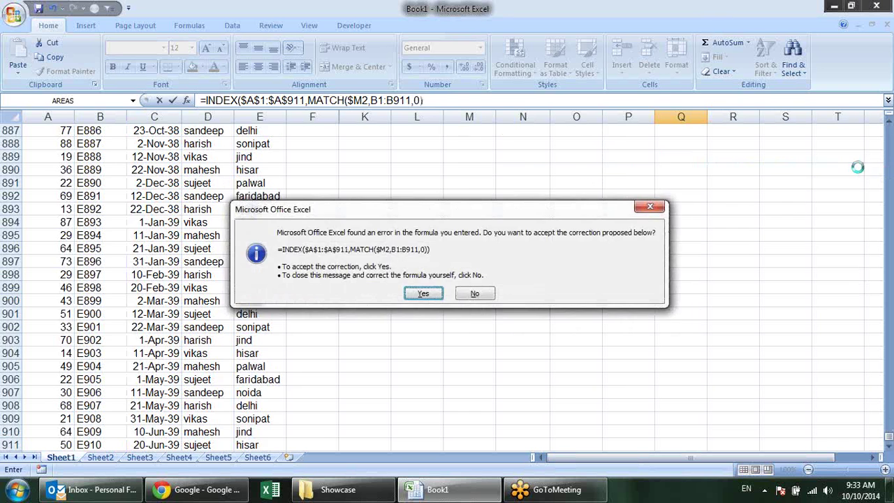
key("Return")
scroll(858, 167, "up", 1)
Make the ID range in Q2's formula absolute as $B$1:$B$911
left_click(698, 144)
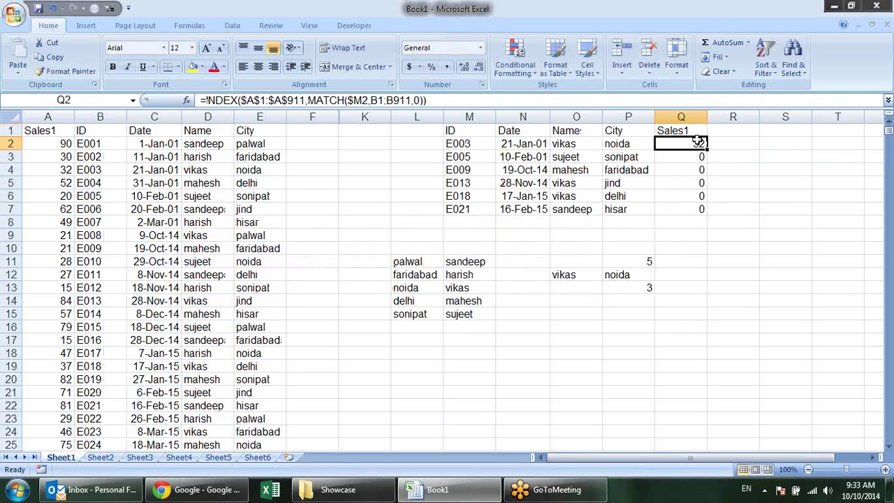
key("F2")
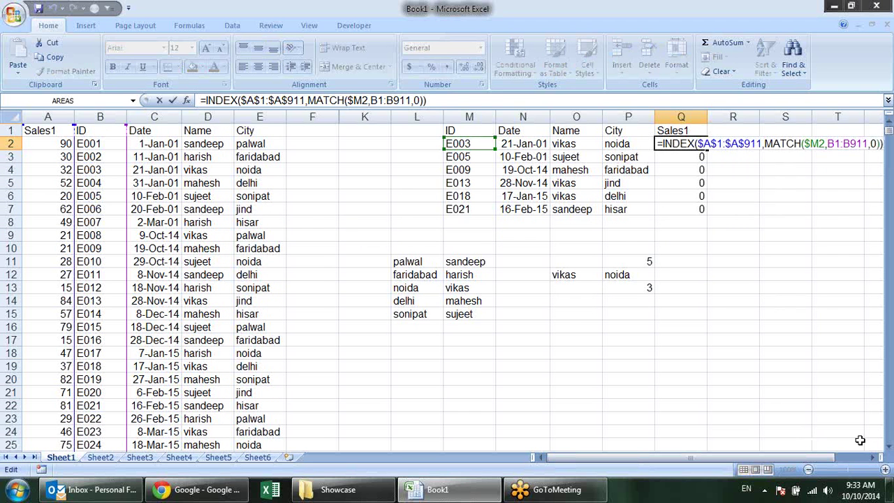
left_click(880, 457)
left_click(880, 457)
left_click(879, 457)
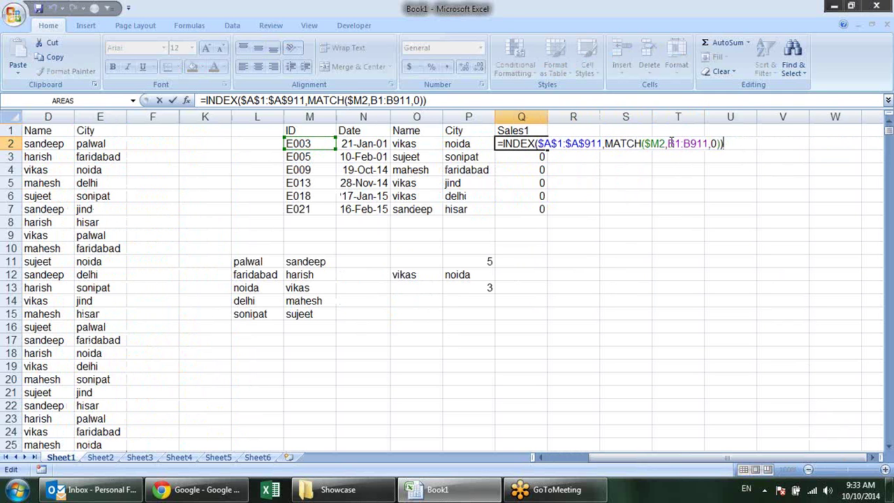
left_click_drag(669, 143, 710, 143)
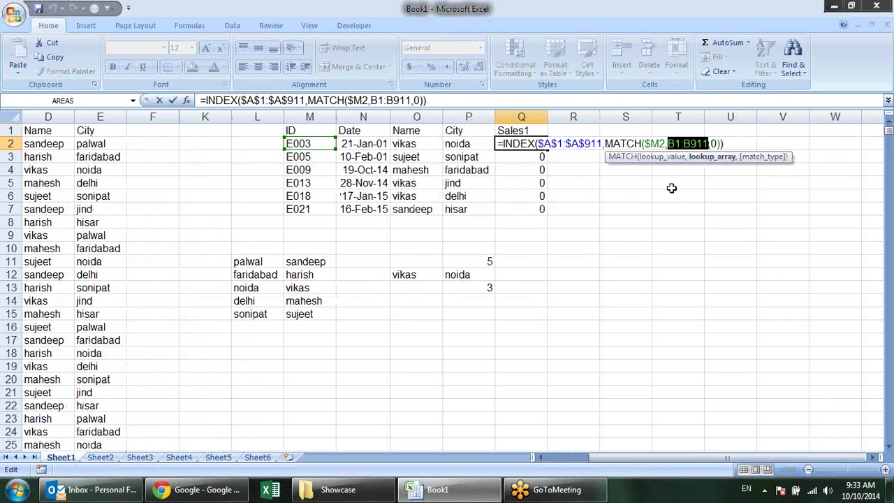
key("F4")
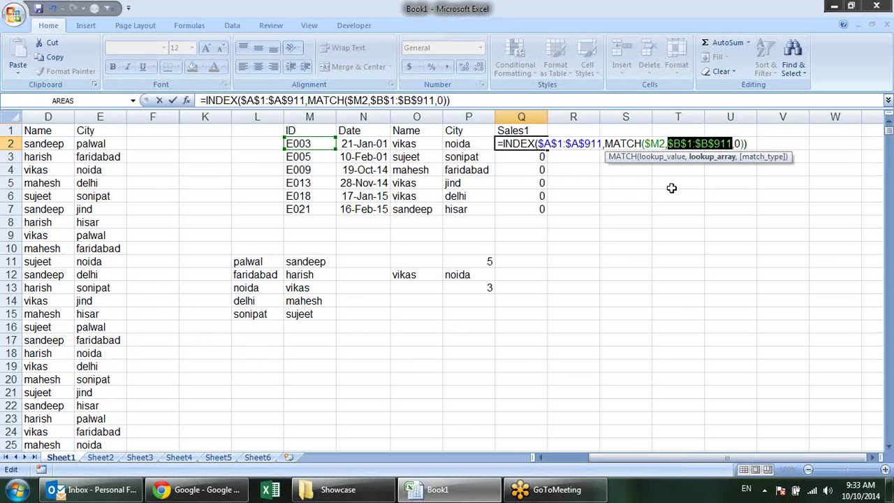
key("Return")
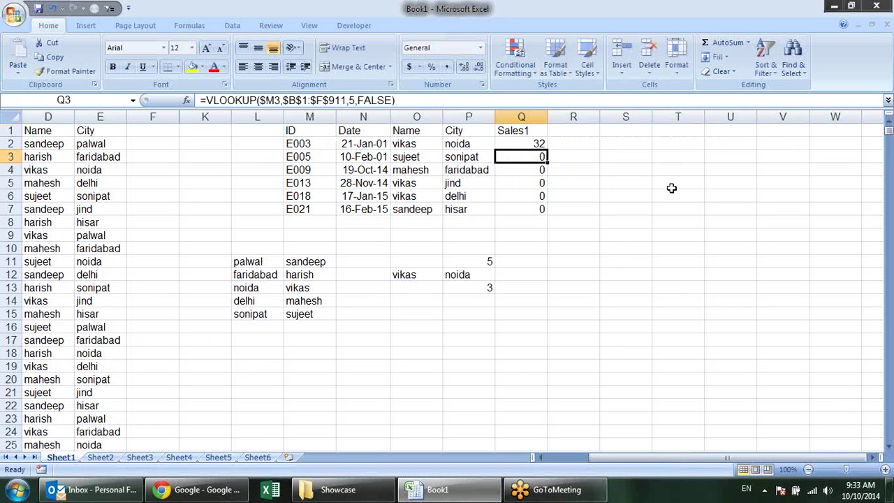
Fill Q2's formula down to Q7 and verify E005 returns Sales1 value 20
left_click(529, 143)
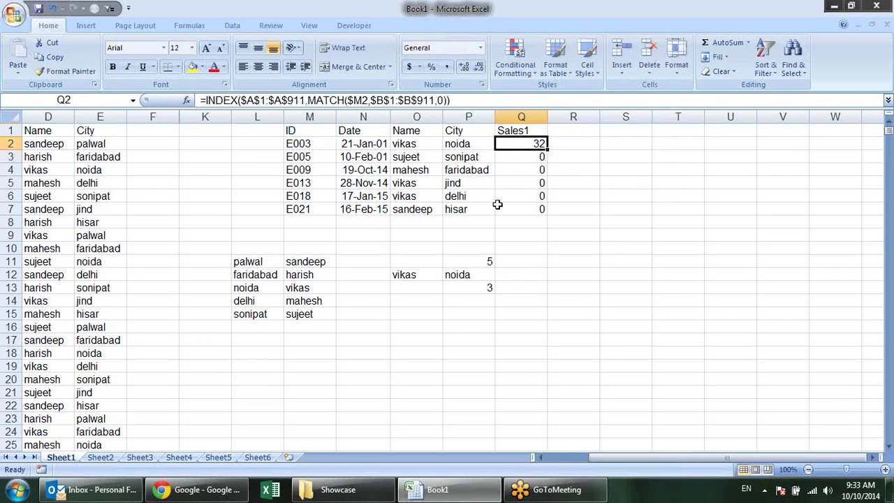
left_click_drag(612, 454, 512, 455)
left_click_drag(707, 149, 709, 215)
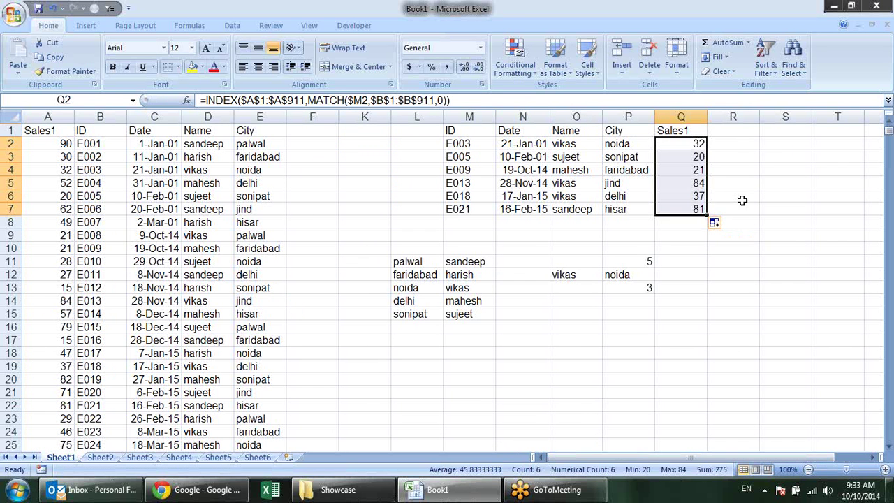
left_click(690, 155)
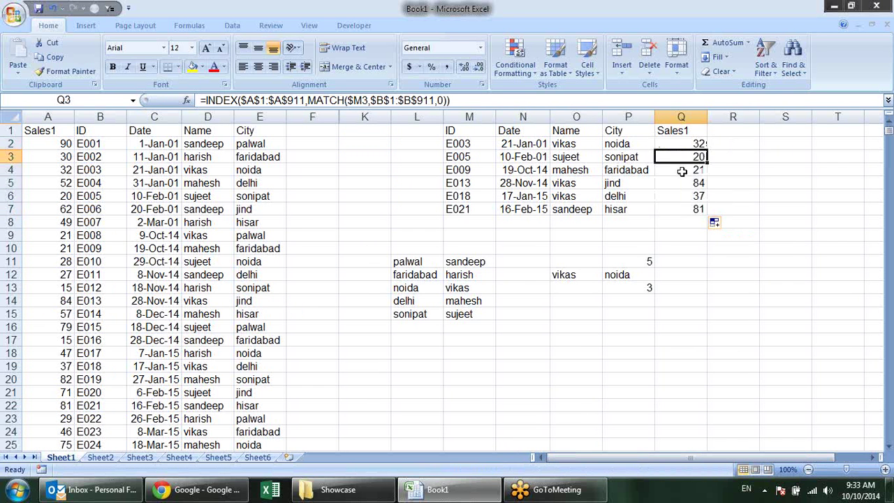
left_click(451, 156)
left_click(109, 197)
left_click(66, 196)
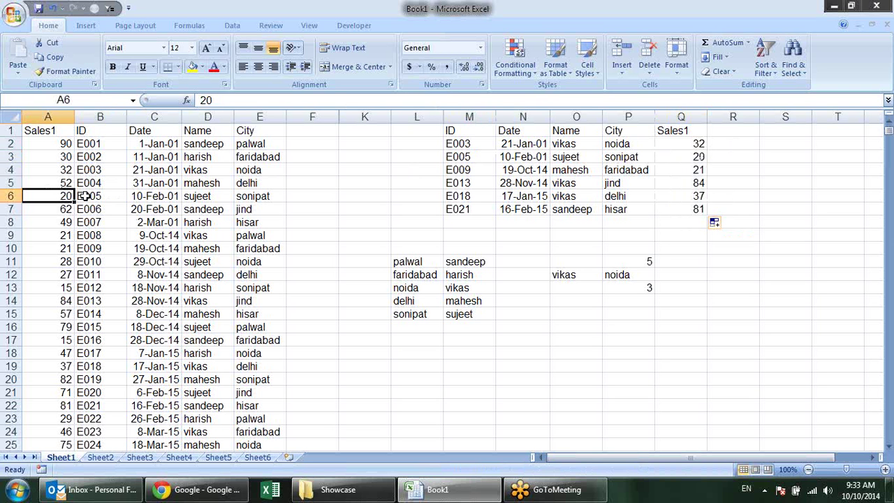
left_click(692, 155)
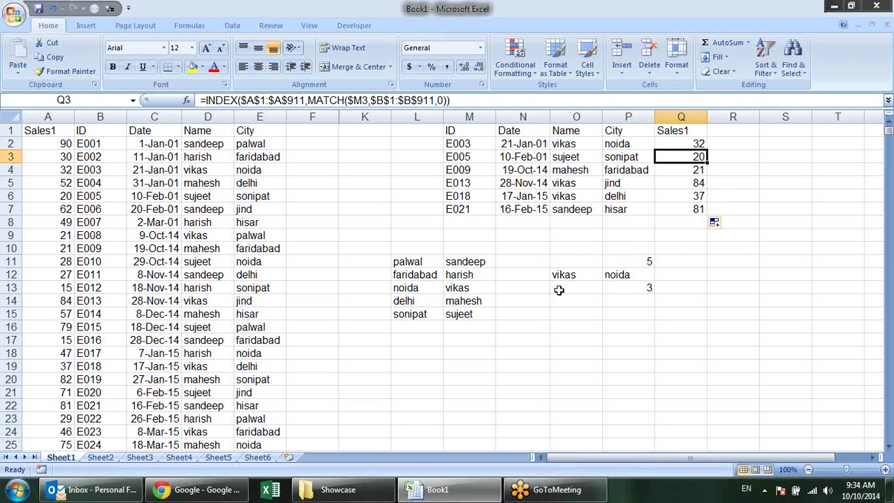
left_click(517, 352)
left_click(189, 25)
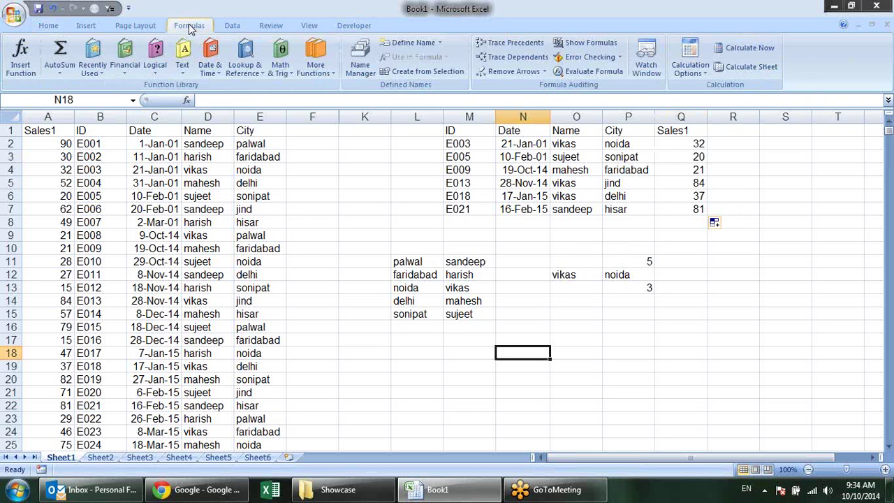
left_click(260, 66)
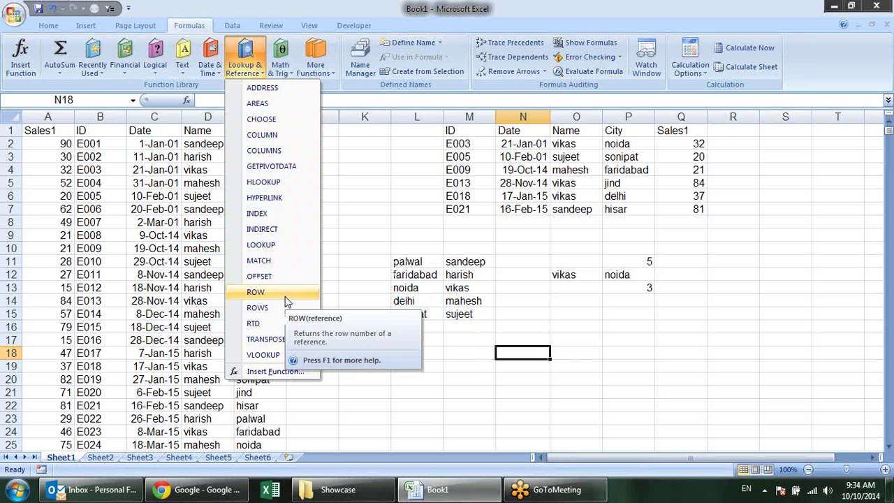
left_click(656, 319)
left_click(563, 313)
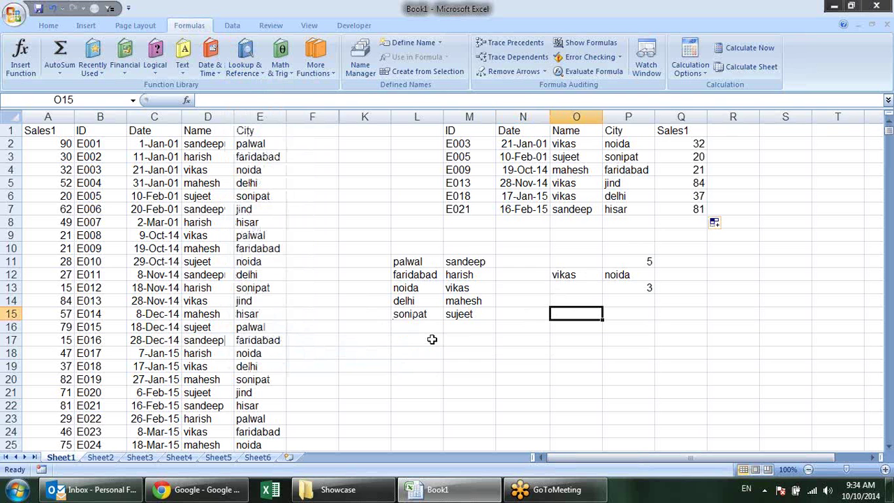
left_click(467, 355)
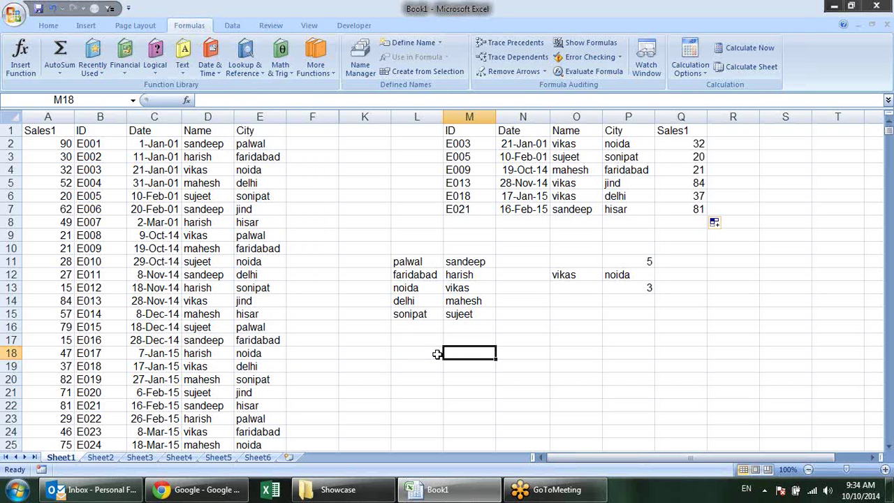
type("=ind")
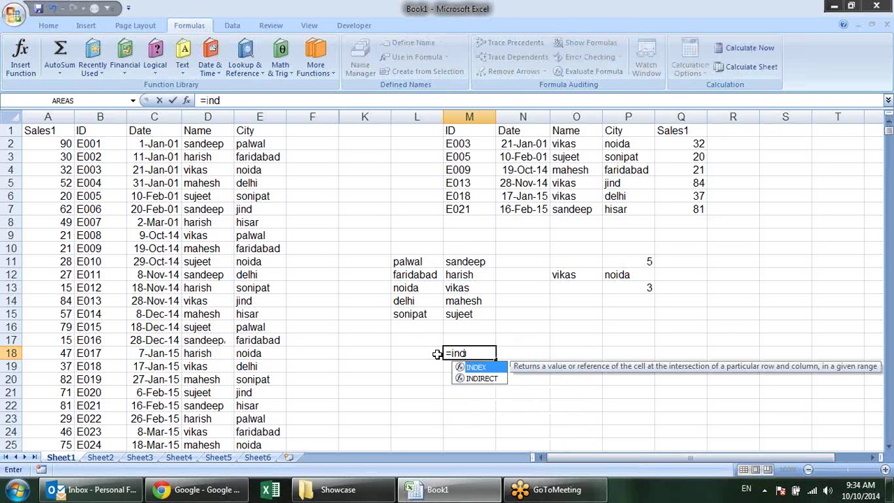
key("Tab")
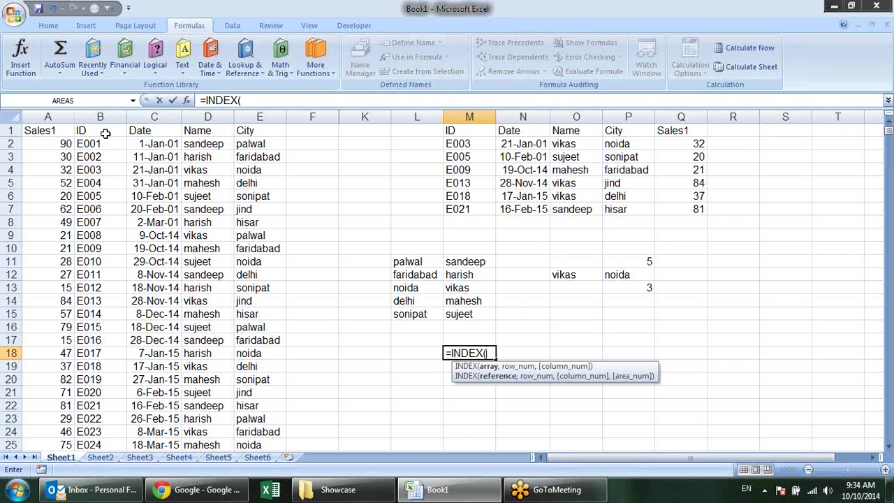
left_click_drag(57, 130, 262, 351)
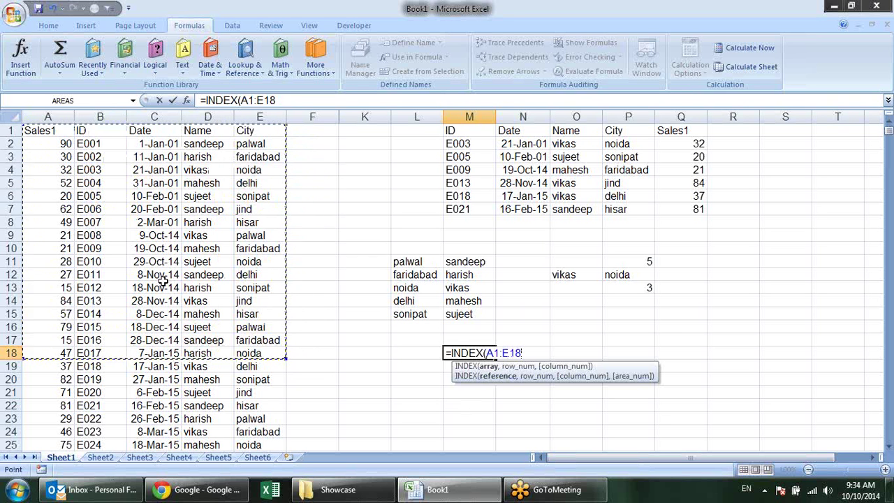
type(")")
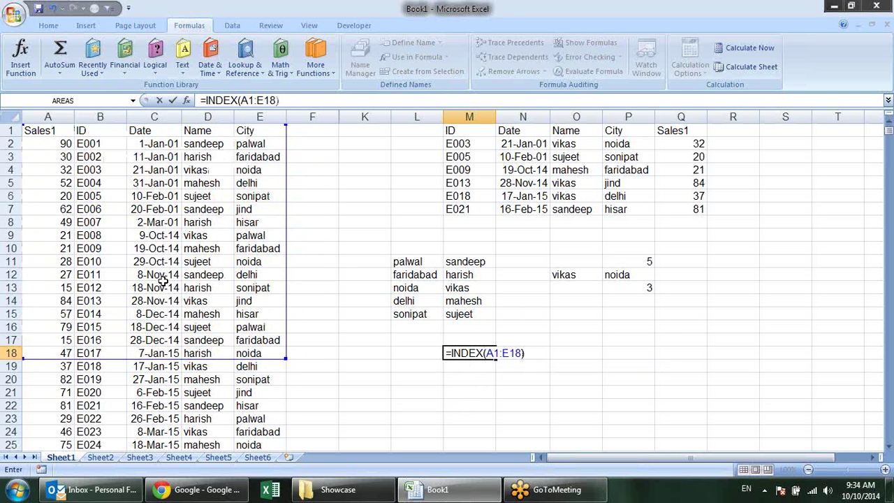
key("BackSpace")
type(",")
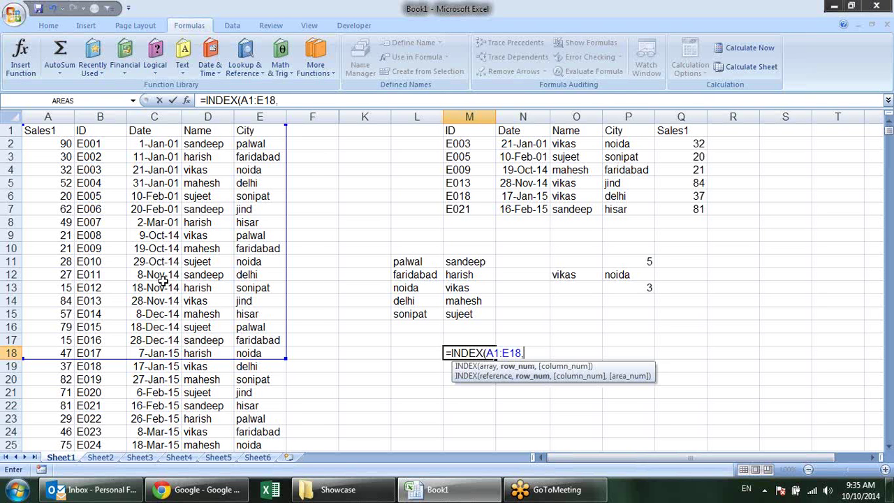
type("1,2")
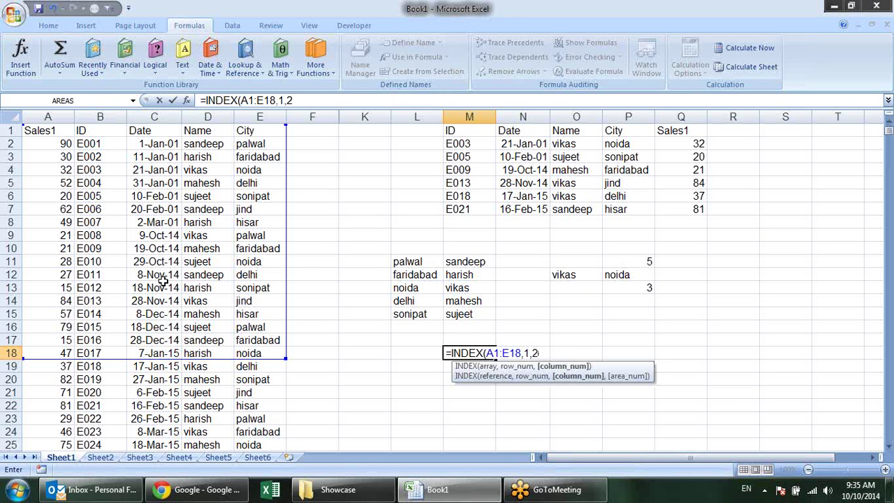
type(")")
key("Return")
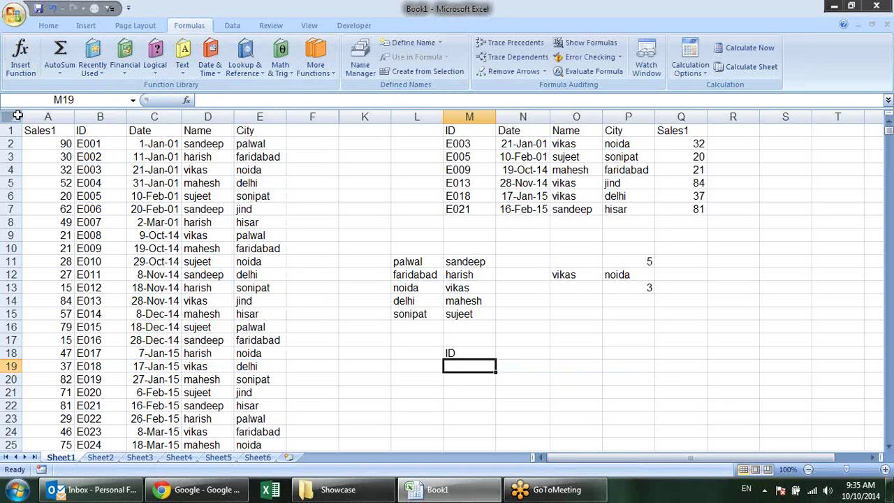
left_click(46, 132)
left_click(112, 132)
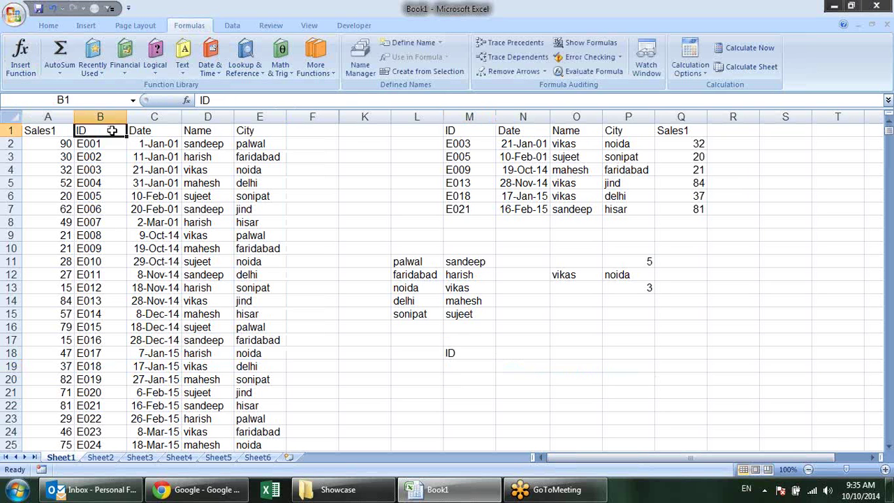
left_click(487, 354)
double_click(487, 353)
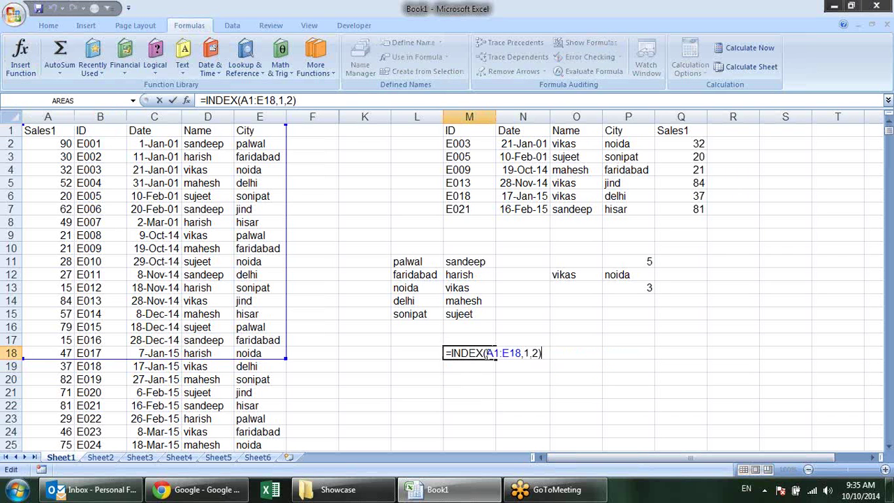
left_click(531, 353)
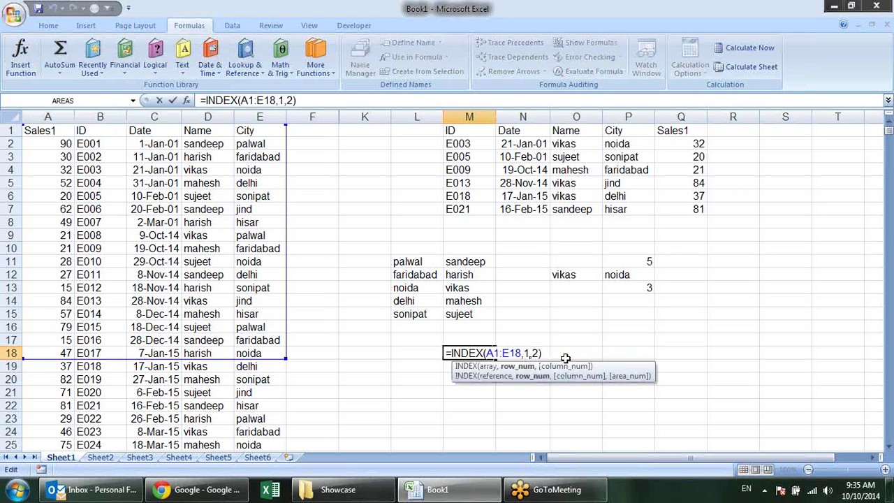
key("BackSpace")
type("3")
key("Right")
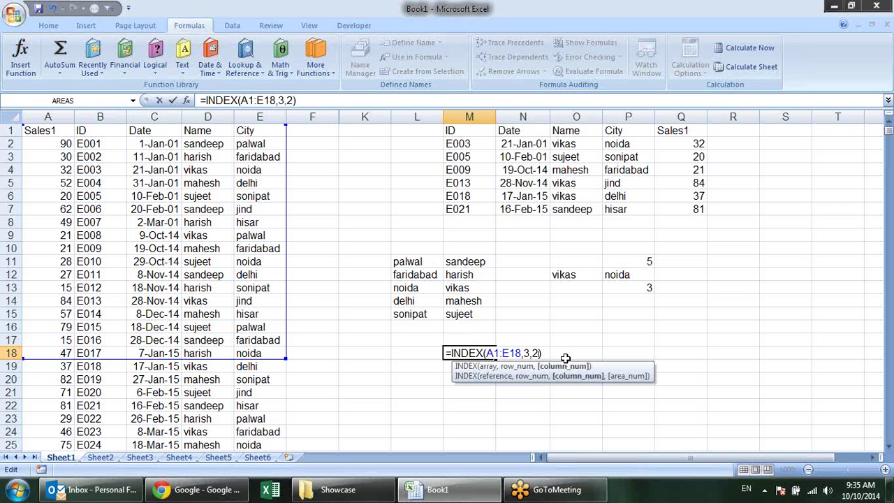
key("Delete")
type("4")
key("Return")
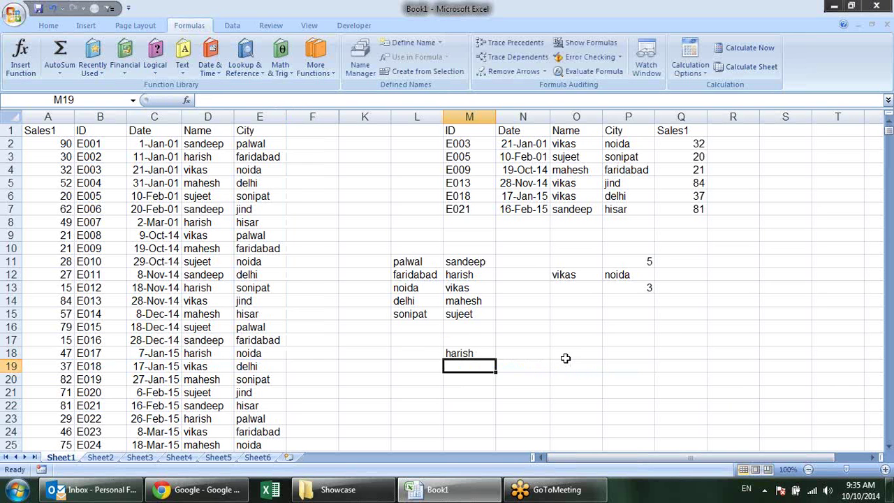
left_click(487, 352)
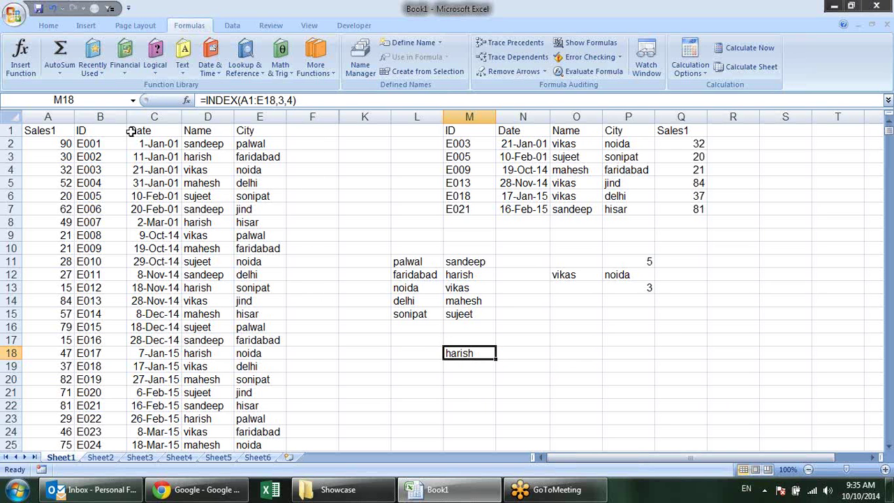
left_click(65, 134)
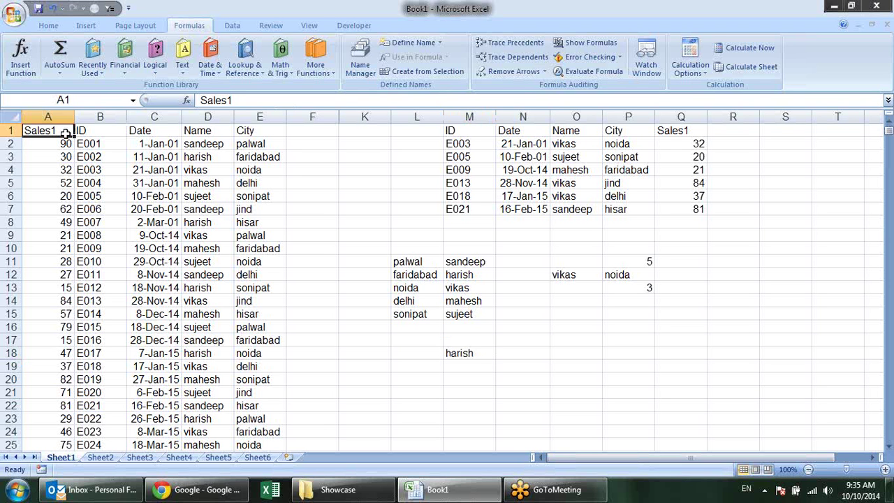
key("Down")
key("Down")
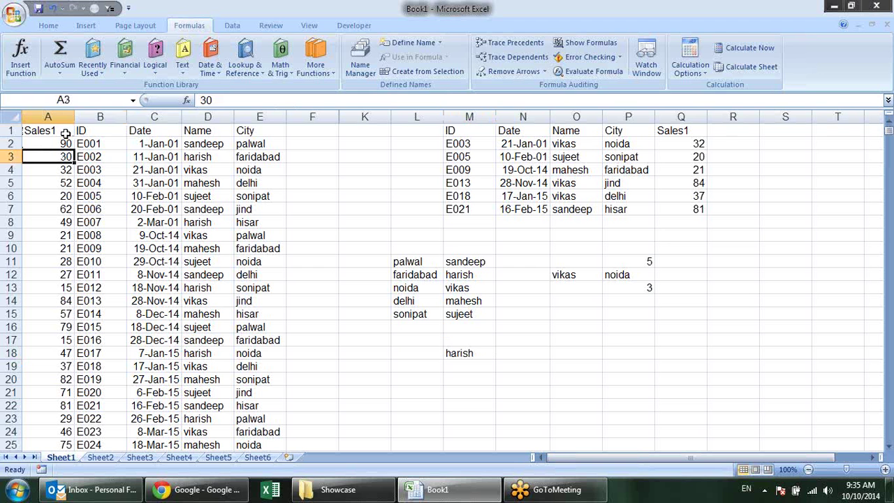
key("Right")
key("Right")
key("Right")
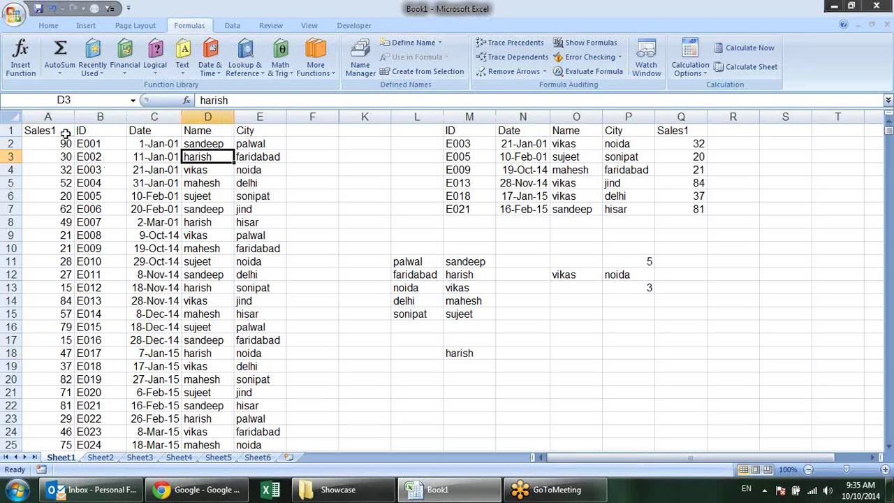
left_click(486, 358)
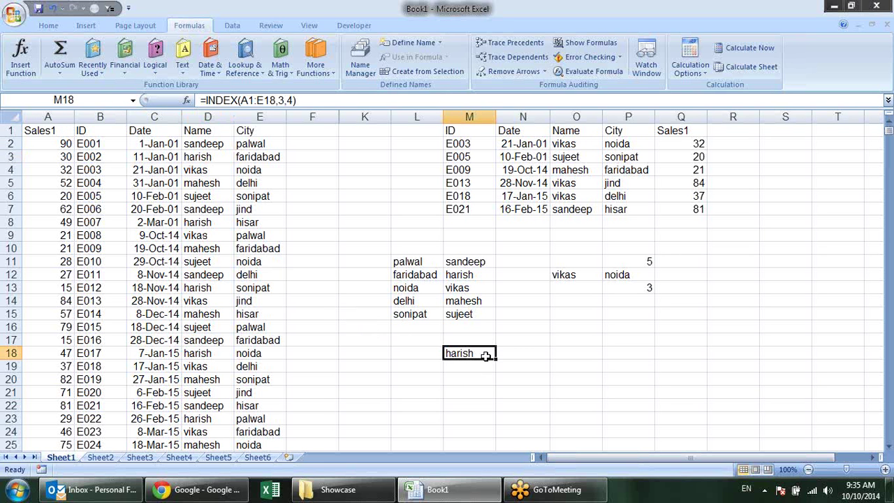
key("Delete")
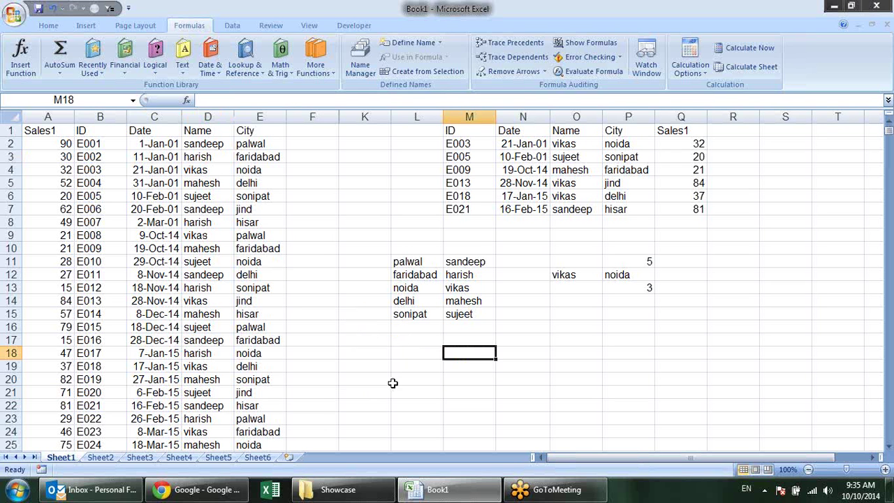
Review the existing VLOOKUP formulas in the lookup table, including N5 and P5
left_click(554, 339)
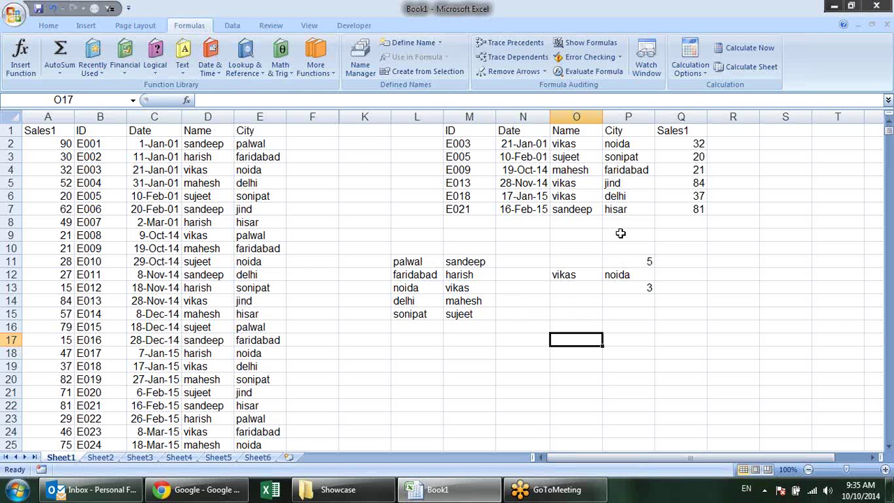
left_click(616, 202)
left_click(549, 183)
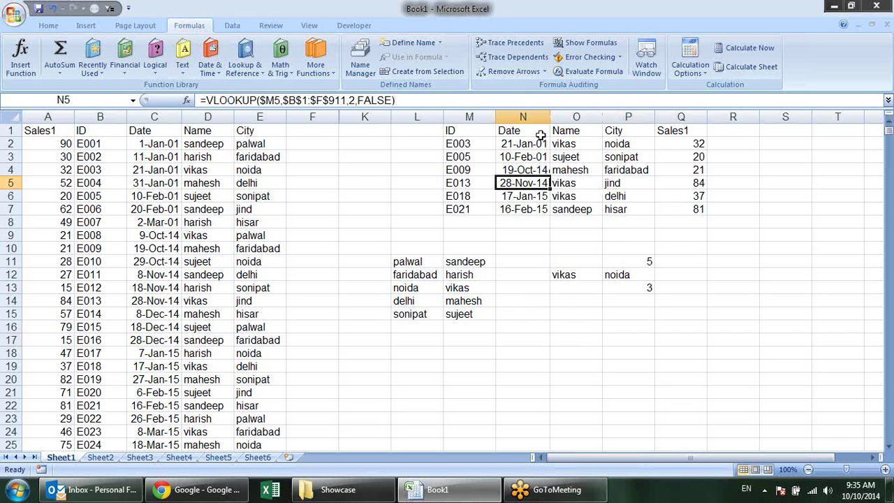
left_click(537, 142)
left_click(593, 145)
left_click(618, 181)
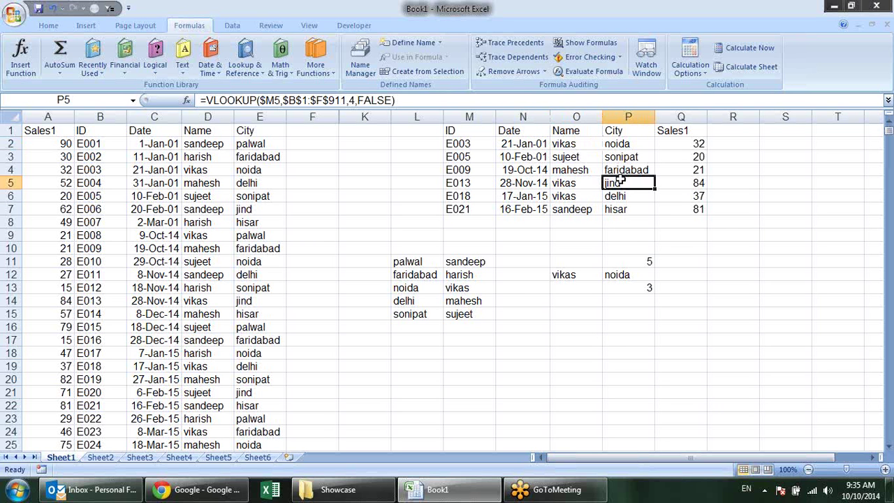
key("Down")
key("Down")
Copy the Sales1 column A into column F
left_click(67, 117)
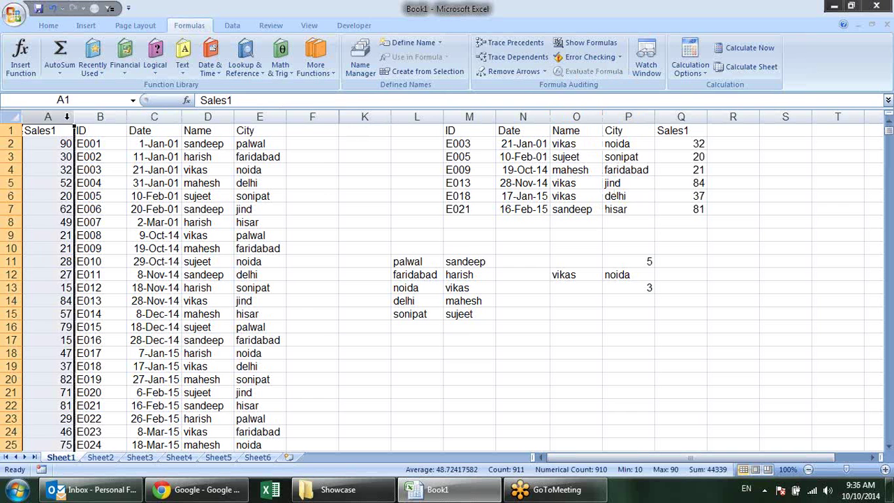
key("ctrl+c")
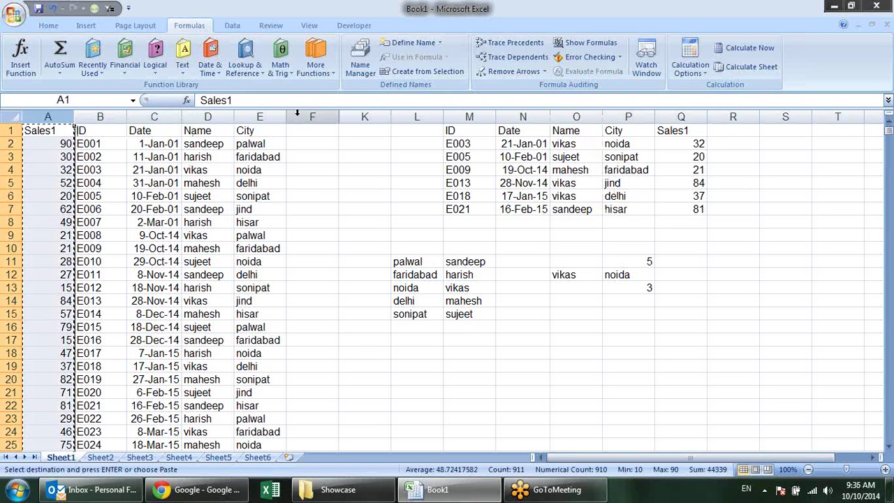
left_click(296, 114)
key("ctrl+v")
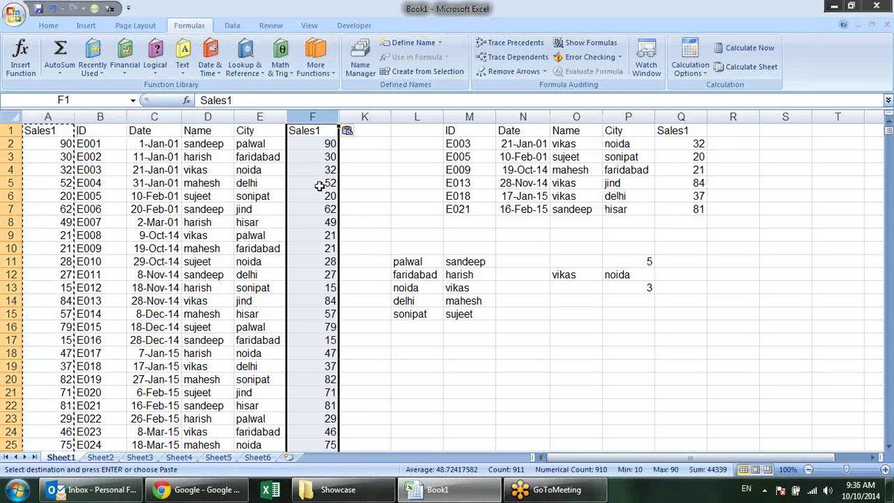
left_click(326, 183)
left_click(365, 207)
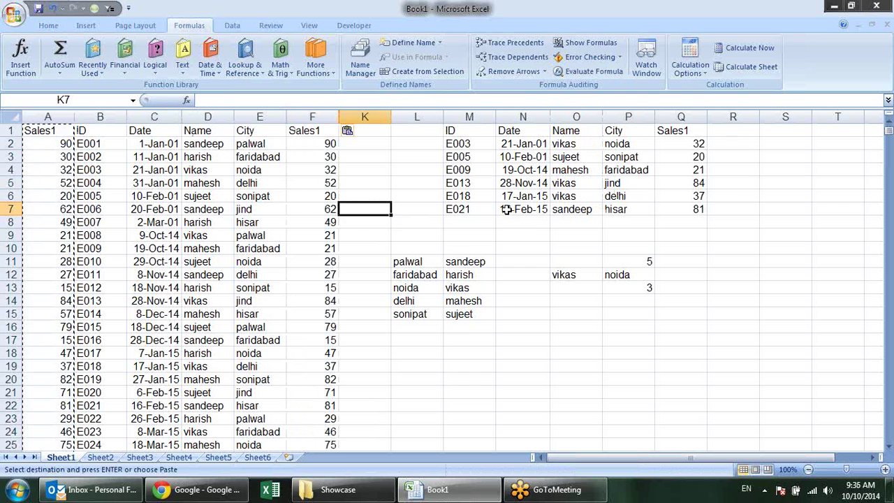
left_click(724, 236)
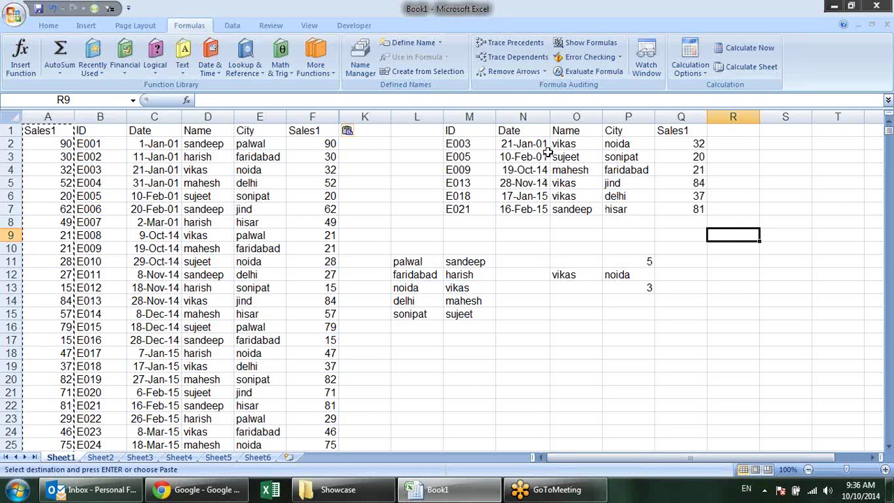
left_click(409, 274)
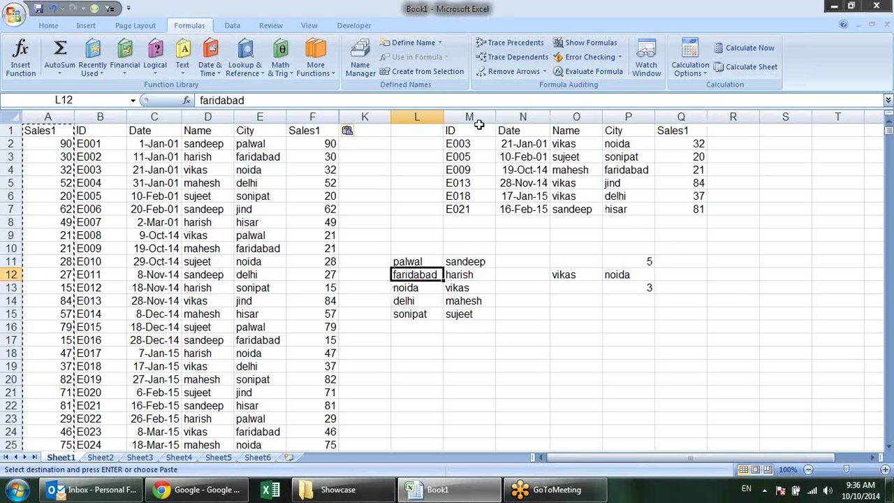
Copy the headers ID, Date, Name, City, Sales1 from M1:Q1 to L17
left_click_drag(474, 130, 666, 131)
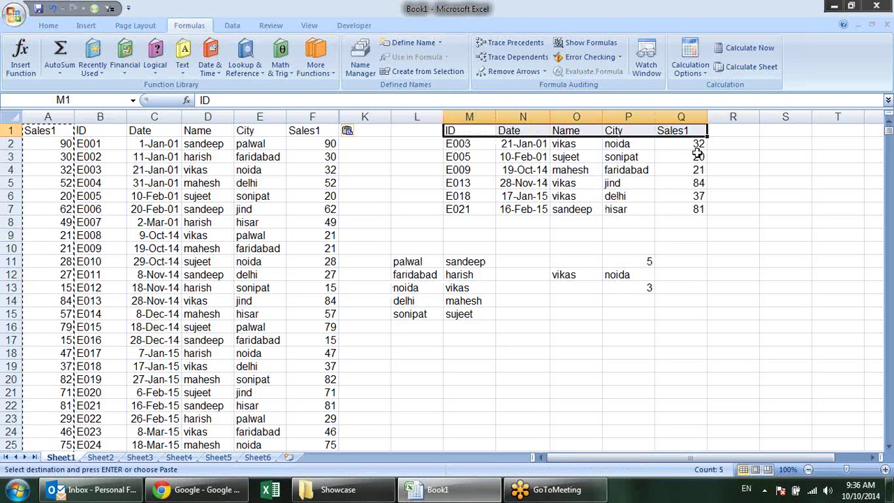
key("ctrl+c")
left_click(426, 345)
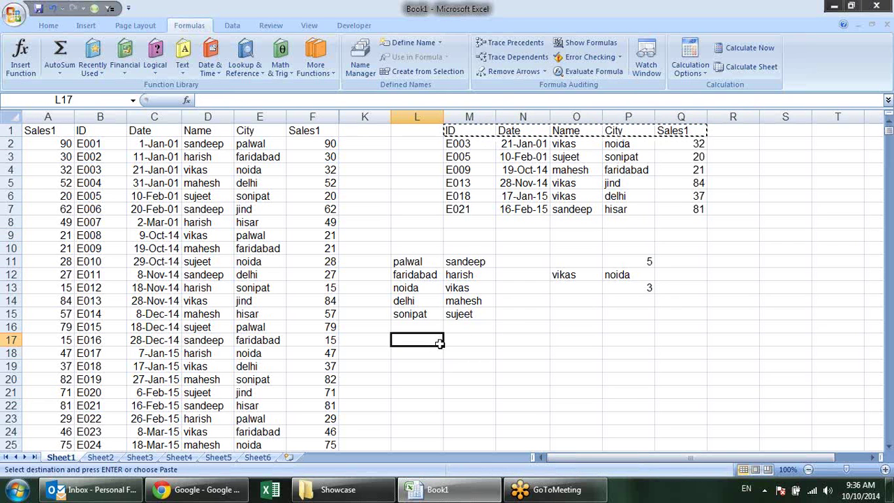
key("ctrl+v")
left_click(652, 379)
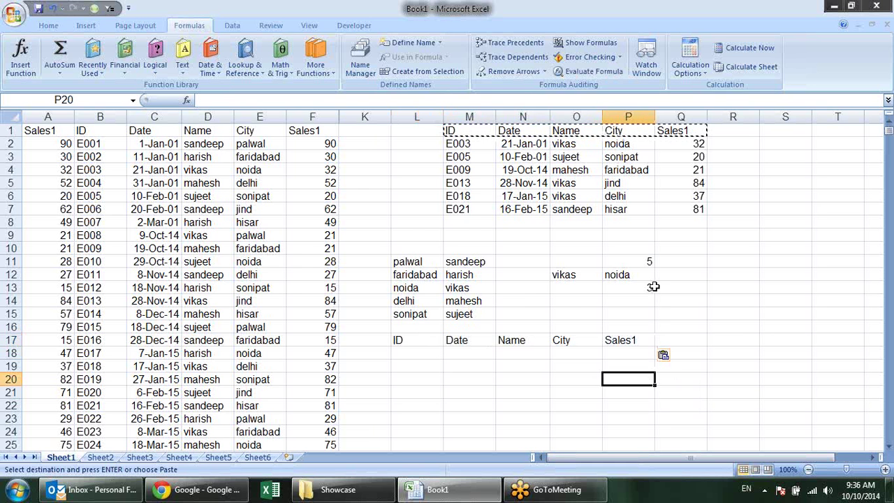
scroll(654, 294, "down", 1)
scroll(646, 311, "up", 1)
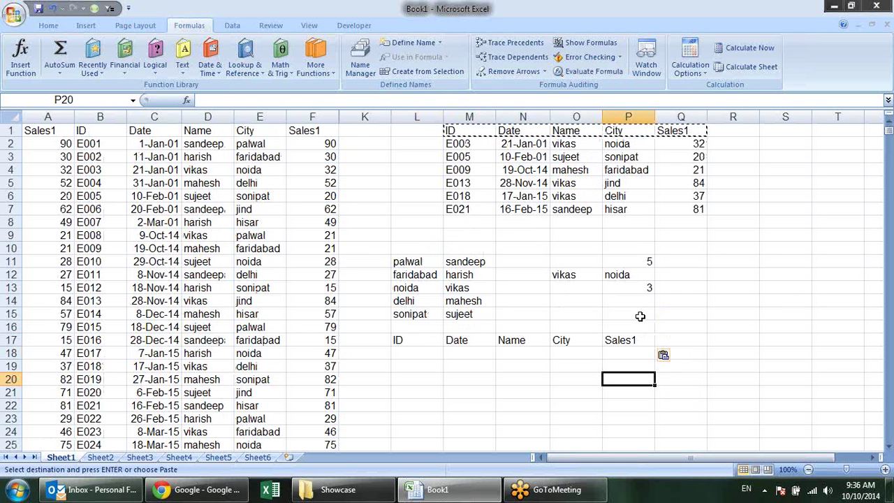
key("Escape")
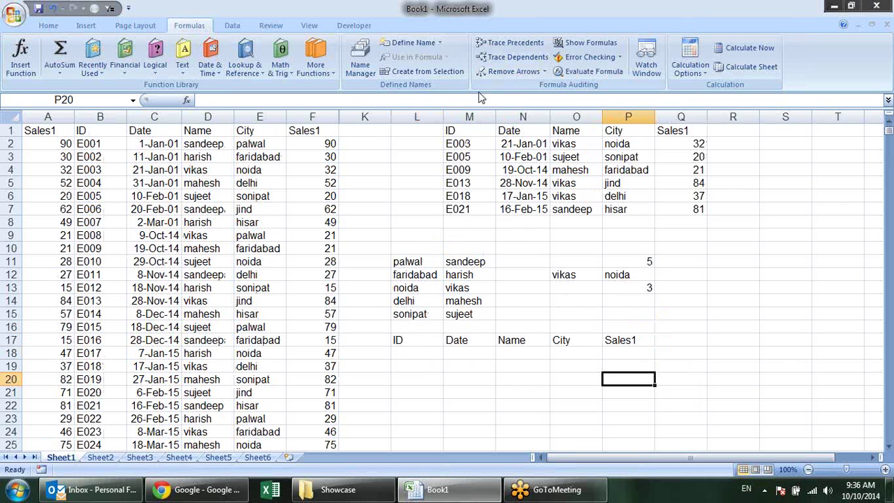
Copy the IDs E003–E021 from M2:M7 into L18:L23
left_click_drag(462, 143, 467, 209)
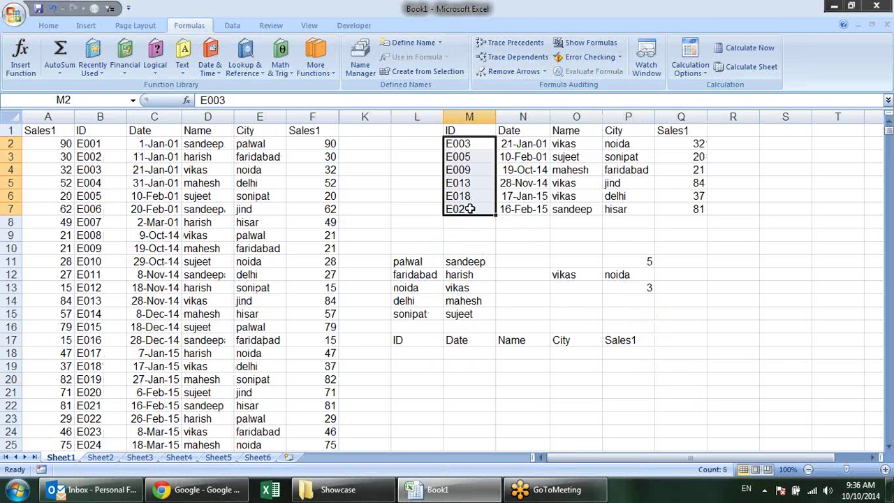
key("ctrl+c")
left_click(423, 353)
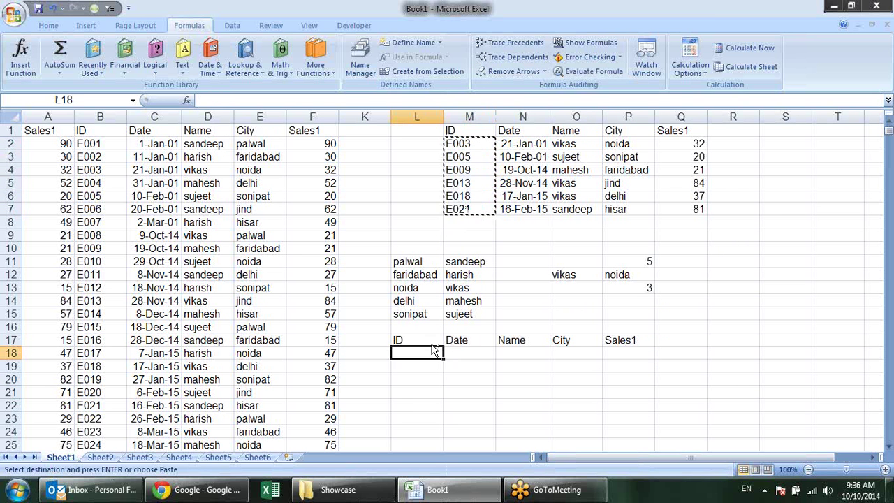
key("ctrl+v")
left_click(476, 351)
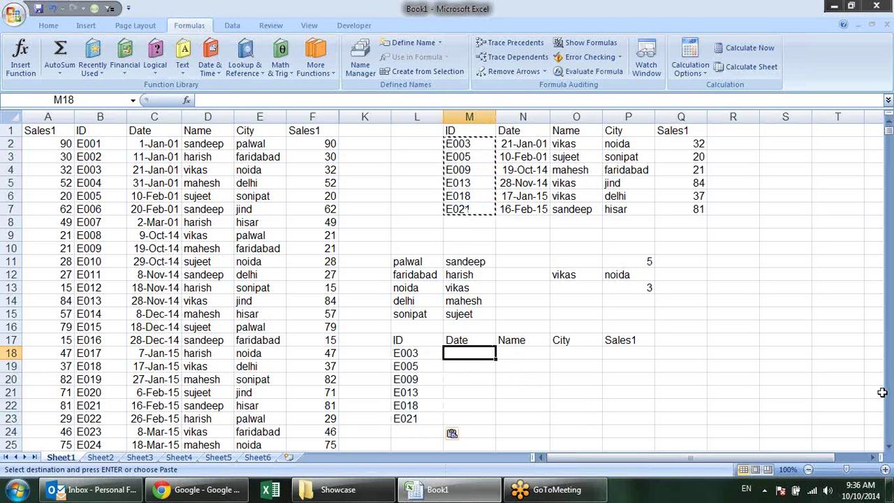
key("Escape")
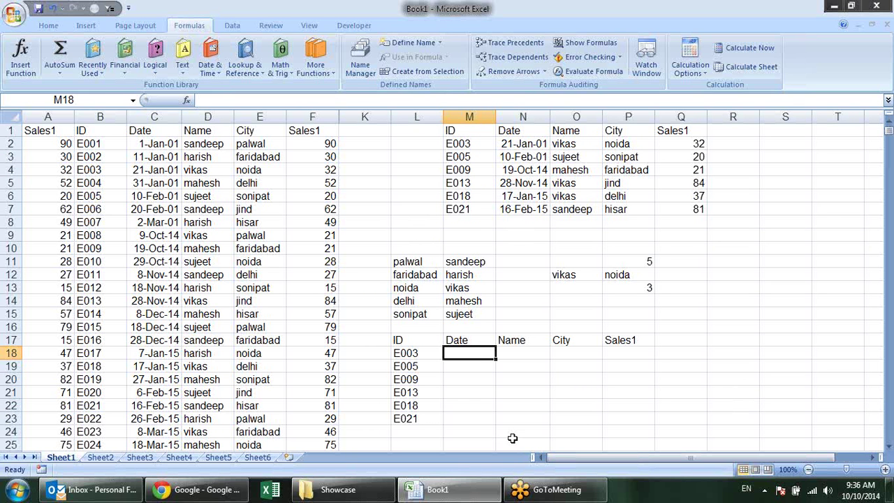
Enter =MATCH(M17,B1:F1,0) in M18 to find the Date header's position
type("=ma")
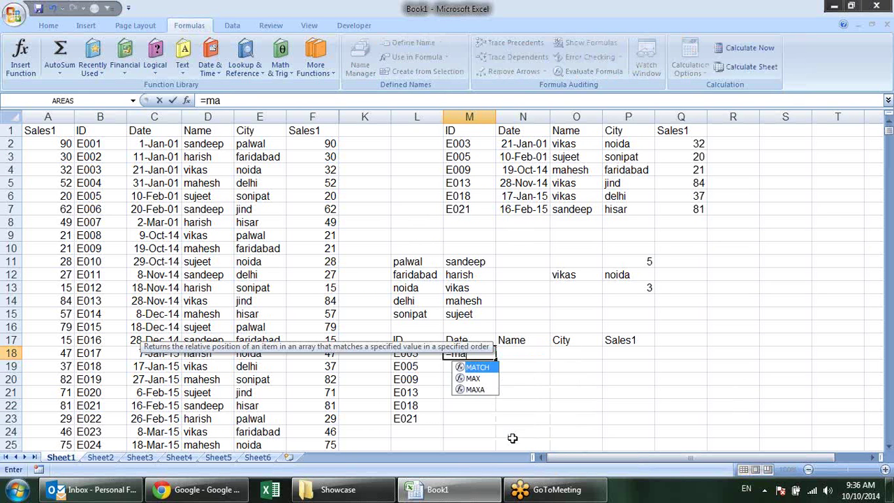
key("Tab")
left_click(472, 340)
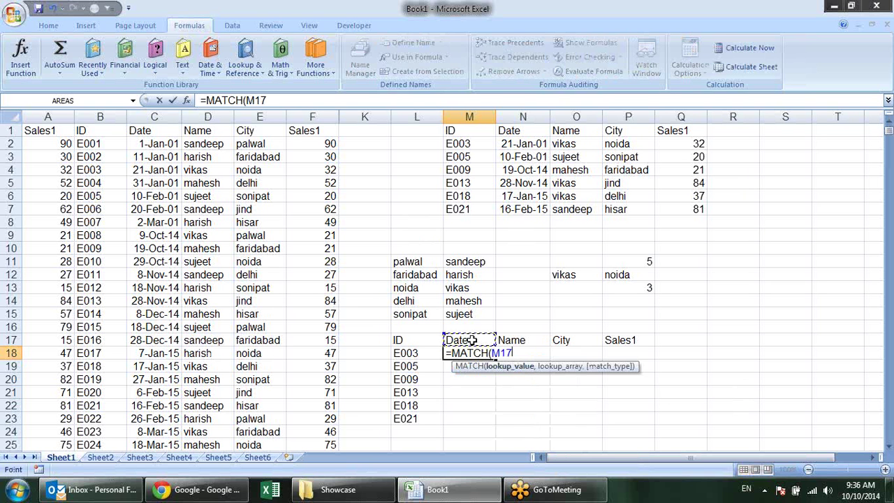
type(",")
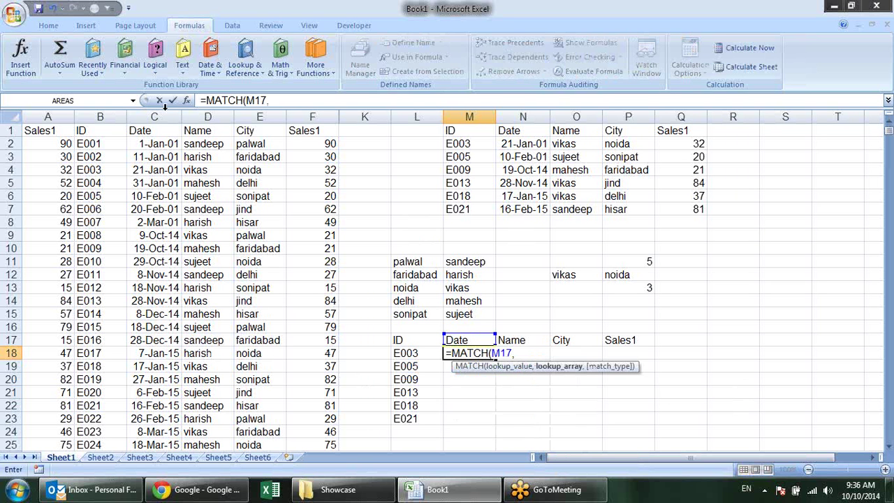
left_click_drag(93, 133, 321, 131)
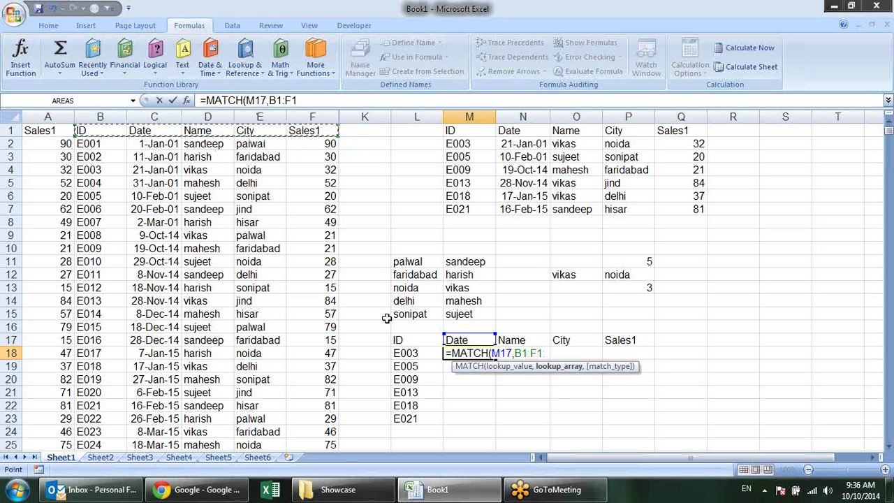
type(",")
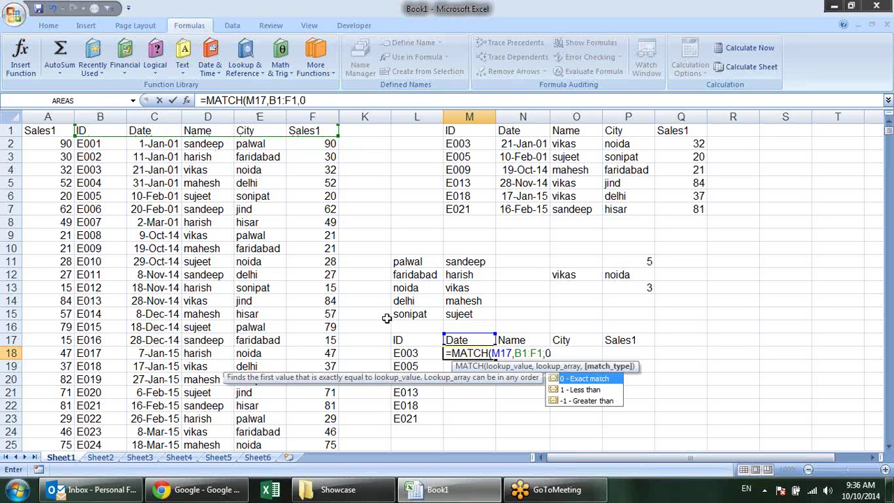
type("0)")
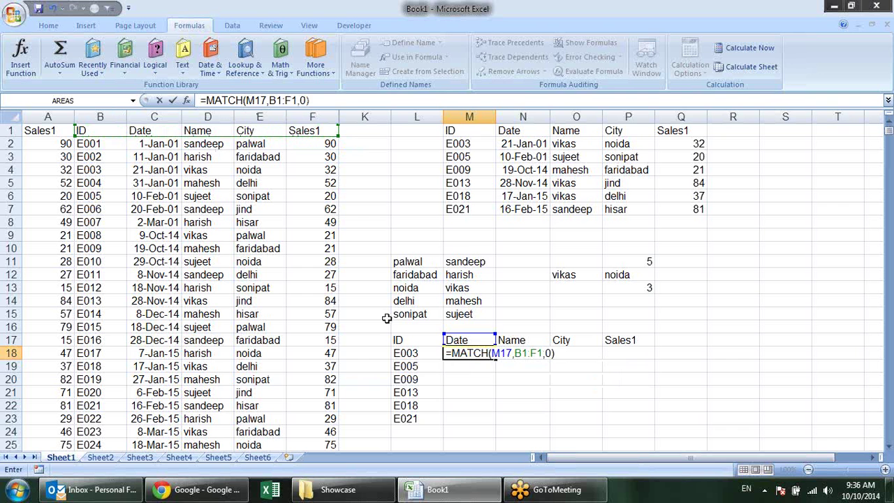
key("Return")
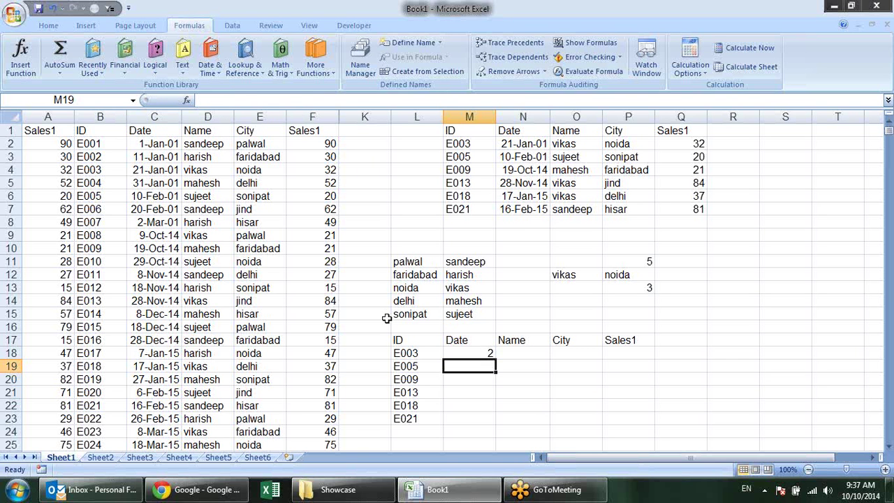
Revise M18 to =MATCH(M$17,$B$1:$F$1,0) with an absolute range and locked row 17
left_click(475, 353)
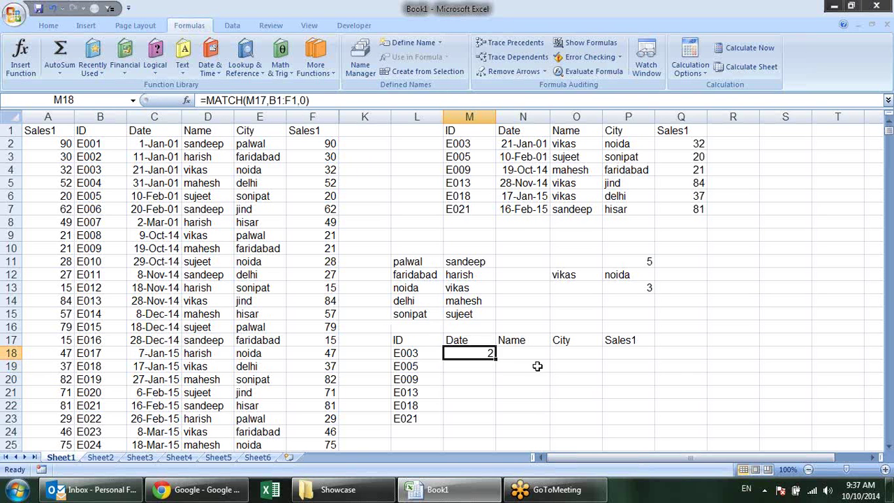
key("F2")
left_click_drag(516, 352, 544, 355)
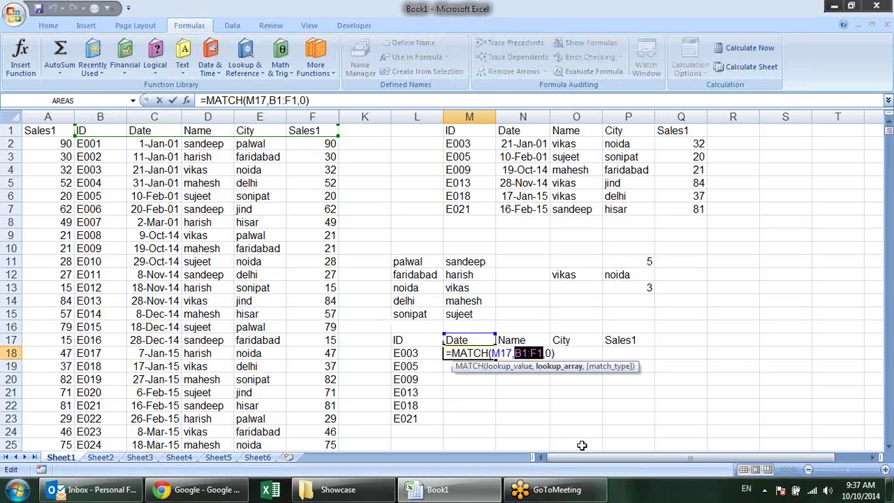
key("F4")
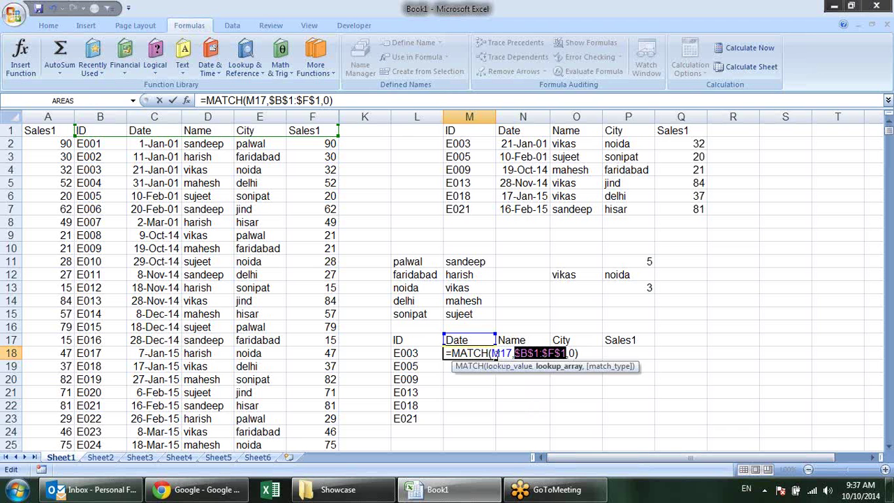
left_click(504, 353)
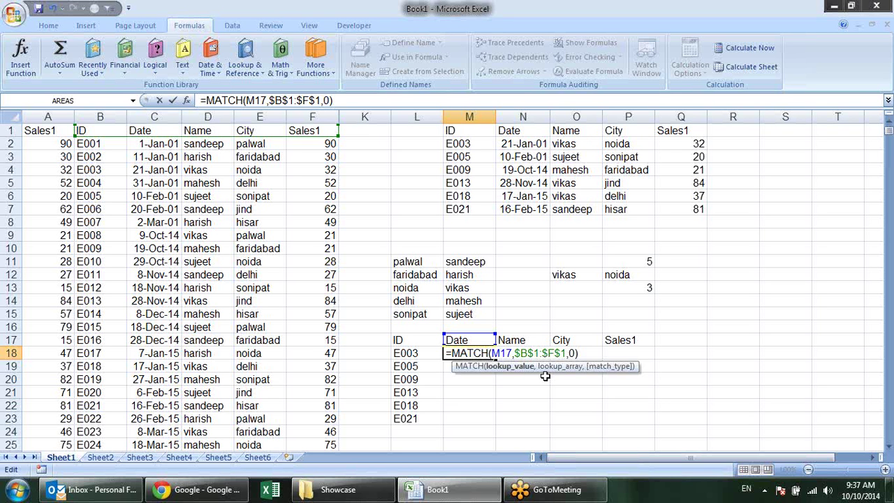
type("$")
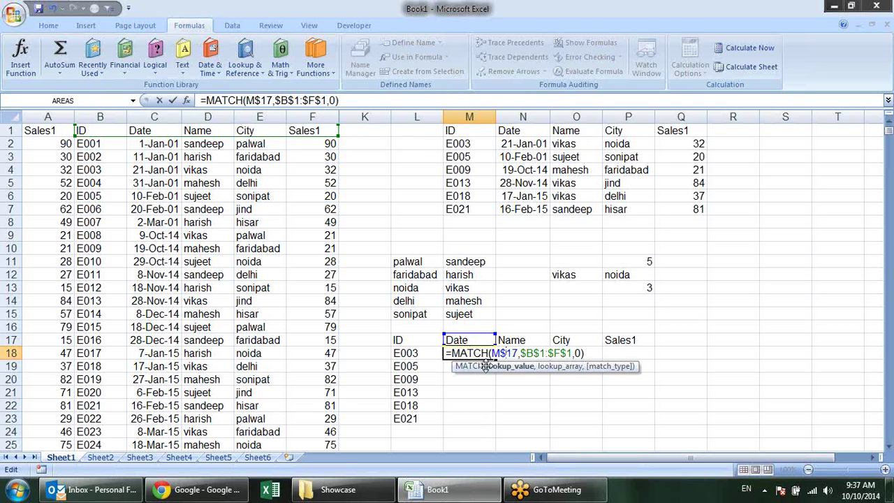
key("ctrl+Return")
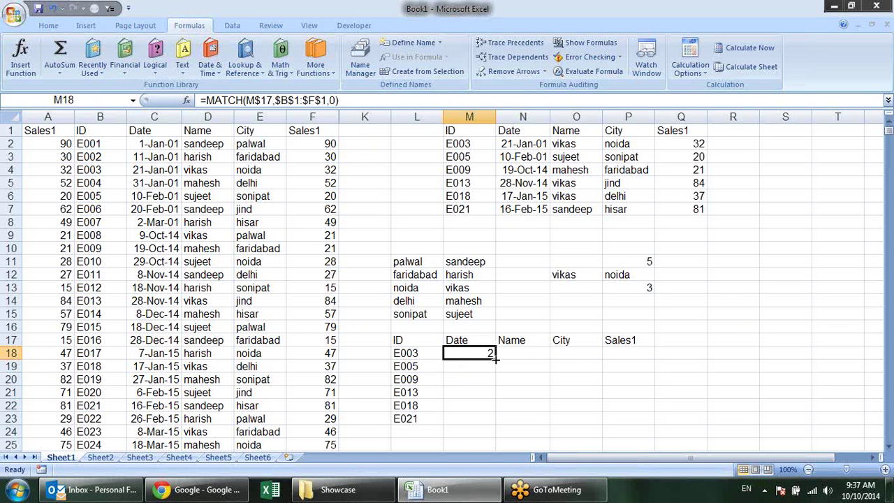
Fill M18's MATCH formula right to P18 and check that N18–P18 return 3, 4 and 5
left_click_drag(494, 357, 661, 344)
left_click(546, 391)
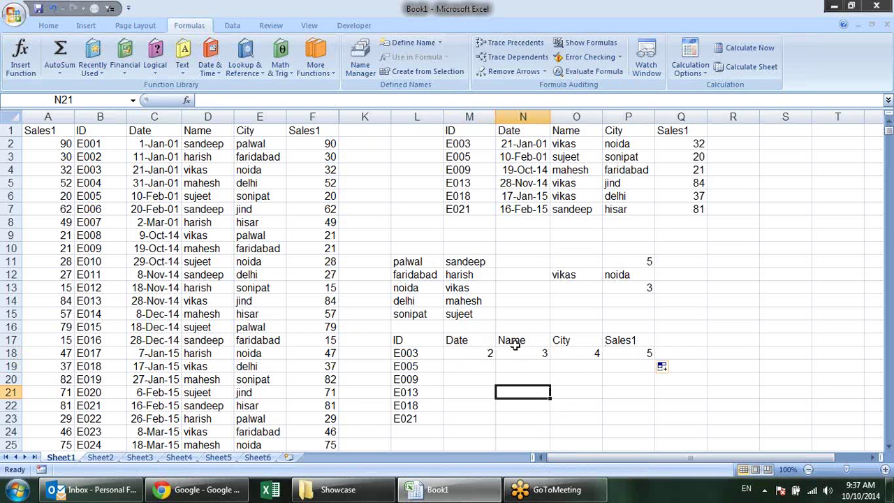
left_click(490, 357)
left_click(498, 351)
left_click(584, 352)
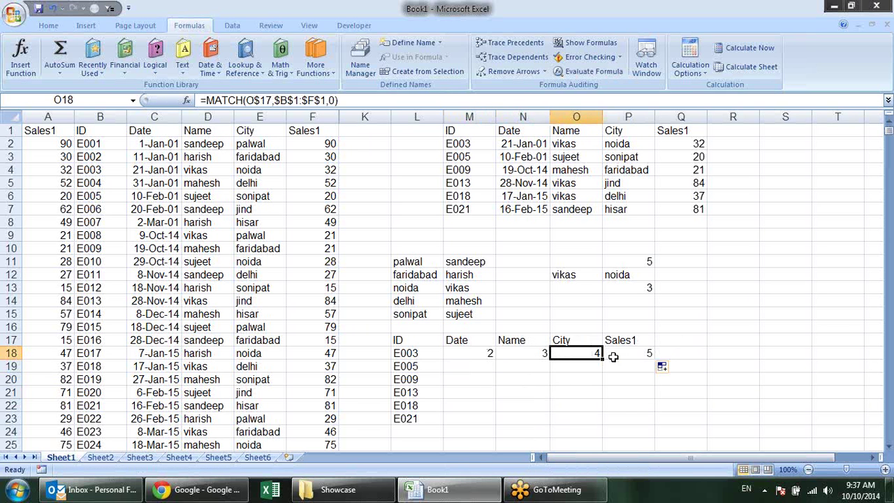
left_click(613, 357)
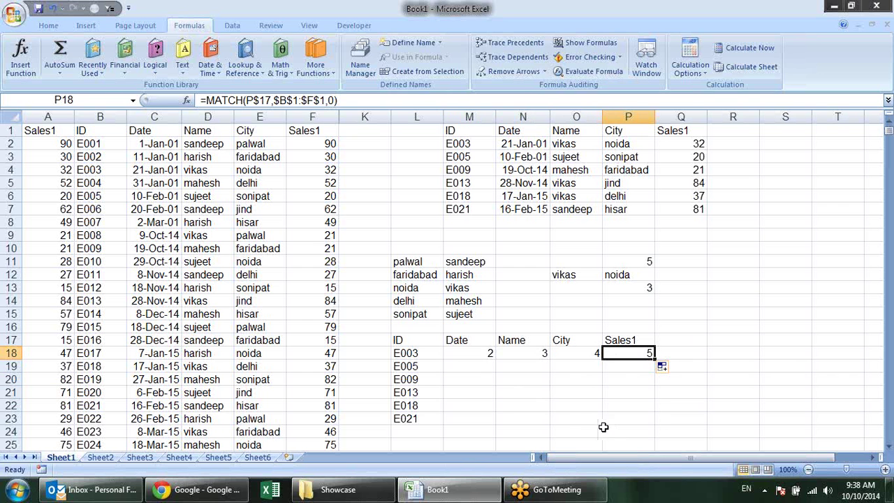
left_click(480, 354)
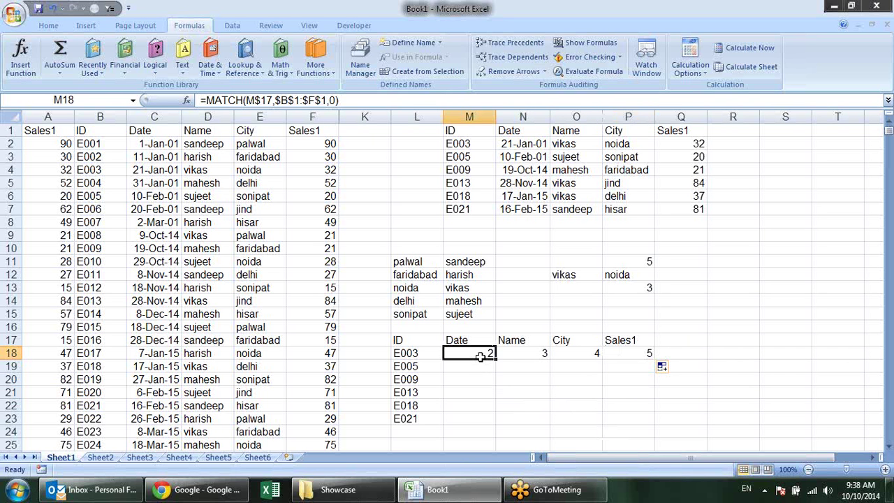
Copy M18's MATCH expression and start =VLOOKUP(L18,B1:F911, in M18
double_click(481, 354)
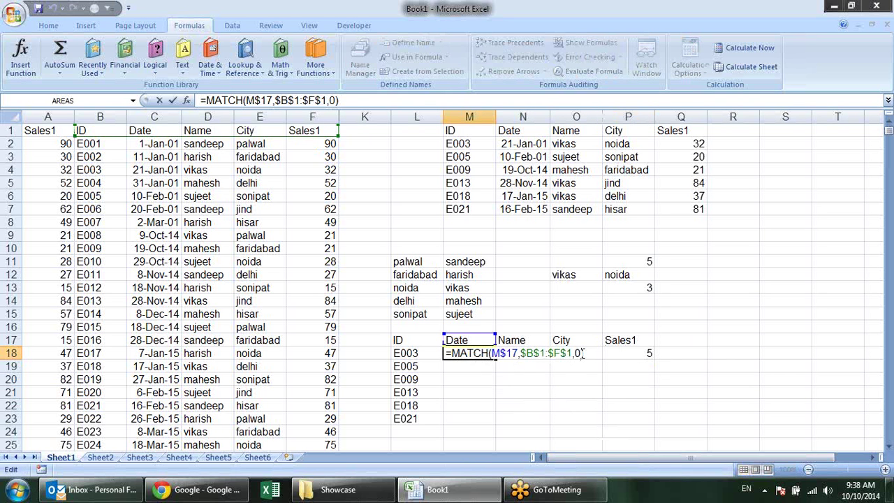
left_click_drag(583, 354, 451, 360)
key("Escape")
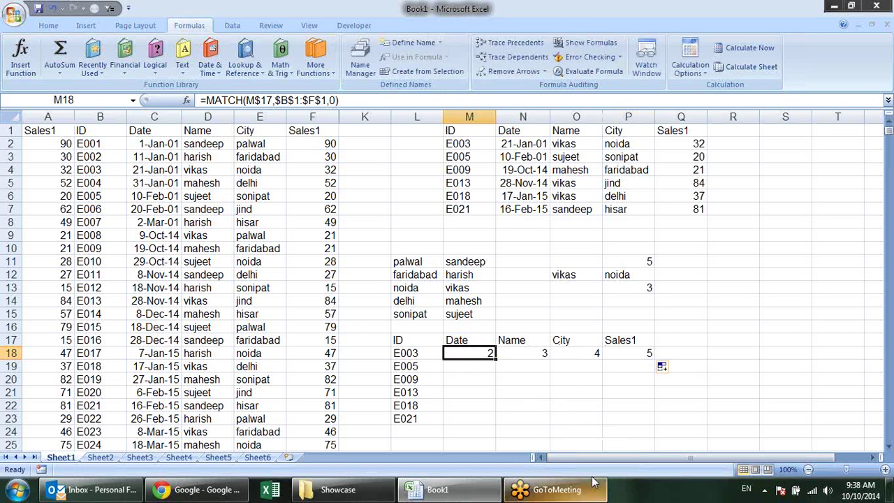
type("=vl")
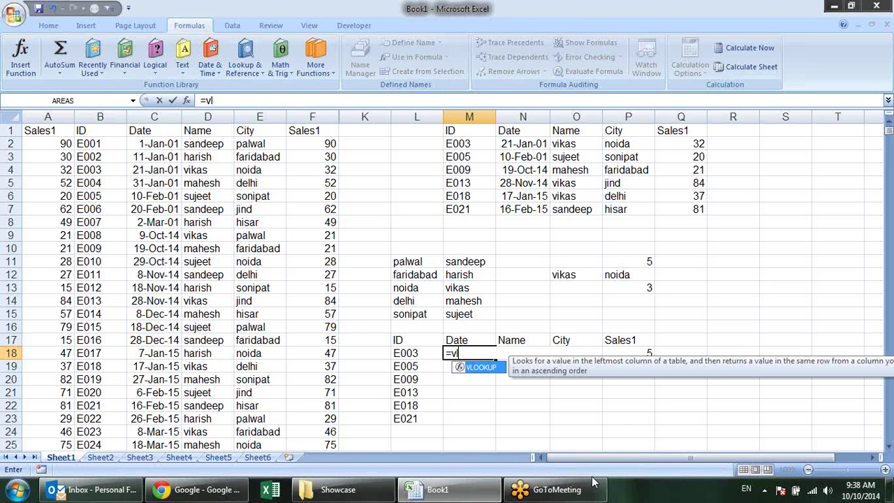
key("Tab")
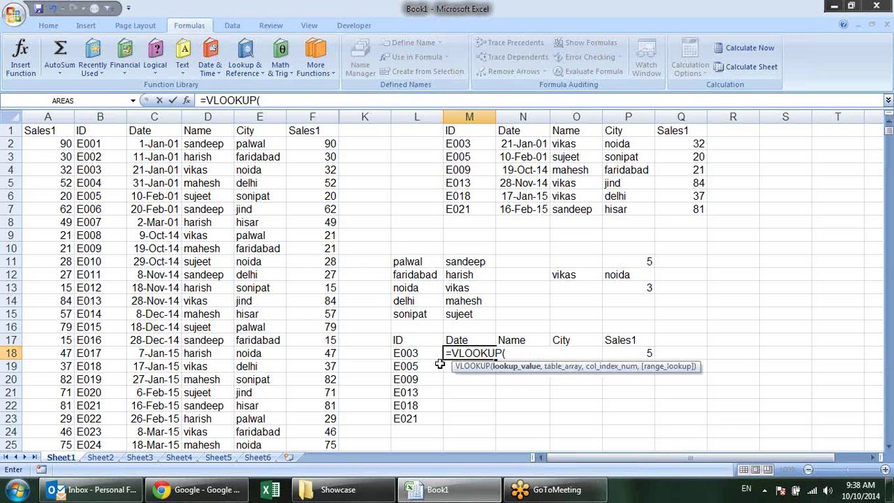
left_click(429, 354)
type(",")
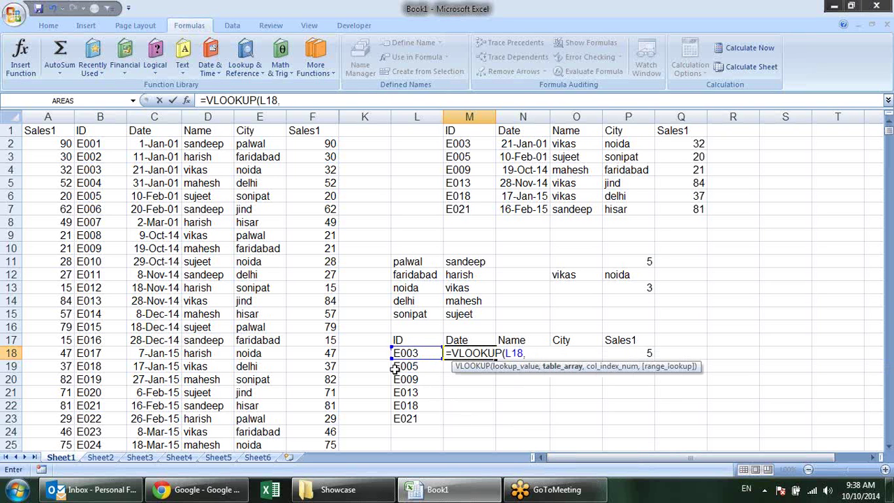
left_click(106, 133)
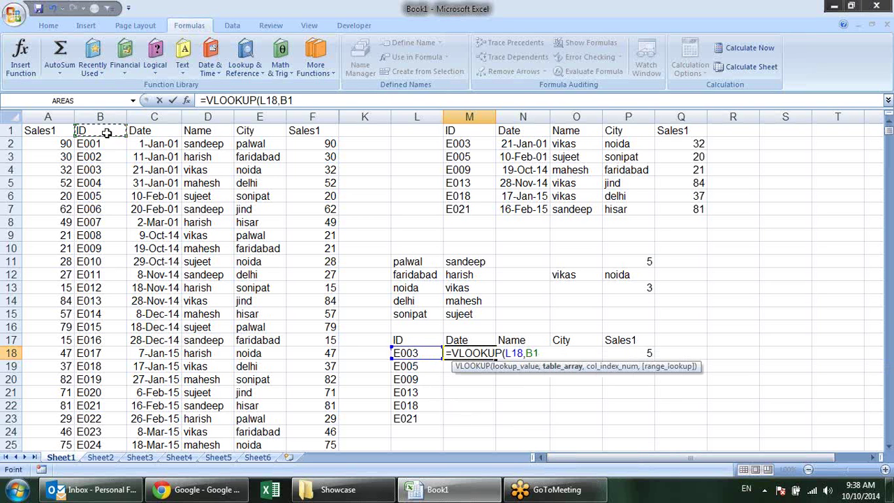
key("shift+Right")
key("shift+Right")
key("shift+Right")
key("shift+Right")
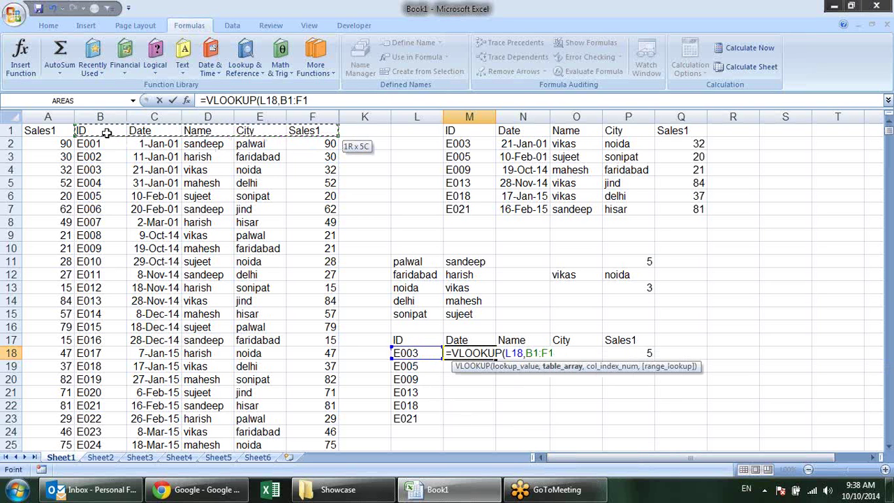
key("ctrl+shift+Down")
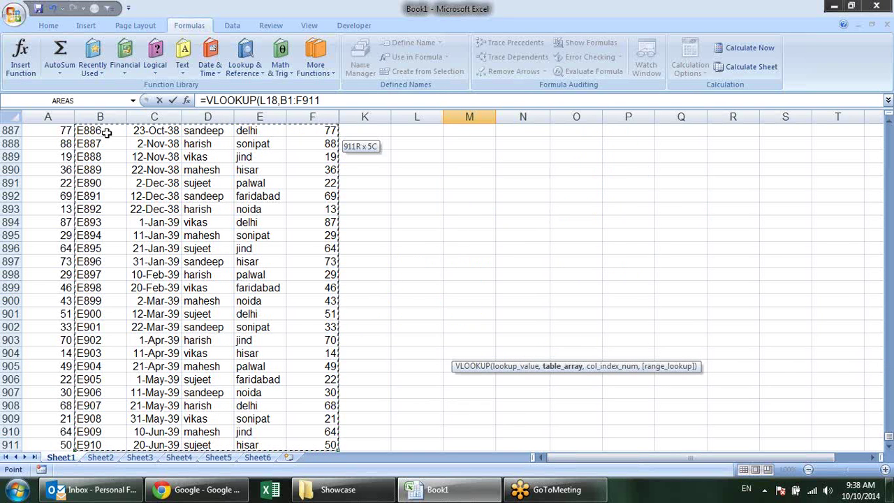
type(",")
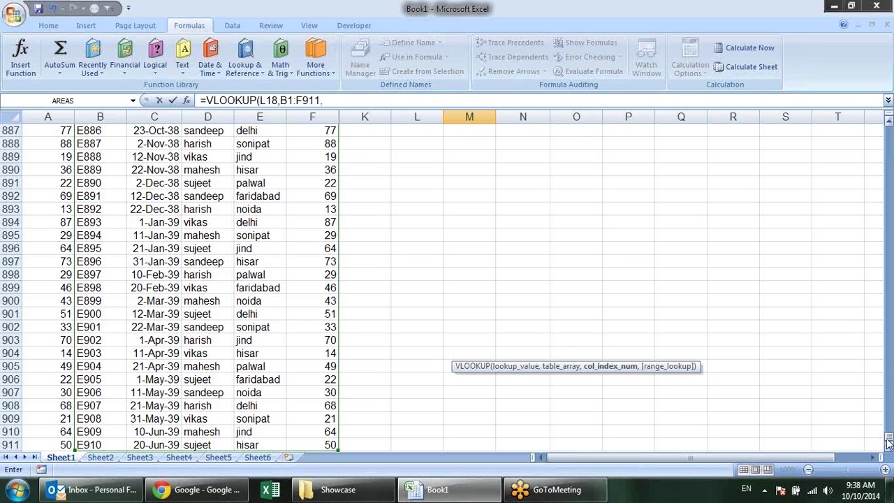
Paste the MATCH expression as the column index and close with exact match 0
left_click_drag(888, 436, 887, 130)
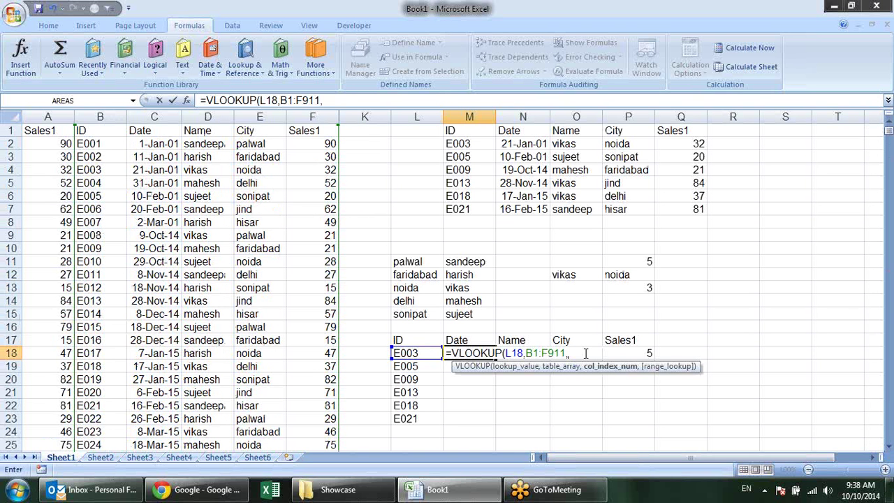
key("ctrl+v")
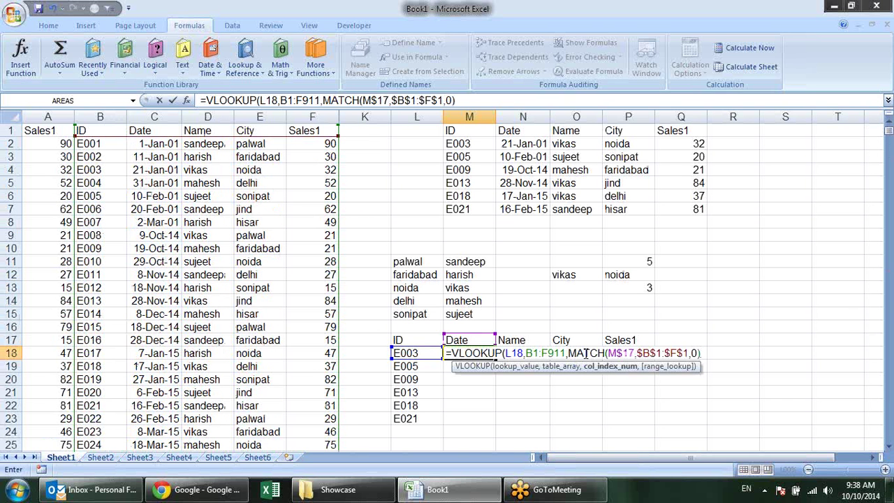
type(",")
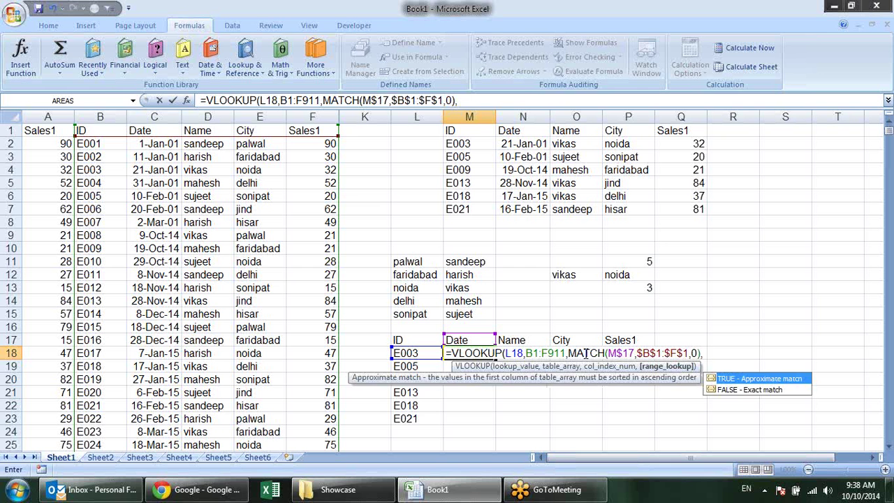
key("Right")
key("BackSpace")
key("BackSpace")
key("BackSpace")
type("0)")
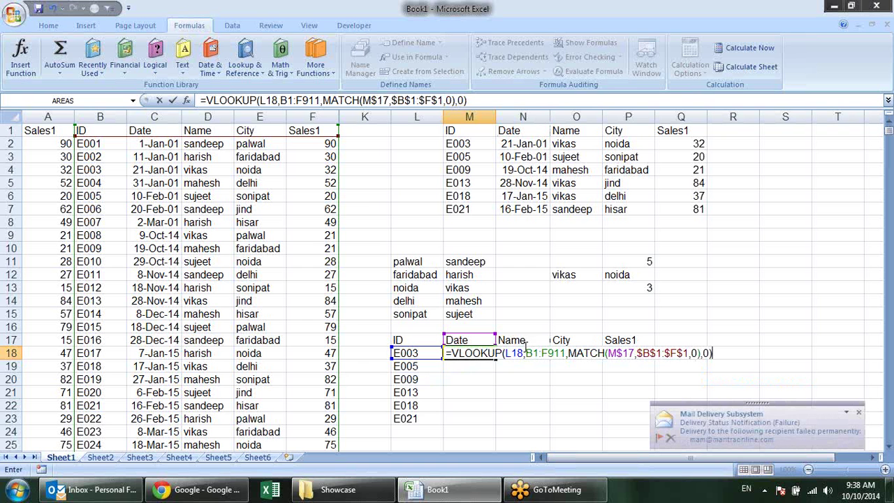
Make the range $B$1:$F$911 absolute and lock the lookup value as $L18
left_click(525, 353)
key("shift+Home")
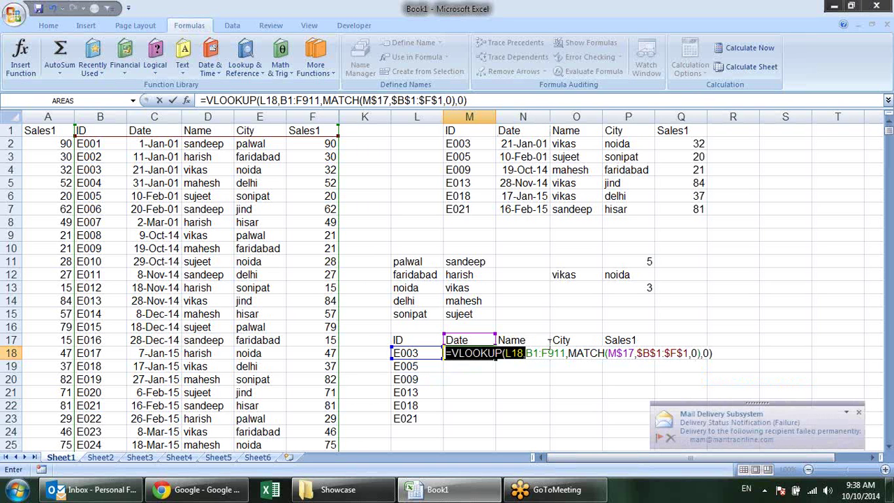
left_click_drag(525, 353, 565, 352)
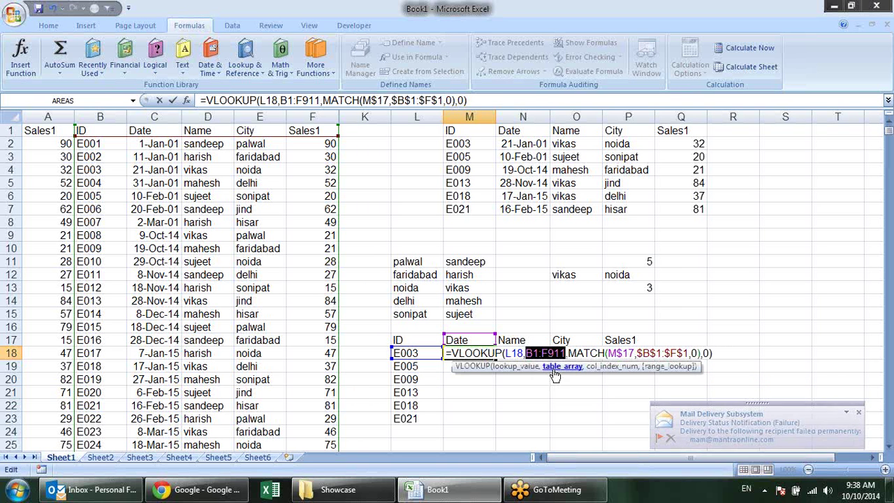
key("F4")
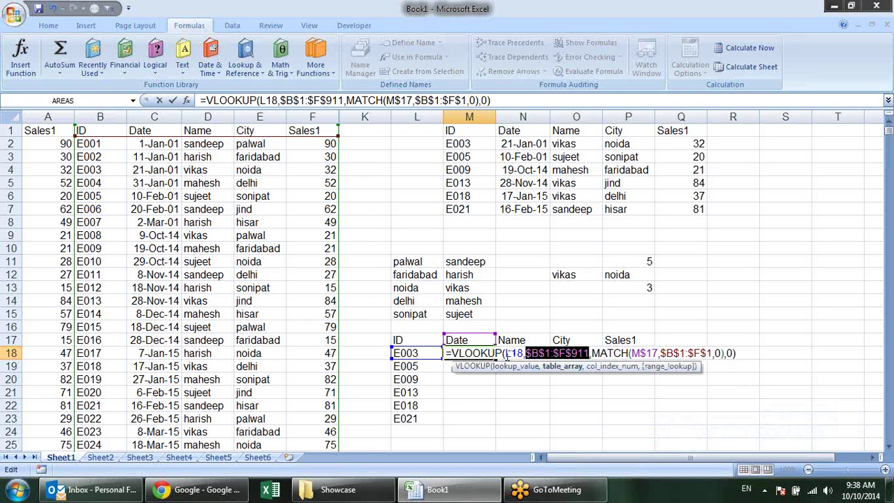
left_click(509, 353)
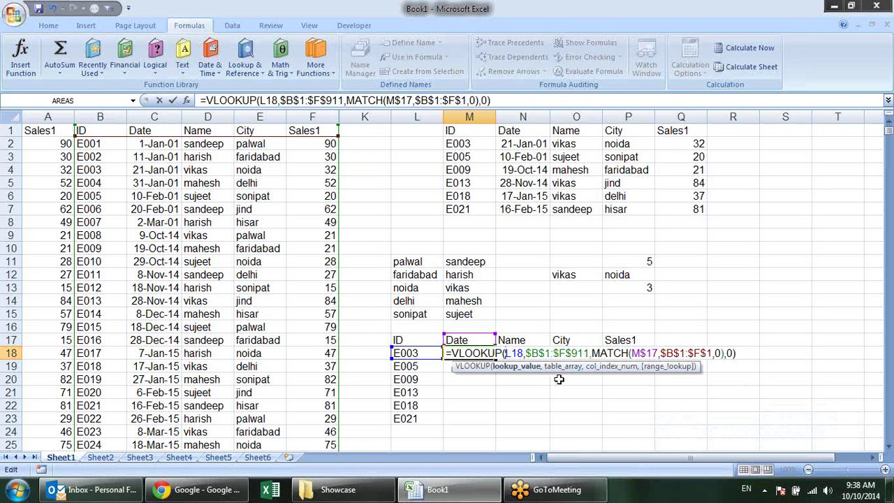
type("$")
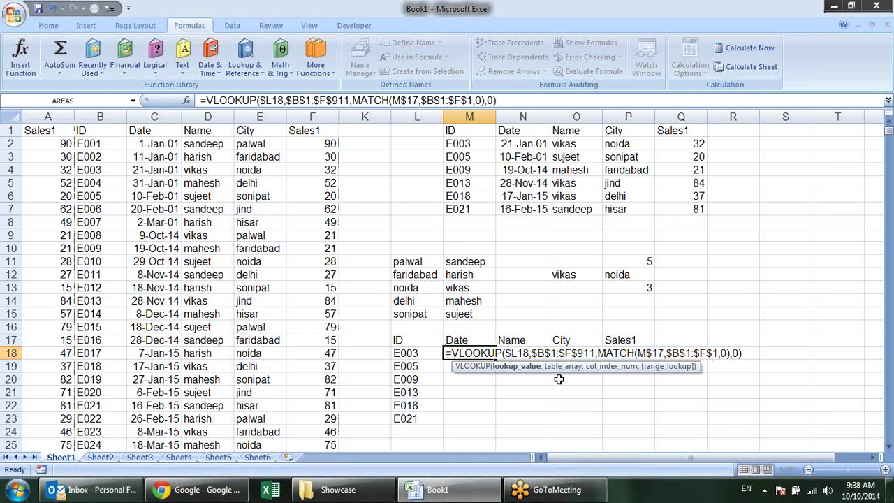
key("Return")
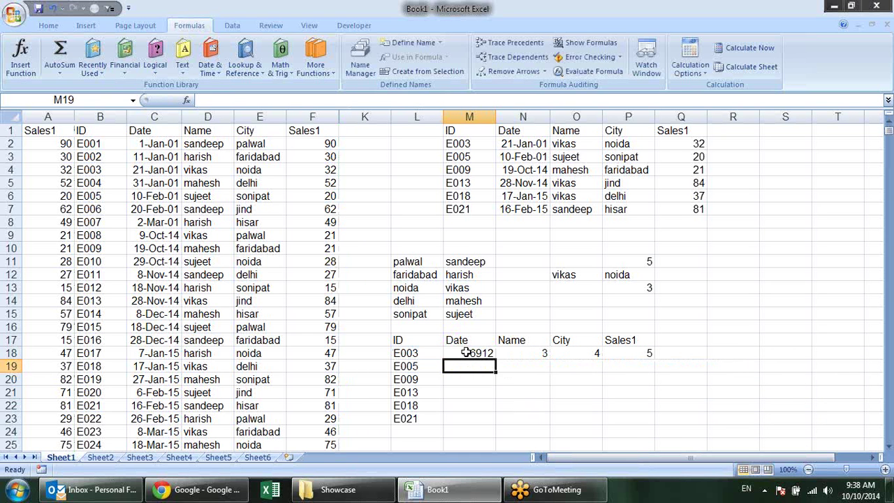
left_click(467, 353)
Fill the lookup formula over M18:P23 and format M18:M23 as 14-Mar-01 style dates
left_click_drag(496, 359, 656, 425)
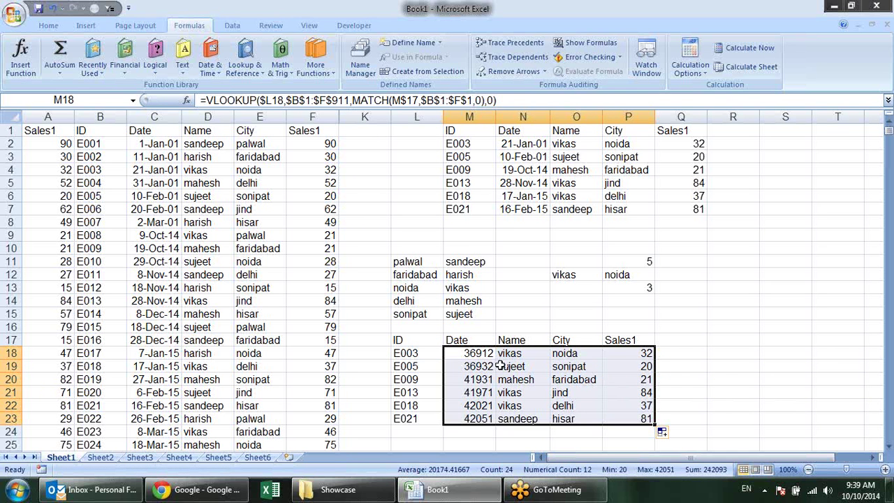
left_click_drag(482, 354, 481, 416)
left_click(48, 25)
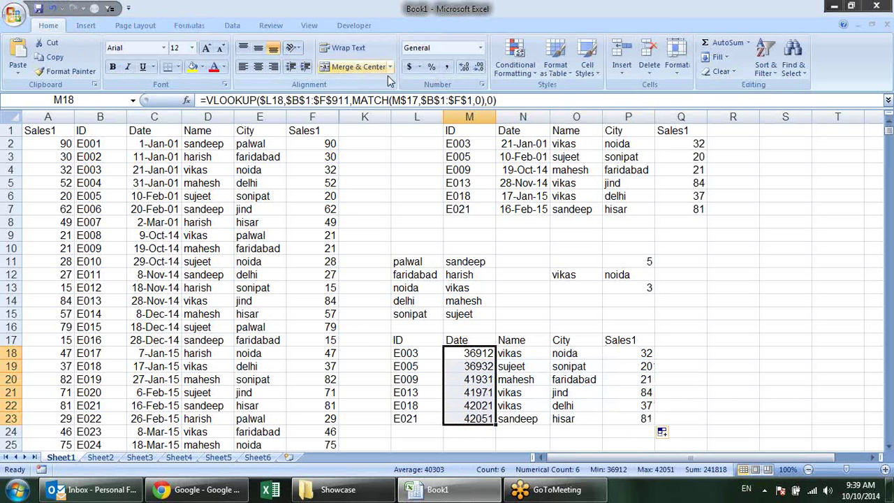
left_click(481, 84)
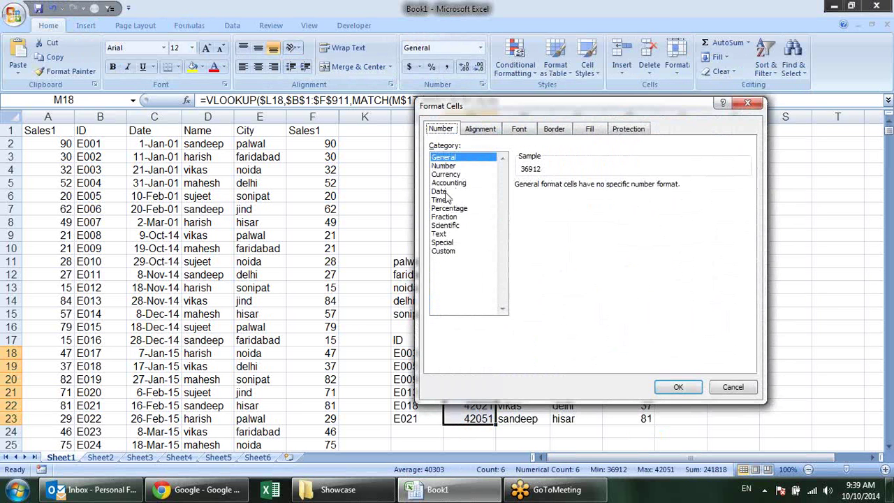
left_click(456, 183)
left_click(461, 191)
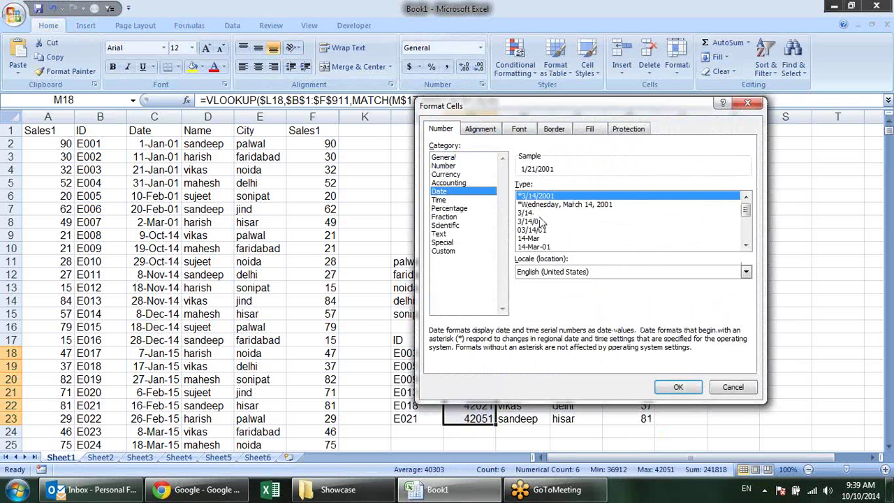
left_click(541, 246)
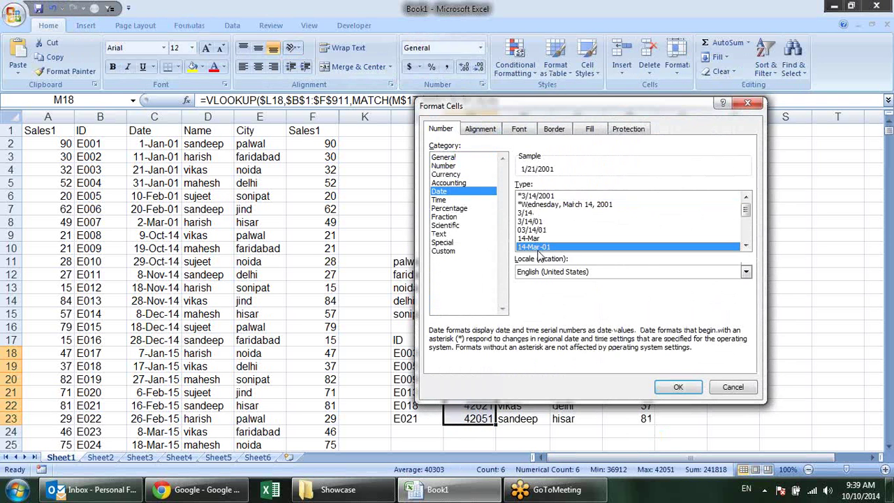
left_click(674, 387)
left_click(691, 383)
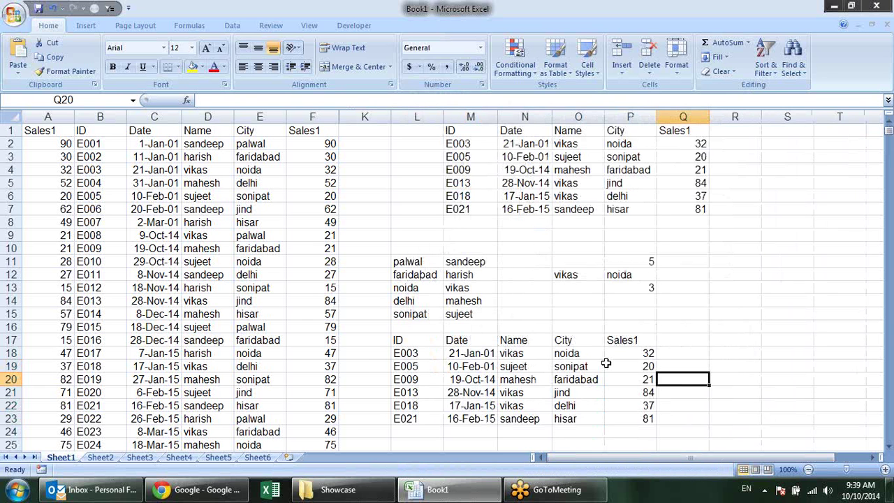
Test the lookup by changing header M17 to Name, then to city
left_click(475, 356)
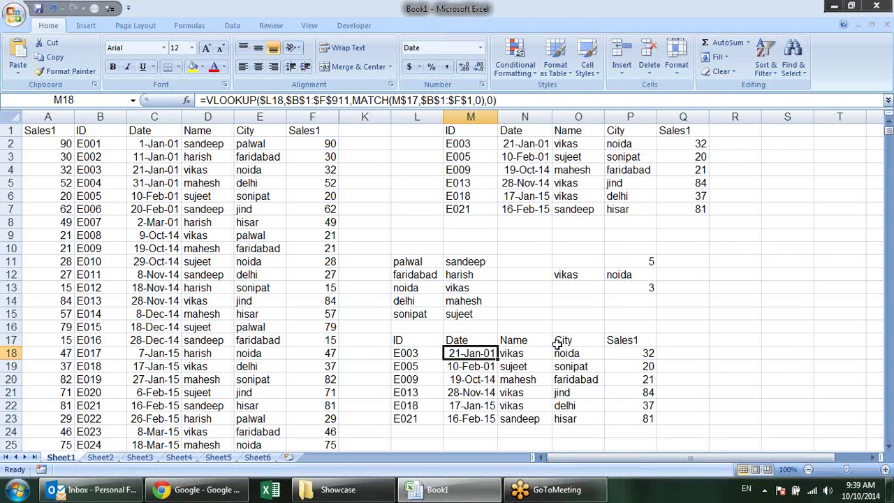
left_click(494, 340)
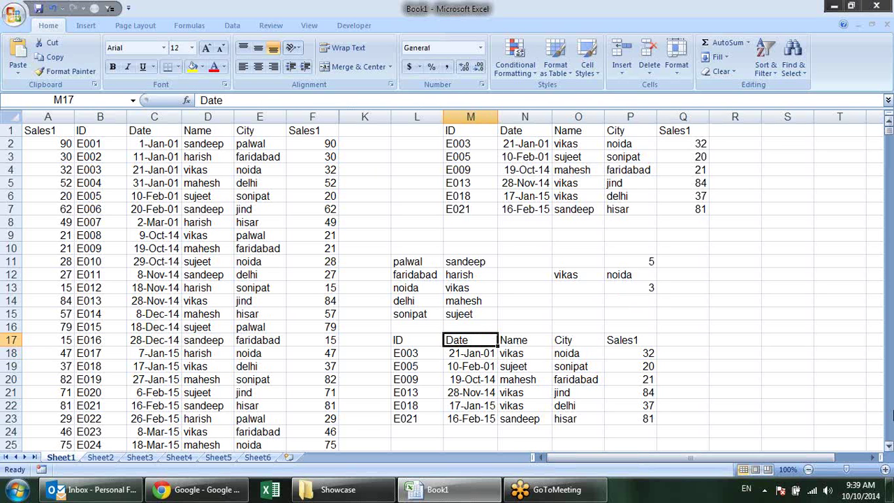
type("Name")
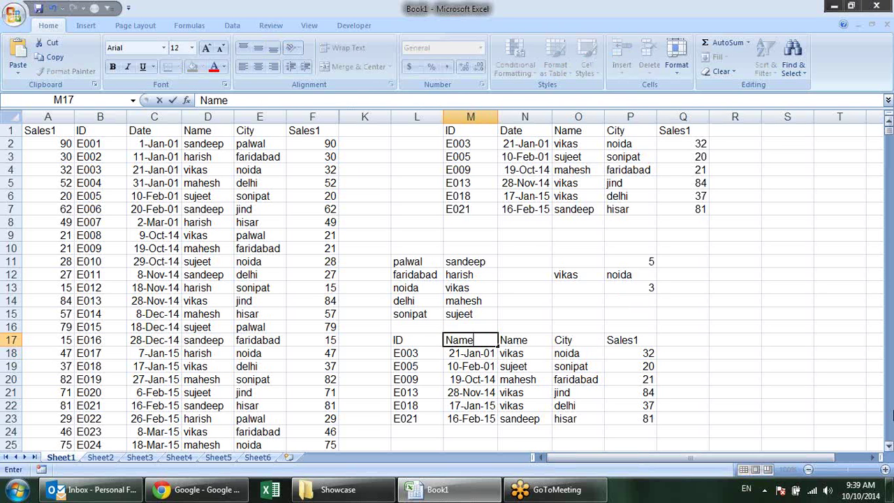
key("Return")
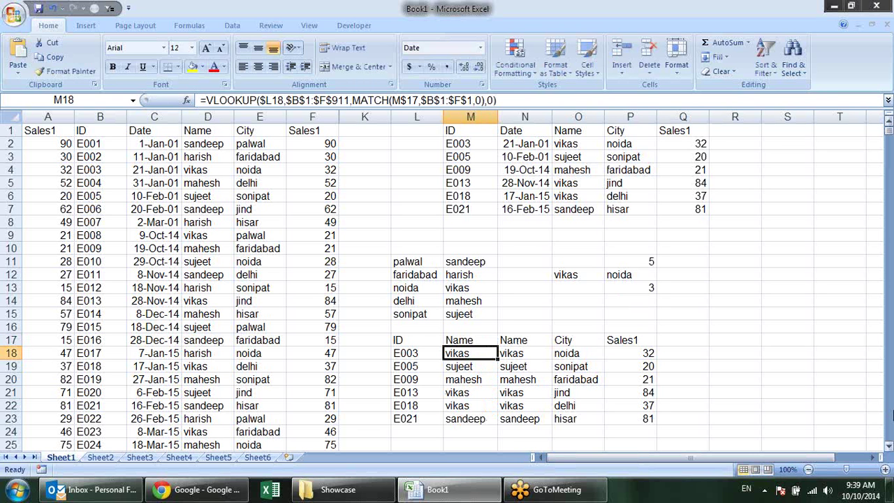
left_click(470, 340)
type("city")
key("Return")
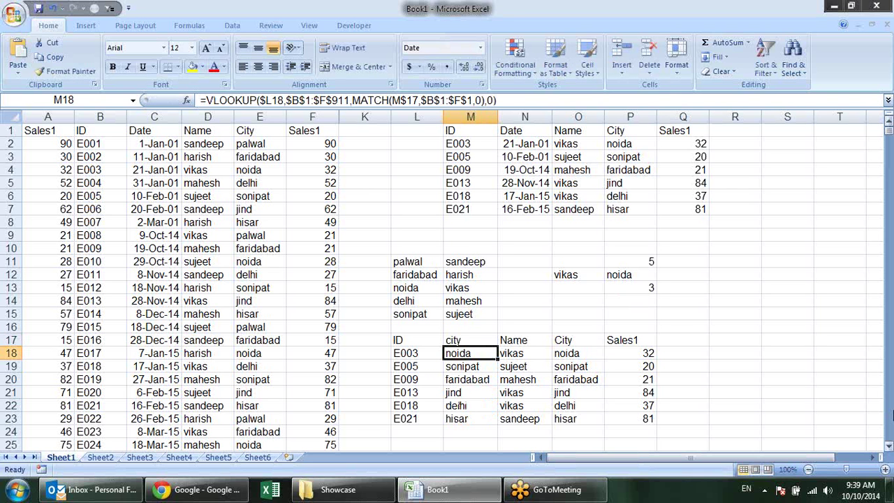
Change M17 to Sales1, restore it to Date, and select the headers M17:P17
left_click(470, 340)
type("Sale")
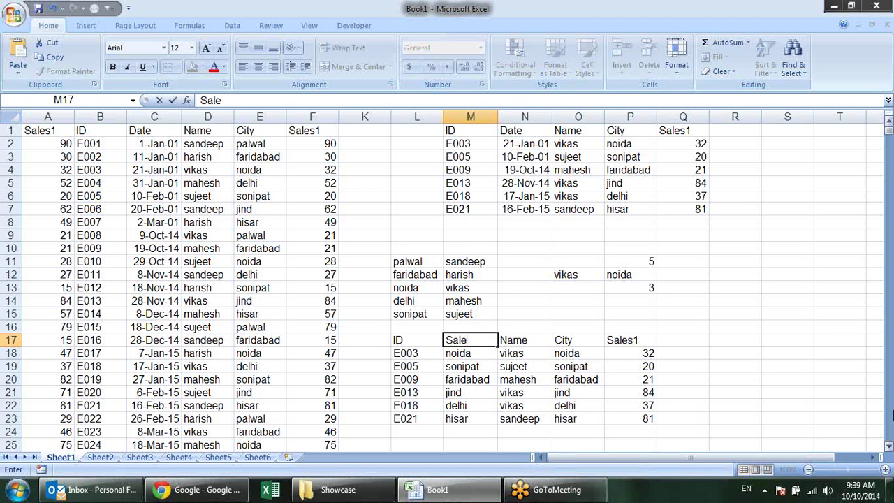
type("s1")
key("Return")
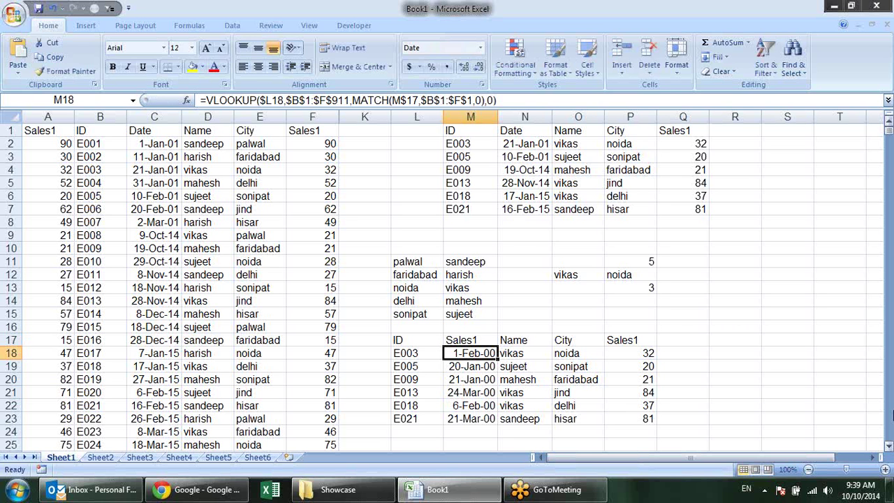
key("Up")
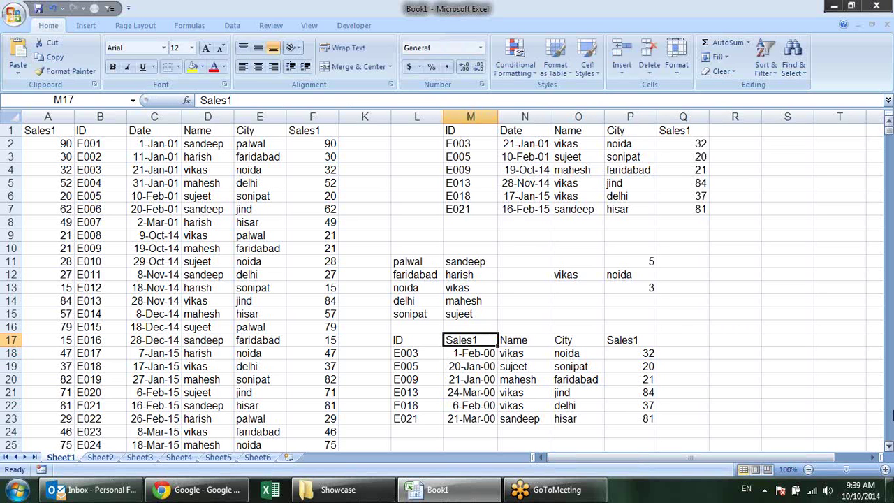
type("dat")
key("BackSpace")
key("BackSpace")
key("BackSpace")
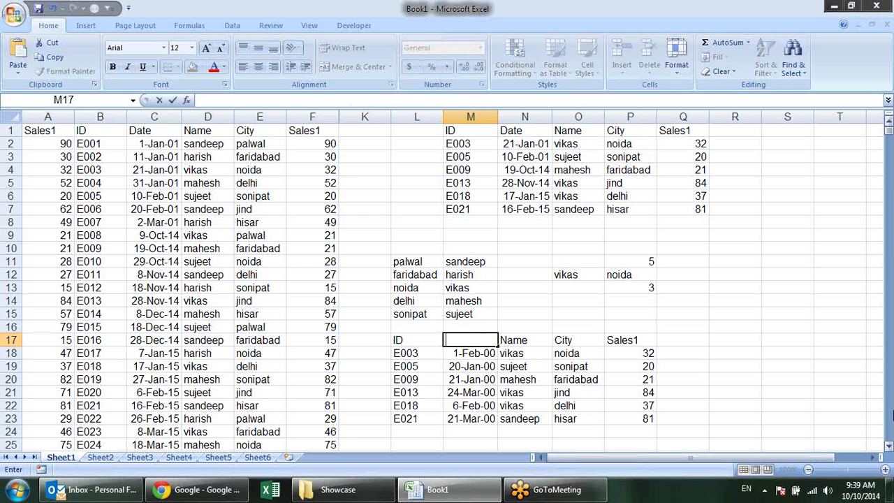
type("Date")
key("Return")
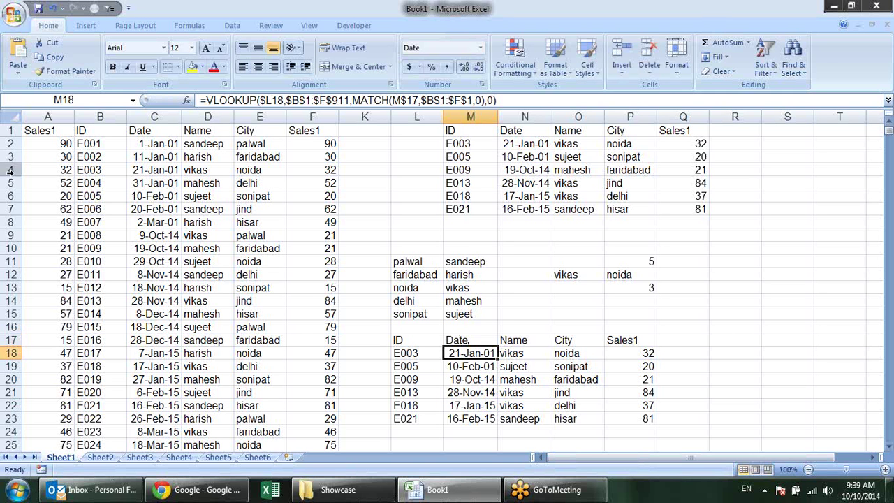
left_click_drag(471, 342, 625, 340)
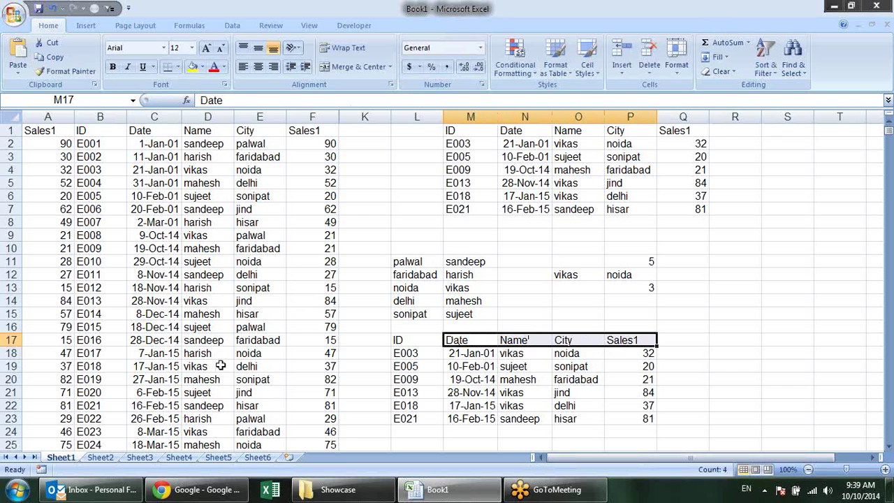
left_click(718, 380)
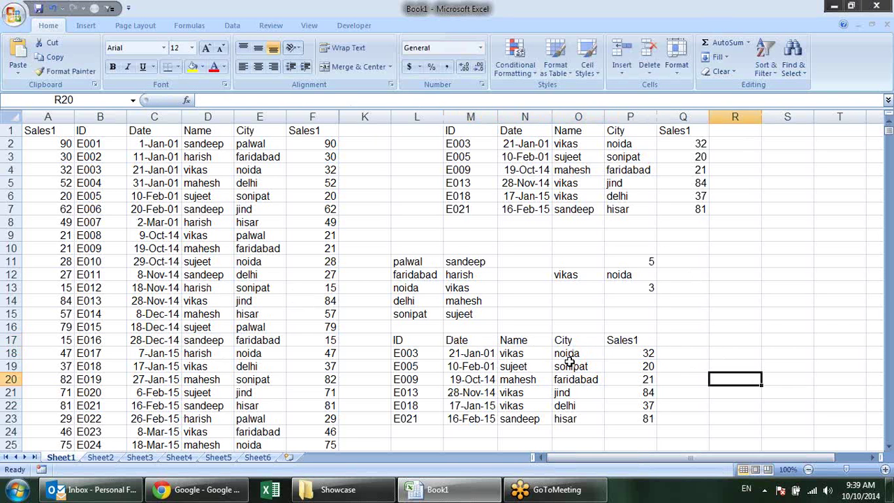
left_click(567, 364)
left_click(465, 378)
left_click(473, 354)
left_click(539, 363)
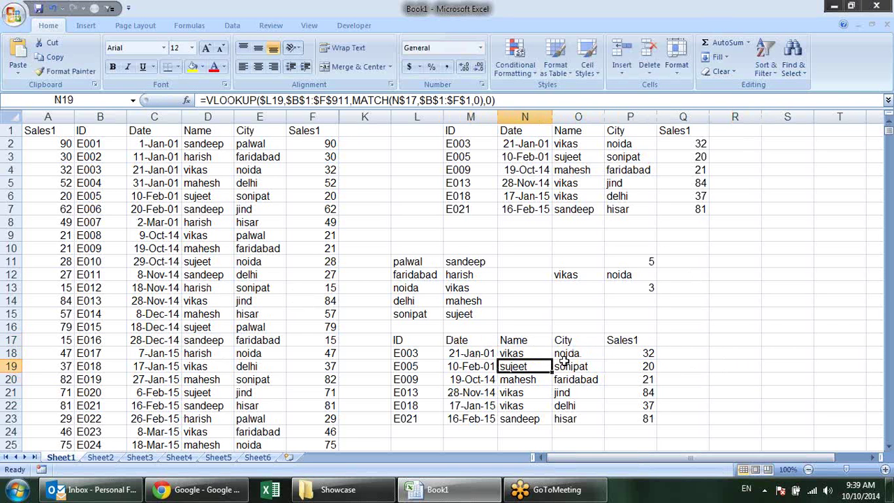
left_click(641, 364)
left_click(628, 391)
left_click(562, 381)
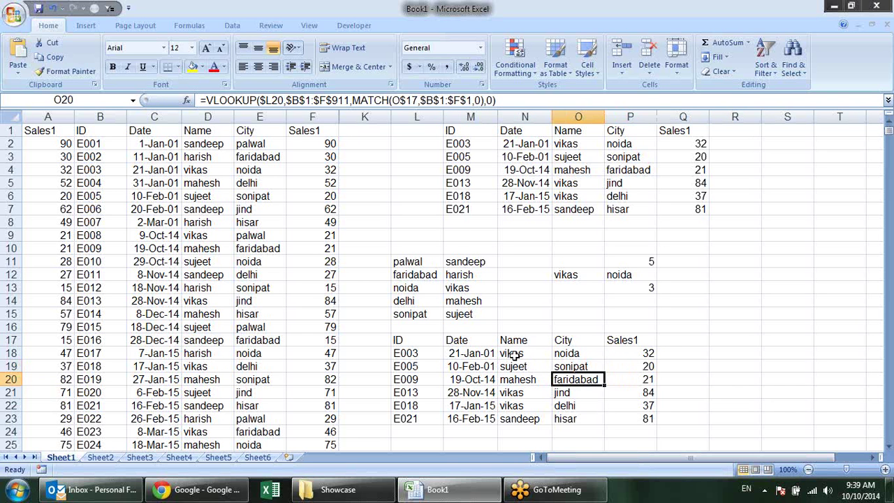
left_click(520, 355)
left_click(482, 366)
left_click(593, 379)
scroll(656, 288, "down", 3)
scroll(658, 292, "up", 3)
scroll(658, 292, "down", 2)
scroll(658, 292, "down", 3)
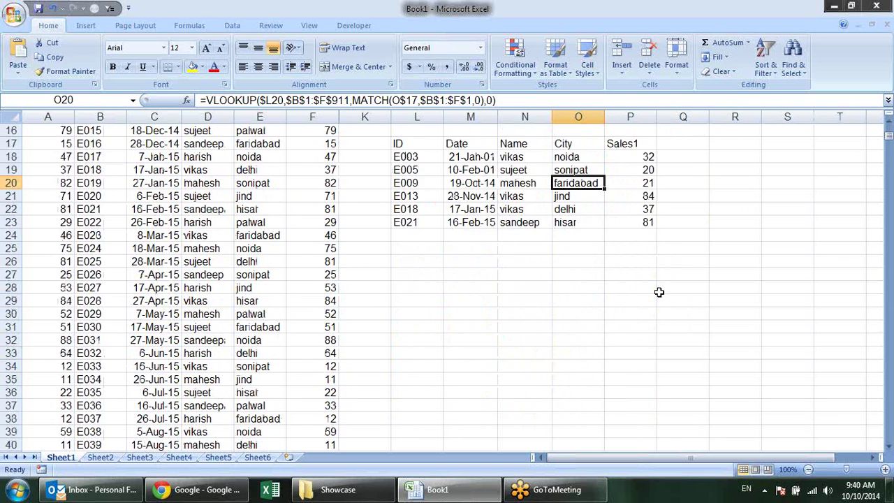
scroll(658, 292, "up", 5)
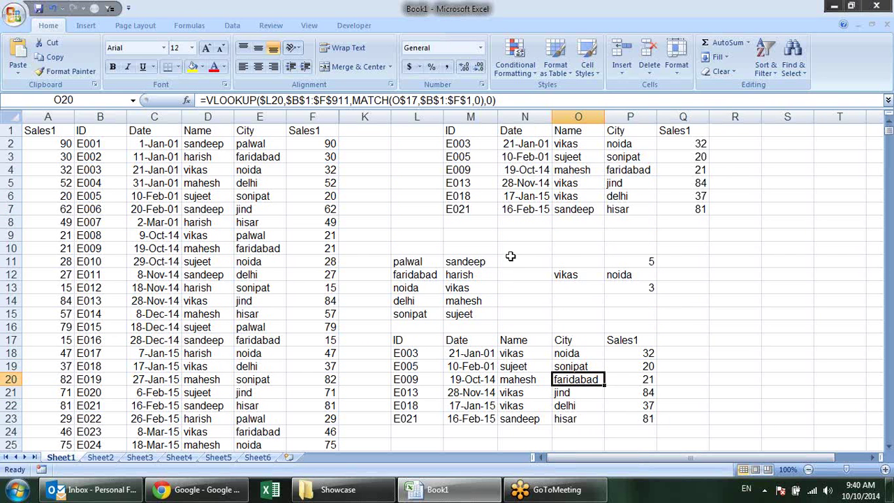
left_click(53, 129)
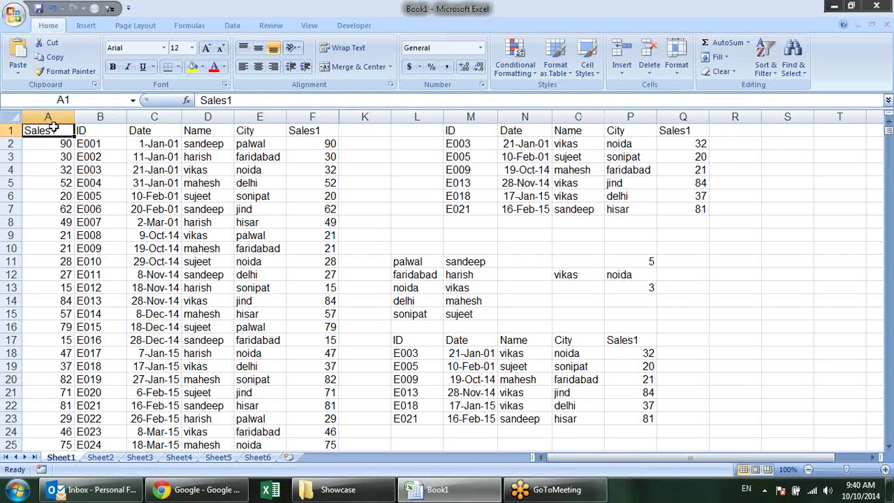
left_click_drag(88, 132, 304, 313)
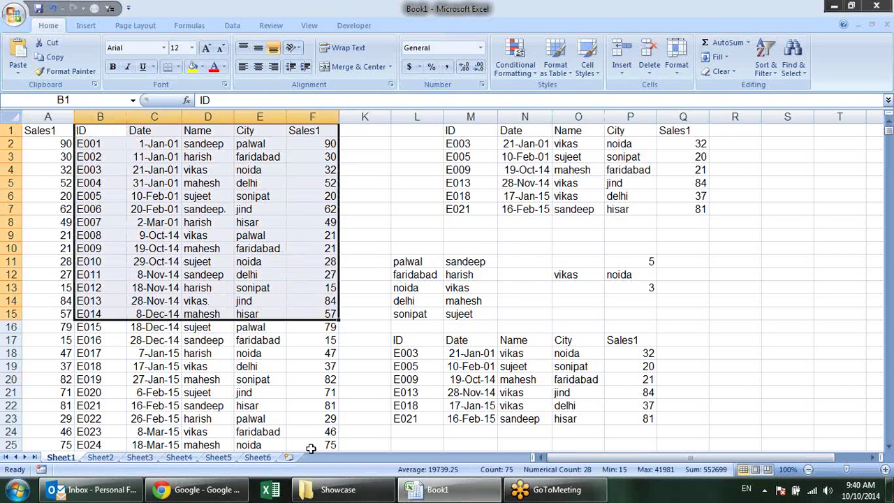
left_click(448, 342)
left_click(475, 358)
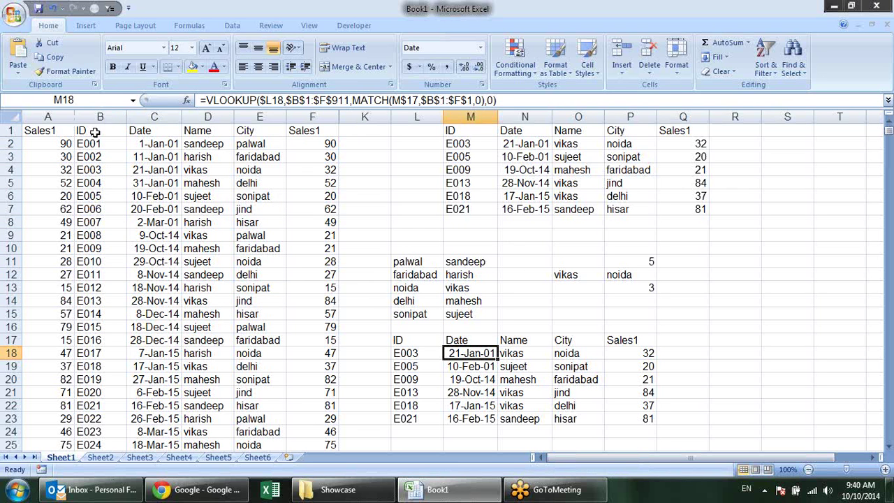
left_click_drag(82, 131, 300, 312)
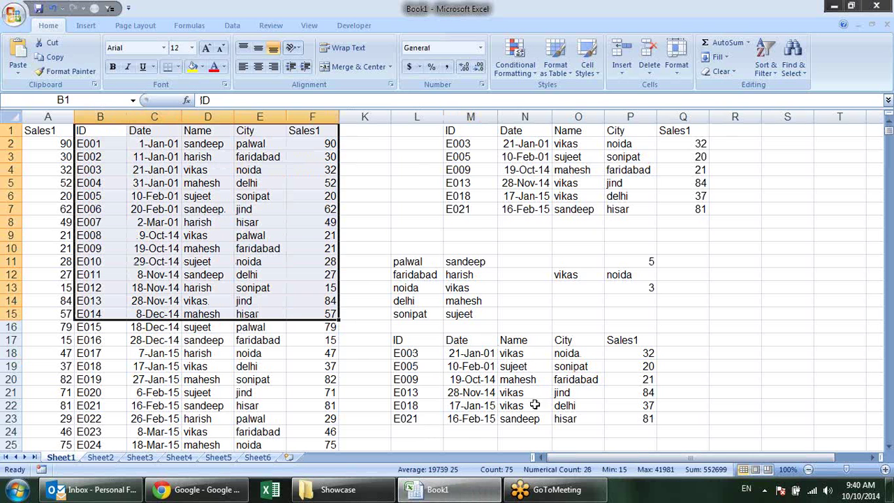
mouse_move(524, 494)
left_click(489, 237)
left_click_drag(243, 133, 227, 284)
left_click_drag(49, 196, 286, 231)
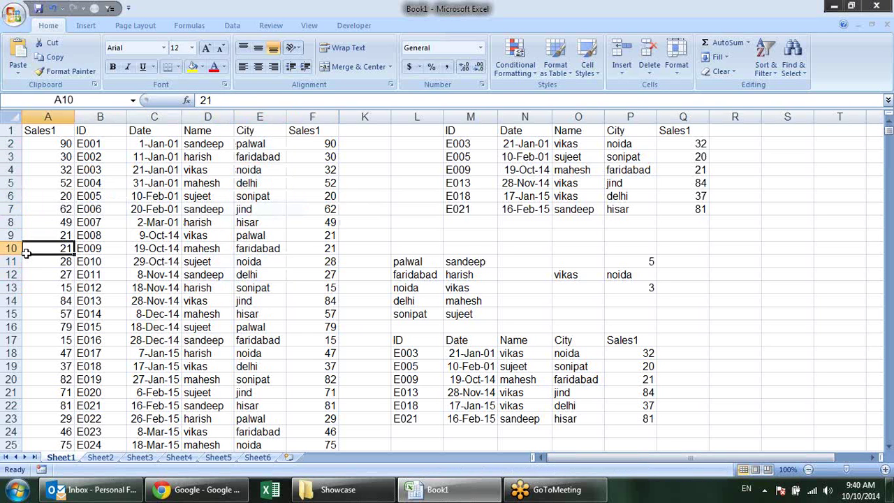
left_click_drag(26, 253, 329, 287)
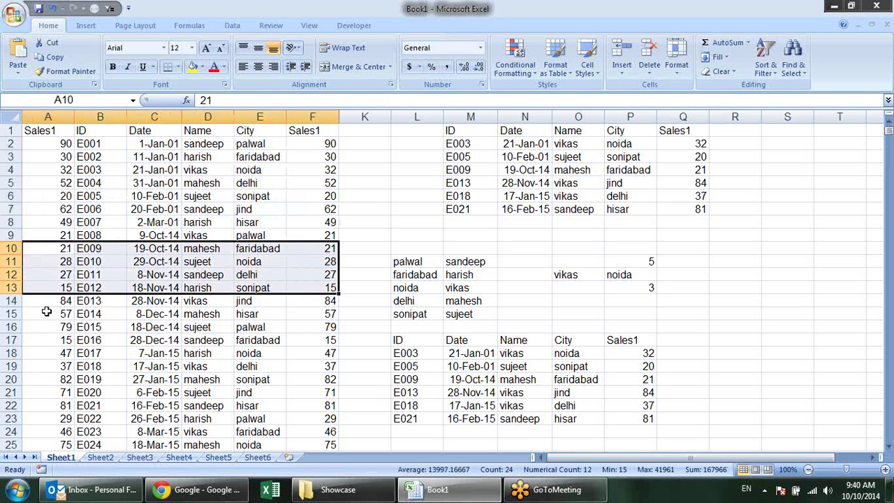
left_click_drag(45, 313, 284, 328)
left_click(586, 422)
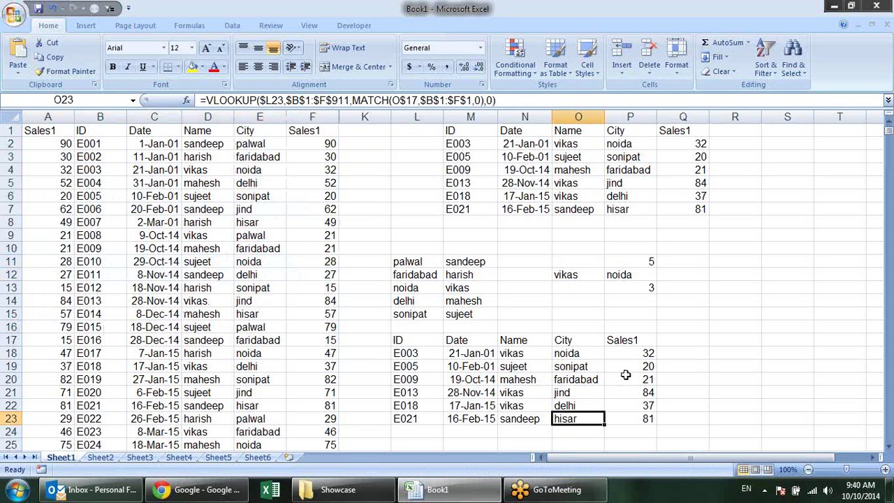
left_click(634, 363)
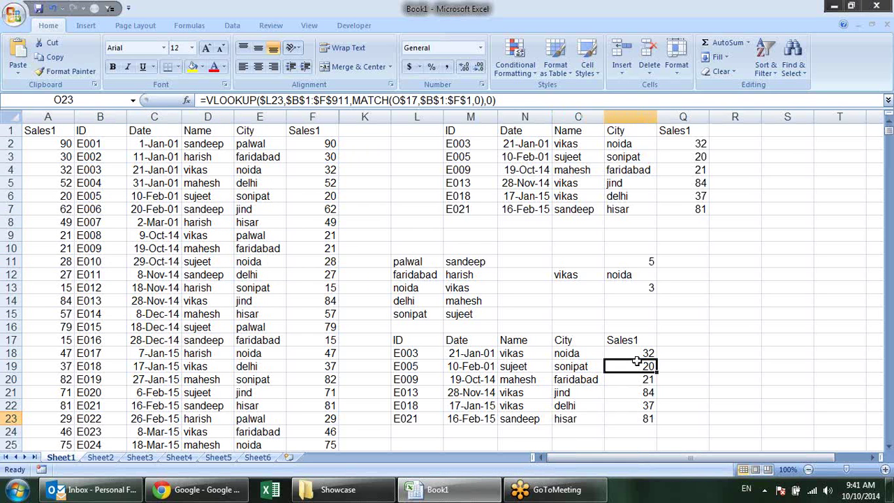
left_click(574, 372)
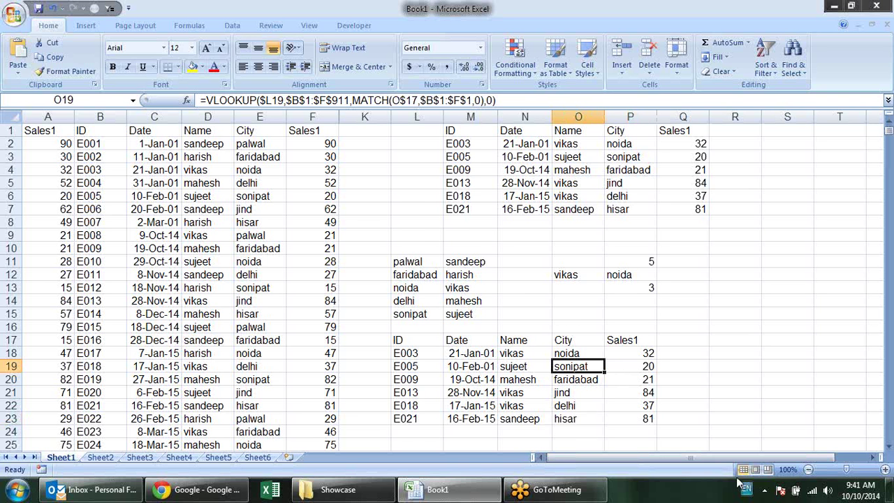
scroll(696, 426, "down", 2)
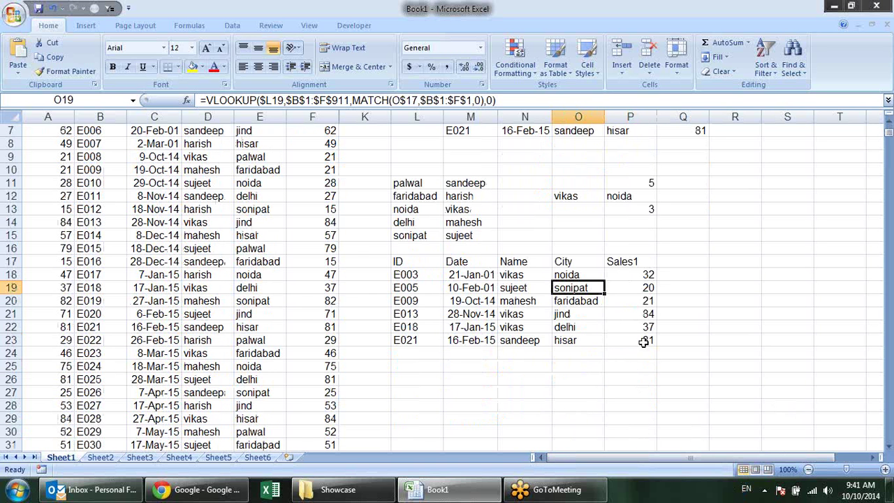
scroll(563, 359, "down", 3)
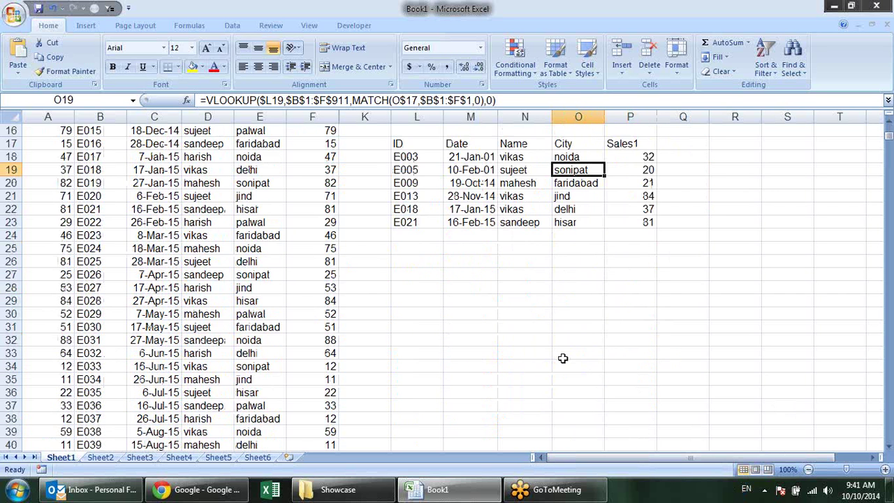
scroll(563, 358, "up", 4)
scroll(562, 359, "up", 1)
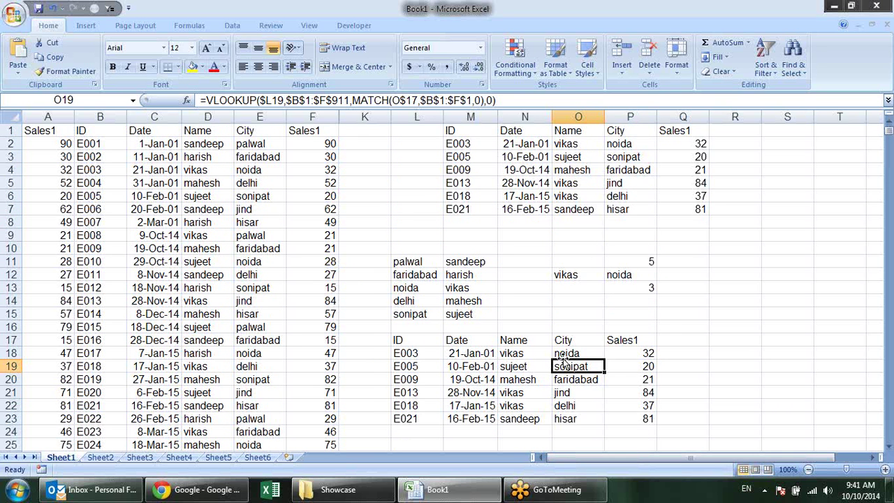
scroll(562, 358, "down", 3)
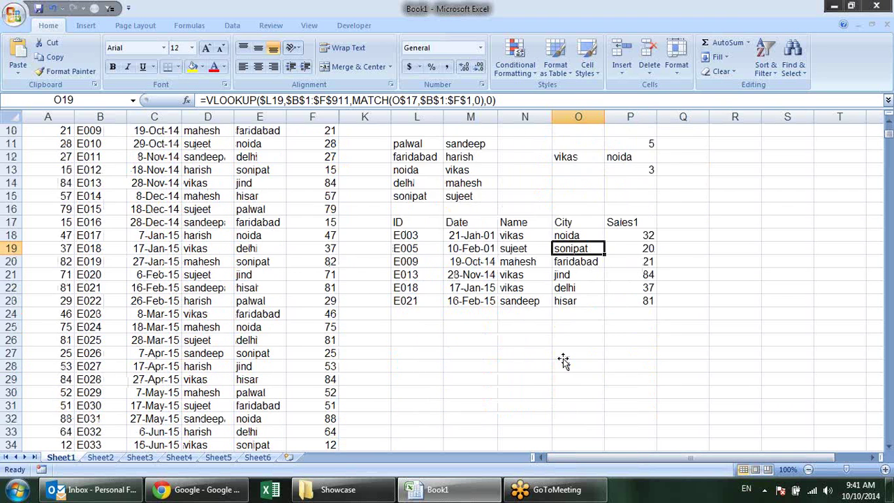
left_click(411, 325)
scroll(563, 366, "up", 2)
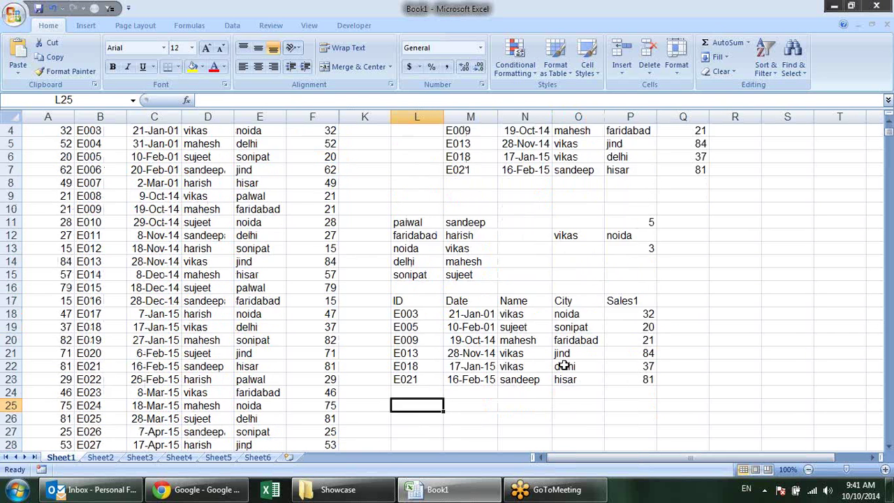
scroll(563, 366, "up", 1)
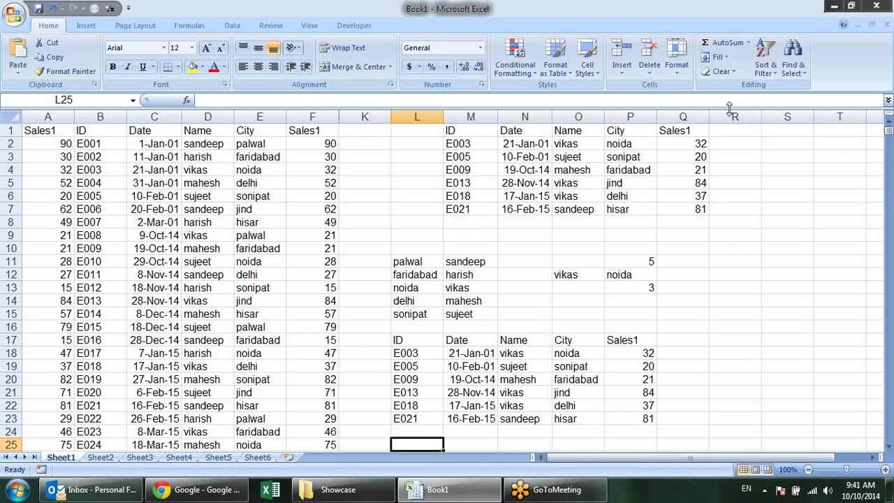
left_click_drag(733, 116, 366, 126)
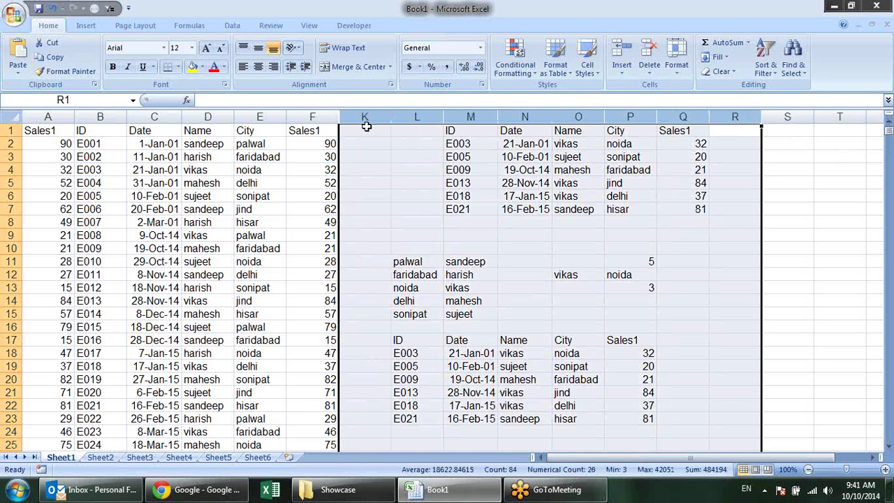
right_click(366, 126)
left_click(417, 258)
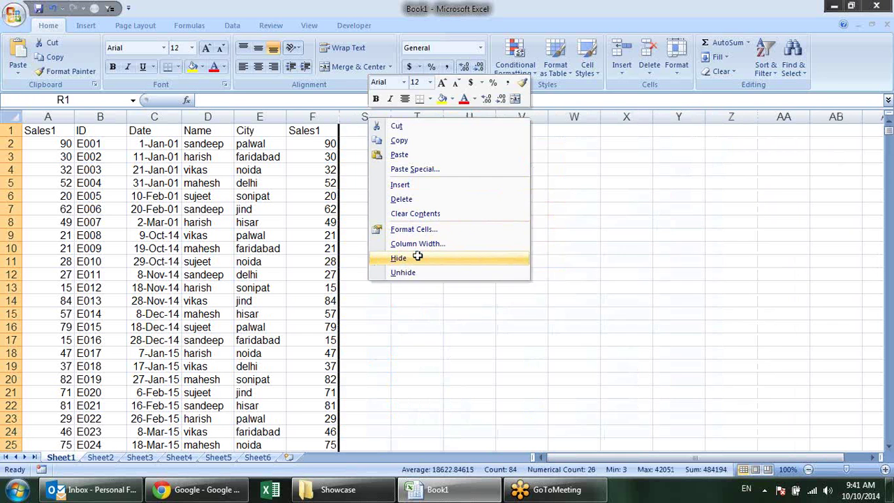
left_click(468, 181)
left_click(428, 129)
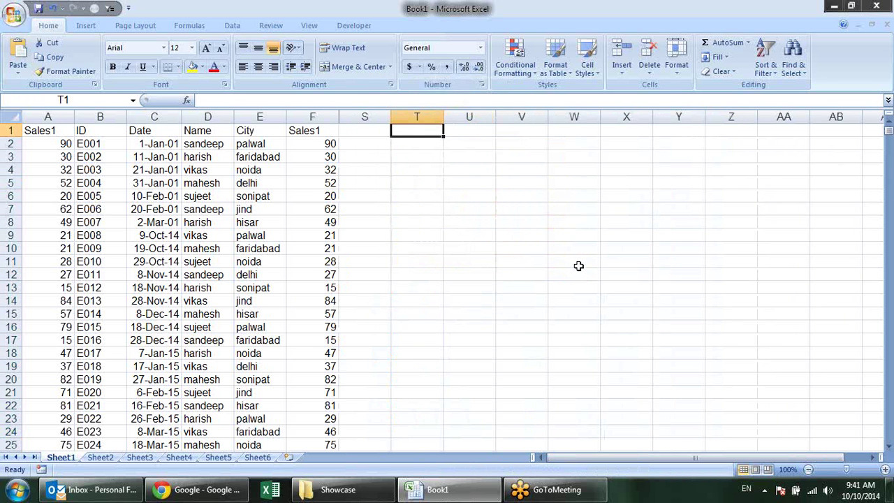
left_click(423, 146)
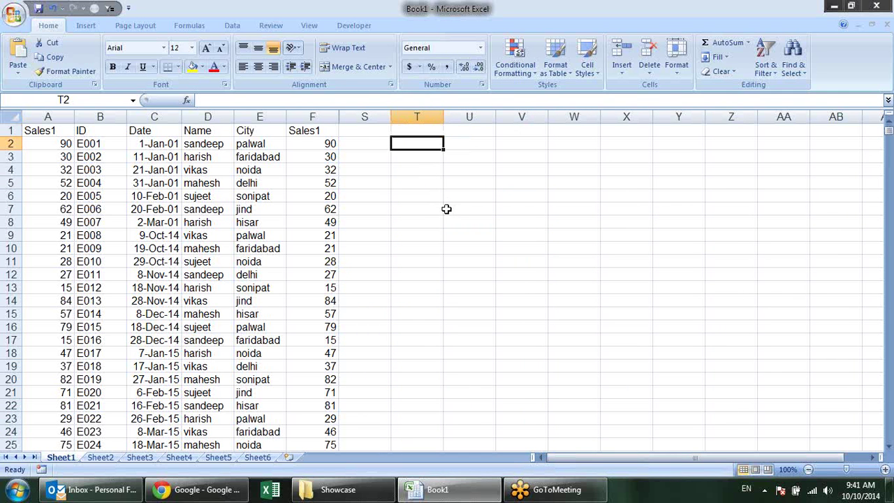
type("=of")
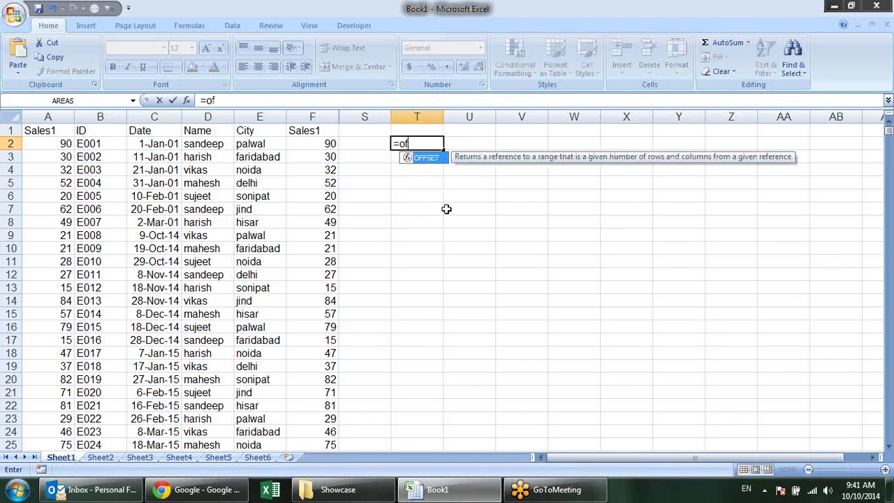
key("Tab")
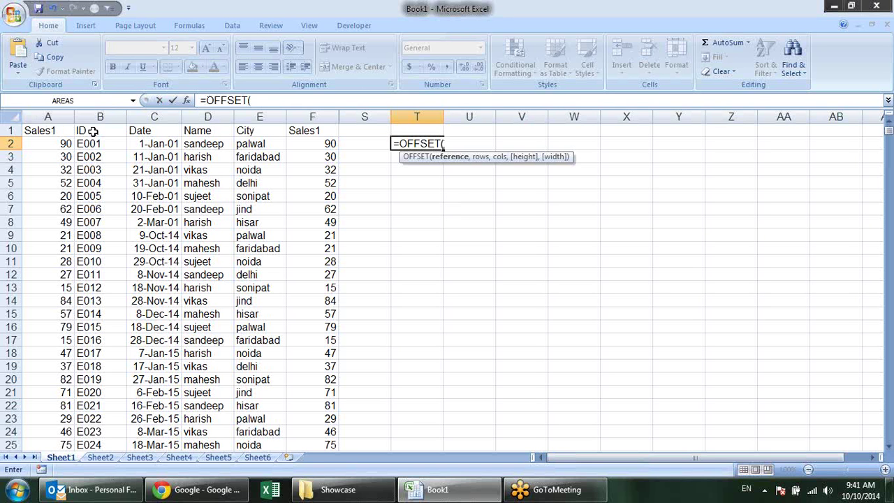
left_click(93, 131)
type(",")
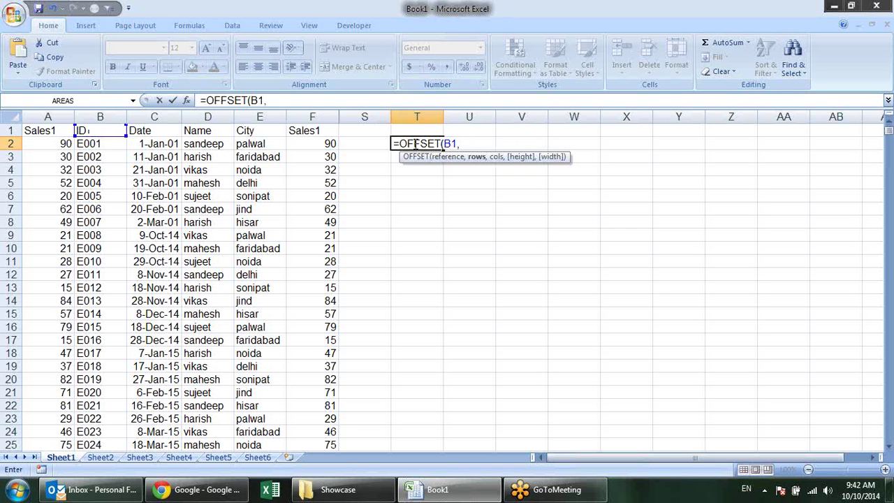
left_click(434, 131)
type(",")
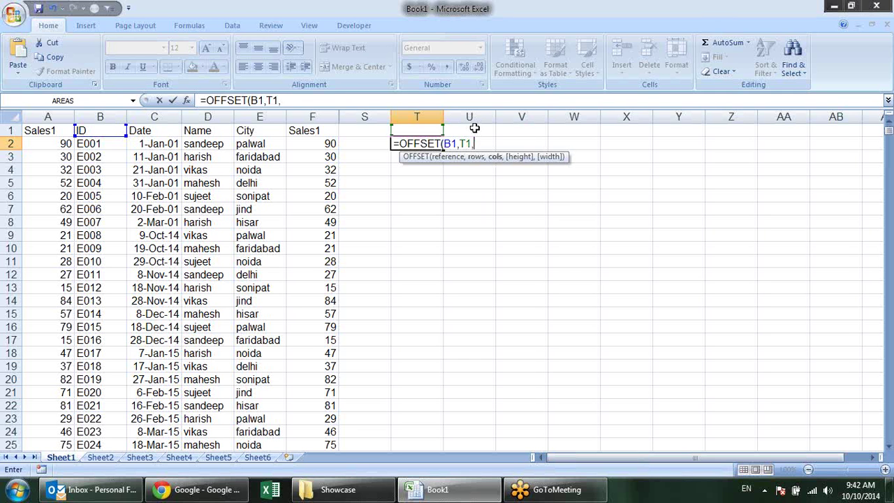
left_click(474, 128)
key("Return")
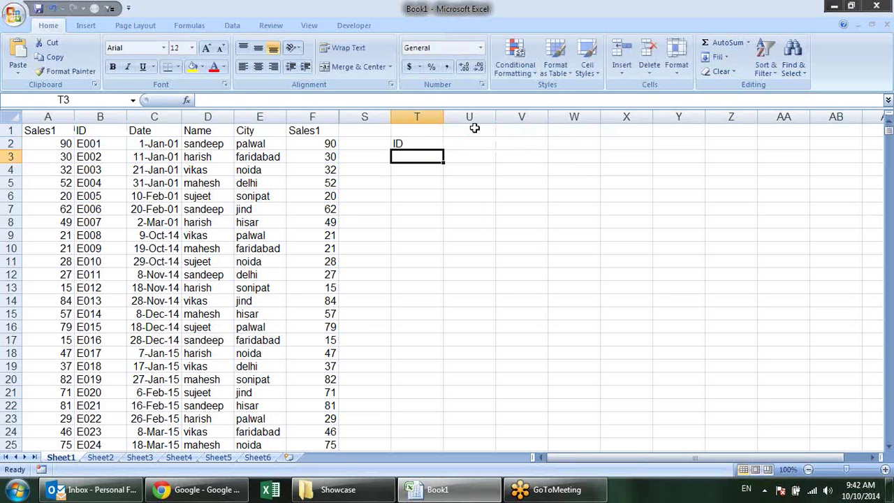
left_click(431, 130)
left_click(435, 145)
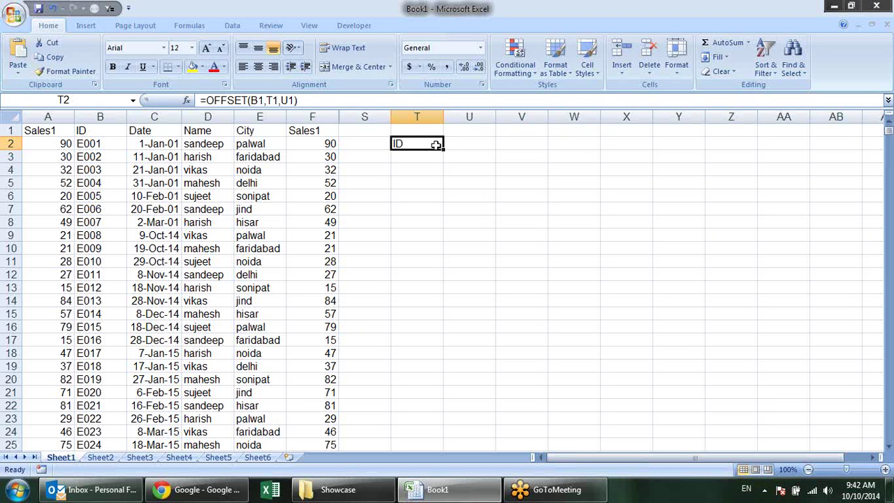
double_click(435, 144)
key("Escape")
left_click(103, 130)
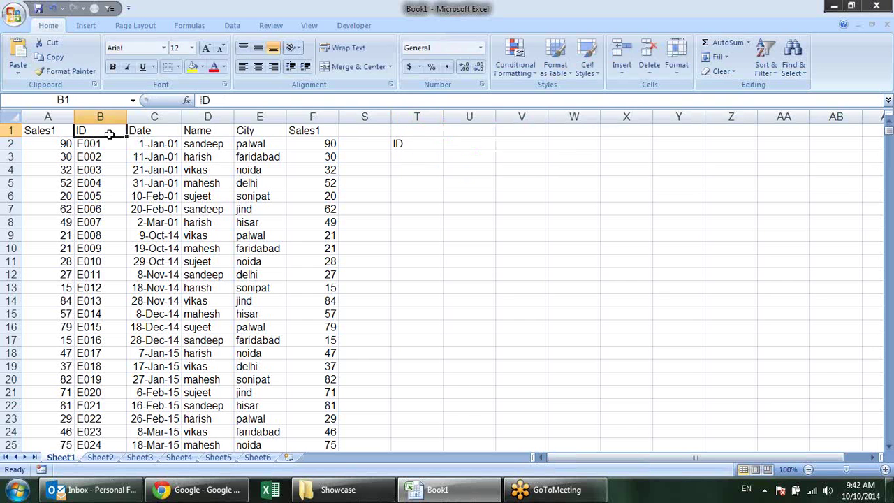
Set both offsets T1 and U1 to 1 and format T2's result 36892 as a date
key("Right")
key("Right")
key("Right")
key("Right")
key("Right")
key("Right")
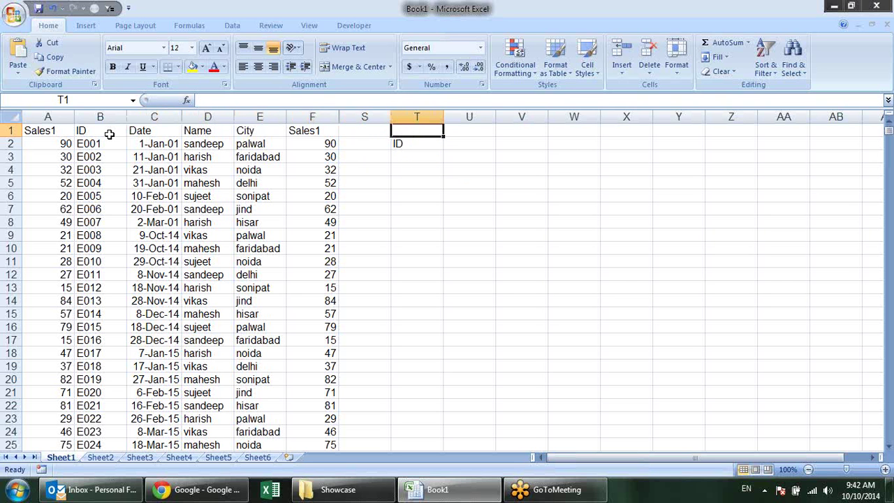
type("1")
key("Right")
type("1")
key("Return")
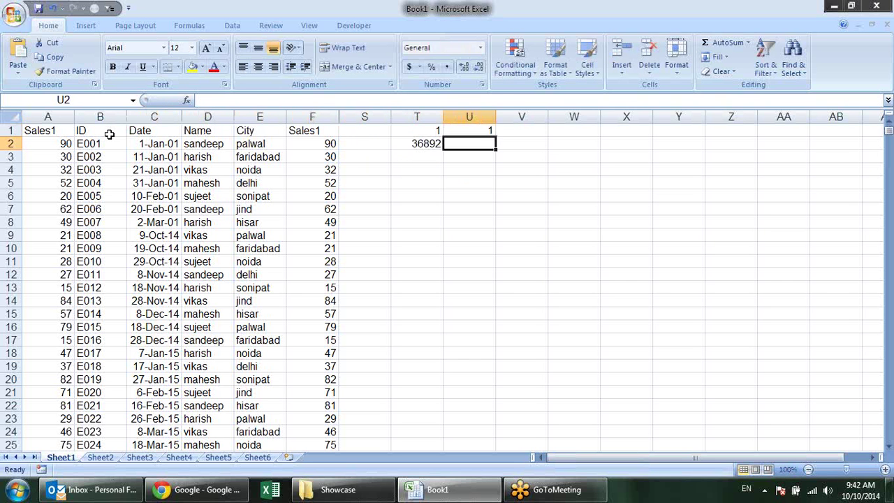
key("Left")
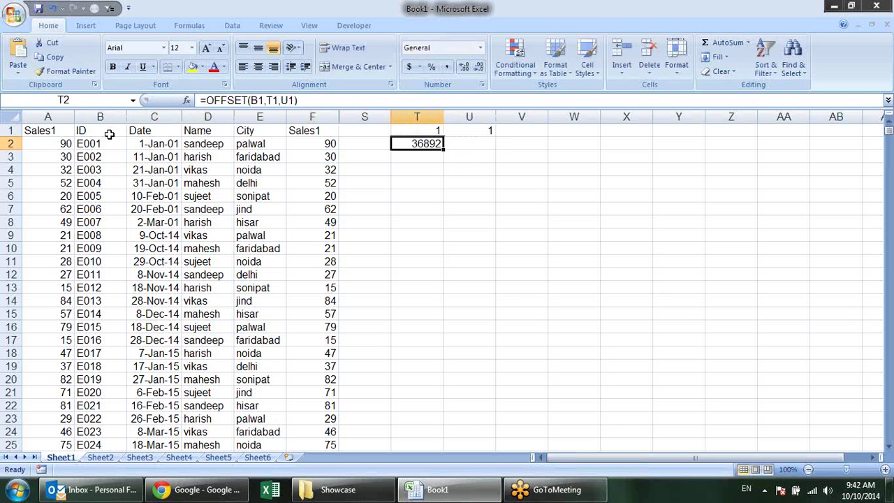
key("ctrl+shift+3")
key("Up")
Trace the one-cell offset from B1 to C2, then change T1 and U1 to 3
left_click(109, 135)
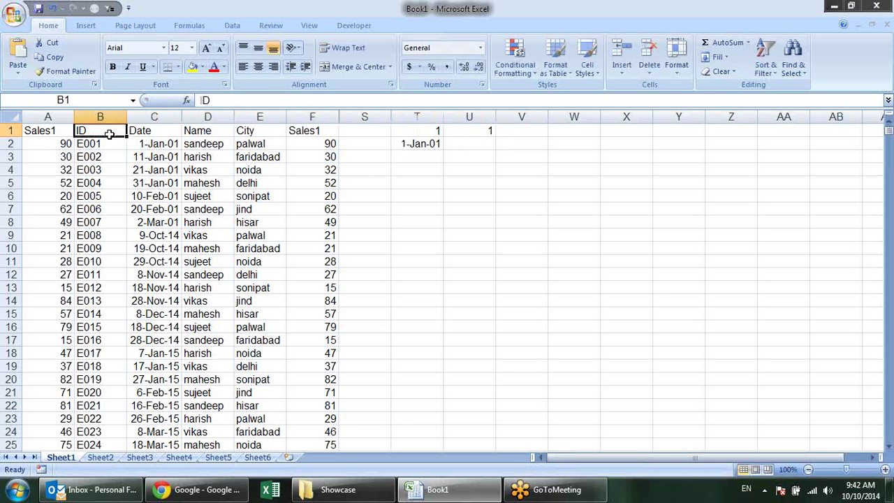
key("Down")
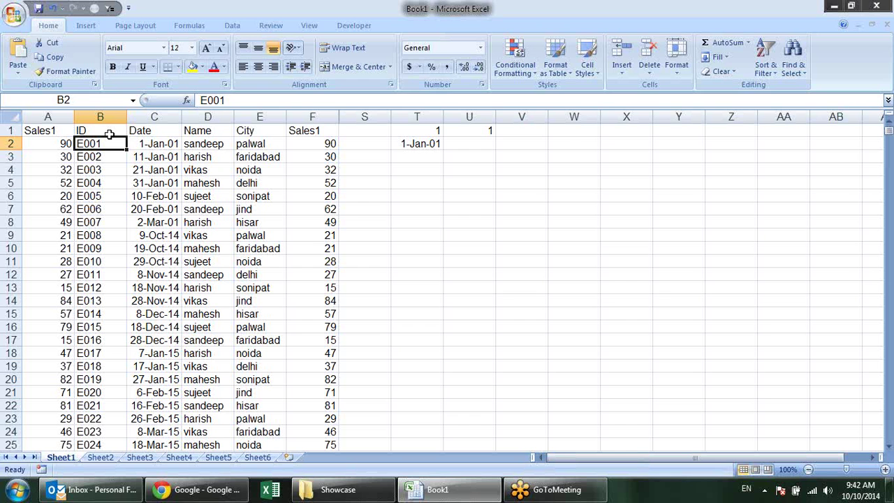
key("Right")
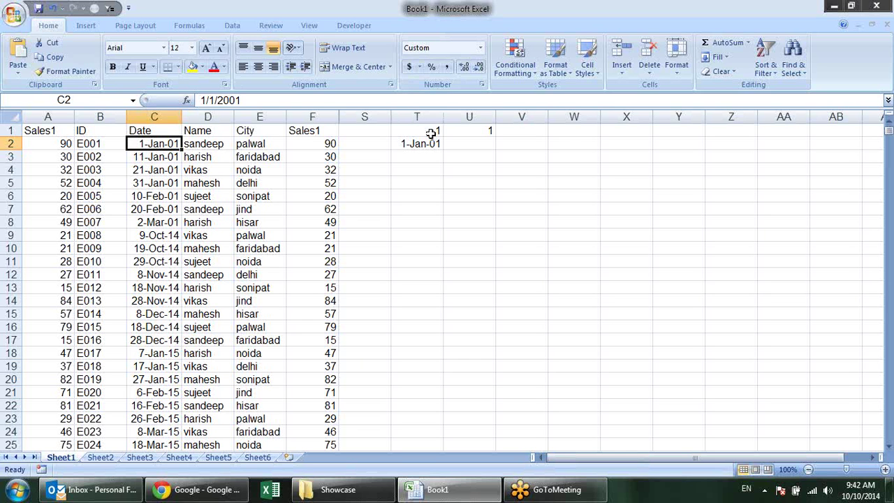
left_click(431, 132)
type("3")
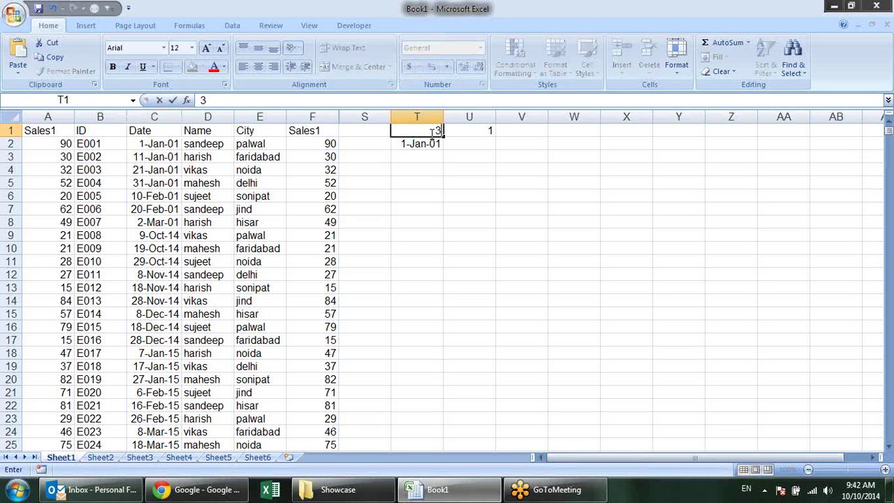
key("Tab")
type("3")
key("Return")
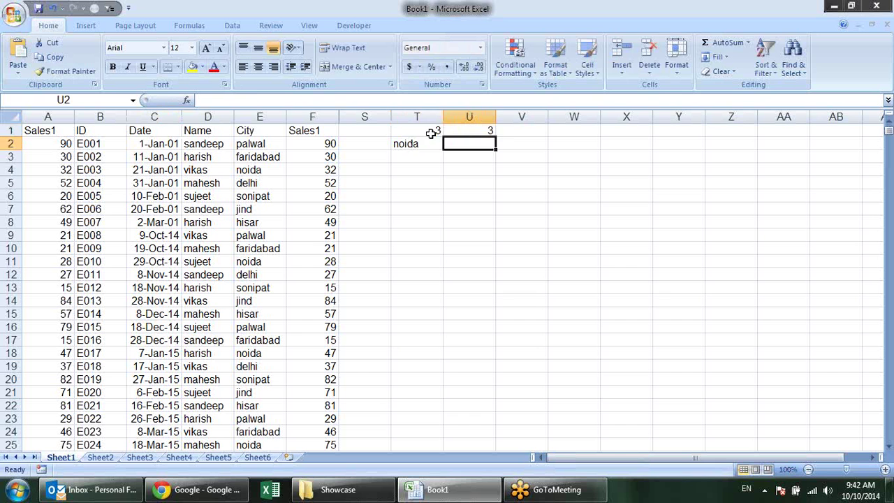
key("Left")
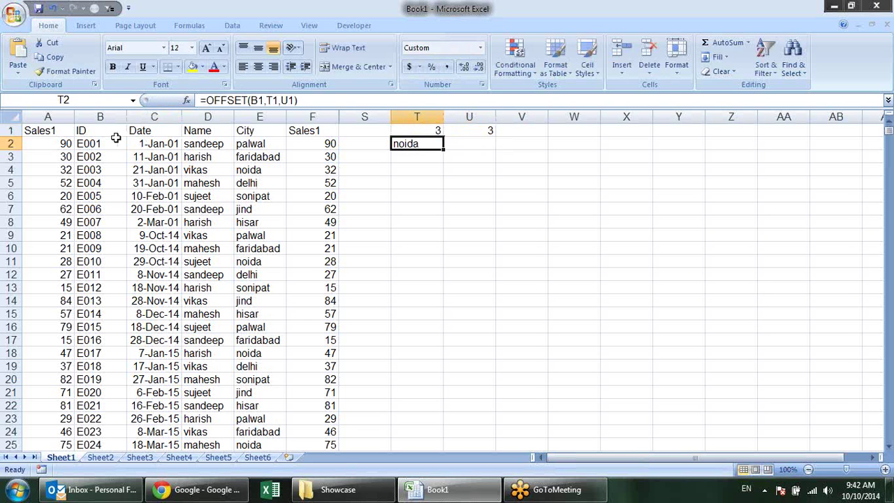
Count three columns and three rows from B1 to confirm the result noida in E4
left_click(105, 135)
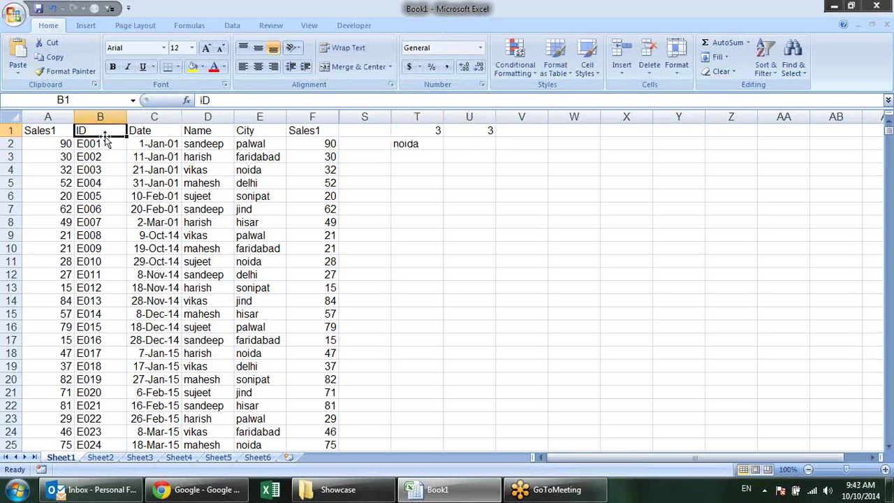
key("Right")
key("Right")
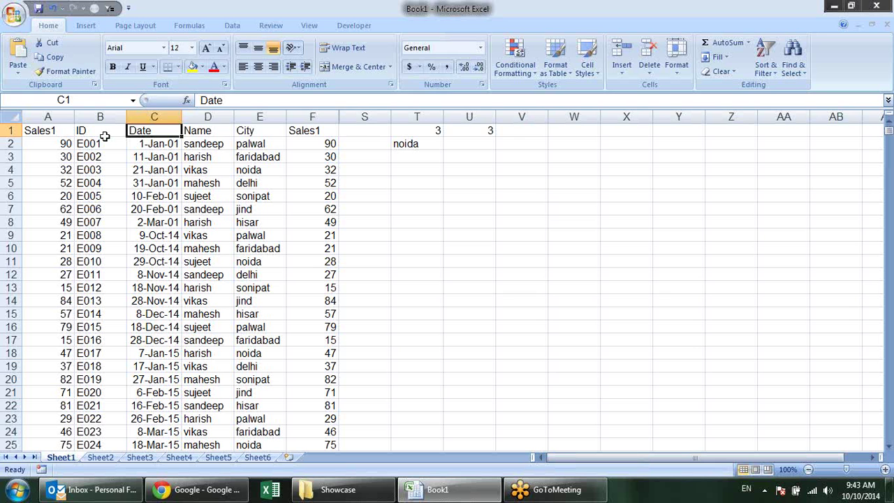
key("Right")
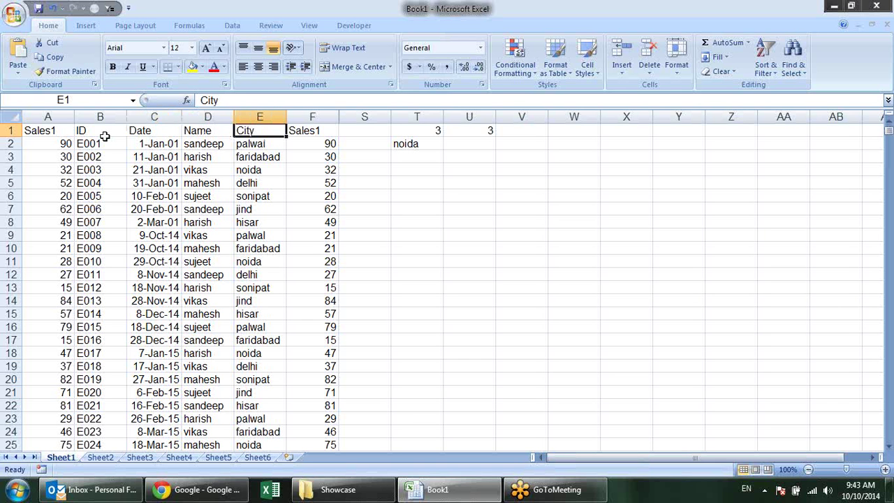
key("Down")
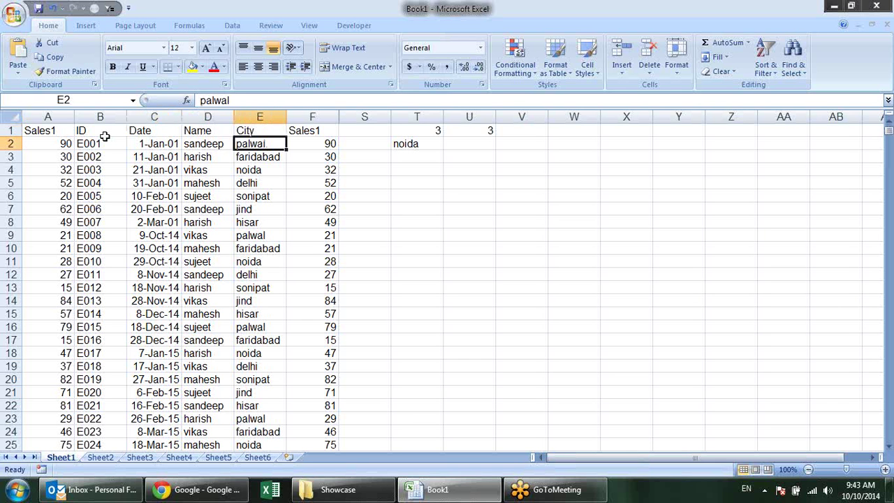
key("Down")
key("Down")
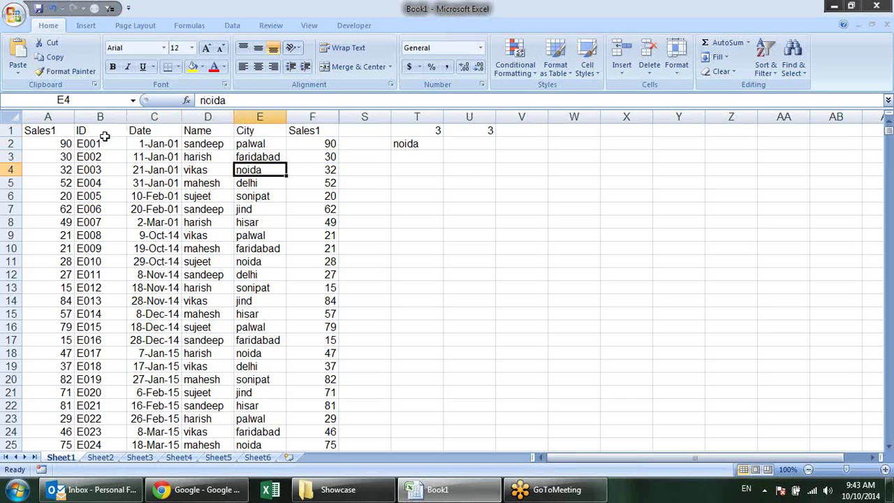
key("Up")
key("Up")
key("Up")
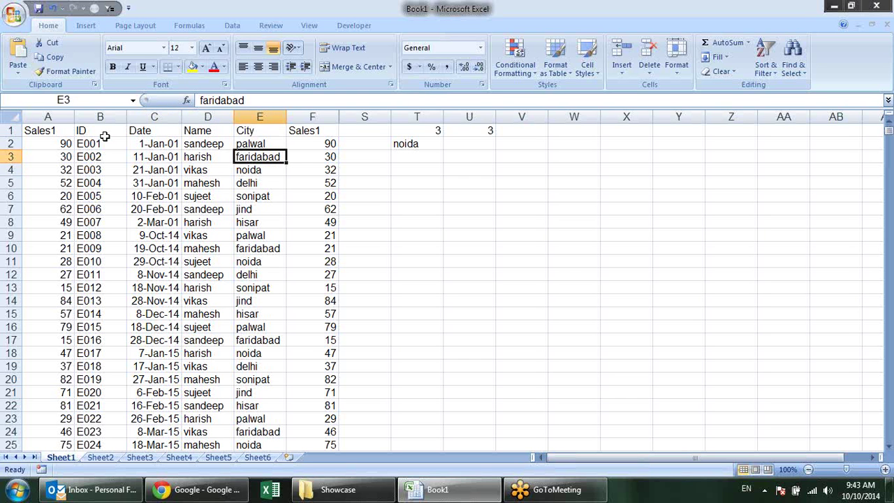
key("Down")
key("Down")
key("Down")
key("Down")
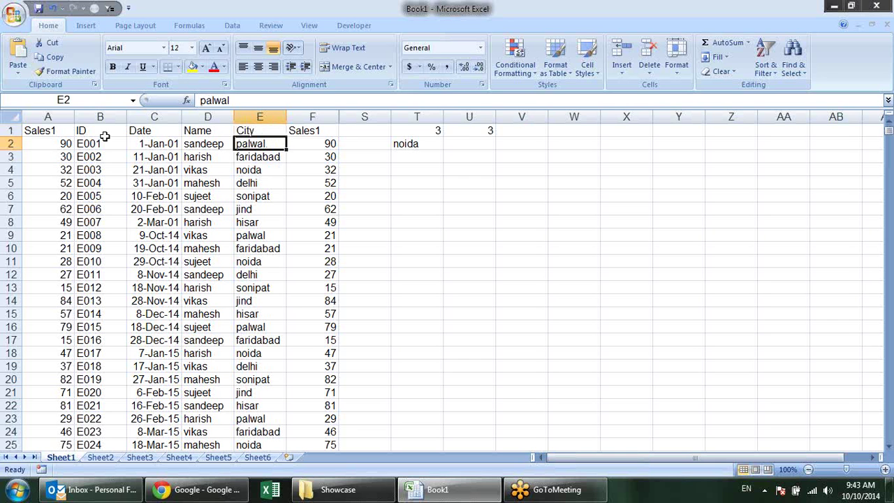
key("Up")
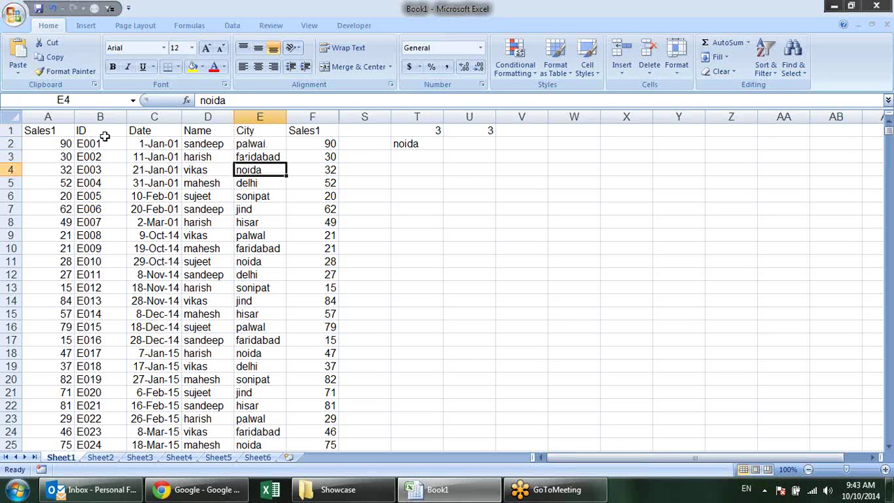
key("Up")
key("Down")
key("Up")
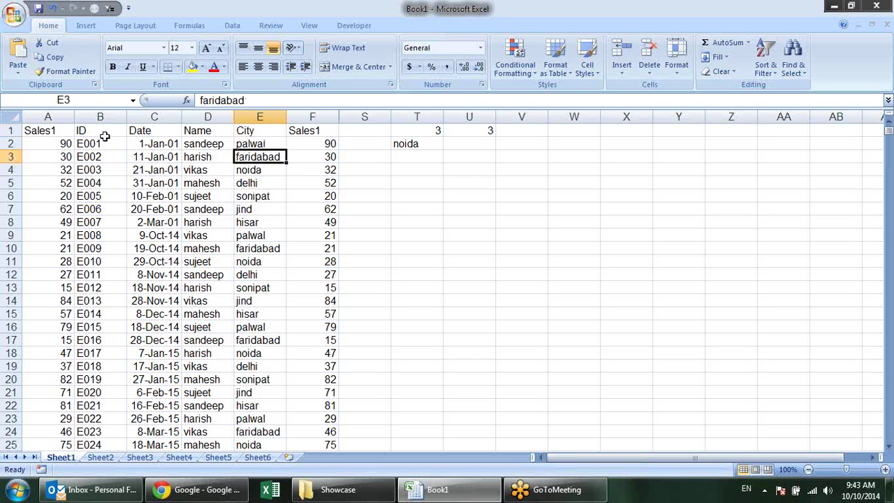
key("Up")
key("Up")
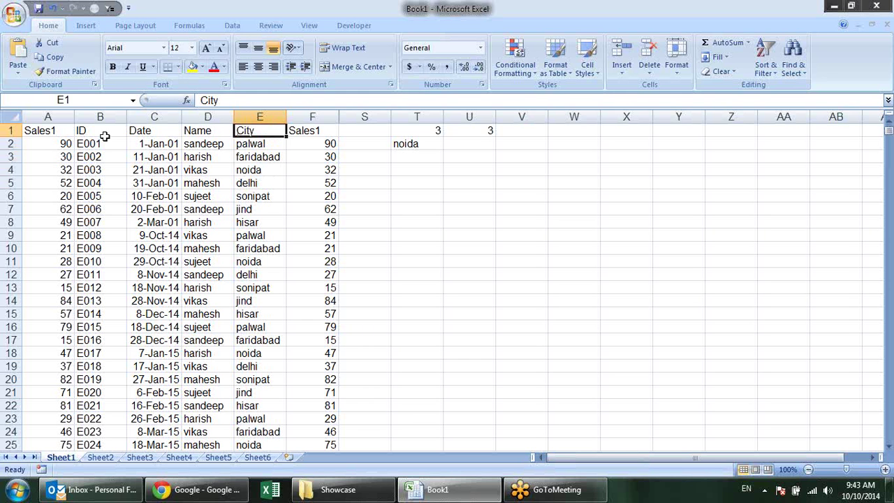
key("Right")
key("Right")
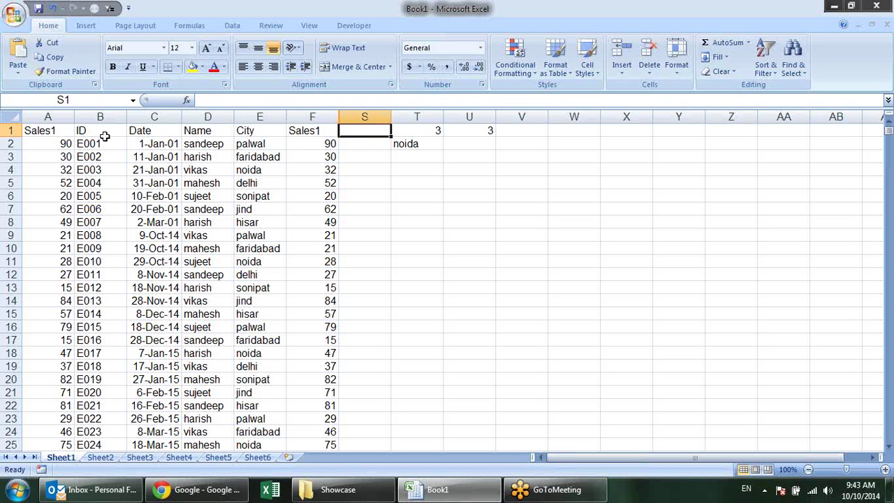
key("Right")
key("Down")
Browse the Lookup & Reference function list in the Formulas ribbon, then close it
left_click(397, 193)
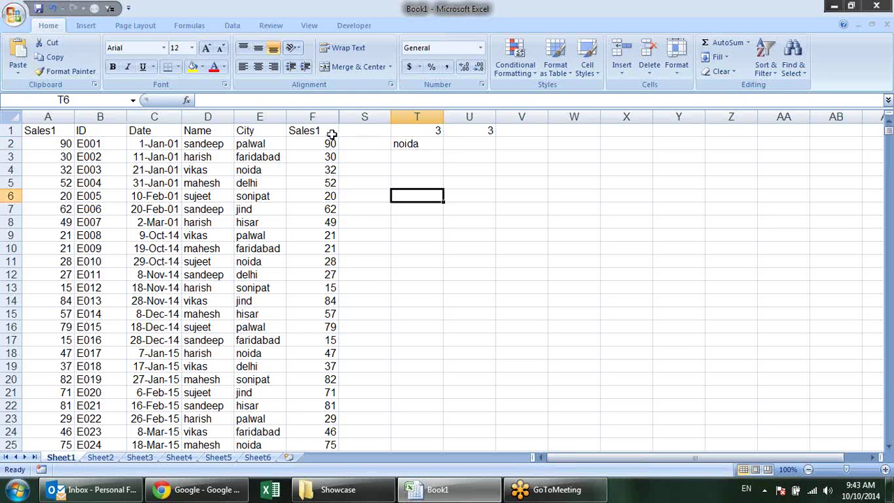
left_click(189, 25)
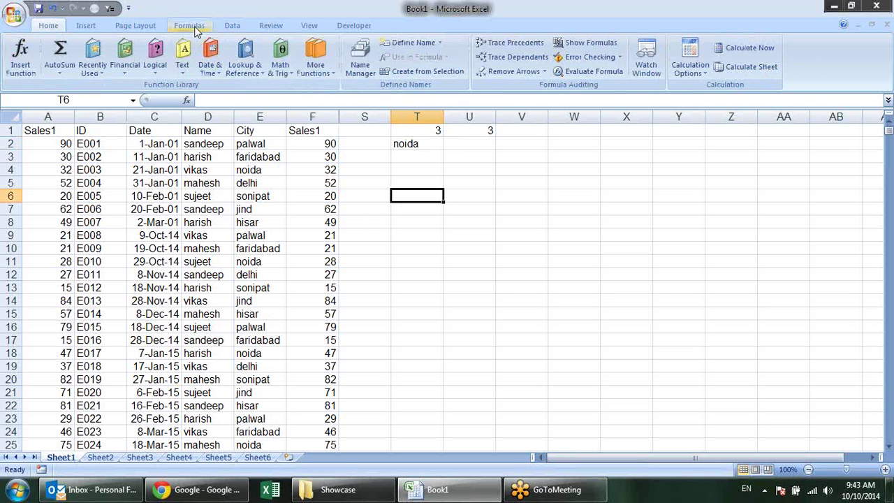
left_click(246, 68)
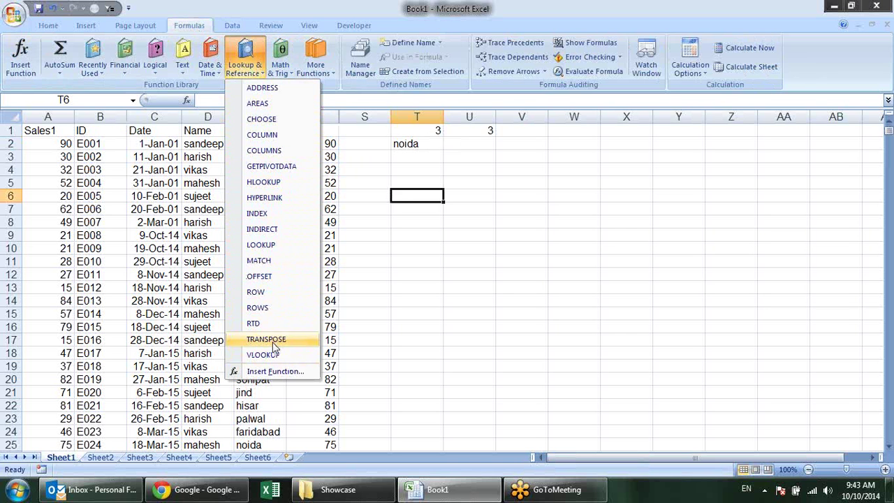
left_click(480, 293)
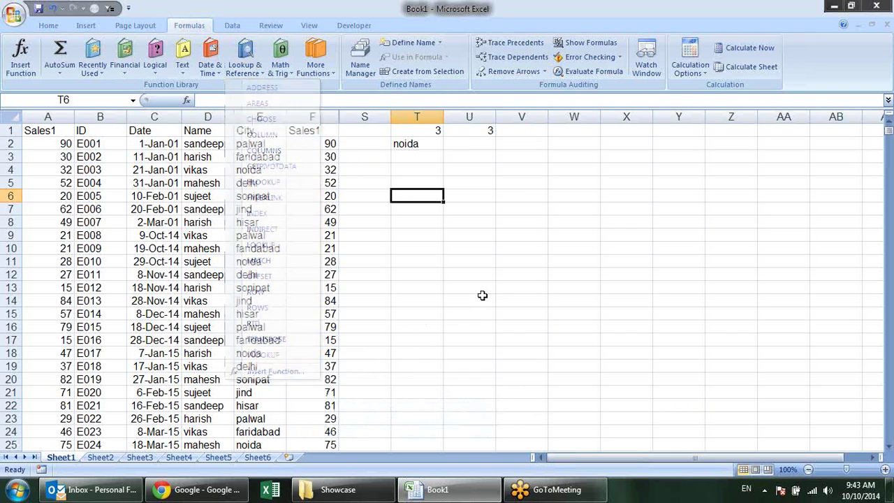
Unhide the columns hidden between column F and column S
left_click_drag(326, 117, 357, 119)
right_click(358, 120)
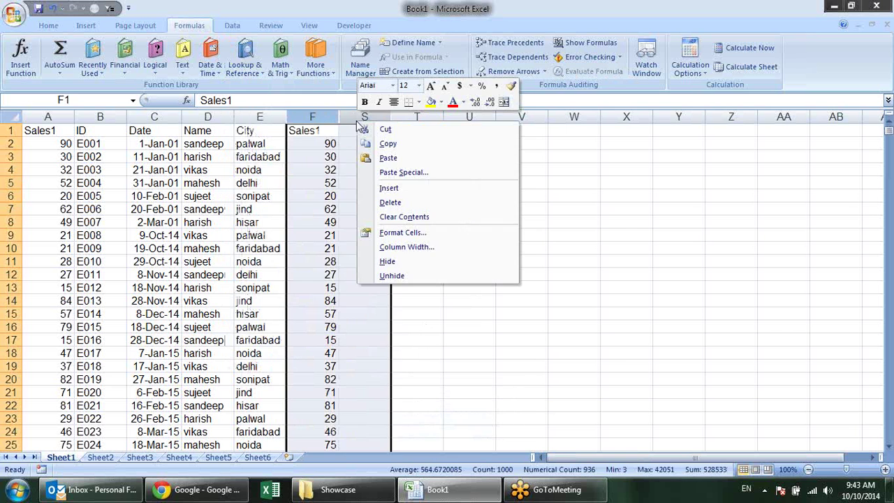
left_click(414, 275)
left_click(543, 263)
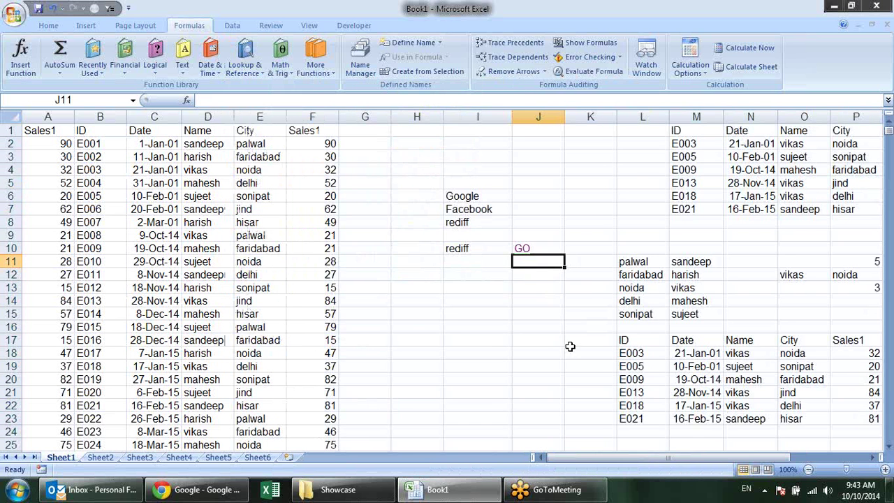
left_click_drag(594, 457, 446, 406)
left_click(427, 289)
key("F12")
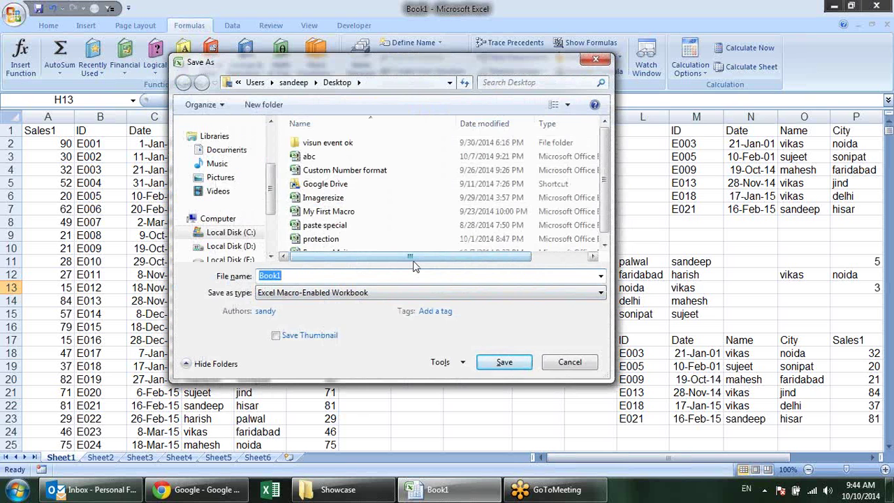
key("Escape")
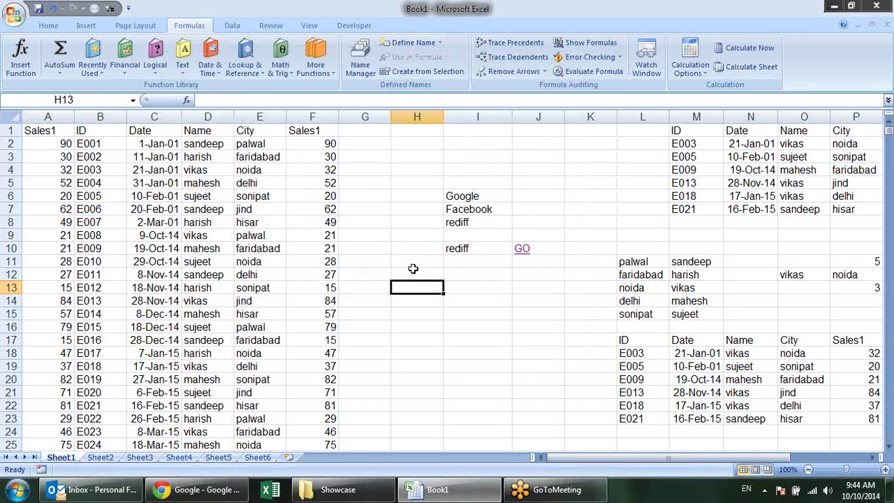